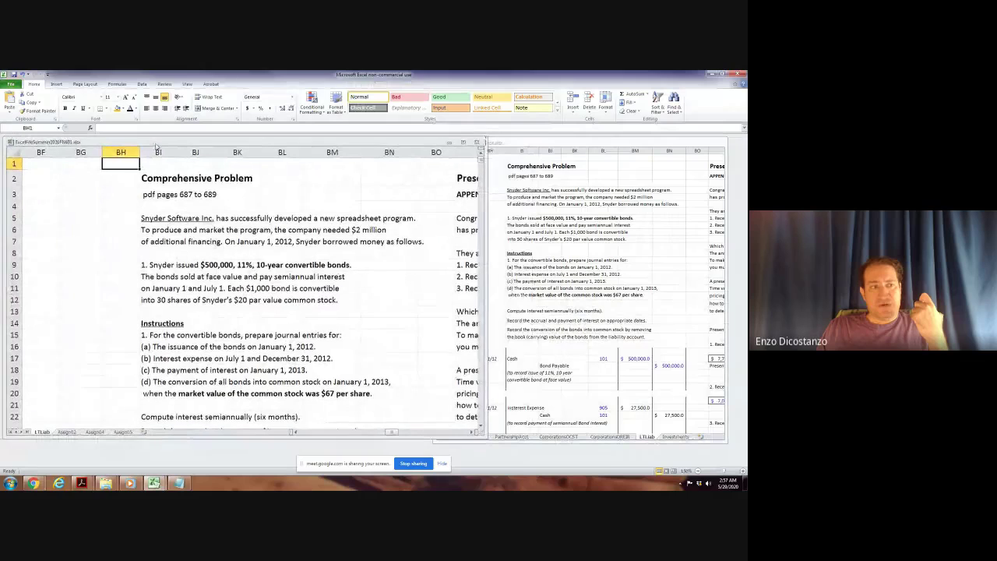
Resize the exercise workbook window to sit beside the solutions workbook and bring its Comprehensive Problem section fully into view.
{"action": "left_click_drag", "start_coordinate": [484, 257], "coordinate": [445, 269]}
{"action": "left_click", "coordinate": [433, 433]}
{"action": "left_click", "coordinate": [434, 433]}
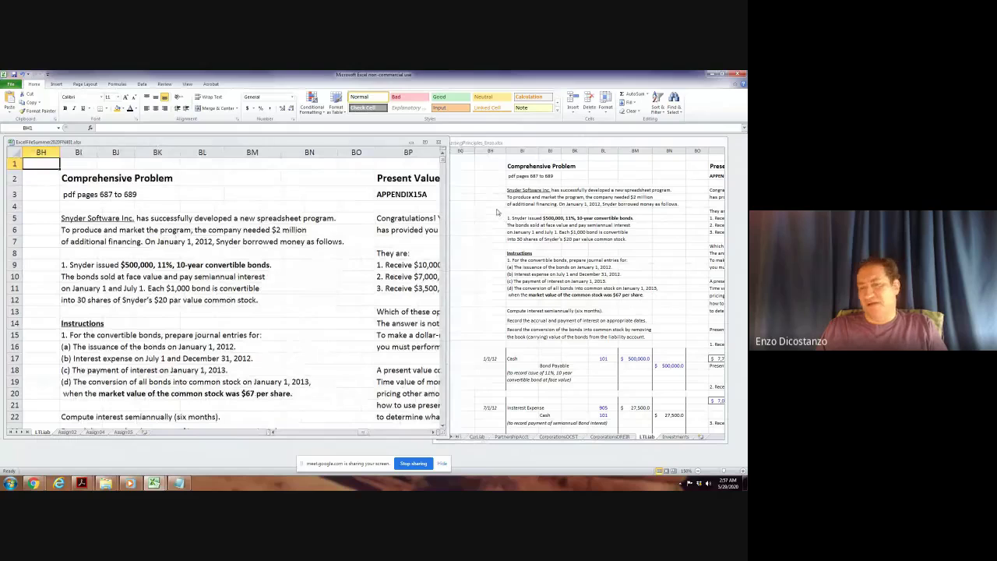
{"action": "left_click_drag", "start_coordinate": [443, 218], "coordinate": [469, 217]}
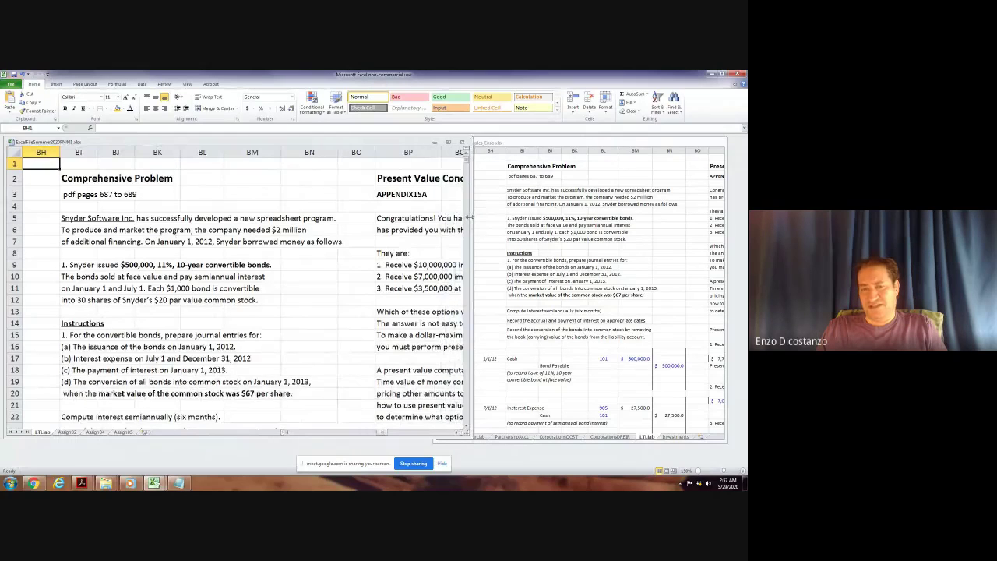
{"action": "left_click", "coordinate": [287, 434]}
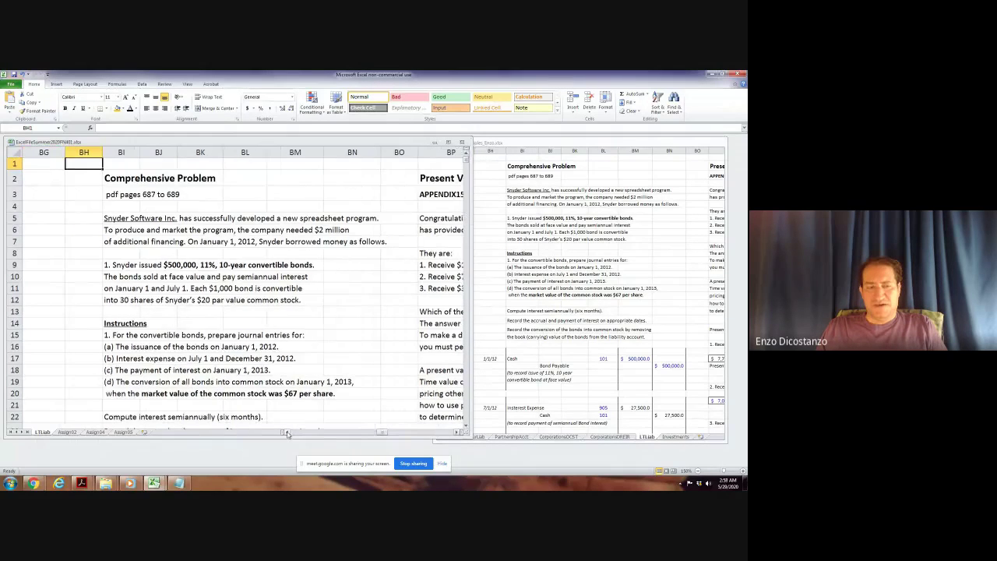
{"action": "left_click", "coordinate": [583, 260]}
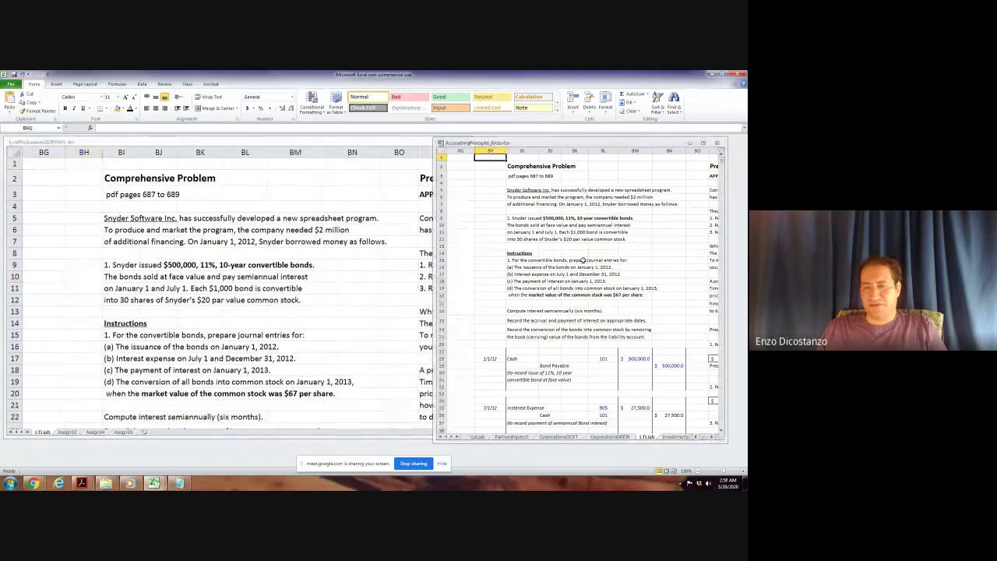
{"action": "left_click", "coordinate": [368, 263]}
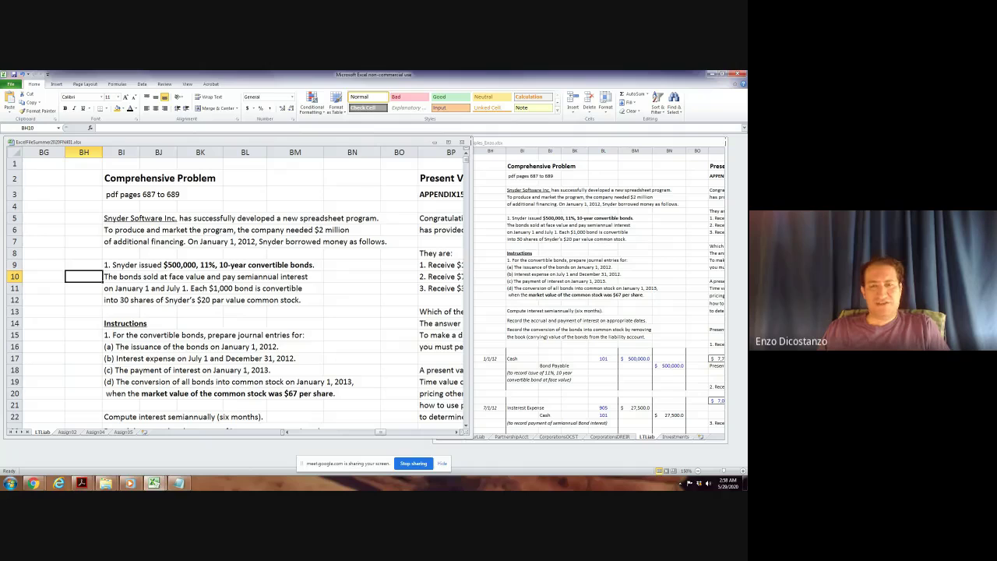
Switch to the Google Meet call in Chrome, hide the screen-sharing notice, and turn off the camera before returning to Excel.
{"action": "mouse_move", "coordinate": [33, 483]}
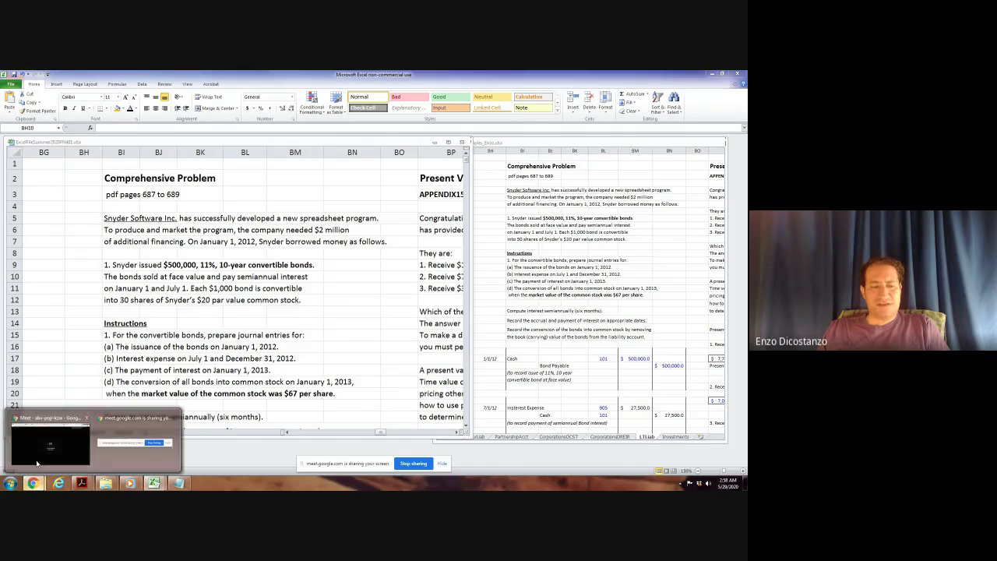
{"action": "left_click", "coordinate": [47, 420]}
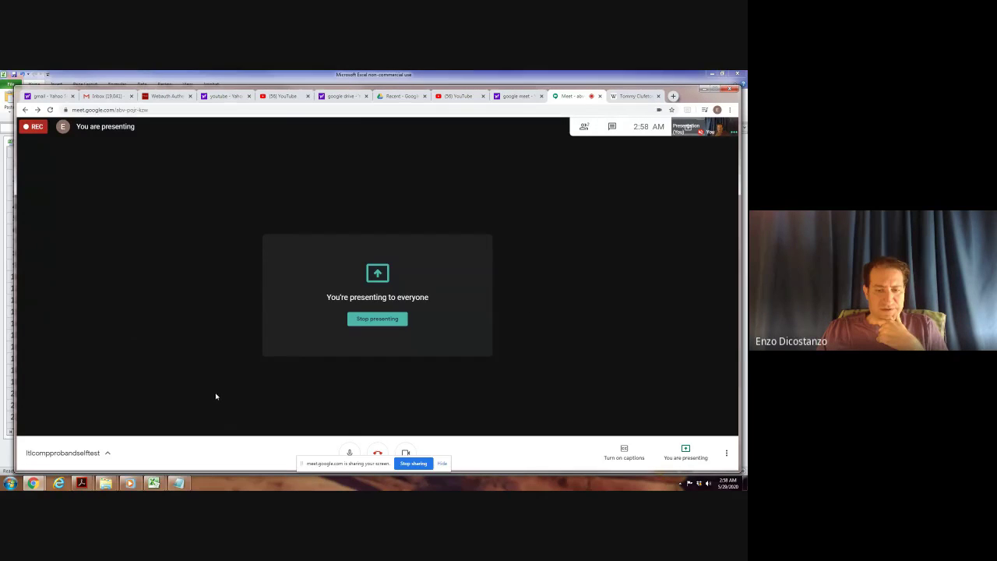
{"action": "left_click", "coordinate": [441, 464]}
{"action": "mouse_move", "coordinate": [457, 417]}
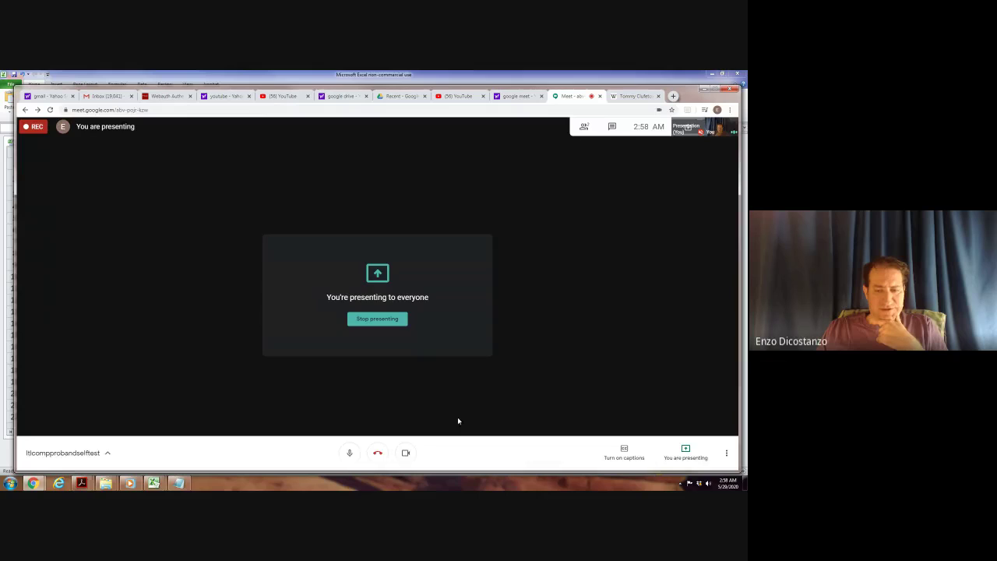
{"action": "left_click", "coordinate": [405, 454]}
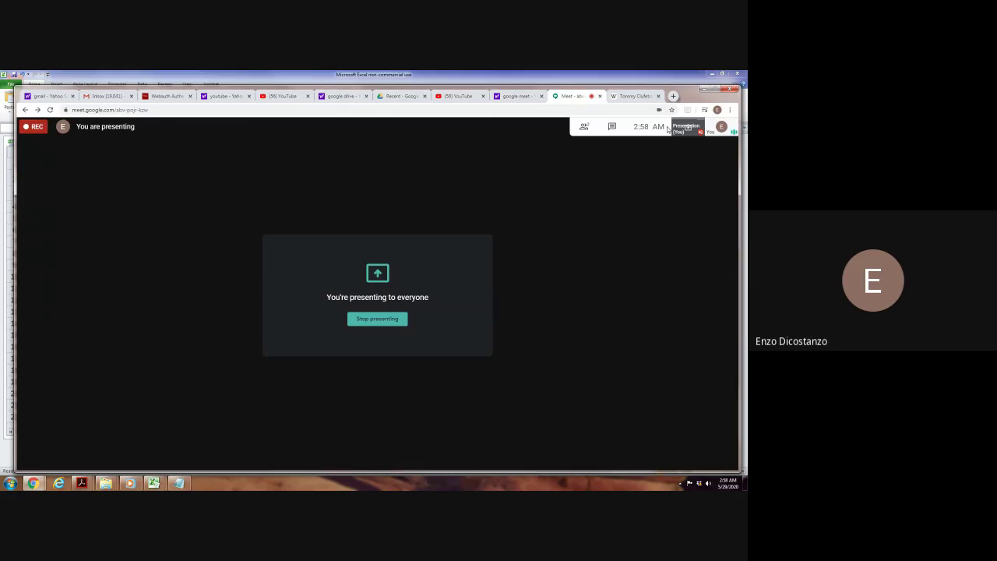
{"action": "left_click", "coordinate": [703, 90]}
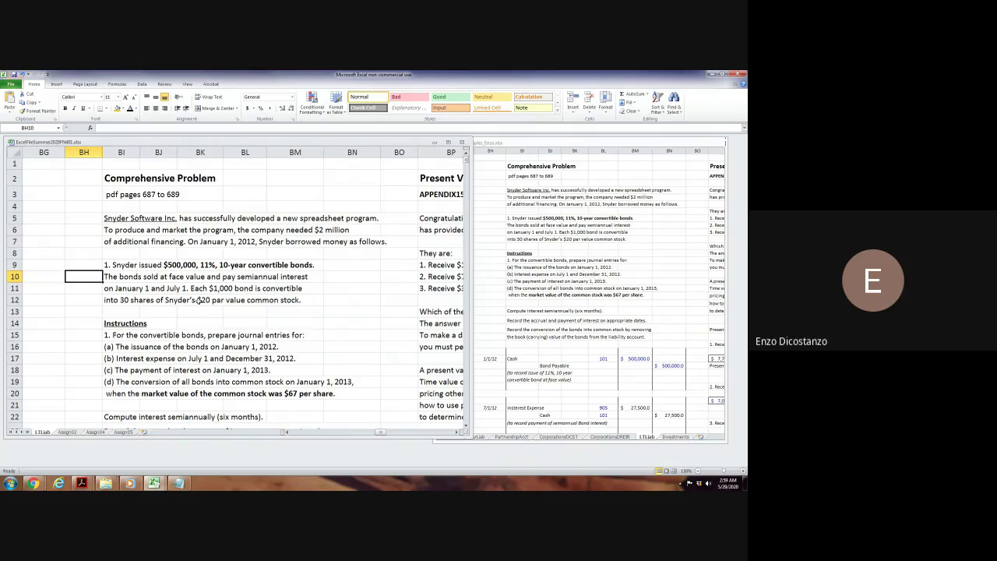
Read the Snyder Software bond details in the Comprehensive Problem, and check the Google Meet call window before returning to Excel.
{"action": "left_click", "coordinate": [84, 228]}
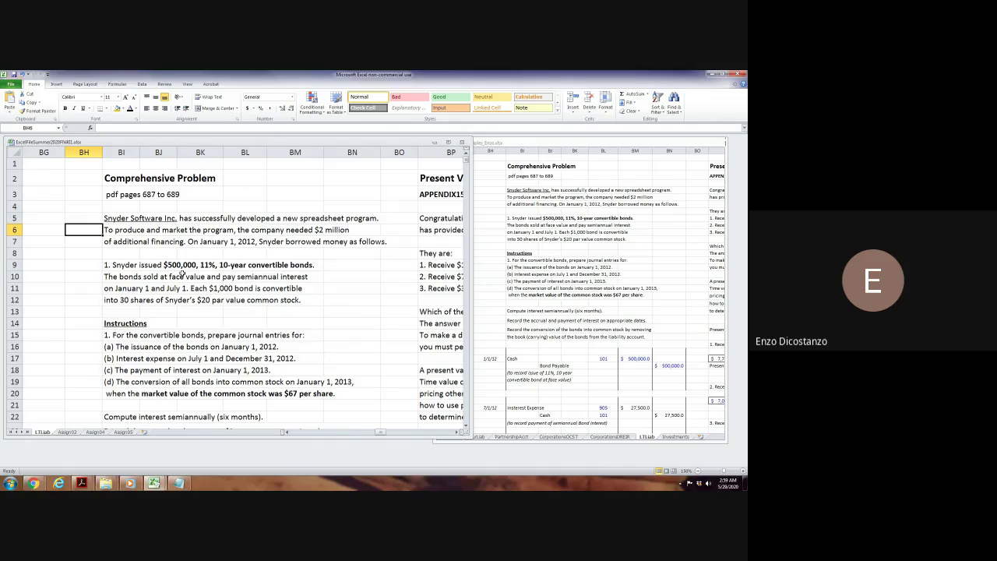
{"action": "left_click", "coordinate": [92, 303]}
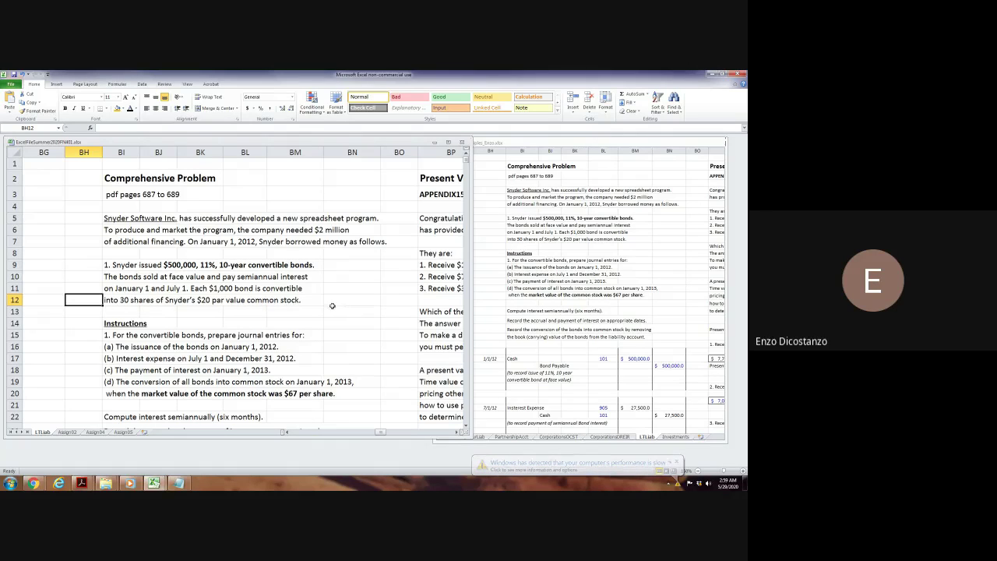
{"action": "left_click", "coordinate": [32, 483]}
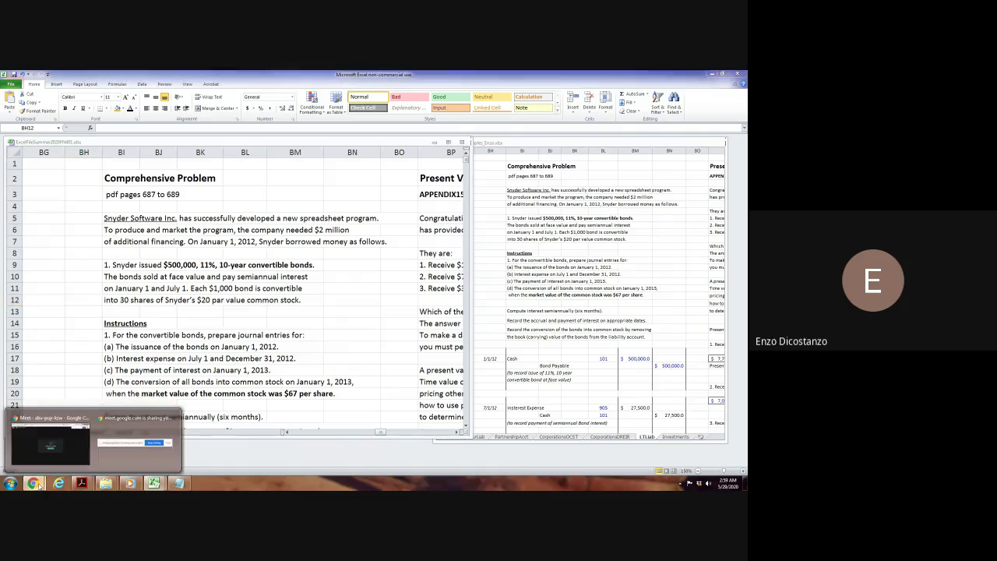
{"action": "left_click", "coordinate": [49, 424]}
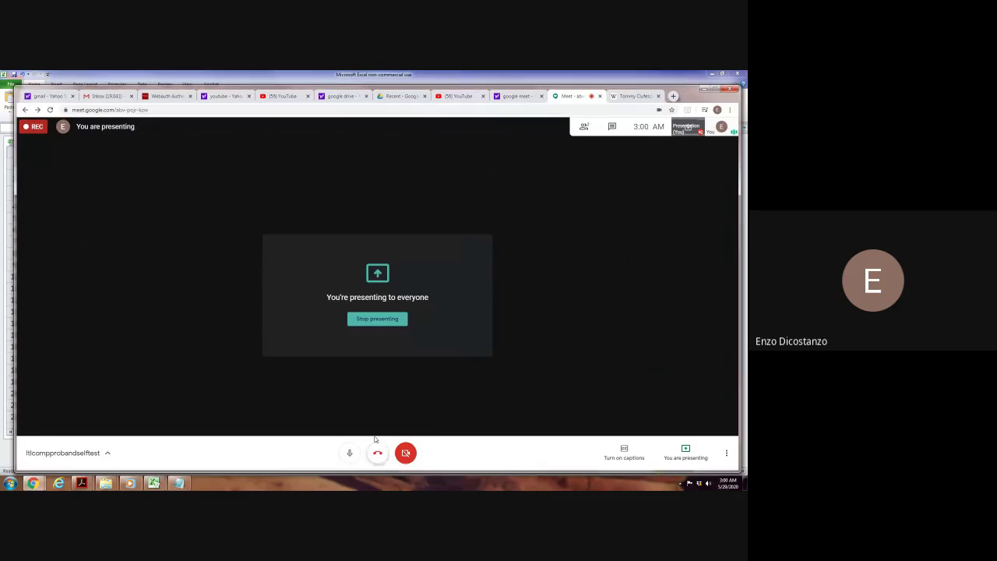
{"action": "left_click", "coordinate": [705, 89]}
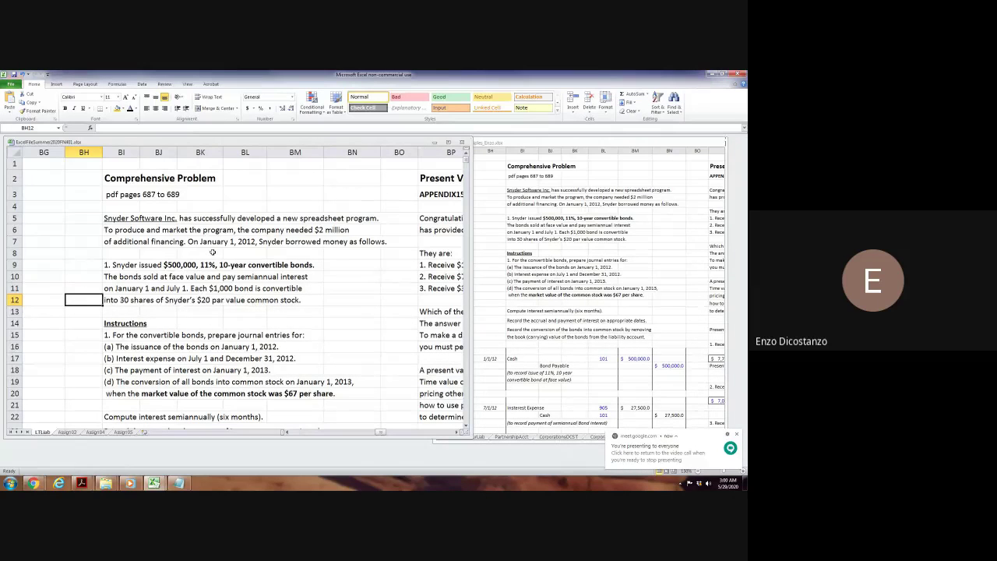
Look through the Comprehensive Problem from its instructions down to the Mortgage Installment Payment Schedule, and return to its start.
{"action": "left_click", "coordinate": [84, 335]}
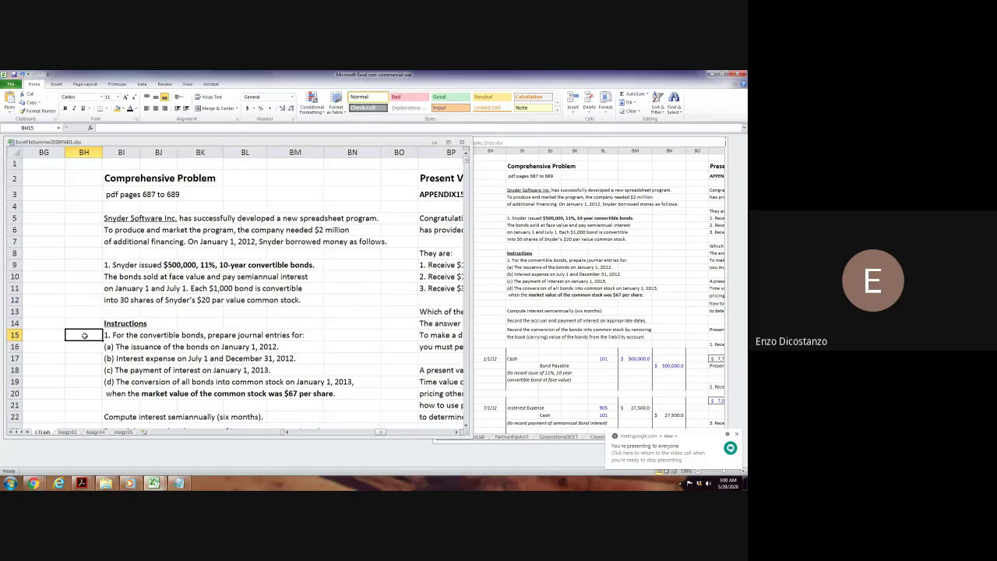
{"action": "scroll", "coordinate": [84, 335], "scroll_direction": "down", "scroll_amount": 4}
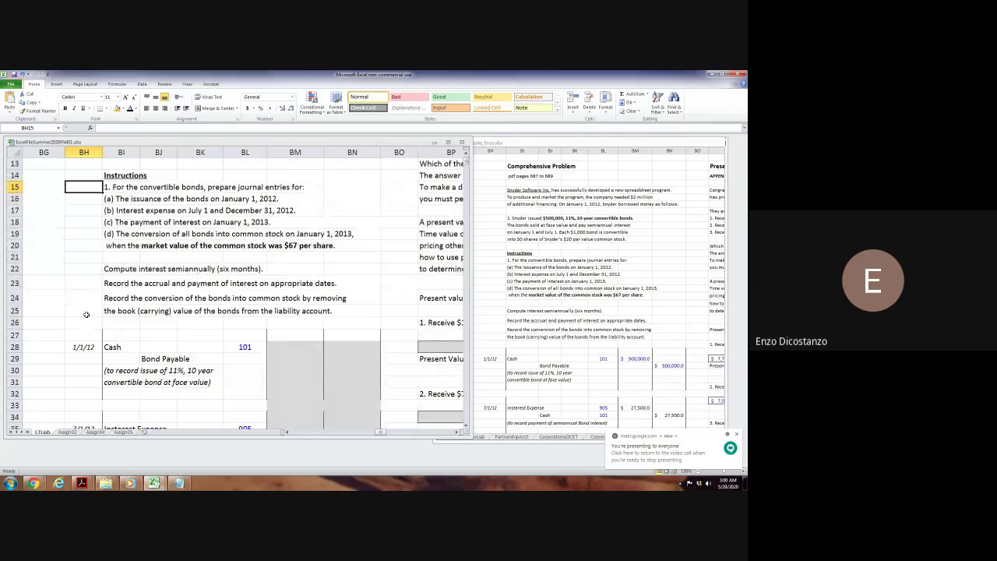
{"action": "key", "text": "Page_Down"}
{"action": "key", "text": "Page_Down"}
{"action": "key", "text": "Page_Down"}
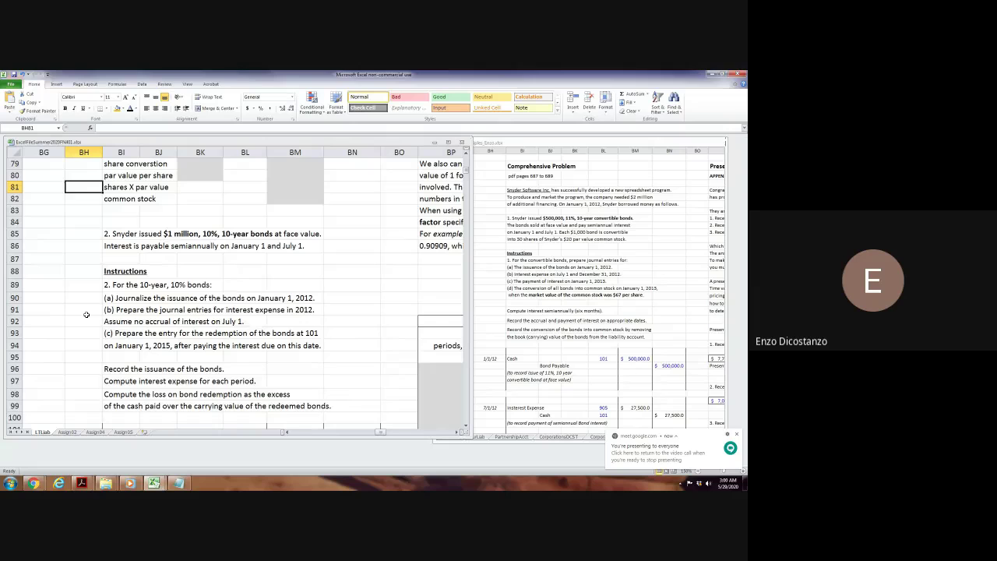
{"action": "key", "text": "Page_Down"}
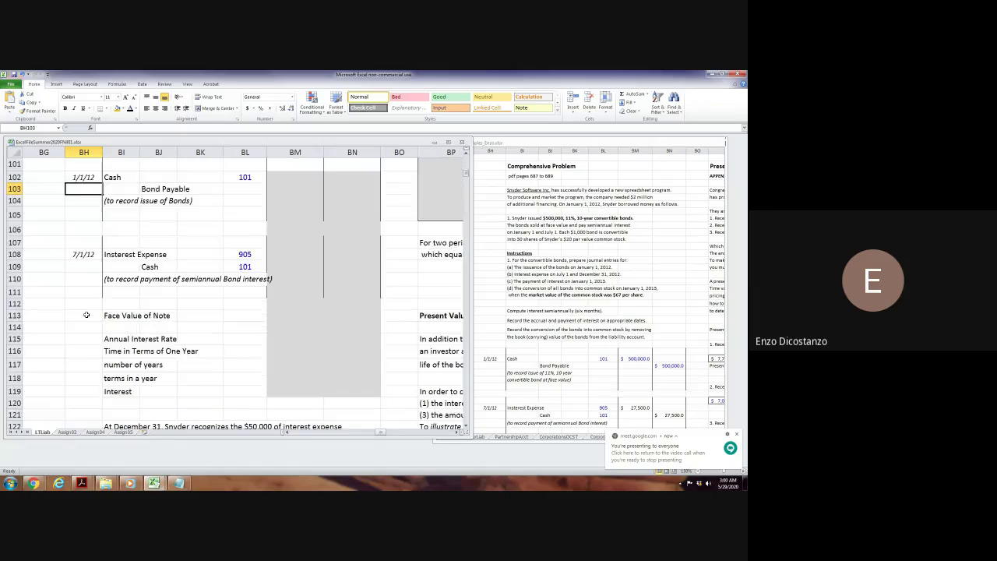
{"action": "key", "text": "Page_Down"}
{"action": "key", "text": "Page_Down"}
{"action": "key", "text": "Page_Down"}
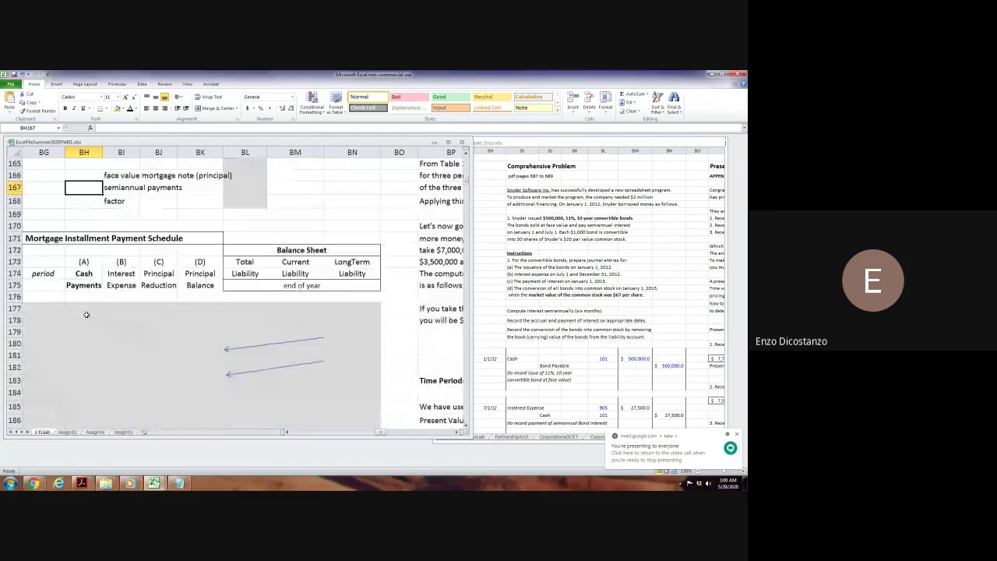
{"action": "key", "text": "Page_Up"}
{"action": "key", "text": "Page_Up"}
{"action": "key", "text": "Page_Up"}
{"action": "key", "text": "Page_Up"}
{"action": "key", "text": "Page_Up"}
{"action": "key", "text": "Page_Up"}
{"action": "key", "text": "Page_Up"}
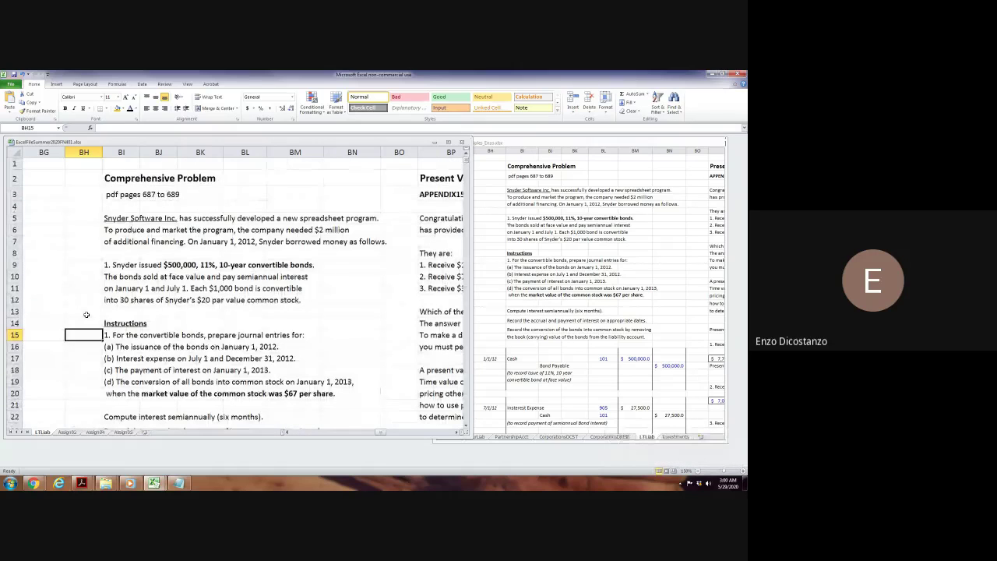
Widen the exercise workbook window to show the Present Value Concepts Related to Bond Pricing section beside the Comprehensive Problem.
{"action": "left_click", "coordinate": [391, 188]}
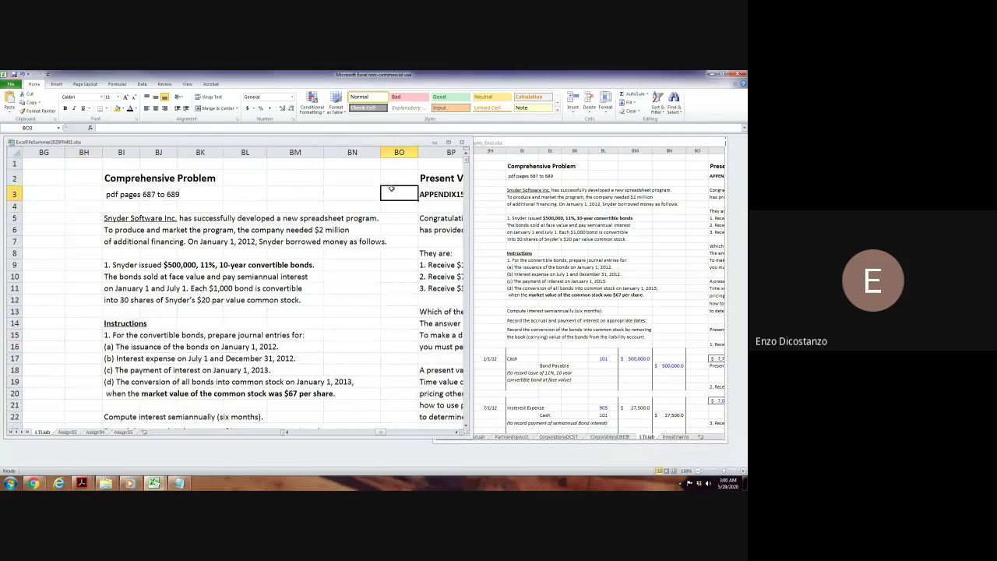
{"action": "left_click", "coordinate": [465, 196]}
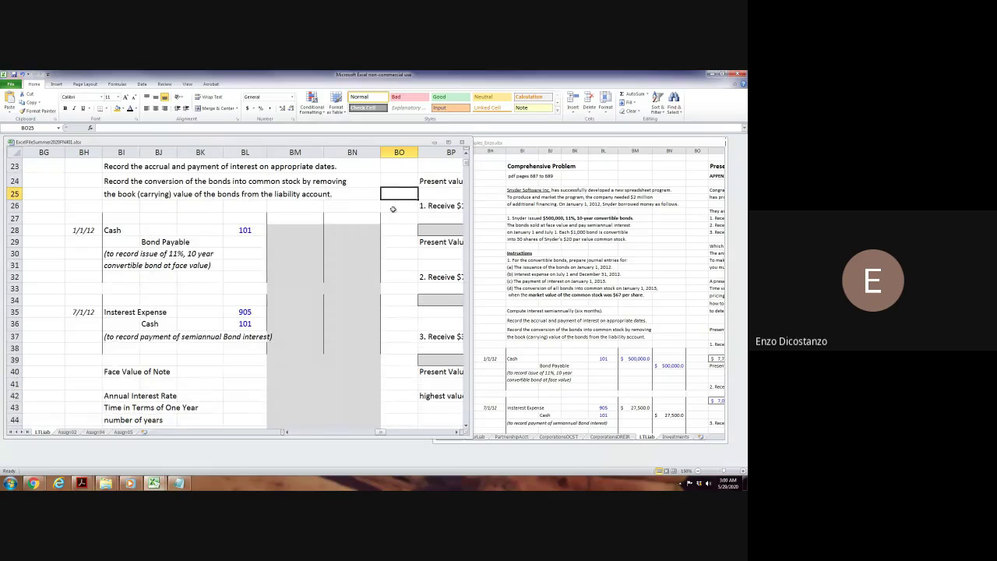
{"action": "scroll", "coordinate": [388, 203], "scroll_direction": "up", "scroll_amount": 8}
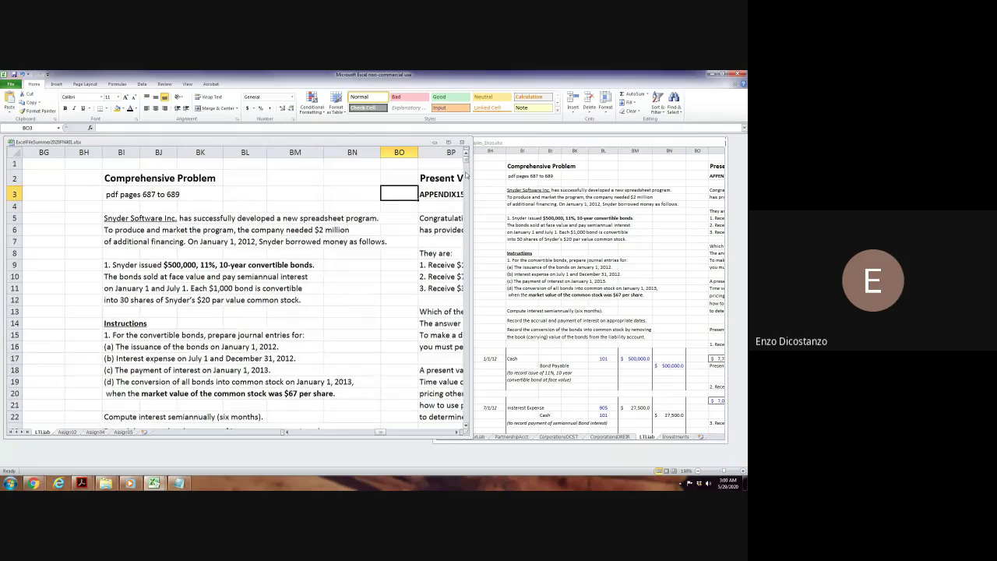
{"action": "left_click_drag", "start_coordinate": [467, 176], "coordinate": [708, 197]}
{"action": "left_click", "coordinate": [599, 206]}
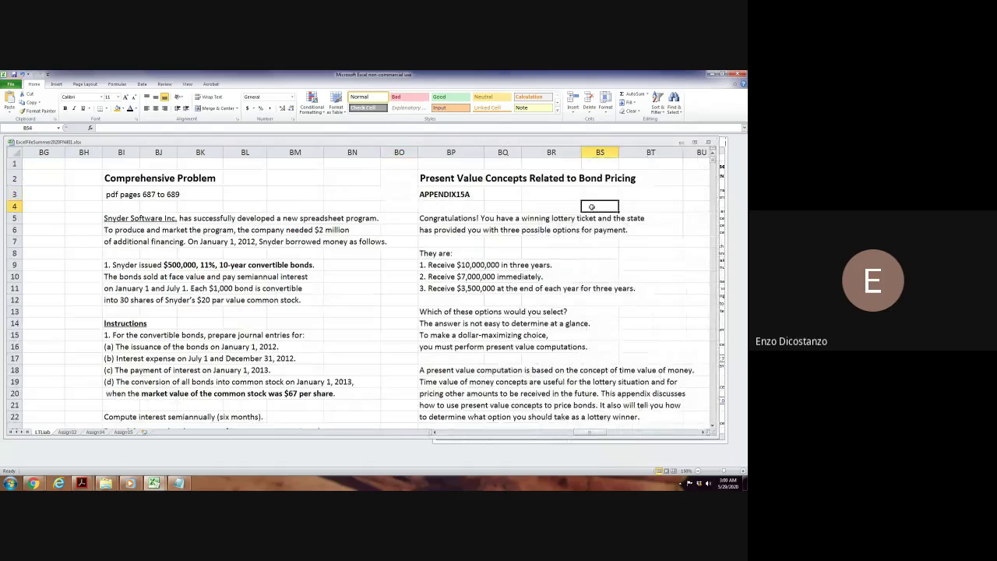
Look through the Present Value Concepts Related to Bond Pricing appendix down to the bond discount case, and return to its start.
{"action": "key", "text": "Page_Down"}
{"action": "key", "text": "Page_Down"}
{"action": "key", "text": "Page_Down"}
{"action": "key", "text": "Page_Down"}
{"action": "key", "text": "Page_Down"}
{"action": "key", "text": "Page_Down"}
{"action": "key", "text": "Page_Down"}
{"action": "key", "text": "Page_Down"}
{"action": "key", "text": "Page_Down"}
{"action": "key", "text": "Page_Down"}
{"action": "key", "text": "Page_Down"}
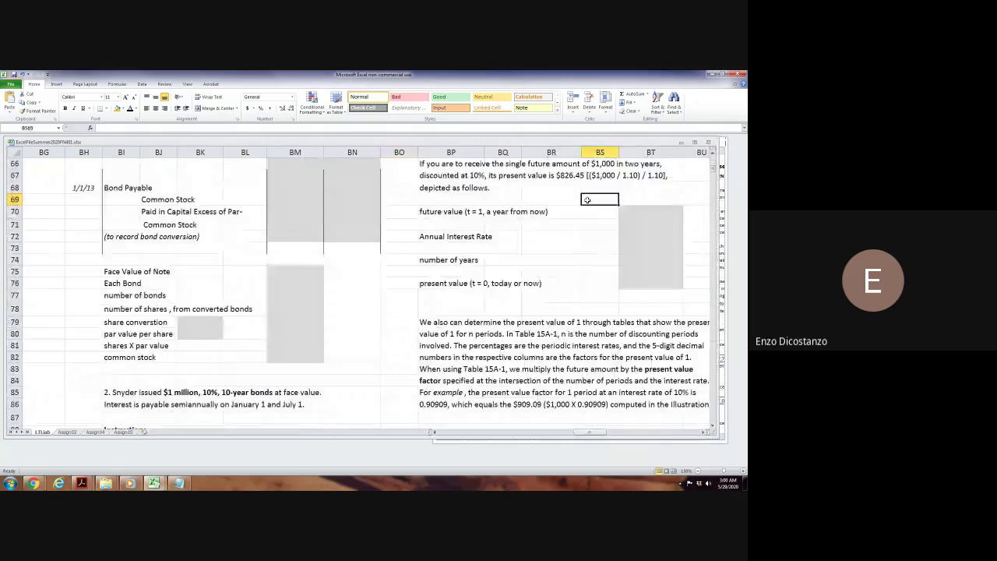
{"action": "key", "text": "Page_Down"}
{"action": "key", "text": "Page_Down"}
{"action": "key", "text": "Page_Down"}
{"action": "key", "text": "Page_Down"}
{"action": "key", "text": "Page_Down"}
{"action": "key", "text": "Page_Down"}
{"action": "key", "text": "Page_Down"}
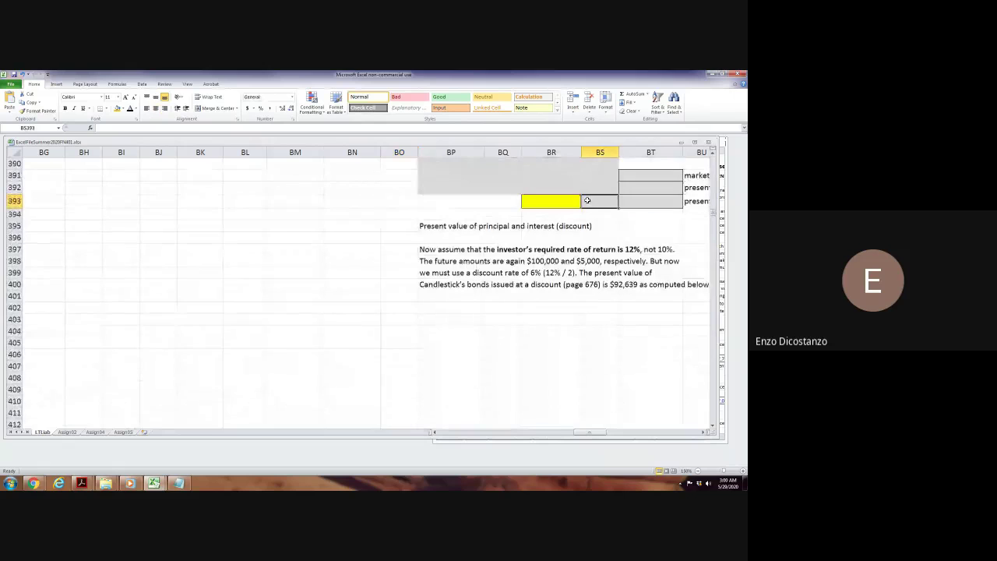
{"action": "key", "text": "Page_Up"}
{"action": "key", "text": "Page_Up"}
{"action": "key", "text": "Page_Up"}
{"action": "key", "text": "Page_Up"}
{"action": "key", "text": "Page_Up"}
{"action": "key", "text": "Page_Up"}
{"action": "key", "text": "Page_Up"}
{"action": "key", "text": "Page_Up"}
{"action": "key", "text": "Page_Up"}
{"action": "key", "text": "Page_Up"}
{"action": "key", "text": "Page_Up"}
{"action": "key", "text": "Page_Up"}
{"action": "key", "text": "Page_Up"}
{"action": "key", "text": "Page_Up"}
{"action": "key", "text": "Page_Up"}
{"action": "key", "text": "Page_Up"}
{"action": "key", "text": "Page_Up"}
{"action": "key", "text": "Page_Up"}
Examine the opening of the Effective-Interest Method of Bond Amortization section in Appendix 15B.
{"action": "key", "text": "Right"}
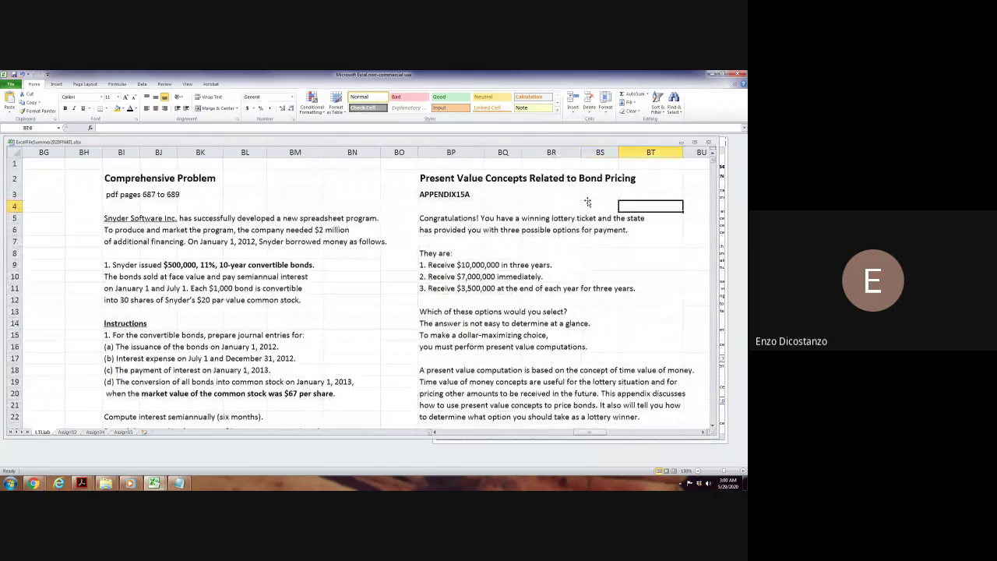
{"action": "key", "text": "Right"}
{"action": "key", "text": "Right"}
{"action": "key", "text": "Right"}
{"action": "key", "text": "Right"}
{"action": "key", "text": "Right"}
{"action": "key", "text": "Right"}
{"action": "key", "text": "Right"}
{"action": "key", "text": "Right"}
{"action": "key", "text": "Right"}
{"action": "key", "text": "Right"}
{"action": "key", "text": "Right"}
{"action": "key", "text": "Right"}
{"action": "key", "text": "Right"}
{"action": "key", "text": "Right"}
{"action": "key", "text": "Right"}
{"action": "key", "text": "Right"}
{"action": "key", "text": "Right"}
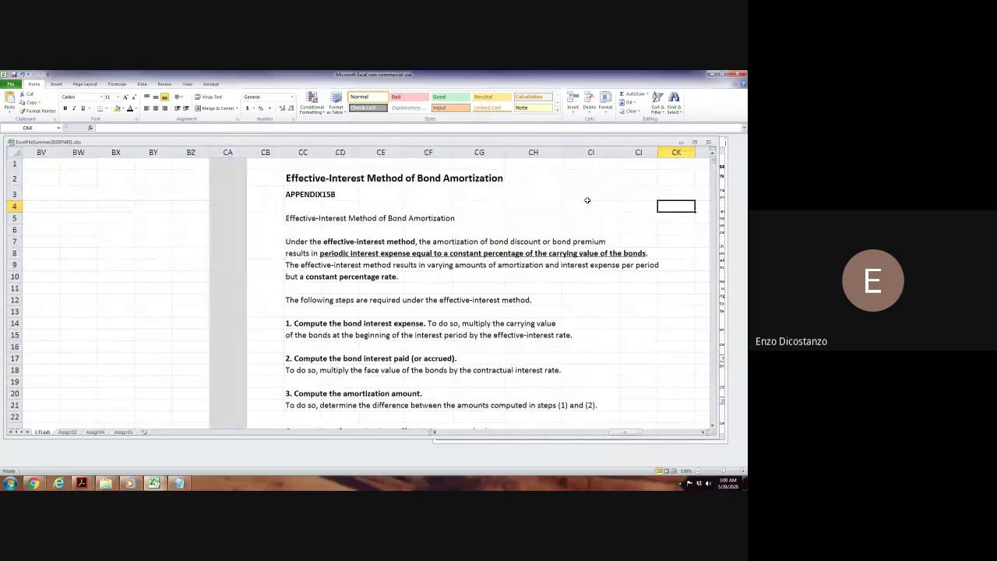
{"action": "key", "text": "Right"}
{"action": "key", "text": "Right"}
{"action": "key", "text": "Right"}
{"action": "key", "text": "Right"}
{"action": "key", "text": "Right"}
{"action": "key", "text": "Right"}
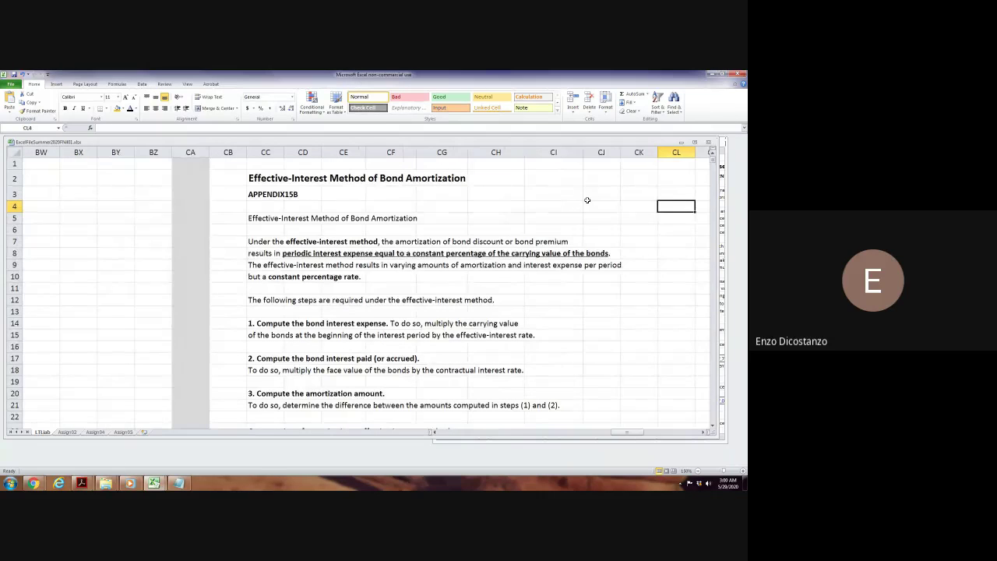
Examine the opening of the Straight-Line Amortization section in Appendix 15C.
{"action": "key", "text": "Right"}
{"action": "key", "text": "Right"}
{"action": "key", "text": "Right"}
{"action": "key", "text": "Right"}
{"action": "key", "text": "Right"}
{"action": "key", "text": "Right"}
{"action": "key", "text": "Right"}
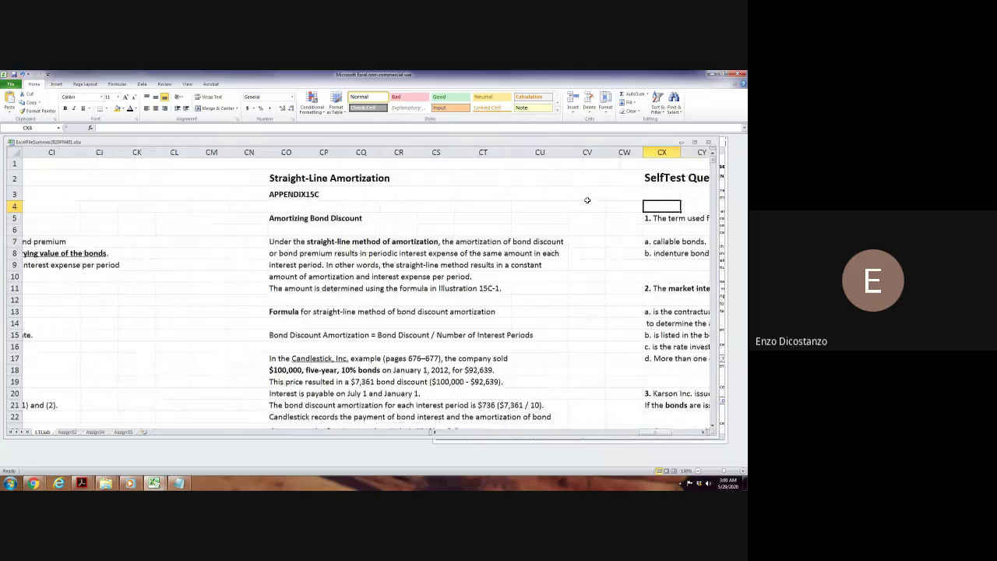
{"action": "key", "text": "Left"}
{"action": "key", "text": "Left"}
{"action": "key", "text": "Left"}
{"action": "key", "text": "Left"}
{"action": "key", "text": "Left"}
{"action": "key", "text": "Left"}
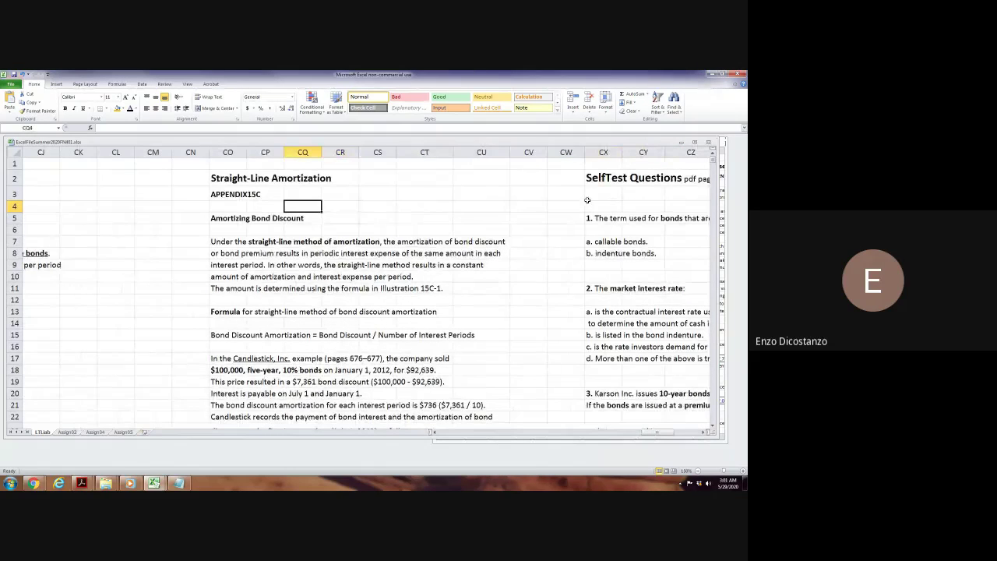
View the opening of the SelfTest Questions section for pdf pages 703 and 704.
{"action": "key", "text": "Right"}
{"action": "key", "text": "Right"}
{"action": "key", "text": "Right"}
{"action": "key", "text": "Right"}
{"action": "key", "text": "Right"}
{"action": "key", "text": "Right"}
{"action": "key", "text": "Right"}
{"action": "key", "text": "Right"}
{"action": "key", "text": "Right"}
{"action": "key", "text": "Right"}
{"action": "key", "text": "Left"}
{"action": "key", "text": "Left"}
{"action": "key", "text": "Left"}
{"action": "key", "text": "Left"}
{"action": "key", "text": "Left"}
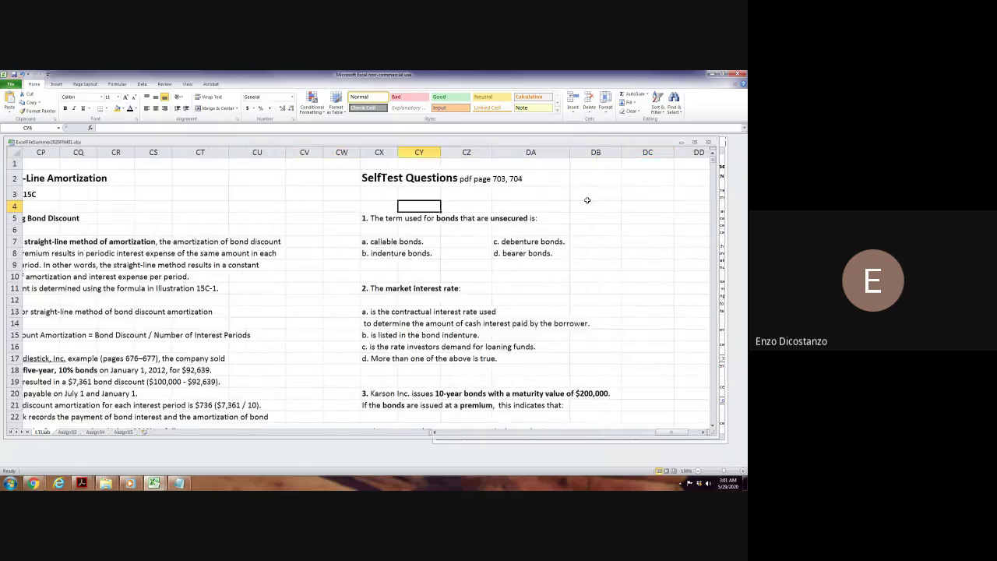
Look through the SelfTest Questions section, including the installment note question and the capital lease conditions.
{"action": "key", "text": "Page_Down"}
{"action": "key", "text": "Page_Down"}
{"action": "key", "text": "Page_Down"}
{"action": "key", "text": "Page_Down"}
{"action": "key", "text": "Page_Down"}
{"action": "key", "text": "Page_Down"}
{"action": "key", "text": "Page_Down"}
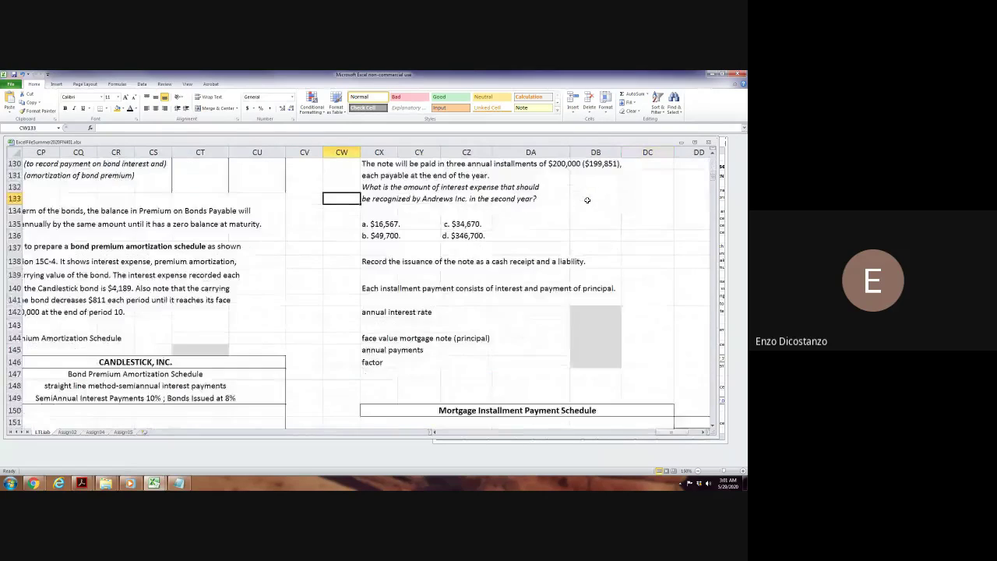
{"action": "key", "text": "Page_Down"}
{"action": "key", "text": "Page_Down"}
{"action": "key", "text": "Page_Up"}
{"action": "key", "text": "Page_Up"}
{"action": "key", "text": "Page_Up"}
{"action": "key", "text": "Page_Up"}
{"action": "key", "text": "Page_Up"}
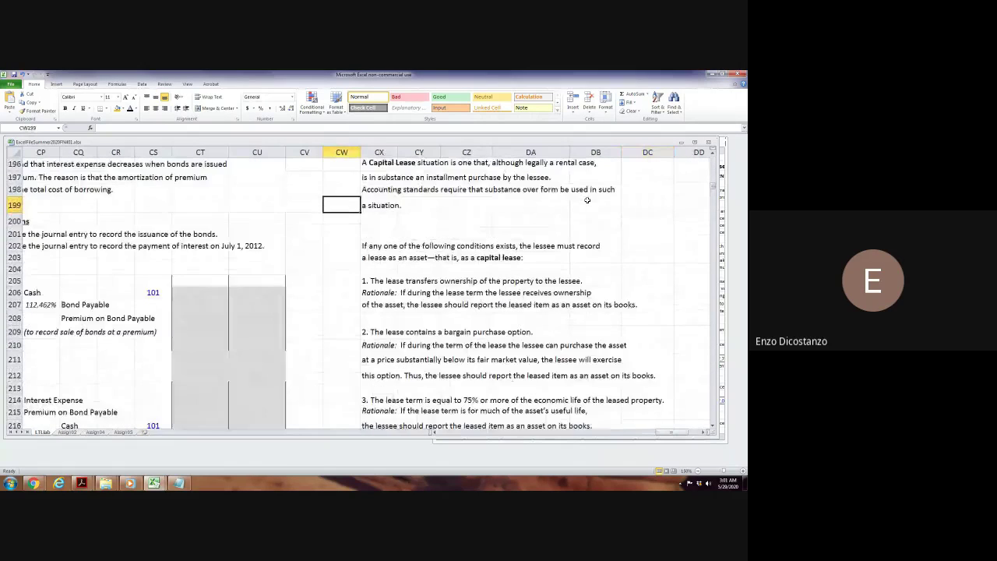
Look through the SelfTest Questions from the installment note question to the capital lease conditions and question 10.
{"action": "key", "text": "Page_Up"}
{"action": "key", "text": "Page_Up"}
{"action": "key", "text": "Page_Up"}
{"action": "key", "text": "Page_Up"}
{"action": "key", "text": "Page_Down"}
{"action": "key", "text": "Page_Down"}
{"action": "key", "text": "Page_Down"}
{"action": "key", "text": "Page_Down"}
{"action": "key", "text": "Page_Down"}
{"action": "key", "text": "Page_Down"}
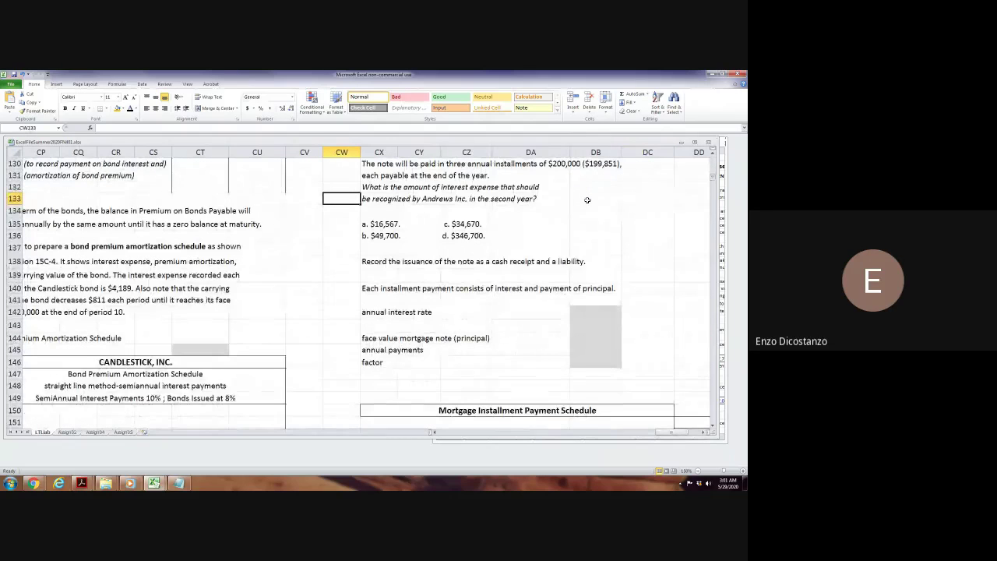
{"action": "key", "text": "Page_Down"}
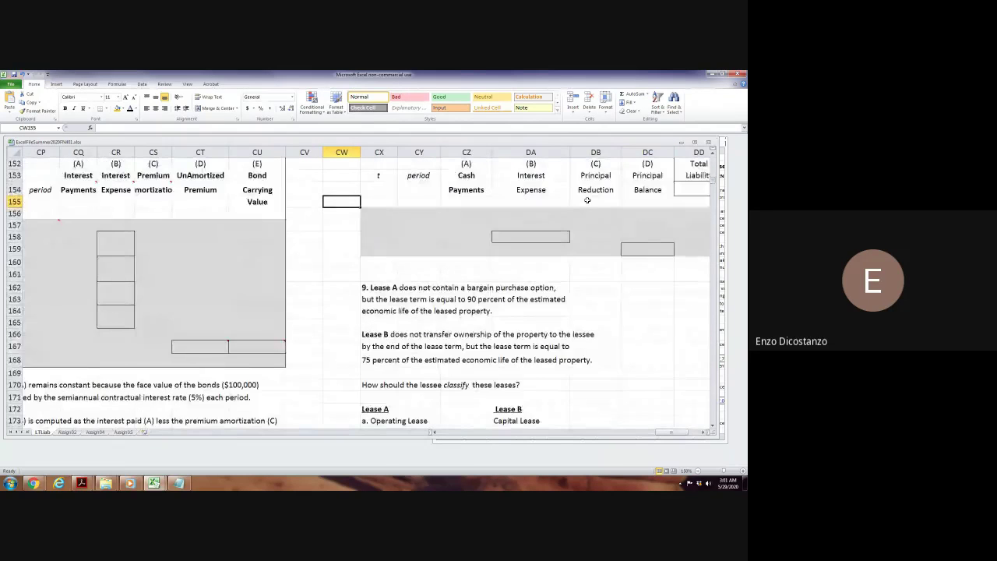
{"action": "key", "text": "Page_Down"}
{"action": "key", "text": "Page_Down"}
{"action": "key", "text": "Page_Down"}
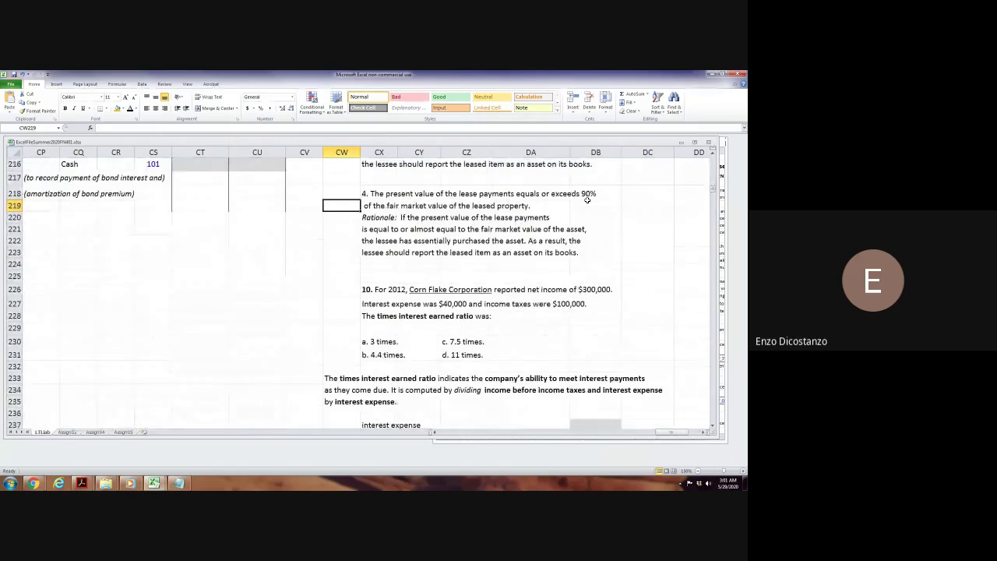
Examine SelfTest questions 10 to 15, including the Besalius Inc. and Hurley Corporation bond discount schedules, and return to question 11.
{"action": "scroll", "coordinate": [592, 218], "scroll_direction": "down", "scroll_amount": 6}
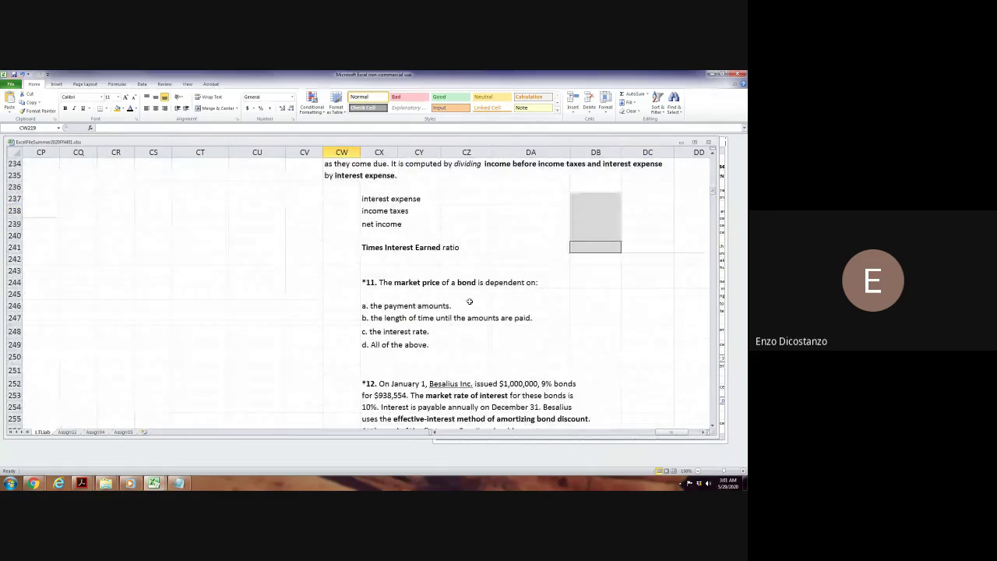
{"action": "scroll", "coordinate": [341, 276], "scroll_direction": "down", "scroll_amount": 2}
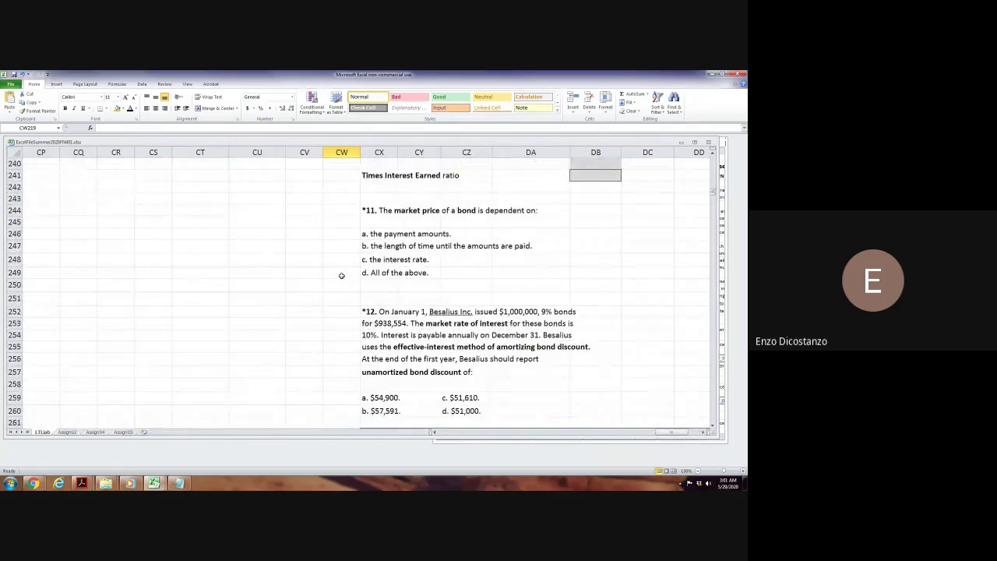
{"action": "scroll", "coordinate": [334, 283], "scroll_direction": "down", "scroll_amount": 4}
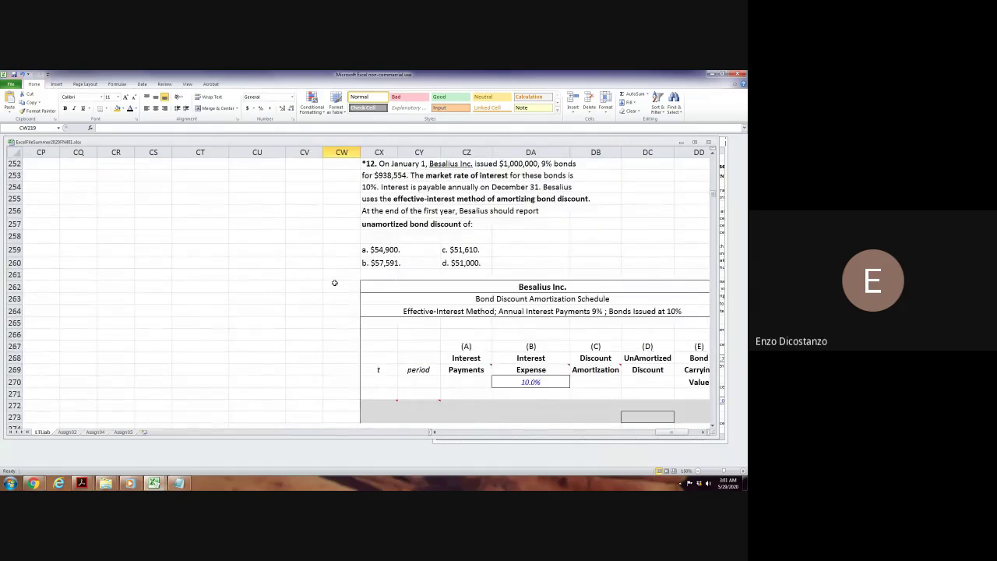
{"action": "scroll", "coordinate": [334, 282], "scroll_direction": "down", "scroll_amount": 9}
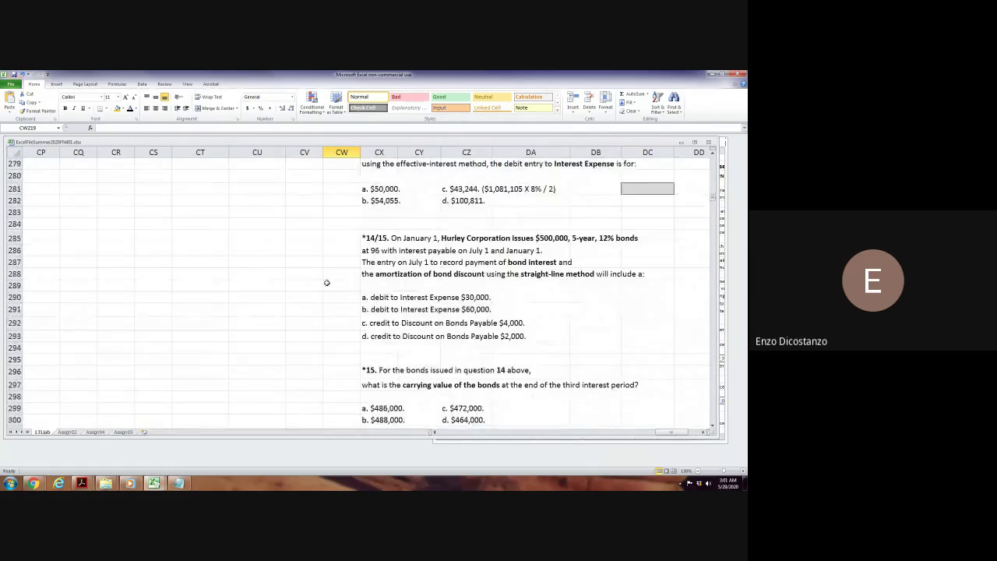
{"action": "scroll", "coordinate": [290, 265], "scroll_direction": "down", "scroll_amount": 5}
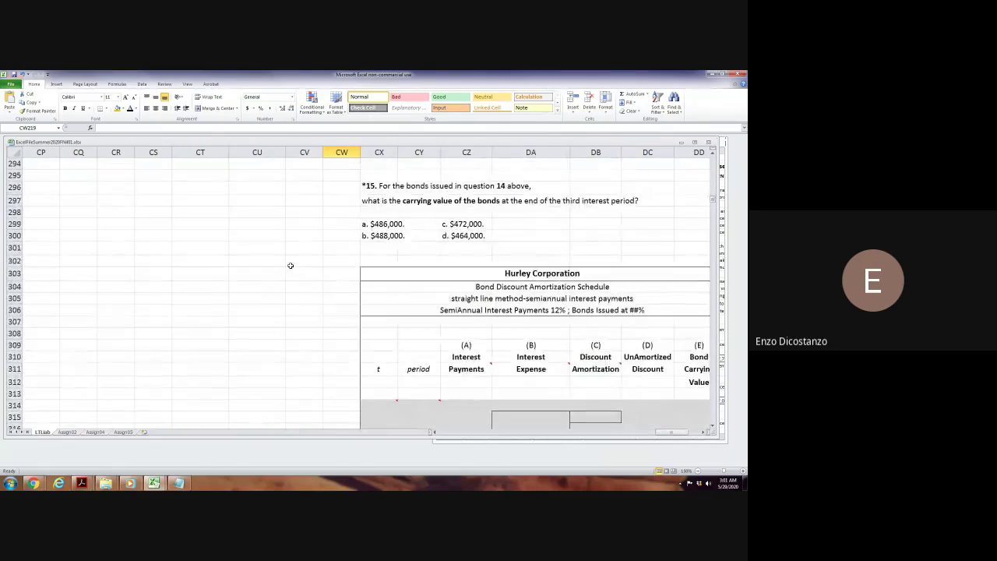
{"action": "scroll", "coordinate": [290, 265], "scroll_direction": "down", "scroll_amount": 16}
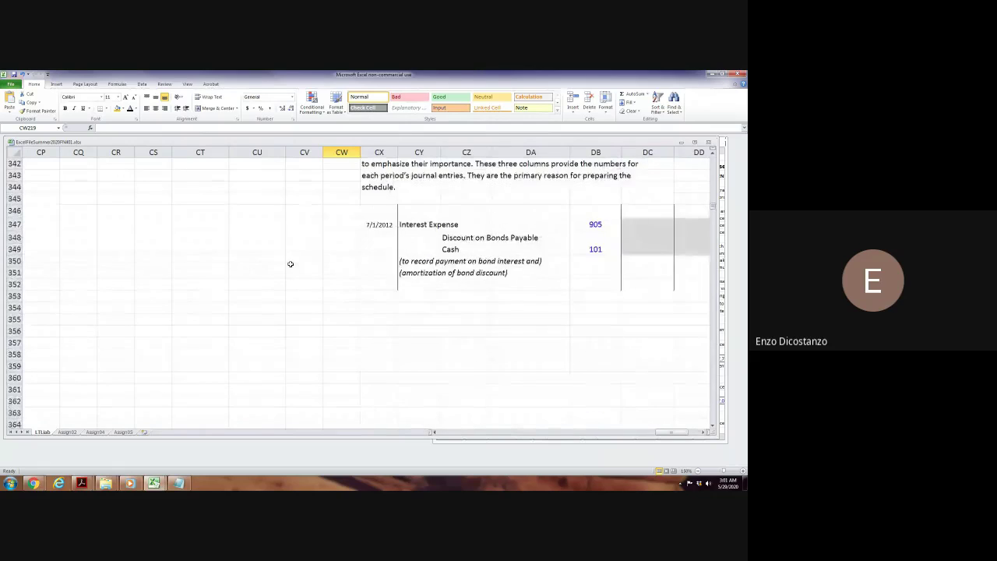
{"action": "scroll", "coordinate": [290, 264], "scroll_direction": "up", "scroll_amount": 20}
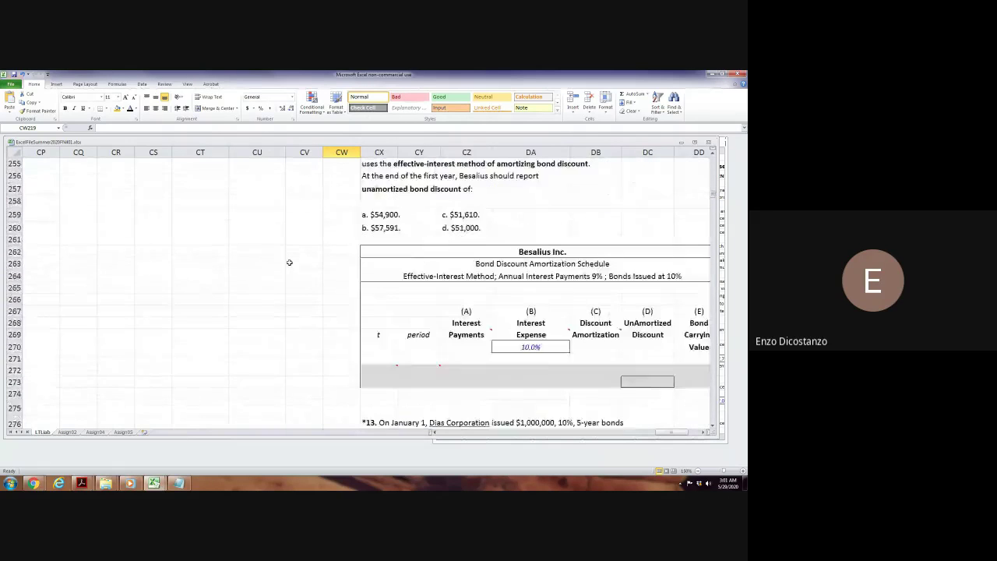
{"action": "scroll", "coordinate": [289, 263], "scroll_direction": "up", "scroll_amount": 7}
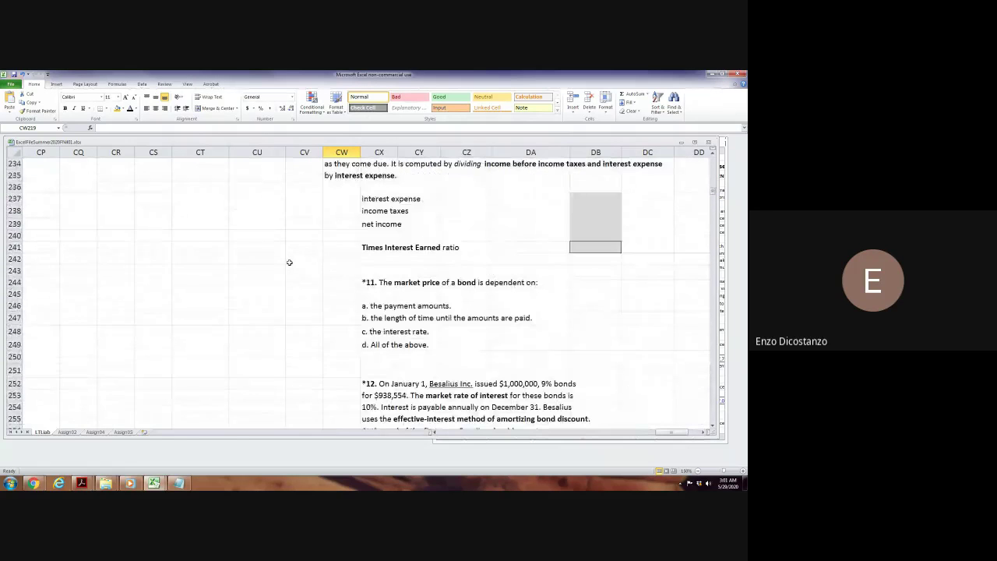
Fill cells CW250 to DD250 with gray to form a divider row between SelfTest questions 11 and 12.
{"action": "left_click", "coordinate": [338, 358]}
{"action": "key", "text": "shift+Right"}
{"action": "key", "text": "shift+Right"}
{"action": "key", "text": "shift+Right"}
{"action": "key", "text": "shift+Right"}
{"action": "key", "text": "shift+Right"}
{"action": "key", "text": "shift+Right"}
{"action": "key", "text": "shift+Right"}
{"action": "key", "text": "shift+Right"}
{"action": "key", "text": "shift+Right"}
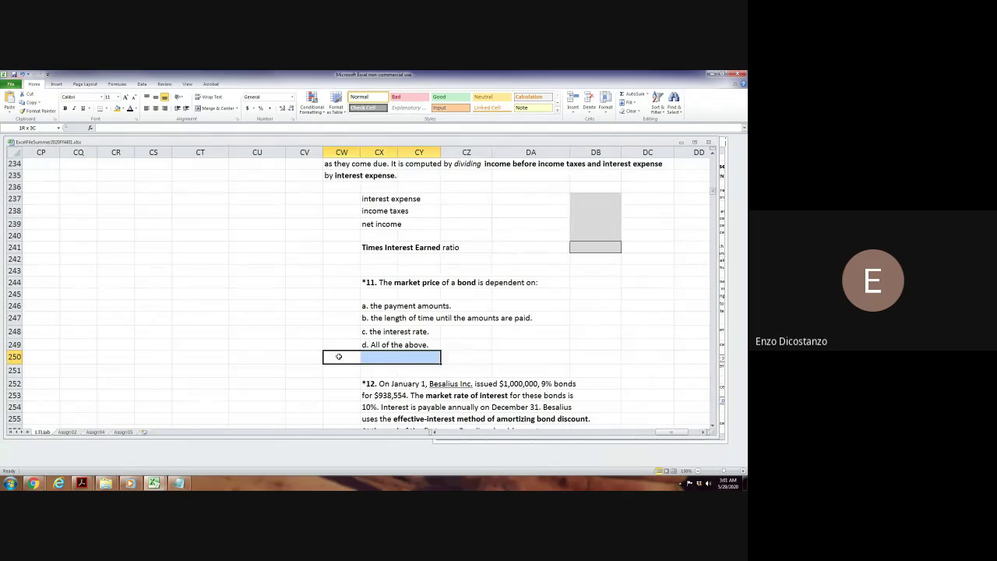
{"action": "key", "text": "shift+Left"}
{"action": "key", "text": "shift+Left"}
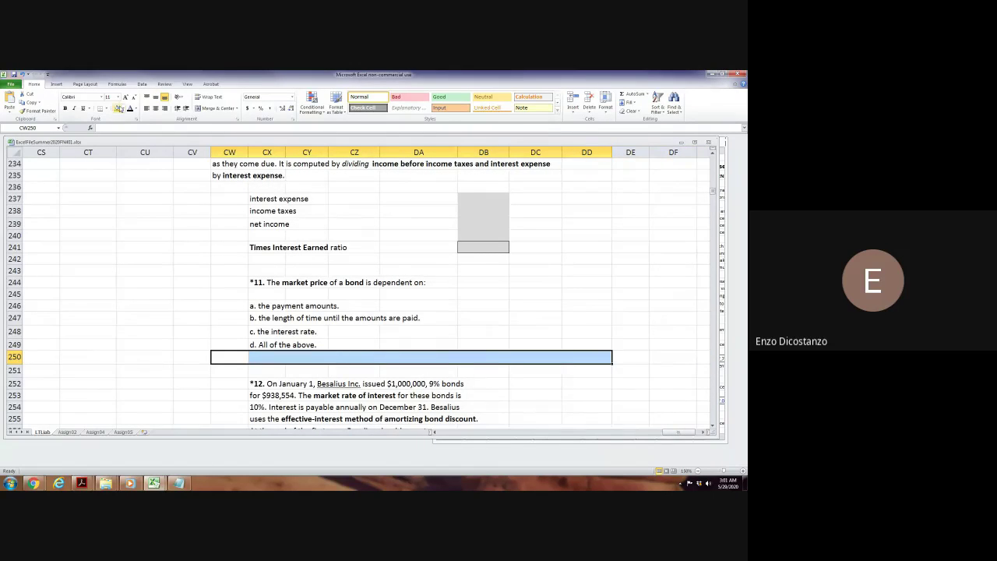
{"action": "left_click", "coordinate": [122, 109]}
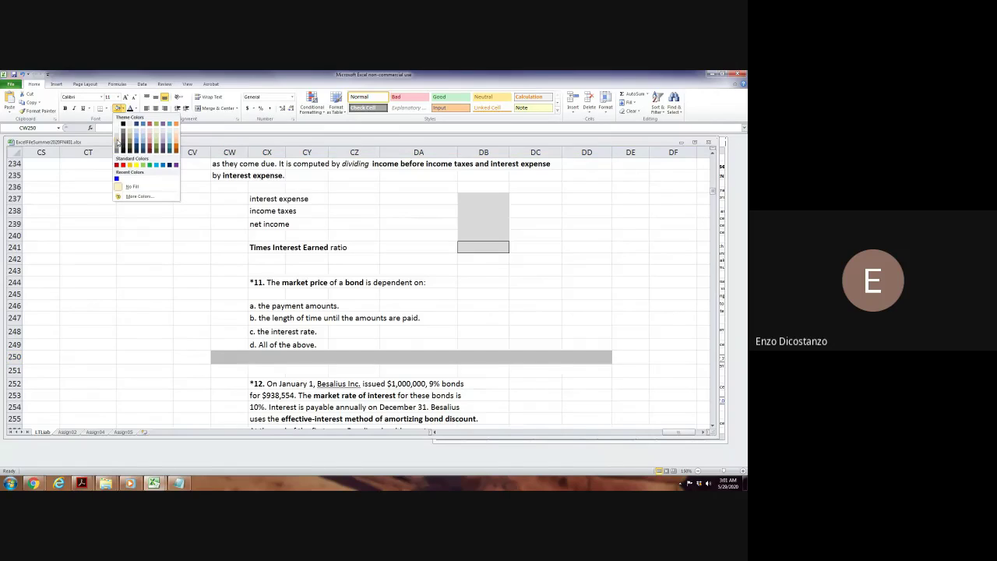
{"action": "left_click", "coordinate": [118, 139]}
{"action": "left_click", "coordinate": [145, 259]}
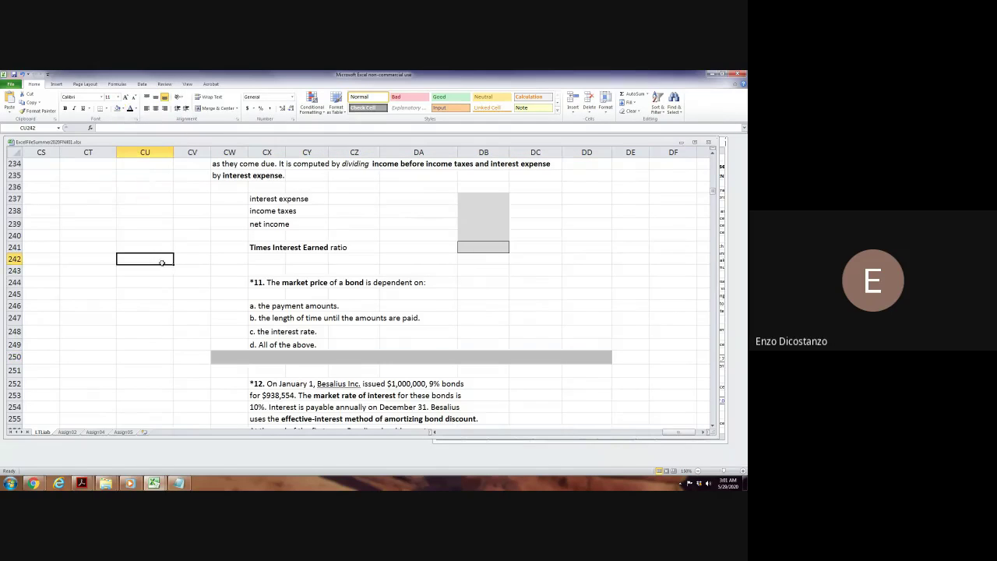
View the openings of the Assign02, Assign04 and Assign05 sheets.
{"action": "left_click", "coordinate": [68, 432]}
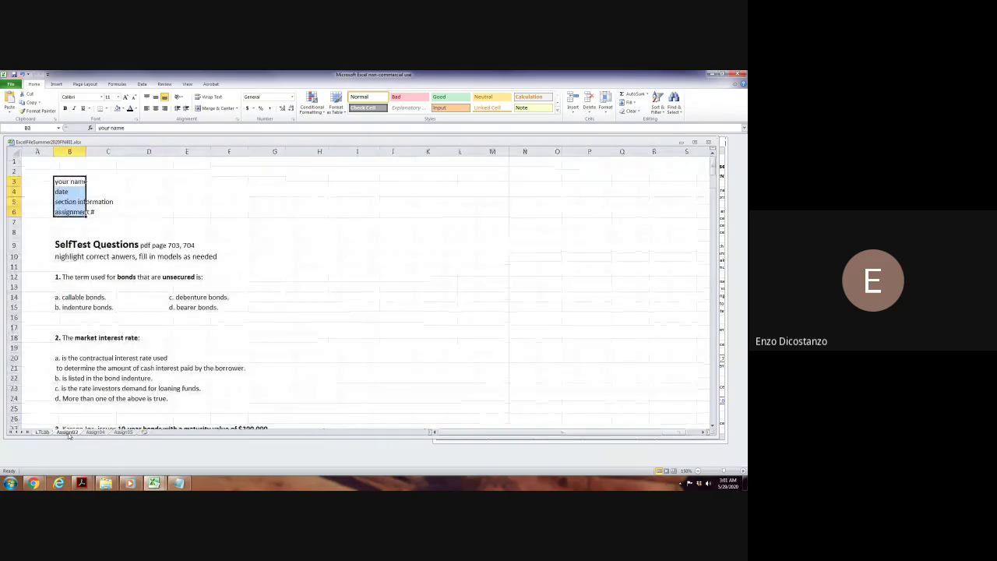
{"action": "left_click", "coordinate": [215, 202]}
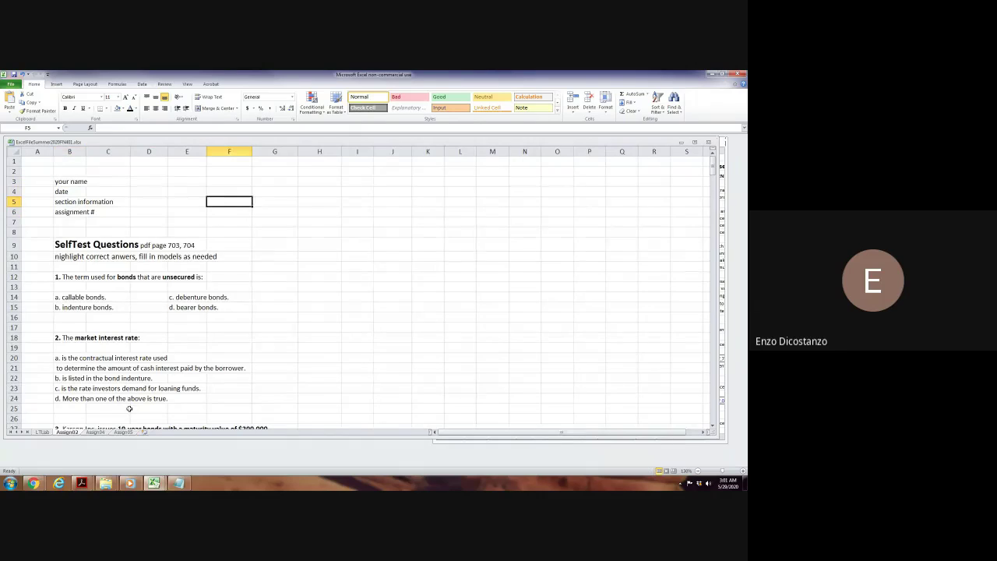
{"action": "left_click", "coordinate": [96, 431]}
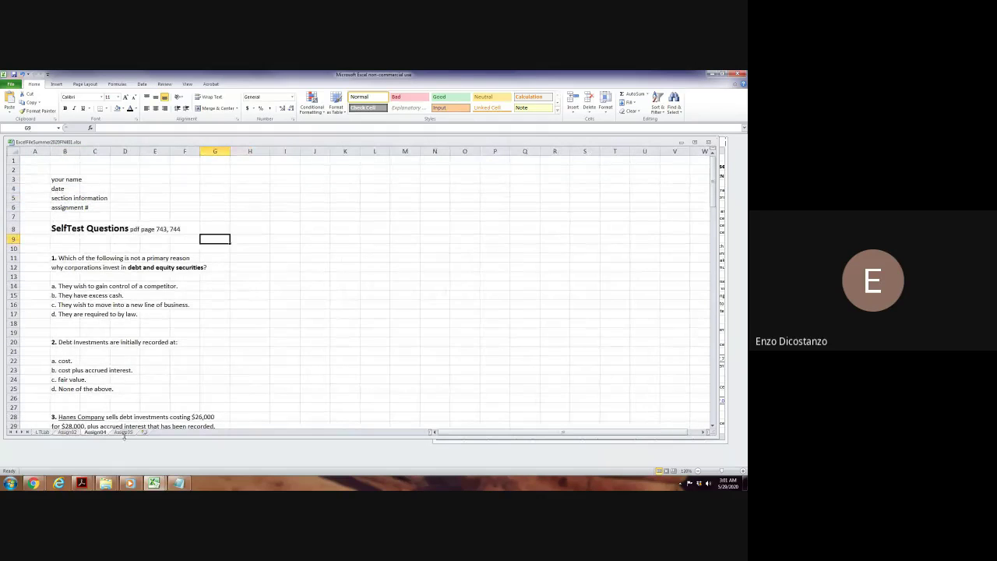
{"action": "left_click", "coordinate": [123, 433]}
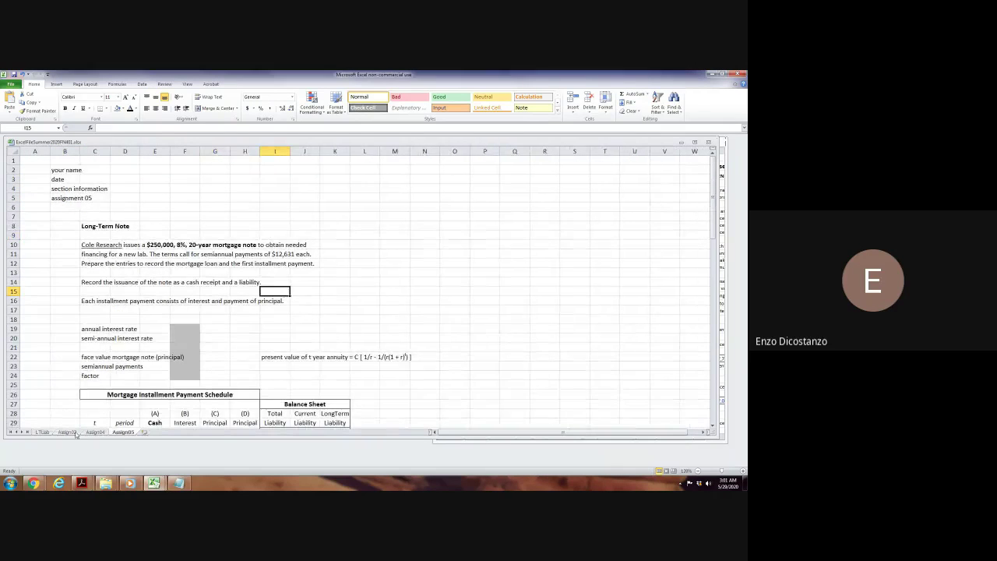
Examine the Cole Research long-term note problem and its mortgage installment payment schedule on the Assign05 sheet.
{"action": "left_click", "coordinate": [305, 201]}
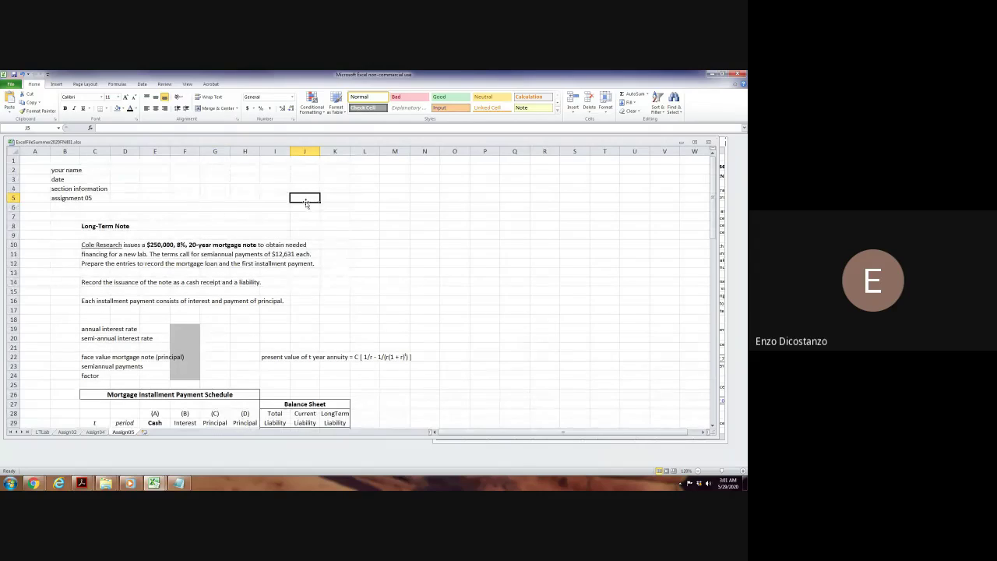
{"action": "left_click", "coordinate": [66, 285]}
{"action": "key", "text": "Page_Down"}
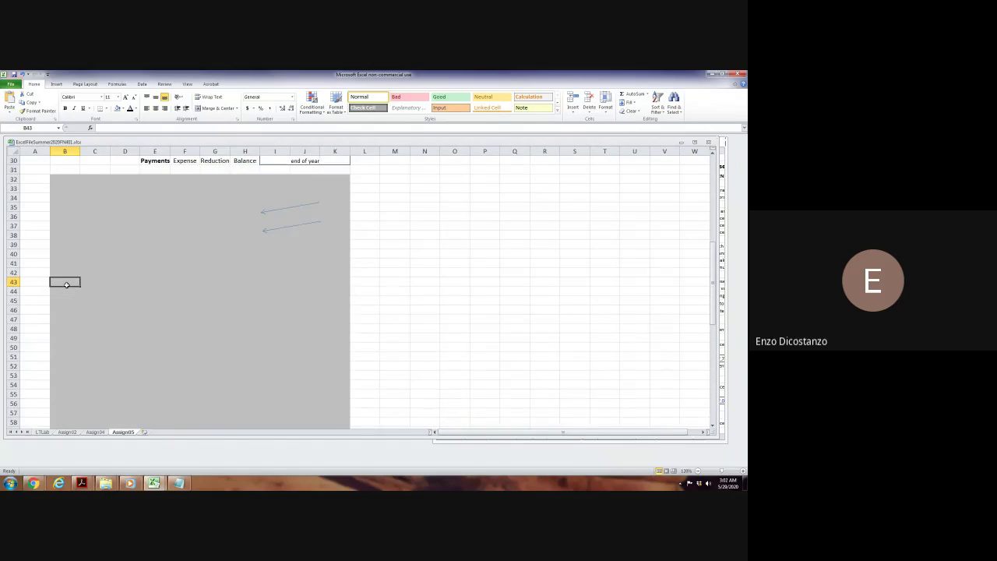
{"action": "key", "text": "Page_Up"}
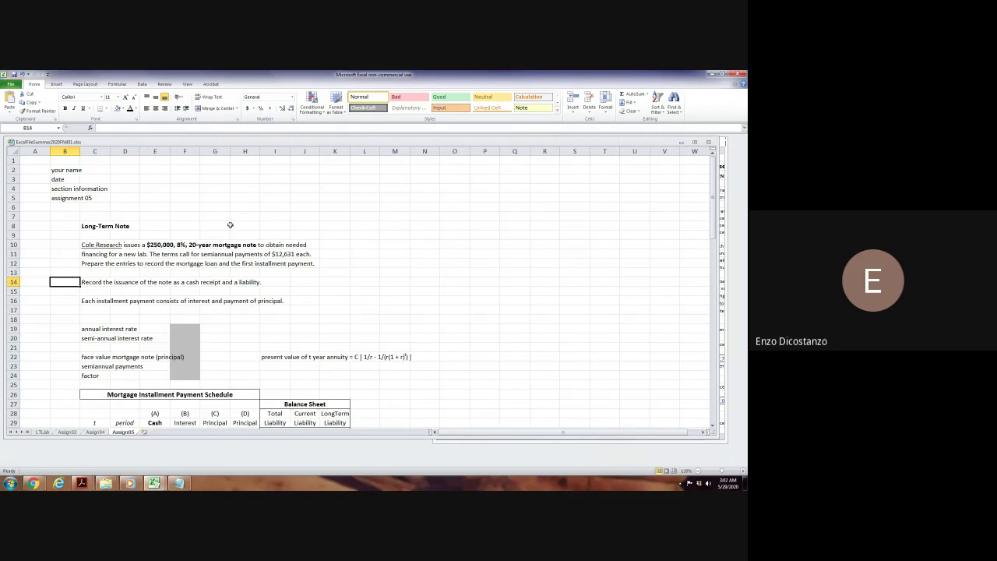
Return to the LTLab sheet and go up to the start of the SelfTest Questions section.
{"action": "left_click", "coordinate": [43, 432]}
{"action": "scroll", "coordinate": [174, 315], "scroll_direction": "up", "scroll_amount": 3, "text": "ctrl"}
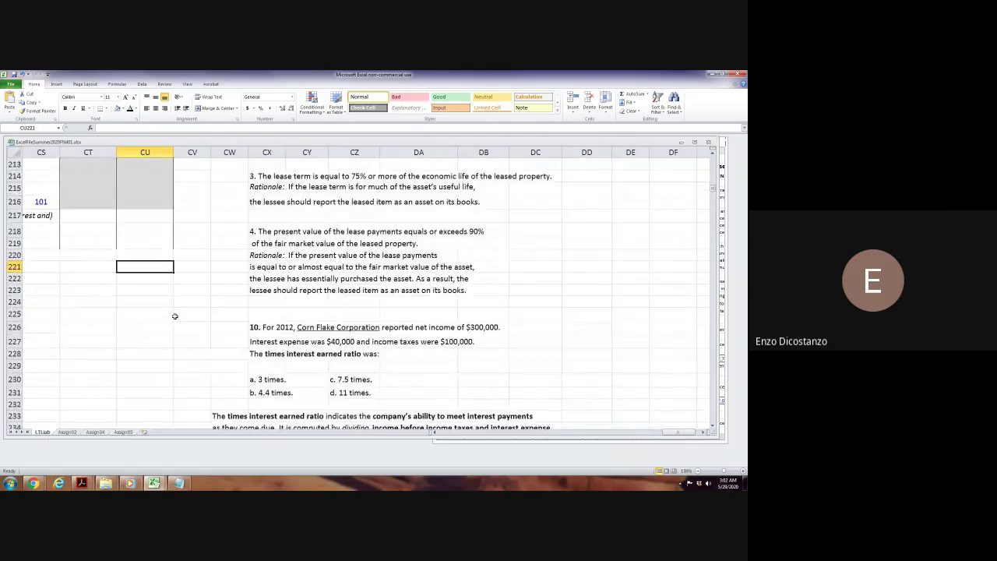
{"action": "key", "text": "Page_Up"}
{"action": "key", "text": "Page_Up"}
{"action": "key", "text": "Page_Up"}
{"action": "key", "text": "Page_Up"}
{"action": "key", "text": "Page_Up"}
{"action": "key", "text": "Page_Up"}
{"action": "key", "text": "Page_Up"}
{"action": "key", "text": "Page_Up"}
{"action": "key", "text": "Page_Up"}
{"action": "key", "text": "Page_Up"}
{"action": "key", "text": "Left"}
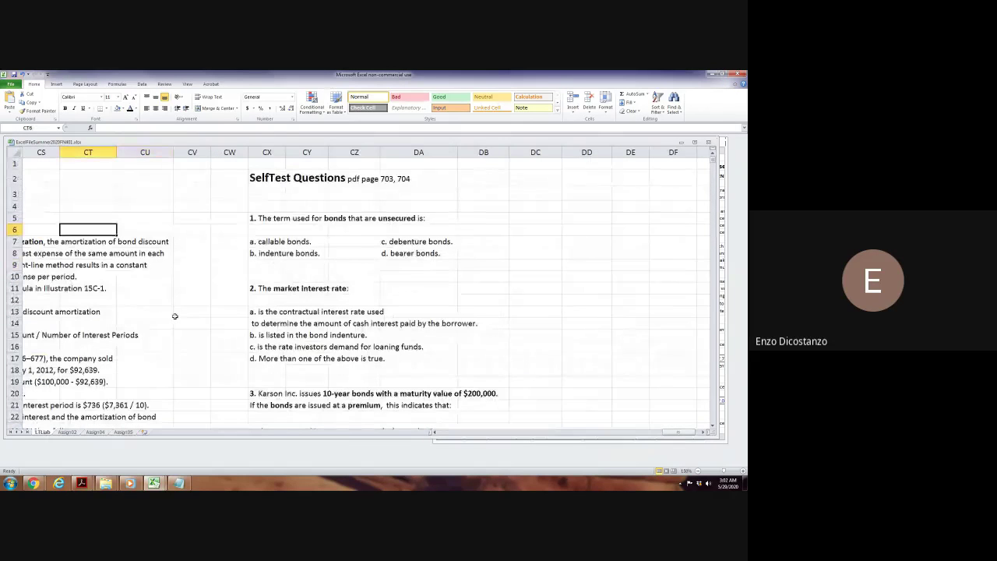
Go back past the appendix sections to the Comprehensive Problem and view its convertible bond instructions.
{"action": "key", "text": "Left"}
{"action": "key", "text": "Left"}
{"action": "key", "text": "Left"}
{"action": "key", "text": "Left"}
{"action": "key", "text": "Left"}
{"action": "key", "text": "Left"}
{"action": "key", "text": "Left"}
{"action": "key", "text": "Left"}
{"action": "key", "text": "Left"}
{"action": "key", "text": "Left"}
{"action": "key", "text": "Left"}
{"action": "key", "text": "Left"}
{"action": "key", "text": "Left"}
{"action": "key", "text": "Left"}
{"action": "key", "text": "Left"}
{"action": "key", "text": "Left"}
{"action": "key", "text": "Left"}
{"action": "key", "text": "Left"}
{"action": "key", "text": "Left"}
{"action": "key", "text": "Left"}
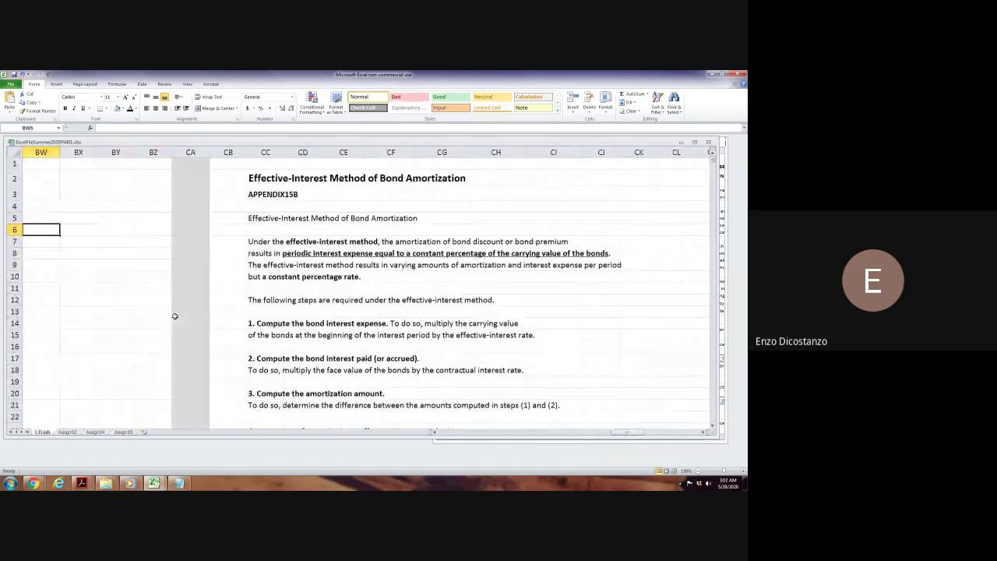
{"action": "key", "text": "Left"}
{"action": "key", "text": "Left"}
{"action": "key", "text": "Left"}
{"action": "key", "text": "Left"}
{"action": "key", "text": "Left"}
{"action": "key", "text": "Left"}
{"action": "key", "text": "Left"}
{"action": "key", "text": "Left"}
{"action": "key", "text": "Left"}
{"action": "key", "text": "Left"}
{"action": "key", "text": "Left"}
{"action": "key", "text": "Left"}
{"action": "key", "text": "Left"}
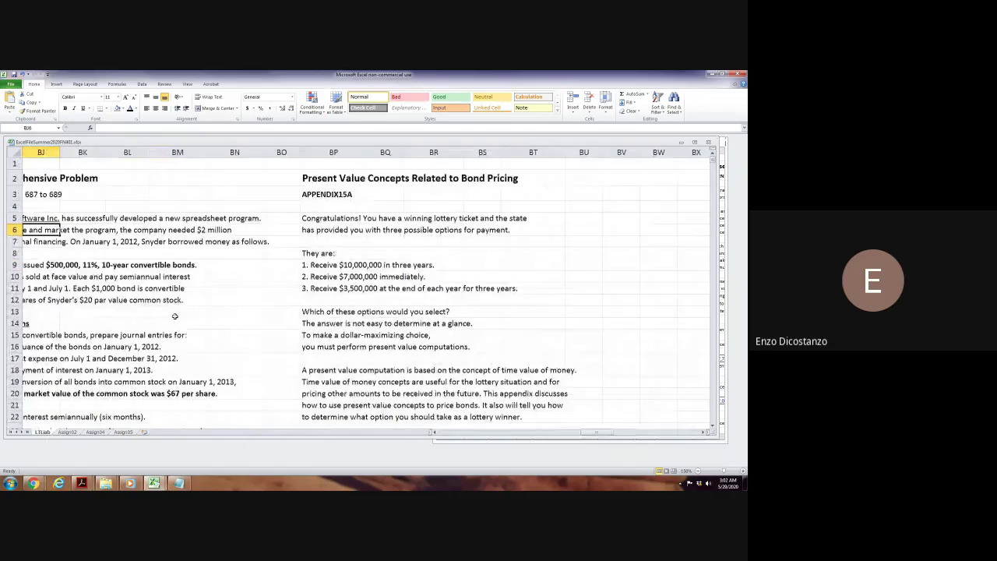
{"action": "key", "text": "Left"}
{"action": "key", "text": "Left"}
{"action": "key", "text": "Left"}
{"action": "key", "text": "Left"}
{"action": "key", "text": "Right"}
{"action": "key", "text": "Right"}
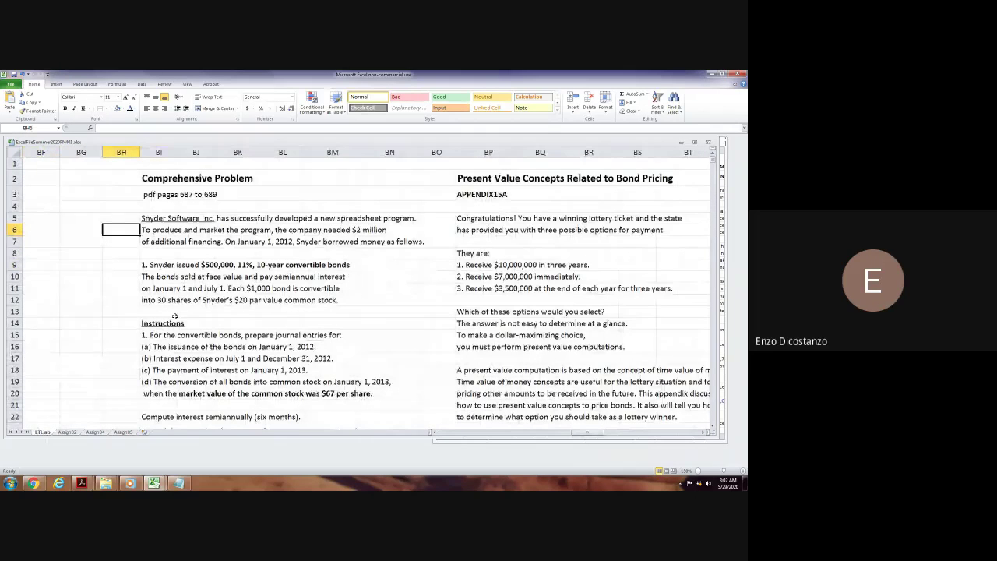
{"action": "left_click", "coordinate": [119, 322]}
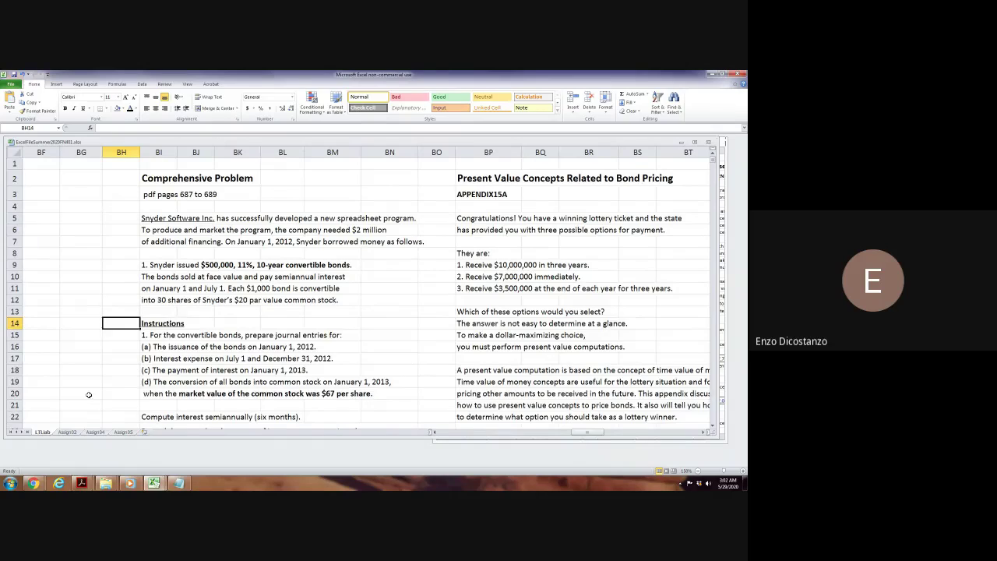
{"action": "left_click", "coordinate": [113, 368]}
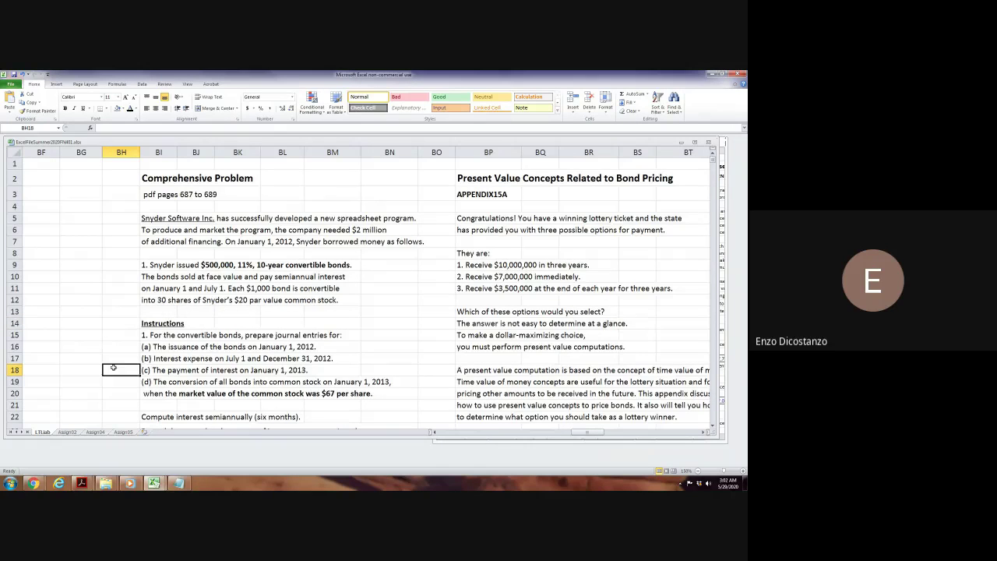
Examine part 2 of the Comprehensive Problem, covering the $1 million, 10%, 10-year bonds and their journal entries.
{"action": "key", "text": "Page_Down"}
{"action": "key", "text": "Page_Down"}
{"action": "key", "text": "Page_Down"}
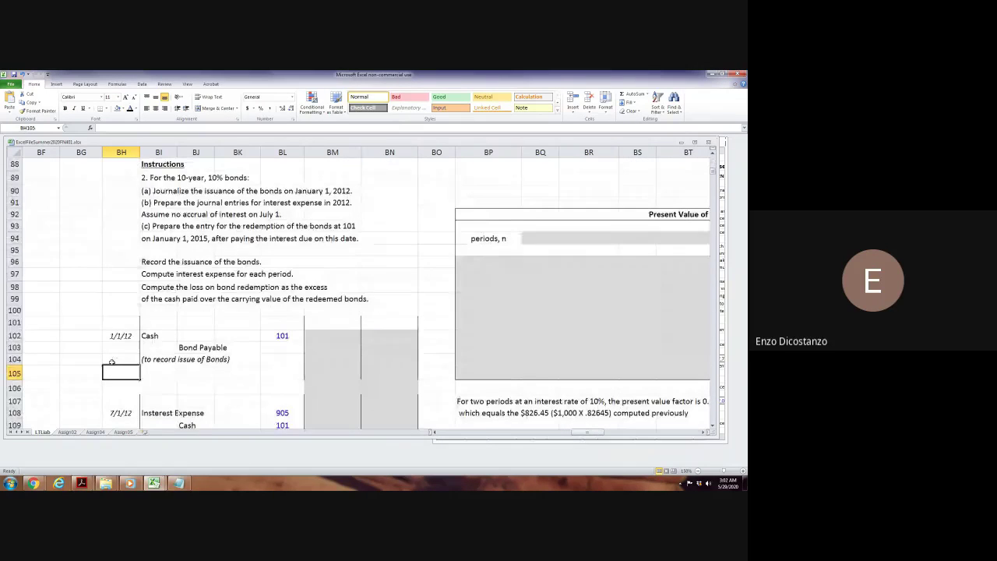
{"action": "key", "text": "Down"}
{"action": "key", "text": "Down"}
{"action": "key", "text": "Down"}
{"action": "key", "text": "Down"}
{"action": "key", "text": "Down"}
{"action": "key", "text": "Down"}
{"action": "key", "text": "Down"}
{"action": "key", "text": "Down"}
{"action": "key", "text": "Down"}
{"action": "key", "text": "Down"}
{"action": "key", "text": "Down"}
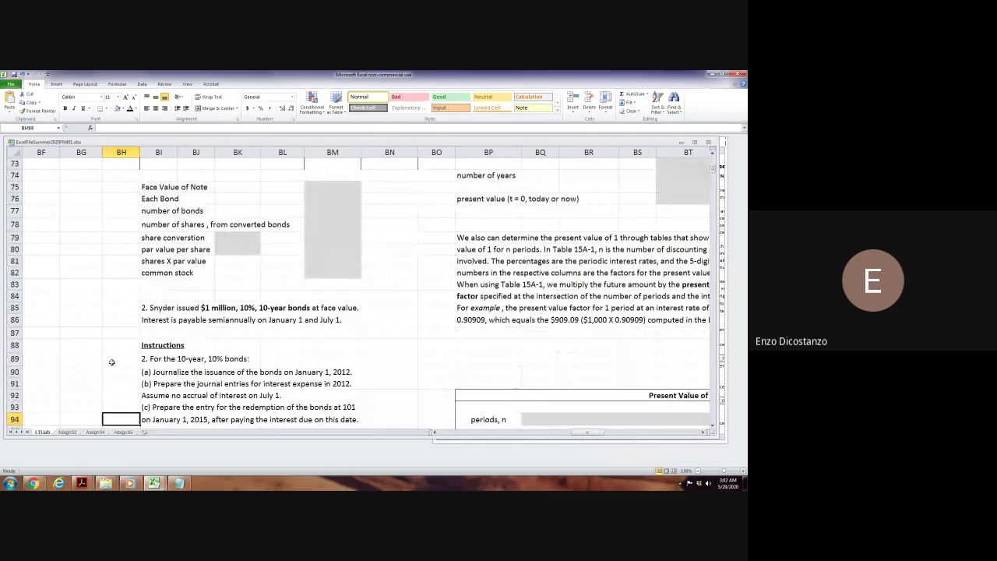
{"action": "key", "text": "Page_Down"}
{"action": "key", "text": "Page_Down"}
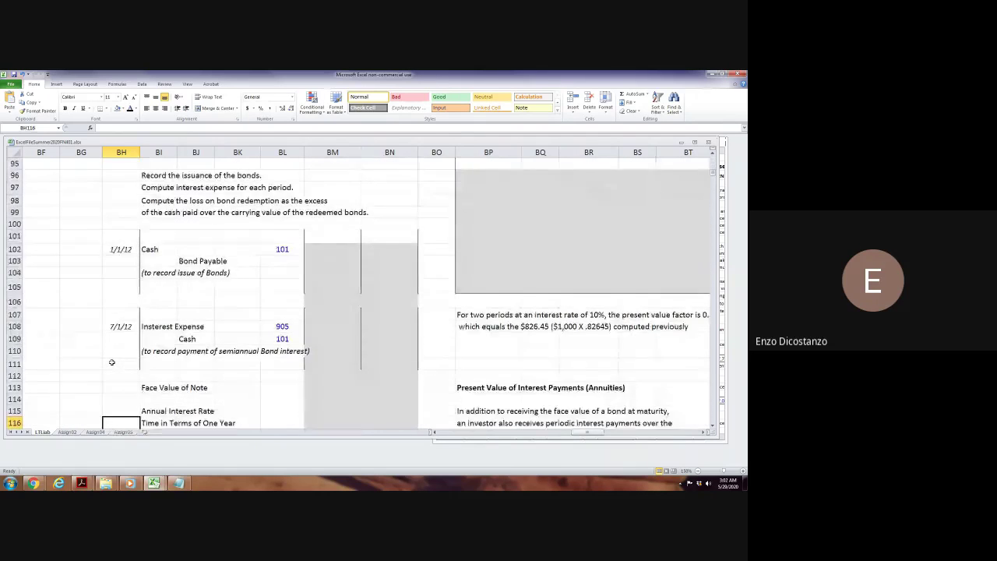
Examine part 3 of the Comprehensive Problem, covering the $500,000 mortgage payable, its payment schedule and General Journal.
{"action": "key", "text": "Page_Down"}
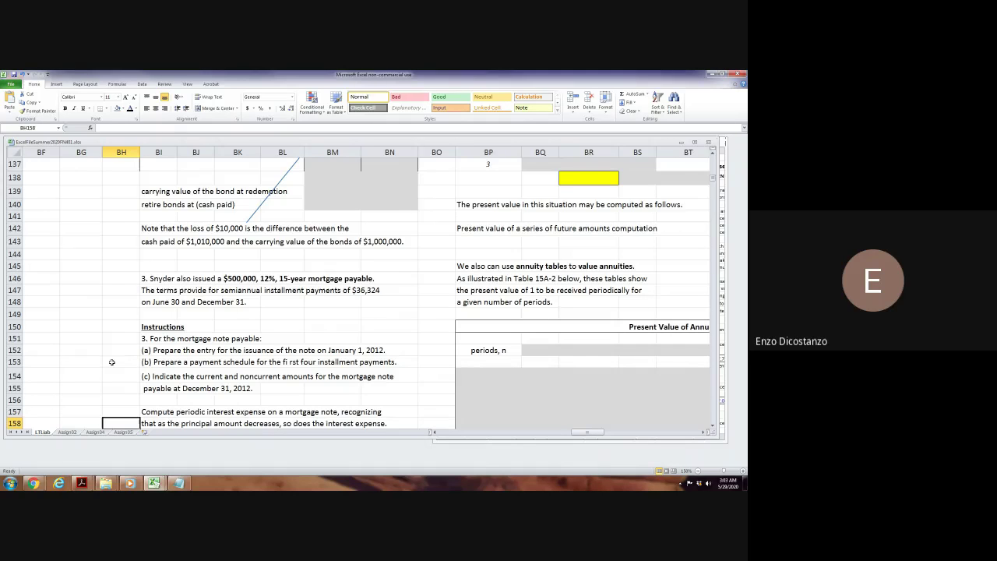
{"action": "key", "text": "Page_Down"}
{"action": "key", "text": "Page_Down"}
{"action": "key", "text": "Page_Down"}
{"action": "key", "text": "Page_Down"}
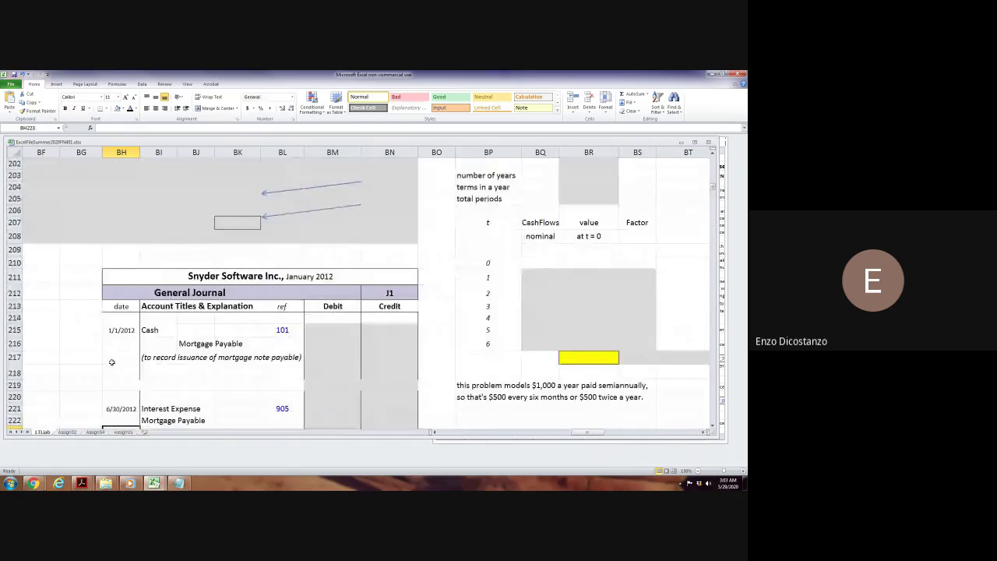
Return to the beginning of the Comprehensive Problem section.
{"action": "key", "text": "Page_Up"}
{"action": "key", "text": "Page_Up"}
{"action": "key", "text": "Page_Up"}
{"action": "key", "text": "Page_Up"}
{"action": "key", "text": "Page_Up"}
{"action": "key", "text": "Page_Up"}
{"action": "key", "text": "Page_Up"}
{"action": "key", "text": "Page_Up"}
{"action": "key", "text": "Page_Up"}
{"action": "key", "text": "Page_Up"}
{"action": "key", "text": "Page_Up"}
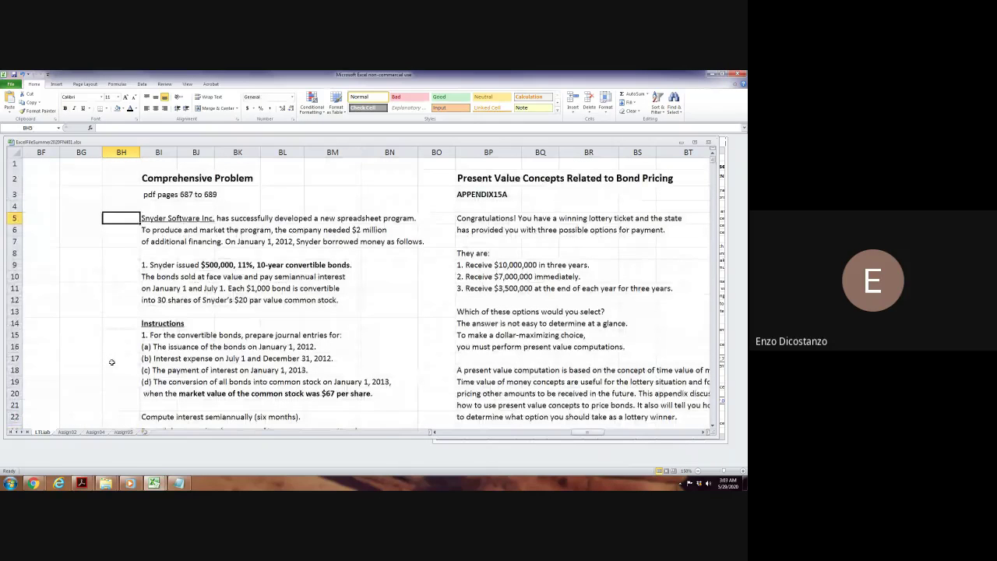
Narrow the lab worksheet window so the completed reference workbook shows beside it, and return to the lab worksheet.
{"action": "scroll", "coordinate": [115, 331], "scroll_direction": "down", "scroll_amount": 1}
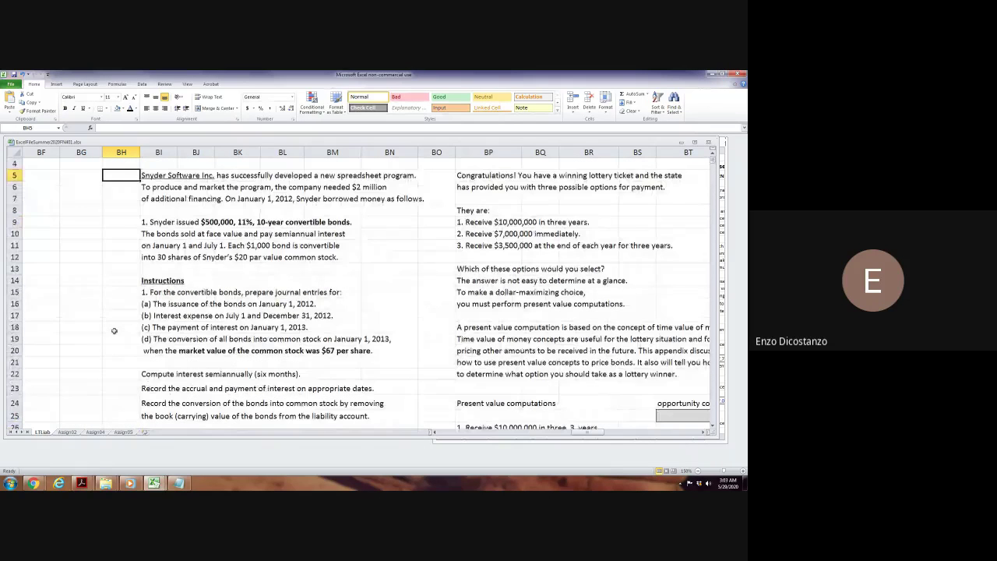
{"action": "left_click_drag", "start_coordinate": [715, 255], "coordinate": [495, 255]}
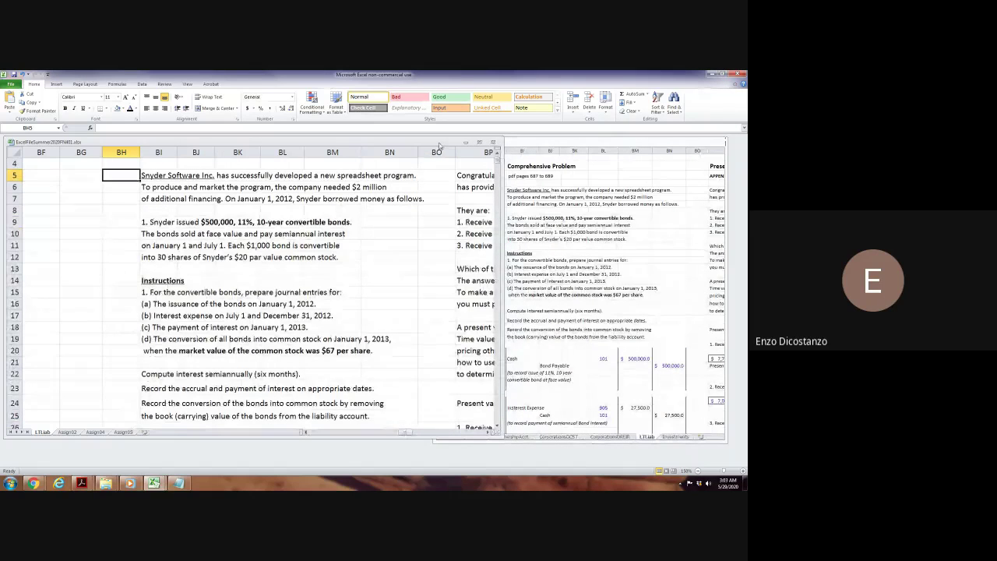
{"action": "left_click", "coordinate": [491, 432]}
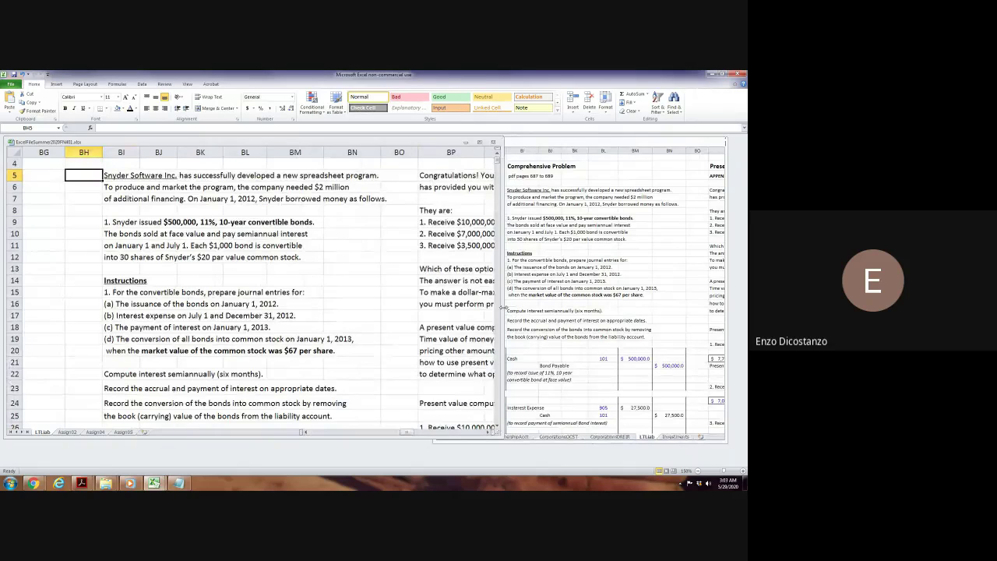
{"action": "left_click_drag", "start_coordinate": [502, 308], "coordinate": [436, 308]}
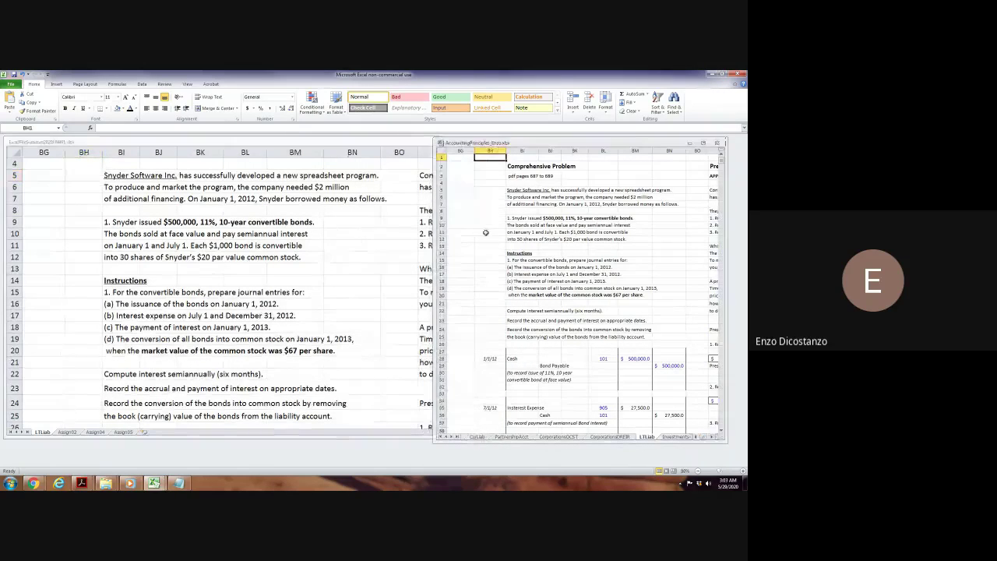
{"action": "left_click", "coordinate": [296, 312]}
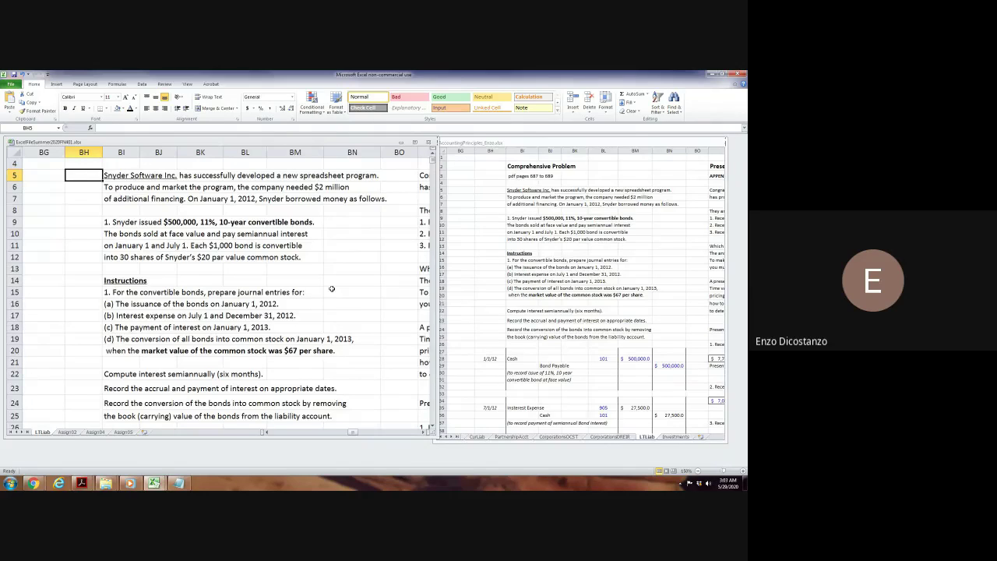
Record the 1/1/12 bond issue with a 500000 debit to Cash in BM28 and a 500000 credit to Bond Payable in BN29.
{"action": "scroll", "coordinate": [331, 289], "scroll_direction": "down", "scroll_amount": 3}
{"action": "left_click", "coordinate": [80, 269]}
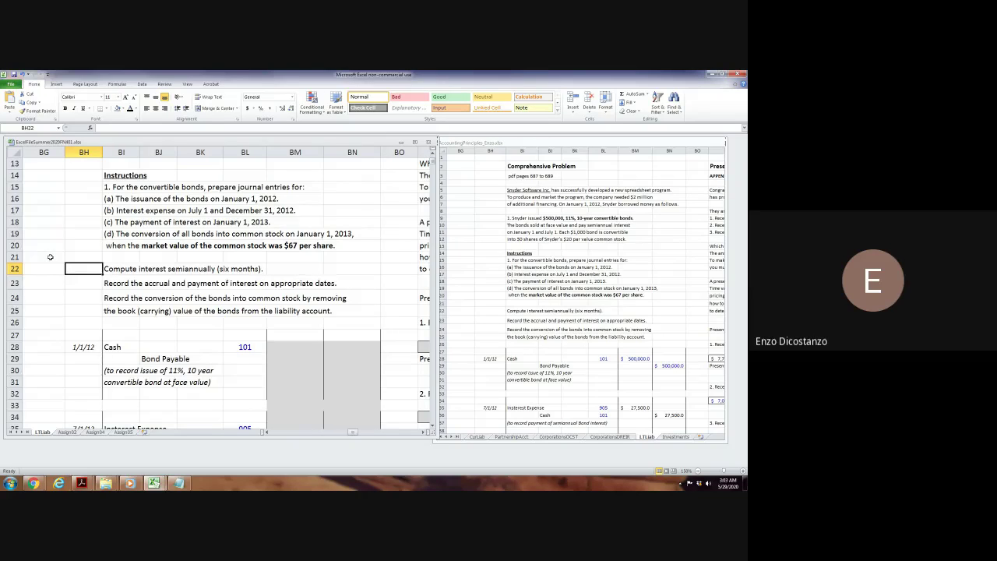
{"action": "left_click", "coordinate": [312, 350]}
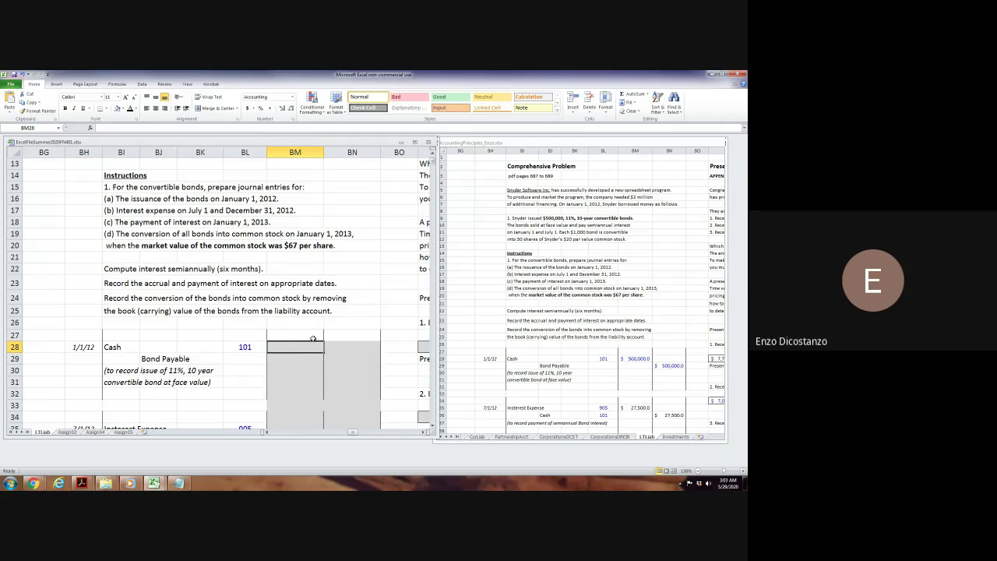
{"action": "type", "text": "500000"}
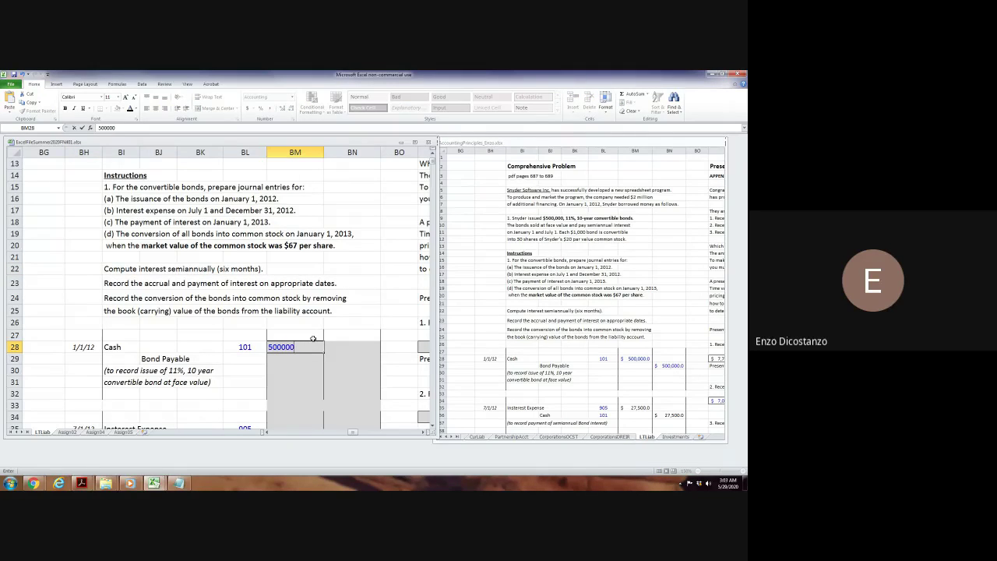
{"action": "key", "text": "Return"}
{"action": "key", "text": "Right"}
{"action": "type", "text": "5"}
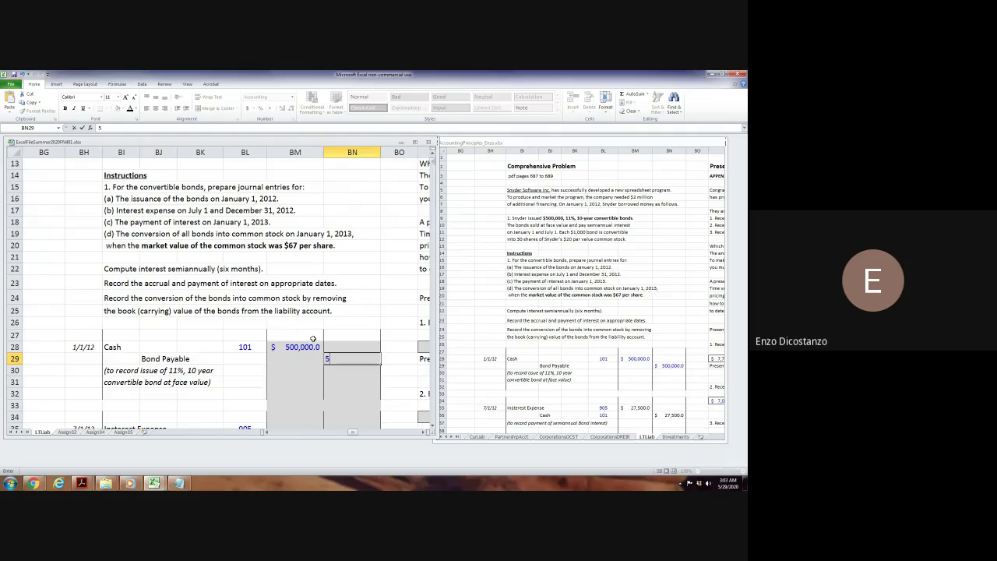
{"action": "type", "text": "00000"}
{"action": "key", "text": "Return"}
Remove the gray fill from the 1/1/12 entry's debit and credit cells, BM28:BN33.
{"action": "key", "text": "Up"}
{"action": "key", "text": "Up"}
{"action": "key", "text": "Left"}
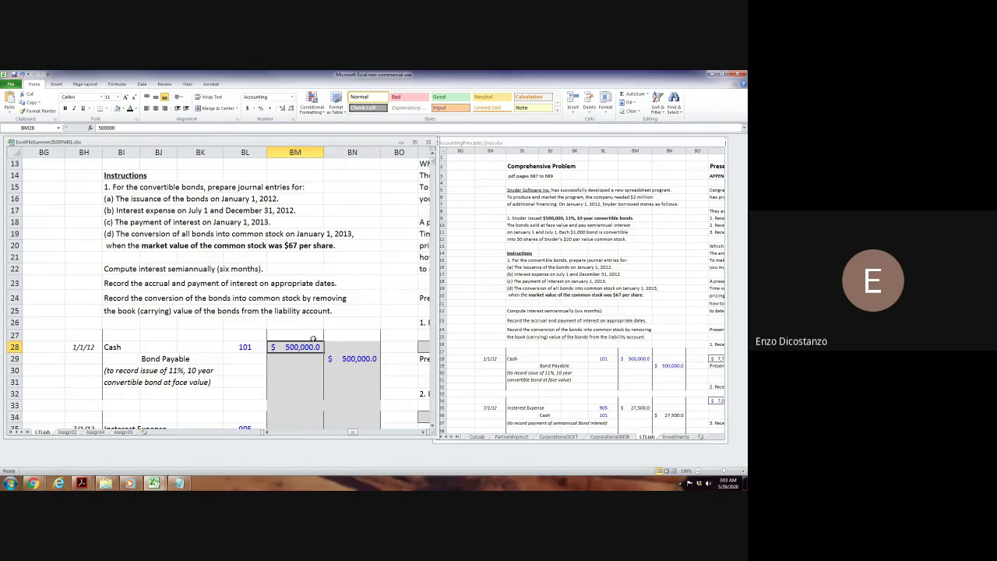
{"action": "key", "text": "shift+Right"}
{"action": "key", "text": "shift+Down"}
{"action": "key", "text": "shift+Down"}
{"action": "key", "text": "shift+Down"}
{"action": "key", "text": "shift+Down"}
{"action": "key", "text": "shift+Down"}
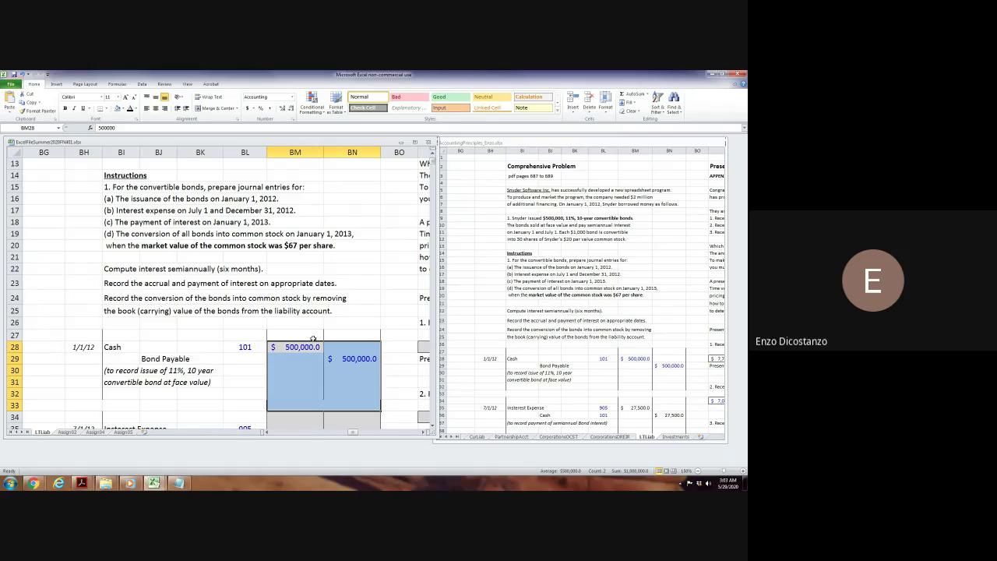
{"action": "key", "text": "alt"}
{"action": "key", "text": "h"}
{"action": "key", "text": "b"}
{"action": "key", "text": "a"}
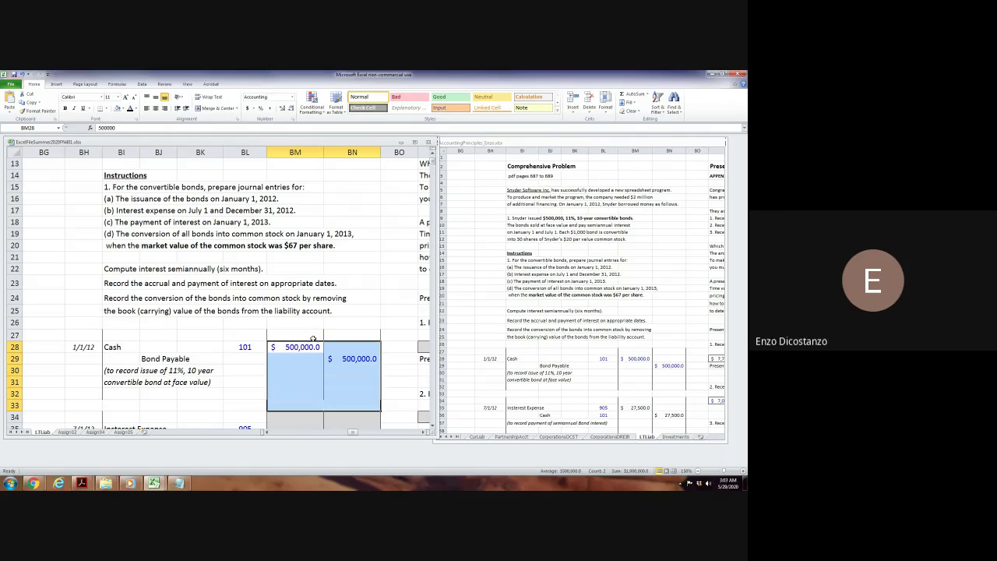
{"action": "key", "text": "Up"}
{"action": "key", "text": "Left"}
{"action": "key", "text": "Left"}
{"action": "key", "text": "Left"}
{"action": "key", "text": "Left"}
{"action": "key", "text": "Left"}
{"action": "key", "text": "Left"}
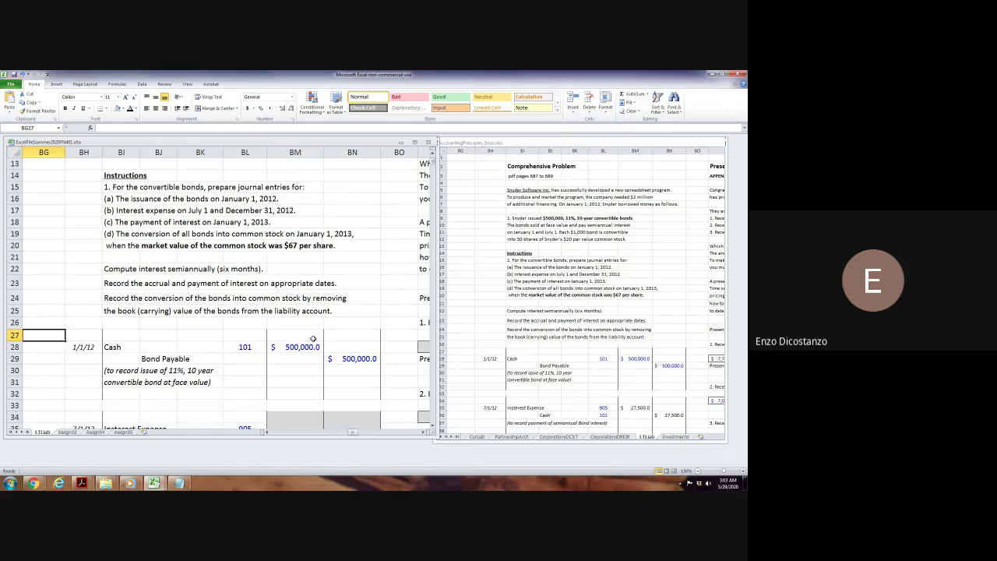
Remove the gray fill from the interest computation area below the 7/1/12 entry, BM39:BN46.
{"action": "key", "text": "Down"}
{"action": "key", "text": "Down"}
{"action": "key", "text": "Down"}
{"action": "key", "text": "Down"}
{"action": "key", "text": "Down"}
{"action": "key", "text": "Down"}
{"action": "key", "text": "Down"}
{"action": "key", "text": "Down"}
{"action": "key", "text": "Down"}
{"action": "key", "text": "Down"}
{"action": "key", "text": "Down"}
{"action": "key", "text": "Down"}
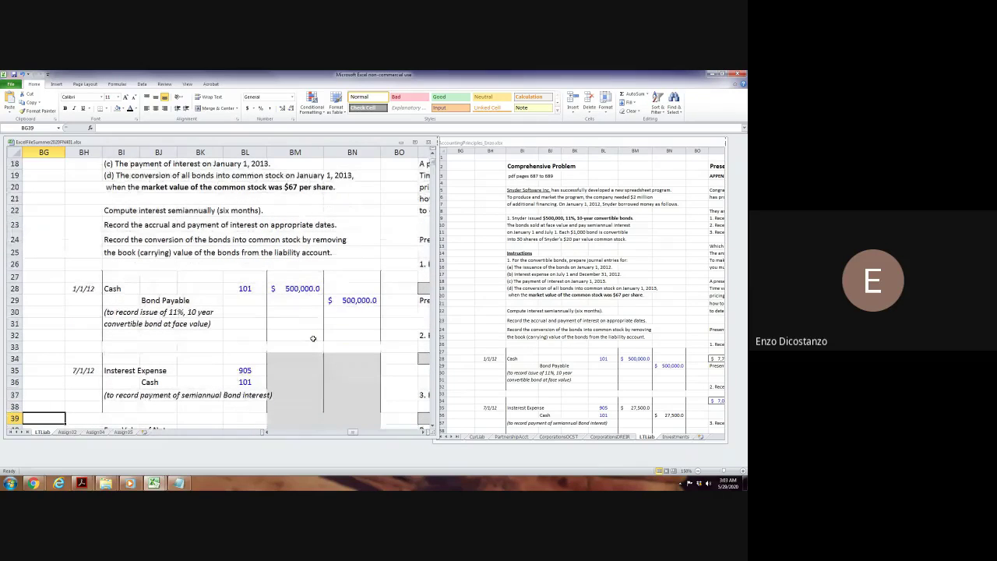
{"action": "left_click", "coordinate": [572, 306]}
{"action": "scroll", "coordinate": [623, 334], "scroll_direction": "down", "scroll_amount": 2}
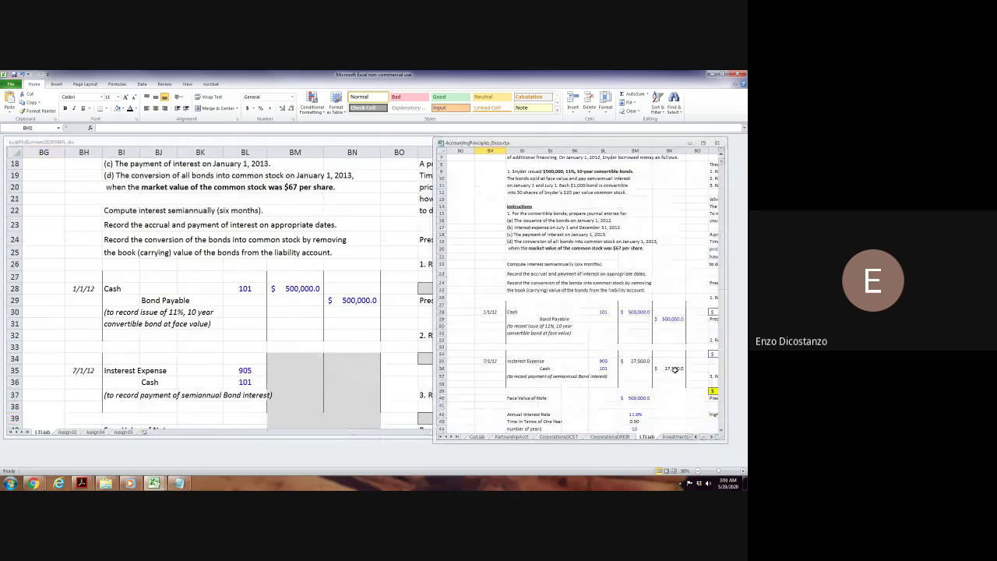
{"action": "left_click", "coordinate": [277, 334]}
{"action": "scroll", "coordinate": [278, 311], "scroll_direction": "down", "scroll_amount": 4}
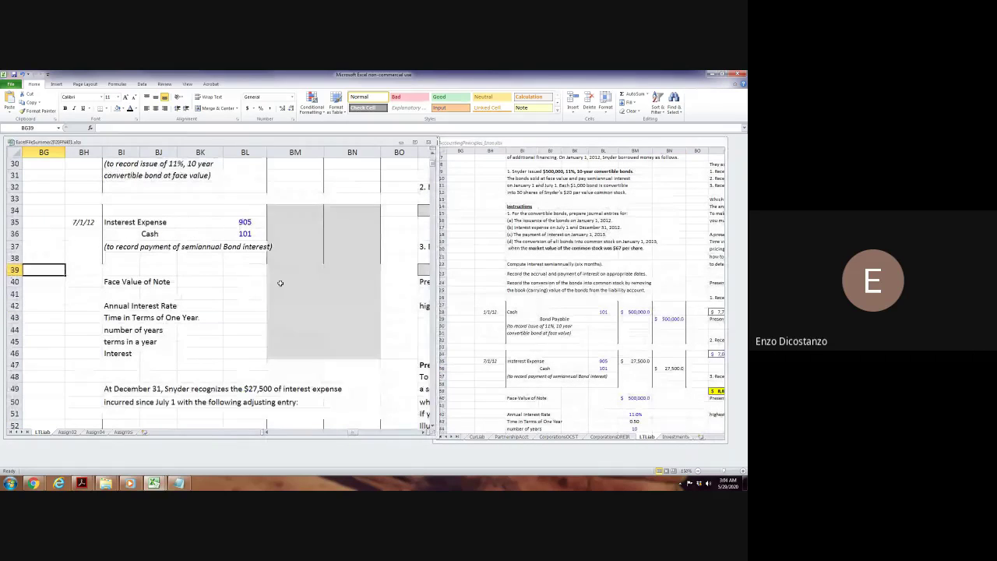
{"action": "left_click_drag", "start_coordinate": [283, 271], "coordinate": [363, 354]}
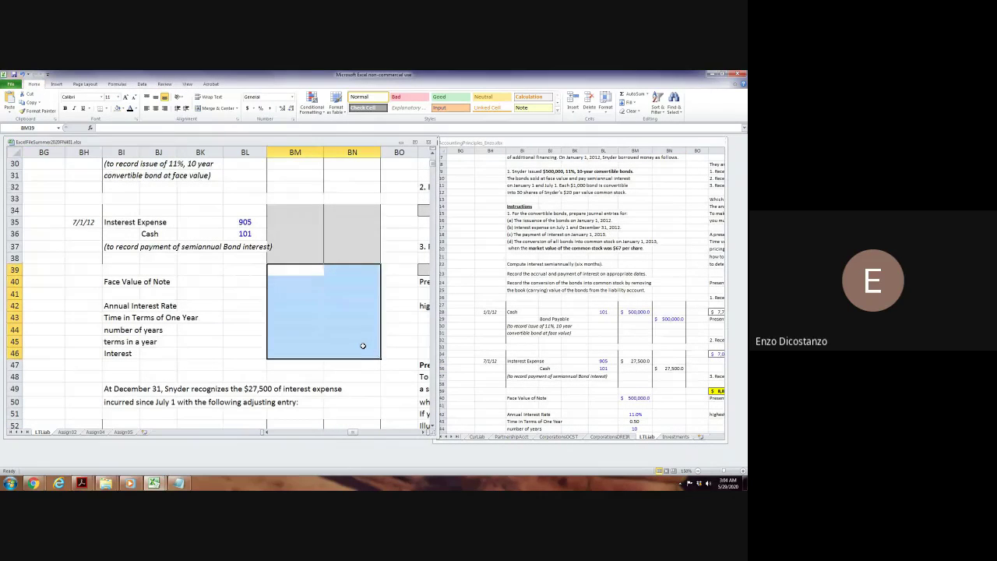
{"action": "key", "text": "Down"}
Using the reference workbook as a guide, enter a face value of 500000 in BM40 and an annual interest rate of 11% in BM42.
{"action": "left_click", "coordinate": [576, 354]}
{"action": "scroll", "coordinate": [573, 352], "scroll_direction": "down", "scroll_amount": 2}
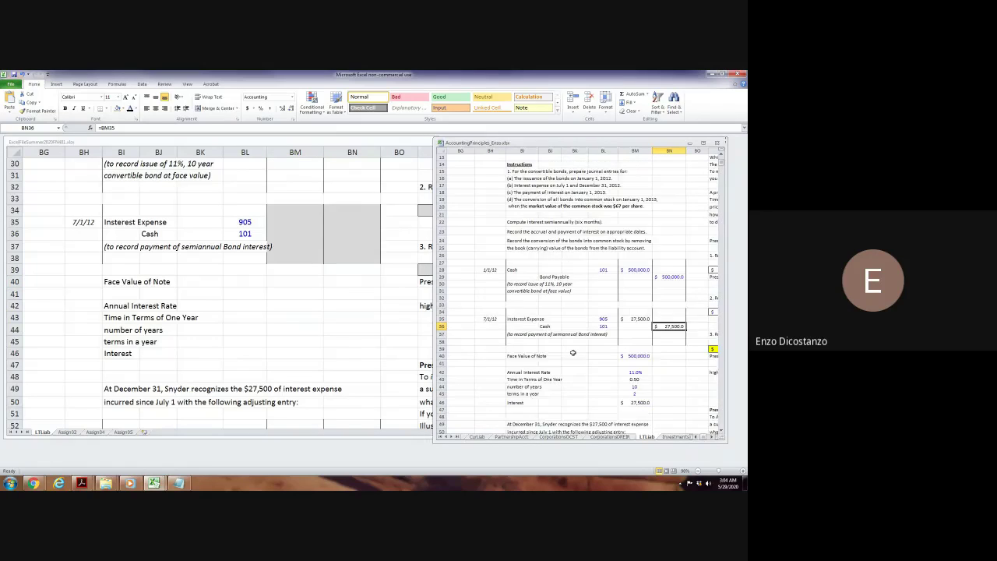
{"action": "scroll", "coordinate": [572, 353], "scroll_direction": "down", "scroll_amount": 1}
{"action": "left_click", "coordinate": [284, 281]}
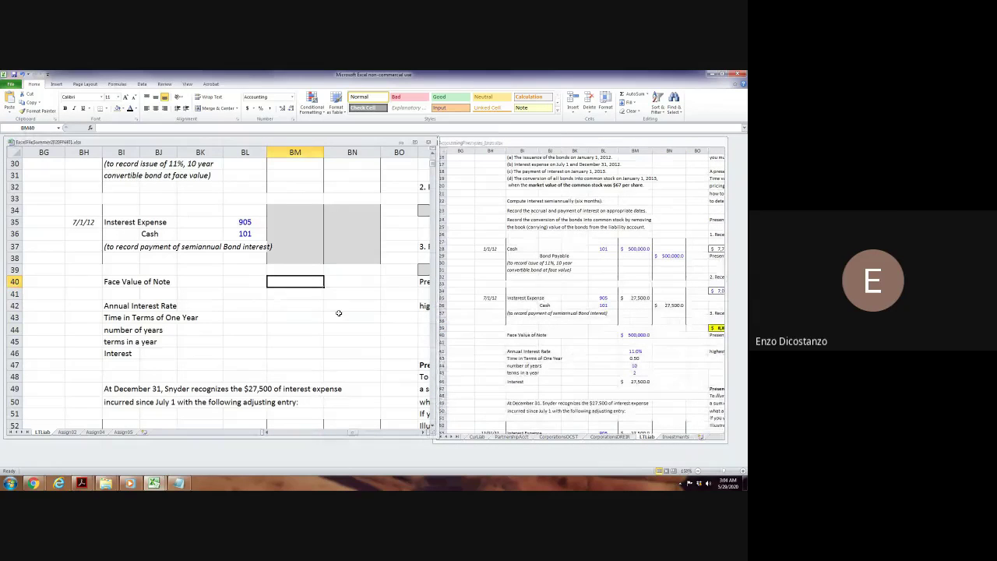
{"action": "type", "text": "500000"}
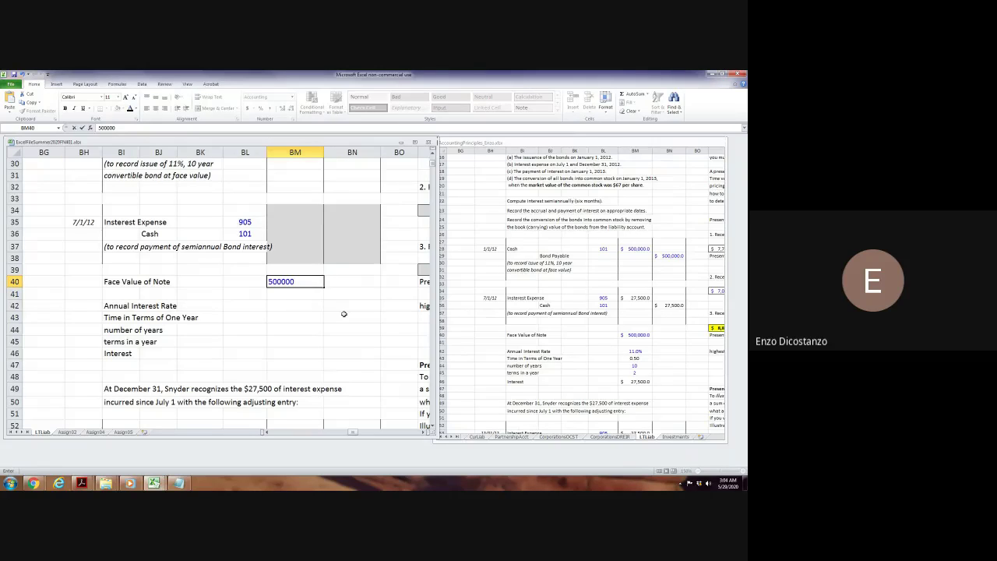
{"action": "key", "text": "Return"}
{"action": "key", "text": "Up"}
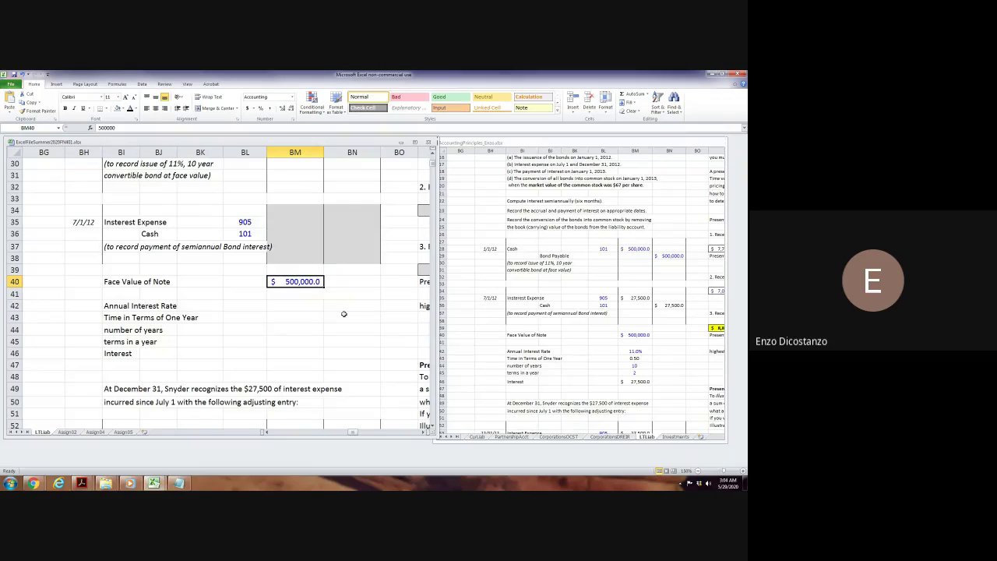
{"action": "key", "text": "Down"}
{"action": "key", "text": "Down"}
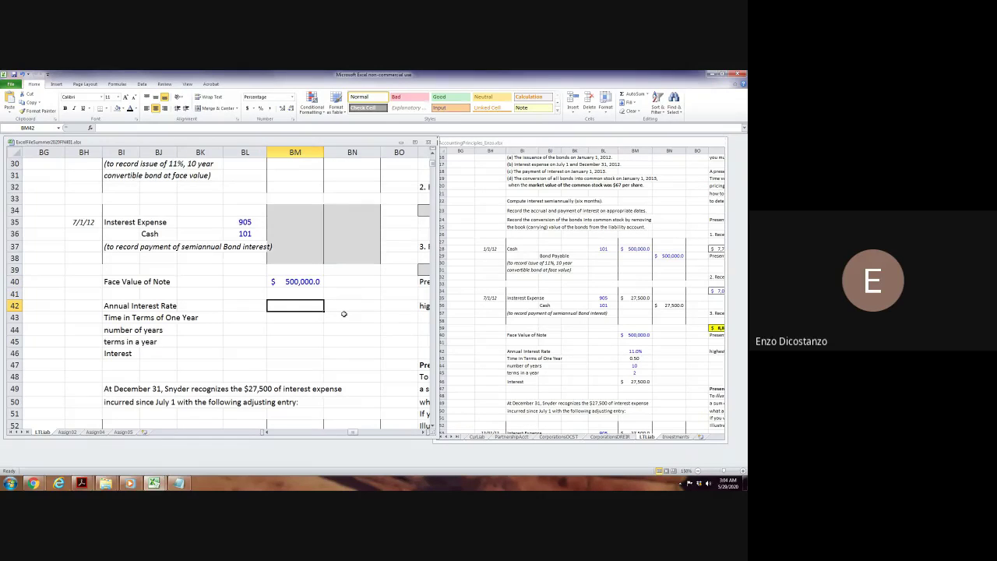
{"action": "type", "text": "11"}
{"action": "key", "text": "Return"}
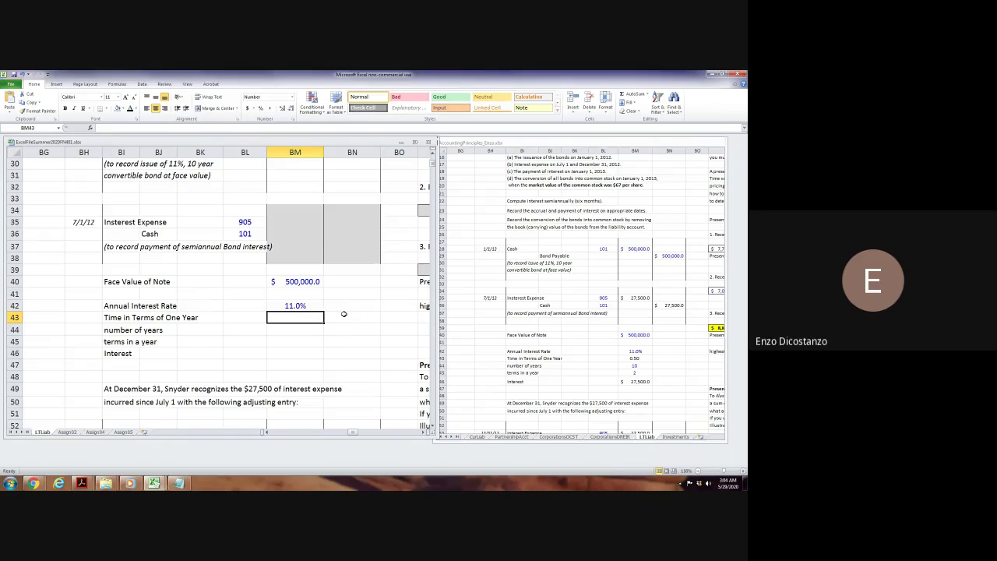
Enter 0.5 for the time in terms of one year, 10 for the number of years and 2 for the terms in a year.
{"action": "type", "text": "0.5"}
{"action": "key", "text": "Return"}
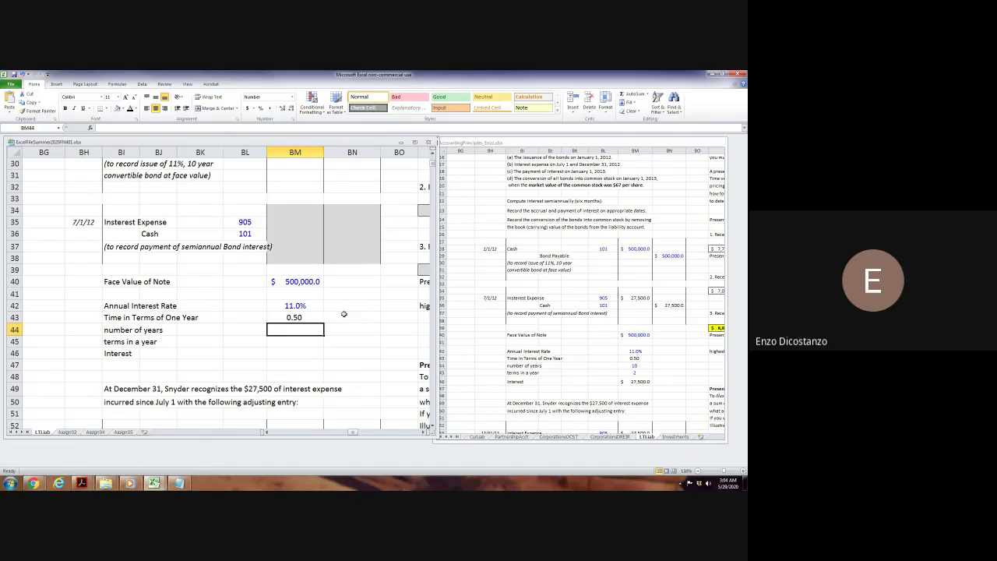
{"action": "type", "text": "10"}
{"action": "key", "text": "Return"}
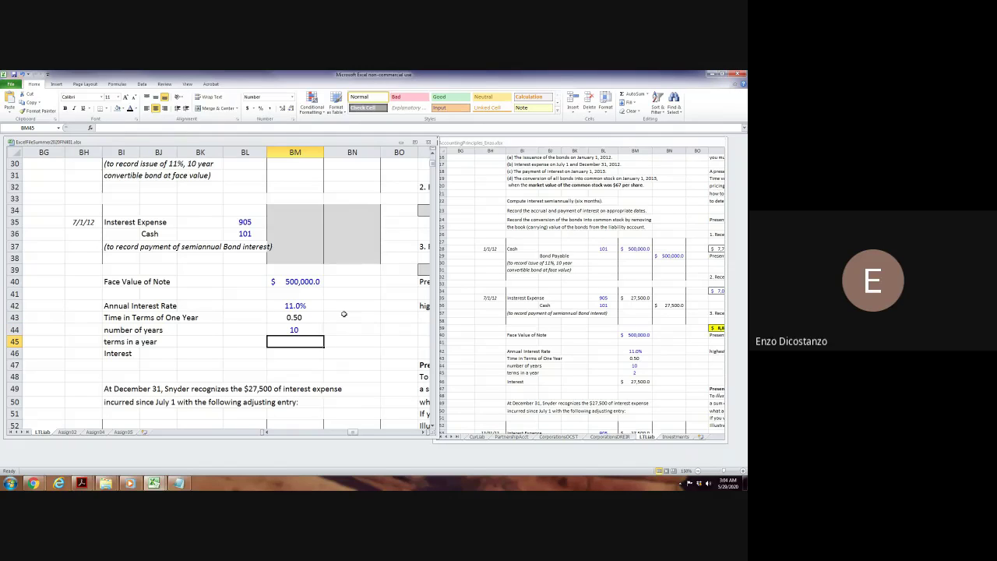
{"action": "type", "text": "2"}
{"action": "key", "text": "Return"}
{"action": "key", "text": "Return"}
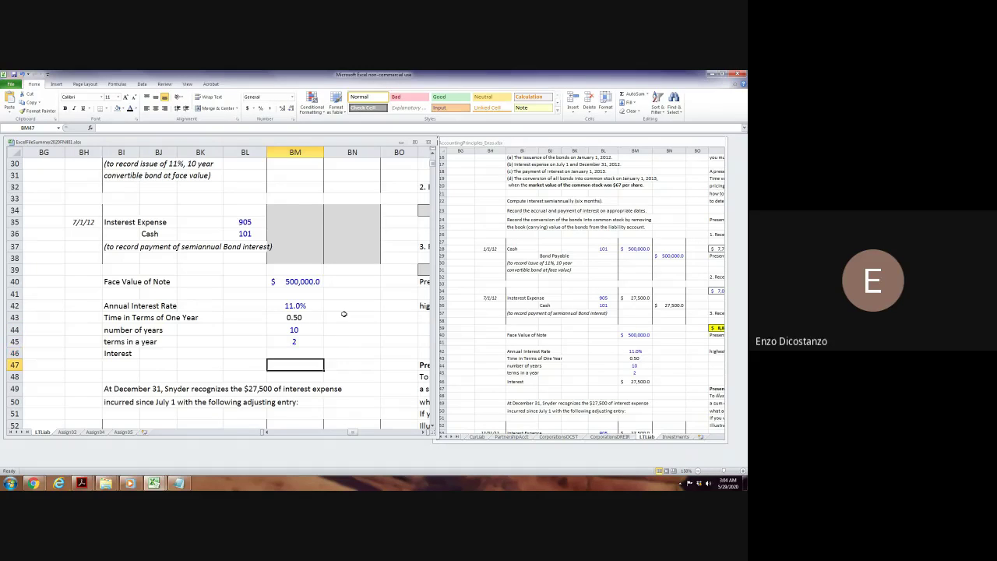
{"action": "key", "text": "Up"}
{"action": "key", "text": "Left"}
{"action": "key", "text": "Left"}
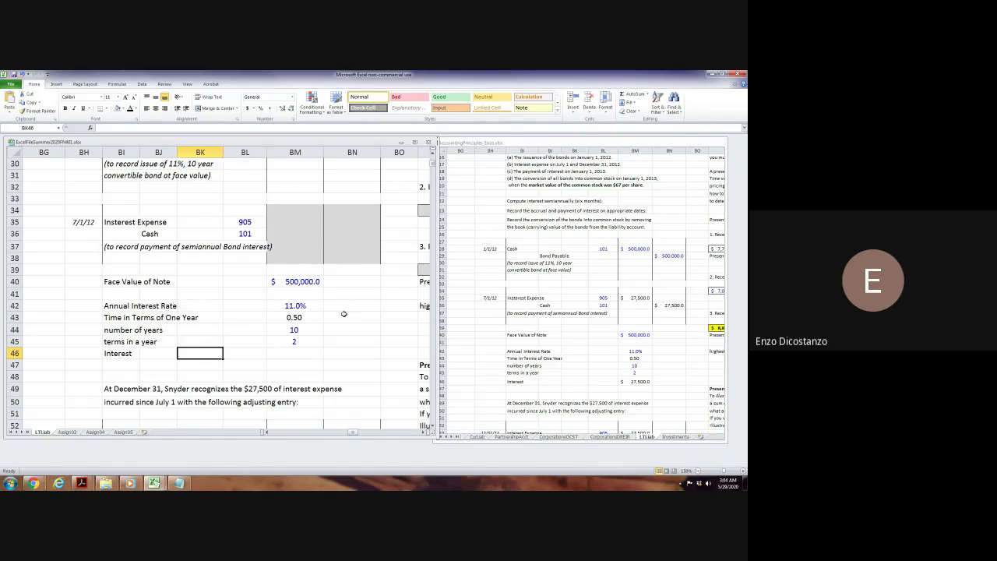
{"action": "key", "text": "Left"}
{"action": "key", "text": "Up"}
{"action": "key", "text": "Left"}
{"action": "key", "text": "Right"}
{"action": "key", "text": "Up"}
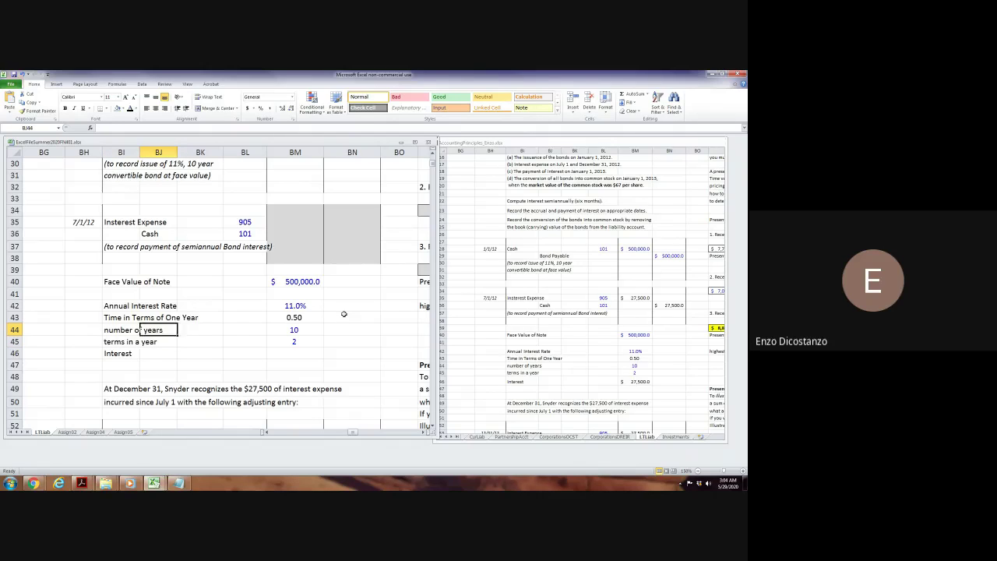
{"action": "key", "text": "Right"}
{"action": "key", "text": "Right"}
{"action": "key", "text": "Right"}
{"action": "key", "text": "Right"}
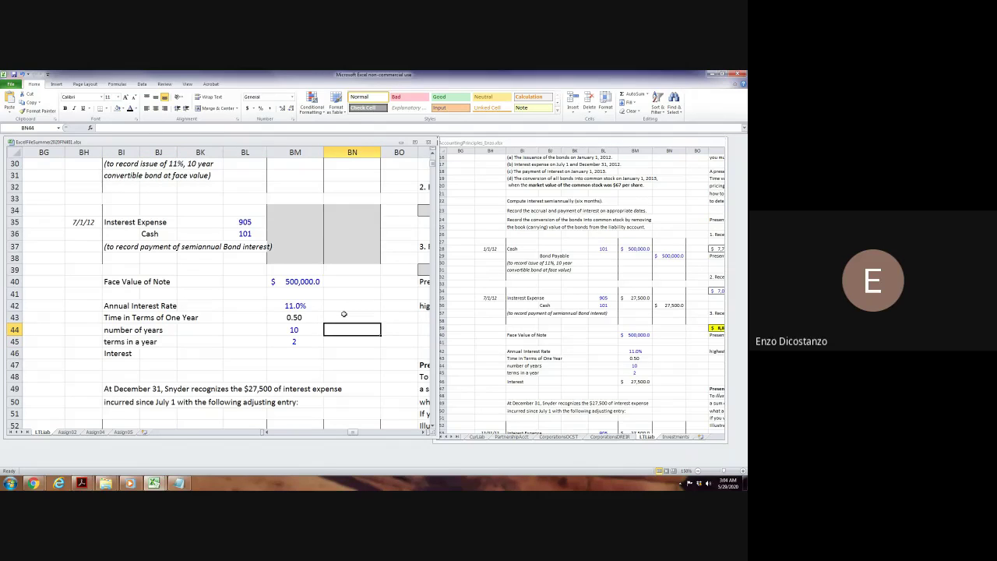
{"action": "key", "text": "Down"}
{"action": "key", "text": "Down"}
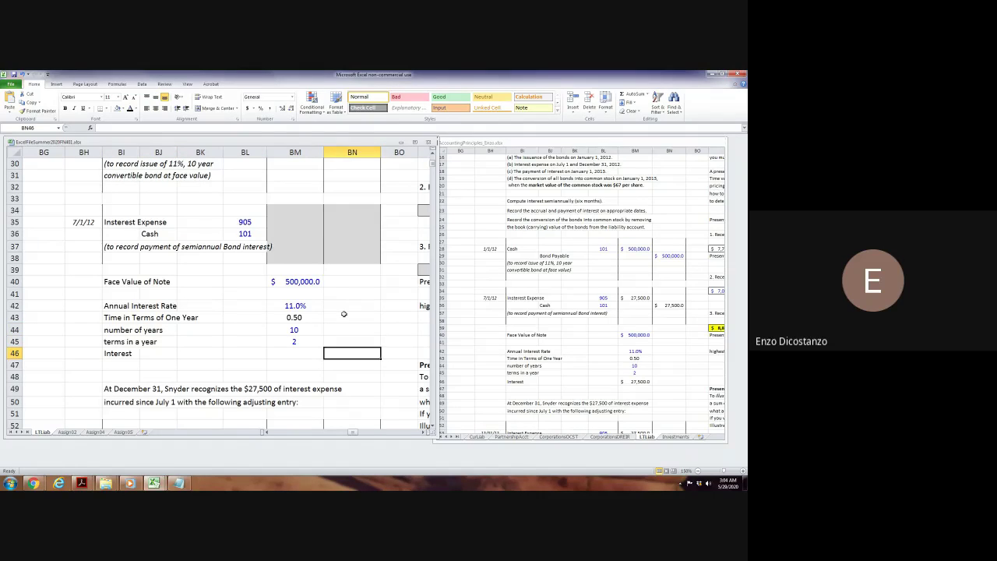
Calculate the semiannual interest in BM46 with =BM40*BM42*BM43 and dismiss the Windows performance notification.
{"action": "key", "text": "Left"}
{"action": "type", "text": "="}
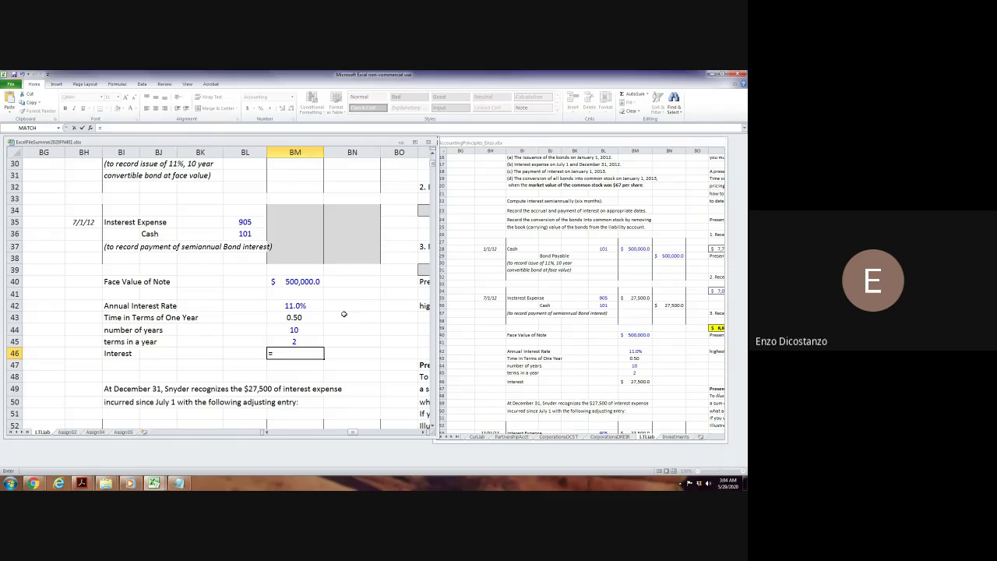
{"action": "key", "text": "Up"}
{"action": "key", "text": "Up"}
{"action": "key", "text": "Up"}
{"action": "key", "text": "Up"}
{"action": "key", "text": "Up"}
{"action": "key", "text": "Up"}
{"action": "type", "text": "*"}
{"action": "key", "text": "Up"}
{"action": "key", "text": "Up"}
{"action": "key", "text": "Up"}
{"action": "key", "text": "Up"}
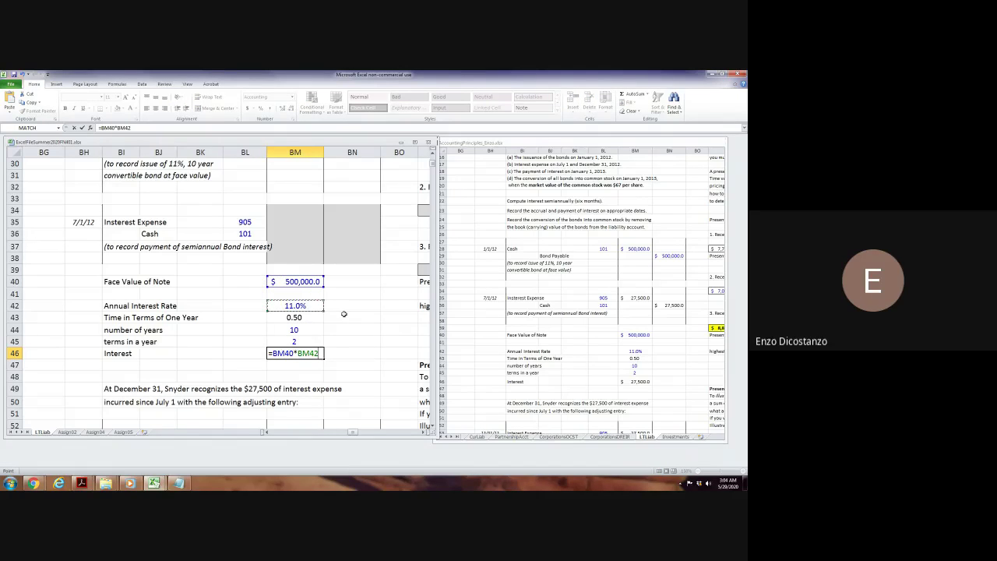
{"action": "type", "text": "*"}
{"action": "key", "text": "Up"}
{"action": "key", "text": "Up"}
{"action": "key", "text": "Up"}
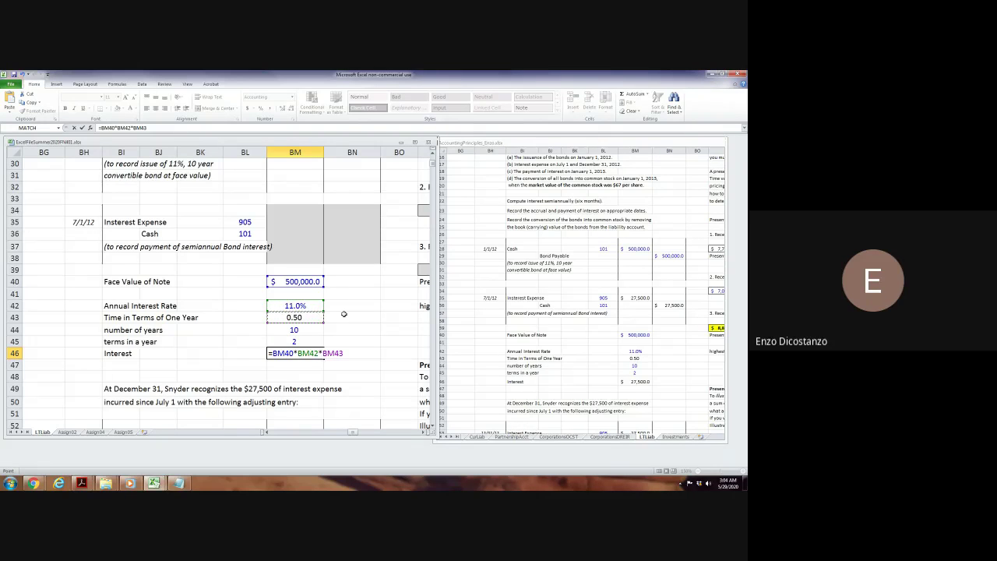
{"action": "key", "text": "Return"}
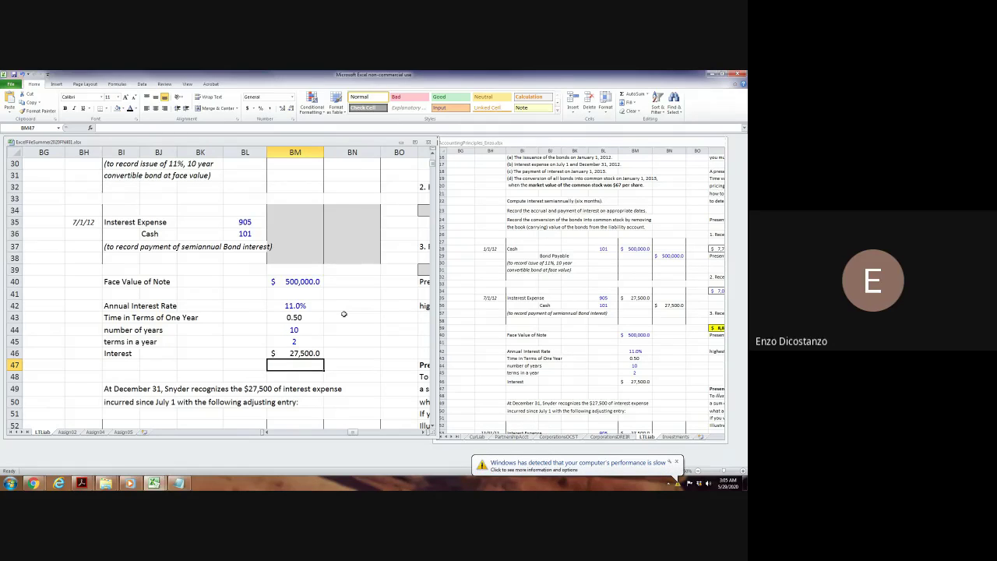
{"action": "left_click", "coordinate": [676, 462]}
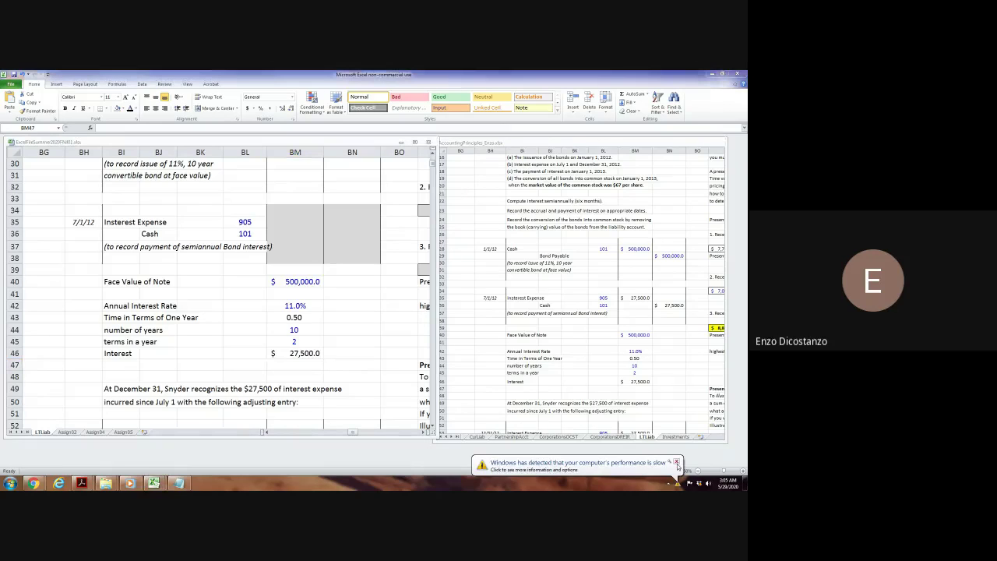
{"action": "left_click", "coordinate": [249, 352]}
{"action": "left_click", "coordinate": [249, 349]}
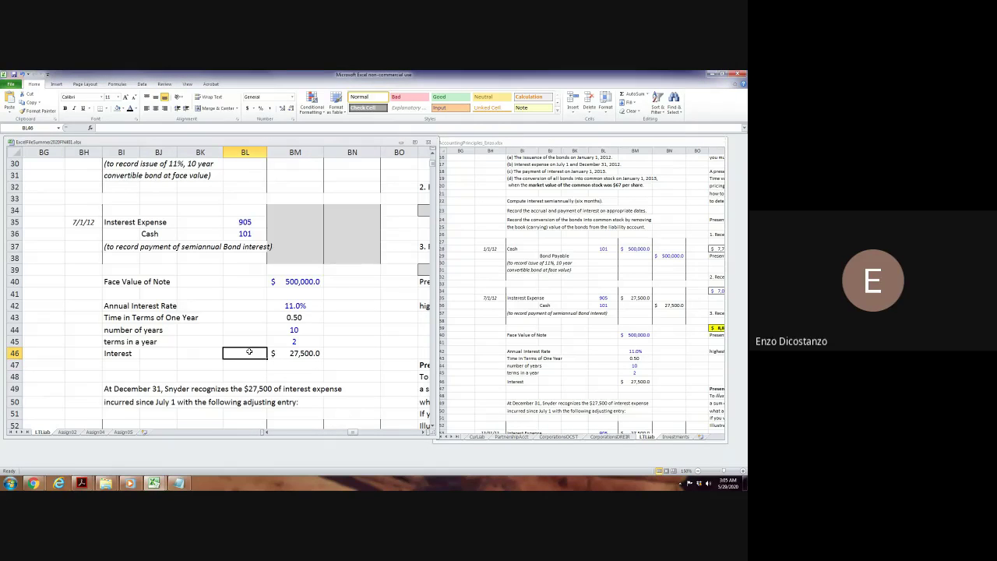
{"action": "left_click", "coordinate": [250, 342]}
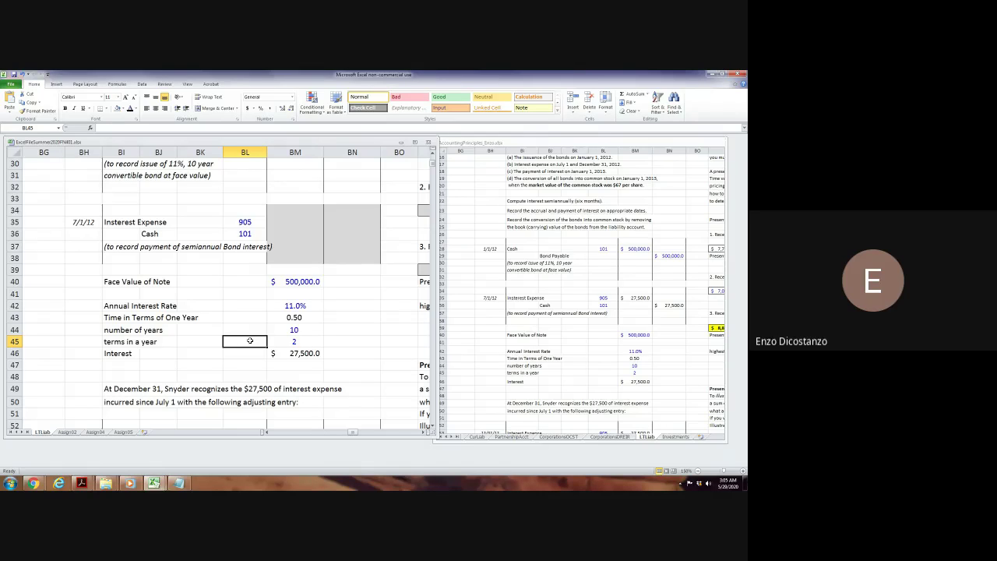
Replace the time in terms of one year in BM43 with the formula =1/2.
{"action": "left_click", "coordinate": [308, 284]}
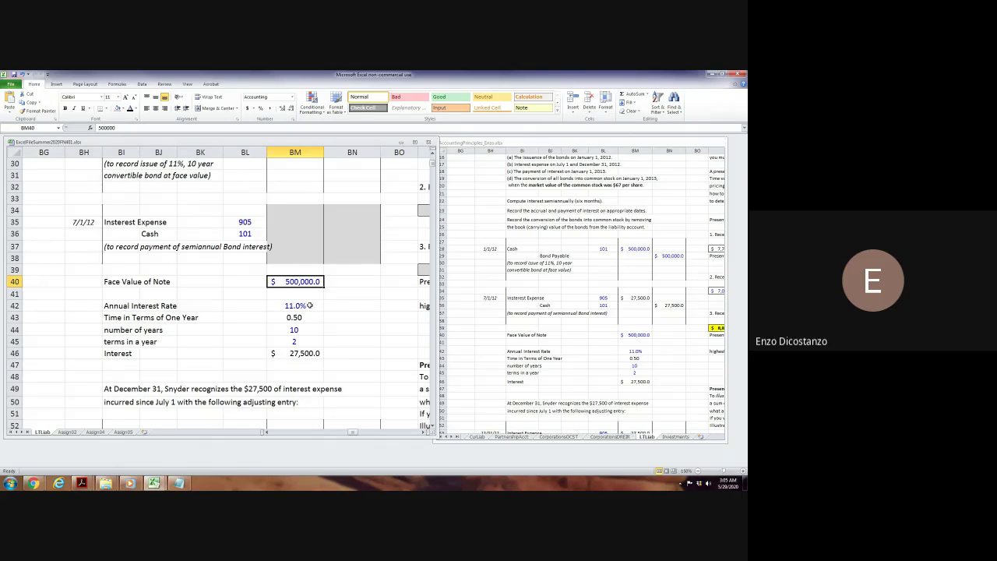
{"action": "left_click", "coordinate": [310, 306]}
{"action": "left_click", "coordinate": [310, 316]}
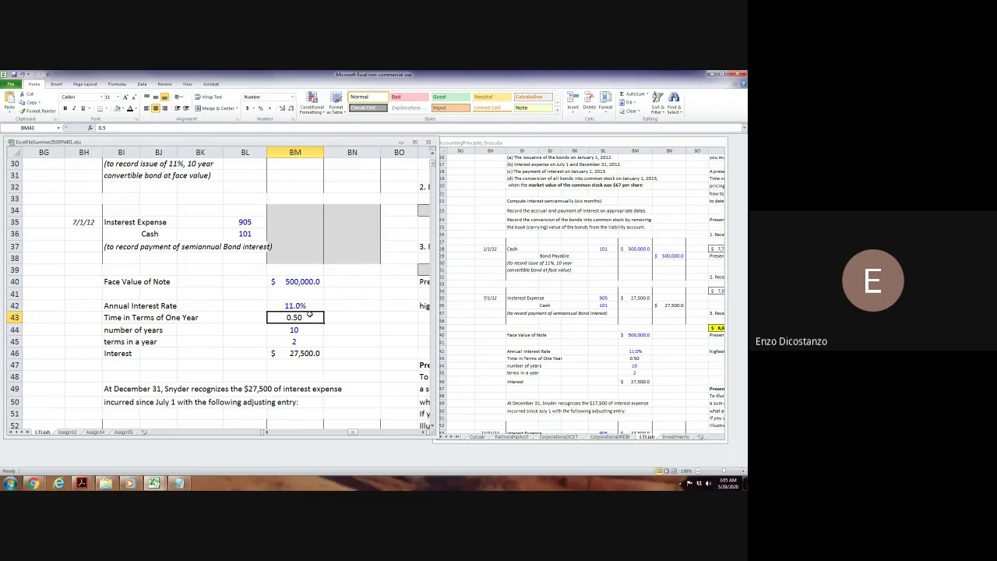
{"action": "type", "text": "0.5"}
{"action": "key", "text": "ctrl+Return"}
{"action": "type", "text": "=1/2"}
{"action": "key", "text": "ctrl+Return"}
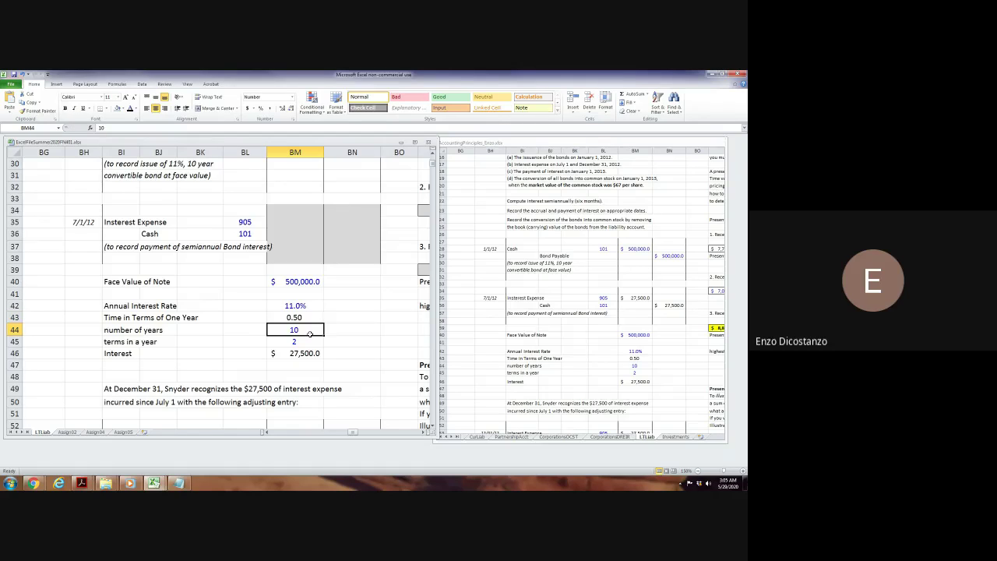
Check the interest computation cells from BM43 down to the interest formula in BM46.
{"action": "key", "text": "F2"}
{"action": "key", "text": "Escape"}
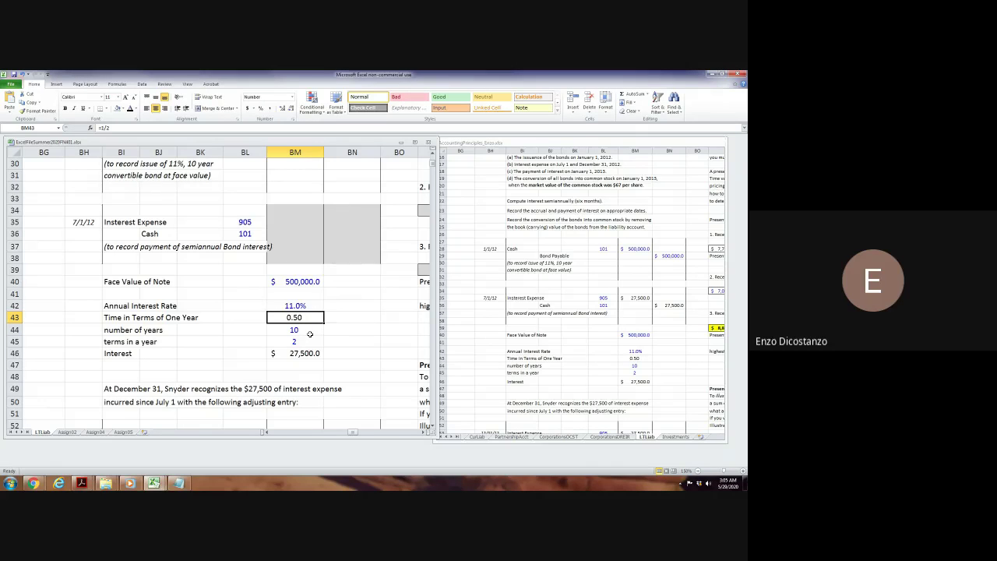
{"action": "left_click", "coordinate": [309, 334]}
{"action": "key", "text": "Down"}
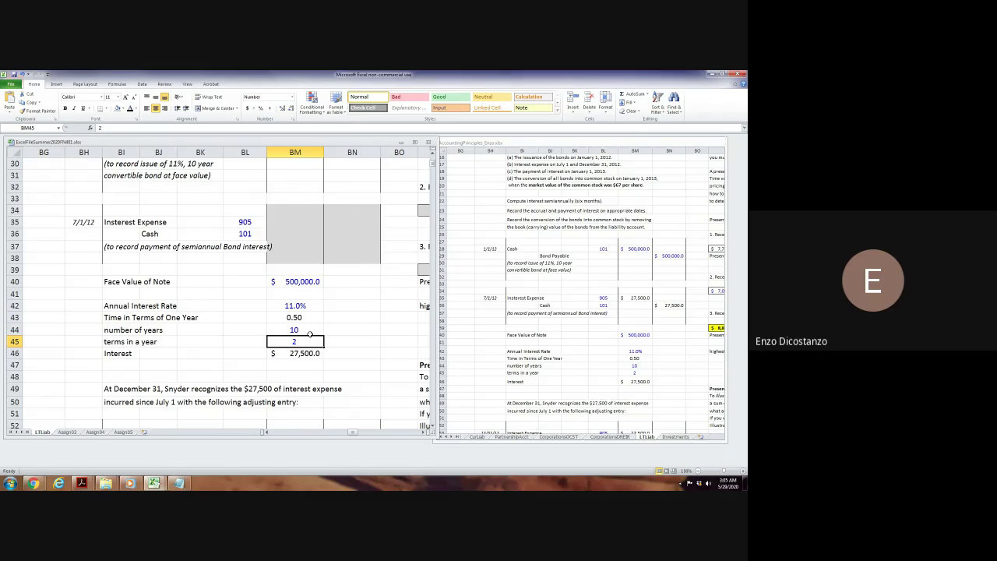
{"action": "key", "text": "Down"}
{"action": "key", "text": "F2"}
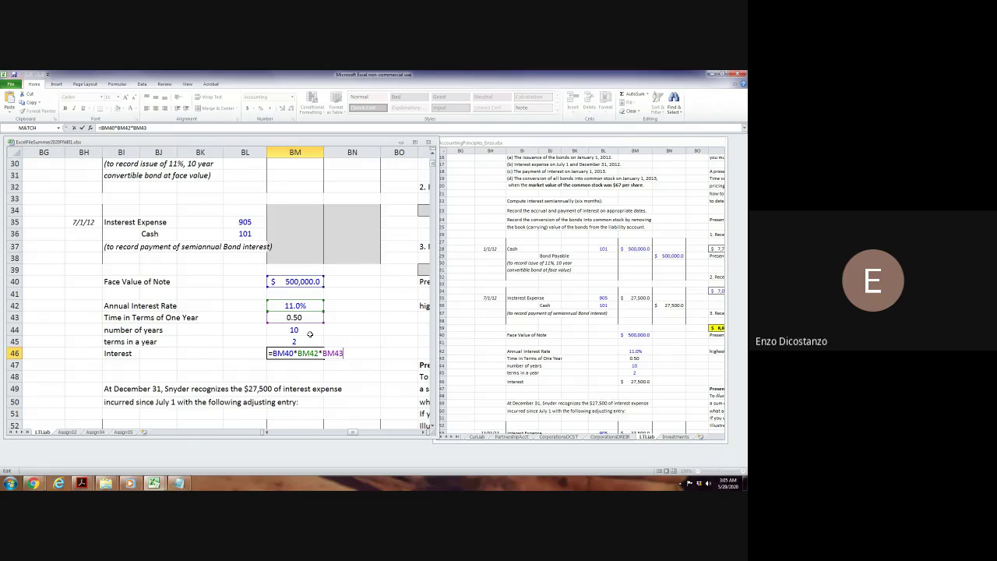
{"action": "key", "text": "Escape"}
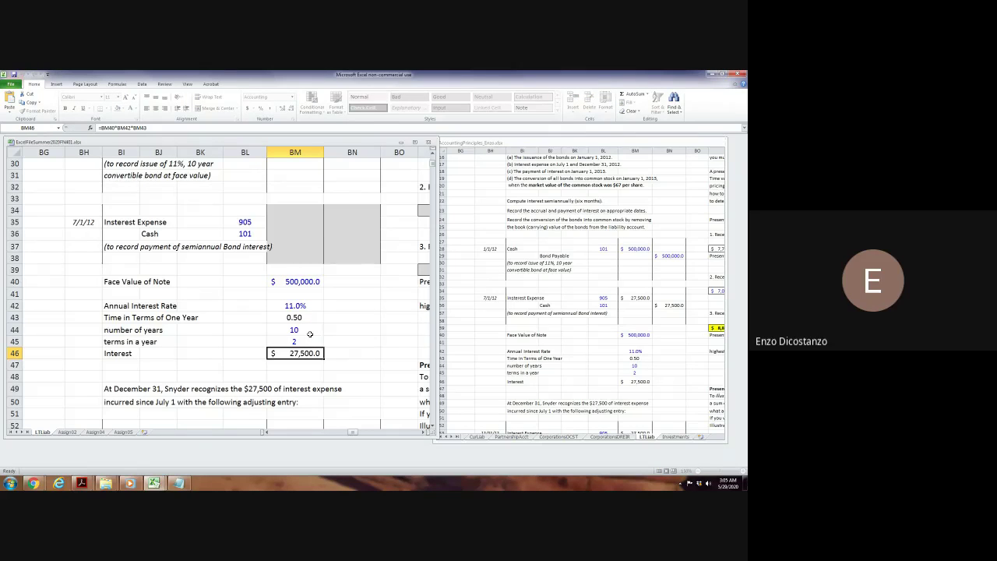
Remove the gray fill from the debit and credit columns of the 7/1/12 entry, BM34:BN38.
{"action": "left_click_drag", "start_coordinate": [296, 209], "coordinate": [360, 255]}
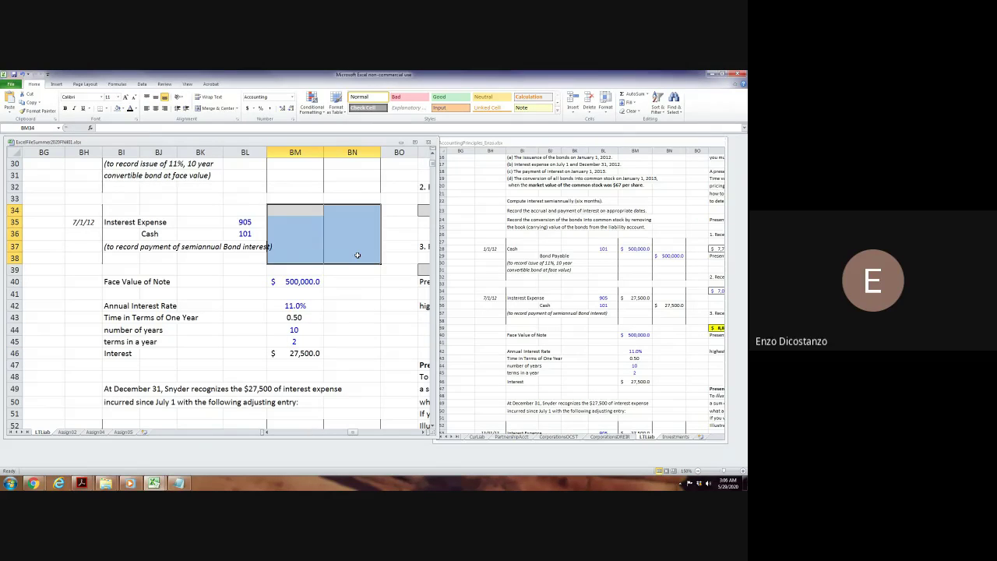
{"action": "key", "text": "alt+h"}
{"action": "key", "text": "h"}
{"action": "key", "text": "n"}
{"action": "key", "text": "Down"}
{"action": "key", "text": "Up"}
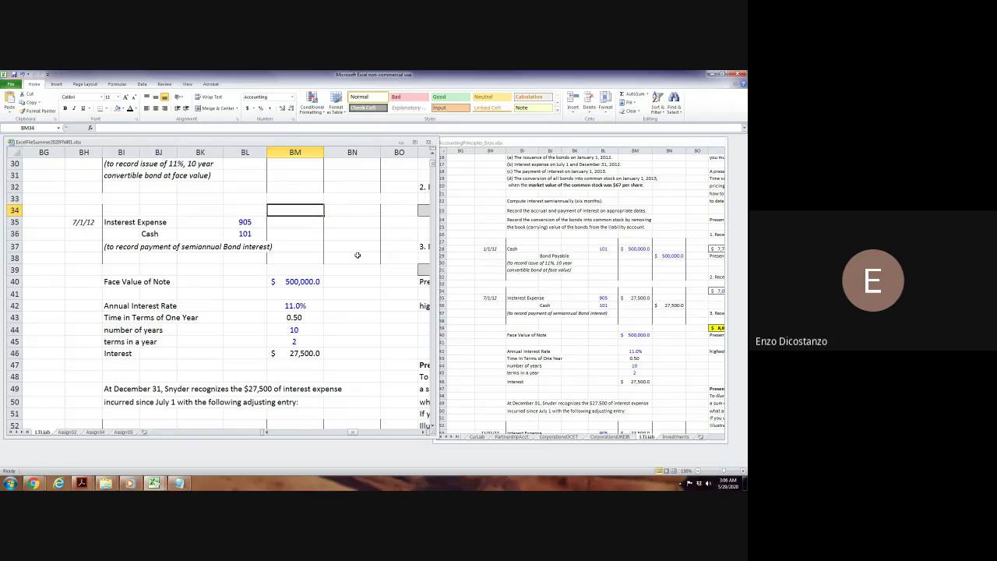
{"action": "key", "text": "Down"}
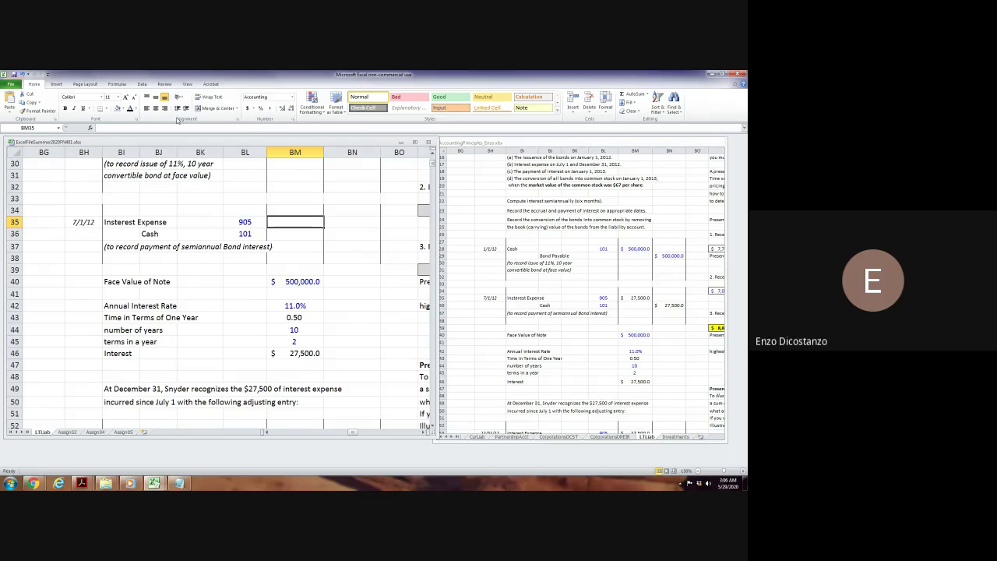
{"action": "left_click", "coordinate": [122, 109]}
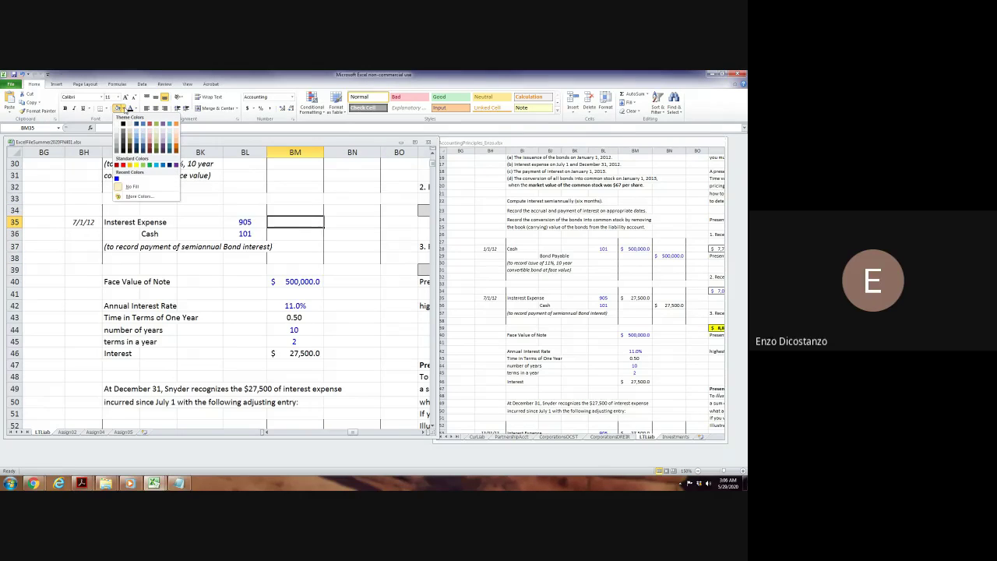
{"action": "left_click", "coordinate": [130, 186]}
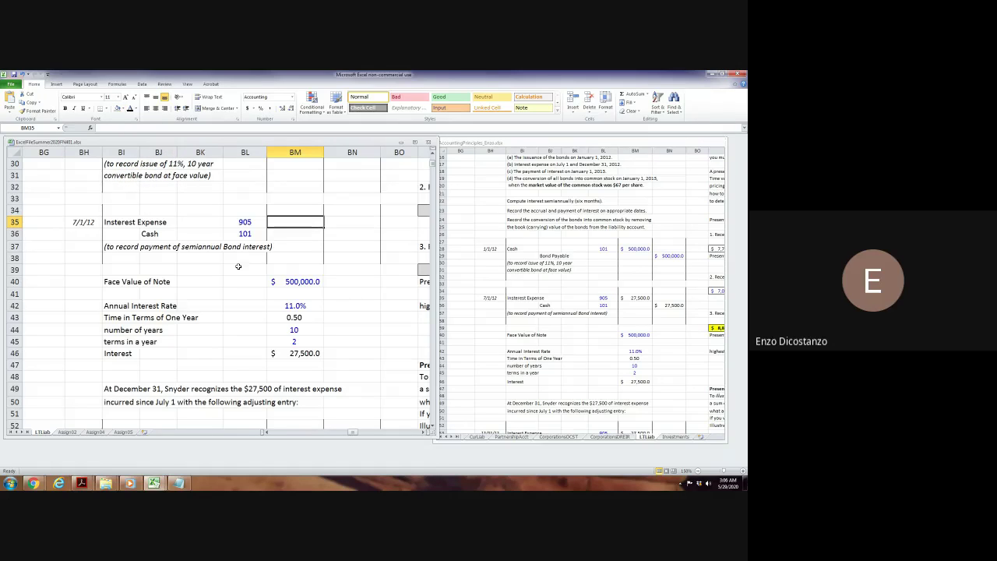
Enter the 7/1/12 interest expense debit in BM35 as =BM46, linked to the computed interest.
{"action": "type", "text": "="}
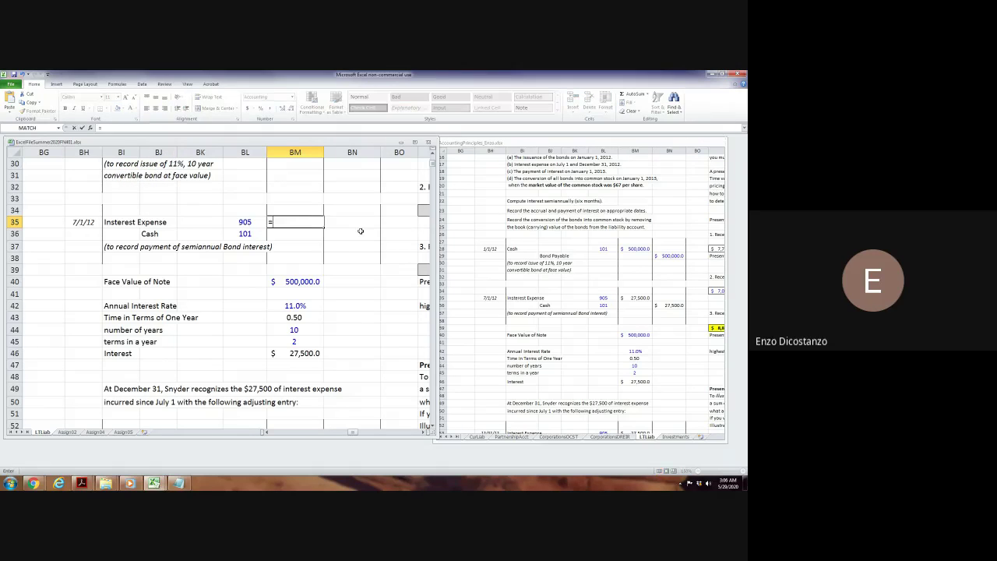
{"action": "key", "text": "Down"}
{"action": "key", "text": "Down"}
{"action": "key", "text": "Down"}
{"action": "key", "text": "Down"}
{"action": "key", "text": "Down"}
{"action": "key", "text": "Down"}
{"action": "key", "text": "Down"}
{"action": "key", "text": "Down"}
{"action": "key", "text": "Down"}
{"action": "key", "text": "Down"}
{"action": "key", "text": "Down"}
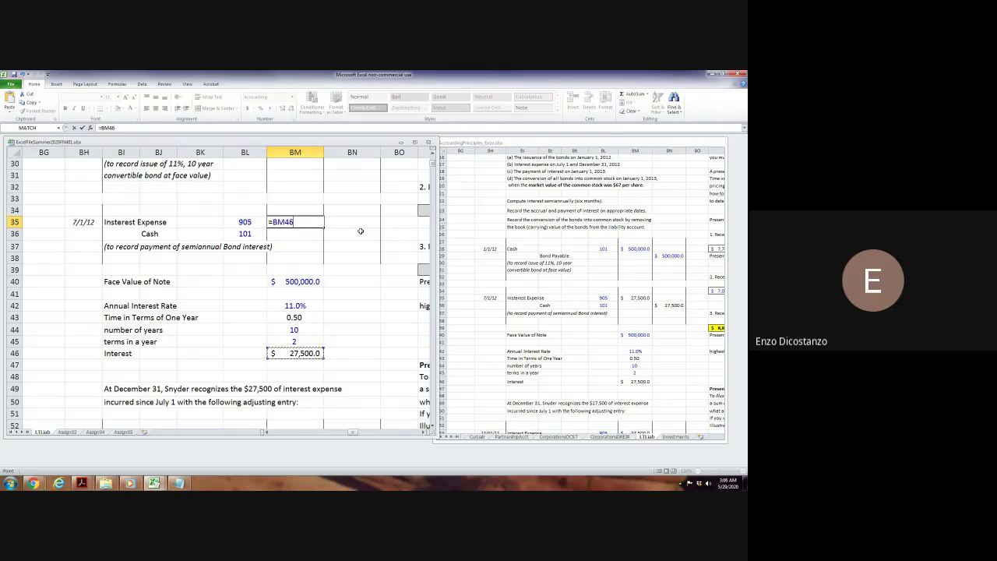
{"action": "key", "text": "Return"}
Enter the matching 7/1/12 Cash credit in BN36 as =BM35.
{"action": "left_click", "coordinate": [361, 231]}
{"action": "type", "text": "="}
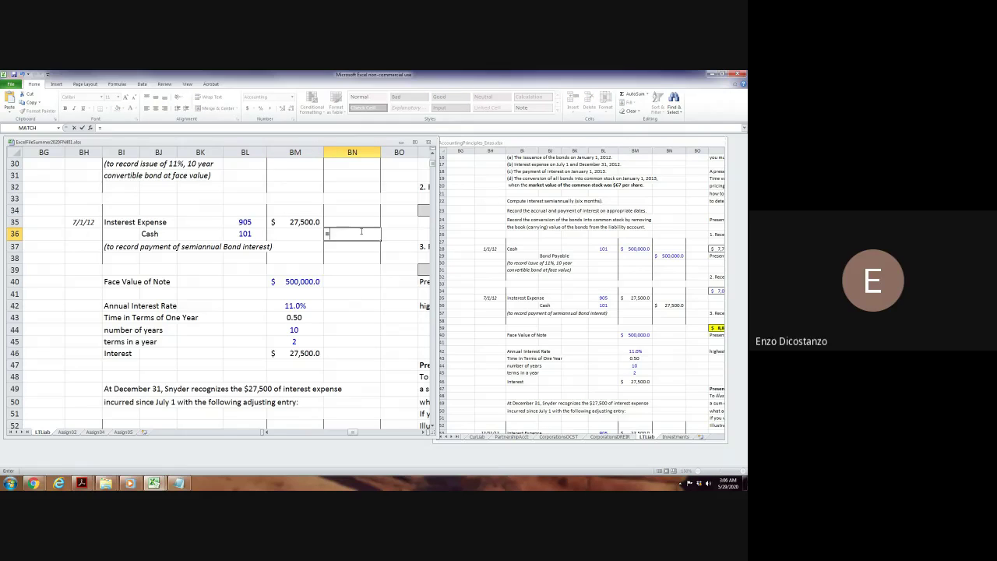
{"action": "key", "text": "Left"}
{"action": "key", "text": "Up"}
{"action": "key", "text": "Return"}
{"action": "key", "text": "Left"}
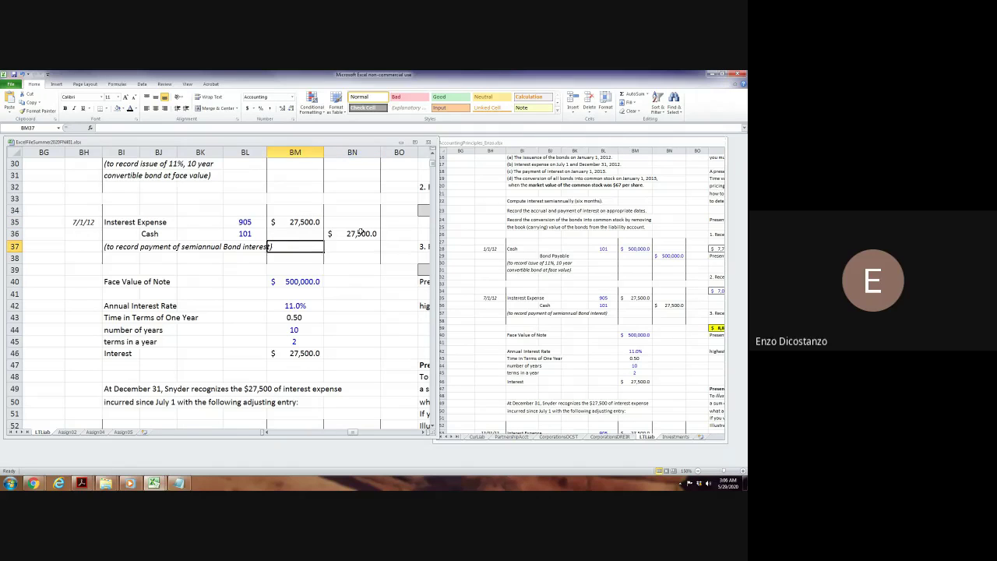
{"action": "key", "text": "Up"}
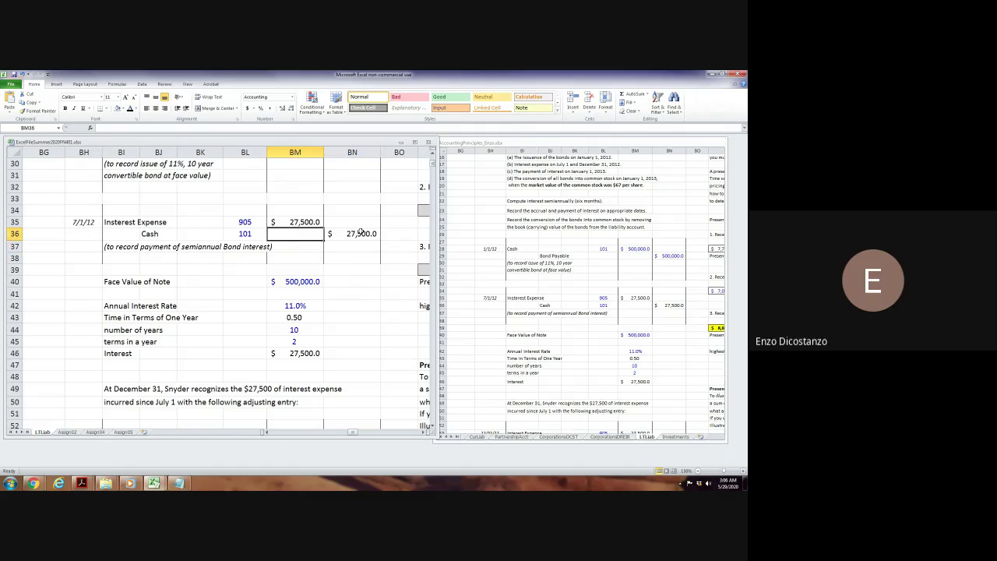
Review the 7/1/12 interest payment and the 12/31/12 accrual entry, consulting the reference workbook.
{"action": "left_click", "coordinate": [232, 281]}
{"action": "scroll", "coordinate": [253, 289], "scroll_direction": "down", "scroll_amount": 3}
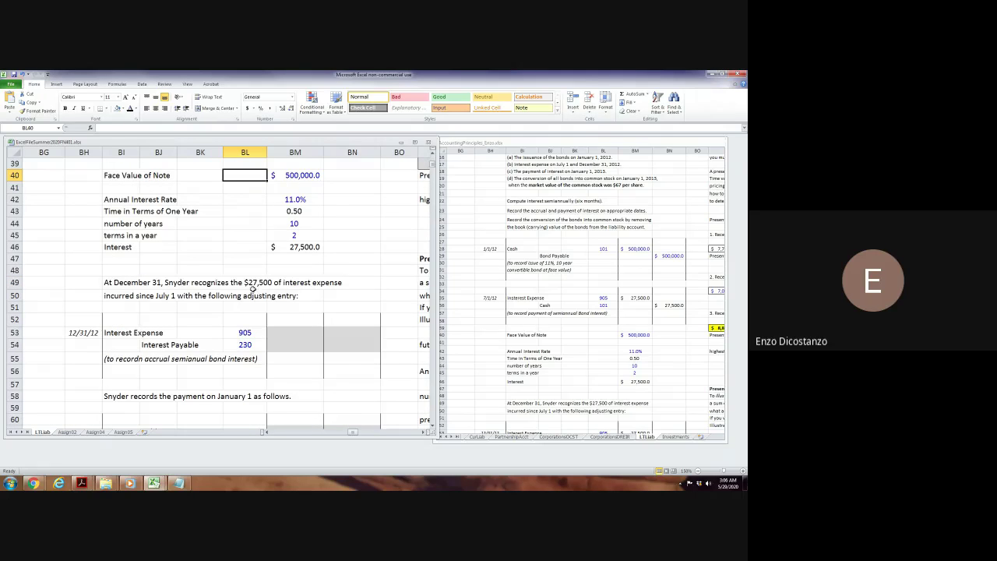
{"action": "left_click", "coordinate": [448, 304]}
{"action": "scroll", "coordinate": [516, 299], "scroll_direction": "down", "scroll_amount": 7}
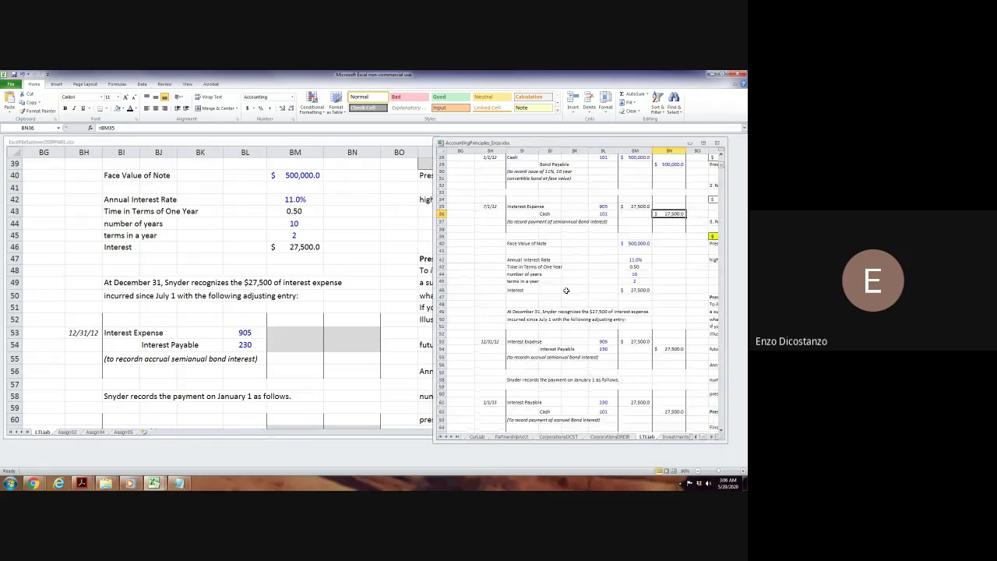
{"action": "left_click", "coordinate": [235, 277]}
{"action": "scroll", "coordinate": [235, 277], "scroll_direction": "up", "scroll_amount": 4}
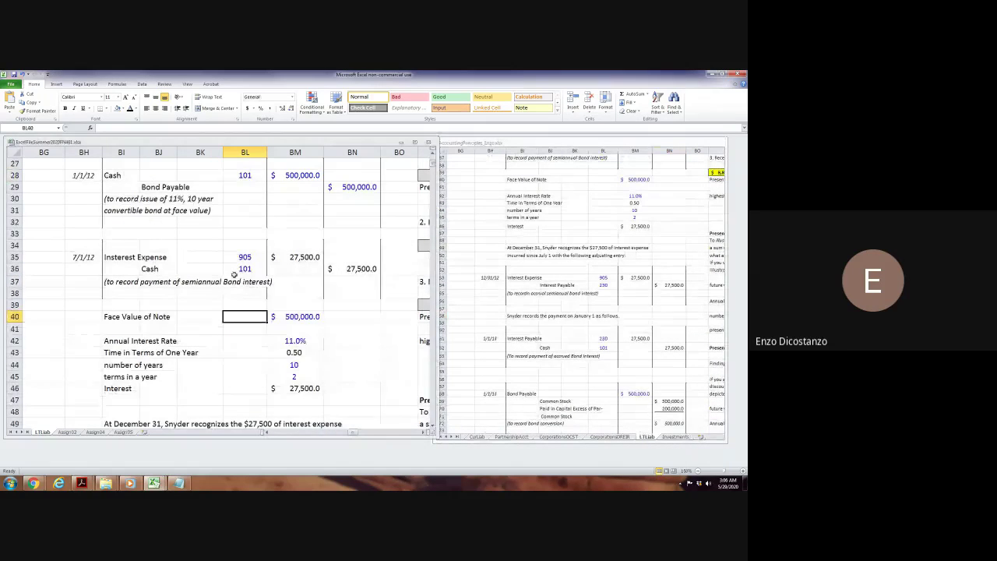
{"action": "left_click", "coordinate": [206, 243]}
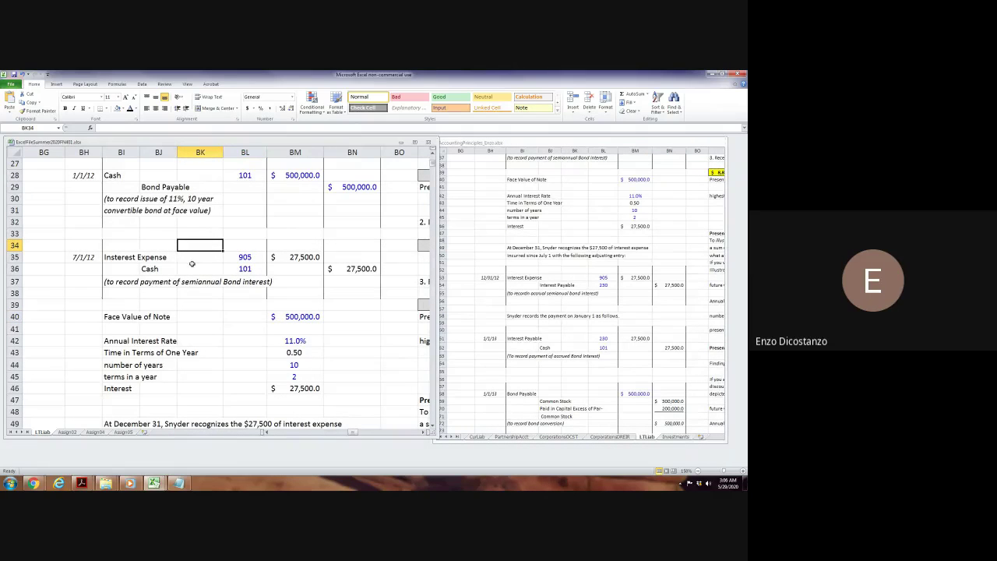
{"action": "scroll", "coordinate": [204, 268], "scroll_direction": "down", "scroll_amount": 5}
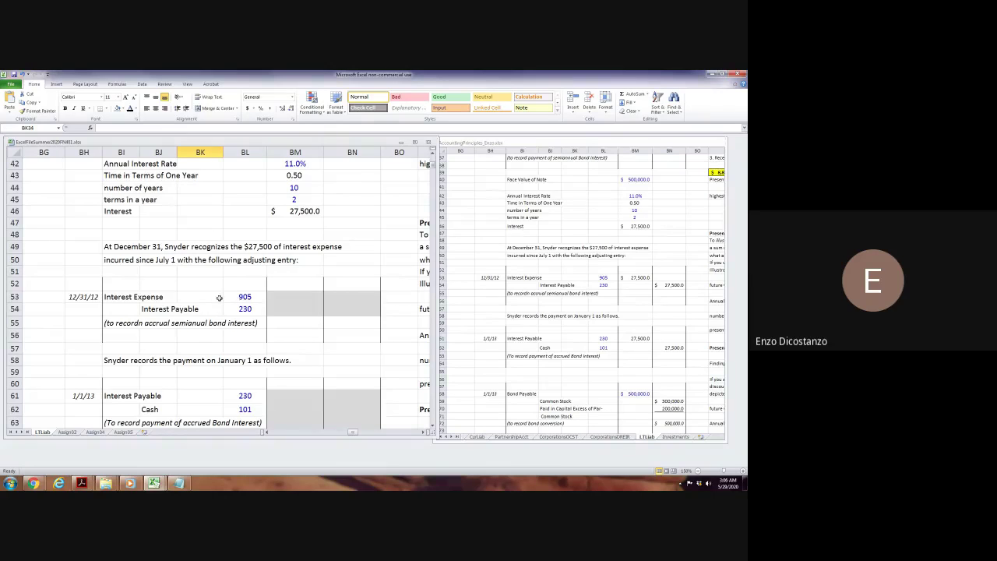
{"action": "left_click_drag", "start_coordinate": [157, 310], "coordinate": [365, 312]}
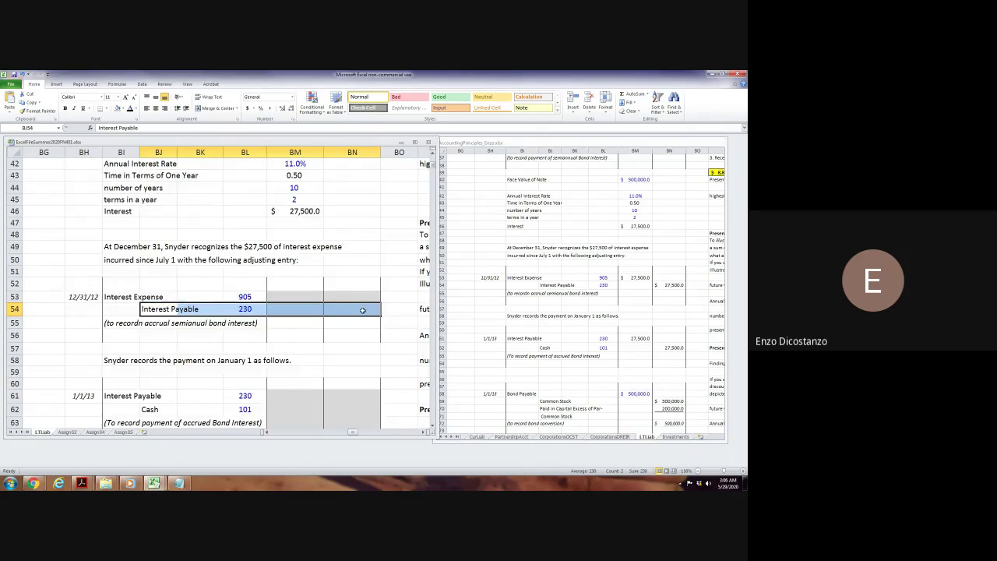
{"action": "scroll", "coordinate": [363, 309], "scroll_direction": "up", "scroll_amount": 6}
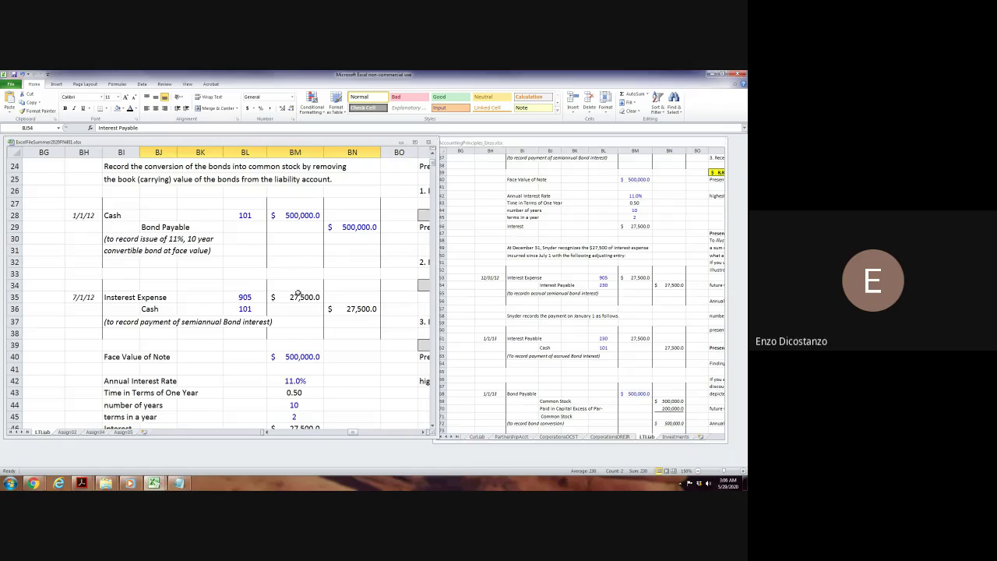
{"action": "left_click", "coordinate": [298, 295]}
{"action": "left_click", "coordinate": [346, 308]}
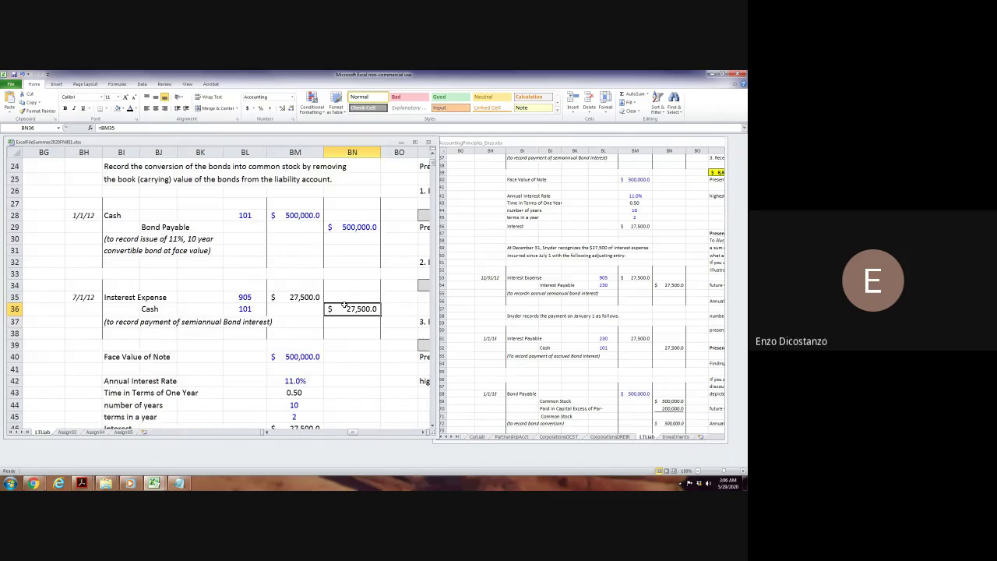
Record the 12/31/12 accrual with =BM46 as the interest expense debit in BM53 and =BM53 as the interest payable credit in BN54.
{"action": "scroll", "coordinate": [346, 308], "scroll_direction": "down", "scroll_amount": 5}
{"action": "left_click", "coordinate": [307, 331]}
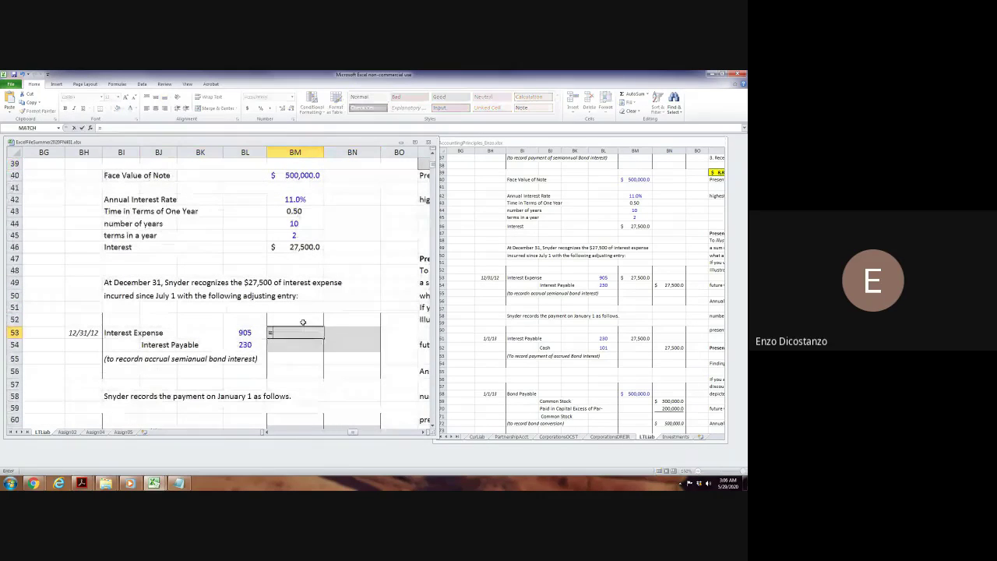
{"action": "type", "text": "="}
{"action": "scroll", "coordinate": [302, 322], "scroll_direction": "up", "scroll_amount": 1}
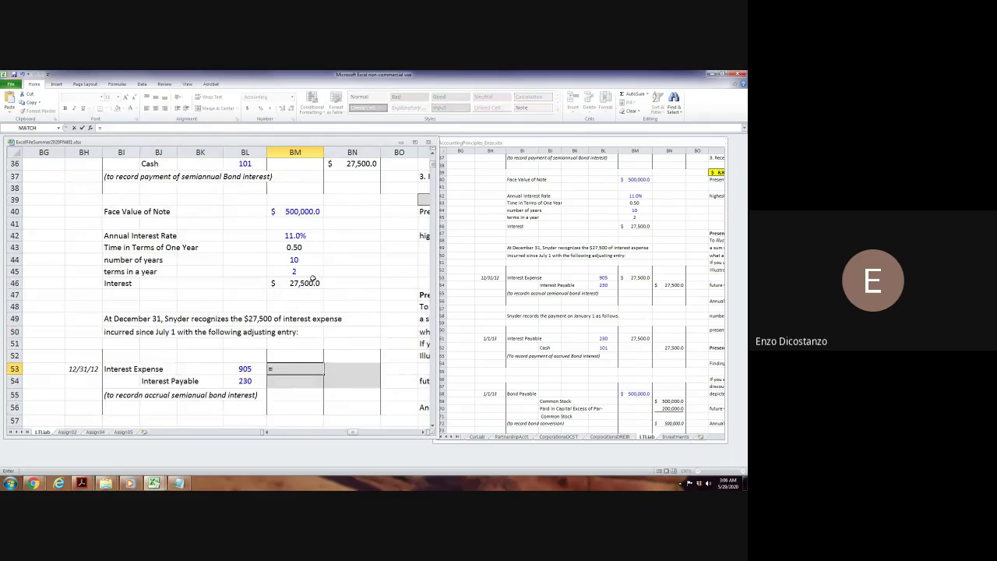
{"action": "left_click", "coordinate": [309, 283]}
{"action": "key", "text": "Return"}
{"action": "key", "text": "Right"}
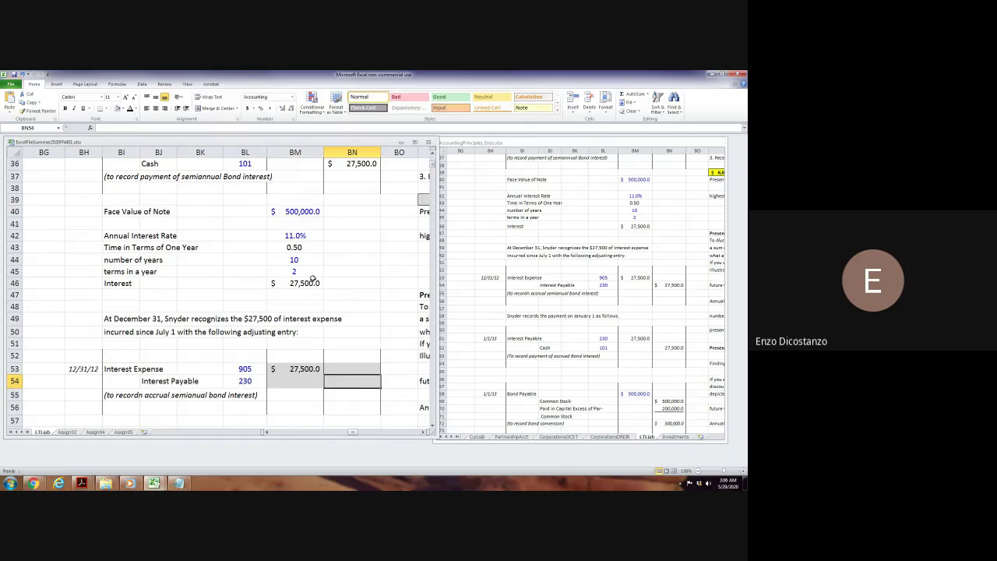
{"action": "type", "text": "="}
{"action": "key", "text": "Up"}
{"action": "key", "text": "Left"}
{"action": "key", "text": "Return"}
Remove the gray fill from the 12/31/12 entry amounts, BM53:BN54.
{"action": "key", "text": "Up"}
{"action": "key", "text": "shift+Left"}
{"action": "key", "text": "shift+Up"}
{"action": "key", "text": "alt+h"}
{"action": "key", "text": "h"}
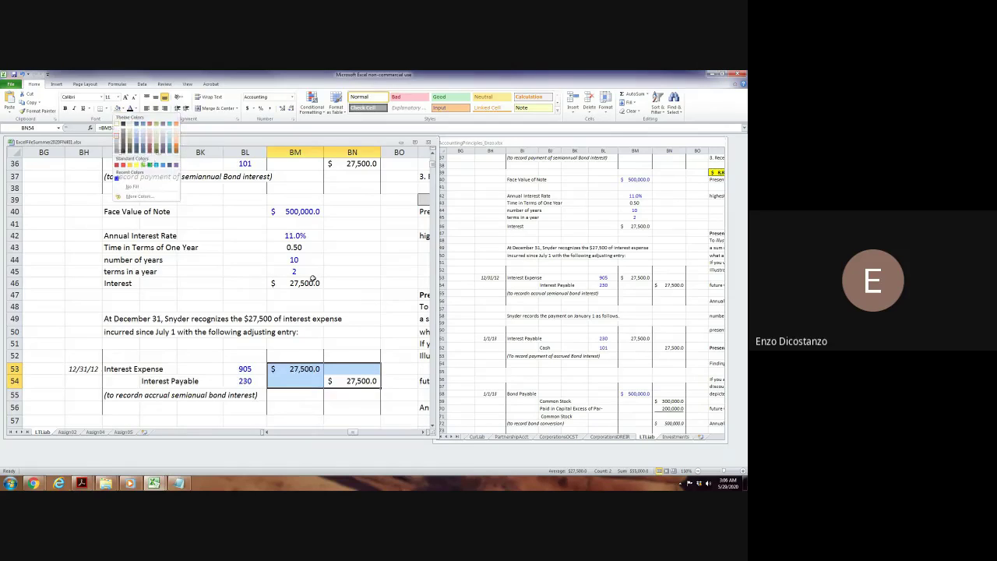
{"action": "key", "text": "Escape"}
{"action": "key", "text": "Up"}
{"action": "key", "text": "Up"}
{"action": "key", "text": "Left"}
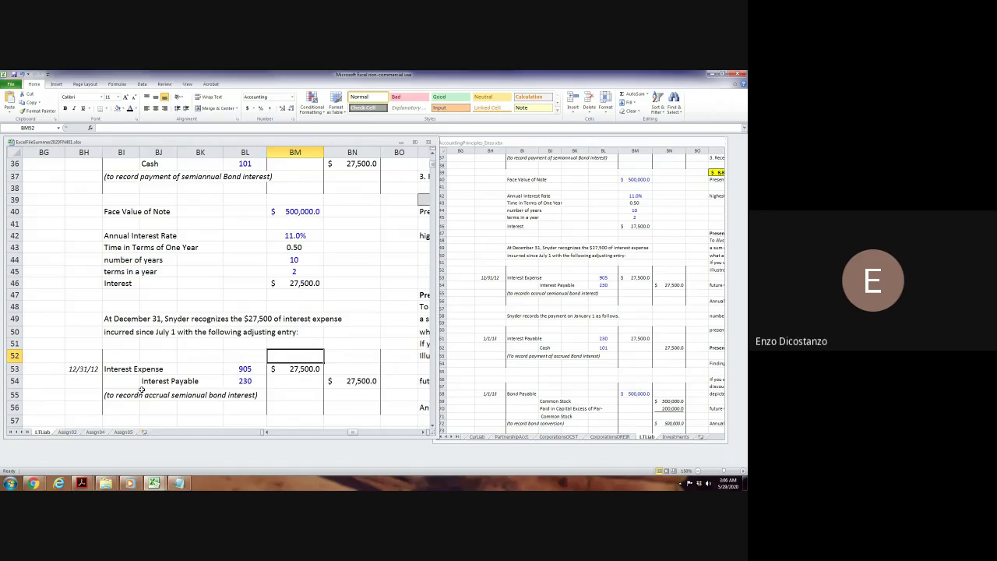
Correct the misspelled "recordn" to "record" in the 12/31/12 entry's explanation in BI55.
{"action": "left_click", "coordinate": [114, 396]}
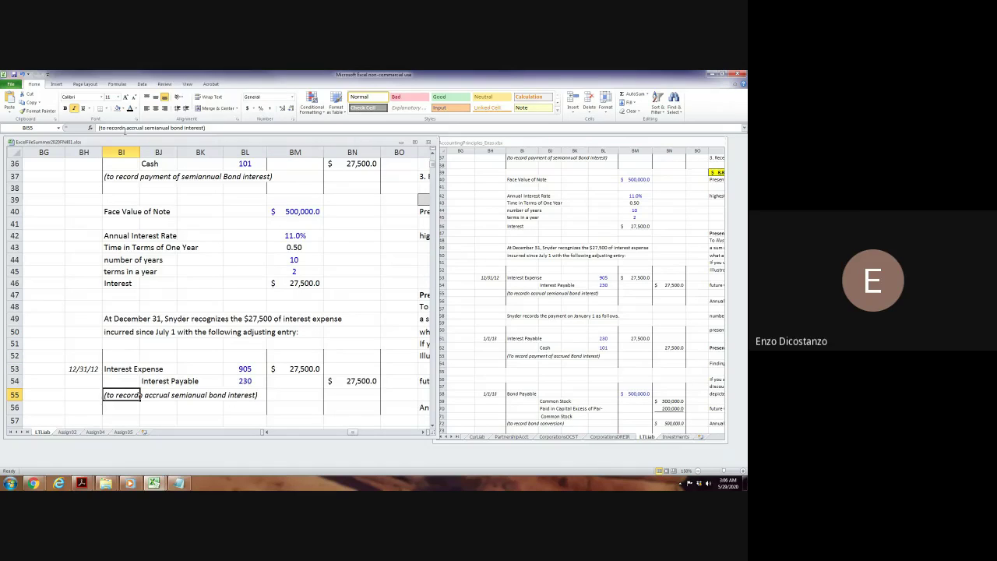
{"action": "left_click", "coordinate": [123, 127]}
{"action": "key", "text": "BackSpace"}
{"action": "key", "text": "Return"}
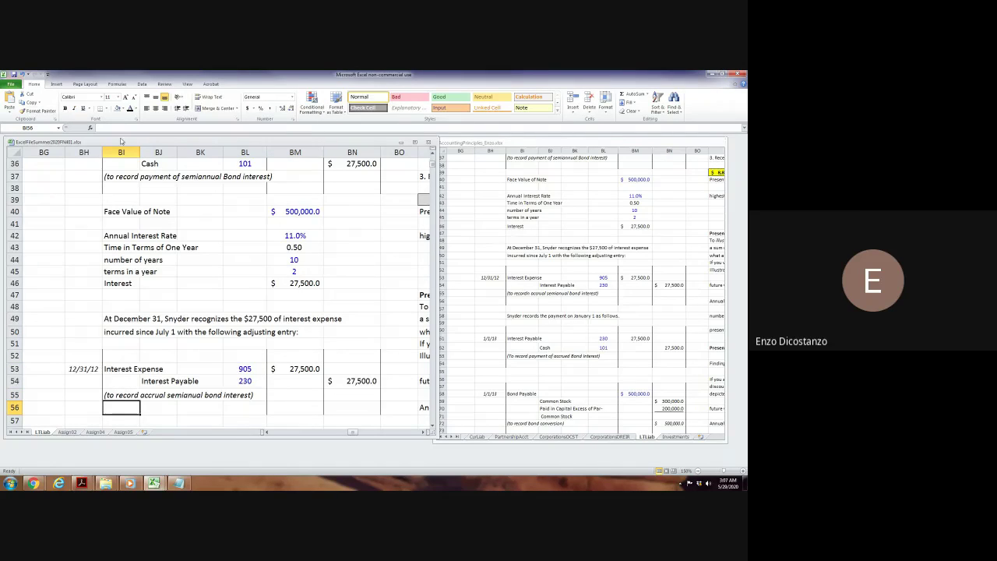
In the reference workbook, correct "recordn" to "record" in the 12/31/12 entry's explanation in BI55, and return to the lab workbook.
{"action": "left_click", "coordinate": [550, 320]}
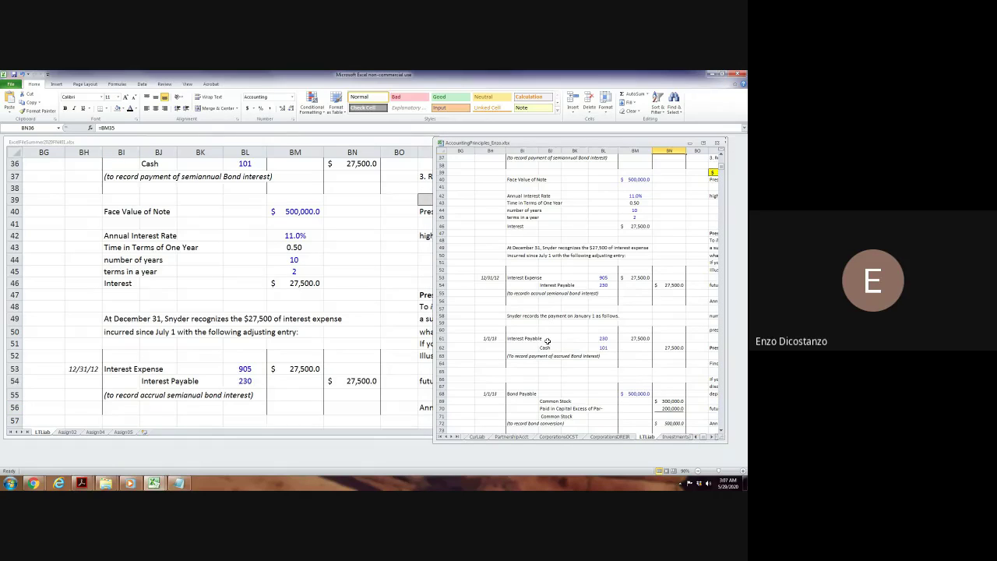
{"action": "left_click", "coordinate": [515, 293]}
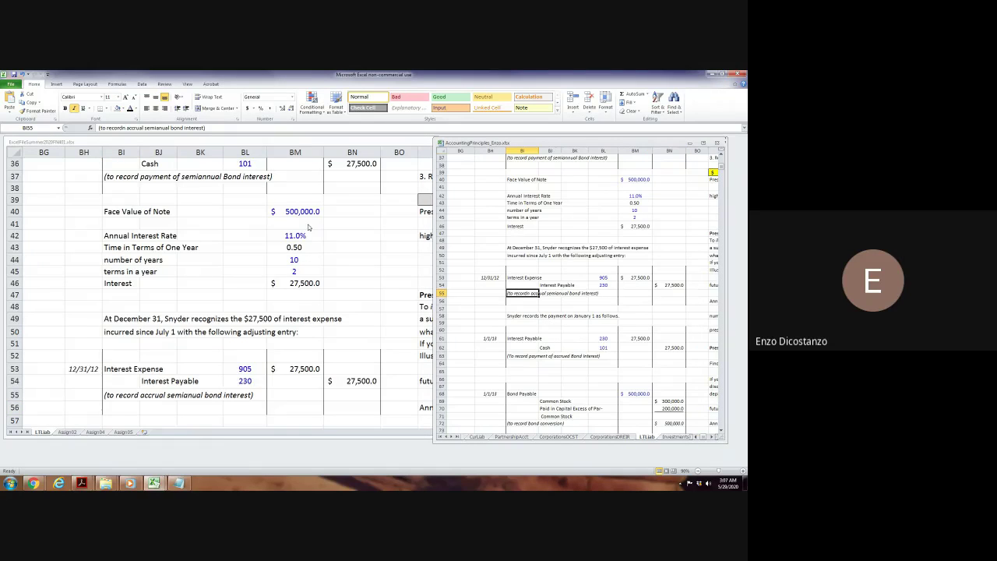
{"action": "left_click", "coordinate": [123, 127]}
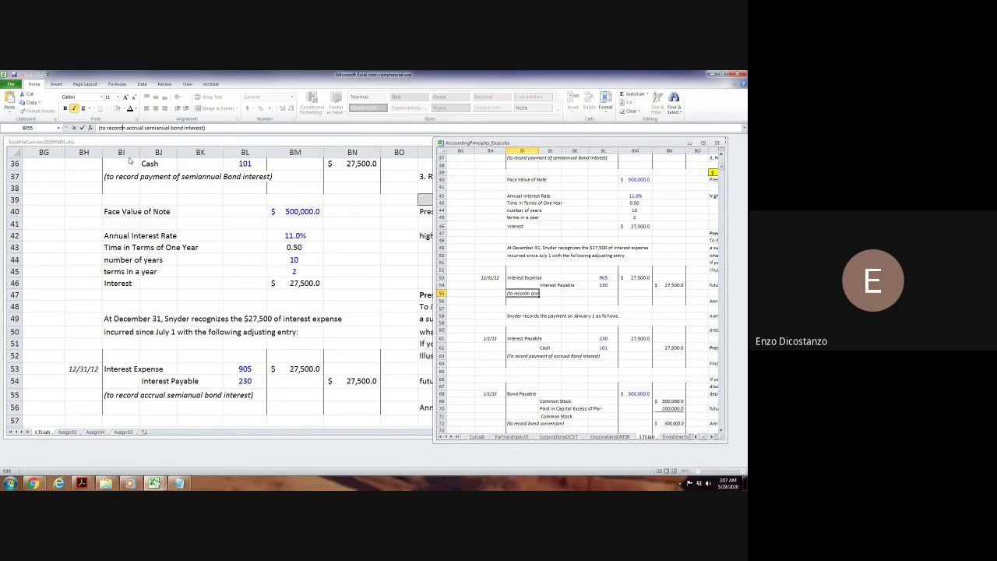
{"action": "key", "text": "BackSpace"}
{"action": "key", "text": "Return"}
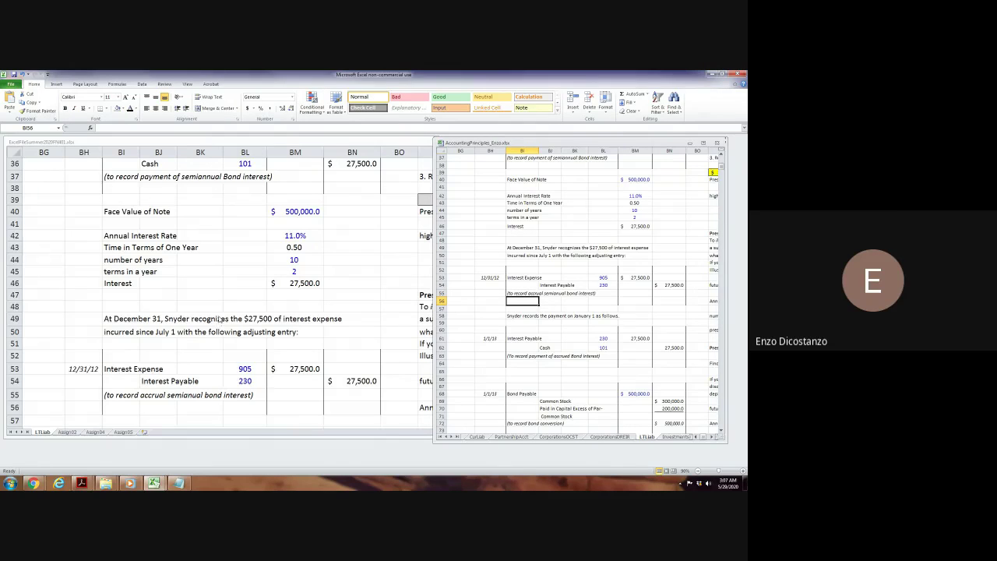
{"action": "key", "text": "ctrl+F6"}
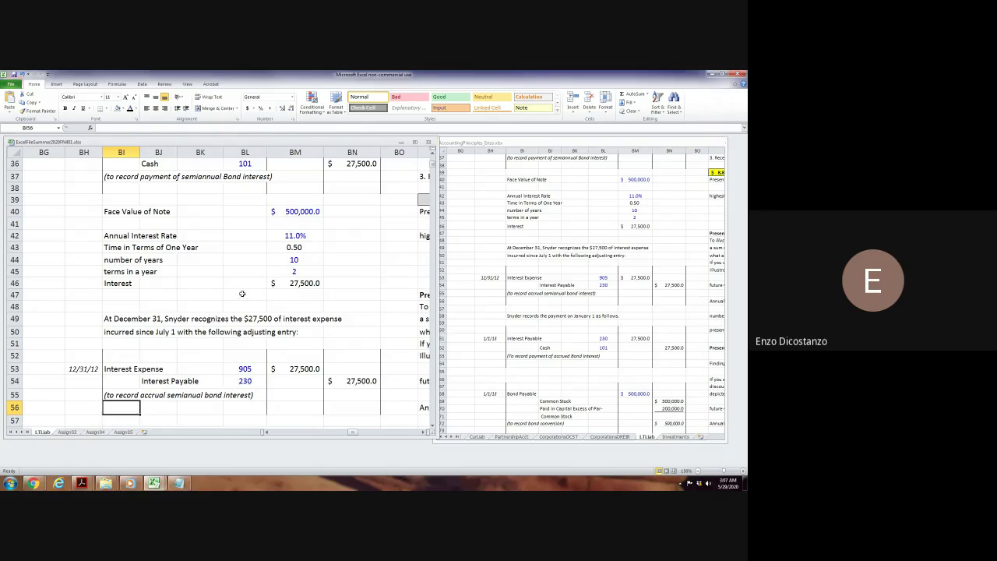
{"action": "left_click", "coordinate": [242, 293]}
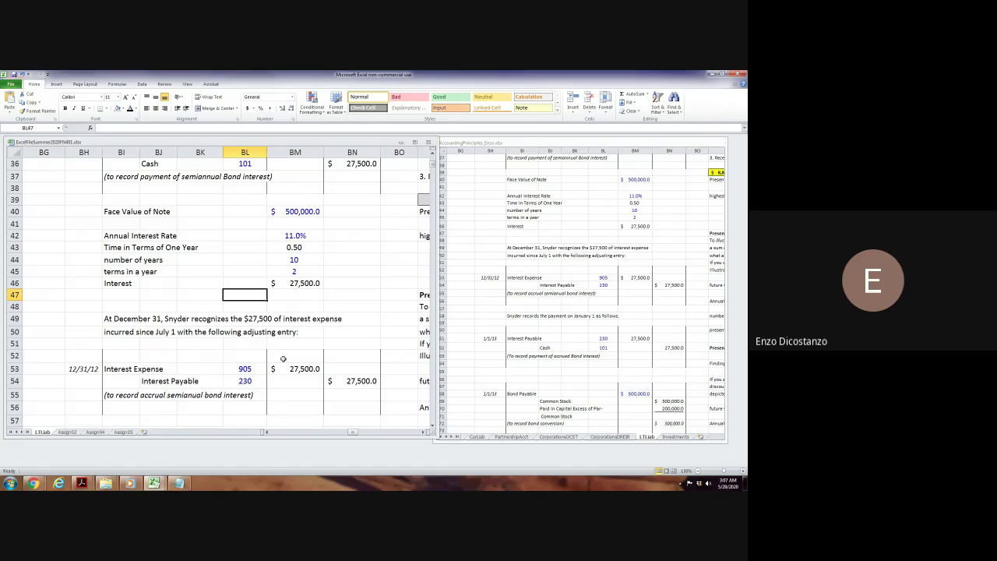
Record the 1/1/13 payment with =BN54 as the interest payable debit in BM61 and =BM61 as the cash credit in BN62.
{"action": "scroll", "coordinate": [301, 353], "scroll_direction": "down", "scroll_amount": 3}
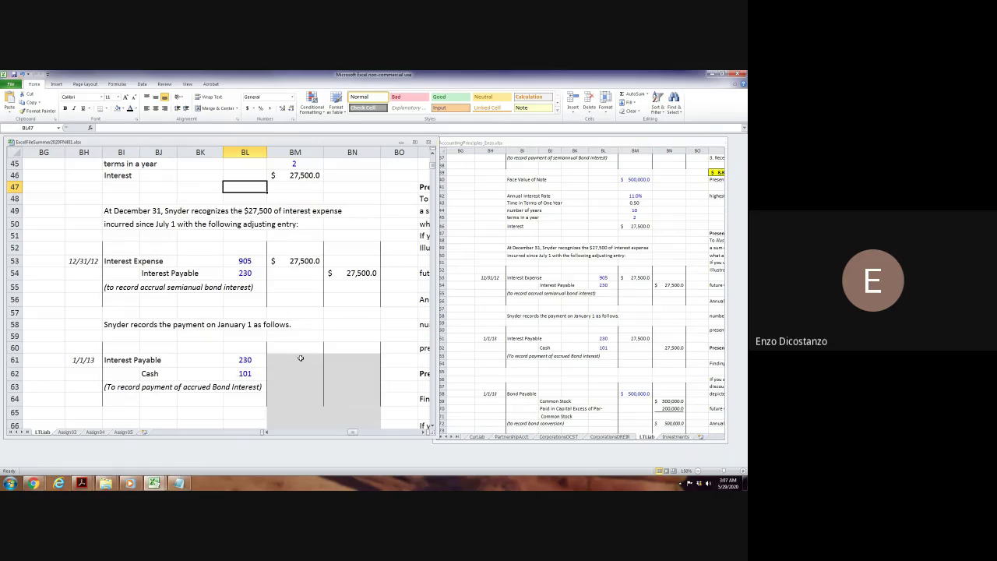
{"action": "left_click", "coordinate": [301, 359]}
{"action": "type", "text": "="}
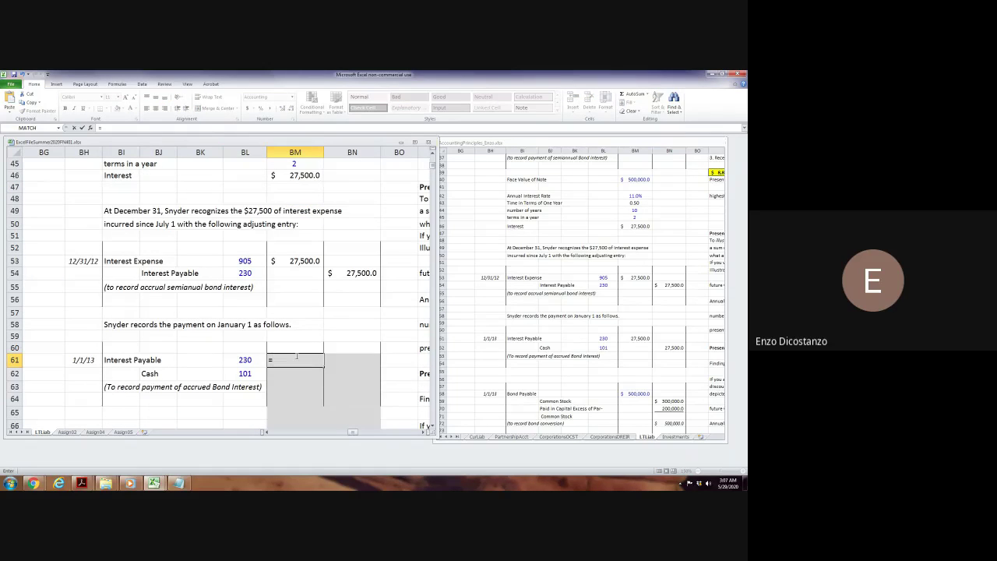
{"action": "left_click", "coordinate": [350, 274]}
{"action": "key", "text": "Return"}
{"action": "key", "text": "Right"}
{"action": "type", "text": "="}
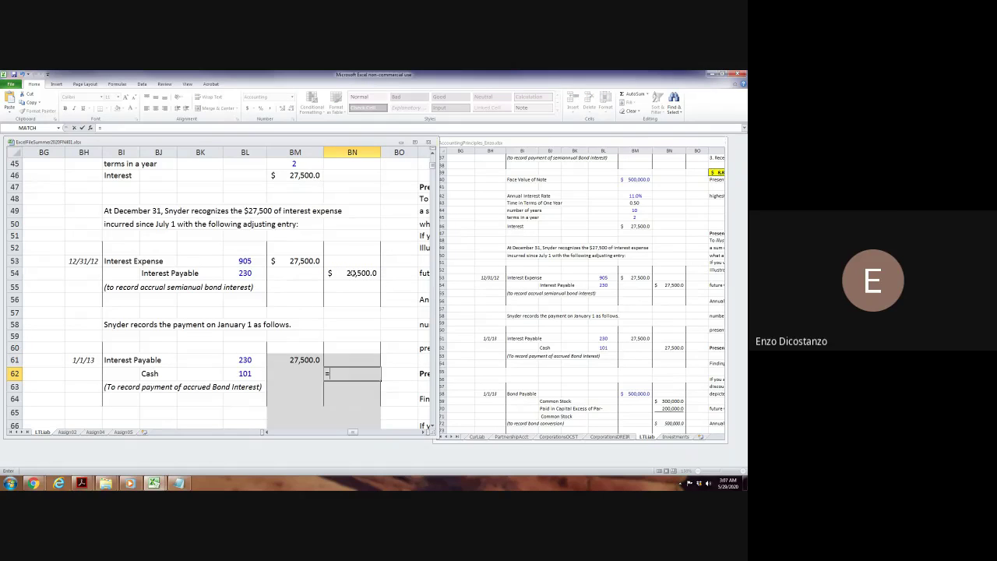
{"action": "key", "text": "Up"}
{"action": "key", "text": "Left"}
{"action": "key", "text": "Return"}
Remove the gray fill from the 1/1/13 interest payment entry's amount cells, BM61:BN65.
{"action": "key", "text": "Up"}
{"action": "key", "text": "Up"}
{"action": "key", "text": "shift+Left"}
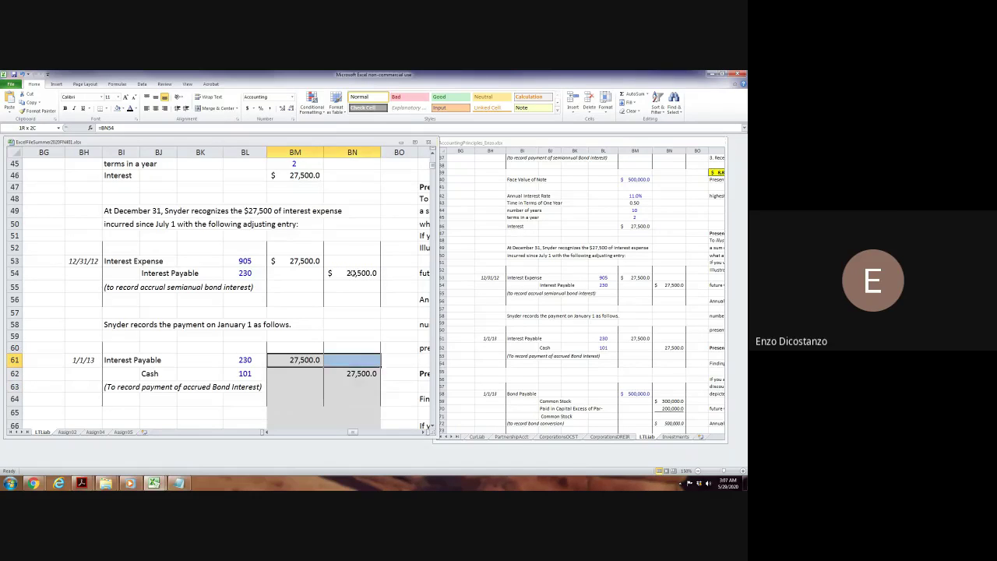
{"action": "key", "text": "shift+Down"}
{"action": "key", "text": "shift+Down"}
{"action": "key", "text": "shift+Down"}
{"action": "key", "text": "shift+Down"}
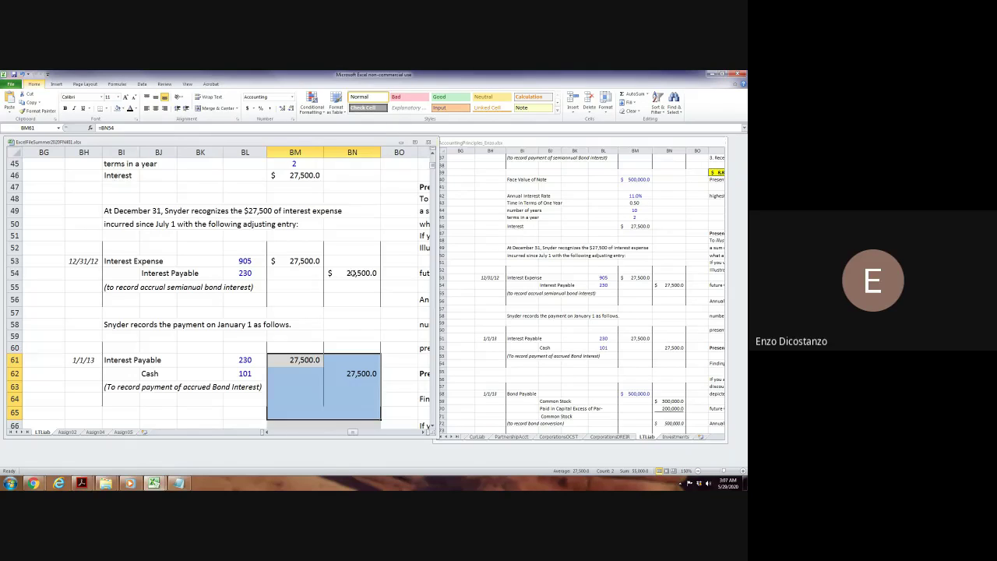
Trace the precedents of the 1/1/13 interest payable debit in BM61.
{"action": "left_click", "coordinate": [293, 357]}
{"action": "key", "text": "alt+m"}
{"action": "key", "text": "p"}
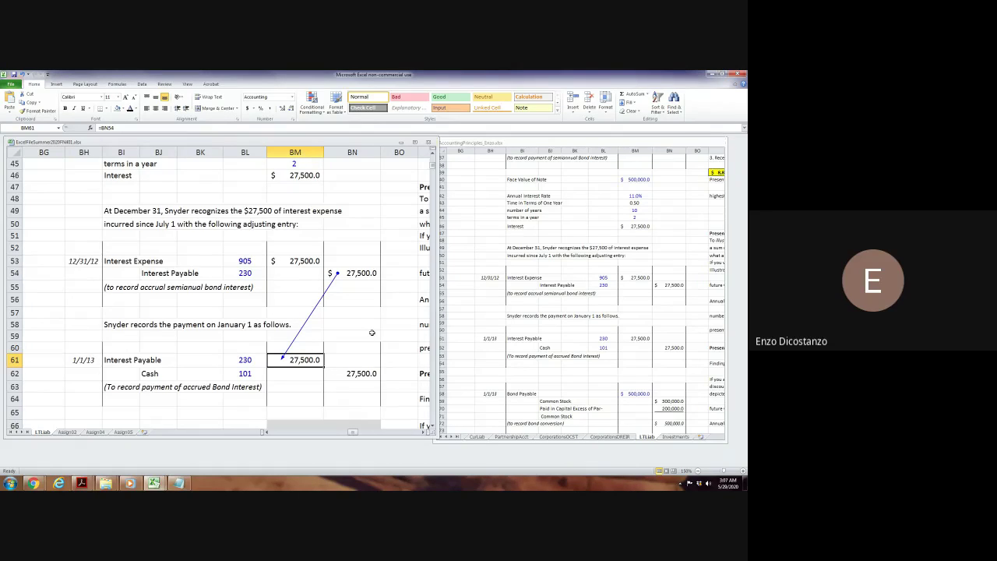
Clear the precedent arrow pointing to BM61 and save the lab workbook.
{"action": "left_click", "coordinate": [188, 84]}
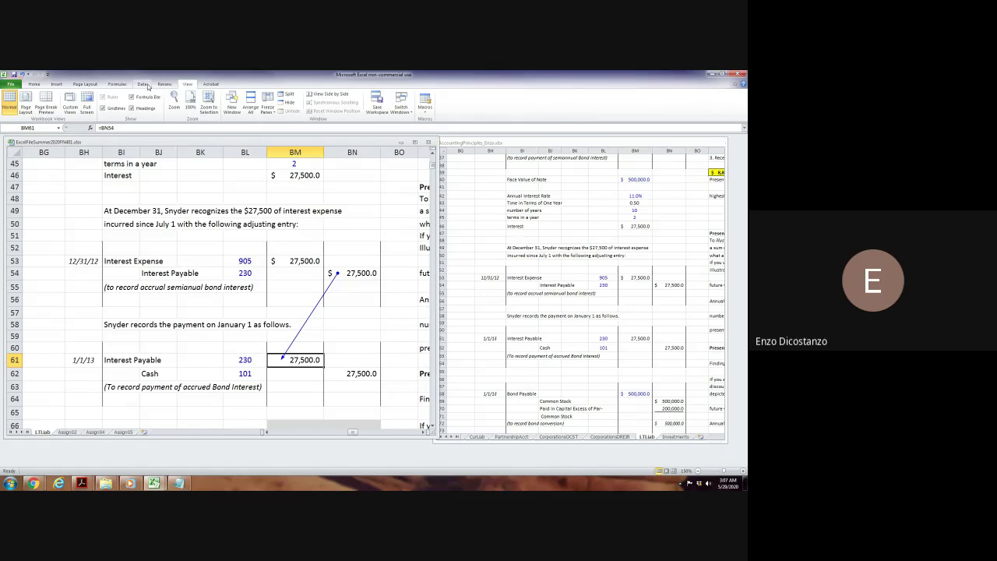
{"action": "left_click", "coordinate": [143, 84]}
{"action": "left_click", "coordinate": [118, 84]}
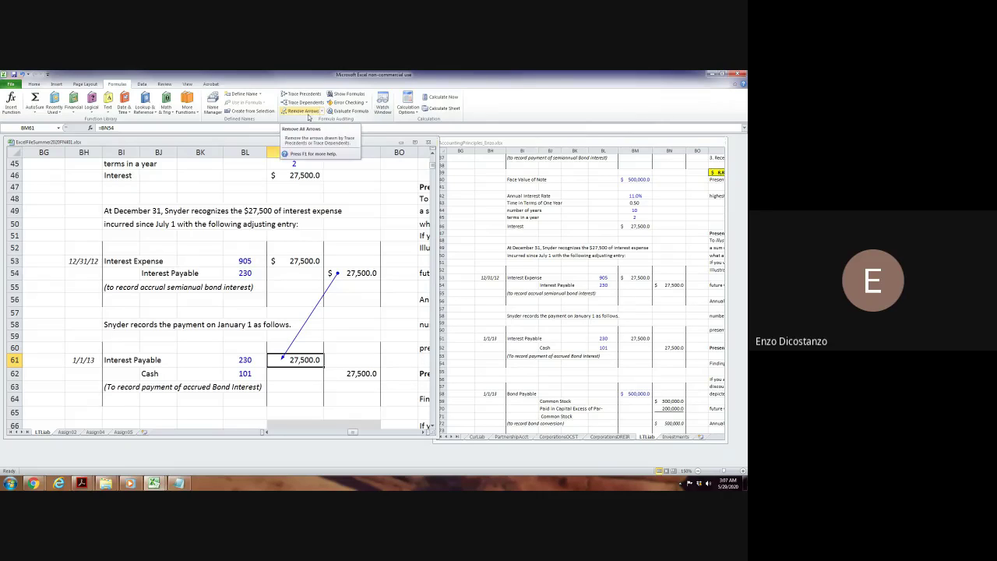
{"action": "left_click", "coordinate": [308, 236]}
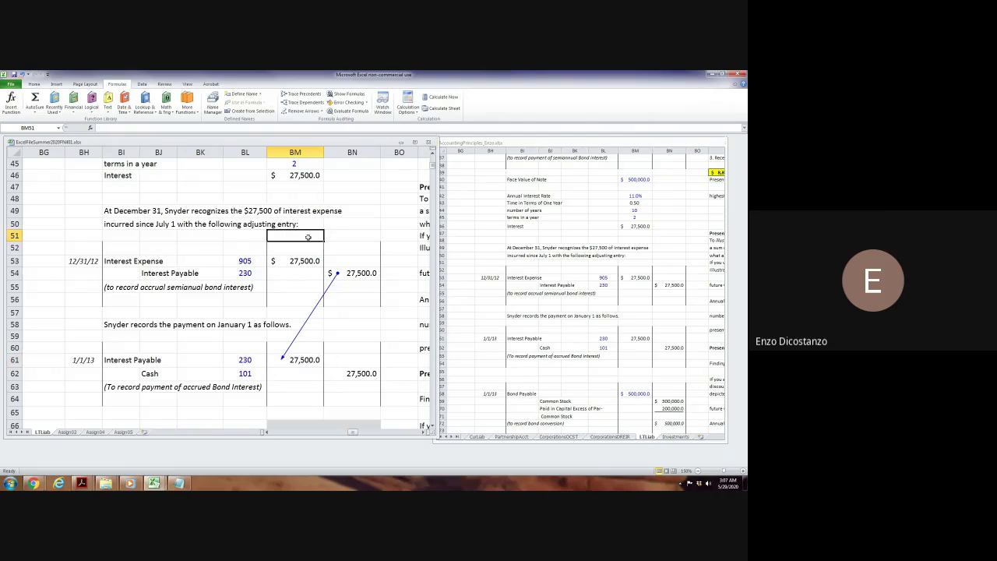
{"action": "left_click", "coordinate": [33, 86]}
{"action": "key", "text": "ctrl+s"}
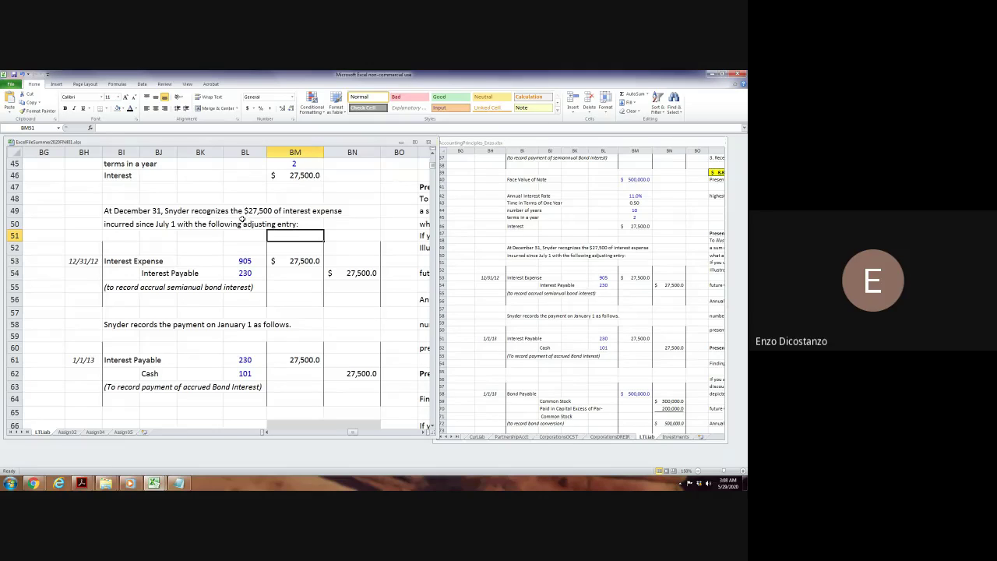
Review the convertible bond terms and instructions (a) to (d), checking the 1/1/13 bond conversion entry against the reference workbook.
{"action": "scroll", "coordinate": [267, 220], "scroll_direction": "down", "scroll_amount": 3}
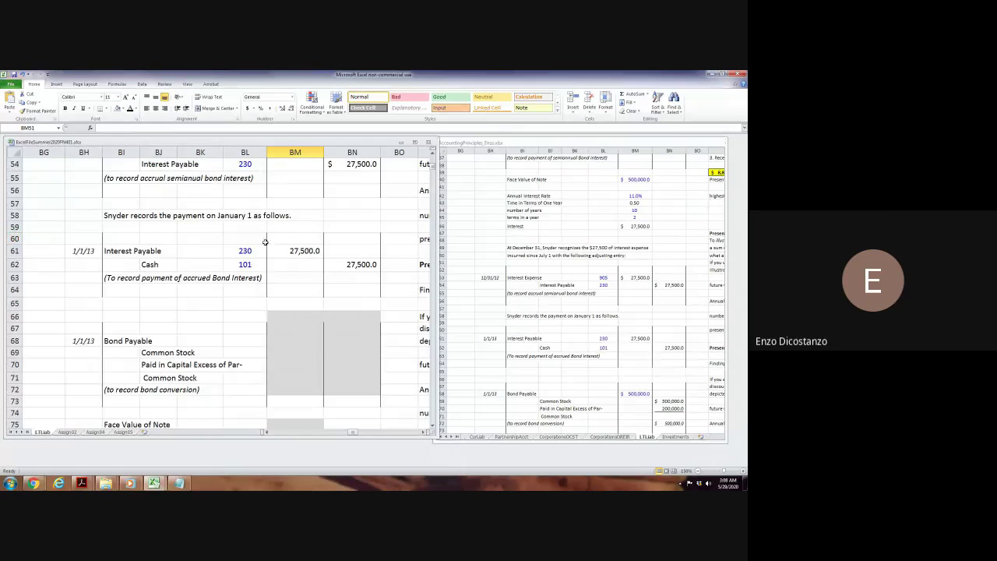
{"action": "left_click", "coordinate": [230, 306]}
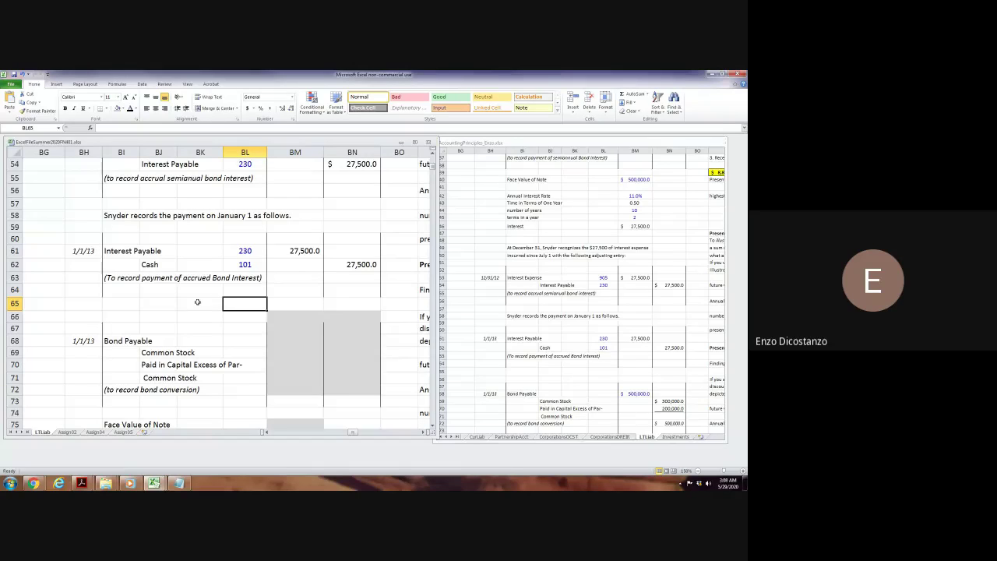
{"action": "left_click", "coordinate": [531, 338]}
{"action": "scroll", "coordinate": [531, 337], "scroll_direction": "down", "scroll_amount": 4}
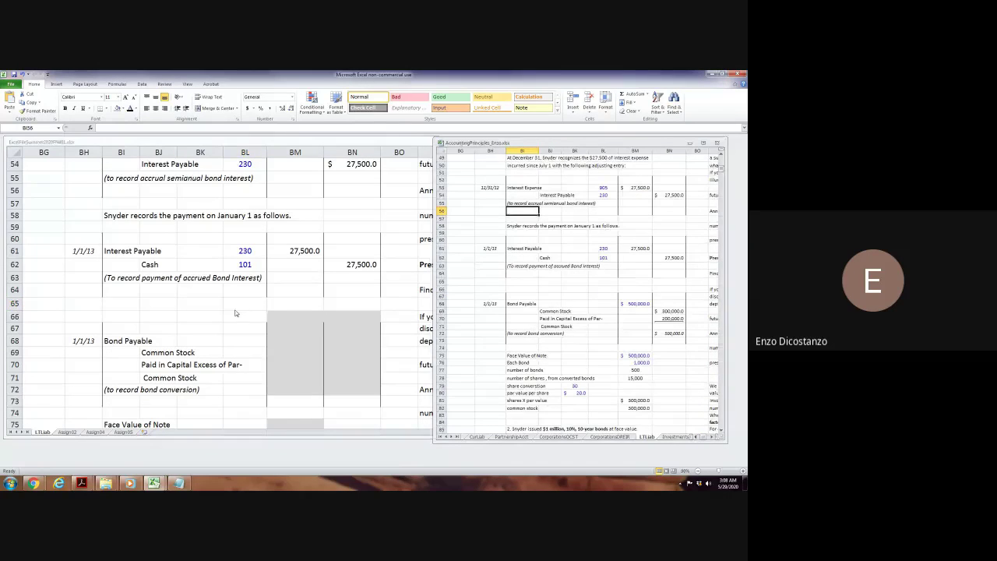
{"action": "left_click", "coordinate": [208, 302]}
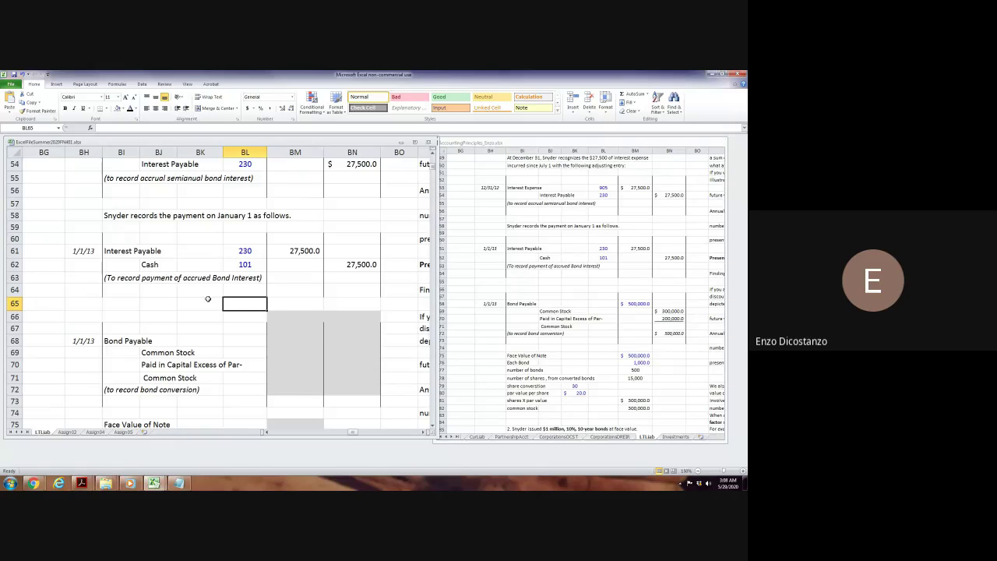
{"action": "scroll", "coordinate": [208, 298], "scroll_direction": "up", "scroll_amount": 14}
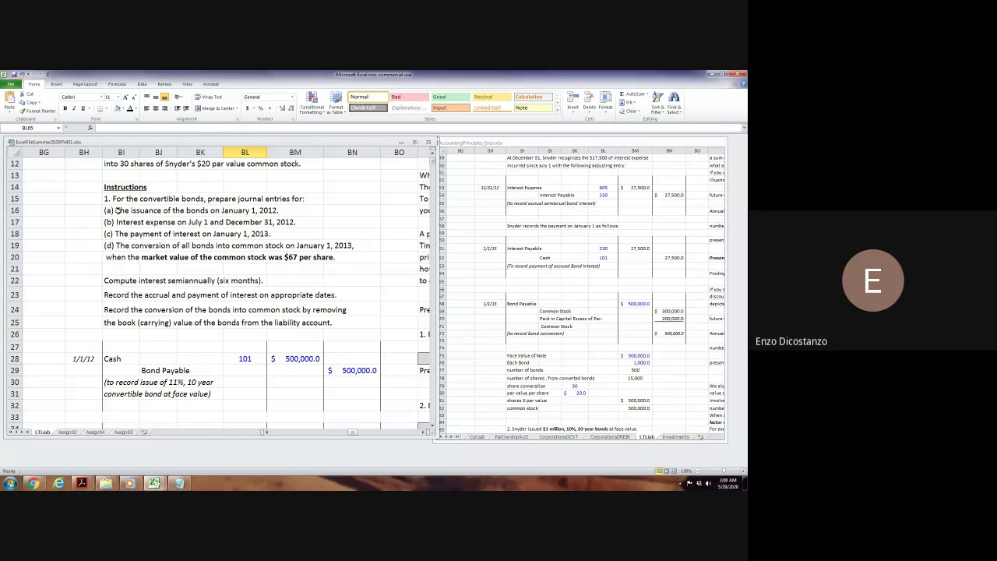
{"action": "left_click_drag", "start_coordinate": [115, 211], "coordinate": [117, 233]}
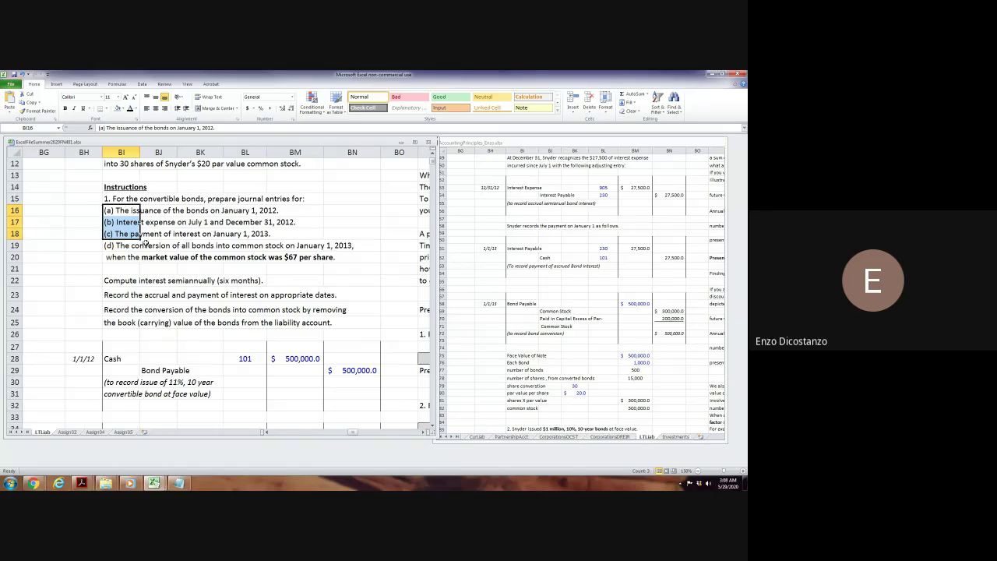
{"action": "left_click", "coordinate": [74, 243]}
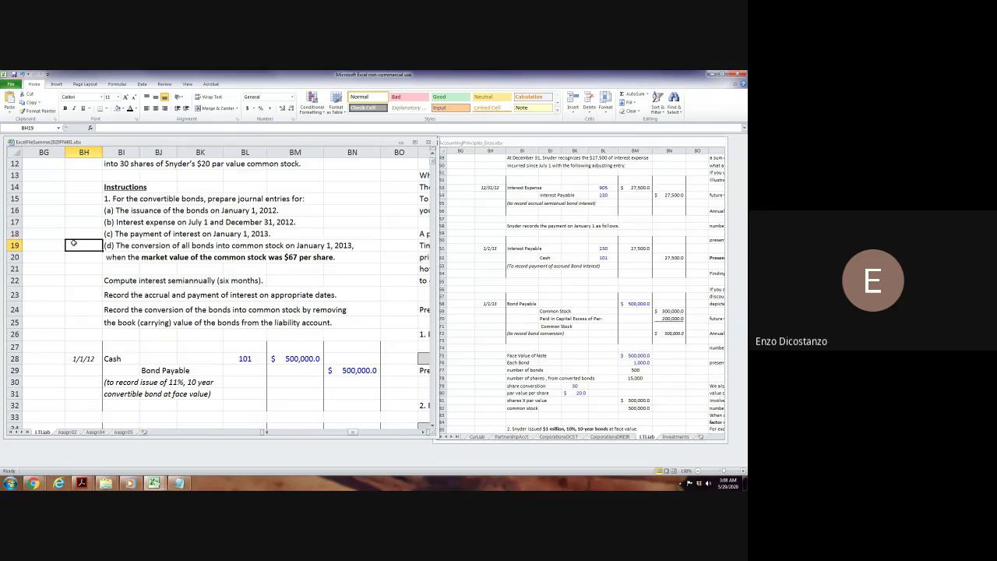
{"action": "scroll", "coordinate": [208, 290], "scroll_direction": "down", "scroll_amount": 5}
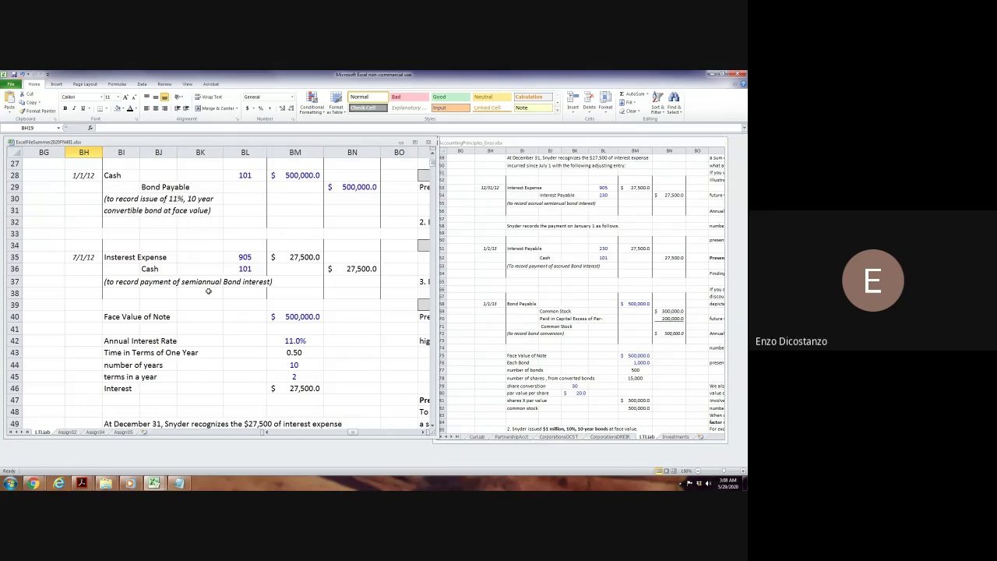
{"action": "scroll", "coordinate": [208, 285], "scroll_direction": "up", "scroll_amount": 5}
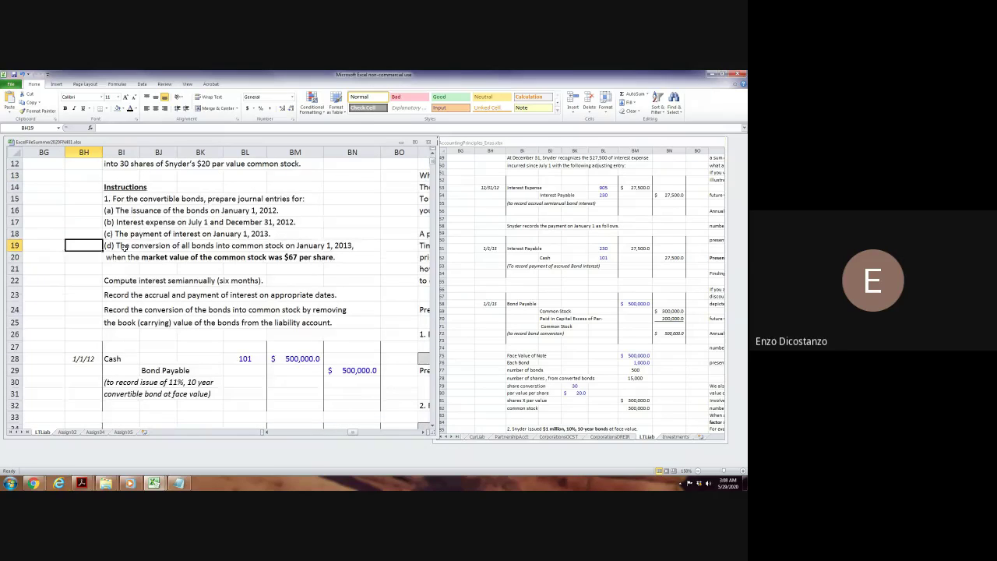
{"action": "scroll", "coordinate": [92, 252], "scroll_direction": "up", "scroll_amount": 4}
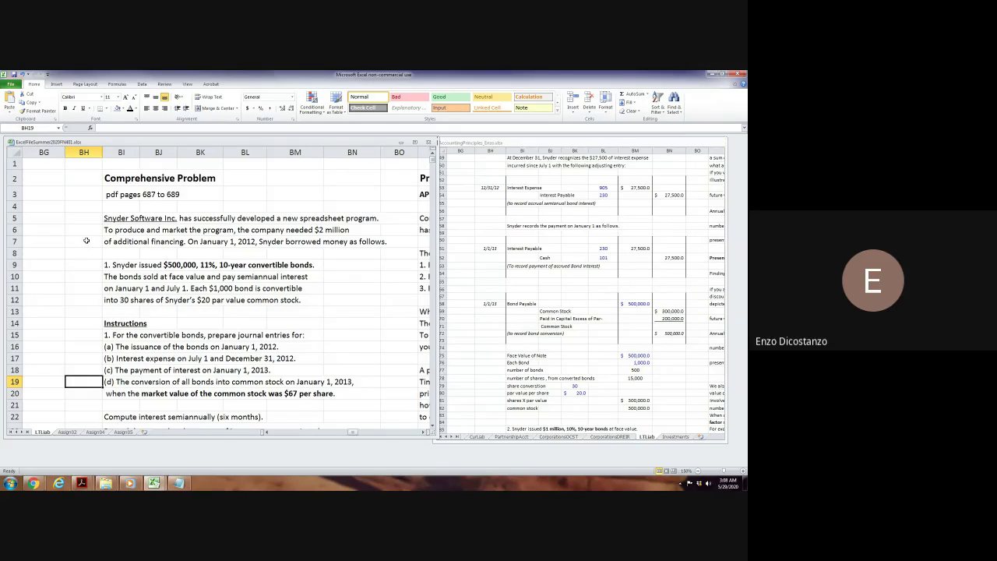
{"action": "left_click", "coordinate": [339, 303]}
{"action": "left_click", "coordinate": [355, 405]}
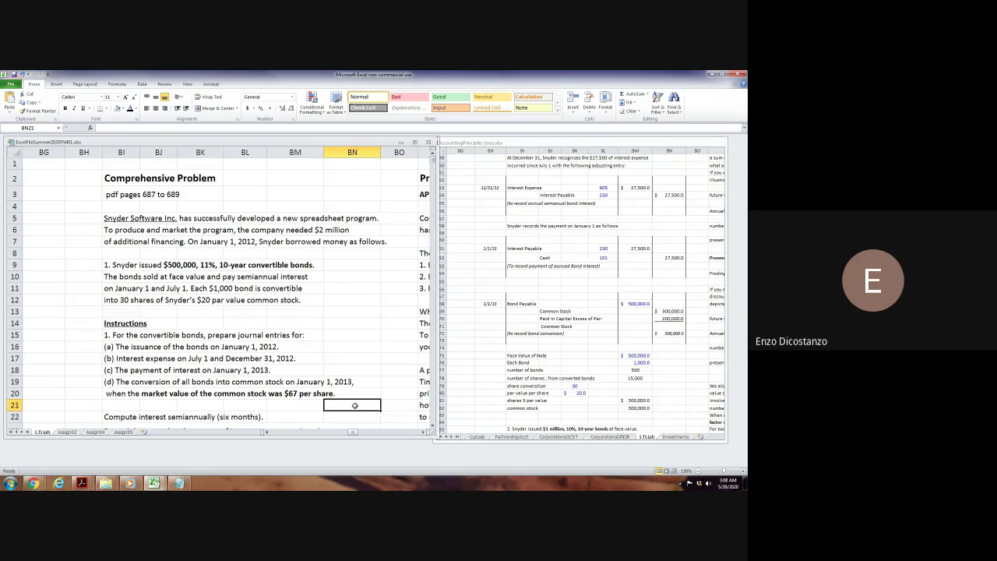
Remove the gray fill from the 1/1/13 bond conversion entry's amount cells, BM66:BN72, with the matching reference entry in view.
{"action": "scroll", "coordinate": [349, 397], "scroll_direction": "down", "scroll_amount": 4}
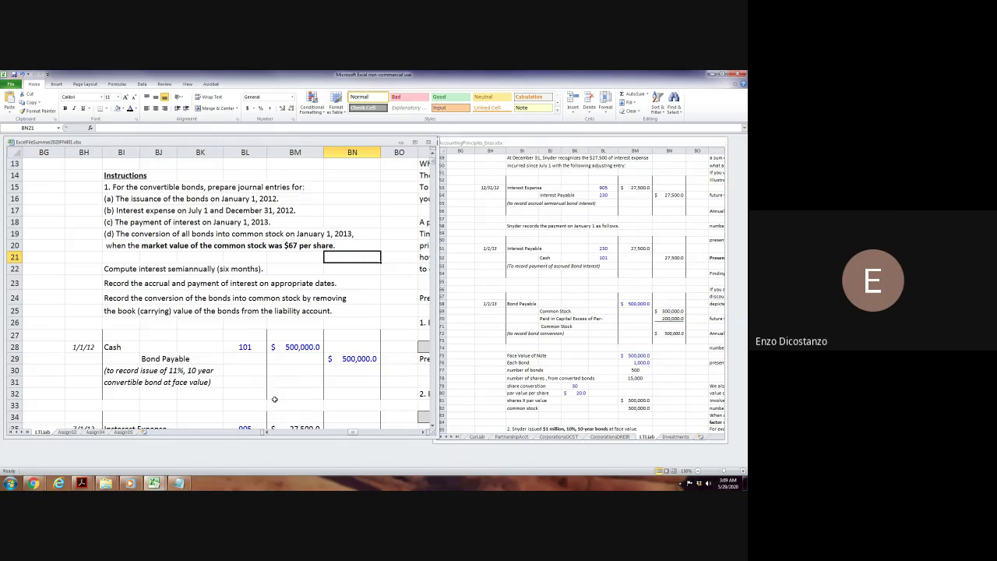
{"action": "scroll", "coordinate": [222, 372], "scroll_direction": "down", "scroll_amount": 1}
{"action": "scroll", "coordinate": [223, 371], "scroll_direction": "down", "scroll_amount": 4}
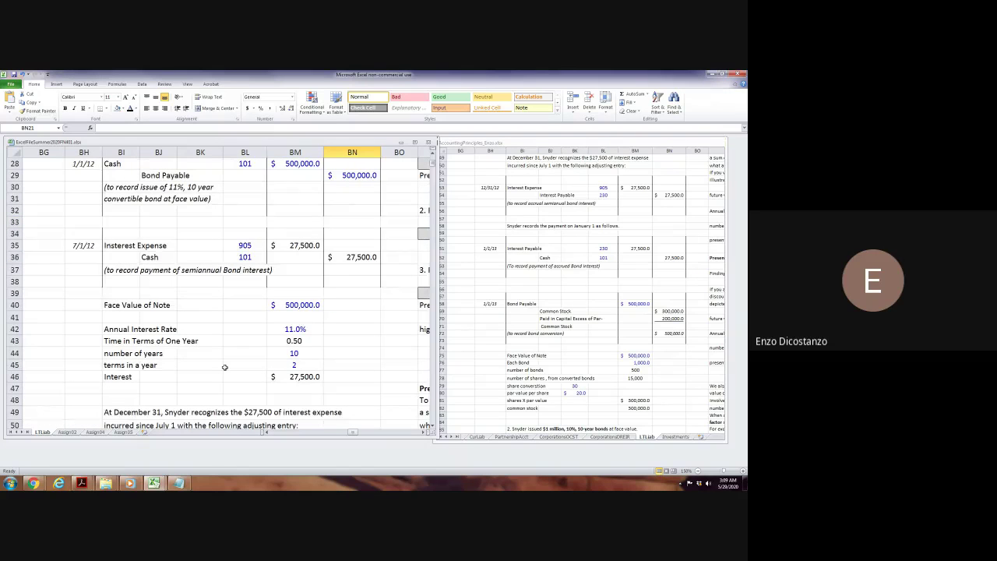
{"action": "scroll", "coordinate": [220, 350], "scroll_direction": "down", "scroll_amount": 6}
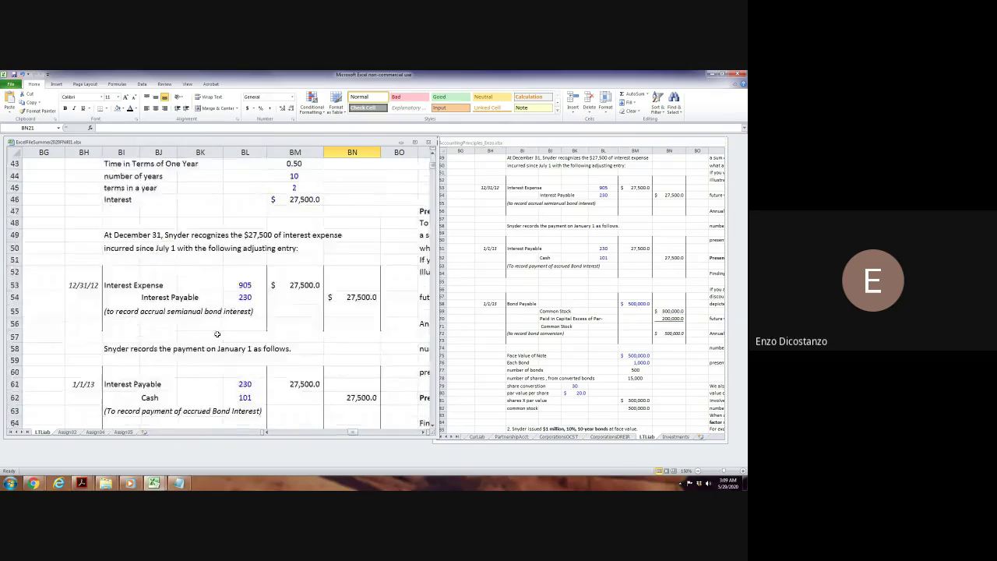
{"action": "scroll", "coordinate": [215, 331], "scroll_direction": "down", "scroll_amount": 4}
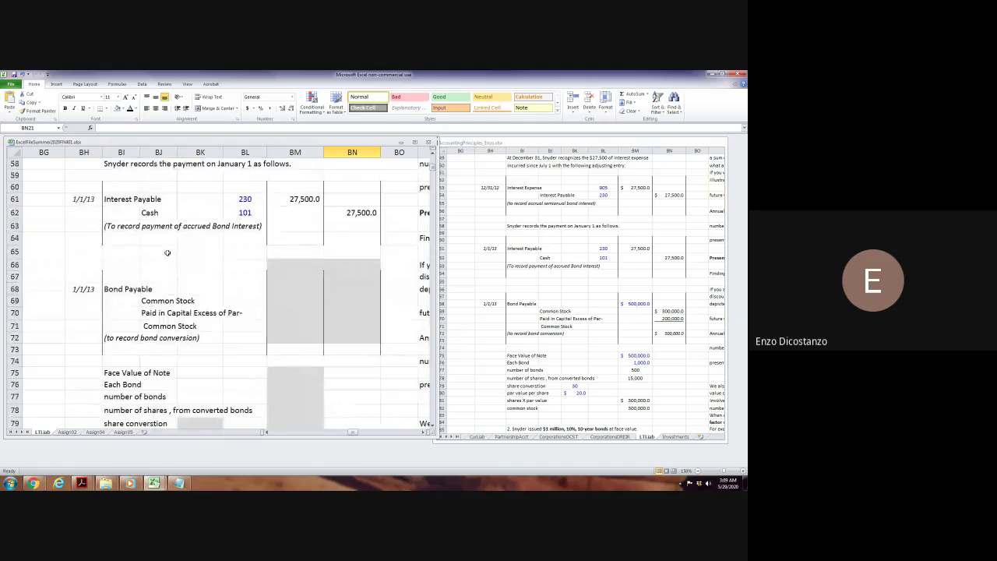
{"action": "left_click", "coordinate": [287, 266]}
{"action": "left_click", "coordinate": [599, 322]}
{"action": "scroll", "coordinate": [599, 322], "scroll_direction": "down", "scroll_amount": 3}
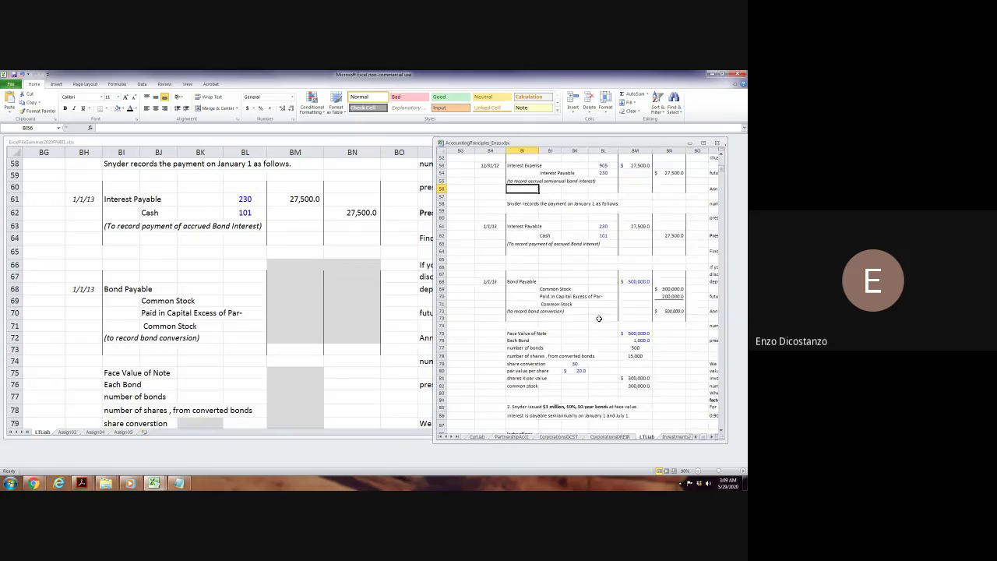
{"action": "scroll", "coordinate": [599, 319], "scroll_direction": "down", "scroll_amount": 2}
{"action": "left_click", "coordinate": [245, 349]}
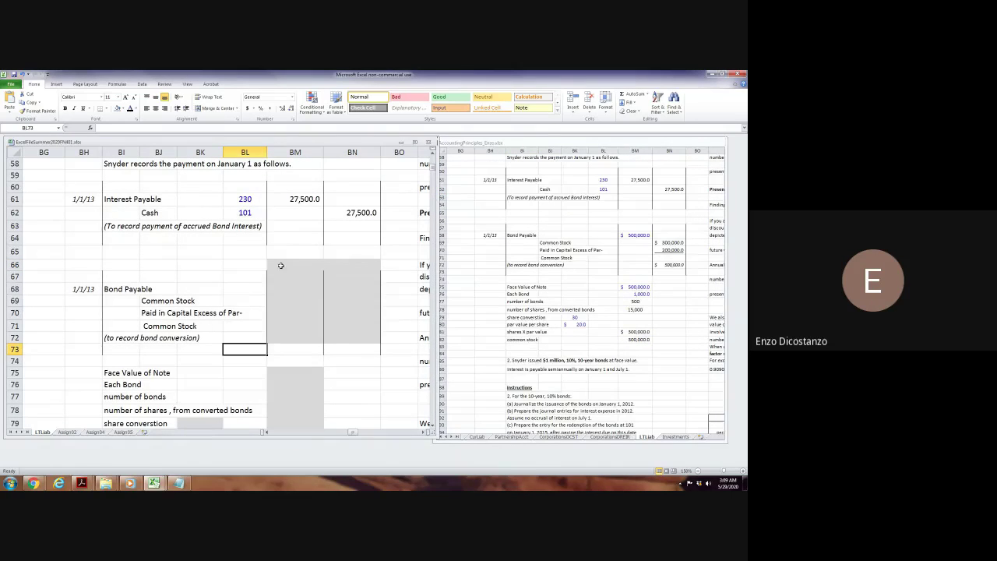
{"action": "left_click_drag", "start_coordinate": [280, 263], "coordinate": [347, 329]}
{"action": "key", "text": "alt"}
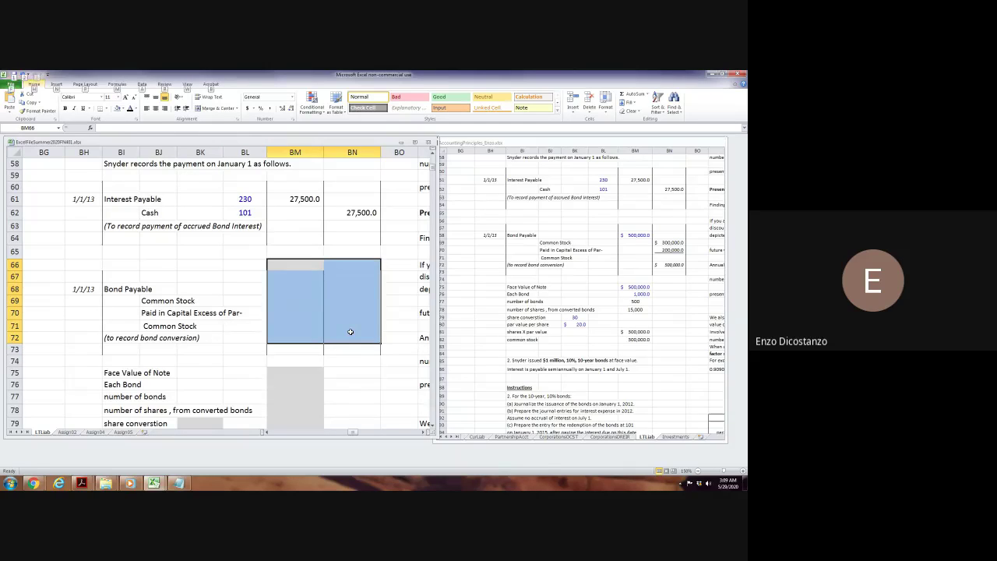
{"action": "key", "text": "h"}
{"action": "key", "text": "h"}
{"action": "key", "text": "Escape"}
{"action": "left_click", "coordinate": [208, 257]}
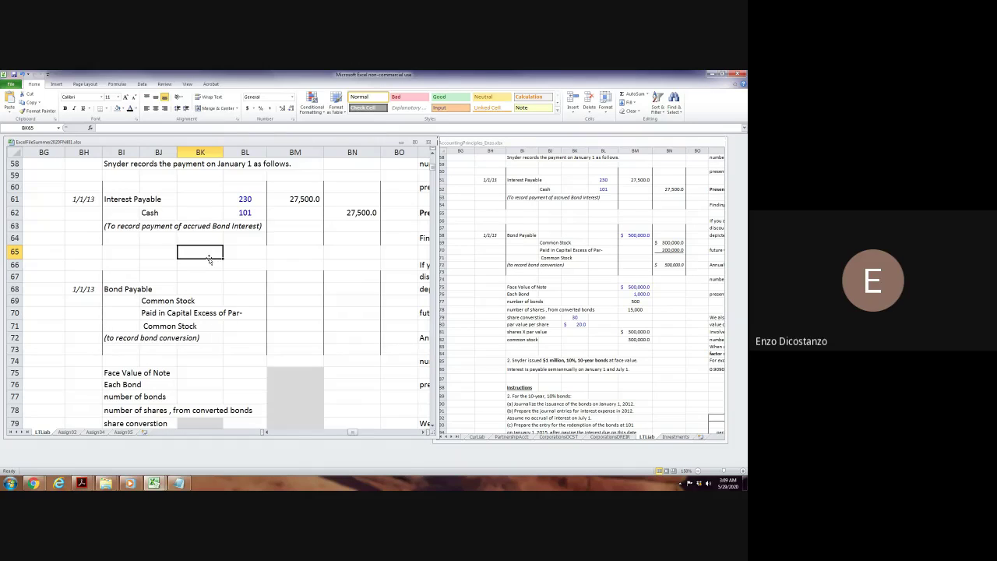
Enter a share conversion of 30 in BK79 of the bond conversion calculations.
{"action": "scroll", "coordinate": [221, 343], "scroll_direction": "down", "scroll_amount": 2}
{"action": "left_click", "coordinate": [220, 348]}
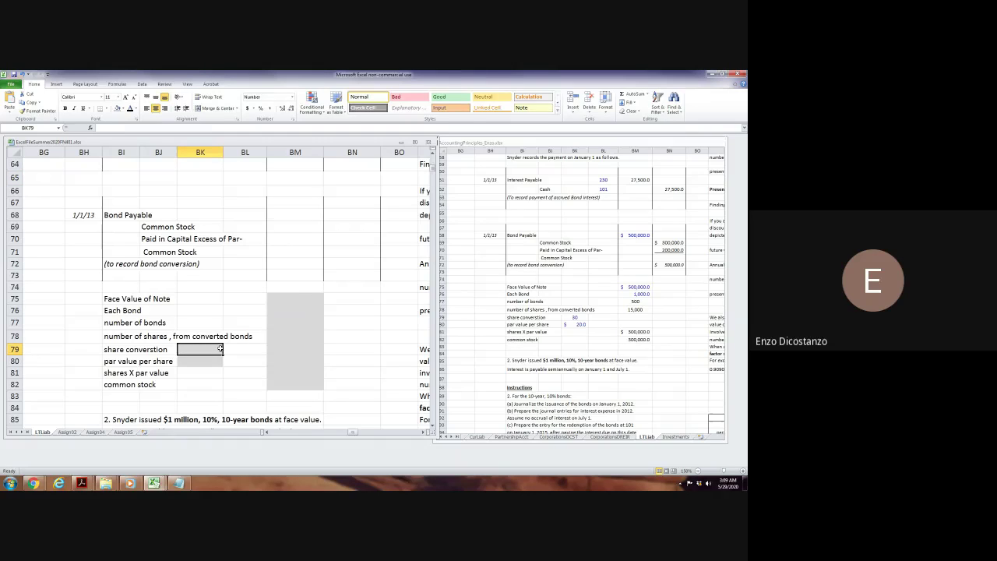
{"action": "type", "text": "30"}
{"action": "key", "text": "Return"}
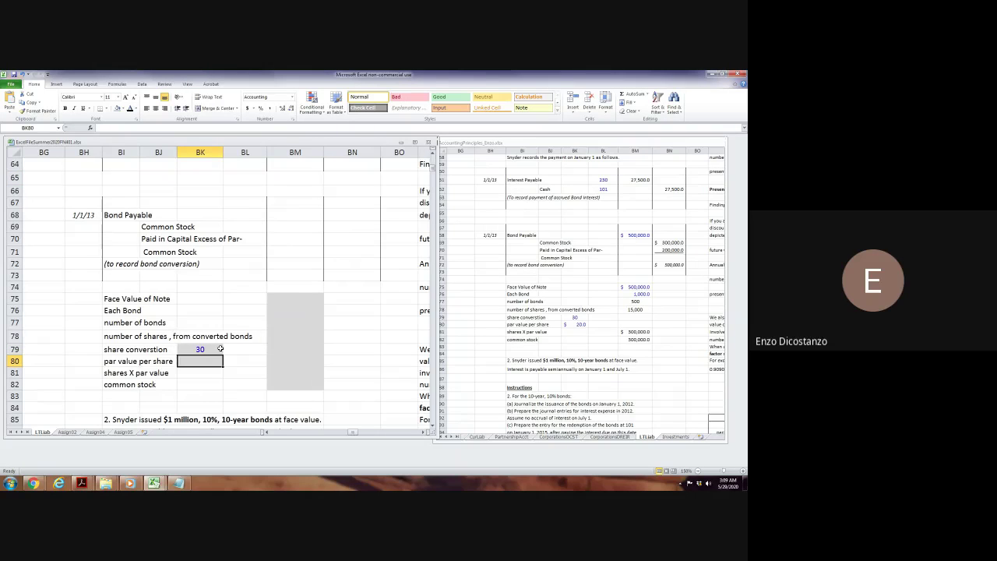
Review the convertible bond's conversion ratio and common stock par value in the problem statement.
{"action": "key", "text": "Page_Up"}
{"action": "key", "text": "Page_Up"}
{"action": "key", "text": "Page_Up"}
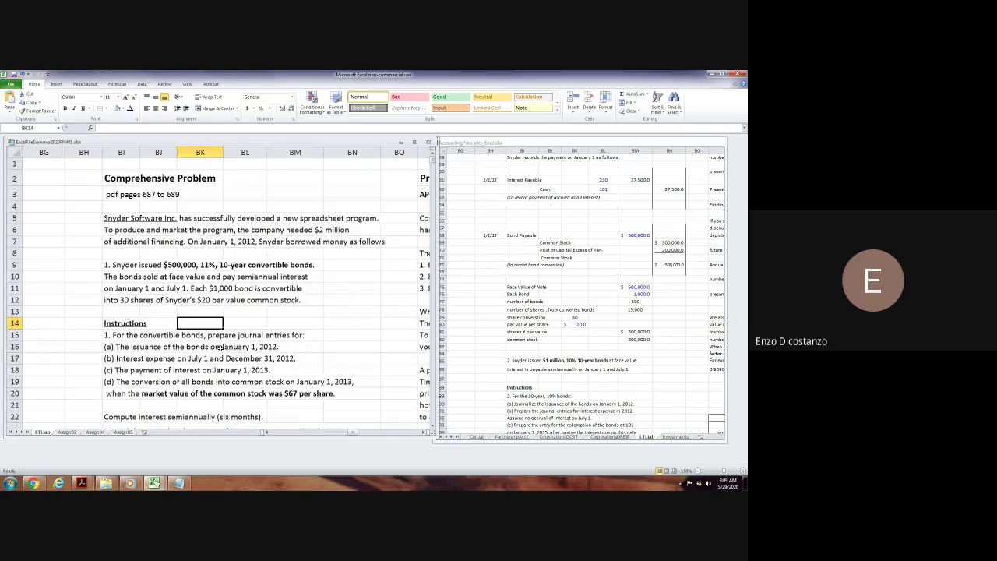
{"action": "key", "text": "Page_Down"}
{"action": "key", "text": "Page_Up"}
{"action": "key", "text": "Page_Down"}
{"action": "key", "text": "Page_Down"}
{"action": "key", "text": "Page_Down"}
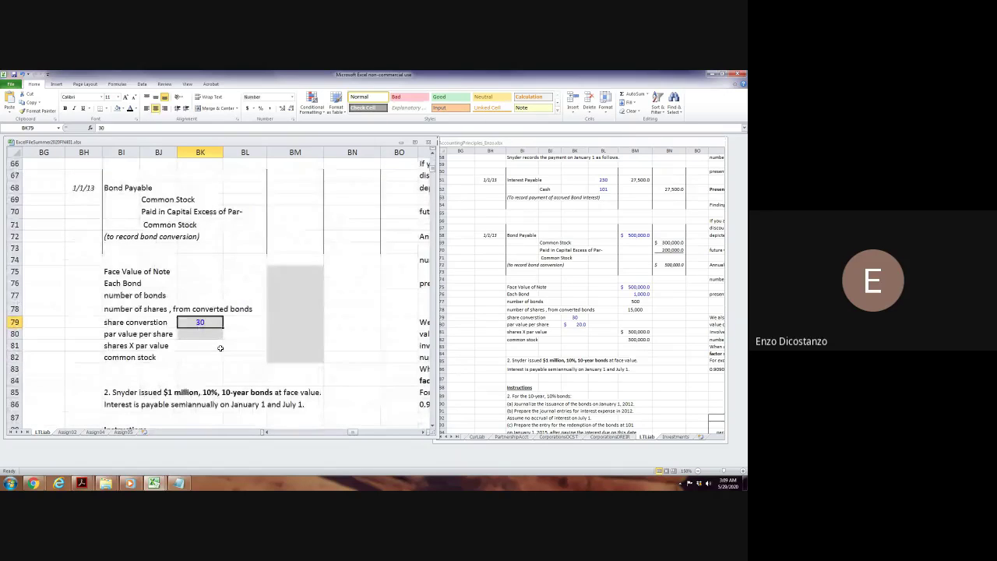
Enter 20 as the par value per share in BK80 and remove the gray fill from BK79:BK80.
{"action": "key", "text": "Down"}
{"action": "type", "text": "20"}
{"action": "key", "text": "Return"}
{"action": "key", "text": "Up"}
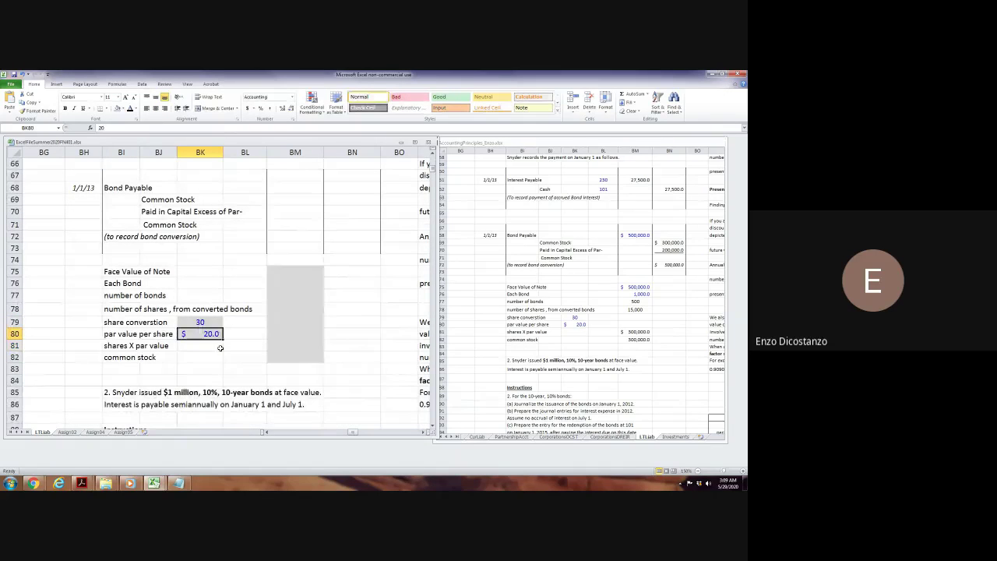
{"action": "key", "text": "shift+Up"}
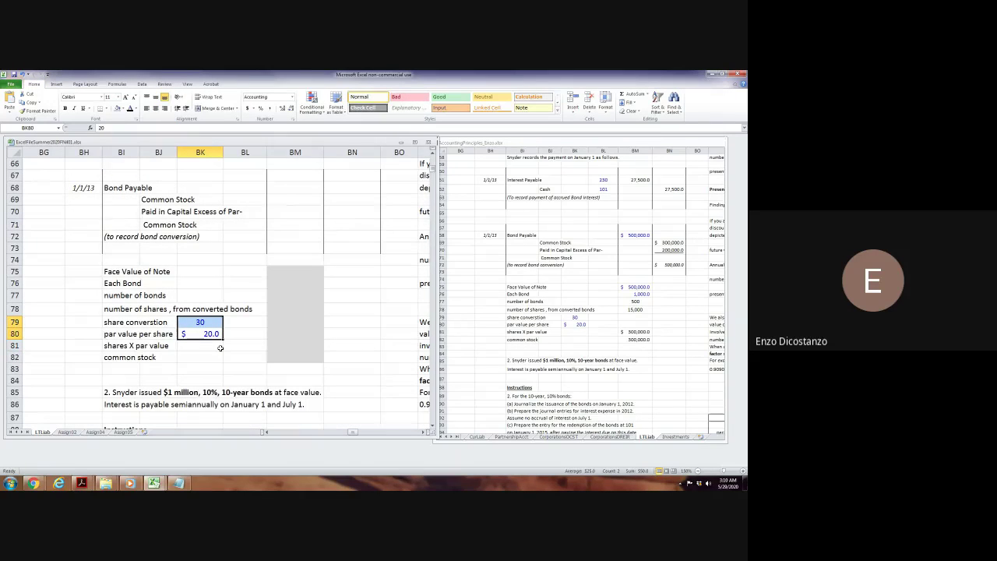
Recheck the convertible bond terms and inspect the reference workbook's number of bonds formula in BM77.
{"action": "key", "text": "Page_Up"}
{"action": "key", "text": "Page_Up"}
{"action": "key", "text": "Page_Up"}
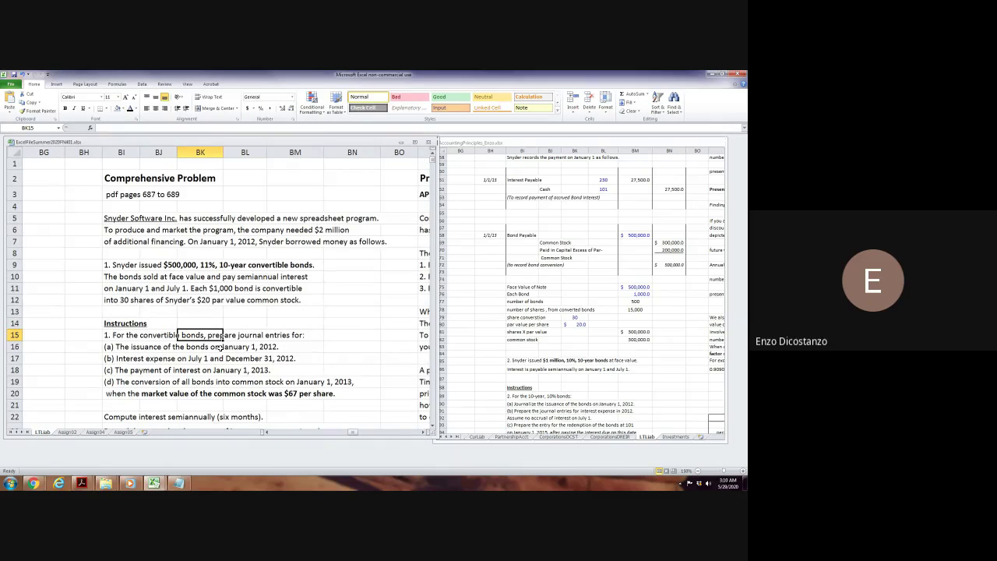
{"action": "key", "text": "Page_Down"}
{"action": "key", "text": "Page_Down"}
{"action": "key", "text": "Page_Down"}
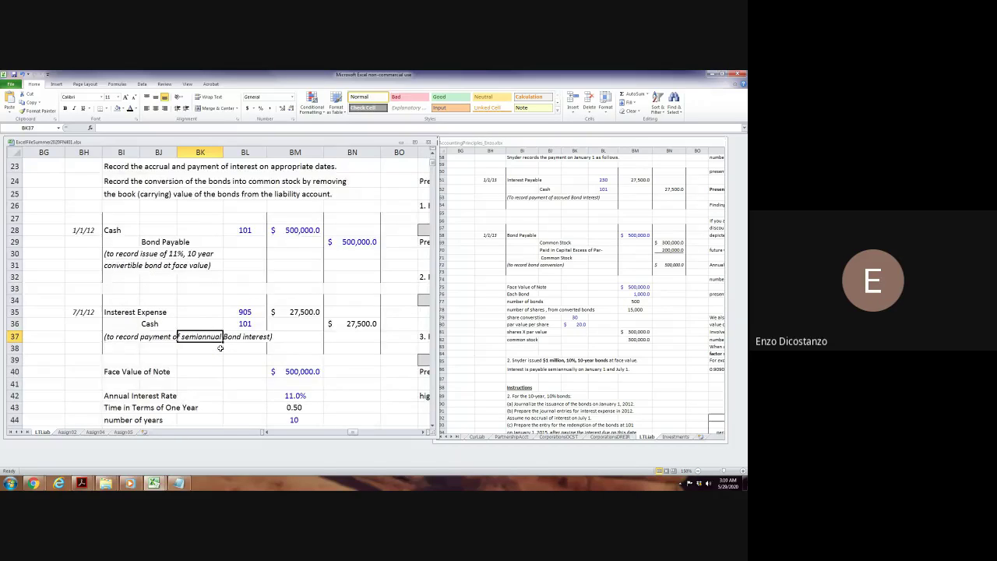
{"action": "key", "text": "Up"}
{"action": "key", "text": "Up"}
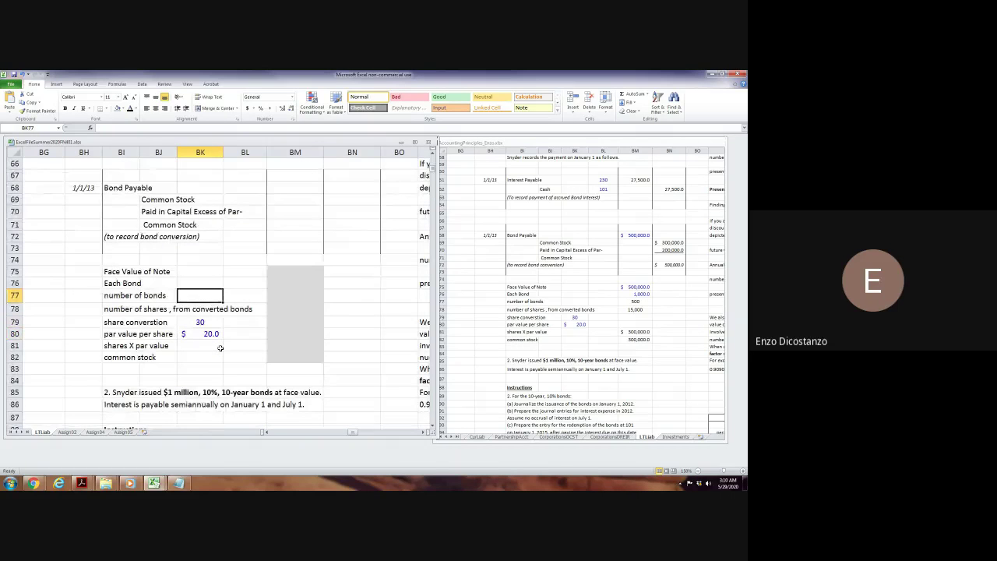
{"action": "key", "text": "Right"}
{"action": "key", "text": "Right"}
{"action": "left_click", "coordinate": [399, 333]}
{"action": "left_click", "coordinate": [635, 301]}
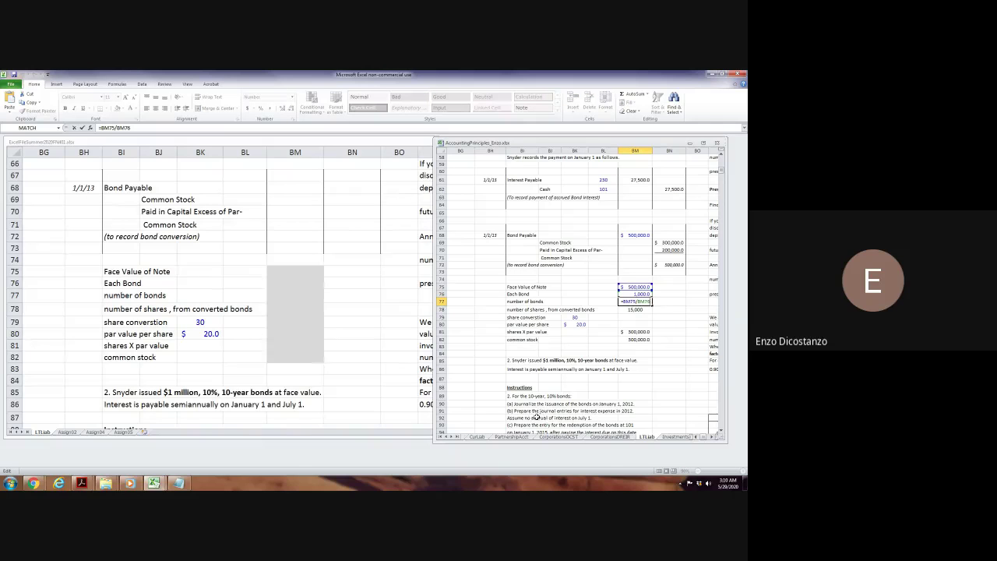
Enter the note's face value of 500,000 in BM75 and each bond's value of 1000 in BM76.
{"action": "left_click", "coordinate": [301, 269]}
{"action": "left_click", "coordinate": [297, 269]}
{"action": "type", "text": "5"}
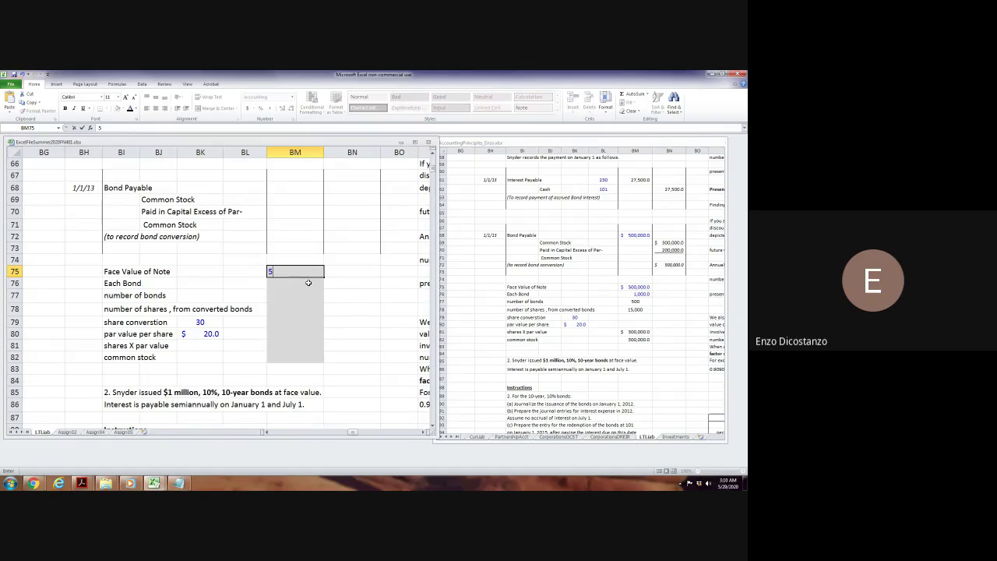
{"action": "type", "text": "00,000"}
{"action": "key", "text": "Return"}
{"action": "type", "text": "1000"}
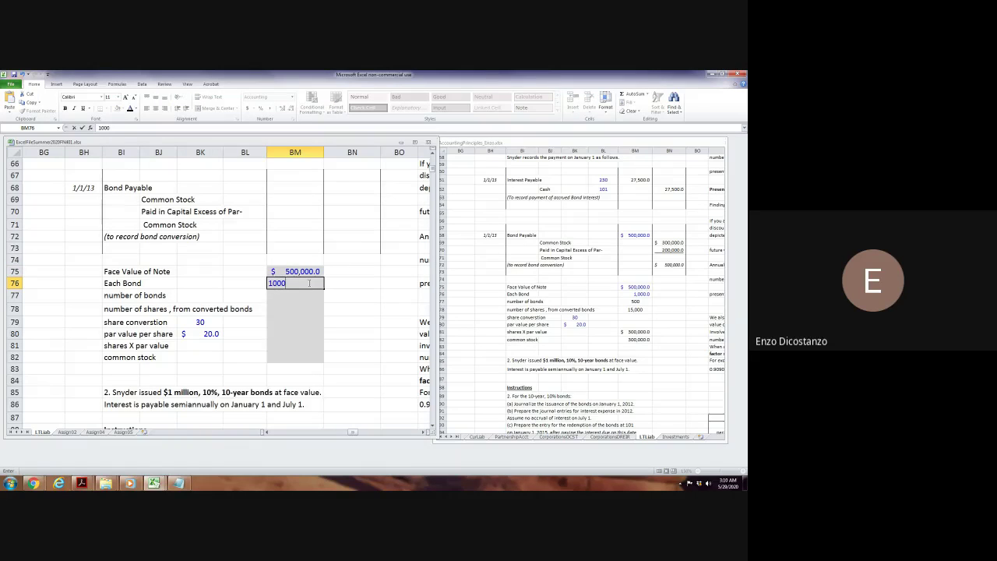
{"action": "key", "text": "Return"}
Calculate the number of bonds in BM77 with the formula =BM75/BM76.
{"action": "type", "text": "="}
{"action": "key", "text": "Up"}
{"action": "key", "text": "Up"}
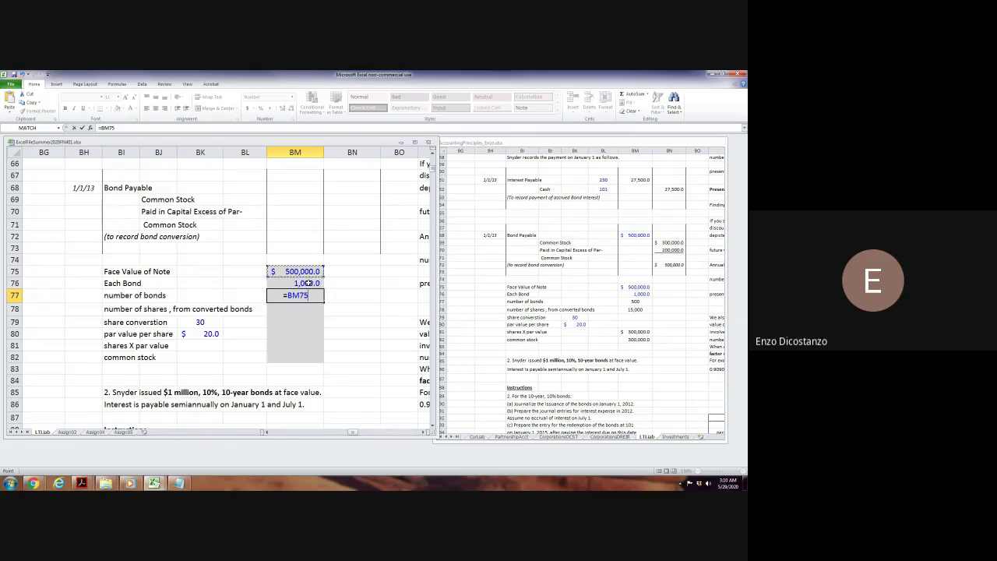
{"action": "type", "text": "/"}
{"action": "key", "text": "Up"}
{"action": "key", "text": "Return"}
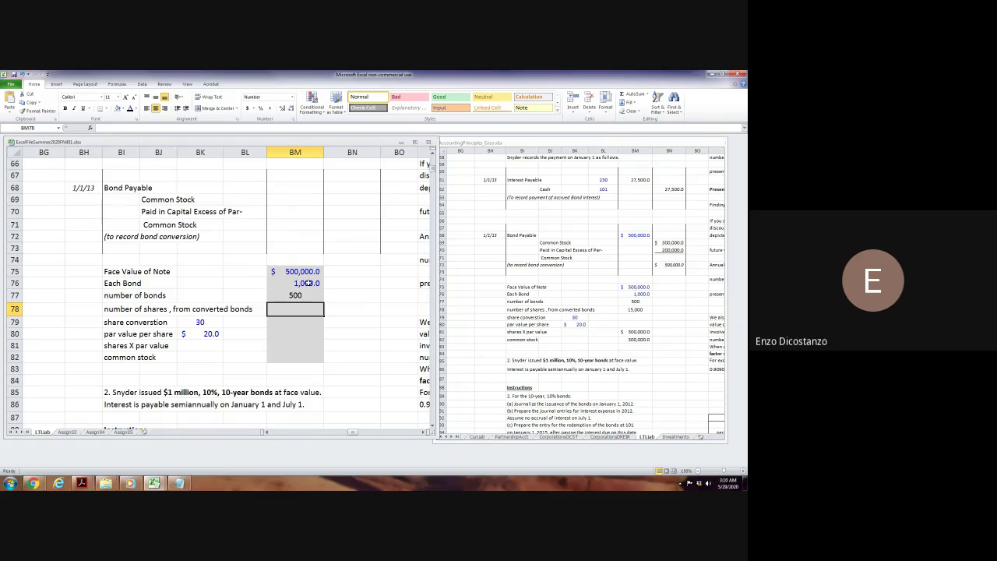
Remove the gray fill from the conversion calculation cells BM75:BM80.
{"action": "key", "text": "Down"}
{"action": "key", "text": "Down"}
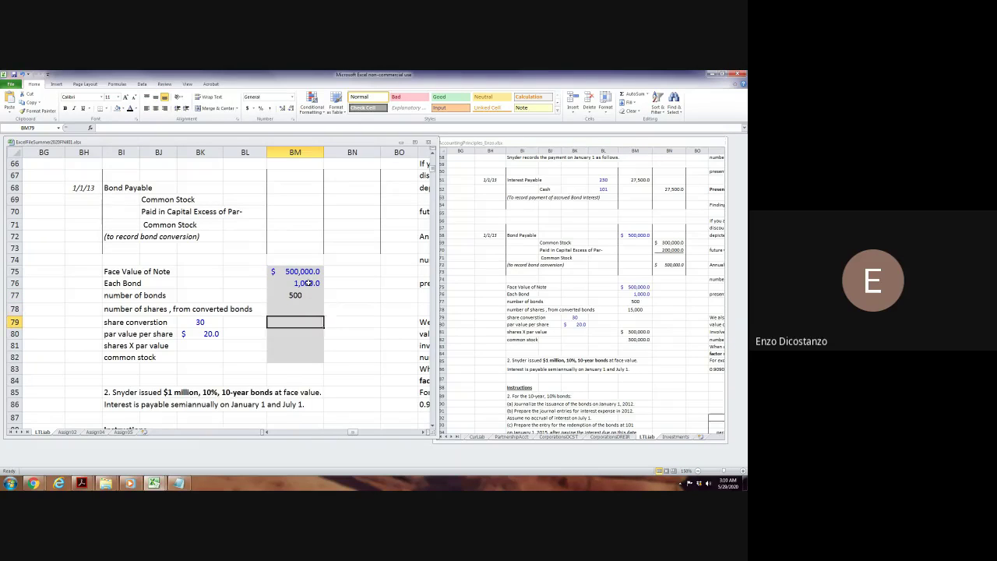
{"action": "key", "text": "shift+Up"}
{"action": "key", "text": "shift+Up"}
{"action": "key", "text": "shift+Up"}
{"action": "key", "text": "shift+Up"}
{"action": "key", "text": "shift+Up"}
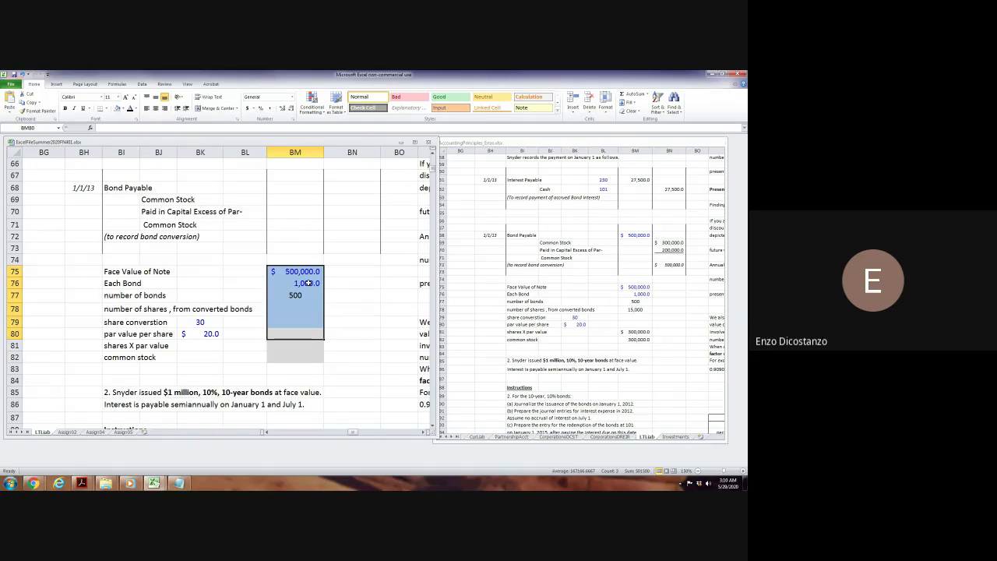
{"action": "key", "text": "alt"}
{"action": "key", "text": "h"}
{"action": "key", "text": "h"}
{"action": "key", "text": "n"}
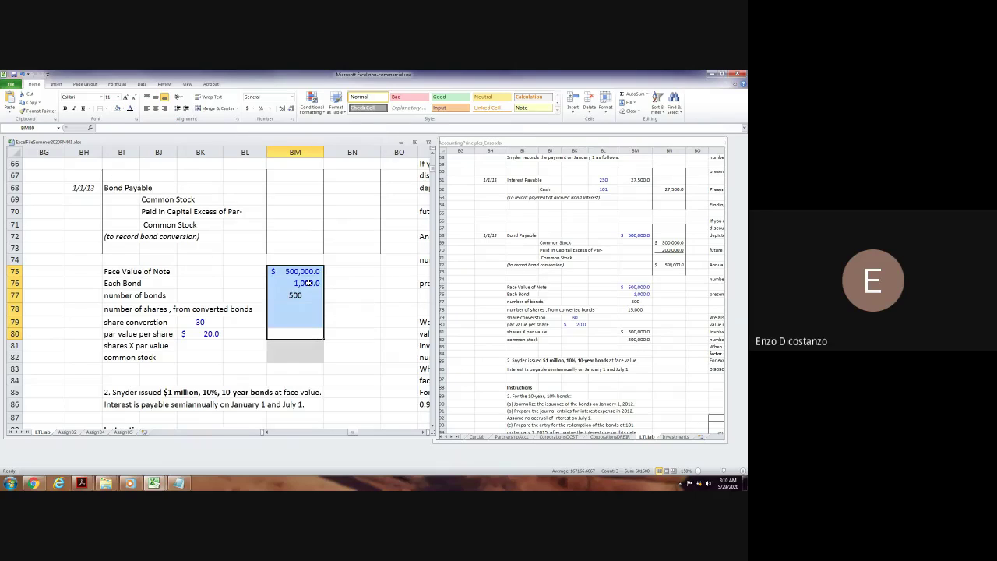
{"action": "key", "text": "Down"}
{"action": "key", "text": "Down"}
{"action": "key", "text": "Up"}
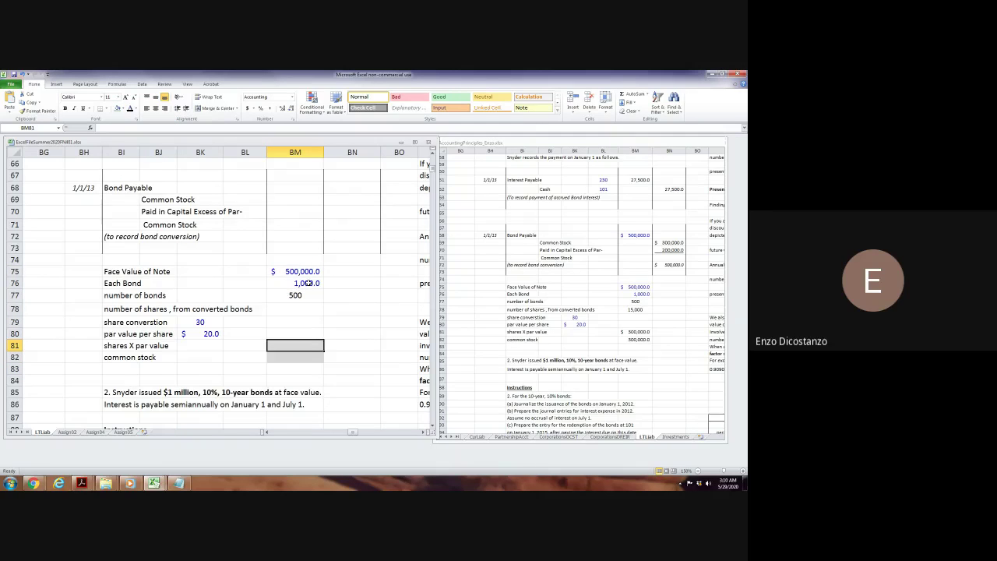
{"action": "type", "text": "="}
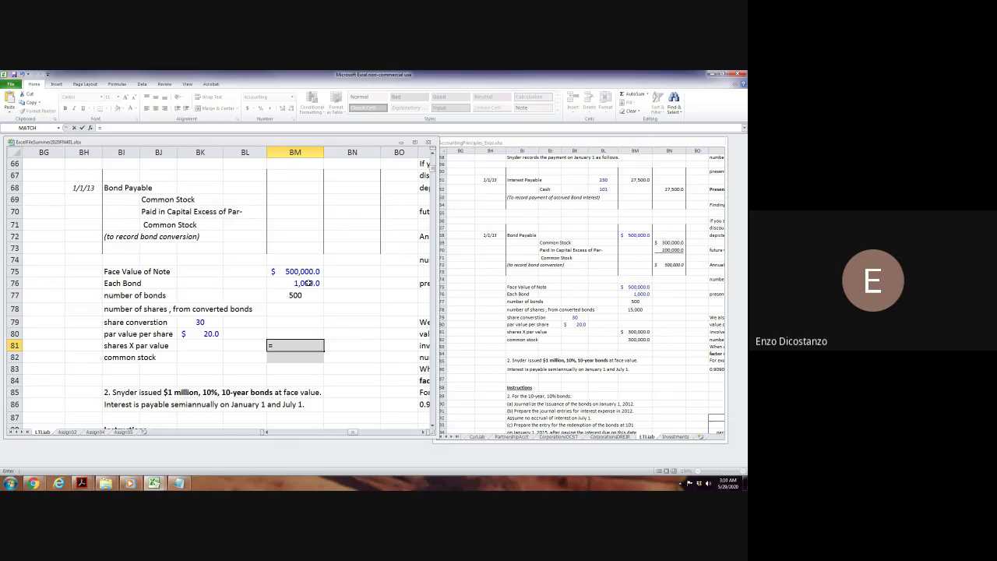
{"action": "key", "text": "Escape"}
Calculate the number of shares from converted bonds in BM78 with the formula =BM77*BK79.
{"action": "key", "text": "Up"}
{"action": "key", "text": "Up"}
{"action": "key", "text": "Up"}
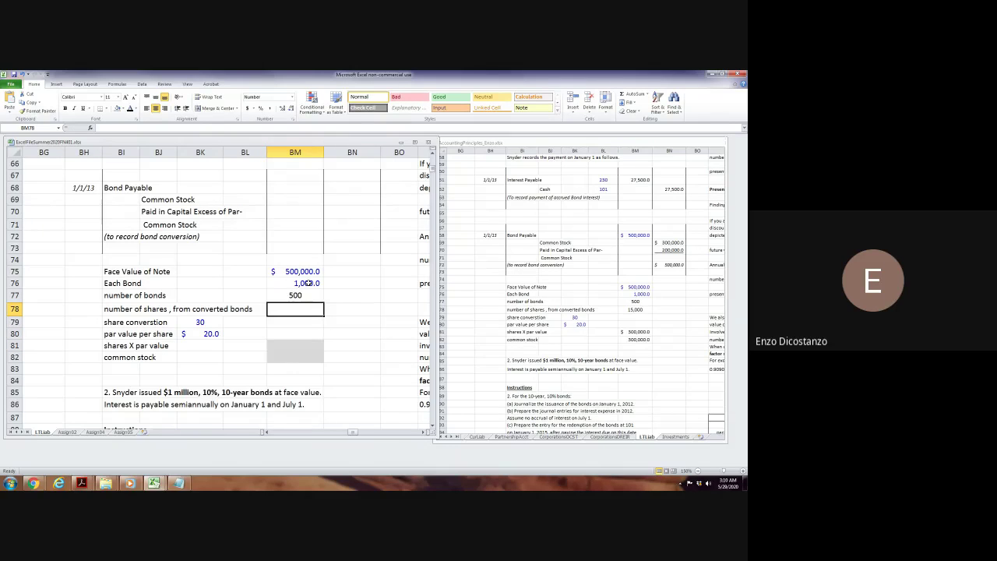
{"action": "type", "text": "="}
{"action": "key", "text": "Up"}
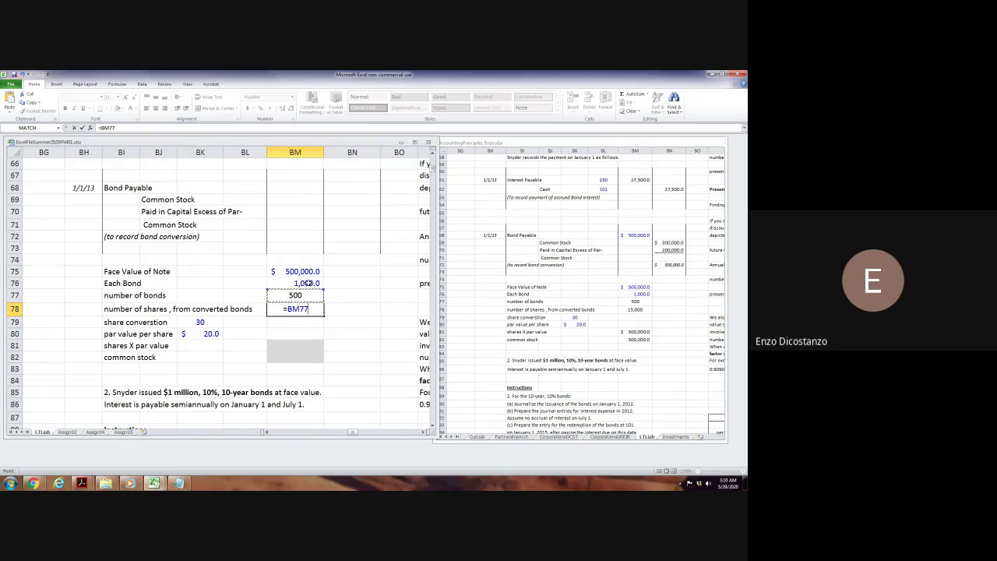
{"action": "type", "text": "*"}
{"action": "key", "text": "Down"}
{"action": "key", "text": "Left"}
{"action": "key", "text": "Left"}
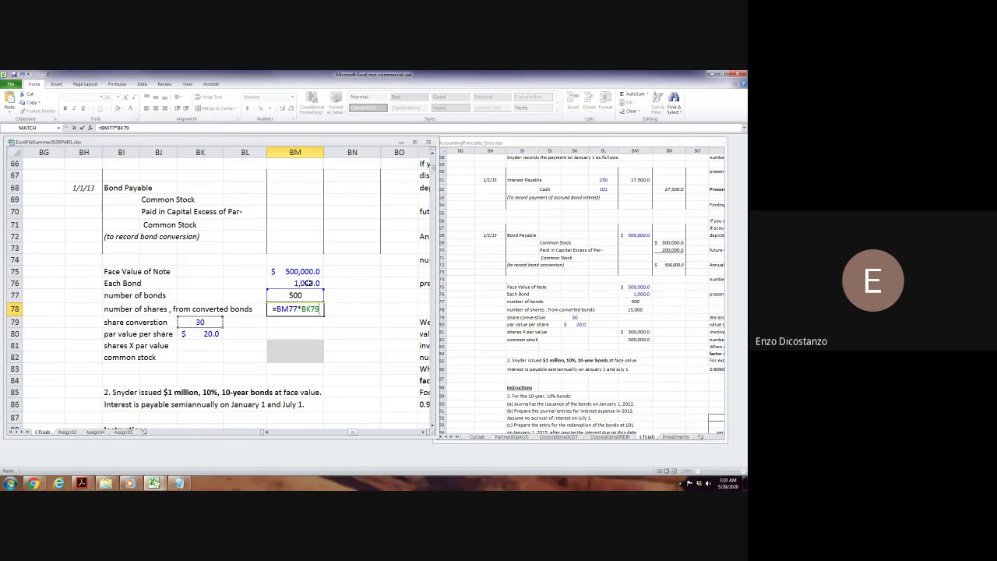
{"action": "key", "text": "Return"}
Calculate shares times par value in BM81 with the formula =BK80*BM78.
{"action": "key", "text": "Down"}
{"action": "key", "text": "Down"}
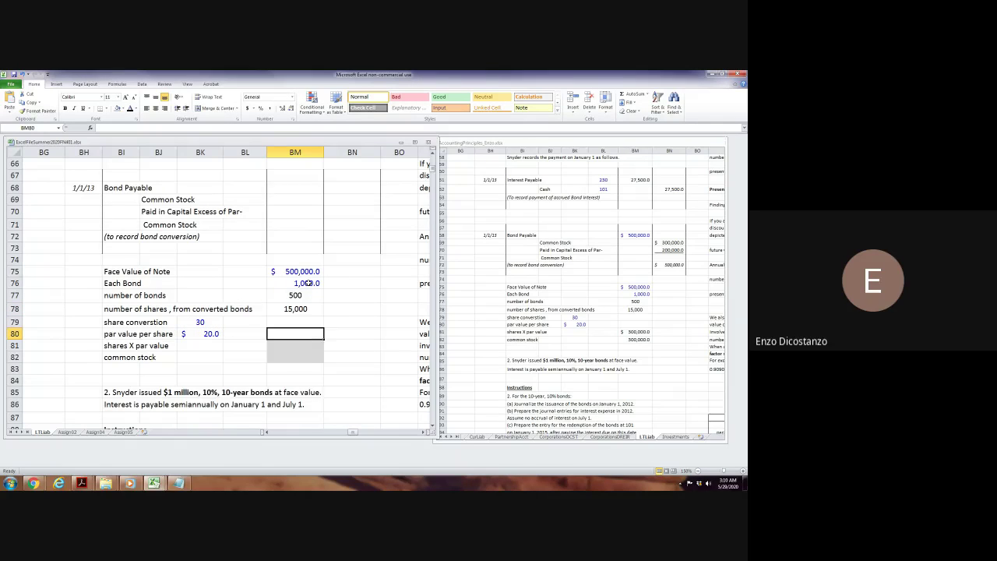
{"action": "type", "text": "="}
{"action": "key", "text": "Up"}
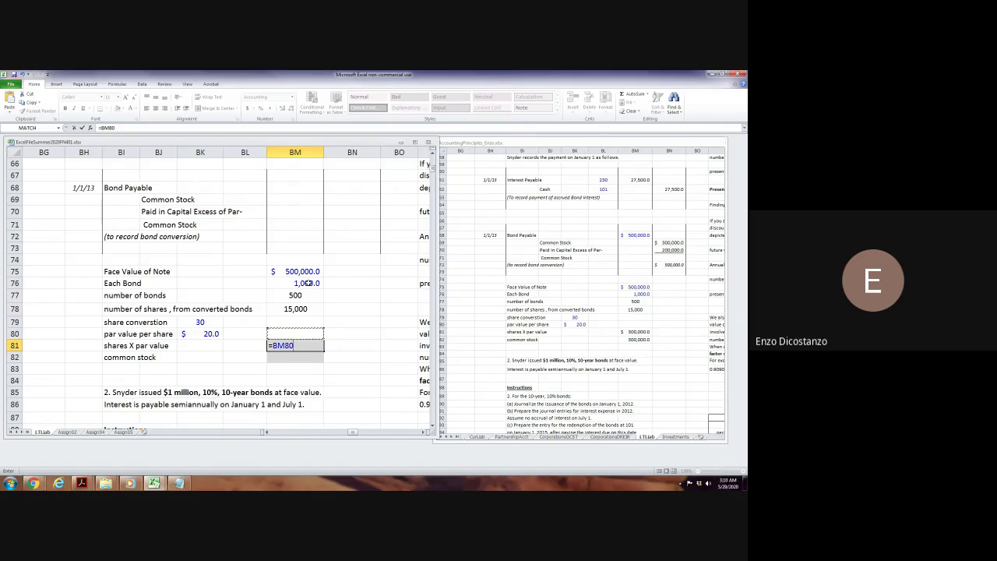
{"action": "key", "text": "Up"}
{"action": "key", "text": "Left"}
{"action": "key", "text": "Down"}
{"action": "key", "text": "Left"}
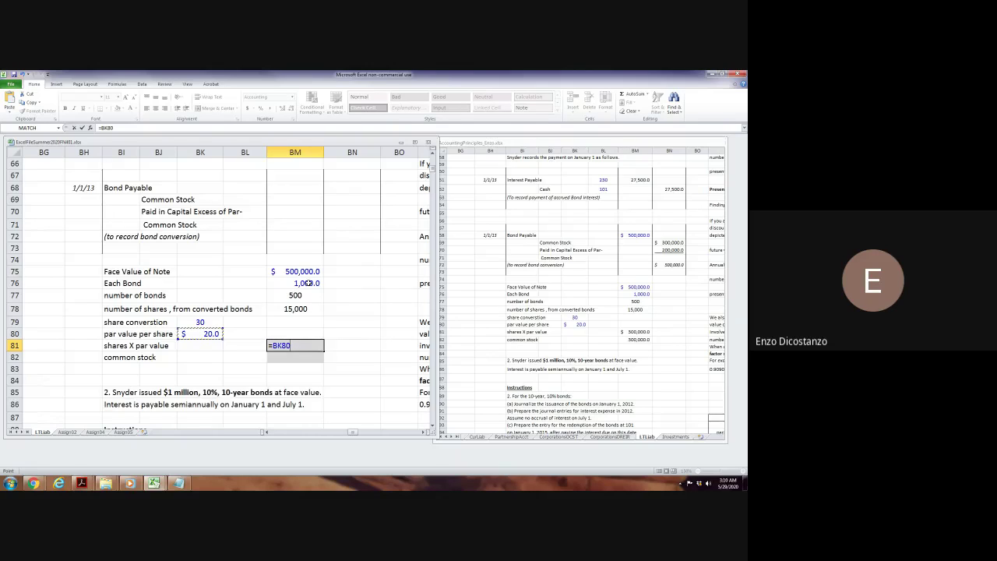
{"action": "type", "text": "*"}
{"action": "key", "text": "Up"}
{"action": "key", "text": "Up"}
{"action": "key", "text": "Up"}
{"action": "key", "text": "Return"}
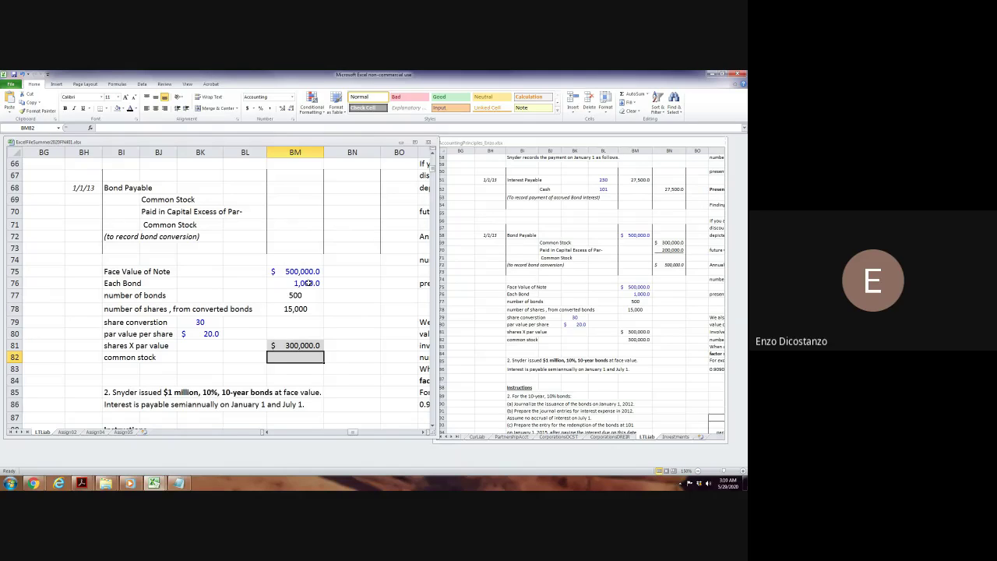
Check the reference workbook's shares X par value formula in BM81 and re-enter its common stock formula in BM82 as =BM81.
{"action": "left_click", "coordinate": [627, 331]}
{"action": "left_click", "coordinate": [627, 331]}
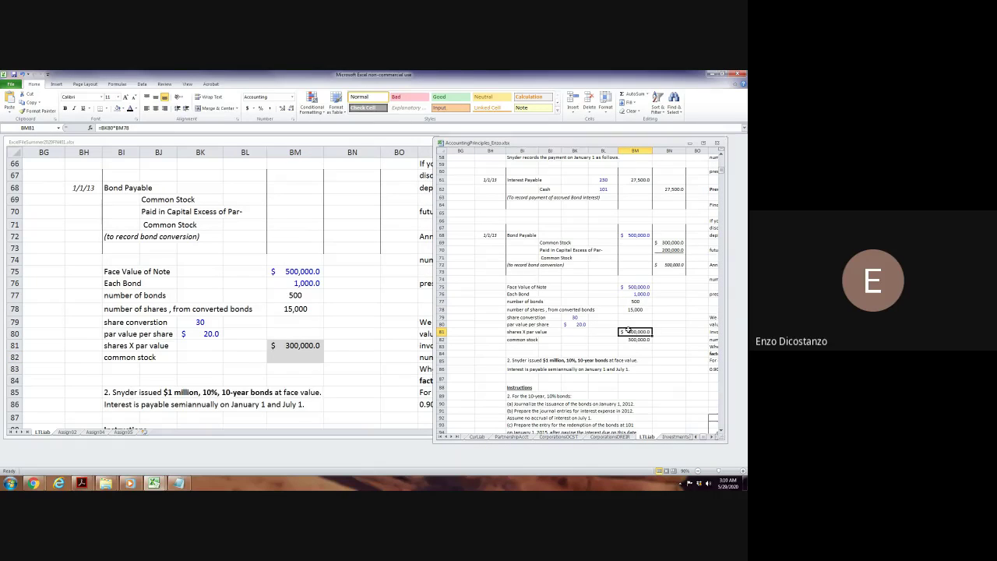
{"action": "left_click", "coordinate": [627, 339]}
{"action": "type", "text": "="}
{"action": "key", "text": "Up"}
{"action": "key", "text": "ctrl+Return"}
In the lab workbook, set common stock in BM82 to =BM81 and remove the gray fill from BM81:BM82.
{"action": "left_click", "coordinate": [314, 359]}
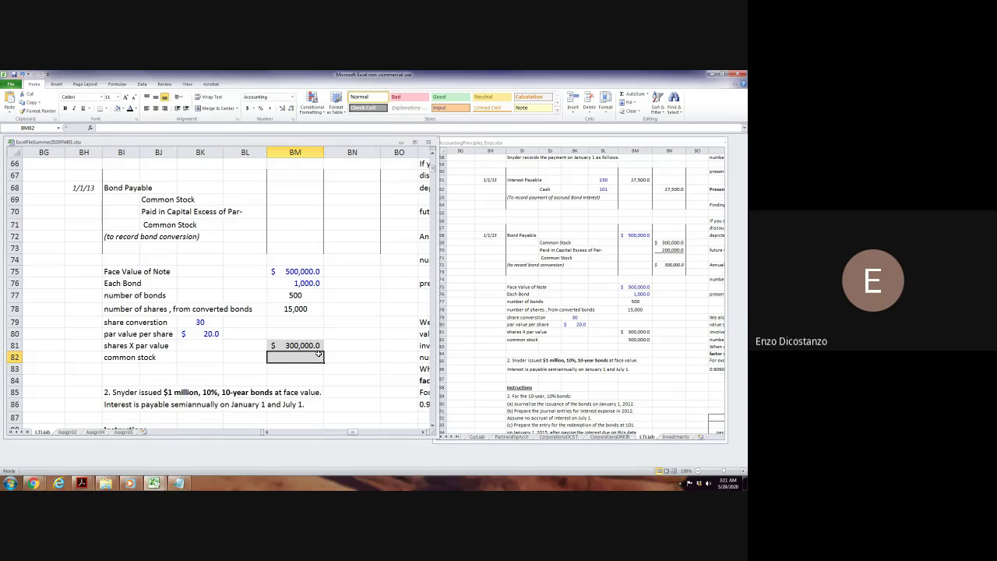
{"action": "type", "text": "="}
{"action": "key", "text": "Up"}
{"action": "key", "text": "Return"}
{"action": "left_click", "coordinate": [316, 356]}
{"action": "key", "text": "shift+Up"}
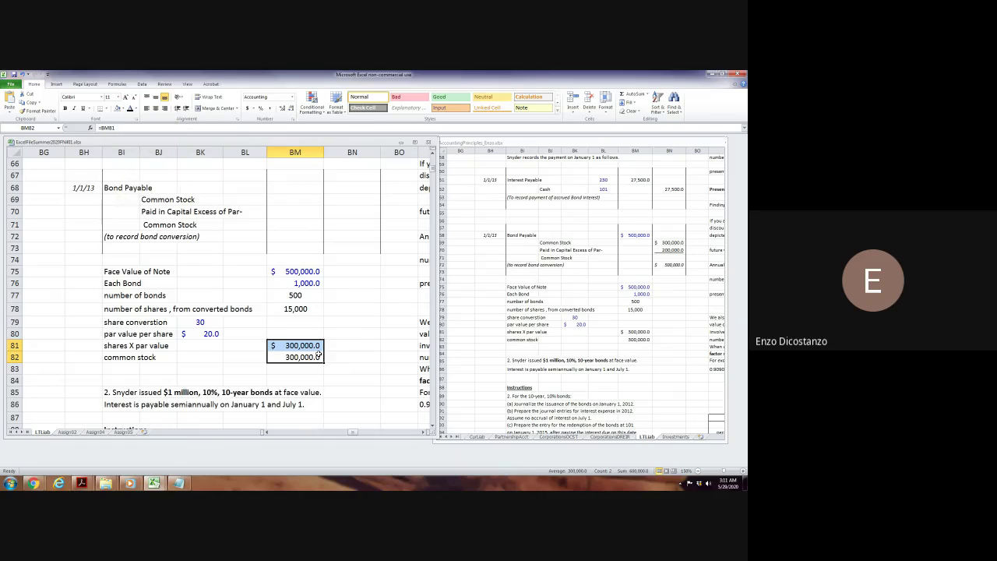
{"action": "key", "text": "End"}
{"action": "left_click", "coordinate": [329, 308]}
In the 1/1/13 conversion entry, debit Bond Payable 500000 in BM68 and set the Common Stock credit in BN69 to =BM82.
{"action": "left_click", "coordinate": [293, 187]}
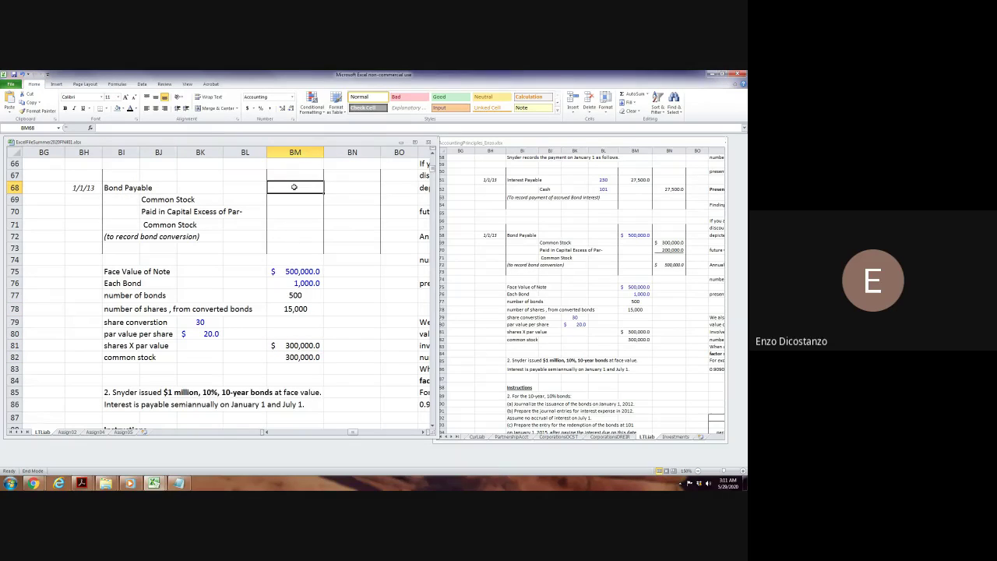
{"action": "type", "text": "500000"}
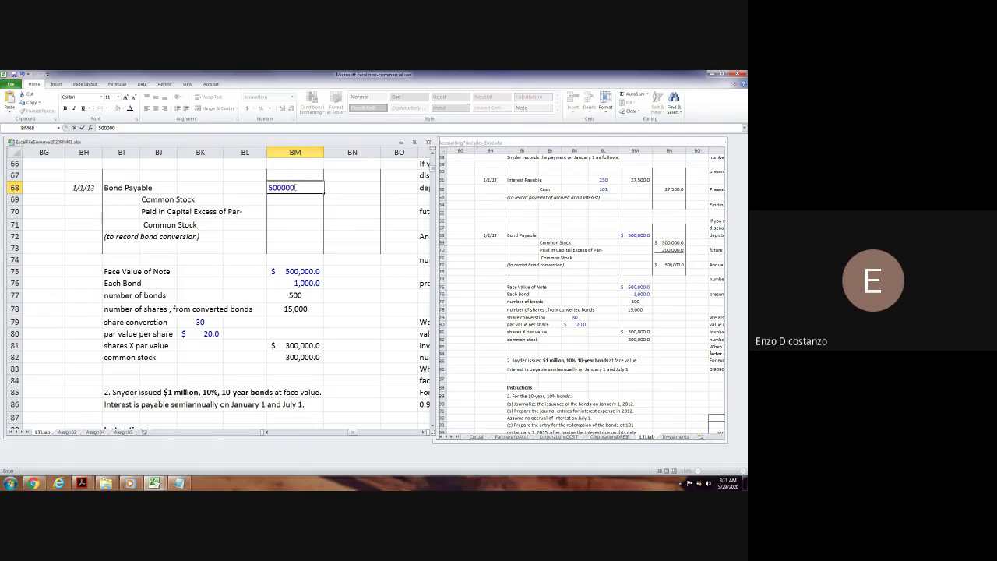
{"action": "key", "text": "Return"}
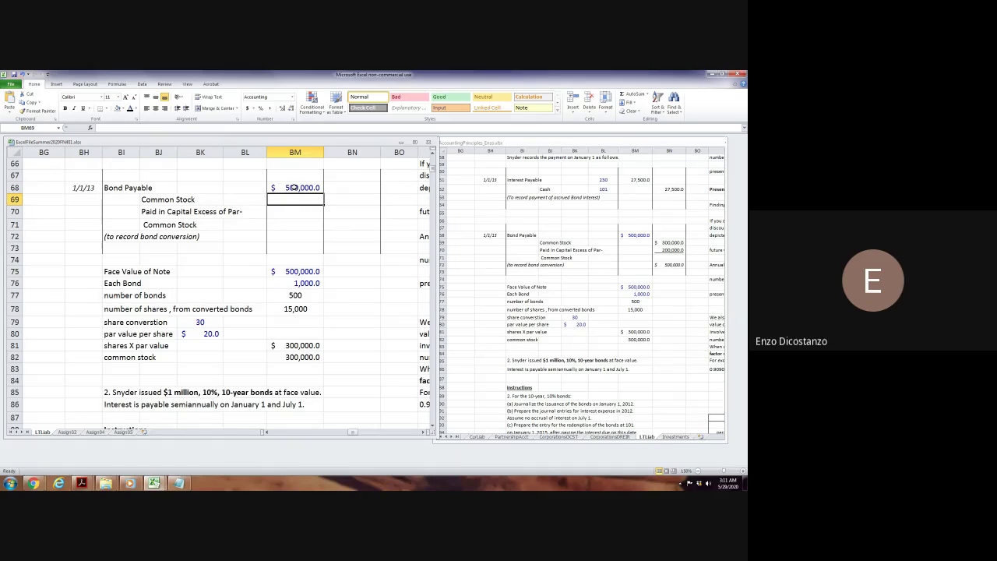
{"action": "key", "text": "Right"}
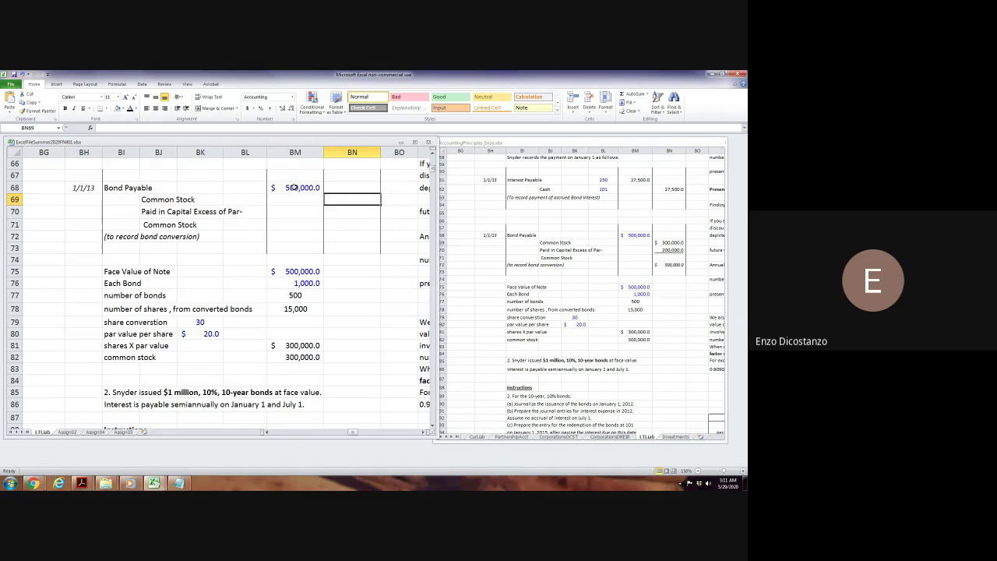
{"action": "type", "text": "="}
{"action": "left_click", "coordinate": [296, 357]}
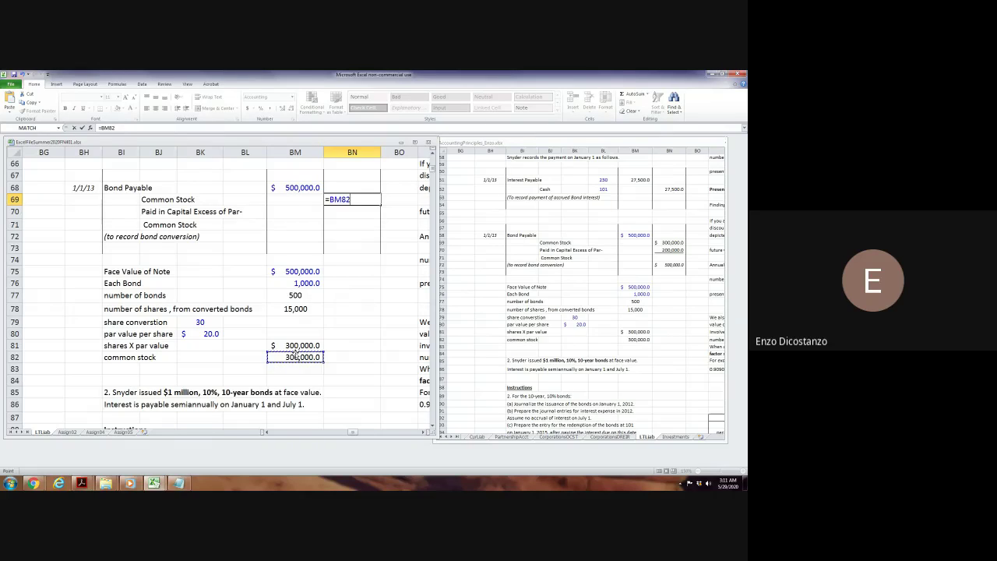
{"action": "key", "text": "Return"}
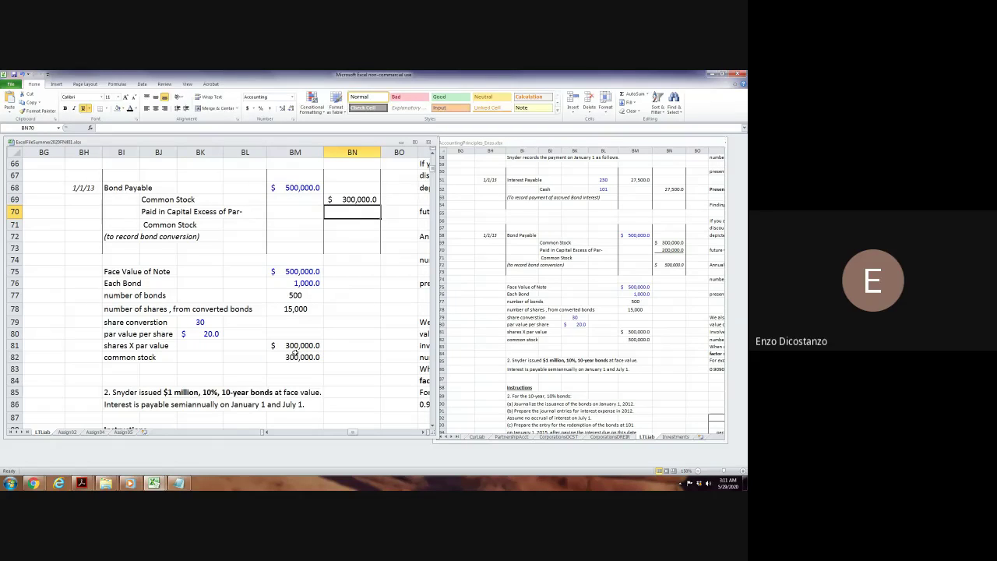
In the 1/1/13 conversion entry, calculate the Paid in Capital Excess of Par credit in BN70 with =BM68-BN69.
{"action": "type", "text": "="}
{"action": "key", "text": "Up"}
{"action": "key", "text": "Left"}
{"action": "key", "text": "Up"}
{"action": "type", "text": "-"}
{"action": "key", "text": "Up"}
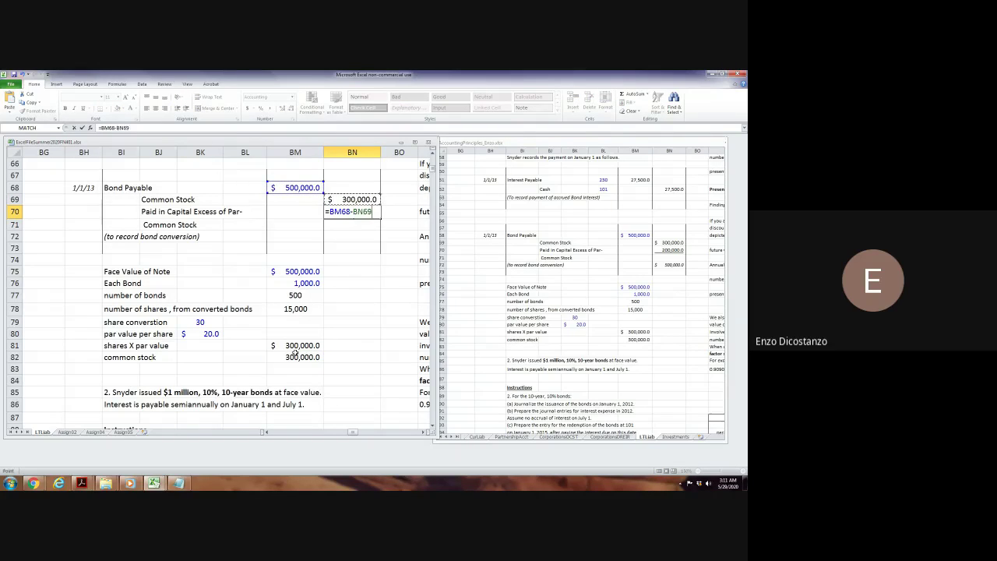
{"action": "key", "text": "Return"}
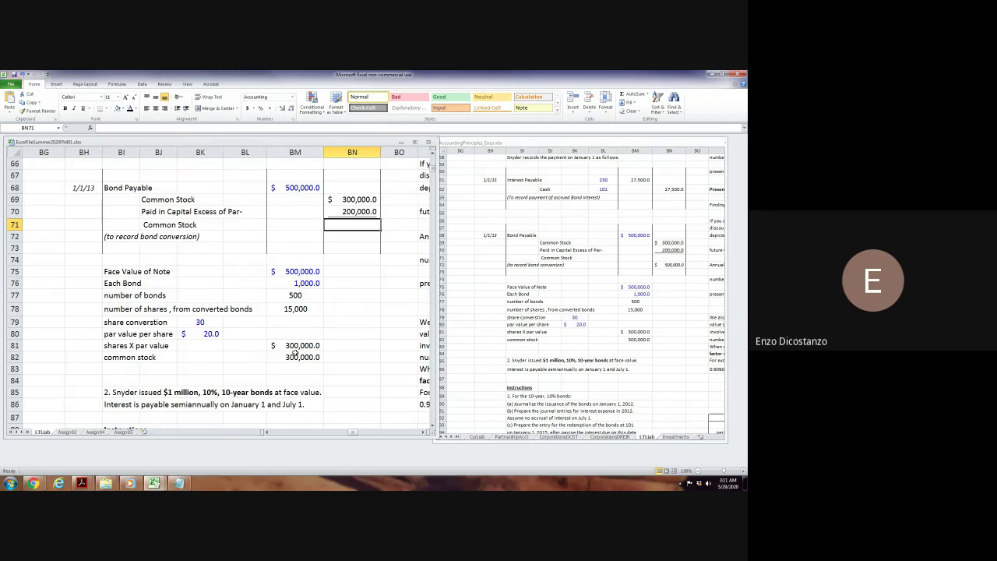
Total the conversion entry's credits in BN72 with =SUM(BN69:BN70) and check the formula.
{"action": "key", "text": "Down"}
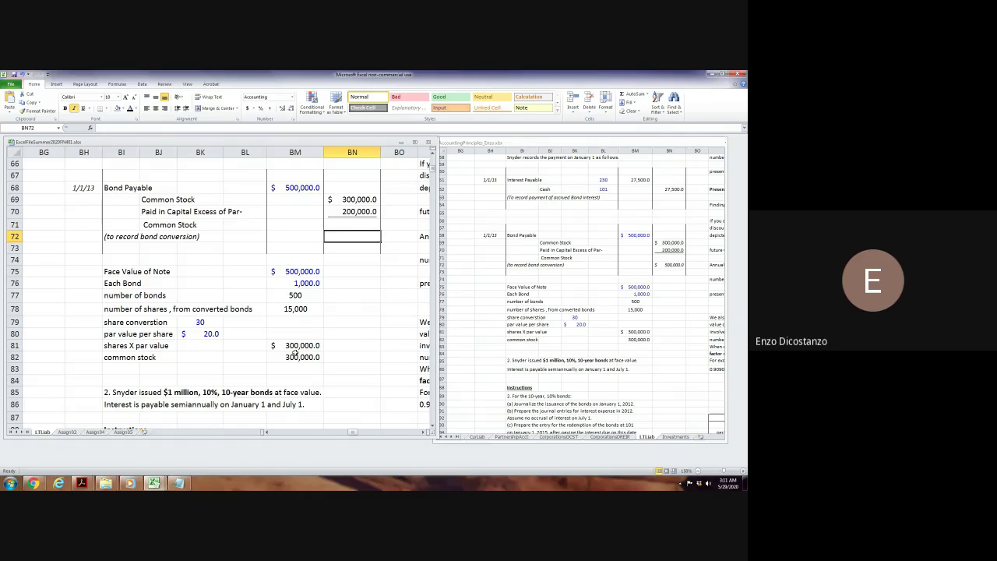
{"action": "type", "text": "=sum("}
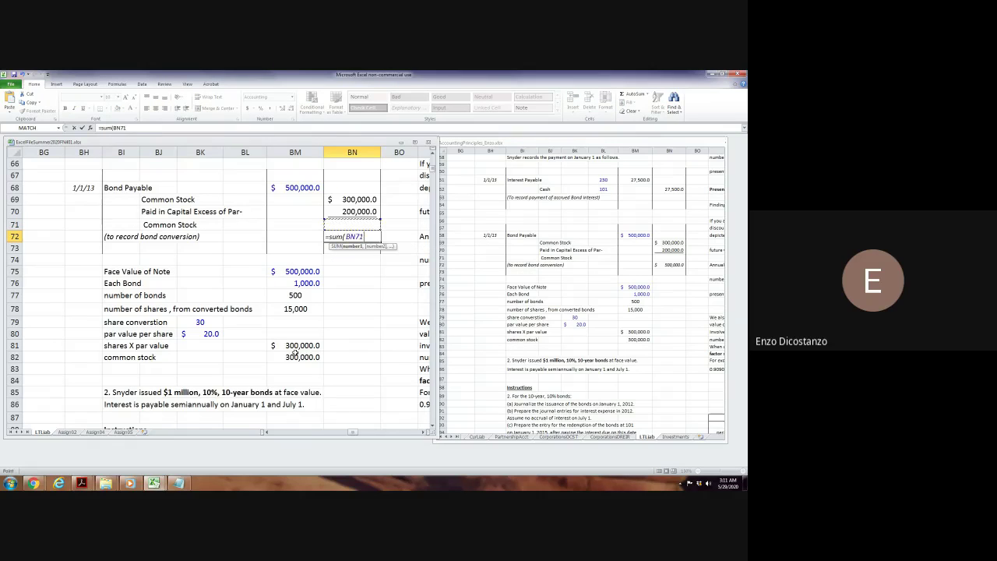
{"action": "key", "text": "Up"}
{"action": "key", "text": "Up"}
{"action": "key", "text": "shift+Up"}
{"action": "key", "text": "Return"}
{"action": "key", "text": "Up"}
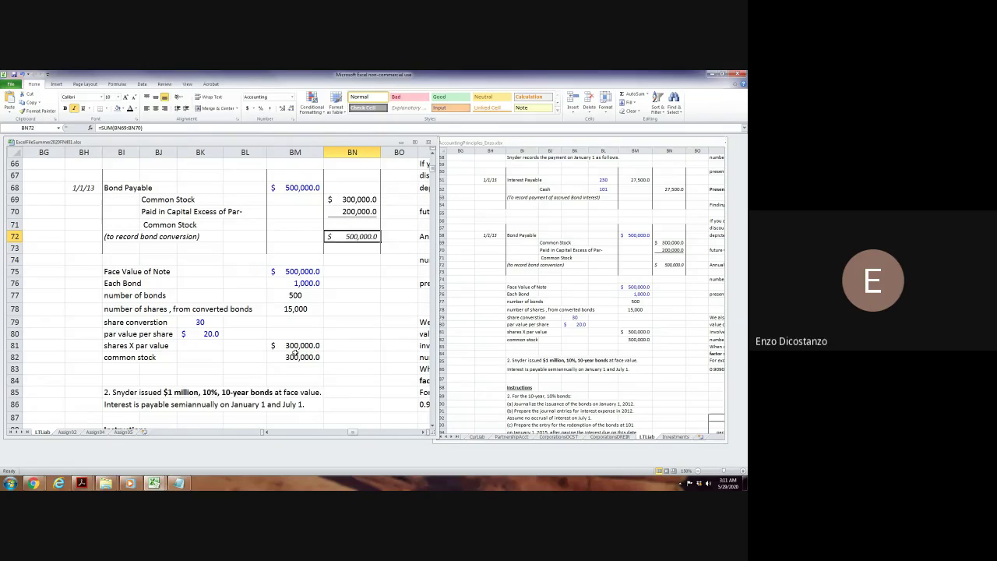
{"action": "key", "text": "F2"}
{"action": "key", "text": "Escape"}
Examine problem 2, the $1 million, 10%, 10-year bonds, in both the reference and lab workbooks.
{"action": "left_click", "coordinate": [368, 347]}
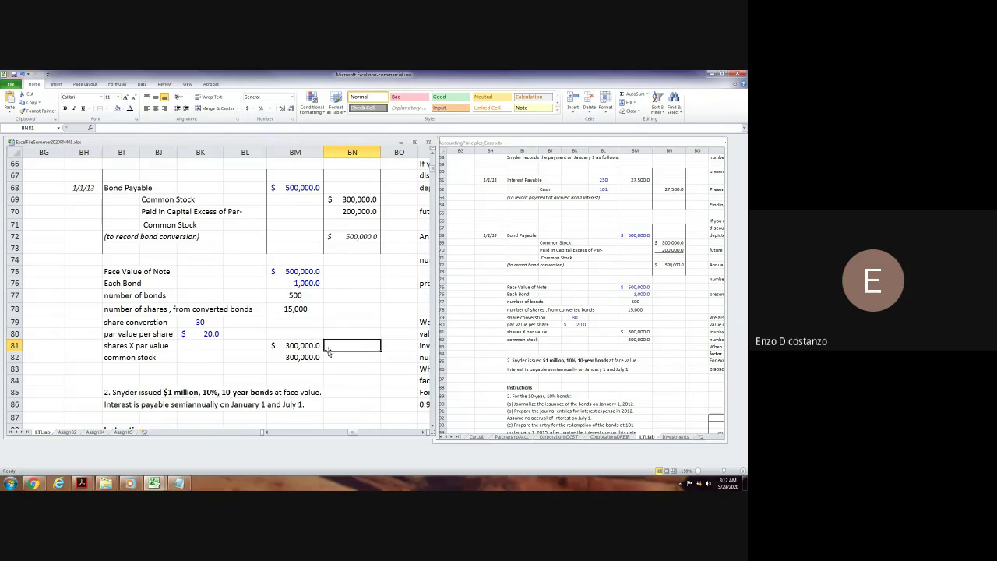
{"action": "left_click", "coordinate": [482, 314]}
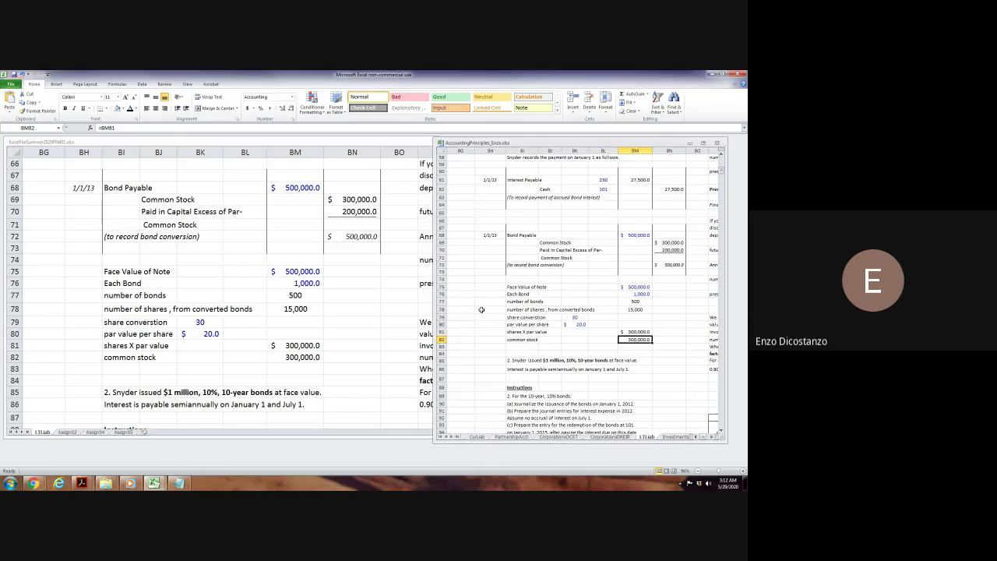
{"action": "scroll", "coordinate": [483, 311], "scroll_direction": "down", "scroll_amount": 4}
{"action": "left_click", "coordinate": [236, 378]}
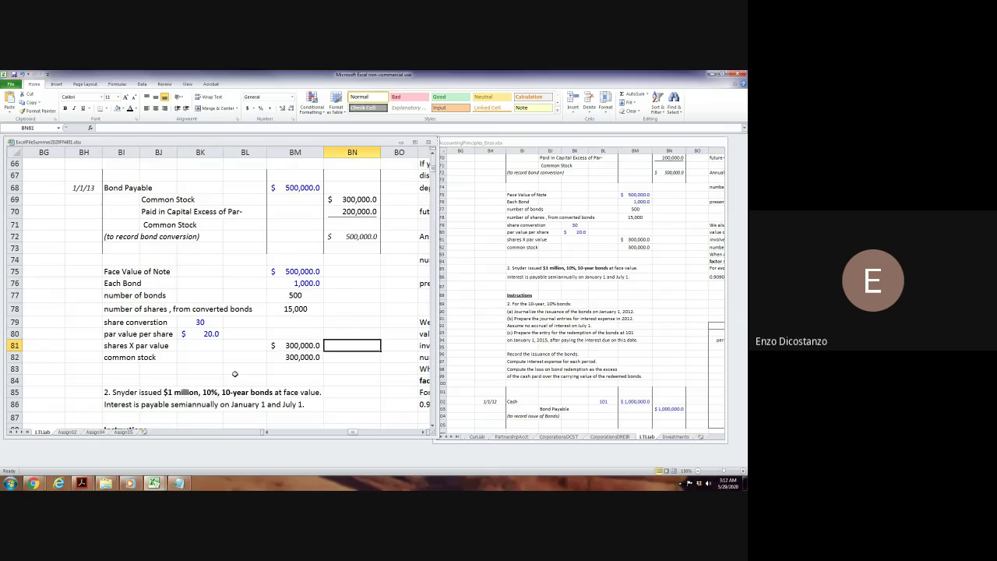
{"action": "scroll", "coordinate": [236, 374], "scroll_direction": "down", "scroll_amount": 4}
{"action": "left_click", "coordinate": [254, 274]}
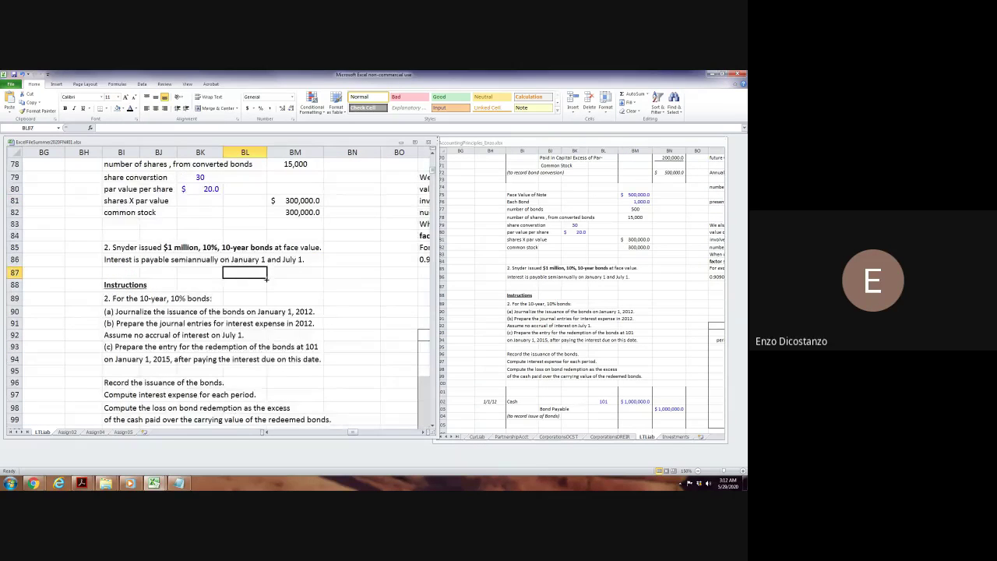
{"action": "scroll", "coordinate": [258, 282], "scroll_direction": "up", "scroll_amount": 2}
{"action": "left_click", "coordinate": [257, 304]}
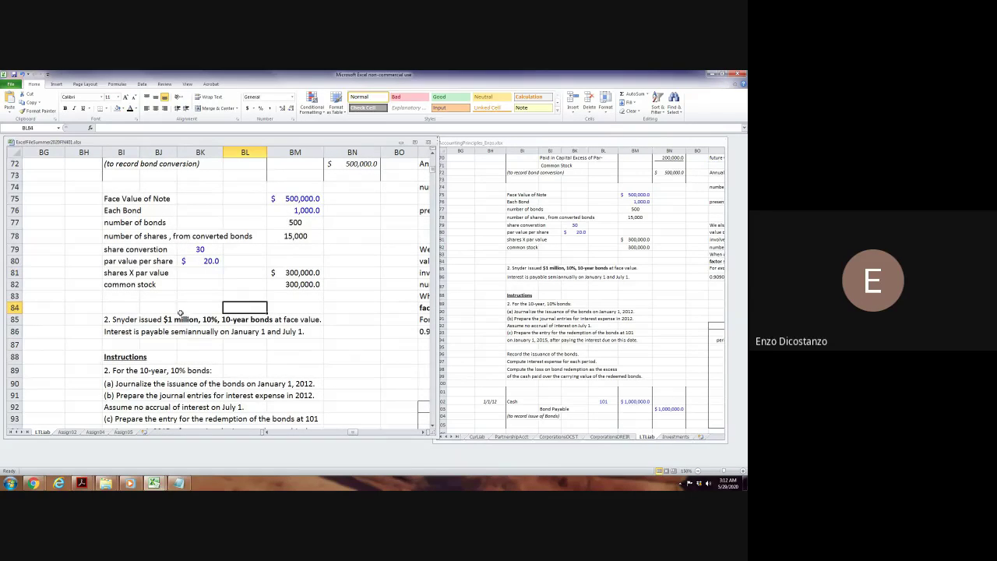
{"action": "left_click", "coordinate": [125, 309]}
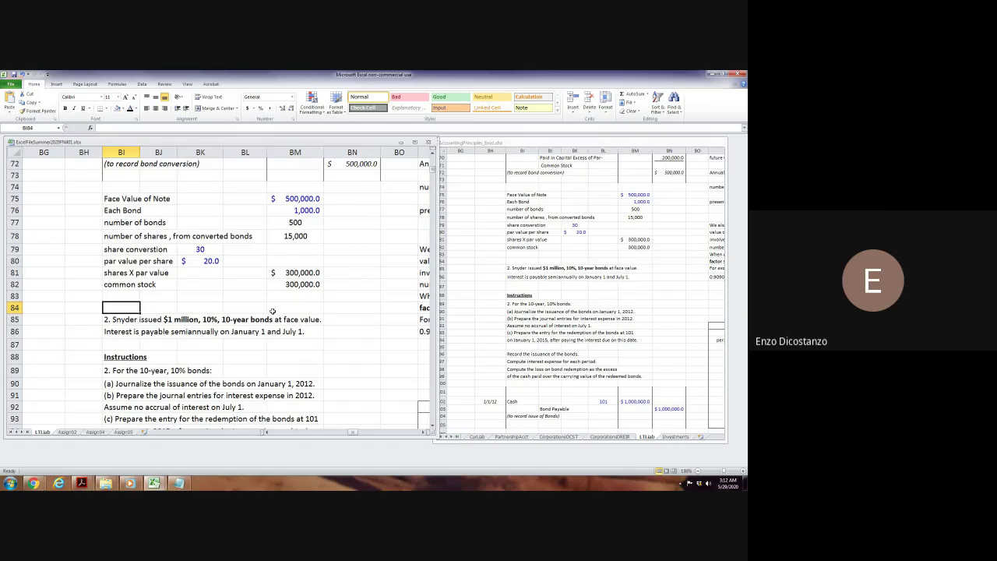
{"action": "left_click", "coordinate": [329, 345]}
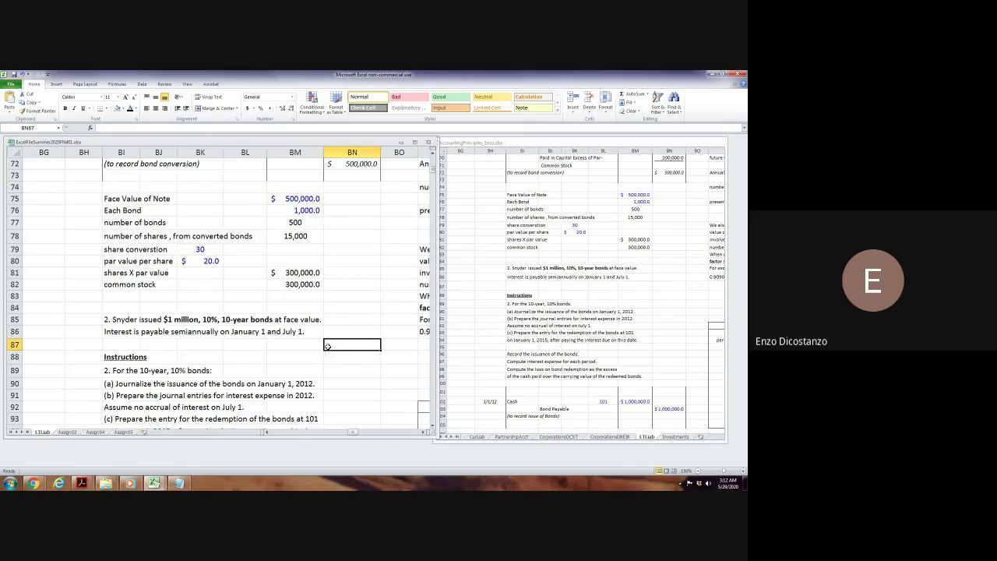
Look ahead to the mortgage payable problem in the lab sheet, then return to problem 2's instructions.
{"action": "key", "text": "Page_Down"}
{"action": "key", "text": "Page_Down"}
{"action": "key", "text": "Page_Down"}
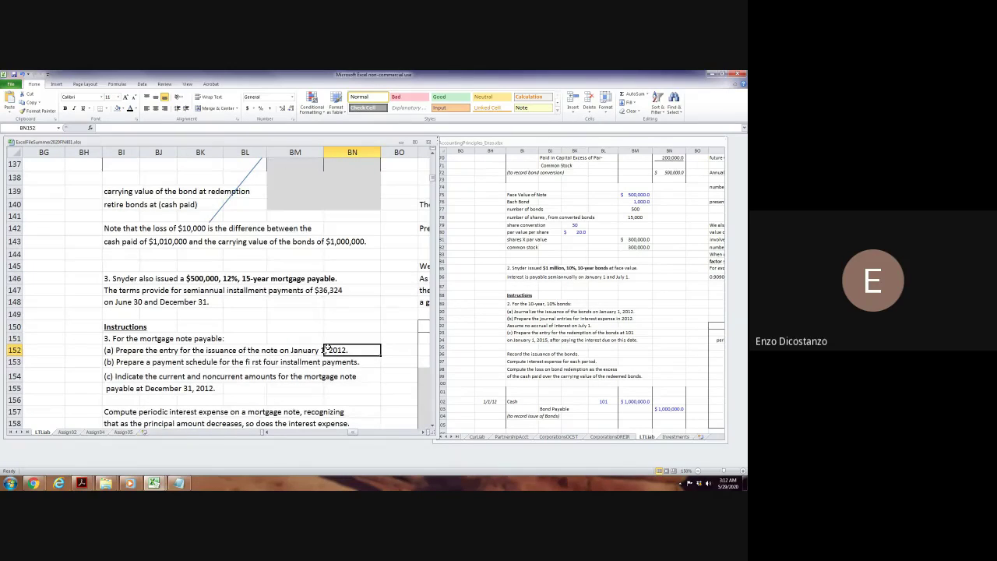
{"action": "key", "text": "Page_Up"}
{"action": "key", "text": "Page_Up"}
{"action": "key", "text": "Page_Up"}
{"action": "key", "text": "Page_Up"}
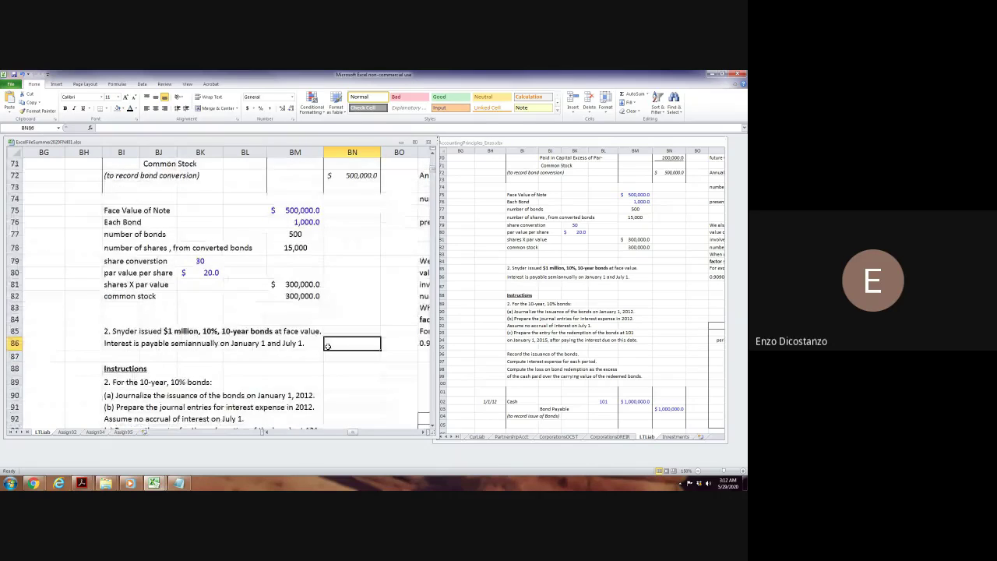
{"action": "key", "text": "Page_Down"}
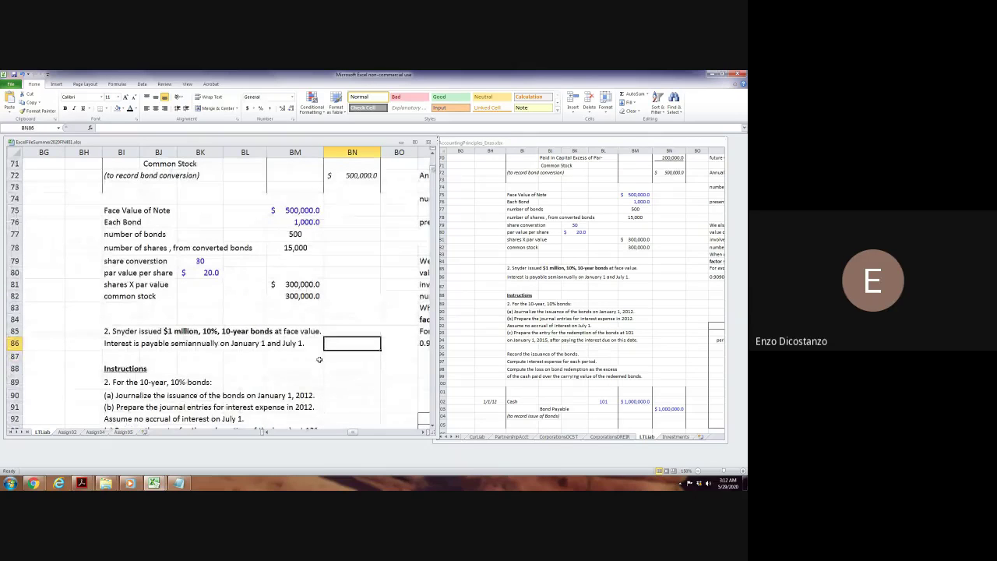
{"action": "left_click", "coordinate": [329, 363]}
{"action": "scroll", "coordinate": [331, 363], "scroll_direction": "down", "scroll_amount": 2}
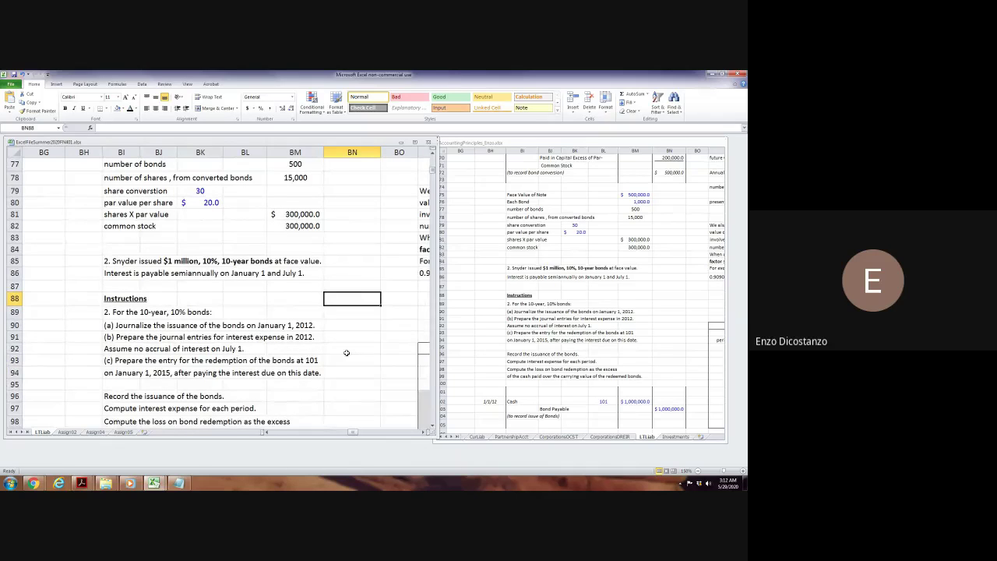
Review the lab sheet from the Comprehensive Problem's opening text through the 1/1/15 bond redemption entry.
{"action": "key", "text": "Page_Up"}
{"action": "key", "text": "Page_Up"}
{"action": "key", "text": "Page_Up"}
{"action": "key", "text": "Page_Up"}
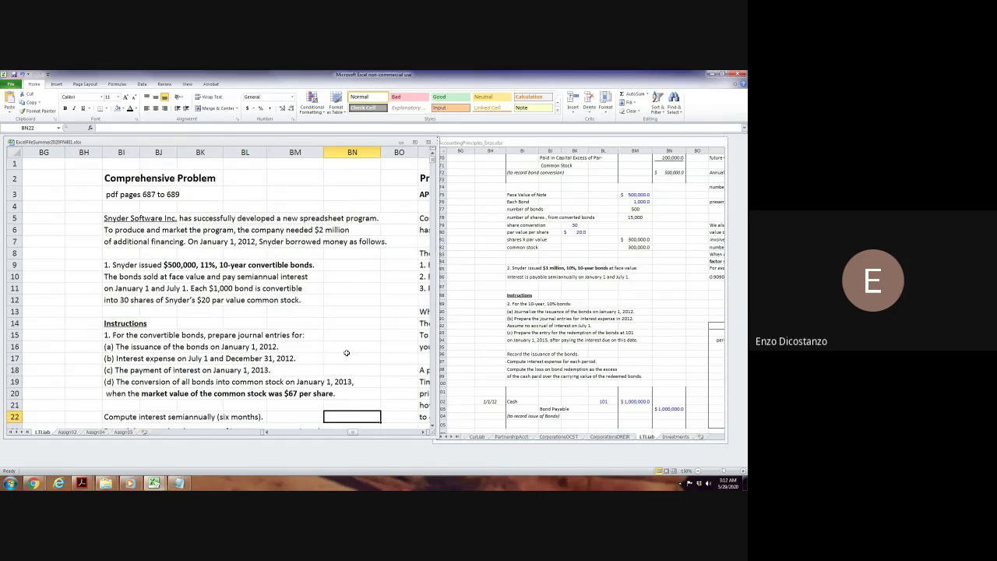
{"action": "key", "text": "Page_Down"}
{"action": "key", "text": "Page_Down"}
{"action": "key", "text": "Page_Down"}
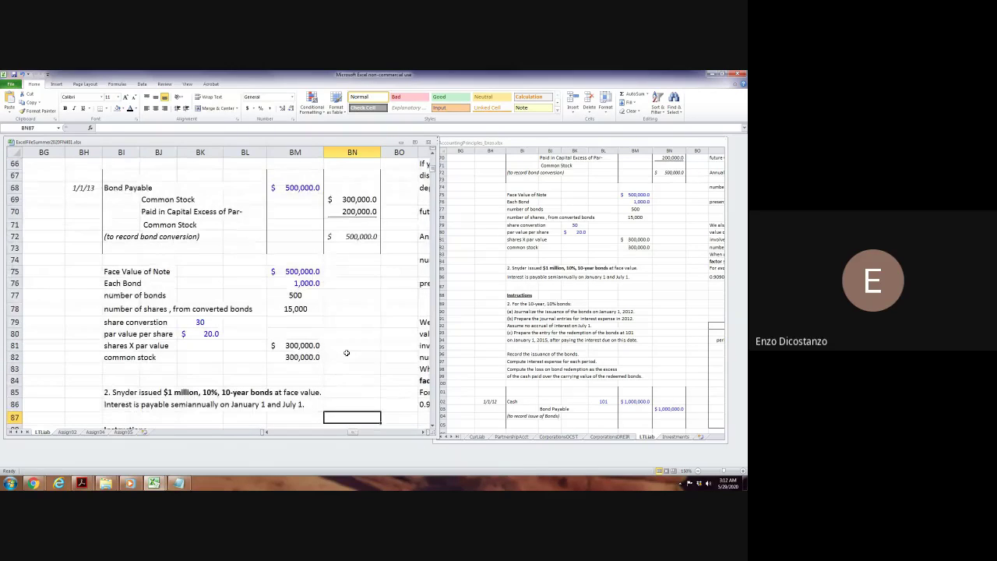
{"action": "key", "text": "Page_Down"}
{"action": "key", "text": "Page_Down"}
{"action": "key", "text": "Page_Down"}
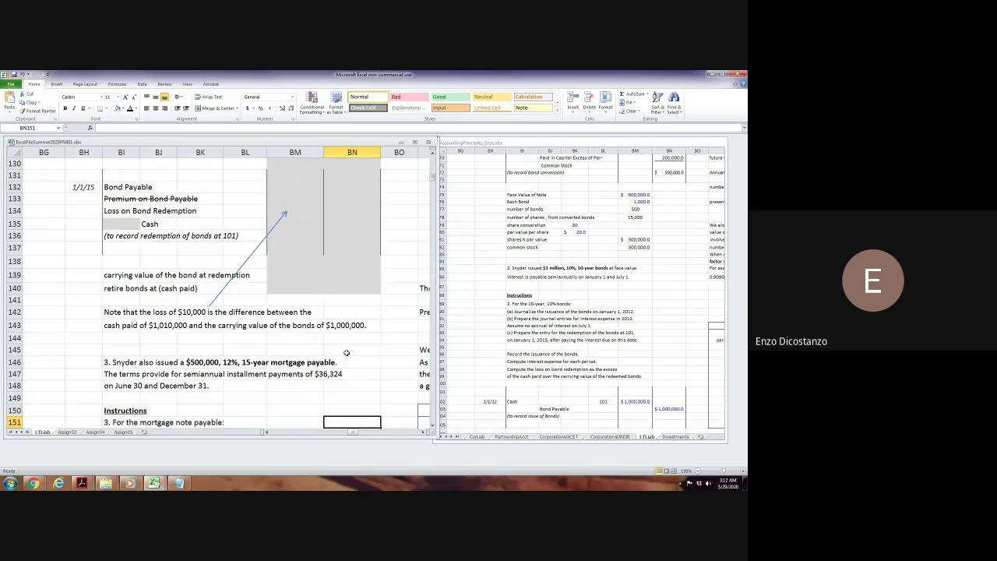
{"action": "key", "text": "Page_Up"}
{"action": "key", "text": "Page_Up"}
{"action": "key", "text": "Page_Up"}
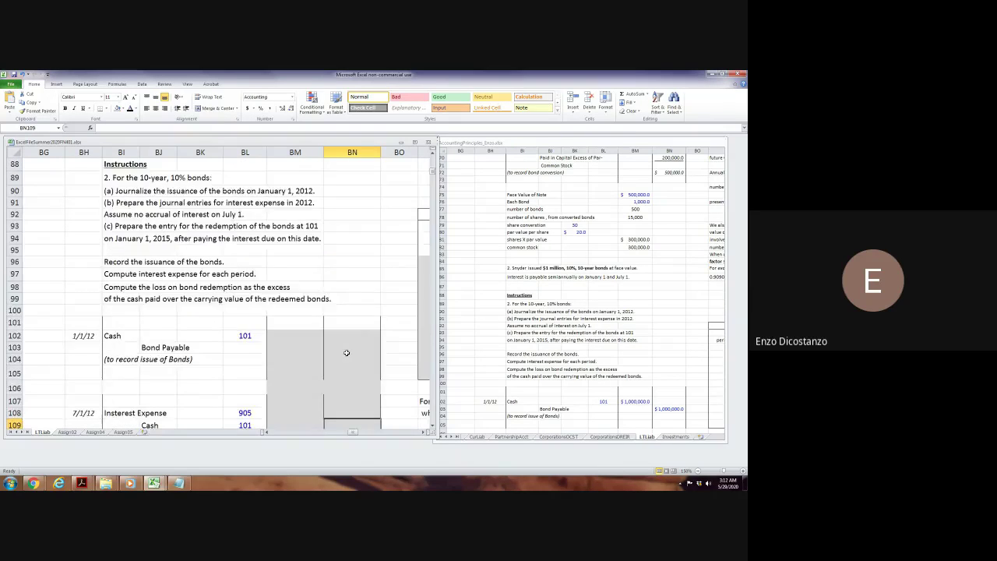
Compare problem 2's instructions and the 1/1/12 bond issuance entry in the lab sheet with the reference workbook.
{"action": "key", "text": "Down"}
{"action": "key", "text": "Down"}
{"action": "key", "text": "Down"}
{"action": "key", "text": "Down"}
{"action": "key", "text": "Down"}
{"action": "key", "text": "Down"}
{"action": "key", "text": "Down"}
{"action": "key", "text": "Down"}
{"action": "key", "text": "Down"}
{"action": "key", "text": "Down"}
{"action": "key", "text": "Down"}
{"action": "key", "text": "Down"}
{"action": "key", "text": "Down"}
{"action": "key", "text": "Down"}
{"action": "key", "text": "Down"}
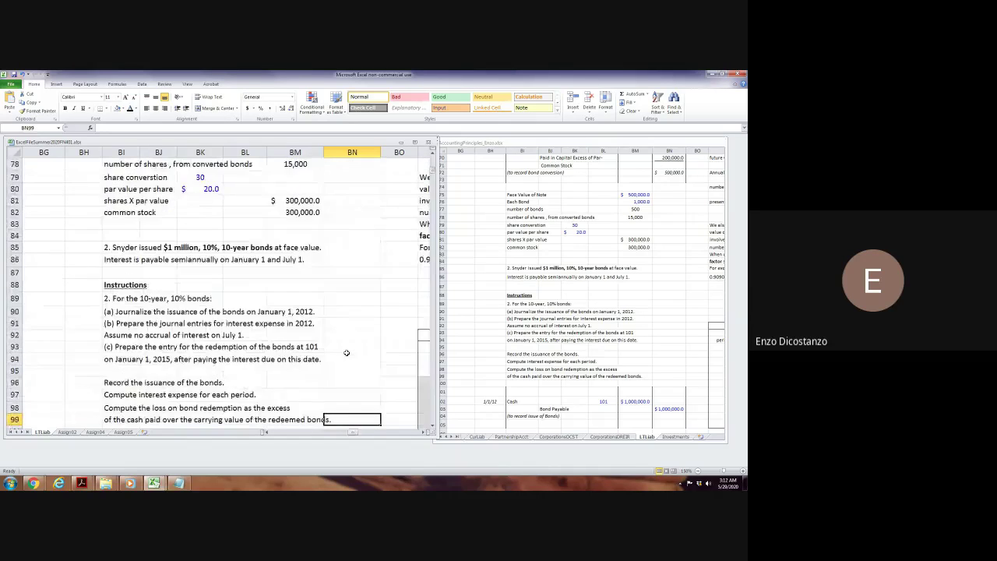
{"action": "scroll", "coordinate": [346, 353], "scroll_direction": "down", "scroll_amount": 2}
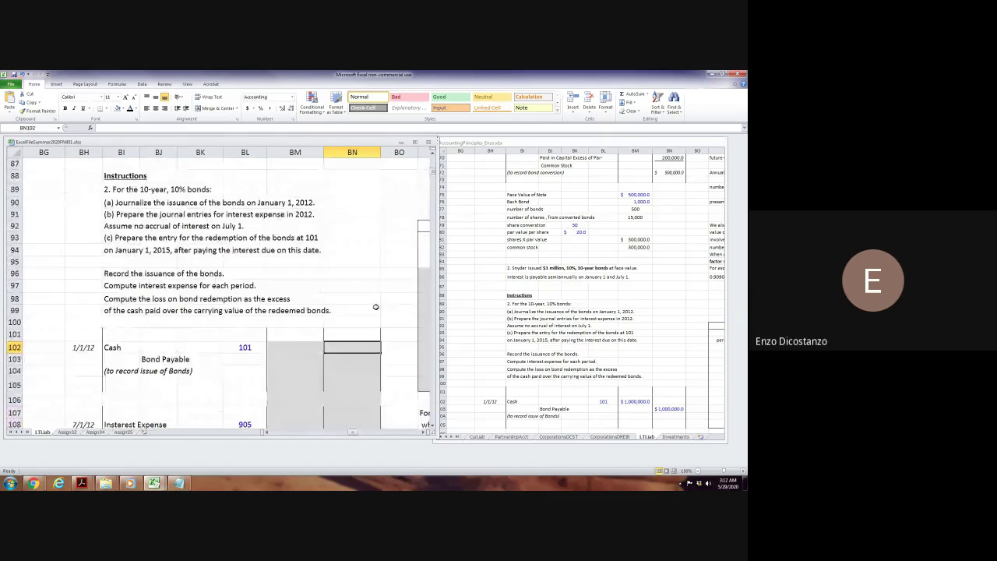
{"action": "left_click", "coordinate": [358, 271]}
{"action": "left_click", "coordinate": [460, 261]}
{"action": "scroll", "coordinate": [477, 246], "scroll_direction": "down", "scroll_amount": 3}
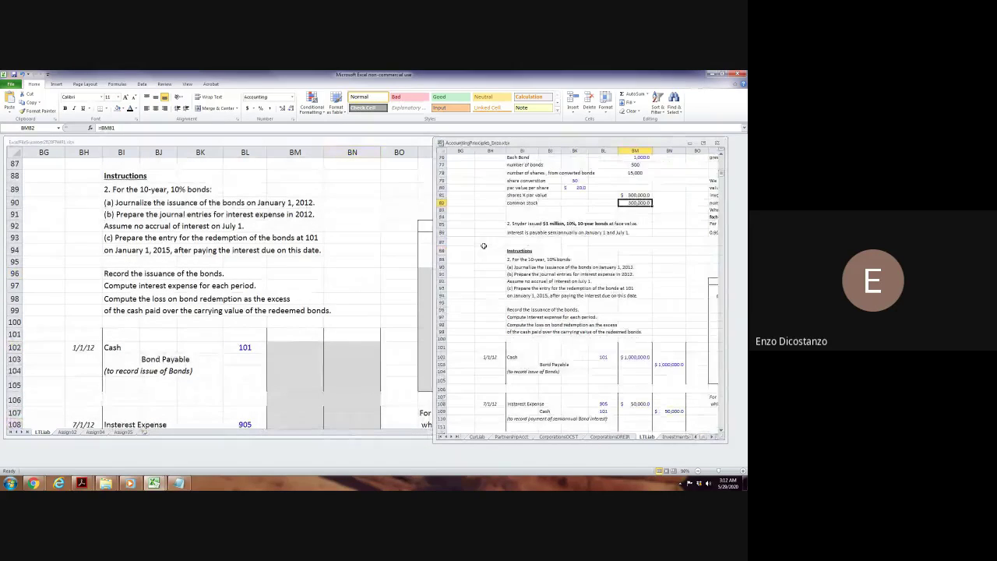
{"action": "left_click", "coordinate": [334, 252]}
{"action": "scroll", "coordinate": [334, 254], "scroll_direction": "up", "scroll_amount": 3}
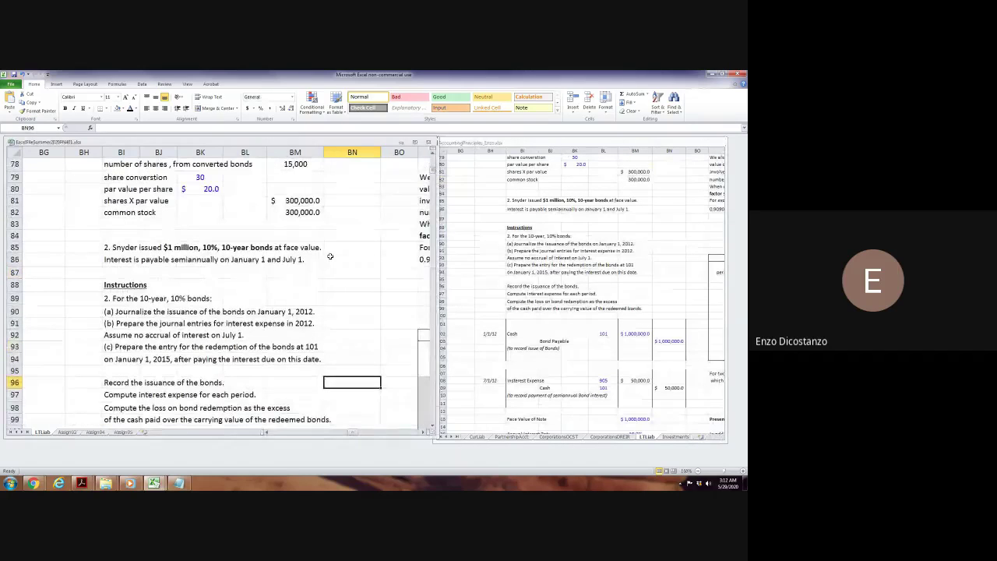
{"action": "scroll", "coordinate": [330, 256], "scroll_direction": "down", "scroll_amount": 4}
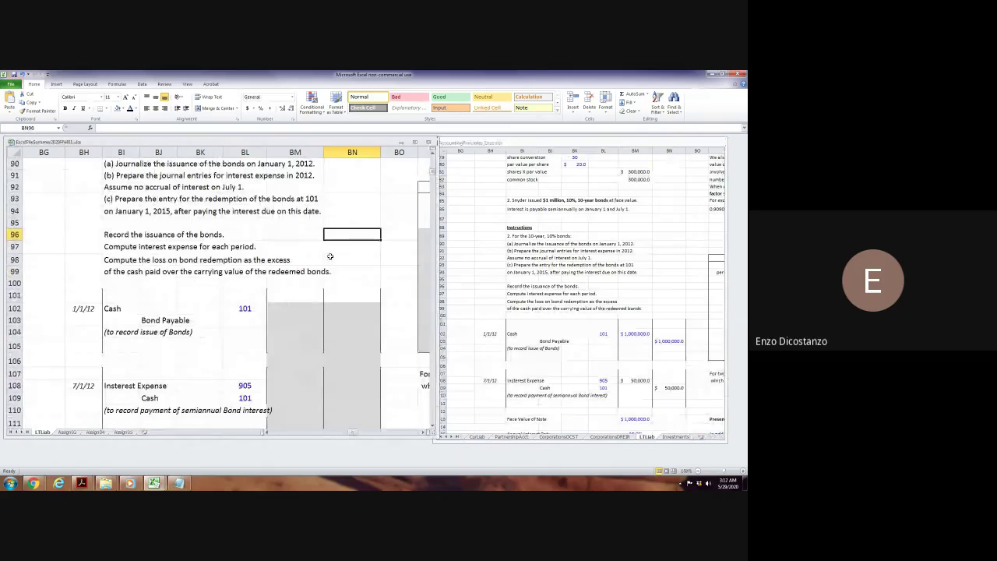
Remove the gray fill from the 1/1/12 issuance entry's amount cells and debit Cash 1000000 in BM102.
{"action": "left_click_drag", "start_coordinate": [289, 309], "coordinate": [335, 346]}
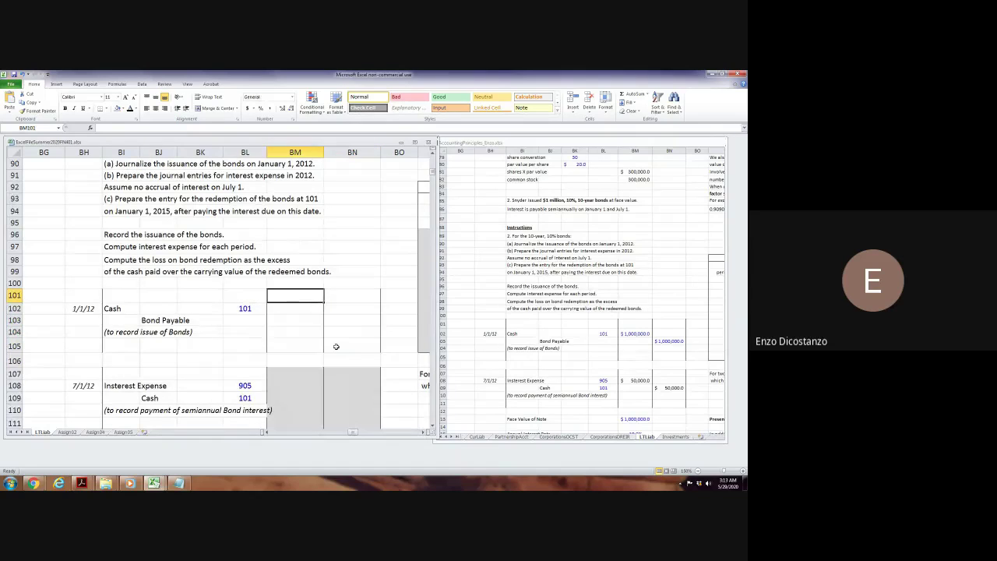
{"action": "type", "text": "1000"}
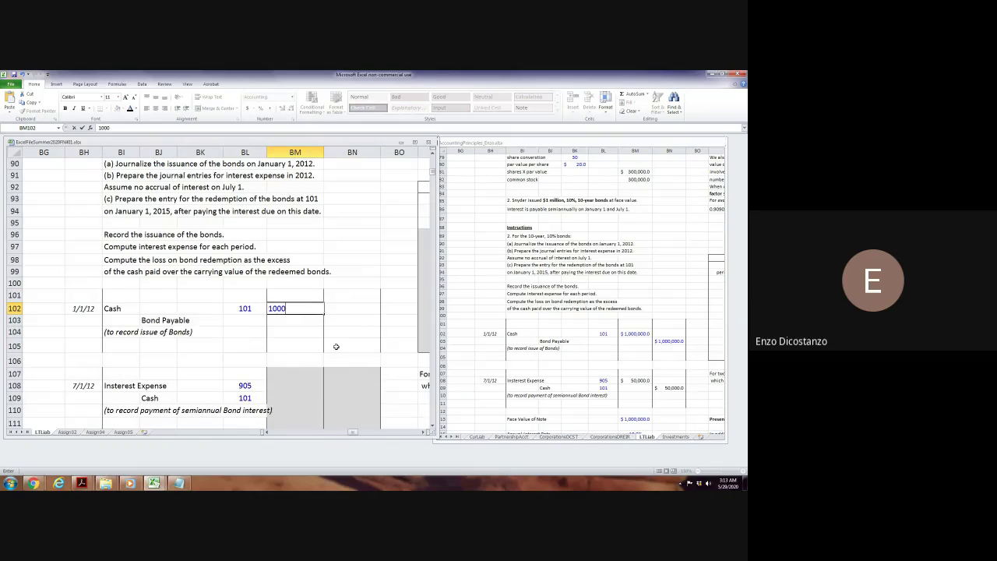
{"action": "type", "text": "0000"}
{"action": "key", "text": "ctrl+Return"}
{"action": "key", "text": "F2"}
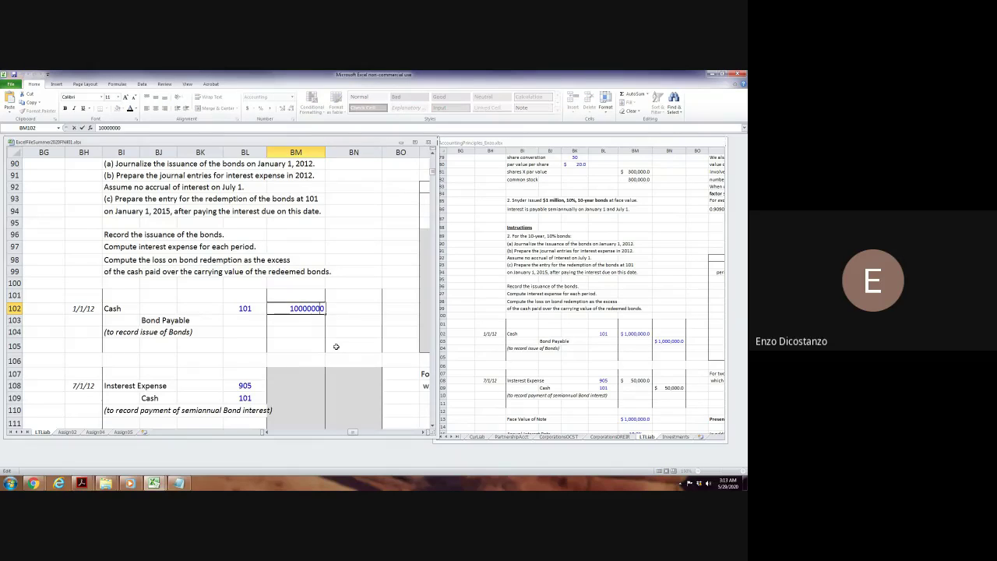
{"action": "key", "text": "BackSpace"}
{"action": "key", "text": "Return"}
Credit Bond Payable 1000000 in BN103 of the 1/1/12 issuance entry.
{"action": "key", "text": "Right"}
{"action": "type", "text": "1"}
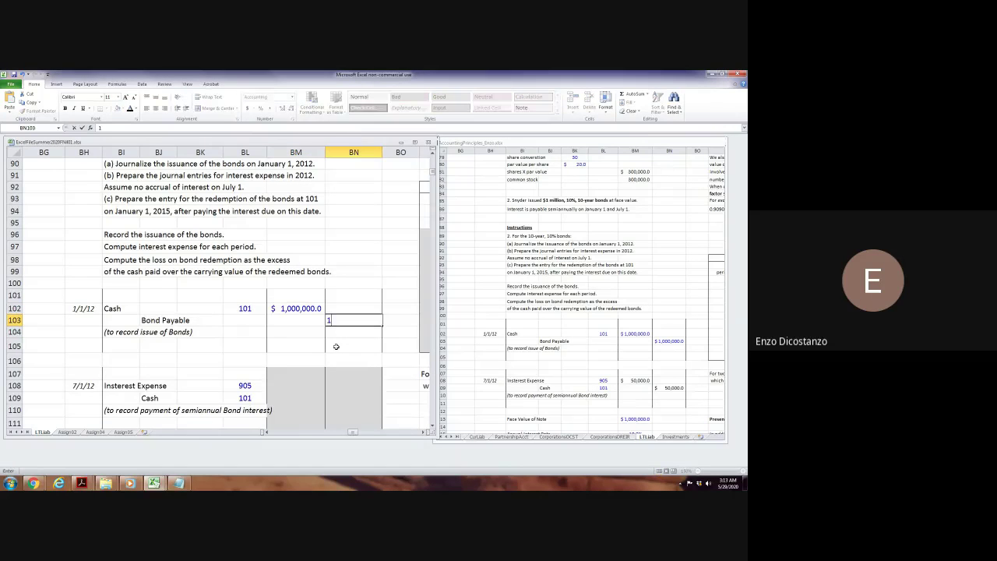
{"action": "type", "text": "000000"}
{"action": "key", "text": "Return"}
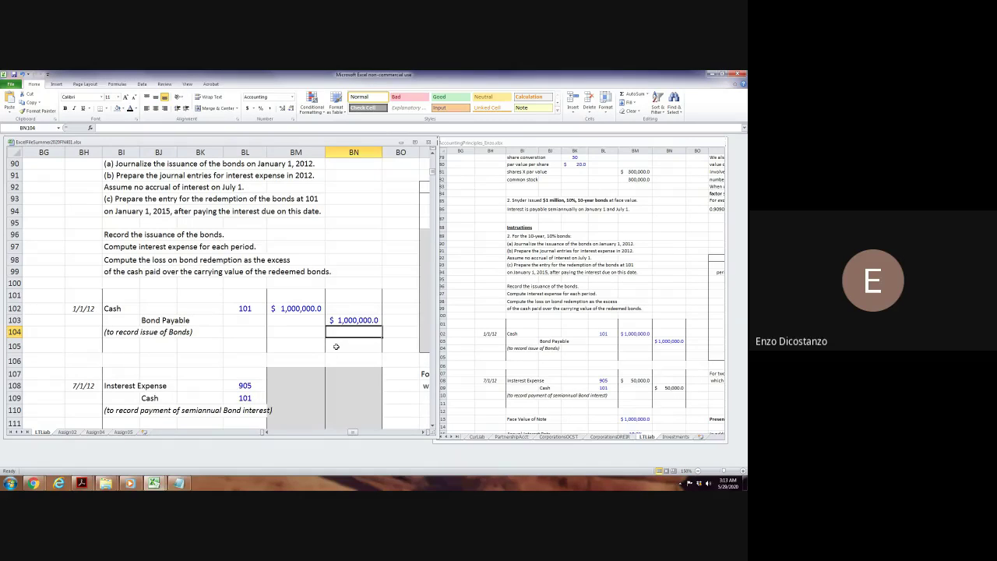
Check the completed 1/1/12 issuance entry against instruction (a) for the 10-year, 10% bonds in BI90.
{"action": "key", "text": "Left"}
{"action": "key", "text": "Left"}
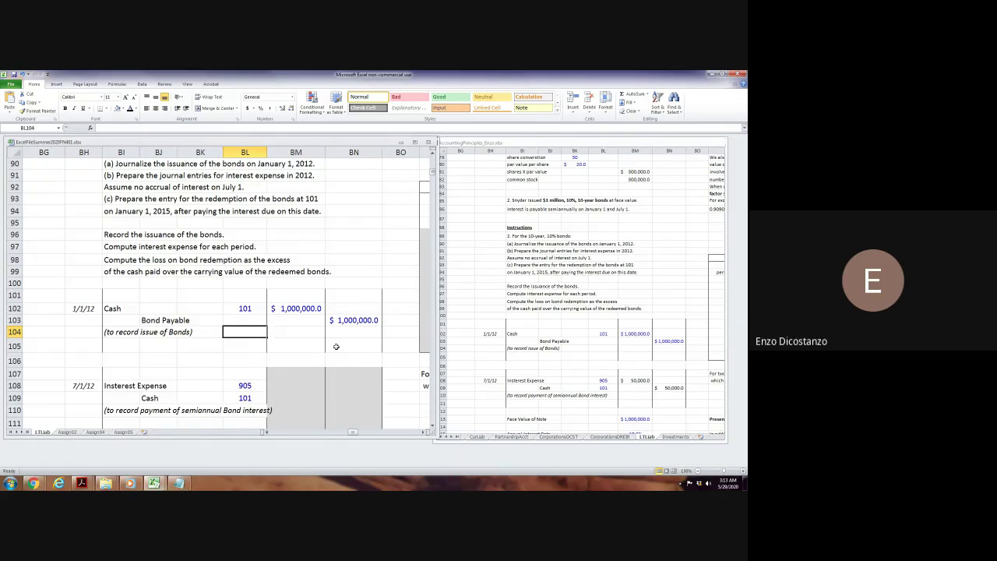
{"action": "key", "text": "Right"}
{"action": "key", "text": "Down"}
{"action": "key", "text": "Down"}
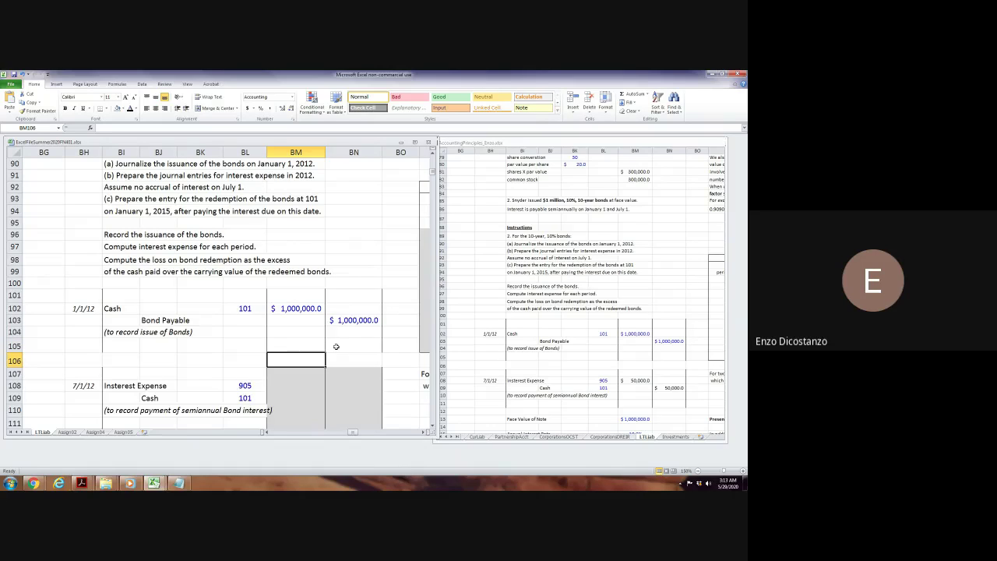
{"action": "left_click", "coordinate": [212, 359]}
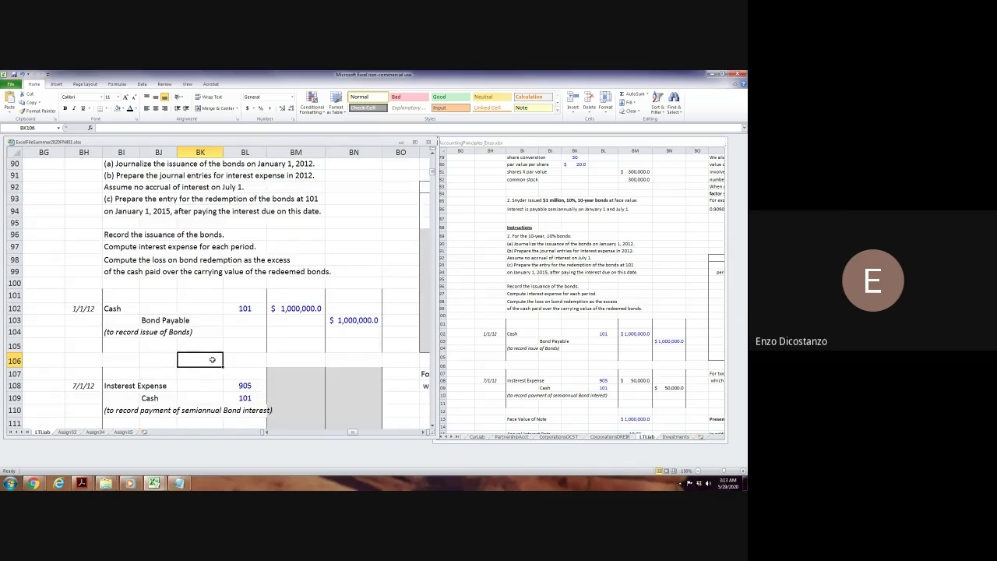
{"action": "scroll", "coordinate": [212, 359], "scroll_direction": "up", "scroll_amount": 1}
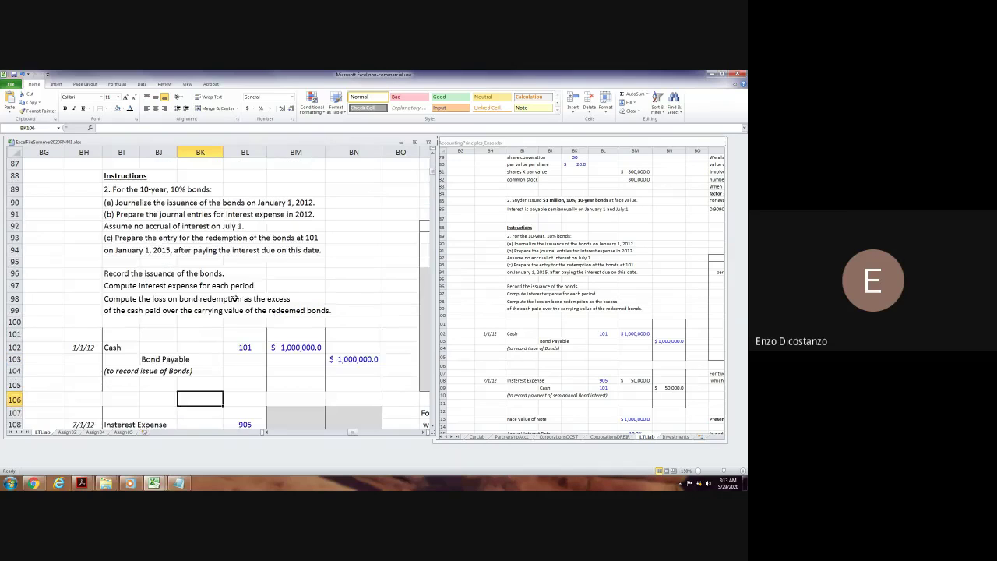
{"action": "left_click", "coordinate": [138, 203]}
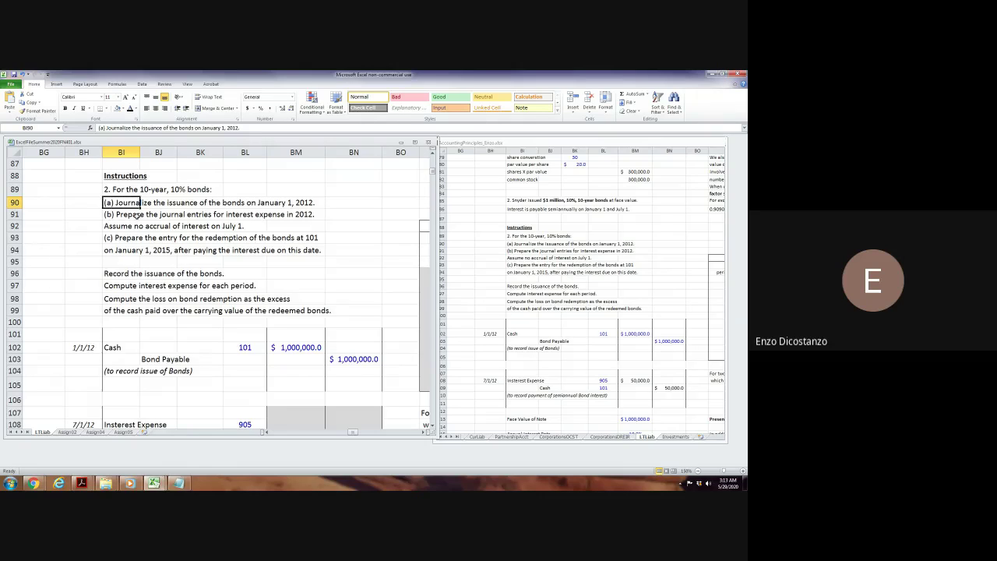
Read instructions (b) and (c) on 2012 interest expense and the bond redemption in BI91:BI93, and dismiss the performance notification.
{"action": "left_click", "coordinate": [138, 215]}
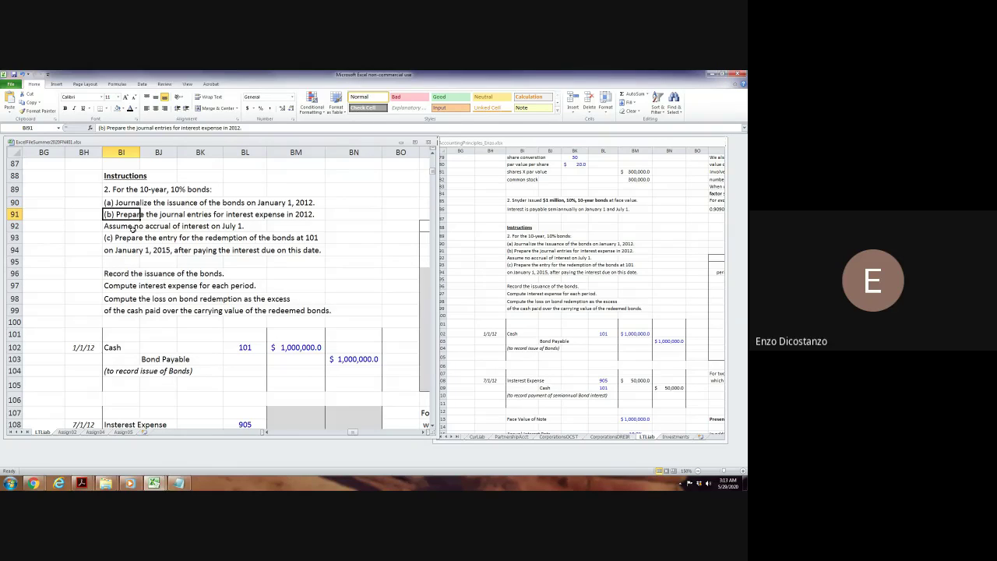
{"action": "left_click", "coordinate": [138, 226]}
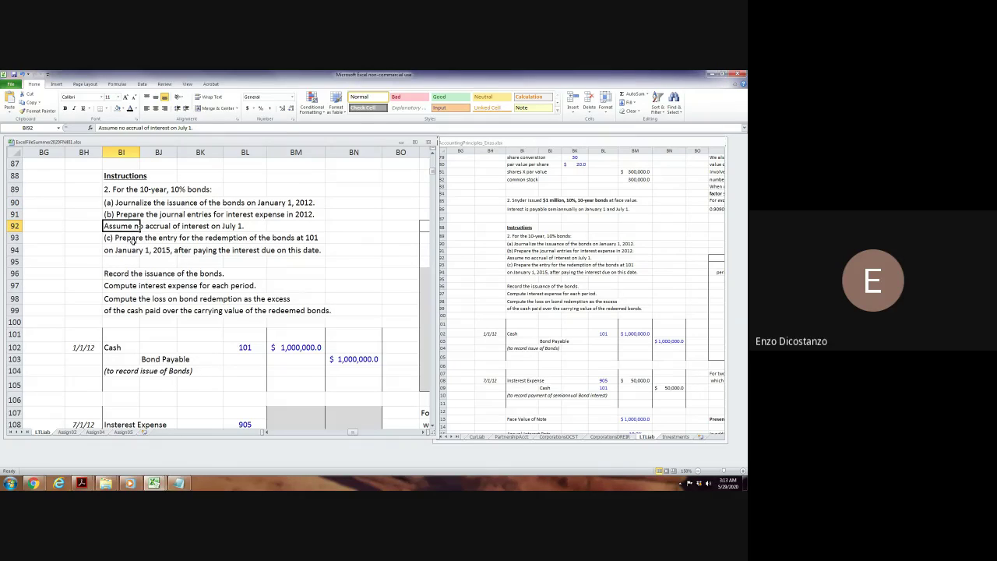
{"action": "left_click", "coordinate": [136, 239]}
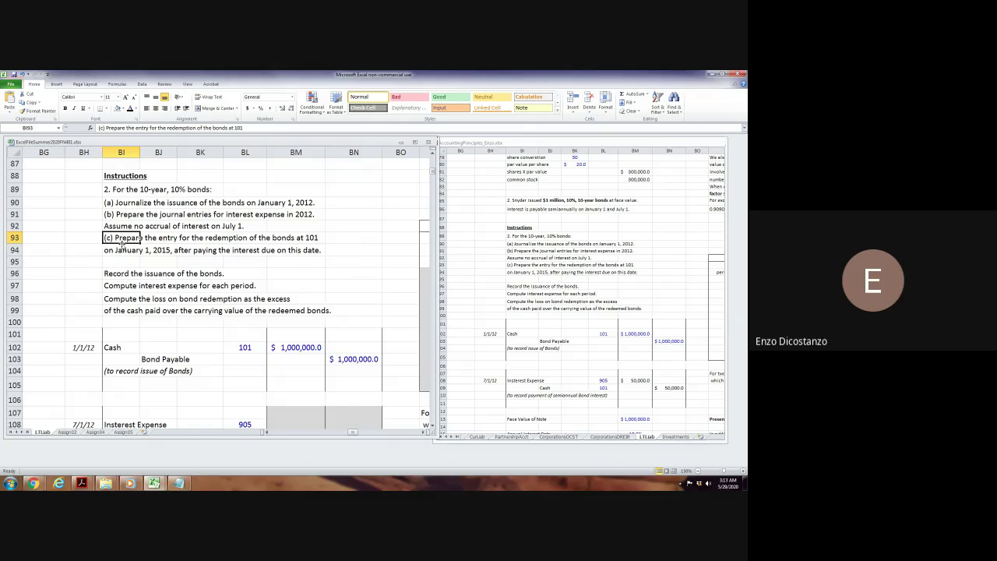
{"action": "left_click", "coordinate": [82, 259]}
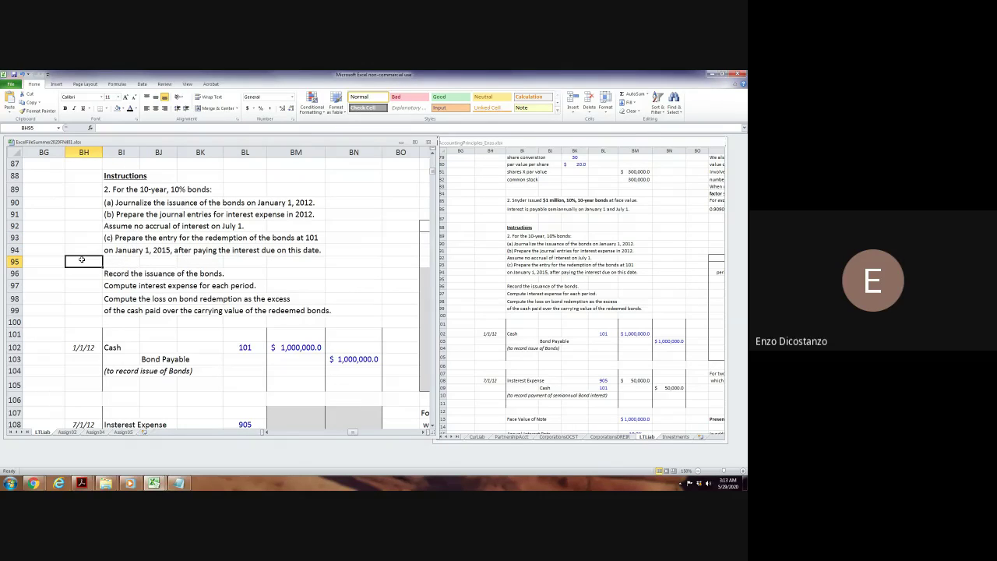
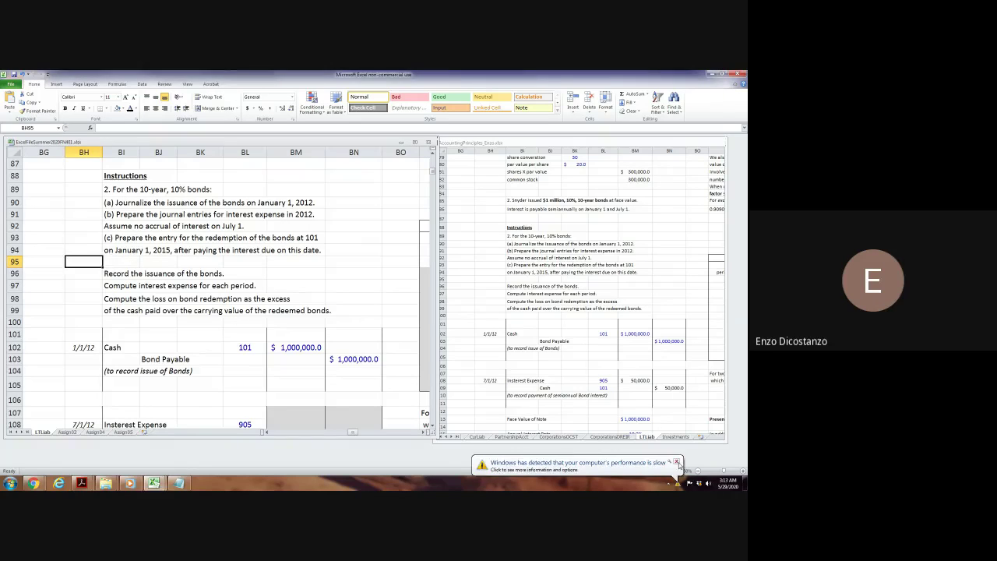
{"action": "left_click", "coordinate": [676, 463]}
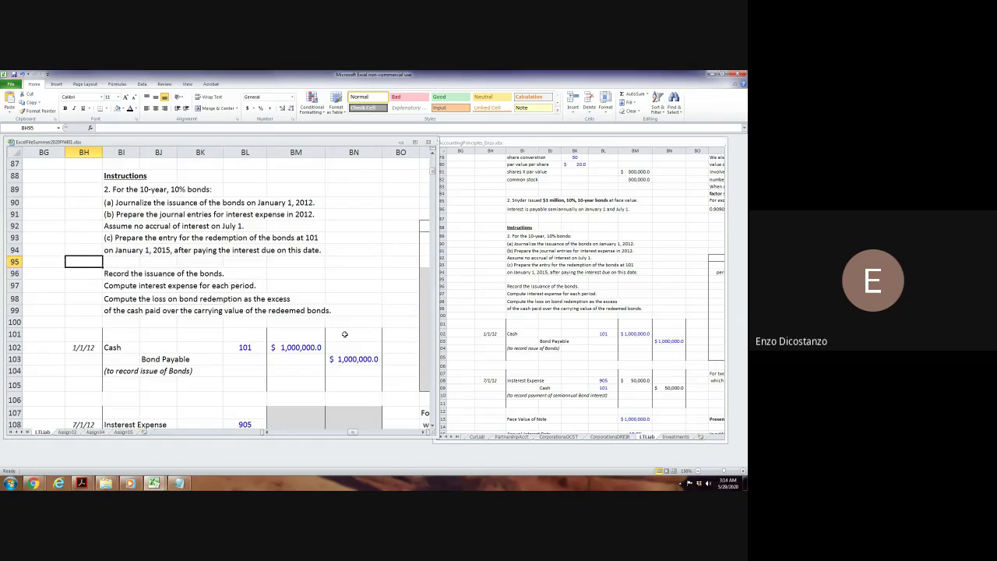
Remove the gray fill from the interest calculation cells BM112:BN119.
{"action": "scroll", "coordinate": [327, 334], "scroll_direction": "down", "scroll_amount": 4}
{"action": "left_click", "coordinate": [287, 323]}
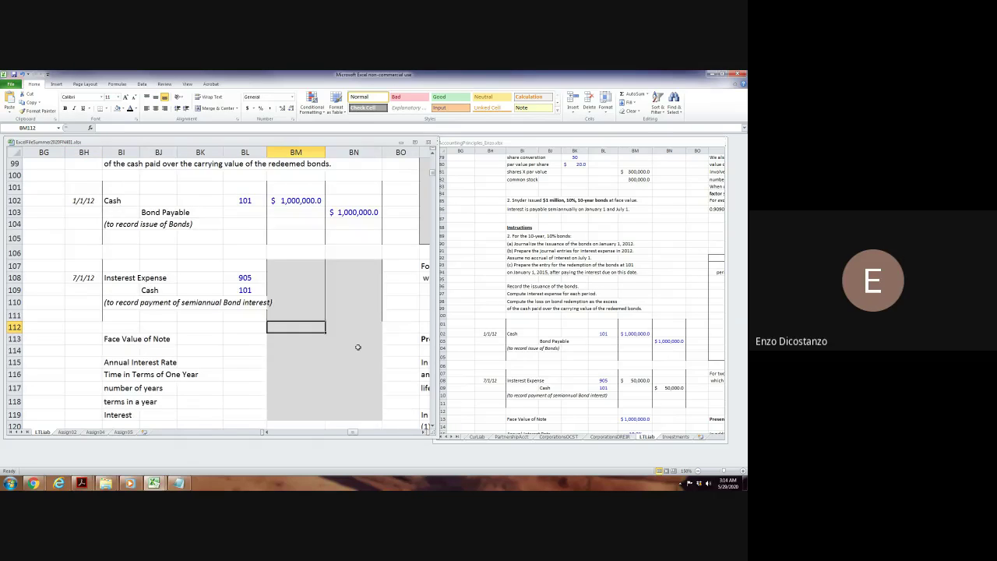
{"action": "scroll", "coordinate": [358, 347], "scroll_direction": "down", "scroll_amount": 3}
{"action": "left_click", "coordinate": [364, 294], "text": "shift"}
{"action": "key", "text": "alt+h"}
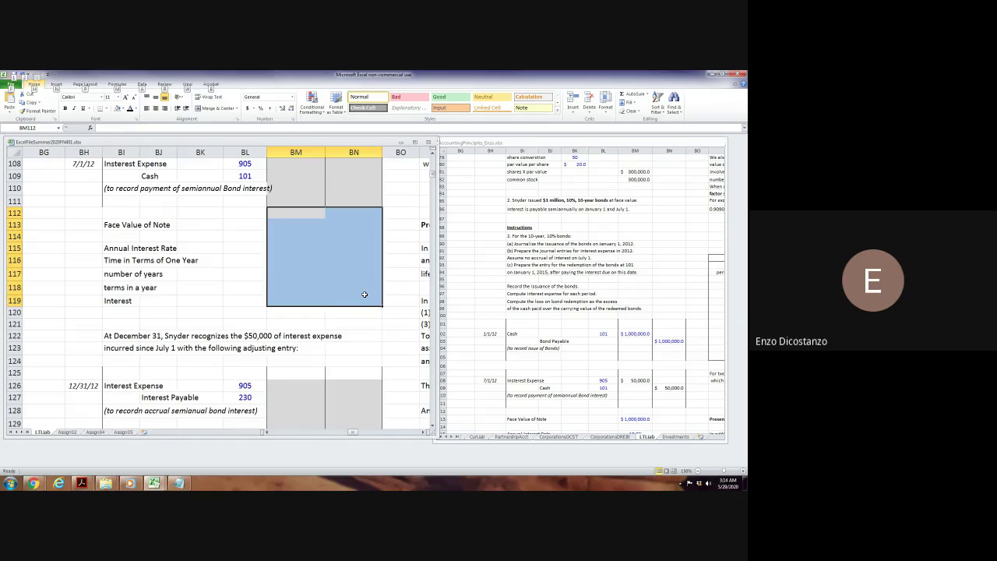
{"action": "key", "text": "h"}
{"action": "key", "text": "n"}
{"action": "key", "text": "Down"}
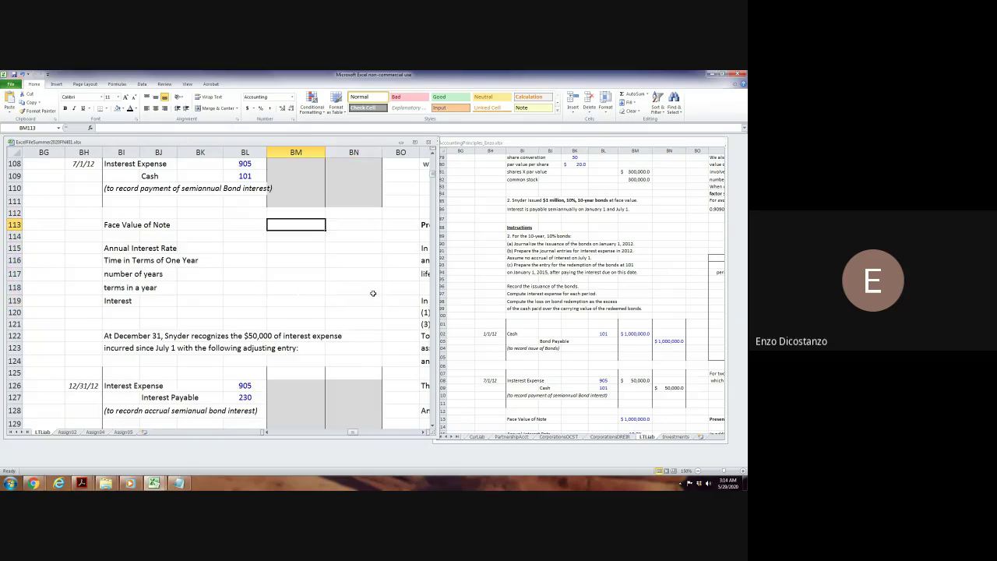
Bring the reference workbook's interest calculation into view and enter 1000000 as the Face Value of Note in BM113.
{"action": "left_click", "coordinate": [574, 271]}
{"action": "scroll", "coordinate": [460, 299], "scroll_direction": "down", "scroll_amount": 4, "text": "ctrl"}
{"action": "left_click", "coordinate": [290, 224]}
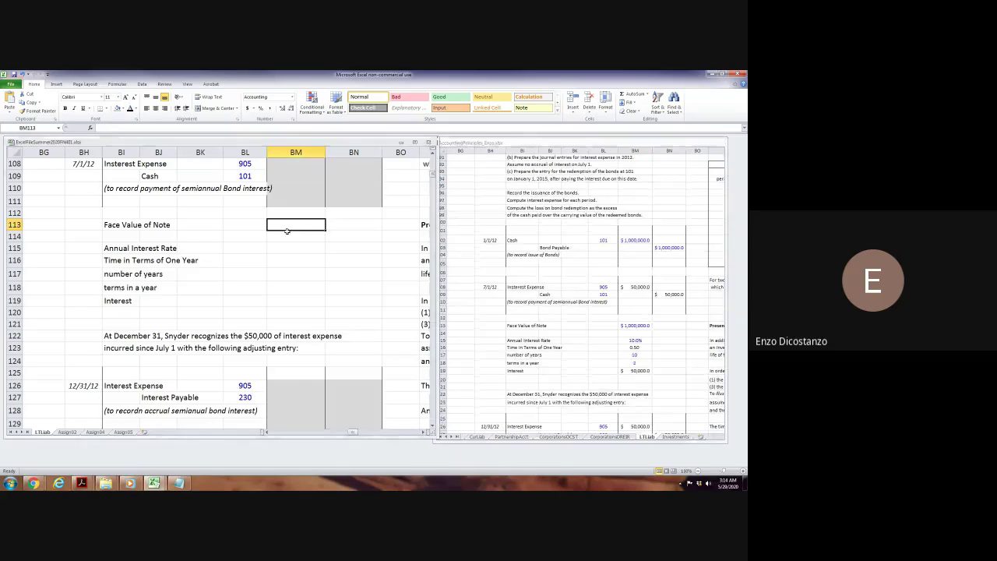
{"action": "type", "text": "1000000"}
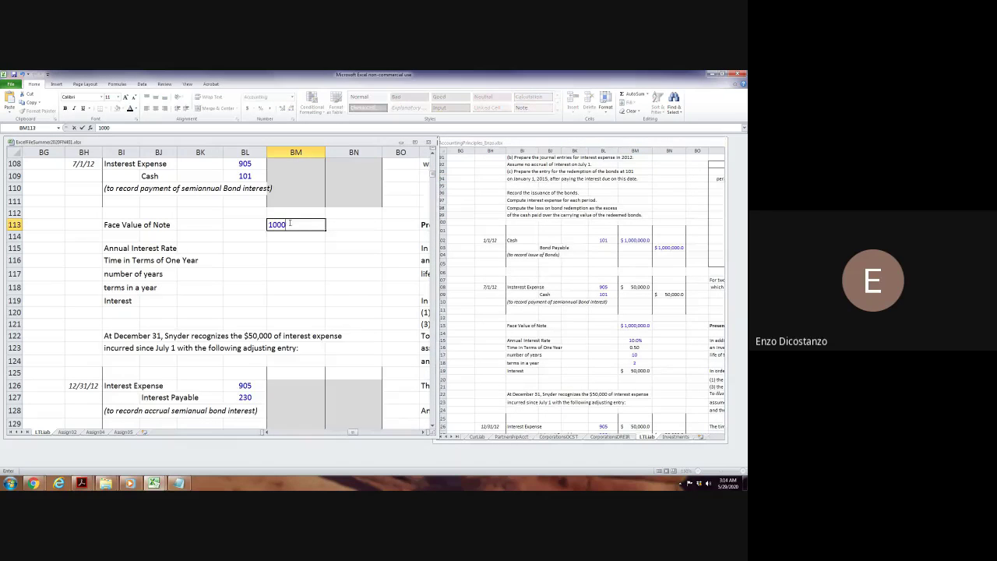
{"action": "key", "text": "Return"}
{"action": "key", "text": "Return"}
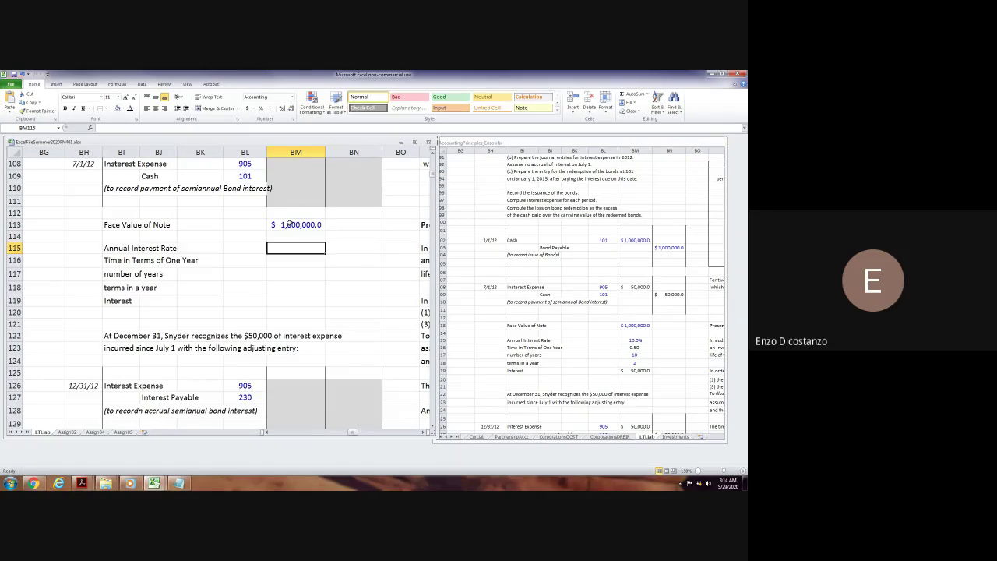
Enter an annual interest rate of 10% in BM115, 10 years in BM117 and 2 terms in a year in BM118.
{"action": "type", "text": "10%"}
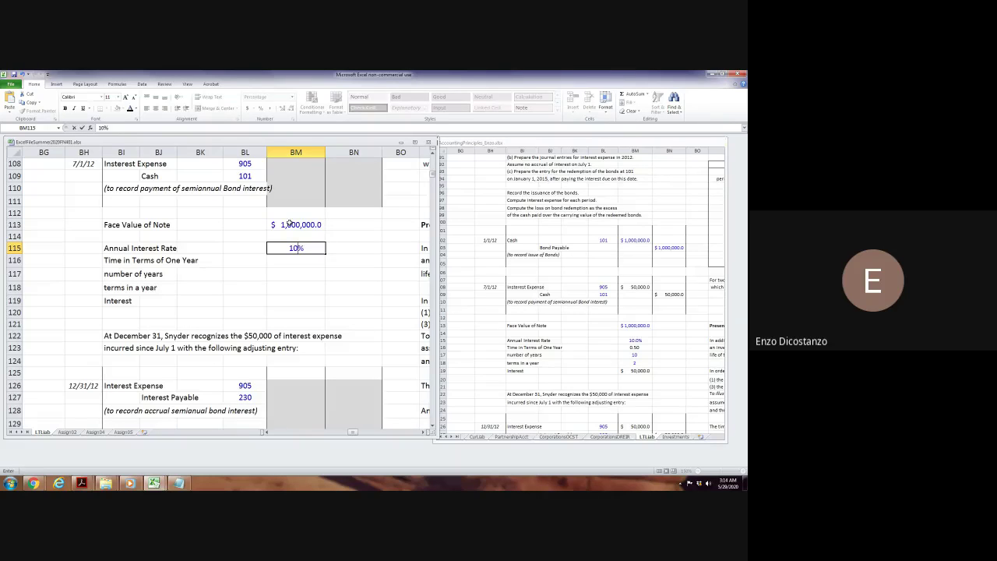
{"action": "key", "text": "Return"}
{"action": "key", "text": "Return"}
{"action": "type", "text": "10"}
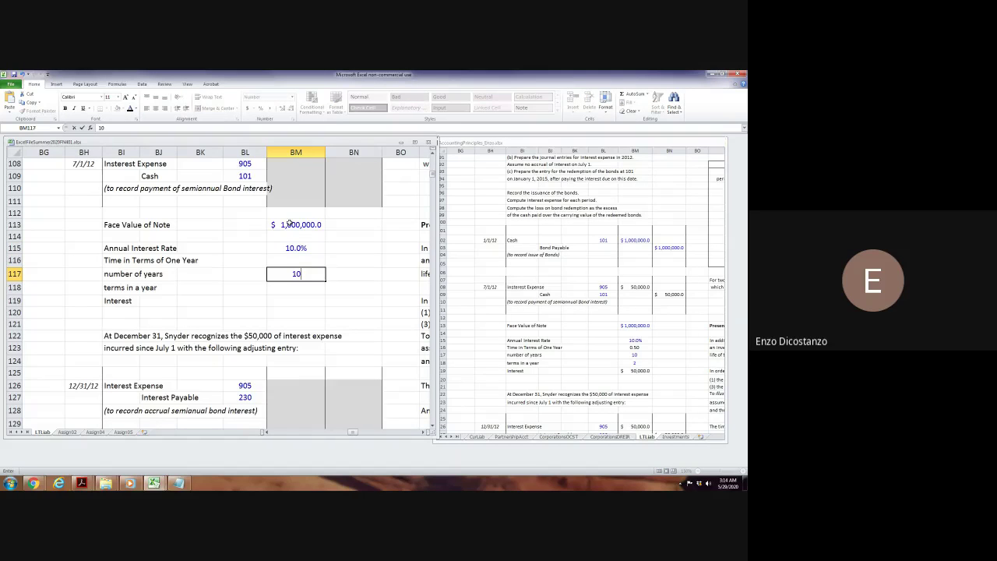
{"action": "key", "text": "Return"}
{"action": "type", "text": "2"}
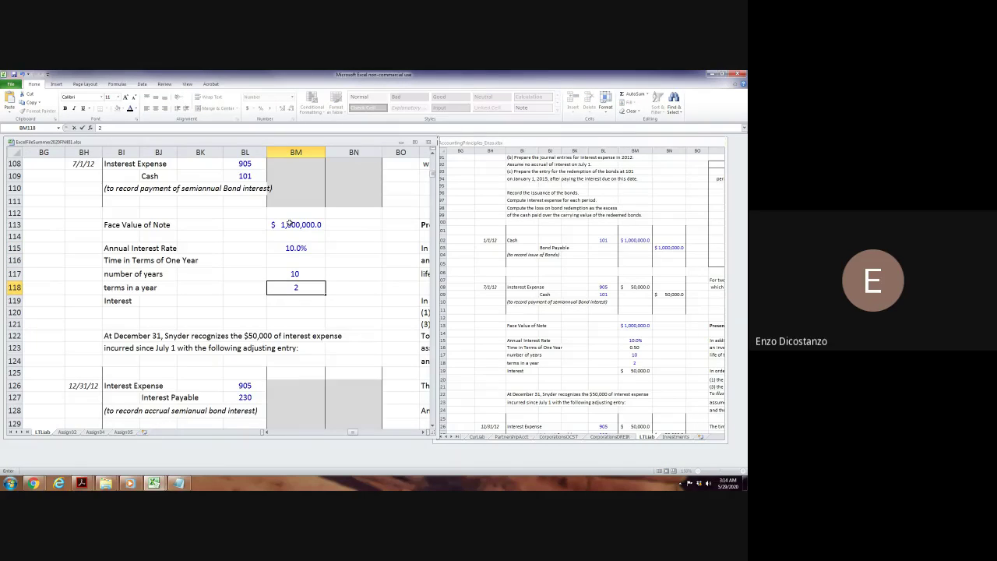
Enter a formula dividing 1 in BM116 so that Time in Terms of One Year equals 0.50.
{"action": "key", "text": "Up"}
{"action": "key", "text": "Up"}
{"action": "type", "text": ".5"}
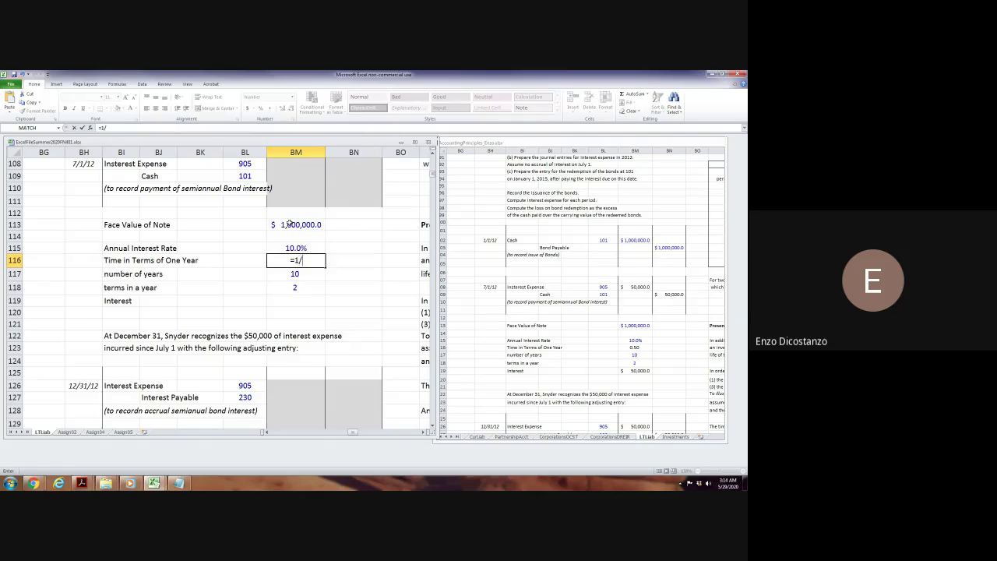
{"action": "key", "text": "Return"}
{"action": "key", "text": "Down"}
{"action": "key", "text": "Down"}
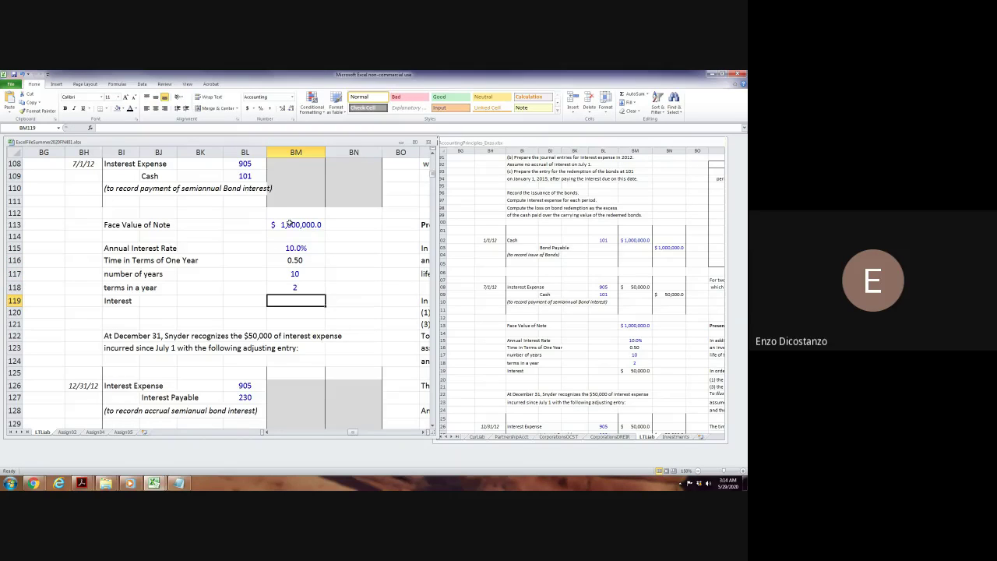
Calculate the semiannual interest in BM119 with =BM113*BM115*BM116 and check the formula's cell references.
{"action": "type", "text": "="}
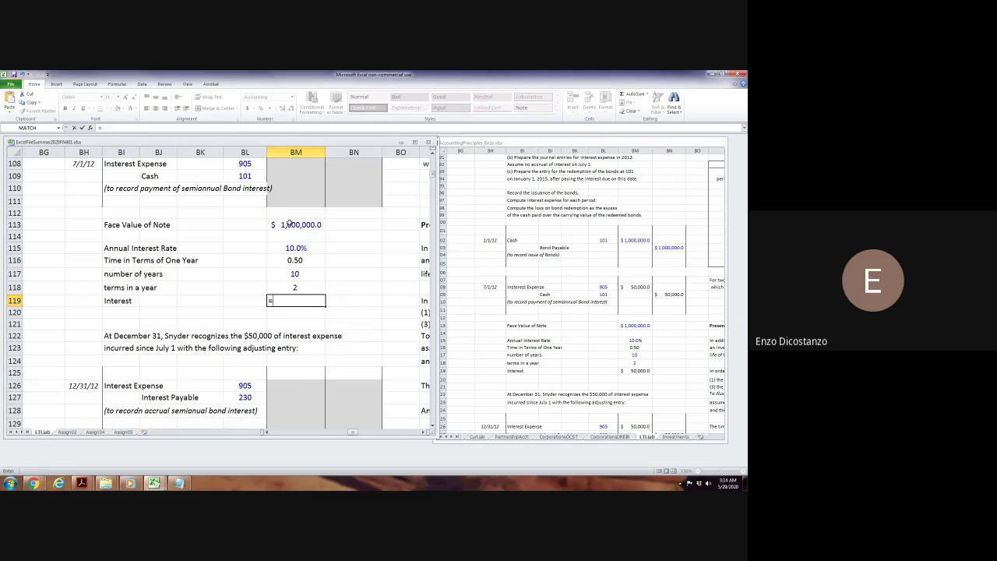
{"action": "key", "text": "Up"}
{"action": "key", "text": "Up"}
{"action": "key", "text": "Up"}
{"action": "key", "text": "Up"}
{"action": "key", "text": "Up"}
{"action": "key", "text": "Up"}
{"action": "type", "text": "*"}
{"action": "key", "text": "Up"}
{"action": "key", "text": "Up"}
{"action": "key", "text": "Up"}
{"action": "key", "text": "Up"}
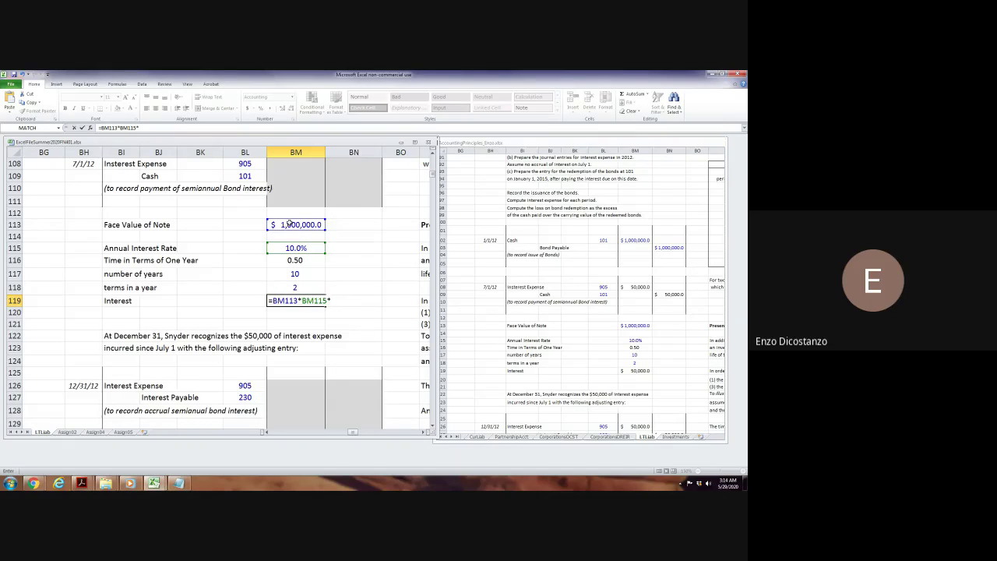
{"action": "key", "text": "Up"}
{"action": "key", "text": "Up"}
{"action": "key", "text": "Up"}
{"action": "key", "text": "Return"}
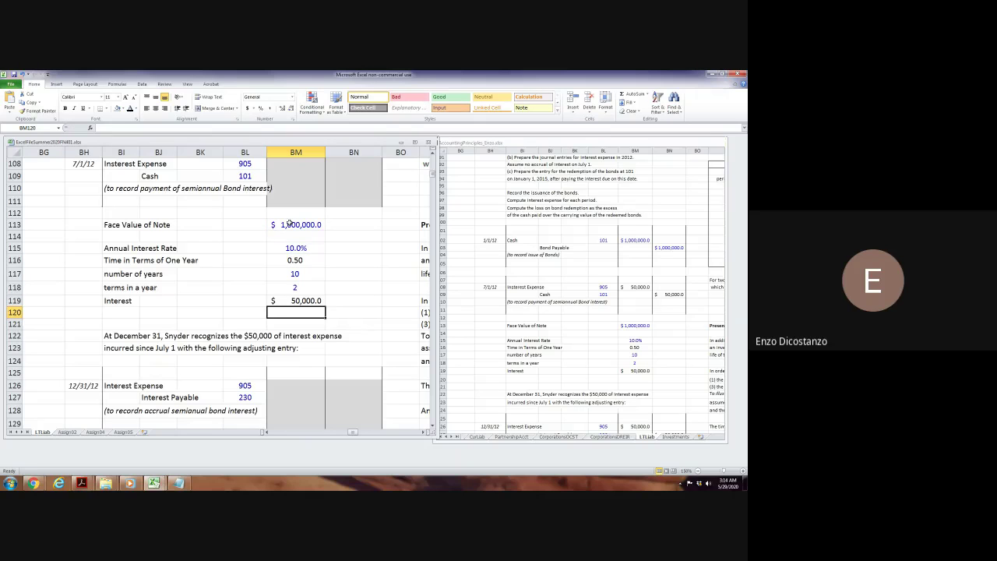
{"action": "key", "text": "Up"}
{"action": "key", "text": "F2"}
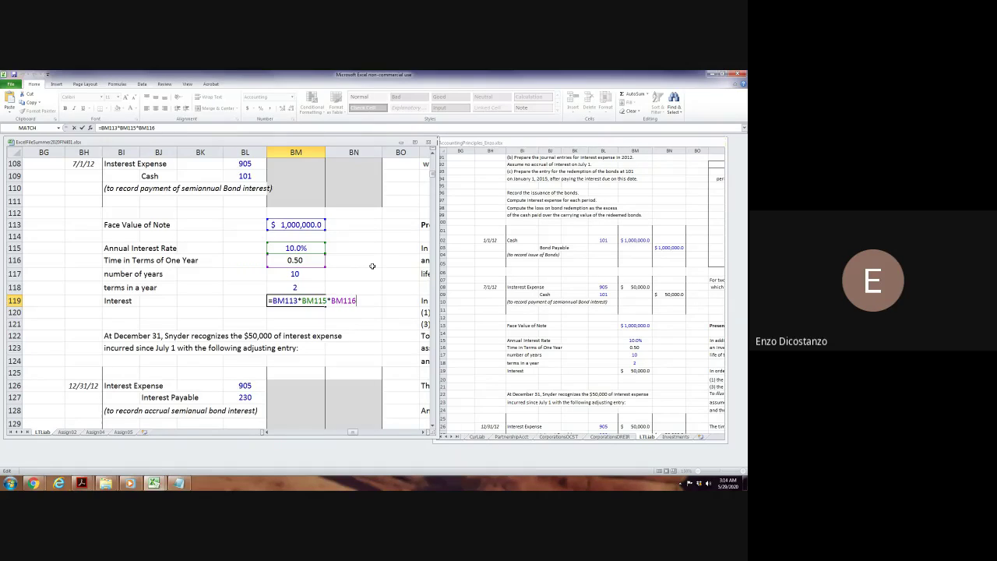
{"action": "key", "text": "ctrl+Return"}
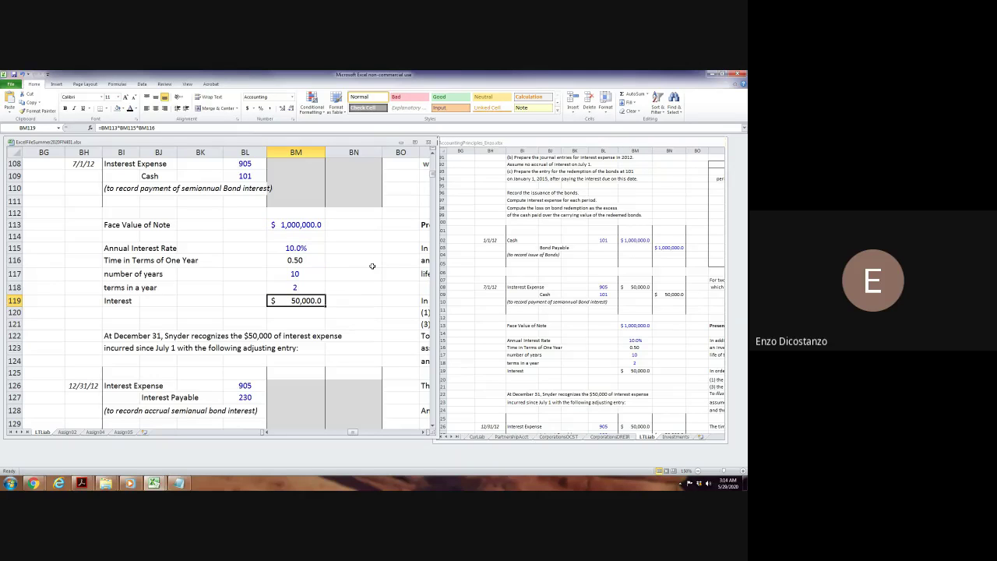
Debit Interest Expense in BM108 of the 7/1/12 entry by linking it to the calculated interest with =BM119.
{"action": "scroll", "coordinate": [358, 268], "scroll_direction": "up", "scroll_amount": 3}
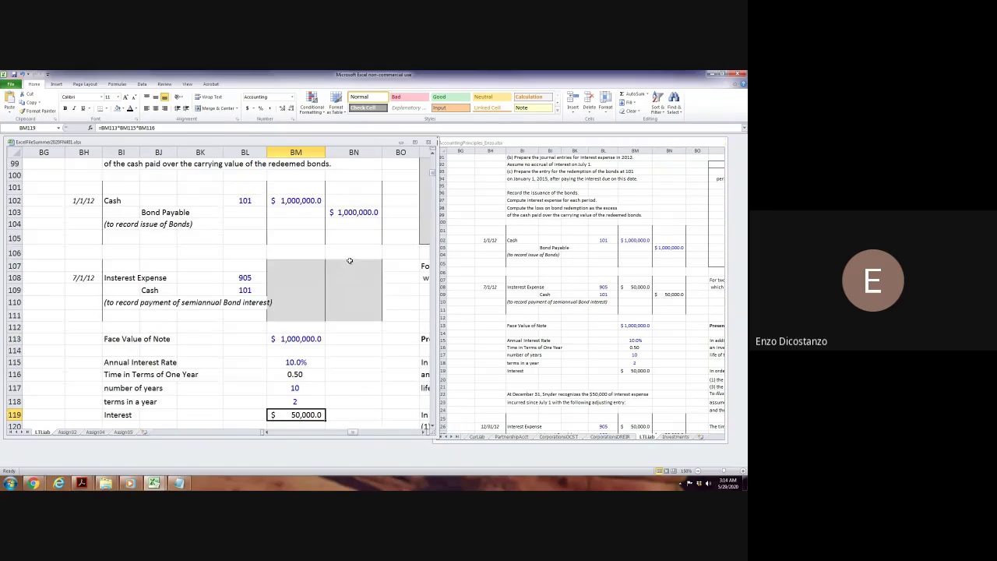
{"action": "left_click", "coordinate": [294, 274]}
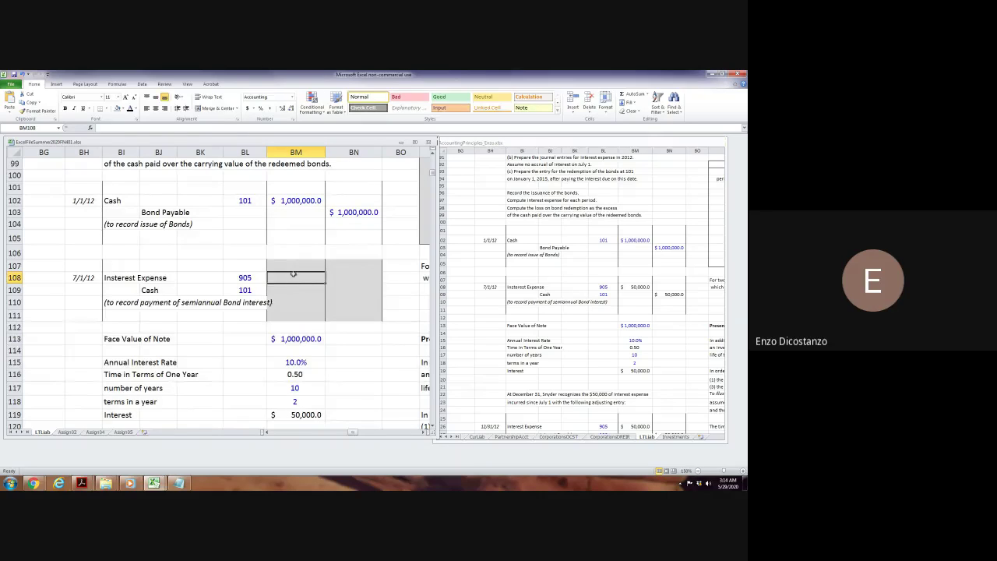
{"action": "type", "text": "="}
{"action": "scroll", "coordinate": [296, 312], "scroll_direction": "down", "scroll_amount": 3}
{"action": "scroll", "coordinate": [304, 335], "scroll_direction": "up", "scroll_amount": 1}
{"action": "left_click", "coordinate": [308, 342]}
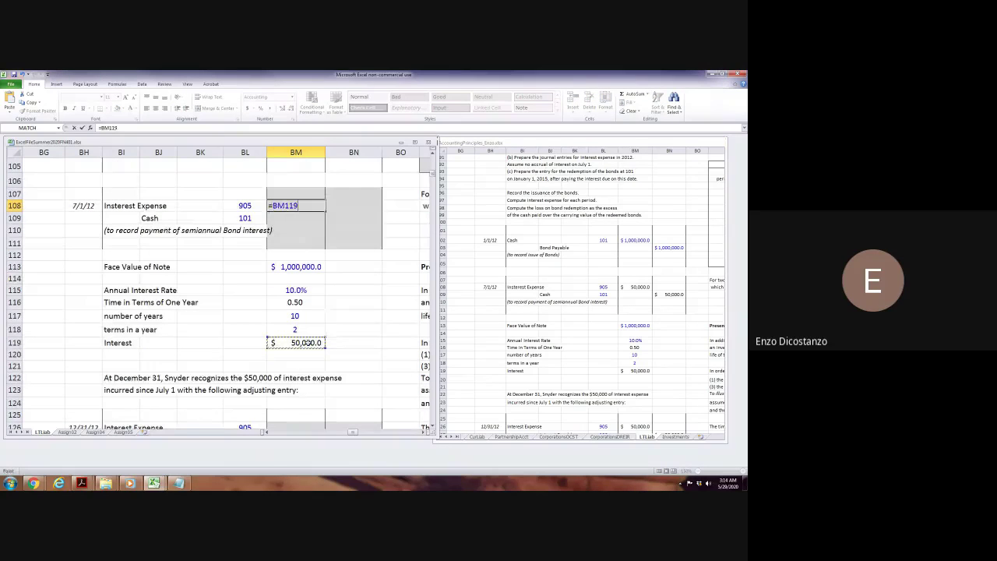
{"action": "key", "text": "Return"}
Credit Cash in BN109 of the 7/1/12 entry with a formula linked to the Interest Expense debit in BM108.
{"action": "key", "text": "Right"}
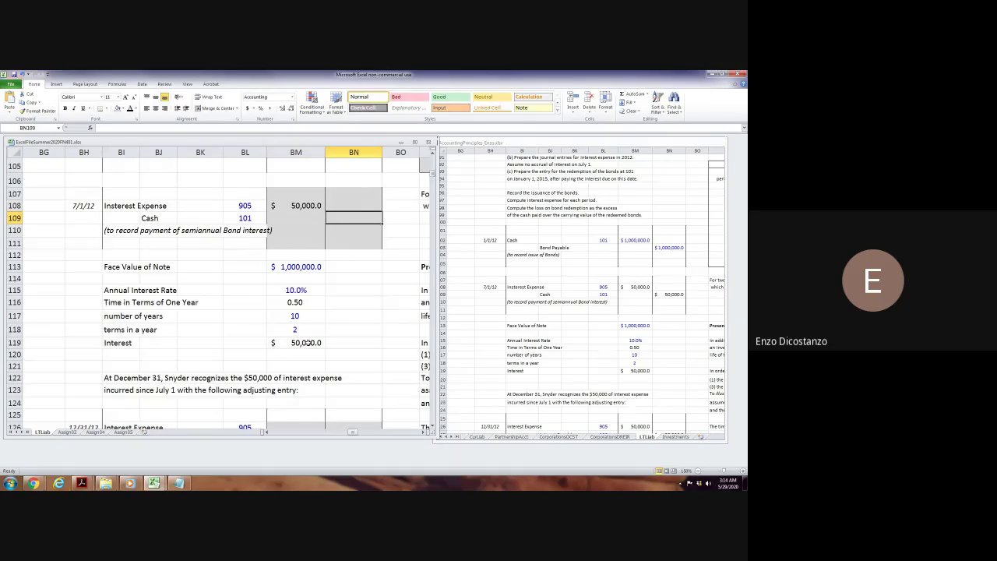
{"action": "type", "text": "="}
{"action": "key", "text": "Up"}
{"action": "key", "text": "Left"}
{"action": "key", "text": "Return"}
Remove the gray fill from the 7/1/12 interest entry's amount cells BM107:BN111.
{"action": "key", "text": "Up"}
{"action": "key", "text": "Up"}
{"action": "key", "text": "Up"}
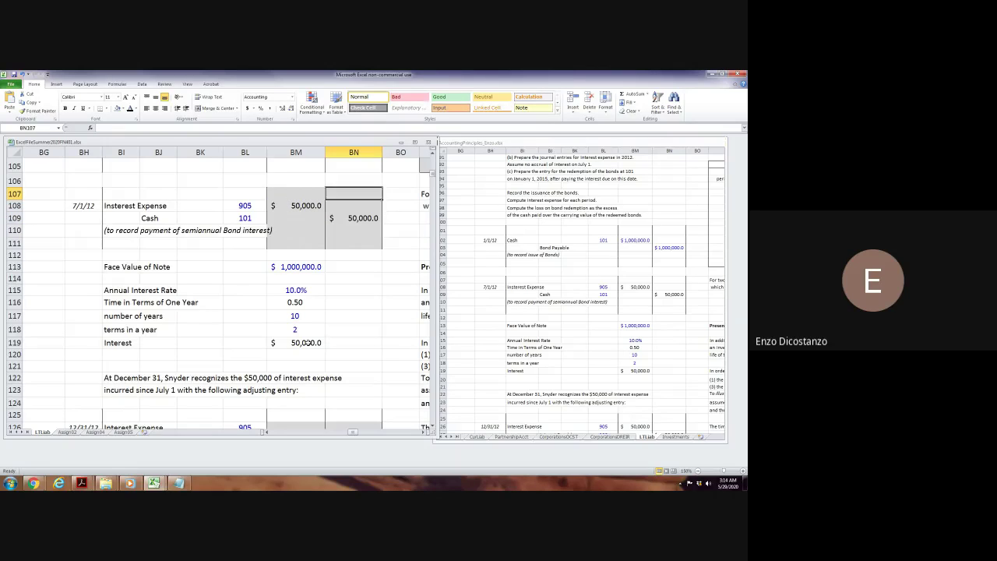
{"action": "key", "text": "shift+Left"}
{"action": "key", "text": "shift+Down"}
{"action": "key", "text": "shift+Down"}
{"action": "key", "text": "shift+Down"}
{"action": "key", "text": "shift+Down"}
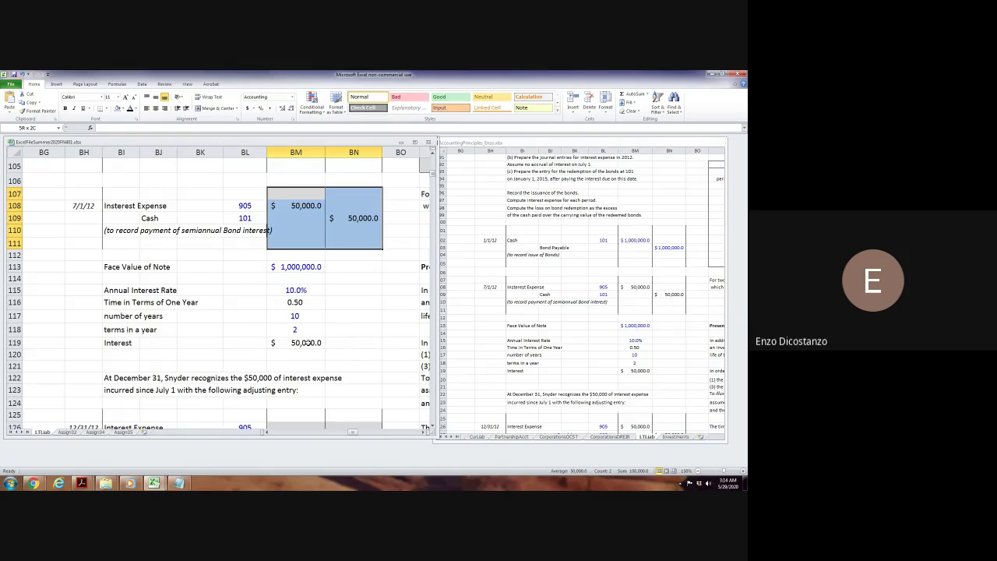
{"action": "left_click", "coordinate": [123, 108]}
{"action": "left_click", "coordinate": [132, 185]}
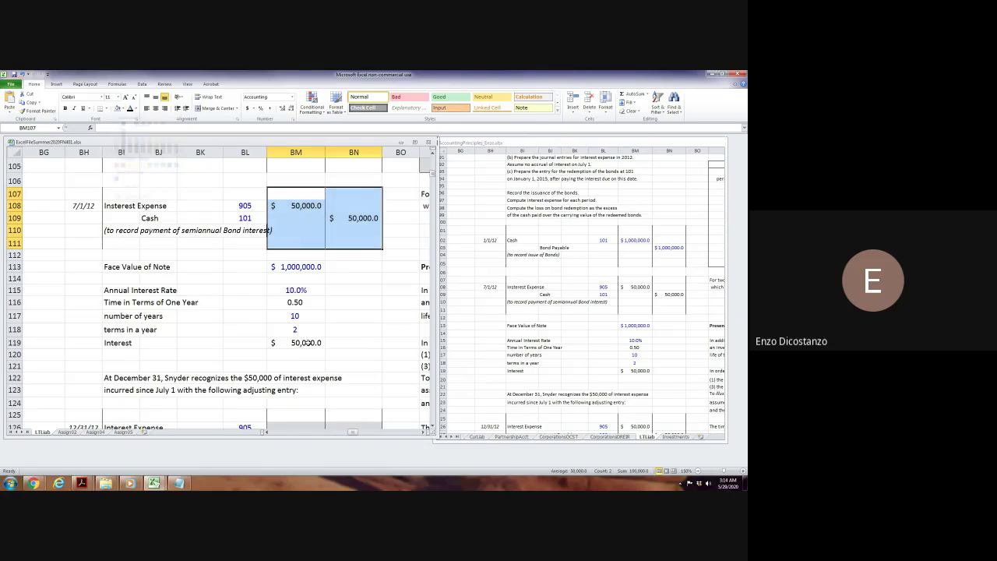
Review the 12/31/12 adjusting entry's instructions against the completed 1/1/12 issuance and 7/1/12 interest entries.
{"action": "left_click", "coordinate": [236, 309]}
{"action": "scroll", "coordinate": [236, 310], "scroll_direction": "down", "scroll_amount": 3}
{"action": "left_click", "coordinate": [228, 236]}
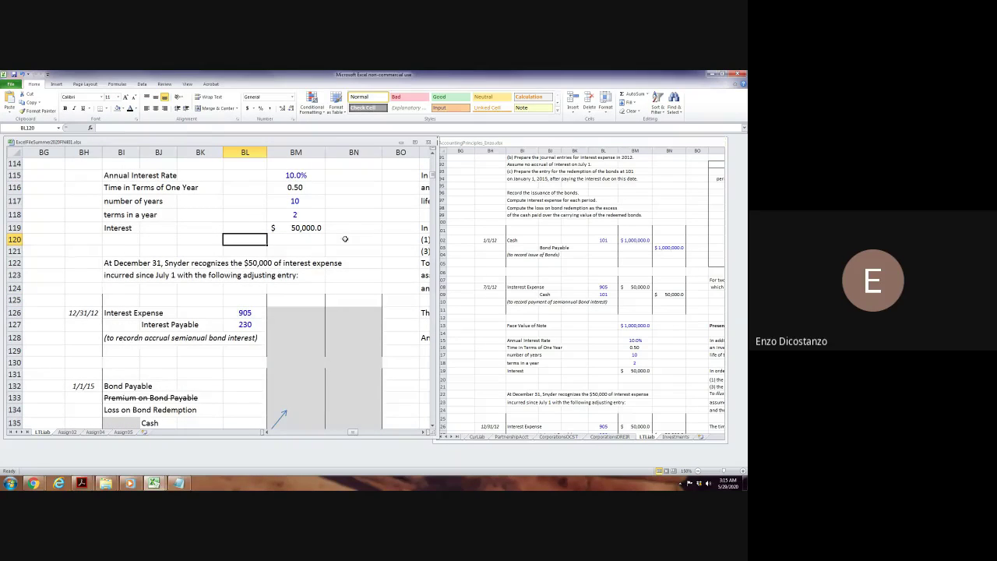
{"action": "scroll", "coordinate": [349, 240], "scroll_direction": "up", "scroll_amount": 6}
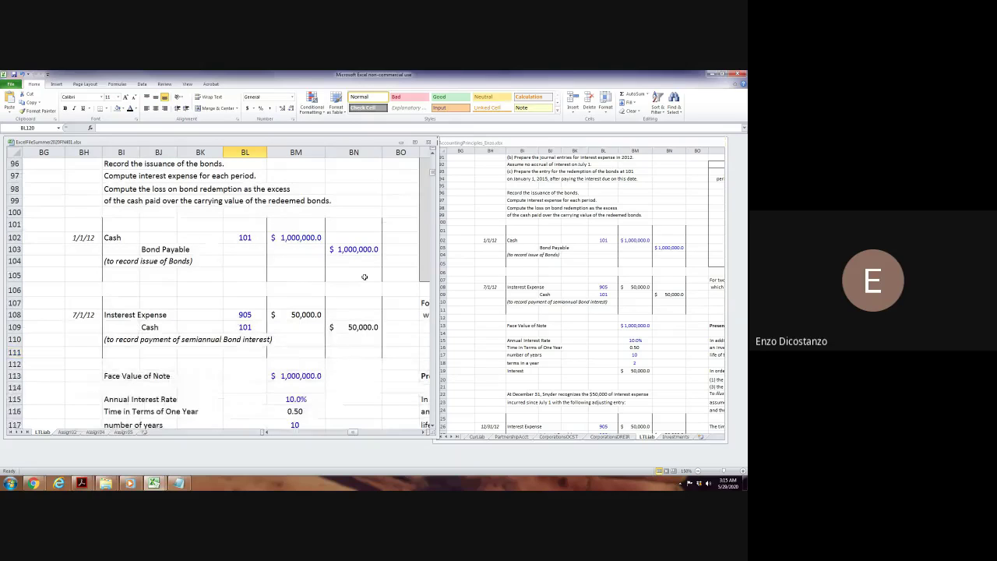
{"action": "left_click", "coordinate": [231, 288]}
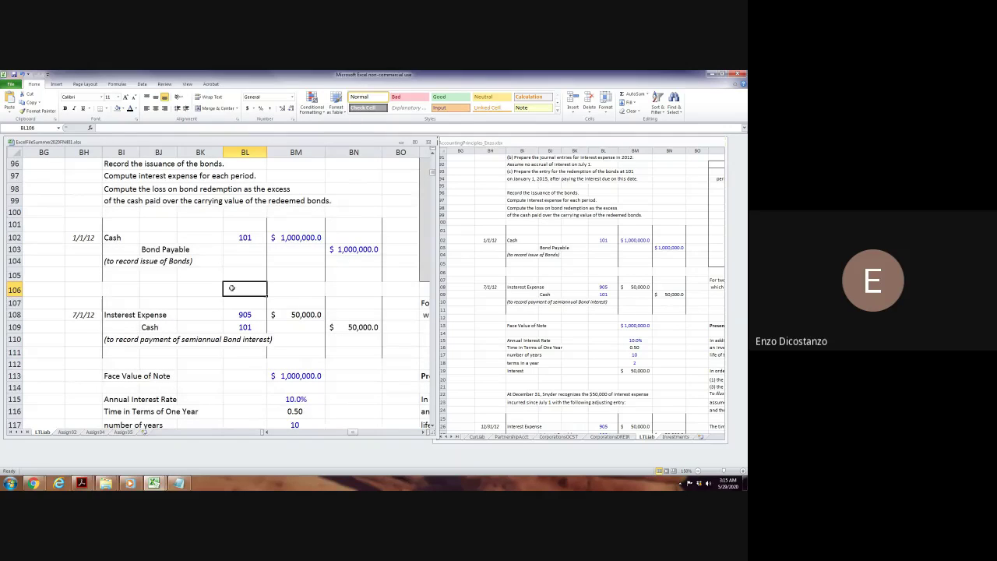
{"action": "left_click", "coordinate": [211, 315]}
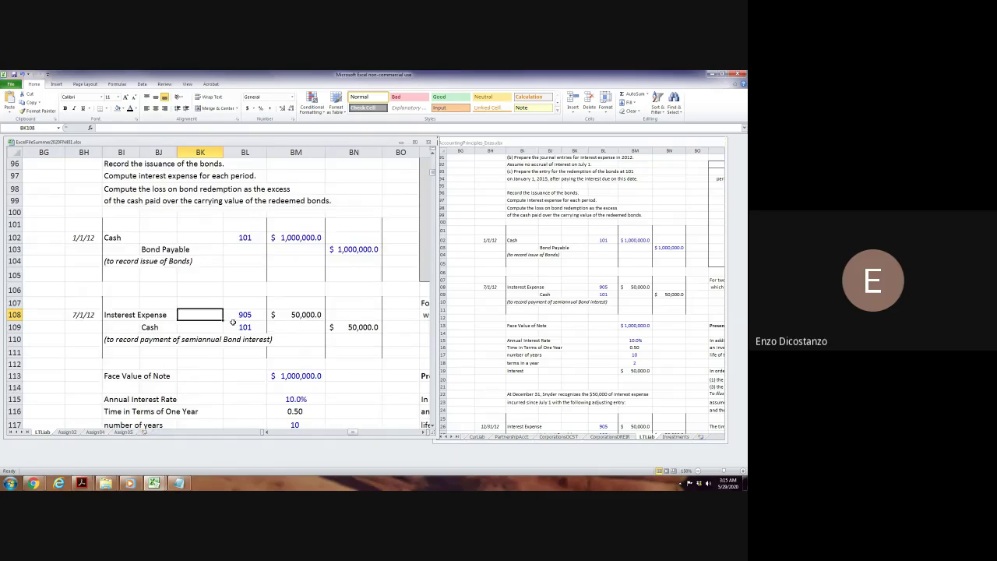
Debit Interest Expense in BM126 of the 12/31/12 adjusting entry by linking it to the calculated interest with =BM119.
{"action": "scroll", "coordinate": [232, 322], "scroll_direction": "down", "scroll_amount": 7}
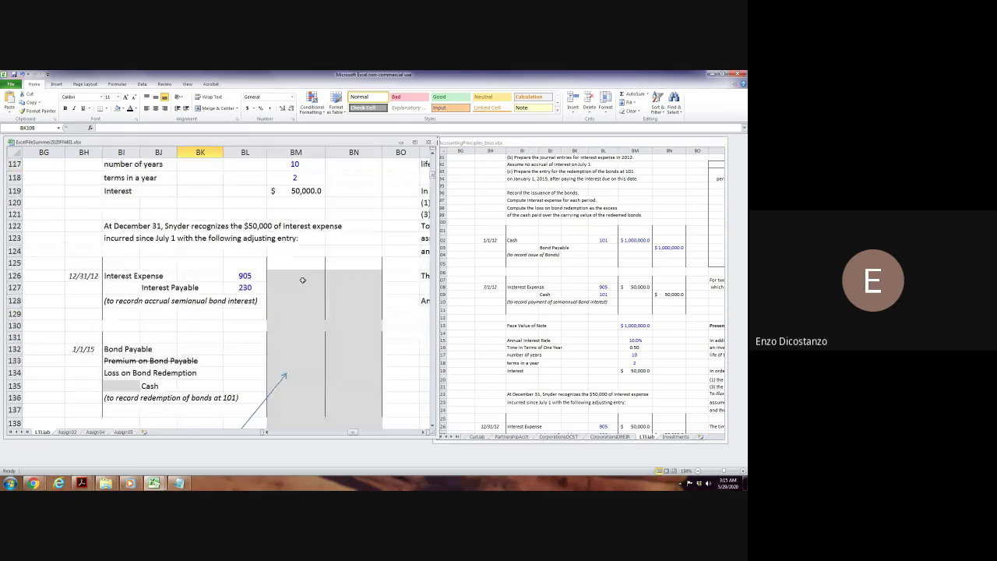
{"action": "left_click", "coordinate": [302, 279]}
{"action": "type", "text": "="}
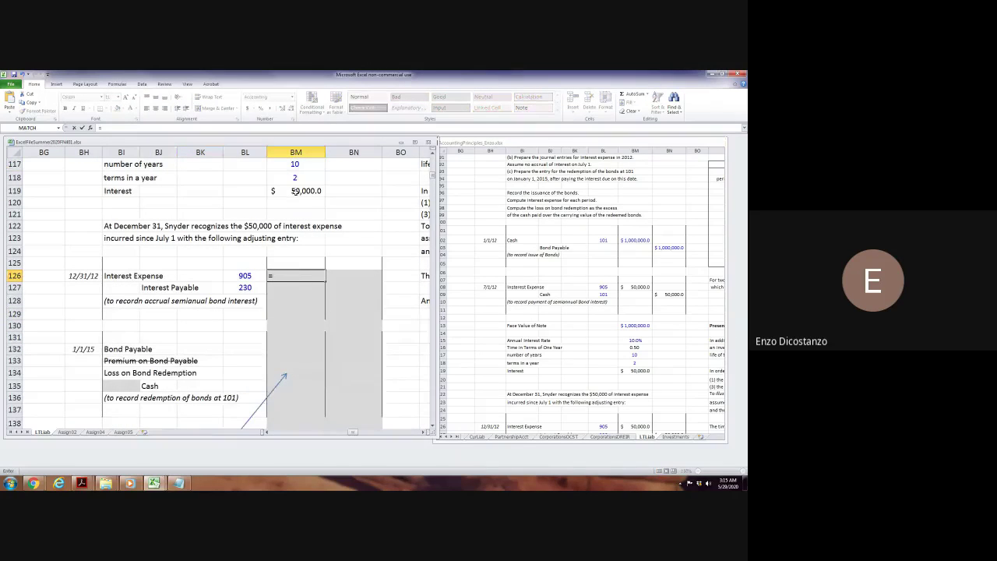
{"action": "left_click", "coordinate": [294, 191]}
{"action": "key", "text": "Return"}
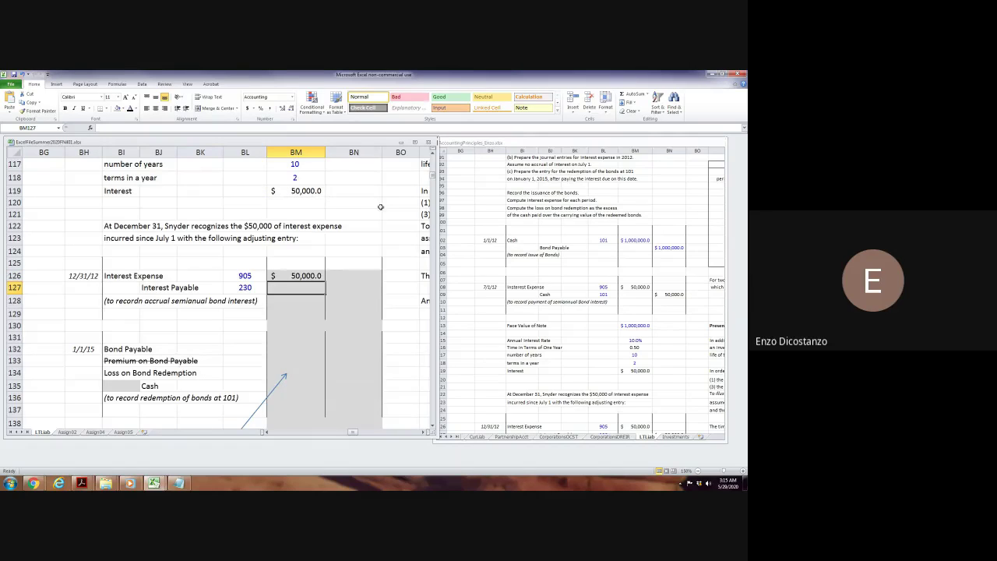
Credit Interest Payable in BN127 of the 12/31/12 entry with a formula linked to the Interest Expense debit in BM126.
{"action": "left_click", "coordinate": [491, 247]}
{"action": "scroll", "coordinate": [590, 291], "scroll_direction": "down", "scroll_amount": 5}
{"action": "left_click", "coordinate": [344, 293]}
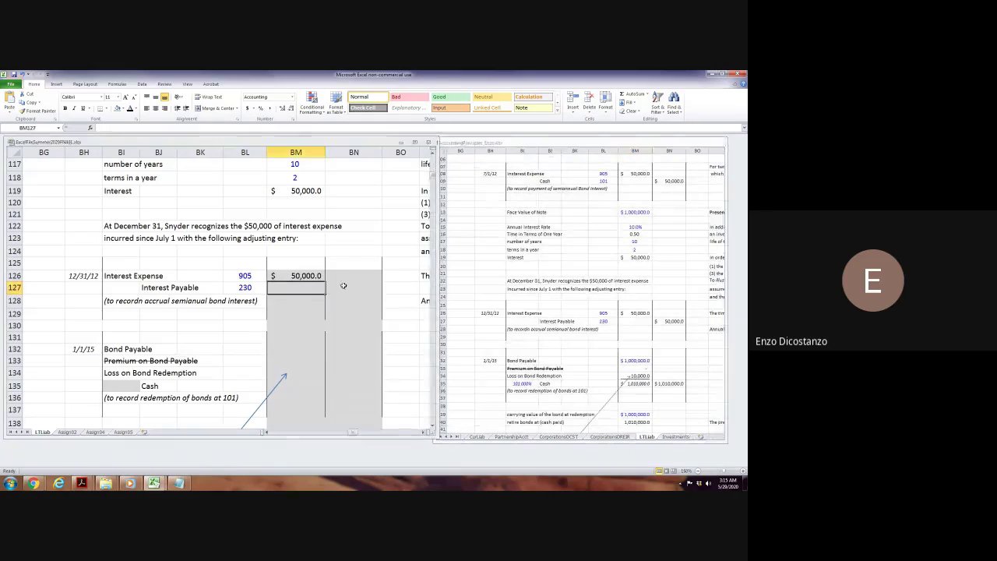
{"action": "left_click", "coordinate": [338, 283]}
{"action": "type", "text": "=BM119"}
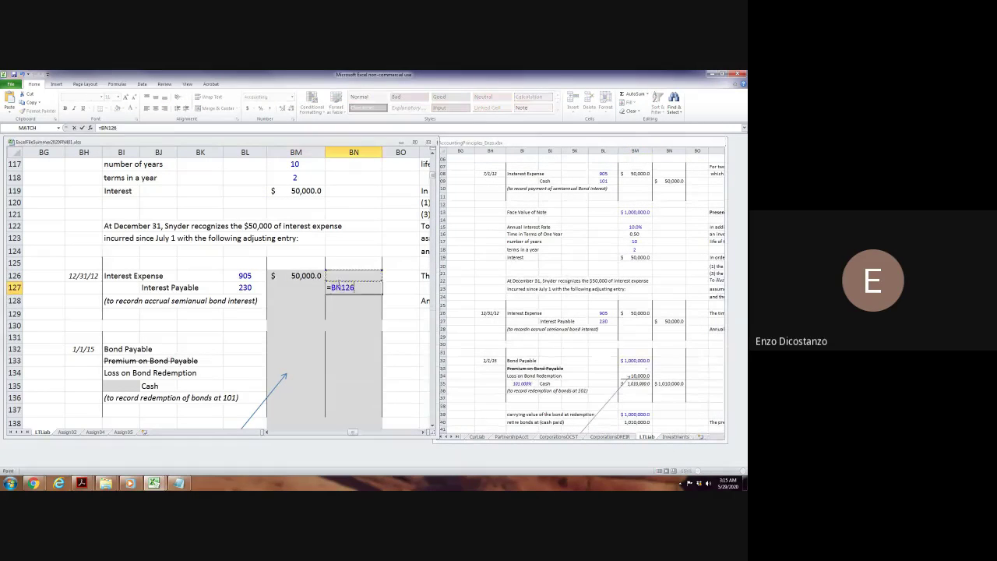
{"action": "key", "text": "Return"}
Remove the gray fill from the 12/31/12 adjusting entry's amount cells BM126:BN130.
{"action": "left_click_drag", "start_coordinate": [296, 275], "coordinate": [338, 282]}
{"action": "key", "text": "shift+Down"}
{"action": "key", "text": "shift+Down"}
{"action": "key", "text": "shift+Down"}
{"action": "key", "text": "shift+Down"}
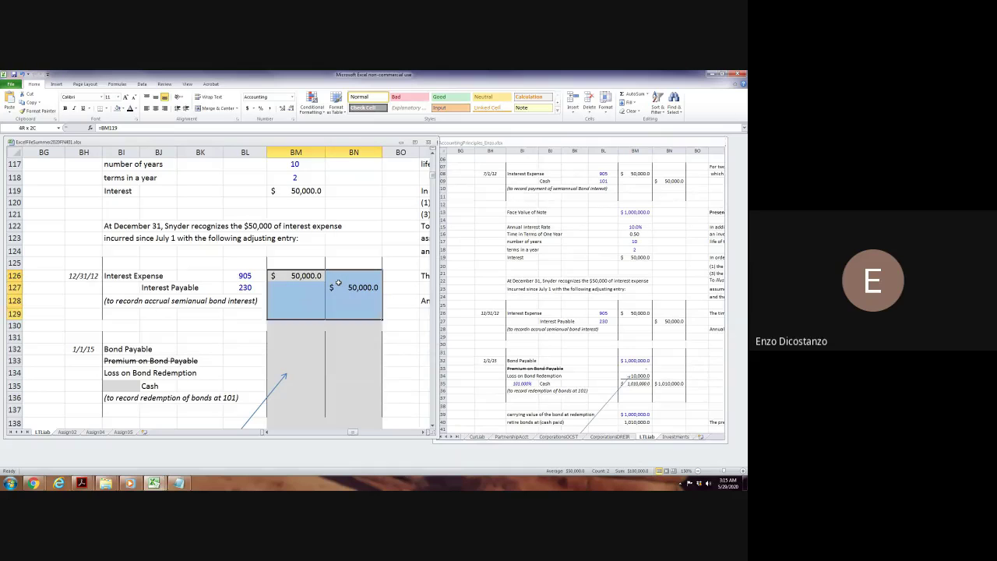
{"action": "left_click", "coordinate": [125, 108]}
{"action": "left_click", "coordinate": [133, 189]}
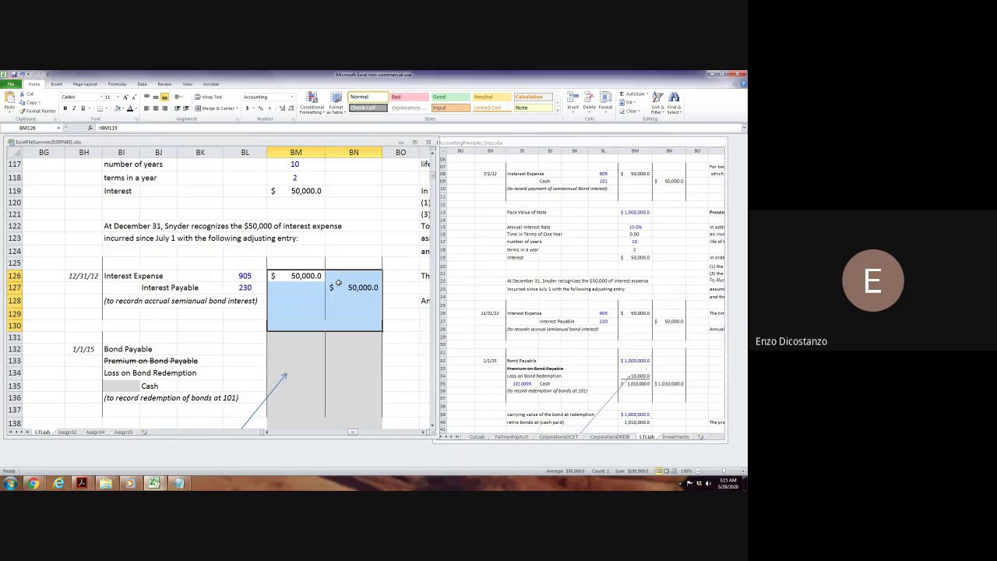
{"action": "left_click", "coordinate": [350, 251]}
Correct the misspelled "recordn" to "record" in the 12/31/12 entry's explanation in BI128.
{"action": "left_click", "coordinate": [118, 301]}
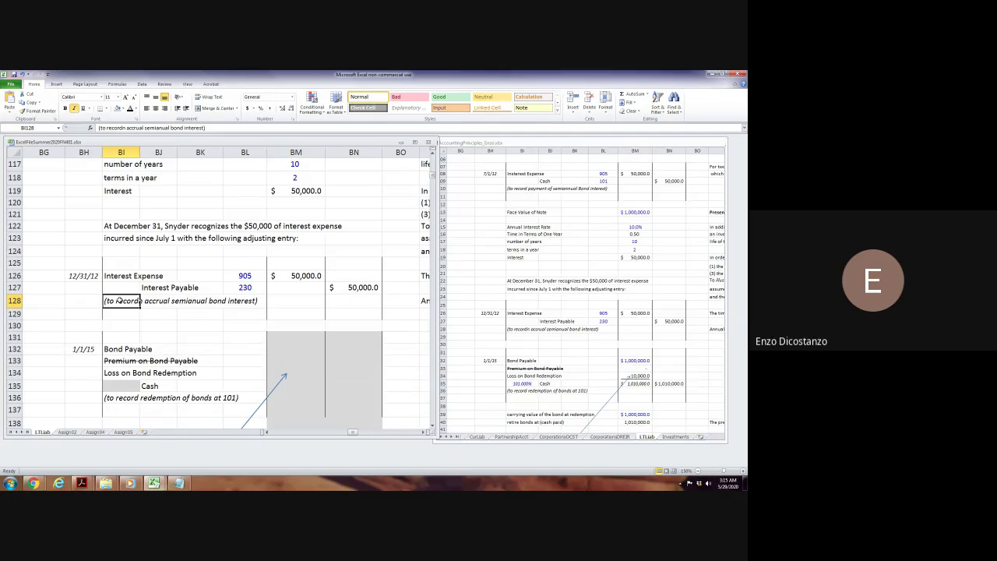
{"action": "key", "text": "F2"}
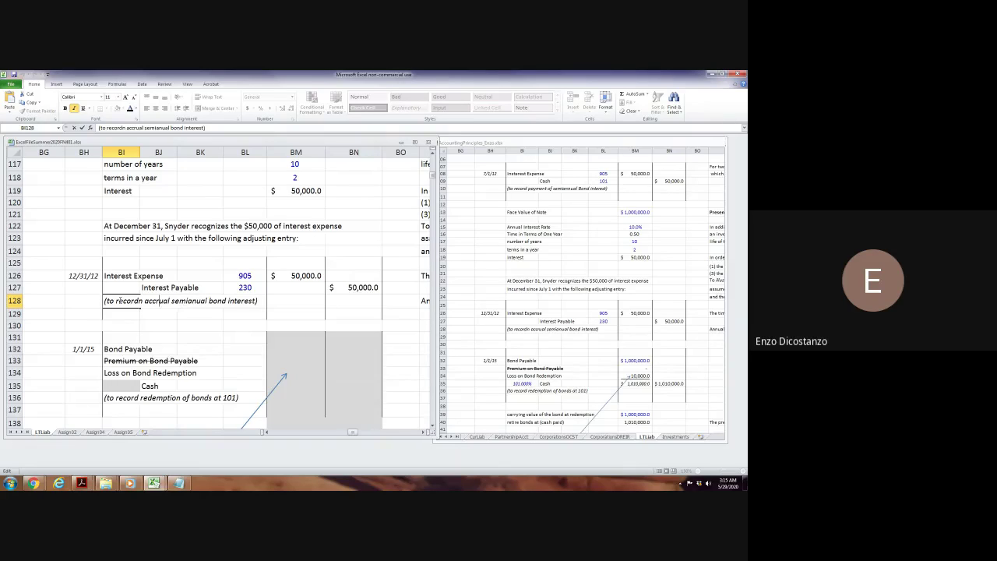
{"action": "key", "text": "BackSpace"}
{"action": "key", "text": "Return"}
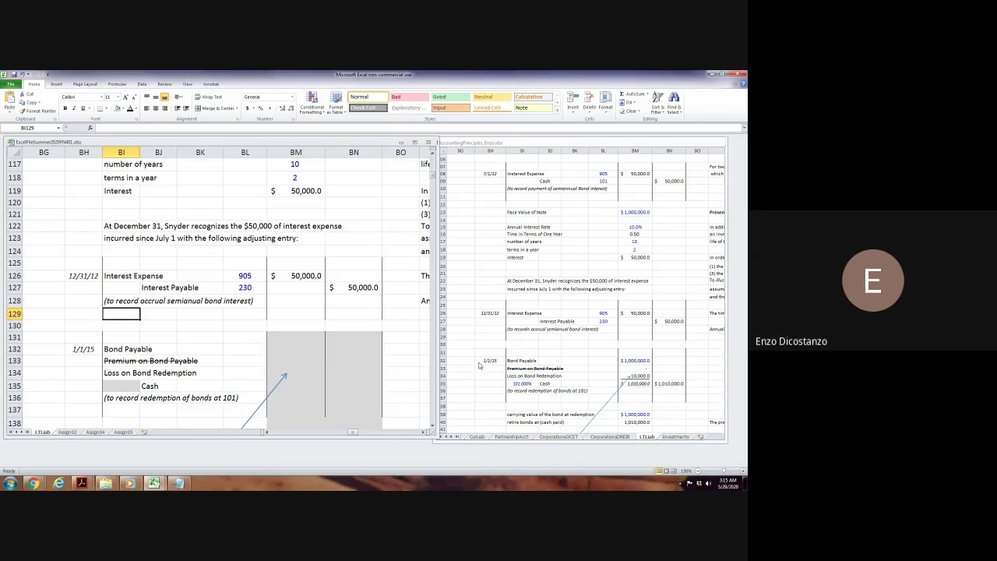
Make the same "recordn" to "record" correction in BI128 of the reference solution workbook.
{"action": "left_click", "coordinate": [557, 348]}
{"action": "left_click", "coordinate": [514, 328]}
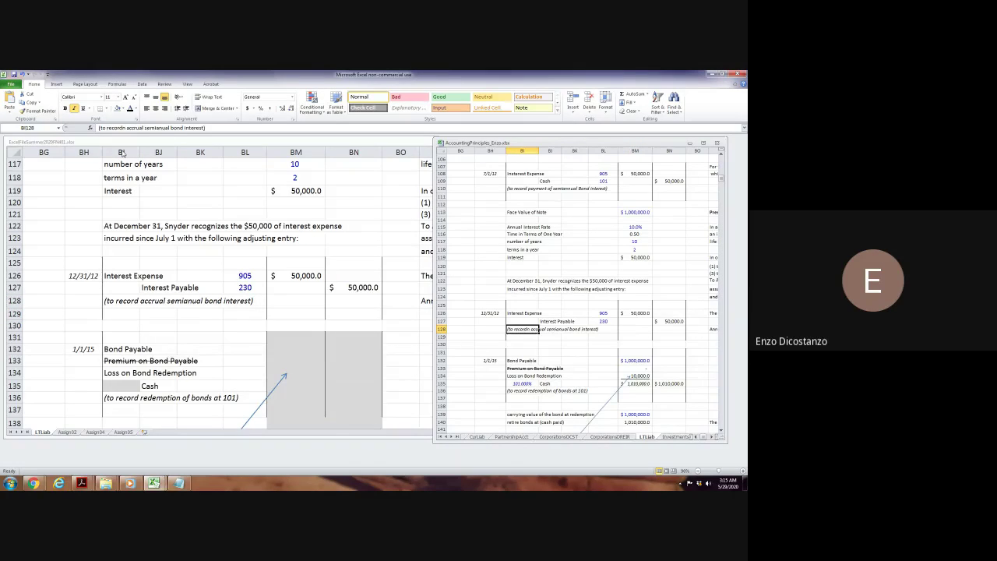
{"action": "left_click", "coordinate": [123, 127]}
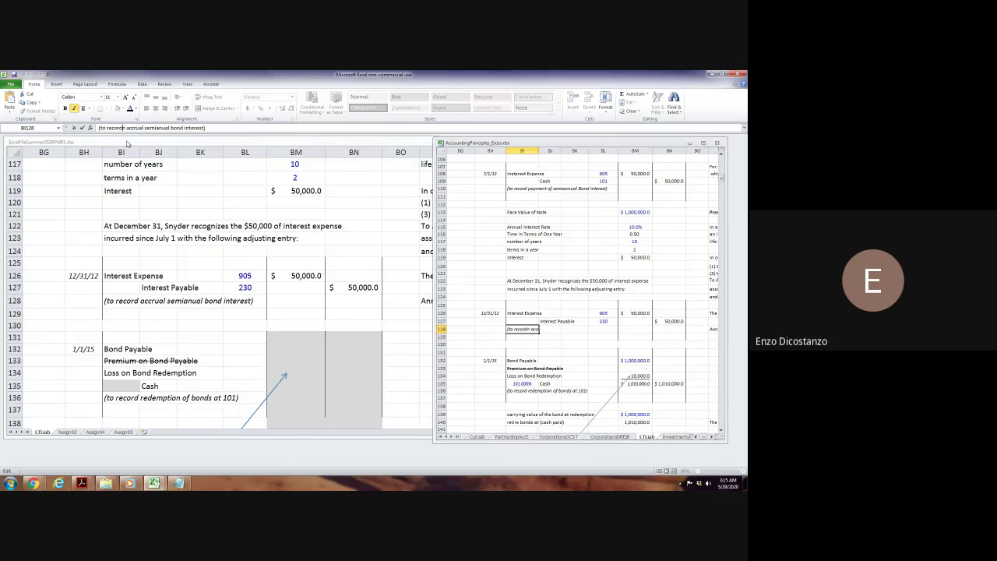
{"action": "key", "text": "BackSpace"}
{"action": "key", "text": "Return"}
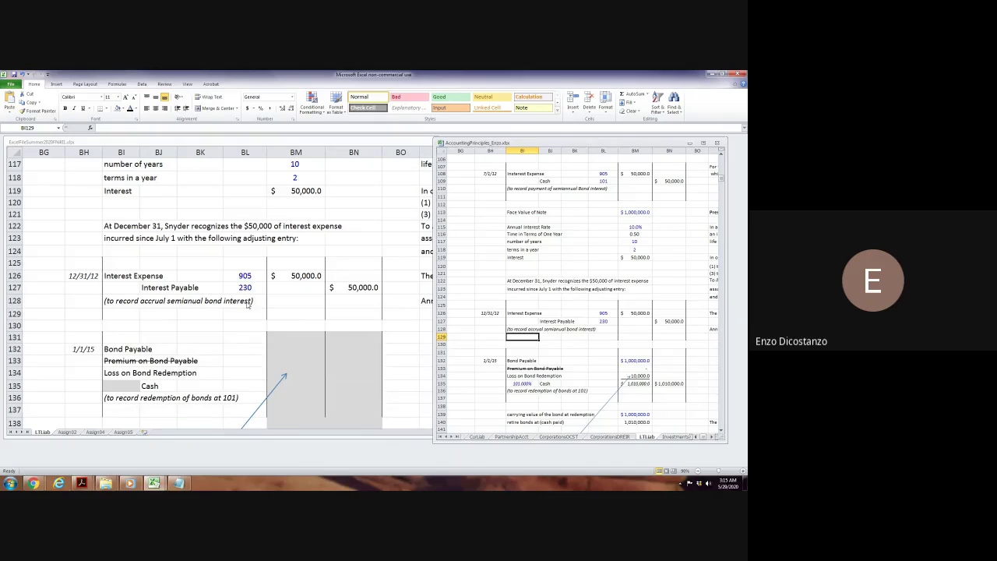
Save the reference solution workbook with the corrected explanation.
{"action": "left_click", "coordinate": [208, 263]}
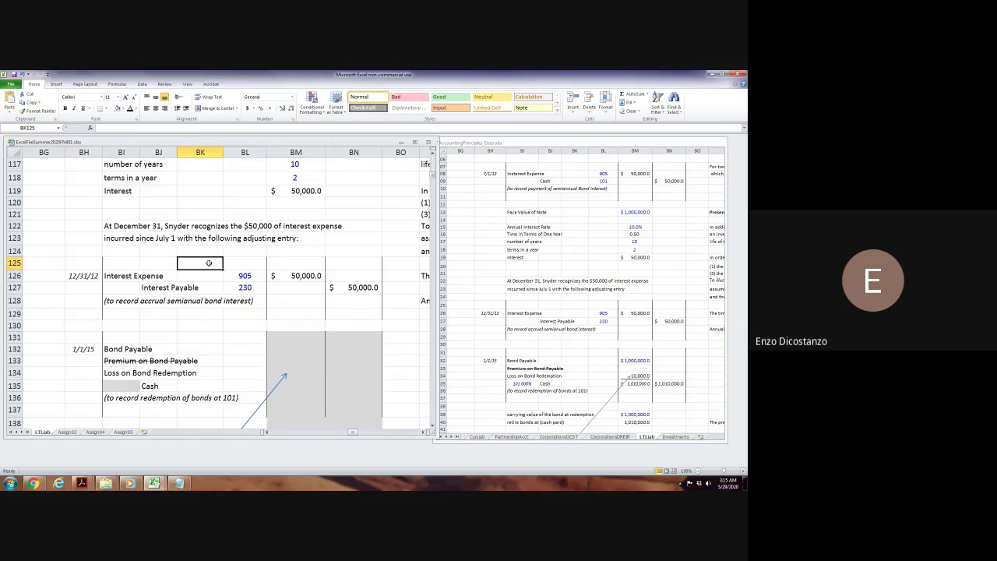
{"action": "left_click", "coordinate": [577, 243]}
{"action": "left_click_drag", "start_coordinate": [577, 243], "coordinate": [604, 243]}
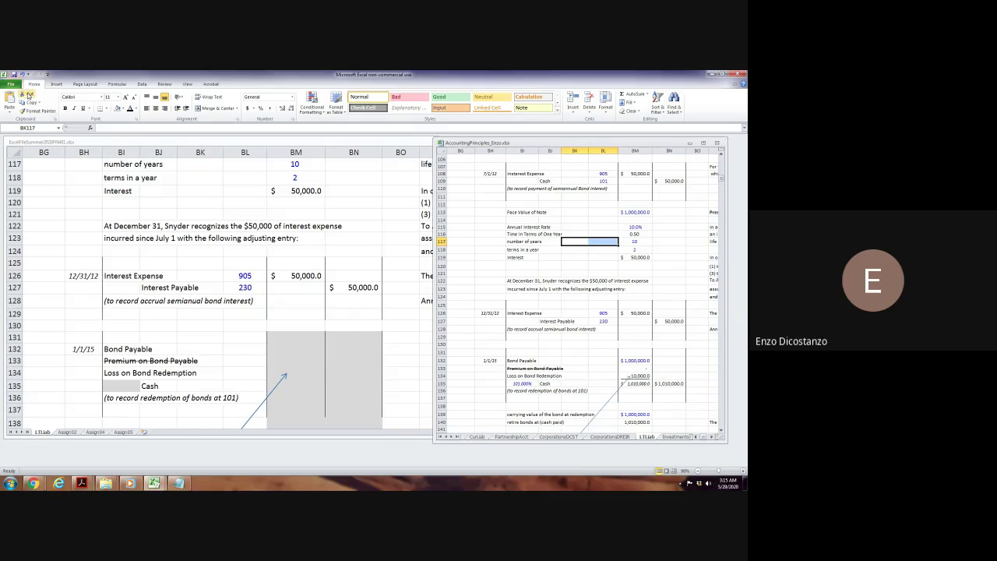
Switch to the Wikipedia page in Chrome and look up the Gettysburg College article.
{"action": "left_click", "coordinate": [34, 484]}
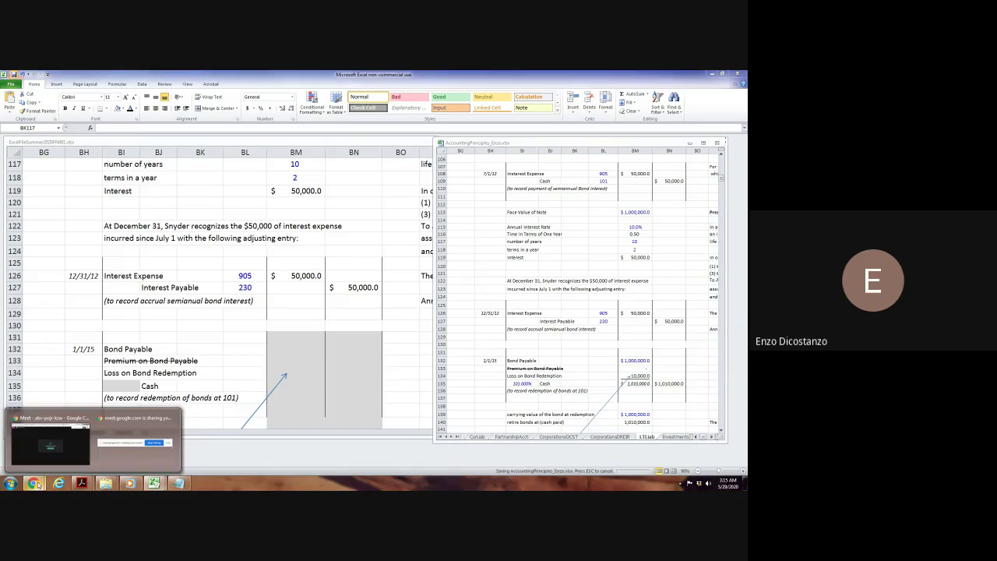
{"action": "left_click", "coordinate": [51, 443]}
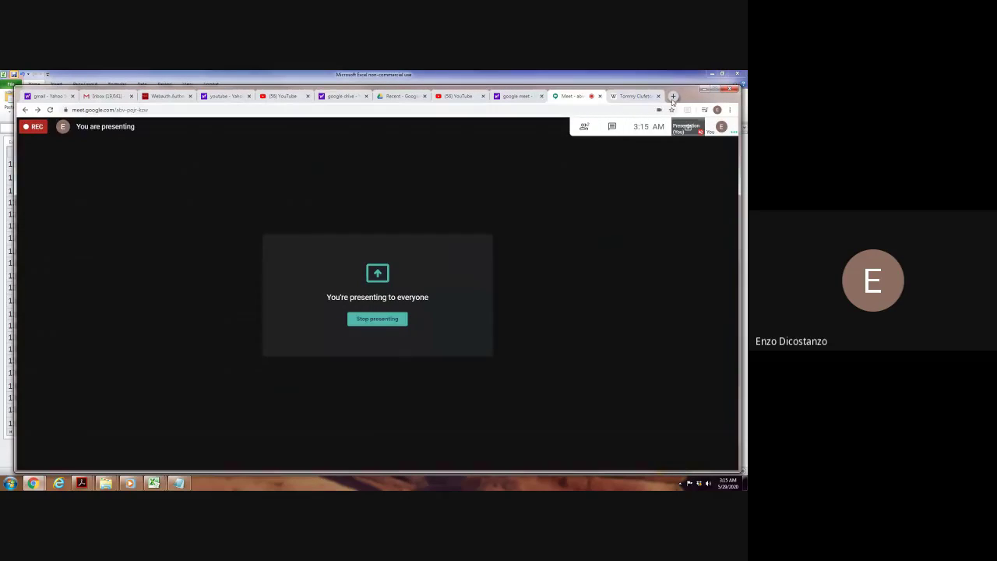
{"action": "left_click", "coordinate": [635, 96]}
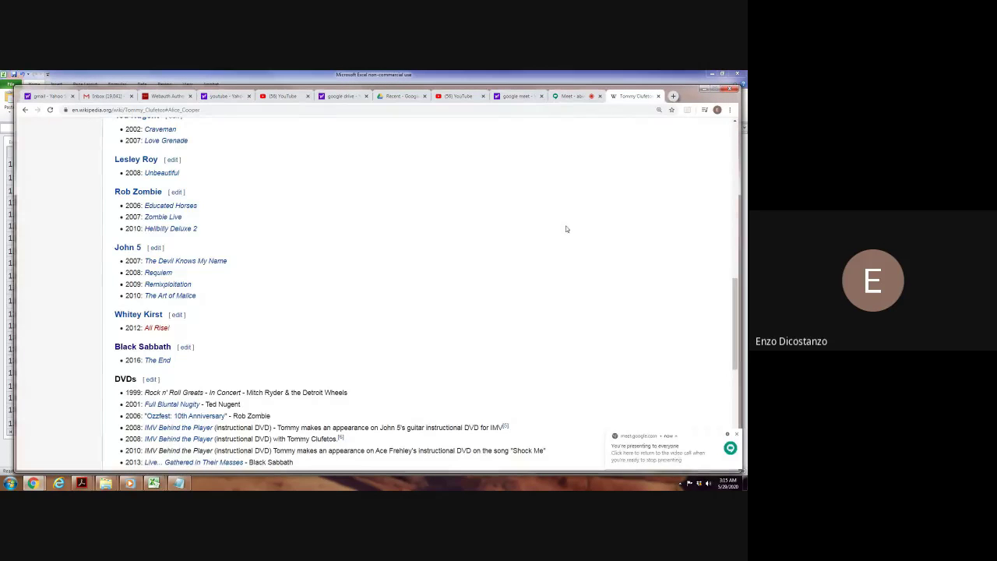
{"action": "scroll", "coordinate": [566, 229], "scroll_direction": "up", "scroll_amount": 10}
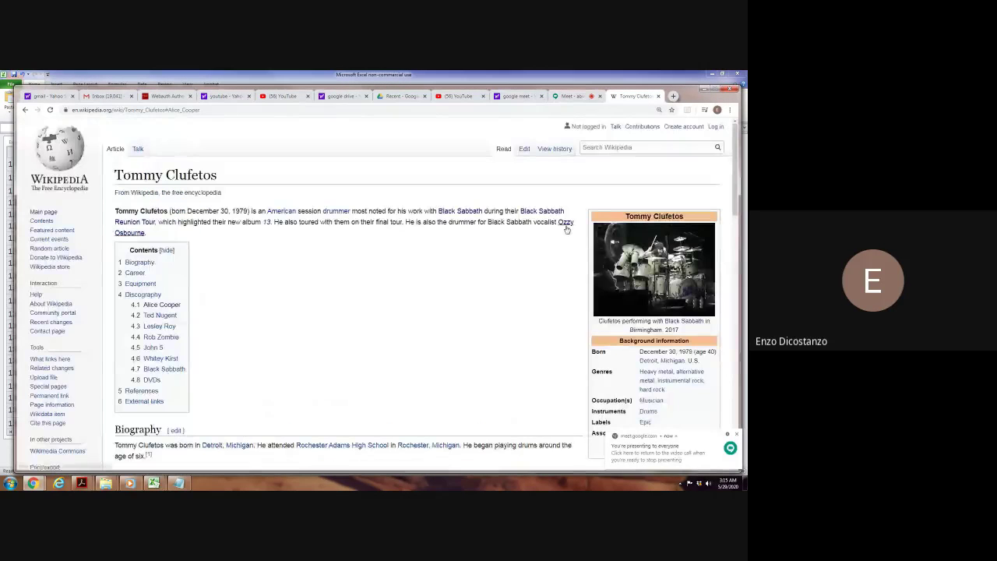
{"action": "left_click", "coordinate": [655, 148]}
{"action": "type", "text": "gett"}
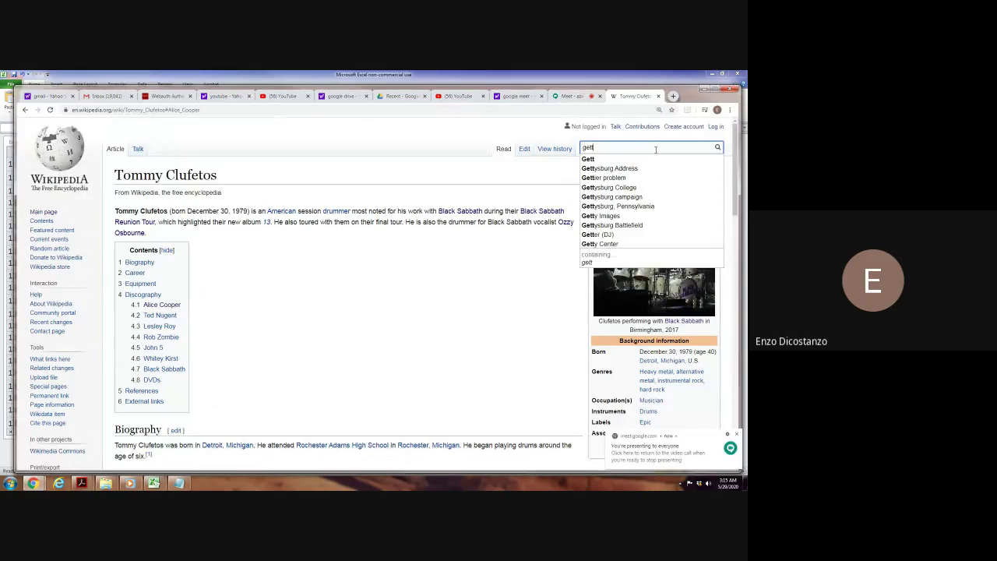
{"action": "key", "text": "Down"}
{"action": "key", "text": "Down"}
{"action": "key", "text": "Down"}
{"action": "key", "text": "Down"}
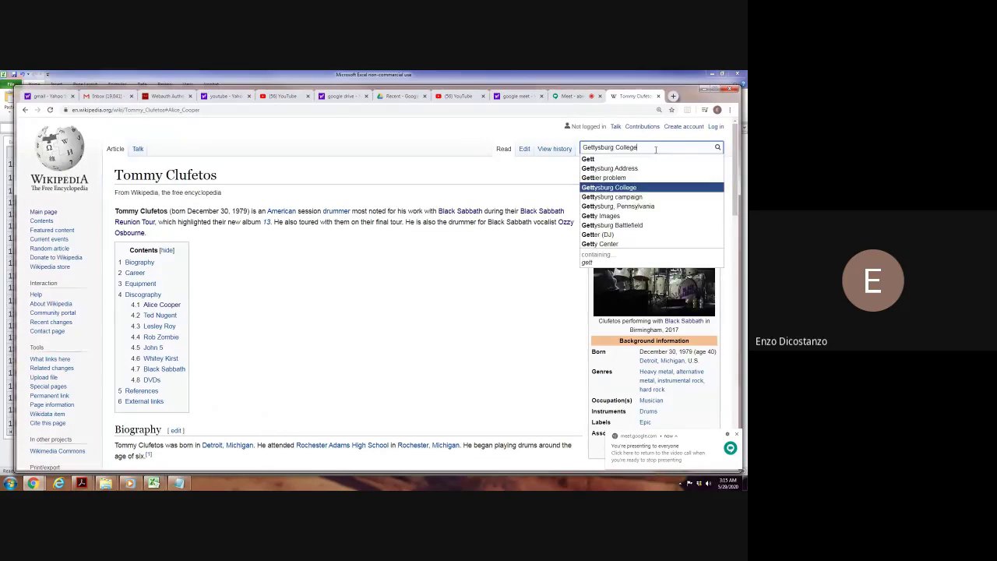
{"action": "key", "text": "Return"}
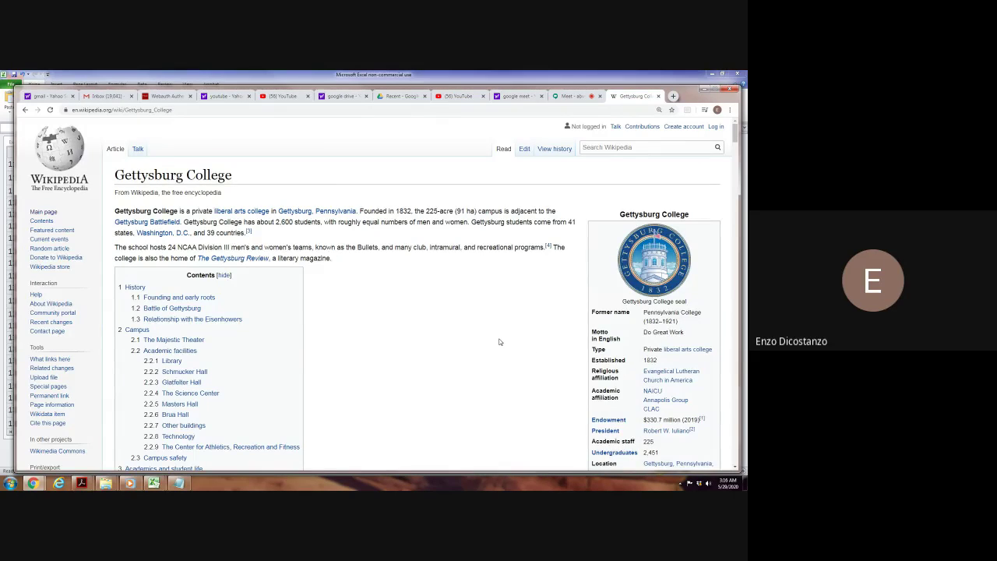
Examine the Gettysburg College article's overview and infobox, and open the article on the college's president.
{"action": "scroll", "coordinate": [500, 342], "scroll_direction": "down", "scroll_amount": 2}
{"action": "scroll", "coordinate": [500, 341], "scroll_direction": "down", "scroll_amount": 3}
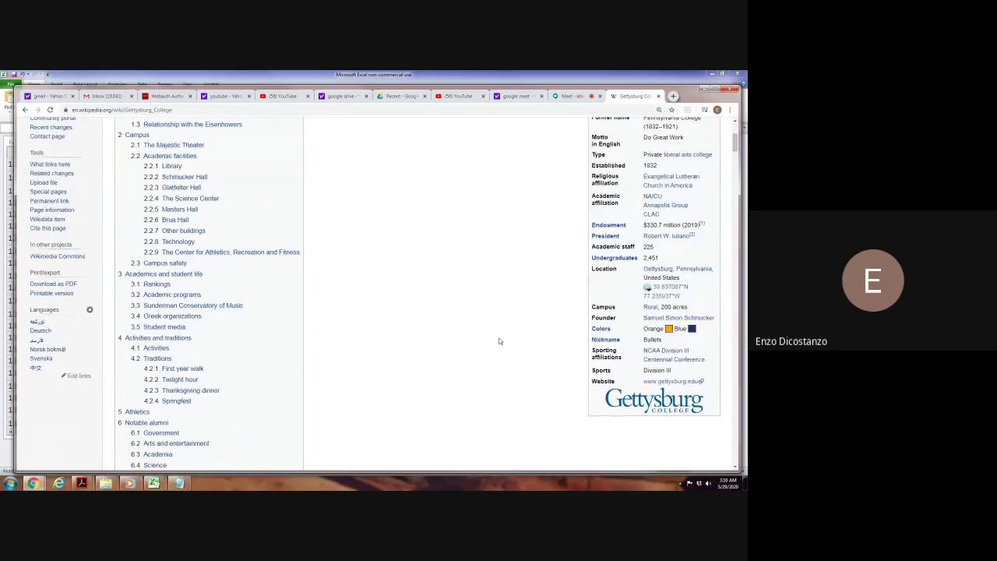
{"action": "scroll", "coordinate": [500, 341], "scroll_direction": "up", "scroll_amount": 3}
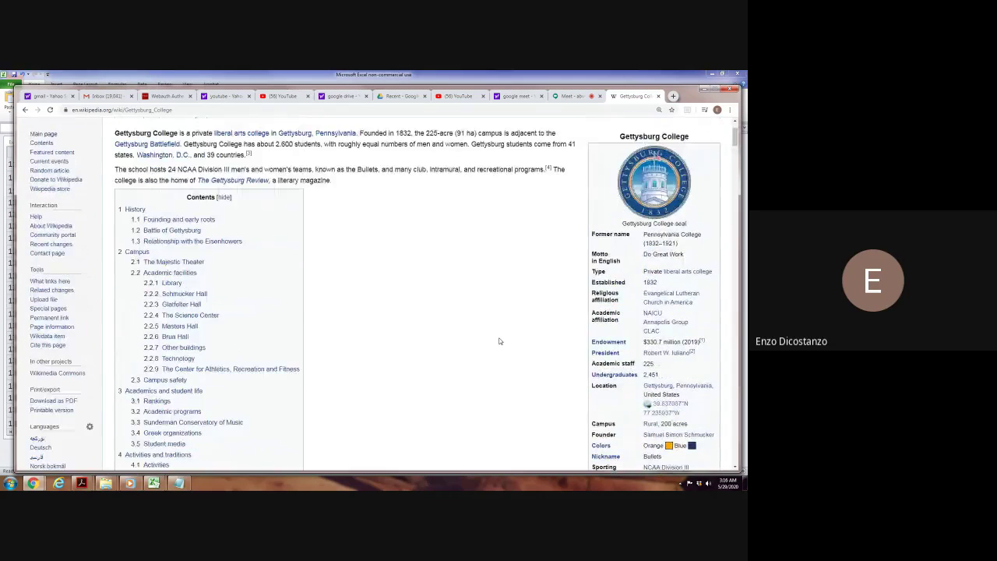
{"action": "left_click", "coordinate": [660, 354]}
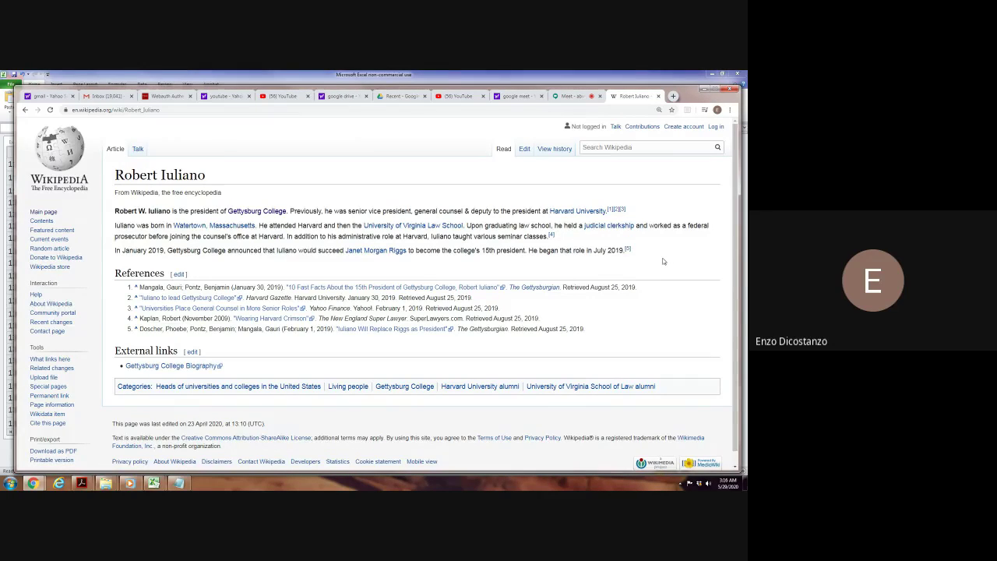
Return to Wikipedia's main page and switch back to the Excel workbooks.
{"action": "left_click", "coordinate": [78, 153]}
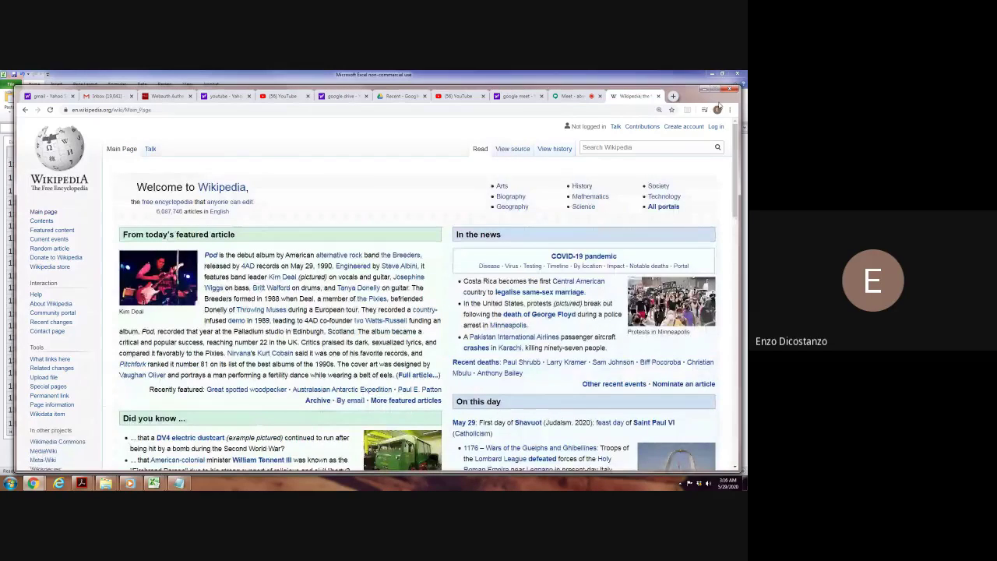
{"action": "left_click", "coordinate": [705, 89]}
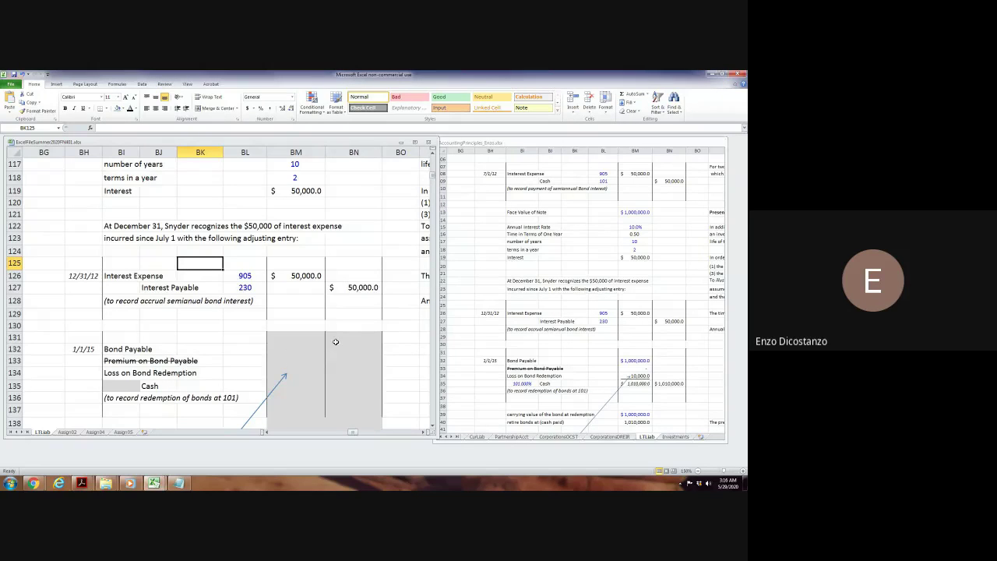
Review the bond redemption instructions in part (c) and the completed 2012 entries against the blank 1/1/15 redemption entry.
{"action": "left_click", "coordinate": [231, 335]}
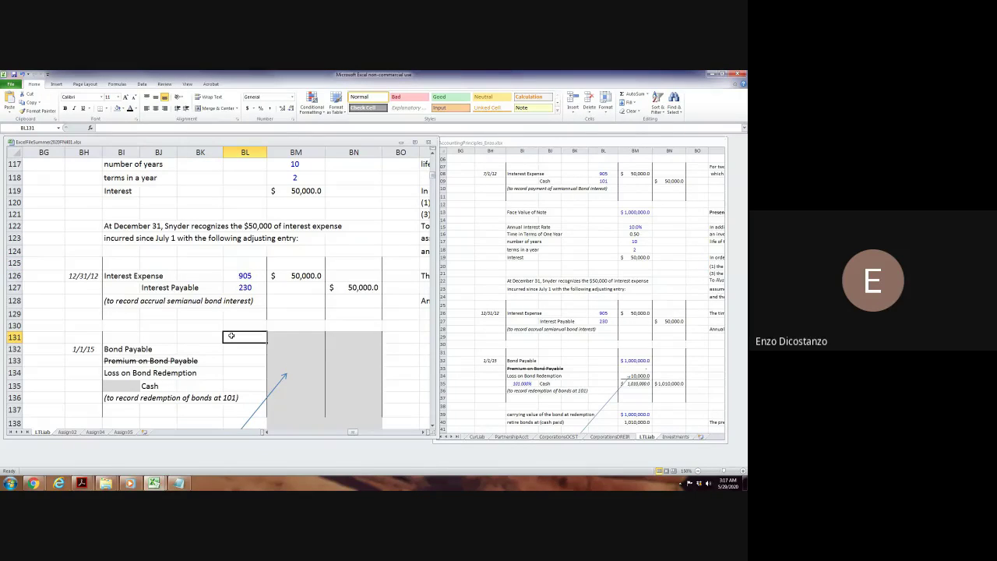
{"action": "scroll", "coordinate": [176, 312], "scroll_direction": "down", "scroll_amount": 5}
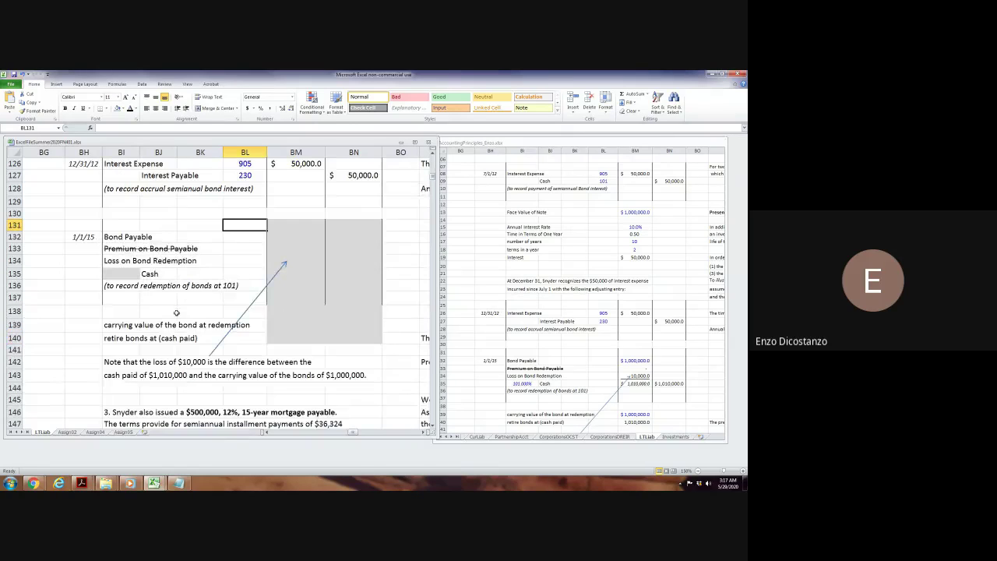
{"action": "scroll", "coordinate": [176, 309], "scroll_direction": "up", "scroll_amount": 6}
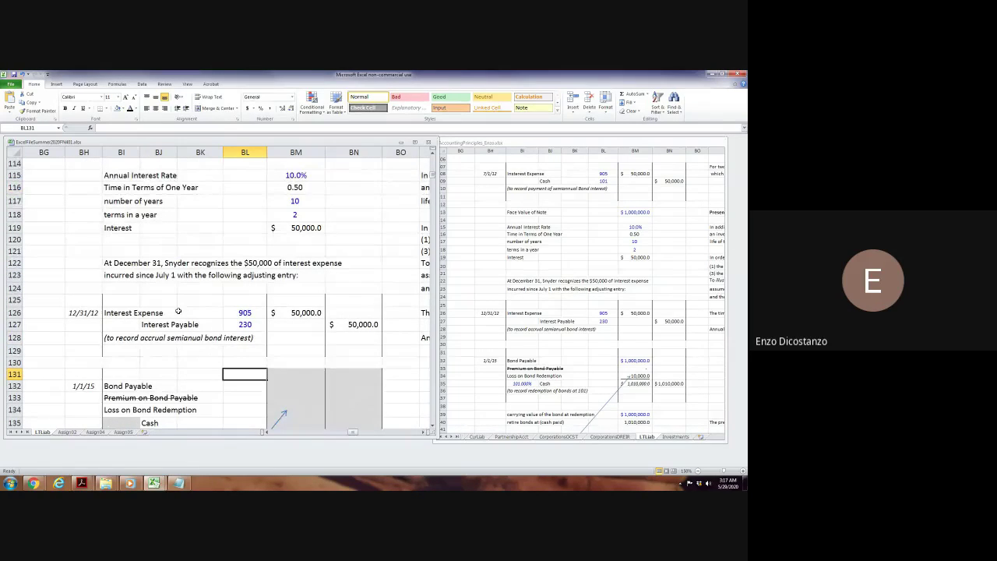
{"action": "scroll", "coordinate": [178, 311], "scroll_direction": "up", "scroll_amount": 5}
{"action": "left_click", "coordinate": [184, 292]}
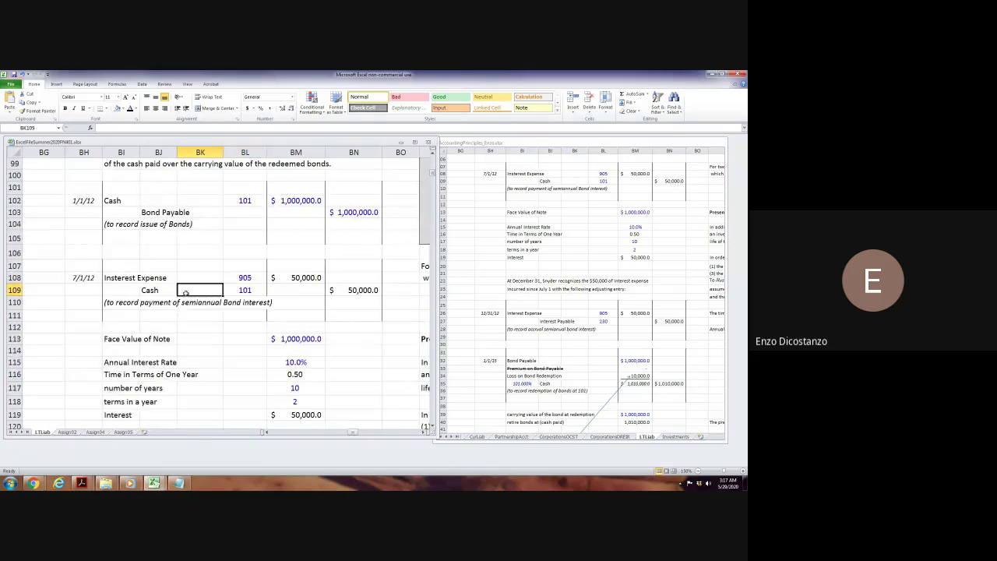
{"action": "scroll", "coordinate": [185, 292], "scroll_direction": "up", "scroll_amount": 1}
{"action": "scroll", "coordinate": [185, 292], "scroll_direction": "up", "scroll_amount": 1}
{"action": "left_click", "coordinate": [186, 296]}
{"action": "scroll", "coordinate": [190, 290], "scroll_direction": "up", "scroll_amount": 3}
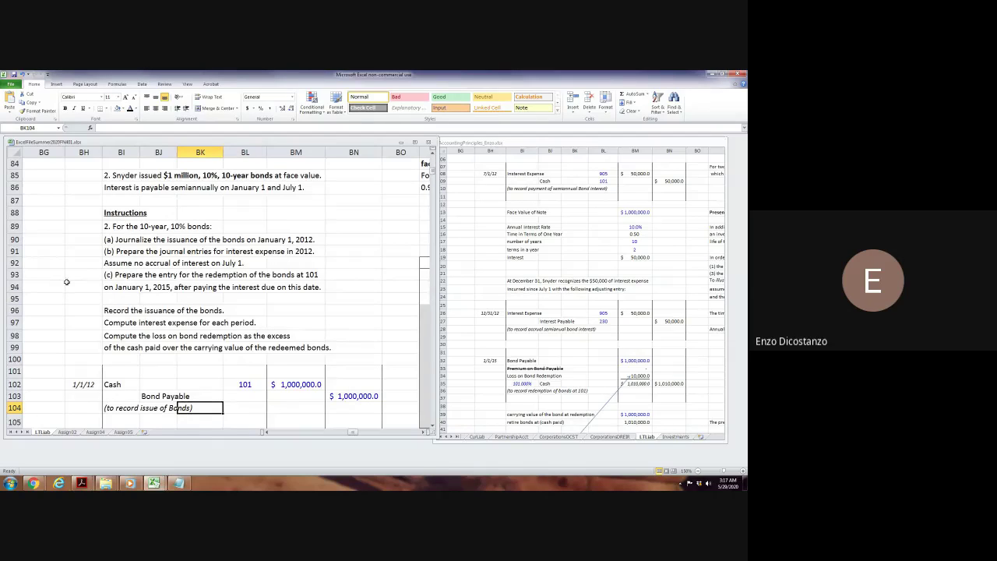
{"action": "scroll", "coordinate": [74, 271], "scroll_direction": "down", "scroll_amount": 9}
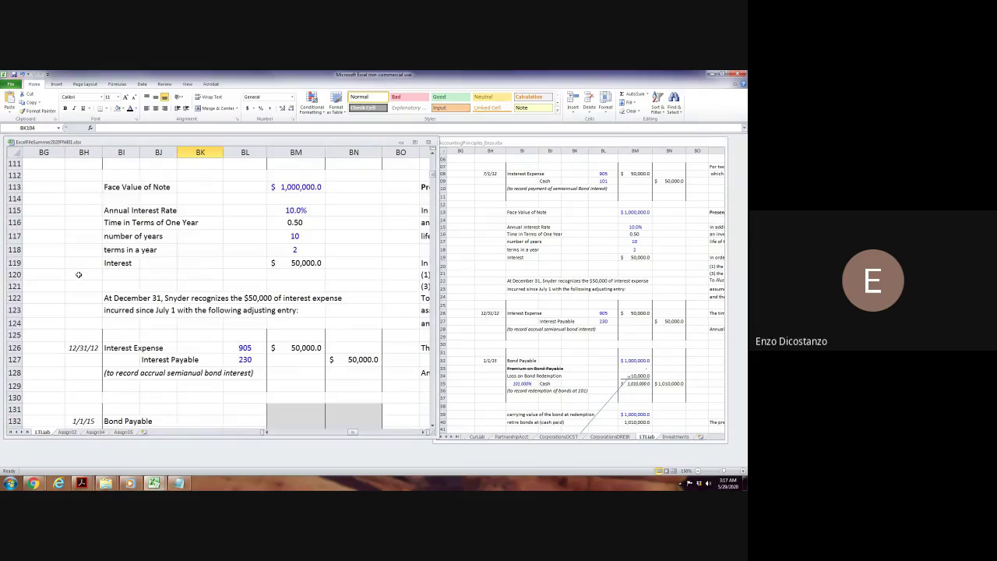
{"action": "scroll", "coordinate": [79, 274], "scroll_direction": "down", "scroll_amount": 2}
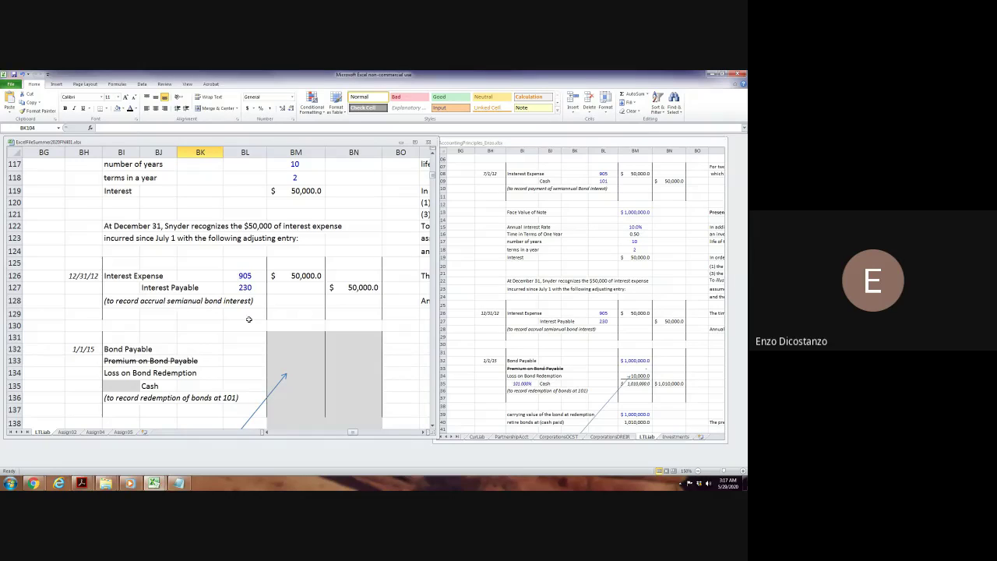
Debit Bond Payable for 1,000,000 in the 1/1/15 bond redemption entry.
{"action": "left_click", "coordinate": [284, 349]}
{"action": "type", "text": "1000"}
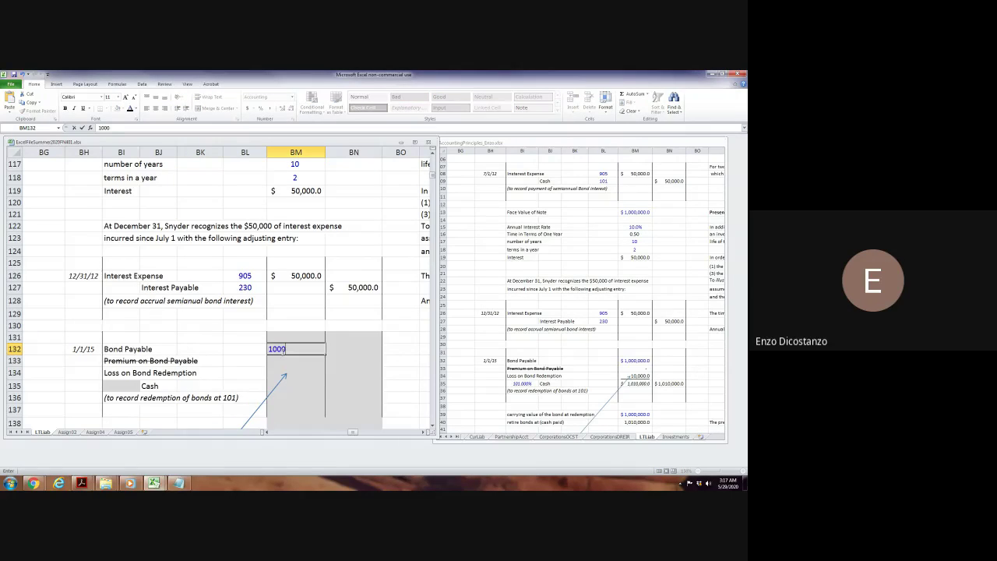
{"action": "type", "text": "000"}
{"action": "key", "text": "Return"}
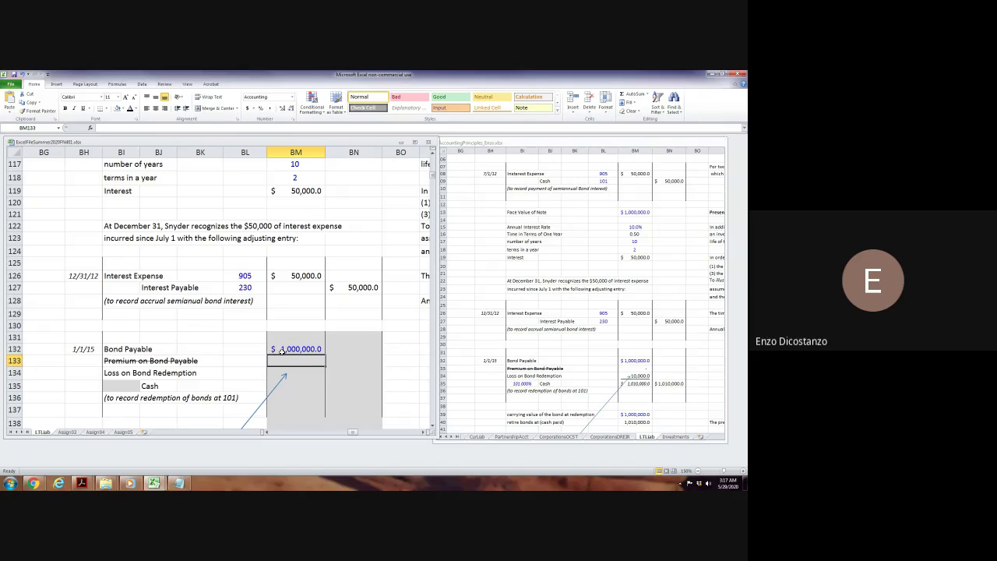
Set the redemption rate beside Cash in the 1/1/15 entry to 101%.
{"action": "left_click", "coordinate": [635, 368]}
{"action": "left_click", "coordinate": [302, 361]}
{"action": "left_click", "coordinate": [132, 387]}
{"action": "type", "text": "101%"}
{"action": "key", "text": "Return"}
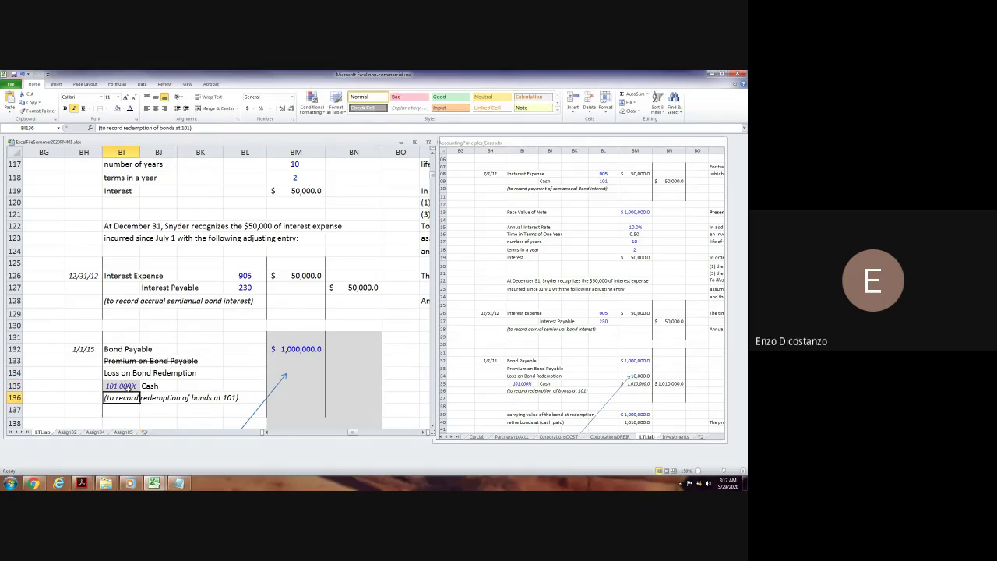
Credit Cash in BN135 with a formula multiplying the redemption rate in BI135 by the Bond Payable debit in BM132.
{"action": "left_click", "coordinate": [360, 386]}
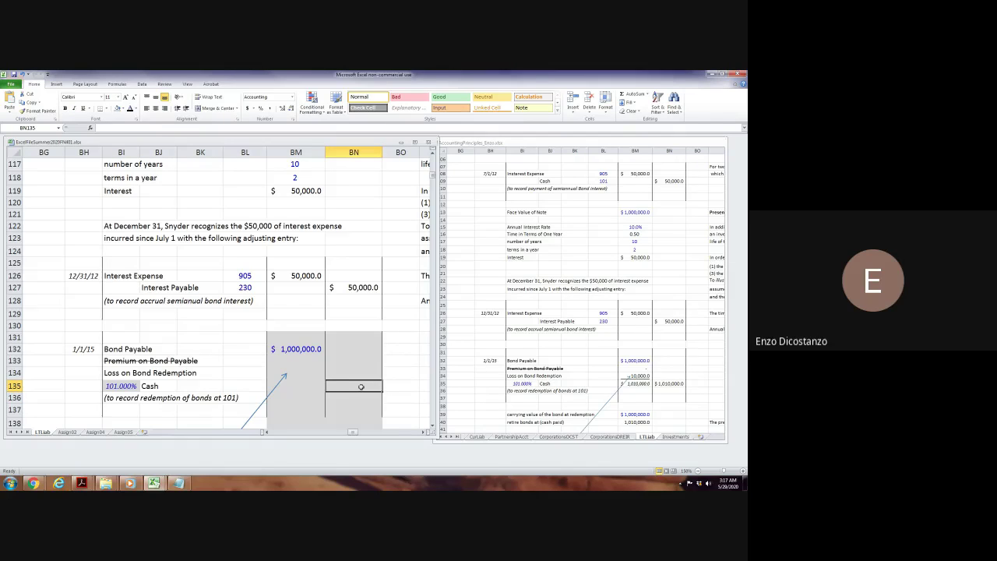
{"action": "type", "text": "="}
{"action": "key", "text": "Left"}
{"action": "key", "text": "Left"}
{"action": "key", "text": "Left"}
{"action": "key", "text": "Left"}
{"action": "key", "text": "Left"}
{"action": "key", "text": "Left"}
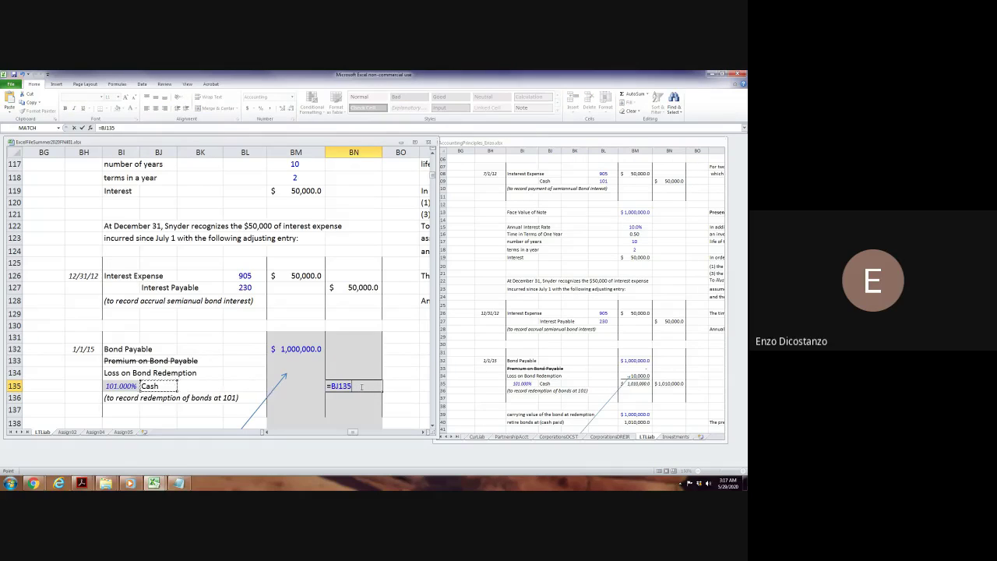
{"action": "key", "text": "Right"}
{"action": "type", "text": "*"}
{"action": "left_click", "coordinate": [292, 343]}
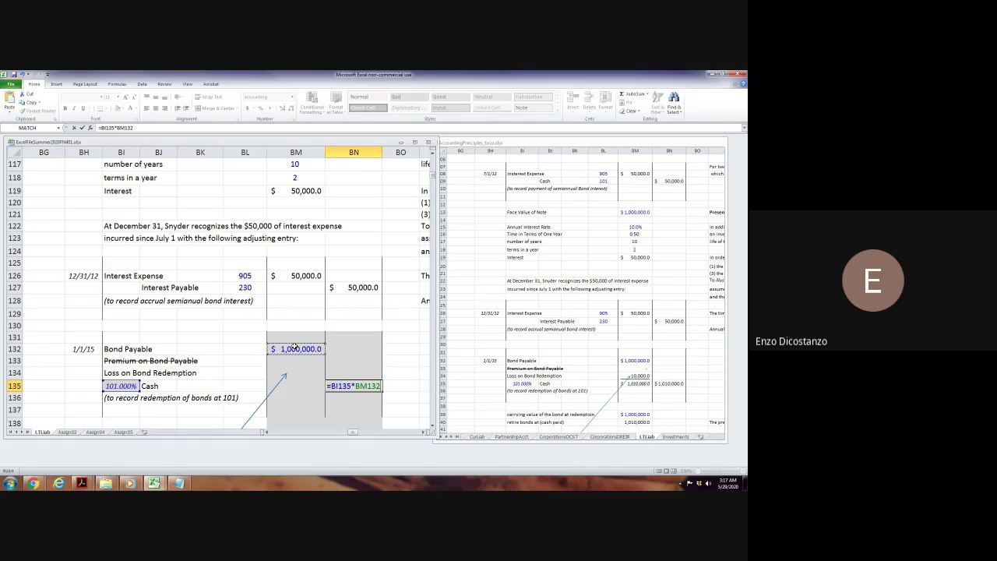
{"action": "key", "text": "Return"}
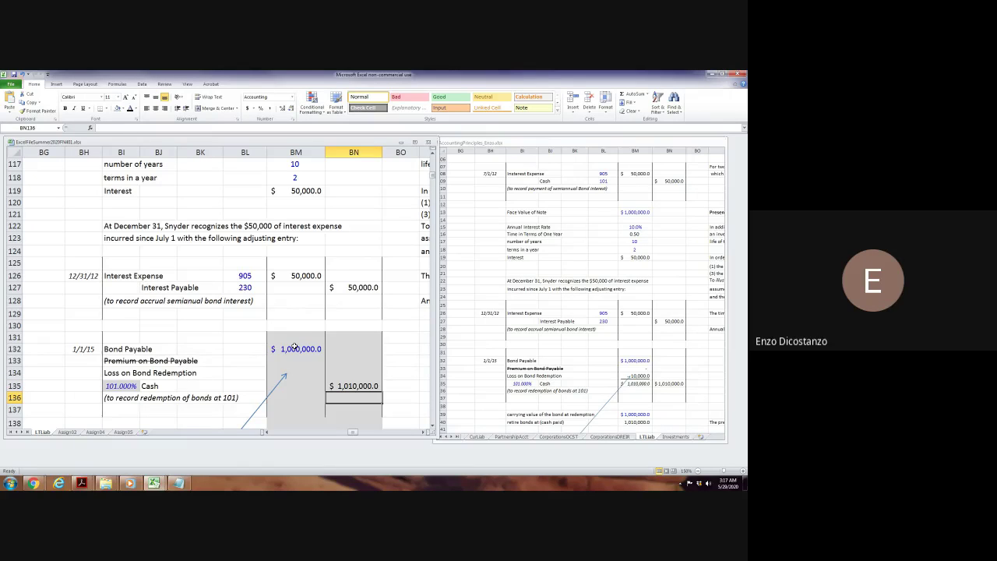
Review the 10-year bond terms, the redemption instructions and the 2012 entries, and dismiss the Windows performance notification.
{"action": "key", "text": "Up"}
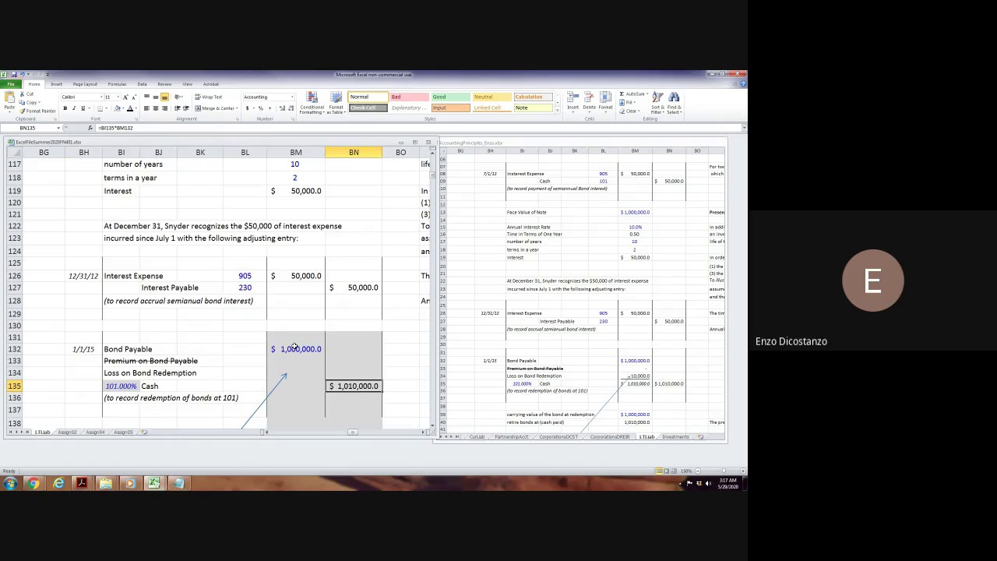
{"action": "key", "text": "Left"}
{"action": "key", "text": "Up"}
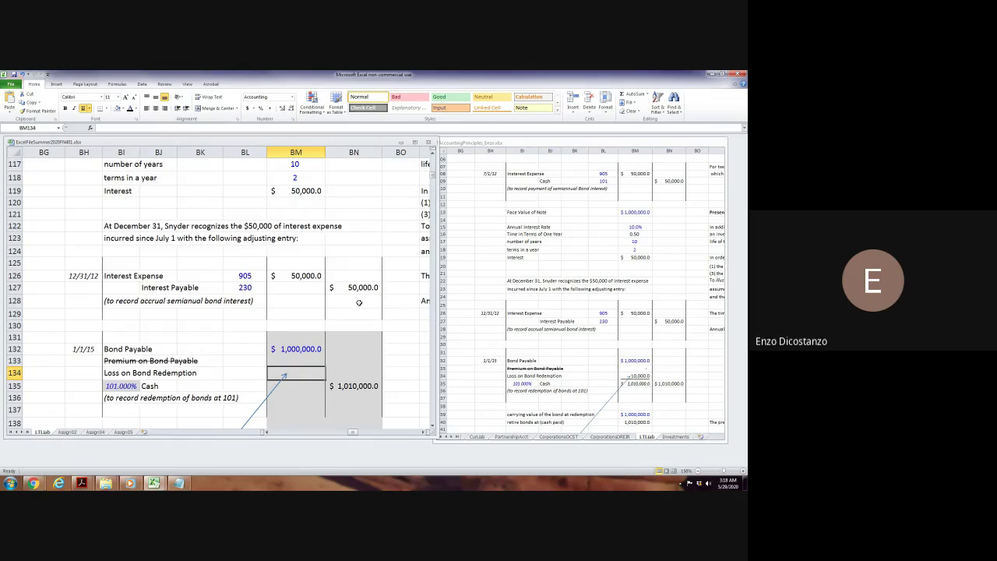
{"action": "scroll", "coordinate": [359, 303], "scroll_direction": "up", "scroll_amount": 5}
{"action": "scroll", "coordinate": [359, 302], "scroll_direction": "up", "scroll_amount": 4}
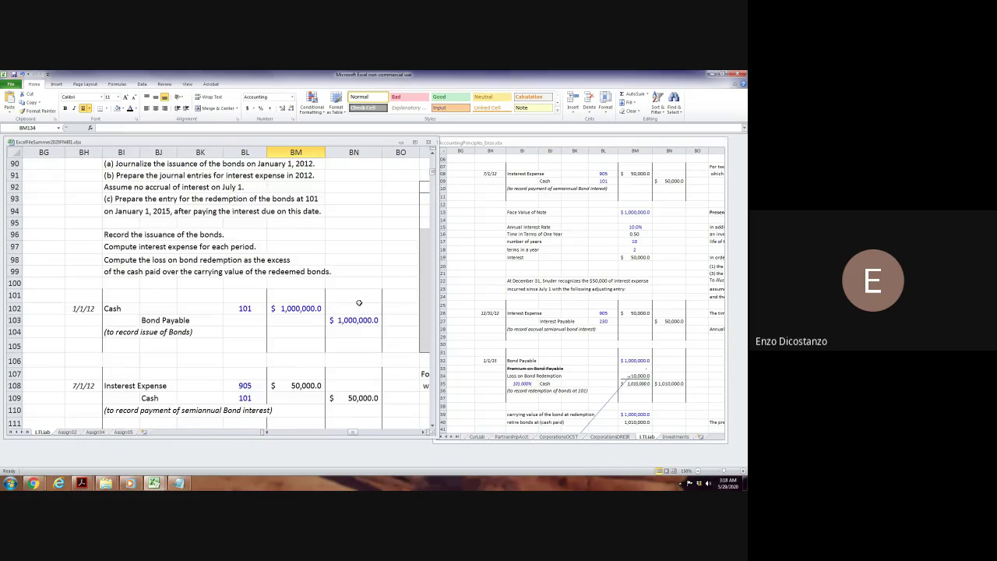
{"action": "scroll", "coordinate": [359, 303], "scroll_direction": "up", "scroll_amount": 6}
{"action": "scroll", "coordinate": [359, 302], "scroll_direction": "down", "scroll_amount": 6}
{"action": "scroll", "coordinate": [358, 302], "scroll_direction": "down", "scroll_amount": 1}
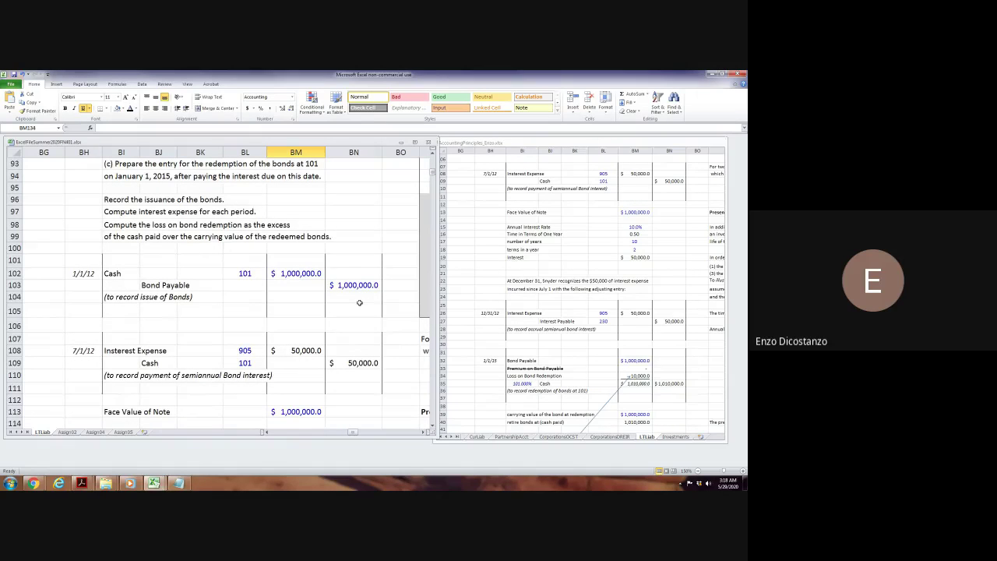
{"action": "scroll", "coordinate": [359, 302], "scroll_direction": "up", "scroll_amount": 4}
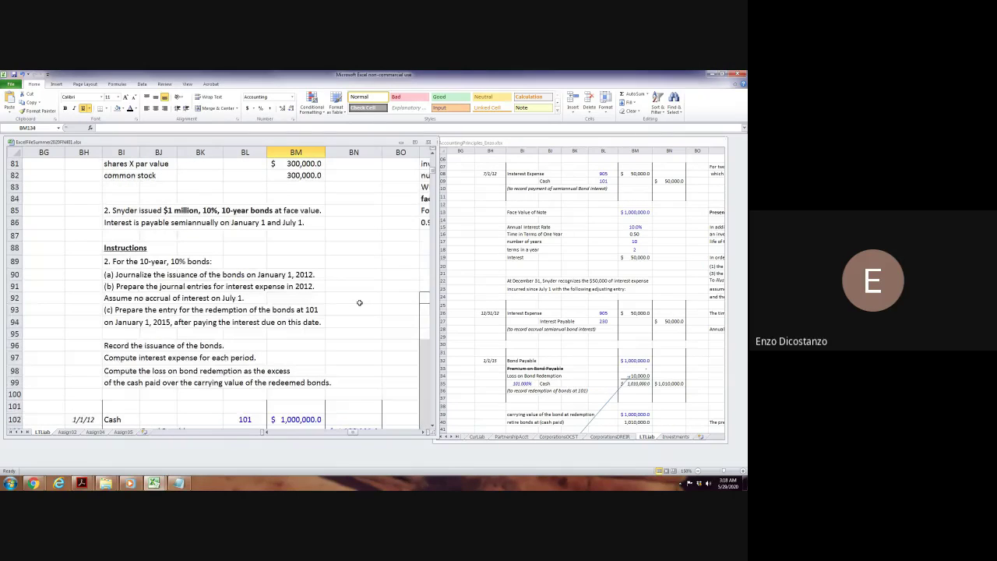
{"action": "scroll", "coordinate": [359, 302], "scroll_direction": "up", "scroll_amount": 1}
{"action": "scroll", "coordinate": [359, 302], "scroll_direction": "down", "scroll_amount": 9}
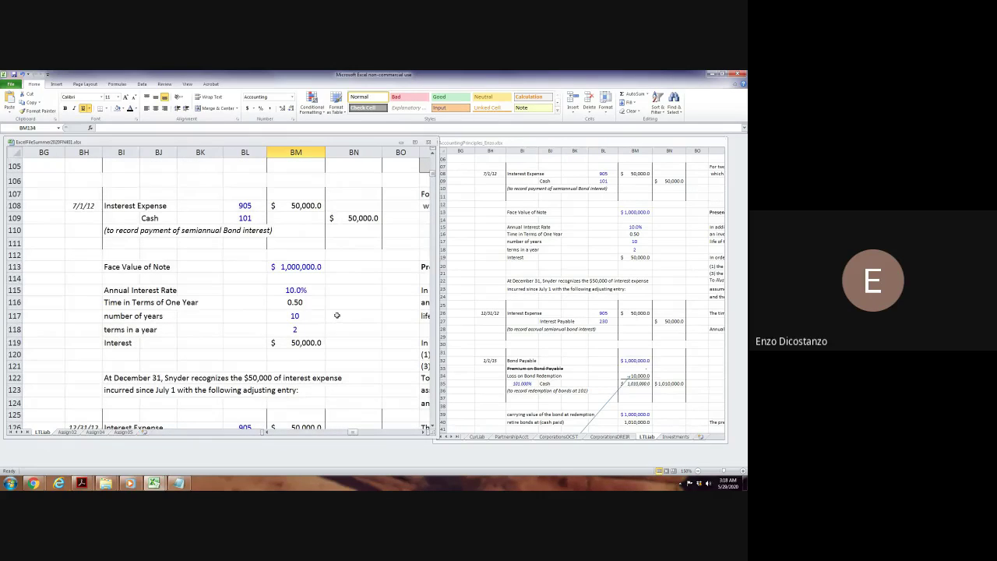
{"action": "scroll", "coordinate": [338, 314], "scroll_direction": "down", "scroll_amount": 5}
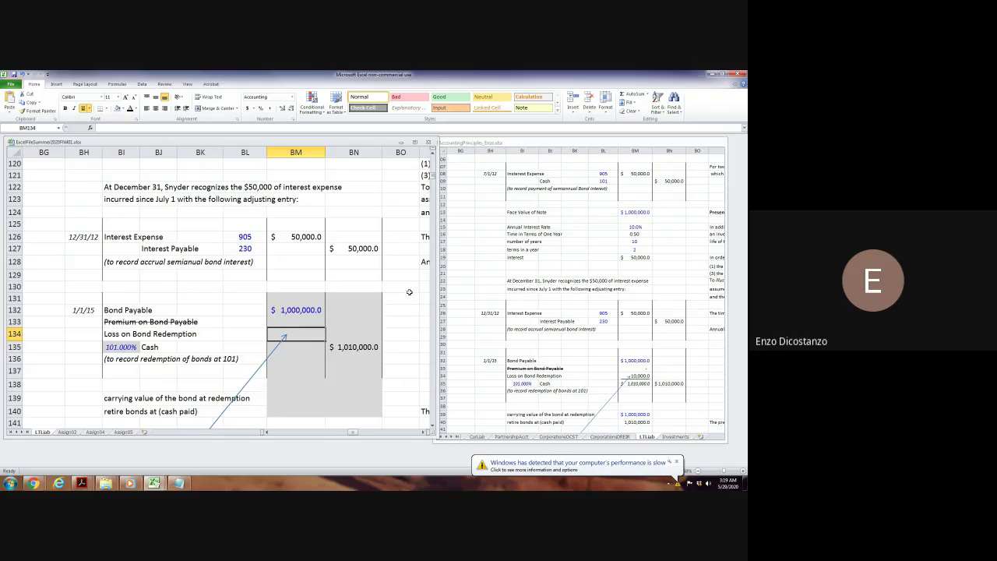
{"action": "left_click", "coordinate": [676, 463]}
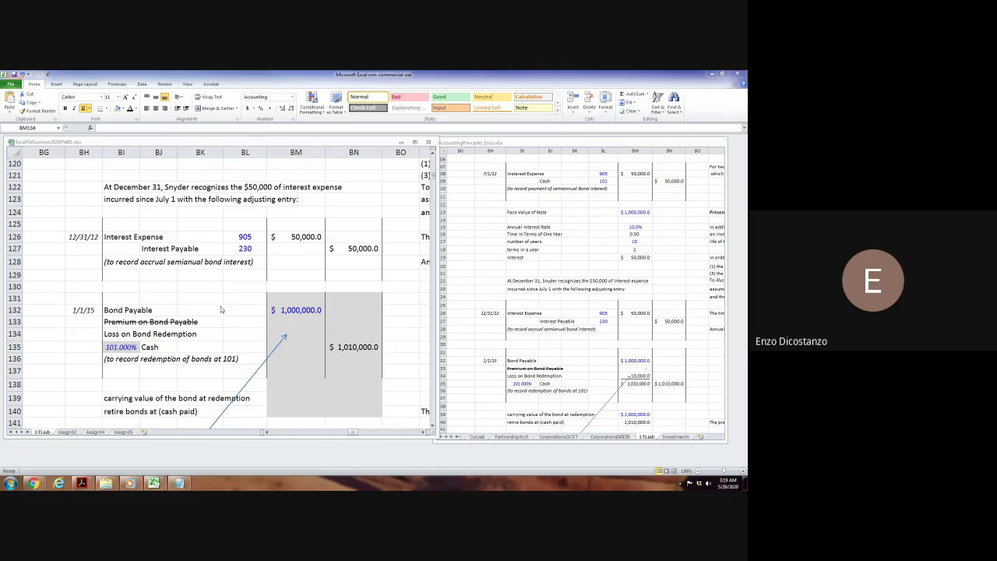
Underline the word "Snyder" in the December 31 interest sentence in BI122.
{"action": "left_click", "coordinate": [115, 187]}
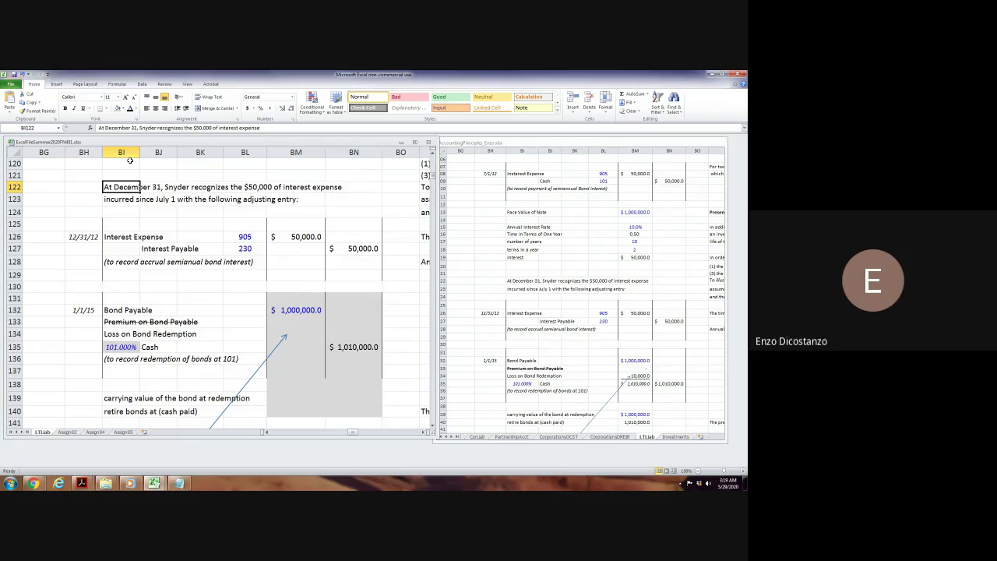
{"action": "double_click", "coordinate": [140, 188]}
{"action": "key", "text": "ctrl+Right"}
{"action": "key", "text": "ctrl+Right"}
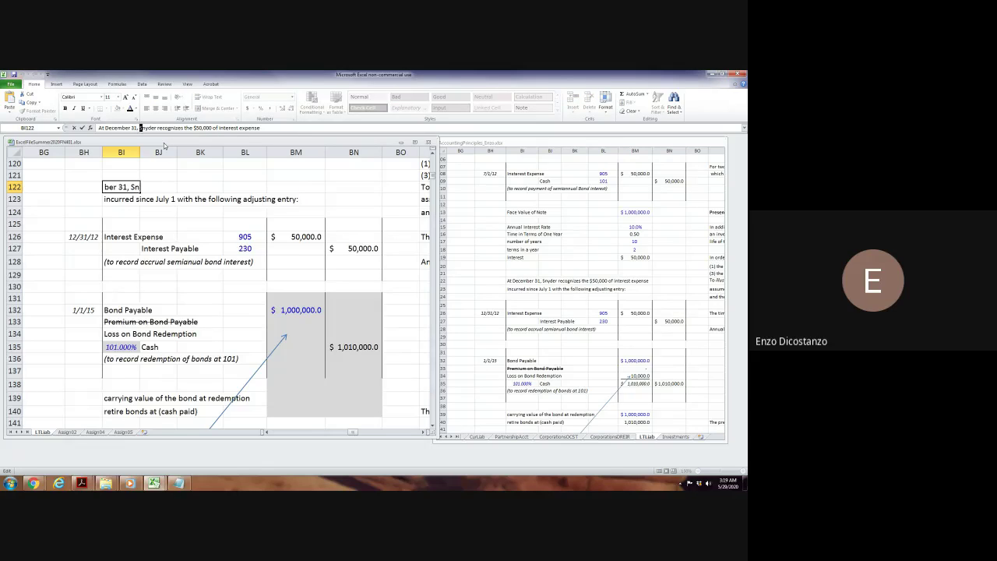
{"action": "key", "text": "shift+Right"}
{"action": "key", "text": "shift+Right"}
{"action": "key", "text": "shift+Right"}
{"action": "key", "text": "shift+Right"}
{"action": "key", "text": "shift+Right"}
{"action": "key", "text": "shift+Right"}
{"action": "key", "text": "ctrl+u"}
{"action": "key", "text": "Return"}
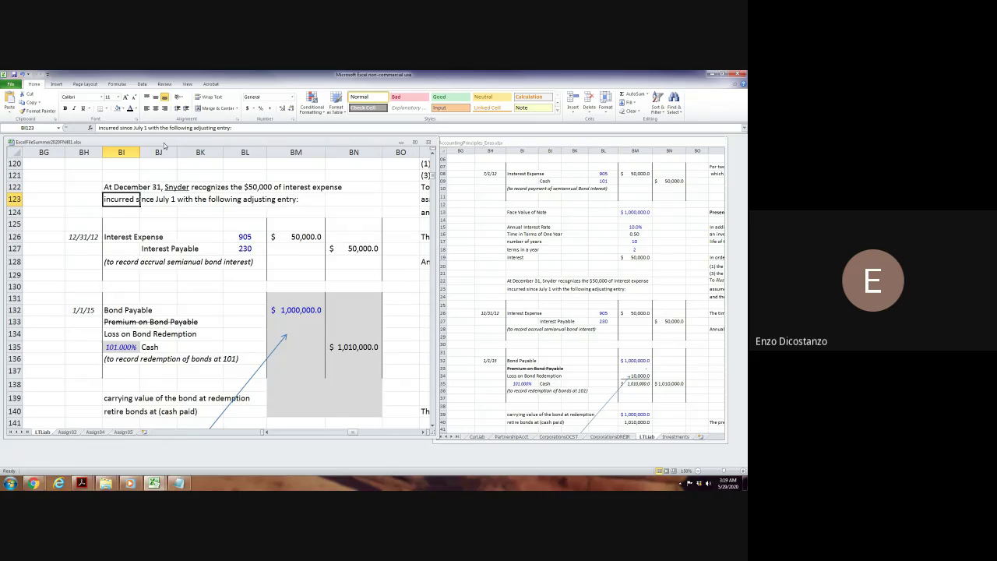
Calculate the Loss on Bond Redemption debit in BM134 as the Cash credit minus the Bond Payable debit.
{"action": "left_click", "coordinate": [243, 297]}
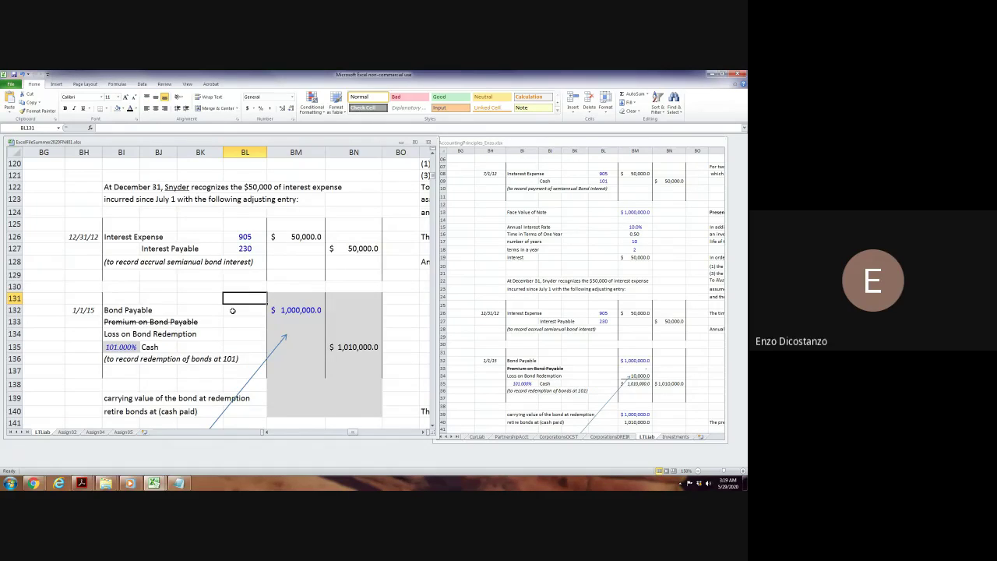
{"action": "scroll", "coordinate": [237, 303], "scroll_direction": "up", "scroll_amount": 5}
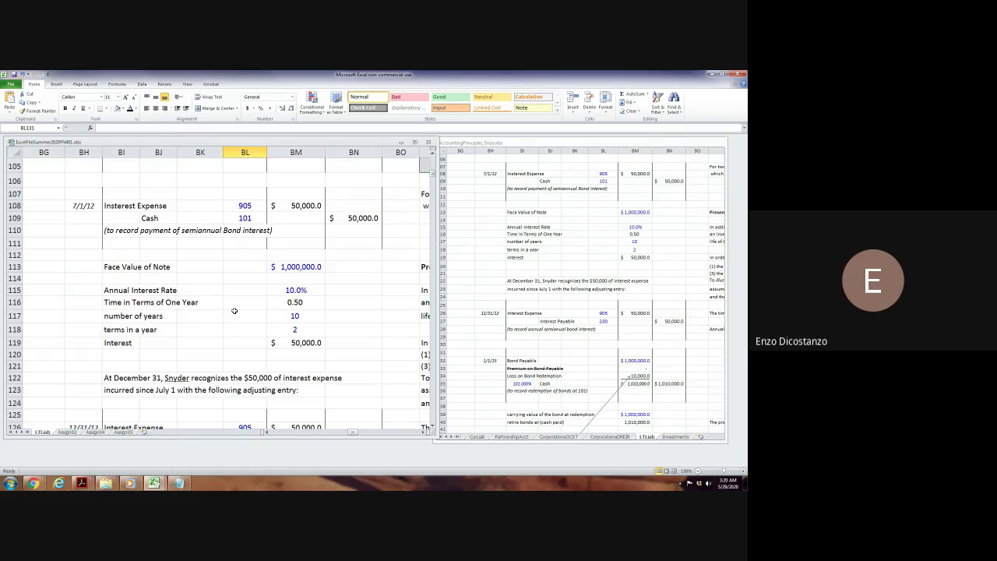
{"action": "scroll", "coordinate": [234, 311], "scroll_direction": "down", "scroll_amount": 7}
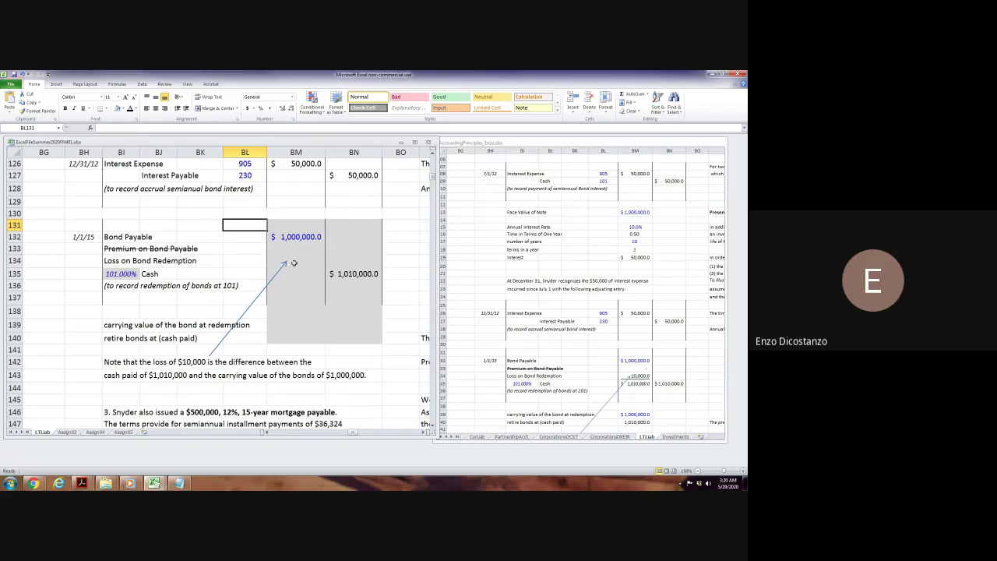
{"action": "left_click", "coordinate": [294, 263]}
{"action": "type", "text": "="}
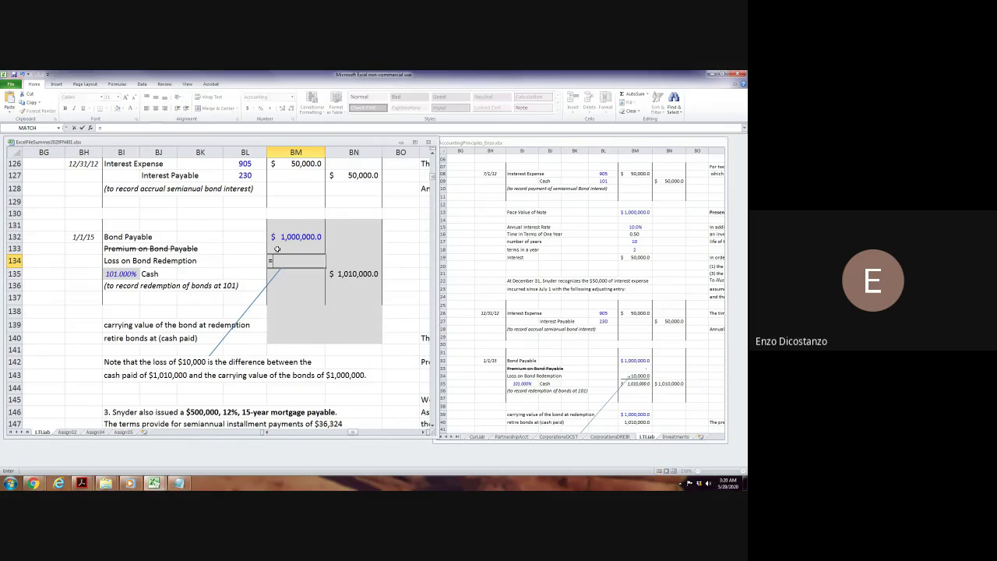
{"action": "key", "text": "Right"}
{"action": "key", "text": "Down"}
{"action": "type", "text": "-"}
{"action": "key", "text": "Up"}
{"action": "key", "text": "Up"}
{"action": "key", "text": "Return"}
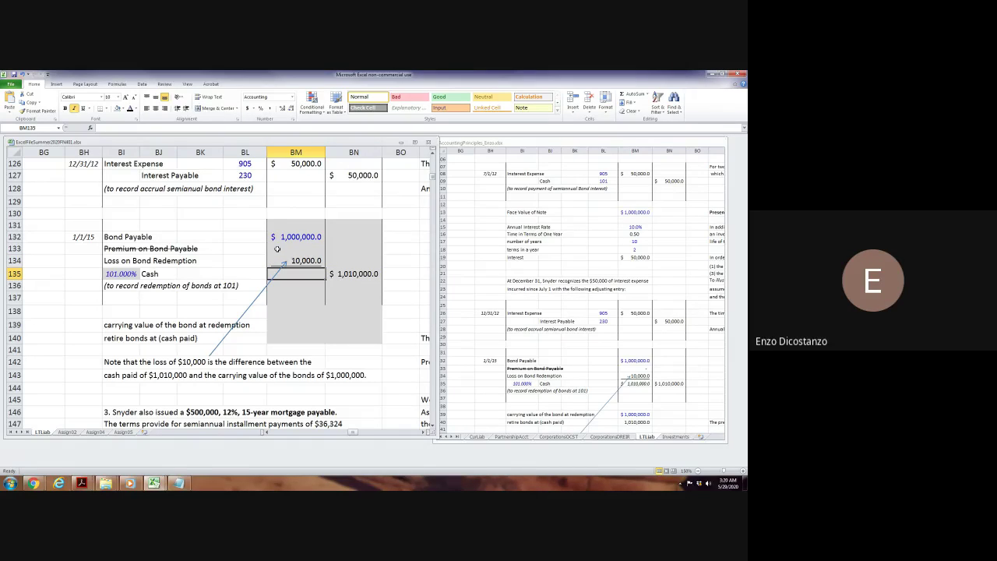
Total the redemption entry's debits in BM135 with a SUM of BM134 and BM132.
{"action": "type", "text": "=sum("}
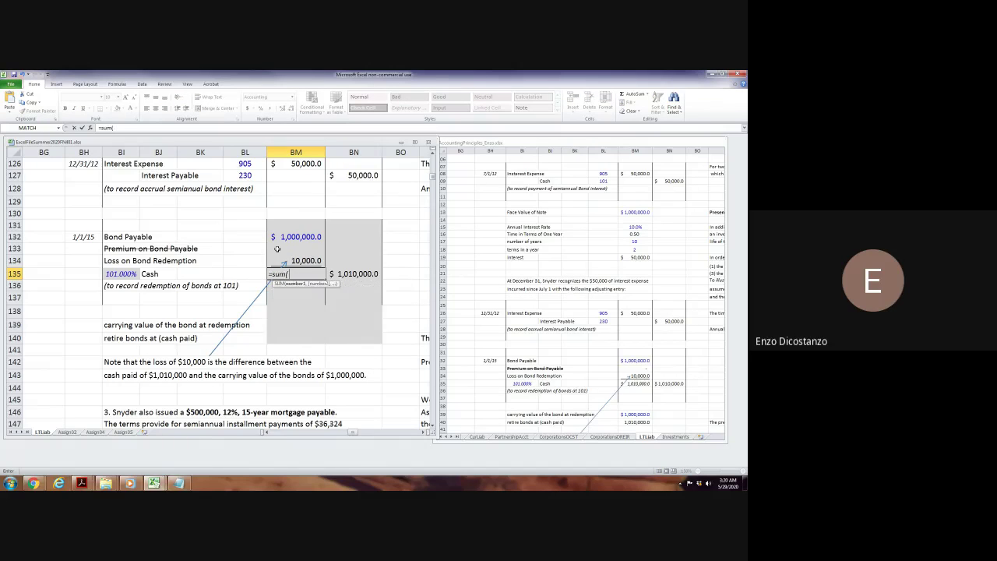
{"action": "key", "text": "Up"}
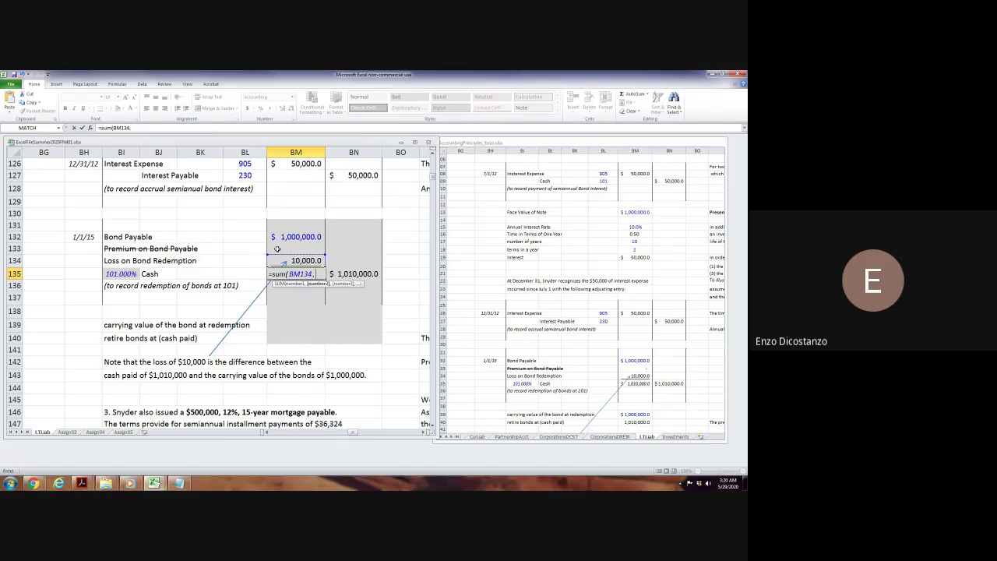
{"action": "type", "text": ","}
{"action": "key", "text": "Up"}
{"action": "key", "text": "Up"}
{"action": "key", "text": "Up"}
{"action": "type", "text": ")"}
{"action": "key", "text": "Return"}
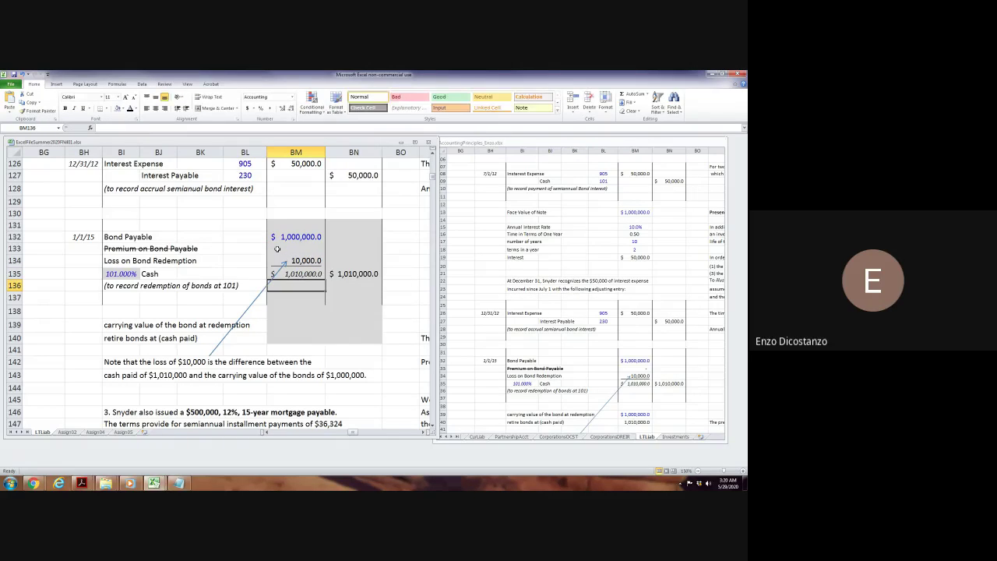
Enter 1,000,000 as the carrying value of the bond at redemption in BM139.
{"action": "key", "text": "Down"}
{"action": "key", "text": "Down"}
{"action": "key", "text": "Down"}
{"action": "key", "text": "Down"}
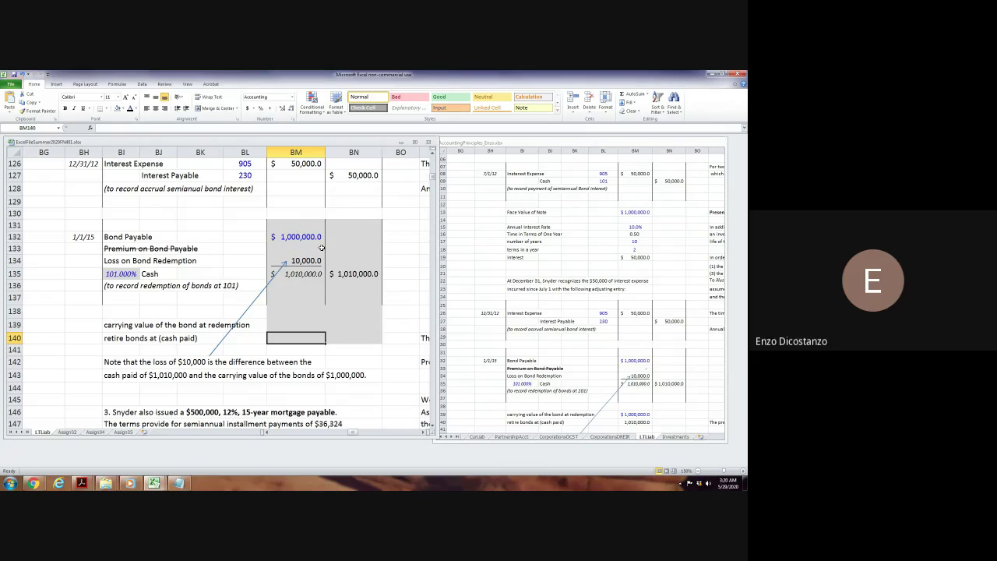
{"action": "left_click", "coordinate": [360, 314]}
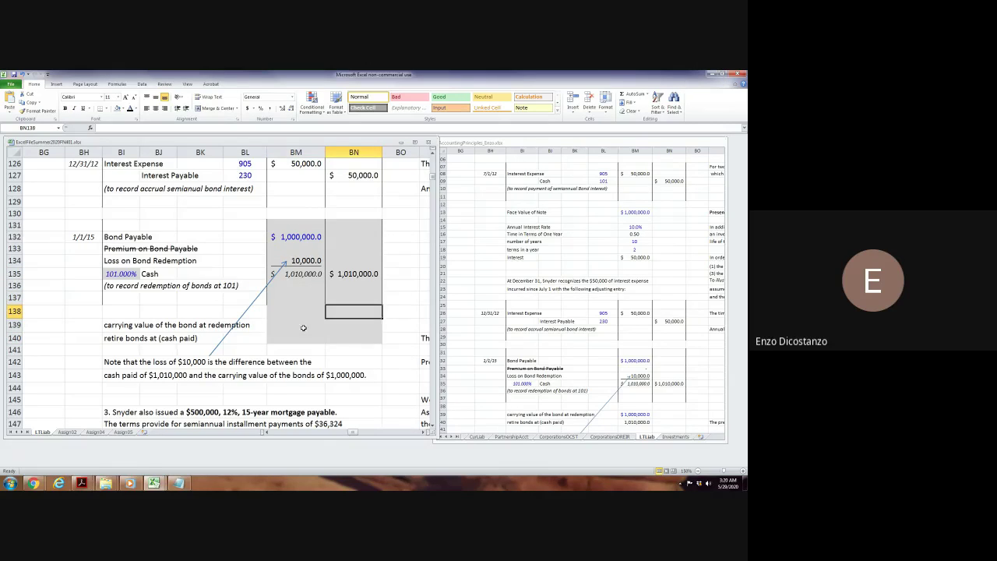
{"action": "left_click", "coordinate": [303, 326]}
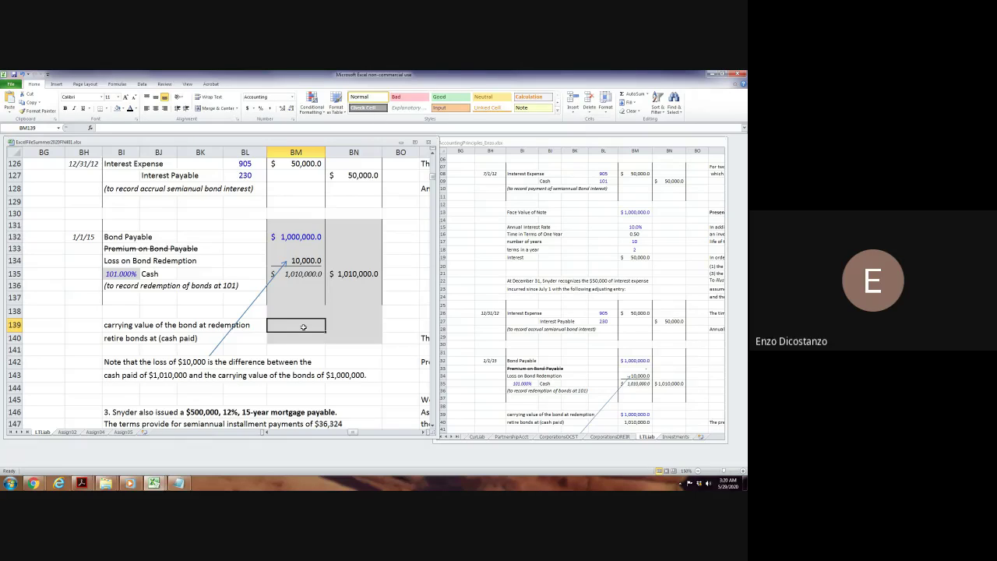
{"action": "type", "text": "1,000,"}
{"action": "type", "text": "000000"}
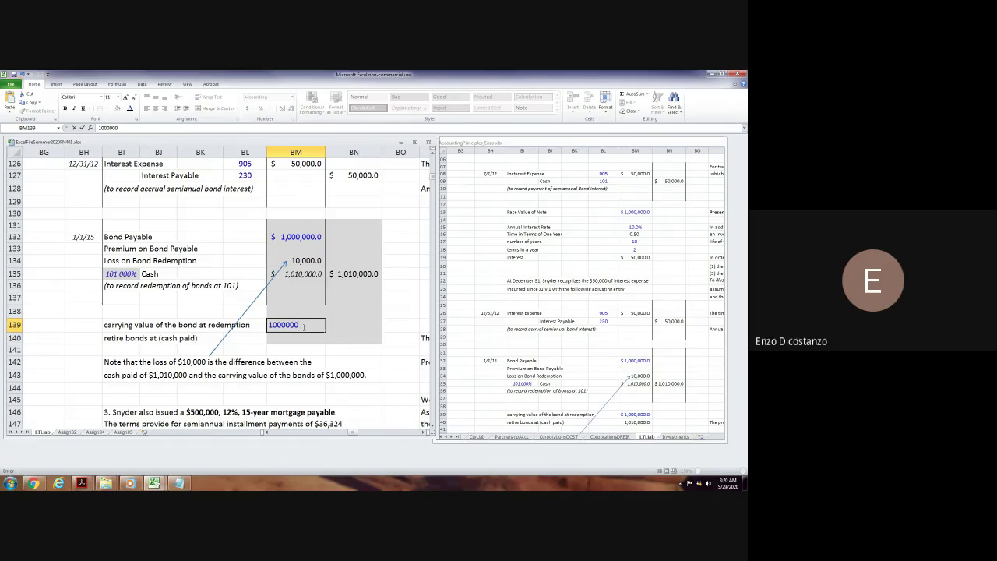
{"action": "key", "text": "Return"}
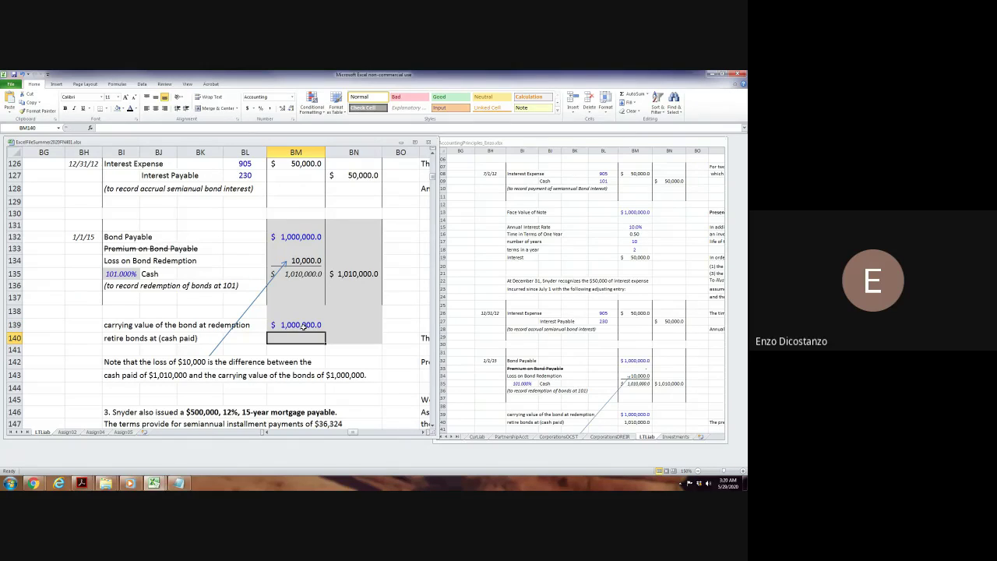
Calculate the cash paid to retire the bonds in BM140 as the carrying value times the 101% redemption rate.
{"action": "type", "text": "="}
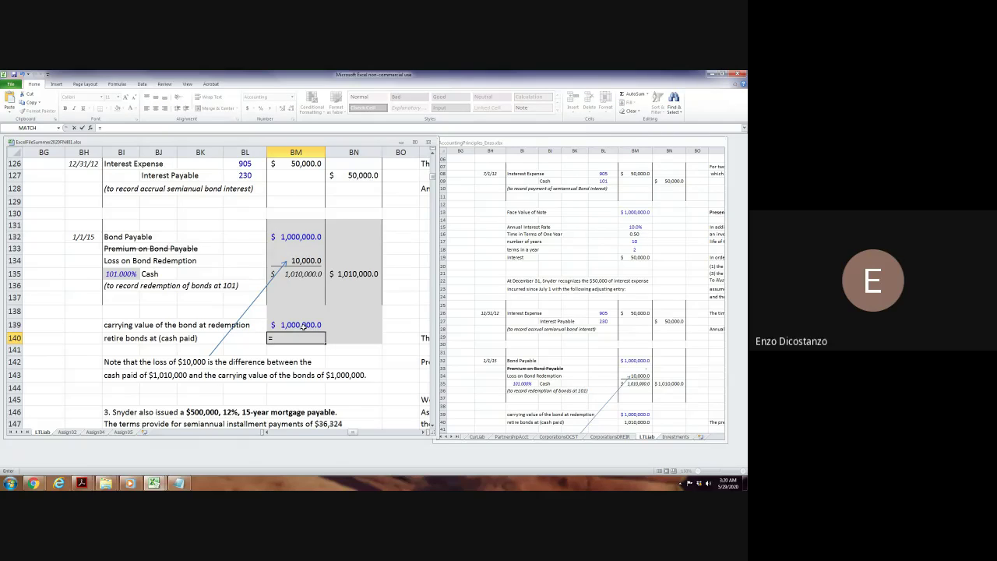
{"action": "left_click", "coordinate": [303, 326]}
{"action": "type", "text": "*"}
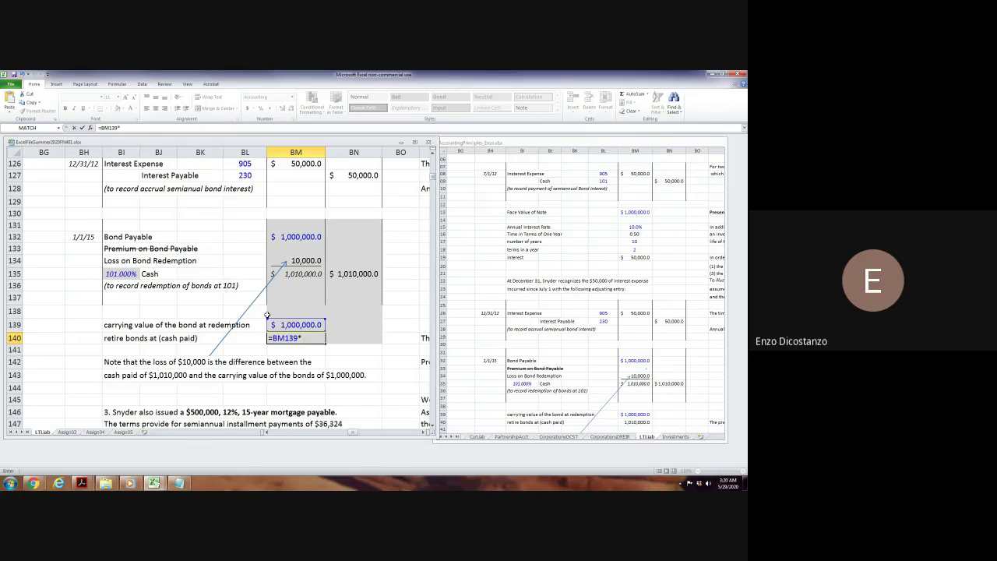
{"action": "left_click", "coordinate": [130, 275]}
{"action": "key", "text": "Return"}
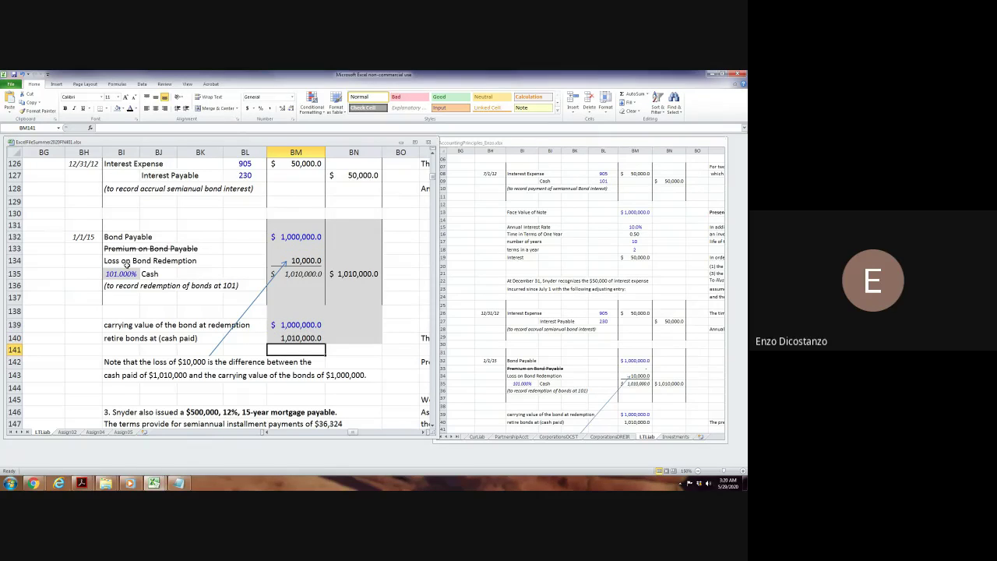
{"action": "left_click", "coordinate": [136, 282]}
{"action": "left_click", "coordinate": [136, 275]}
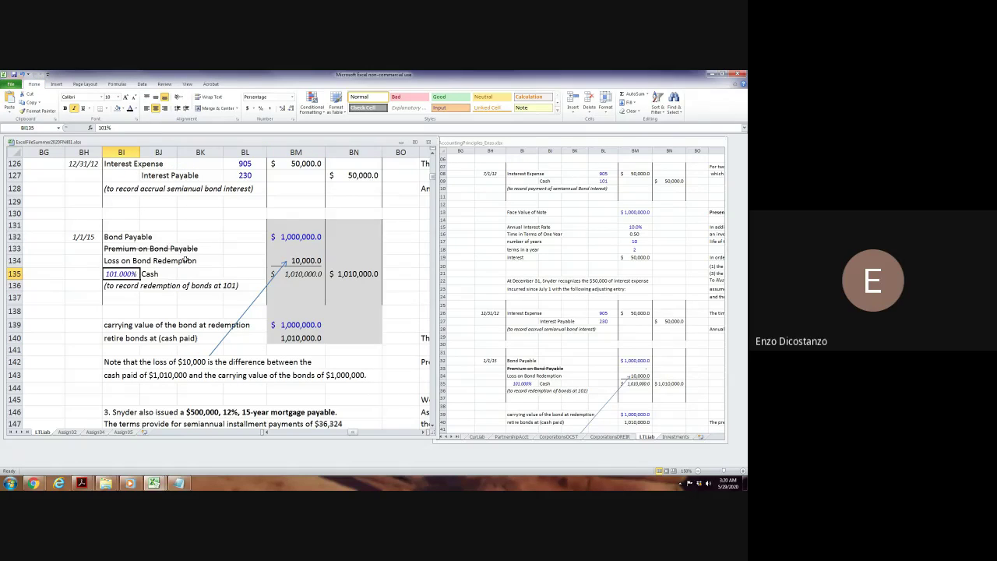
Remove the gray fill from the bond redemption entry and its supporting calculation cells, BM131:BN140.
{"action": "left_click_drag", "start_coordinate": [276, 226], "coordinate": [339, 341]}
{"action": "key", "text": "alt"}
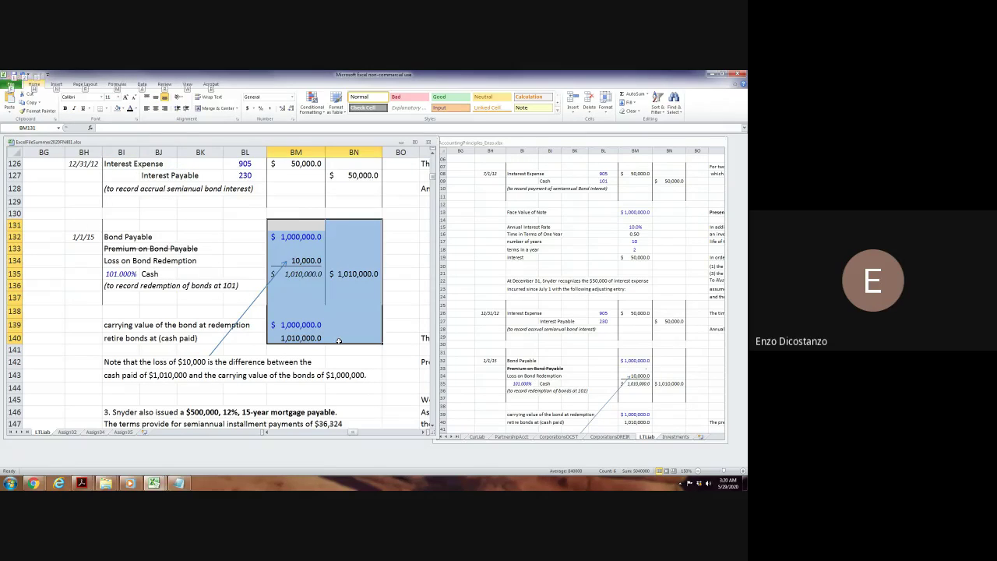
{"action": "key", "text": "h"}
{"action": "key", "text": "h"}
{"action": "key", "text": "Escape"}
{"action": "left_click", "coordinate": [357, 325]}
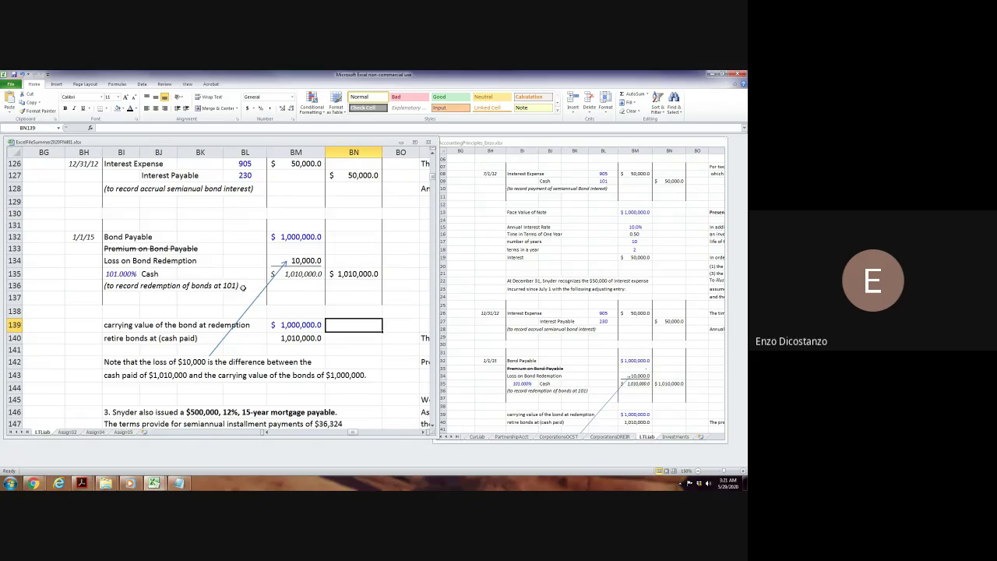
{"action": "left_click", "coordinate": [205, 298]}
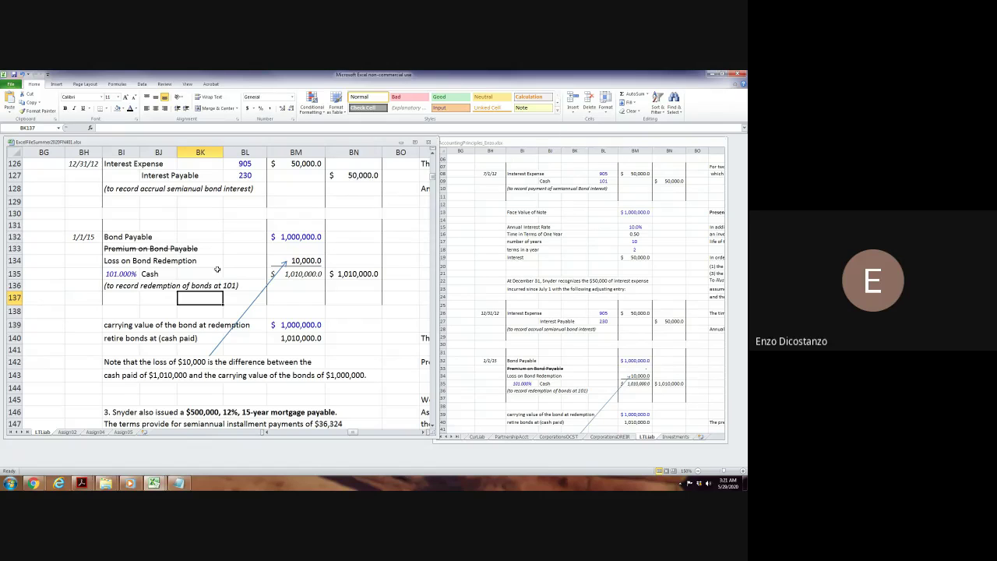
Review the Comprehensive Problem from its opening statement through both bond parts to the 15-year mortgage payable in part 3.
{"action": "scroll", "coordinate": [251, 323], "scroll_direction": "up", "scroll_amount": 20}
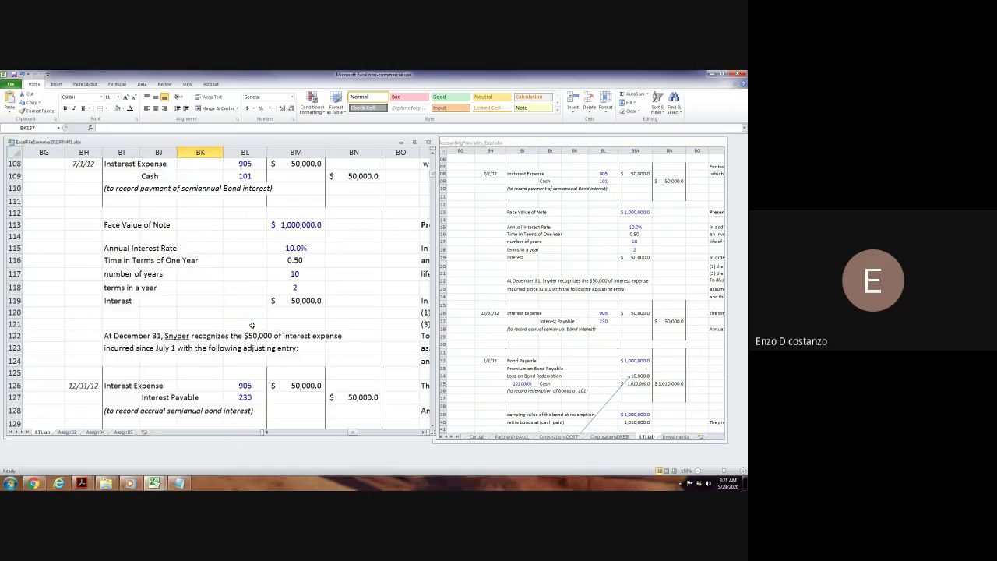
{"action": "scroll", "coordinate": [252, 320], "scroll_direction": "up", "scroll_amount": 11}
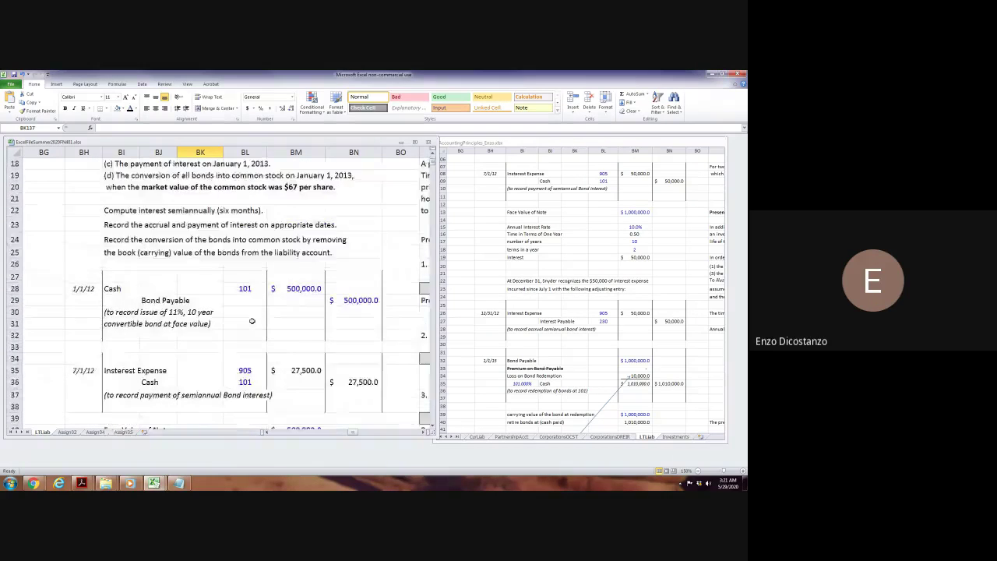
{"action": "left_click", "coordinate": [304, 193]}
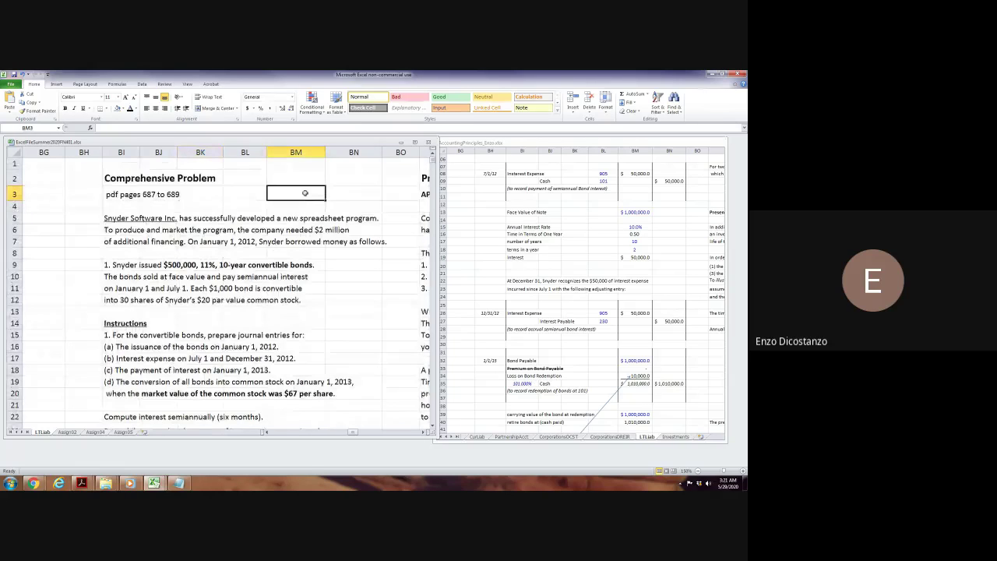
{"action": "key", "text": "Page_Down"}
{"action": "key", "text": "Page_Down"}
{"action": "key", "text": "Page_Down"}
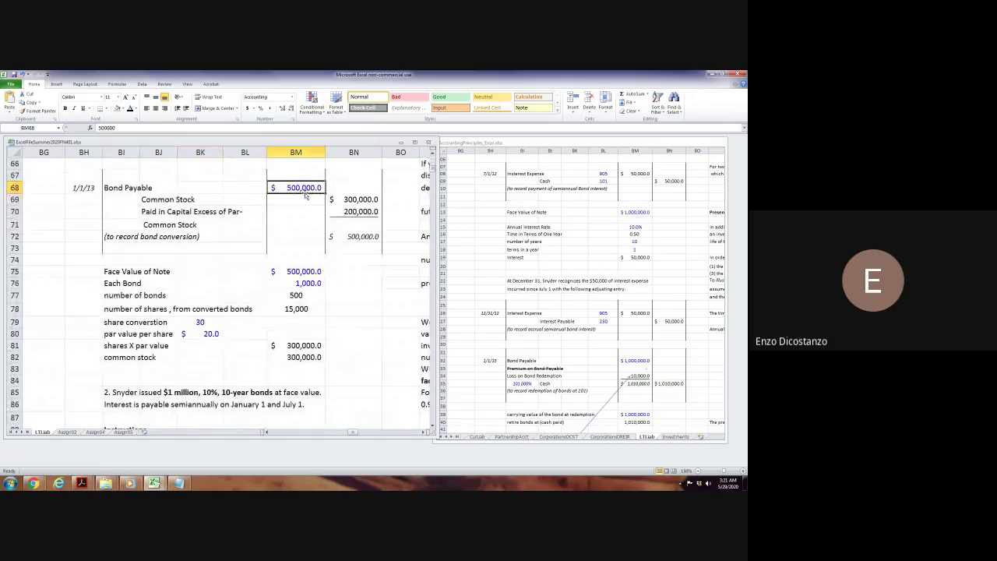
{"action": "key", "text": "Page_Down"}
{"action": "key", "text": "Page_Down"}
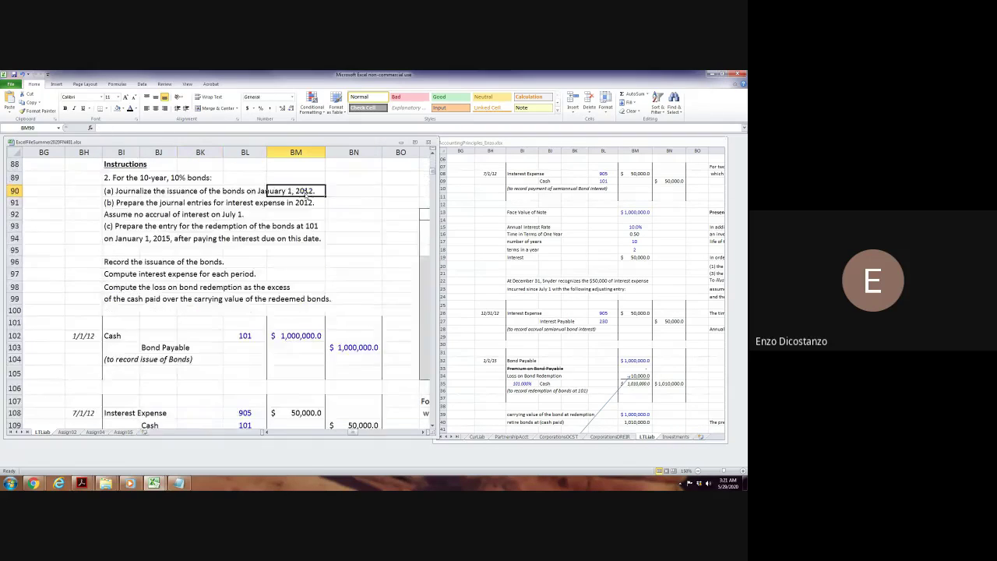
{"action": "key", "text": "Page_Down"}
{"action": "key", "text": "Page_Down"}
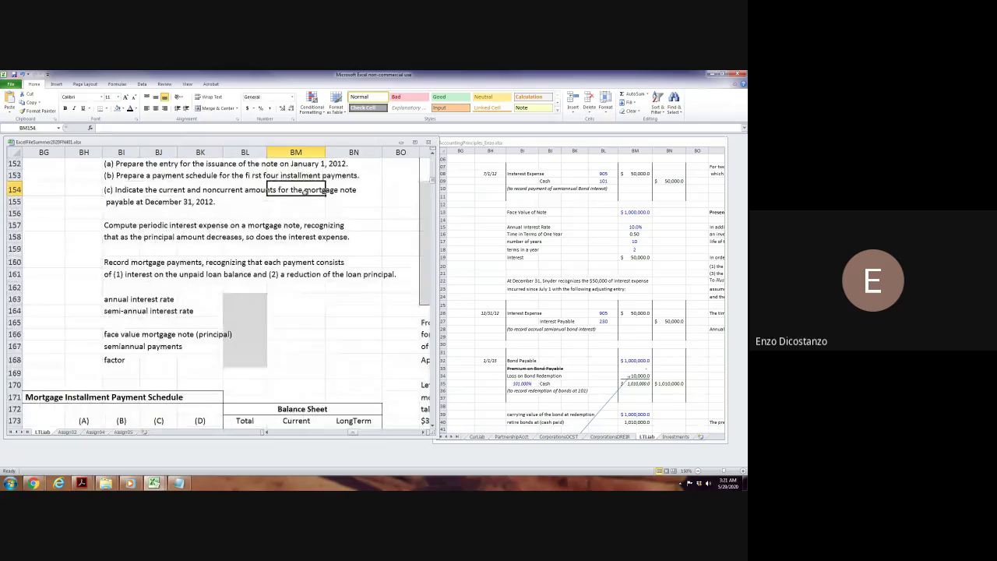
{"action": "scroll", "coordinate": [278, 260], "scroll_direction": "up", "scroll_amount": 3}
{"action": "left_click", "coordinate": [282, 236]}
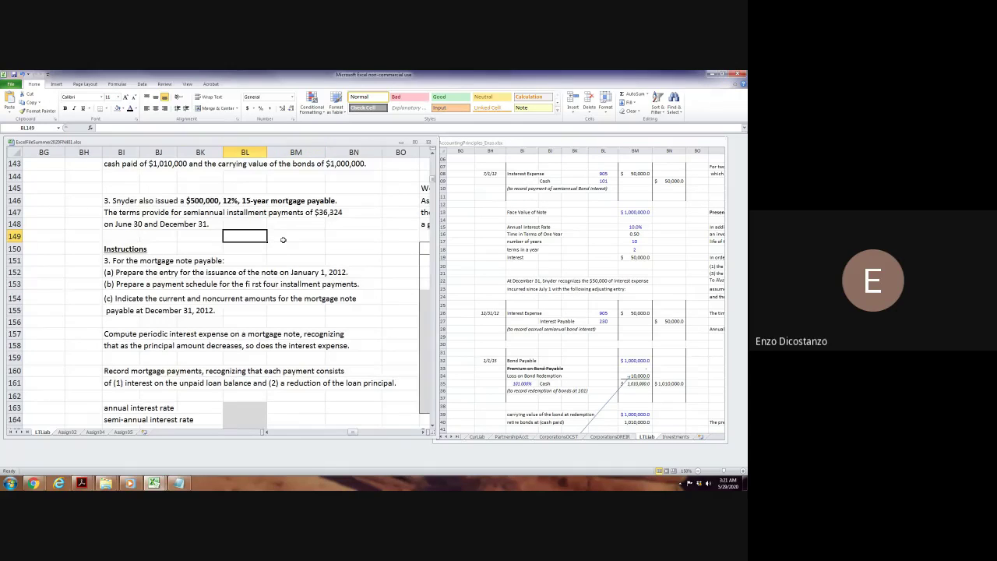
Examine the earlier Cole Research long-term note example, including its mortgage installment schedule and semiannual payment entries.
{"action": "key", "text": "ctrl+Left"}
{"action": "key", "text": "Left"}
{"action": "key", "text": "Left"}
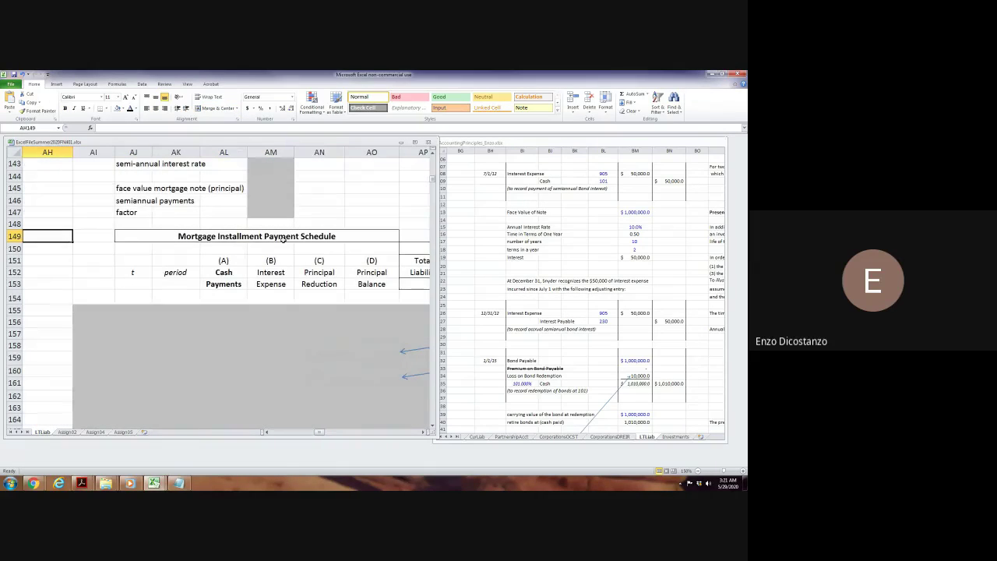
{"action": "key", "text": "Right"}
{"action": "key", "text": "Page_Up"}
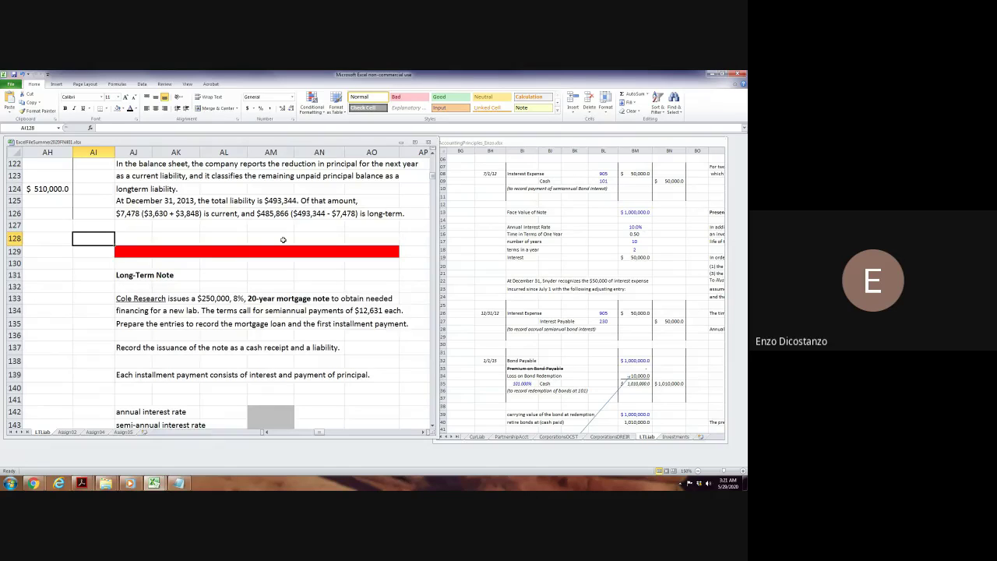
{"action": "key", "text": "Page_Down"}
{"action": "key", "text": "Page_Down"}
{"action": "key", "text": "Page_Down"}
{"action": "key", "text": "Page_Down"}
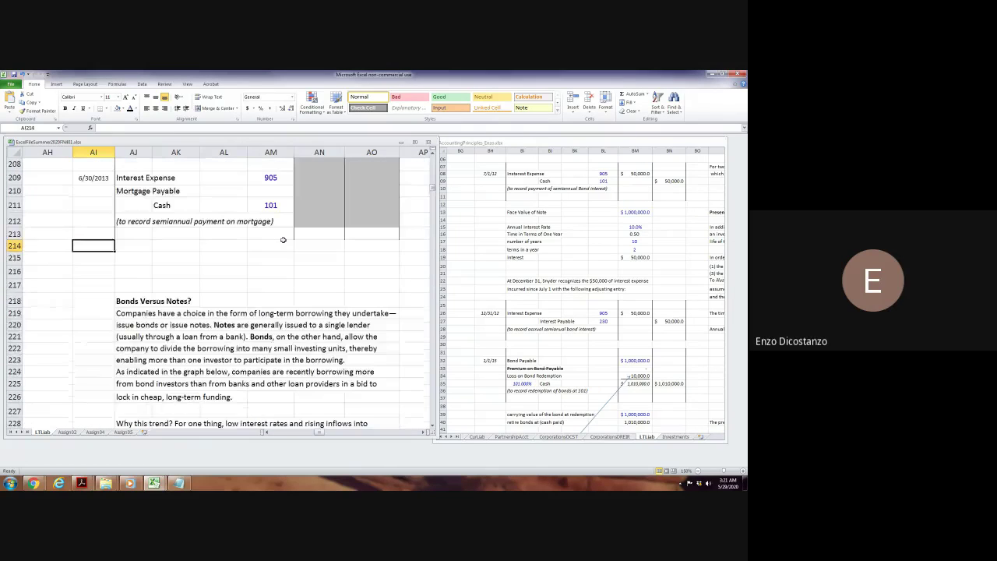
{"action": "key", "text": "Page_Down"}
{"action": "key", "text": "Page_Up"}
{"action": "key", "text": "Page_Up"}
{"action": "key", "text": "Page_Up"}
{"action": "key", "text": "Page_Up"}
{"action": "key", "text": "Page_Up"}
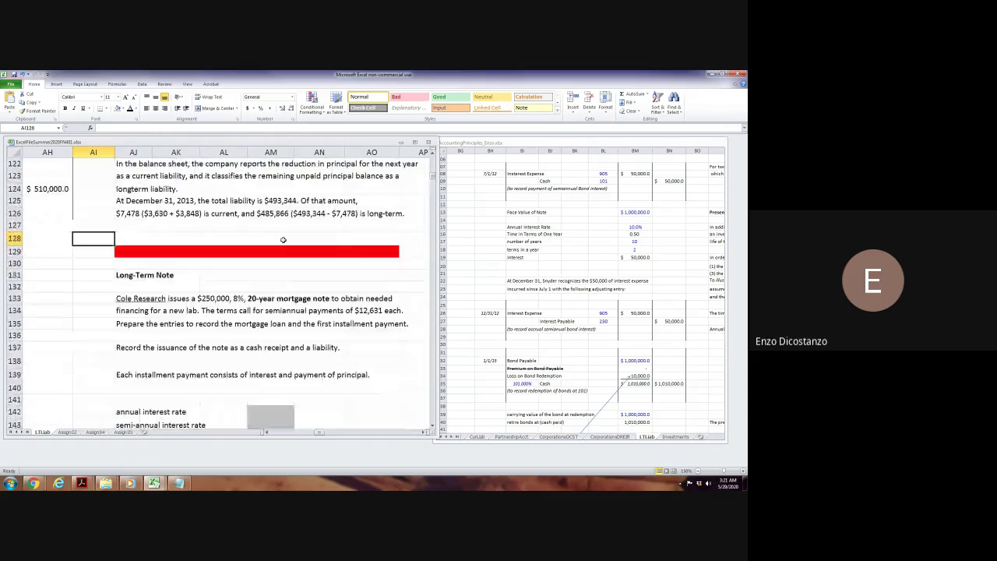
Return to part 3 of the Comprehensive Problem and examine the mortgage note instructions, input cells and payment schedule layout.
{"action": "key", "text": "Right"}
{"action": "key", "text": "Right"}
{"action": "key", "text": "Right"}
{"action": "key", "text": "Right"}
{"action": "key", "text": "Right"}
{"action": "key", "text": "Right"}
{"action": "key", "text": "Right"}
{"action": "key", "text": "Right"}
{"action": "key", "text": "Right"}
{"action": "key", "text": "Right"}
{"action": "key", "text": "Right"}
{"action": "key", "text": "Right"}
{"action": "key", "text": "Right"}
{"action": "key", "text": "Right"}
{"action": "key", "text": "Right"}
{"action": "key", "text": "Right"}
{"action": "key", "text": "Right"}
{"action": "key", "text": "Right"}
{"action": "key", "text": "Right"}
{"action": "key", "text": "Right"}
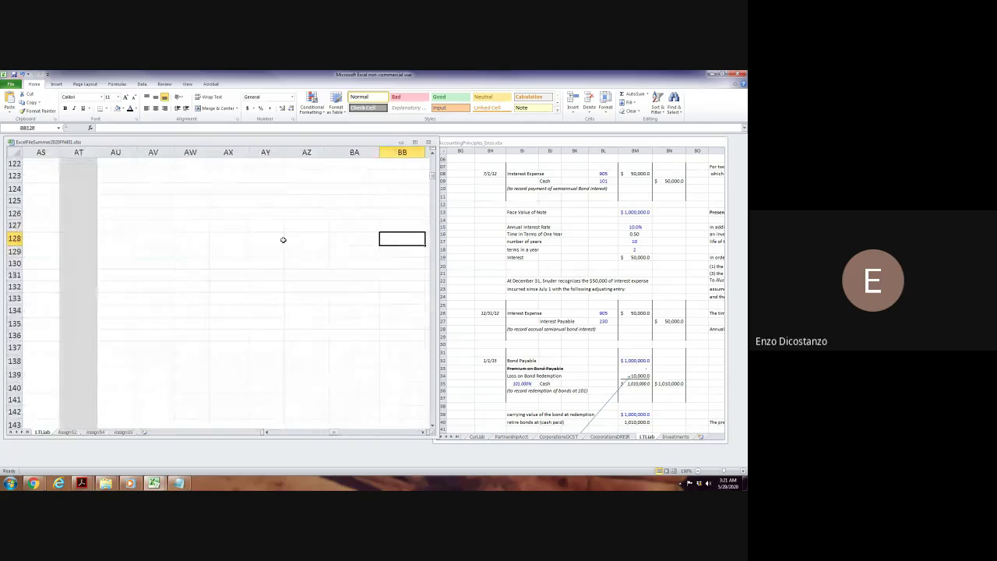
{"action": "key", "text": "Page_Up"}
{"action": "key", "text": "Page_Up"}
{"action": "key", "text": "Page_Up"}
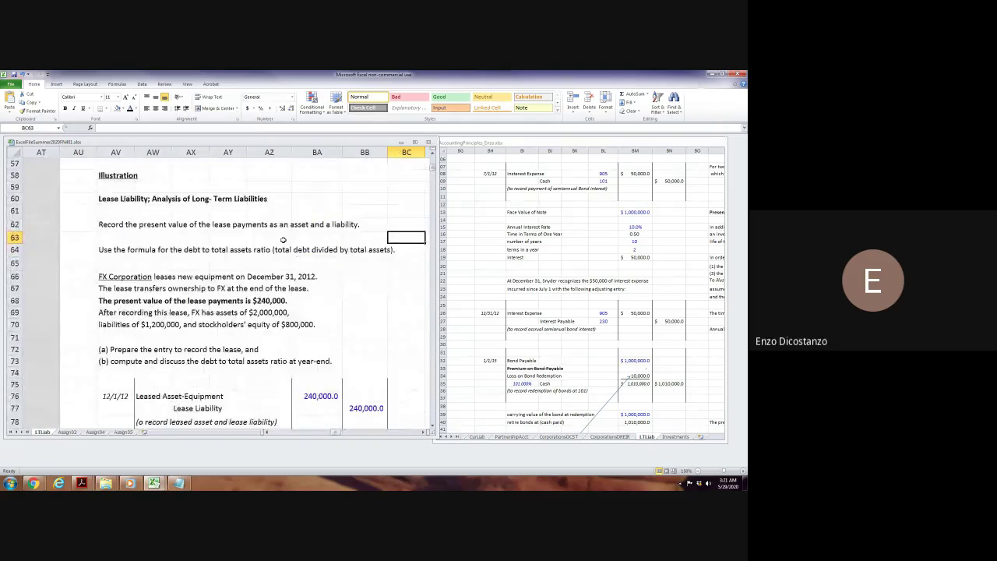
{"action": "key", "text": "Right"}
{"action": "key", "text": "Right"}
{"action": "key", "text": "Right"}
{"action": "key", "text": "Right"}
{"action": "key", "text": "Right"}
{"action": "key", "text": "Right"}
{"action": "key", "text": "Right"}
{"action": "key", "text": "Right"}
{"action": "key", "text": "Right"}
{"action": "key", "text": "Right"}
{"action": "key", "text": "Right"}
{"action": "key", "text": "Right"}
{"action": "key", "text": "Page_Down"}
{"action": "key", "text": "Page_Down"}
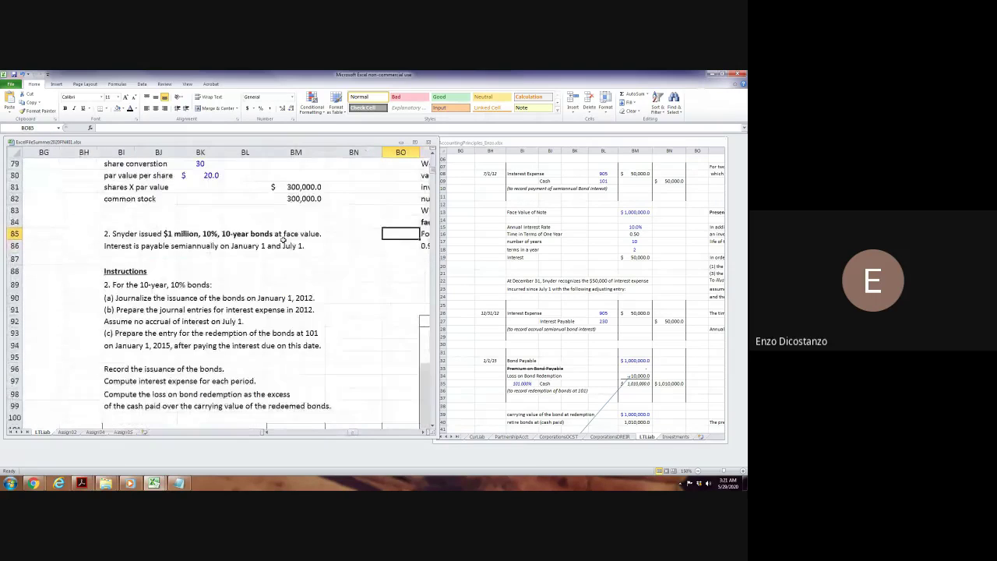
{"action": "key", "text": "Page_Down"}
{"action": "key", "text": "Page_Down"}
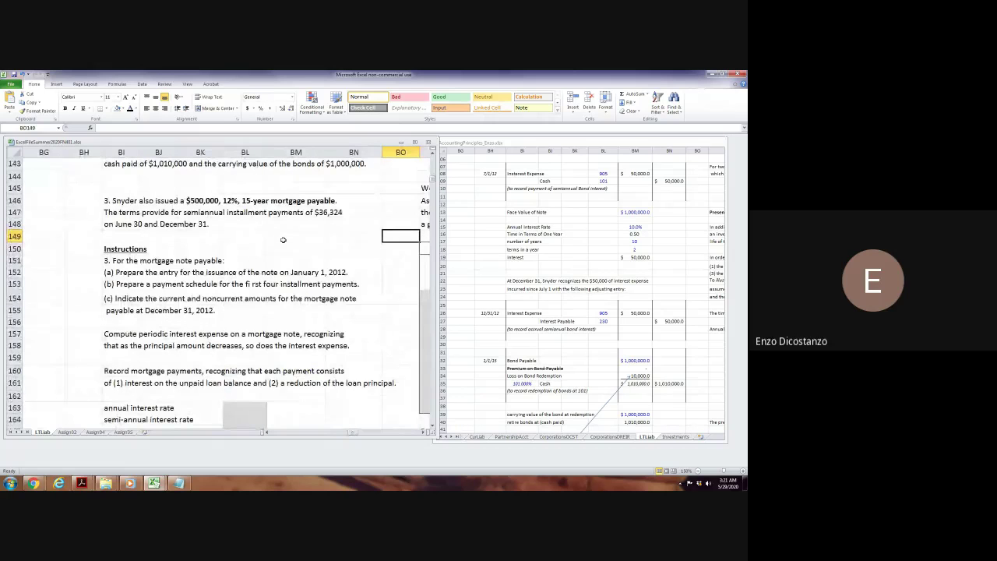
{"action": "left_click", "coordinate": [86, 260]}
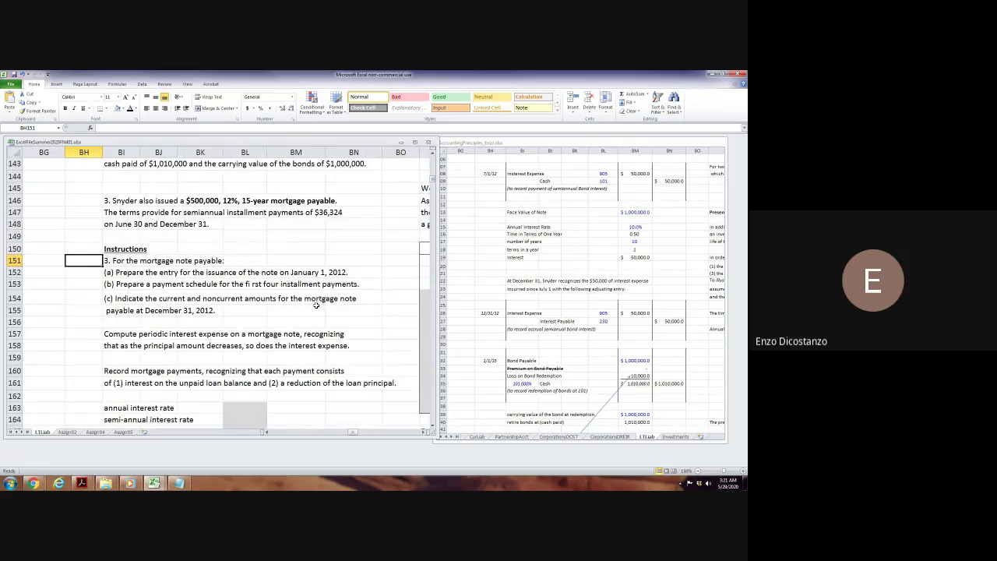
{"action": "scroll", "coordinate": [234, 319], "scroll_direction": "down", "scroll_amount": 4}
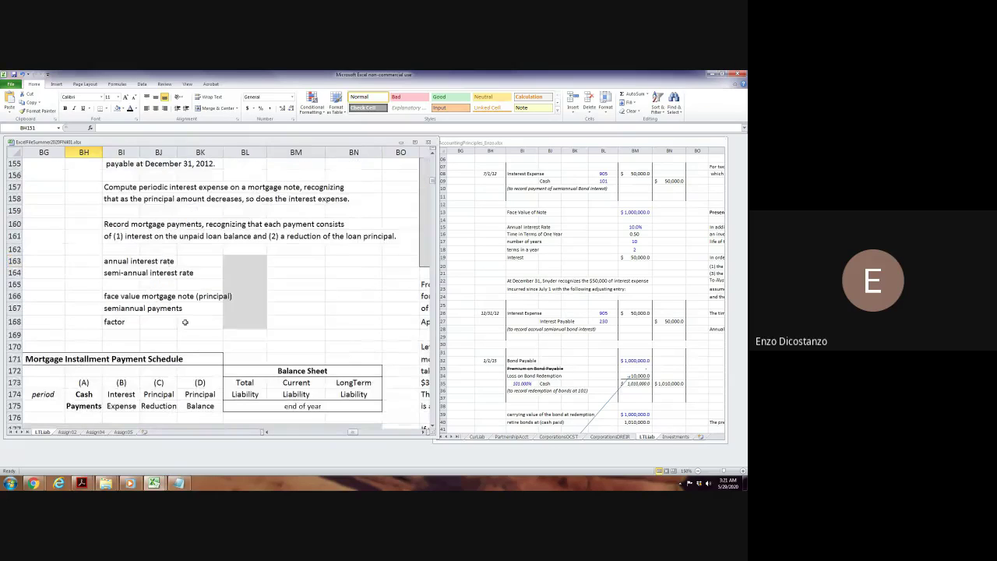
{"action": "scroll", "coordinate": [288, 308], "scroll_direction": "up", "scroll_amount": 3}
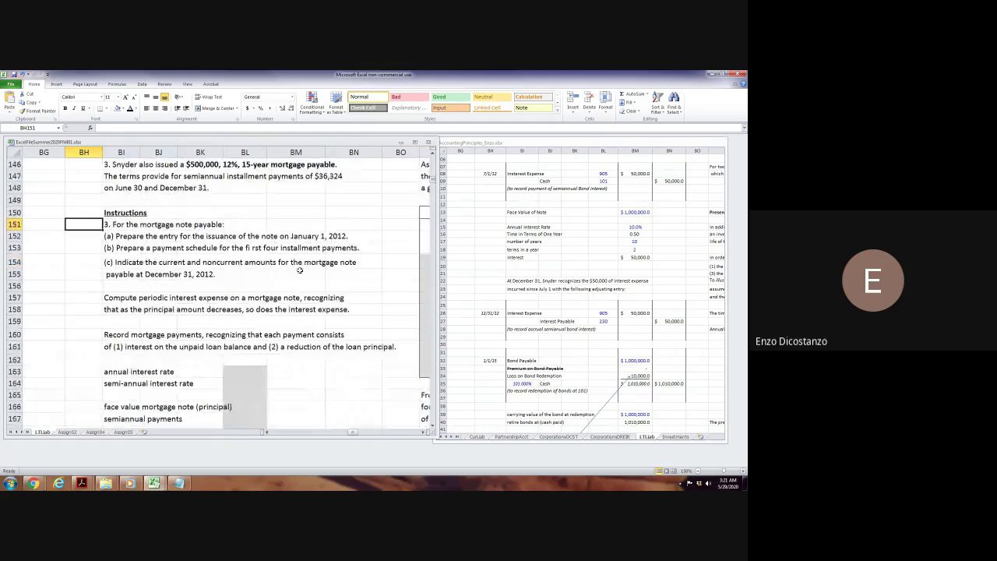
Show the solved mortgage note inputs and installment schedule in the reference workbook beside the practice sheet.
{"action": "left_click", "coordinate": [635, 367]}
{"action": "scroll", "coordinate": [537, 308], "scroll_direction": "down", "scroll_amount": 4}
{"action": "scroll", "coordinate": [537, 308], "scroll_direction": "down", "scroll_amount": 2}
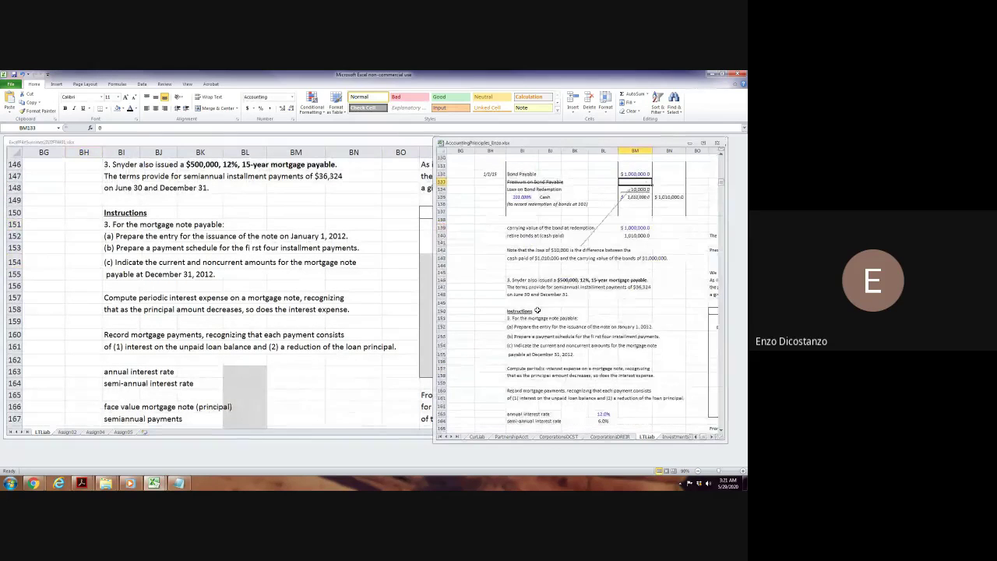
{"action": "scroll", "coordinate": [536, 307], "scroll_direction": "down", "scroll_amount": 4}
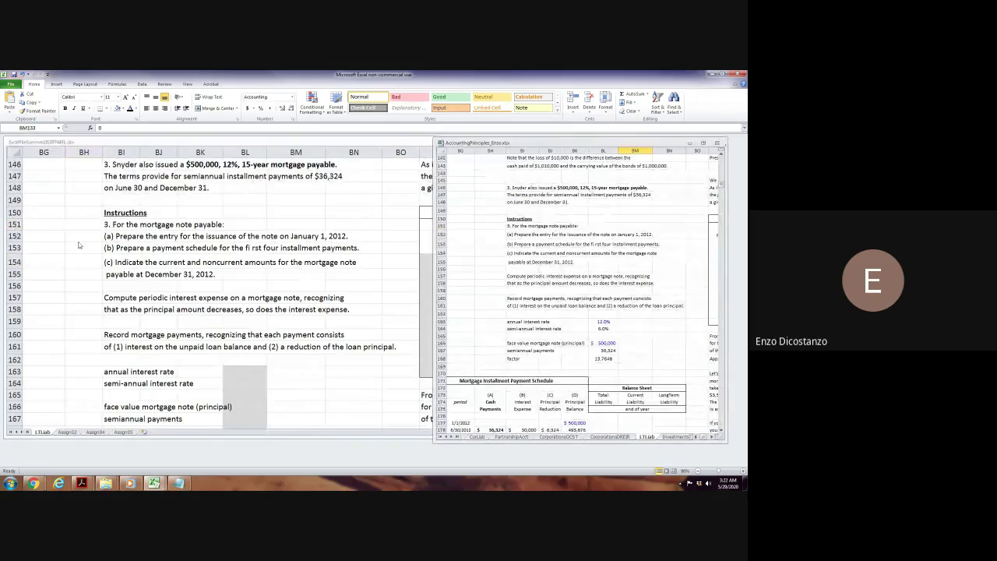
{"action": "left_click", "coordinate": [98, 275]}
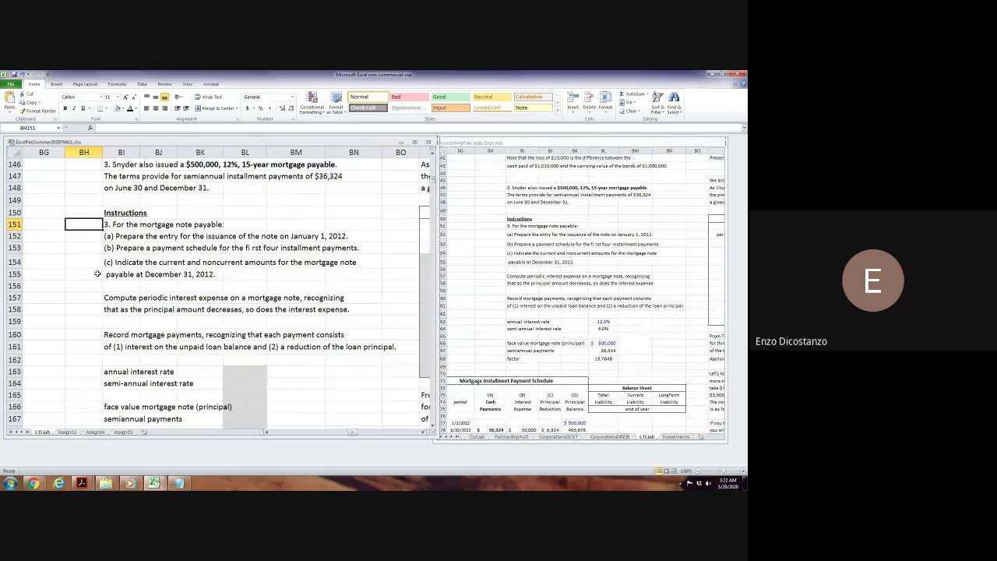
Select the word Snyder within the mortgage note statement in BI146 and finish editing the cell.
{"action": "scroll", "coordinate": [98, 274], "scroll_direction": "up", "scroll_amount": 2}
{"action": "left_click", "coordinate": [99, 225]}
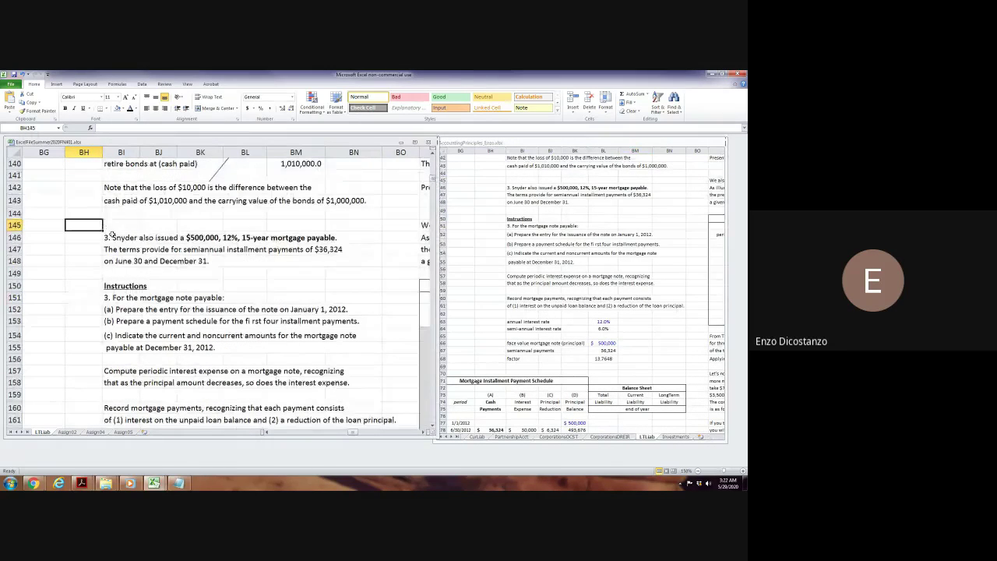
{"action": "left_click", "coordinate": [113, 237]}
{"action": "double_click", "coordinate": [113, 237]}
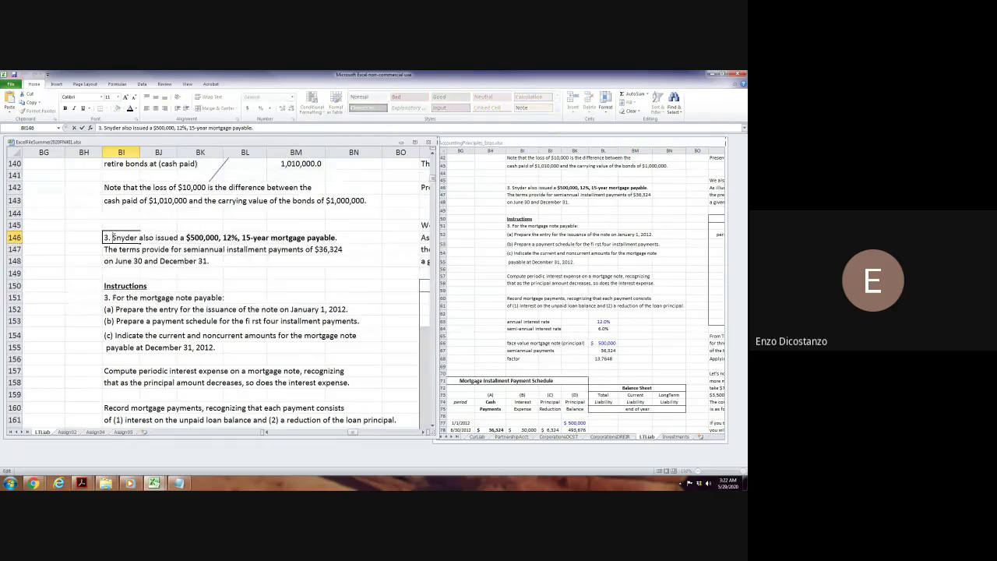
{"action": "left_click_drag", "start_coordinate": [113, 237], "coordinate": [138, 237]}
{"action": "key", "text": "Return"}
Select the word Snyder within the $1 million bond statement in BI85 and finish editing the cell.
{"action": "key", "text": "Page_Up"}
{"action": "key", "text": "Page_Up"}
{"action": "key", "text": "Page_Up"}
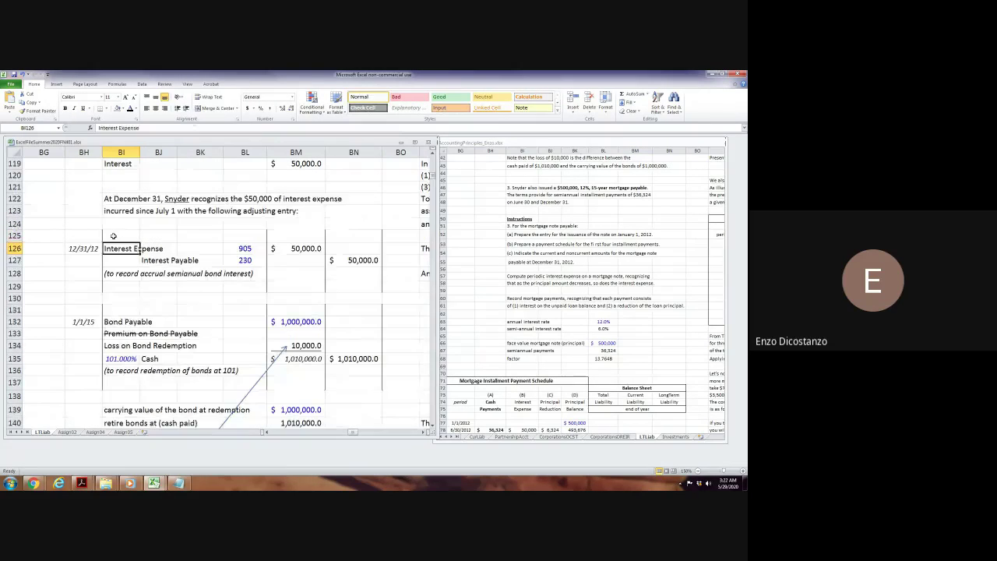
{"action": "key", "text": "Down"}
{"action": "key", "text": "Down"}
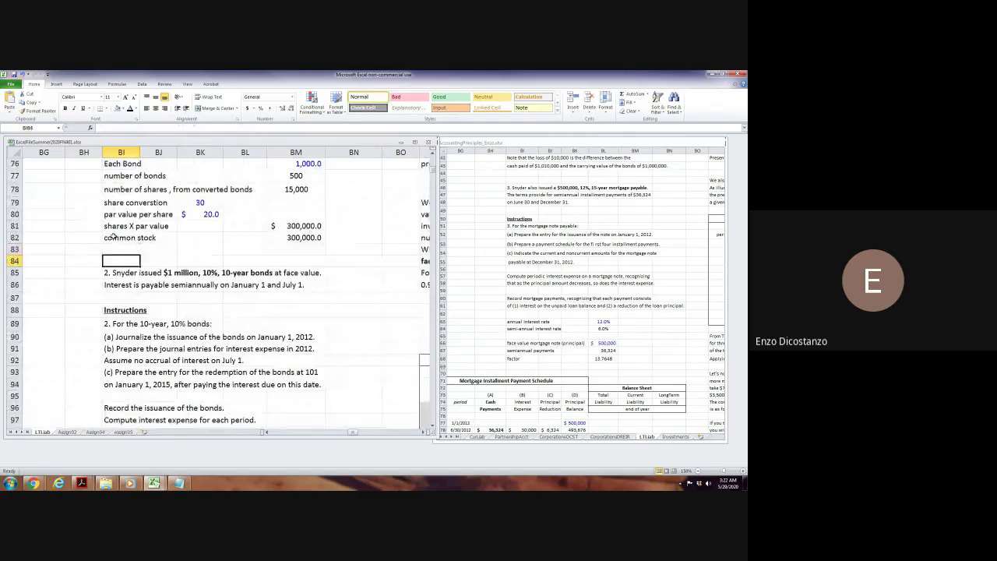
{"action": "key", "text": "F2"}
{"action": "key", "text": "ctrl+shift+Right"}
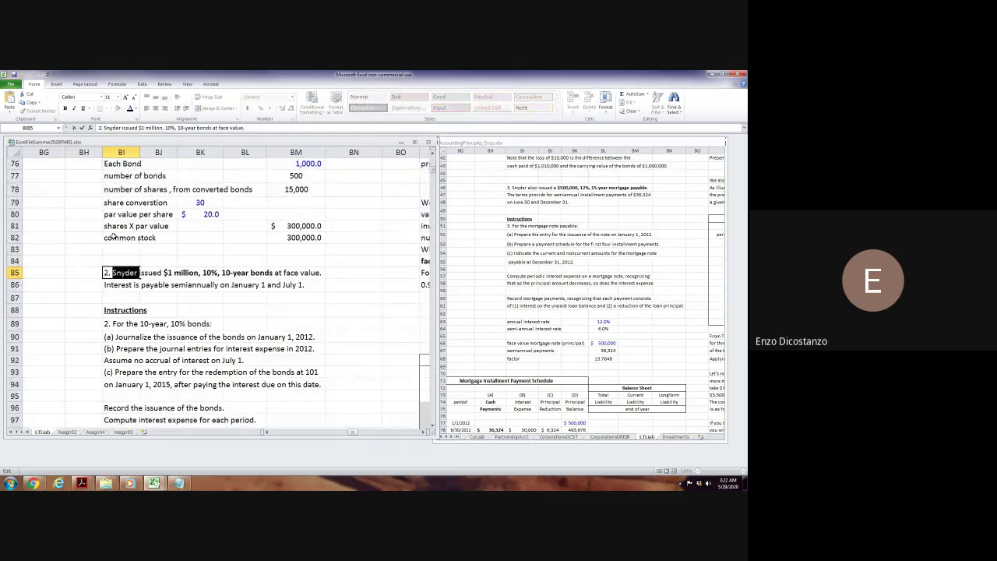
{"action": "key", "text": "Return"}
{"action": "key", "text": "Page_Up"}
{"action": "key", "text": "Page_Up"}
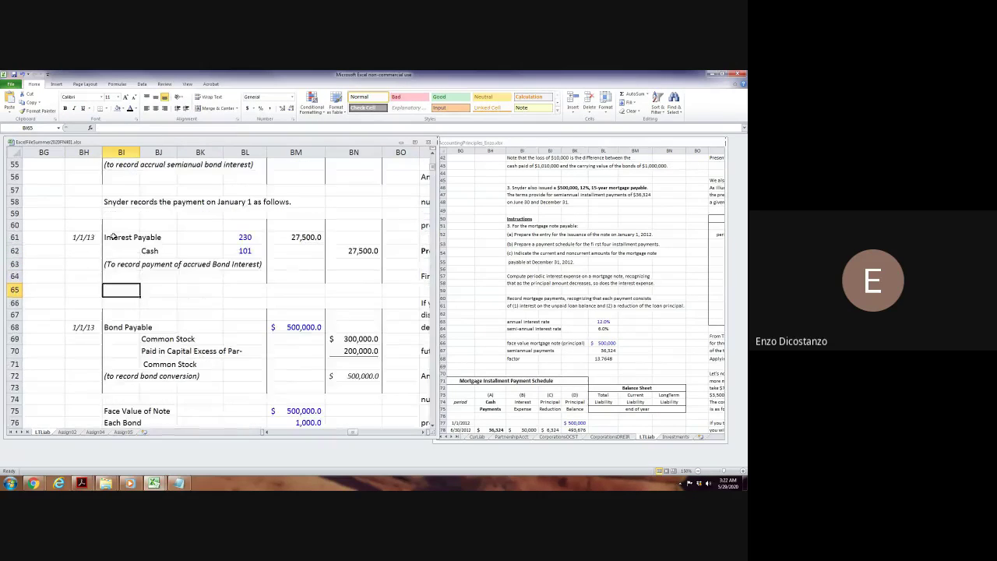
Underline the word "Snyder" in item 1 about the $500,000 convertible bonds in the Comprehensive Problem, cell BI9.
{"action": "key", "text": "Page_Up"}
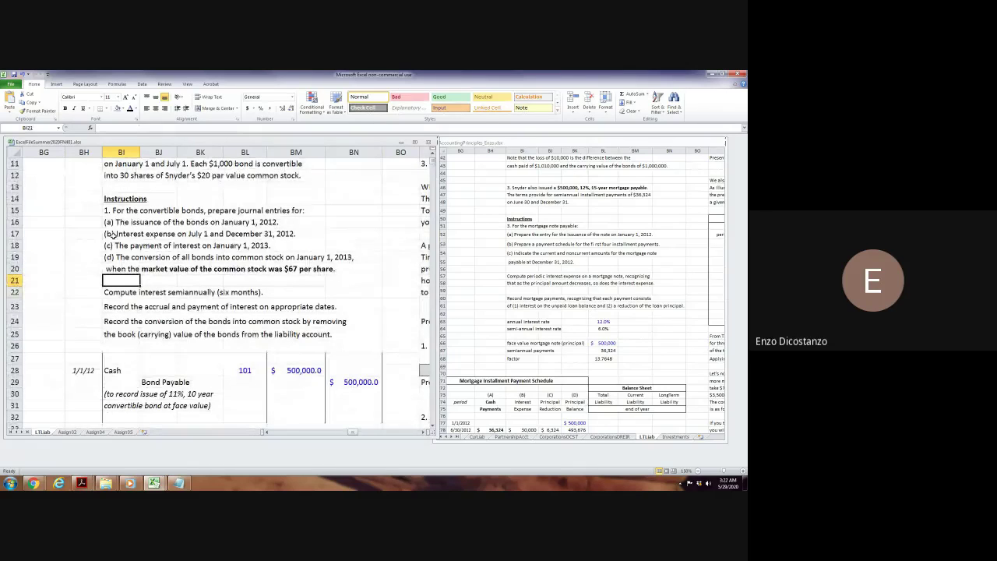
{"action": "key", "text": "Up"}
{"action": "key", "text": "Up"}
{"action": "key", "text": "Up"}
{"action": "key", "text": "Up"}
{"action": "key", "text": "Up"}
{"action": "key", "text": "Up"}
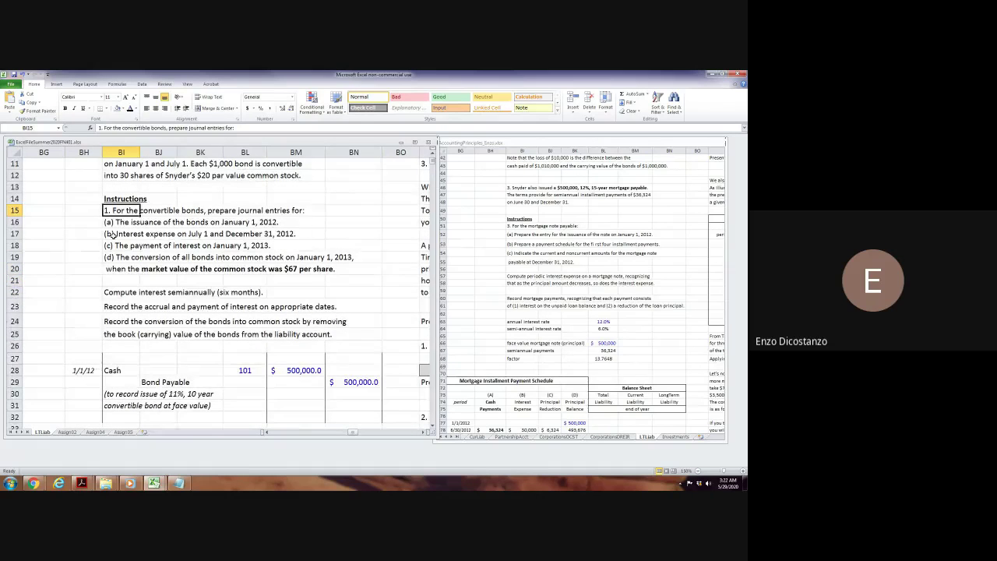
{"action": "key", "text": "Up"}
{"action": "key", "text": "Up"}
{"action": "key", "text": "Up"}
{"action": "key", "text": "Up"}
{"action": "key", "text": "Up"}
{"action": "key", "text": "Up"}
{"action": "key", "text": "Up"}
{"action": "key", "text": "Up"}
{"action": "key", "text": "Up"}
{"action": "key", "text": "Up"}
{"action": "key", "text": "Up"}
{"action": "key", "text": "Down"}
{"action": "key", "text": "Down"}
{"action": "key", "text": "Down"}
{"action": "key", "text": "Down"}
{"action": "key", "text": "Down"}
{"action": "key", "text": "F2"}
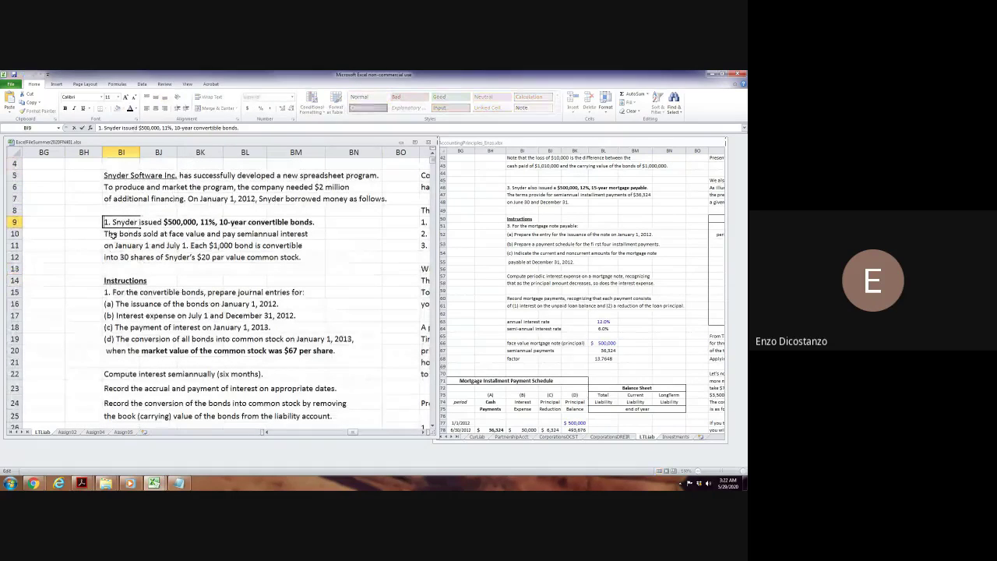
{"action": "key", "text": "ctrl+shift+Right"}
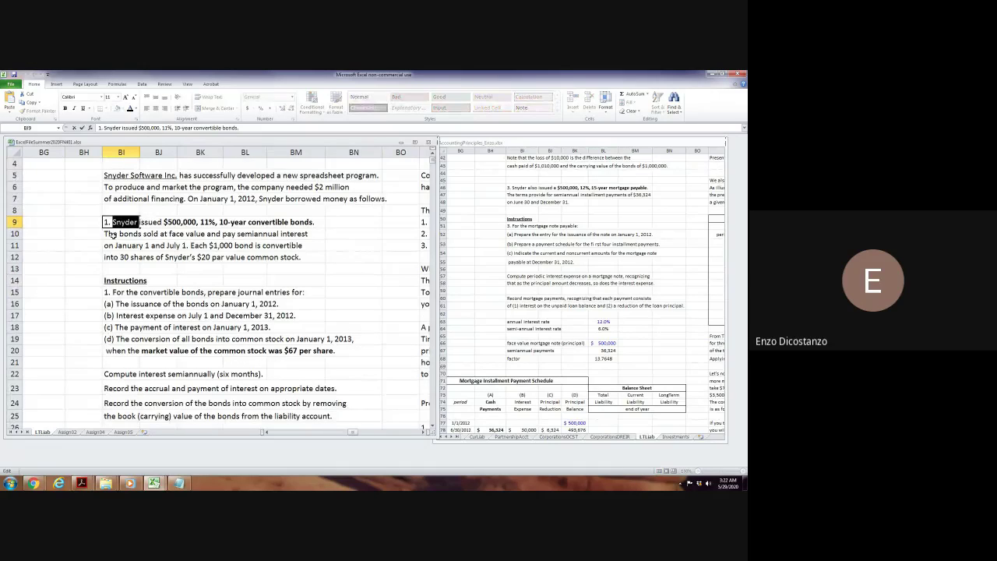
{"action": "key", "text": "ctrl+u"}
{"action": "key", "text": "Return"}
{"action": "scroll", "coordinate": [111, 233], "scroll_direction": "up", "scroll_amount": 1}
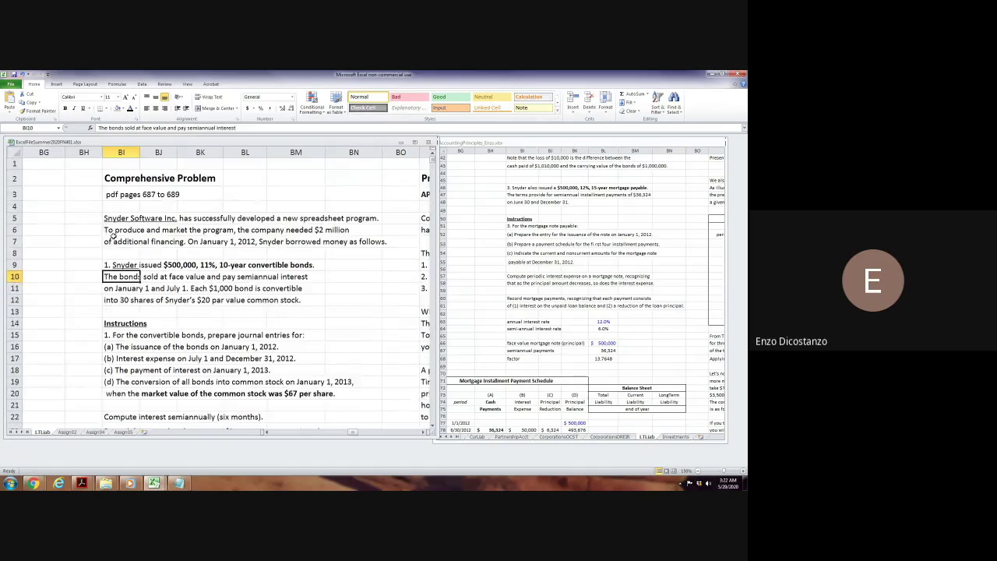
In the AccountingPrinciples workbook, underline "Snyder" in item 3 about the 15-year mortgage payable, cell BI146.
{"action": "left_click", "coordinate": [515, 242]}
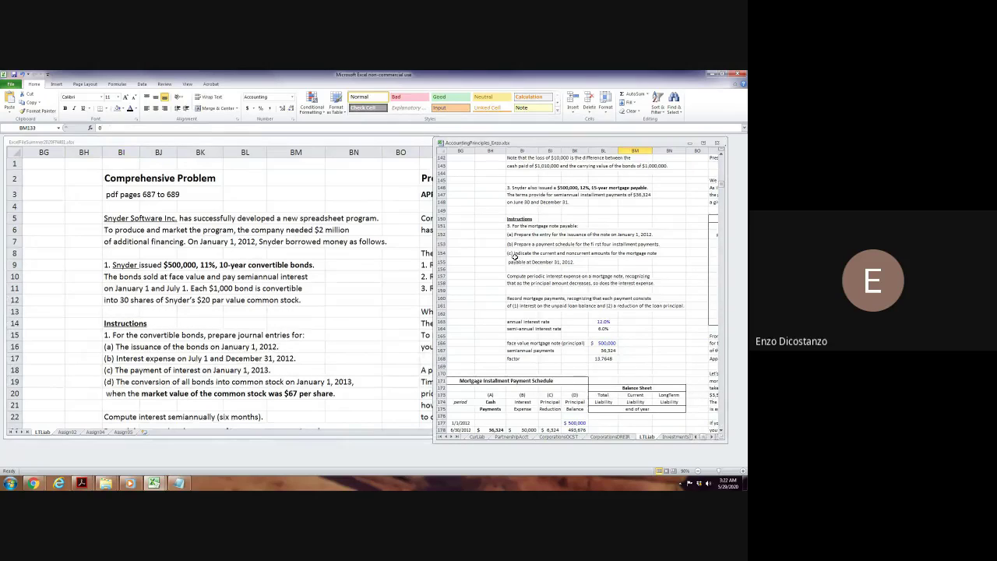
{"action": "scroll", "coordinate": [516, 245], "scroll_direction": "up", "scroll_amount": 3}
{"action": "double_click", "coordinate": [526, 254]}
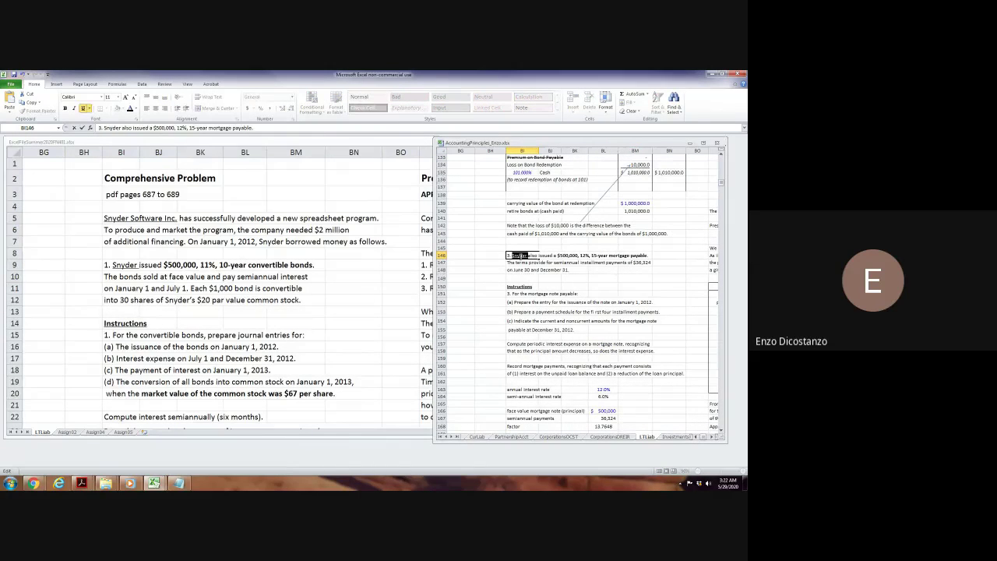
{"action": "key", "text": "Return"}
Underline "Snyder" in item 2 about the $1 million bonds, cell BI85 of the AccountingPrinciples workbook.
{"action": "key", "text": "Page_Up"}
{"action": "key", "text": "Page_Up"}
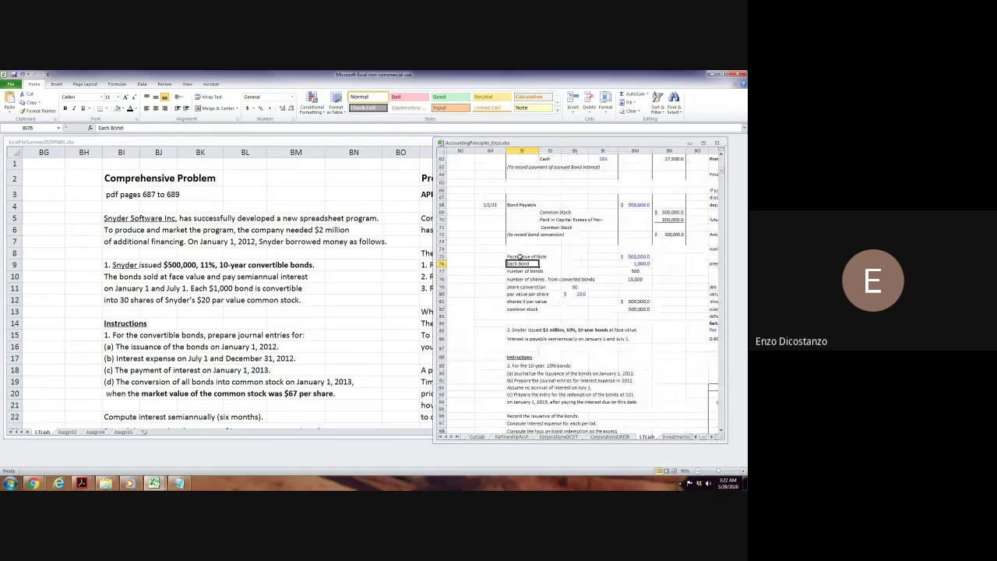
{"action": "key", "text": "Down"}
{"action": "key", "text": "Down"}
{"action": "key", "text": "Down"}
{"action": "key", "text": "Down"}
{"action": "key", "text": "Down"}
{"action": "key", "text": "Down"}
{"action": "key", "text": "Down"}
{"action": "key", "text": "Down"}
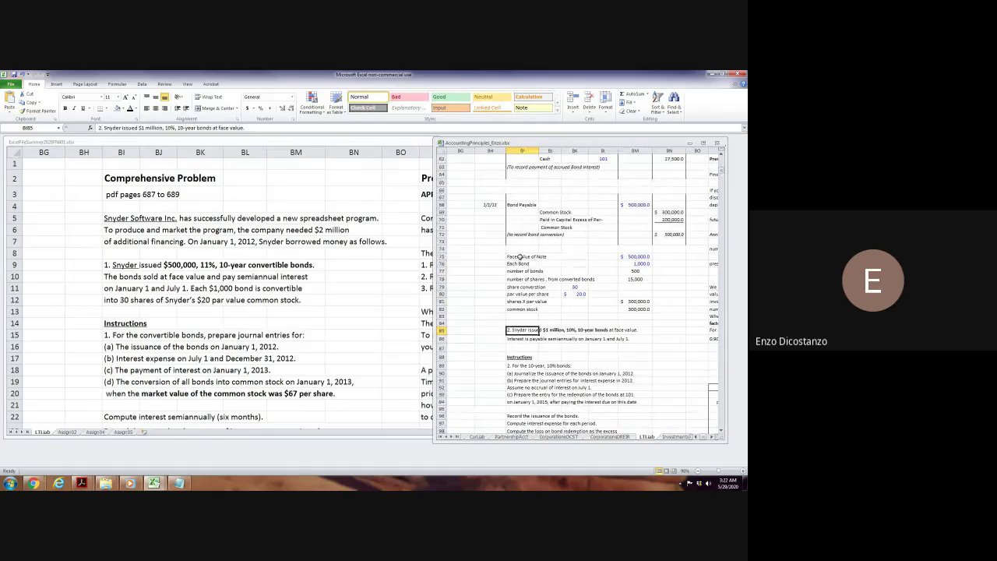
{"action": "key", "text": "F2"}
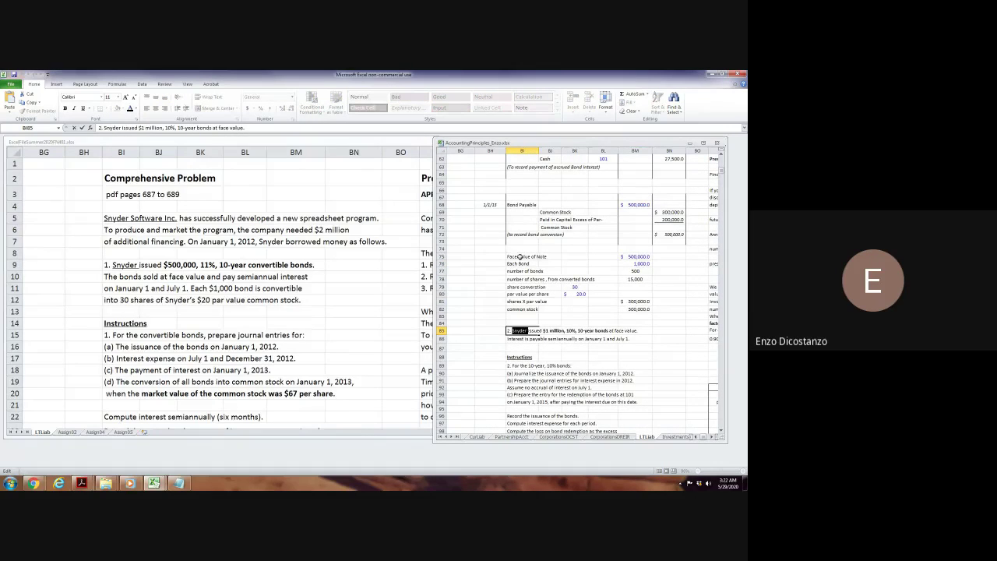
{"action": "key", "text": "Return"}
Underline "Snyder" in item 1 about the 11% convertible bonds, cell BI9 of the AccountingPrinciples workbook.
{"action": "key", "text": "Page_Up"}
{"action": "key", "text": "Page_Up"}
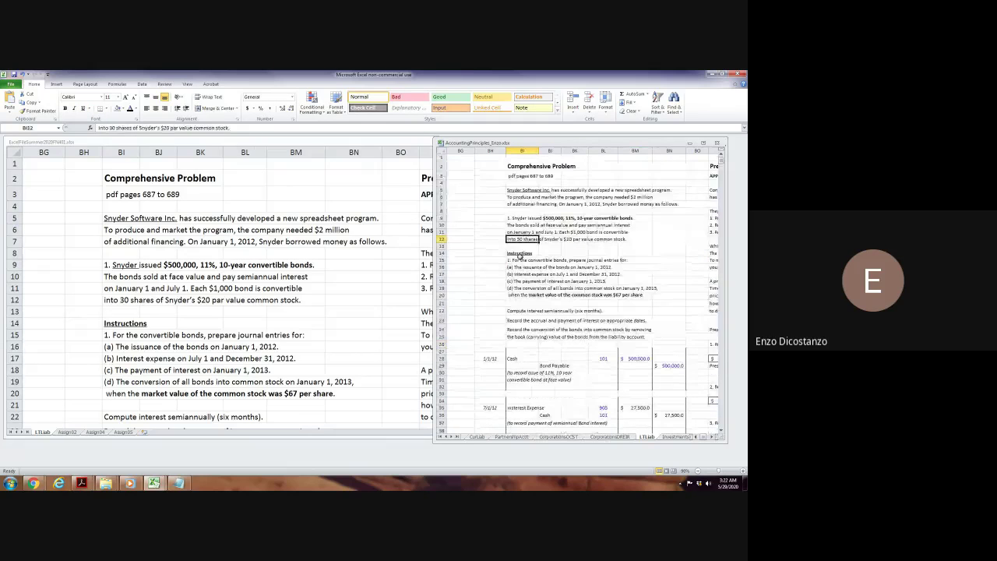
{"action": "key", "text": "Up"}
{"action": "key", "text": "Up"}
{"action": "key", "text": "Up"}
{"action": "key", "text": "Up"}
{"action": "key", "text": "Up"}
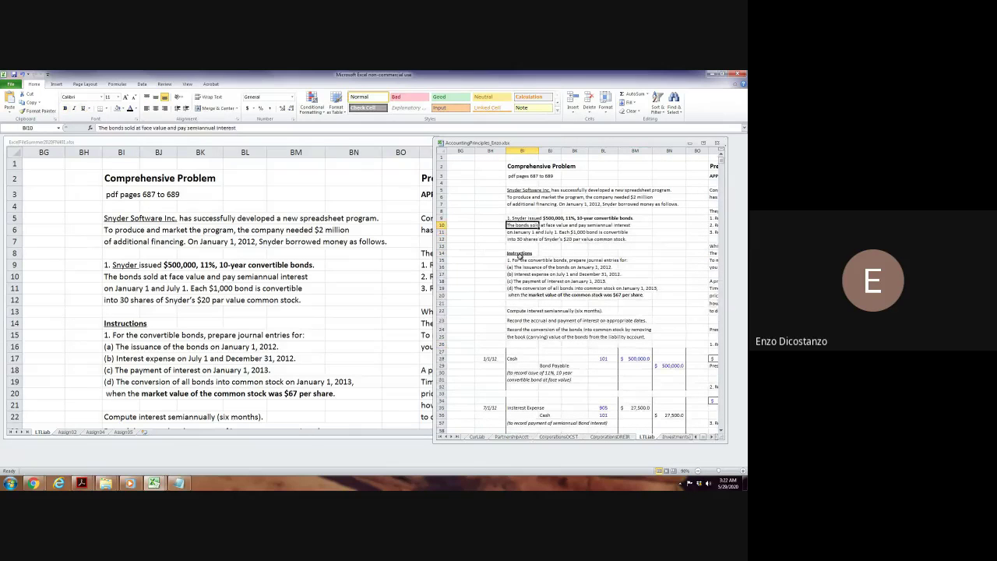
{"action": "key", "text": "F2"}
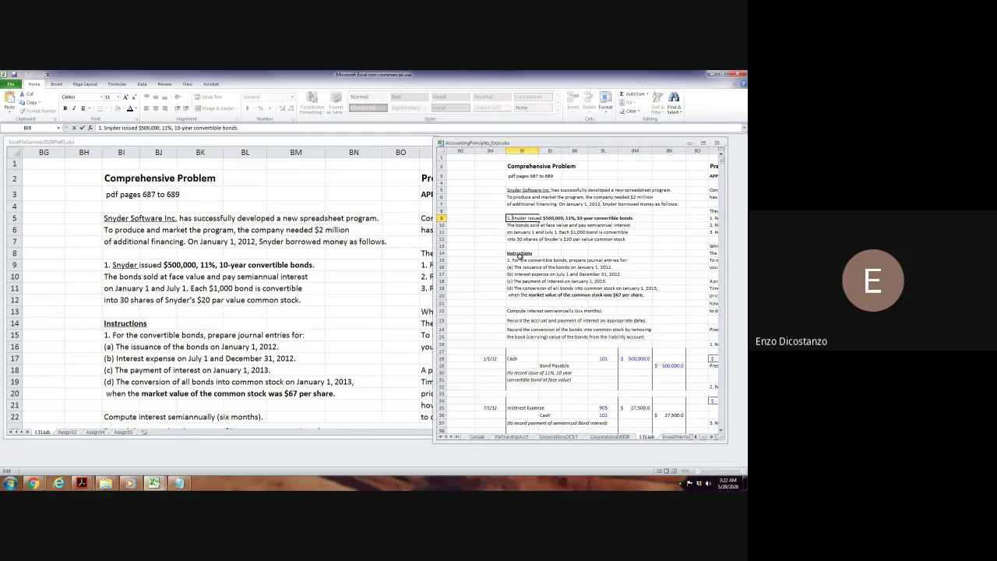
{"action": "key", "text": "Return"}
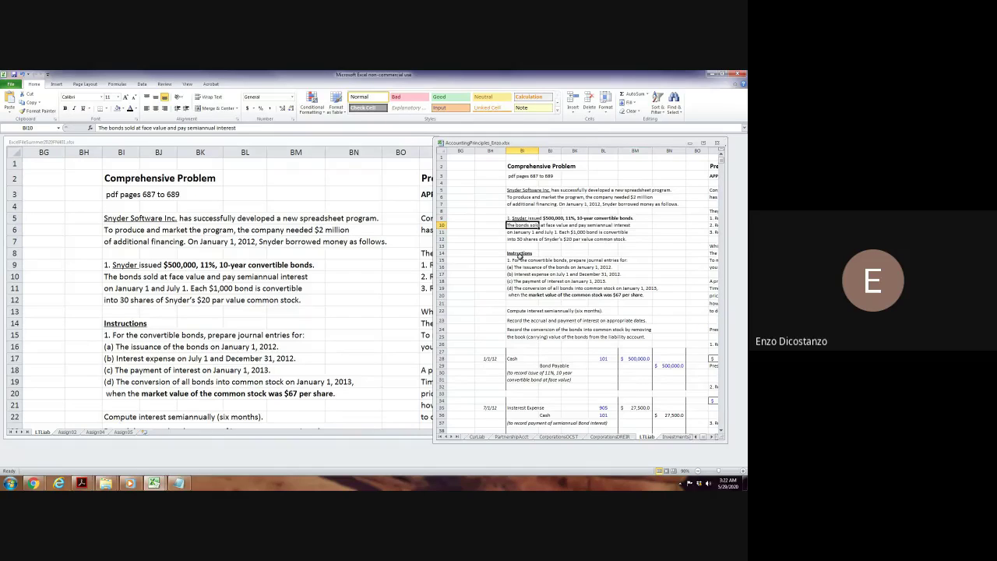
Examine the mortgage payable problem, its instructions and the interest rate inputs in both workbooks.
{"action": "key", "text": "Page_Down"}
{"action": "key", "text": "Page_Down"}
{"action": "key", "text": "Page_Down"}
{"action": "key", "text": "Page_Down"}
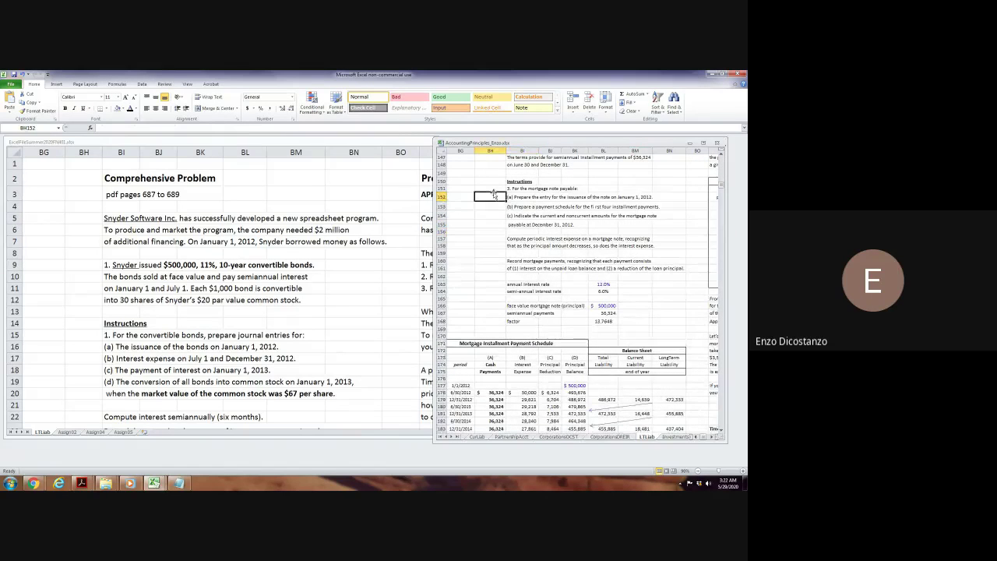
{"action": "left_click", "coordinate": [57, 287]}
{"action": "left_click", "coordinate": [80, 277]}
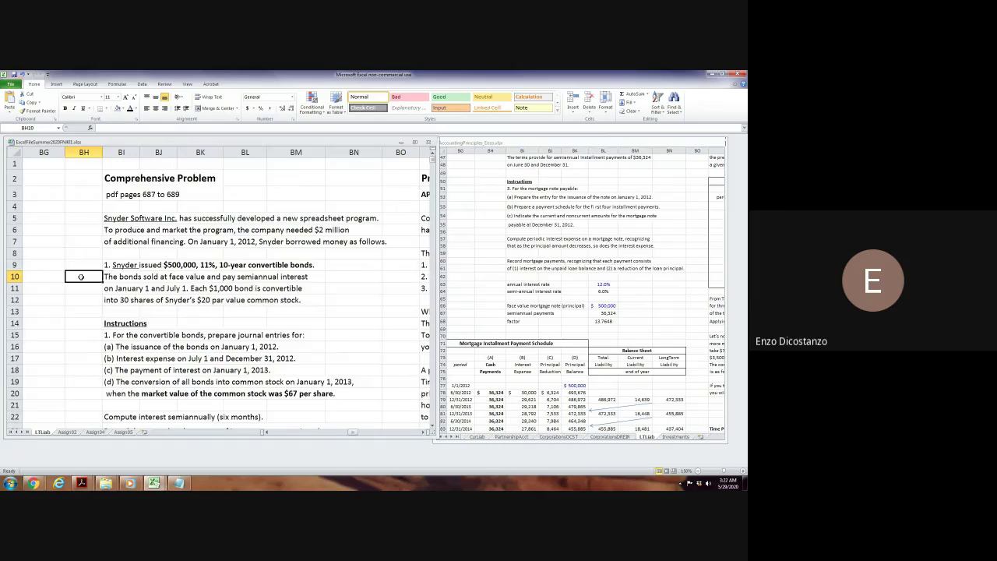
{"action": "key", "text": "Page_Down"}
{"action": "key", "text": "Page_Down"}
{"action": "key", "text": "Page_Down"}
{"action": "key", "text": "Page_Down"}
{"action": "key", "text": "Page_Down"}
{"action": "key", "text": "Page_Down"}
{"action": "key", "text": "Page_Down"}
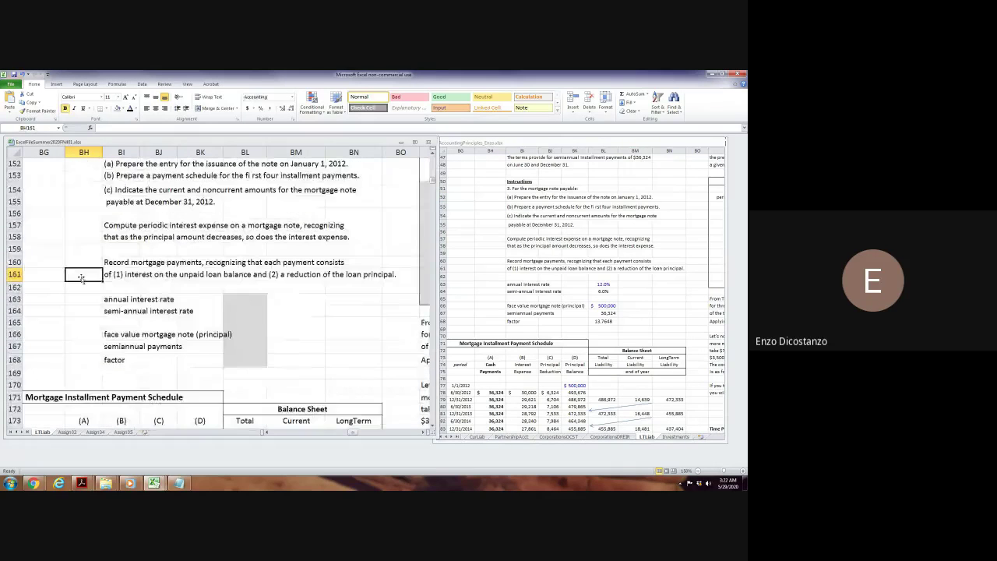
{"action": "scroll", "coordinate": [91, 277], "scroll_direction": "up", "scroll_amount": 1}
{"action": "scroll", "coordinate": [90, 276], "scroll_direction": "up", "scroll_amount": 2}
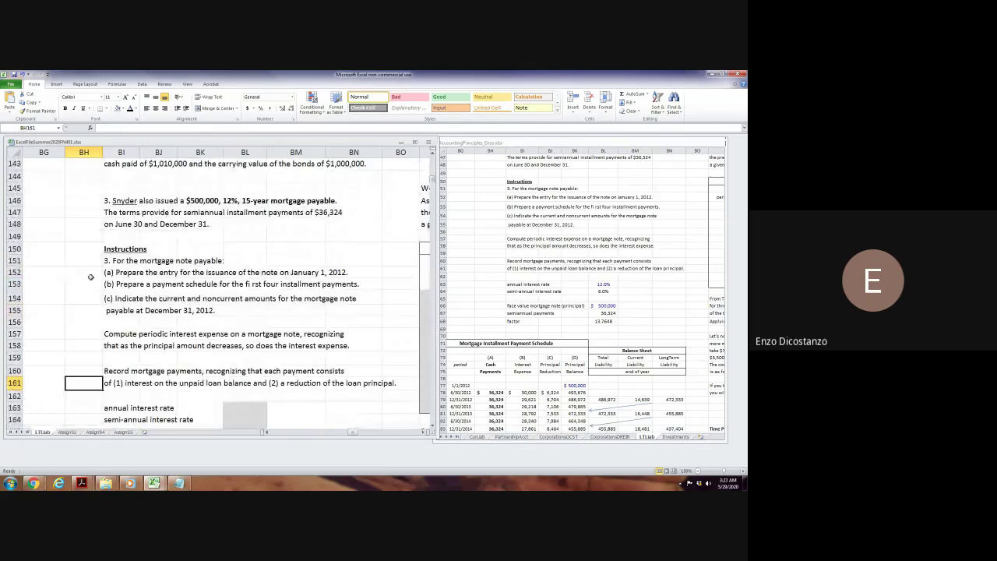
{"action": "left_click", "coordinate": [91, 216]}
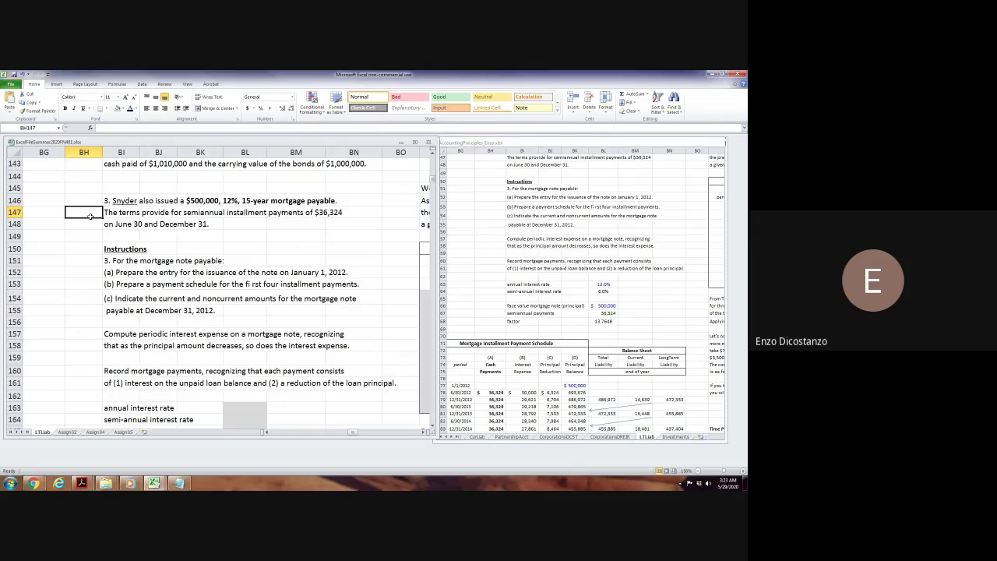
{"action": "key", "text": "ctrl+F6"}
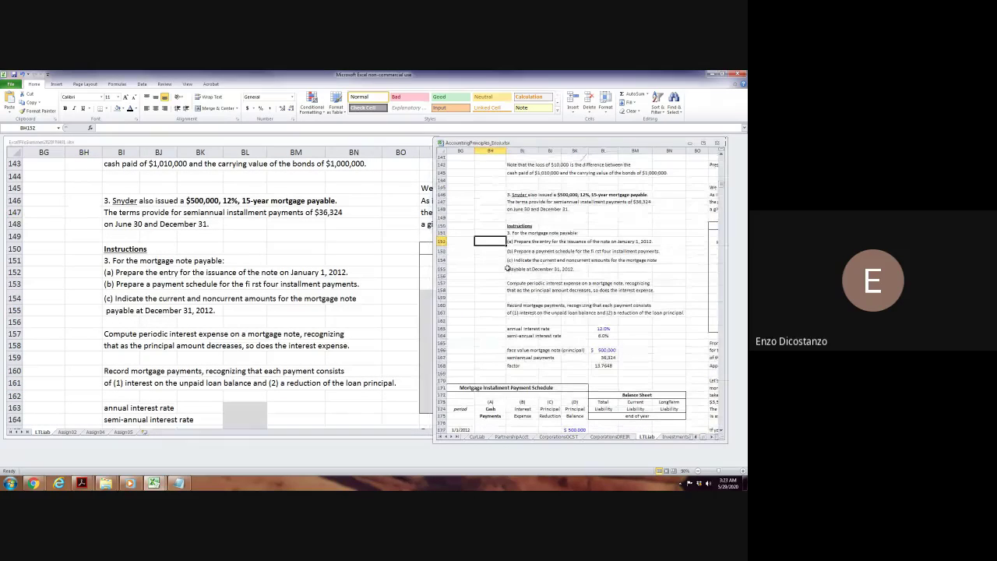
{"action": "key", "text": "ctrl+F6"}
{"action": "left_click", "coordinate": [84, 196]}
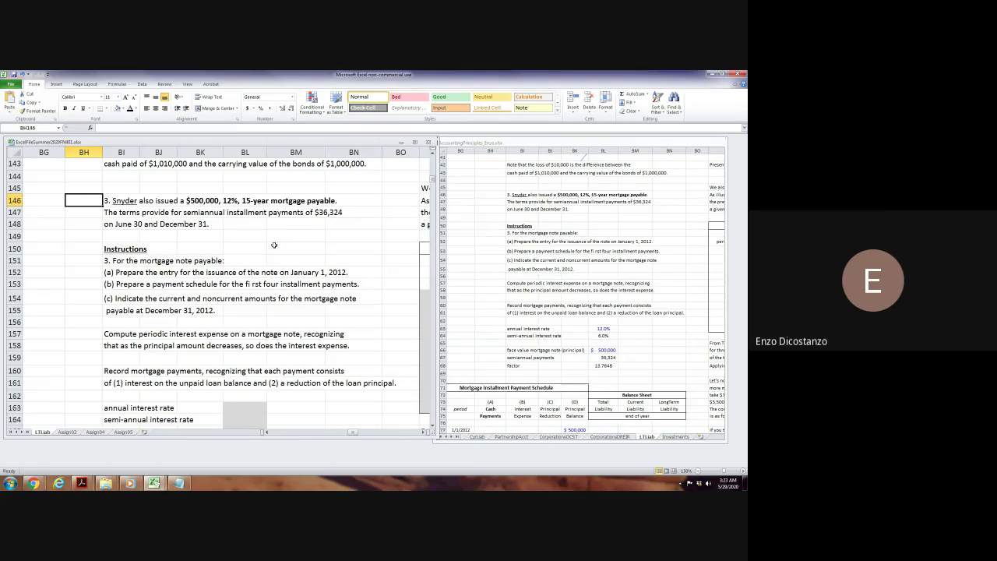
{"action": "scroll", "coordinate": [273, 244], "scroll_direction": "down", "scroll_amount": 2}
{"action": "left_click", "coordinate": [528, 310]}
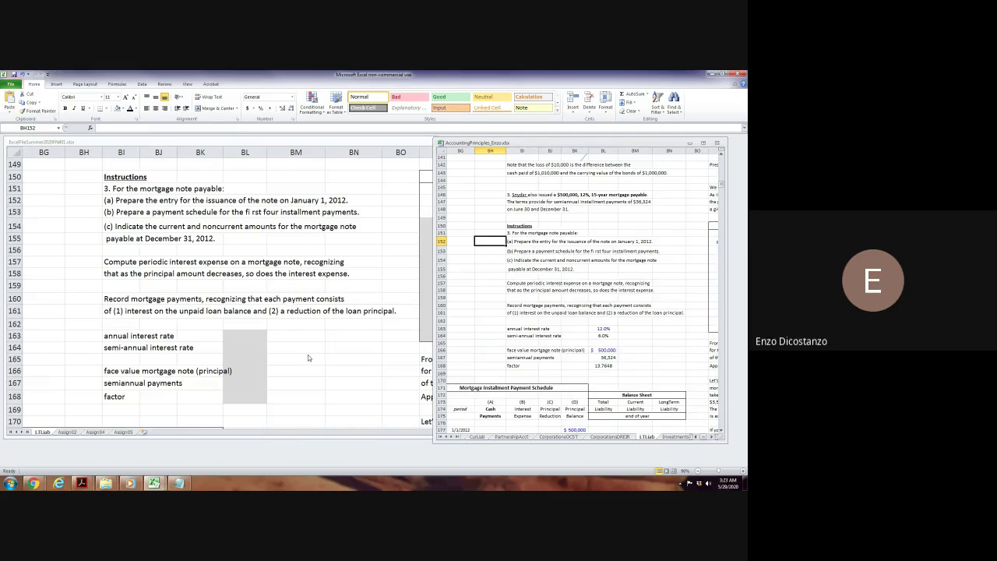
{"action": "scroll", "coordinate": [308, 355], "scroll_direction": "up", "scroll_amount": 2}
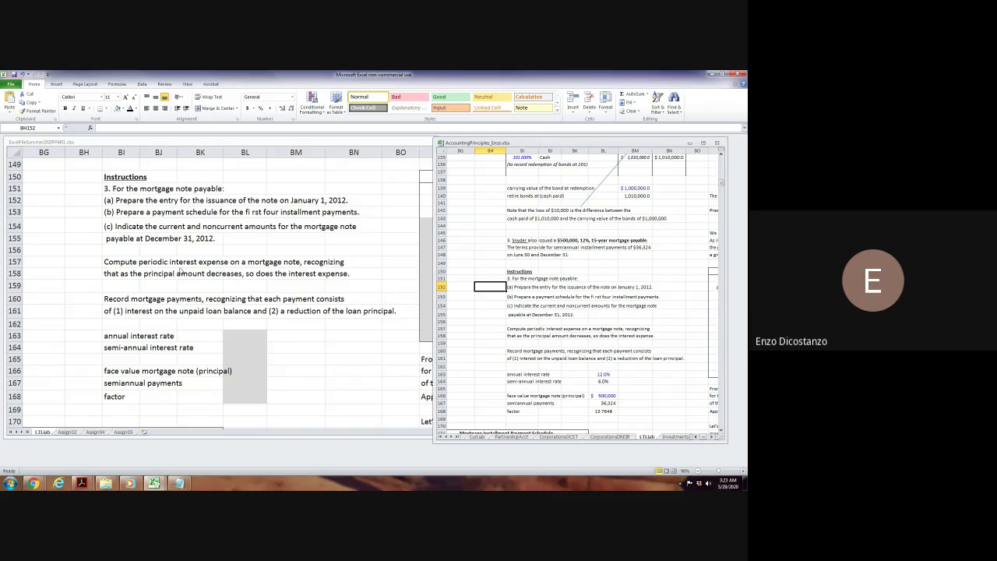
Correct "fi rst" to "first" in mortgage instruction (b), cell BI153 of the student workbook with the blank grey answer cells.
{"action": "left_click", "coordinate": [125, 211]}
{"action": "left_click", "coordinate": [116, 213]}
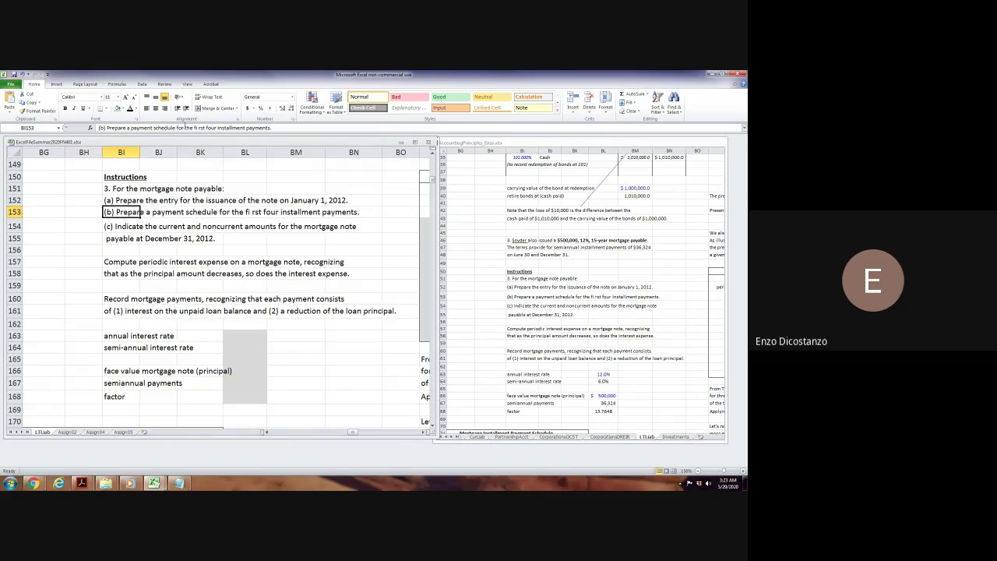
{"action": "left_click", "coordinate": [198, 129]}
{"action": "key", "text": "BackSpace"}
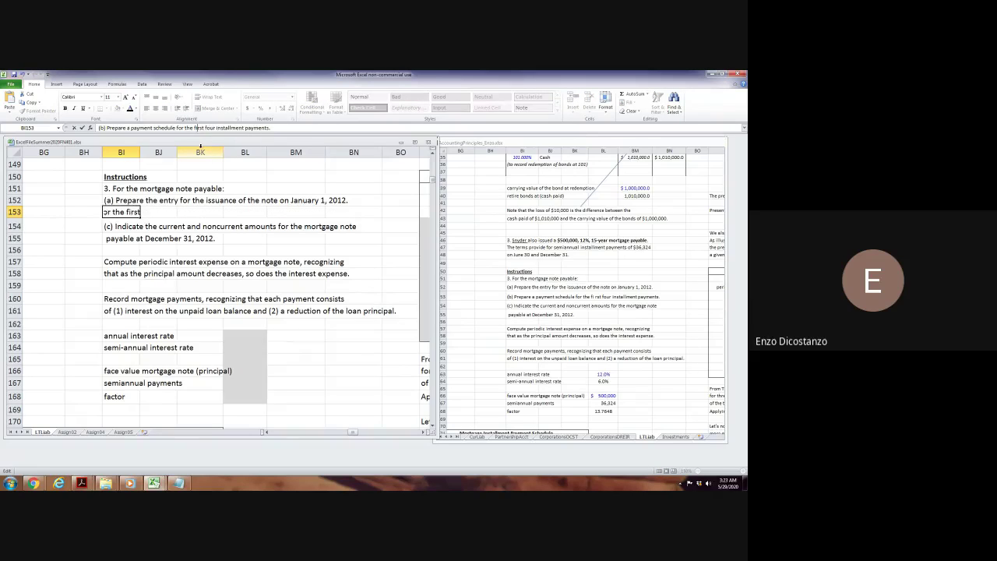
{"action": "key", "text": "Return"}
Make the same "fi rst" to "first" correction in cell BI153 of the AccountingPrinciples workbook.
{"action": "left_click", "coordinate": [569, 278]}
{"action": "left_click", "coordinate": [518, 296]}
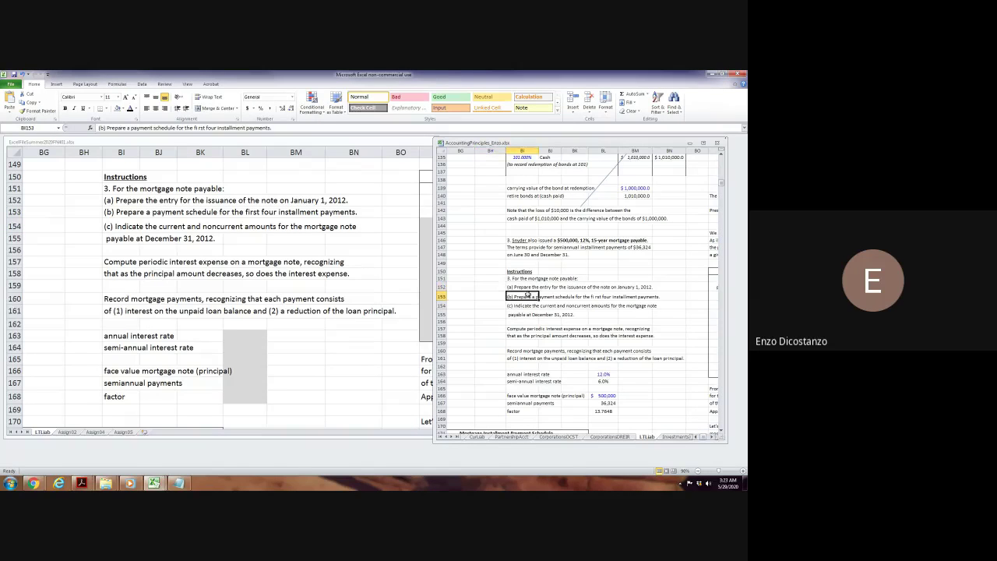
{"action": "key", "text": "F2"}
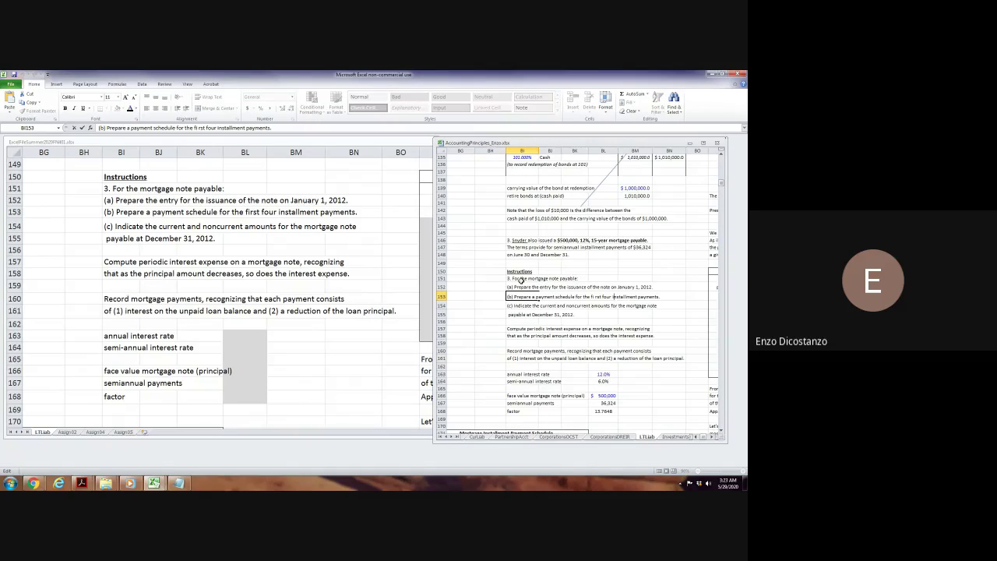
{"action": "key", "text": "Return"}
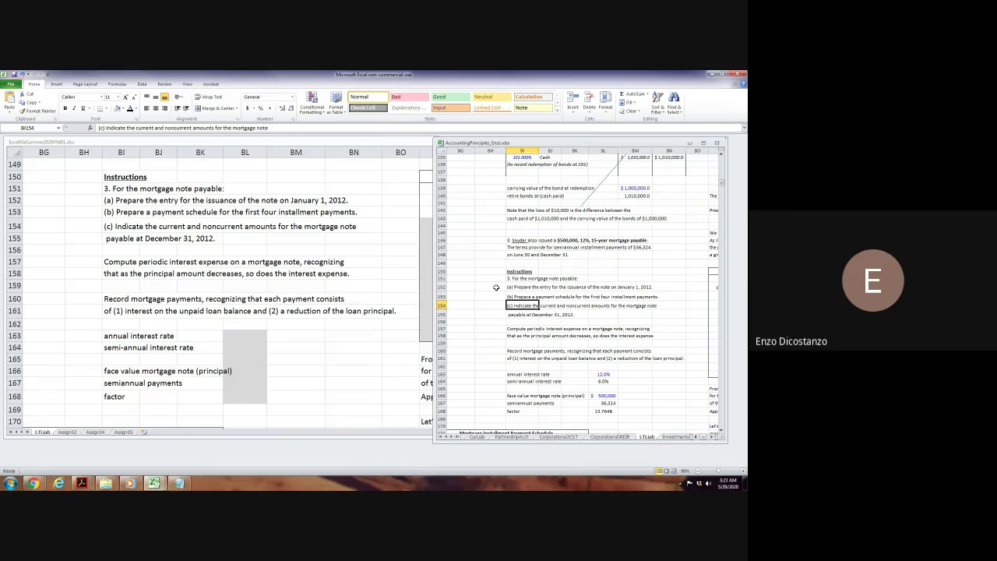
Find the earlier mortgage note example in the student workbook and examine its rates, annuity formula and installment payment schedule.
{"action": "left_click", "coordinate": [324, 320]}
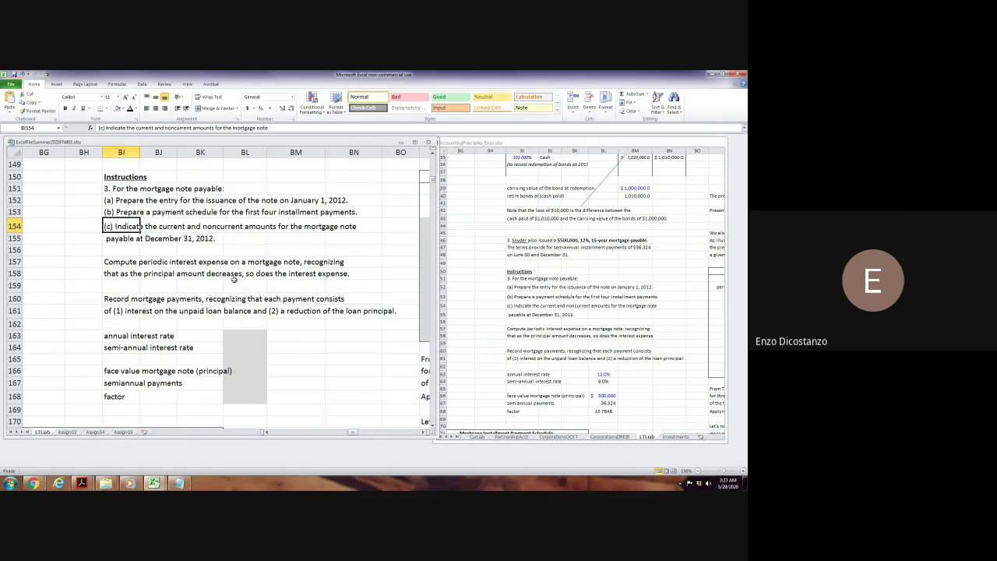
{"action": "left_click", "coordinate": [133, 285]}
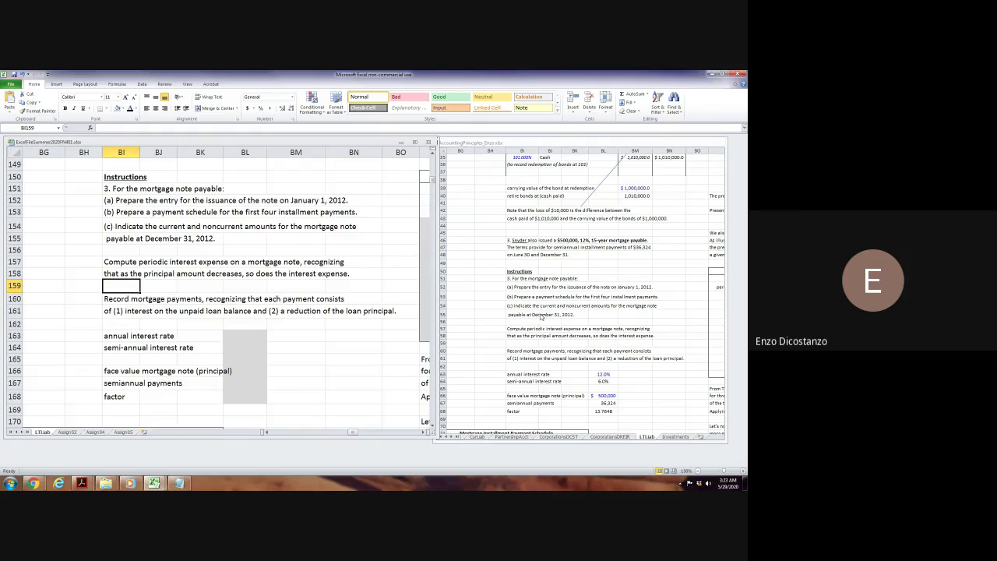
{"action": "left_click", "coordinate": [299, 323]}
{"action": "key", "text": "Left"}
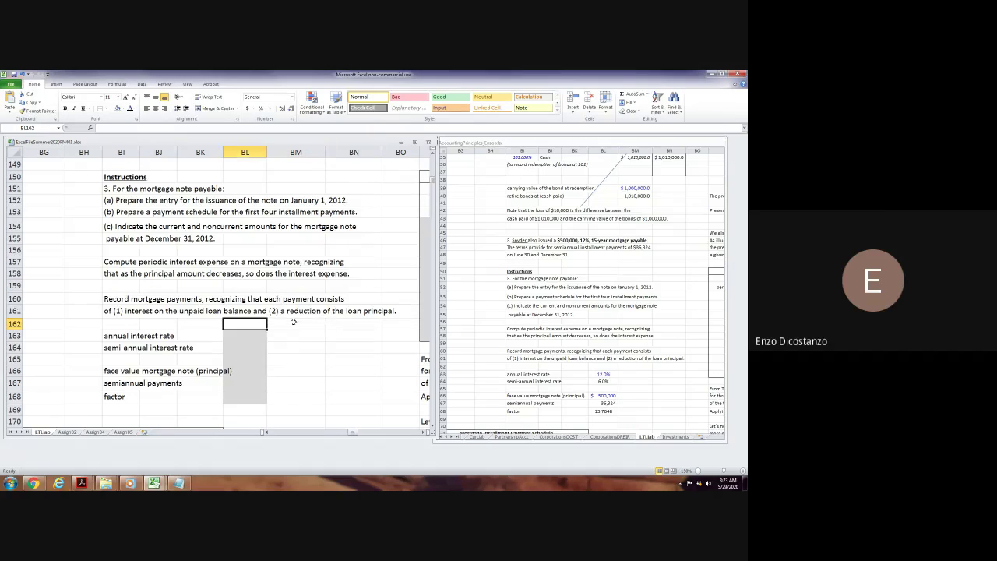
{"action": "key", "text": "Left"}
{"action": "key", "text": "Left"}
{"action": "key", "text": "Left"}
{"action": "key", "text": "Left"}
{"action": "key", "text": "Left"}
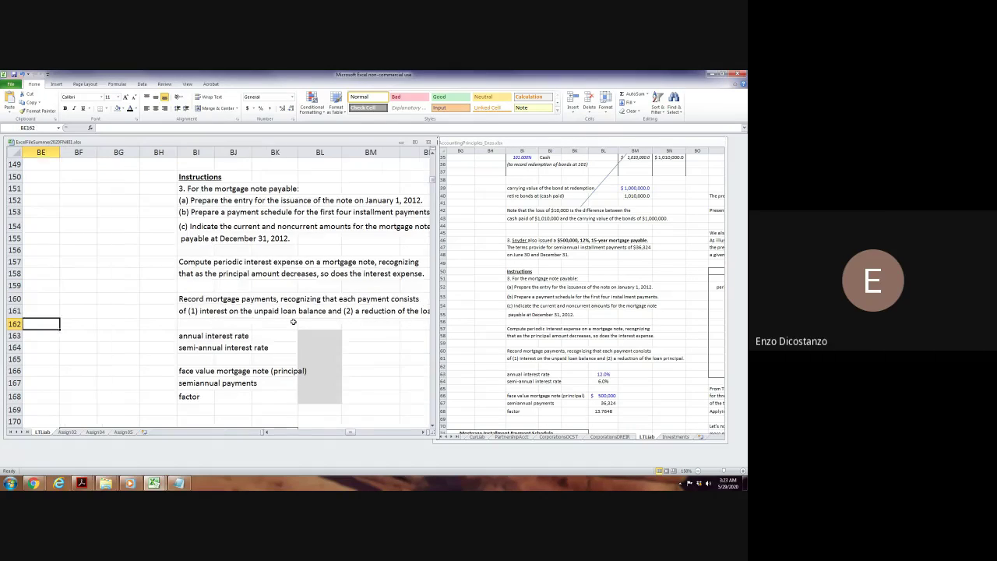
{"action": "key", "text": "ctrl+Left"}
{"action": "key", "text": "ctrl+Up"}
{"action": "key", "text": "Up"}
{"action": "key", "text": "Up"}
{"action": "key", "text": "Up"}
{"action": "key", "text": "Up"}
{"action": "key", "text": "Up"}
{"action": "key", "text": "Up"}
{"action": "key", "text": "Up"}
{"action": "key", "text": "Up"}
{"action": "key", "text": "Up"}
{"action": "key", "text": "Up"}
{"action": "key", "text": "Up"}
{"action": "key", "text": "Up"}
{"action": "key", "text": "Up"}
{"action": "key", "text": "Up"}
{"action": "key", "text": "Up"}
{"action": "key", "text": "Up"}
{"action": "key", "text": "Up"}
{"action": "key", "text": "Up"}
{"action": "key", "text": "Up"}
{"action": "key", "text": "Up"}
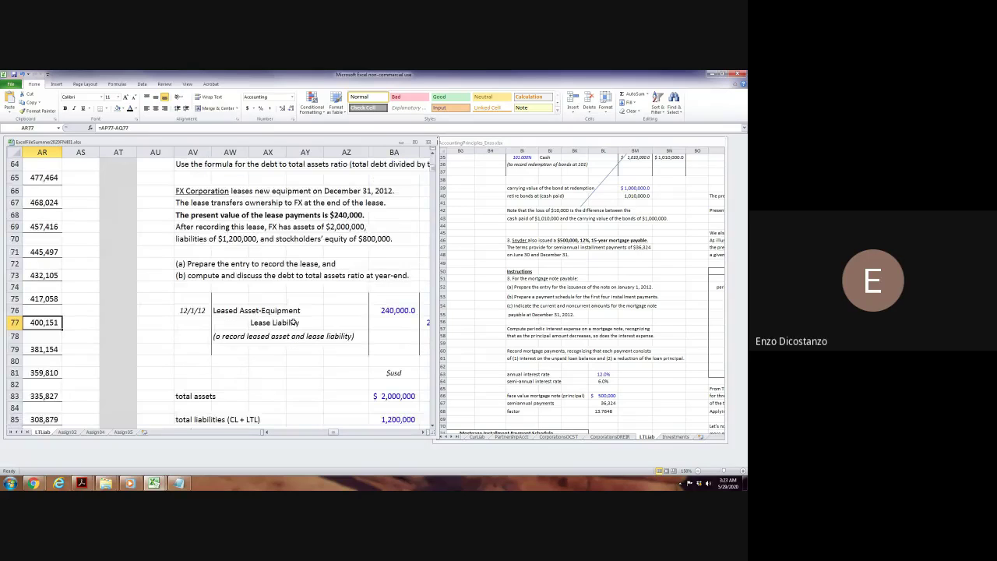
{"action": "key", "text": "Left"}
{"action": "key", "text": "Left"}
{"action": "key", "text": "Left"}
{"action": "key", "text": "Left"}
{"action": "key", "text": "Left"}
{"action": "key", "text": "Left"}
{"action": "key", "text": "Left"}
{"action": "key", "text": "Up"}
{"action": "key", "text": "Up"}
{"action": "key", "text": "Up"}
{"action": "key", "text": "Up"}
{"action": "key", "text": "Up"}
{"action": "key", "text": "Up"}
{"action": "key", "text": "Up"}
{"action": "key", "text": "Up"}
{"action": "key", "text": "Up"}
{"action": "key", "text": "Up"}
{"action": "key", "text": "Up"}
{"action": "key", "text": "Up"}
{"action": "key", "text": "Up"}
{"action": "key", "text": "Up"}
{"action": "key", "text": "Up"}
{"action": "key", "text": "Up"}
{"action": "key", "text": "Up"}
{"action": "key", "text": "Up"}
{"action": "key", "text": "Up"}
{"action": "key", "text": "Up"}
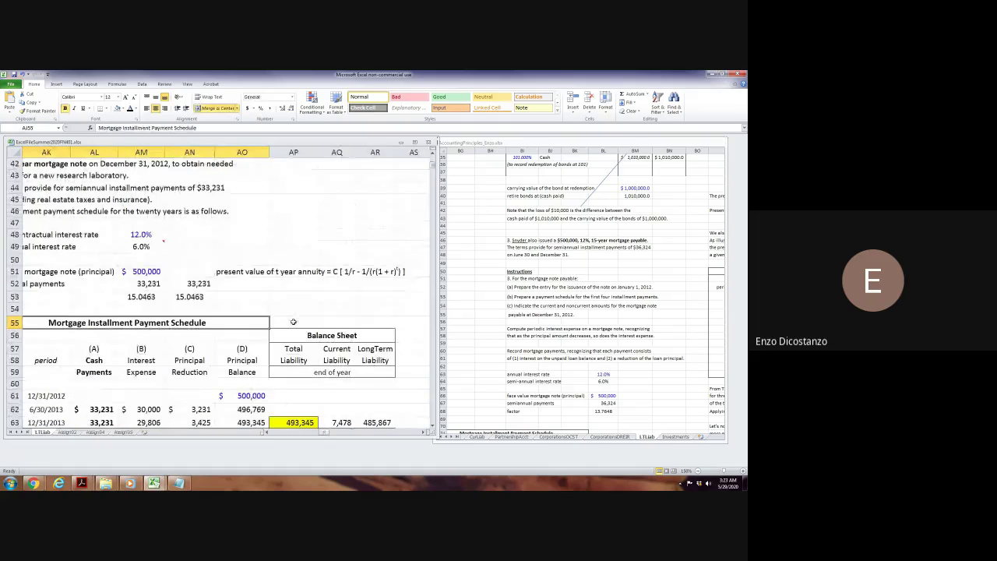
{"action": "key", "text": "Right"}
{"action": "key", "text": "Right"}
{"action": "key", "text": "Right"}
{"action": "key", "text": "Right"}
{"action": "key", "text": "Right"}
{"action": "key", "text": "Up"}
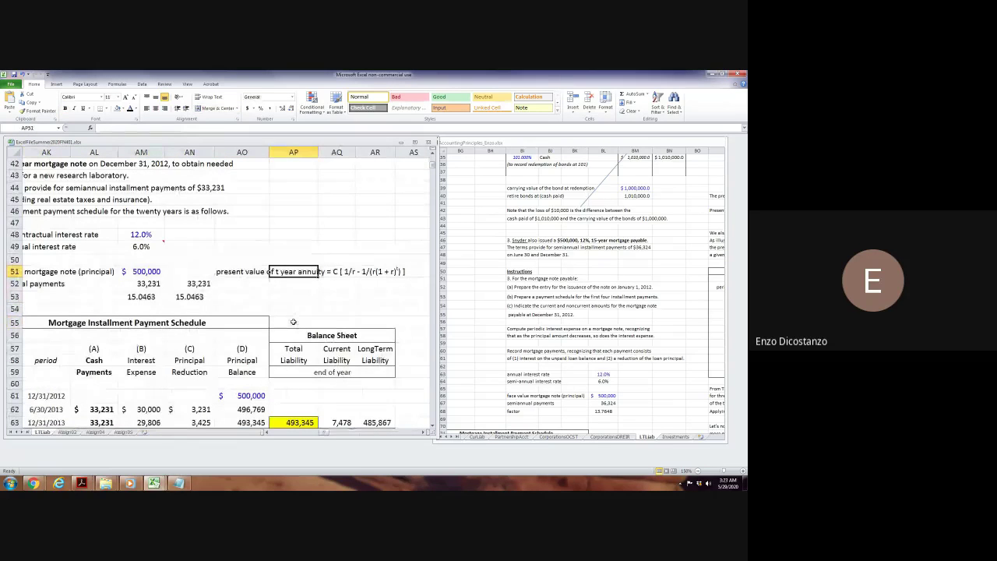
Copy the "present value of t year annuity" formula text from the earlier mortgage example and return to the Snyder mortgage inputs.
{"action": "key", "text": "Left"}
{"action": "key", "text": "ctrl+c"}
{"action": "key", "text": "Right"}
{"action": "key", "text": "Right"}
{"action": "key", "text": "Right"}
{"action": "key", "text": "Right"}
{"action": "key", "text": "Right"}
{"action": "key", "text": "Right"}
{"action": "key", "text": "Right"}
{"action": "key", "text": "Right"}
{"action": "key", "text": "Right"}
{"action": "key", "text": "Right"}
{"action": "key", "text": "Right"}
{"action": "key", "text": "Right"}
{"action": "key", "text": "Right"}
{"action": "key", "text": "Right"}
{"action": "key", "text": "Right"}
{"action": "key", "text": "Right"}
{"action": "key", "text": "Right"}
{"action": "key", "text": "Right"}
{"action": "key", "text": "Right"}
{"action": "key", "text": "Right"}
{"action": "key", "text": "Right"}
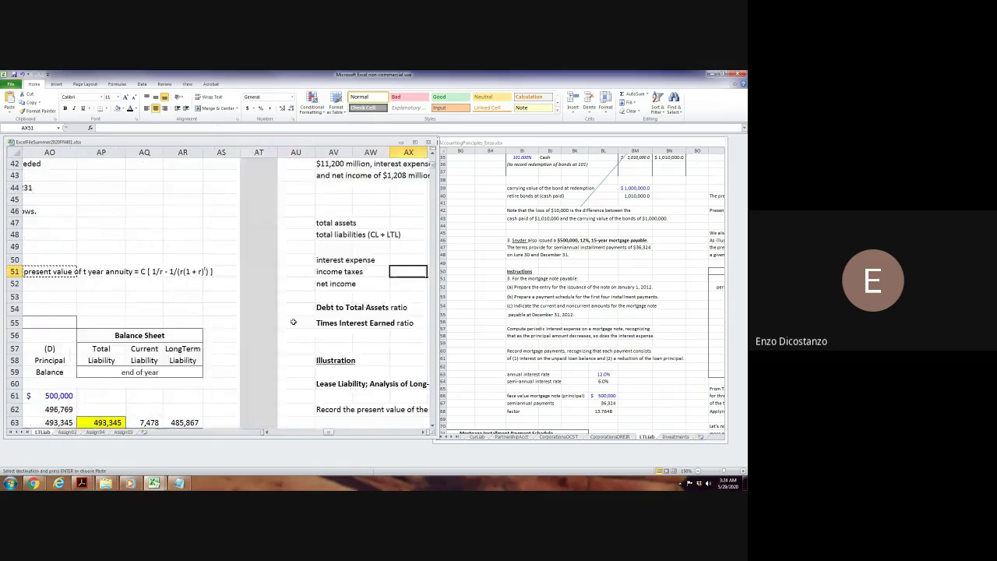
{"action": "key", "text": "Right"}
{"action": "key", "text": "Right"}
{"action": "key", "text": "Right"}
{"action": "key", "text": "Right"}
{"action": "key", "text": "Right"}
{"action": "key", "text": "Right"}
{"action": "key", "text": "Right"}
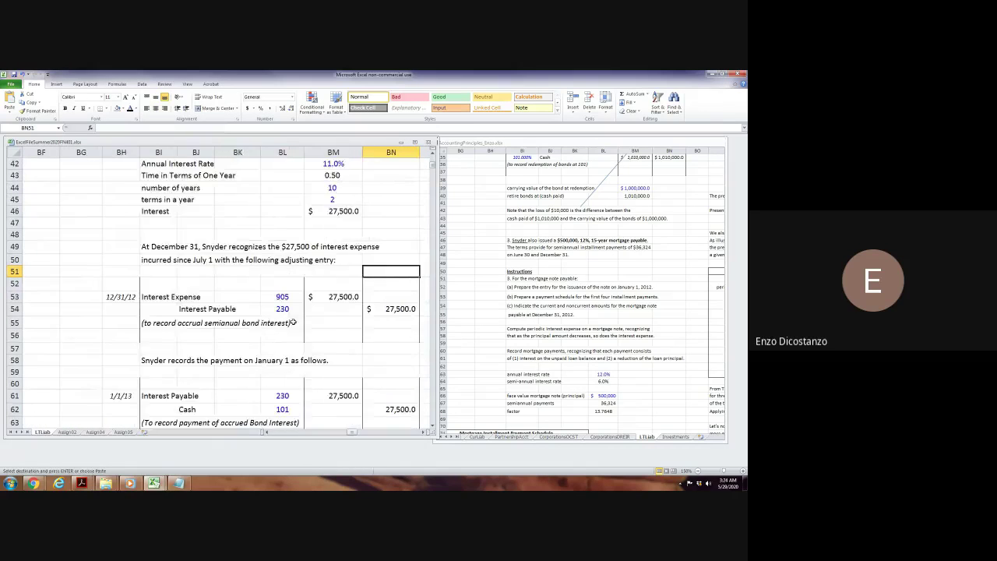
{"action": "key", "text": "Page_Down"}
{"action": "key", "text": "Page_Down"}
{"action": "key", "text": "Page_Down"}
{"action": "key", "text": "Page_Down"}
{"action": "key", "text": "Left"}
{"action": "key", "text": "Left"}
{"action": "key", "text": "Left"}
{"action": "key", "text": "Left"}
{"action": "key", "text": "Left"}
{"action": "key", "text": "Left"}
{"action": "key", "text": "Left"}
{"action": "key", "text": "Left"}
{"action": "key", "text": "Left"}
{"action": "key", "text": "Left"}
{"action": "key", "text": "Left"}
{"action": "key", "text": "Left"}
{"action": "key", "text": "Left"}
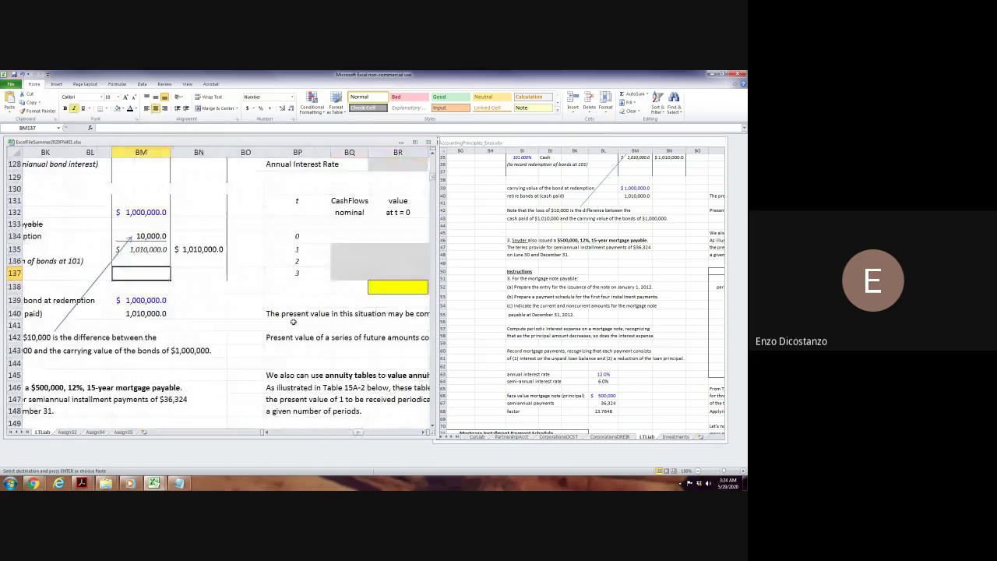
{"action": "key", "text": "Page_Down"}
{"action": "key", "text": "Page_Down"}
{"action": "key", "text": "Page_Up"}
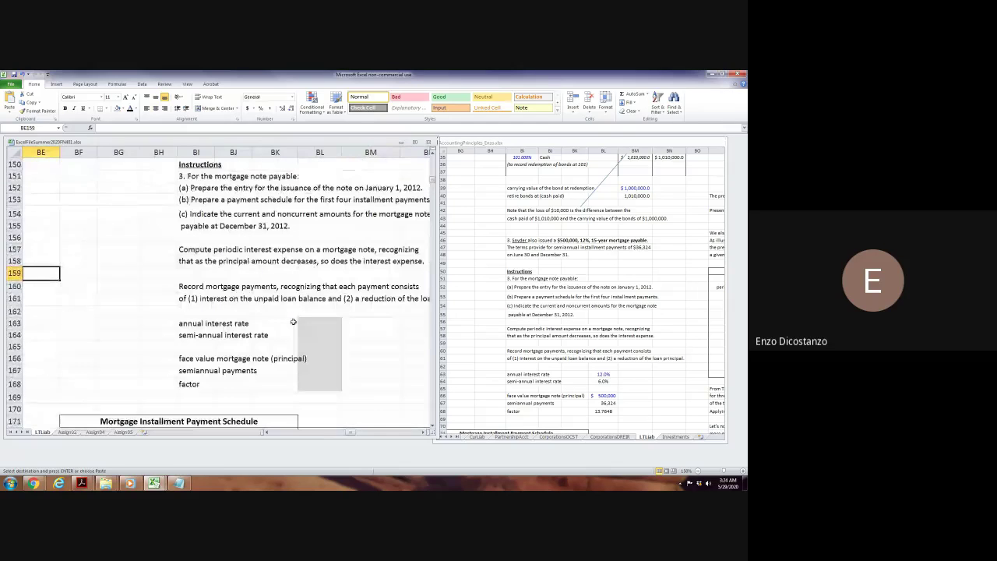
{"action": "key", "text": "Right"}
{"action": "key", "text": "Right"}
{"action": "key", "text": "ctrl+Right"}
{"action": "key", "text": "Down"}
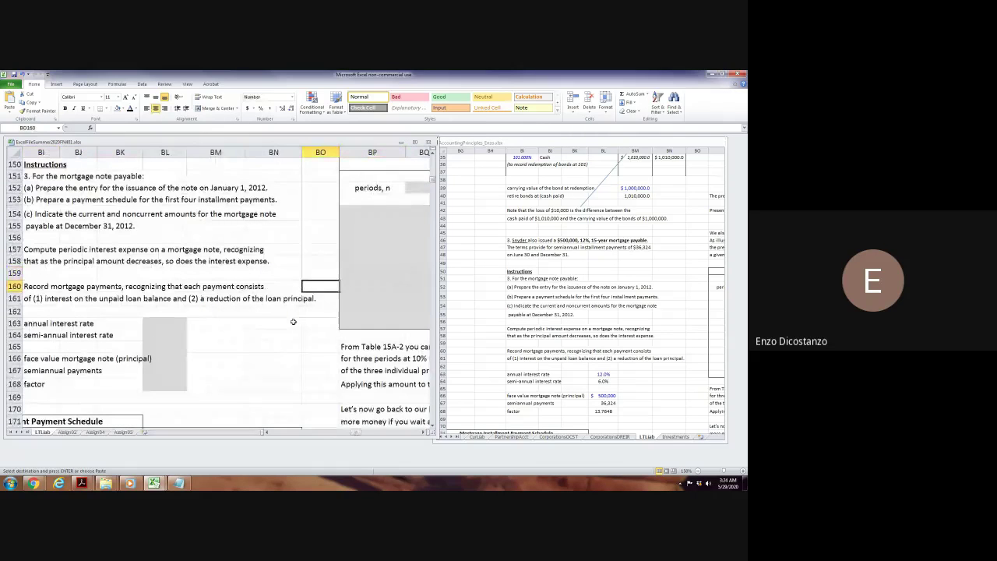
{"action": "key", "text": "ctrl+Left"}
{"action": "key", "text": "Left"}
{"action": "key", "text": "Down"}
{"action": "key", "text": "Down"}
{"action": "key", "text": "Down"}
{"action": "key", "text": "Down"}
{"action": "key", "text": "Down"}
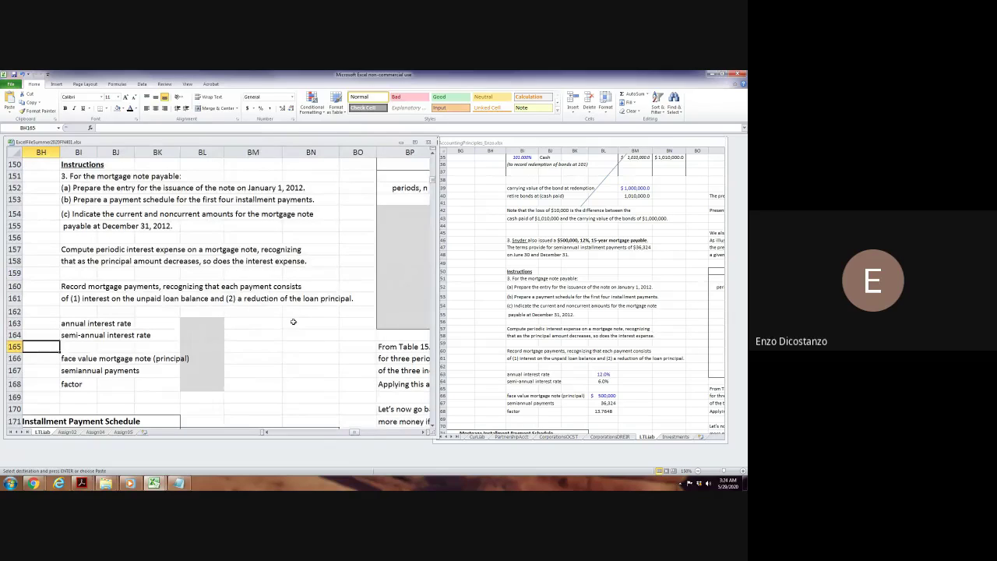
Try to place the copied annuity formula text in BM166, beside the face value row, and undo it.
{"action": "key", "text": "Right"}
{"action": "key", "text": "Right"}
{"action": "key", "text": "Right"}
{"action": "key", "text": "Right"}
{"action": "key", "text": "Right"}
{"action": "key", "text": "Down"}
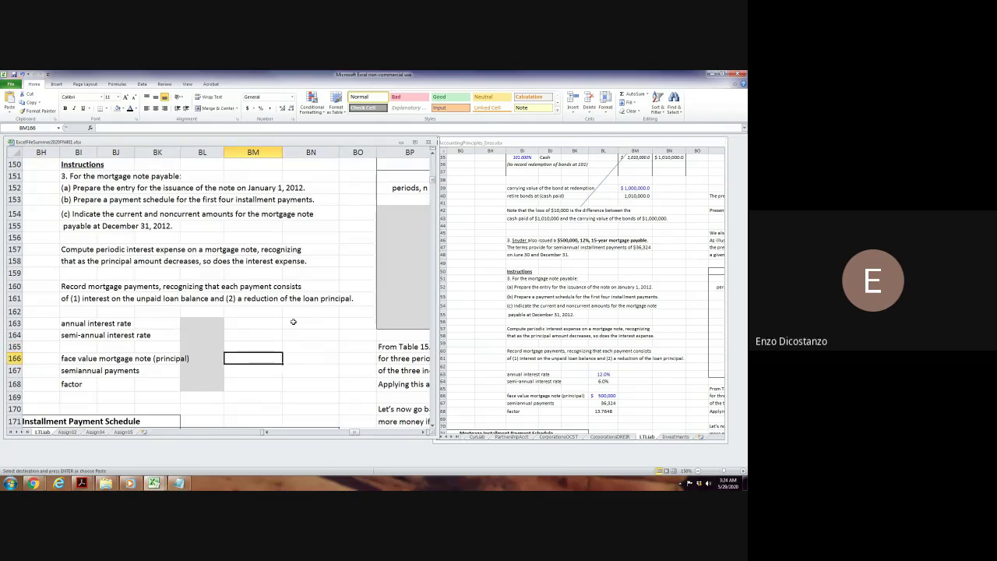
{"action": "key", "text": "Return"}
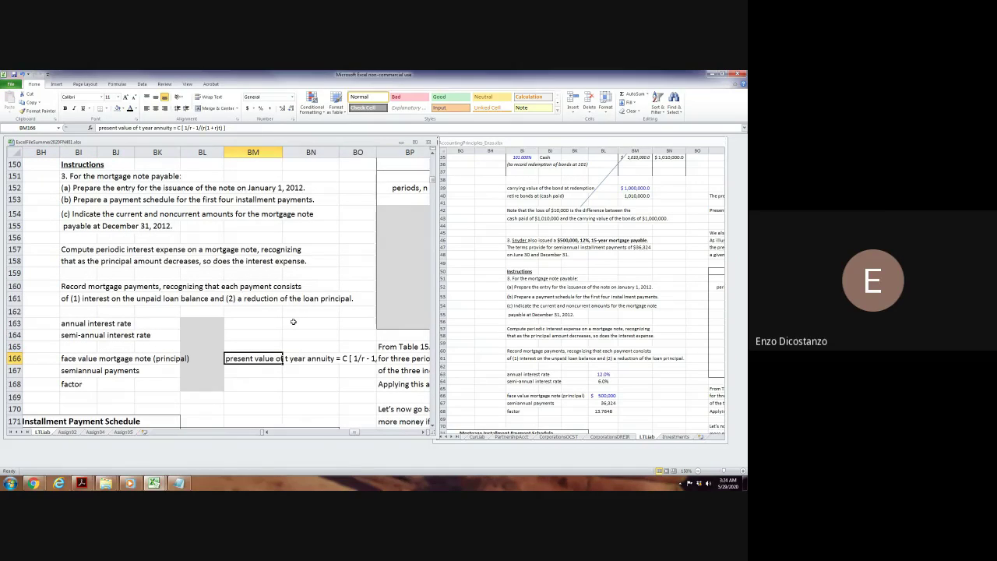
{"action": "key", "text": "ctrl+z"}
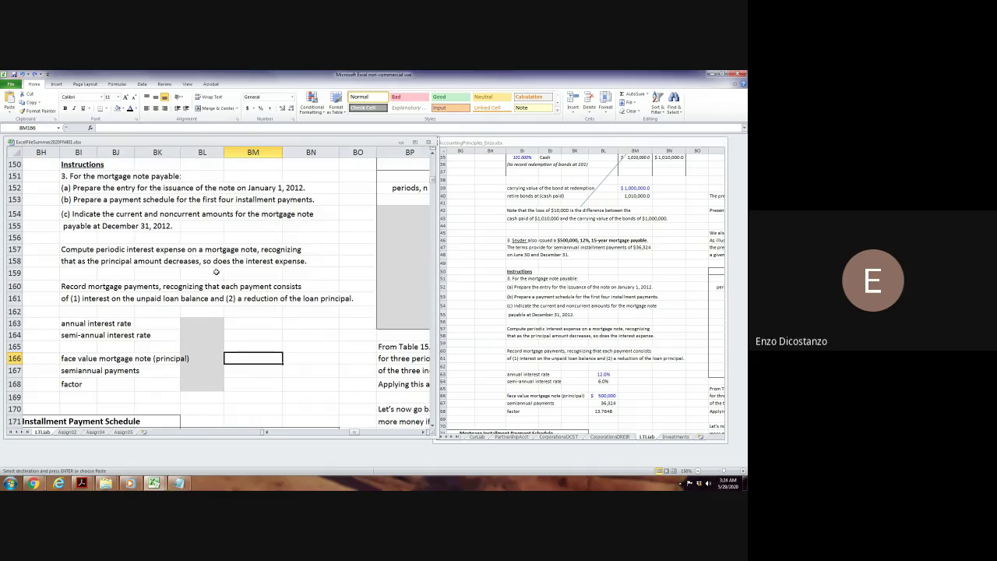
Paste the annuity formula text into BI169, directly below the factor label in the student workbook.
{"action": "scroll", "coordinate": [154, 271], "scroll_direction": "up", "scroll_amount": 2}
{"action": "scroll", "coordinate": [143, 289], "scroll_direction": "up", "scroll_amount": 2}
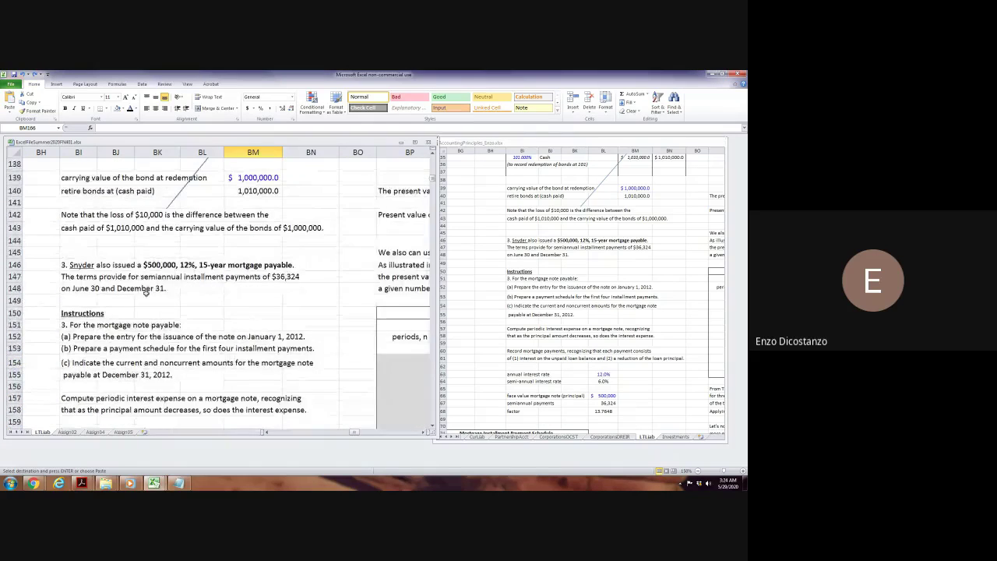
{"action": "scroll", "coordinate": [224, 317], "scroll_direction": "down", "scroll_amount": 6}
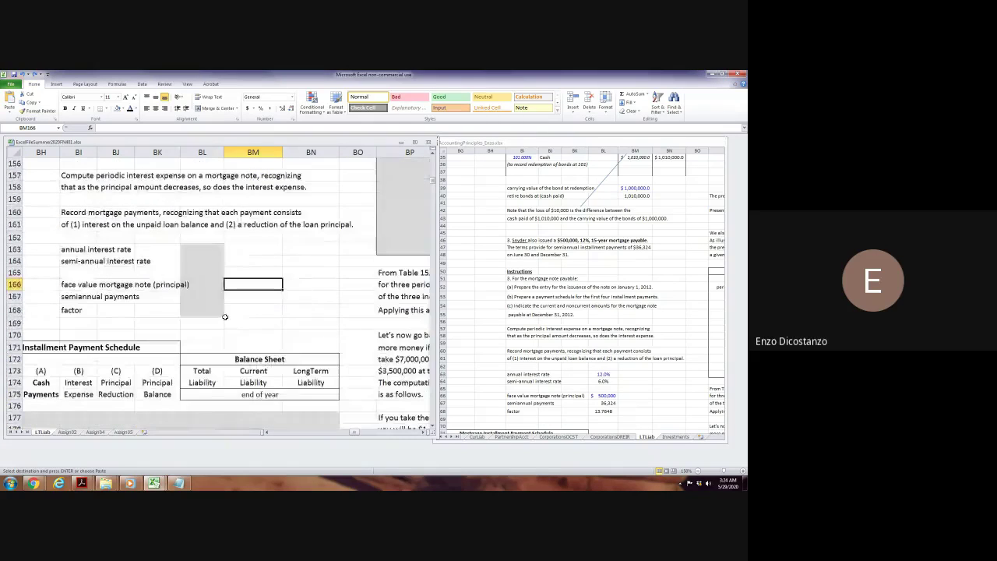
{"action": "left_click", "coordinate": [94, 323]}
{"action": "key", "text": "ctrl+v"}
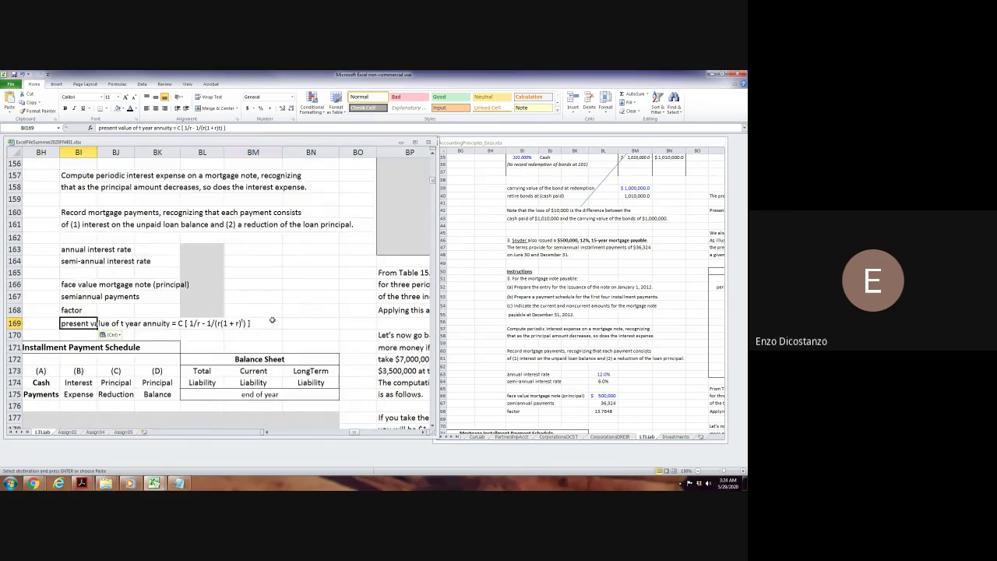
{"action": "left_click", "coordinate": [319, 300]}
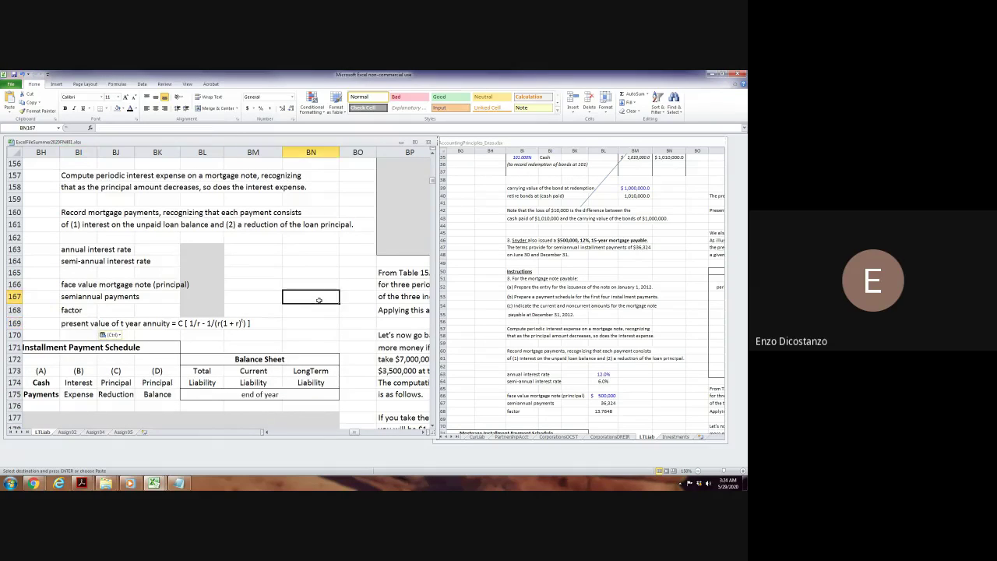
Copy the annuity formula text from BI169 into the same cell of the AccountingPrinciples workbook.
{"action": "left_click", "coordinate": [75, 321]}
{"action": "left_click", "coordinate": [522, 305]}
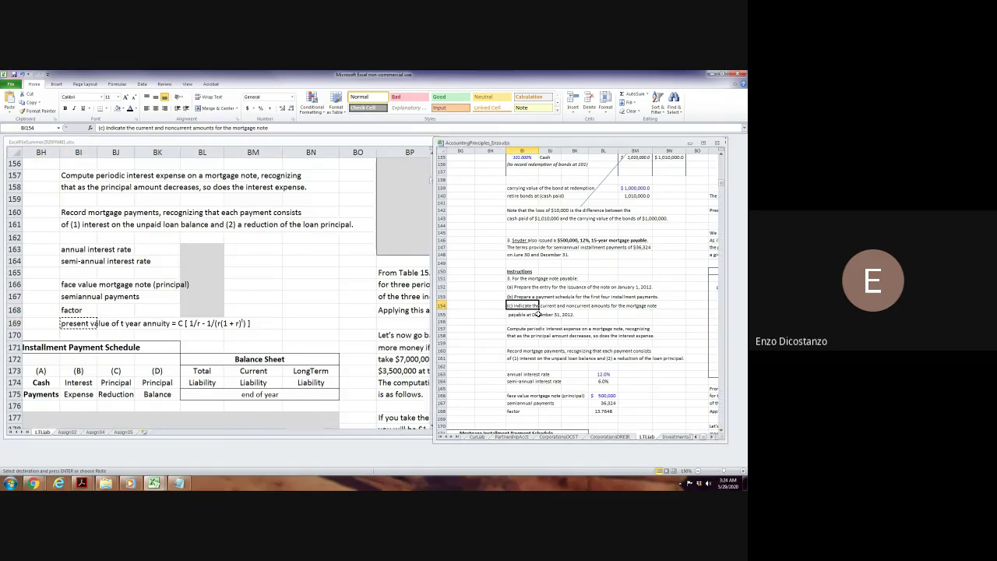
{"action": "scroll", "coordinate": [535, 337], "scroll_direction": "down", "scroll_amount": 3}
{"action": "left_click", "coordinate": [520, 350]}
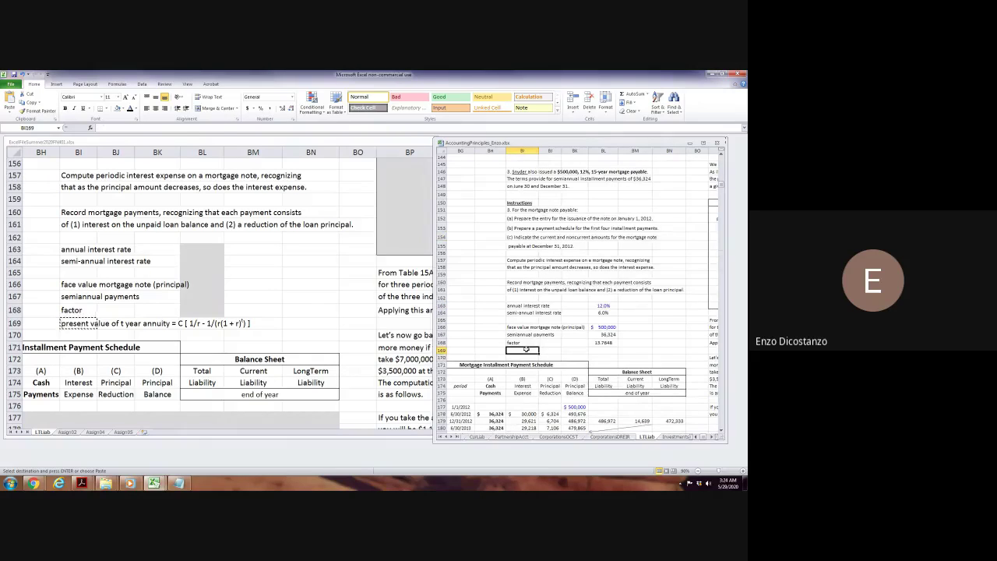
{"action": "type", "text": "present value of t year annuity = C [ 1/r - 1/(r(1+r)t) ]"}
{"action": "left_click", "coordinate": [343, 312]}
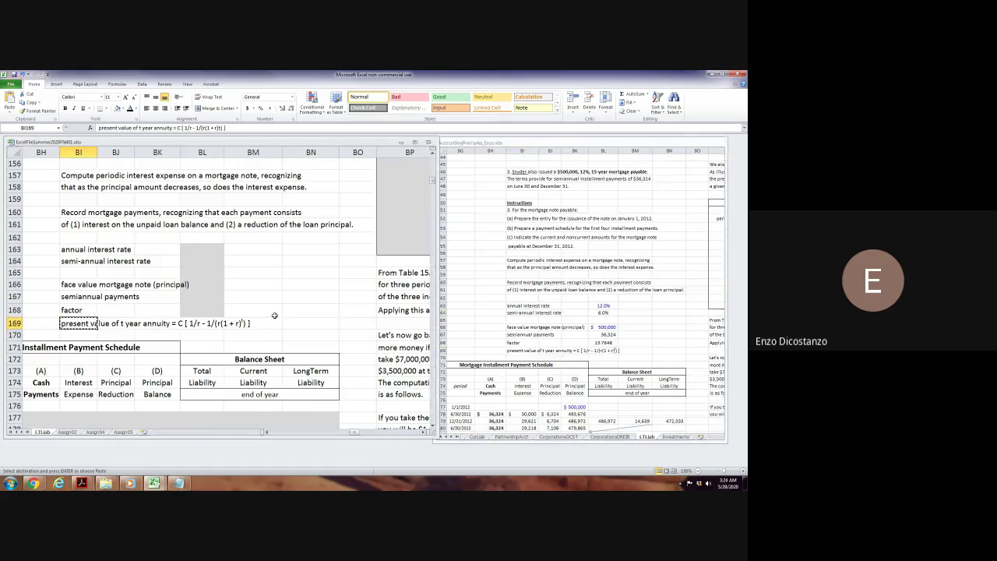
{"action": "key", "text": "Escape"}
Extend the grey answer shading of the semiannual payments and factor rows to BM167:BM168 in the student workbook.
{"action": "left_click", "coordinate": [281, 293]}
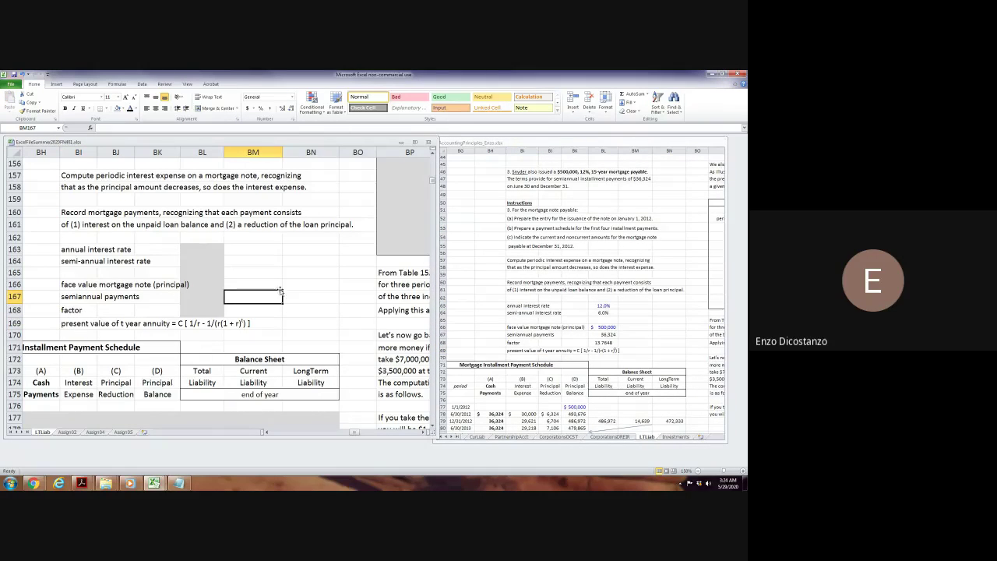
{"action": "mouse_move", "coordinate": [211, 299]}
{"action": "left_mouse_down"}
{"action": "mouse_move", "coordinate": [206, 311]}
{"action": "mouse_move", "coordinate": [228, 308]}
{"action": "left_mouse_up"}
{"action": "left_click", "coordinate": [262, 273]}
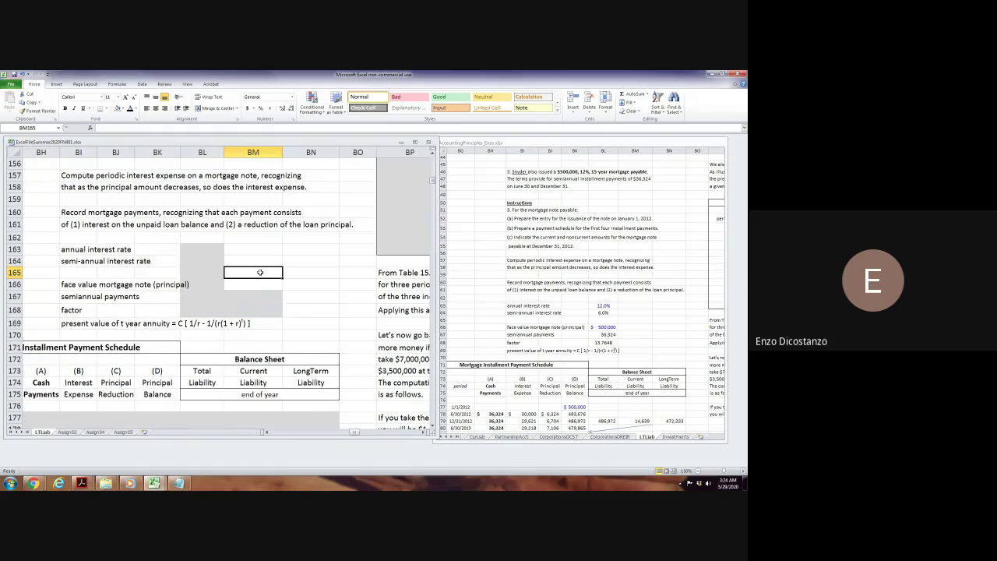
Enter 12% as the annual interest rate in BL163 and compute the semi-annual rate in BL164 as =BL163/2.
{"action": "key", "text": "Left"}
{"action": "key", "text": "Left"}
{"action": "key", "text": "Left"}
{"action": "key", "text": "Left"}
{"action": "key", "text": "Left"}
{"action": "key", "text": "Left"}
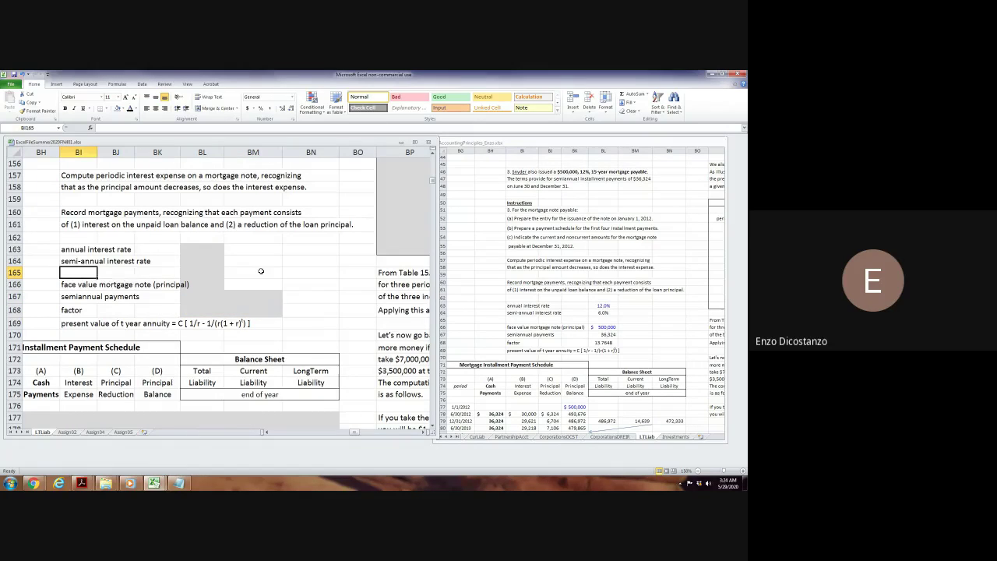
{"action": "key", "text": "Left"}
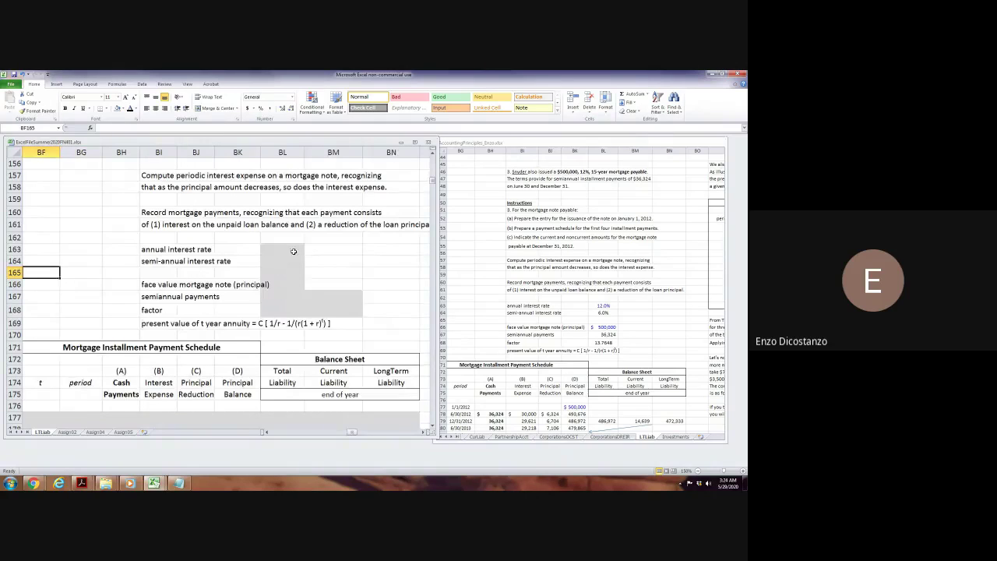
{"action": "left_click", "coordinate": [292, 251]}
{"action": "scroll", "coordinate": [327, 282], "scroll_direction": "up", "scroll_amount": 2}
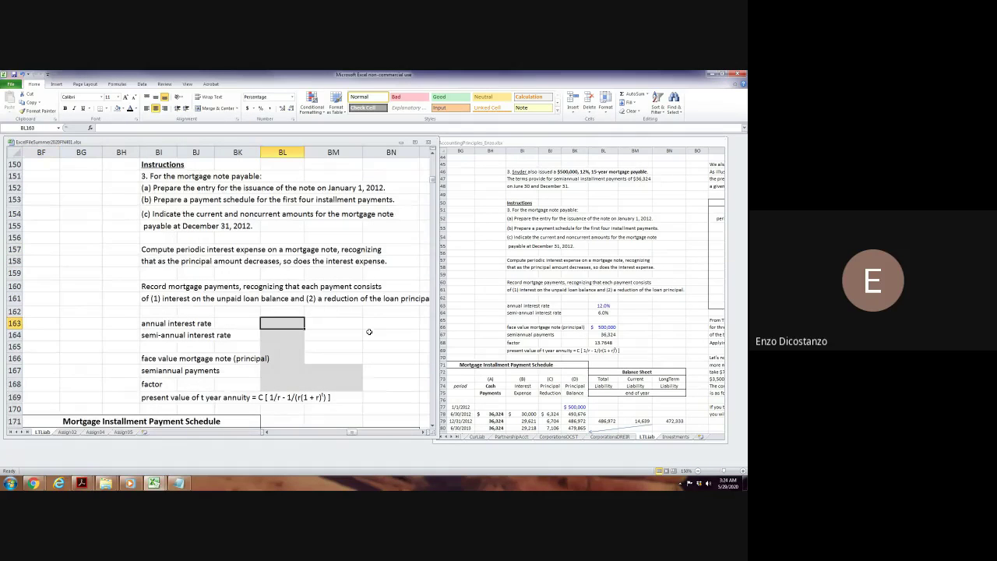
{"action": "type", "text": "12%"}
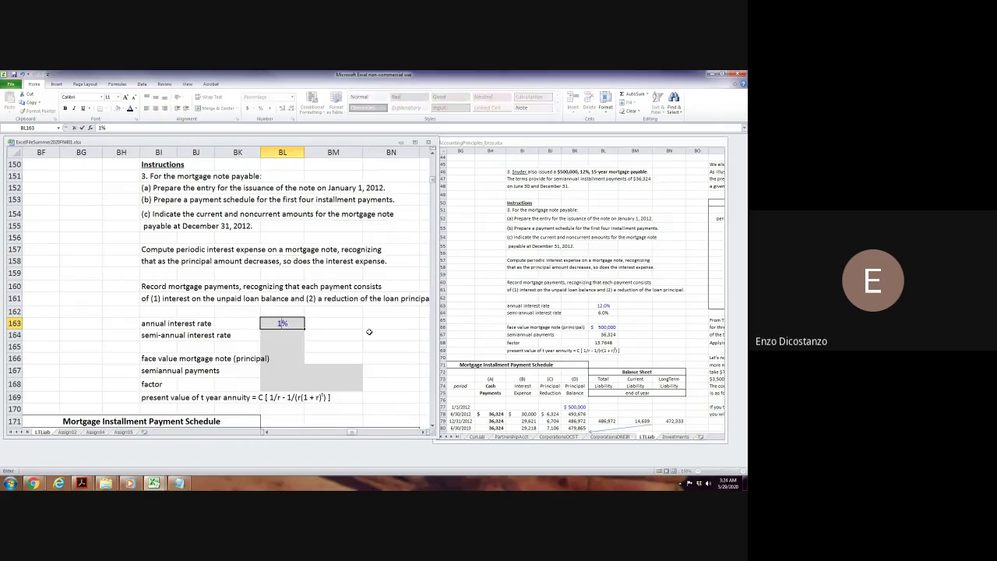
{"action": "key", "text": "Return"}
{"action": "type", "text": "="}
{"action": "key", "text": "Up"}
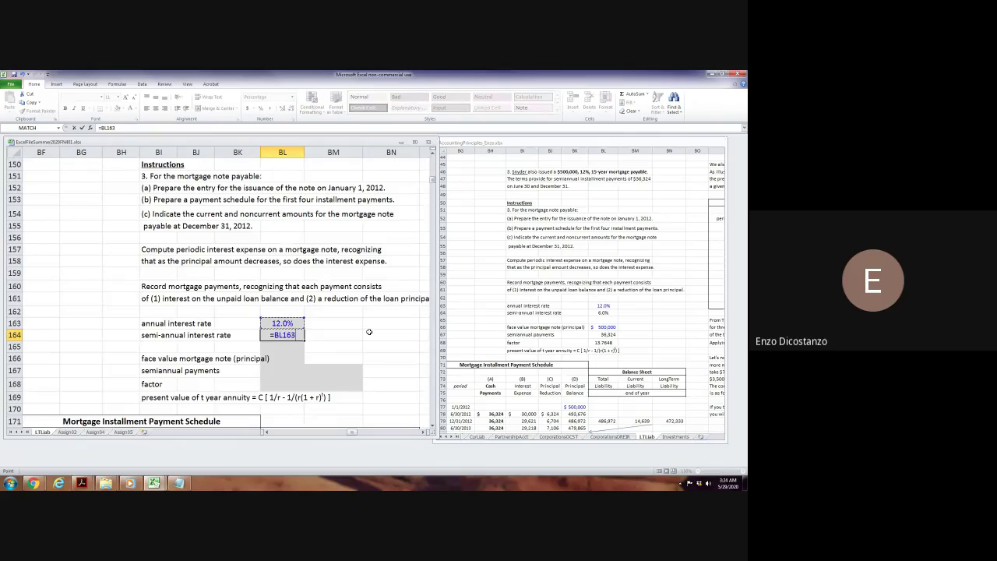
{"action": "type", "text": "/2"}
{"action": "key", "text": "Return"}
Remove the grey fill from the interest rate cells BL163:BL165.
{"action": "key", "text": "Up"}
{"action": "key", "text": "Up"}
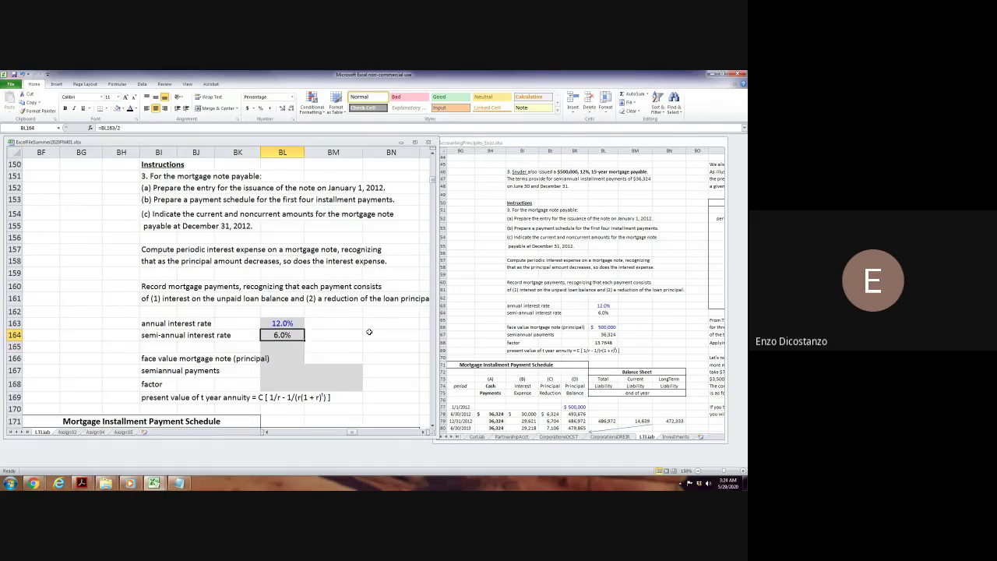
{"action": "key", "text": "shift+Down"}
{"action": "key", "text": "alt+h"}
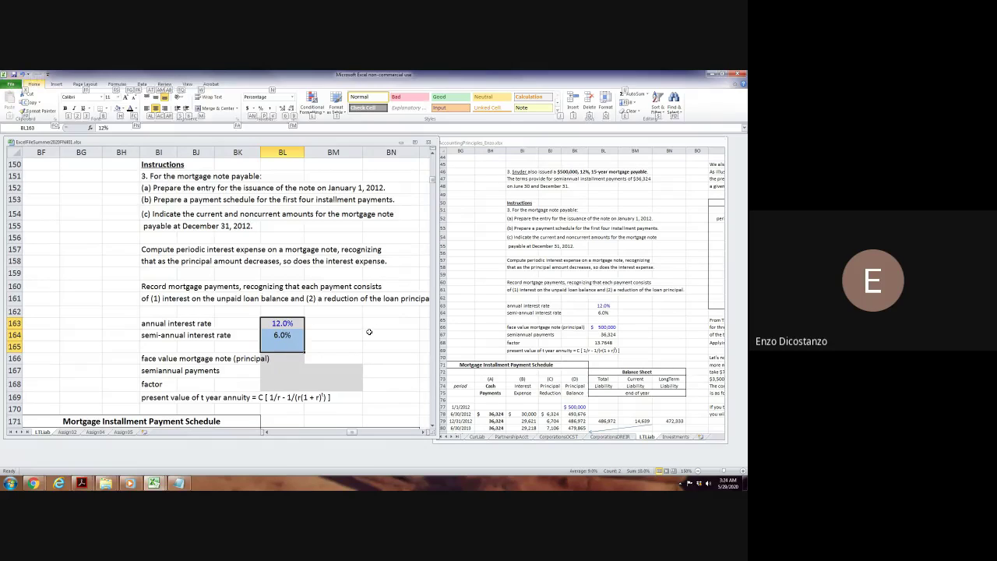
{"action": "key", "text": "b"}
{"action": "key", "text": "n"}
Enter 500000 as the face value of the mortgage note in BL166.
{"action": "key", "text": "Down"}
{"action": "key", "text": "Down"}
{"action": "key", "text": "Down"}
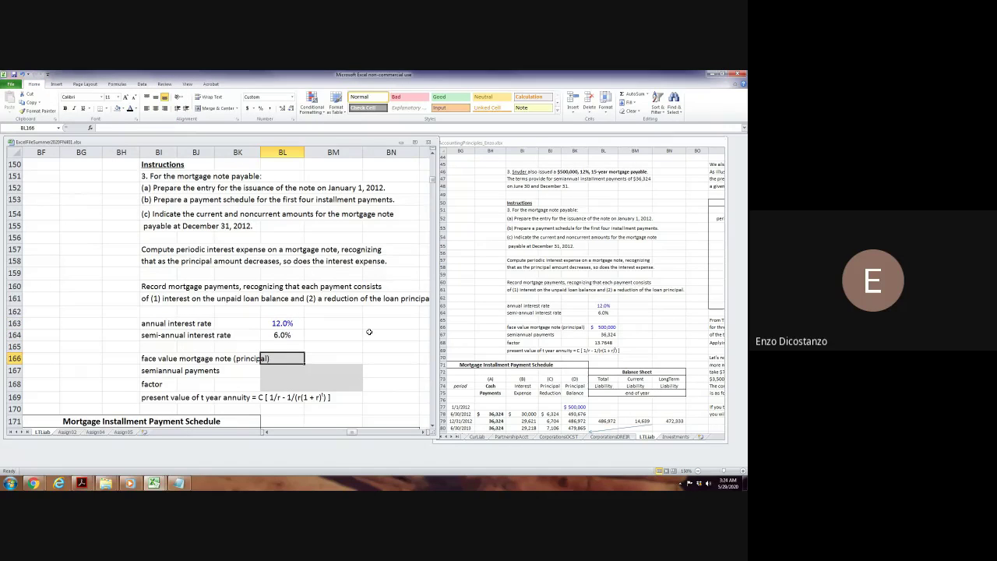
{"action": "type", "text": "500,"}
{"action": "type", "text": "00000"}
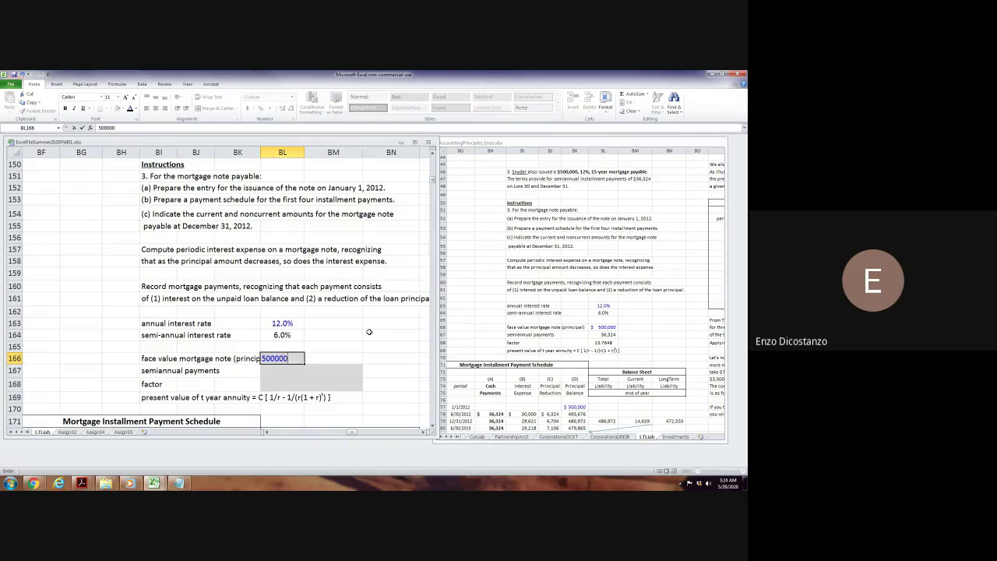
{"action": "key", "text": "Return"}
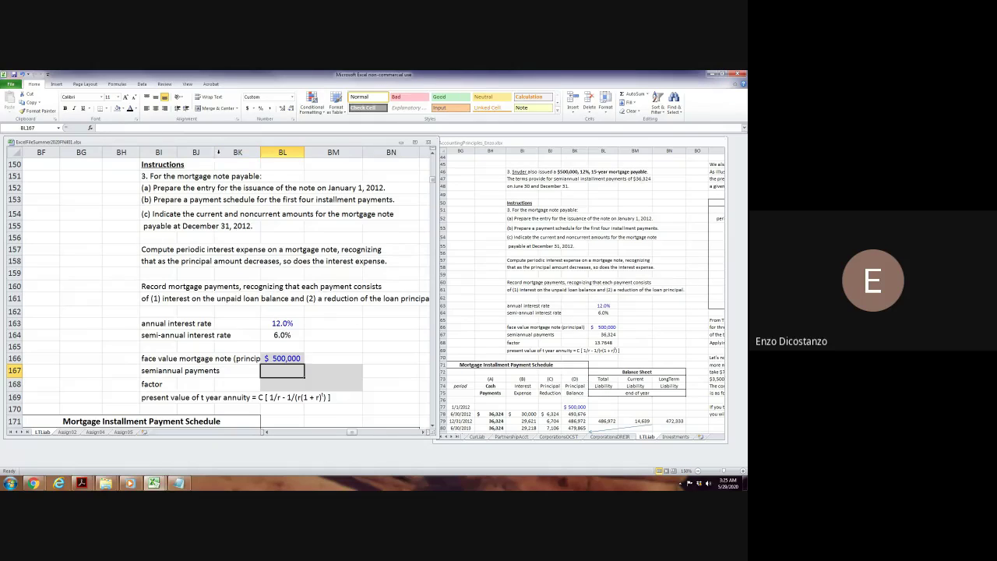
Widen columns BI, BJ and BK slightly so the full face value mortgage note label fits.
{"action": "left_click_drag", "start_coordinate": [213, 153], "coordinate": [215, 152]}
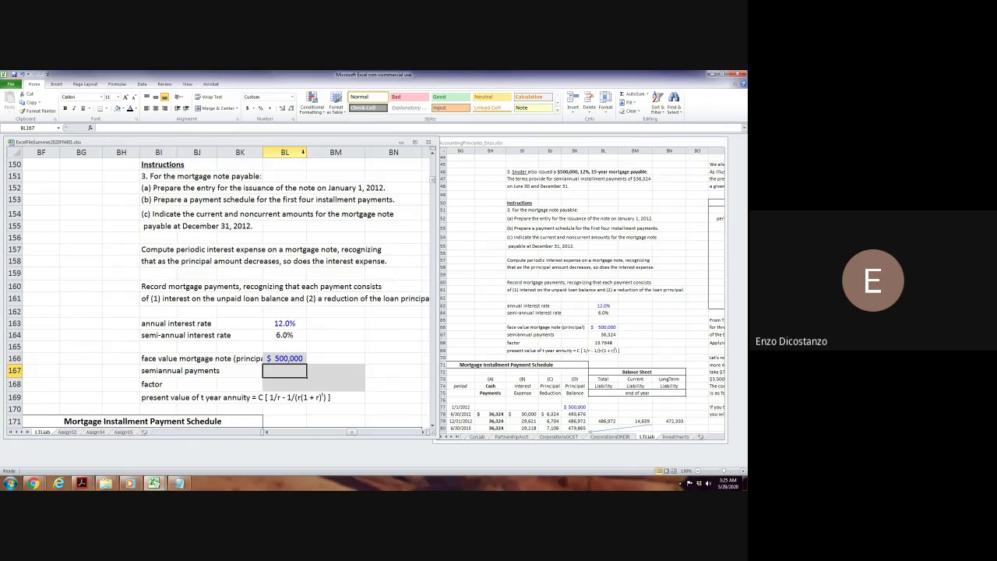
{"action": "left_click_drag", "start_coordinate": [262, 153], "coordinate": [266, 152]}
{"action": "left_click_drag", "start_coordinate": [178, 152], "coordinate": [180, 150]}
{"action": "left_click", "coordinate": [349, 316]}
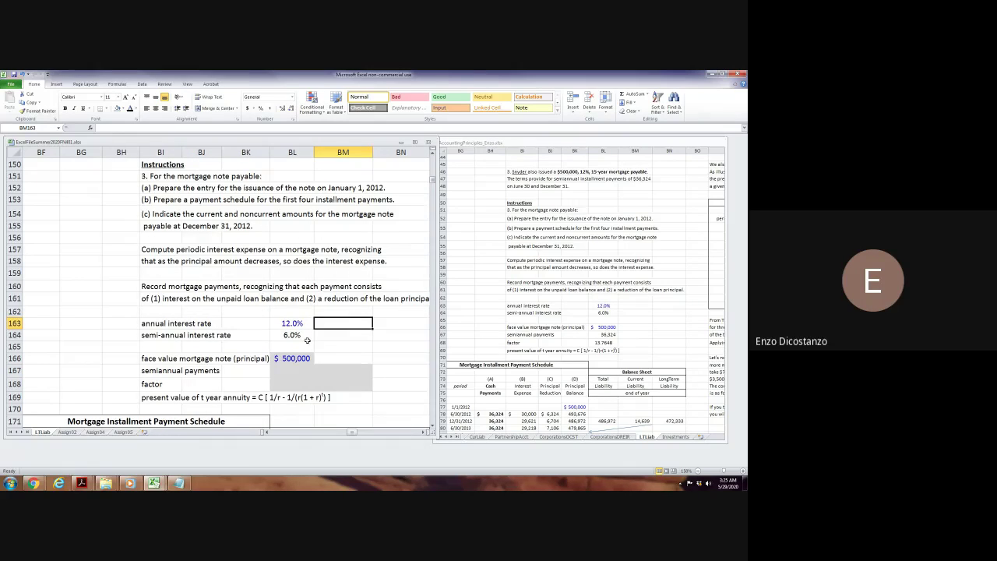
Check the factor formula in BL168 of the AccountingPrinciples workbook and return to the student workbook's empty factor cell.
{"action": "scroll", "coordinate": [306, 341], "scroll_direction": "down", "scroll_amount": 2}
{"action": "left_click", "coordinate": [604, 343]}
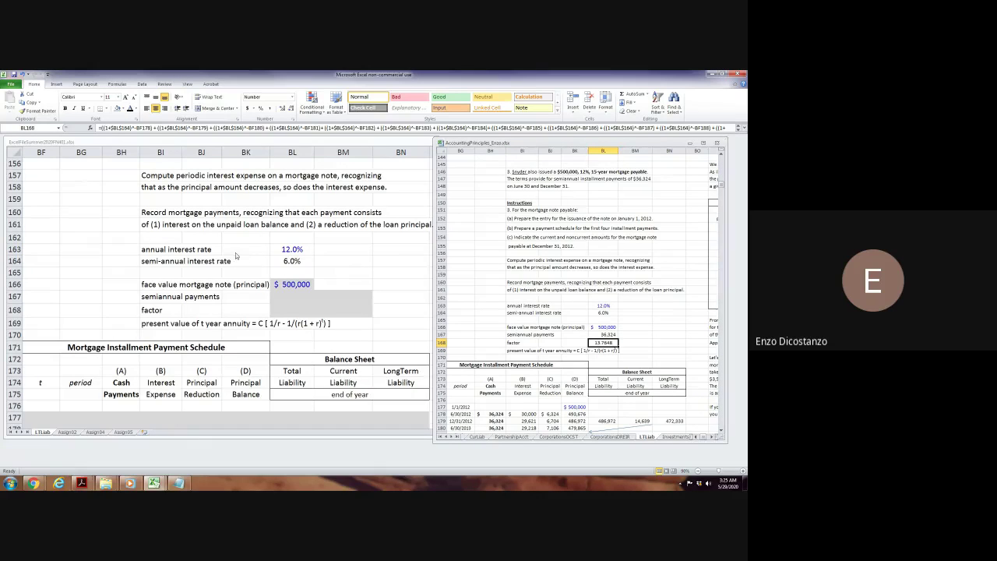
{"action": "key", "text": "ctrl+Tab"}
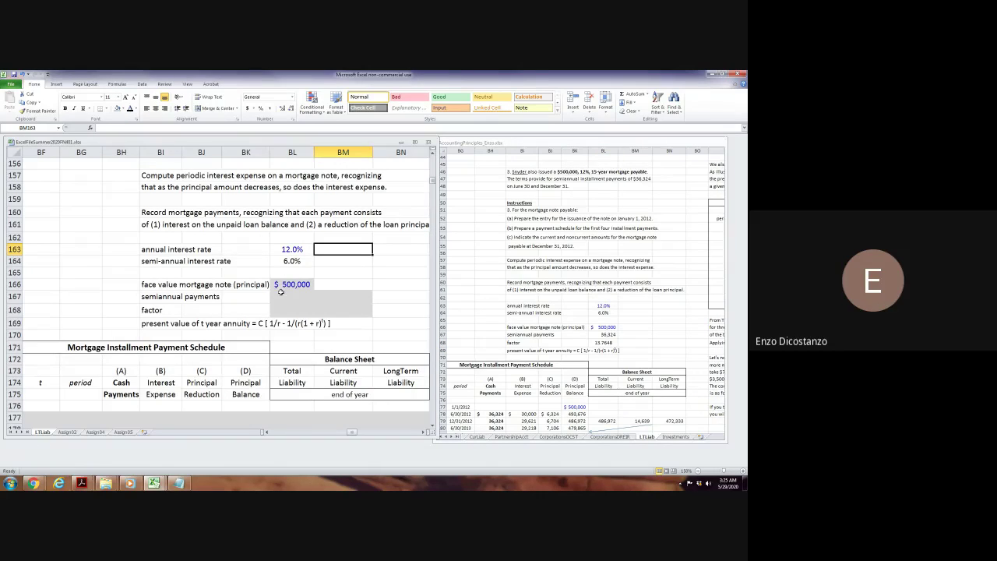
{"action": "left_click", "coordinate": [282, 308]}
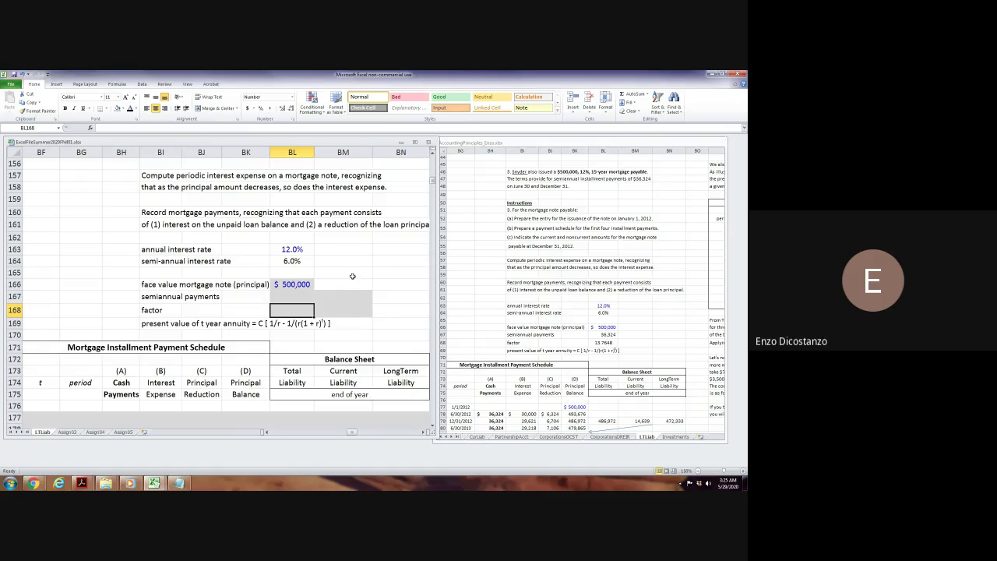
Remove the grey fill from the face value cell BL166.
{"action": "left_click", "coordinate": [303, 284]}
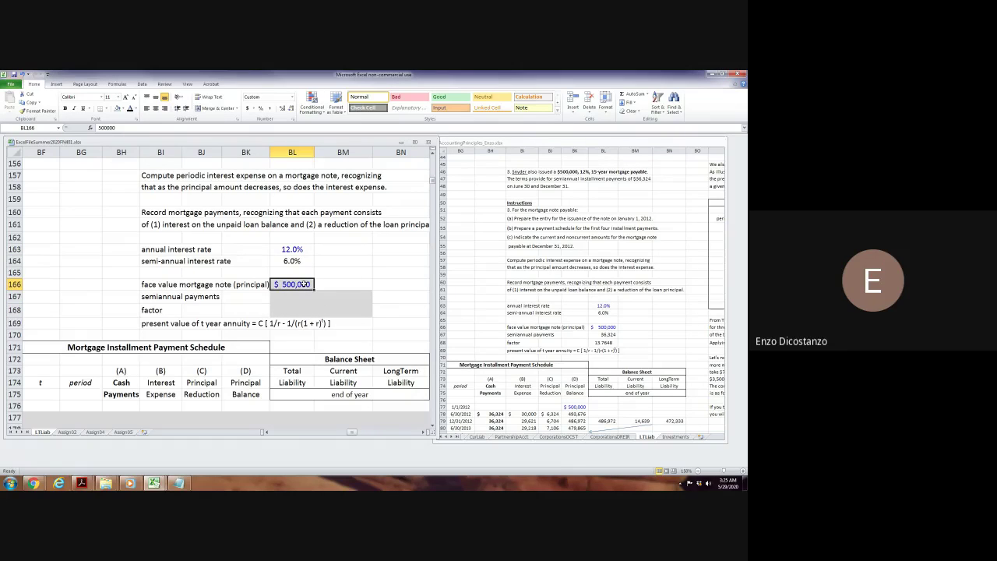
{"action": "key", "text": "alt+h"}
{"action": "key", "text": "h"}
{"action": "key", "text": "n"}
{"action": "key", "text": "Up"}
{"action": "key", "text": "Up"}
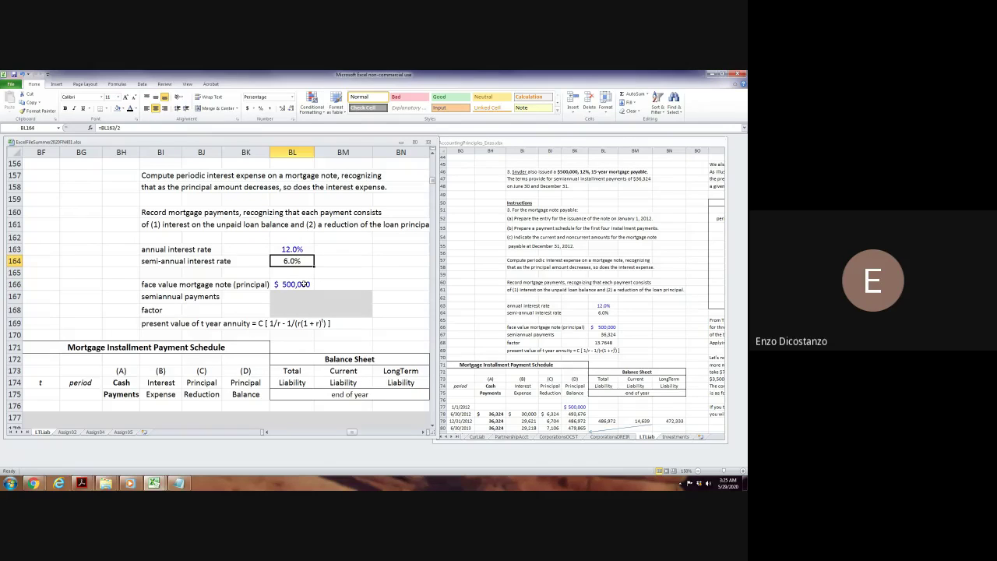
Review the mortgage note instructions above the rate cells and the empty Mortgage Installment Payment Schedule below them.
{"action": "key", "text": "Up"}
{"action": "key", "text": "Up"}
{"action": "key", "text": "Up"}
{"action": "key", "text": "Up"}
{"action": "key", "text": "Up"}
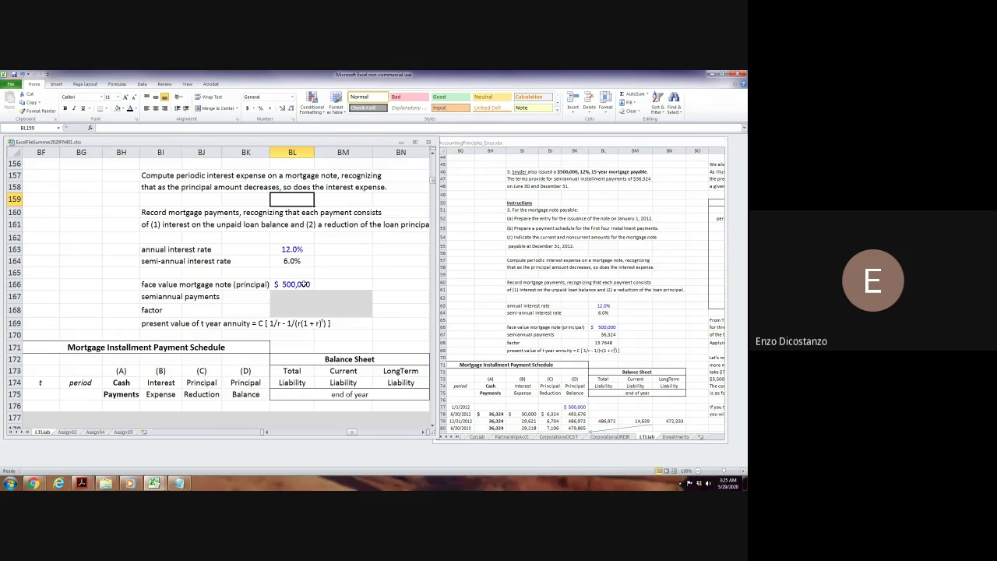
{"action": "key", "text": "Up"}
{"action": "key", "text": "Up"}
{"action": "key", "text": "Up"}
{"action": "key", "text": "Up"}
{"action": "key", "text": "Up"}
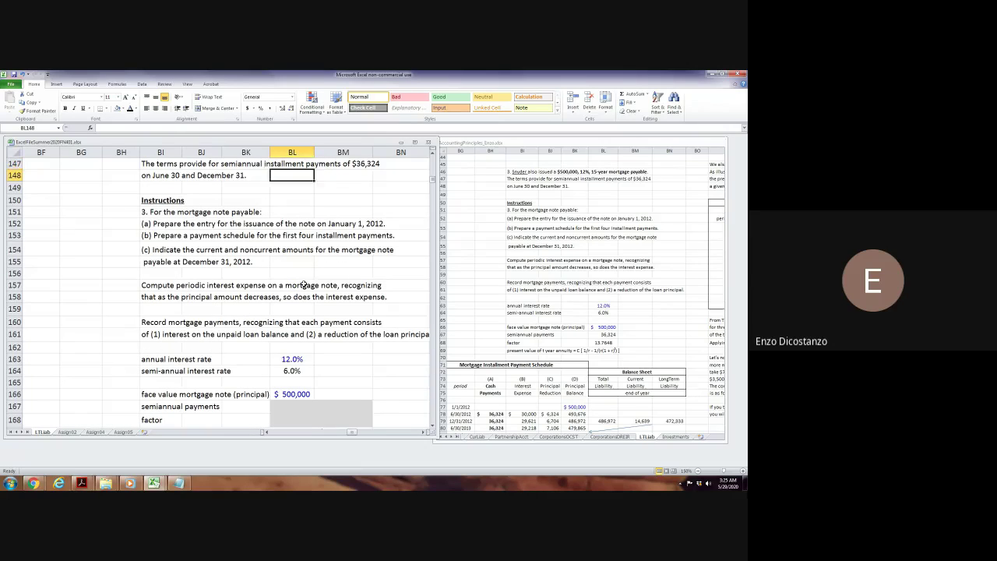
{"action": "key", "text": "Down"}
{"action": "key", "text": "Down"}
{"action": "key", "text": "Down"}
{"action": "key", "text": "Down"}
{"action": "key", "text": "Down"}
{"action": "key", "text": "Down"}
{"action": "key", "text": "Down"}
{"action": "key", "text": "Down"}
{"action": "key", "text": "Down"}
{"action": "key", "text": "Down"}
{"action": "key", "text": "Down"}
{"action": "key", "text": "Down"}
{"action": "key", "text": "Down"}
{"action": "key", "text": "Down"}
{"action": "key", "text": "Down"}
{"action": "key", "text": "Down"}
{"action": "key", "text": "Down"}
{"action": "key", "text": "Down"}
{"action": "key", "text": "Down"}
{"action": "key", "text": "Down"}
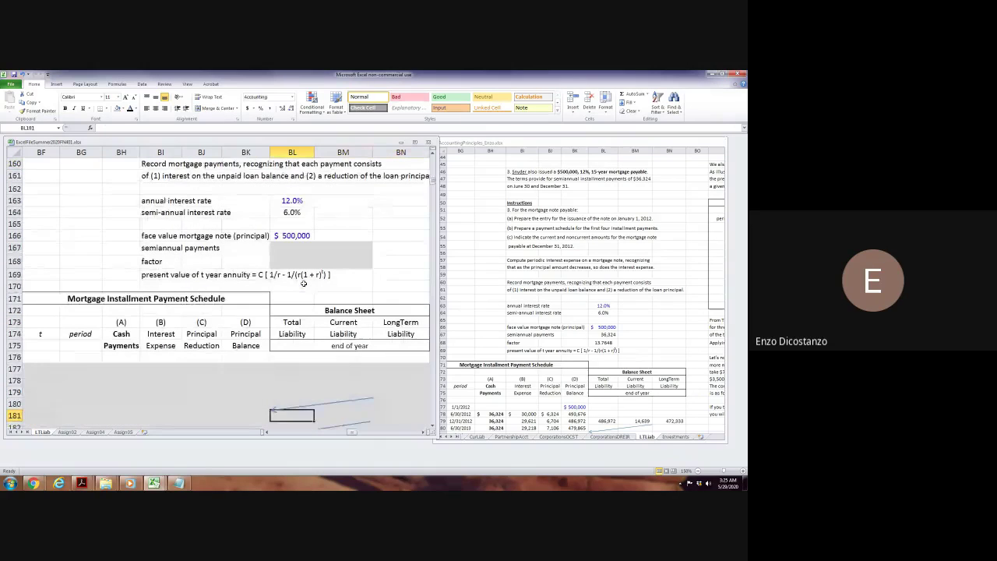
{"action": "key", "text": "Up"}
{"action": "key", "text": "Up"}
{"action": "key", "text": "Up"}
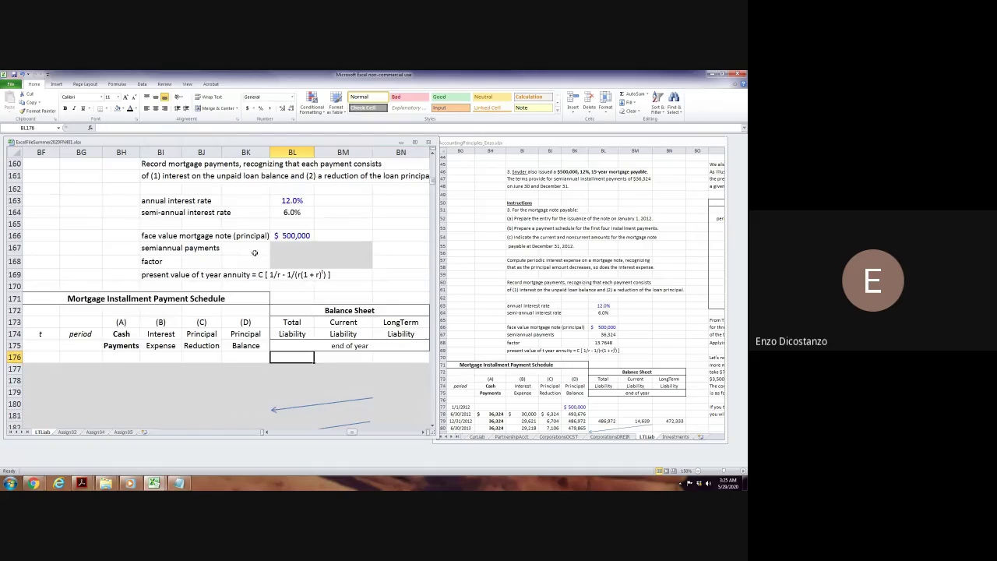
Maximize the student workbook window and move the Mortgage Installment Payment Schedule and journal block BF171:BN244 down four rows to start at BF175.
{"action": "left_click", "coordinate": [98, 279]}
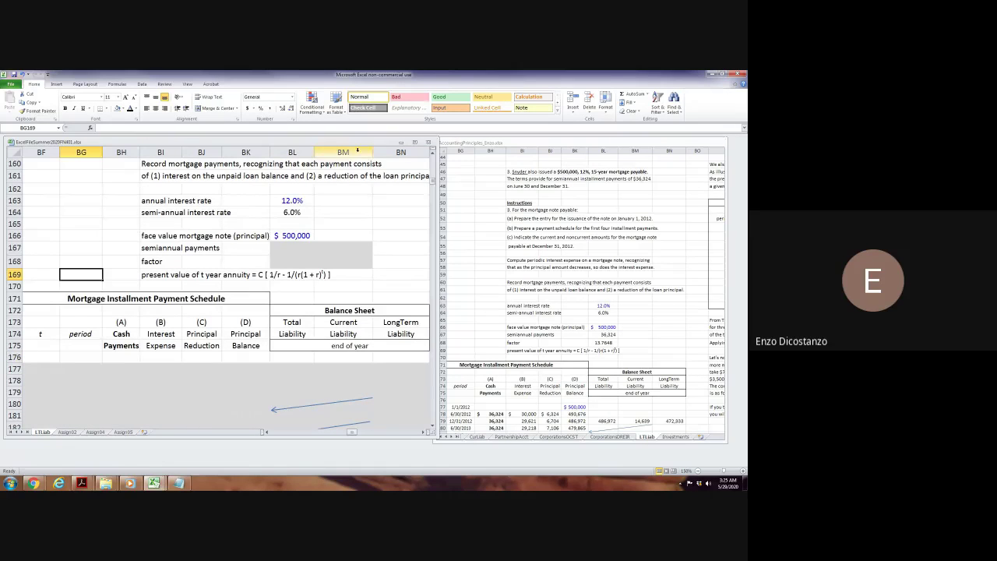
{"action": "left_click", "coordinate": [414, 143]}
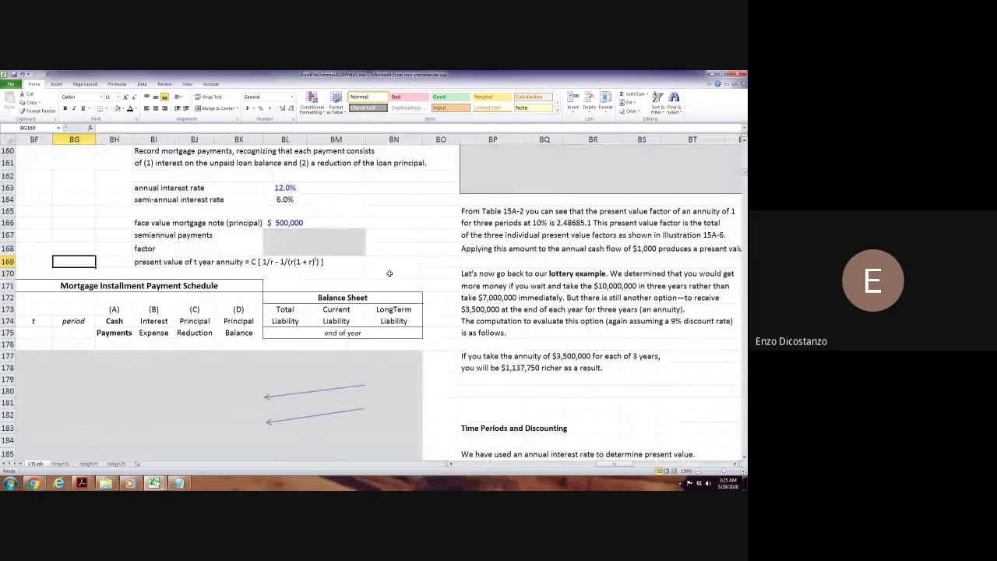
{"action": "key", "text": "Left"}
{"action": "key", "text": "Left"}
{"action": "key", "text": "Left"}
{"action": "key", "text": "Right"}
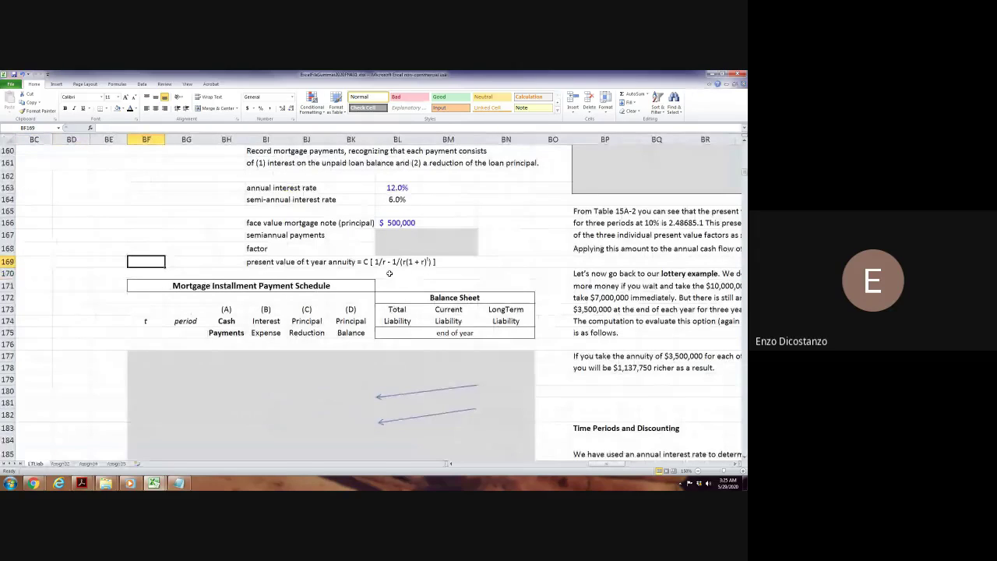
{"action": "key", "text": "Down"}
{"action": "key", "text": "Down"}
{"action": "key", "text": "shift+Right"}
{"action": "key", "text": "shift+Right"}
{"action": "key", "text": "shift+Right"}
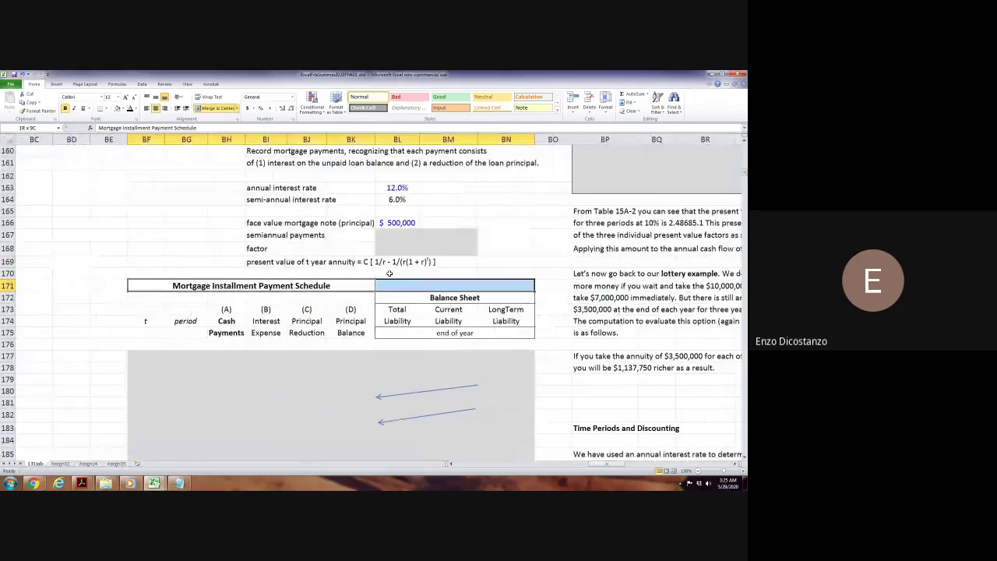
{"action": "key", "text": "shift+Page_Down"}
{"action": "key", "text": "shift+Page_Down"}
{"action": "key", "text": "shift+Page_Down"}
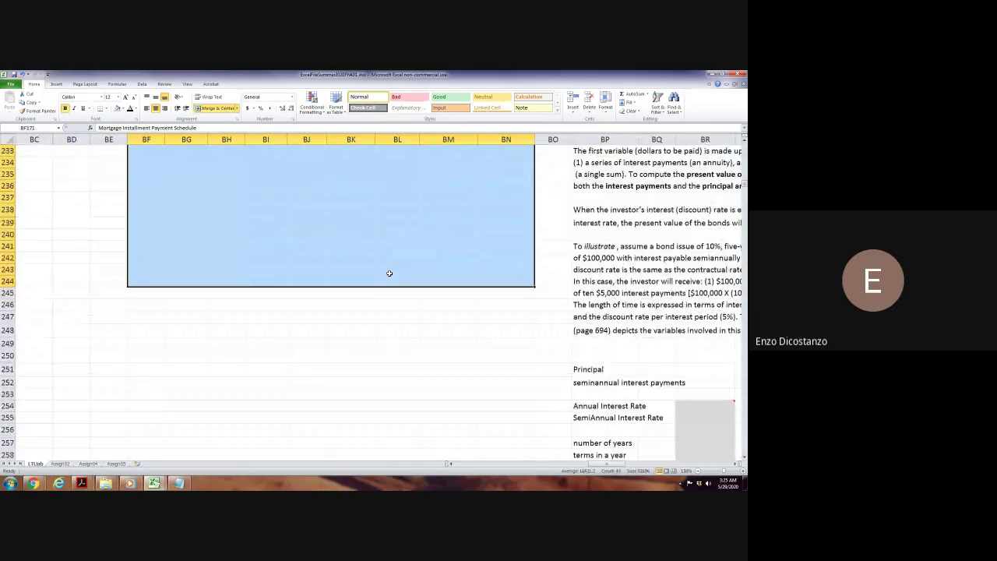
{"action": "key", "text": "ctrl+c"}
{"action": "key", "text": "Down"}
{"action": "key", "text": "Down"}
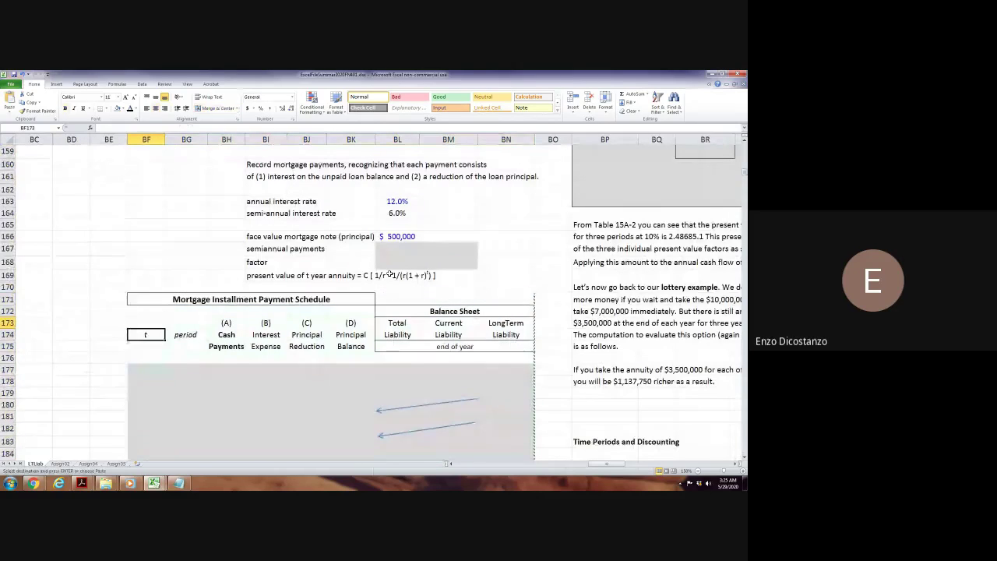
{"action": "key", "text": "Down"}
{"action": "key", "text": "ctrl+v"}
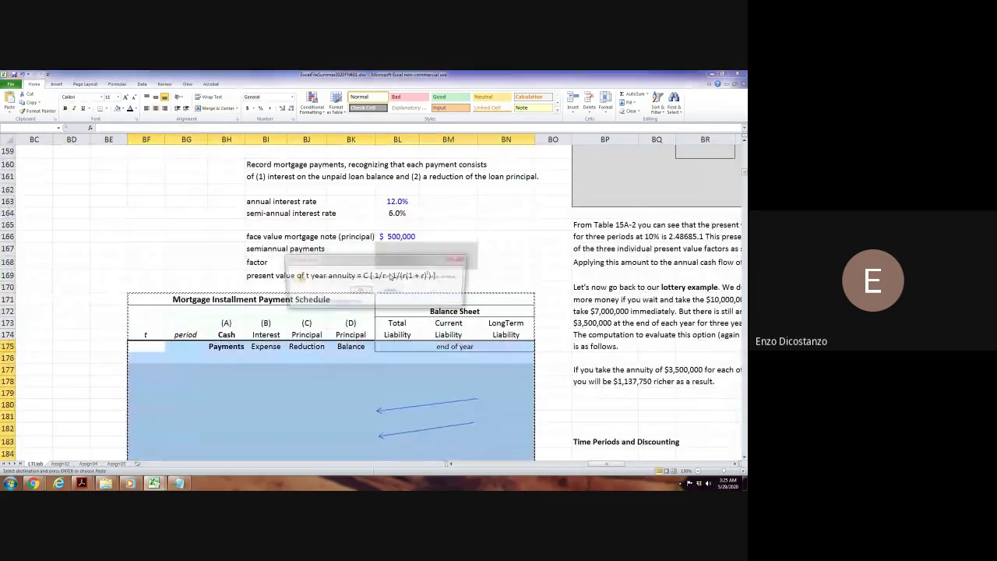
{"action": "key", "text": "Return"}
{"action": "left_click", "coordinate": [223, 286]}
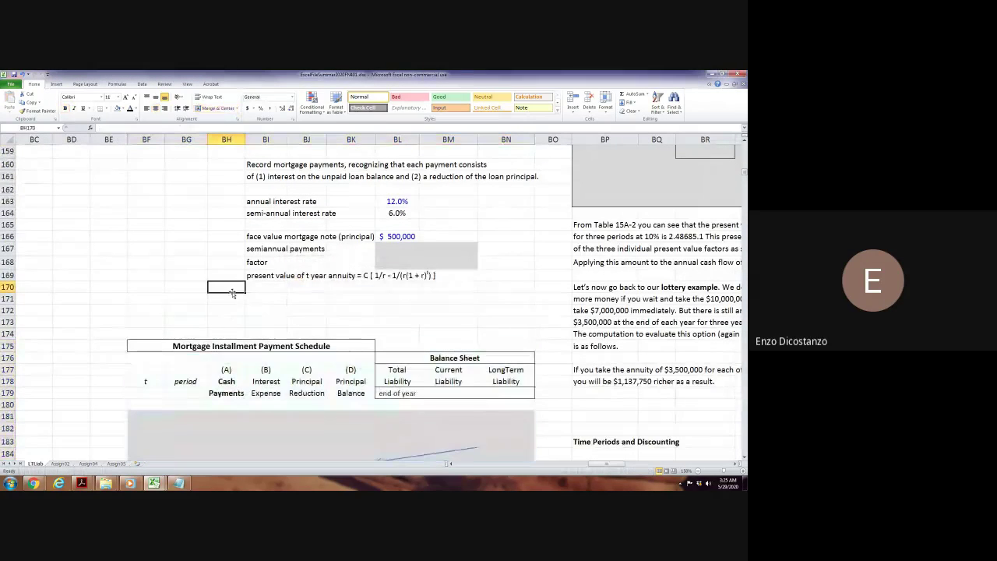
Merge and center the Snyder Software Inc. journal title in row 215 across columns BH to BN.
{"action": "left_click", "coordinate": [214, 302]}
{"action": "key", "text": "Page_Down"}
{"action": "key", "text": "Page_Down"}
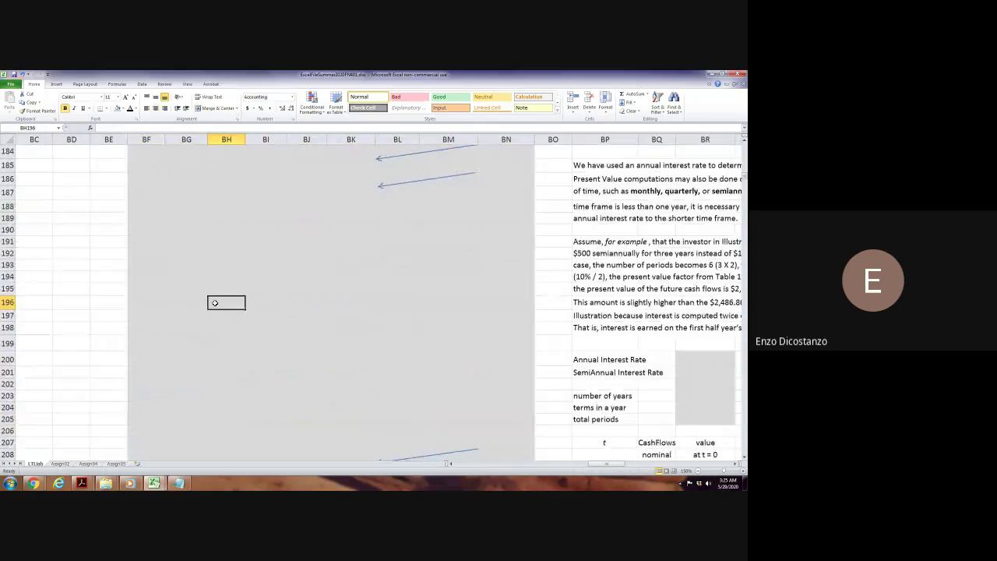
{"action": "left_click_drag", "start_coordinate": [537, 244], "coordinate": [521, 240]}
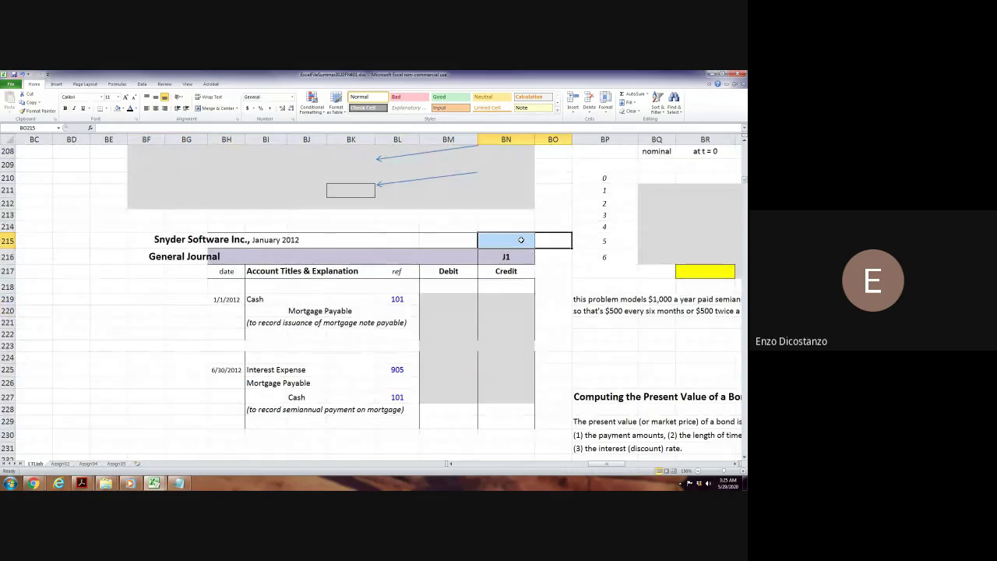
{"action": "key", "text": "Down"}
{"action": "left_click", "coordinate": [521, 240]}
{"action": "key", "text": "shift+Left"}
{"action": "key", "text": "shift+Left"}
{"action": "key", "text": "shift+Left"}
{"action": "key", "text": "shift+Left"}
{"action": "key", "text": "shift+Left"}
{"action": "key", "text": "shift+Left"}
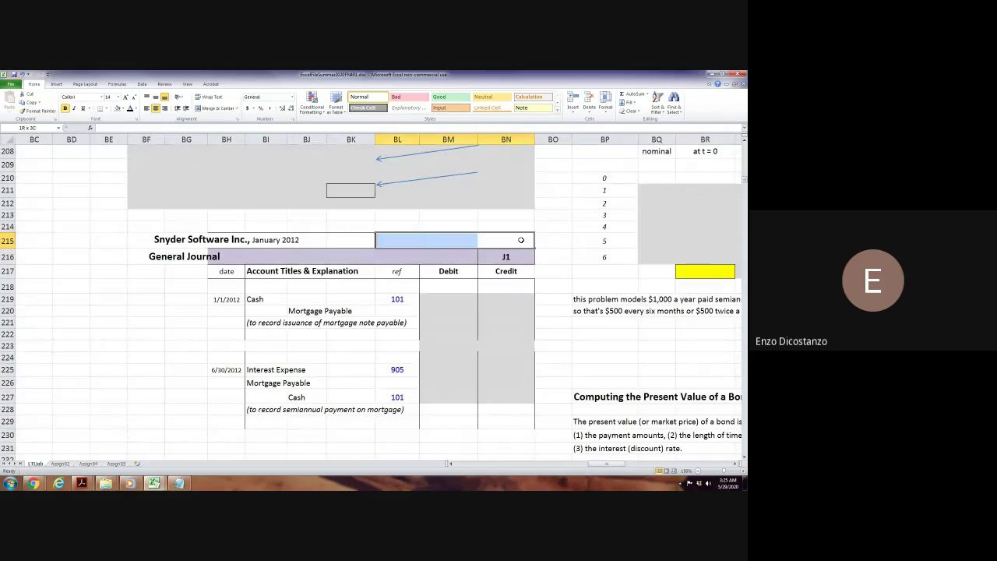
{"action": "left_click", "coordinate": [214, 107]}
{"action": "left_click", "coordinate": [454, 262]}
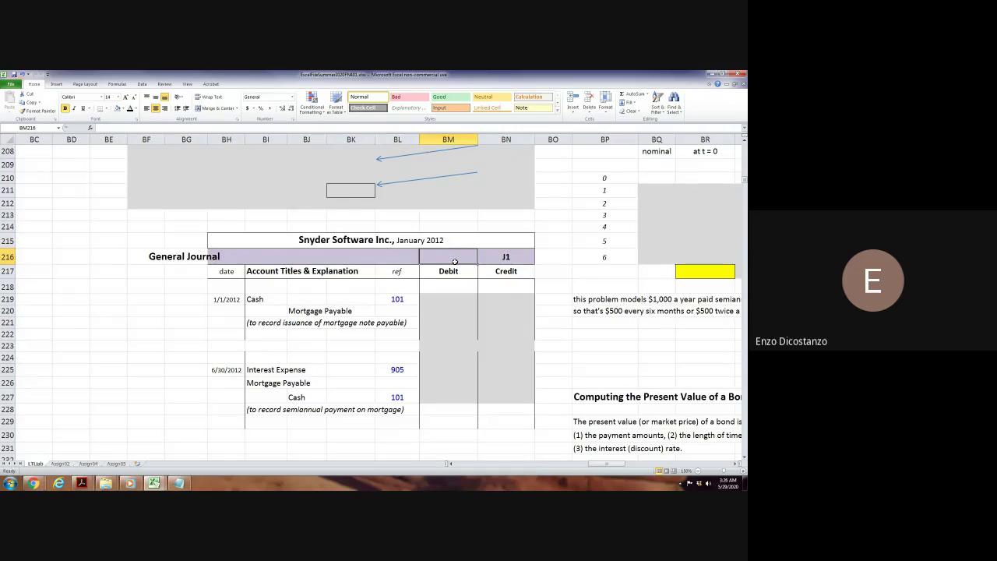
Merge and center the General Journal heading in row 216 across columns BH to BM.
{"action": "key", "text": "shift+Left"}
{"action": "key", "text": "shift+Left"}
{"action": "key", "text": "shift+Left"}
{"action": "key", "text": "shift+Left"}
{"action": "key", "text": "shift+Left"}
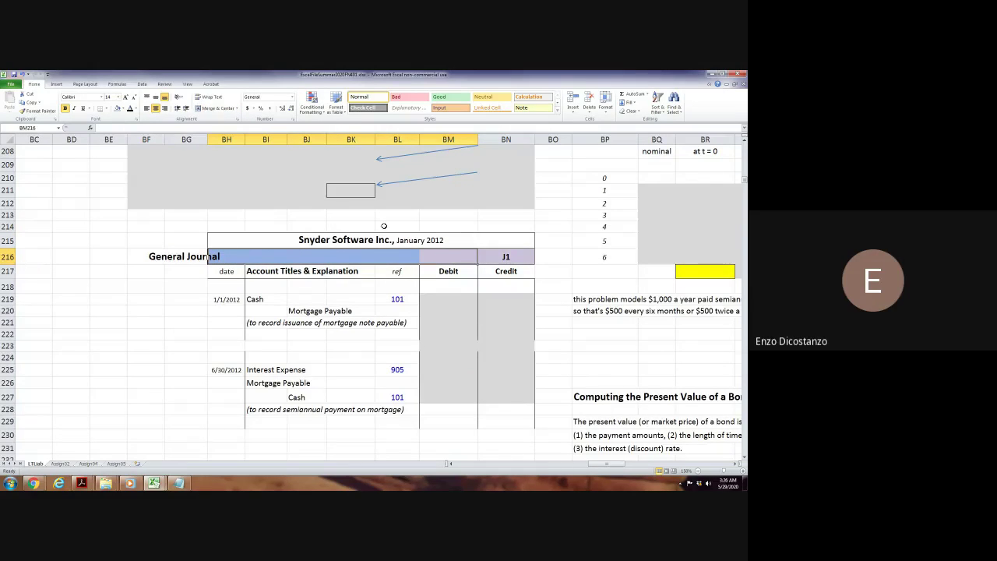
{"action": "left_click", "coordinate": [214, 107]}
{"action": "left_click", "coordinate": [160, 243]}
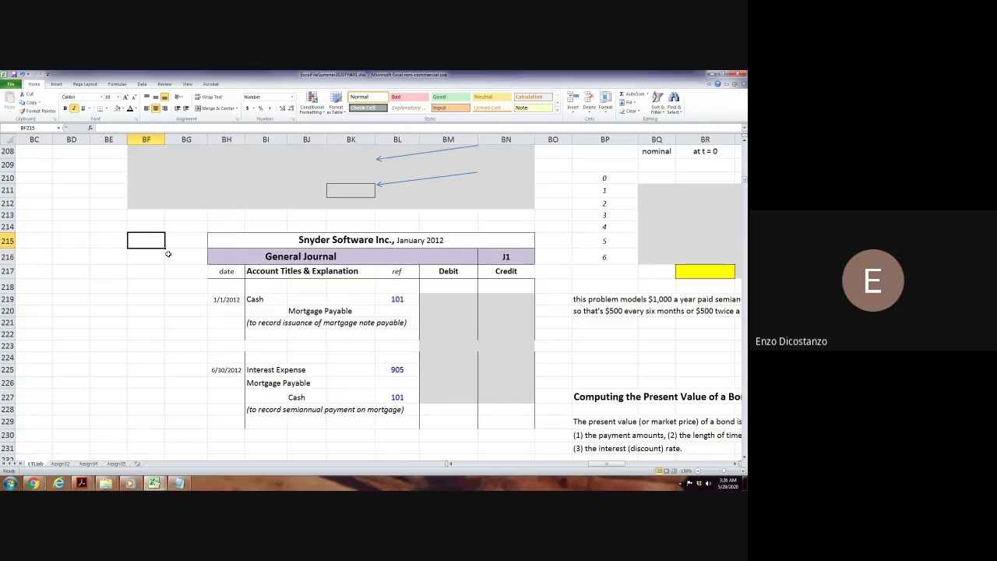
Copy the number of years and terms in a year rows from BI117:BM118 into the space starting at BI171.
{"action": "key", "text": "Page_Up"}
{"action": "key", "text": "Page_Up"}
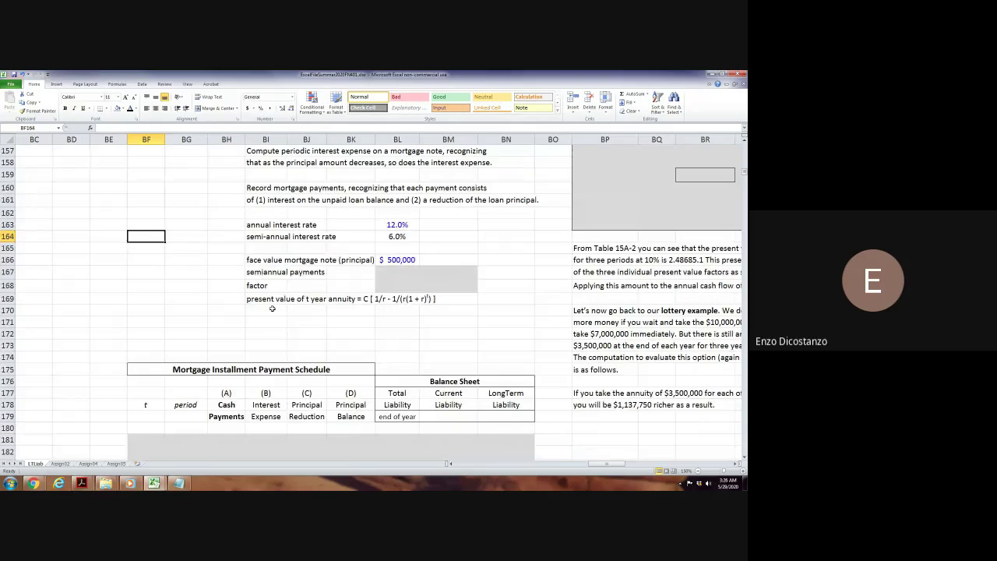
{"action": "key", "text": "Page_Up"}
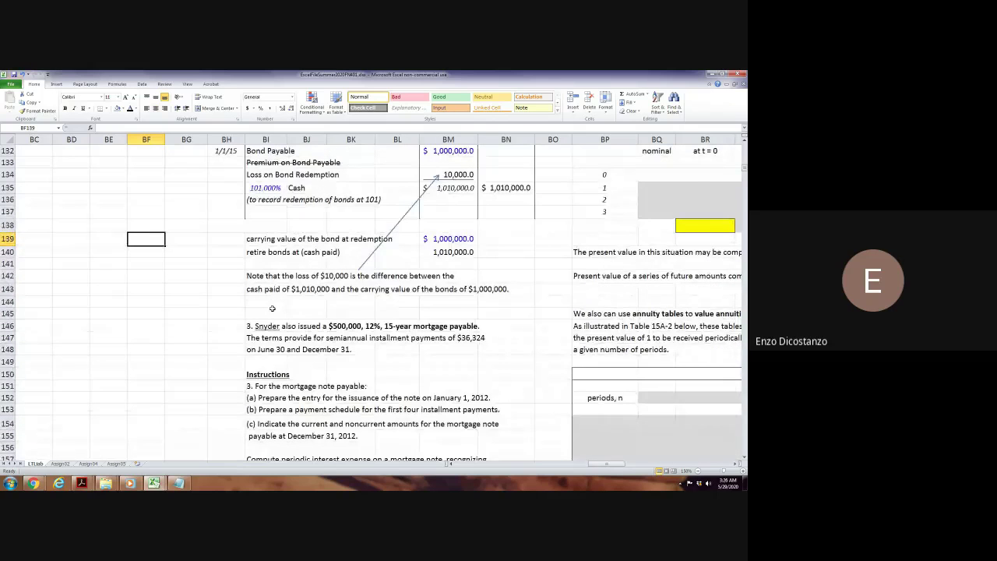
{"action": "key", "text": "Page_Up"}
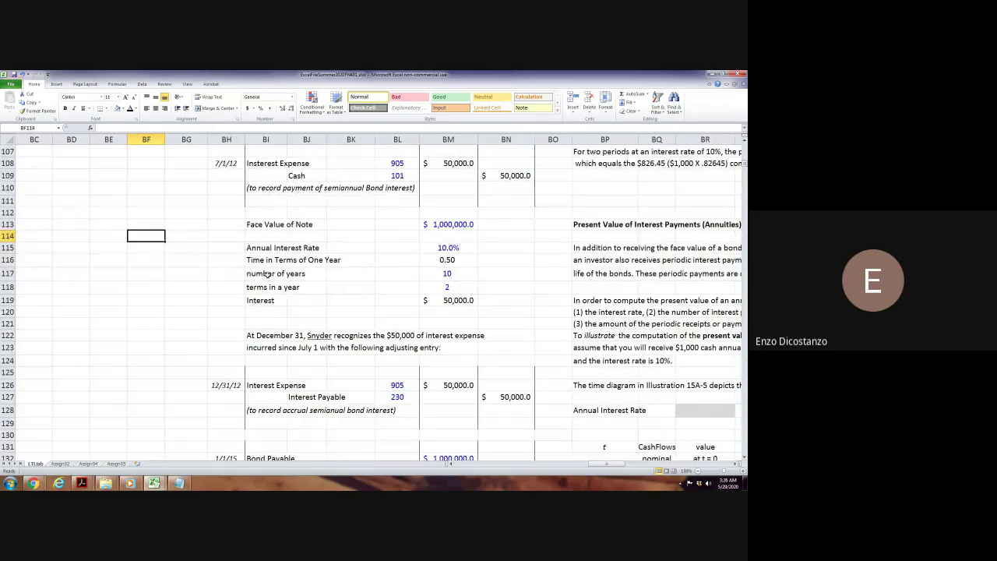
{"action": "left_click_drag", "start_coordinate": [267, 275], "coordinate": [431, 287]}
{"action": "key", "text": "ctrl+c"}
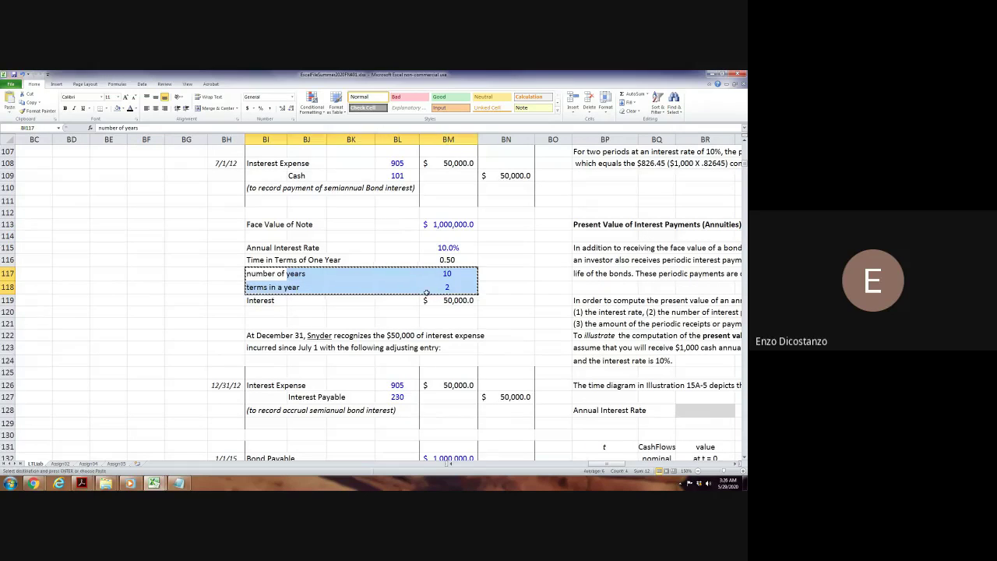
{"action": "key", "text": "Page_Down"}
{"action": "key", "text": "Page_Down"}
{"action": "key", "text": "Down"}
{"action": "key", "text": "Down"}
{"action": "key", "text": "Down"}
{"action": "key", "text": "Down"}
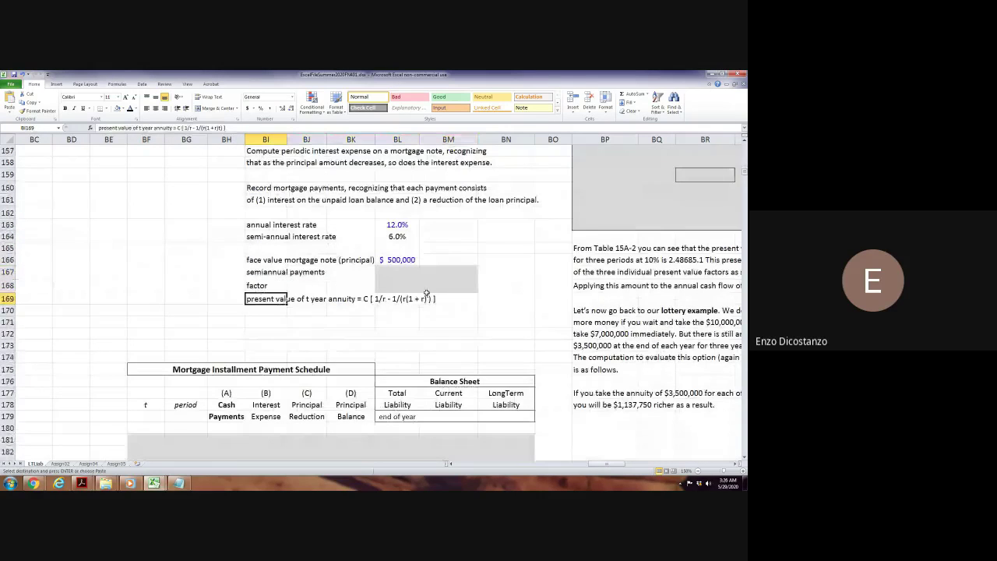
{"action": "key", "text": "Return"}
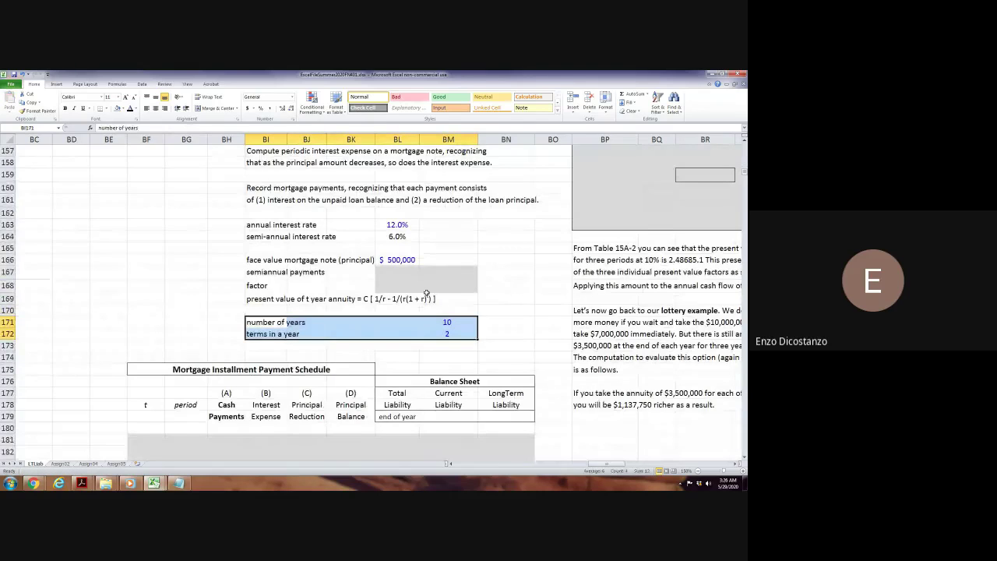
{"action": "key", "text": "Up"}
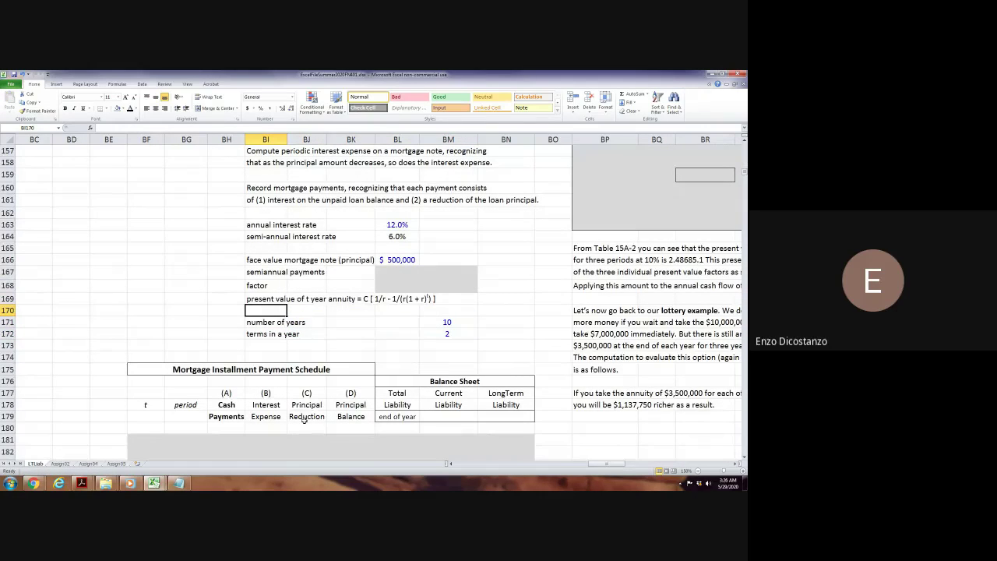
Switch to the AccountingPrinciples workbook and move its Mortgage Installment Payment Schedule and journal block from BF171 down four rows to BF175.
{"action": "mouse_move", "coordinate": [154, 483]}
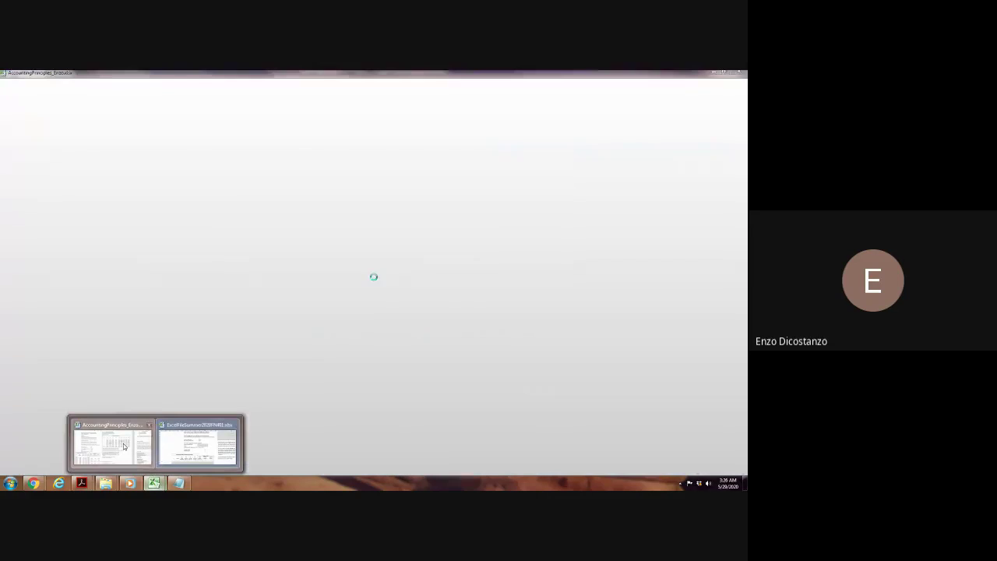
{"action": "left_click", "coordinate": [178, 424]}
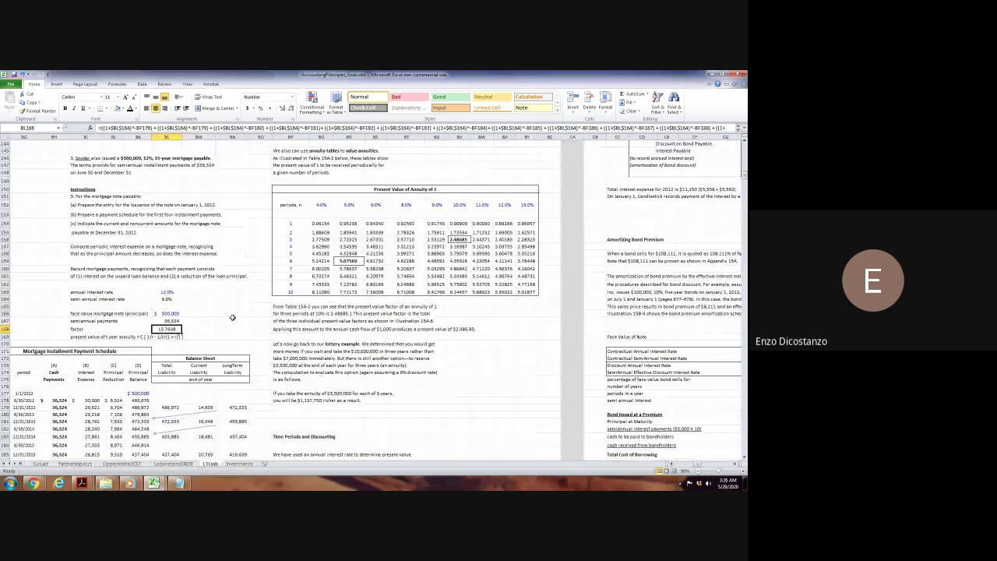
{"action": "key", "text": "Left"}
{"action": "key", "text": "Left"}
{"action": "key", "text": "Left"}
{"action": "key", "text": "Left"}
{"action": "key", "text": "Left"}
{"action": "key", "text": "Left"}
{"action": "key", "text": "Left"}
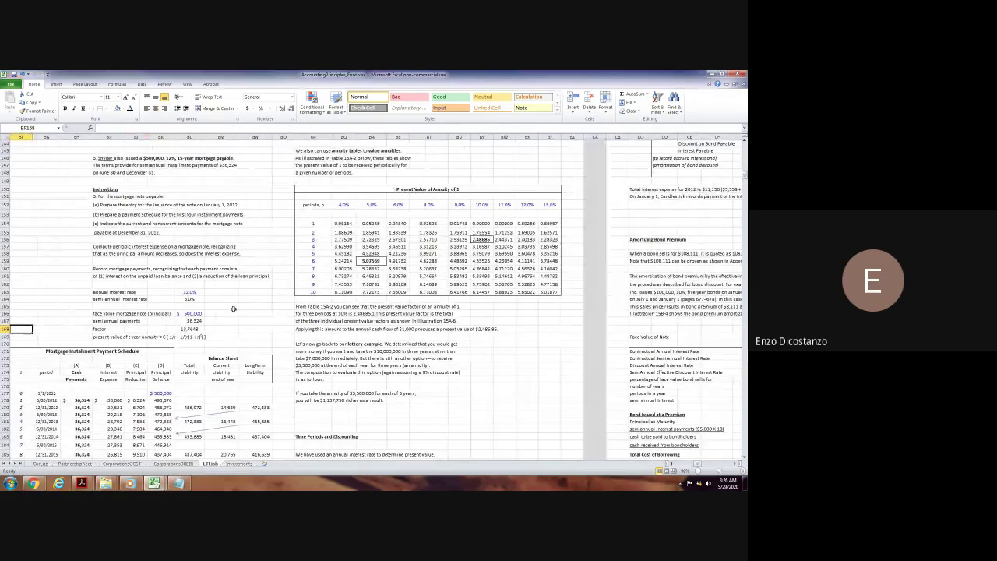
{"action": "key", "text": "Down"}
{"action": "key", "text": "Down"}
{"action": "key", "text": "Down"}
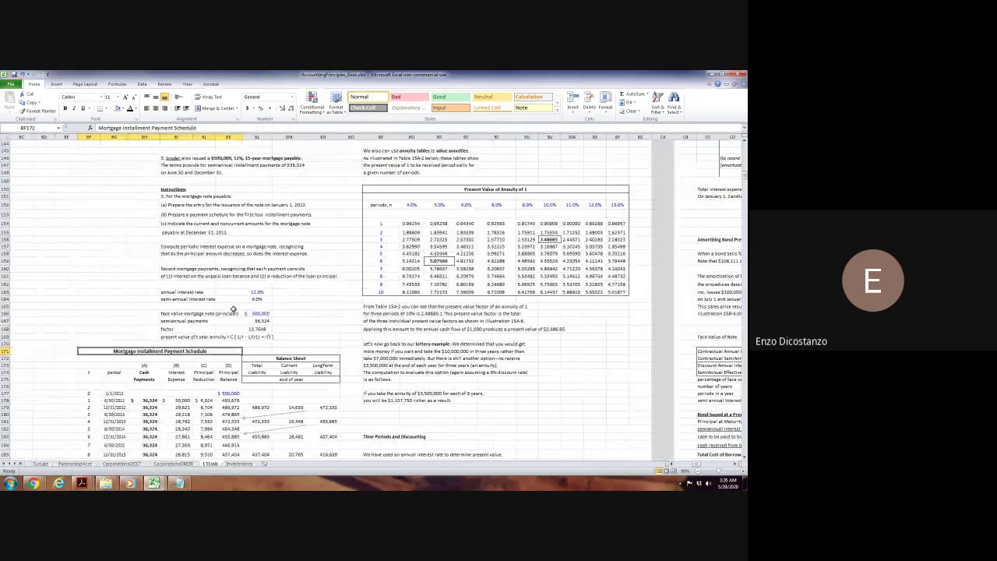
{"action": "key", "text": "shift+Right"}
{"action": "key", "text": "shift+Right"}
{"action": "key", "text": "shift+Right"}
{"action": "key", "text": "ctrl+shift+Down"}
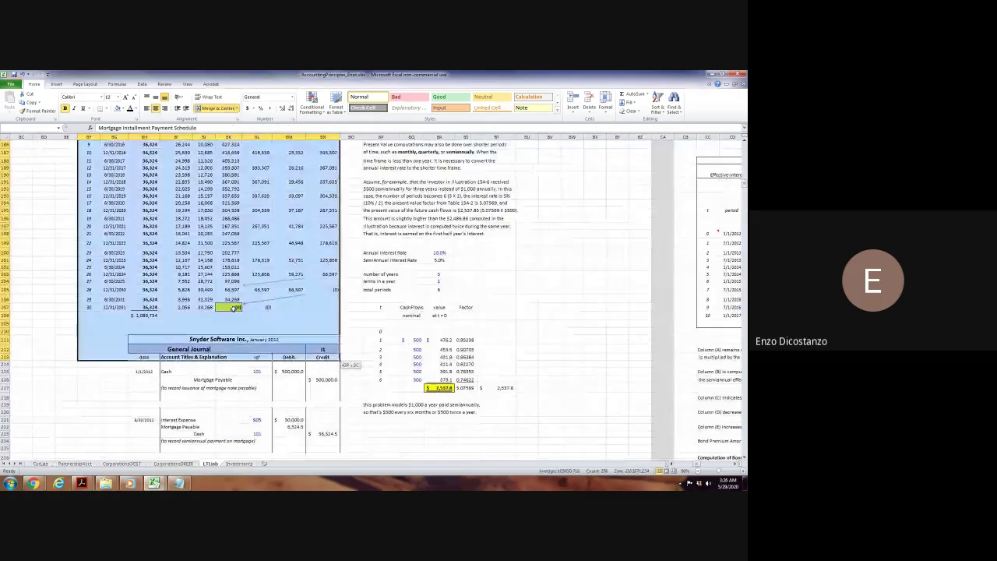
{"action": "key", "text": "shift+Up"}
{"action": "key", "text": "shift+Up"}
{"action": "key", "text": "shift+Up"}
{"action": "key", "text": "shift+Up"}
{"action": "key", "text": "shift+Up"}
{"action": "key", "text": "shift+Up"}
{"action": "key", "text": "shift+Up"}
{"action": "key", "text": "shift+Up"}
{"action": "key", "text": "shift+Up"}
{"action": "key", "text": "shift+Up"}
{"action": "key", "text": "shift+Up"}
{"action": "key", "text": "shift+Up"}
{"action": "key", "text": "shift+Up"}
{"action": "key", "text": "shift+Up"}
{"action": "key", "text": "shift+Up"}
{"action": "key", "text": "shift+Up"}
{"action": "key", "text": "shift+Up"}
{"action": "key", "text": "shift+Up"}
{"action": "key", "text": "shift+Up"}
{"action": "key", "text": "shift+Up"}
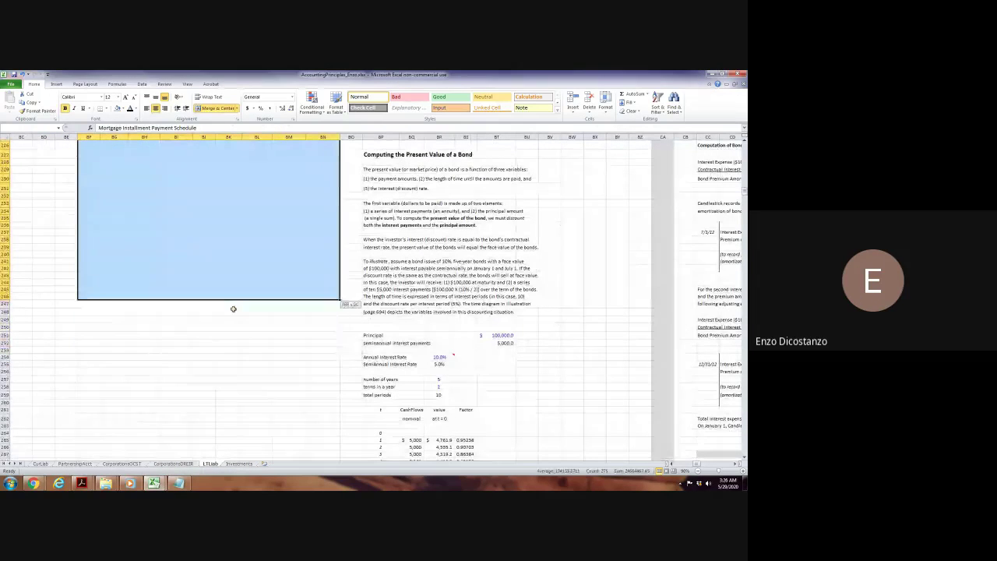
{"action": "scroll", "coordinate": [190, 284], "scroll_direction": "up", "scroll_amount": 20}
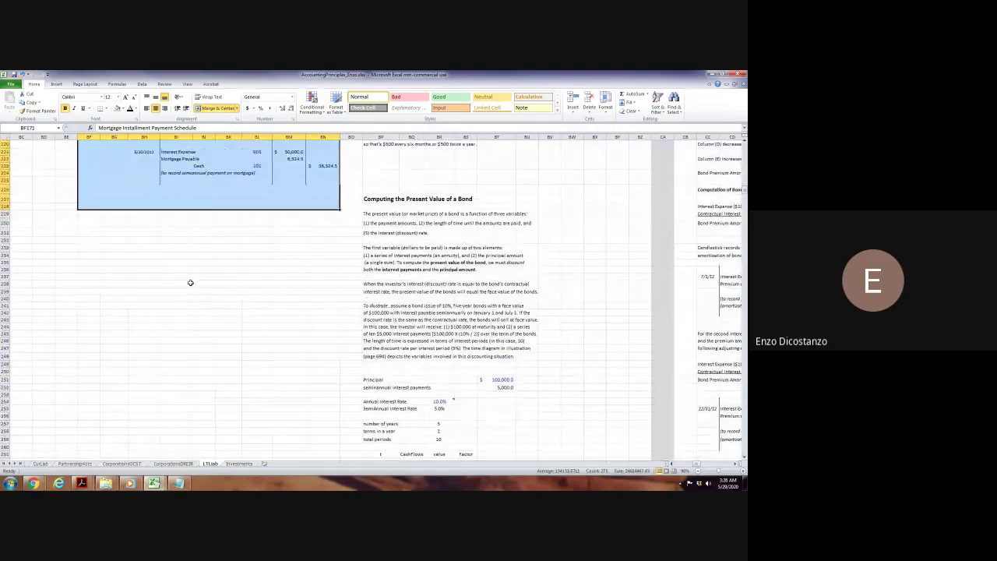
{"action": "key", "text": "ctrl+c"}
{"action": "key", "text": "Down"}
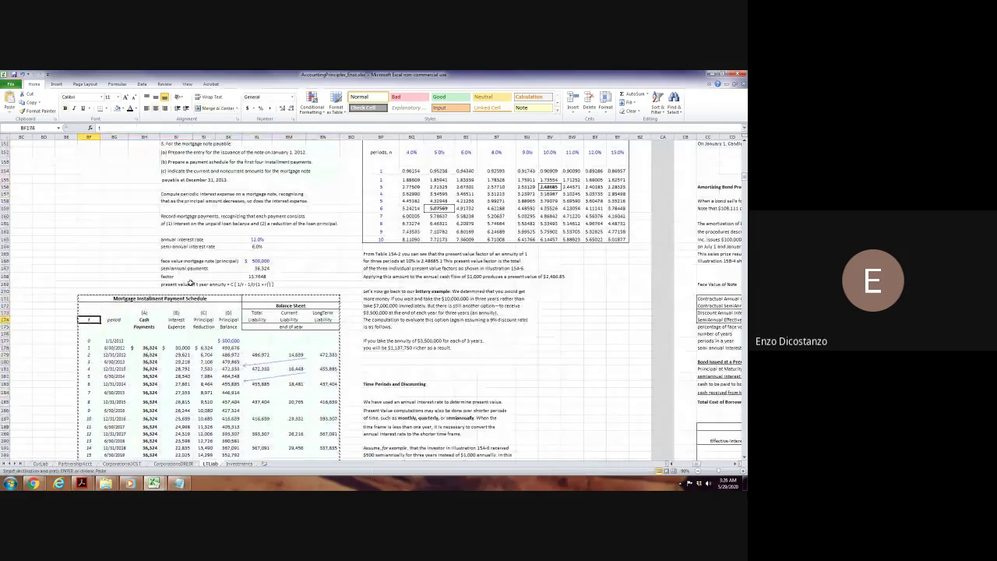
{"action": "key", "text": "ctrl+v"}
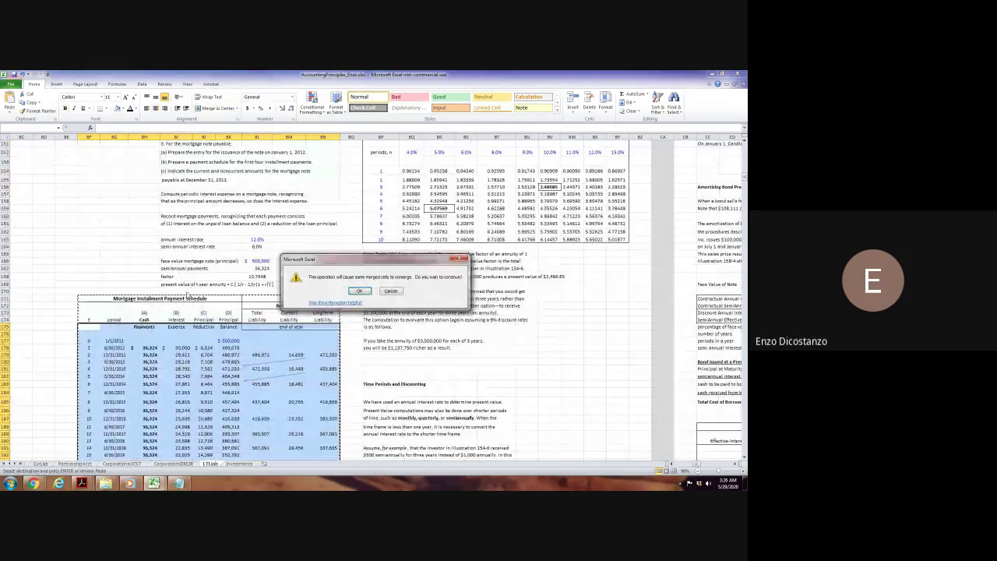
{"action": "left_click", "coordinate": [359, 290]}
{"action": "left_click", "coordinate": [227, 299]}
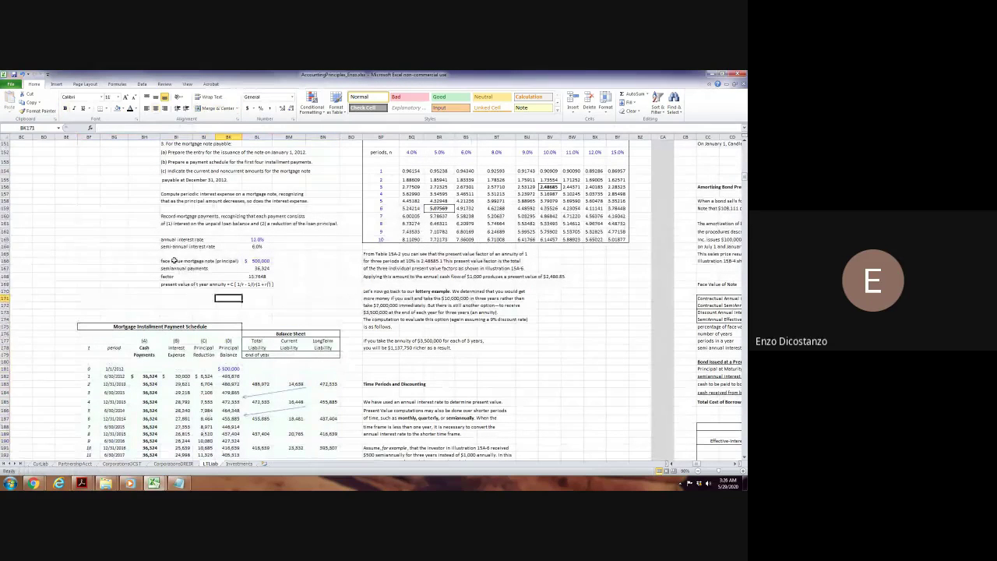
Copy the number of years and terms in a year rows from the student workbook's BI171:BM172 into the AccountingPrinciples workbook at BD161.
{"action": "left_click_drag", "start_coordinate": [175, 260], "coordinate": [259, 301]}
{"action": "key", "text": "ctrl+c"}
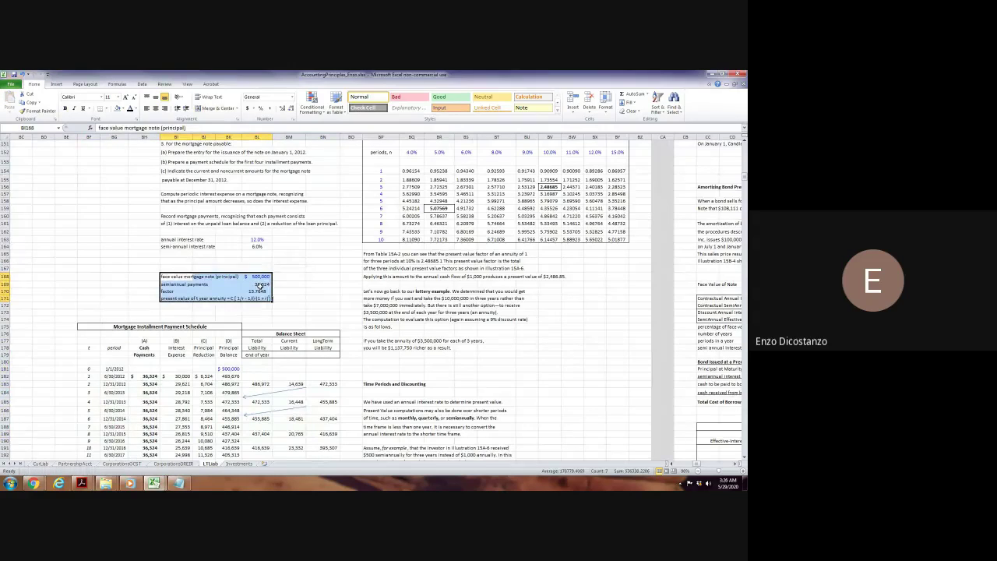
{"action": "left_click", "coordinate": [156, 484]}
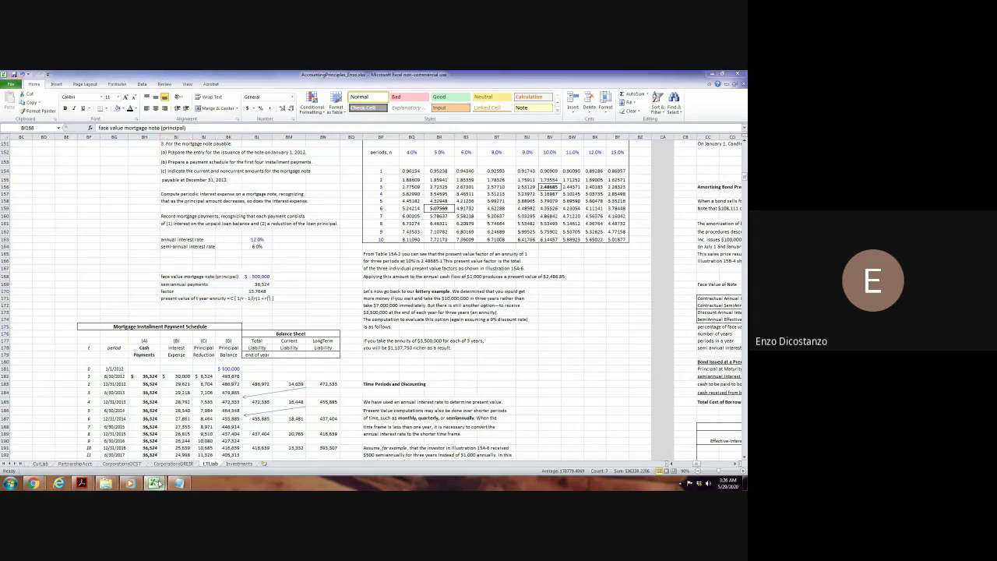
{"action": "left_click", "coordinate": [186, 440]}
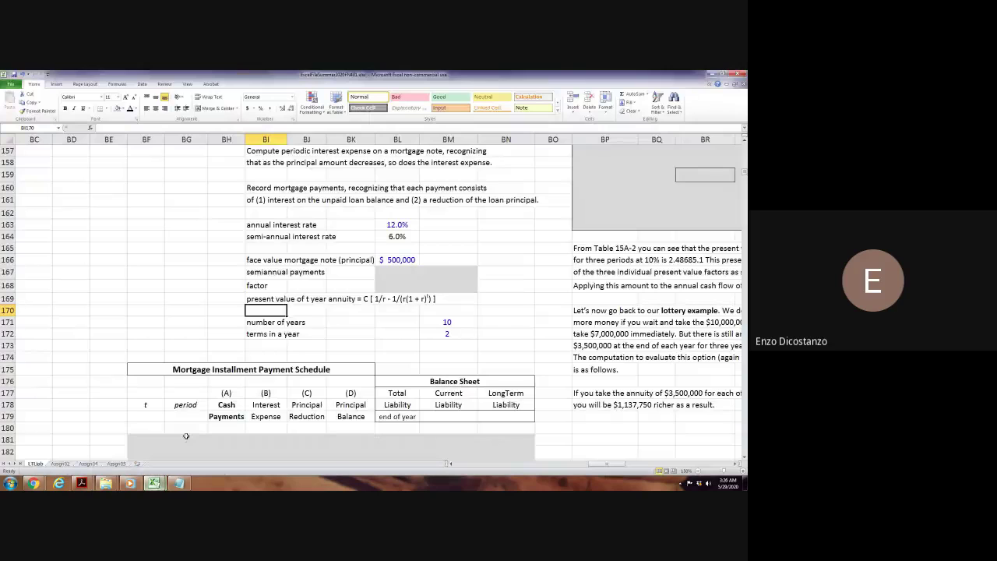
{"action": "left_click_drag", "start_coordinate": [279, 324], "coordinate": [428, 333]}
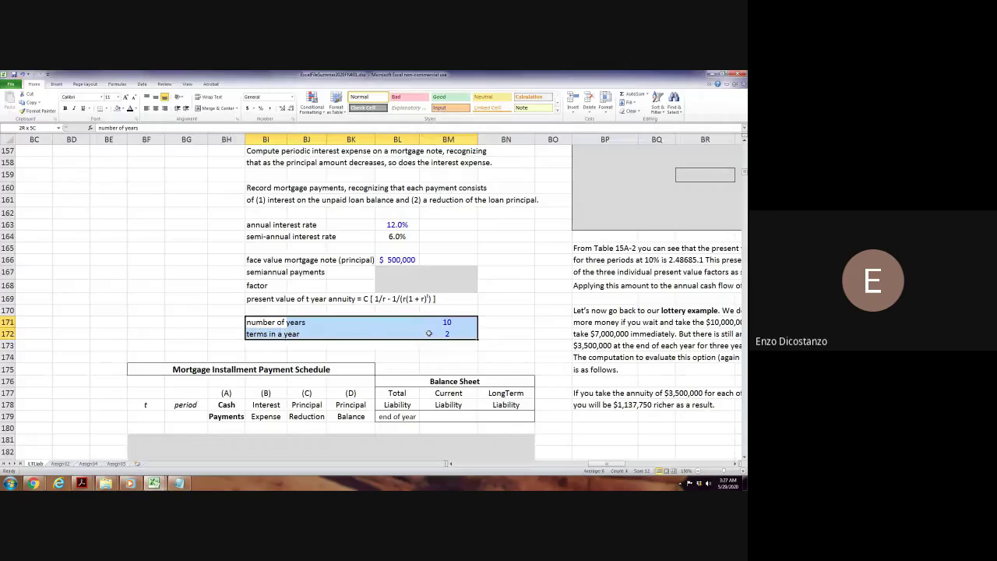
{"action": "key", "text": "ctrl+c"}
{"action": "left_click", "coordinate": [154, 484]}
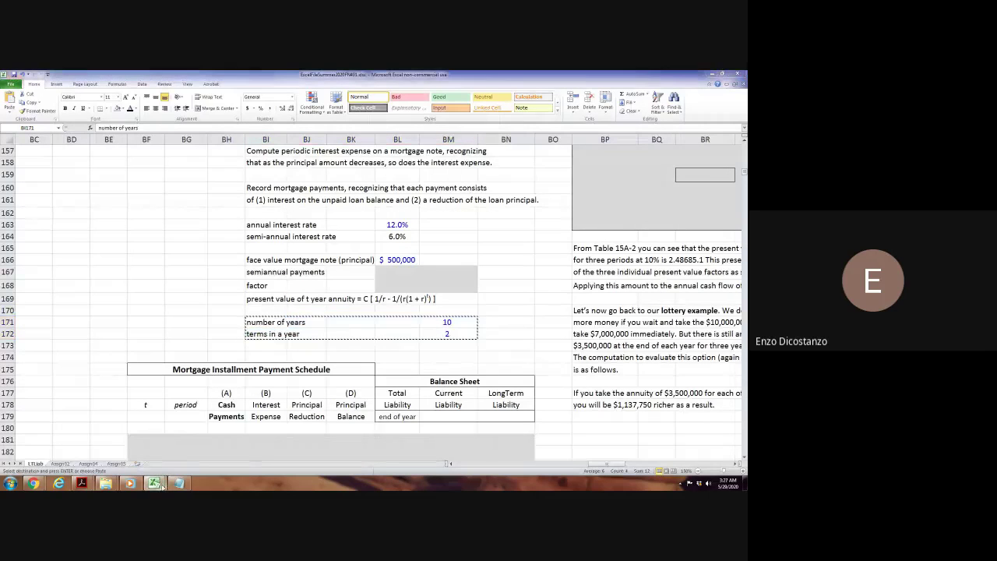
{"action": "left_click", "coordinate": [140, 458]}
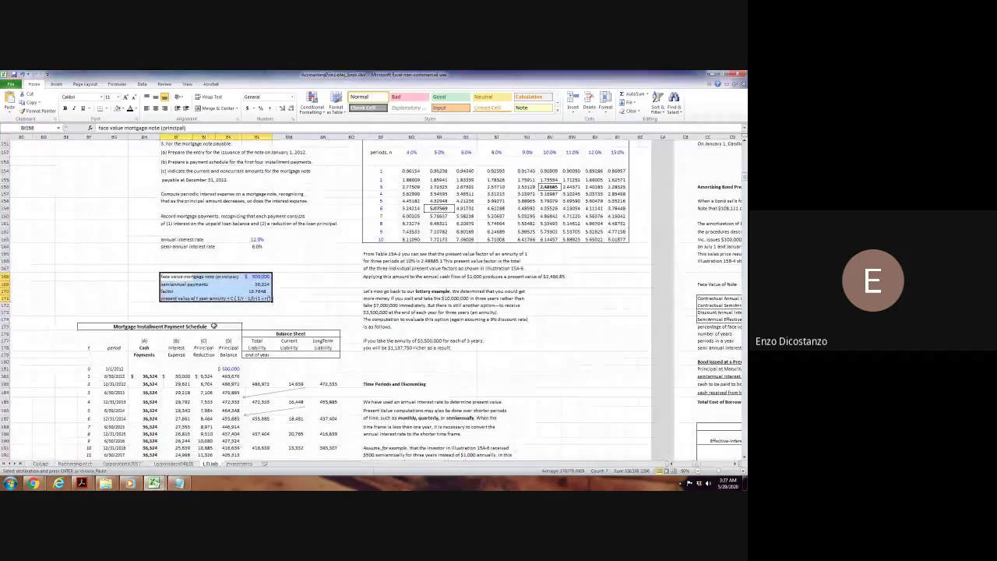
{"action": "left_click", "coordinate": [186, 260]}
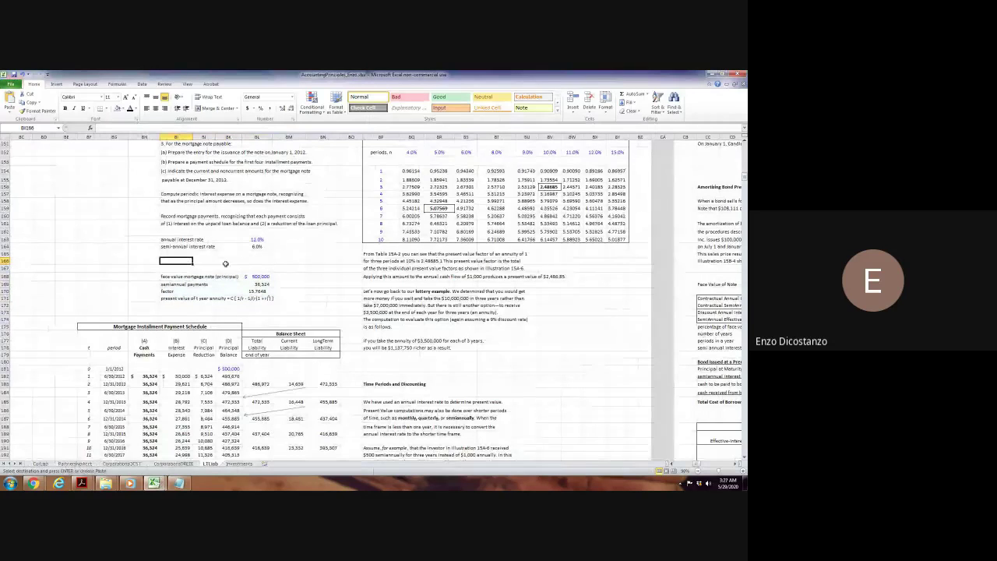
{"action": "left_click", "coordinate": [54, 223]}
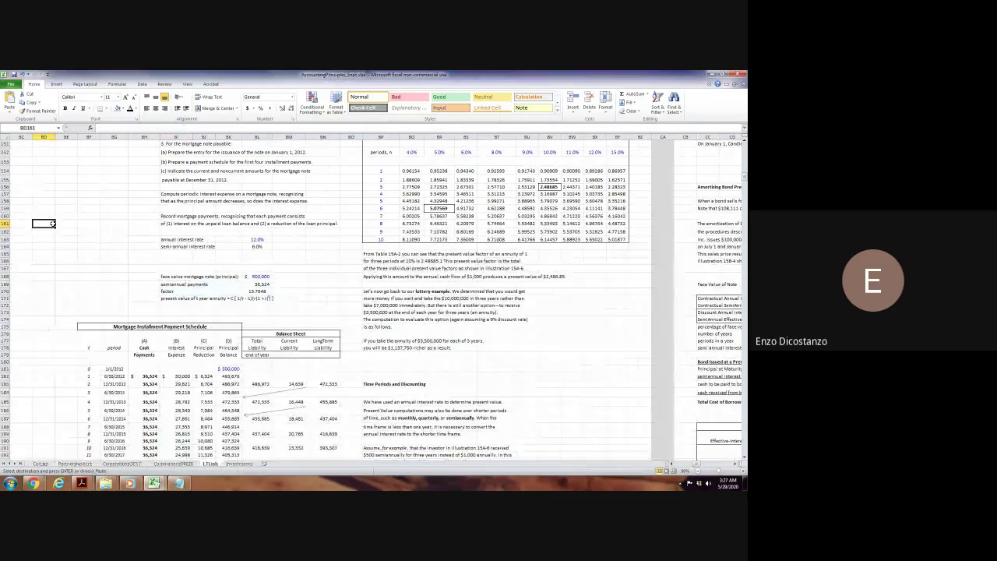
{"action": "key", "text": "ctrl+v"}
Move the face value, semiannual payments, factor and present value block from BI168:BL171 up two rows to BI166.
{"action": "left_click_drag", "start_coordinate": [181, 276], "coordinate": [264, 294]}
{"action": "key", "text": "Up"}
{"action": "key", "text": "Up"}
{"action": "key", "text": "Return"}
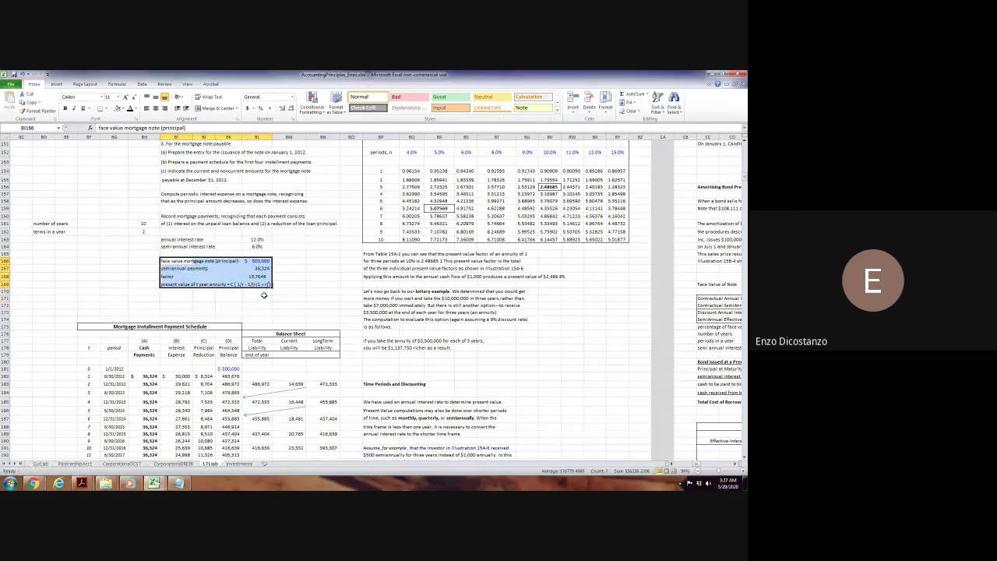
Move the number of years and terms in a year rows from BD161 to BI171, with their two values in BL171:BL172.
{"action": "left_click_drag", "start_coordinate": [43, 223], "coordinate": [143, 233]}
{"action": "key", "text": "ctrl+x"}
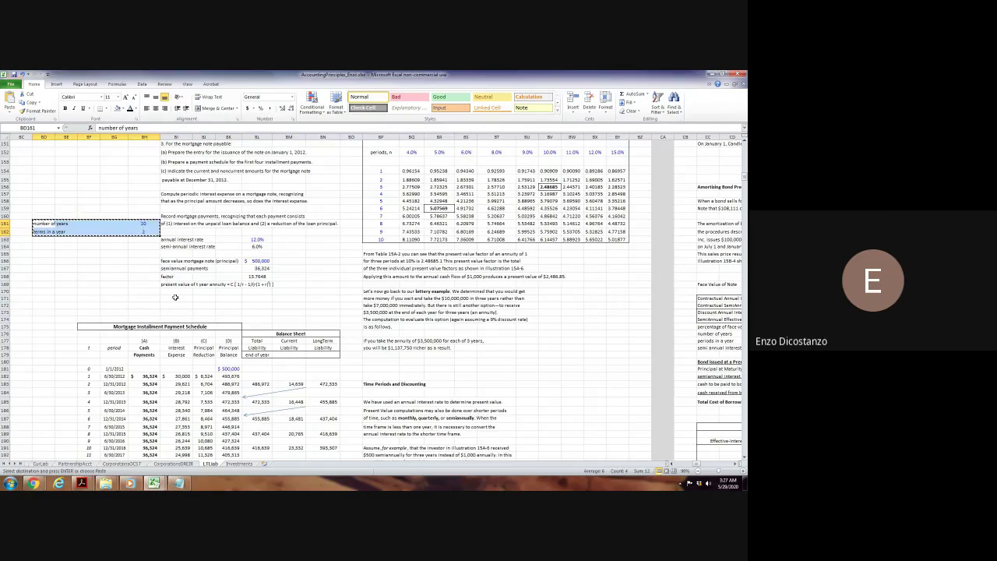
{"action": "left_click", "coordinate": [179, 298]}
{"action": "key", "text": "Return"}
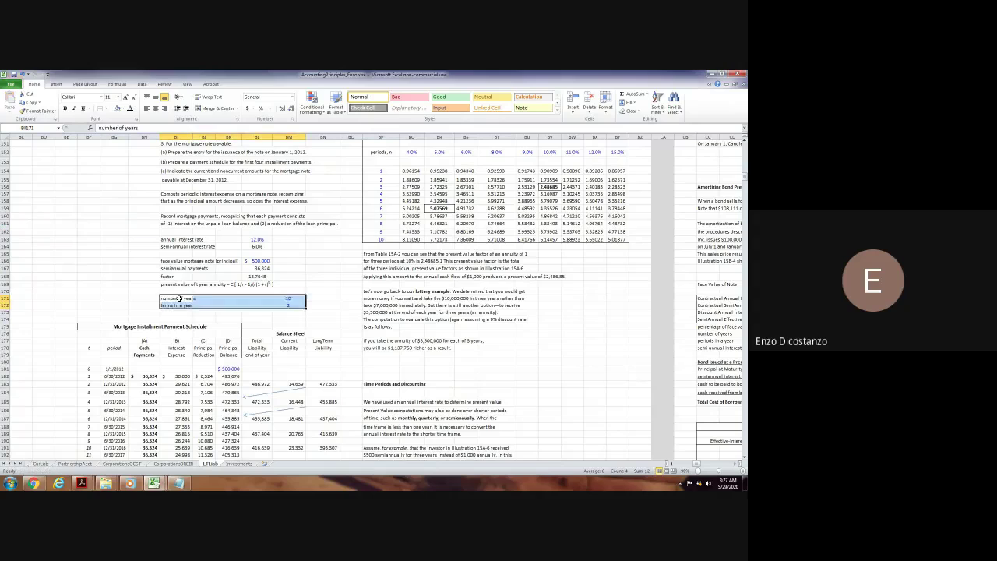
{"action": "left_click", "coordinate": [308, 278]}
{"action": "left_click_drag", "start_coordinate": [293, 298], "coordinate": [259, 310]}
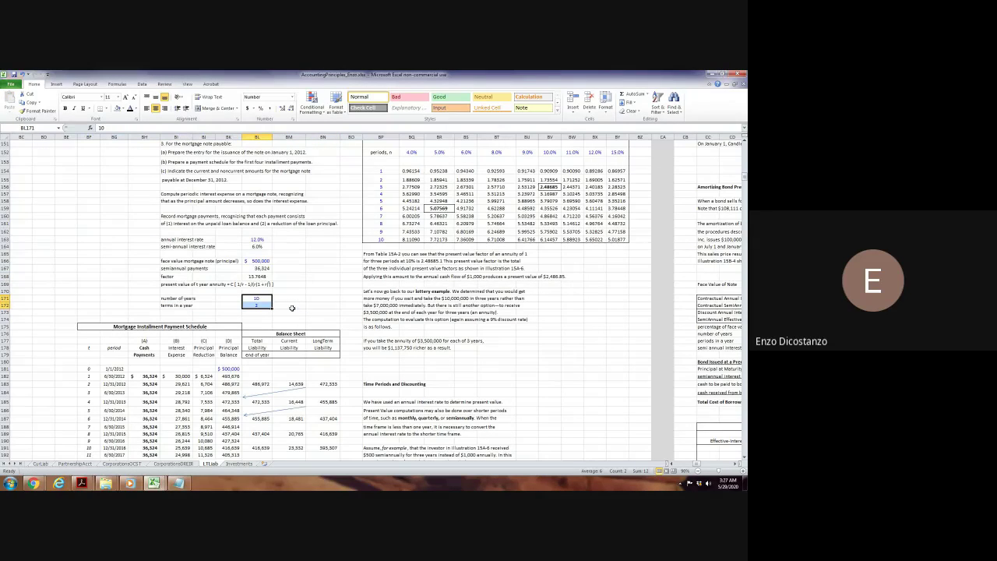
Switch to the student workbook and move the number of years and terms in a year values from BM171:BM172 to BL171:BL172.
{"action": "mouse_move", "coordinate": [153, 483]}
{"action": "left_click", "coordinate": [175, 445]}
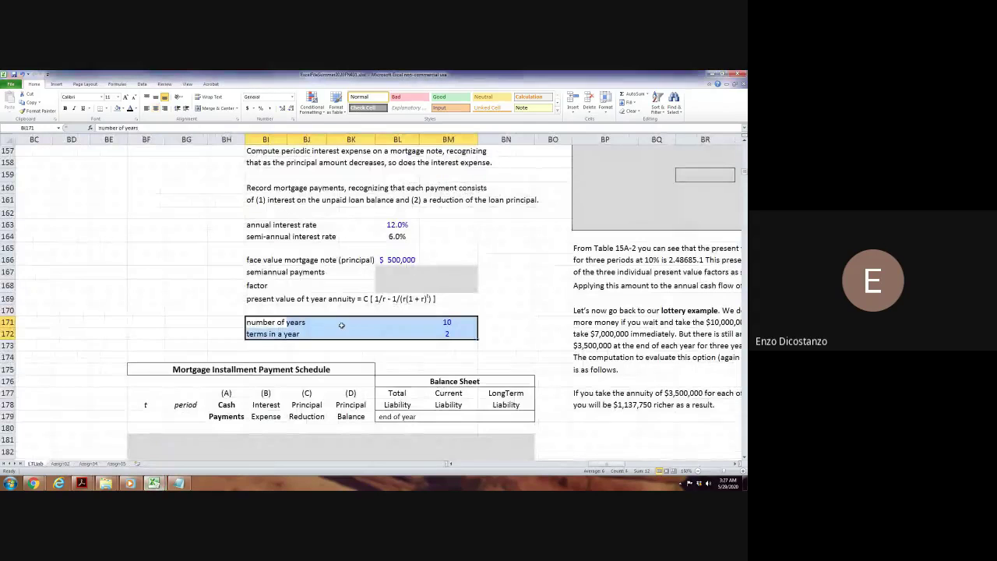
{"action": "left_click_drag", "start_coordinate": [449, 321], "coordinate": [454, 334]}
{"action": "key", "text": "ctrl+c"}
{"action": "key", "text": "Left"}
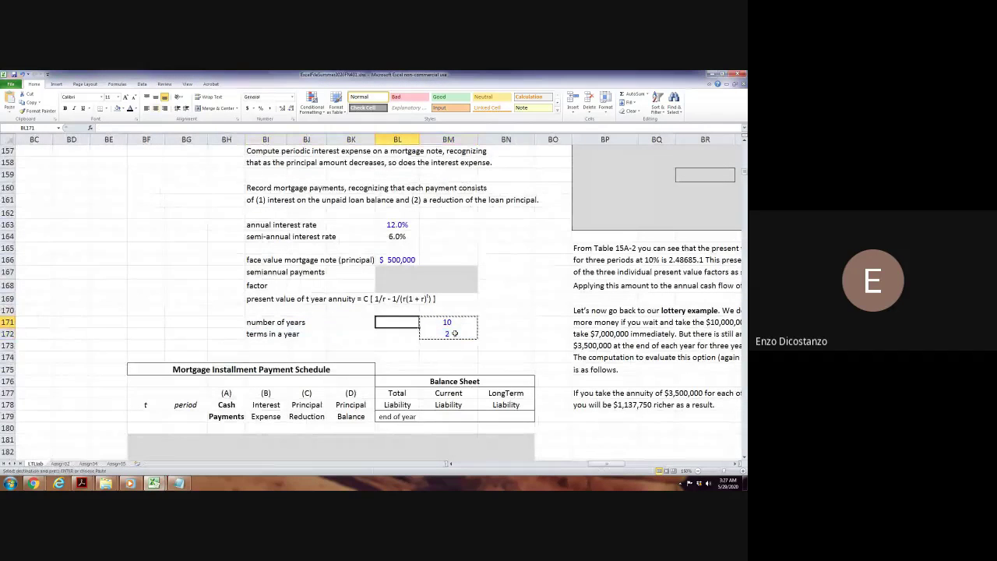
{"action": "key", "text": "ctrl+v"}
{"action": "left_click", "coordinate": [402, 334]}
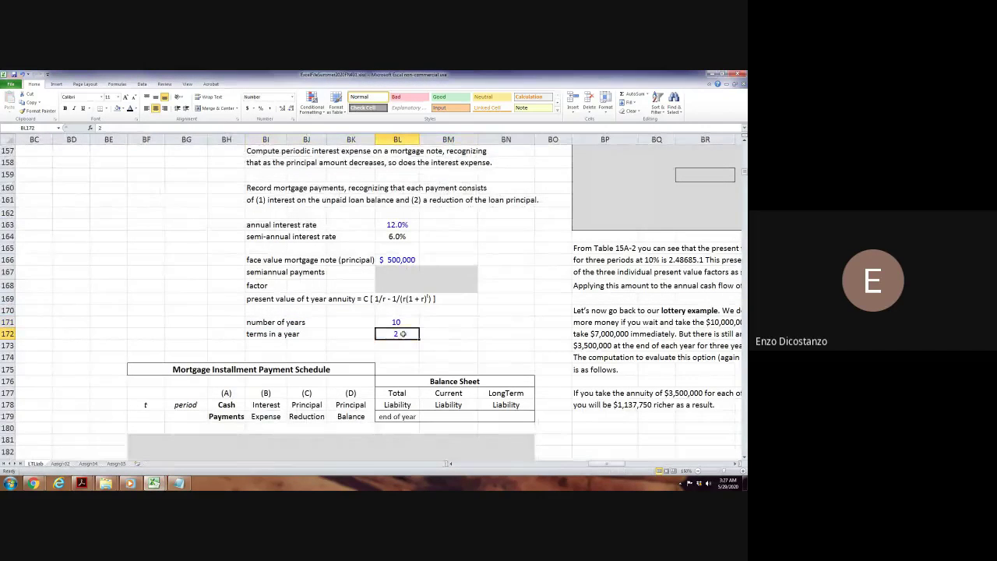
Set the number of years in BL171 to 15, check it against the mortgage problem text, and save the student workbook.
{"action": "left_click", "coordinate": [404, 321]}
{"action": "type", "text": "15"}
{"action": "key", "text": "Return"}
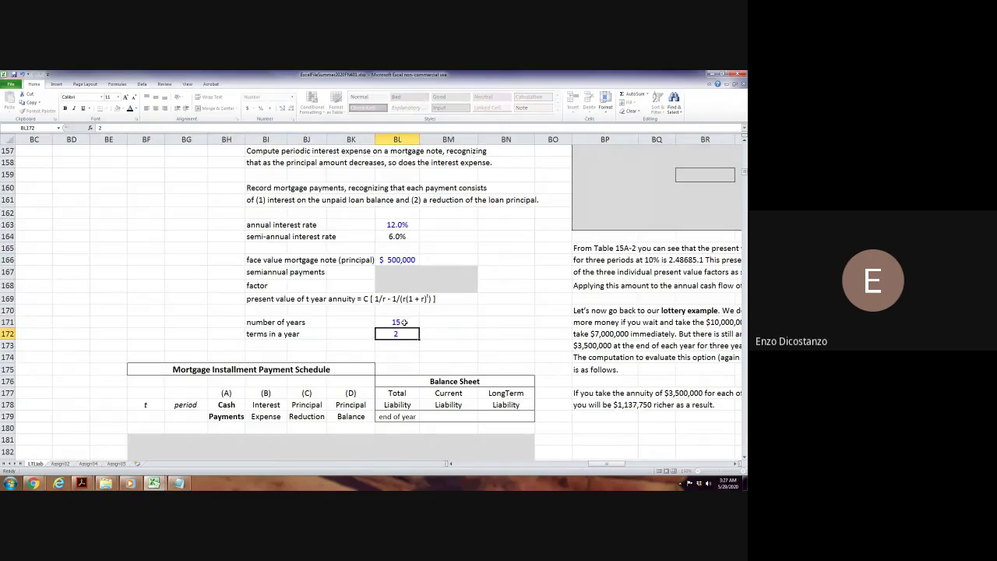
{"action": "scroll", "coordinate": [405, 331], "scroll_direction": "up", "scroll_amount": 8}
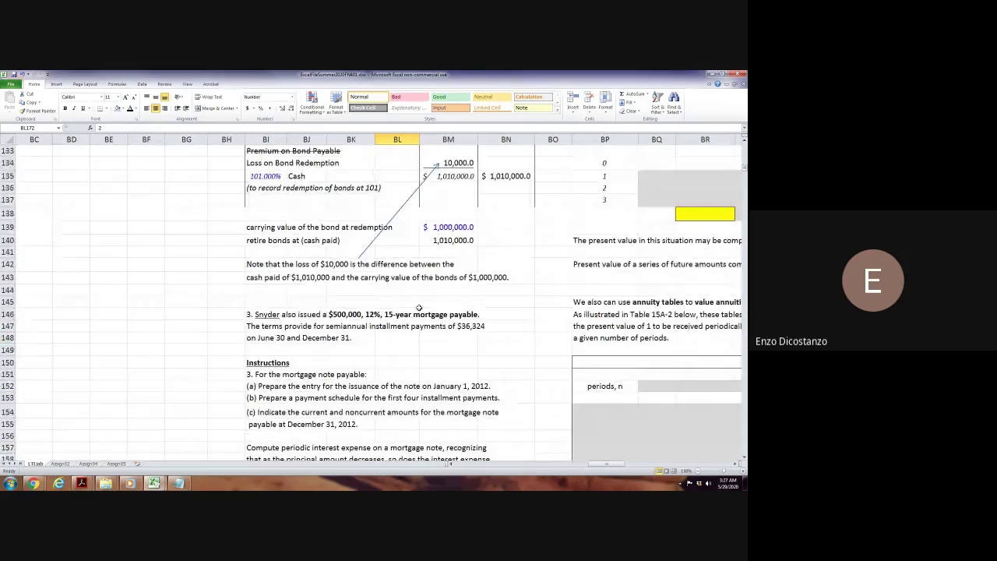
{"action": "scroll", "coordinate": [418, 309], "scroll_direction": "down", "scroll_amount": 10}
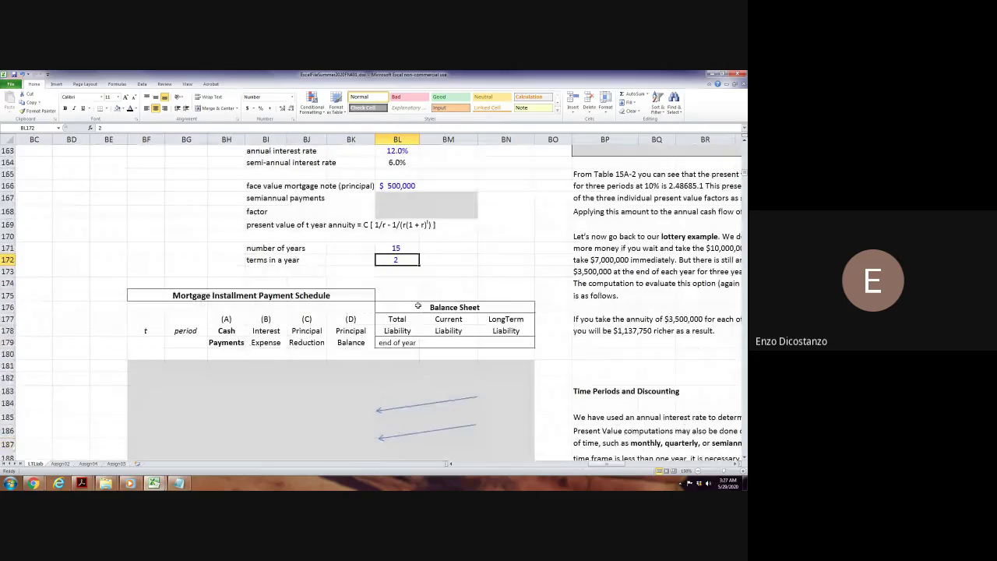
{"action": "scroll", "coordinate": [362, 290], "scroll_direction": "up", "scroll_amount": 1}
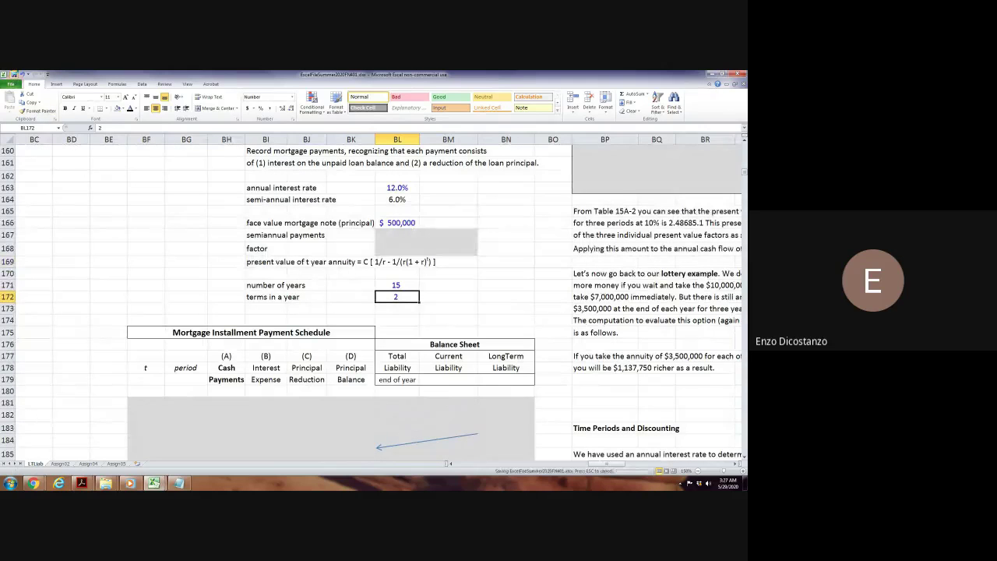
Switch to the AccountingPrinciples workbook and set its number of years in BL171 to 15.
{"action": "mouse_move", "coordinate": [154, 483]}
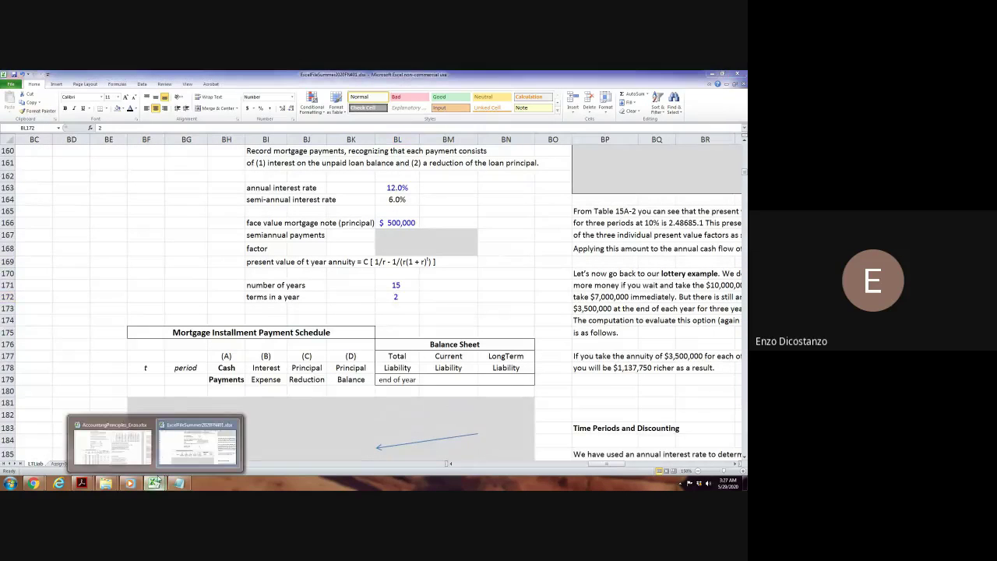
{"action": "left_click", "coordinate": [144, 446]}
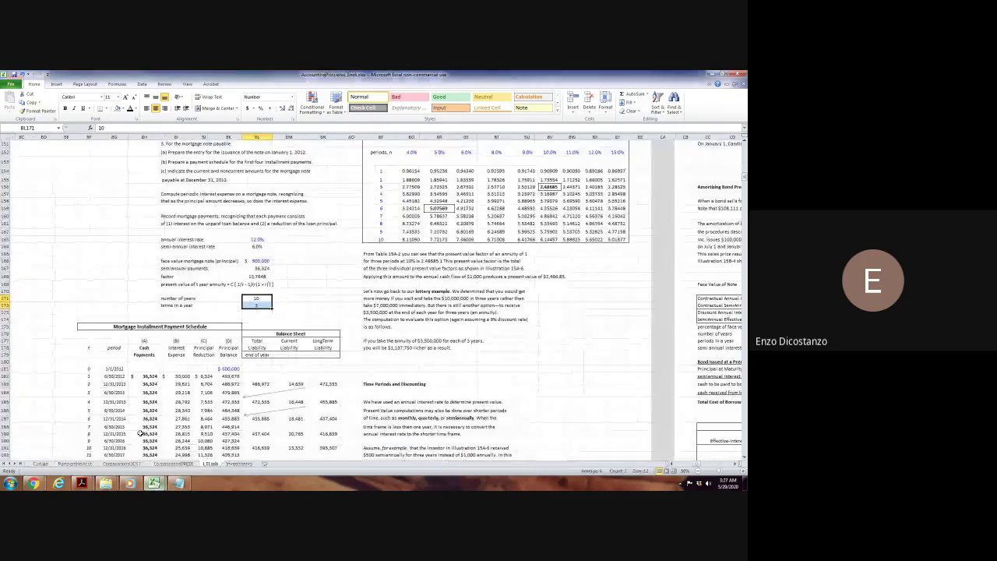
{"action": "left_click", "coordinate": [266, 298]}
{"action": "type", "text": "1"}
{"action": "key", "text": "ctrl+Return"}
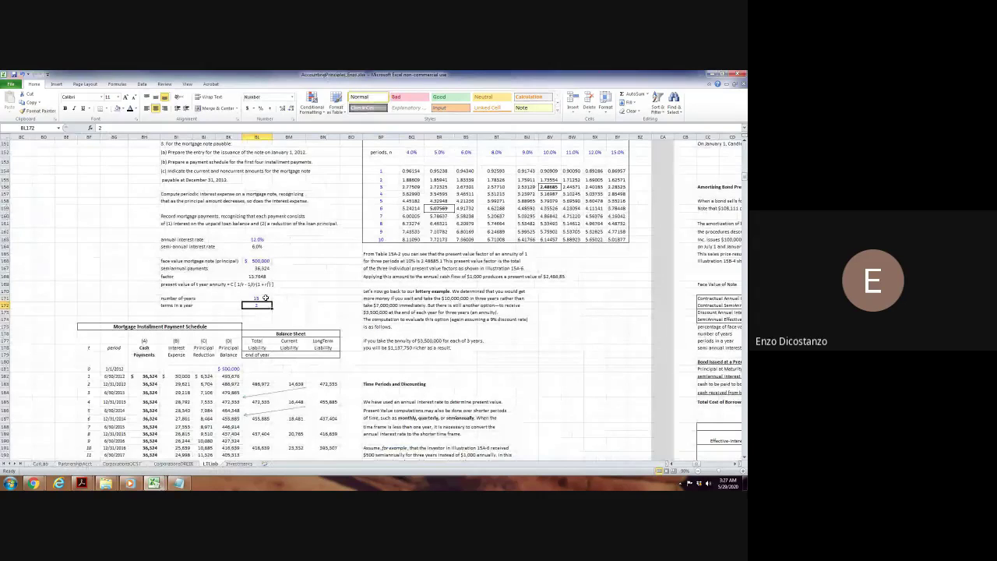
{"action": "left_click", "coordinate": [105, 276]}
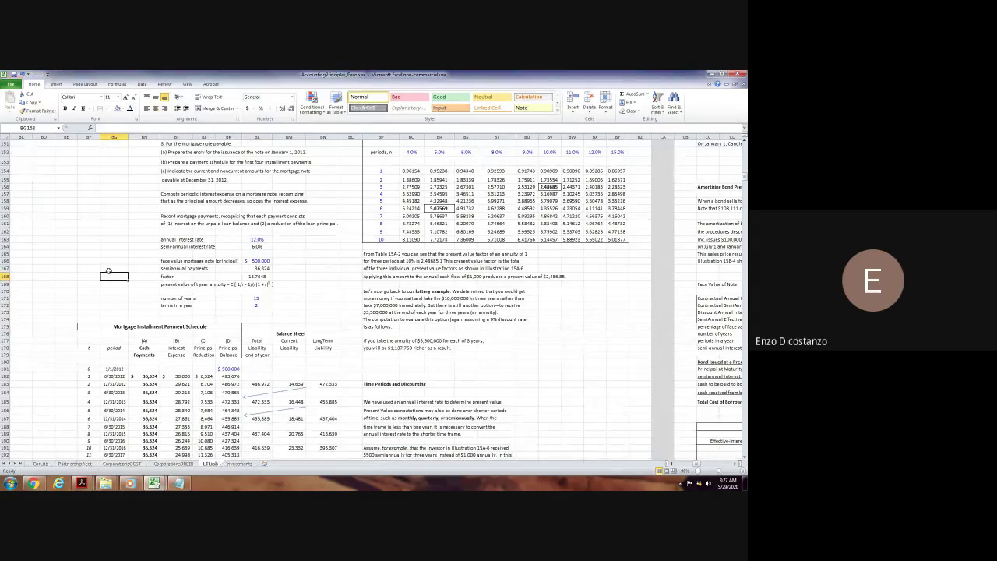
Merge and center the Snyder Software Inc., January 2012 journal title across BH215:BN215.
{"action": "scroll", "coordinate": [109, 272], "scroll_direction": "down", "scroll_amount": 10}
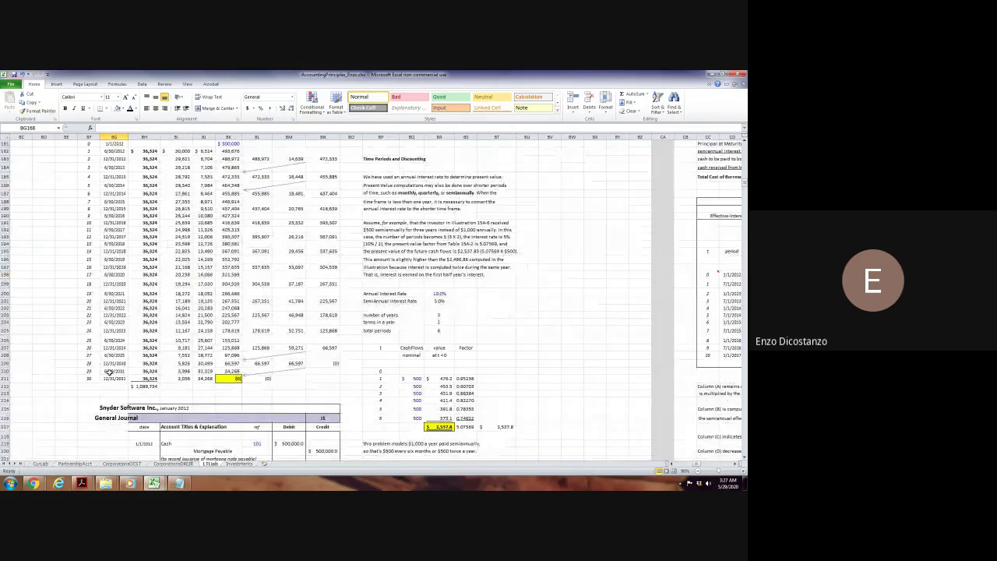
{"action": "left_click", "coordinate": [316, 409]}
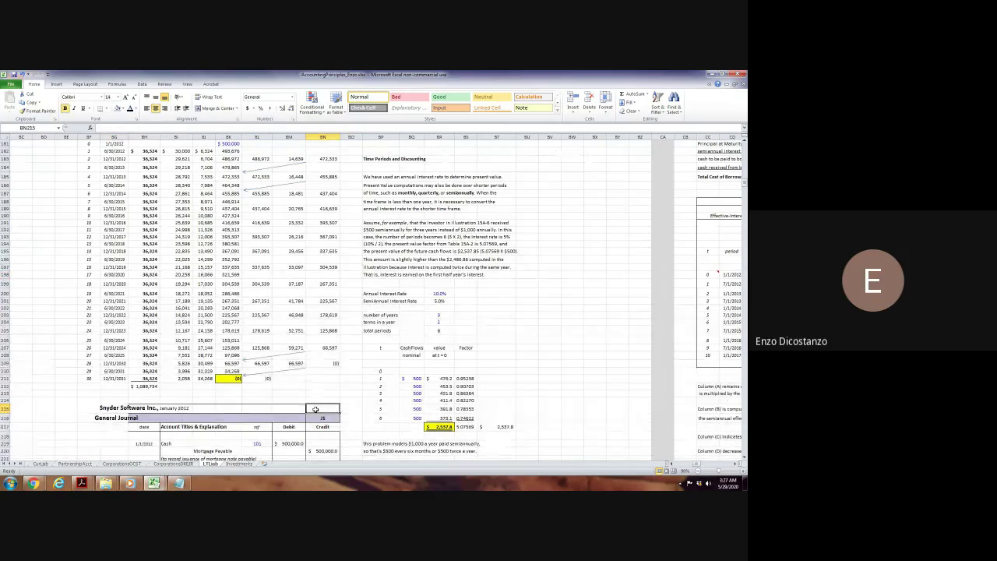
{"action": "key", "text": "shift+Left"}
{"action": "key", "text": "shift+Left"}
{"action": "key", "text": "shift+Left"}
{"action": "key", "text": "shift+Left"}
{"action": "key", "text": "shift+Left"}
{"action": "key", "text": "shift+Left"}
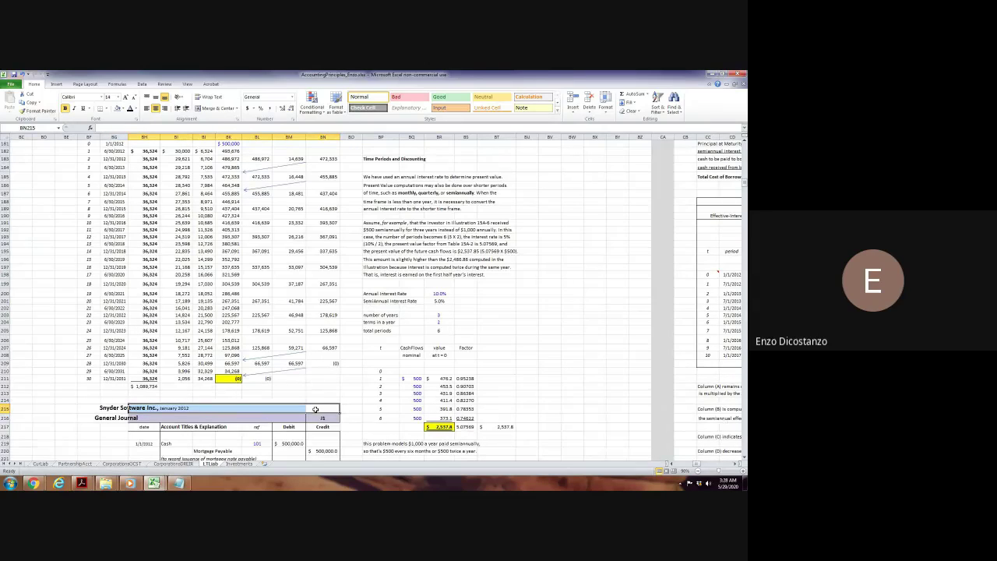
{"action": "left_click", "coordinate": [216, 108]}
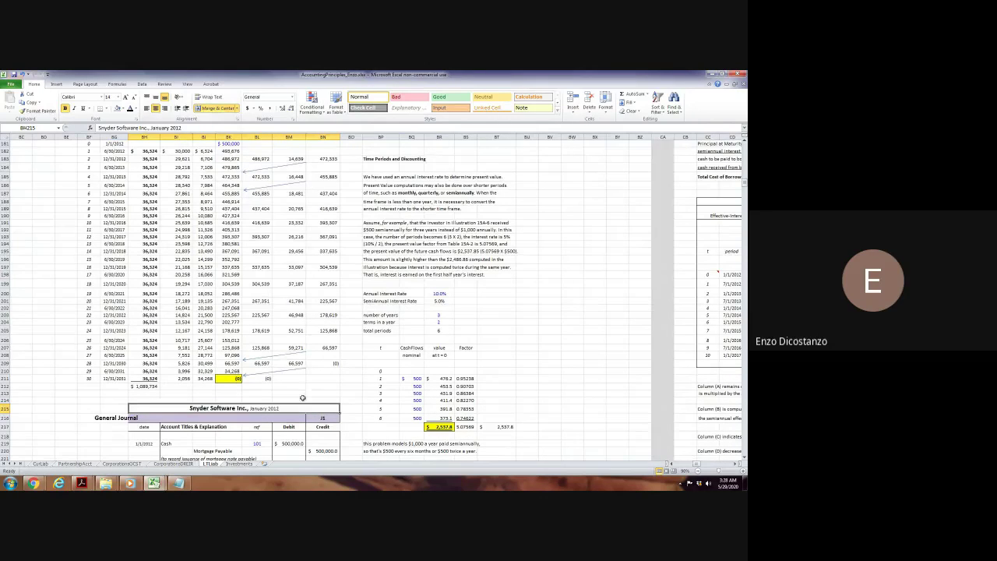
Merge and center the General Journal heading across BH216:BM216.
{"action": "left_click", "coordinate": [294, 418]}
{"action": "key", "text": "shift+Left"}
{"action": "key", "text": "shift+Left"}
{"action": "key", "text": "shift+Left"}
{"action": "key", "text": "shift+Left"}
{"action": "key", "text": "shift+Left"}
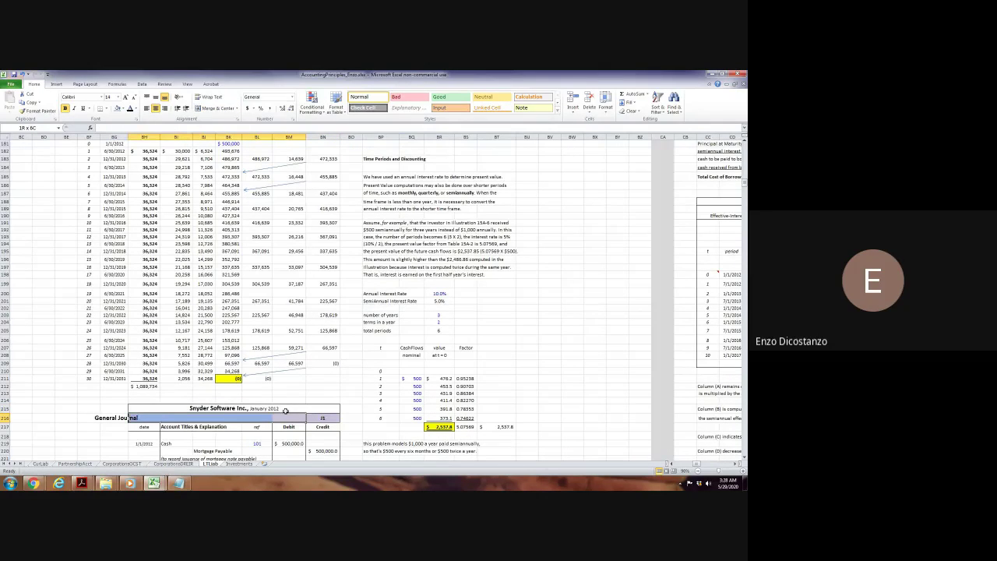
{"action": "left_click", "coordinate": [216, 108]}
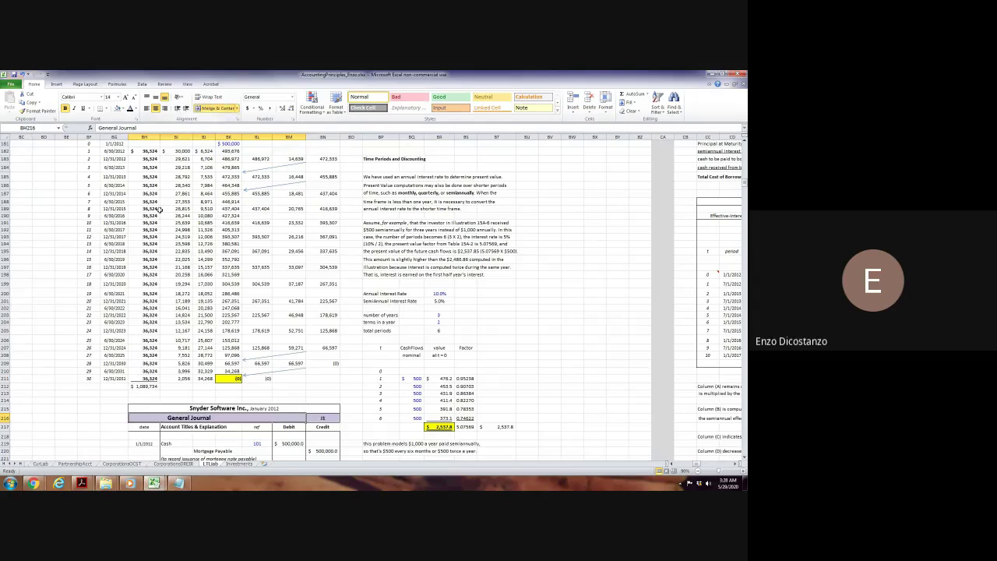
Save the AccountingPrinciples workbook.
{"action": "left_click", "coordinate": [49, 305]}
{"action": "scroll", "coordinate": [48, 305], "scroll_direction": "up", "scroll_amount": 8}
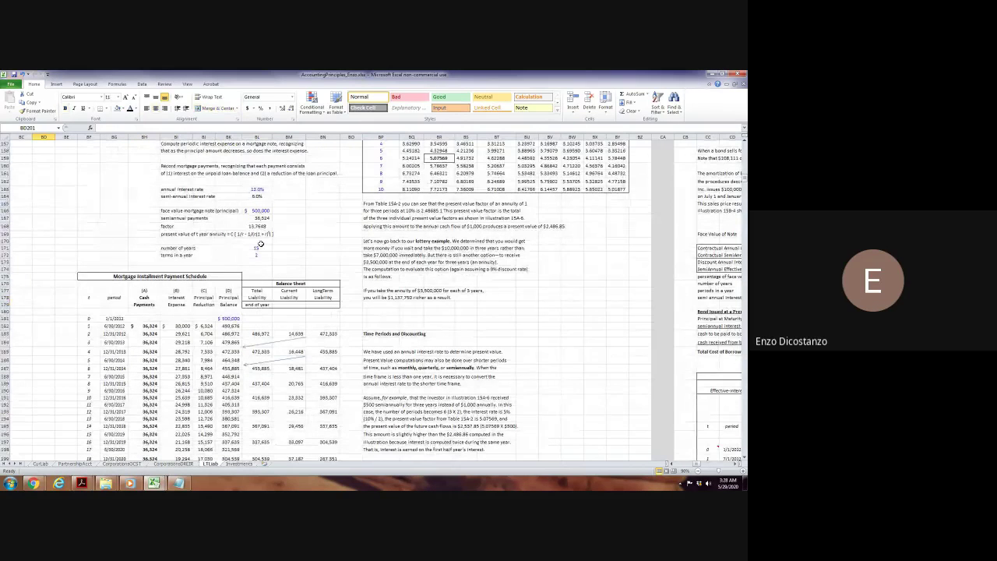
{"action": "key", "text": "ctrl+s"}
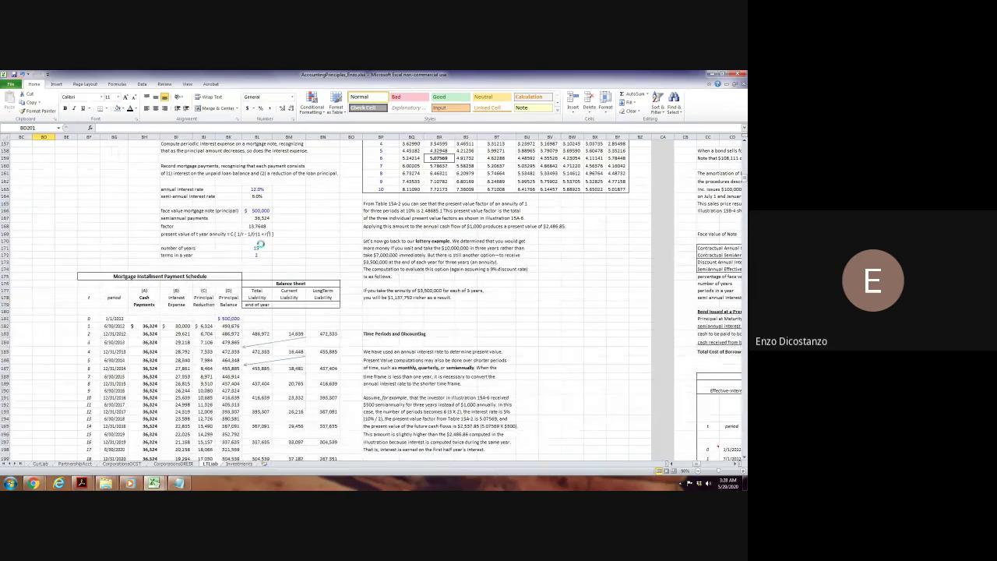
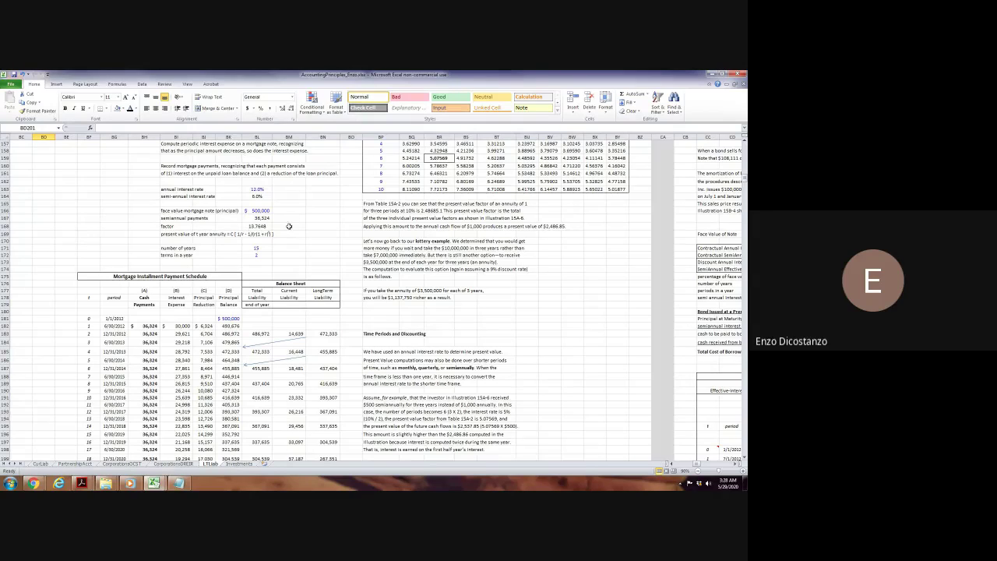
Build the annuity factor in BM168 as =((1/BL164)-(1/BL164)*(1/(1+BL164)^(BL171*BL172))).
{"action": "left_click", "coordinate": [289, 226]}
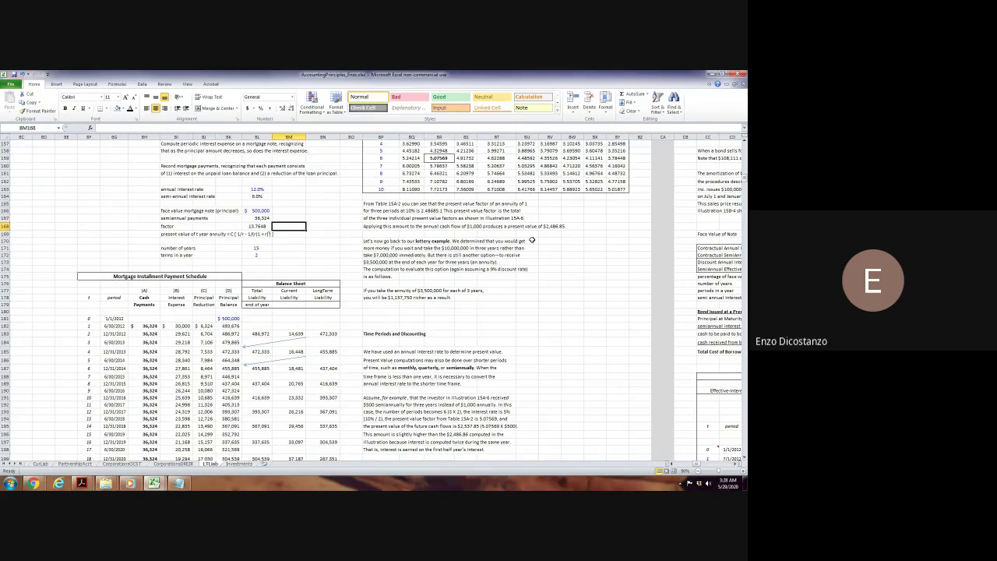
{"action": "type", "text": "="}
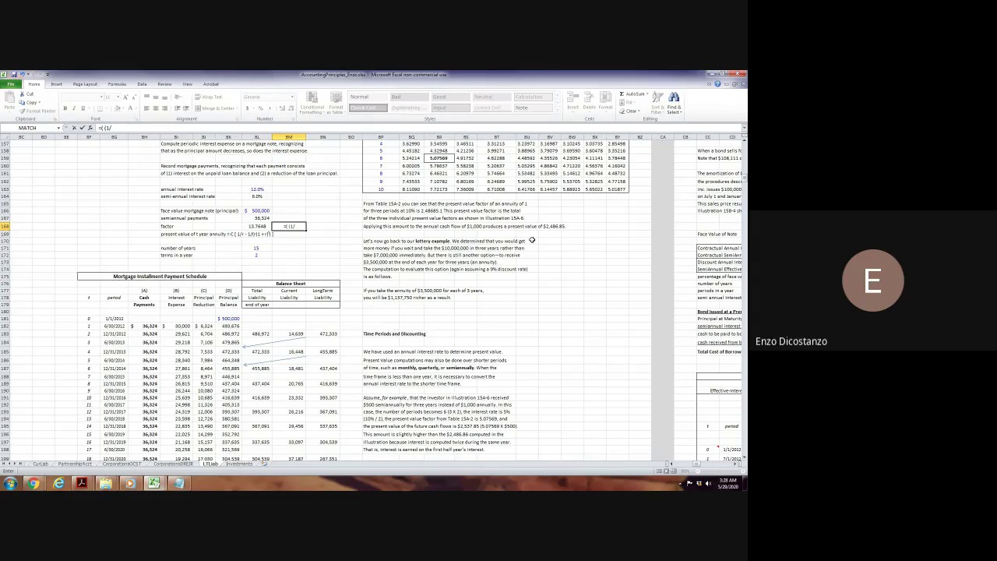
{"action": "type", "text": "(1/"}
{"action": "left_click", "coordinate": [258, 196]}
{"action": "type", "text": "-(1/"}
{"action": "left_click", "coordinate": [257, 196]}
{"action": "type", "text": ")*("}
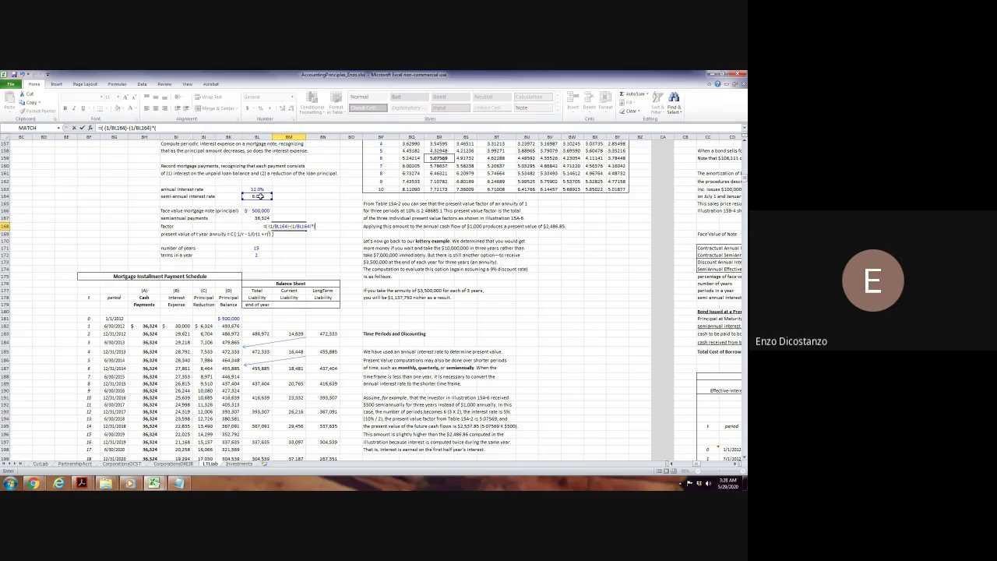
{"action": "type", "text": "1/(1+"}
{"action": "left_click", "coordinate": [261, 196]}
{"action": "type", "text": ")^("}
{"action": "left_click", "coordinate": [259, 247]}
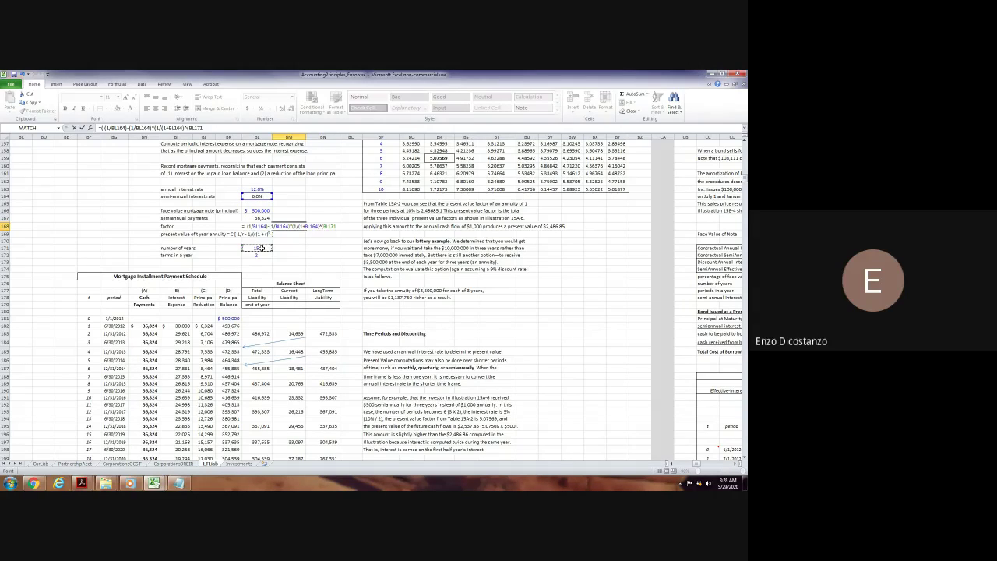
{"action": "type", "text": "*"}
{"action": "left_click", "coordinate": [263, 255]}
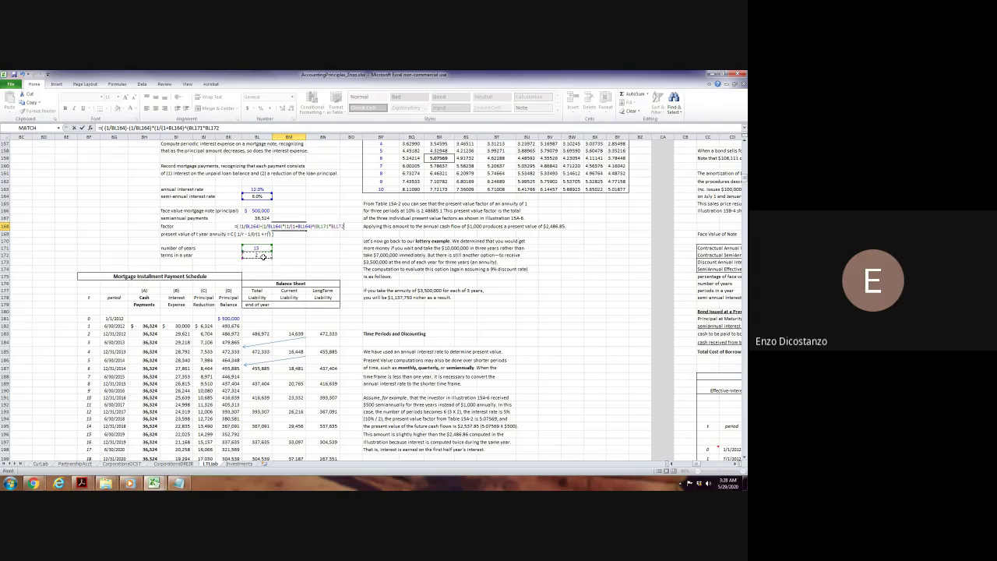
{"action": "type", "text": ")) "}
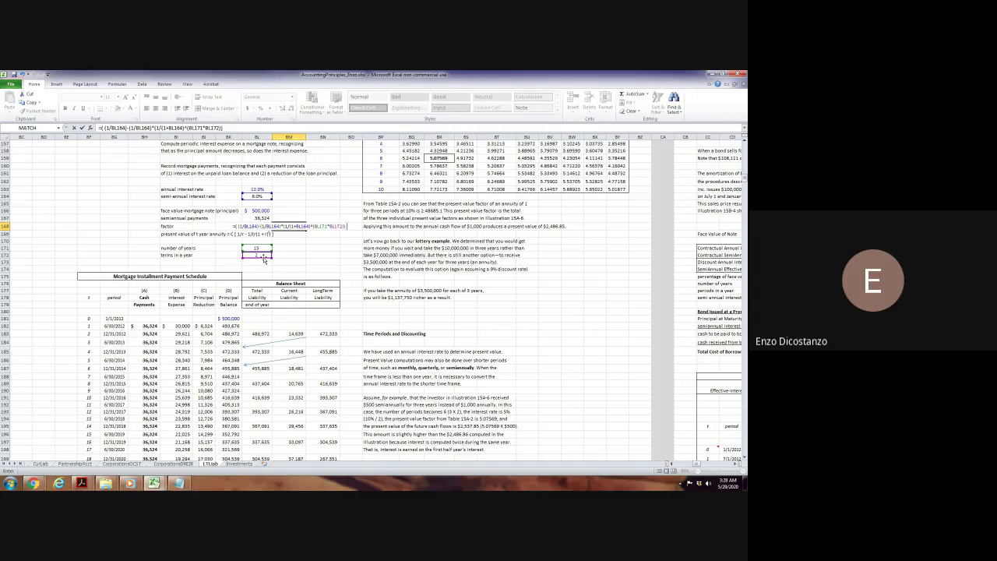
{"action": "type", "text": ")"}
{"action": "key", "text": "ctrl+Return"}
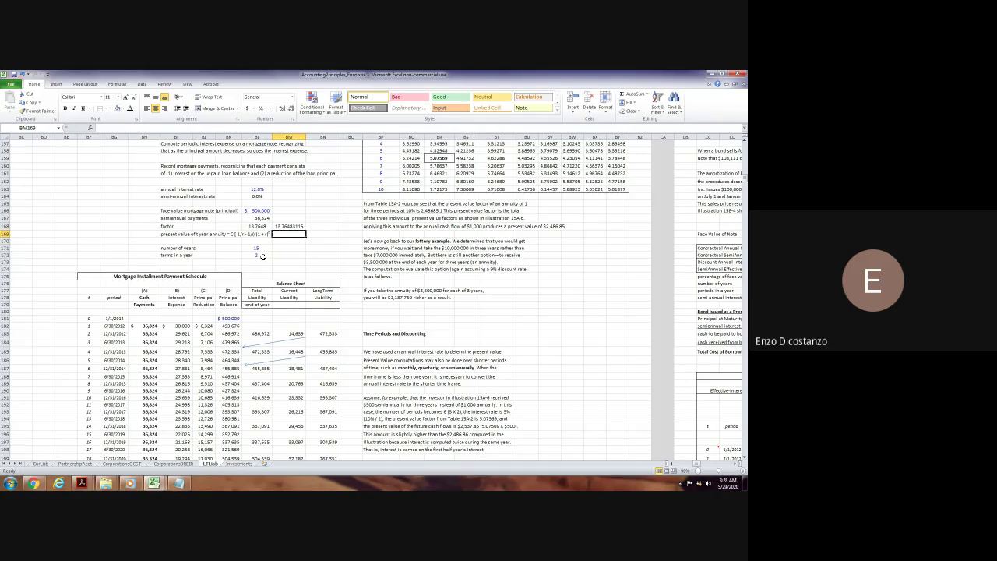
Format the annuity factor in BM168 to show four decimal places.
{"action": "left_click", "coordinate": [292, 110]}
{"action": "left_click", "coordinate": [291, 110]}
{"action": "left_click", "coordinate": [291, 110]}
{"action": "left_click", "coordinate": [292, 110]}
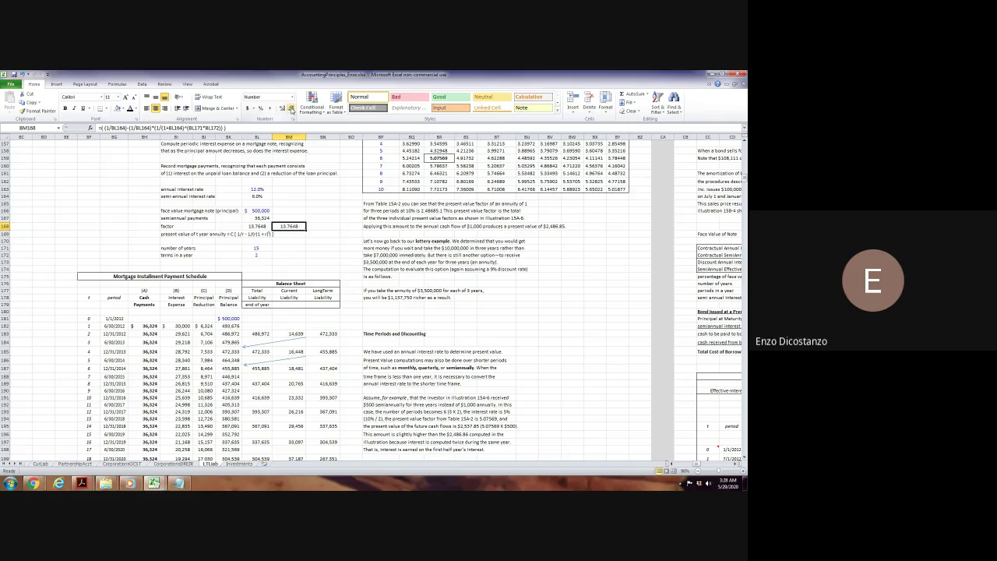
Calculate the semiannual payment in BM167 with the formula =BL166/BM168.
{"action": "left_click", "coordinate": [288, 218]}
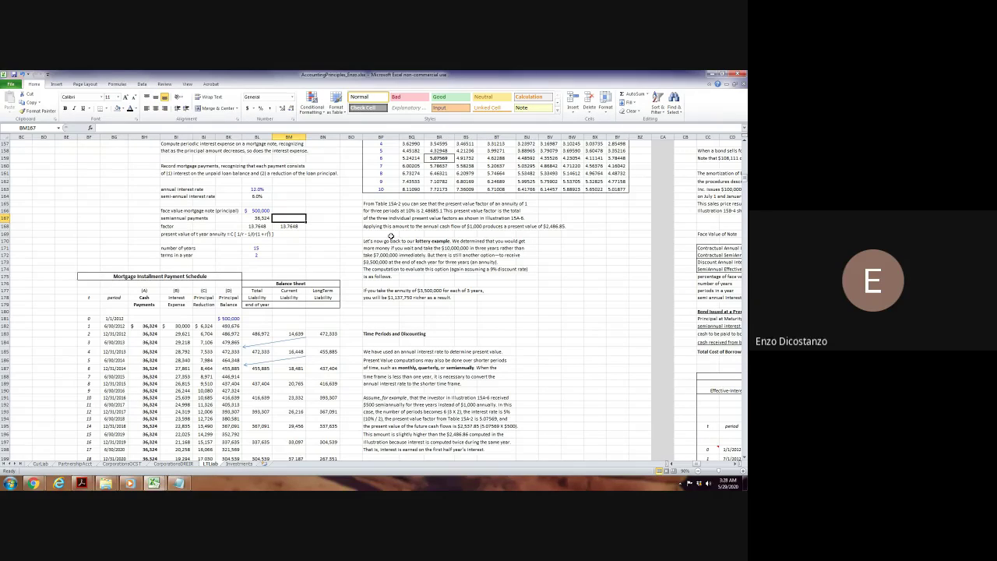
{"action": "key", "text": "ctrl+v"}
{"action": "key", "text": "F2"}
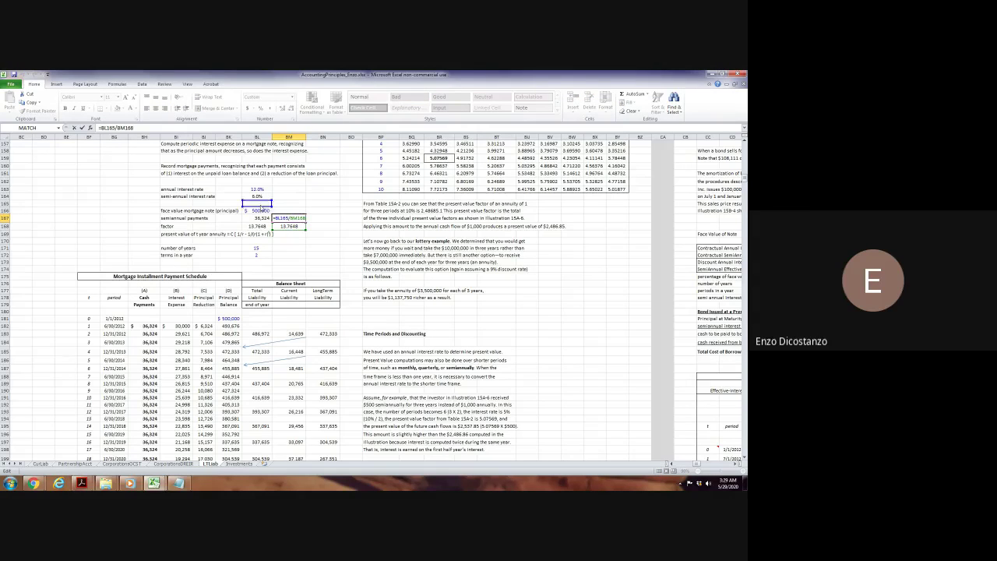
{"action": "key", "text": "Return"}
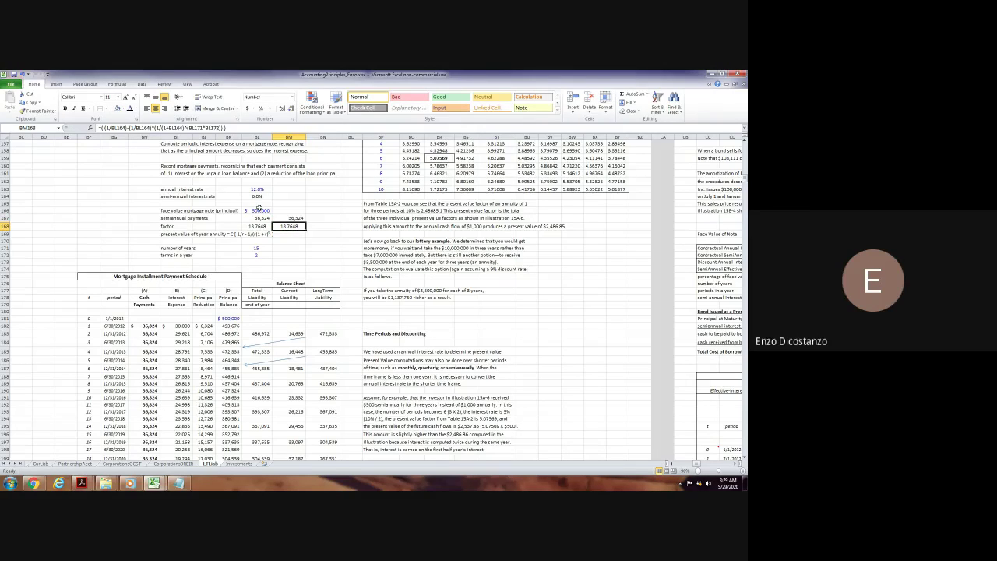
{"action": "key", "text": "Up"}
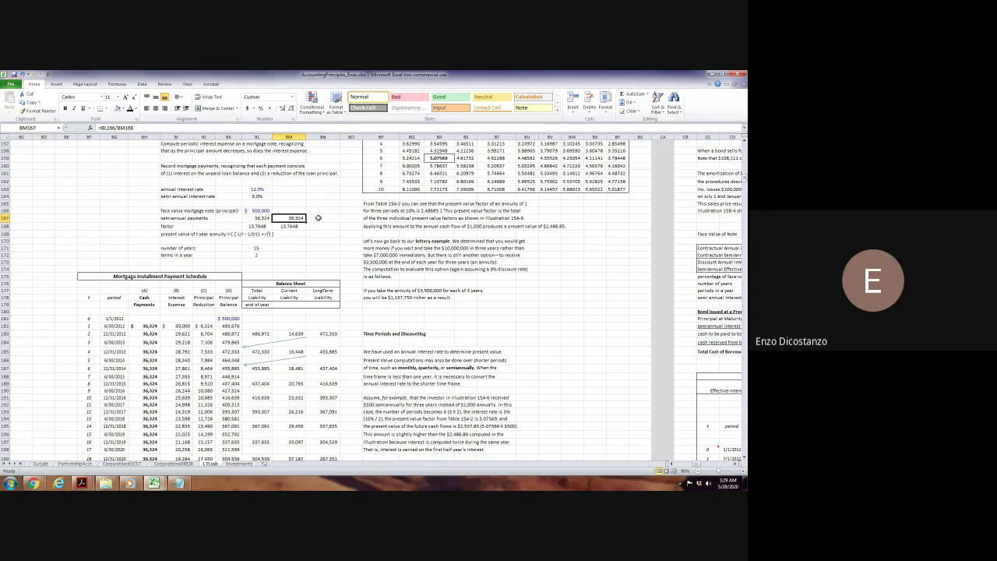
Copy the t and period columns of the mortgage payment schedule, BF181:BG211, in the AccountingPrinciples workbook.
{"action": "scroll", "coordinate": [319, 221], "scroll_direction": "up", "scroll_amount": 3}
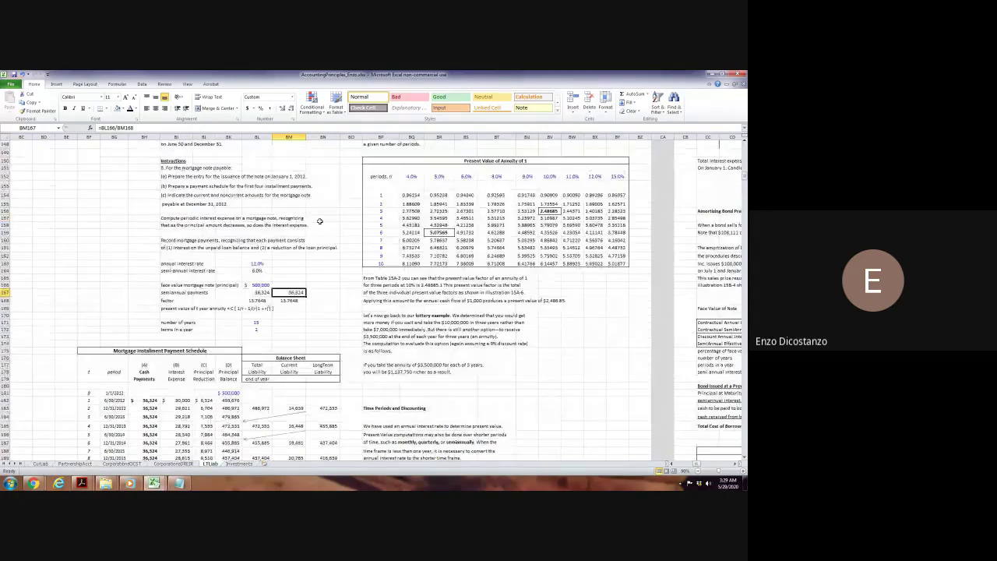
{"action": "scroll", "coordinate": [278, 234], "scroll_direction": "up", "scroll_amount": 4}
{"action": "scroll", "coordinate": [278, 234], "scroll_direction": "down", "scroll_amount": 4}
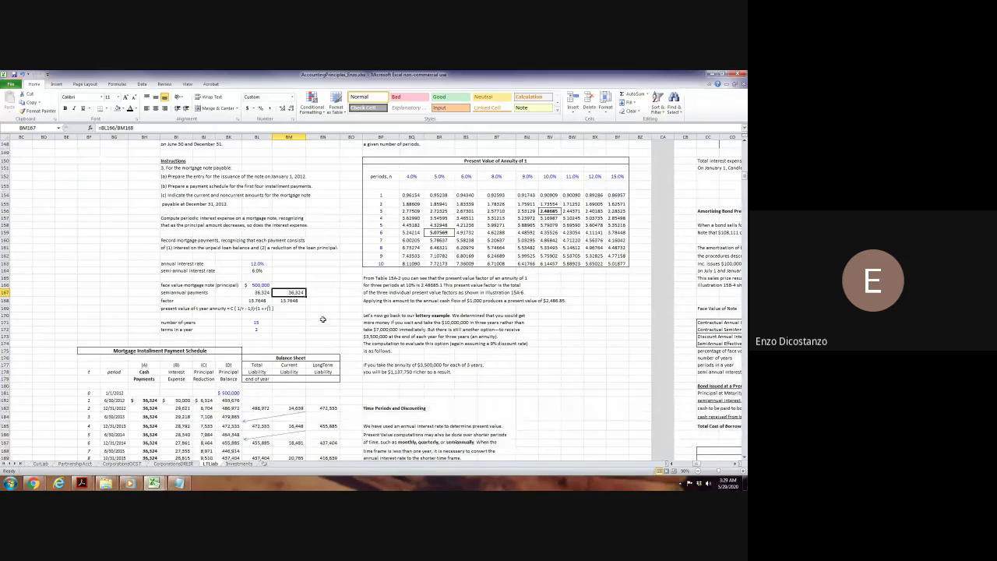
{"action": "left_click", "coordinate": [95, 392]}
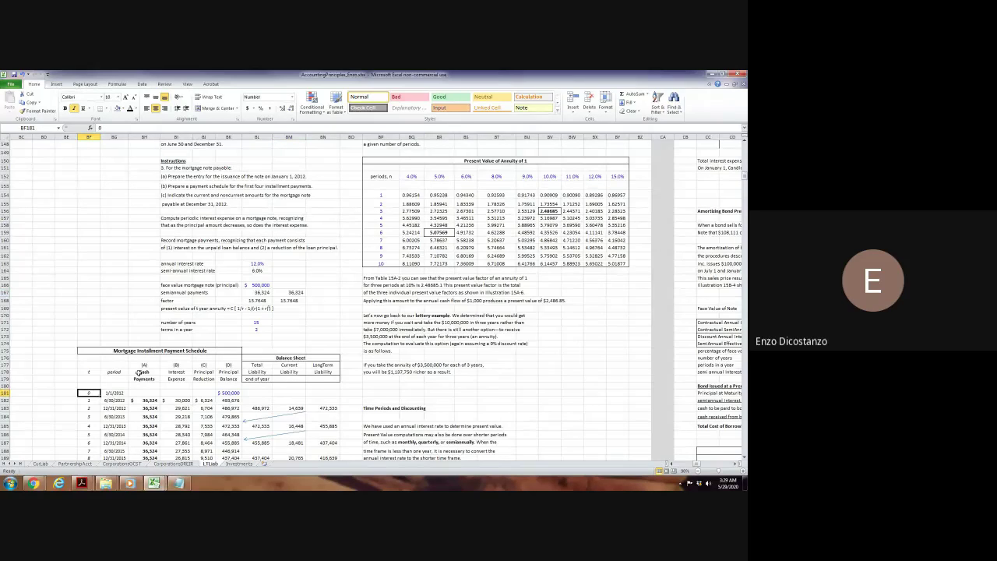
{"action": "scroll", "coordinate": [139, 372], "scroll_direction": "down", "scroll_amount": 3}
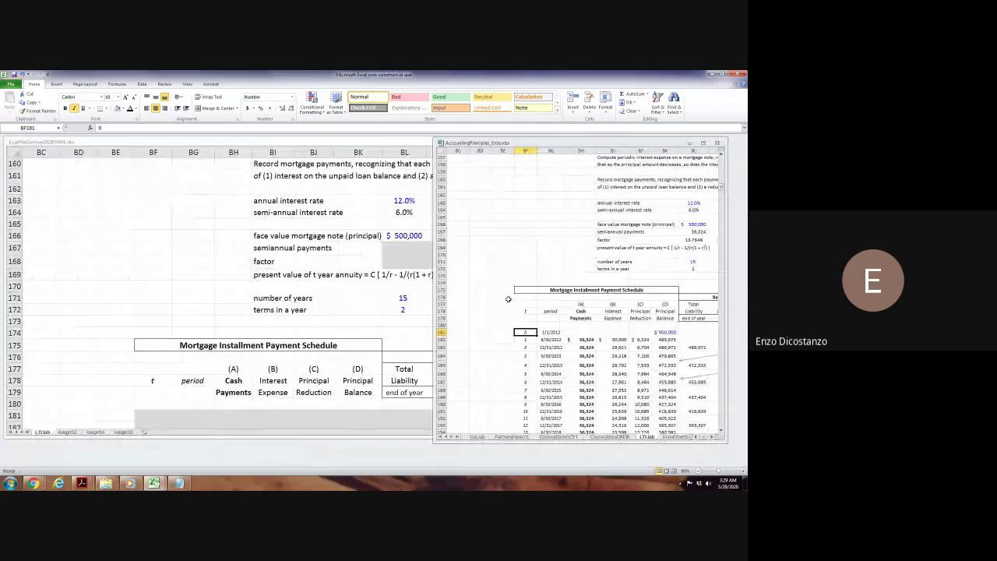
{"action": "key", "text": "shift+Right"}
{"action": "key", "text": "ctrl+shift+Down"}
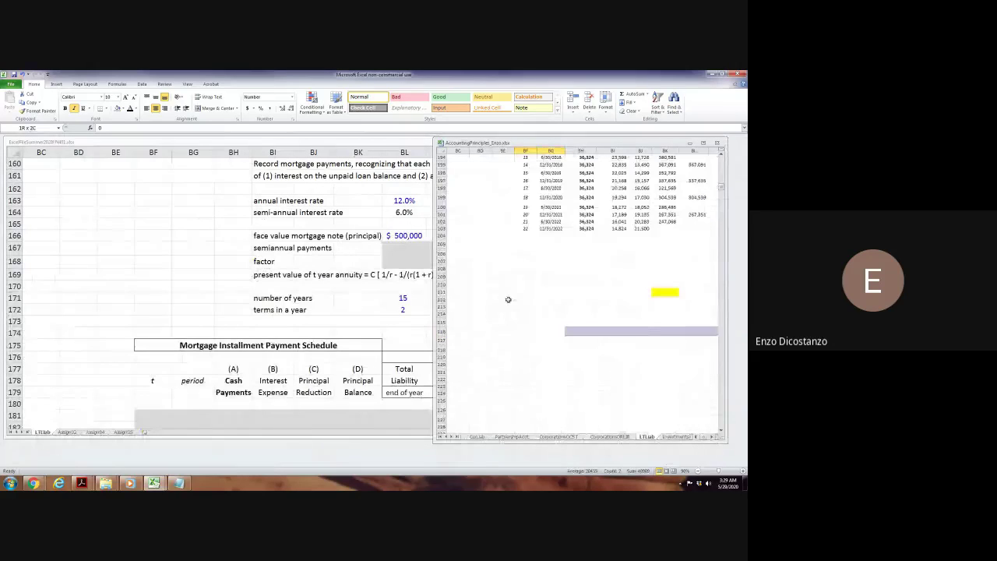
{"action": "key", "text": "shift+Up"}
{"action": "key", "text": "shift+Up"}
{"action": "key", "text": "shift+Up"}
{"action": "key", "text": "shift+Up"}
{"action": "key", "text": "shift+Up"}
{"action": "key", "text": "shift+Up"}
{"action": "key", "text": "shift+Up"}
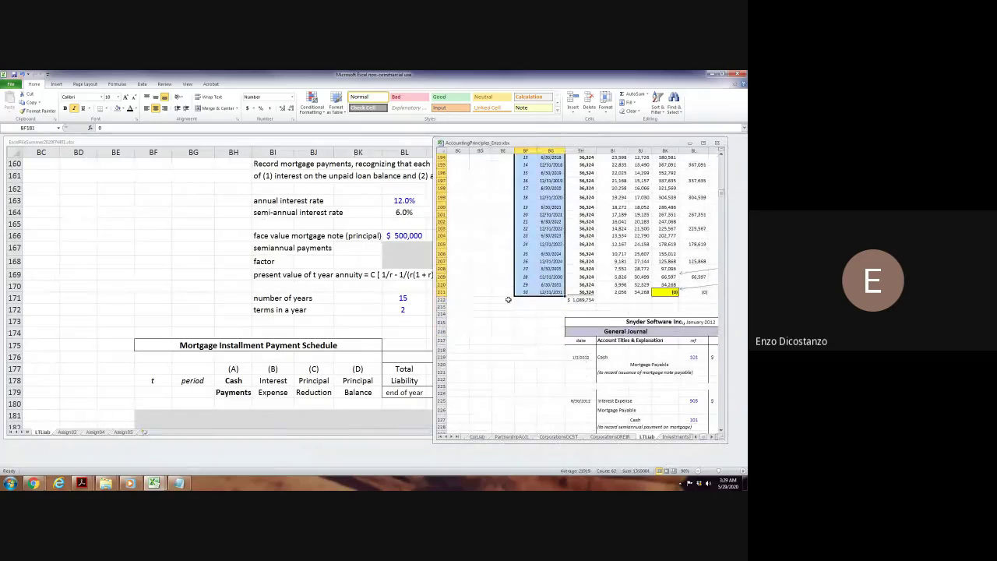
{"action": "key", "text": "ctrl+c"}
Paste the copied t and period columns into the ExcelFileSummer2020 workbook's mortgage schedule starting at BF181.
{"action": "scroll", "coordinate": [355, 289], "scroll_direction": "up", "scroll_amount": 10}
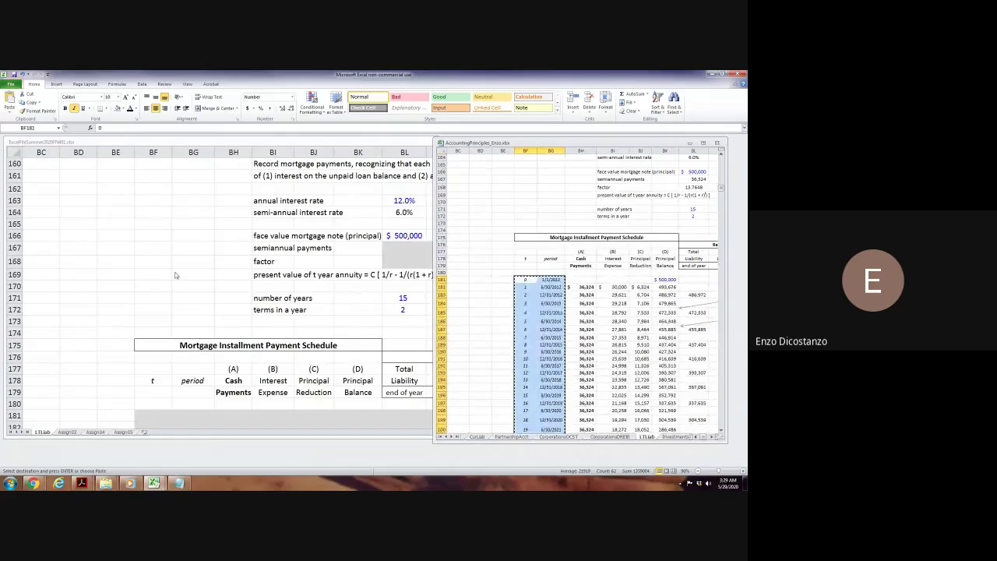
{"action": "key", "text": "ctrl+Tab"}
{"action": "scroll", "coordinate": [171, 274], "scroll_direction": "down", "scroll_amount": 3}
{"action": "left_click", "coordinate": [159, 303]}
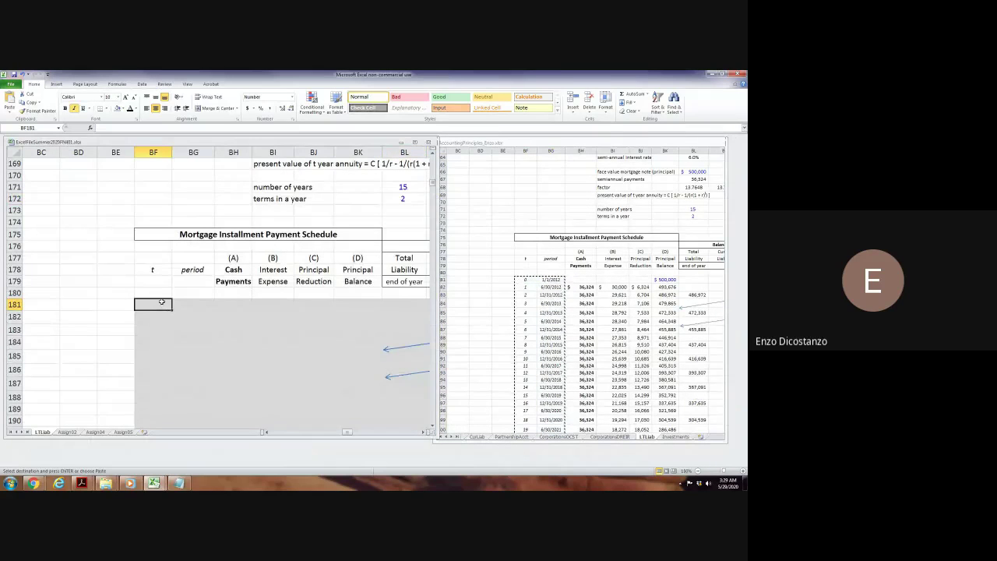
{"action": "key", "text": "Return"}
Remove the grey fill from BF212:BG212 below the last schedule period.
{"action": "left_click", "coordinate": [122, 282]}
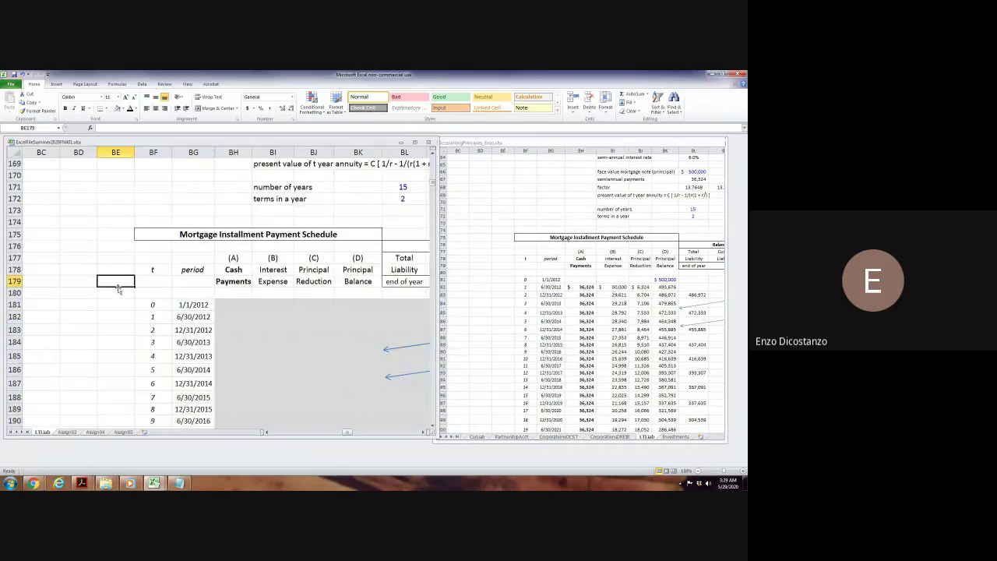
{"action": "scroll", "coordinate": [115, 291], "scroll_direction": "down", "scroll_amount": 6}
{"action": "scroll", "coordinate": [115, 291], "scroll_direction": "down", "scroll_amount": 4}
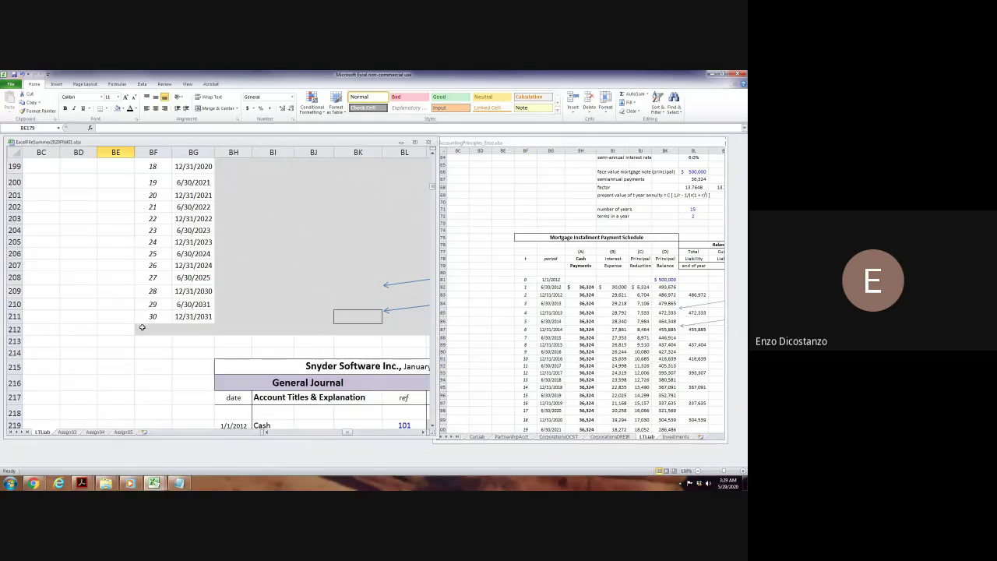
{"action": "left_click_drag", "start_coordinate": [141, 327], "coordinate": [187, 328]}
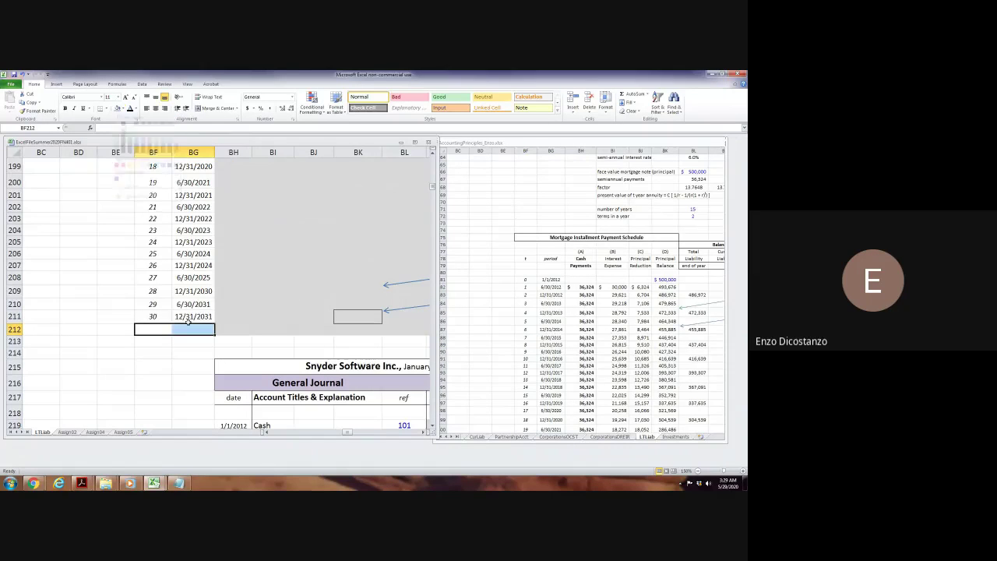
Review the schedule's last rows in the AccountingPrinciples workbook and the Snyder mortgage problem text and instructions in the ExcelFileSummer2020 workbook.
{"action": "left_click_drag", "start_coordinate": [489, 312], "coordinate": [525, 424]}
{"action": "scroll", "coordinate": [523, 306], "scroll_direction": "down", "scroll_amount": 10}
{"action": "left_click", "coordinate": [525, 292]}
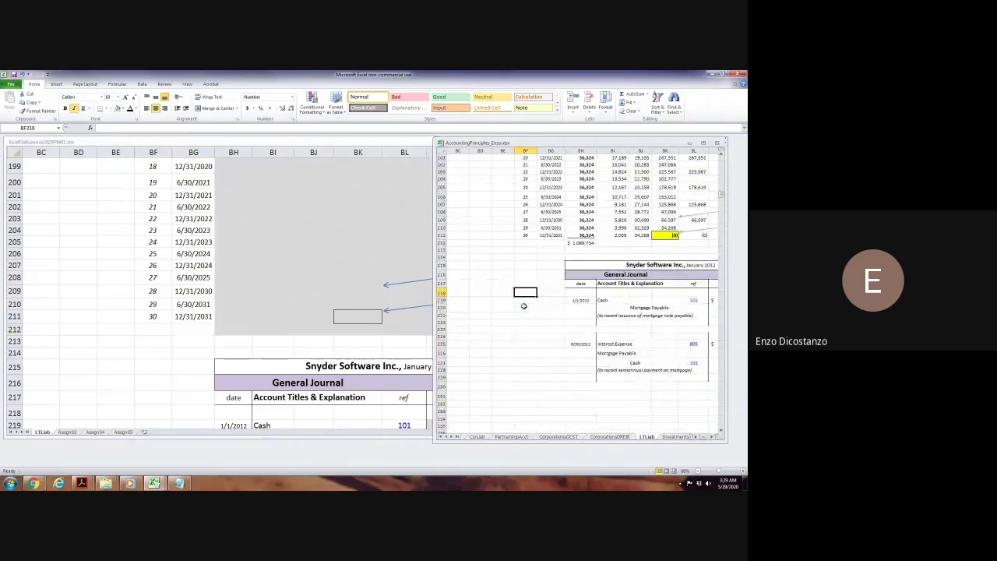
{"action": "scroll", "coordinate": [525, 285], "scroll_direction": "up", "scroll_amount": 20}
{"action": "left_click", "coordinate": [125, 310]}
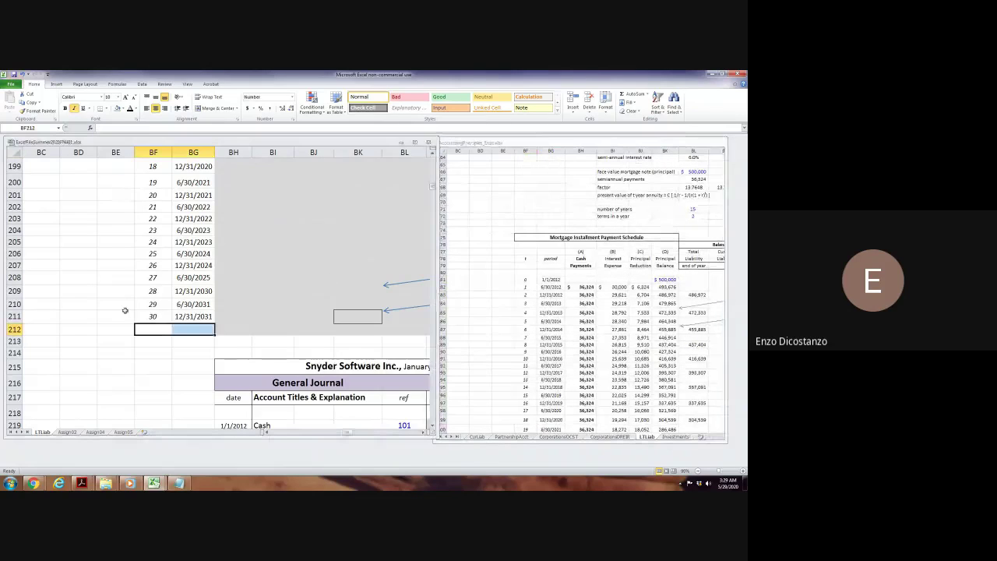
{"action": "scroll", "coordinate": [123, 312], "scroll_direction": "up", "scroll_amount": 9}
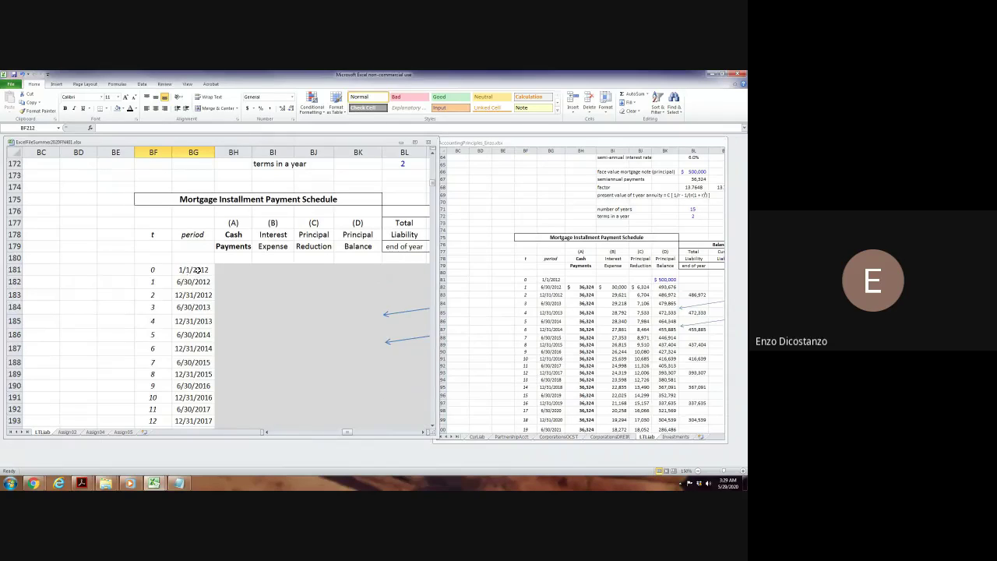
{"action": "scroll", "coordinate": [194, 272], "scroll_direction": "up", "scroll_amount": 10}
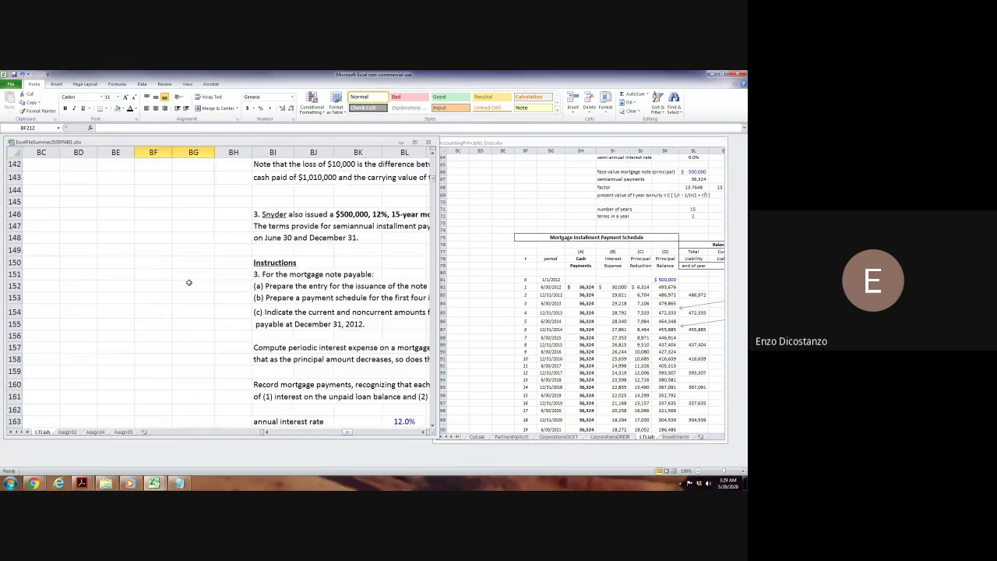
{"action": "left_click", "coordinate": [424, 432]}
{"action": "left_click", "coordinate": [424, 432]}
{"action": "left_click", "coordinate": [424, 432]}
{"action": "left_click", "coordinate": [424, 432]}
{"action": "scroll", "coordinate": [230, 341], "scroll_direction": "up", "scroll_amount": 4}
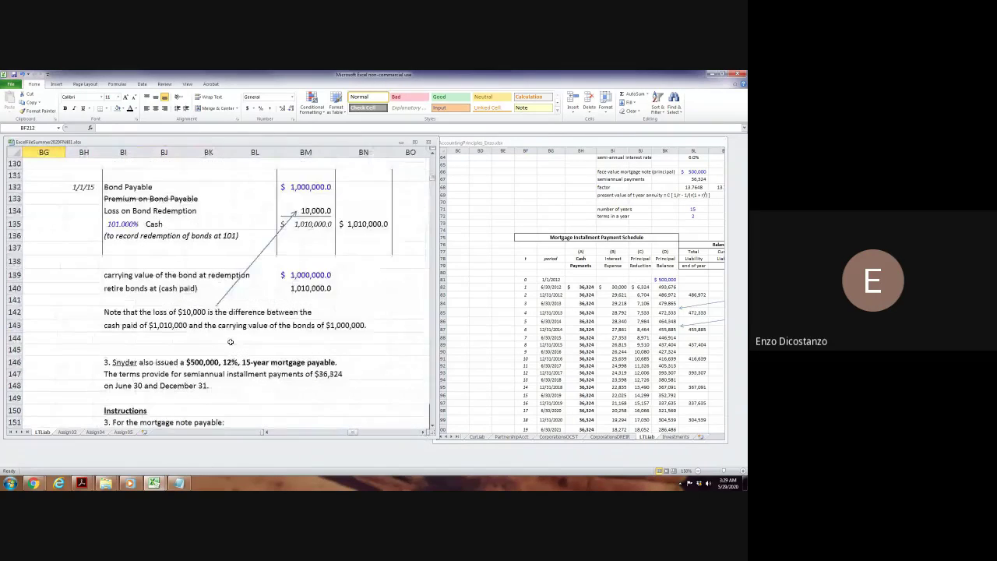
{"action": "scroll", "coordinate": [230, 341], "scroll_direction": "up", "scroll_amount": 6}
{"action": "scroll", "coordinate": [231, 341], "scroll_direction": "down", "scroll_amount": 6}
{"action": "left_click", "coordinate": [138, 340]}
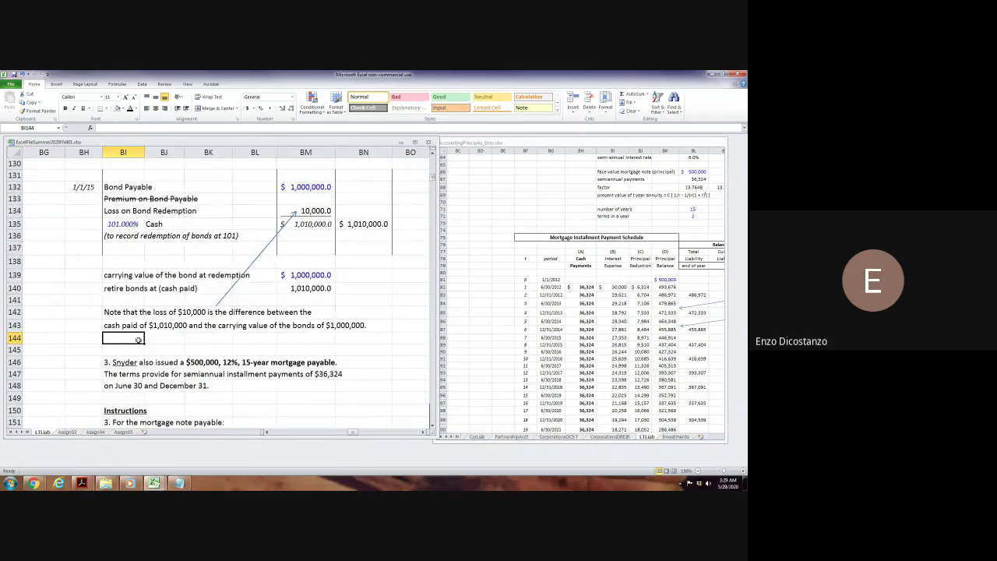
{"action": "scroll", "coordinate": [137, 340], "scroll_direction": "down", "scroll_amount": 3}
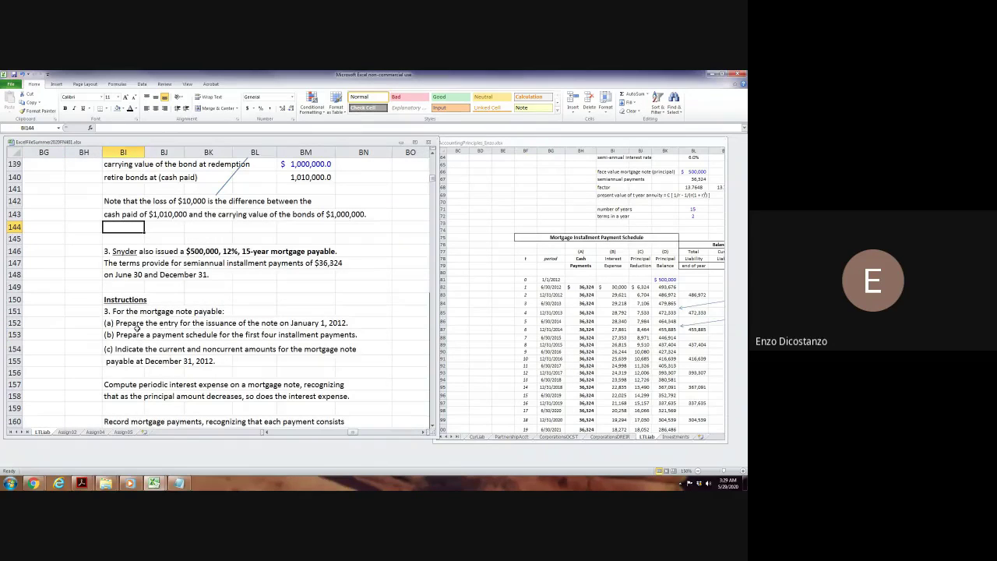
Add the comment "issuance date" to the 1/1/2012 period cell BG181 and copy the comment's text.
{"action": "scroll", "coordinate": [125, 329], "scroll_direction": "down", "scroll_amount": 5}
{"action": "scroll", "coordinate": [125, 329], "scroll_direction": "down", "scroll_amount": 6}
{"action": "left_click", "coordinate": [156, 321]}
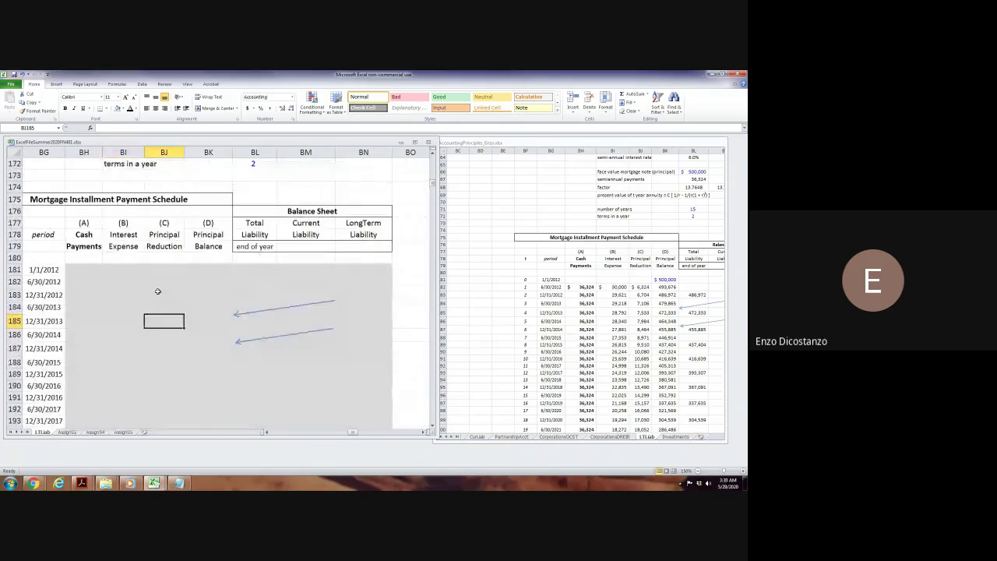
{"action": "key", "text": "Left"}
{"action": "key", "text": "Left"}
{"action": "key", "text": "Left"}
{"action": "key", "text": "Left"}
{"action": "key", "text": "Left"}
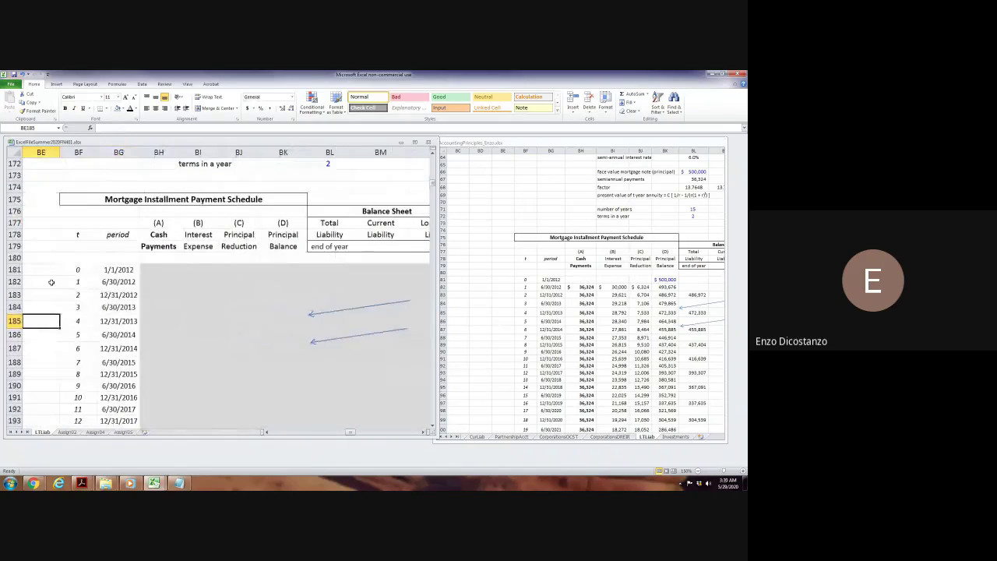
{"action": "left_click", "coordinate": [133, 270]}
{"action": "right_click", "coordinate": [133, 270]}
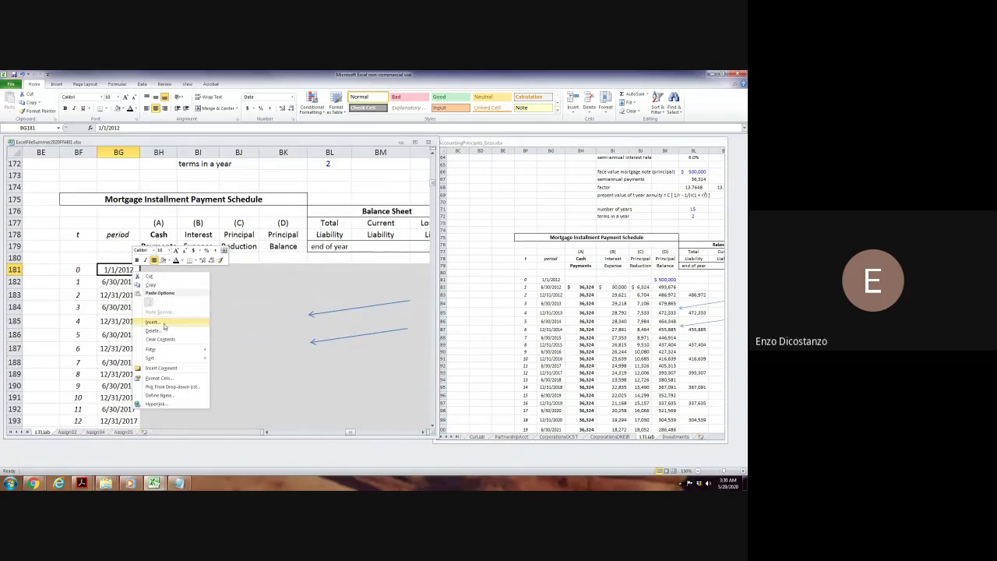
{"action": "left_click", "coordinate": [164, 368]}
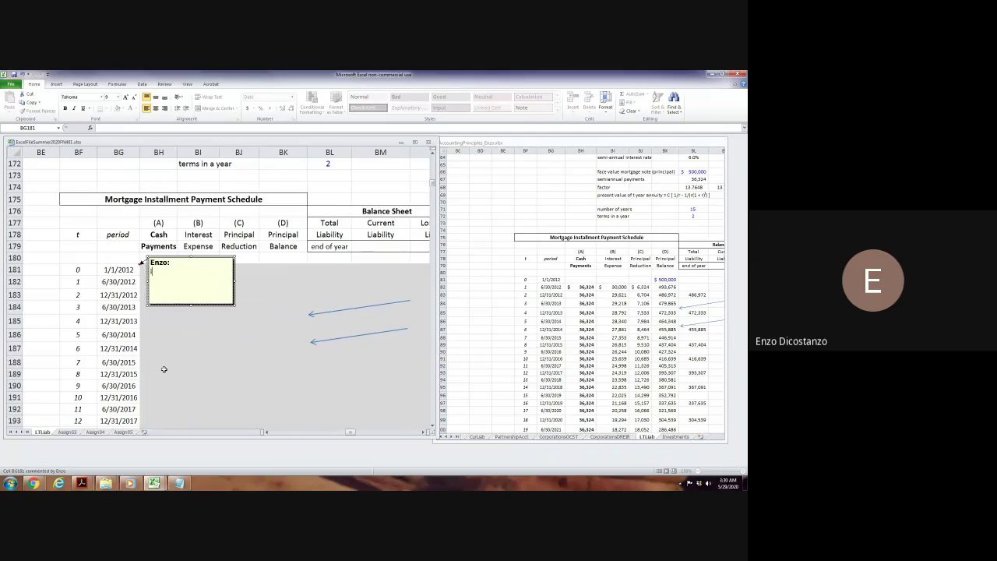
{"action": "type", "text": "issuance date"}
{"action": "key", "text": "shift+Home"}
{"action": "key", "text": "ctrl+c"}
{"action": "key", "text": "Escape"}
{"action": "key", "text": "Escape"}
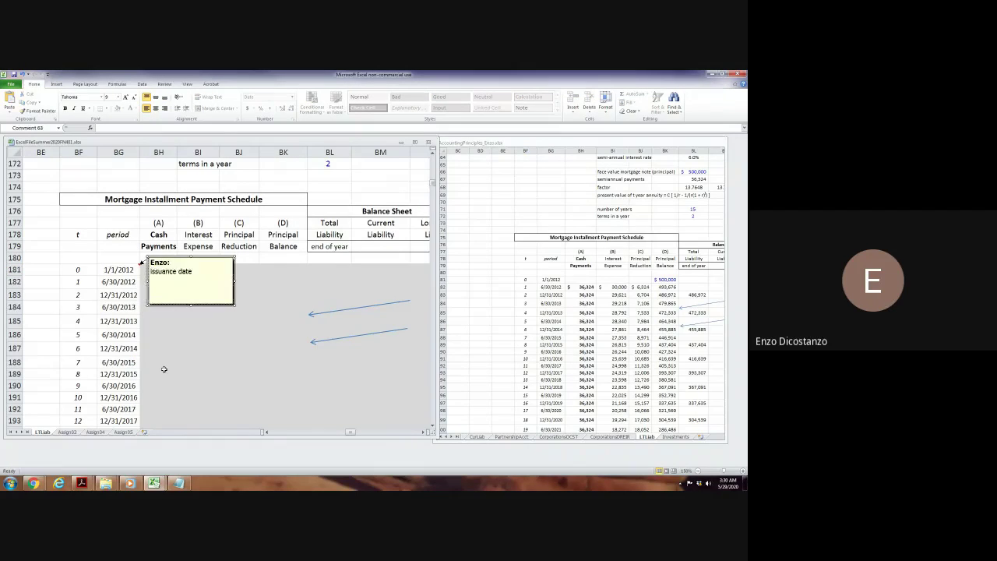
Add a comment with the copied text "issuance date" to the 1/1/2012 period cell BG181 in the AccountingPrinciples workbook.
{"action": "left_click", "coordinate": [554, 279]}
{"action": "right_click", "coordinate": [554, 279]}
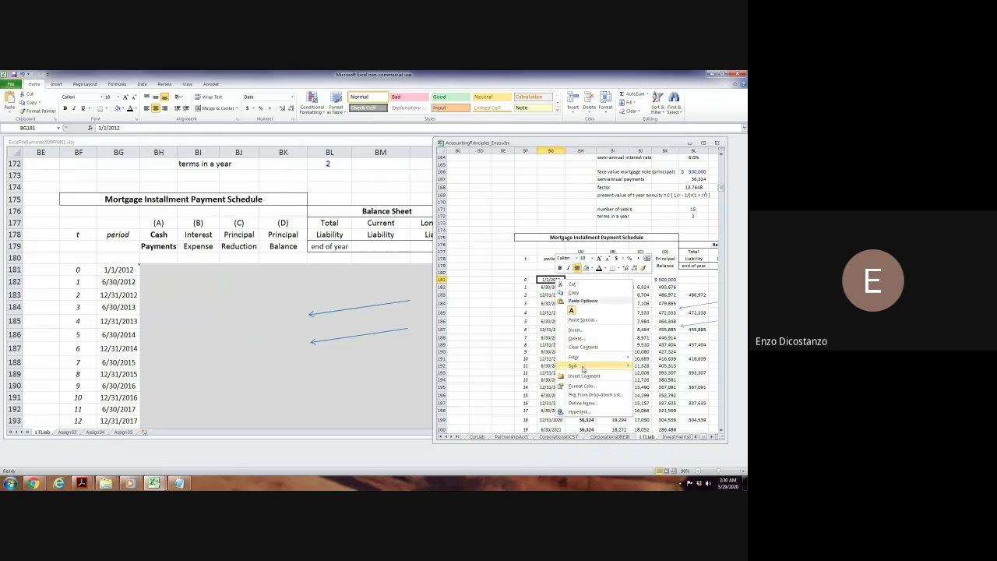
{"action": "left_click", "coordinate": [583, 375]}
{"action": "key", "text": "ctrl+v"}
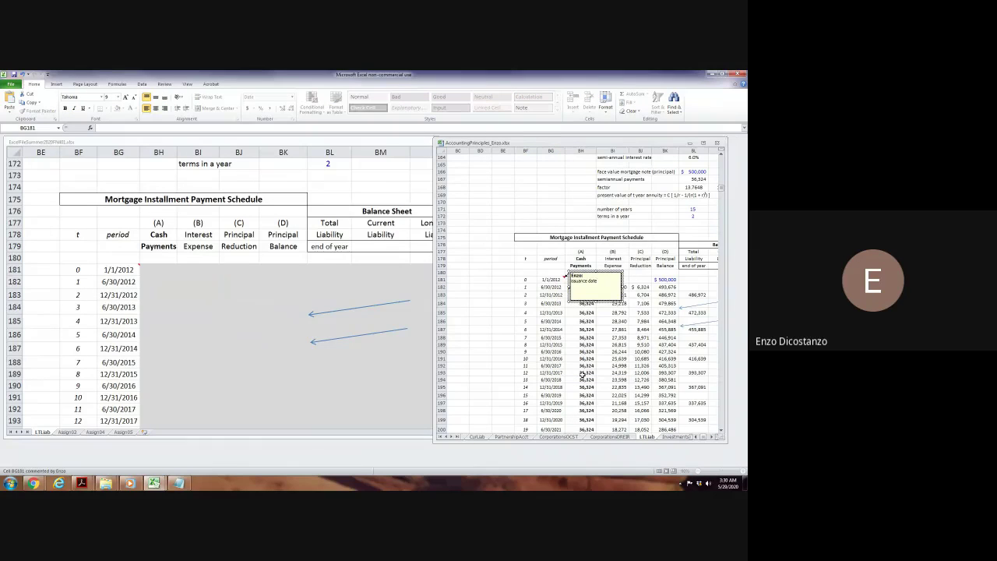
{"action": "left_click", "coordinate": [525, 202]}
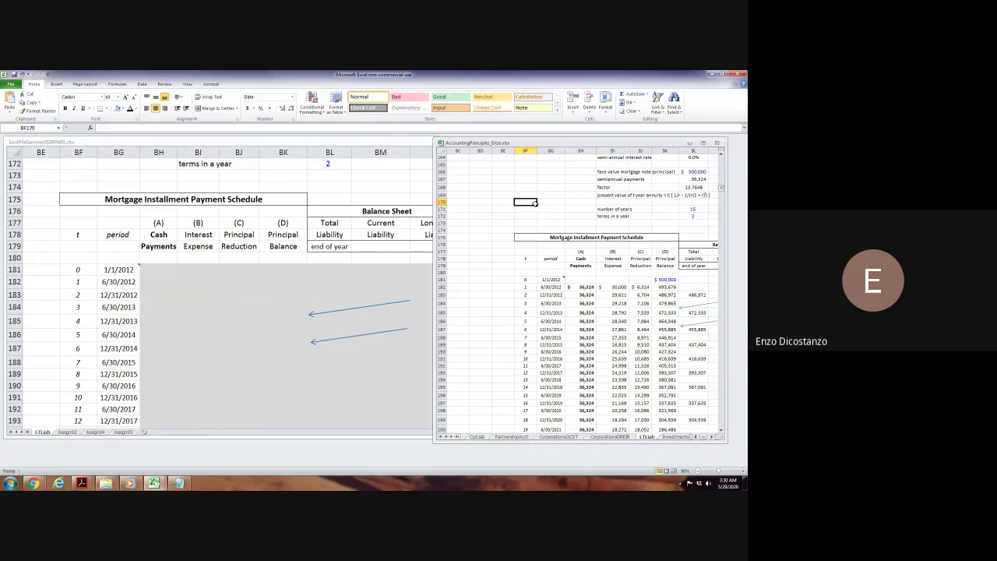
Remove the grey fill from the t = 0 Cash Payments cell BH181 in the ExcelFileSummer2020 workbook.
{"action": "left_click", "coordinate": [101, 268]}
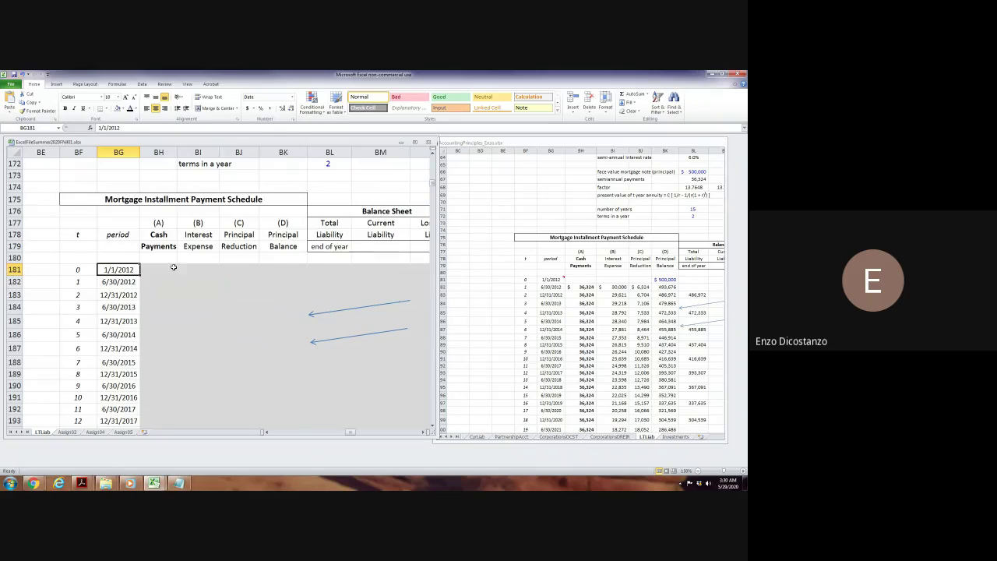
{"action": "left_click", "coordinate": [168, 269]}
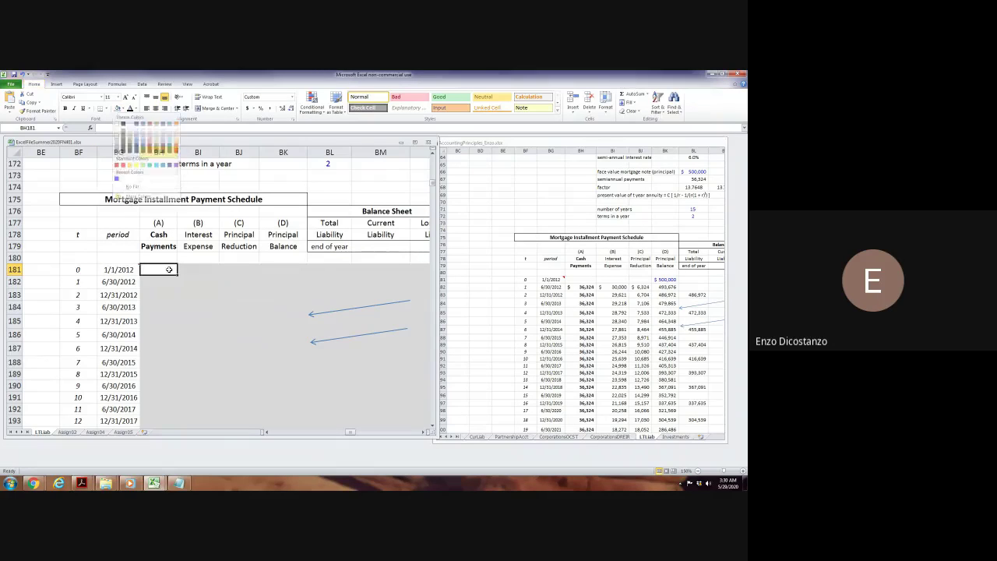
{"action": "type", "text": "0"}
{"action": "key", "text": "Return"}
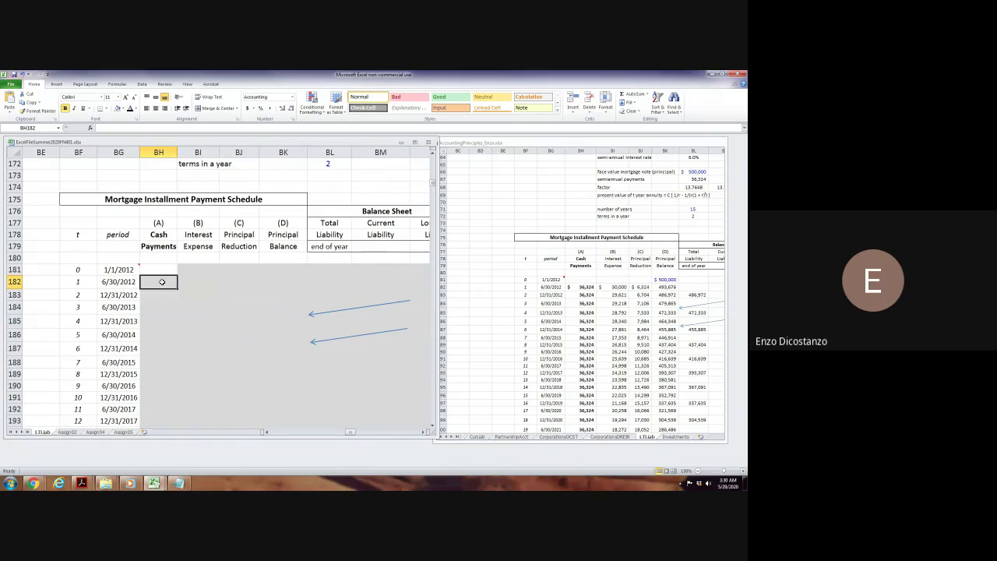
Review the mortgage note inputs and the schedule's period dates from 1/1/2012 down to the last row in the ExcelFileSummer2020 workbook.
{"action": "scroll", "coordinate": [338, 310], "scroll_direction": "up", "scroll_amount": 3}
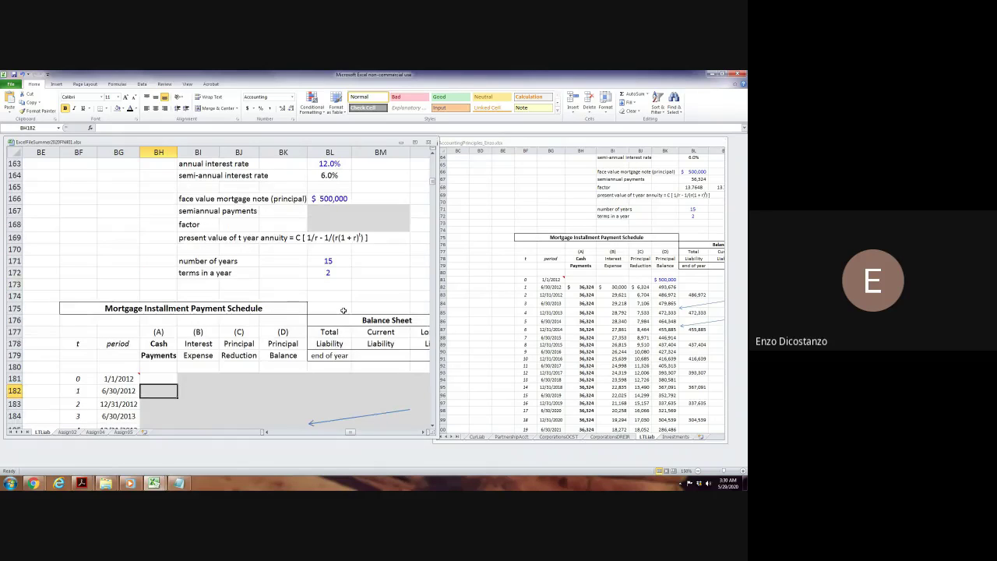
{"action": "left_click", "coordinate": [525, 201]}
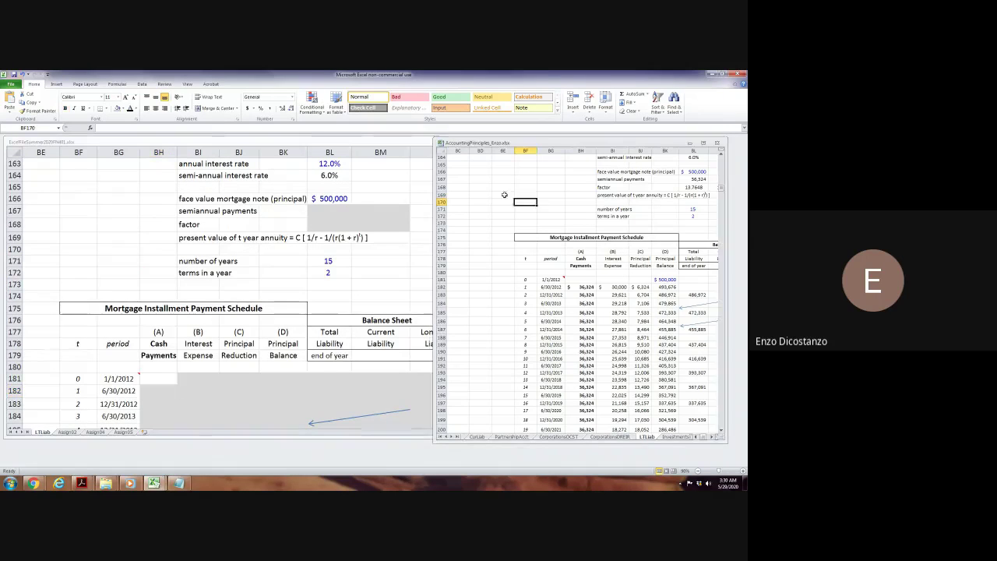
{"action": "left_click", "coordinate": [113, 364]}
{"action": "left_click", "coordinate": [115, 366]}
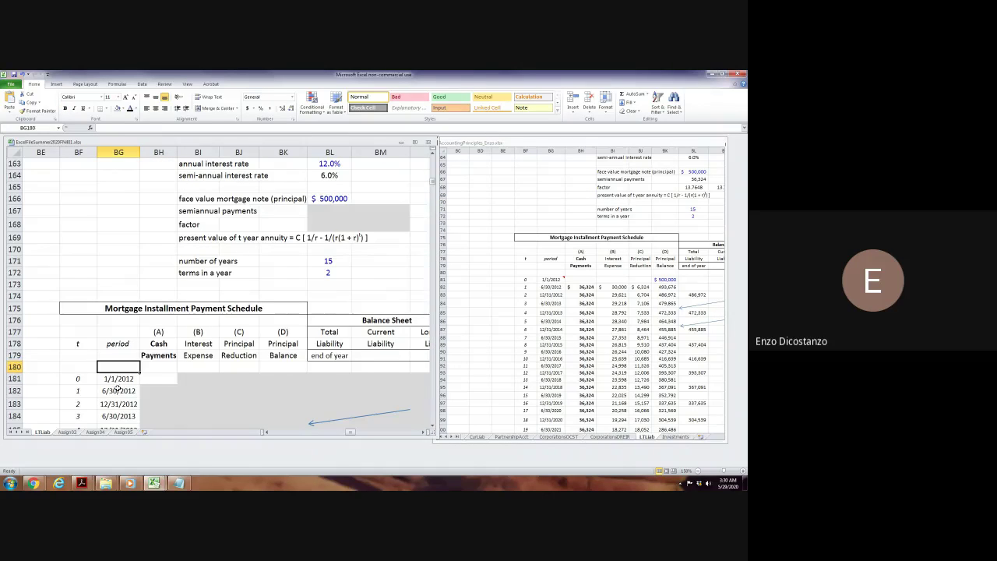
{"action": "left_click", "coordinate": [114, 390]}
{"action": "key", "text": "Down"}
{"action": "key", "text": "Down"}
{"action": "key", "text": "Down"}
{"action": "key", "text": "Down"}
{"action": "key", "text": "Down"}
{"action": "key", "text": "Down"}
{"action": "key", "text": "Down"}
{"action": "key", "text": "Down"}
{"action": "key", "text": "Down"}
{"action": "key", "text": "Down"}
{"action": "key", "text": "Down"}
{"action": "key", "text": "Down"}
{"action": "key", "text": "Down"}
{"action": "key", "text": "Down"}
{"action": "key", "text": "Down"}
{"action": "key", "text": "Down"}
{"action": "key", "text": "Down"}
{"action": "key", "text": "Down"}
{"action": "key", "text": "Down"}
{"action": "key", "text": "Down"}
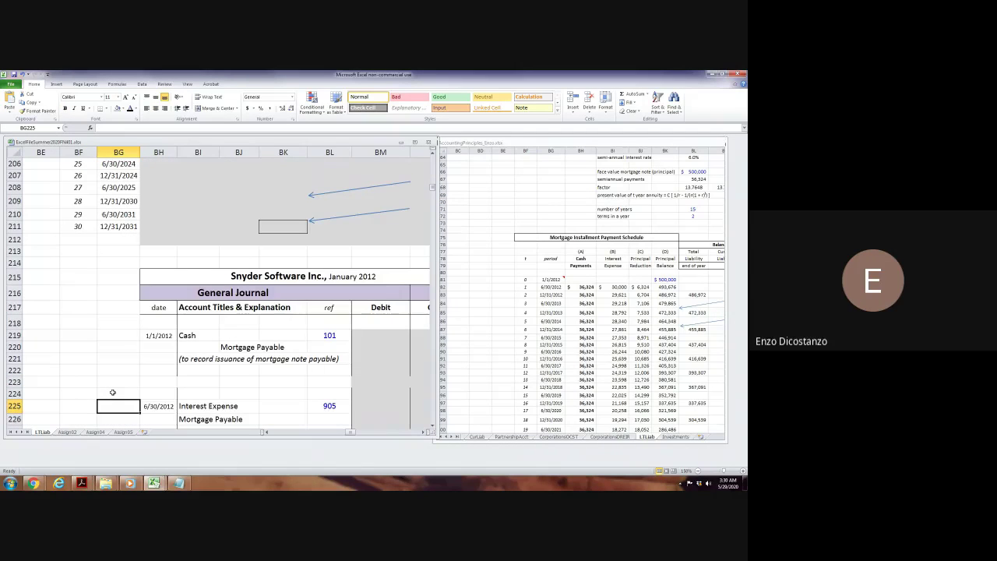
{"action": "scroll", "coordinate": [113, 392], "scroll_direction": "up", "scroll_amount": 3}
{"action": "left_click", "coordinate": [133, 342]}
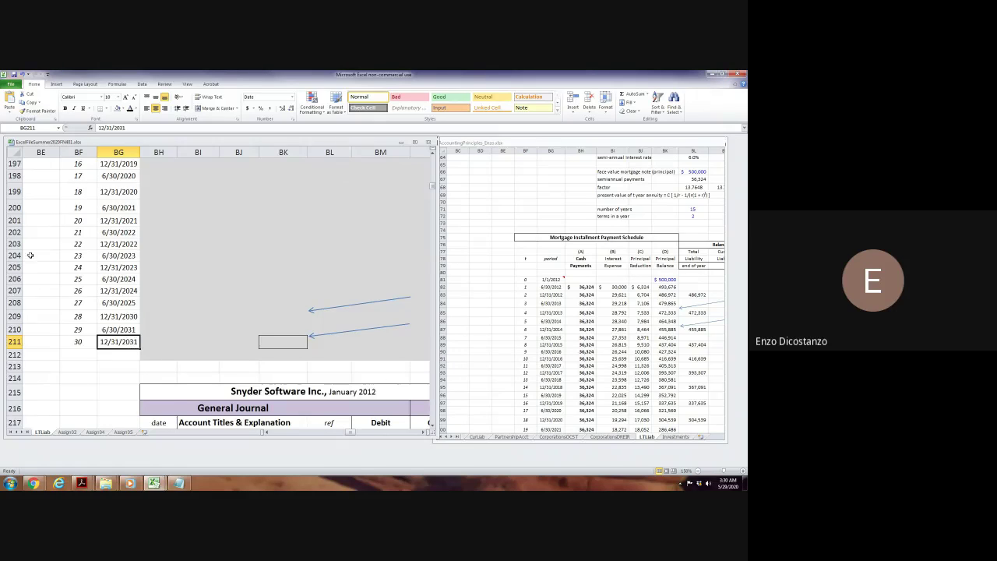
{"action": "scroll", "coordinate": [121, 249], "scroll_direction": "up", "scroll_amount": 8}
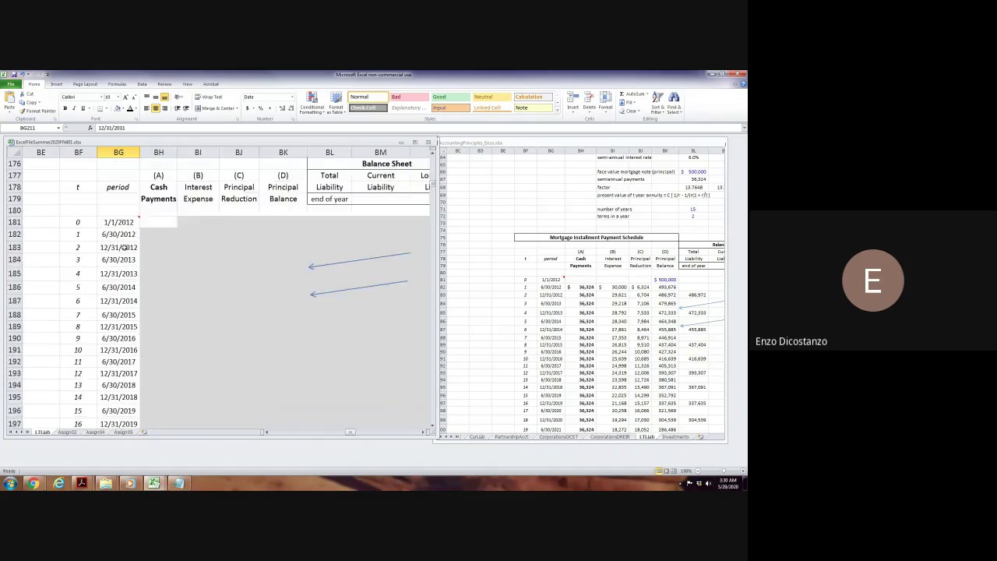
Enter the formula =BF181+1 for t in cell BF182 of the mortgage schedule.
{"action": "left_click", "coordinate": [86, 259]}
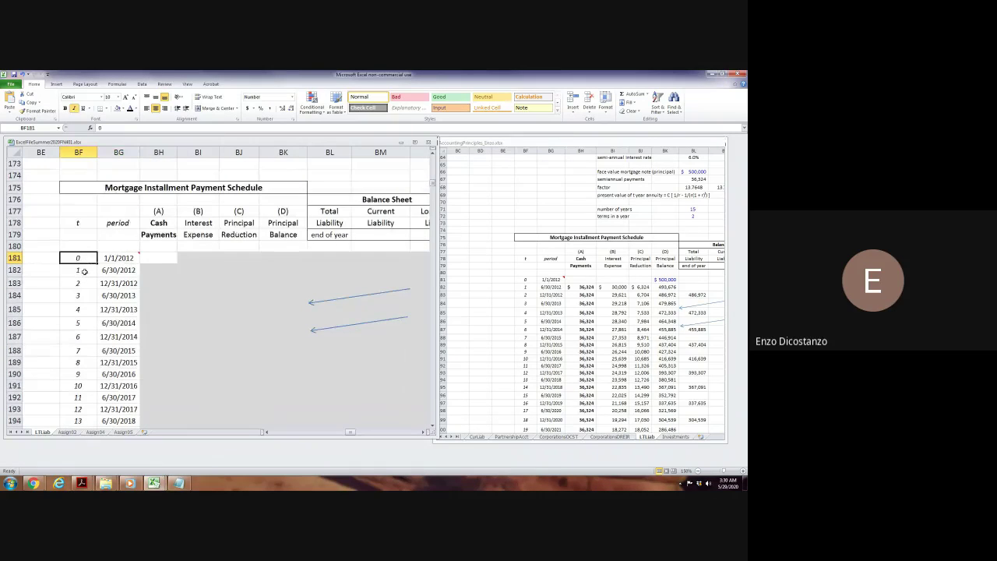
{"action": "left_click", "coordinate": [85, 271]}
{"action": "type", "text": "=BF181+1"}
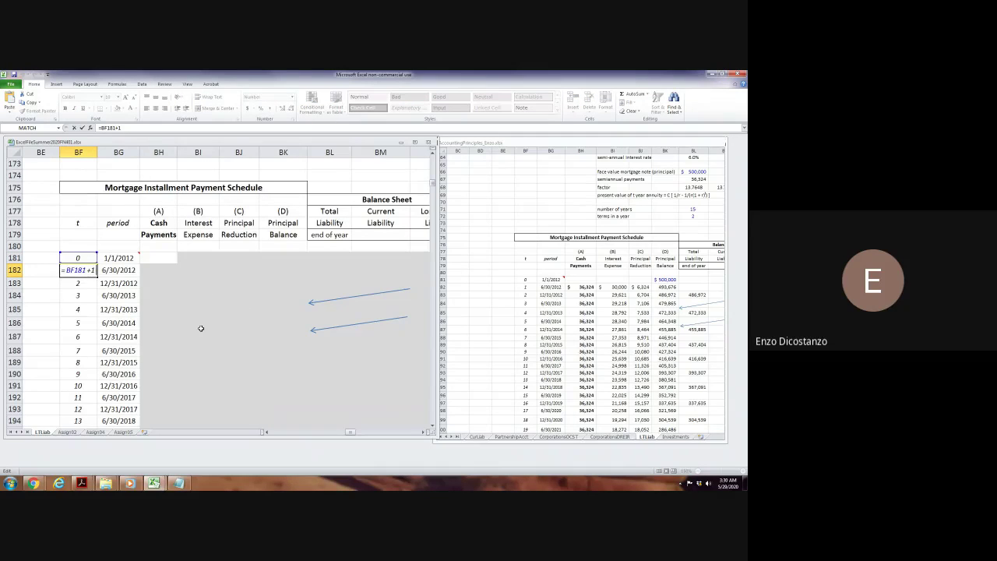
{"action": "key", "text": "ctrl+Return"}
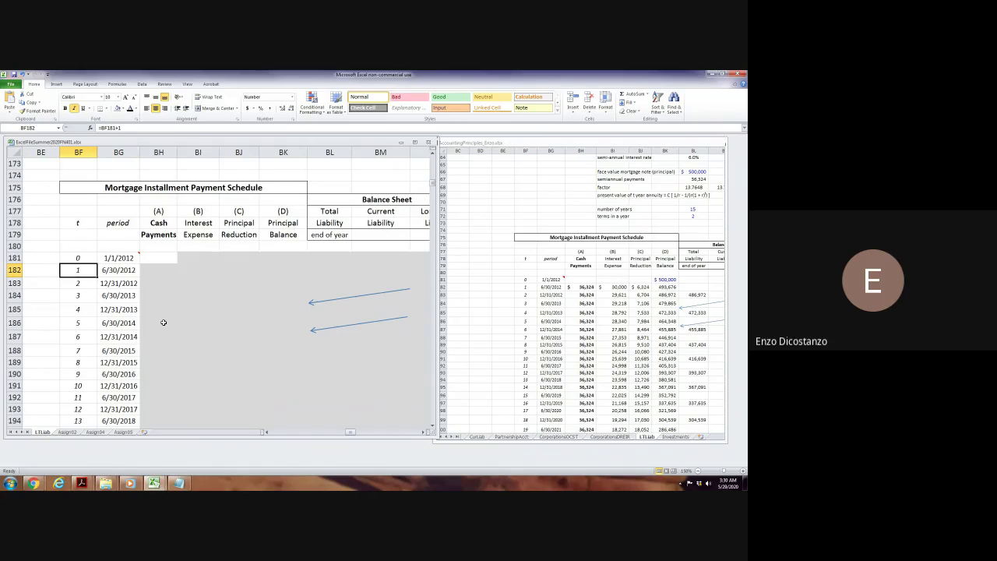
Examine the Porter Technology mortgage note inputs and installment schedule elsewhere on the same sheet.
{"action": "left_click", "coordinate": [148, 284]}
{"action": "key", "text": "Left"}
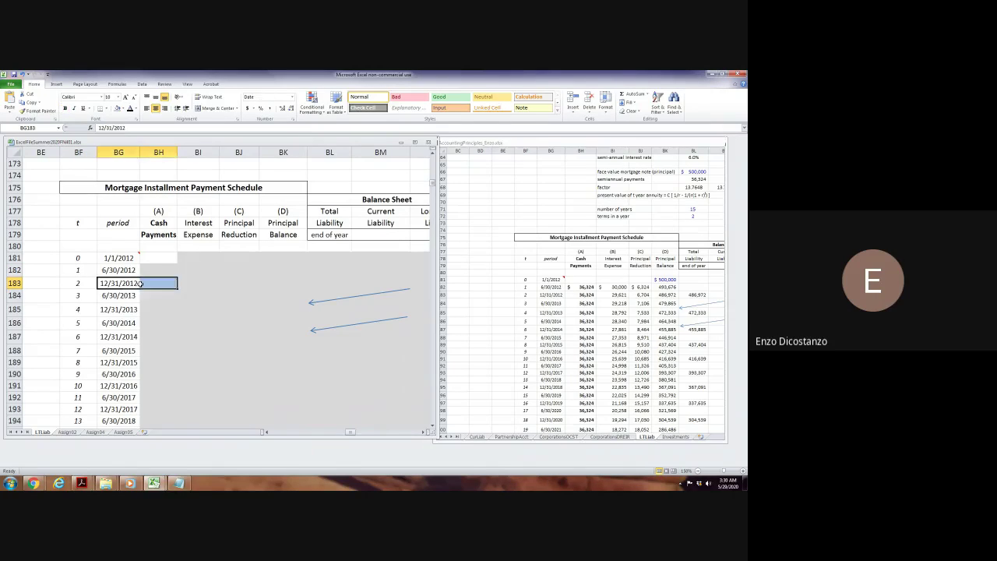
{"action": "key", "text": "Left"}
{"action": "key", "text": "ctrl+Left"}
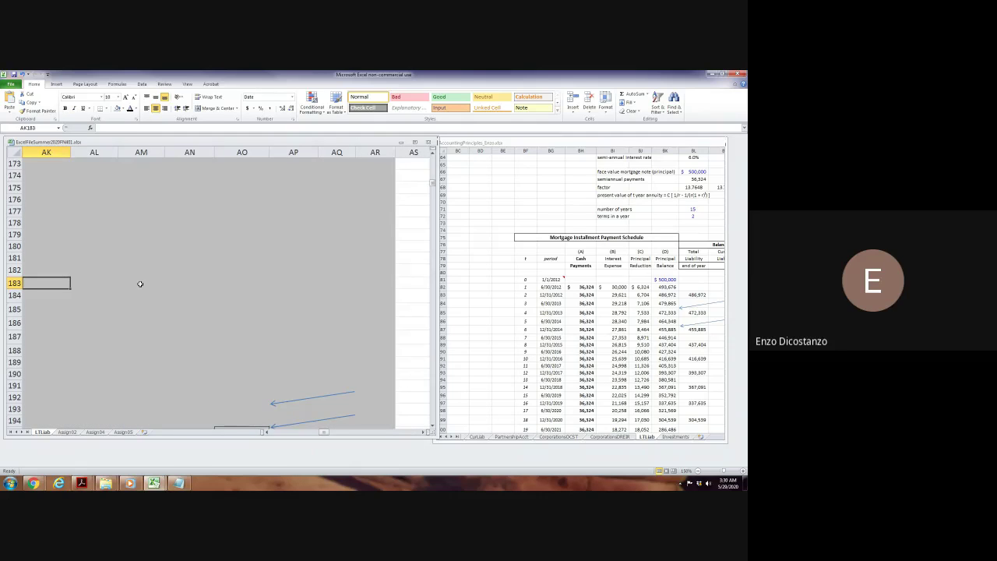
{"action": "key", "text": "ctrl+Left"}
{"action": "key", "text": "ctrl+Up"}
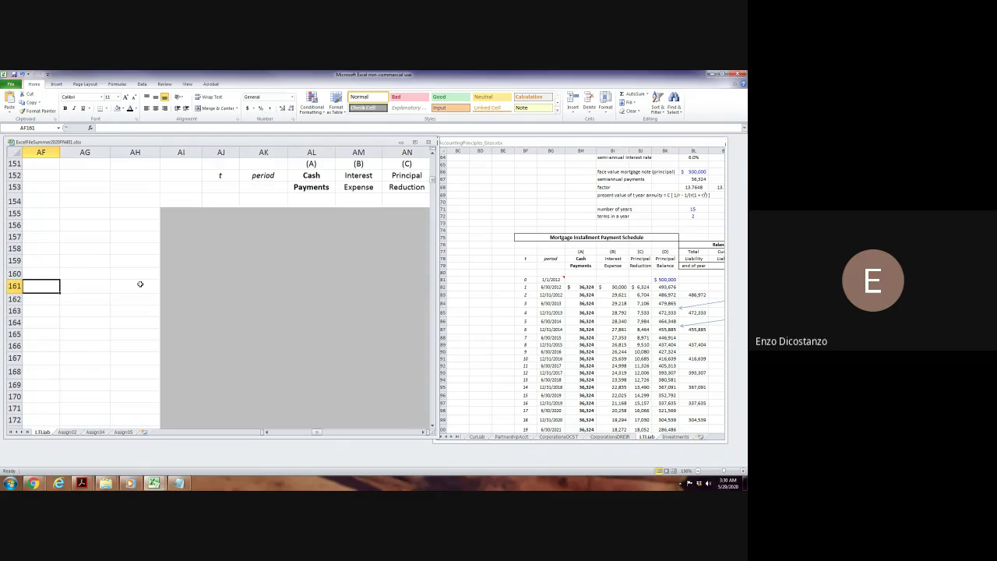
{"action": "key", "text": "ctrl+Up"}
{"action": "key", "text": "ctrl+Up"}
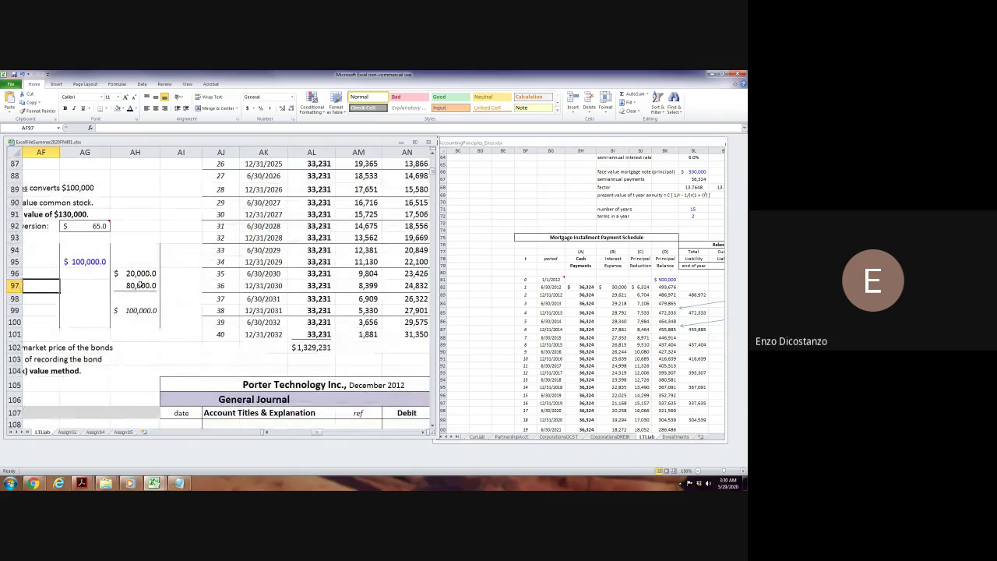
{"action": "key", "text": "ctrl+Up"}
{"action": "key", "text": "ctrl+Up"}
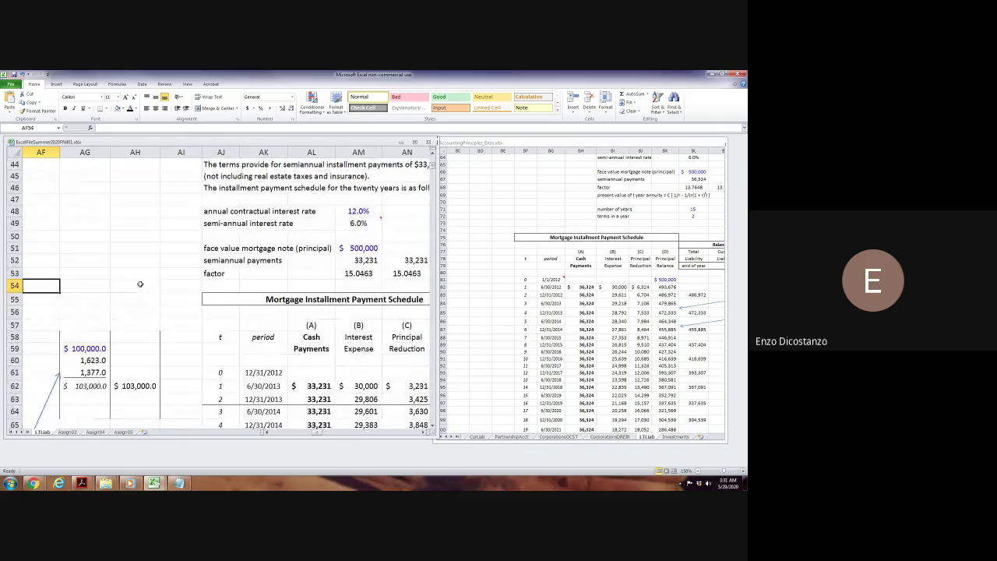
{"action": "key", "text": "ctrl+Down"}
{"action": "key", "text": "ctrl+Down"}
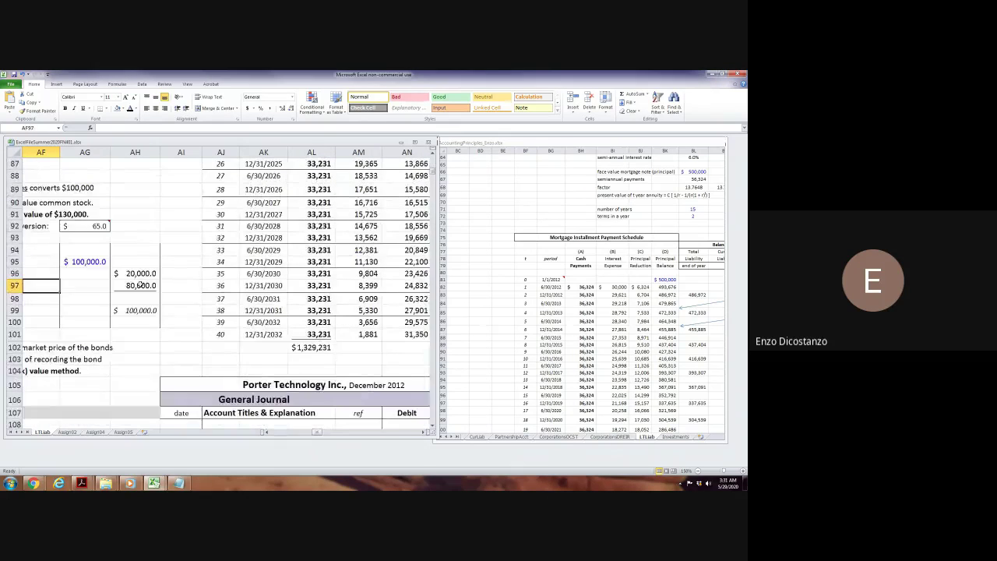
{"action": "key", "text": "ctrl+Down"}
Look over the FX Corporation lease problem, the bond redemption entry and the Snyder mortgage problem text.
{"action": "key", "text": "ctrl+Right"}
{"action": "key", "text": "ctrl+Right"}
{"action": "key", "text": "ctrl+Right"}
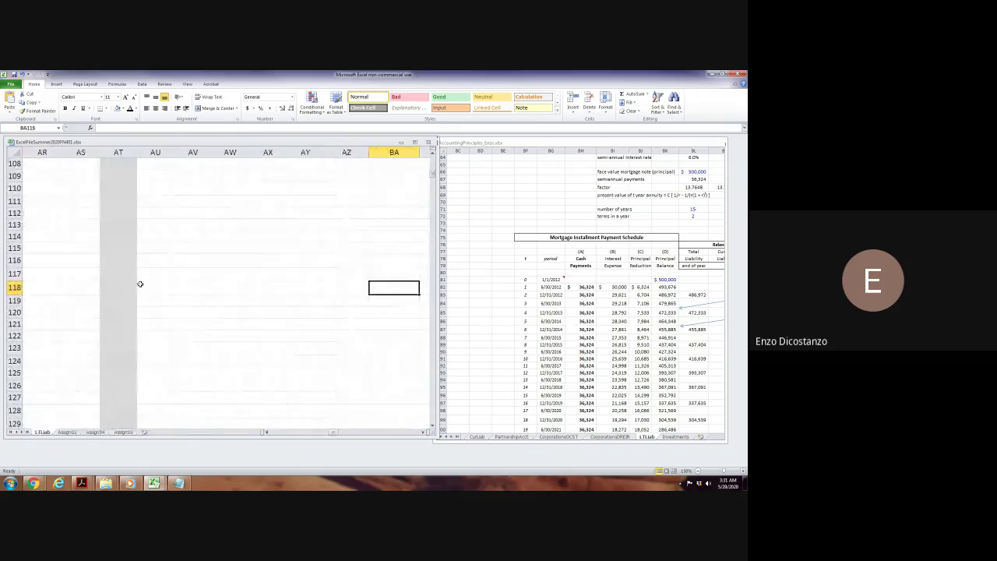
{"action": "key", "text": "ctrl+Up"}
{"action": "key", "text": "alt+Page_Down"}
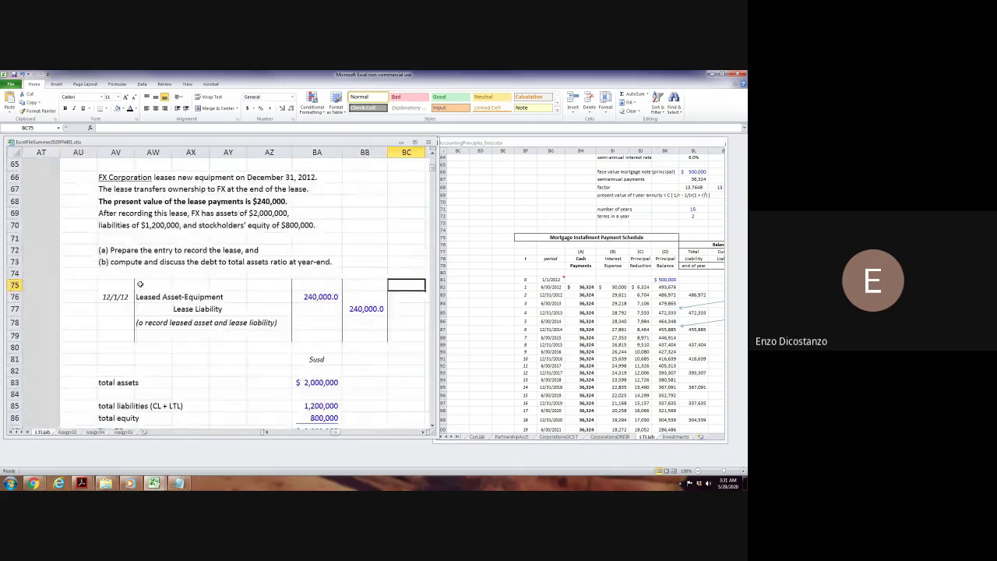
{"action": "key", "text": "Page_Up"}
{"action": "key", "text": "alt+Page_Down"}
{"action": "key", "text": "Page_Down"}
{"action": "key", "text": "Page_Down"}
{"action": "key", "text": "Page_Down"}
{"action": "key", "text": "Page_Down"}
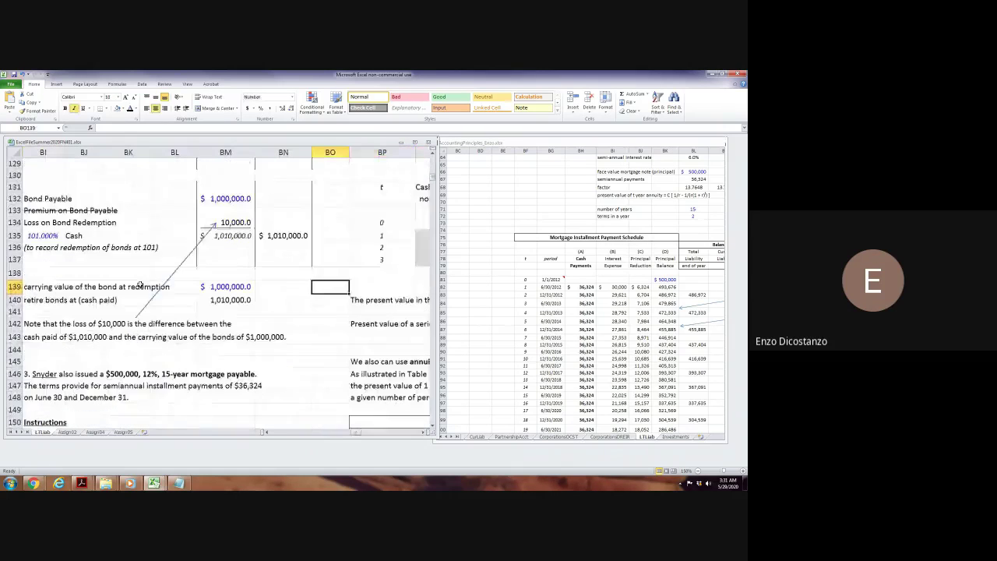
{"action": "key", "text": "alt+Page_Up"}
{"action": "key", "text": "Right"}
{"action": "key", "text": "Right"}
{"action": "key", "text": "Right"}
{"action": "key", "text": "Right"}
{"action": "key", "text": "Right"}
{"action": "key", "text": "Right"}
{"action": "key", "text": "Right"}
{"action": "key", "text": "Right"}
{"action": "key", "text": "Right"}
{"action": "key", "text": "Right"}
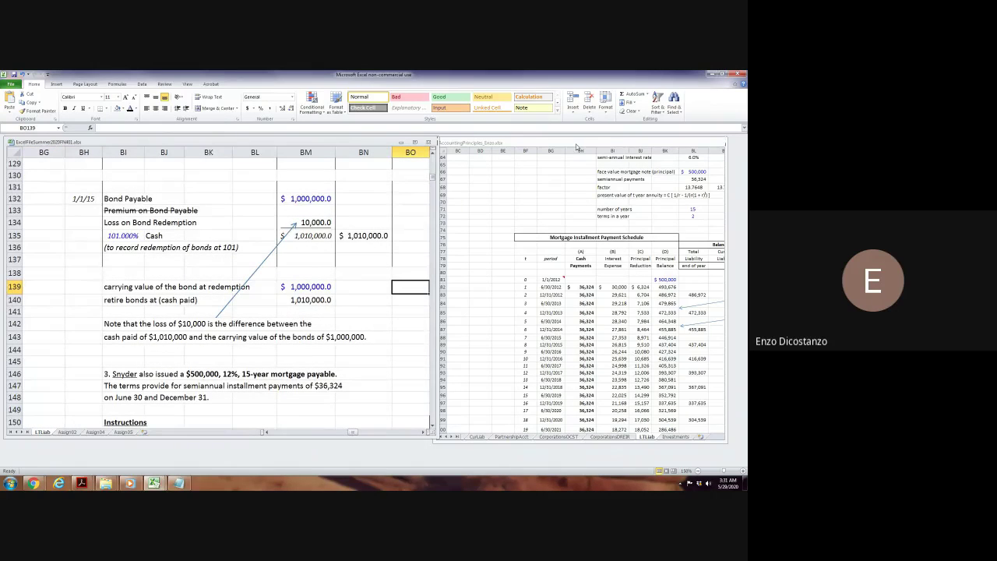
Move the AccountingPrinciples window slightly aside and return to the Snyder mortgage schedule's t column in the ExcelFileSummer2020 workbook.
{"action": "left_click_drag", "start_coordinate": [578, 145], "coordinate": [589, 145]}
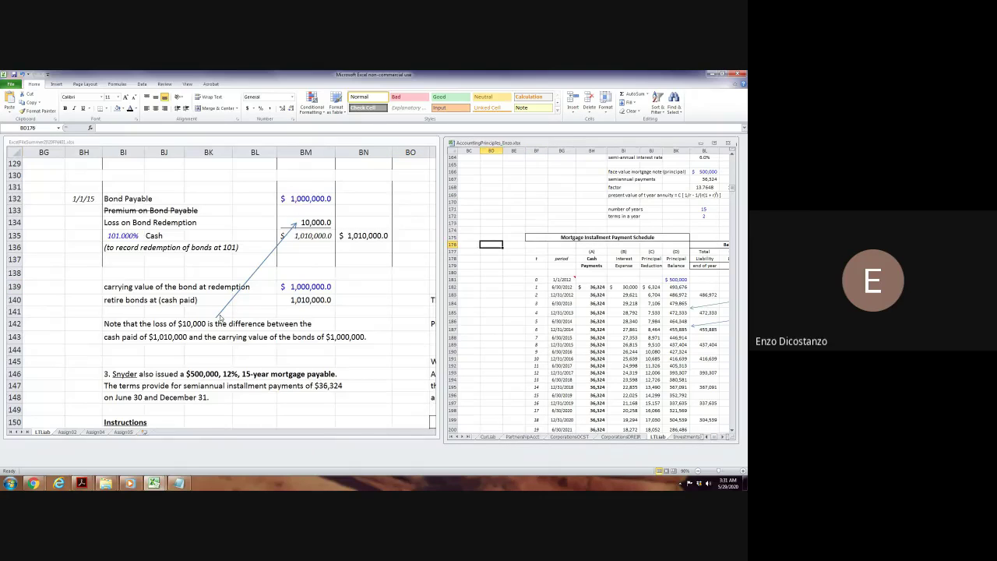
{"action": "left_click", "coordinate": [221, 318]}
{"action": "key", "text": "Page_Down"}
{"action": "key", "text": "Page_Down"}
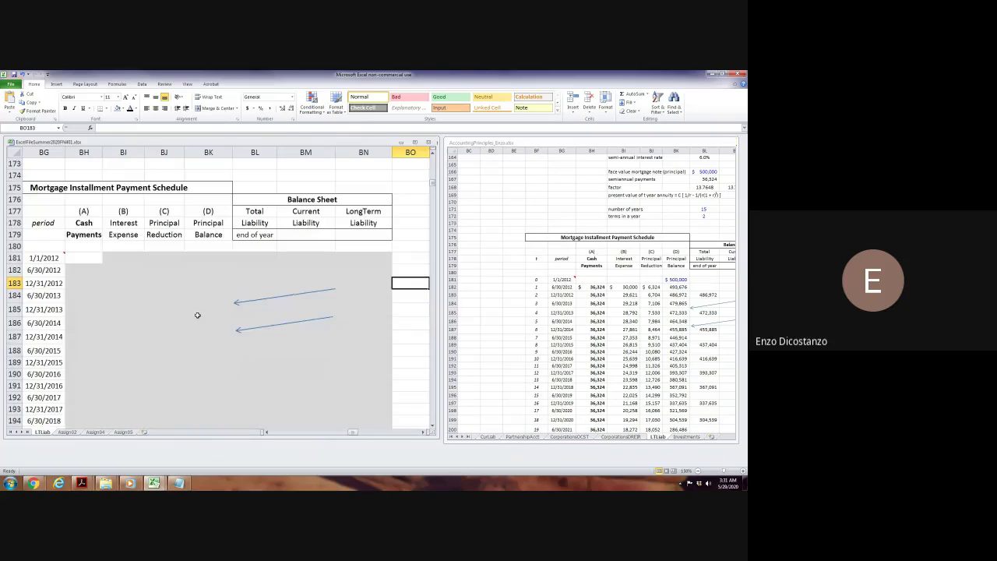
{"action": "key", "text": "Left"}
{"action": "key", "text": "Left"}
{"action": "key", "text": "Left"}
{"action": "key", "text": "Left"}
{"action": "key", "text": "Left"}
{"action": "key", "text": "Left"}
{"action": "key", "text": "Left"}
{"action": "key", "text": "Left"}
{"action": "key", "text": "Left"}
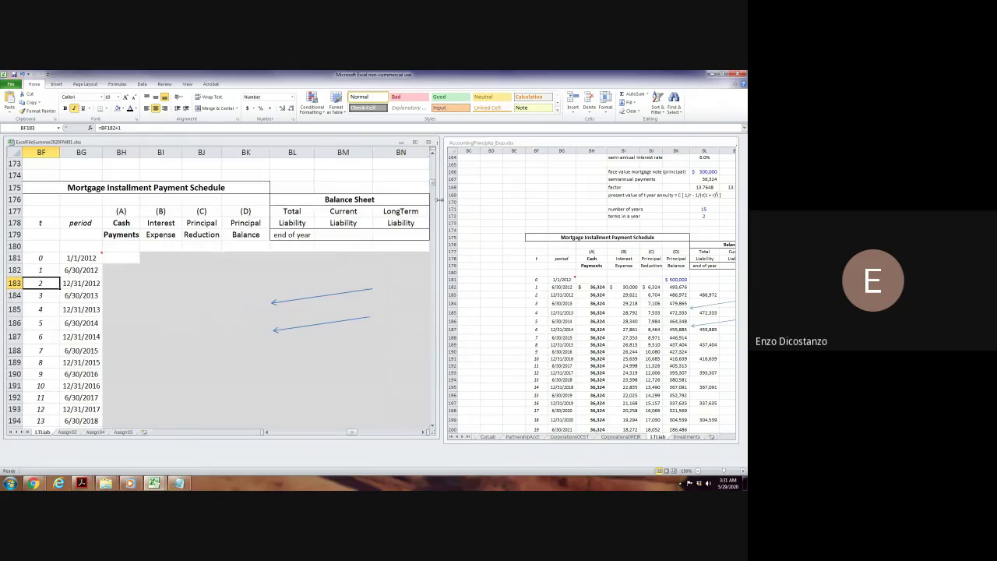
Widen the ExcelFileSummer2020 window to fit the mortgage schedule from column BE through the LongTerm Liability column.
{"action": "left_click_drag", "start_coordinate": [439, 200], "coordinate": [470, 200]}
{"action": "left_click", "coordinate": [323, 162]}
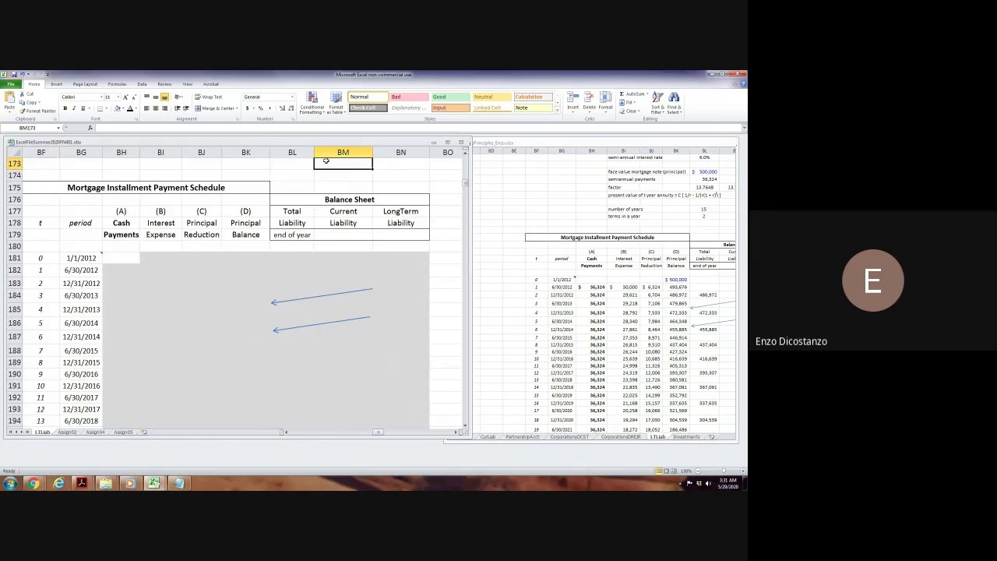
{"action": "key", "text": "Left"}
{"action": "key", "text": "Left"}
{"action": "key", "text": "Left"}
{"action": "key", "text": "Left"}
{"action": "key", "text": "Left"}
{"action": "key", "text": "Left"}
{"action": "key", "text": "Left"}
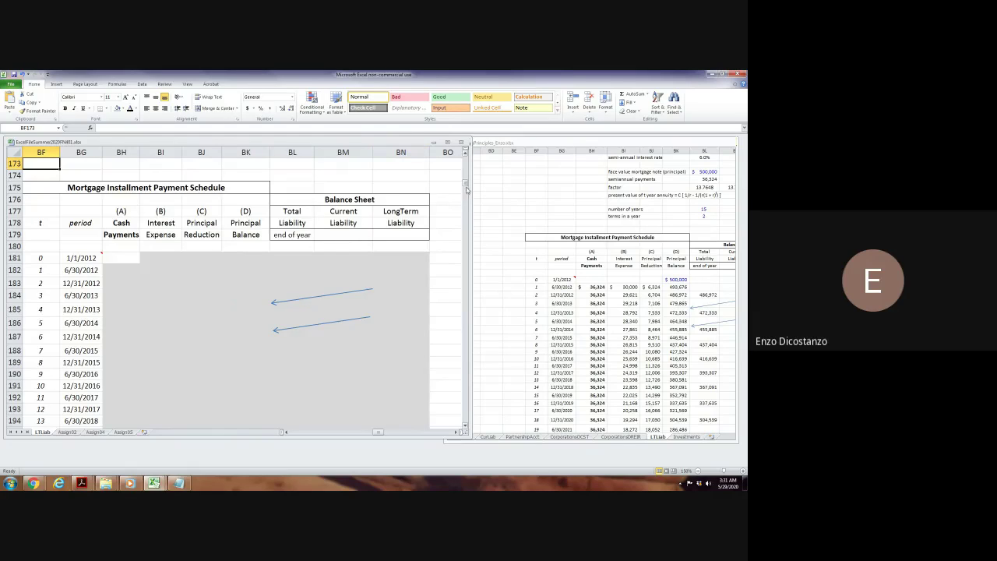
{"action": "left_click_drag", "start_coordinate": [470, 189], "coordinate": [478, 195]}
{"action": "key", "text": "Left"}
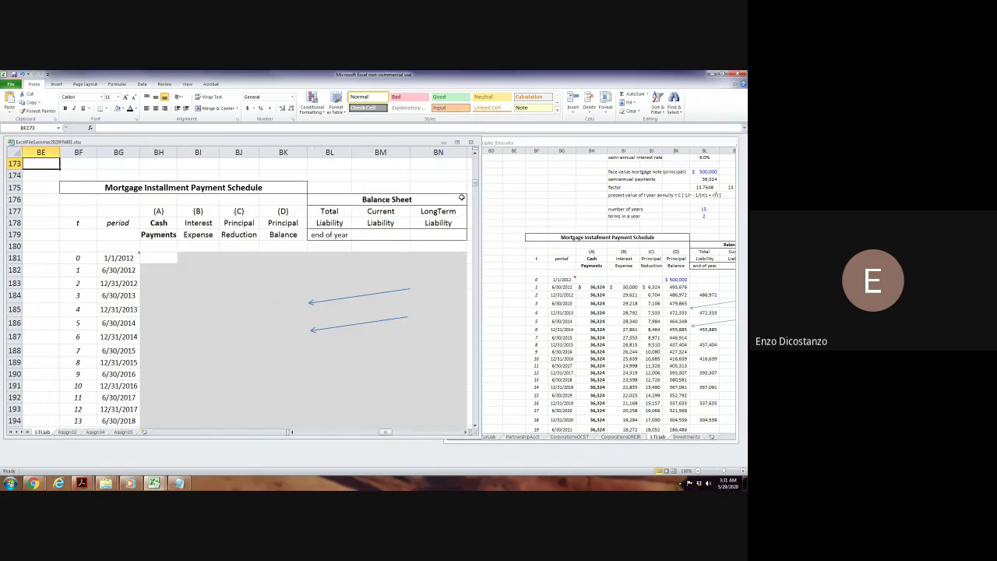
Check the blank Cash Payments column against the schedule's periods and the mortgage inputs above it.
{"action": "left_click", "coordinate": [133, 236]}
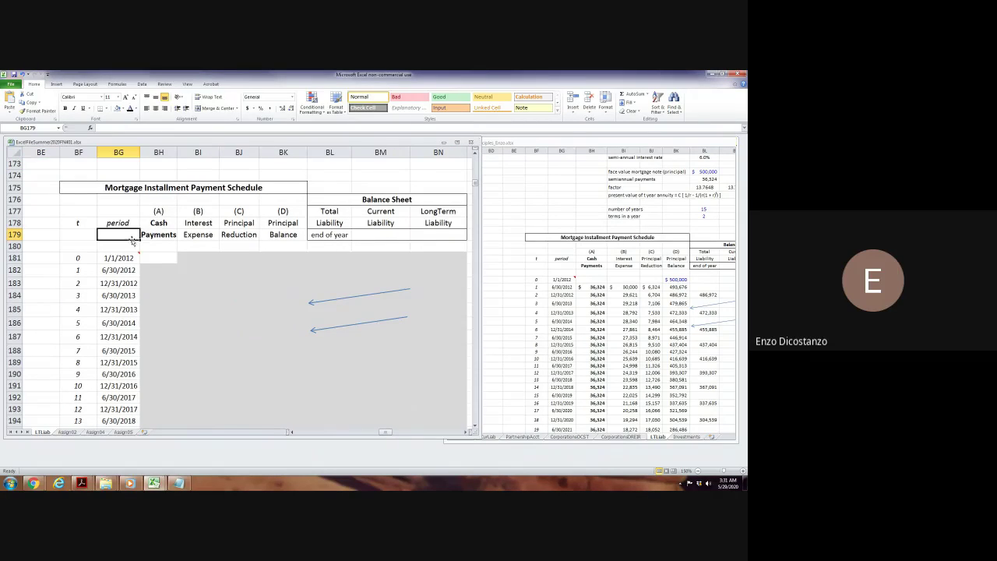
{"action": "left_click", "coordinate": [159, 260]}
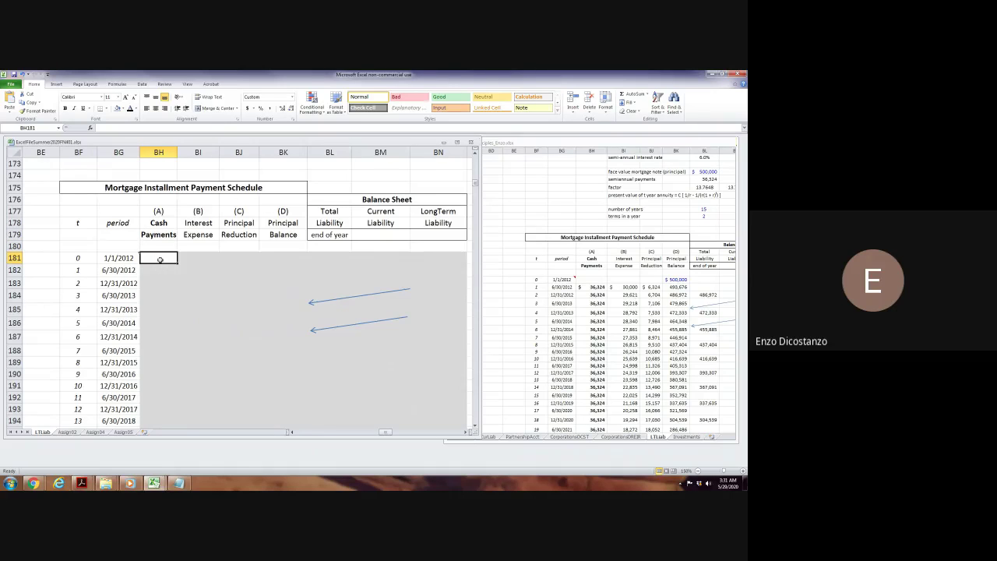
{"action": "scroll", "coordinate": [176, 304], "scroll_direction": "down", "scroll_amount": 11}
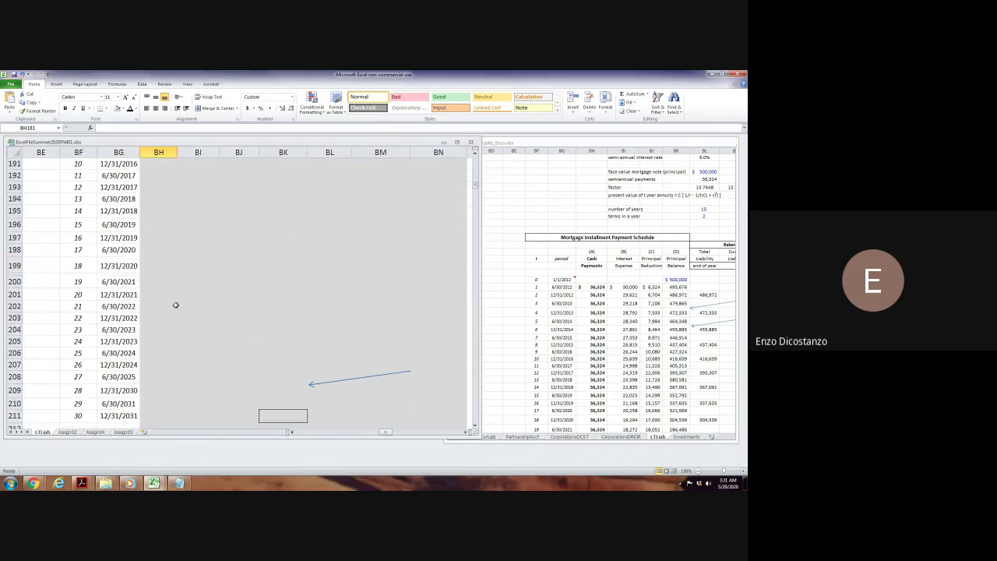
{"action": "scroll", "coordinate": [176, 304], "scroll_direction": "up", "scroll_amount": 15}
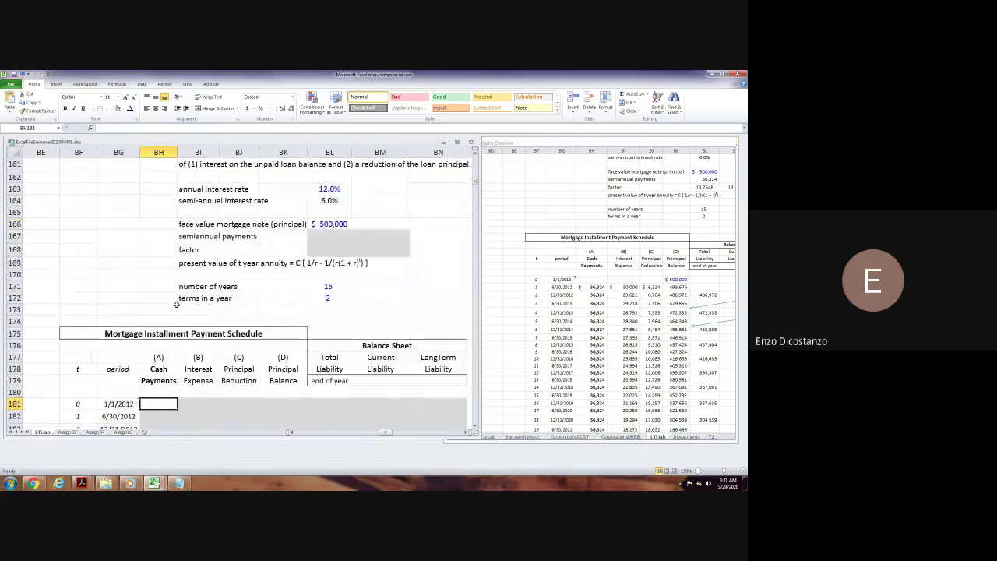
Check the mortgage inputs for semi-annual interest rate, number of years, terms in a year and face value.
{"action": "left_click", "coordinate": [163, 265]}
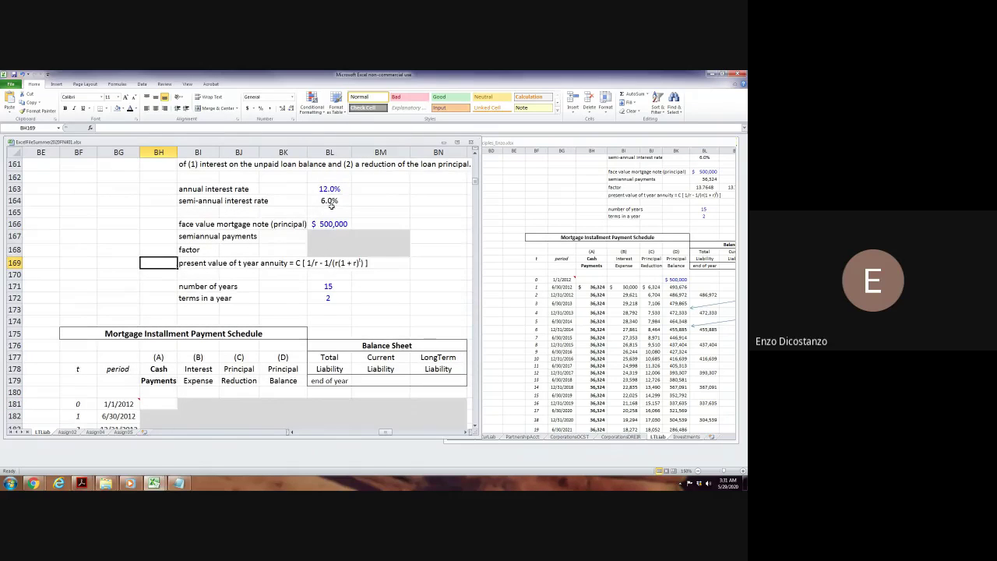
{"action": "left_click", "coordinate": [327, 206]}
{"action": "left_click", "coordinate": [338, 288]}
{"action": "left_click", "coordinate": [338, 298]}
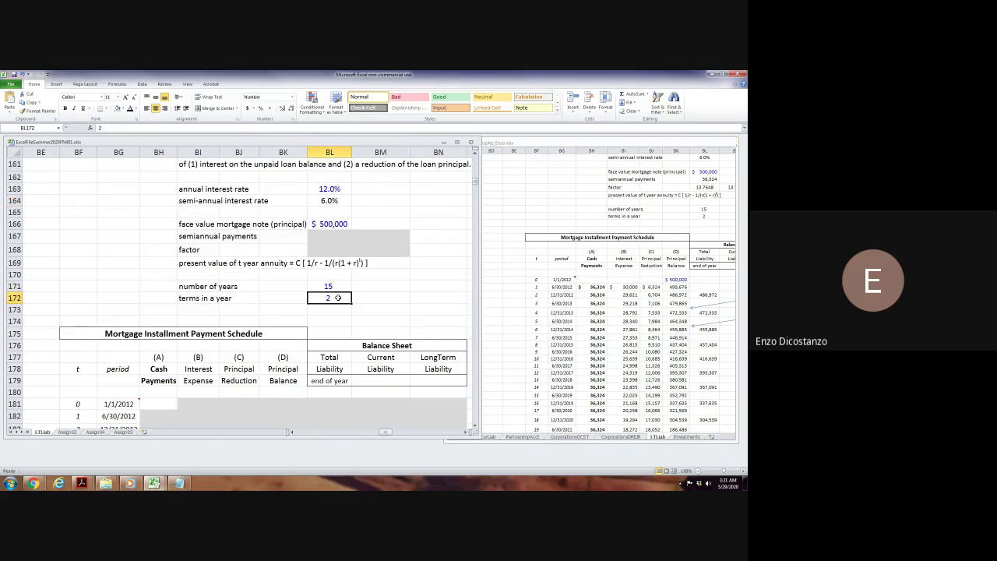
{"action": "left_click", "coordinate": [337, 223]}
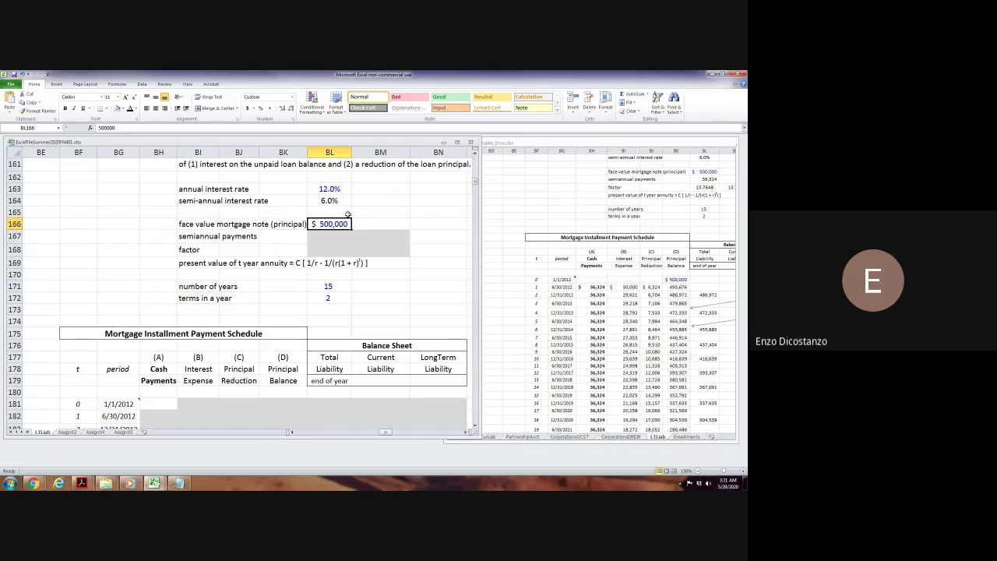
Enter the annuity factor in BM168 as =( (1/BL164)-(1/BL164)*(1/(1+BL164)^(BL171*BL172))) and remove the cell's grey fill.
{"action": "left_click", "coordinate": [378, 249]}
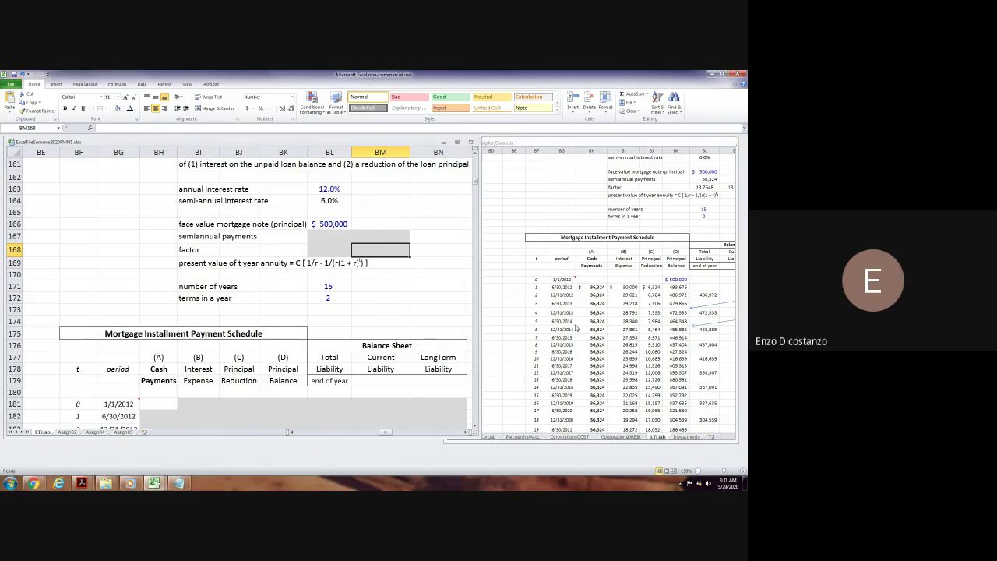
{"action": "type", "text": "=( ("}
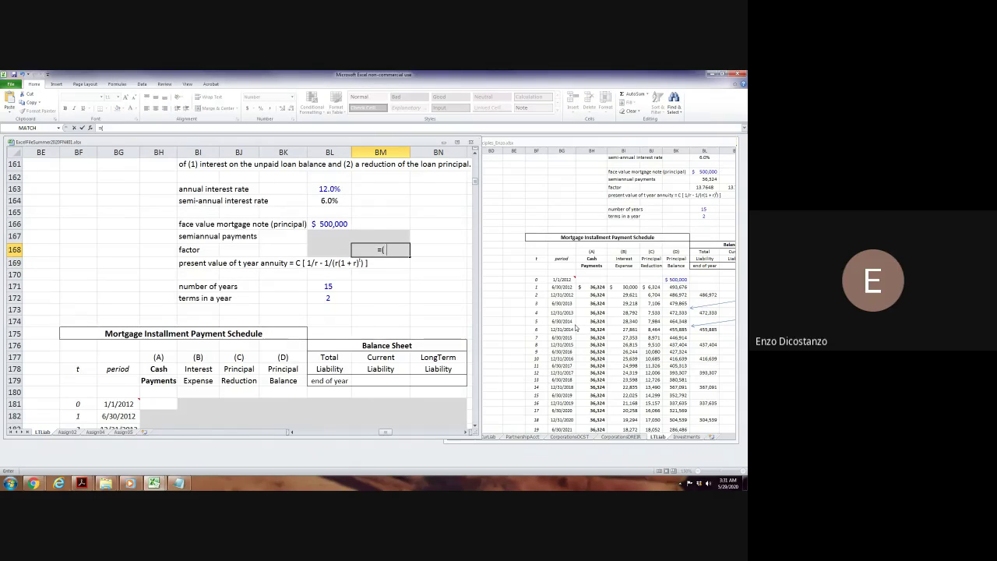
{"action": "type", "text": "1/"}
{"action": "left_click", "coordinate": [336, 202]}
{"action": "type", "text": ")"}
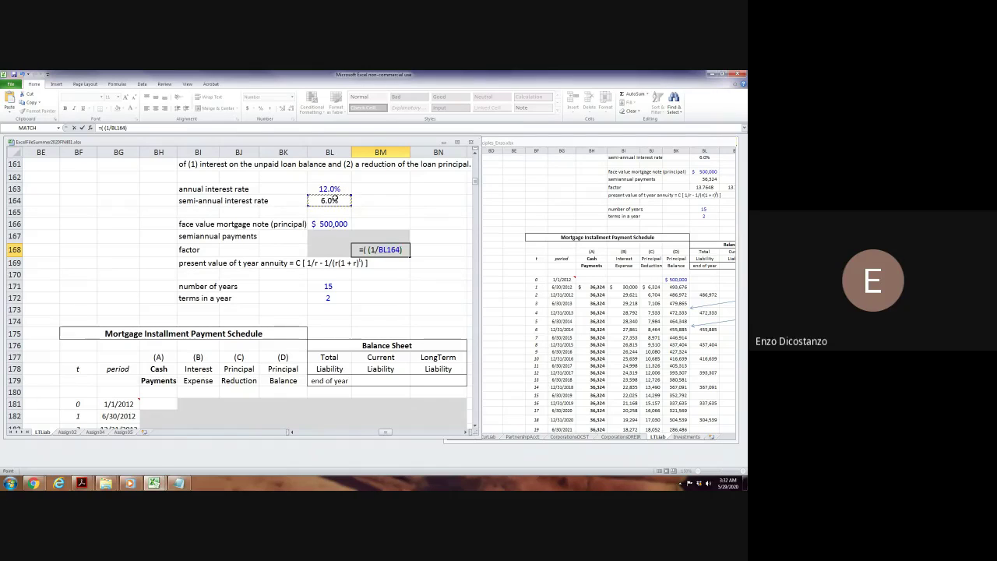
{"action": "type", "text": "-(1/"}
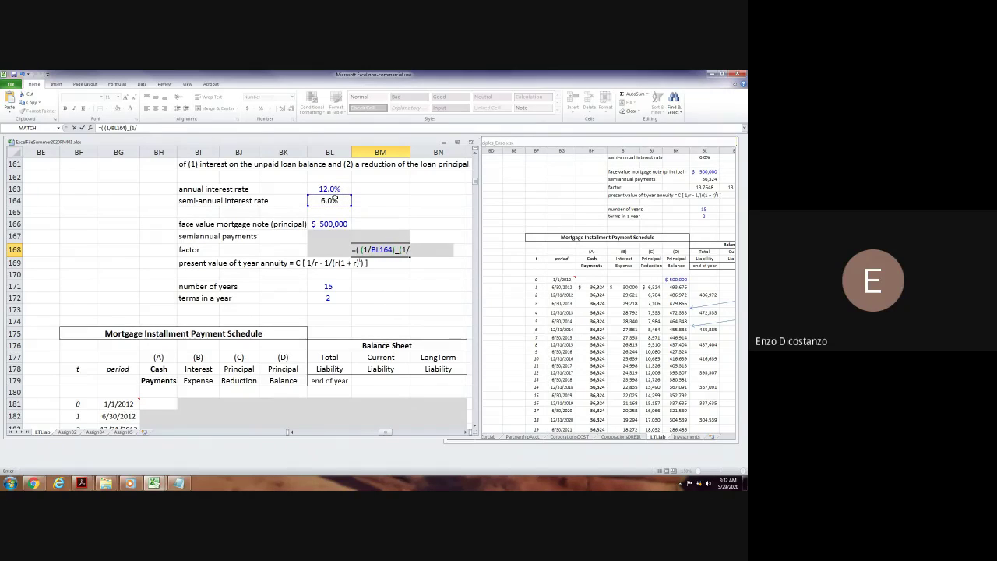
{"action": "left_click", "coordinate": [332, 200]}
{"action": "type", "text": ")"}
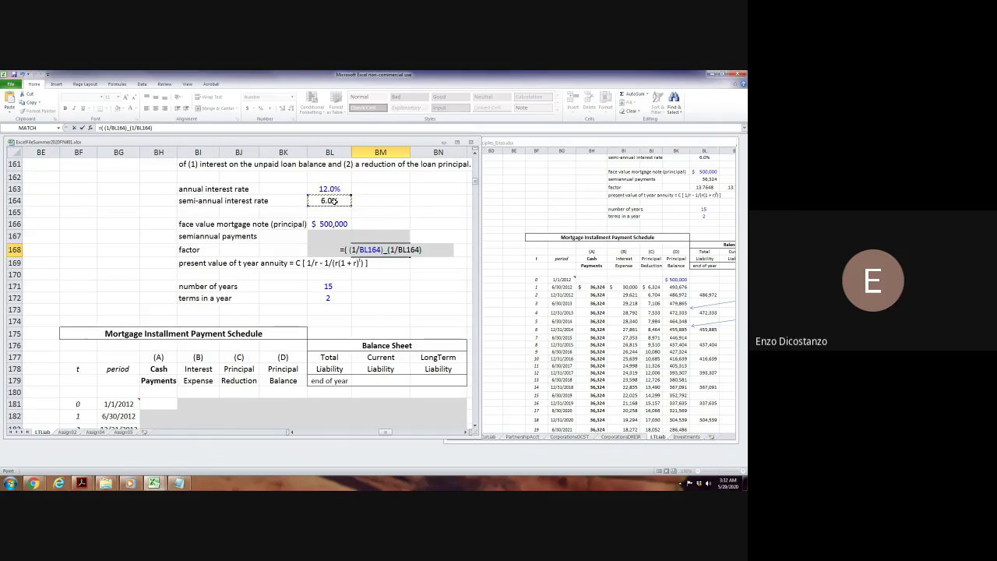
{"action": "left_click", "coordinate": [387, 256]}
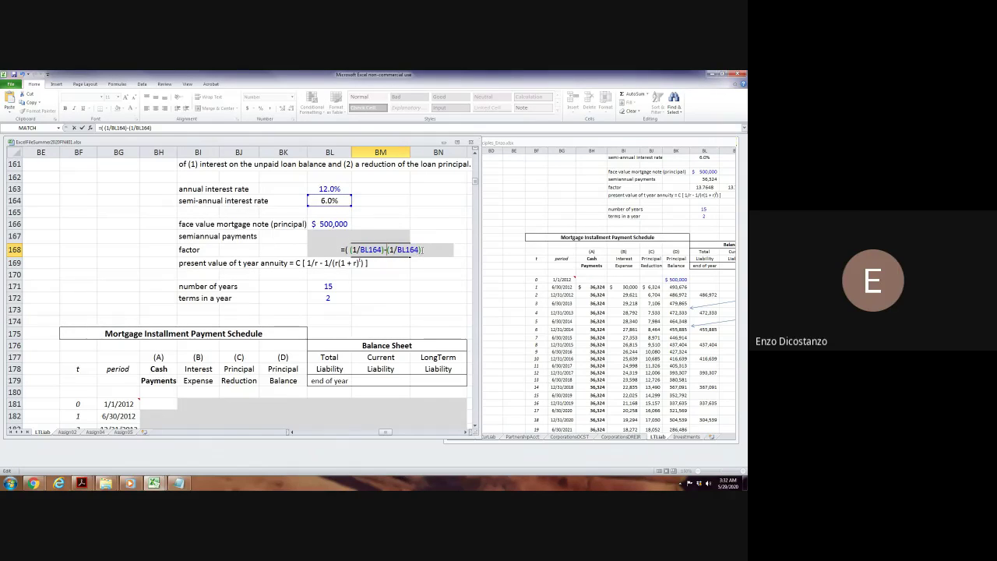
{"action": "type", "text": "*(1/"}
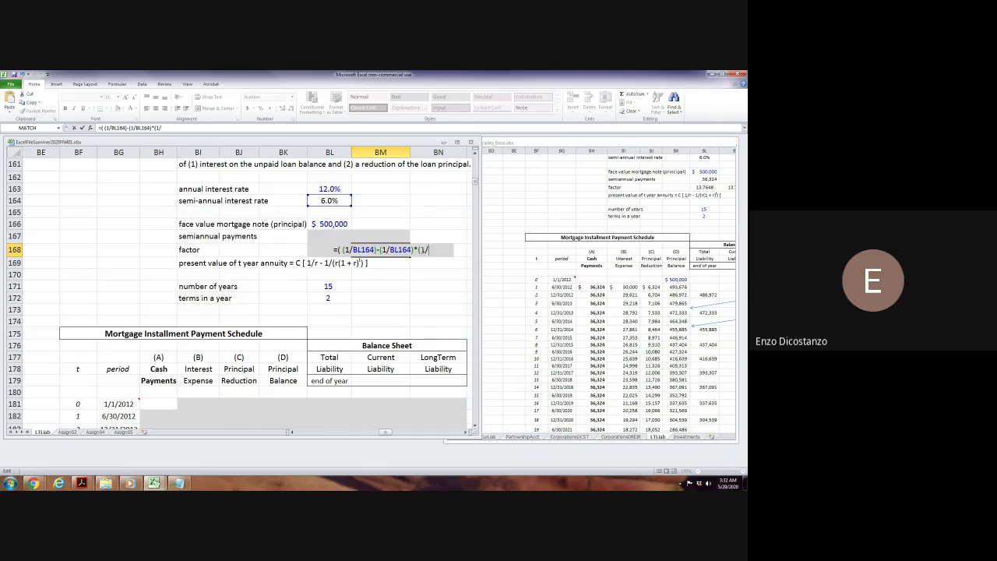
{"action": "type", "text": "(1+"}
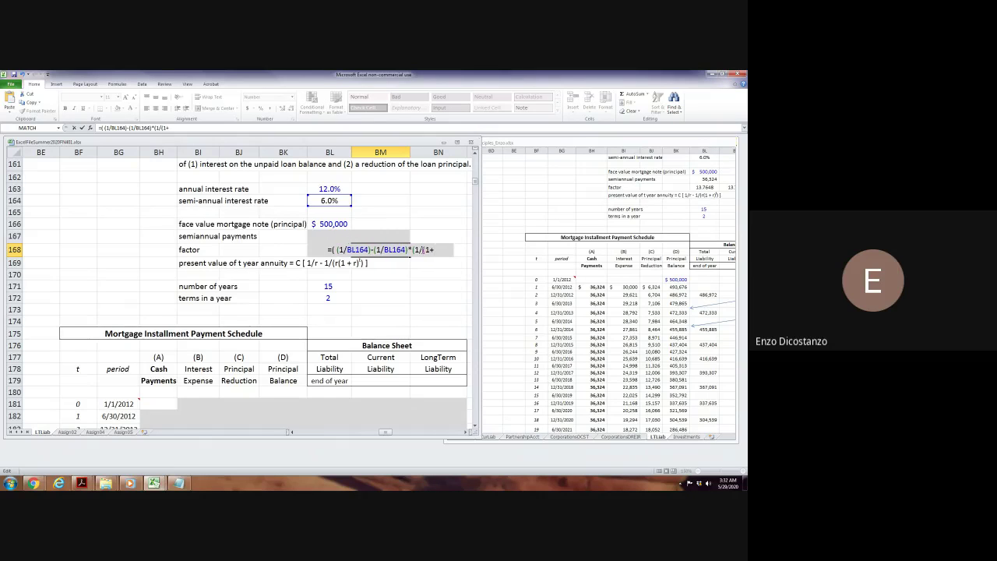
{"action": "left_click", "coordinate": [336, 200]}
{"action": "type", "text": ")^("}
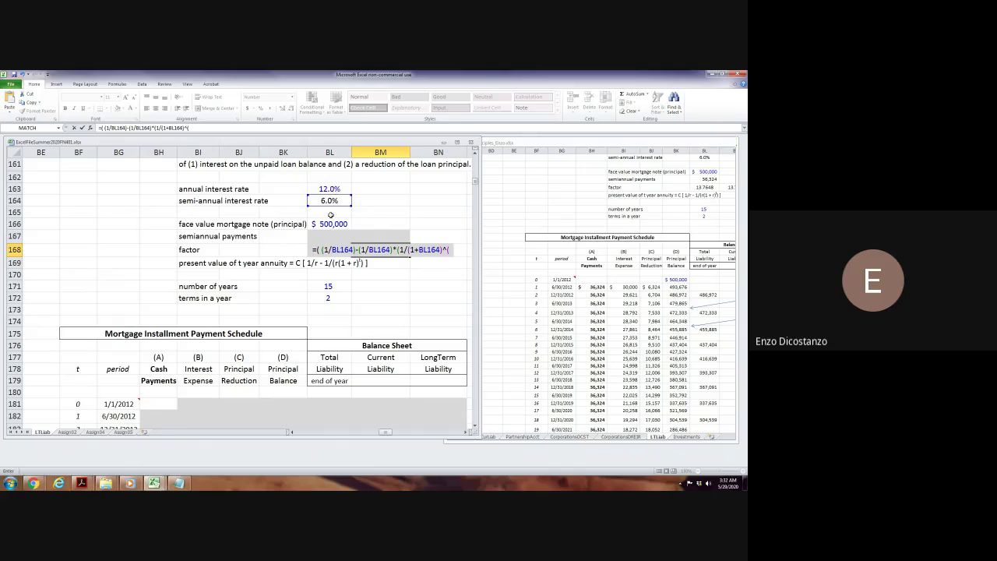
{"action": "left_click", "coordinate": [325, 283]}
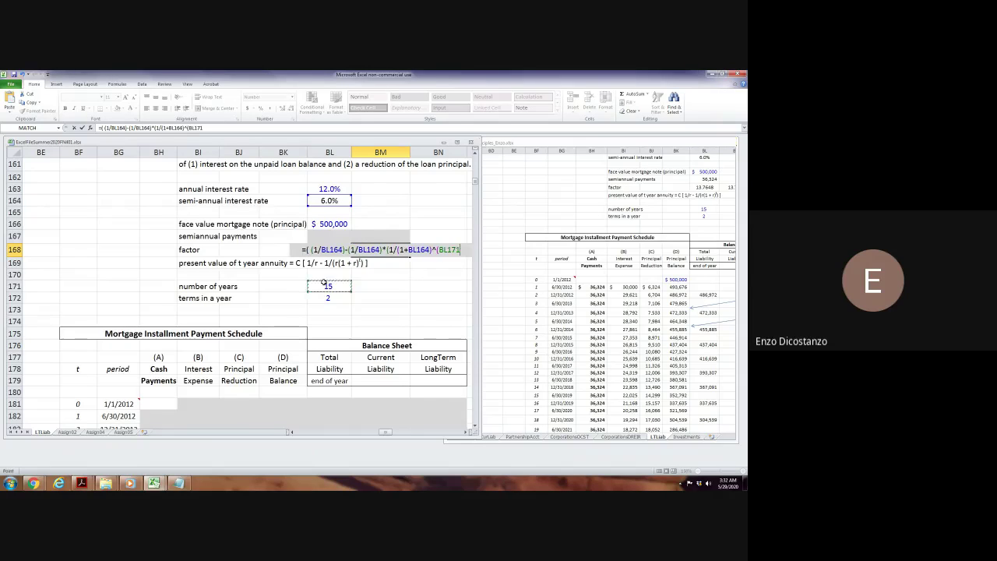
{"action": "type", "text": "*"}
{"action": "left_click", "coordinate": [329, 295]}
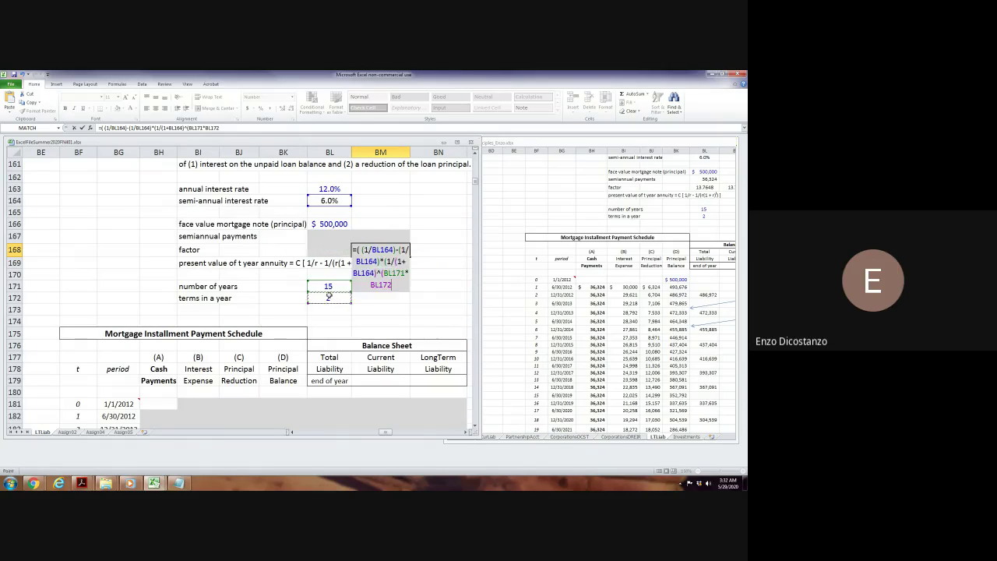
{"action": "type", "text": ")))"}
{"action": "key", "text": "Return"}
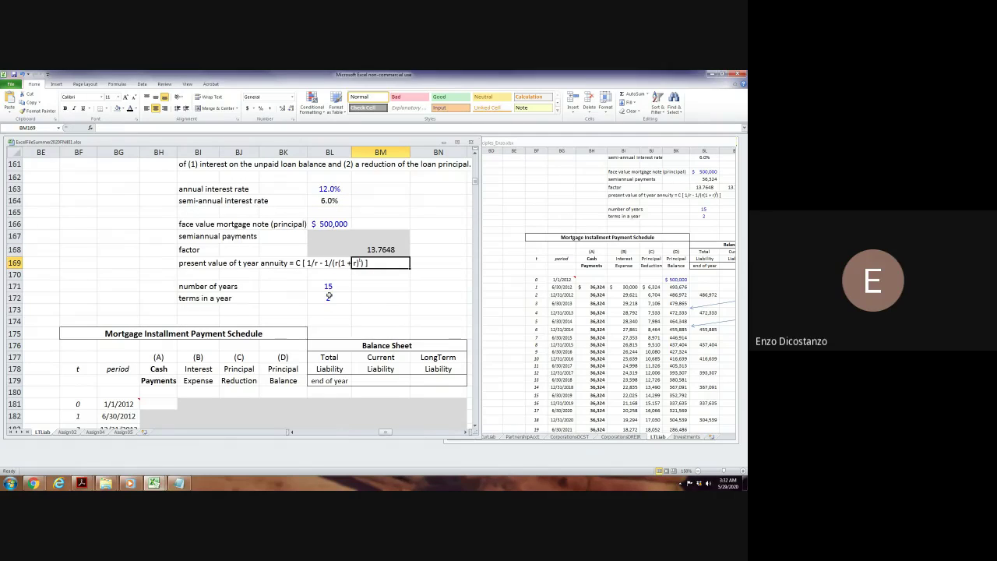
{"action": "key", "text": "Up"}
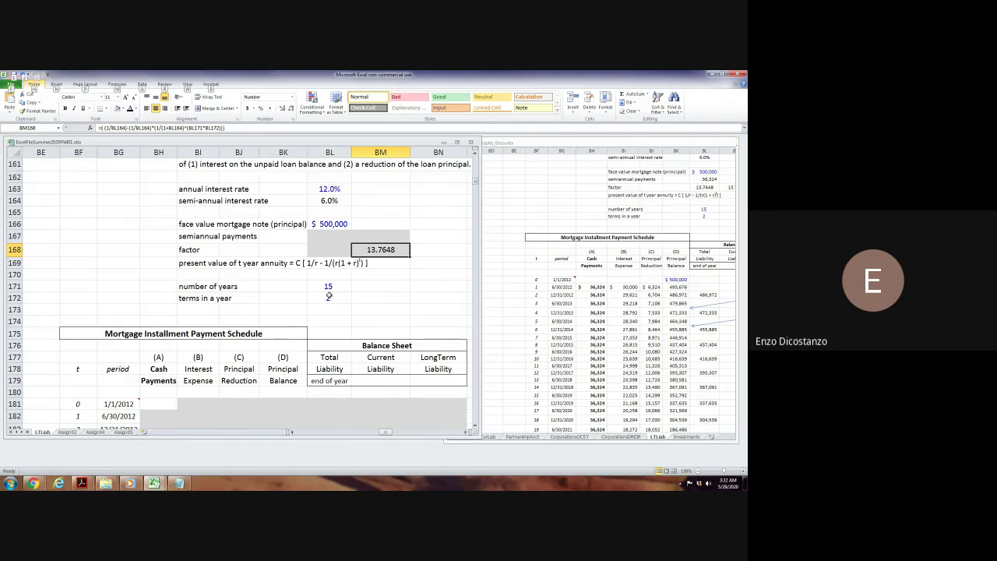
Calculate the semiannual payment in BM167 with =BL166/BM168 and remove the cell's grey fill.
{"action": "key", "text": "Up"}
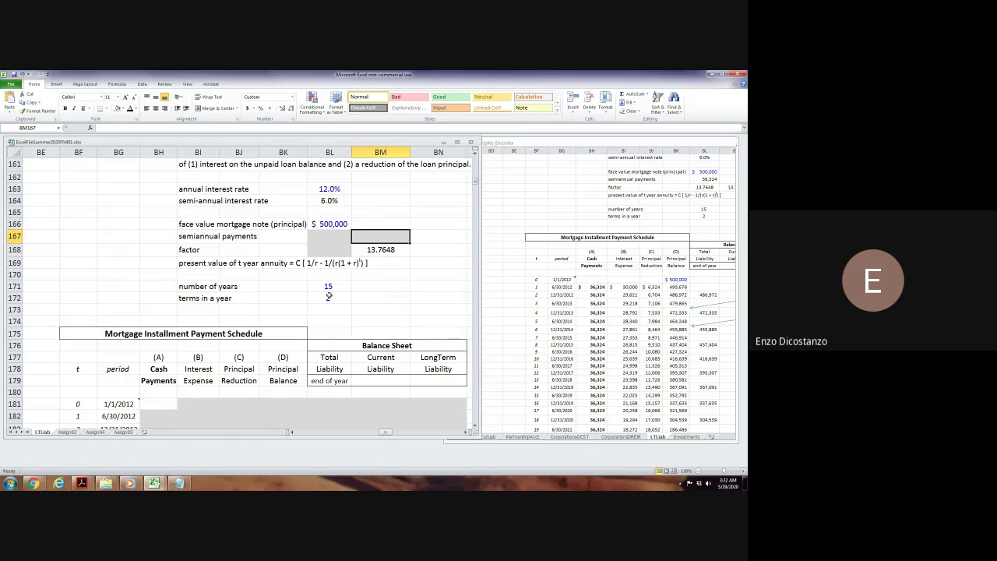
{"action": "type", "text": "="}
{"action": "key", "text": "Up"}
{"action": "key", "text": "Up"}
{"action": "key", "text": "Up"}
{"action": "key", "text": "Up"}
{"action": "key", "text": "Up"}
{"action": "key", "text": "Up"}
{"action": "key", "text": "Up"}
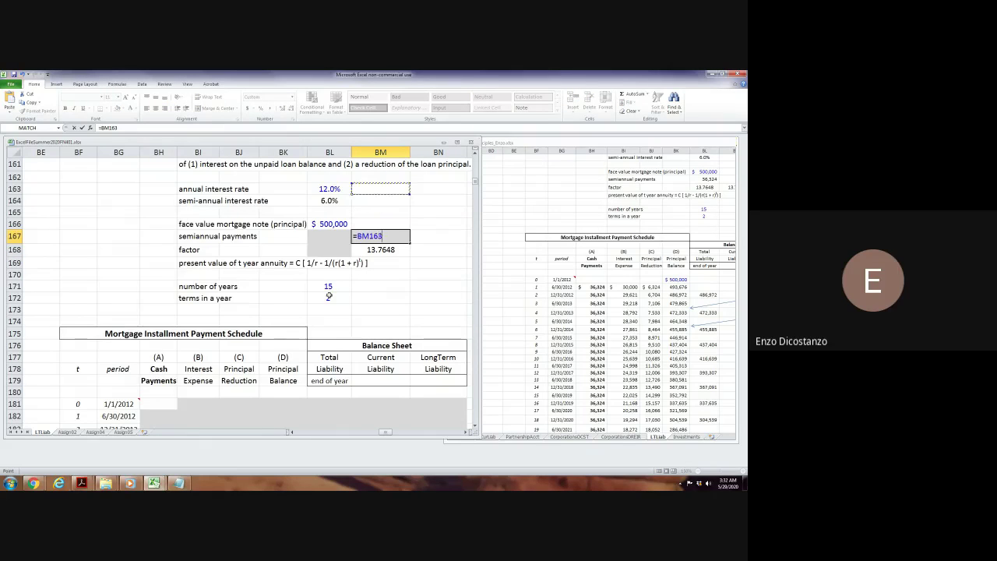
{"action": "key", "text": "Up"}
{"action": "key", "text": "Up"}
{"action": "key", "text": "Up"}
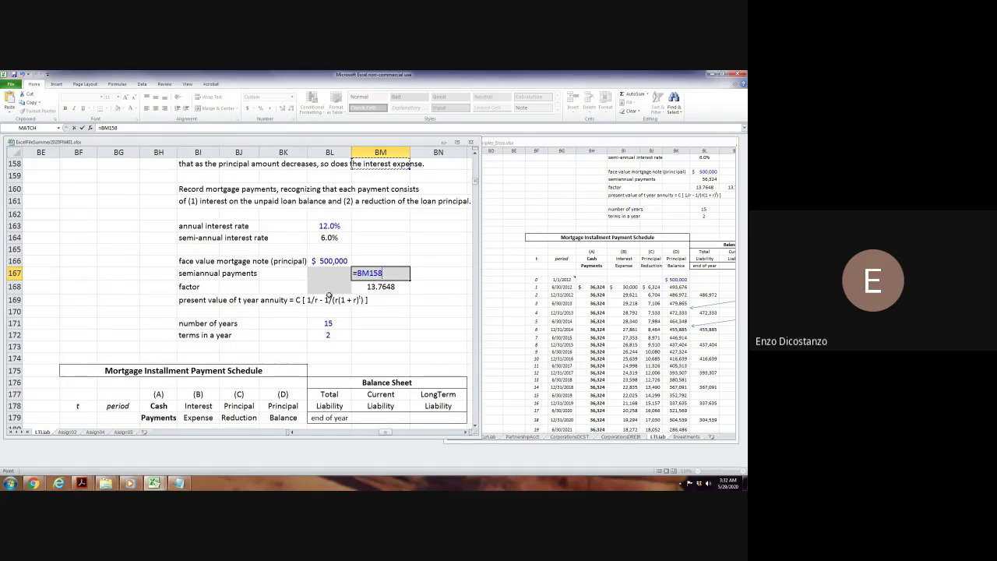
{"action": "key", "text": "Down"}
{"action": "key", "text": "Down"}
{"action": "key", "text": "Down"}
{"action": "key", "text": "Down"}
{"action": "key", "text": "Down"}
{"action": "key", "text": "Down"}
{"action": "key", "text": "Down"}
{"action": "key", "text": "Down"}
{"action": "key", "text": "Down"}
{"action": "key", "text": "Down"}
{"action": "key", "text": "Down"}
{"action": "key", "text": "Left"}
{"action": "key", "text": "Up"}
{"action": "key", "text": "Up"}
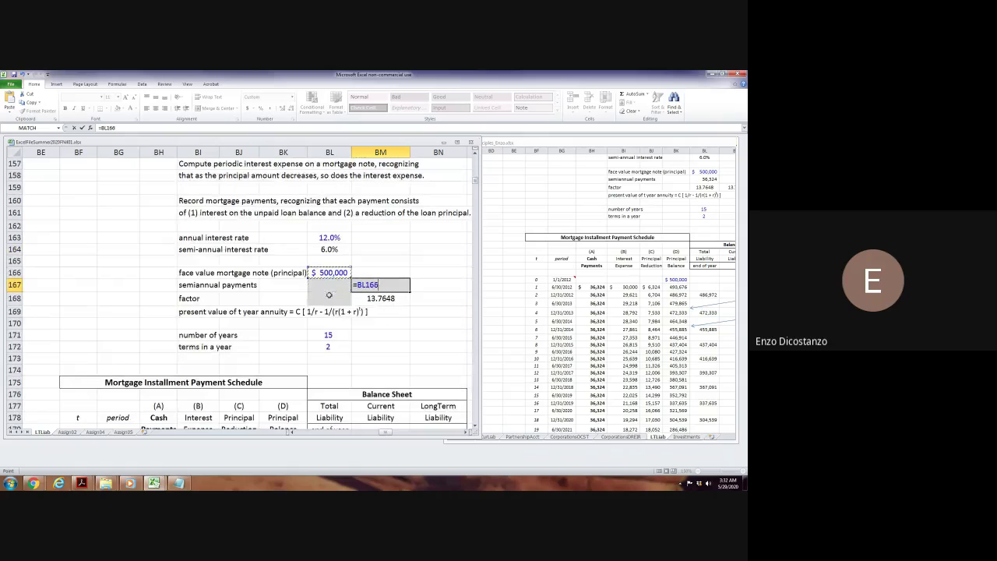
{"action": "type", "text": "/"}
{"action": "key", "text": "Down"}
{"action": "key", "text": "Return"}
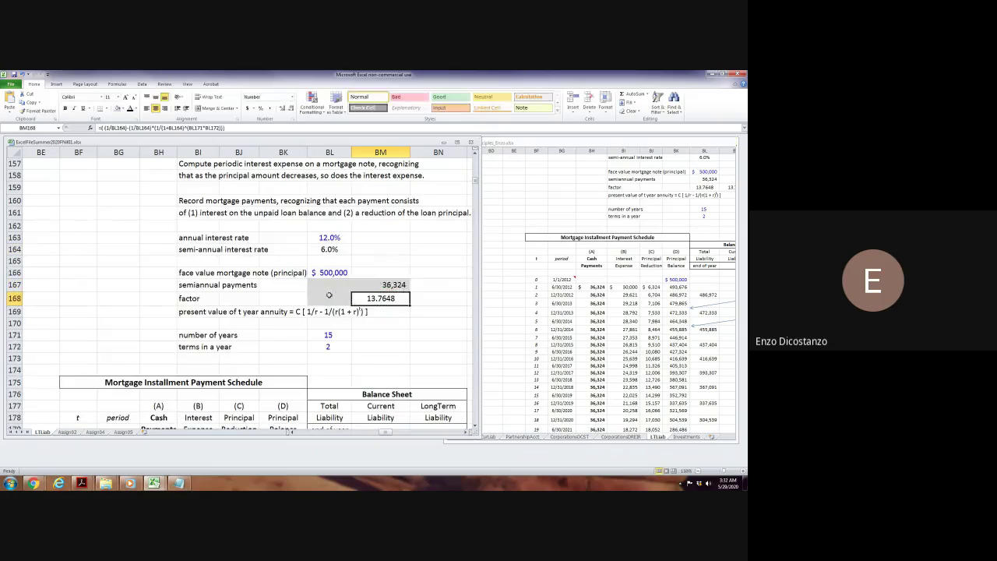
{"action": "key", "text": "Up"}
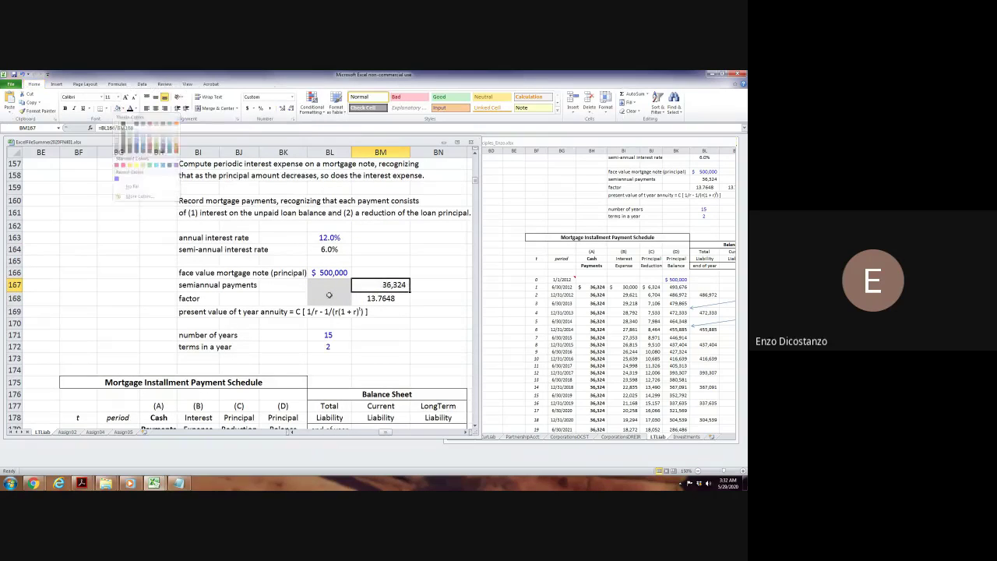
{"action": "left_click", "coordinate": [401, 258]}
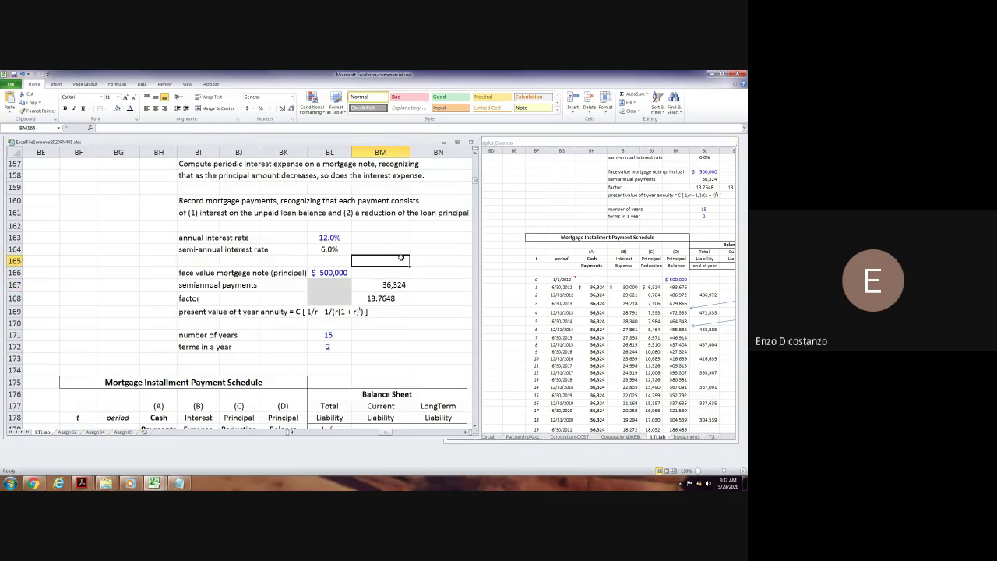
Review the mortgage note instructions and the cell references in the BM167 semiannual payment formula.
{"action": "scroll", "coordinate": [388, 292], "scroll_direction": "up", "scroll_amount": 6}
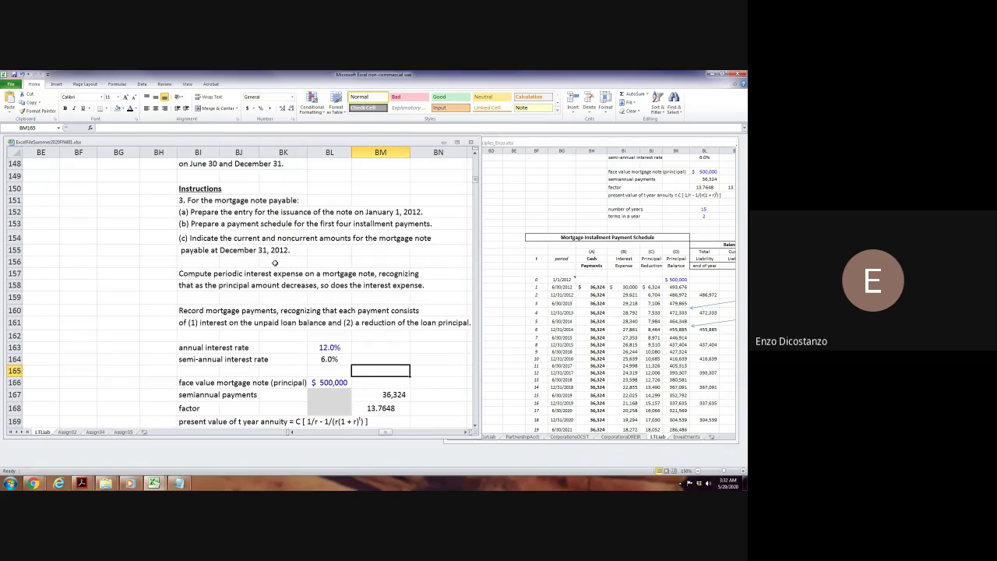
{"action": "scroll", "coordinate": [409, 265], "scroll_direction": "down", "scroll_amount": 6}
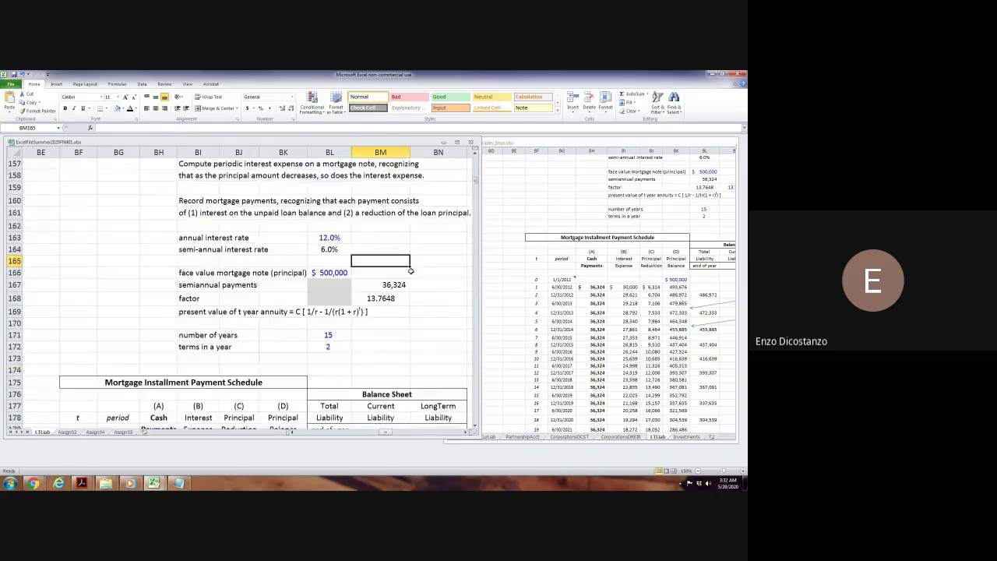
{"action": "left_click", "coordinate": [404, 285]}
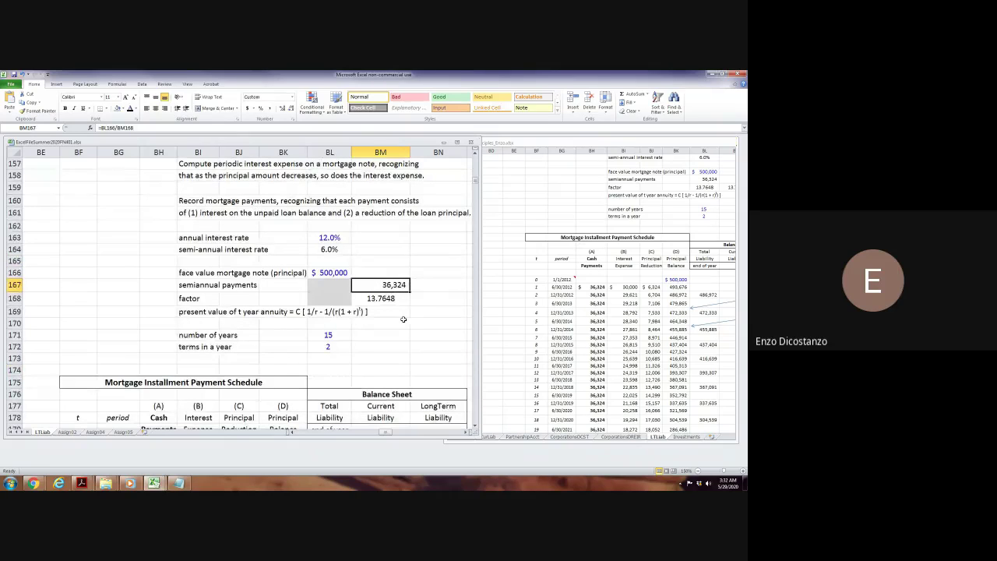
{"action": "key", "text": "F2"}
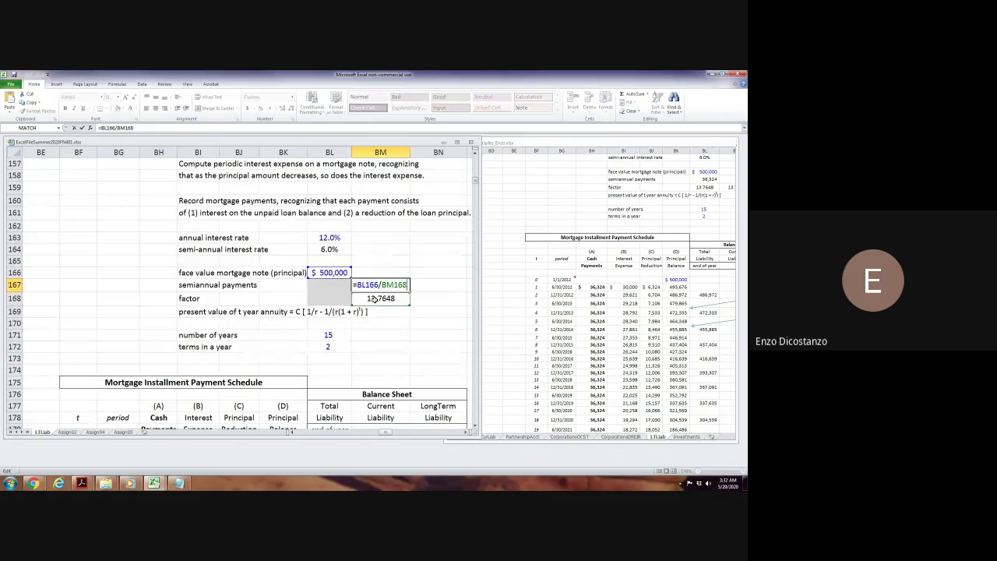
{"action": "key", "text": "Escape"}
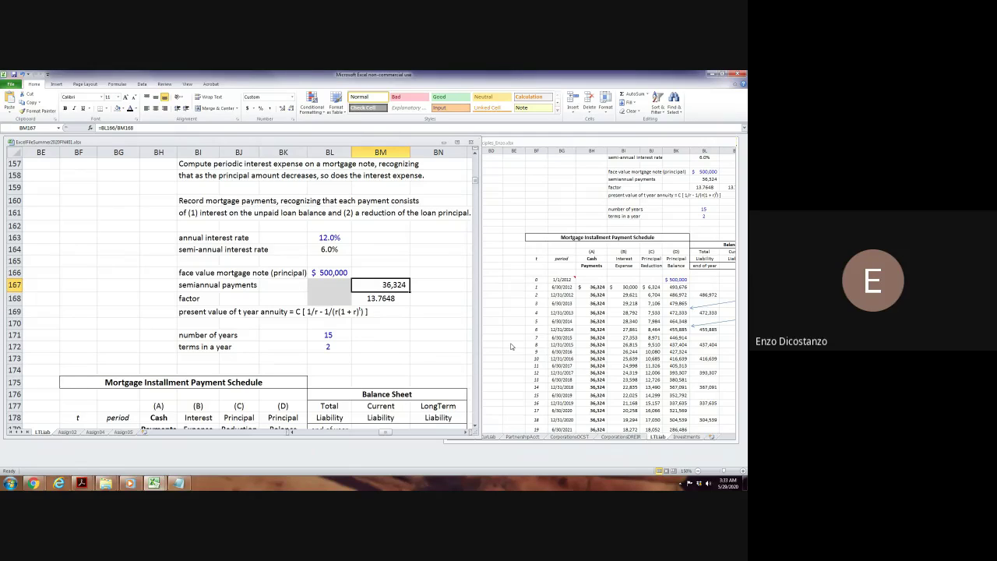
Enter the first discount term plus 1 in the factor cell BL168 as =(1/(1+$BL$164)^BF182) + 1.
{"action": "left_click", "coordinate": [321, 298]}
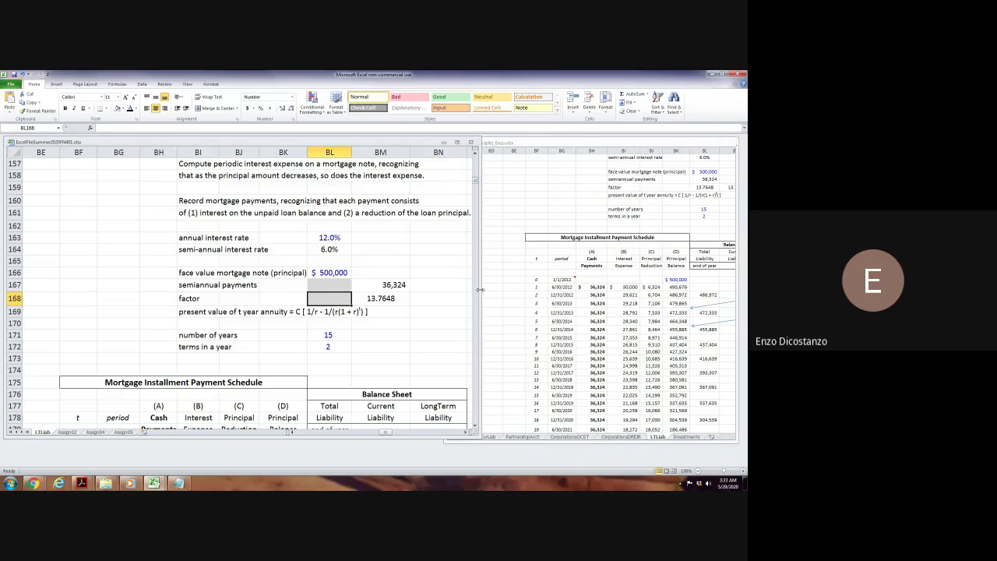
{"action": "type", "text": "=("}
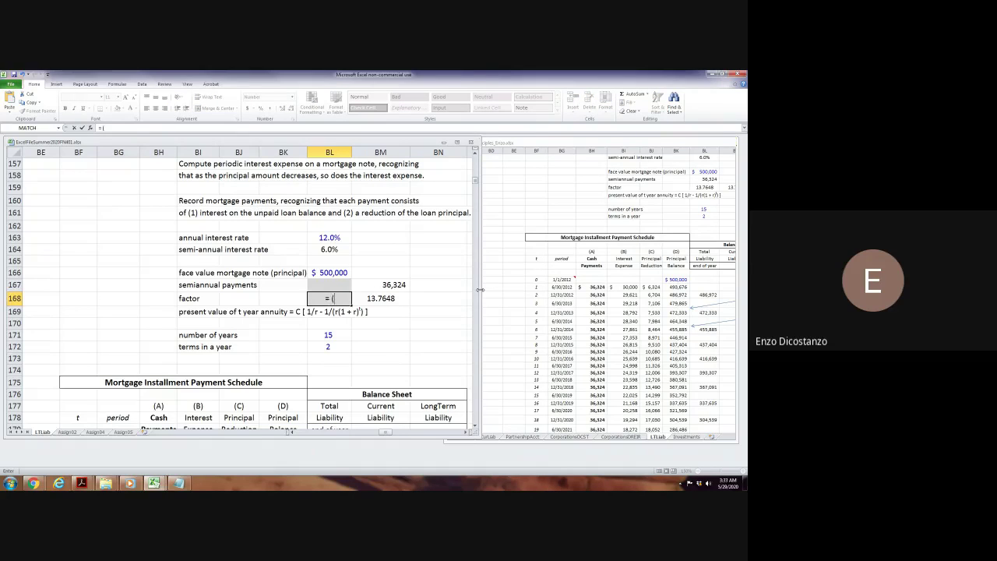
{"action": "type", "text": "1/(1+"}
{"action": "left_click", "coordinate": [325, 250]}
{"action": "key", "text": "F4"}
{"action": "type", "text": ")^"}
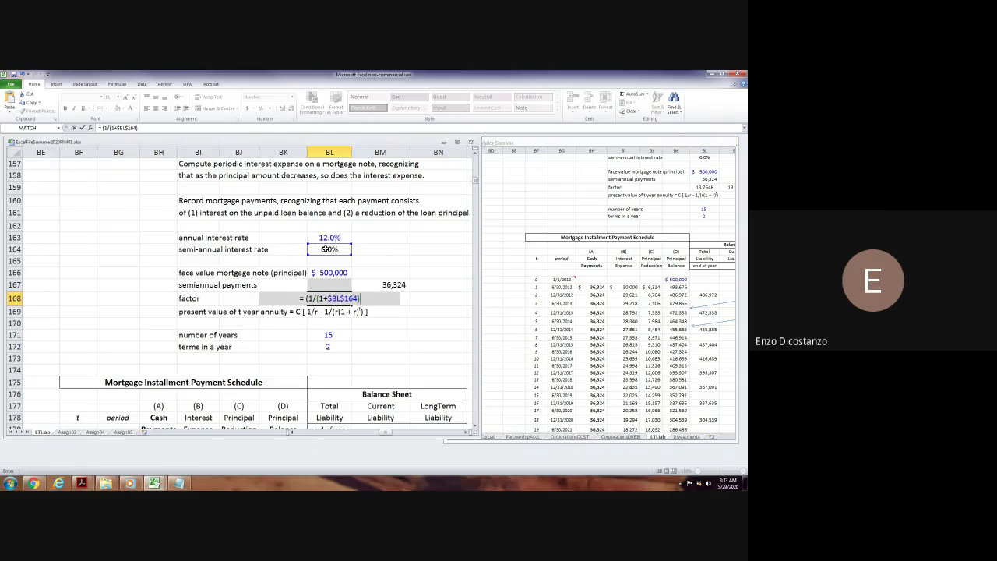
{"action": "scroll", "coordinate": [270, 364], "scroll_direction": "down", "scroll_amount": 4}
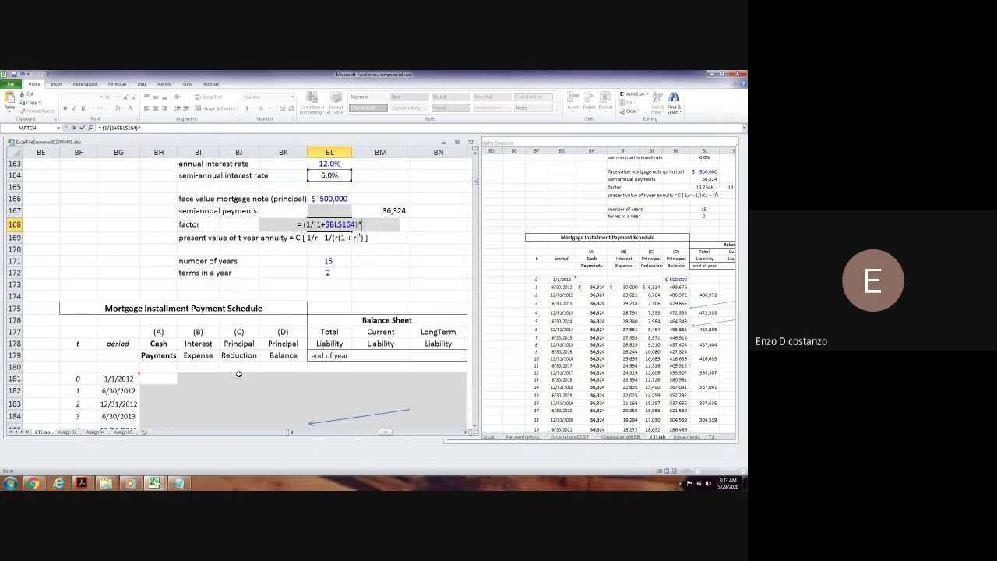
{"action": "left_click", "coordinate": [78, 316]}
{"action": "scroll", "coordinate": [371, 321], "scroll_direction": "up", "scroll_amount": 3}
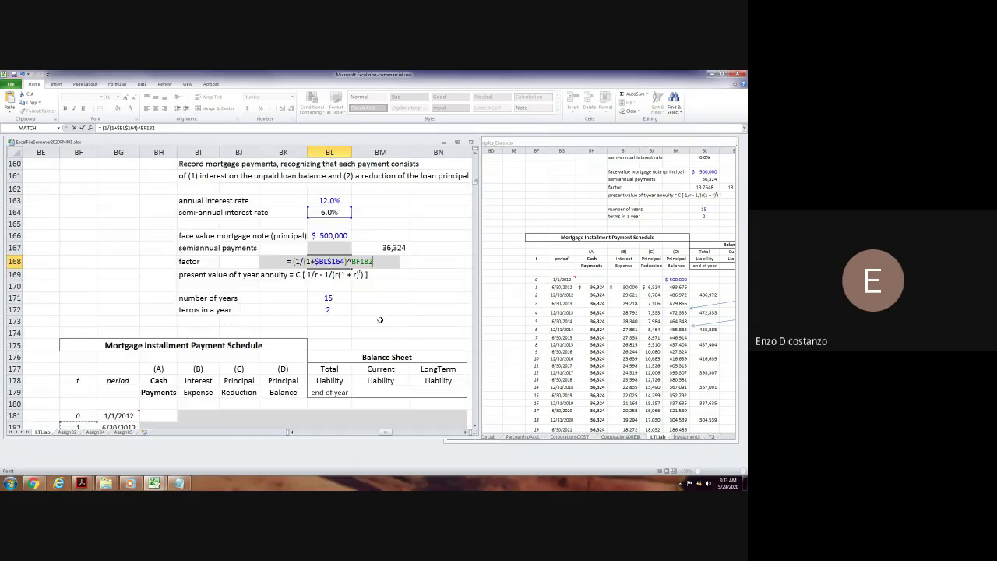
{"action": "type", "text": ")"}
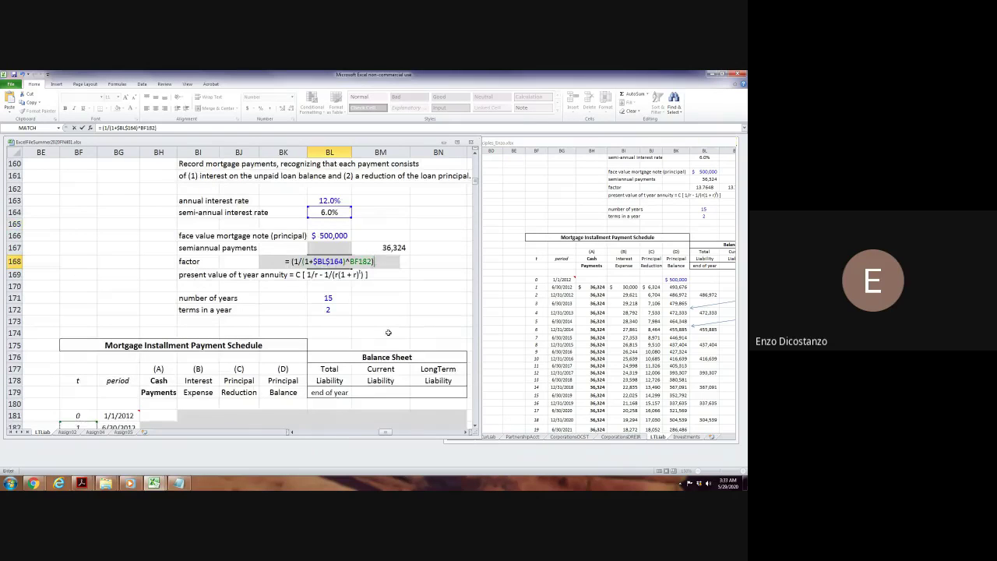
{"action": "type", "text": " +1"}
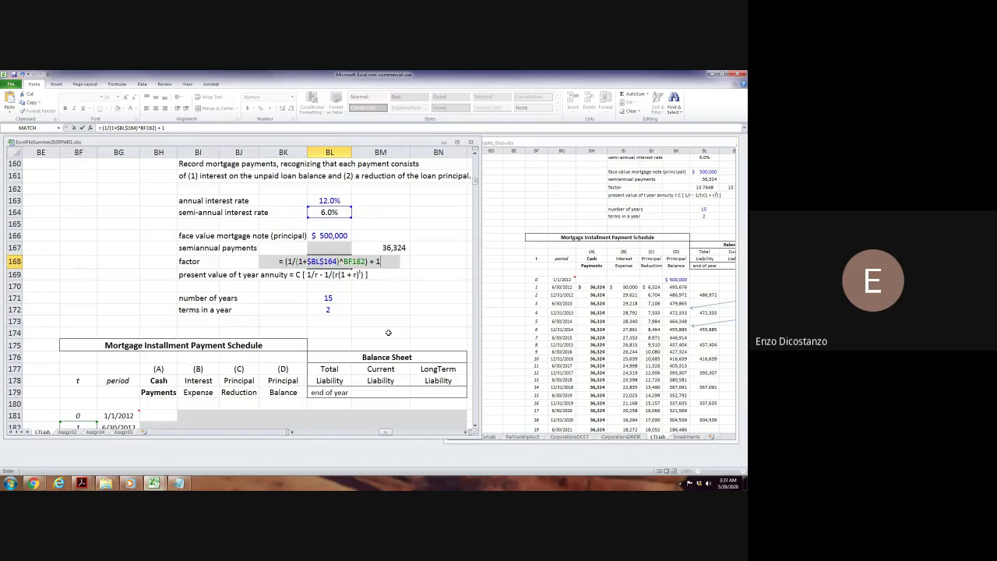
{"action": "key", "text": "Return"}
{"action": "key", "text": "Up"}
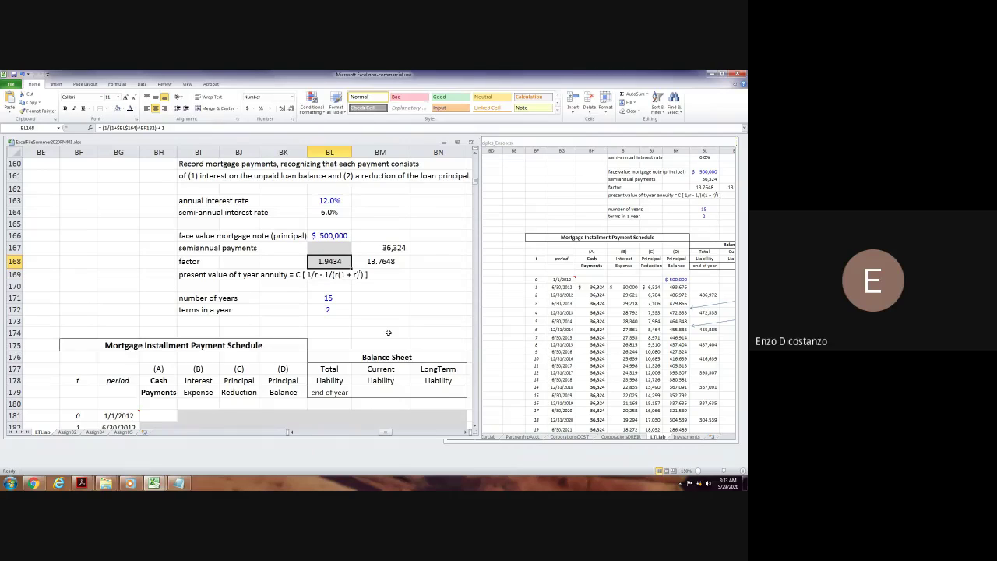
Replace the trailing 1 in the BL168 formula with a copy of the discount term (1/(1+$BL$164)^BF182), followed by a plus sign.
{"action": "key", "text": "F2"}
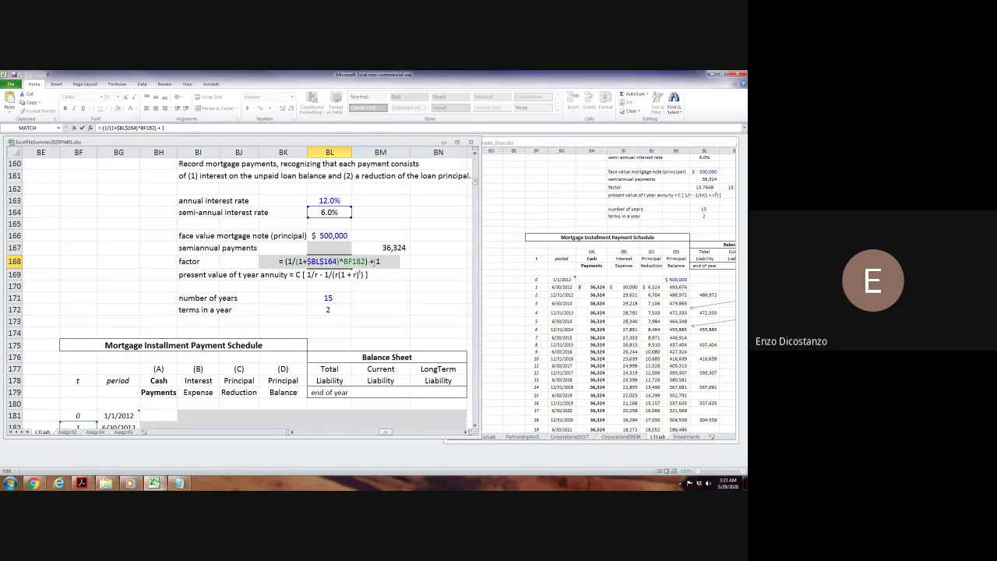
{"action": "left_click_drag", "start_coordinate": [374, 265], "coordinate": [298, 271]}
{"action": "key", "text": "ctrl+c"}
{"action": "key", "text": "Right"}
{"action": "key", "text": "shift+Left"}
{"action": "key", "text": "ctrl+v"}
{"action": "type", "text": "+"}
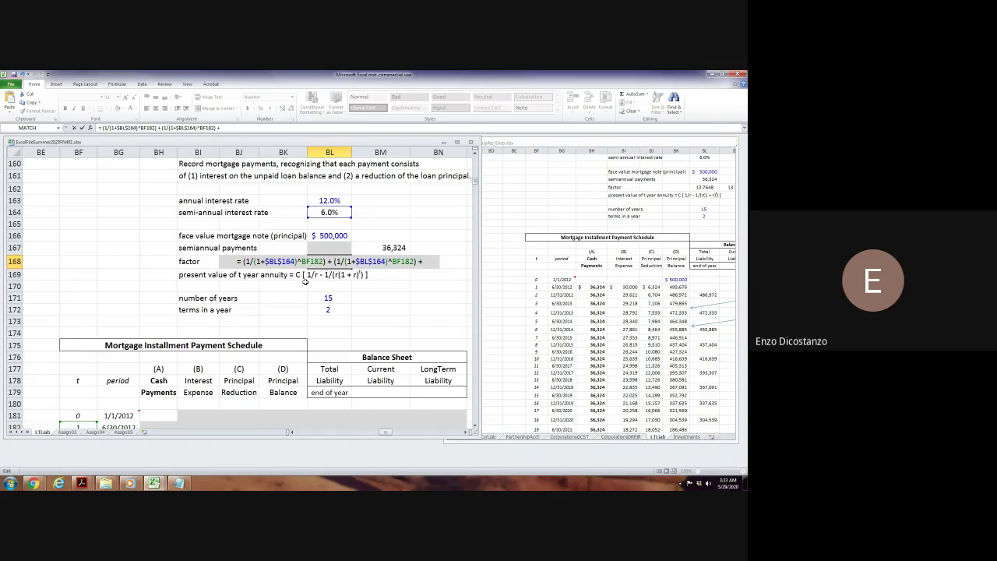
Keep adding copies of (1/(1+$BL$164)^BF182) to BL168 until it sums 30 terms, remove the trailing plus sign, and commit the formula.
{"action": "key", "text": "ctrl+v"}
{"action": "type", "text": "+"}
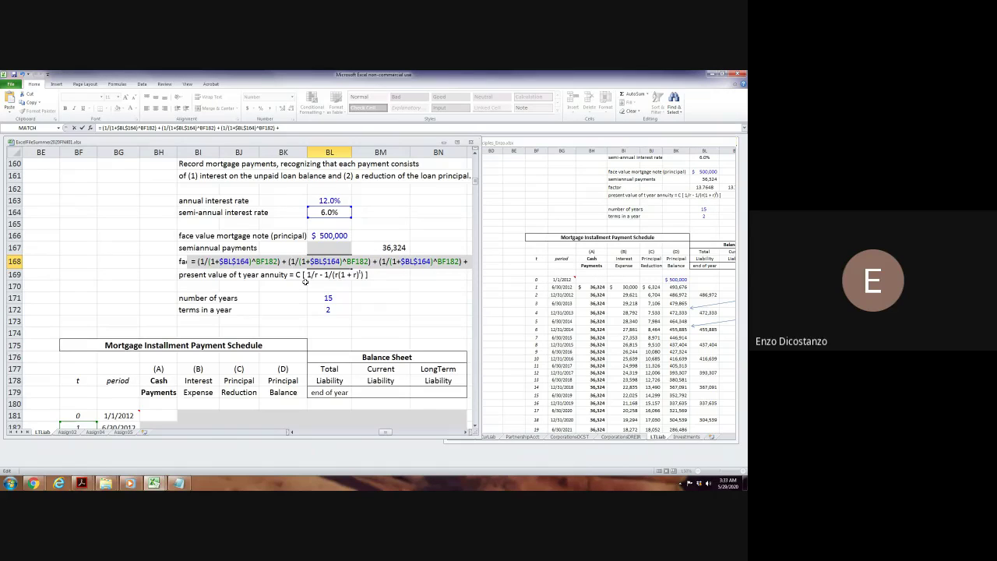
{"action": "key", "text": "ctrl+v"}
{"action": "type", "text": "+"}
{"action": "key", "text": "ctrl+v"}
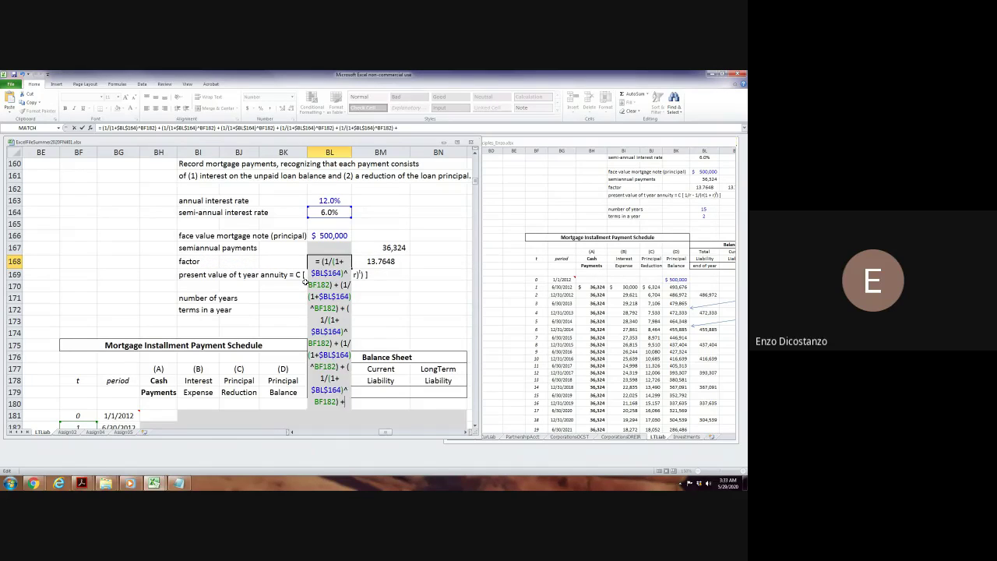
{"action": "type", "text": "+"}
{"action": "key", "text": "ctrl+v"}
{"action": "type", "text": "+"}
{"action": "key", "text": "ctrl+v"}
{"action": "type", "text": "+"}
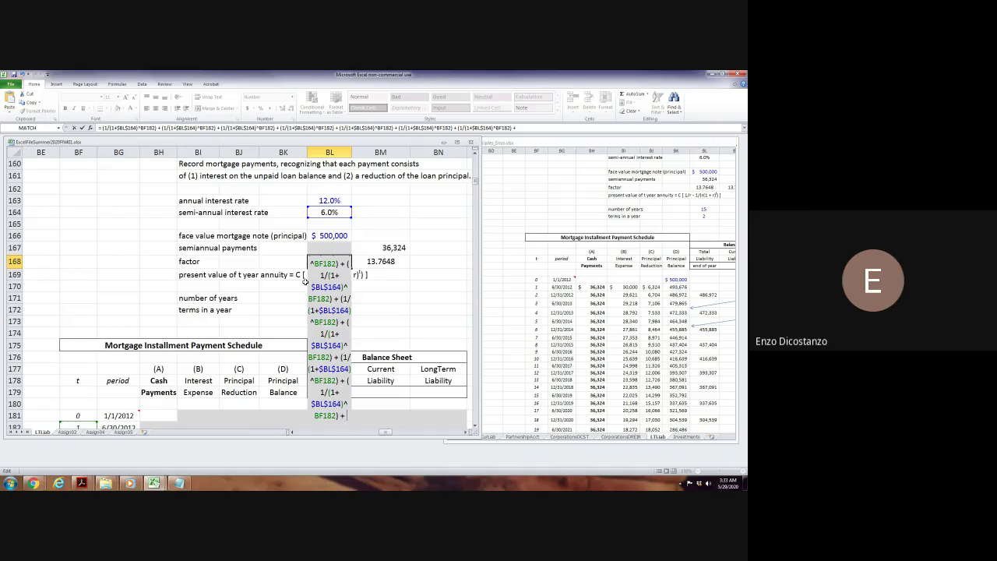
{"action": "key", "text": "ctrl+v"}
{"action": "type", "text": "+"}
{"action": "key", "text": "ctrl+v"}
{"action": "type", "text": "+"}
{"action": "key", "text": "ctrl+v"}
{"action": "type", "text": "+"}
{"action": "key", "text": "ctrl+v"}
{"action": "type", "text": "+"}
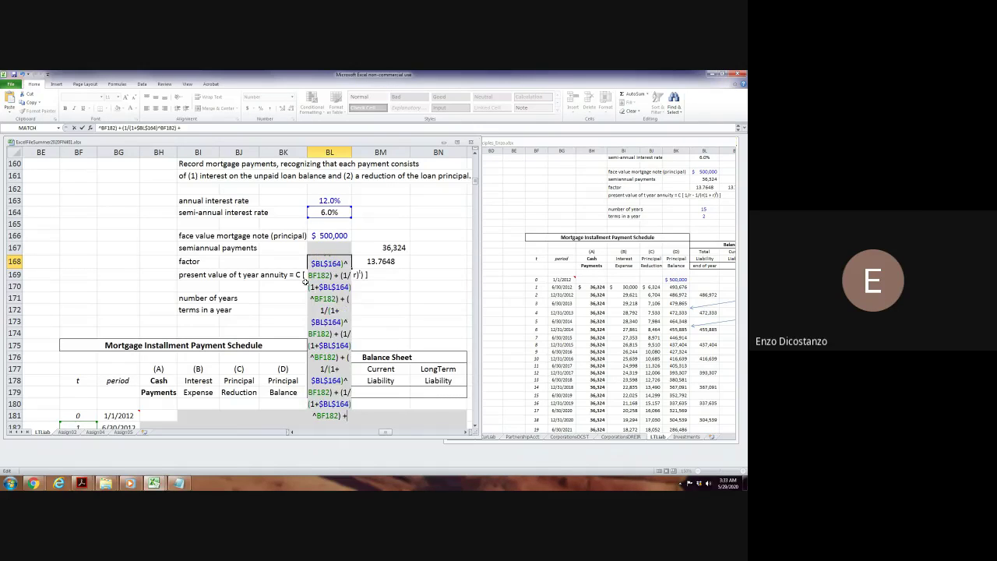
{"action": "key", "text": "ctrl+v"}
{"action": "type", "text": "+"}
{"action": "key", "text": "ctrl+v"}
{"action": "type", "text": "+"}
{"action": "key", "text": "ctrl+v"}
{"action": "type", "text": "+"}
{"action": "key", "text": "ctrl+v"}
{"action": "type", "text": "+"}
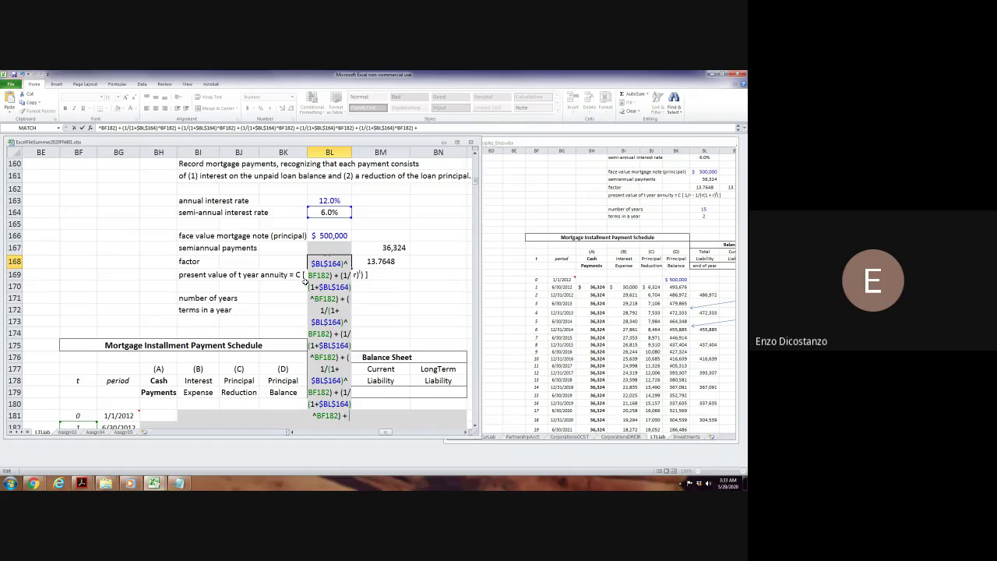
{"action": "key", "text": "ctrl+v"}
{"action": "type", "text": "+"}
{"action": "key", "text": "ctrl+v"}
{"action": "type", "text": "+"}
{"action": "key", "text": "ctrl+v"}
{"action": "type", "text": "+"}
{"action": "key", "text": "ctrl+v"}
{"action": "type", "text": "+"}
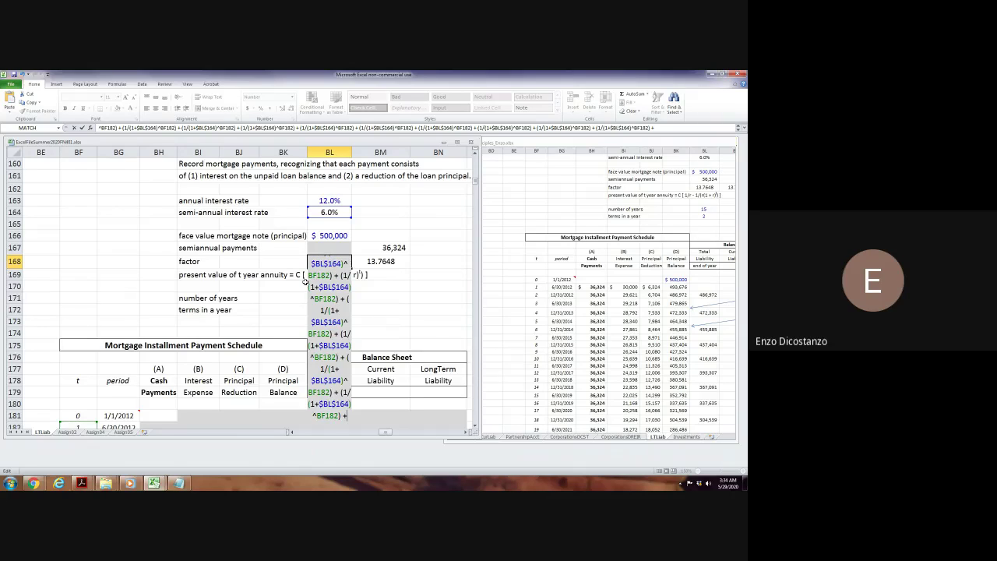
{"action": "key", "text": "ctrl+v"}
{"action": "type", "text": "+"}
{"action": "key", "text": "ctrl+v"}
{"action": "type", "text": "+"}
{"action": "key", "text": "ctrl+v"}
{"action": "type", "text": "+"}
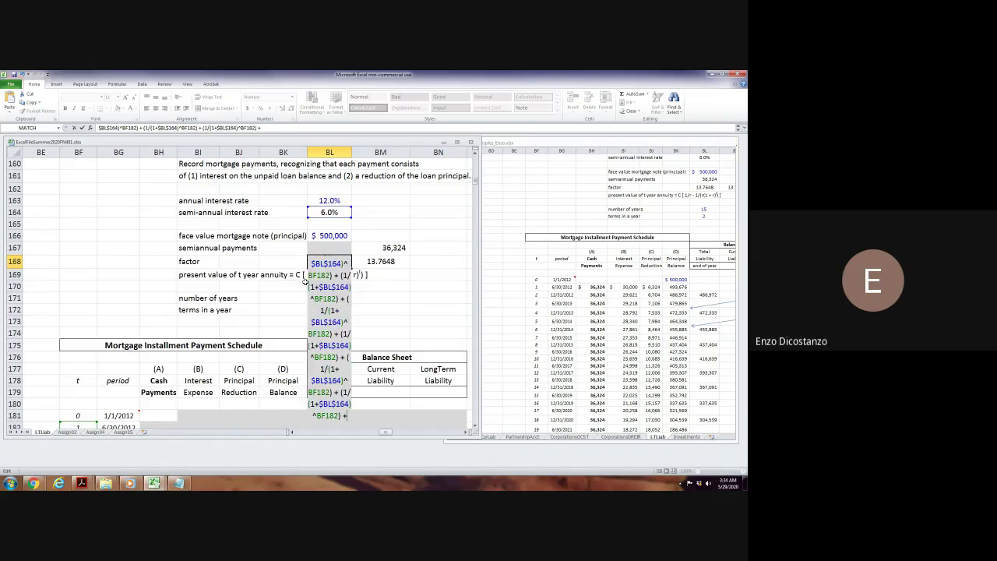
{"action": "key", "text": "ctrl+v"}
{"action": "type", "text": "+"}
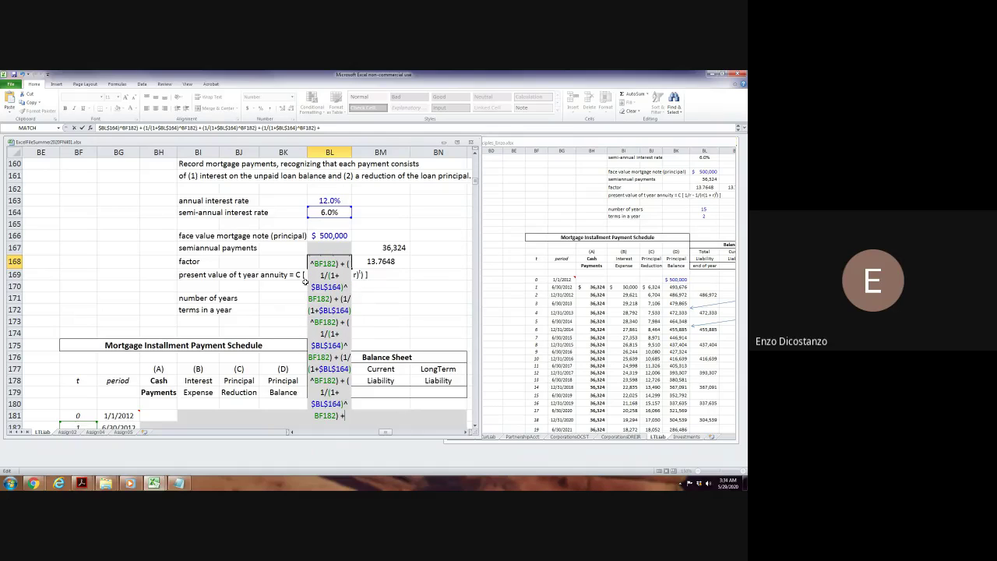
{"action": "key", "text": "ctrl+v"}
{"action": "type", "text": "+"}
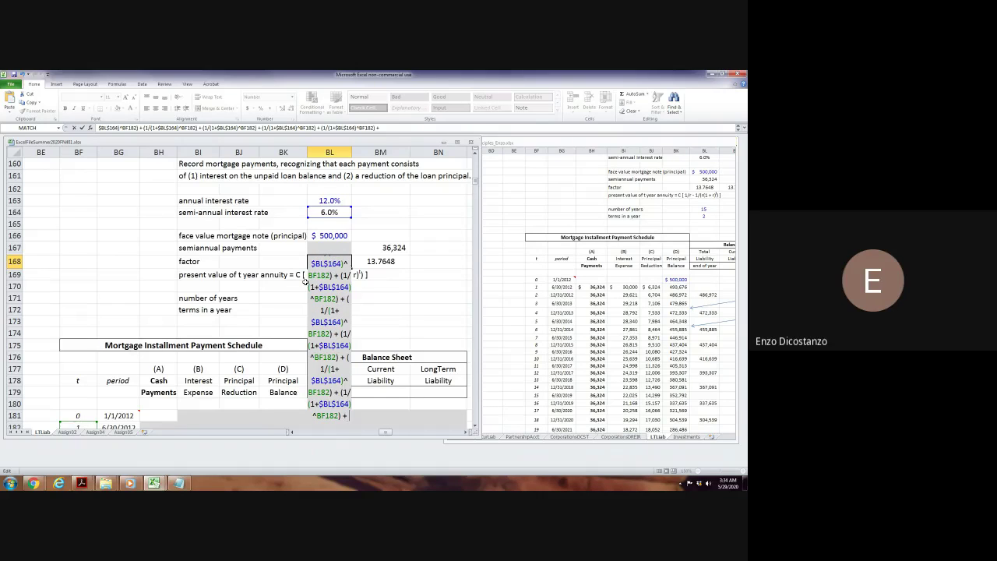
{"action": "key", "text": "ctrl+v"}
{"action": "type", "text": "+"}
{"action": "key", "text": "ctrl+v"}
{"action": "type", "text": "+"}
{"action": "key", "text": "ctrl+v"}
{"action": "type", "text": "+"}
{"action": "key", "text": "ctrl+v"}
{"action": "type", "text": "+"}
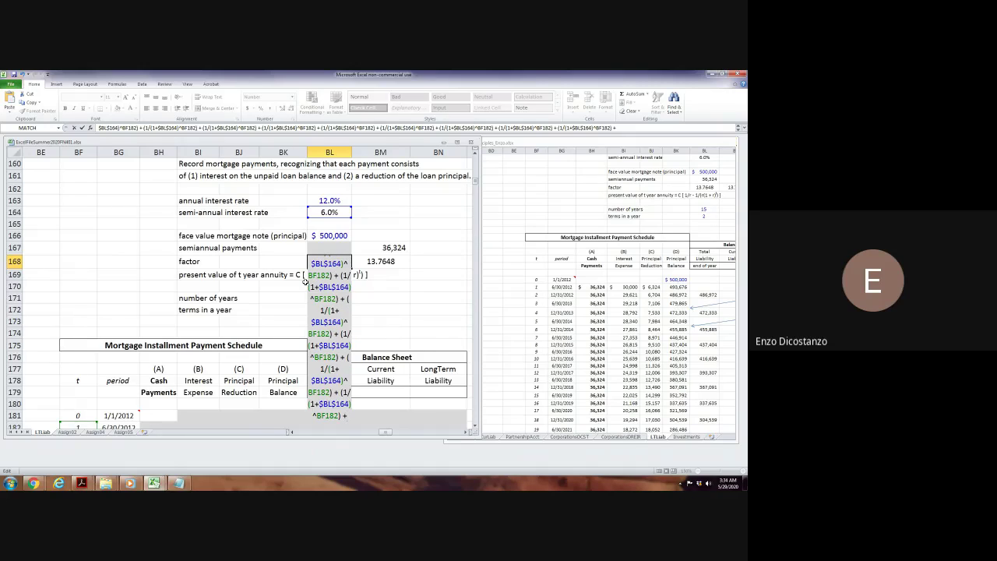
{"action": "key", "text": "BackSpace"}
{"action": "key", "text": "BackSpace"}
{"action": "key", "text": "Return"}
{"action": "key", "text": "Up"}
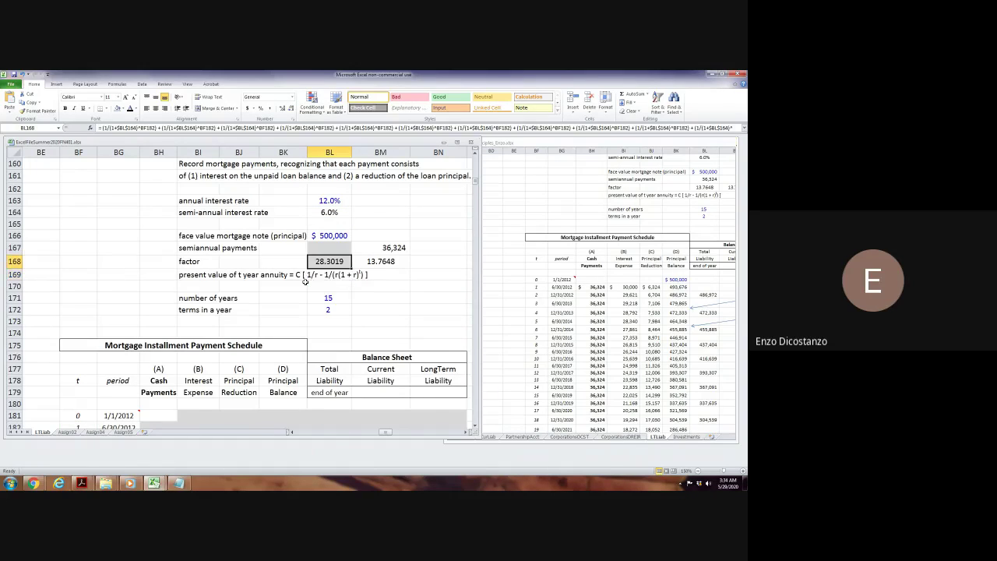
Change the exponent references of the second through sixth terms in the BL168 formula to BF183, BF184, BF185, BF186 and BF187.
{"action": "key", "text": "F2"}
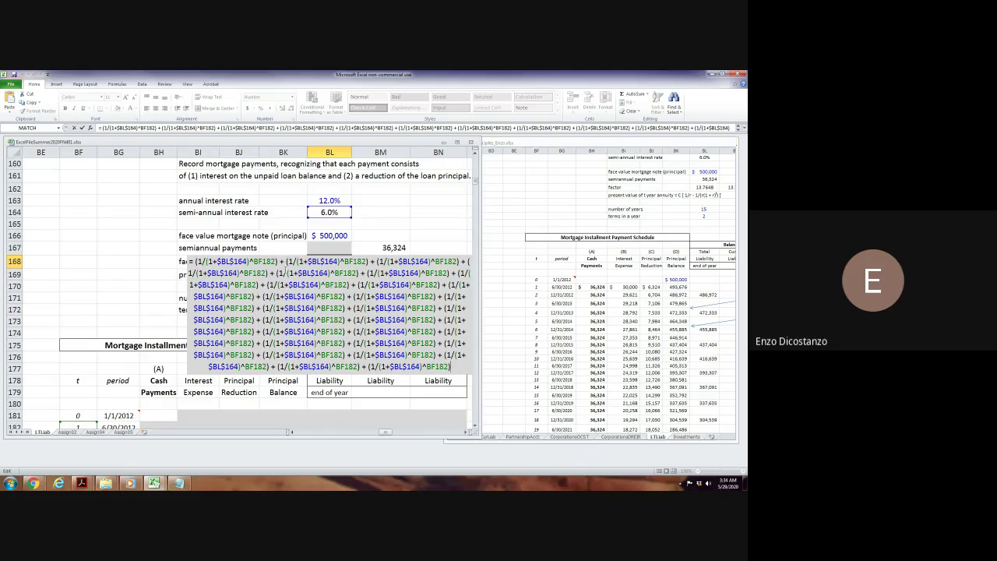
{"action": "scroll", "coordinate": [241, 296], "scroll_direction": "down", "scroll_amount": 2}
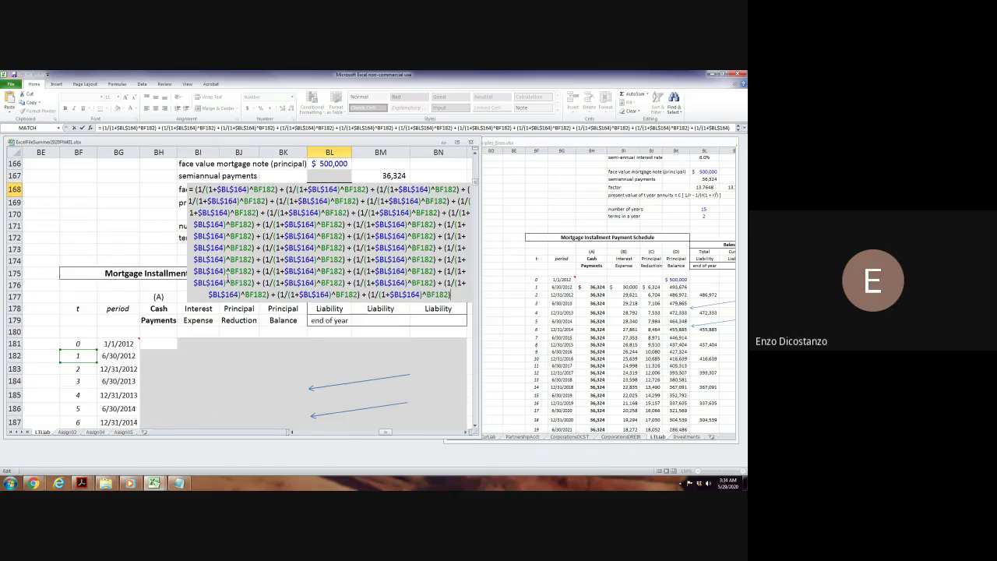
{"action": "scroll", "coordinate": [227, 271], "scroll_direction": "up", "scroll_amount": 3}
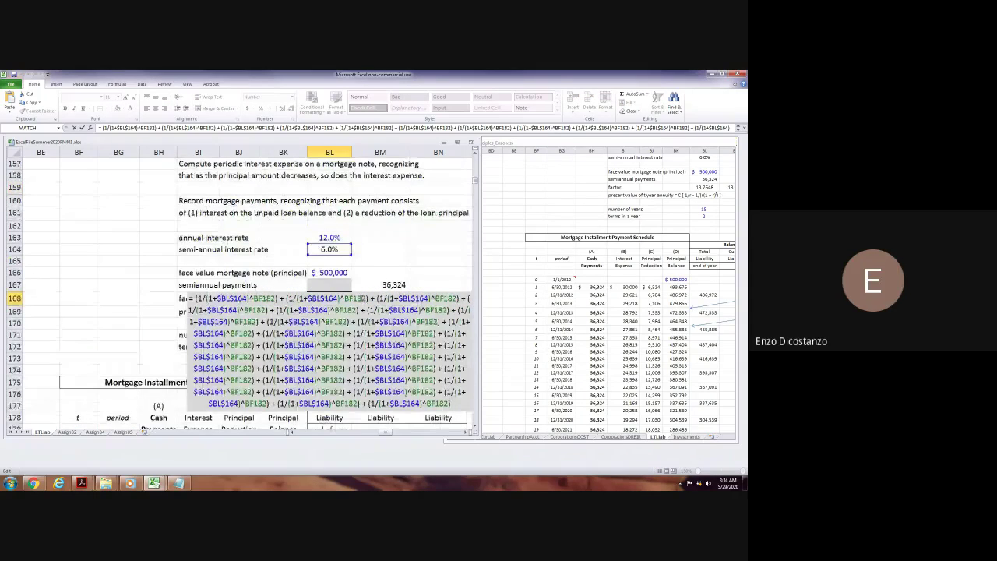
{"action": "key", "text": "BackSpace"}
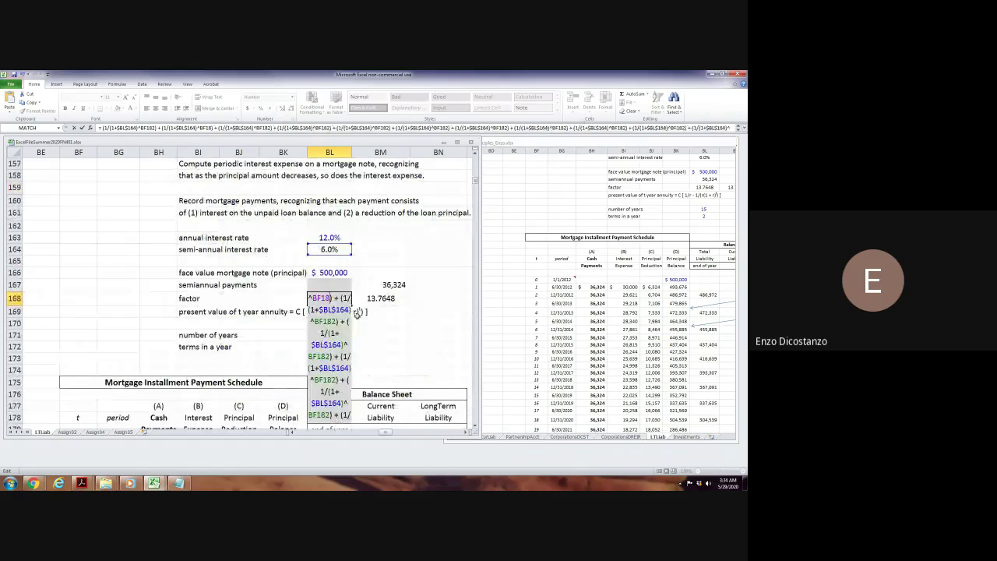
{"action": "type", "text": "3"}
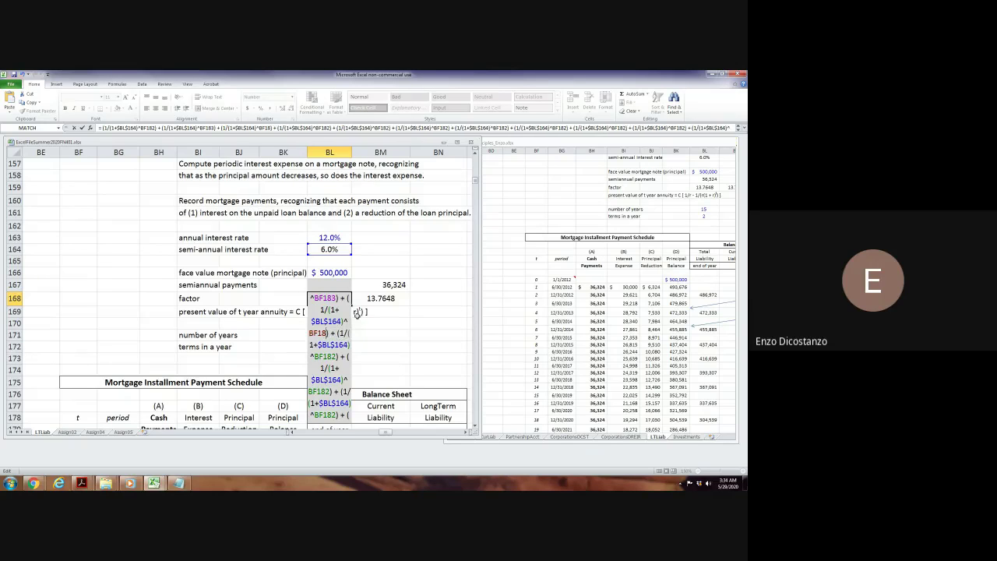
{"action": "key", "text": "Delete"}
{"action": "type", "text": "4"}
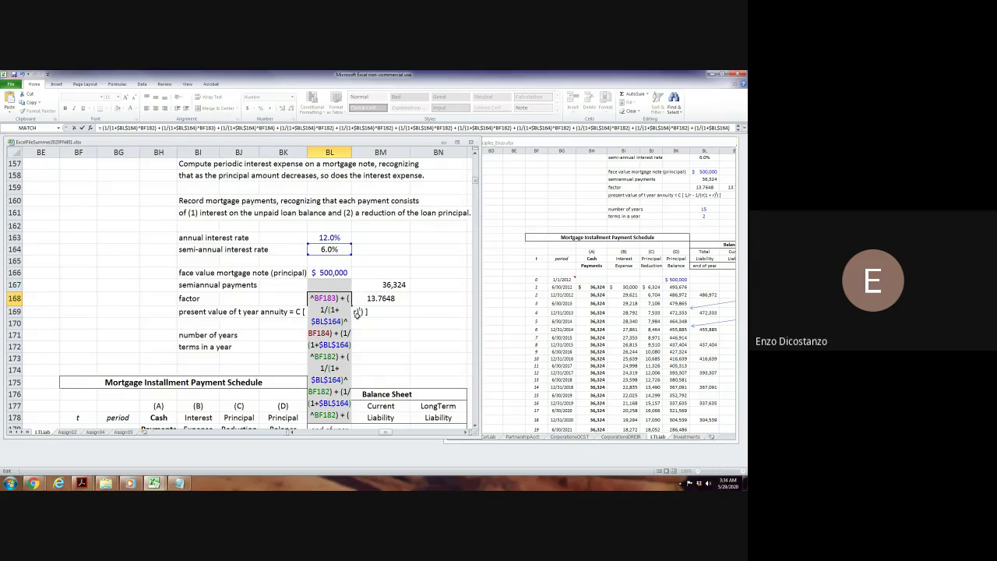
{"action": "key", "text": "Delete"}
{"action": "type", "text": "5"}
{"action": "key", "text": "Left"}
{"action": "key", "text": "Left"}
{"action": "key", "text": "Delete"}
{"action": "type", "text": "6"}
{"action": "key", "text": "Delete"}
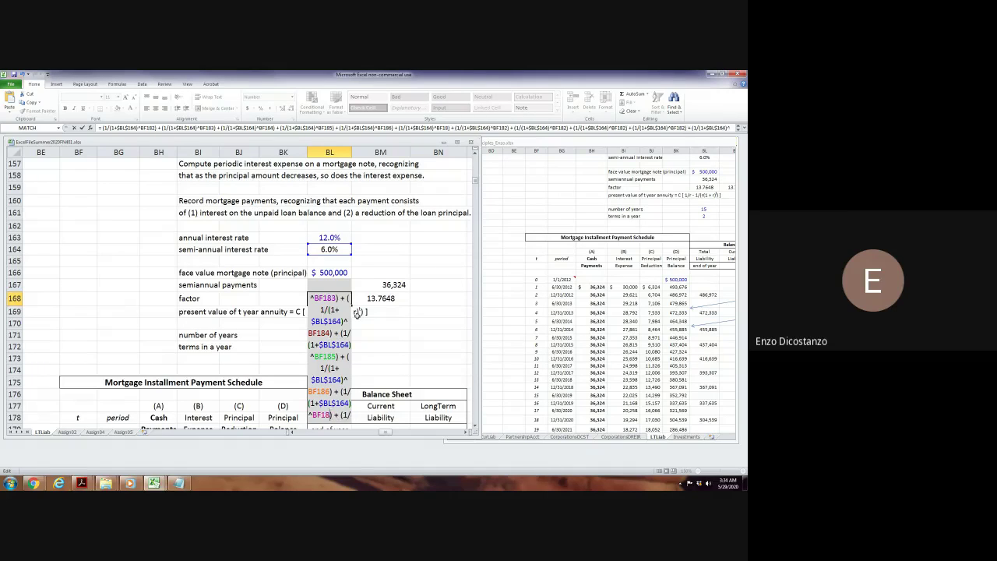
{"action": "type", "text": "7"}
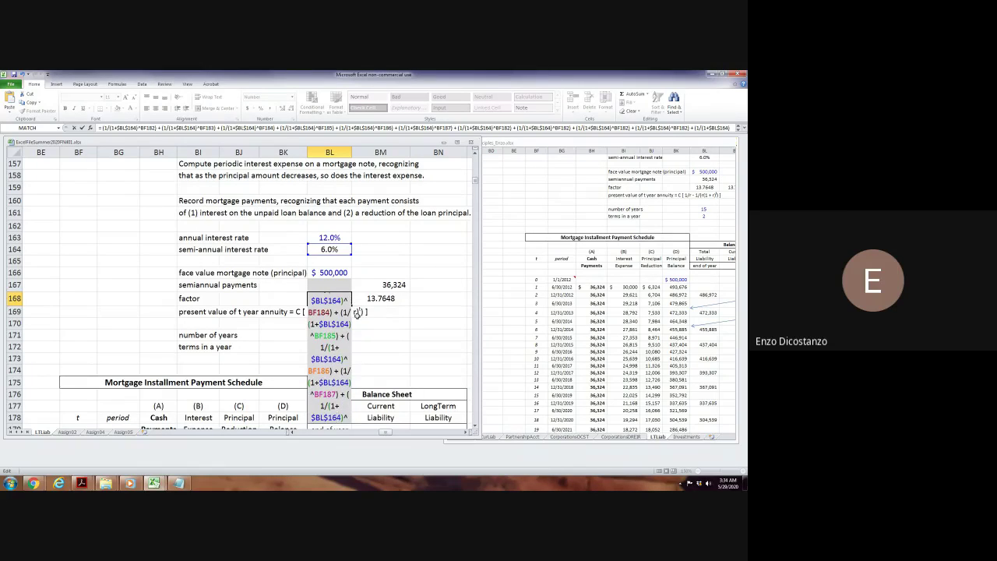
Change the exponent references of the seventh and eighth discount terms in the BL168 formula to BF188 and BF189.
{"action": "key", "text": "Down"}
{"action": "key", "text": "Left"}
{"action": "key", "text": "Delete"}
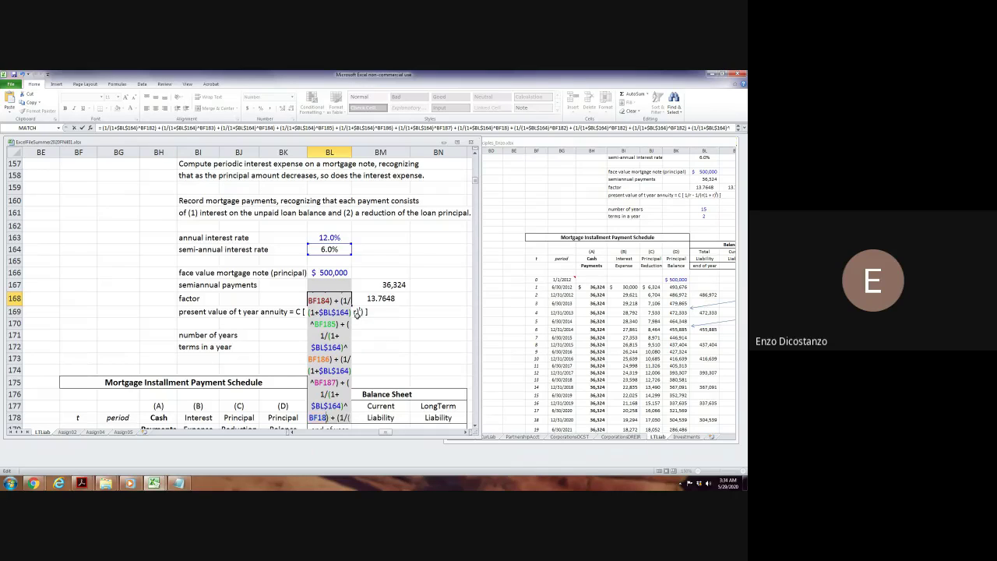
{"action": "type", "text": "8"}
{"action": "key", "text": "Down"}
{"action": "key", "text": "Down"}
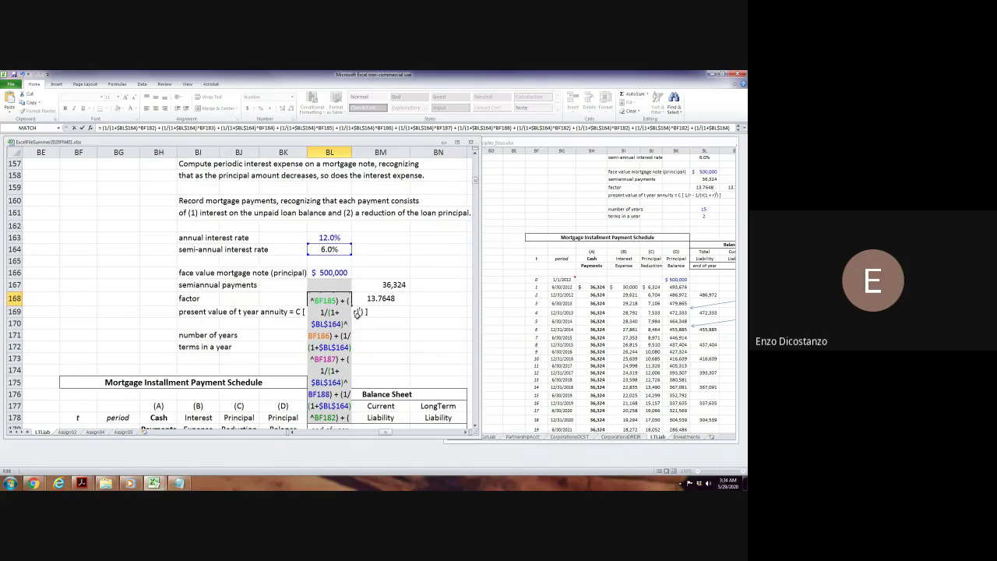
{"action": "key", "text": "Delete"}
{"action": "type", "text": "9"}
Change the exponent references of the ninth and tenth discount terms in the BL168 formula to BF190 and BF191.
{"action": "key", "text": "Down"}
{"action": "key", "text": "Down"}
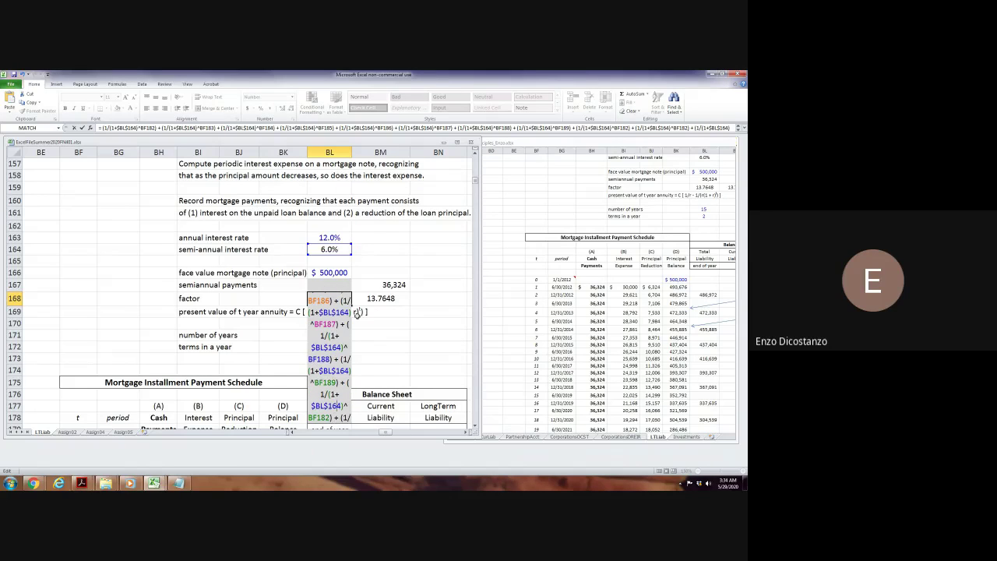
{"action": "type", "text": "90"}
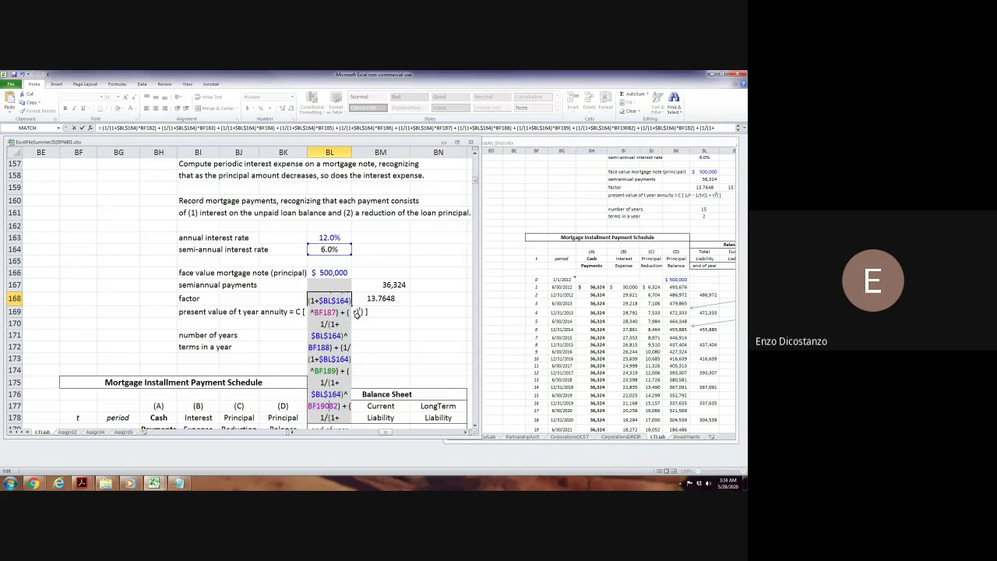
{"action": "key", "text": "Delete"}
{"action": "key", "text": "Delete"}
{"action": "key", "text": "Down"}
{"action": "key", "text": "Down"}
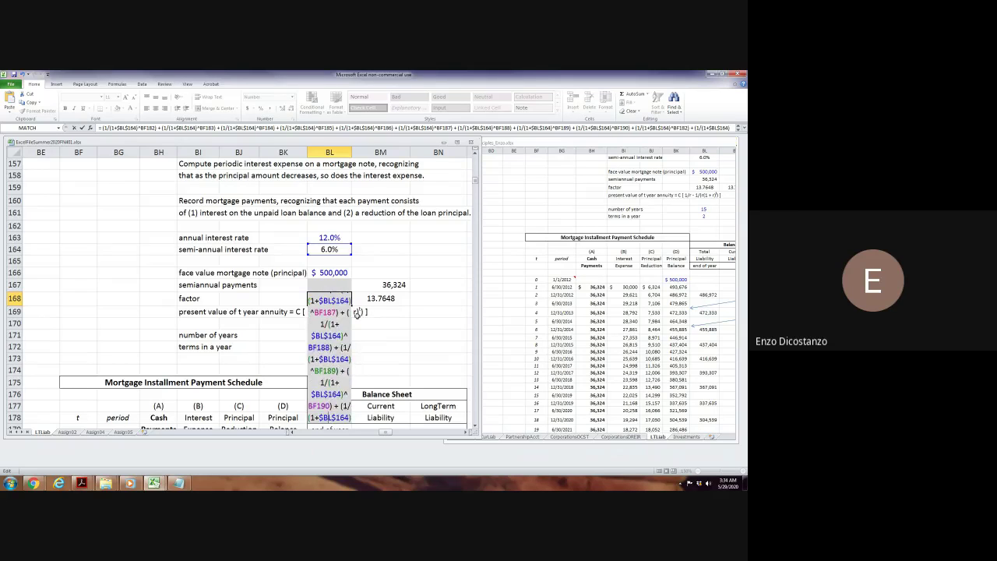
{"action": "type", "text": "91"}
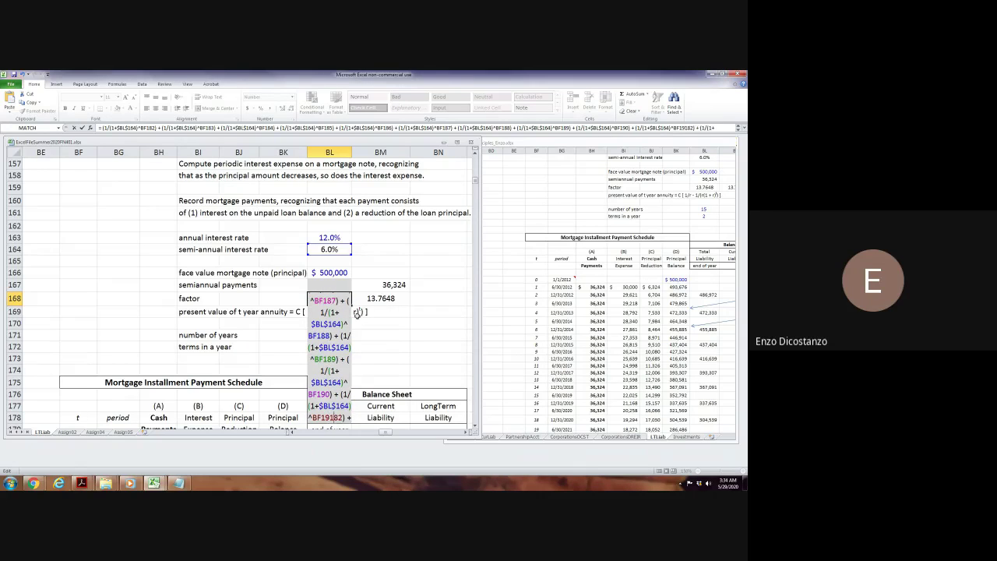
{"action": "key", "text": "Delete"}
{"action": "key", "text": "Delete"}
Change the exponent references of the eleventh and twelfth discount terms in the BL168 formula to BF192 and BF193.
{"action": "key", "text": "Down"}
{"action": "key", "text": "Down"}
{"action": "key", "text": "Down"}
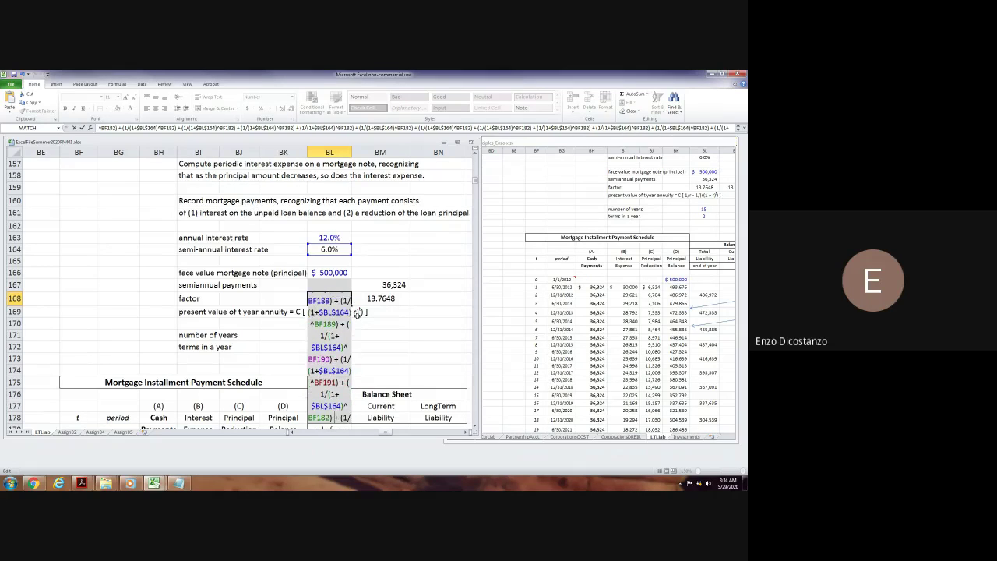
{"action": "type", "text": "92"}
{"action": "key", "text": "Delete"}
{"action": "key", "text": "Delete"}
{"action": "key", "text": "Down"}
{"action": "key", "text": "Down"}
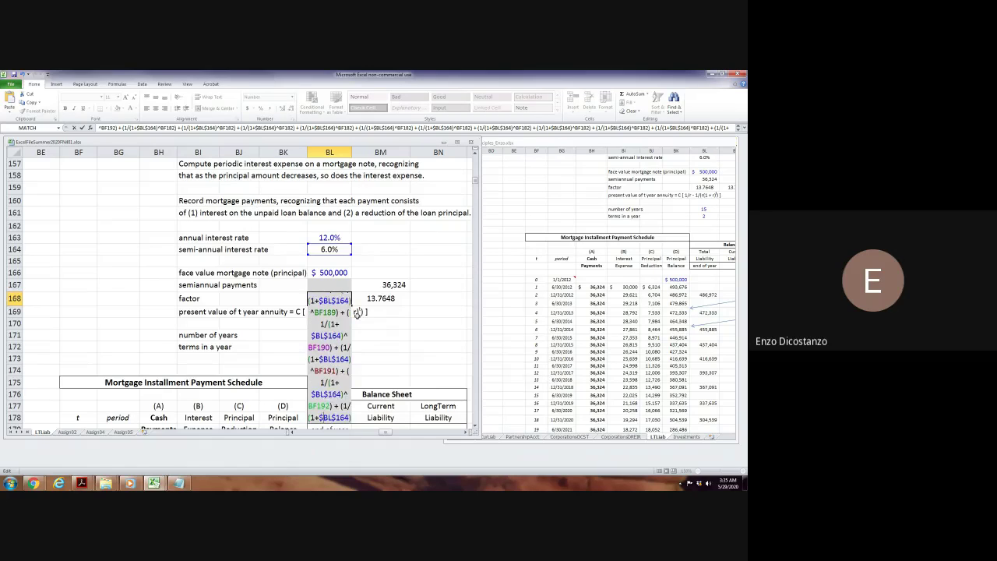
{"action": "type", "text": "93"}
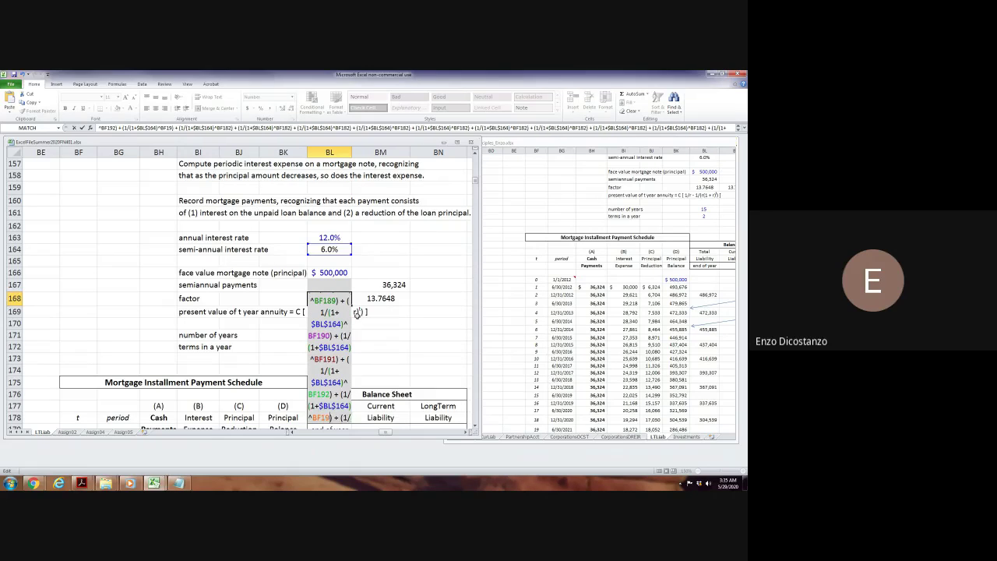
{"action": "key", "text": "Delete"}
{"action": "key", "text": "Delete"}
Change the exponent references of the thirteenth and fourteenth discount terms in the BL168 formula to BF194 and BF195.
{"action": "key", "text": "Down"}
{"action": "key", "text": "Down"}
{"action": "key", "text": "Down"}
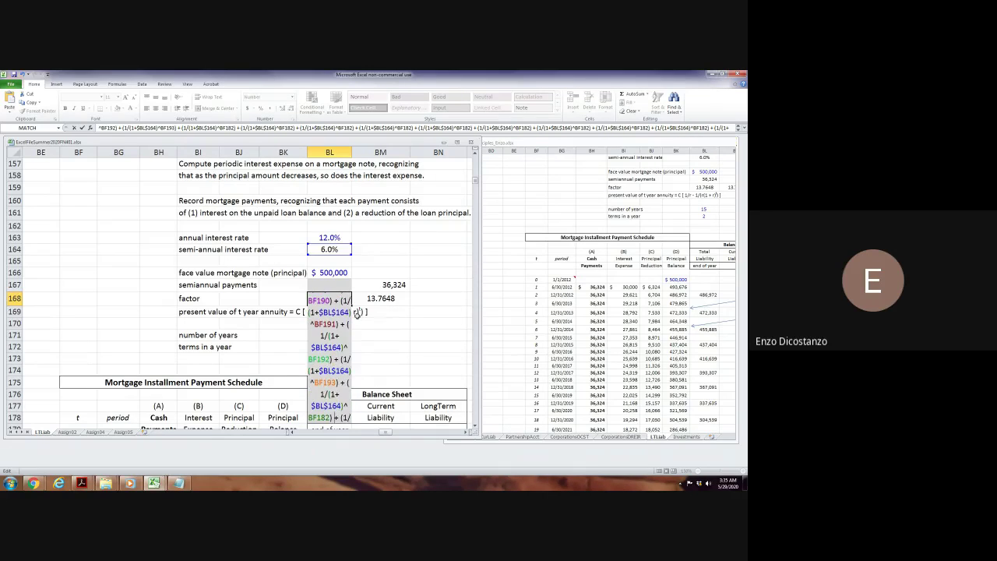
{"action": "type", "text": "94"}
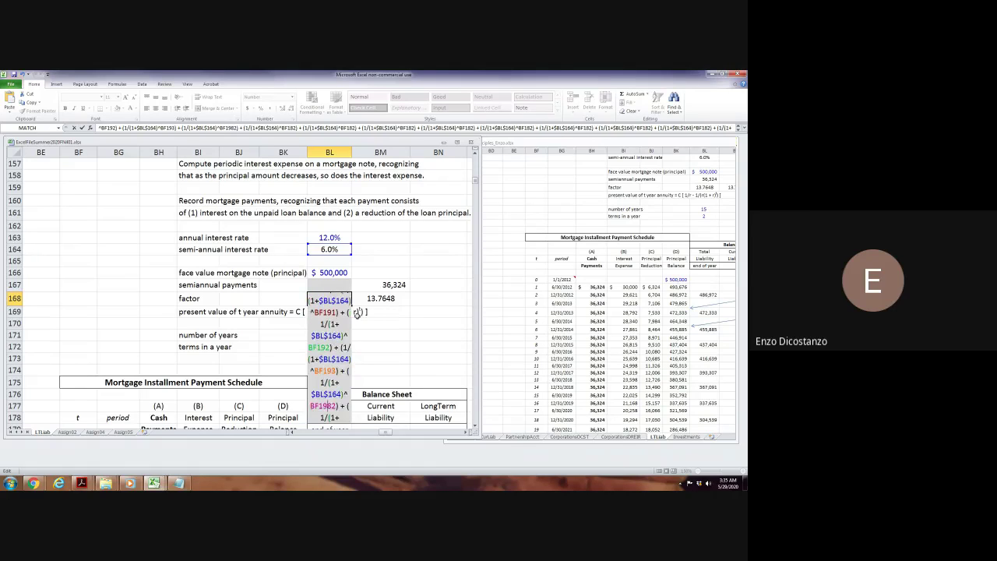
{"action": "key", "text": "Delete"}
{"action": "key", "text": "Delete"}
{"action": "key", "text": "Down"}
{"action": "key", "text": "Down"}
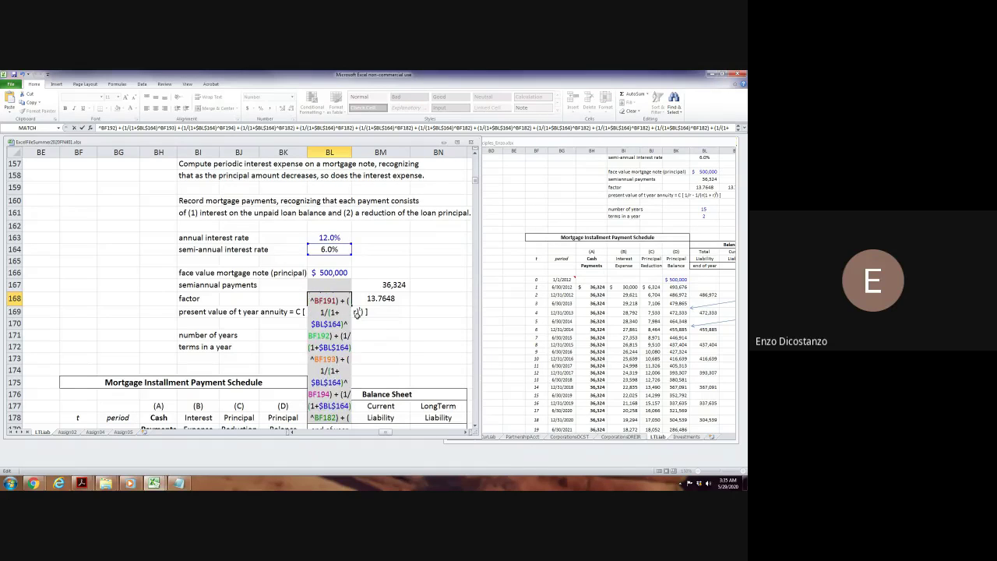
{"action": "type", "text": "95"}
{"action": "key", "text": "Delete"}
{"action": "key", "text": "Delete"}
Change the exponent references of the fifteenth and sixteenth discount terms in the BL168 formula to BF196 and BF197.
{"action": "key", "text": "Down"}
{"action": "key", "text": "Down"}
{"action": "key", "text": "Down"}
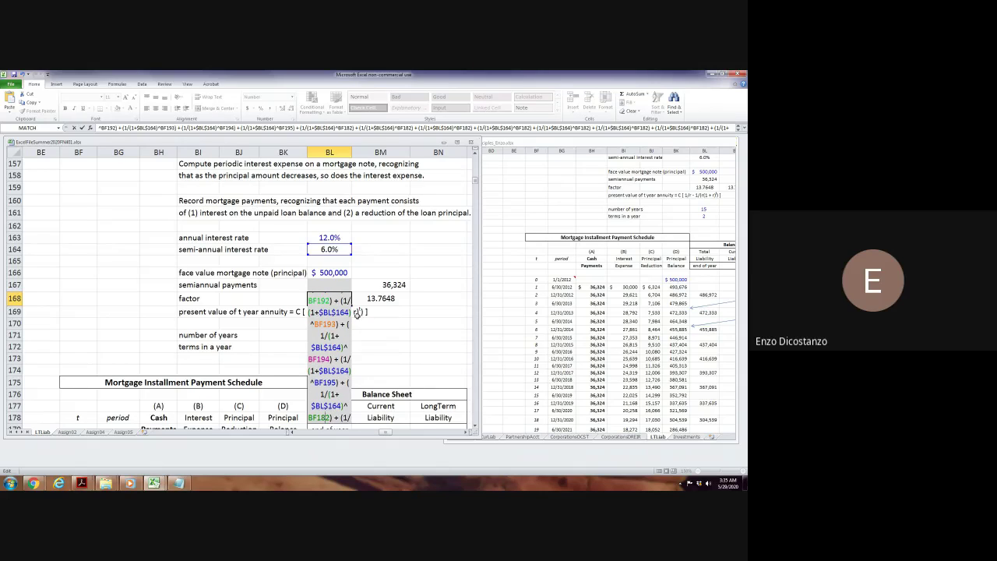
{"action": "type", "text": "96"}
{"action": "key", "text": "Delete"}
{"action": "key", "text": "Delete"}
{"action": "scroll", "coordinate": [357, 314], "scroll_direction": "down", "scroll_amount": 1}
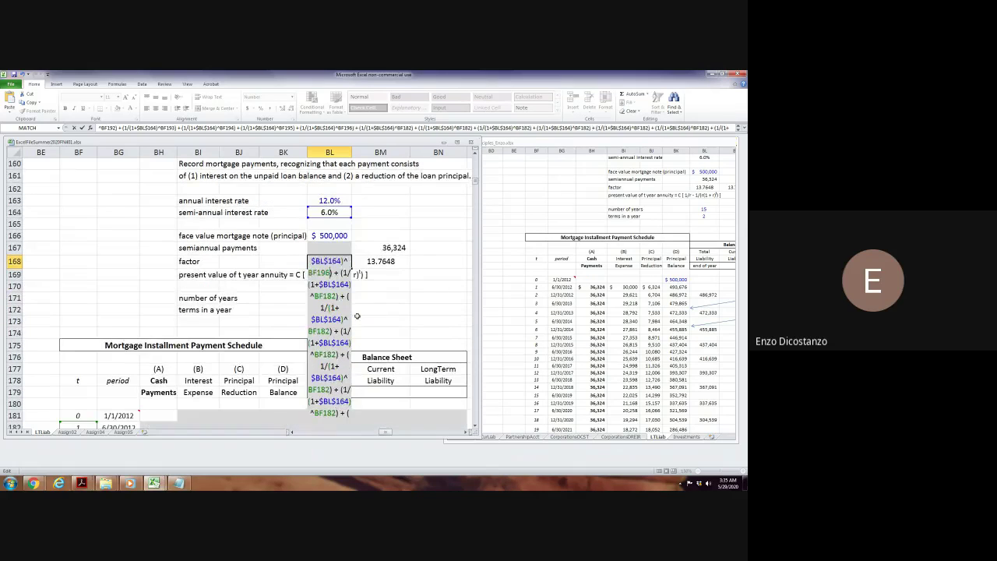
{"action": "key", "text": "Down"}
{"action": "key", "text": "Down"}
{"action": "key", "text": "Delete"}
{"action": "key", "text": "Delete"}
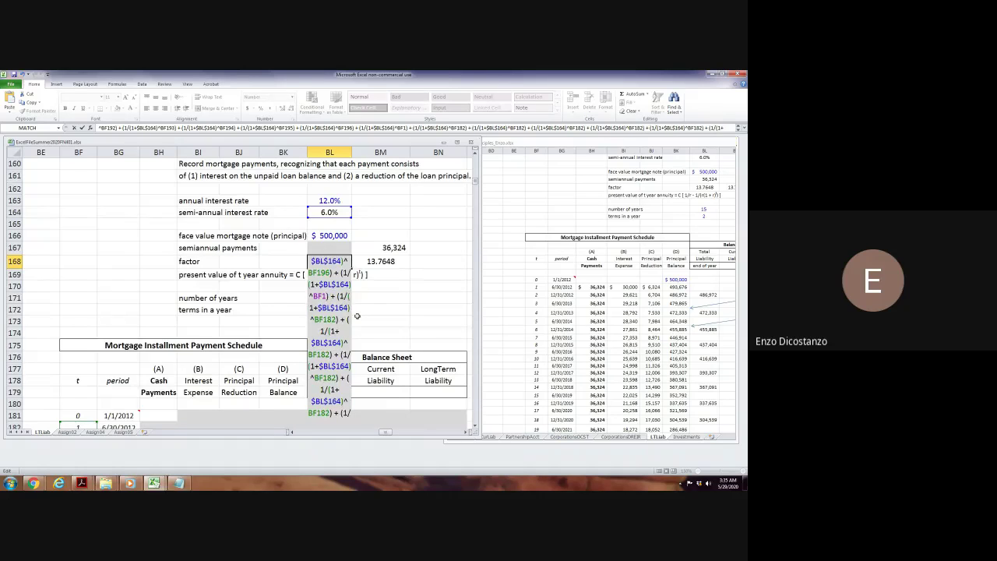
{"action": "type", "text": "97"}
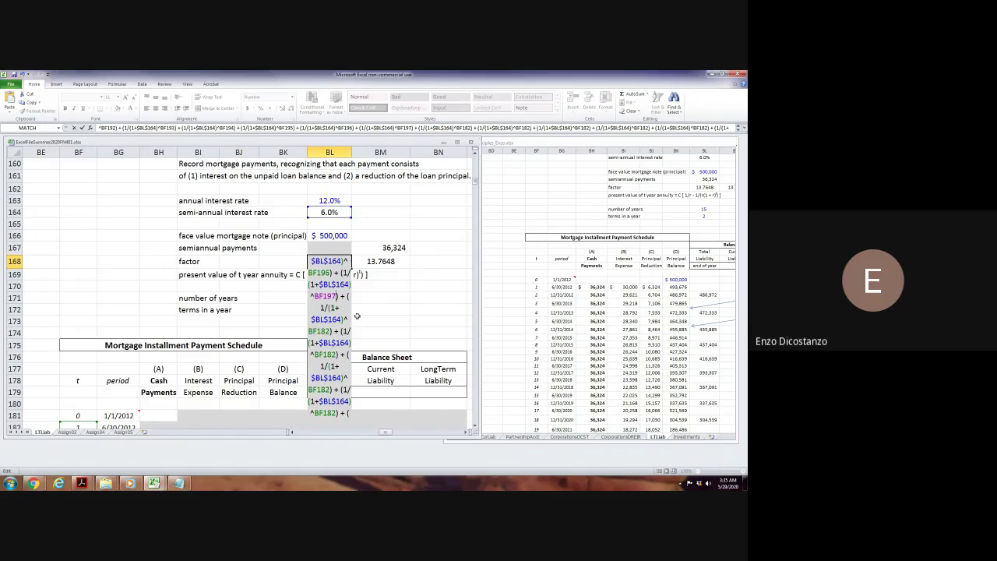
Change the exponent references of the 17th through 20th terms in BL168 to BF198, BF199, BF200 and BF201, and commit the formula.
{"action": "key", "text": "Delete"}
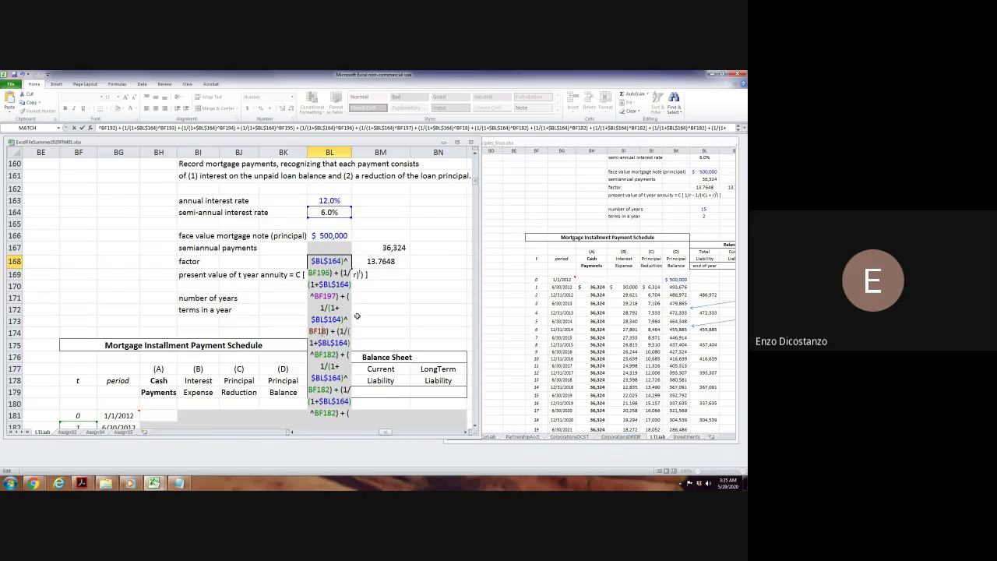
{"action": "type", "text": "9"}
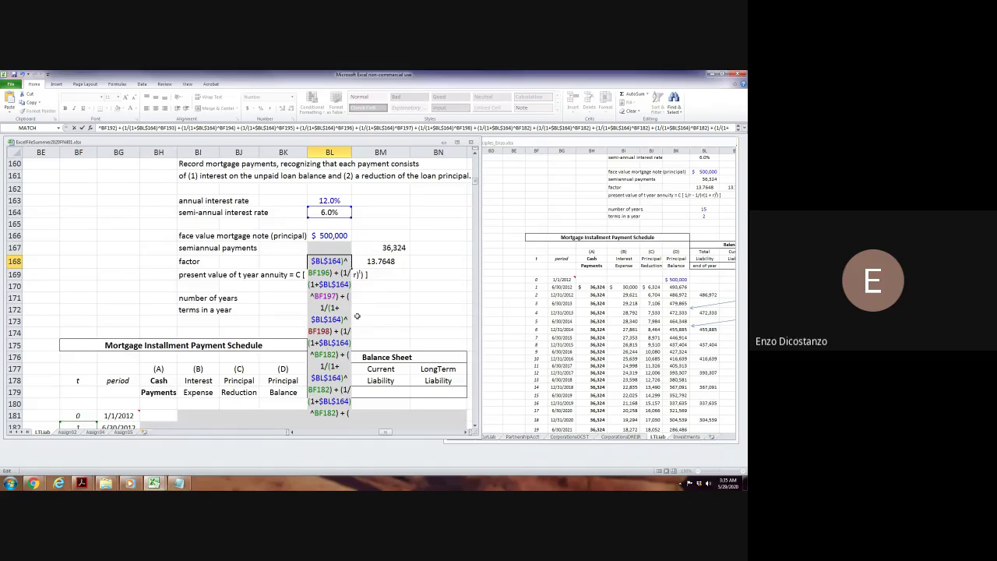
{"action": "key", "text": "Delete"}
{"action": "key", "text": "Delete"}
{"action": "type", "text": "99"}
{"action": "key", "text": "Delete"}
{"action": "key", "text": "Delete"}
{"action": "key", "text": "Delete"}
{"action": "type", "text": "200"}
{"action": "type", "text": "20"}
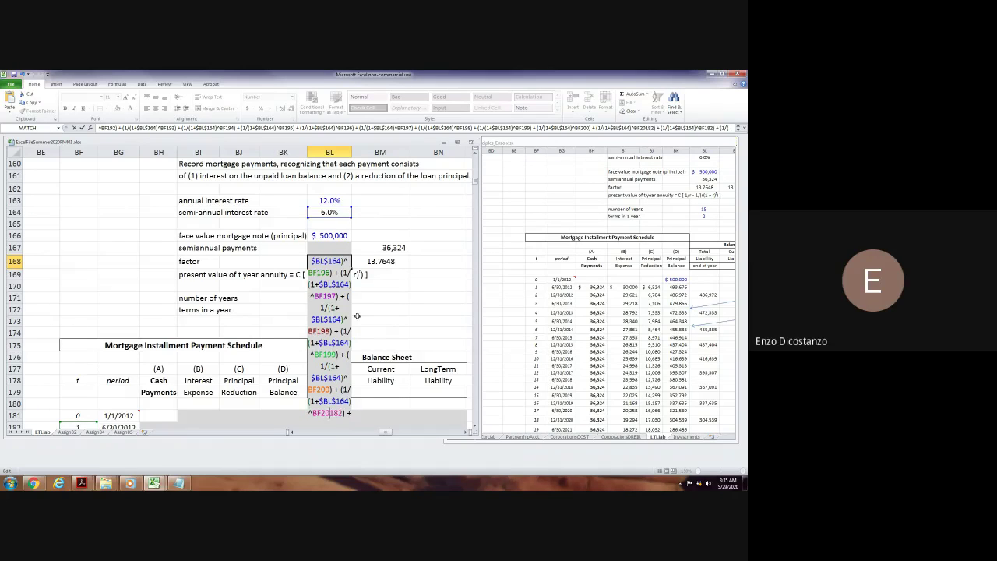
{"action": "key", "text": "Delete"}
{"action": "key", "text": "Delete"}
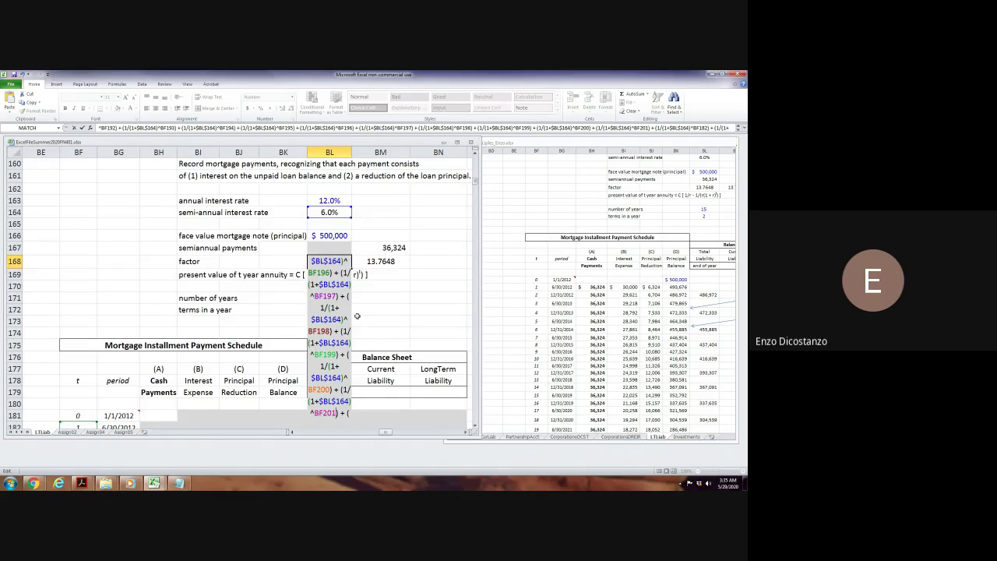
{"action": "key", "text": "ctrl+Return"}
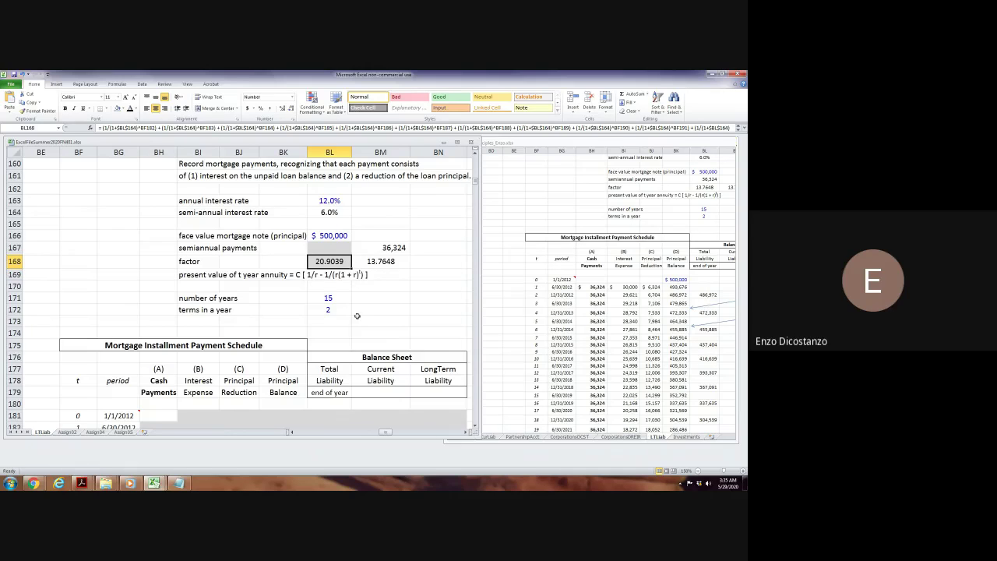
Reopen the BL168 formula and change the exponent references of its 21st and 22nd terms to BF202 and BF203.
{"action": "key", "text": "F2"}
{"action": "scroll", "coordinate": [200, 278], "scroll_direction": "down", "scroll_amount": 11}
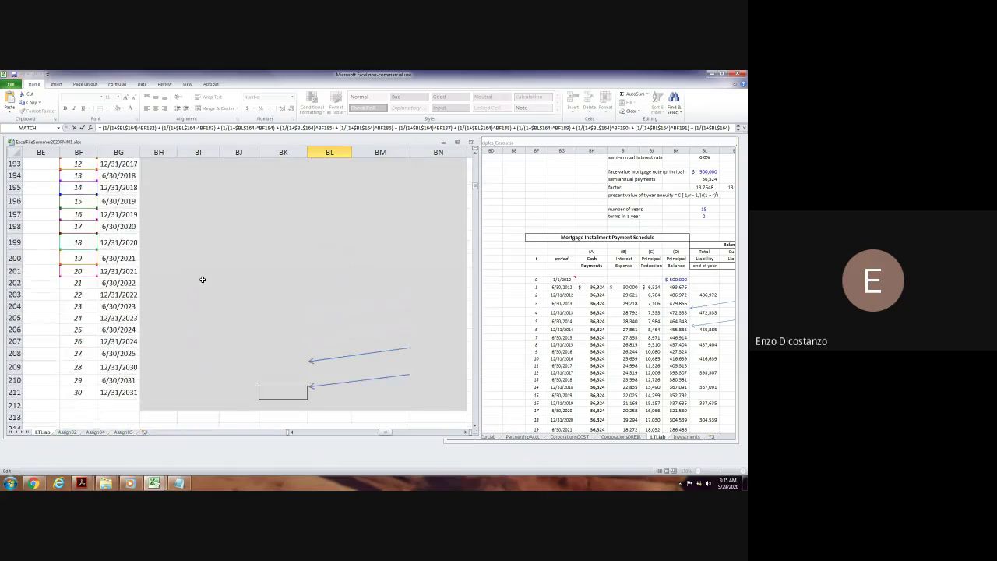
{"action": "scroll", "coordinate": [90, 320], "scroll_direction": "up", "scroll_amount": 4}
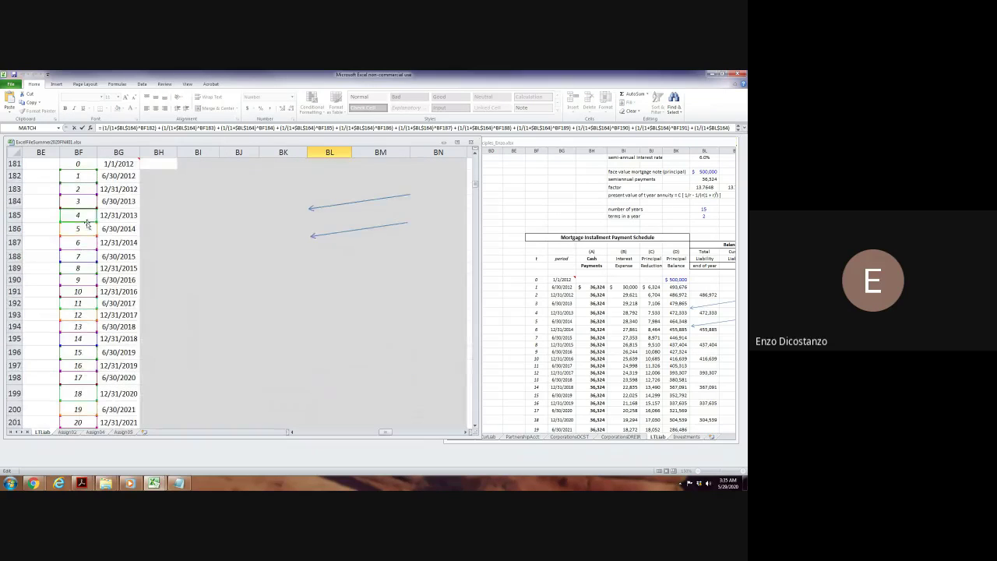
{"action": "scroll", "coordinate": [78, 238], "scroll_direction": "up", "scroll_amount": 8}
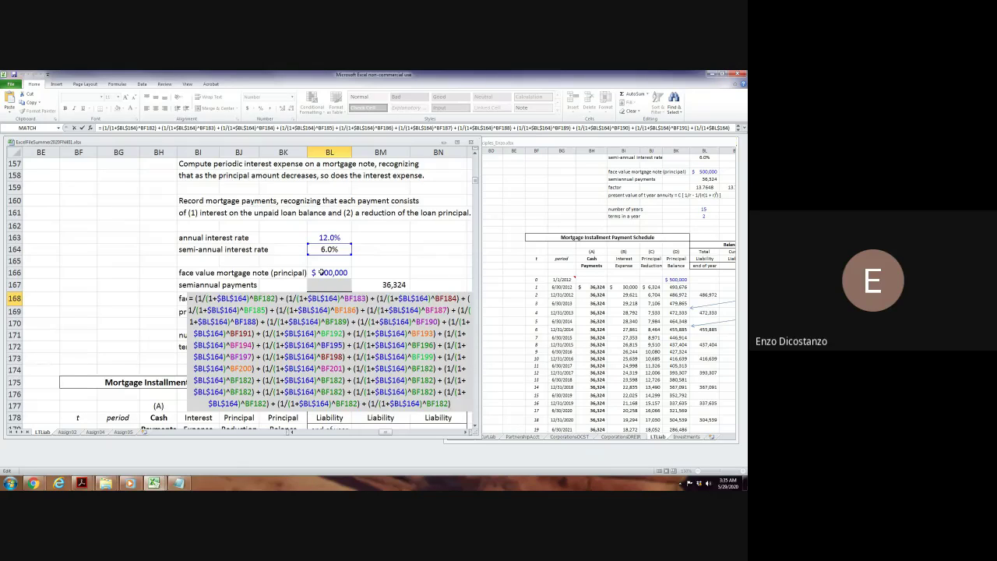
{"action": "scroll", "coordinate": [311, 274], "scroll_direction": "down", "scroll_amount": 4}
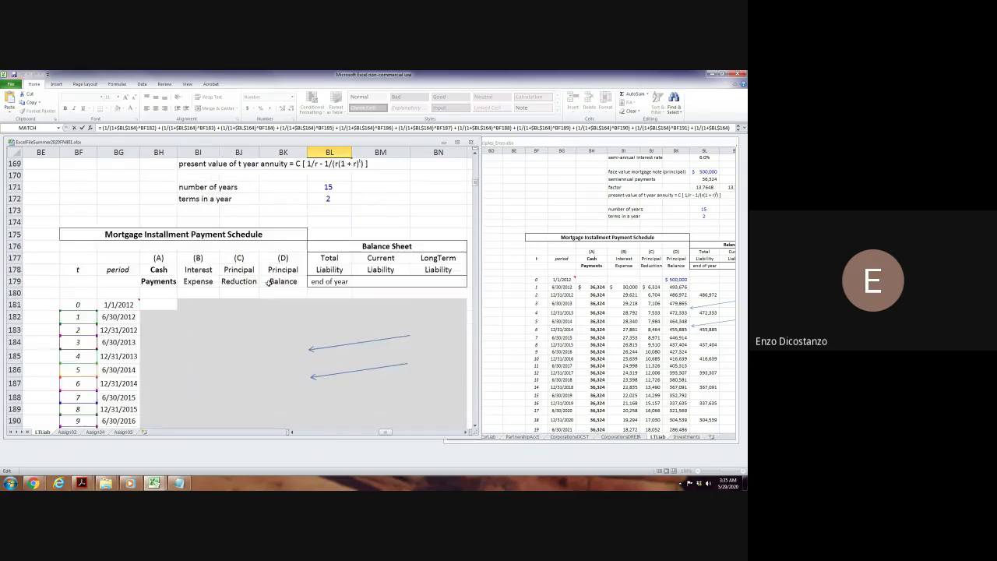
{"action": "scroll", "coordinate": [288, 277], "scroll_direction": "up", "scroll_amount": 4}
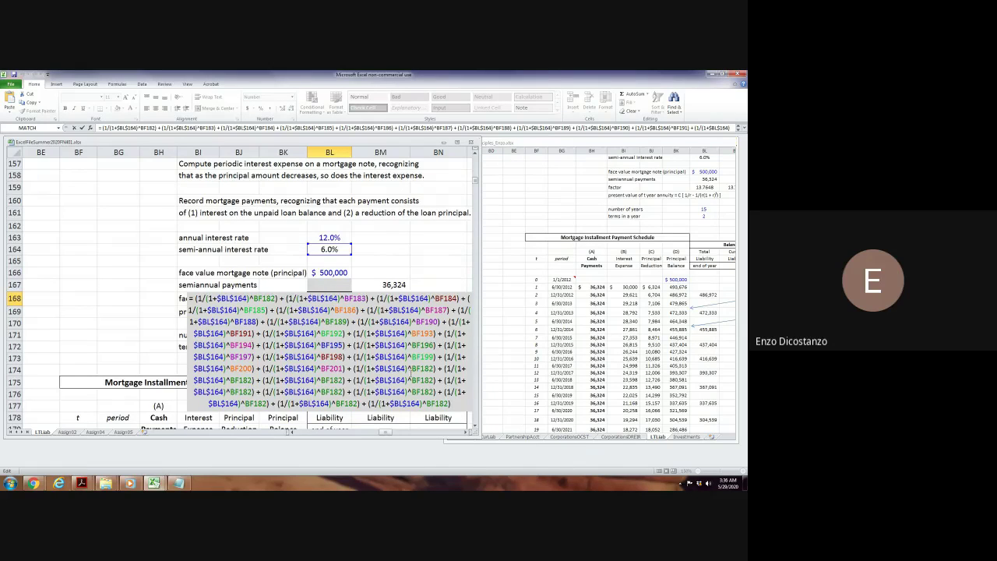
{"action": "left_click", "coordinate": [421, 369]}
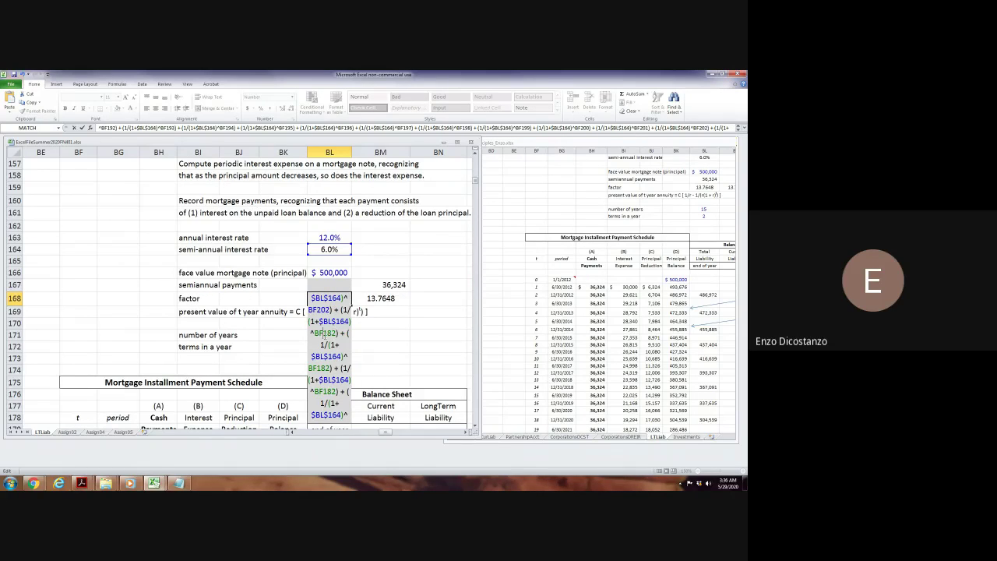
{"action": "key", "text": "BackSpace"}
{"action": "key", "text": "BackSpace"}
{"action": "key", "text": "BackSpace"}
{"action": "type", "text": "203"}
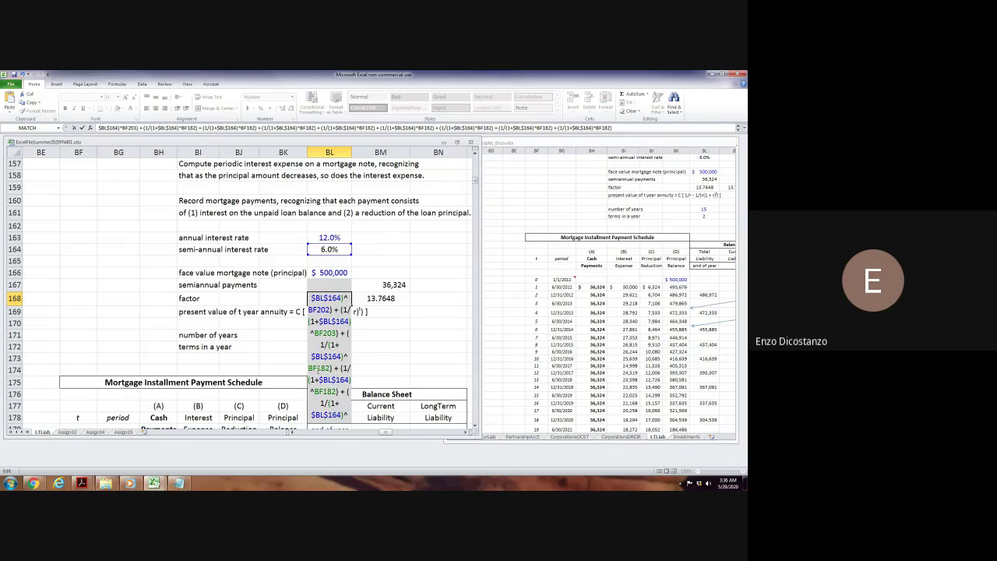
Change the exponent references of the 23rd and 24th terms in BL168 to BF204 and BF205, and commit the formula.
{"action": "key", "text": "BackSpace"}
{"action": "key", "text": "BackSpace"}
{"action": "type", "text": "204"}
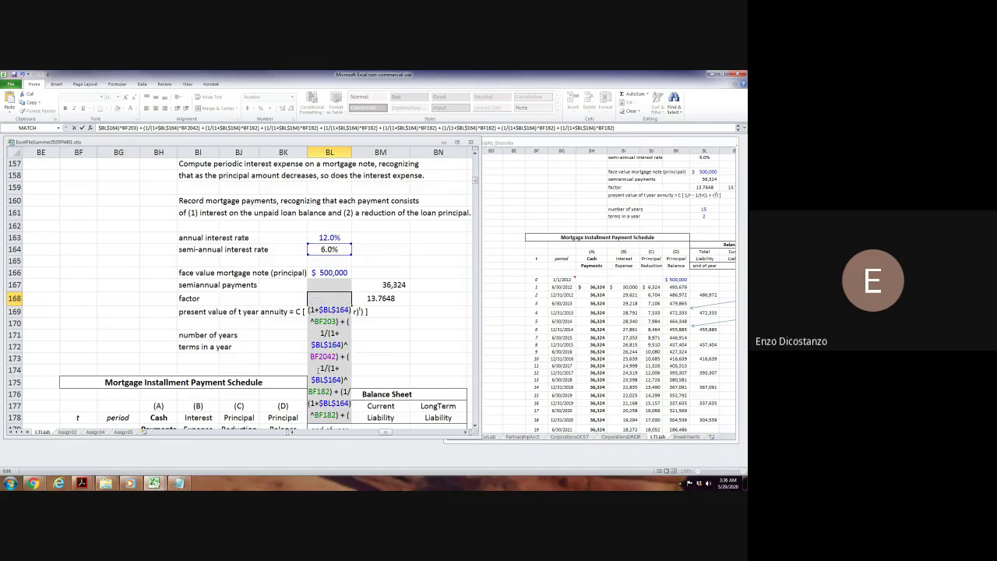
{"action": "key", "text": "Delete"}
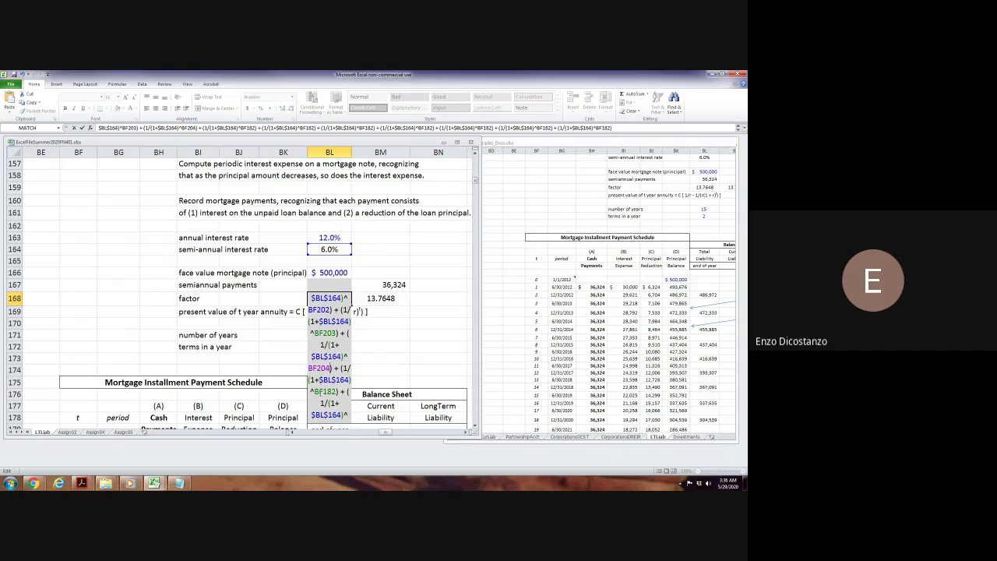
{"action": "key", "text": "BackSpace"}
{"action": "key", "text": "BackSpace"}
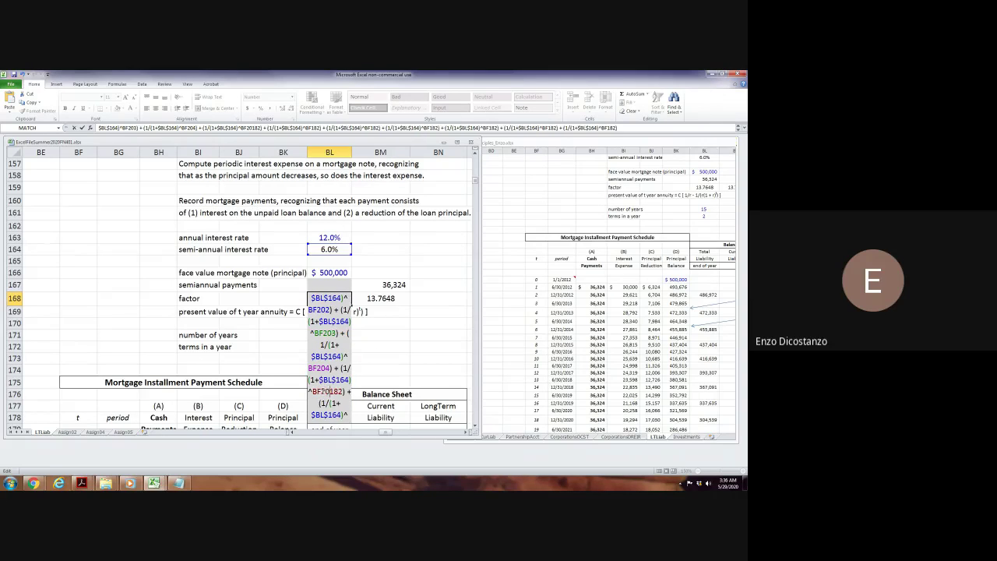
{"action": "type", "text": "205"}
{"action": "key", "text": "Delete"}
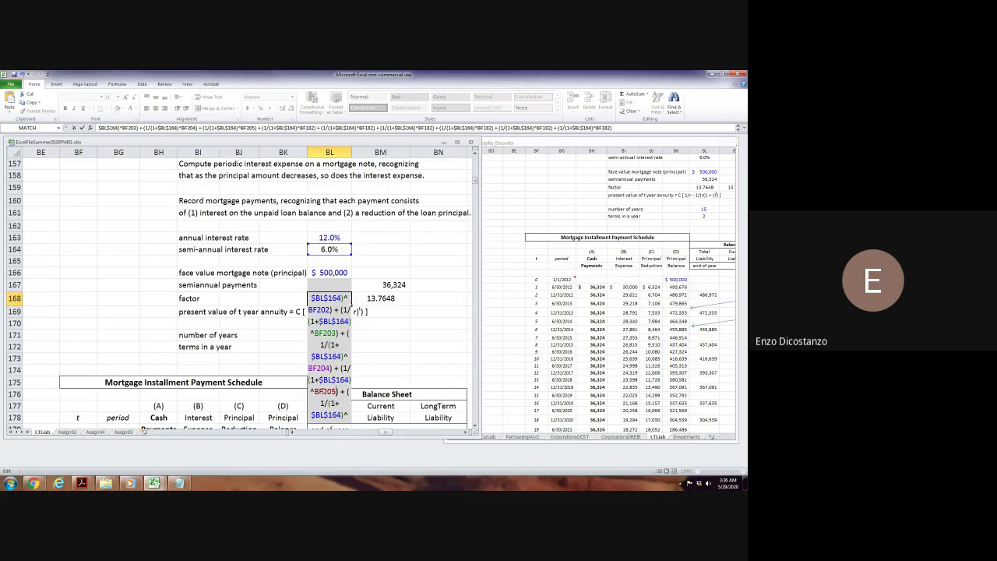
{"action": "key", "text": "Return"}
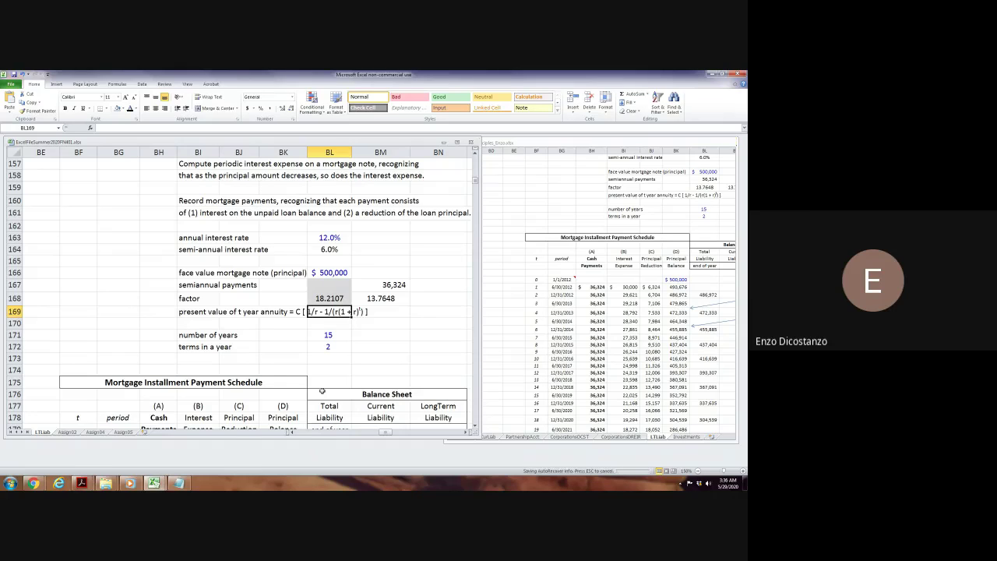
Reopen the BL168 formula and change the exponent reference of its 25th discount term to BF206.
{"action": "key", "text": "Up"}
{"action": "key", "text": "F2"}
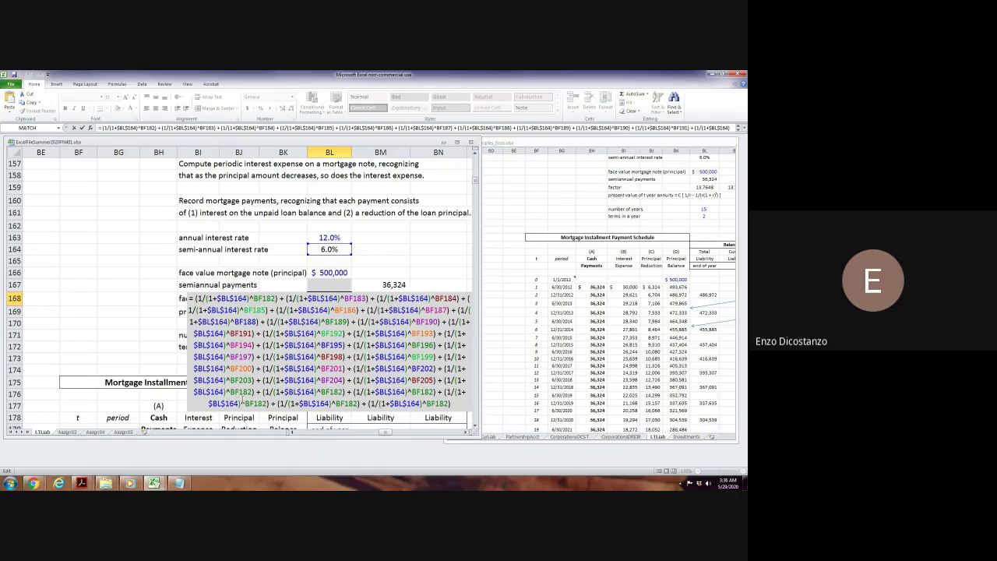
{"action": "key", "text": "BackSpace"}
{"action": "key", "text": "BackSpace"}
{"action": "type", "text": "206"}
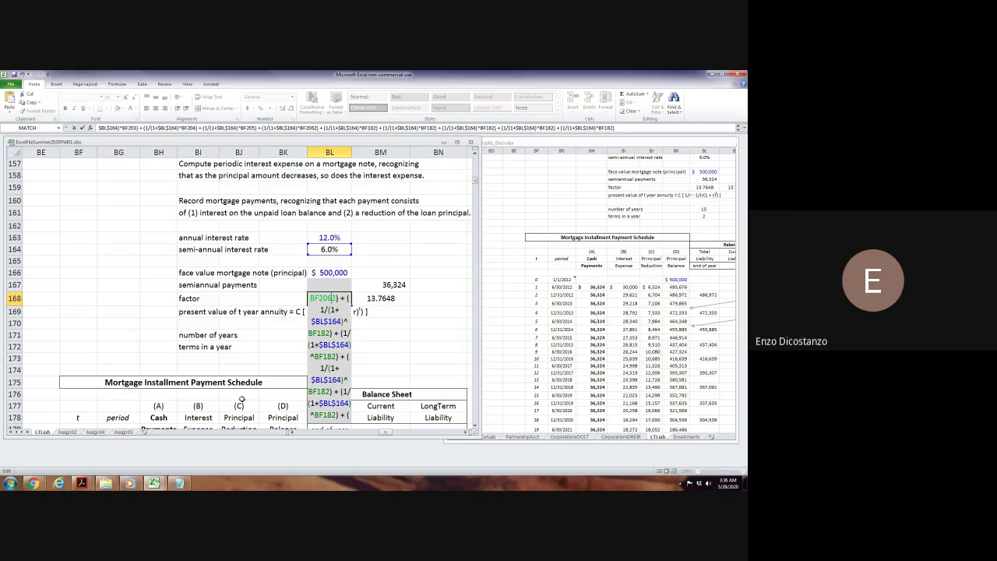
{"action": "key", "text": "Delete"}
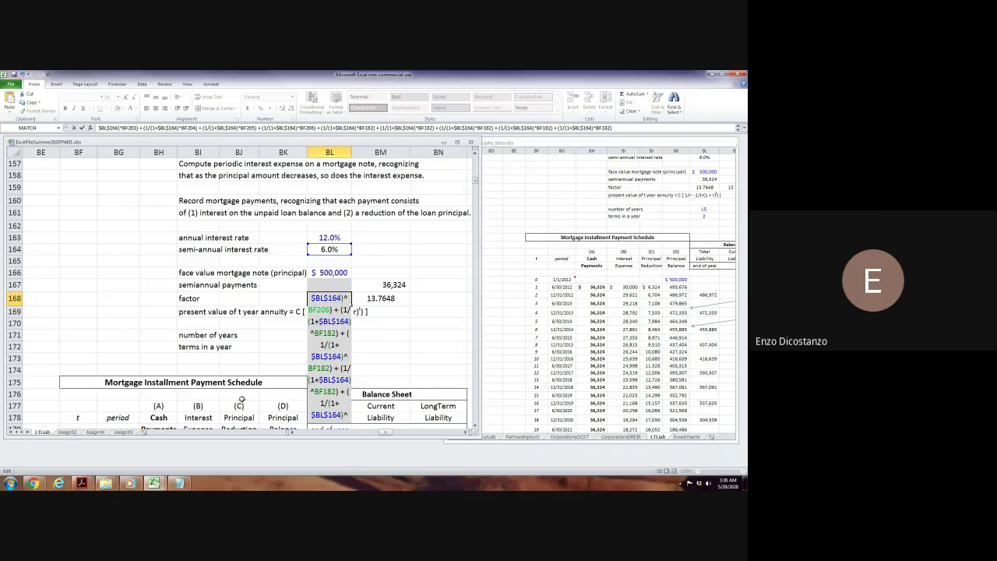
Change the exponent references of the 26th, 27th and 28th terms in BL168 to BF207, BF208 and BF209, and commit the formula.
{"action": "type", "text": "207"}
{"action": "key", "text": "Down"}
{"action": "key", "text": "Delete"}
{"action": "key", "text": "BackSpace"}
{"action": "key", "text": "BackSpace"}
{"action": "key", "text": "BackSpace"}
{"action": "type", "text": "208"}
{"action": "key", "text": "Down"}
{"action": "key", "text": "Down"}
{"action": "key", "text": "BackSpace"}
{"action": "key", "text": "BackSpace"}
{"action": "key", "text": "BackSpace"}
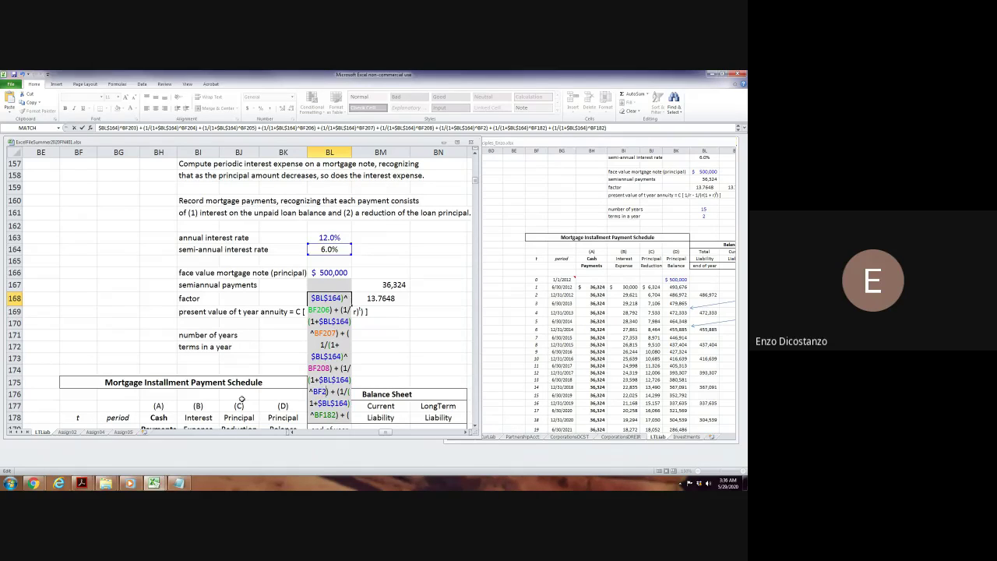
{"action": "type", "text": "209"}
{"action": "key", "text": "Return"}
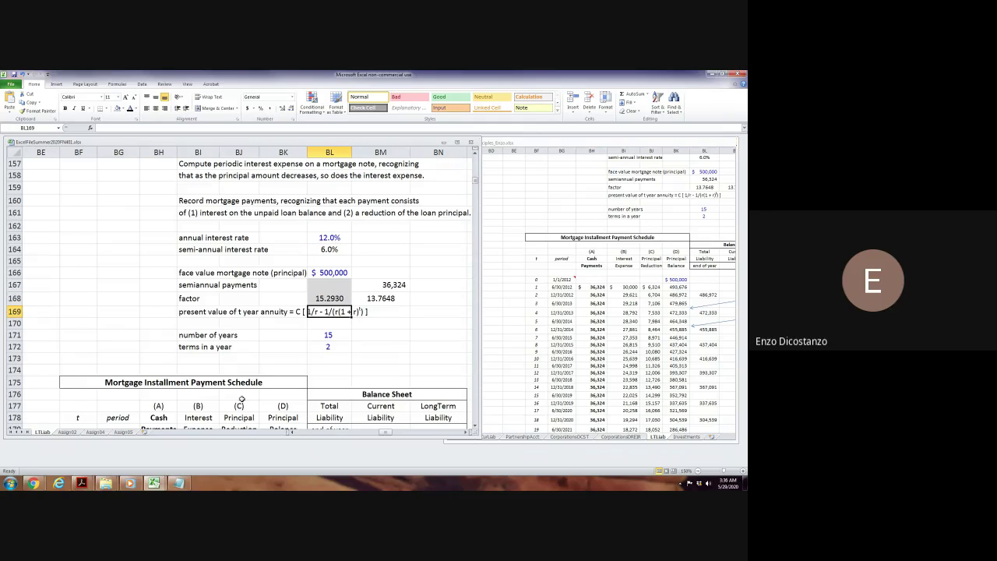
Change the exponent references of the last two terms in BL168 to BF210 and BF211, and commit the formula.
{"action": "key", "text": "Up"}
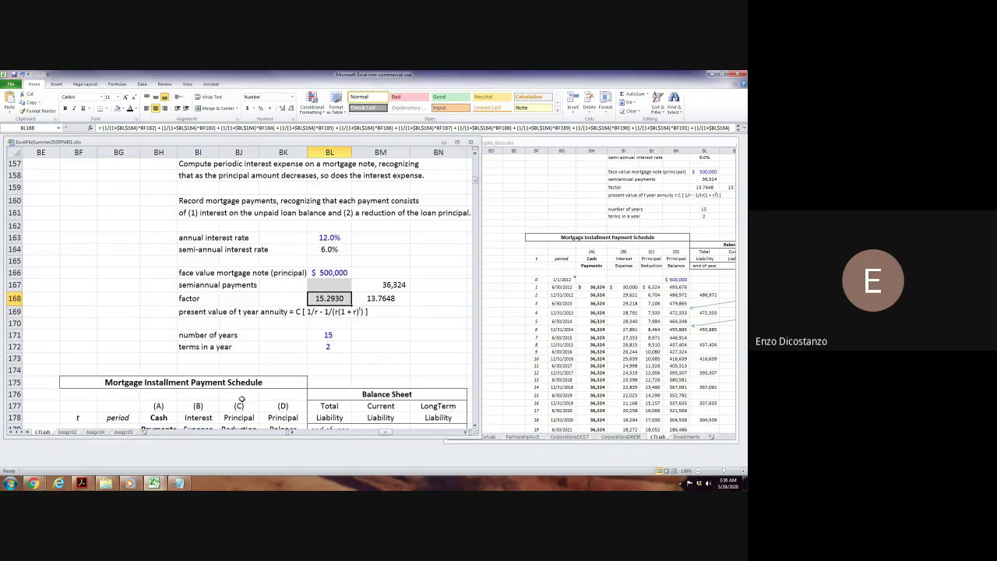
{"action": "key", "text": "F2"}
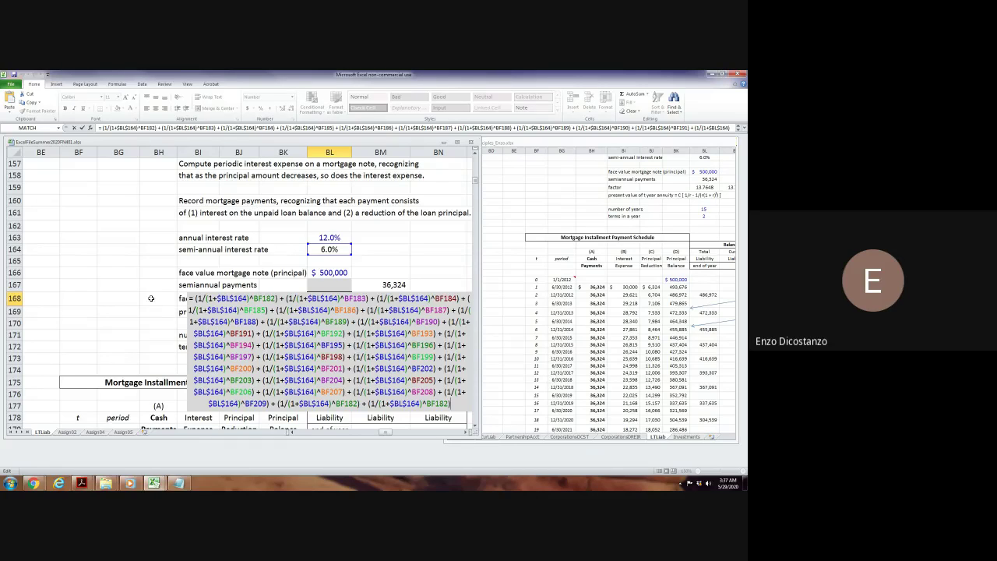
{"action": "scroll", "coordinate": [144, 275], "scroll_direction": "down", "scroll_amount": 1}
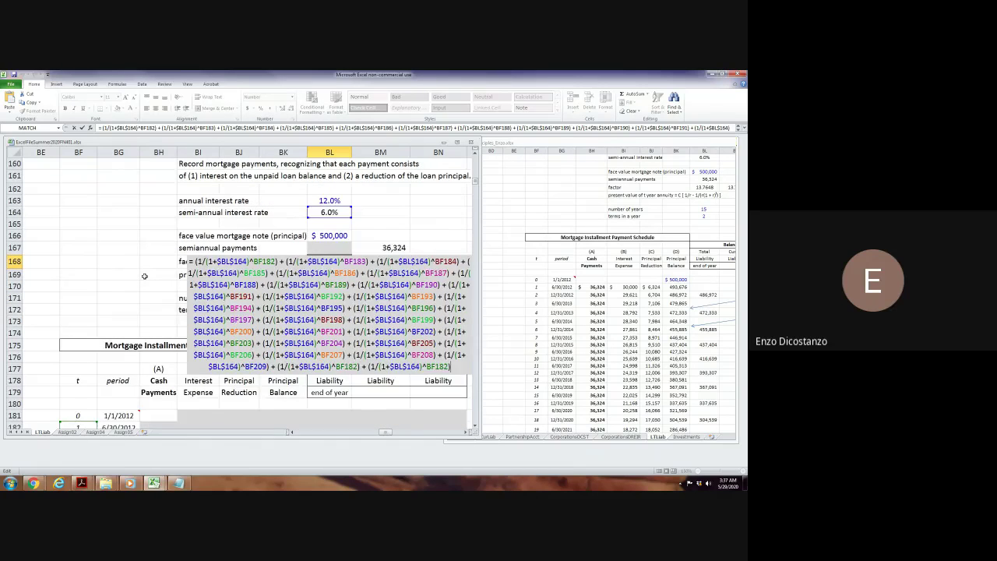
{"action": "scroll", "coordinate": [144, 276], "scroll_direction": "down", "scroll_amount": 9}
{"action": "scroll", "coordinate": [188, 286], "scroll_direction": "up", "scroll_amount": 7}
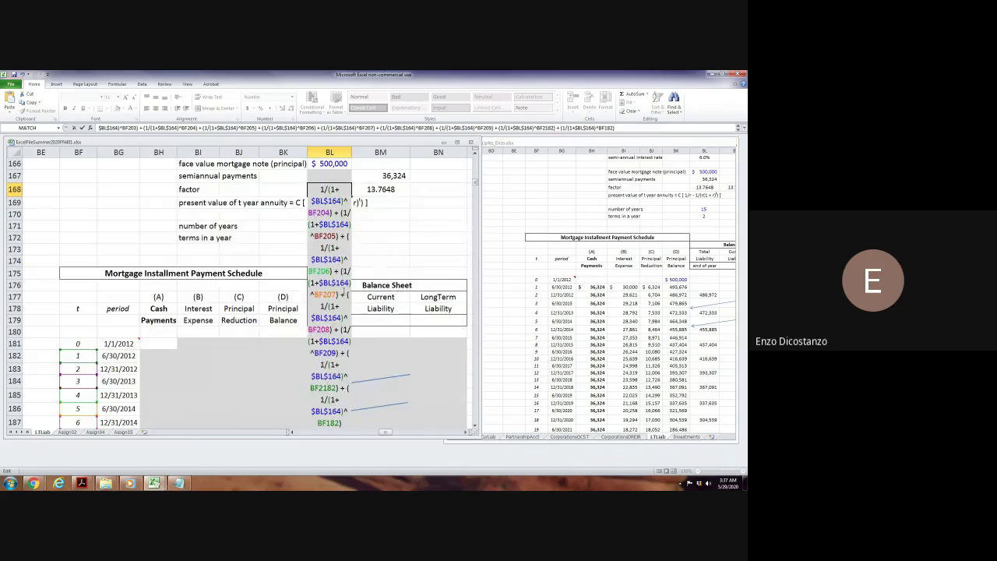
{"action": "type", "text": "0"}
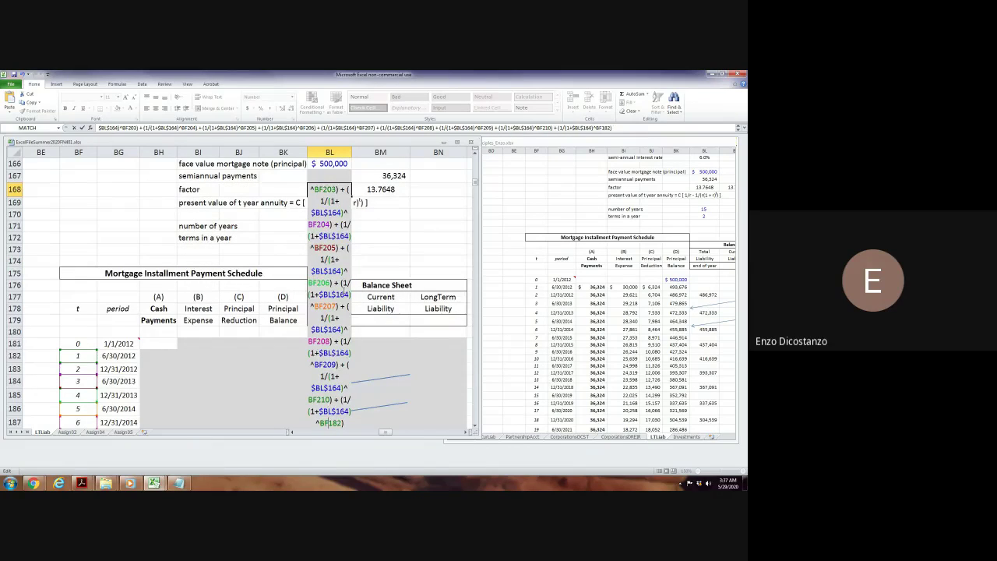
{"action": "type", "text": "21"}
{"action": "key", "text": "Delete"}
{"action": "key", "text": "Delete"}
{"action": "key", "text": "Return"}
Check the references in the completed BL168 factor formula and remove the cell's grey fill.
{"action": "left_click", "coordinate": [347, 189]}
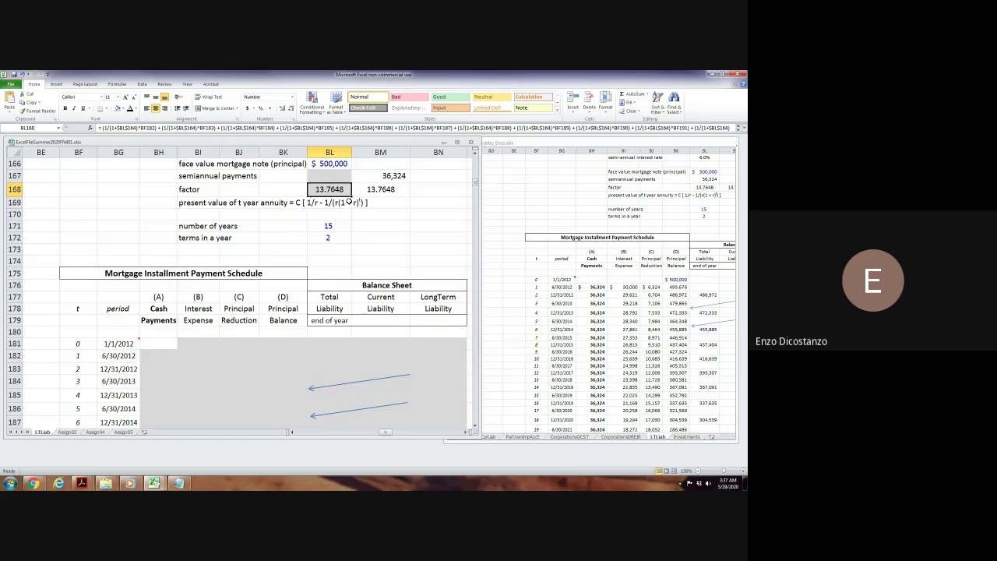
{"action": "key", "text": "F2"}
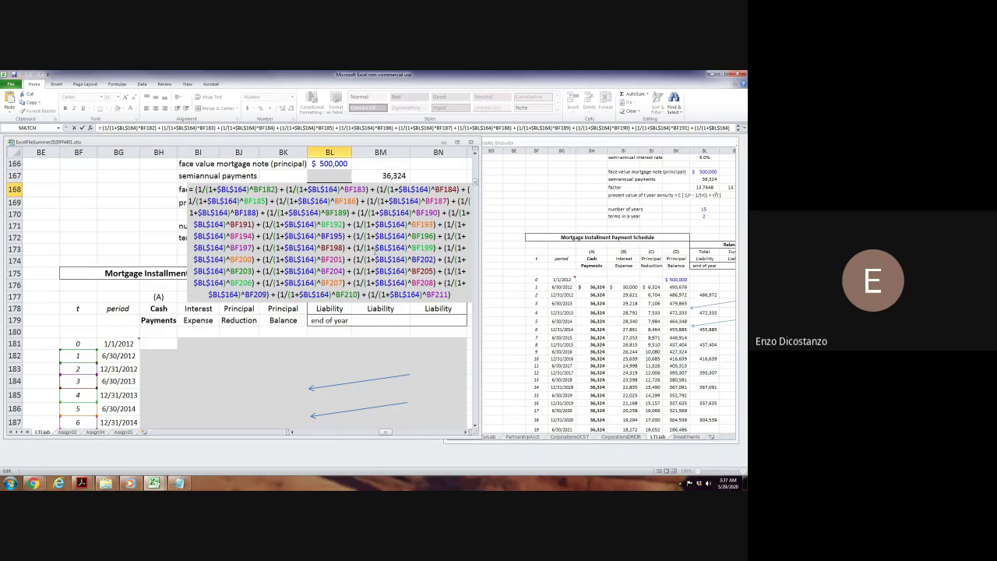
{"action": "key", "text": "Escape"}
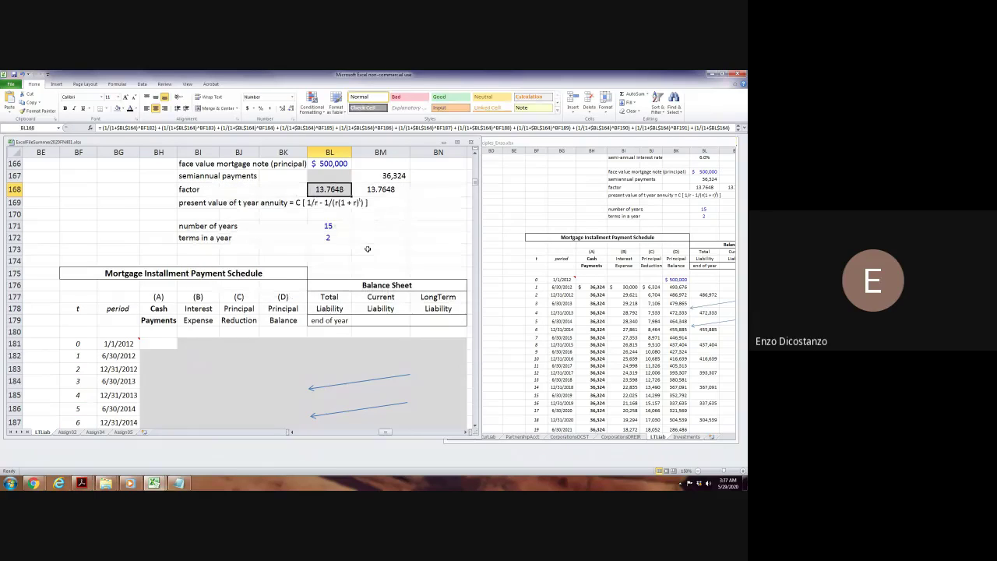
{"action": "key", "text": "alt+h"}
{"action": "key", "text": "h"}
{"action": "key", "text": "Escape"}
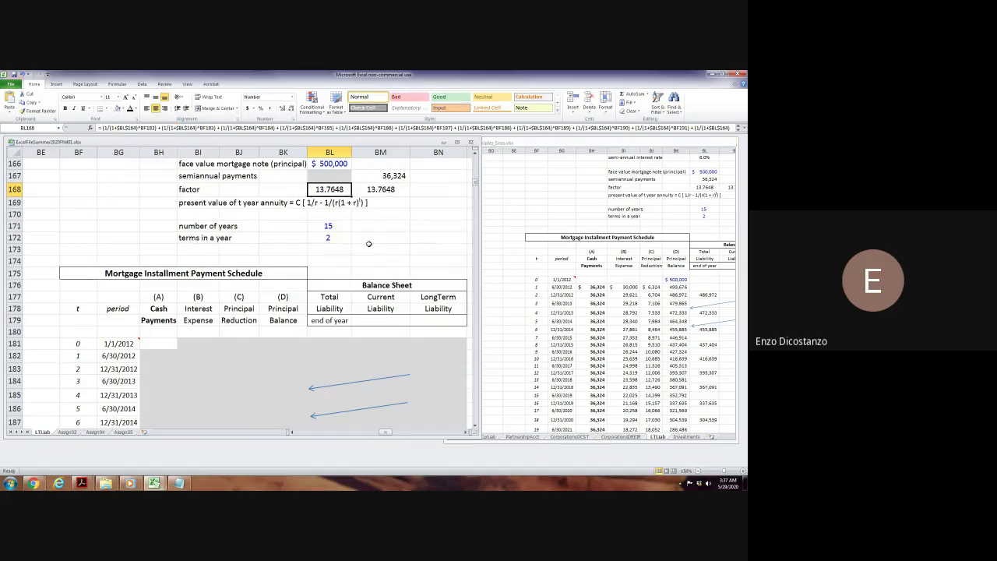
Compare the closed-form annuity factor formula in BM168 with the summed discount terms in BL168, leaving both unedited.
{"action": "scroll", "coordinate": [374, 241], "scroll_direction": "up", "scroll_amount": 3}
{"action": "left_click", "coordinate": [376, 301]}
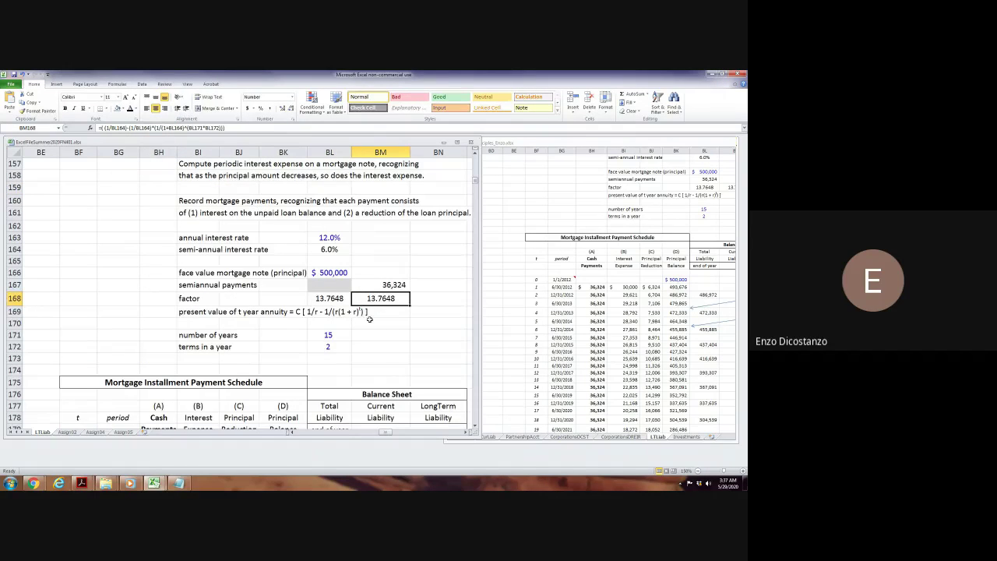
{"action": "key", "text": "F2"}
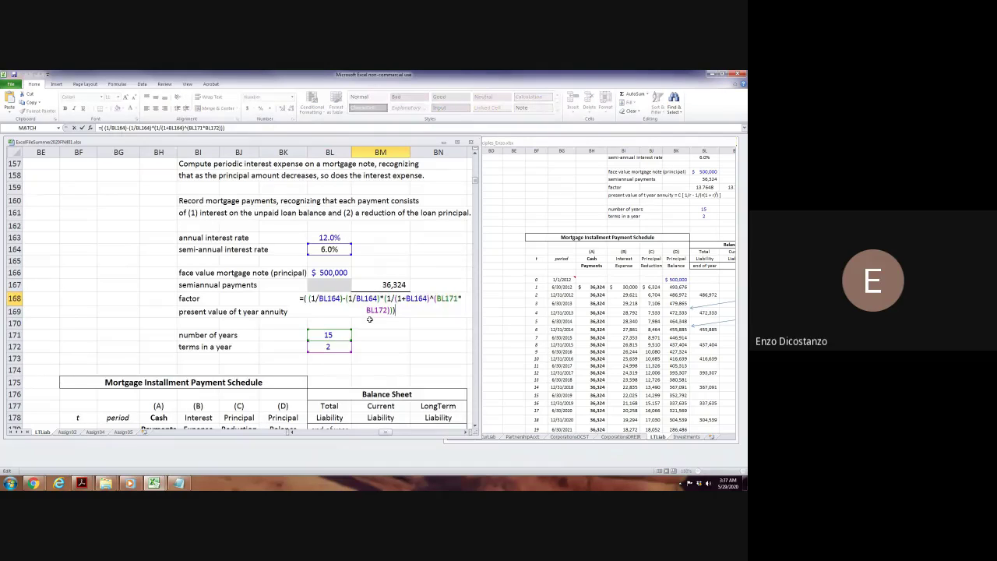
{"action": "key", "text": "Escape"}
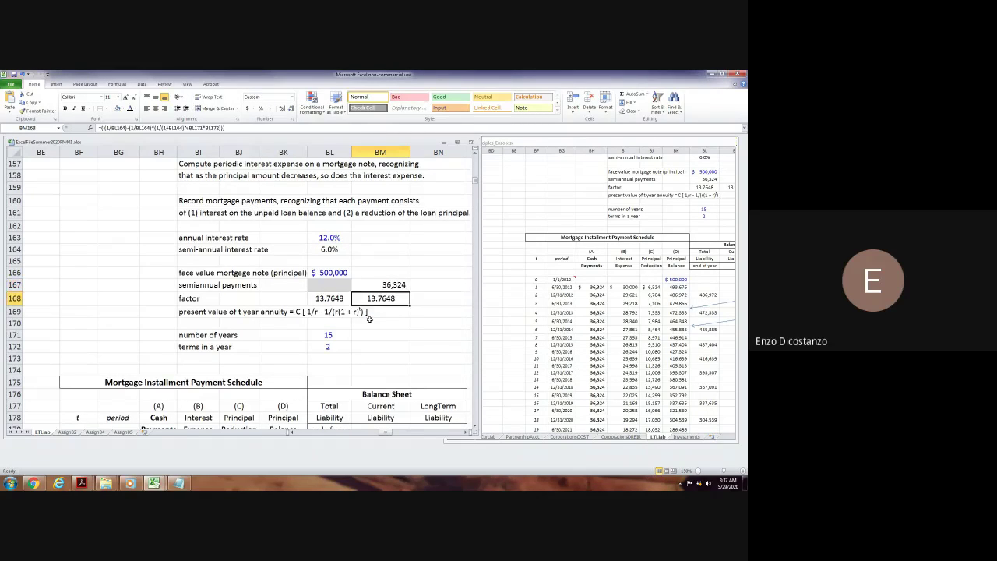
{"action": "key", "text": "Left"}
{"action": "key", "text": "F2"}
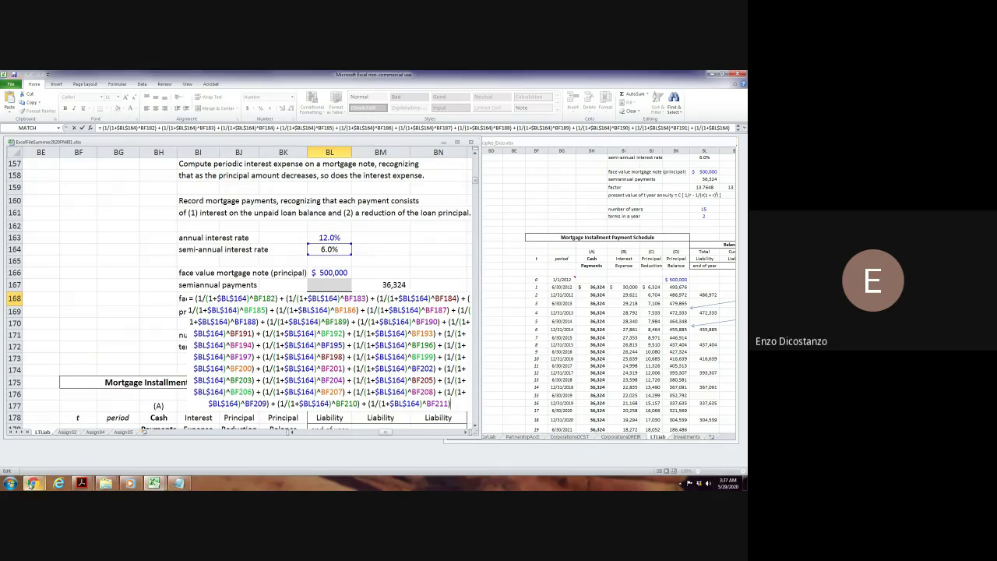
{"action": "left_click", "coordinate": [33, 482]}
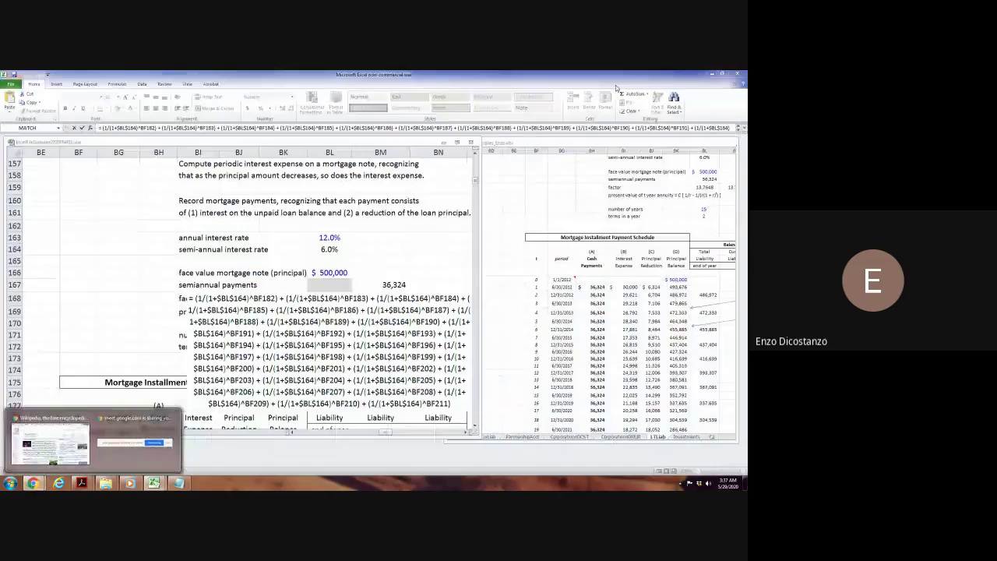
{"action": "left_click", "coordinate": [615, 85]}
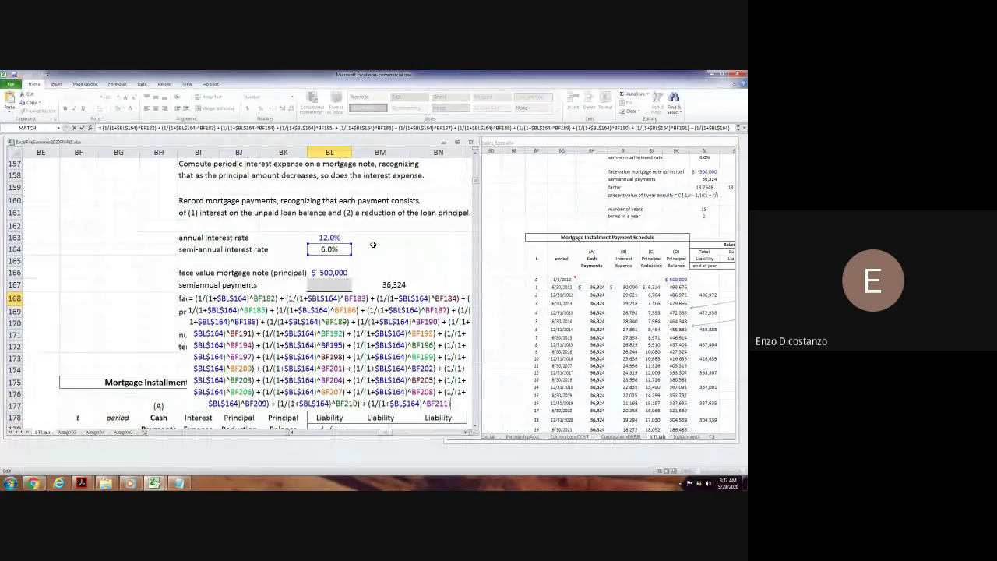
{"action": "key", "text": "Escape"}
Compute the semiannual payment in BL167 as =BL166/BL168 and remove the cell's grey fill.
{"action": "left_click", "coordinate": [342, 285]}
{"action": "type", "text": "="}
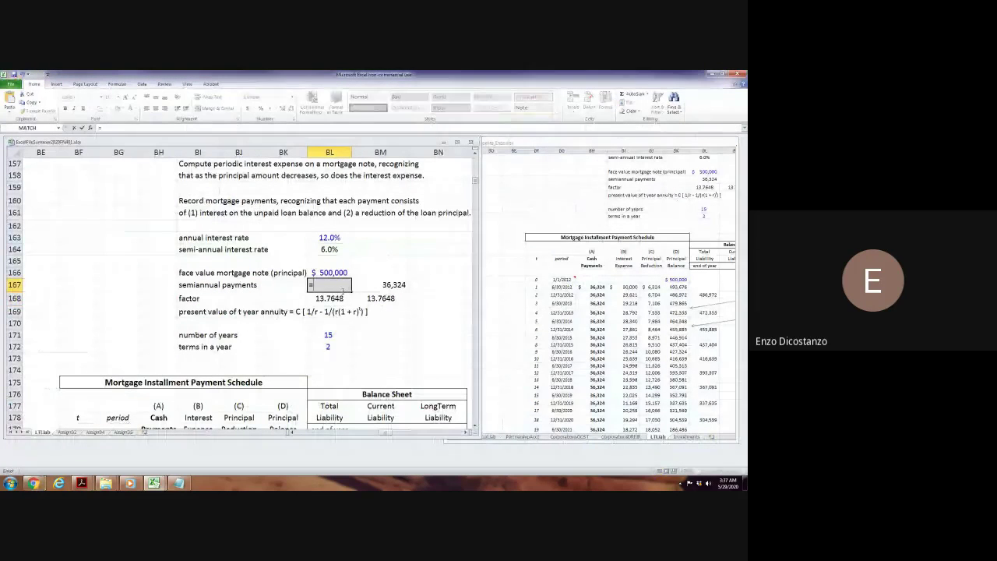
{"action": "key", "text": "Up"}
{"action": "type", "text": "/"}
{"action": "key", "text": "Down"}
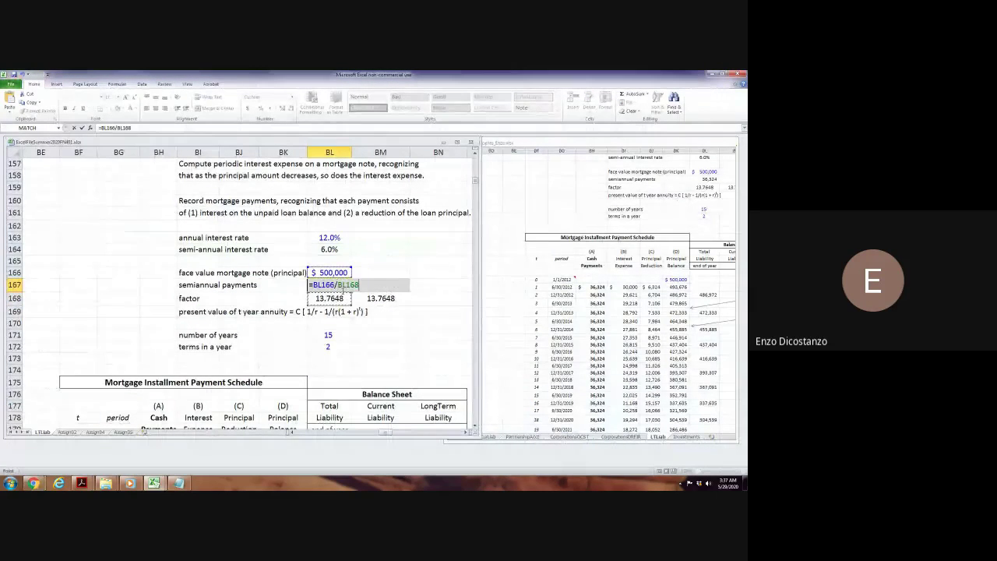
{"action": "key", "text": "Return"}
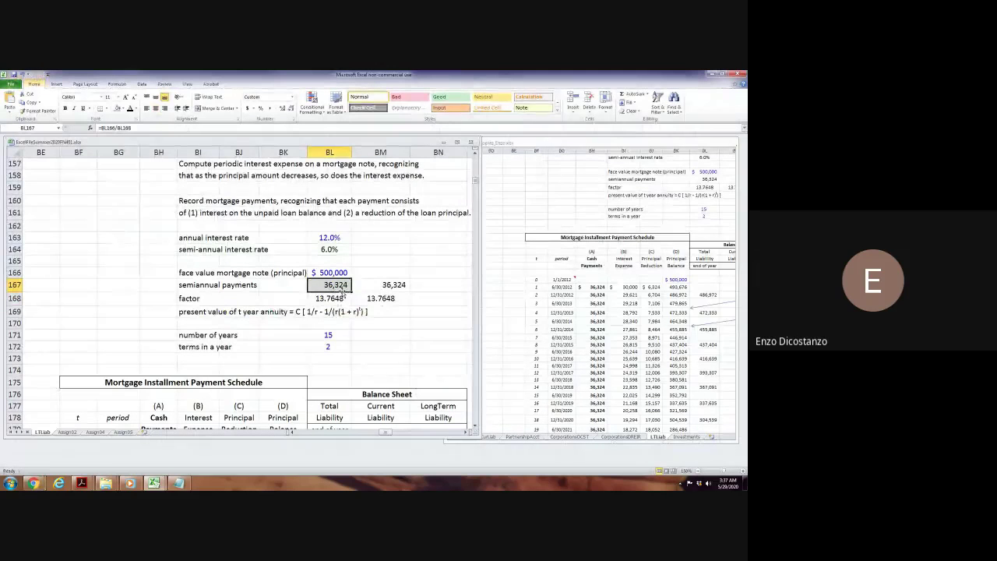
{"action": "left_click", "coordinate": [343, 290]}
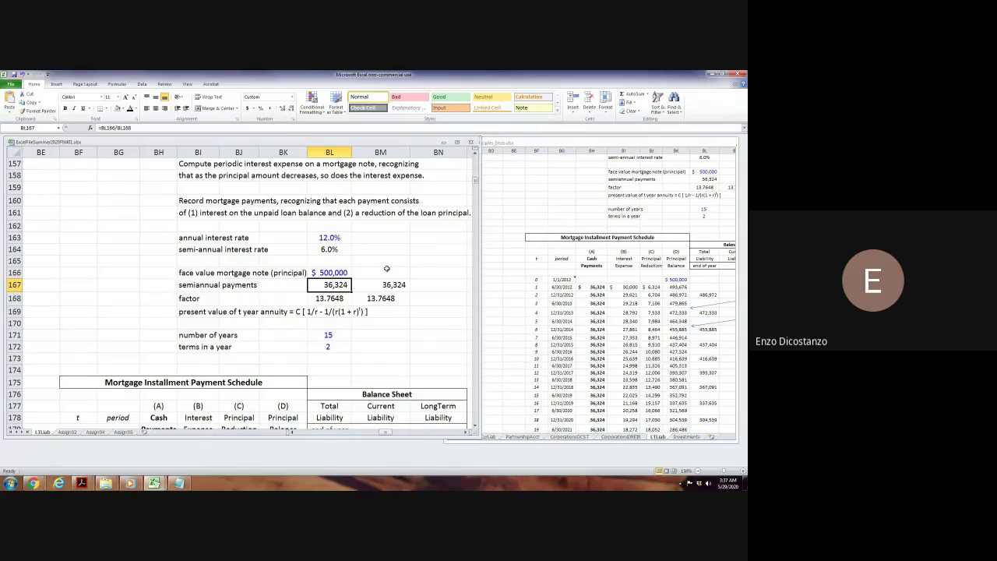
Save the AccountingPrinciples reference workbook and return to the workbook with the unfinished mortgage schedule.
{"action": "left_click", "coordinate": [388, 262]}
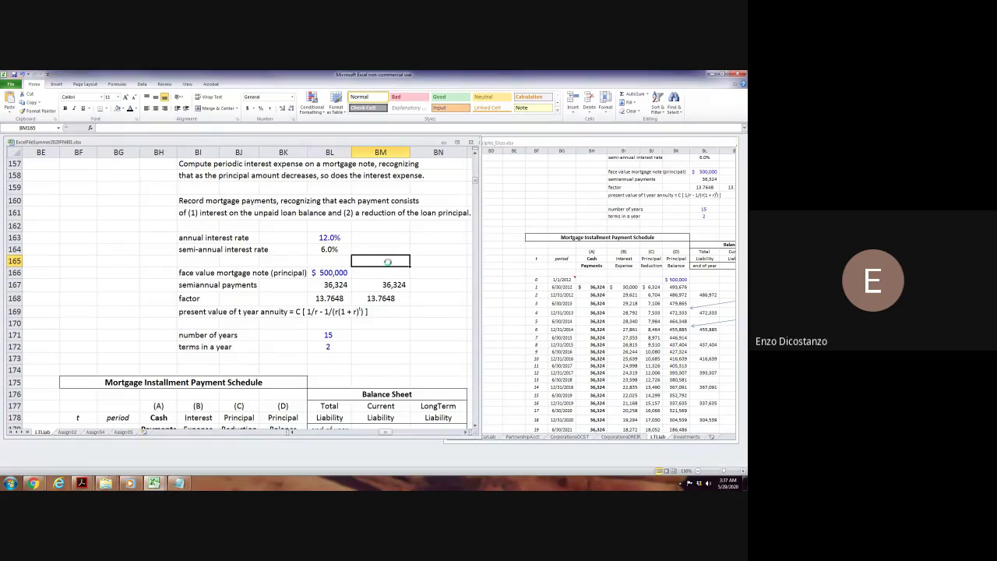
{"action": "left_click", "coordinate": [496, 279]}
{"action": "key", "text": "ctrl+s"}
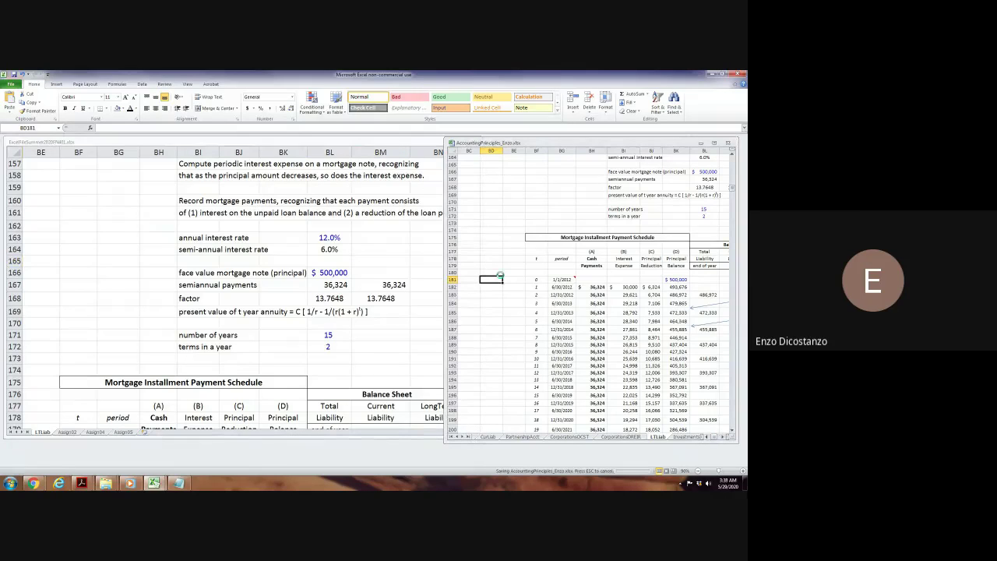
{"action": "left_click", "coordinate": [286, 339]}
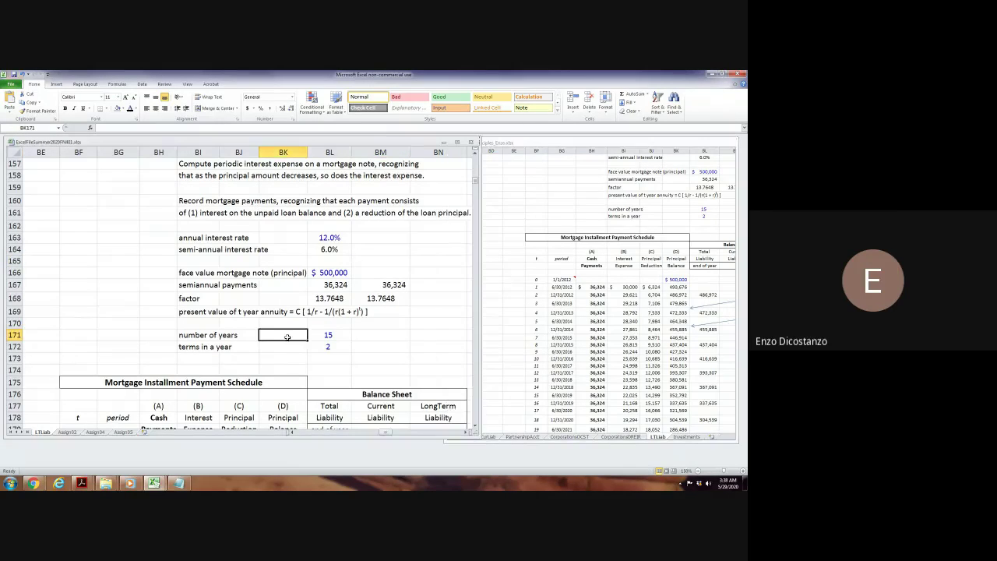
Link the first cash payment of the installment schedule, BH182, to the semiannual payment with =BL167.
{"action": "scroll", "coordinate": [242, 300], "scroll_direction": "down", "scroll_amount": 7}
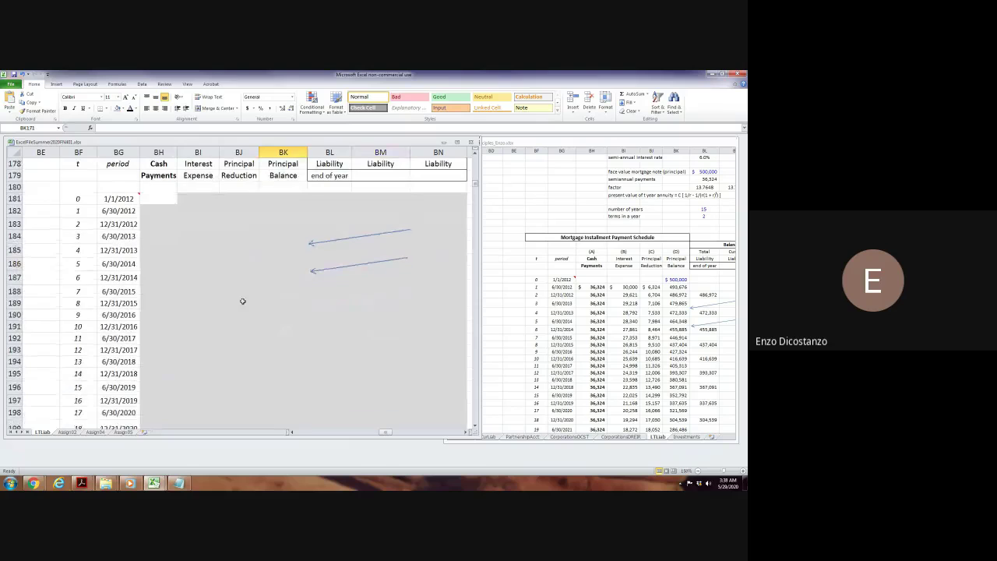
{"action": "left_click", "coordinate": [173, 211]}
{"action": "type", "text": "="}
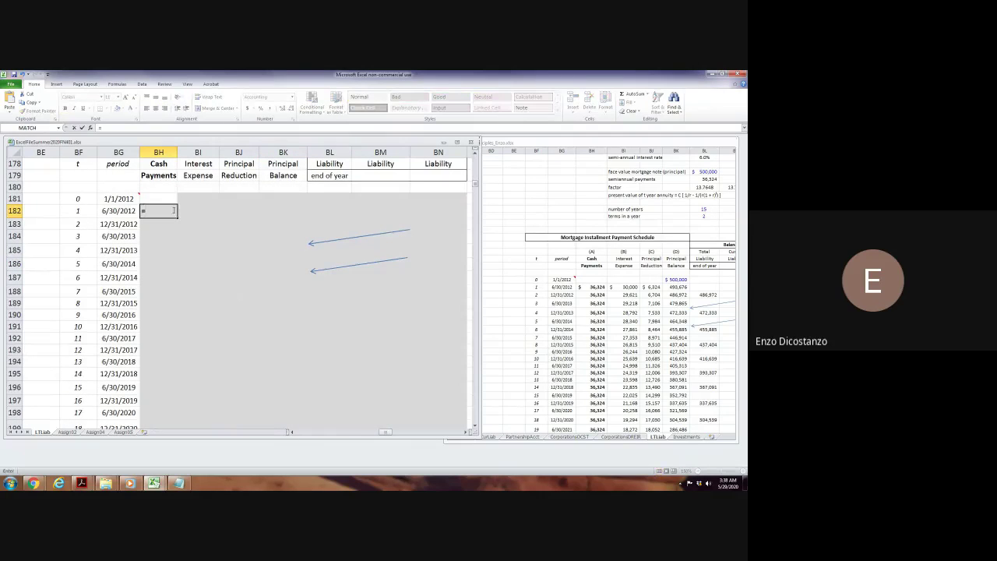
{"action": "scroll", "coordinate": [173, 211], "scroll_direction": "up", "scroll_amount": 6}
{"action": "left_click", "coordinate": [333, 248]}
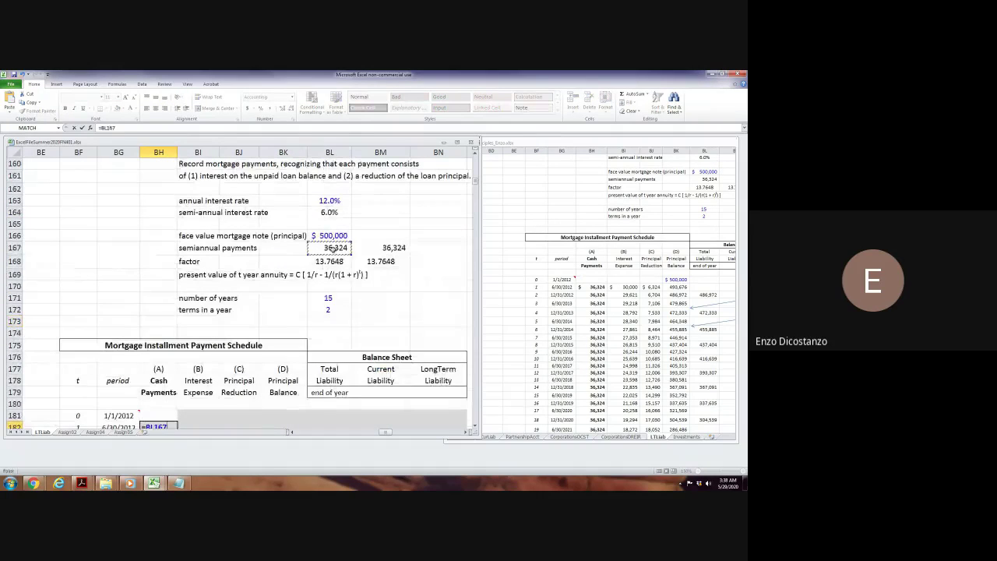
{"action": "key", "text": "Return"}
Carry the cash payment down to periods 2 and 3 by entering =BH182 in BH183 and =BH183 in BH184.
{"action": "type", "text": "="}
{"action": "key", "text": "Up"}
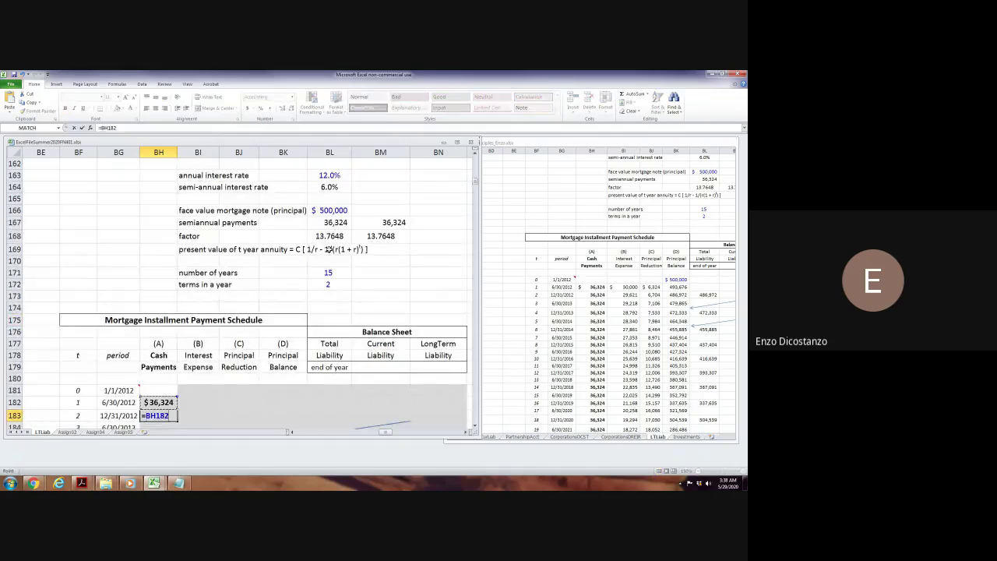
{"action": "key", "text": "Return"}
{"action": "key", "text": "Up"}
{"action": "key", "text": "Up"}
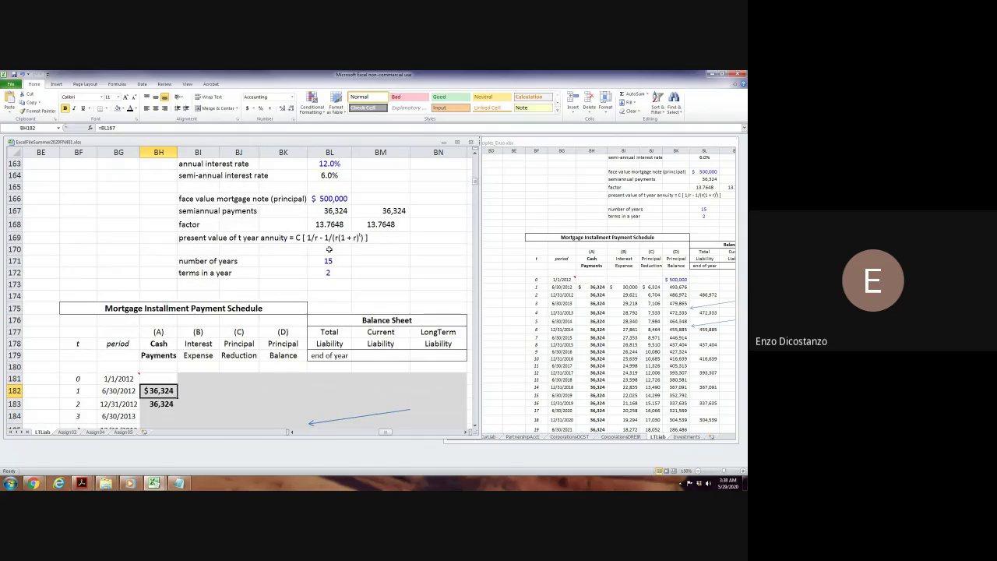
{"action": "key", "text": "shift+Down"}
{"action": "key", "text": "Down"}
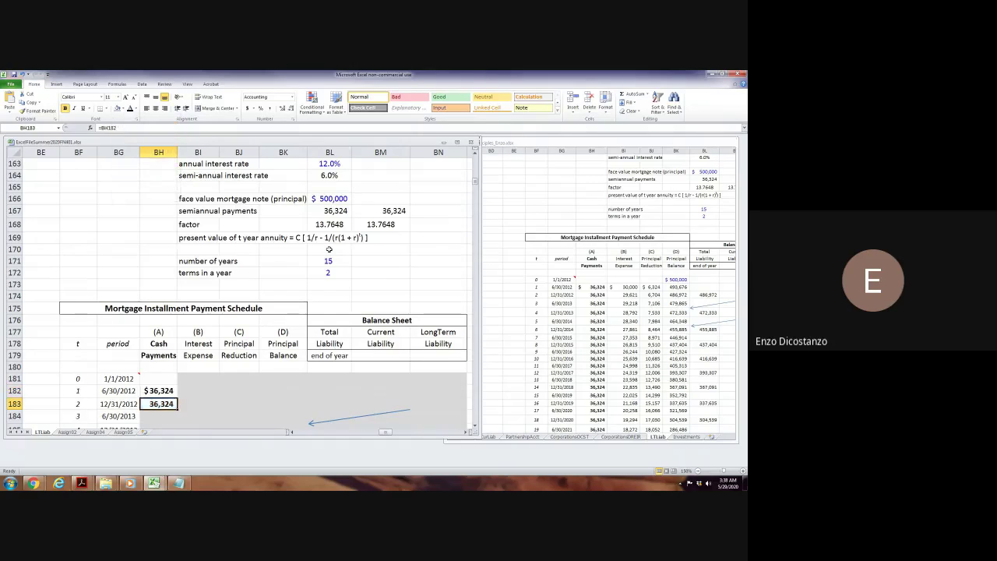
{"action": "key", "text": "Down"}
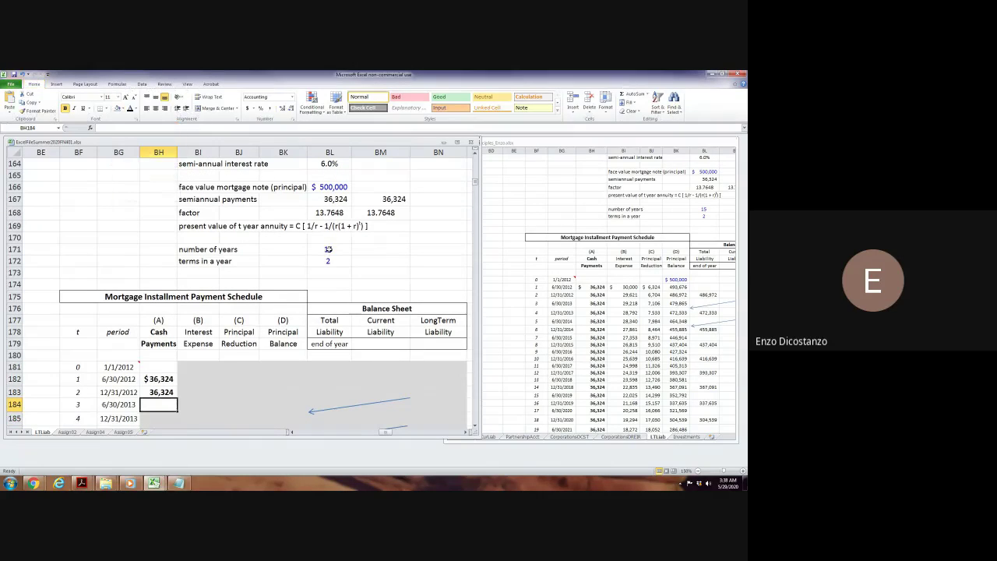
{"action": "type", "text": "="}
{"action": "key", "text": "Up"}
{"action": "key", "text": "Return"}
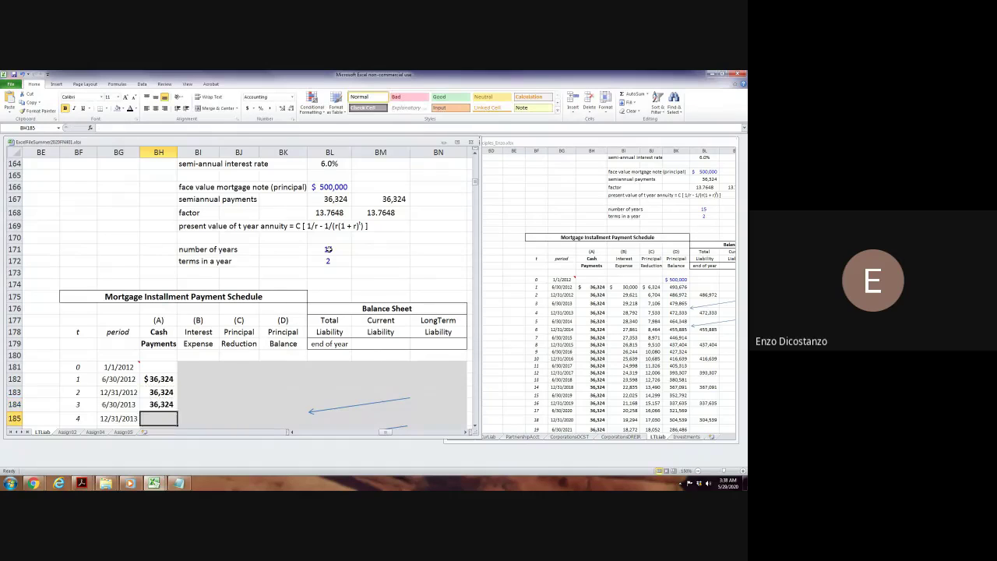
Remove the grey fill from the remaining Cash Payments cells, BH185 to BH211.
{"action": "key", "text": "Up"}
{"action": "key", "text": "ctrl+c"}
{"action": "key", "text": "Down"}
{"action": "key", "text": "shift+Down"}
{"action": "key", "text": "shift+Down"}
{"action": "key", "text": "shift+Down"}
{"action": "key", "text": "shift+Down"}
{"action": "key", "text": "shift+Down"}
{"action": "key", "text": "shift+Down"}
{"action": "key", "text": "shift+Down"}
{"action": "key", "text": "shift+Down"}
{"action": "key", "text": "shift+Down"}
{"action": "key", "text": "shift+Down"}
{"action": "key", "text": "shift+Down"}
{"action": "key", "text": "shift+Down"}
{"action": "key", "text": "shift+Down"}
{"action": "key", "text": "shift+Down"}
{"action": "key", "text": "shift+Down"}
{"action": "key", "text": "shift+Down"}
{"action": "key", "text": "shift+Down"}
{"action": "key", "text": "shift+Down"}
{"action": "key", "text": "shift+Down"}
{"action": "key", "text": "shift+Down"}
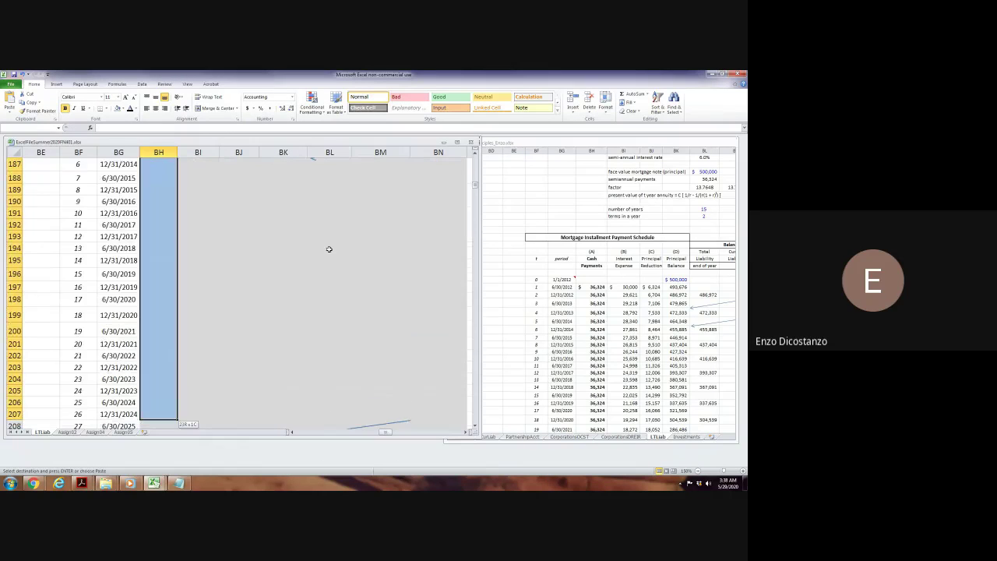
{"action": "key", "text": "shift+Down"}
{"action": "key", "text": "shift+Down"}
{"action": "key", "text": "shift+Down"}
{"action": "key", "text": "shift+Down"}
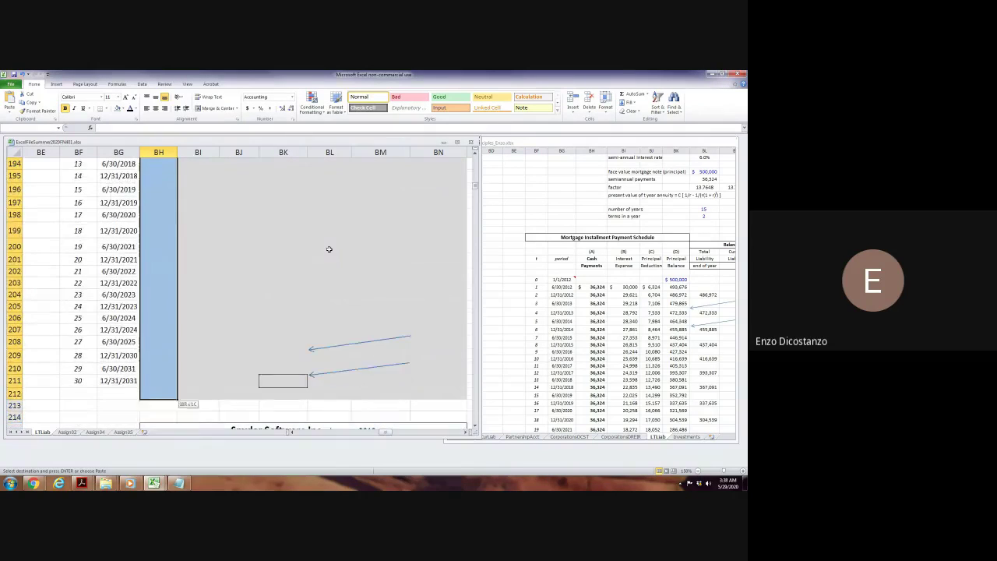
{"action": "key", "text": "alt"}
{"action": "key", "text": "h"}
{"action": "key", "text": "h"}
{"action": "key", "text": "Escape"}
{"action": "key", "text": "Escape"}
{"action": "key", "text": "Escape"}
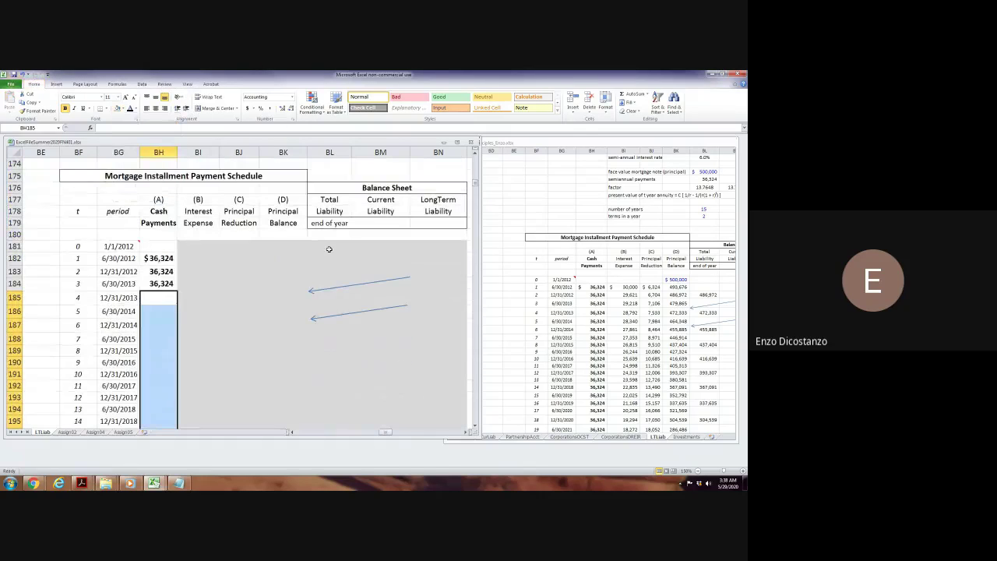
{"action": "left_click", "coordinate": [238, 271]}
Fill the cash payment formula down from BH184 into BH185 and copy it through period 30 in BH211.
{"action": "left_click", "coordinate": [165, 296]}
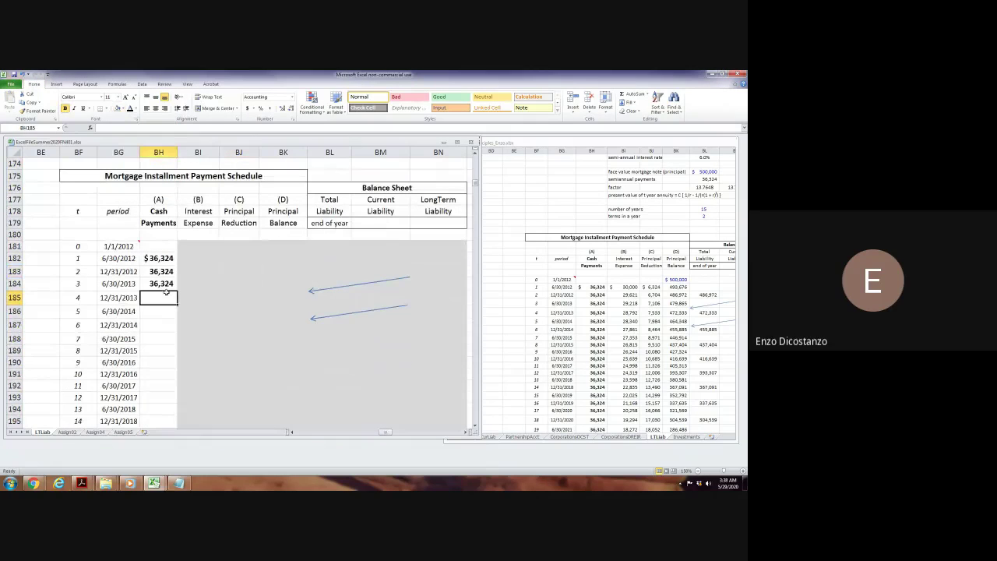
{"action": "key", "text": "ctrl+d"}
{"action": "key", "text": "ctrl+c"}
{"action": "left_click", "coordinate": [169, 311]}
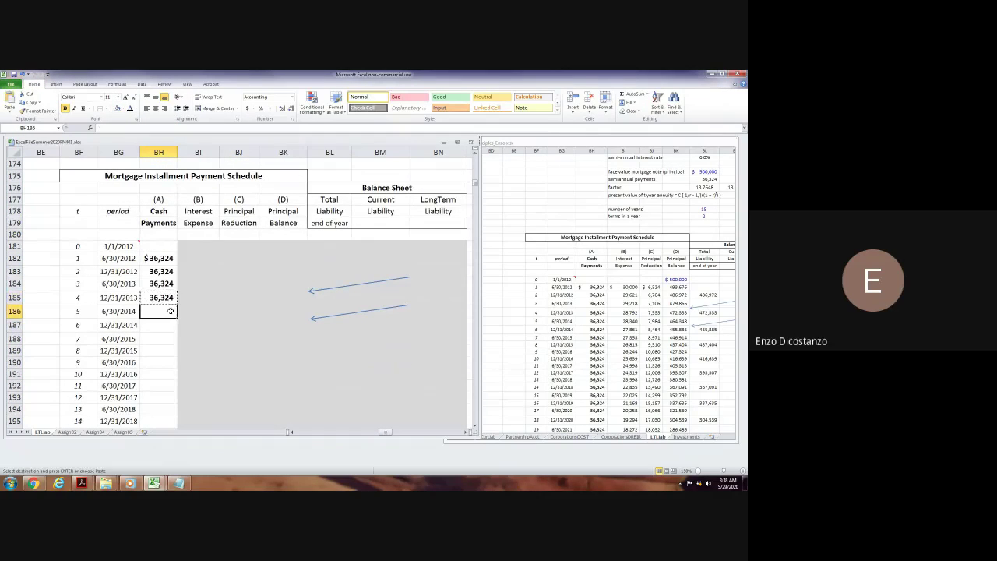
{"action": "key", "text": "shift+Down"}
{"action": "key", "text": "shift+Down"}
{"action": "key", "text": "shift+Down"}
{"action": "key", "text": "shift+Down"}
{"action": "key", "text": "shift+Down"}
{"action": "key", "text": "shift+Down"}
{"action": "key", "text": "shift+Down"}
{"action": "key", "text": "shift+Down"}
{"action": "key", "text": "shift+Down"}
{"action": "key", "text": "shift+Down"}
{"action": "key", "text": "shift+Down"}
{"action": "key", "text": "shift+Down"}
{"action": "key", "text": "shift+Down"}
{"action": "key", "text": "shift+Down"}
{"action": "key", "text": "shift+Down"}
{"action": "key", "text": "shift+Down"}
{"action": "key", "text": "shift+Down"}
{"action": "key", "text": "shift+Down"}
{"action": "key", "text": "shift+Down"}
{"action": "key", "text": "shift+Down"}
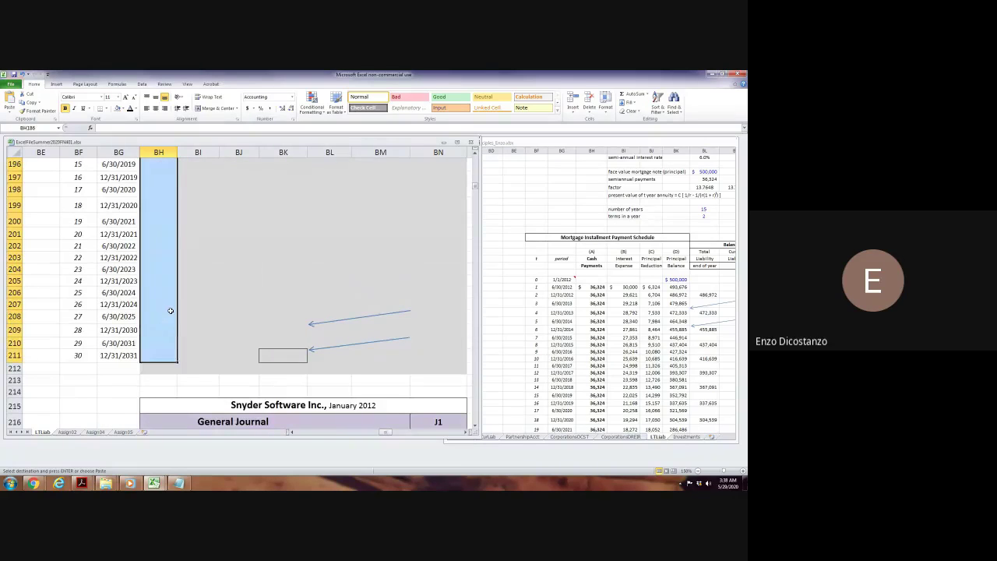
{"action": "key", "text": "alt"}
{"action": "key", "text": "h"}
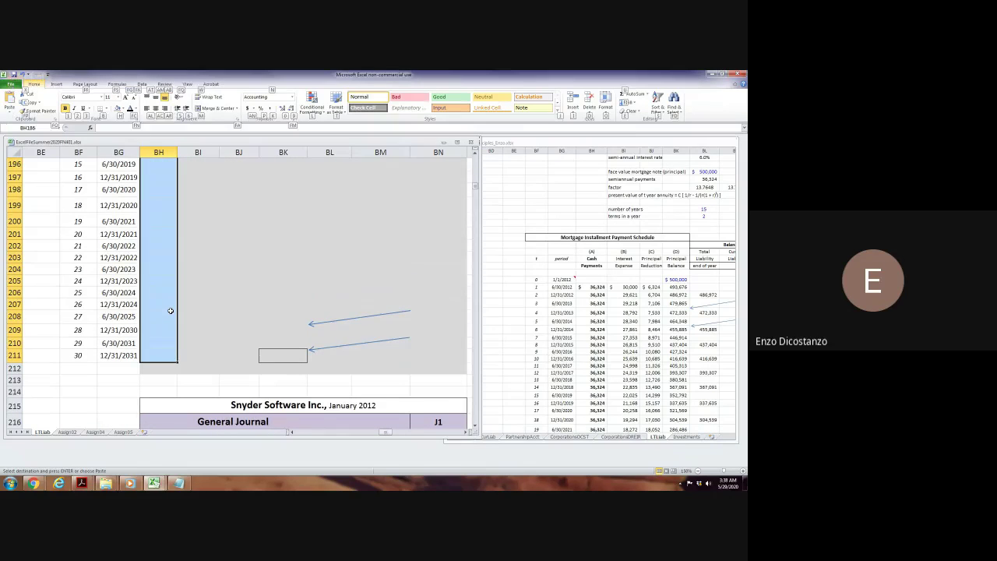
{"action": "key", "text": "v"}
{"action": "key", "text": "p"}
{"action": "left_click", "coordinate": [194, 302]}
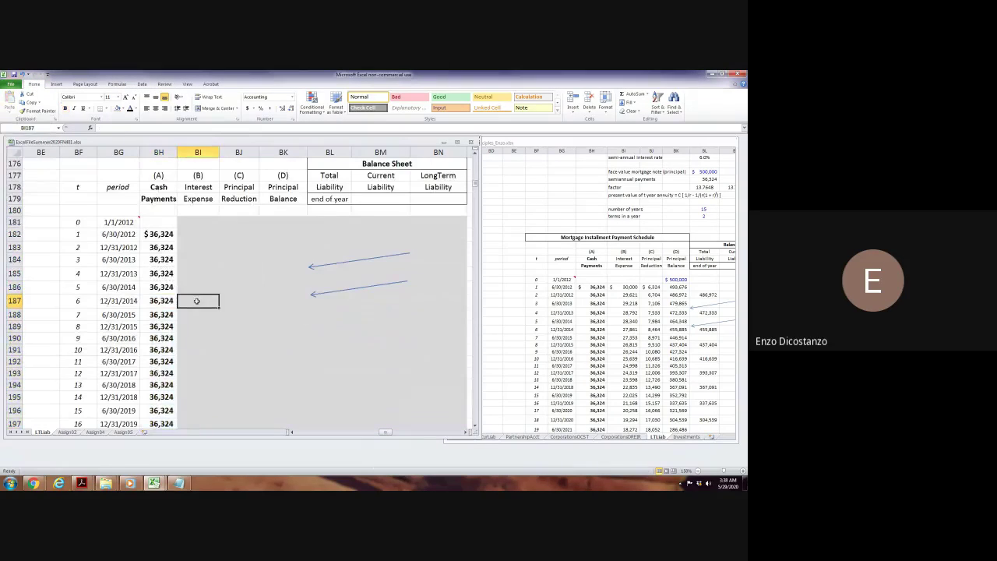
Compare the end of the schedule with the AccountingPrinciples reference workbook and remove the grey fill from total cell BH212.
{"action": "scroll", "coordinate": [194, 302], "scroll_direction": "down", "scroll_amount": 7}
{"action": "left_click", "coordinate": [198, 302]}
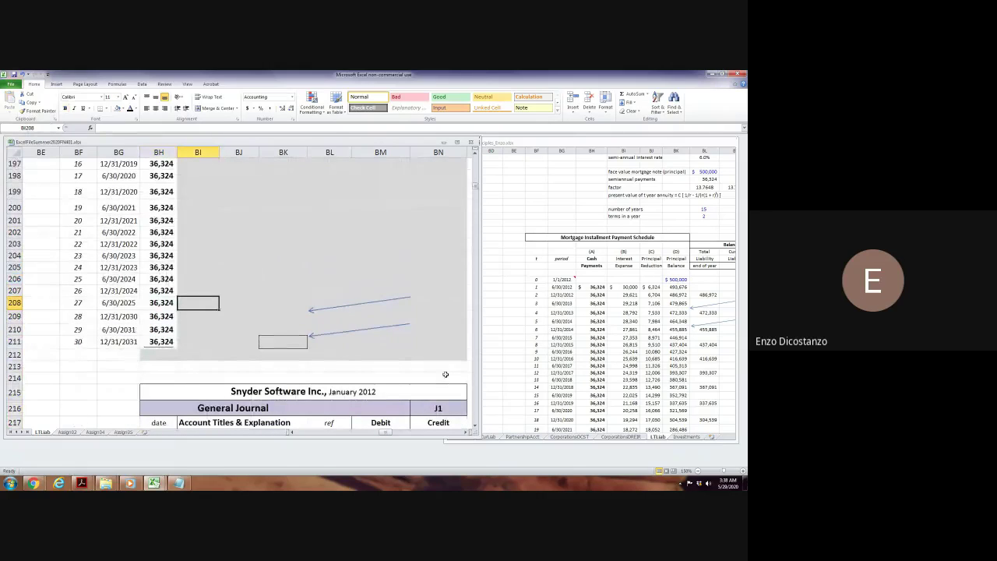
{"action": "left_click", "coordinate": [489, 278]}
{"action": "scroll", "coordinate": [545, 368], "scroll_direction": "down", "scroll_amount": 7}
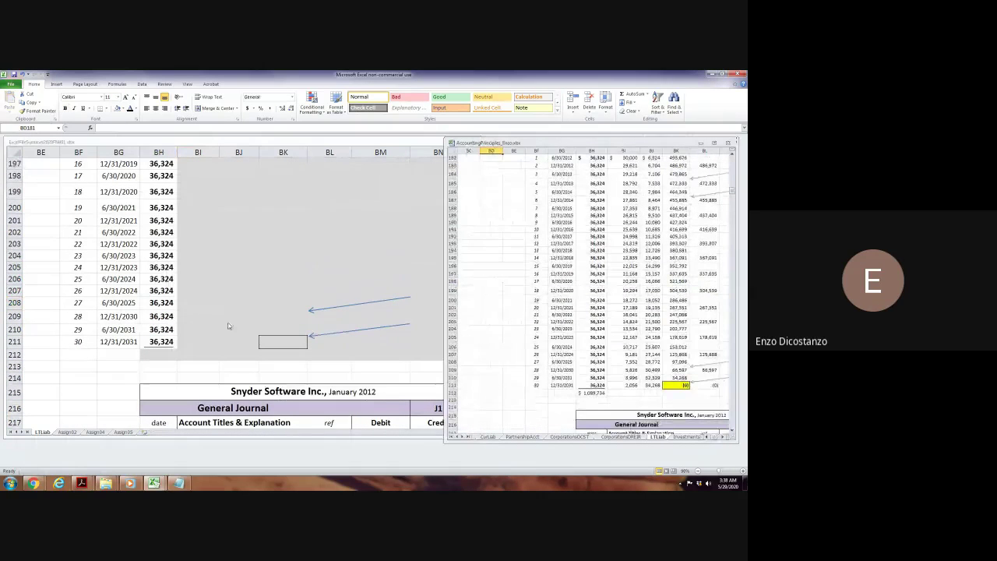
{"action": "left_click", "coordinate": [159, 352]}
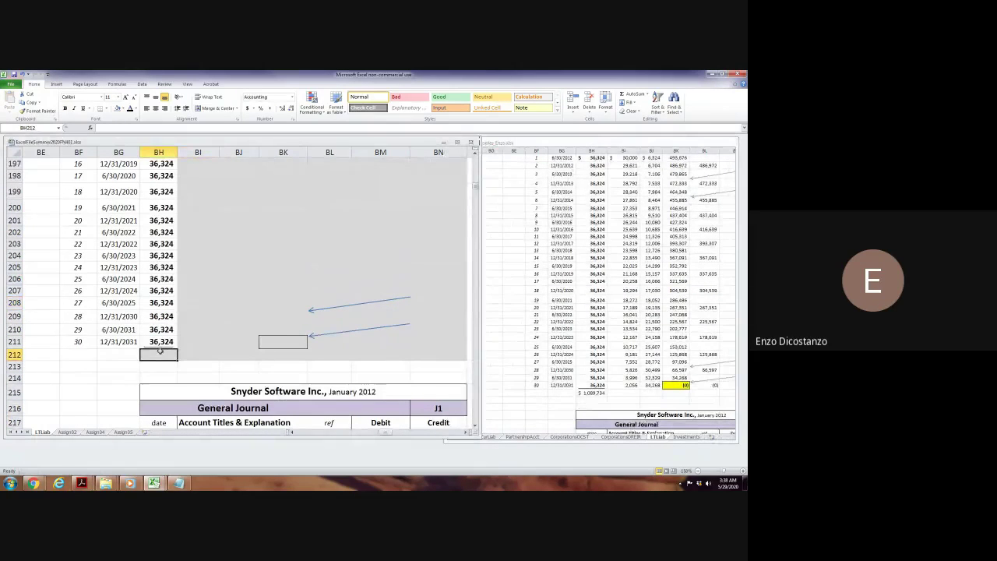
Examine the copied cash payment formulas in BH211 and BH187.
{"action": "key", "text": "Up"}
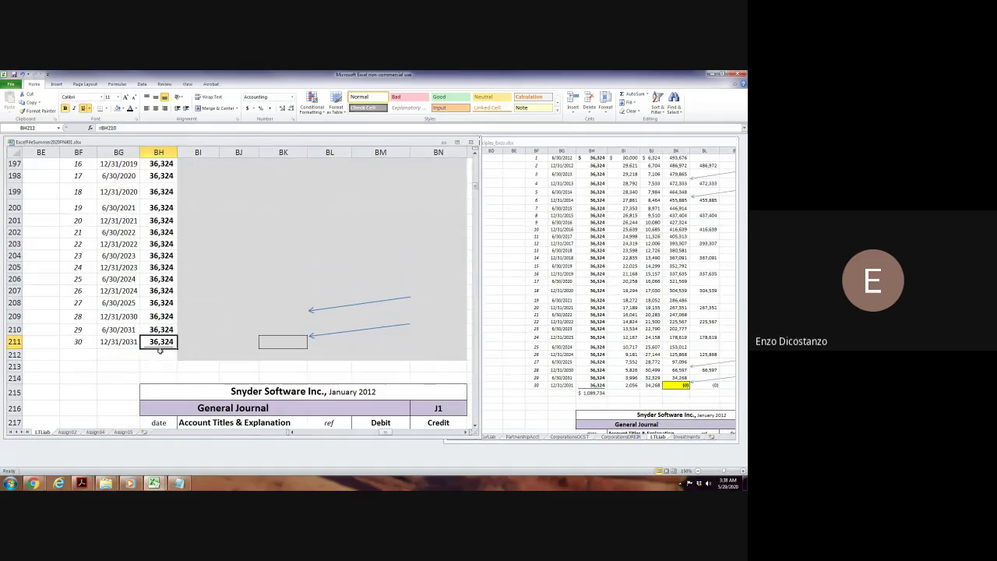
{"action": "key", "text": "F2"}
{"action": "key", "text": "Escape"}
{"action": "scroll", "coordinate": [175, 343], "scroll_direction": "up", "scroll_amount": 7}
{"action": "left_click", "coordinate": [165, 304]}
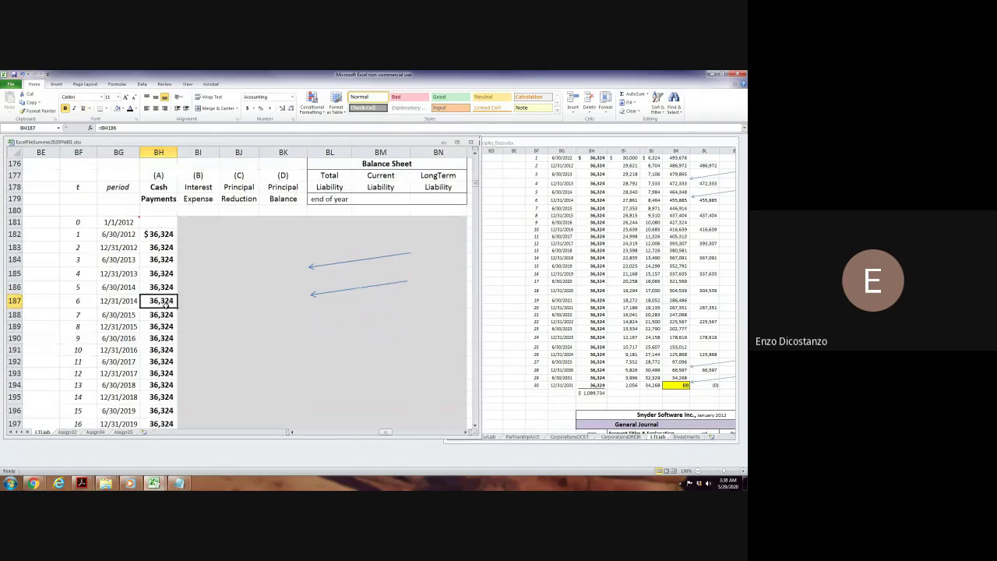
{"action": "key", "text": "F2"}
{"action": "key", "text": "Escape"}
{"action": "scroll", "coordinate": [168, 303], "scroll_direction": "down", "scroll_amount": 10}
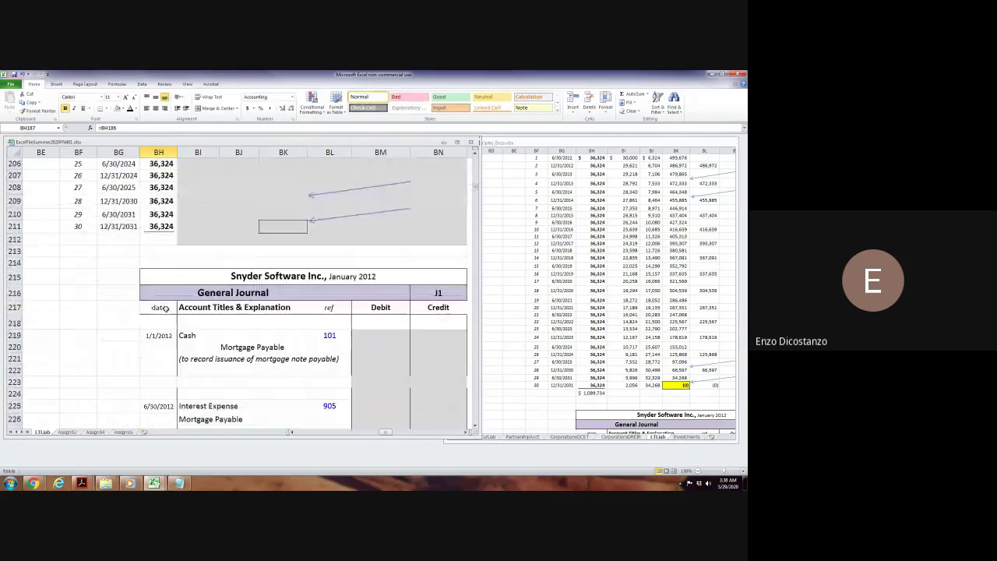
Total the cash payments in BH212 with =SUM(BH182:BH211).
{"action": "left_click", "coordinate": [168, 239]}
{"action": "type", "text": "=sum"}
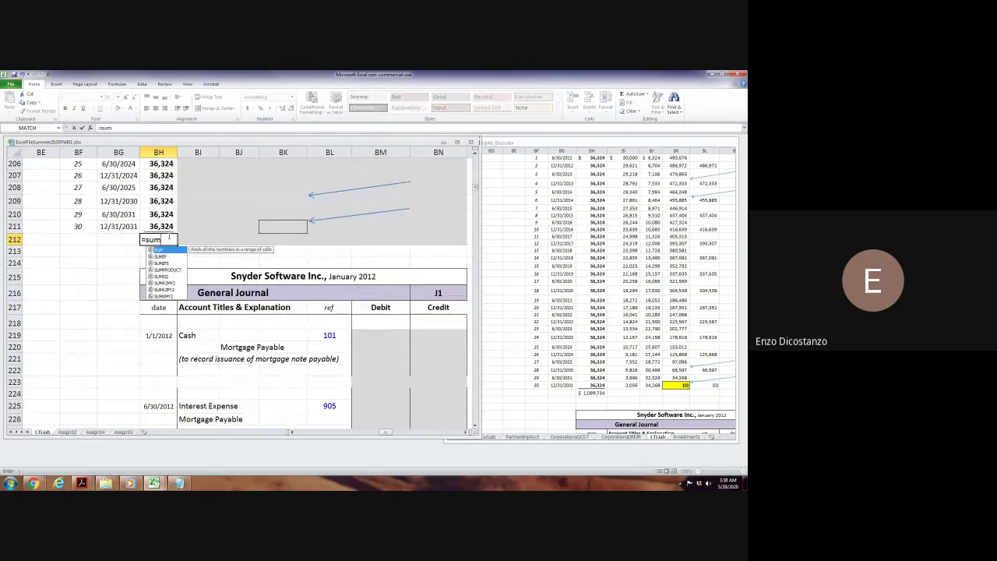
{"action": "type", "text": "("}
{"action": "left_click_drag", "start_coordinate": [168, 226], "coordinate": [159, 390]}
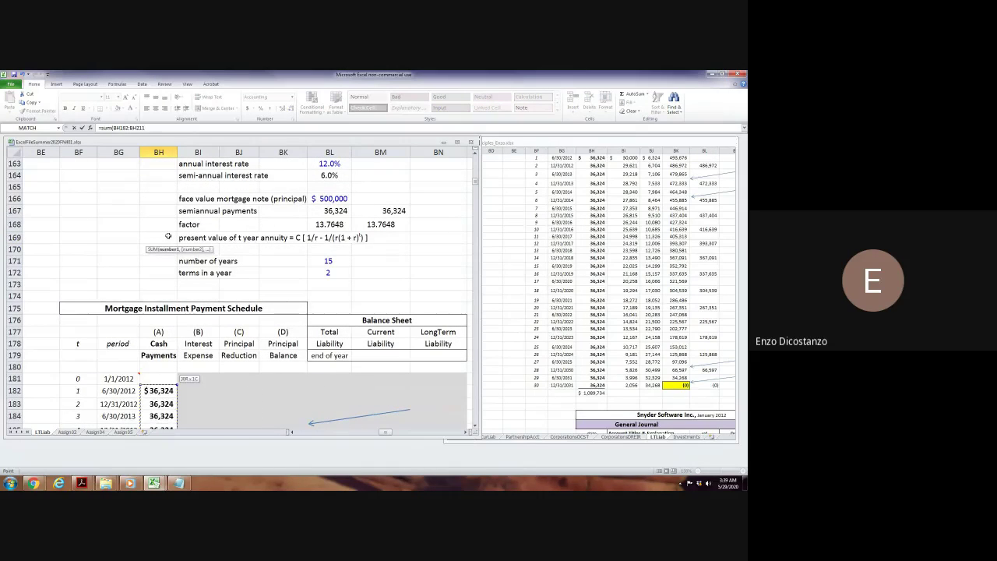
{"action": "key", "text": "Return"}
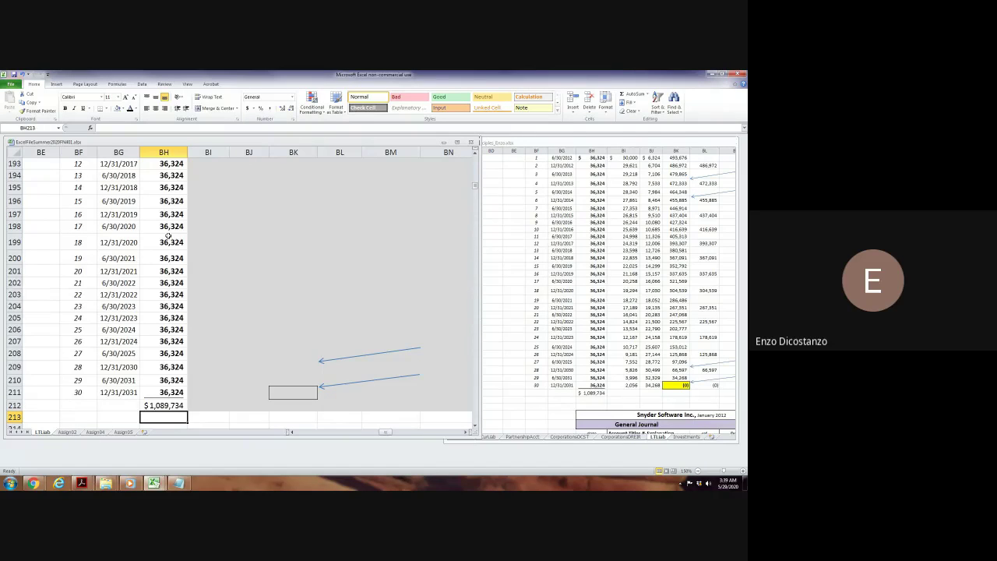
Consult the reference schedule and enter 500000 as the period 0 Principal Balance in BK181.
{"action": "left_click", "coordinate": [624, 250]}
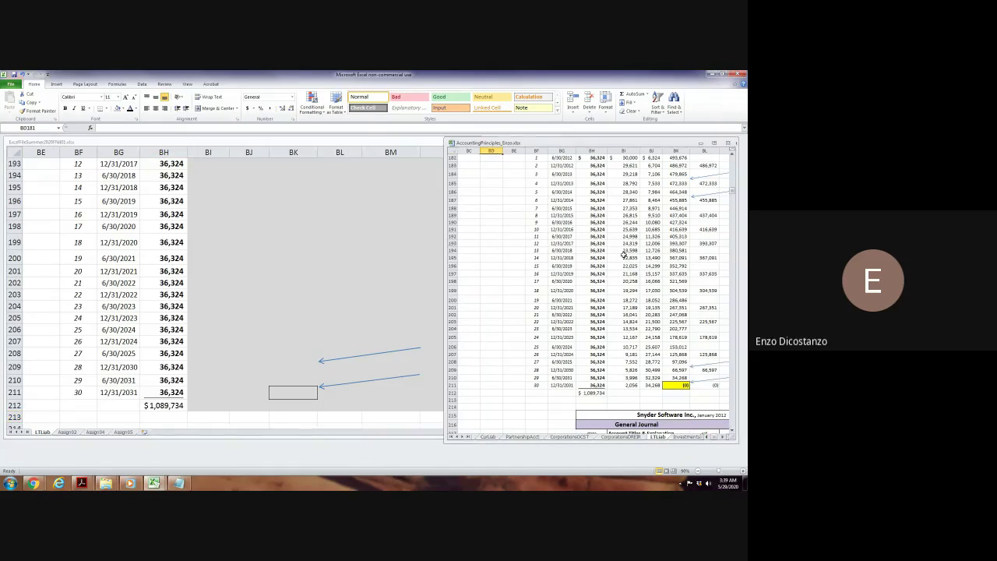
{"action": "scroll", "coordinate": [623, 254], "scroll_direction": "up", "scroll_amount": 3}
{"action": "left_click", "coordinate": [624, 222]}
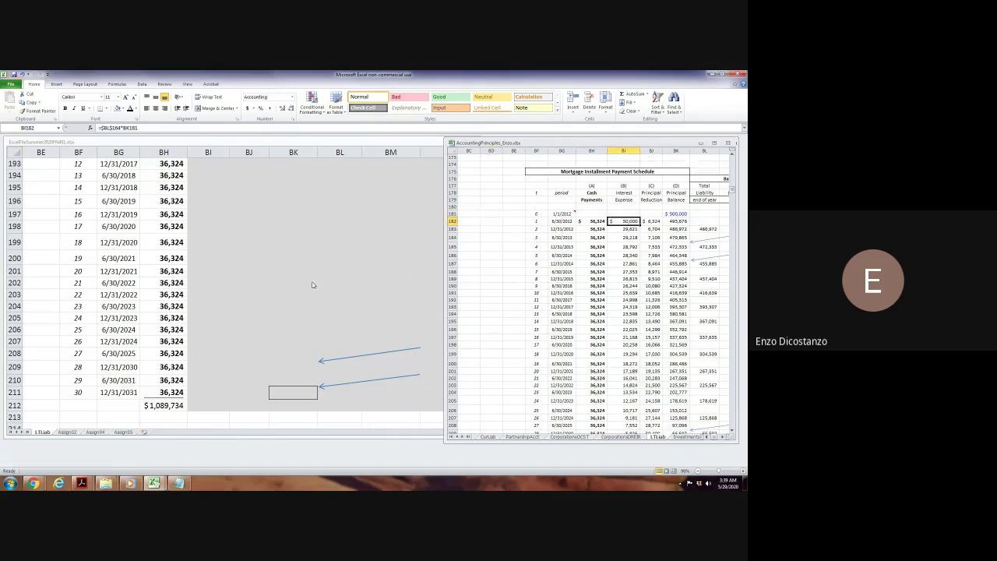
{"action": "left_click", "coordinate": [285, 274]}
{"action": "scroll", "coordinate": [285, 274], "scroll_direction": "up", "scroll_amount": 7}
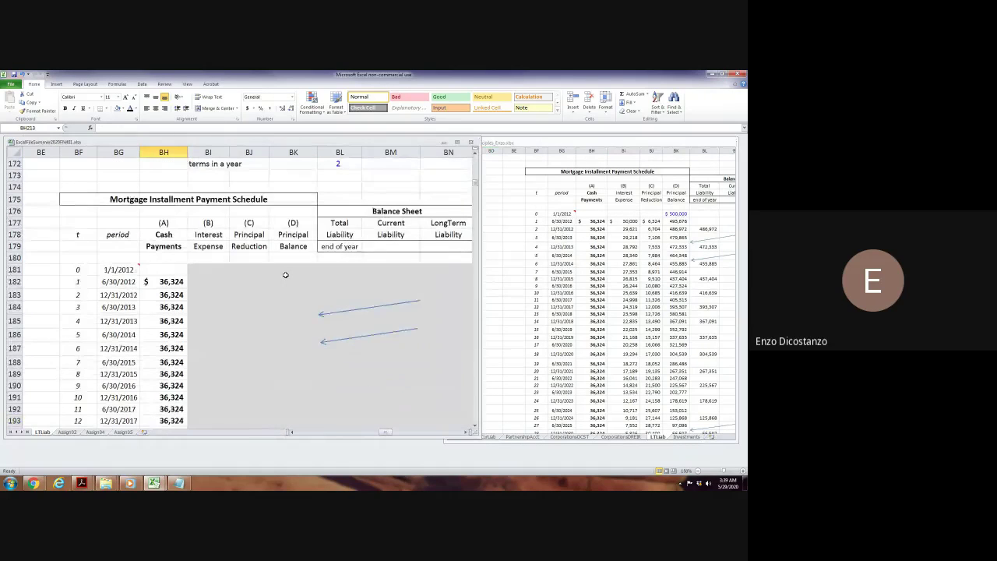
{"action": "left_click", "coordinate": [294, 268]}
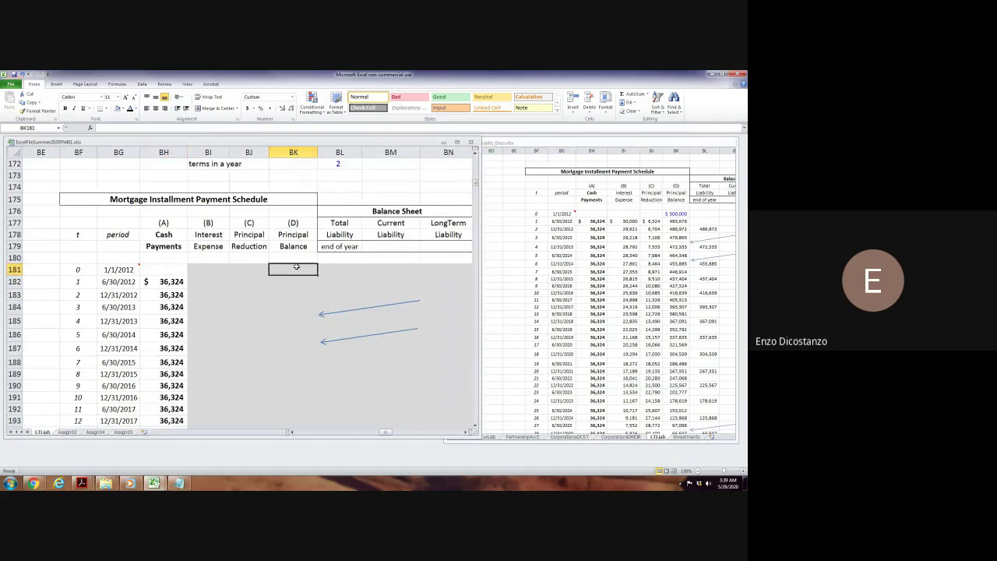
{"action": "type", "text": "50000"}
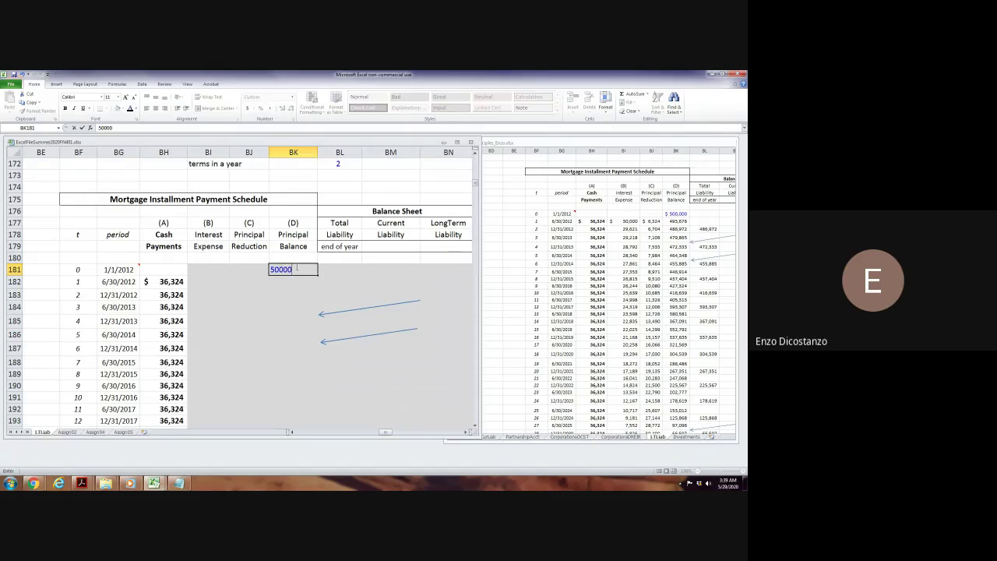
{"action": "type", "text": "0"}
{"action": "key", "text": "Return"}
Remove the grey fill from the period 0 cells BI181 to BK181.
{"action": "left_click", "coordinate": [296, 267]}
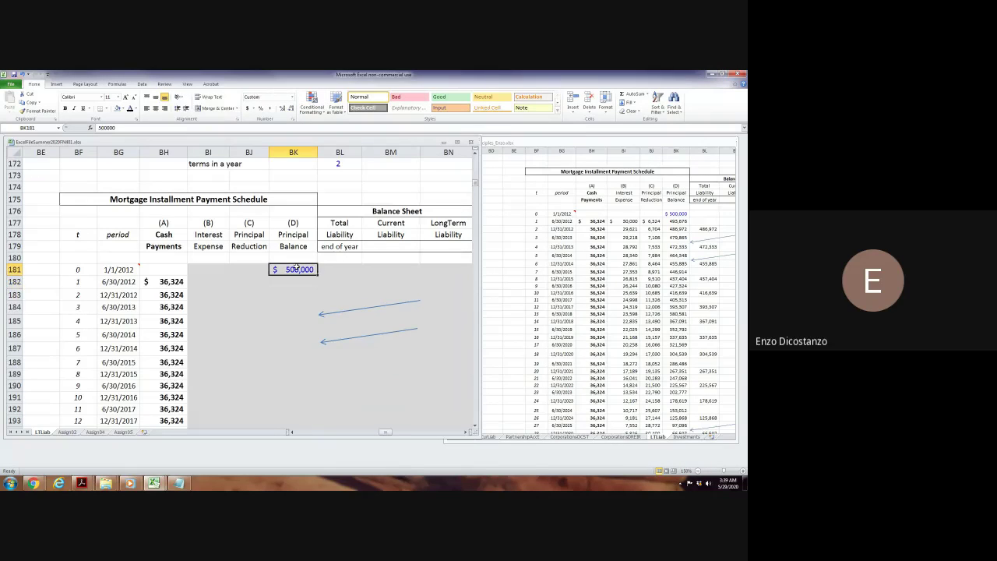
{"action": "key", "text": "shift+Left"}
{"action": "key", "text": "shift+Left"}
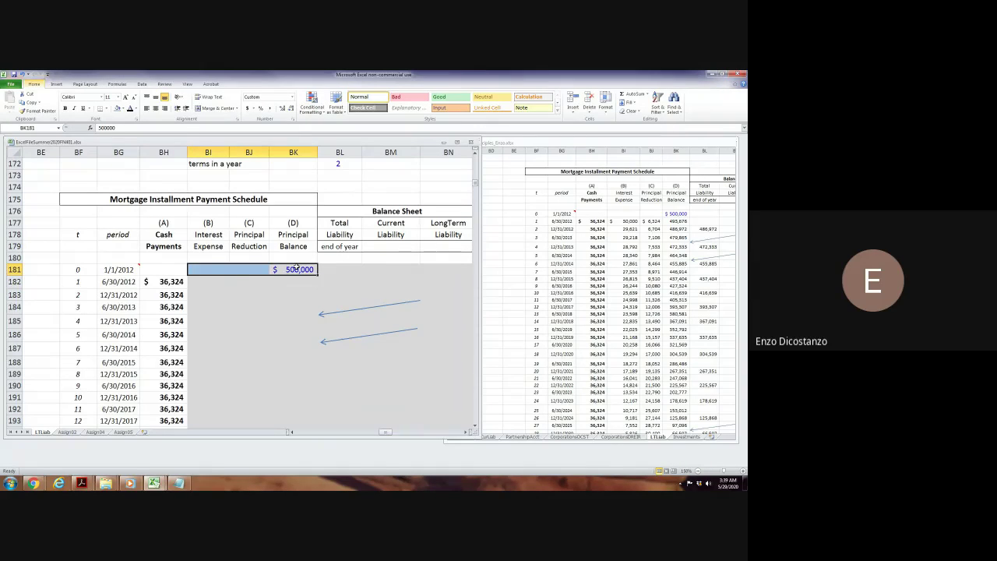
{"action": "left_click", "coordinate": [296, 267]}
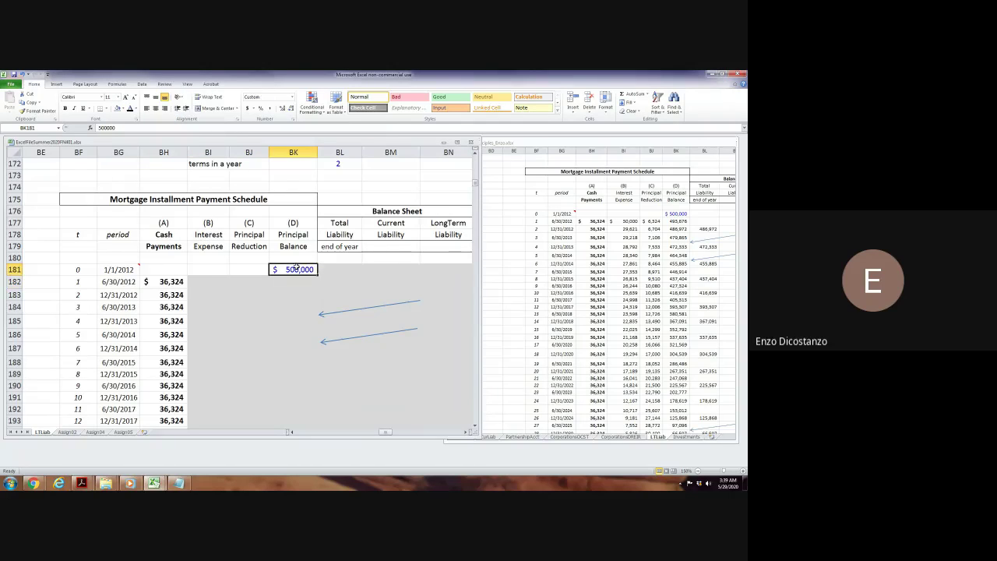
Check the first interest expense formula, BI182, in the AccountingPrinciples reference workbook.
{"action": "key", "text": "Left"}
{"action": "key", "text": "Down"}
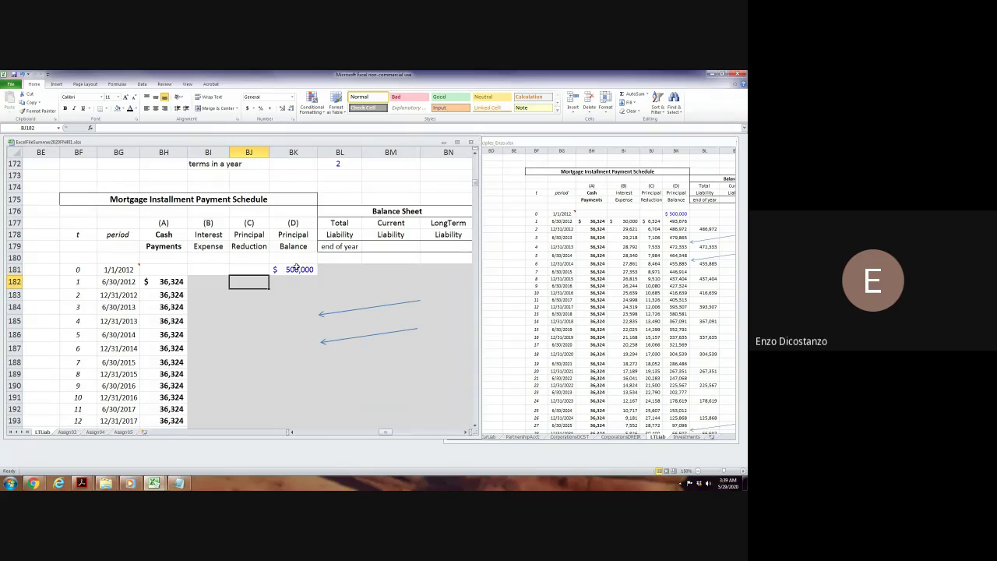
{"action": "key", "text": "Left"}
{"action": "key", "text": "Right"}
{"action": "left_click", "coordinate": [633, 222]}
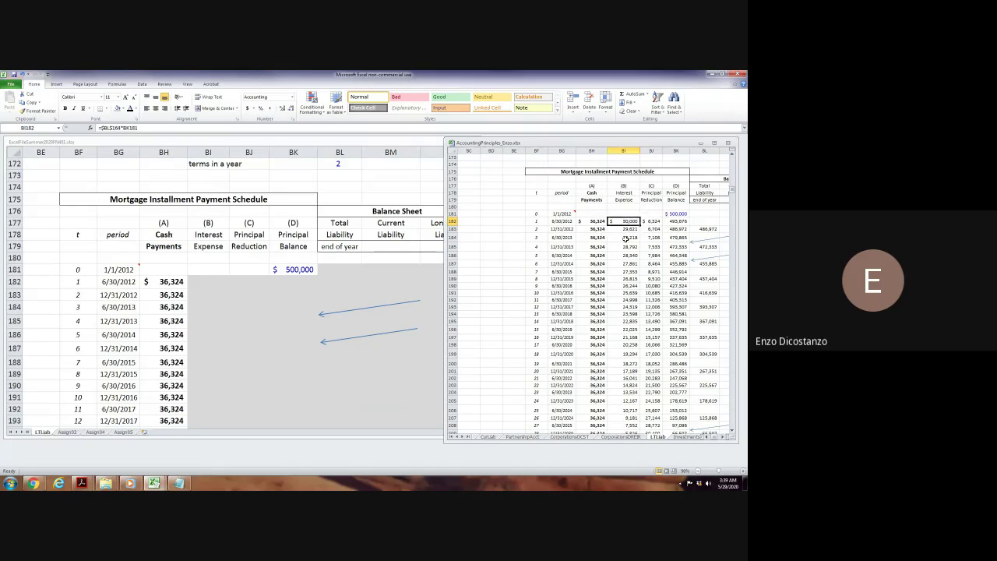
Compute the first interest expense in BI182 as =$BK181*$BL$164 and remove the cell's grey fill.
{"action": "left_click", "coordinate": [202, 279]}
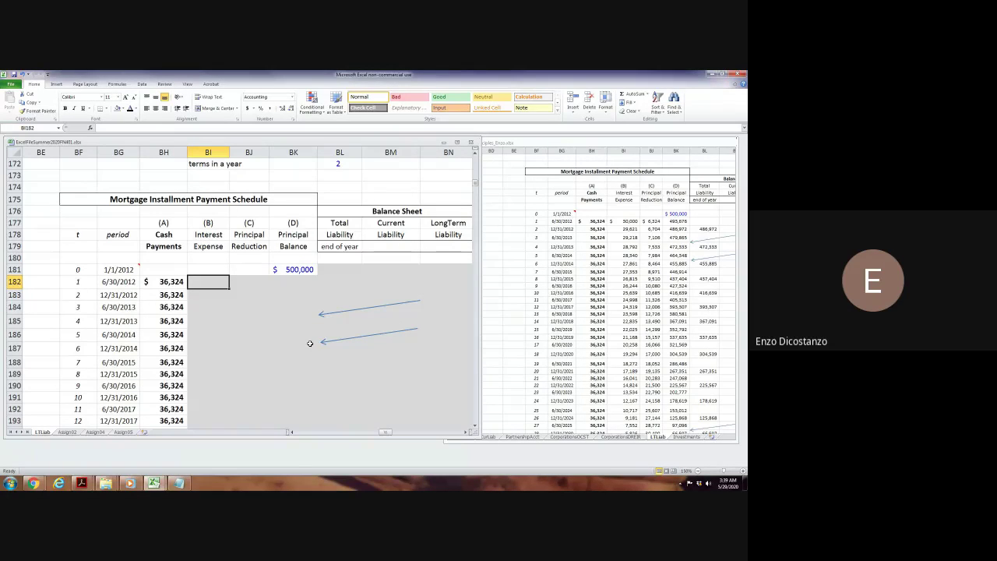
{"action": "type", "text": "="}
{"action": "key", "text": "Up"}
{"action": "key", "text": "Right"}
{"action": "key", "text": "Right"}
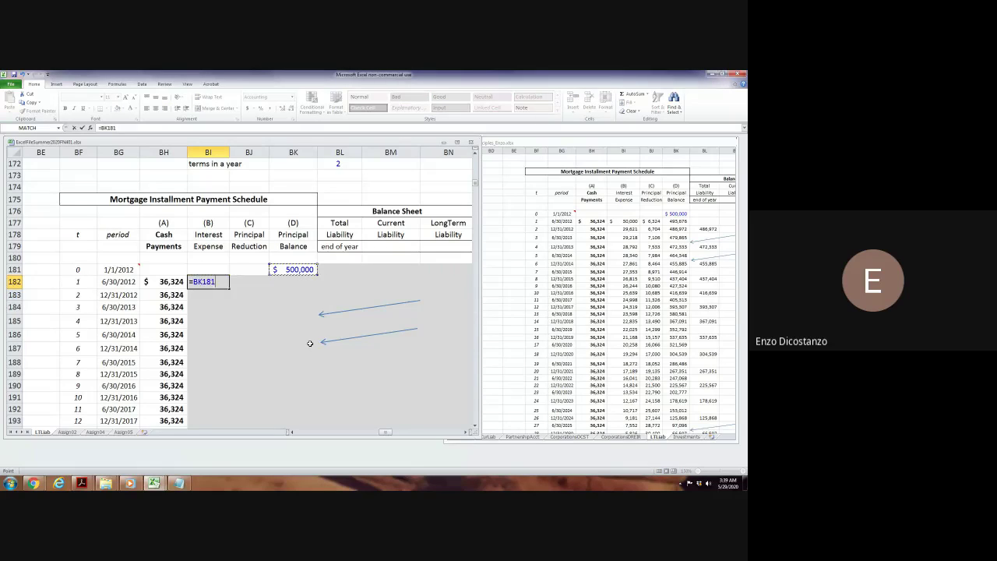
{"action": "type", "text": "*"}
{"action": "scroll", "coordinate": [258, 347], "scroll_direction": "up", "scroll_amount": 4}
{"action": "left_click", "coordinate": [343, 216]}
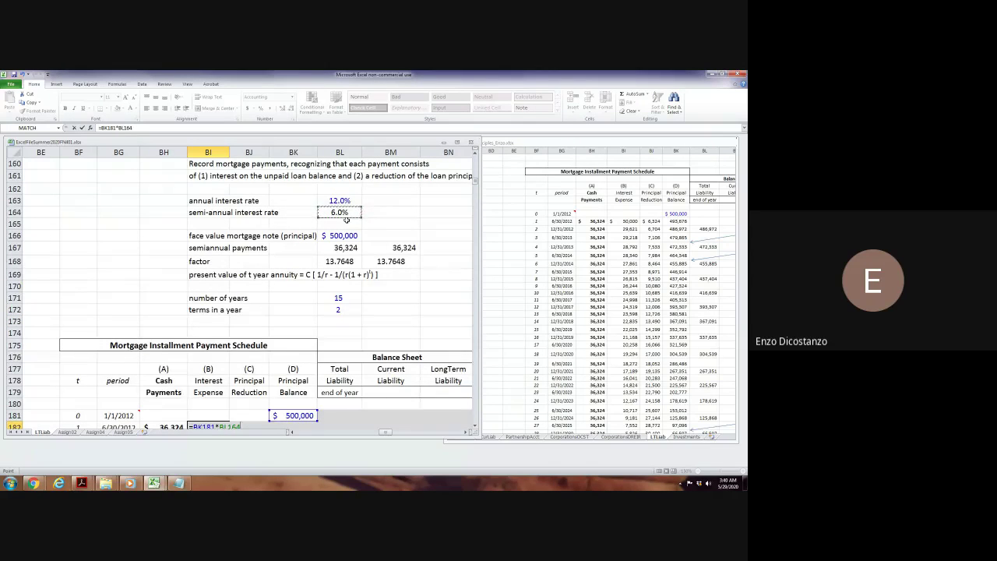
{"action": "key", "text": "F4"}
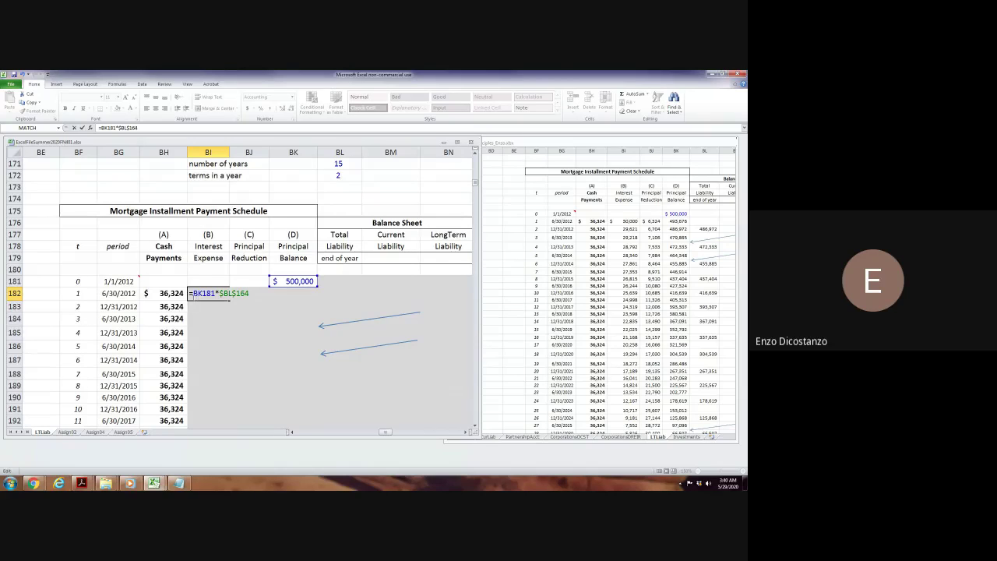
{"action": "left_click", "coordinate": [192, 293]}
{"action": "type", "text": "$"}
{"action": "key", "text": "Return"}
{"action": "left_click", "coordinate": [193, 295]}
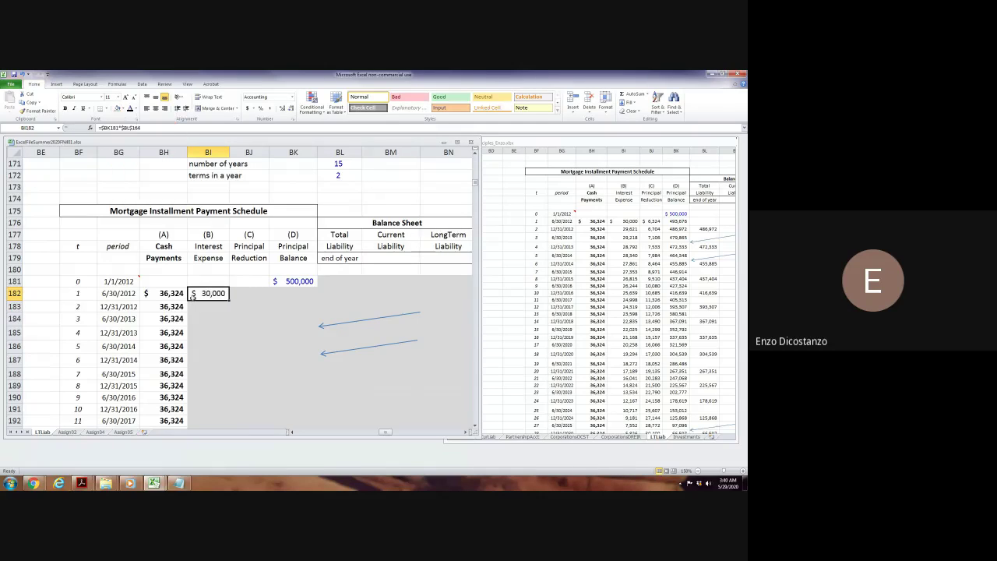
Remove the grey fill from BJ182 and compute the first principal reduction there as =BH182-BI182.
{"action": "key", "text": "Right"}
{"action": "key", "text": "alt+h"}
{"action": "key", "text": "h"}
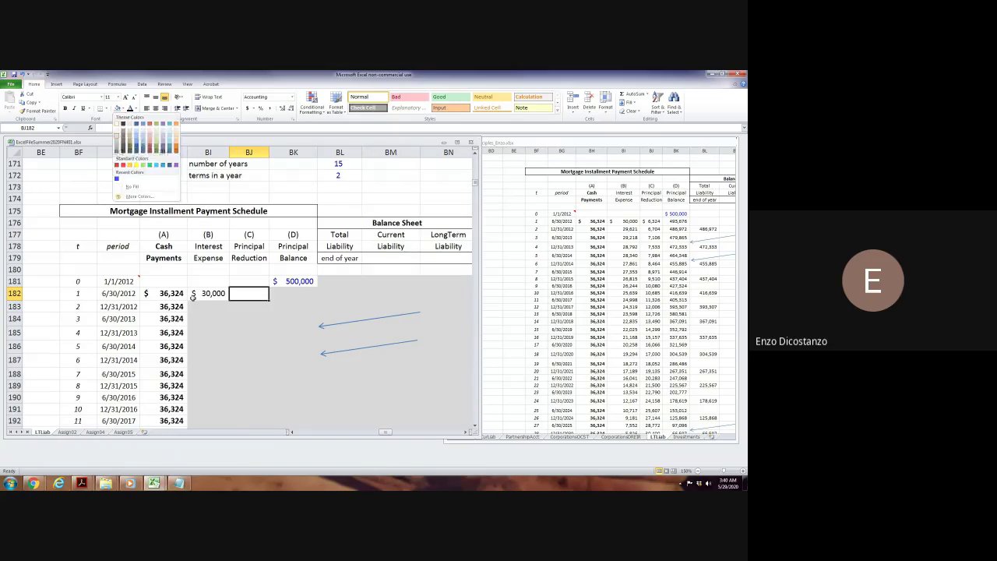
{"action": "key", "text": "Escape"}
{"action": "type", "text": "="}
{"action": "key", "text": "Left"}
{"action": "key", "text": "Left"}
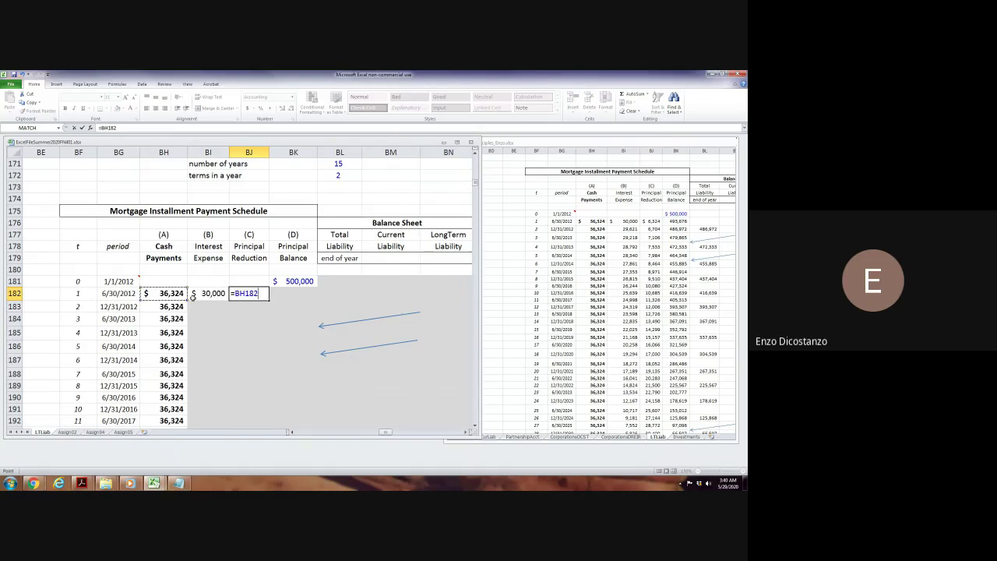
{"action": "type", "text": "-"}
{"action": "key", "text": "Left"}
{"action": "key", "text": "Return"}
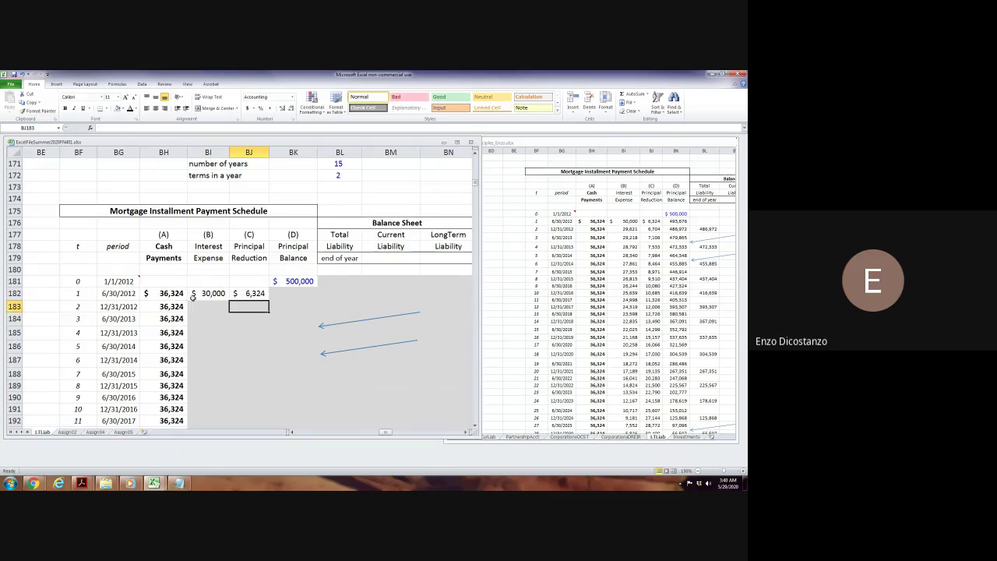
Compute the first principal balance in BK182 as =BK181-BJ182 and remove the cell's grey fill.
{"action": "key", "text": "Up"}
{"action": "key", "text": "Right"}
{"action": "type", "text": "="}
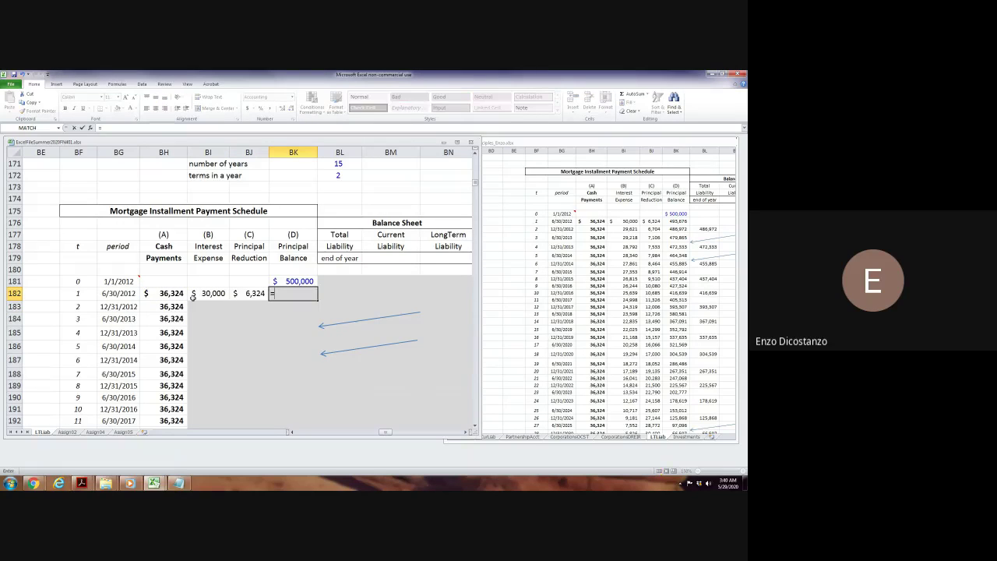
{"action": "key", "text": "Up"}
{"action": "type", "text": "-"}
{"action": "key", "text": "Left"}
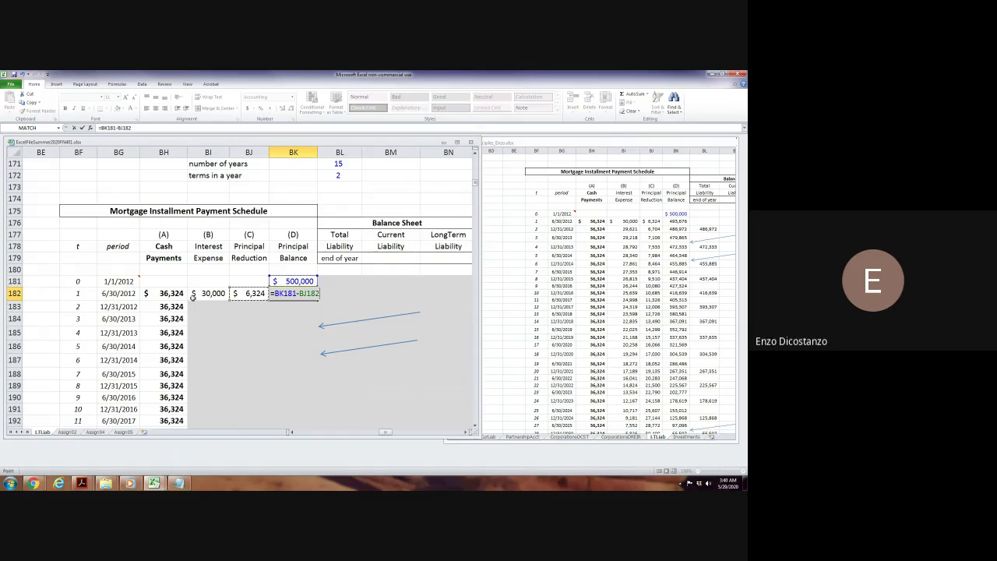
{"action": "key", "text": "Return"}
{"action": "key", "text": "Up"}
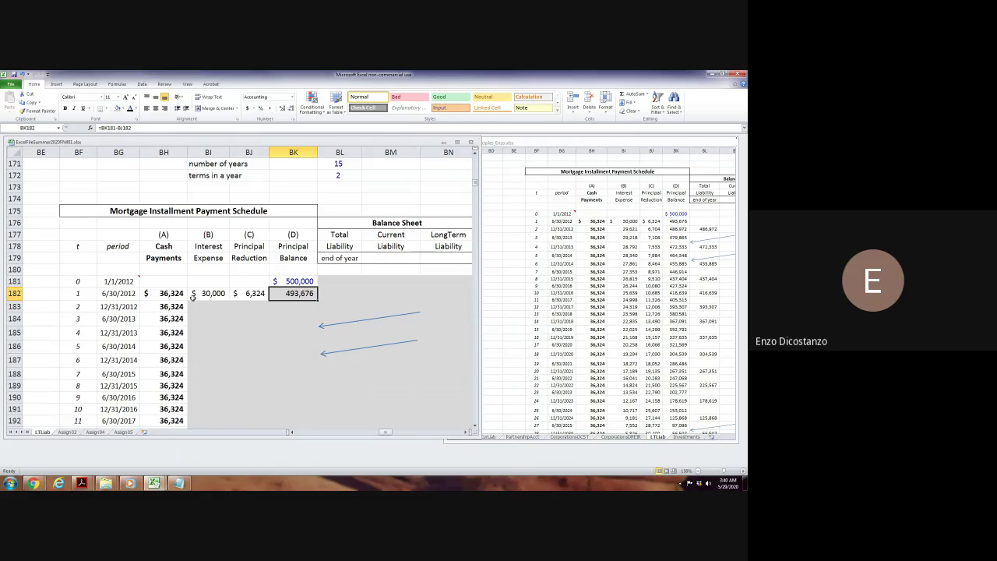
{"action": "key", "text": "F2"}
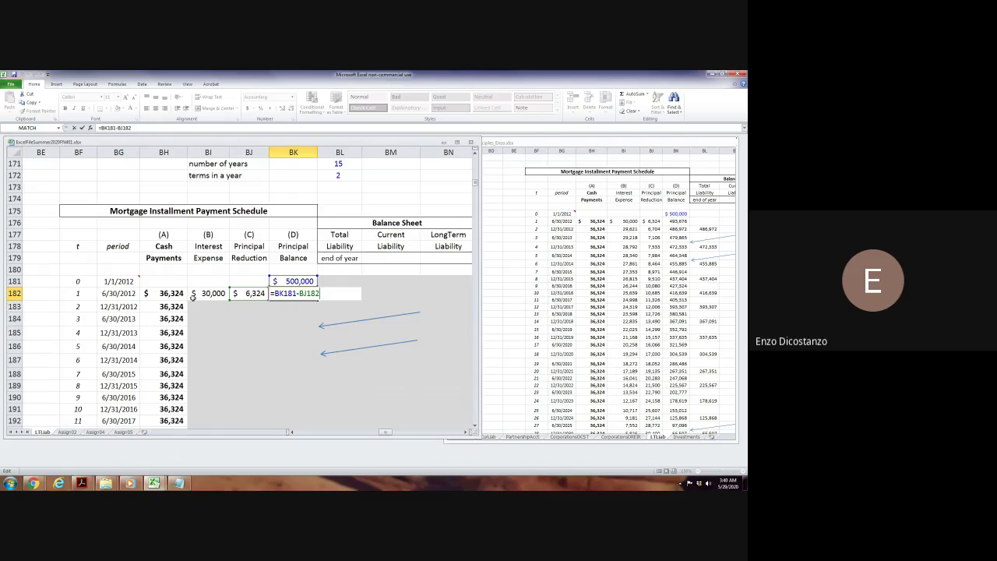
{"action": "key", "text": "Escape"}
Fill the principal balance formula from BK182 down through BK189.
{"action": "key", "text": "shift+Down"}
{"action": "key", "text": "shift+Down"}
{"action": "key", "text": "shift+Down"}
{"action": "key", "text": "shift+Down"}
{"action": "key", "text": "shift+Down"}
{"action": "key", "text": "shift+Down"}
{"action": "key", "text": "shift+Down"}
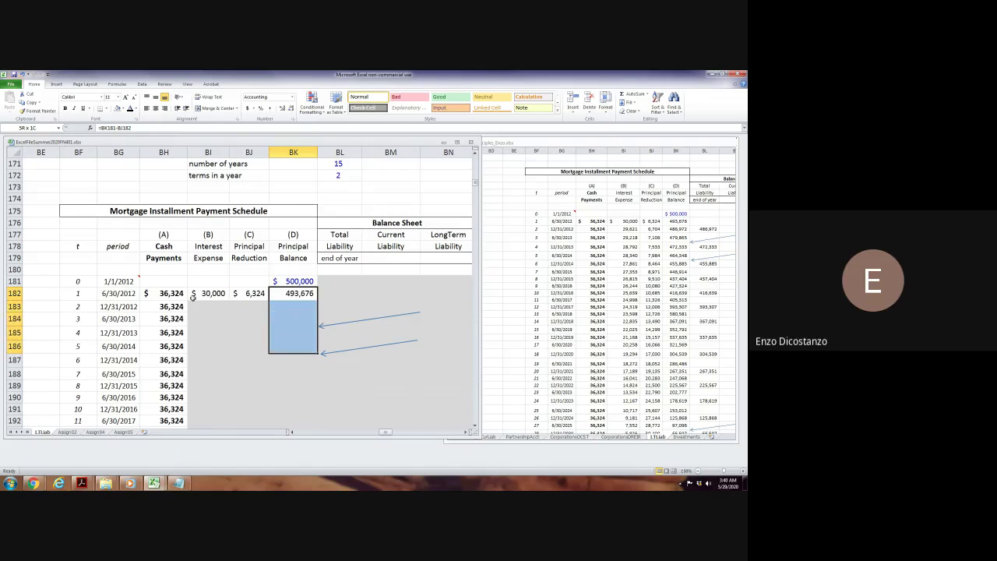
{"action": "key", "text": "ctrl+d"}
{"action": "key", "text": "Down"}
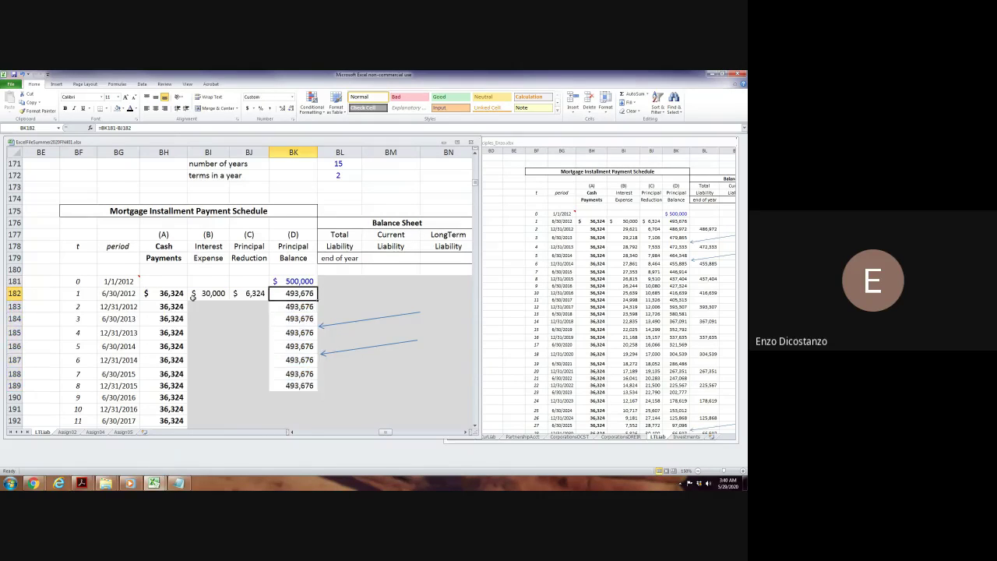
Check which cells the first interest expense formula in BI182 refers to.
{"action": "key", "text": "Left"}
{"action": "key", "text": "Left"}
{"action": "key", "text": "Left"}
{"action": "key", "text": "Down"}
{"action": "key", "text": "Up"}
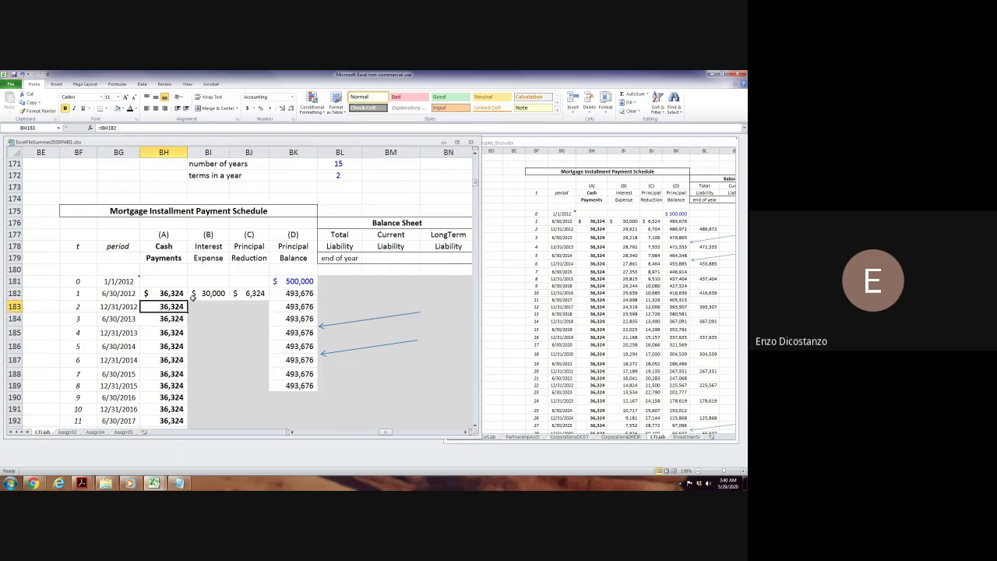
{"action": "key", "text": "Right"}
{"action": "key", "text": "Right"}
{"action": "key", "text": "Up"}
{"action": "key", "text": "Left"}
{"action": "key", "text": "F2"}
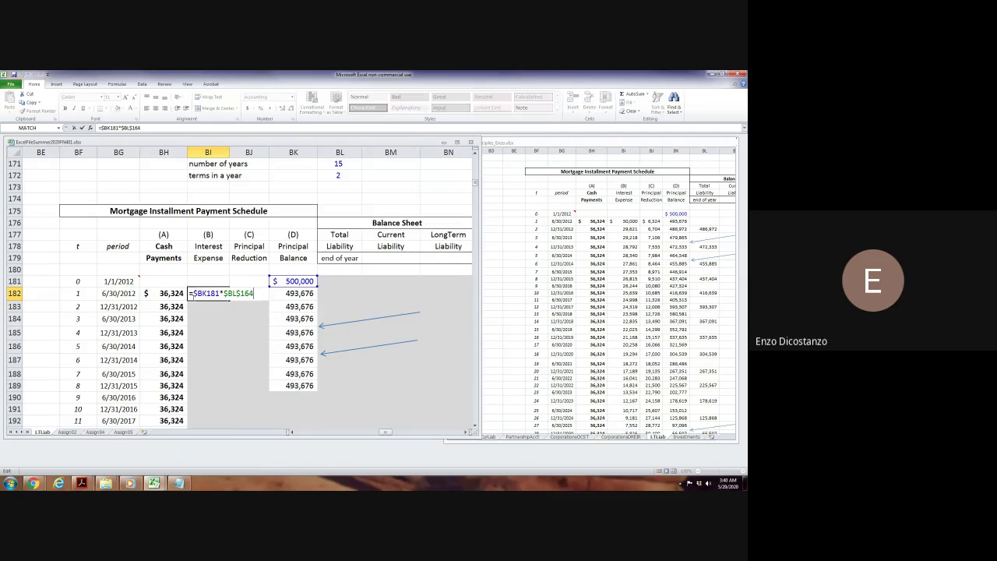
{"action": "key", "text": "Return"}
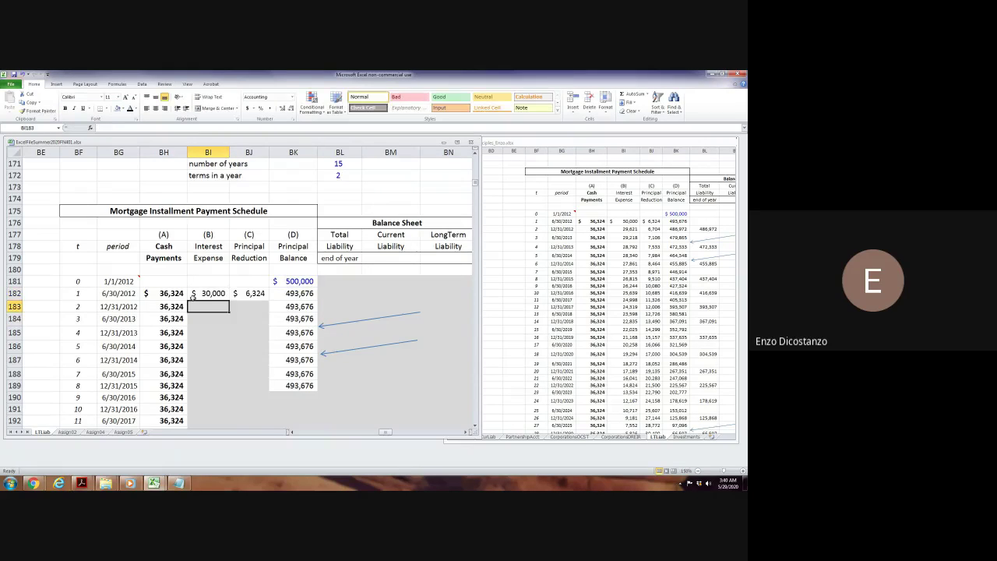
Fill the interest expense formula from BI182 into BI183 and set its Accounting format to no currency symbol.
{"action": "key", "text": "ctrl+d"}
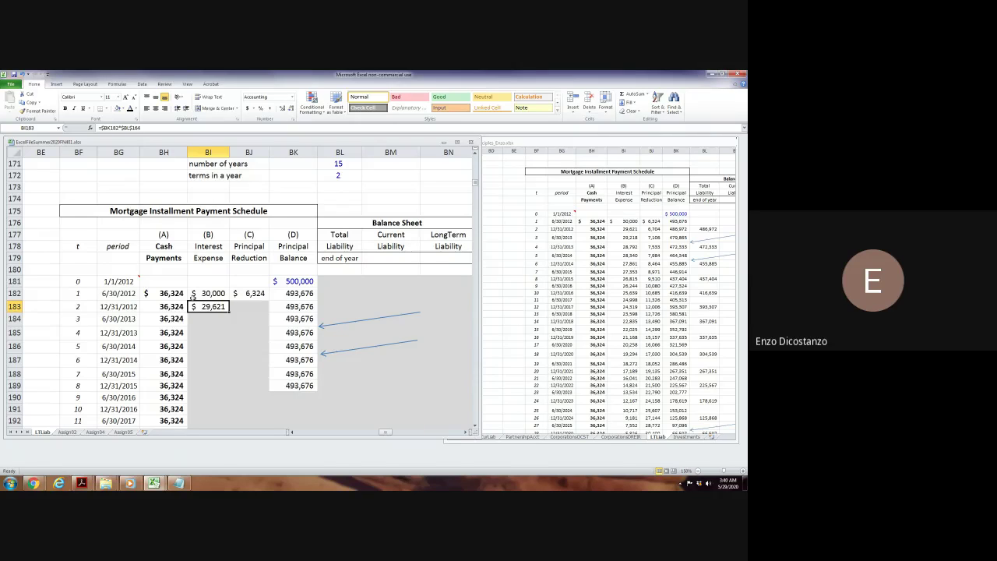
{"action": "key", "text": "ctrl+1"}
{"action": "key", "text": "alt+Down"}
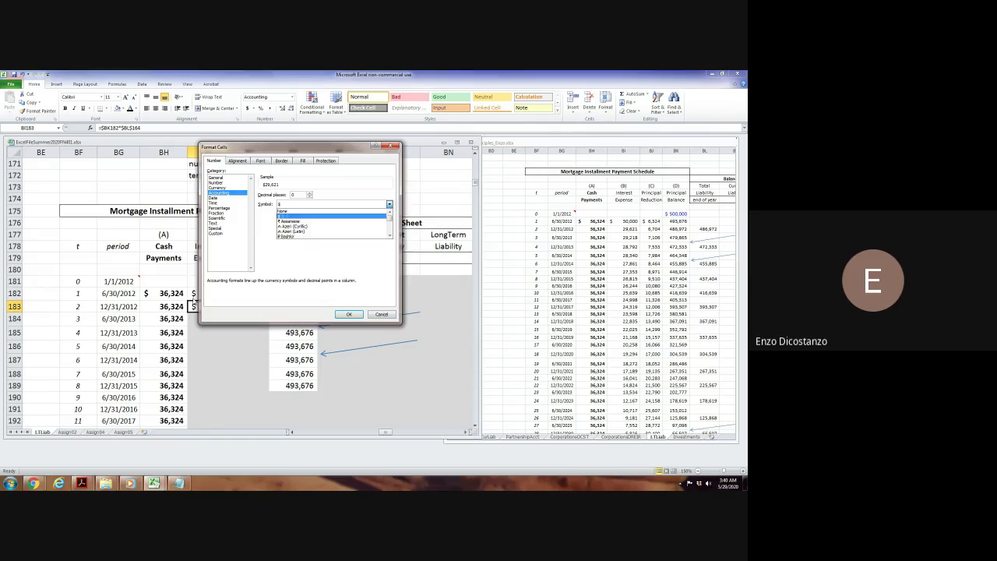
{"action": "key", "text": "Return"}
{"action": "key", "text": "Return"}
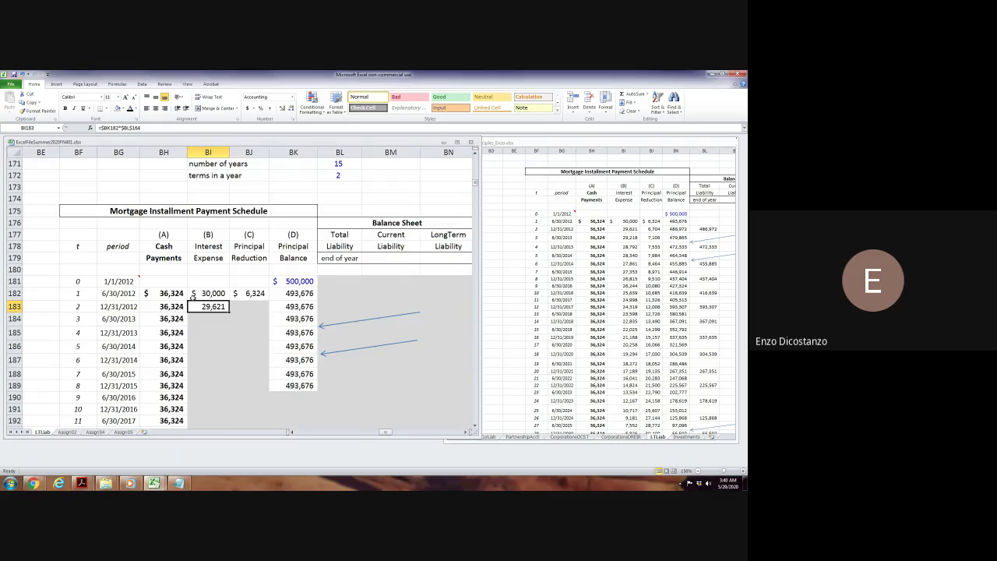
{"action": "key", "text": "F2"}
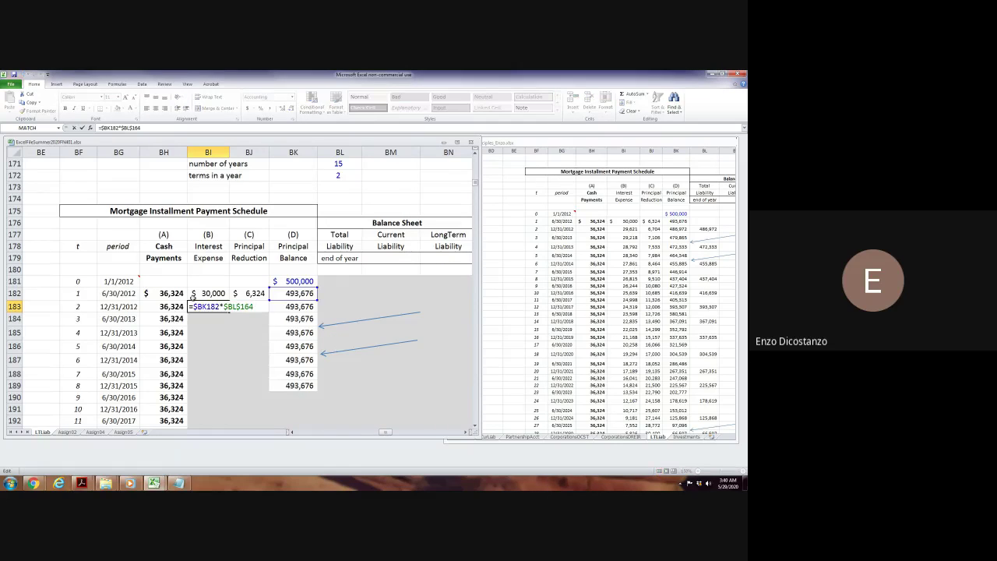
{"action": "key", "text": "Escape"}
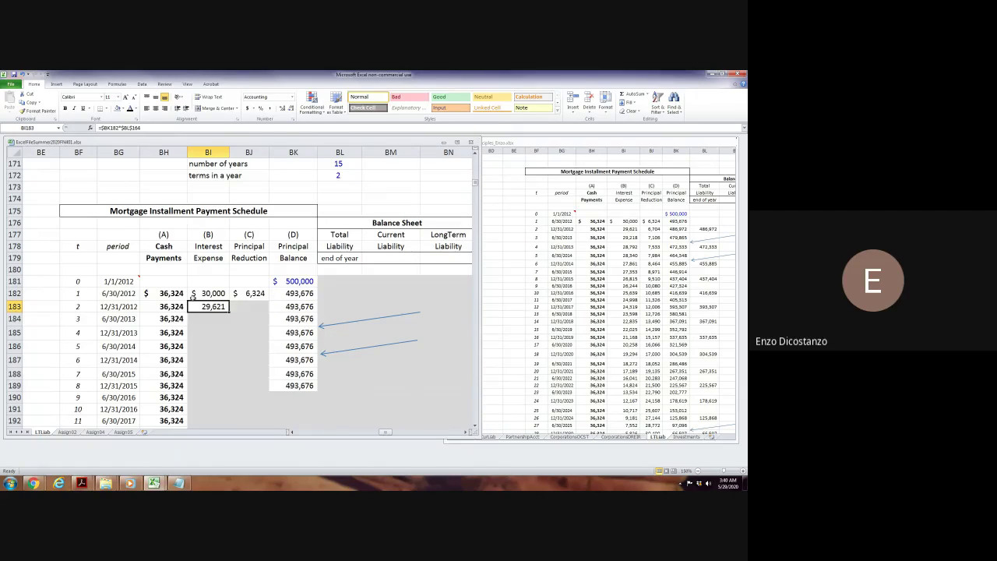
Fill the principal reduction formula from BJ182 into BJ183 and set its Accounting format to no currency symbol.
{"action": "key", "text": "Right"}
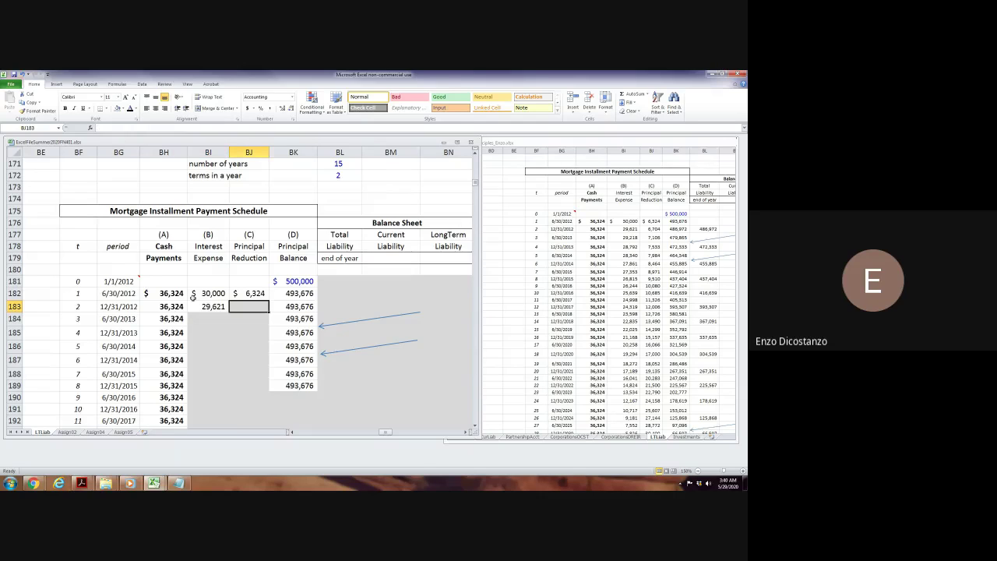
{"action": "key", "text": "ctrl+d"}
{"action": "key", "text": "ctrl+1"}
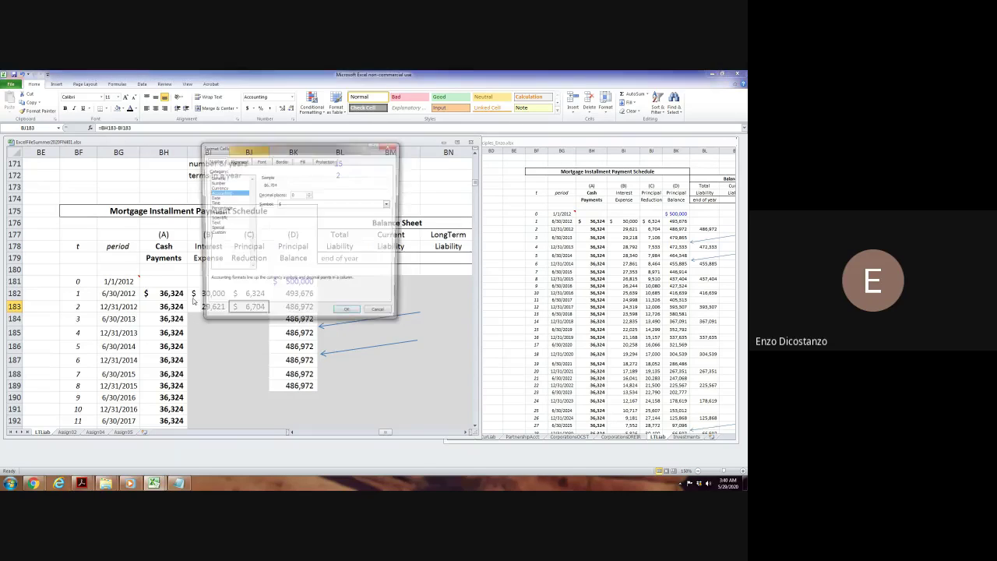
{"action": "key", "text": "alt+s"}
{"action": "key", "text": "alt+Down"}
{"action": "key", "text": "Up"}
{"action": "key", "text": "Return"}
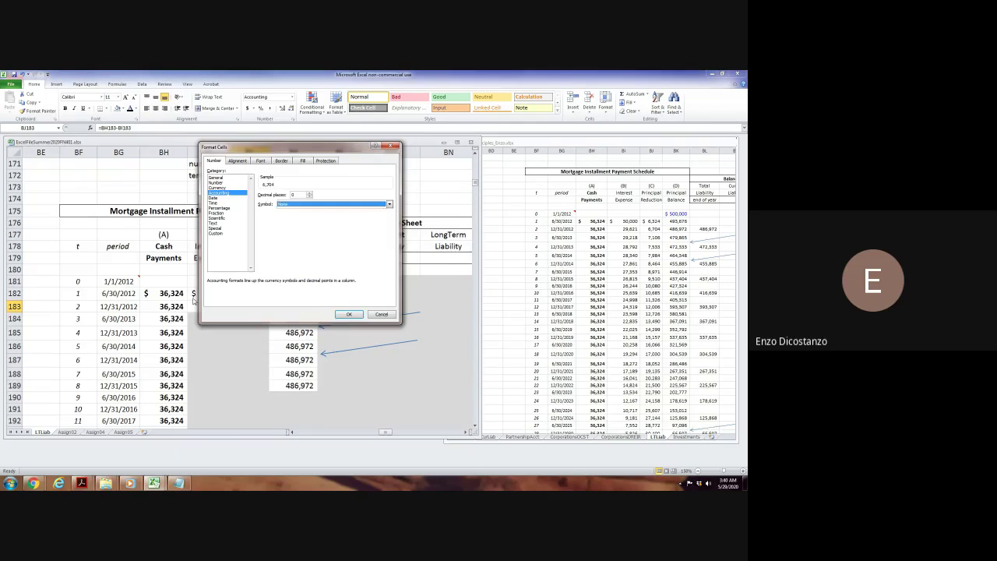
{"action": "key", "text": "Return"}
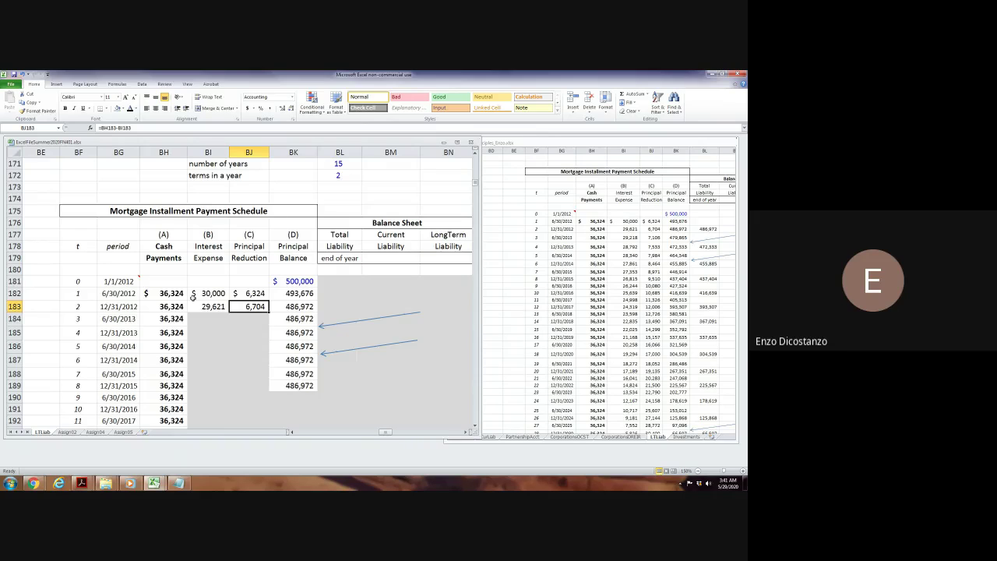
Fill the interest expense and principal reduction formulas in BI183:BJ183 down through row 189.
{"action": "key", "text": "Right"}
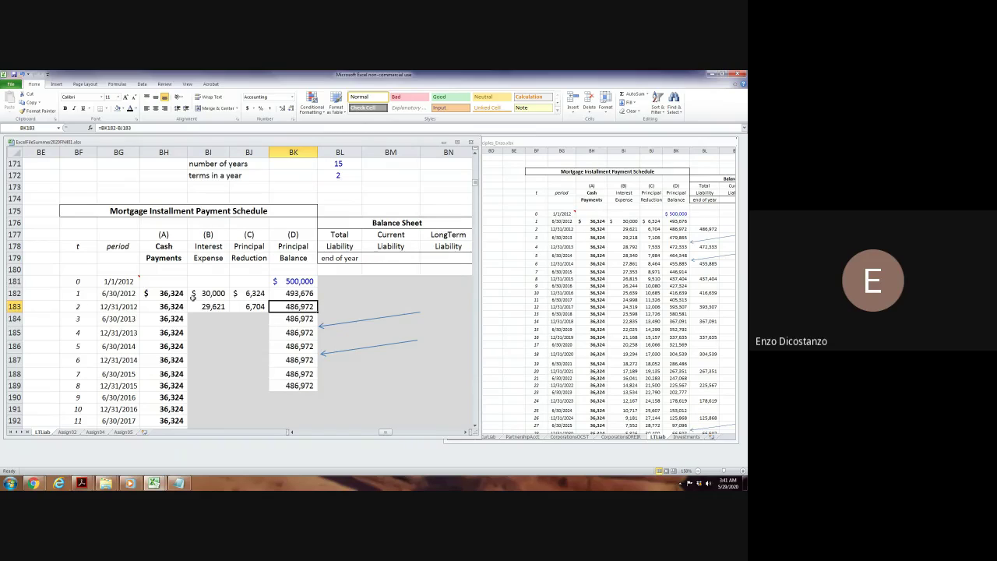
{"action": "key", "text": "Left"}
{"action": "key", "text": "Left"}
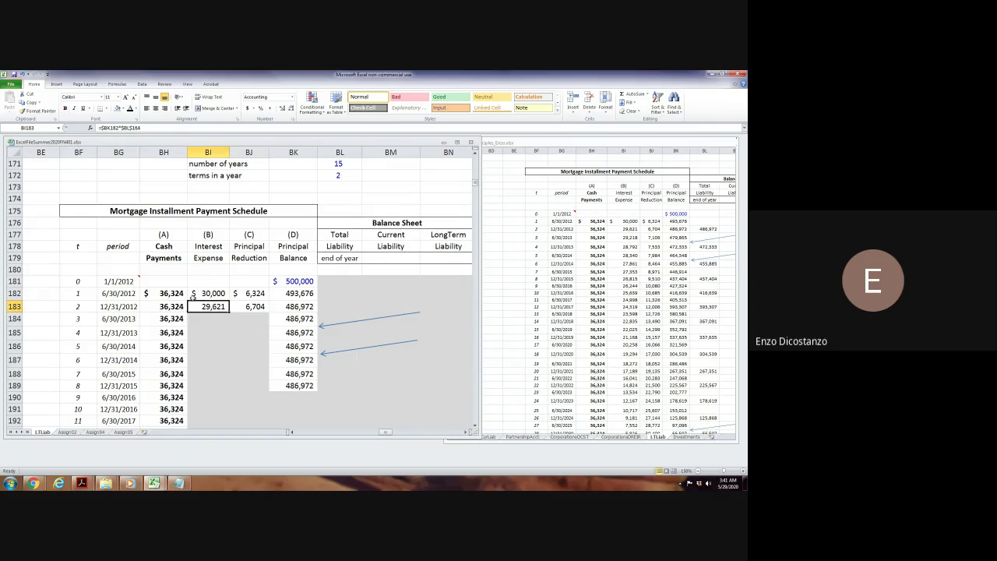
{"action": "key", "text": "shift+Right"}
{"action": "key", "text": "shift+Down"}
{"action": "key", "text": "shift+Down"}
{"action": "key", "text": "shift+Down"}
{"action": "key", "text": "shift+Down"}
{"action": "key", "text": "shift+Down"}
{"action": "key", "text": "shift+Down"}
{"action": "key", "text": "shift+Down"}
{"action": "key", "text": "shift+Up"}
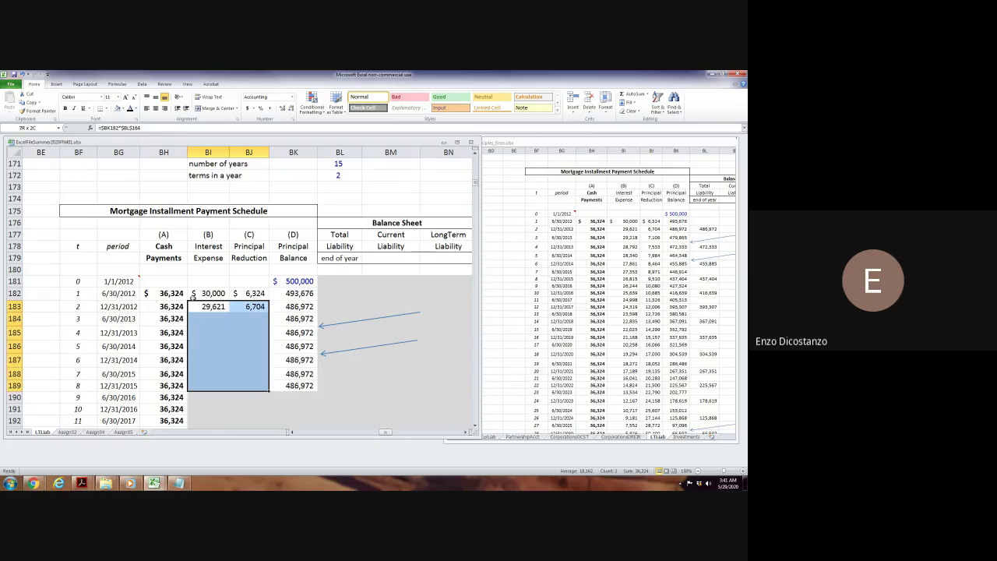
{"action": "key", "text": "ctrl+d"}
{"action": "key", "text": "Up"}
{"action": "key", "text": "Down"}
{"action": "key", "text": "Down"}
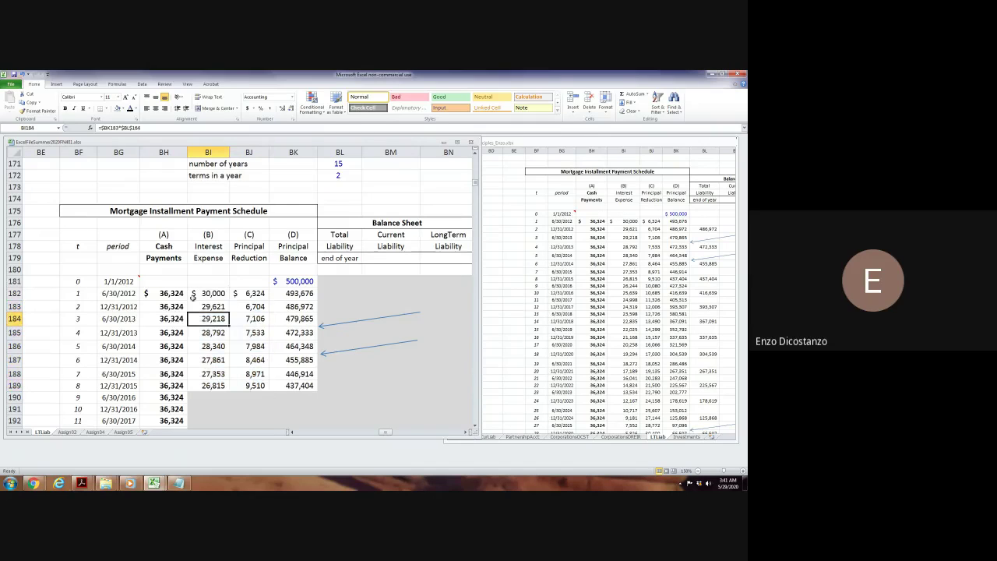
Add a bottom border to the 12/31/2012 row of the payment schedule, BF183:BK183.
{"action": "key", "text": "Right"}
{"action": "key", "text": "Right"}
{"action": "key", "text": "Up"}
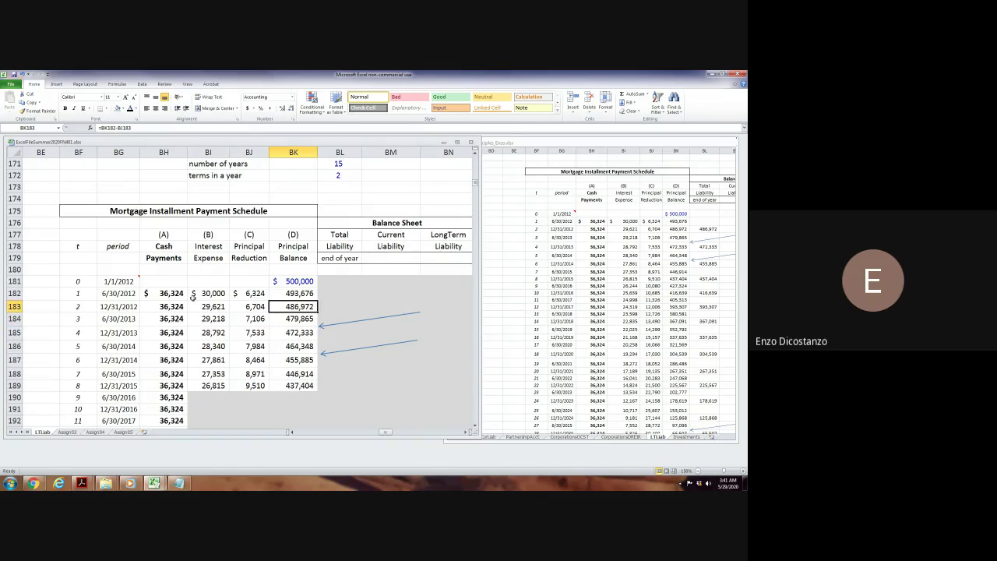
{"action": "key", "text": "Left"}
{"action": "key", "text": "Left"}
{"action": "key", "text": "Left"}
{"action": "key", "text": "Left"}
{"action": "key", "text": "Left"}
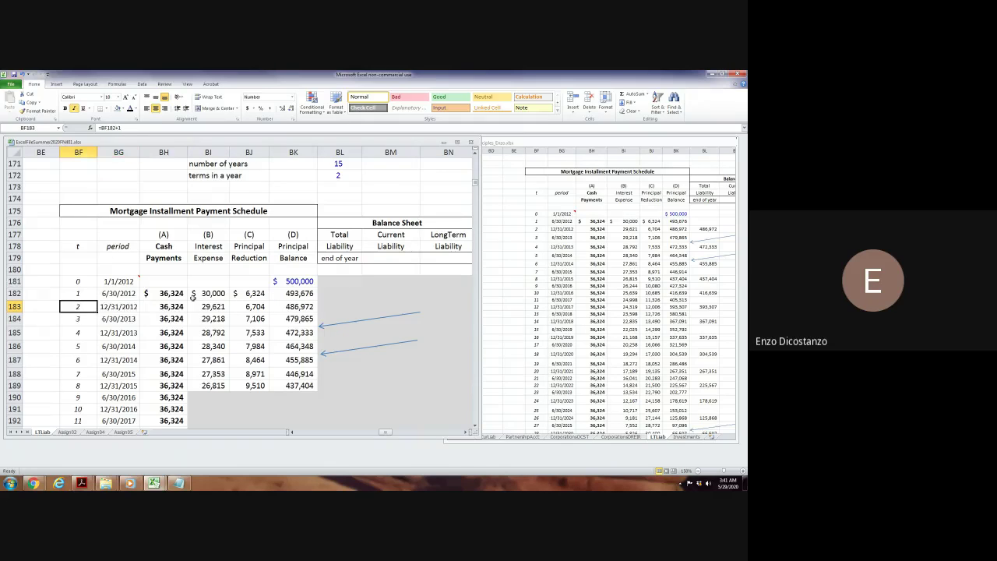
{"action": "key", "text": "shift+Right"}
{"action": "key", "text": "shift+Right"}
{"action": "key", "text": "shift+Right"}
{"action": "key", "text": "shift+Right"}
{"action": "key", "text": "shift+Right"}
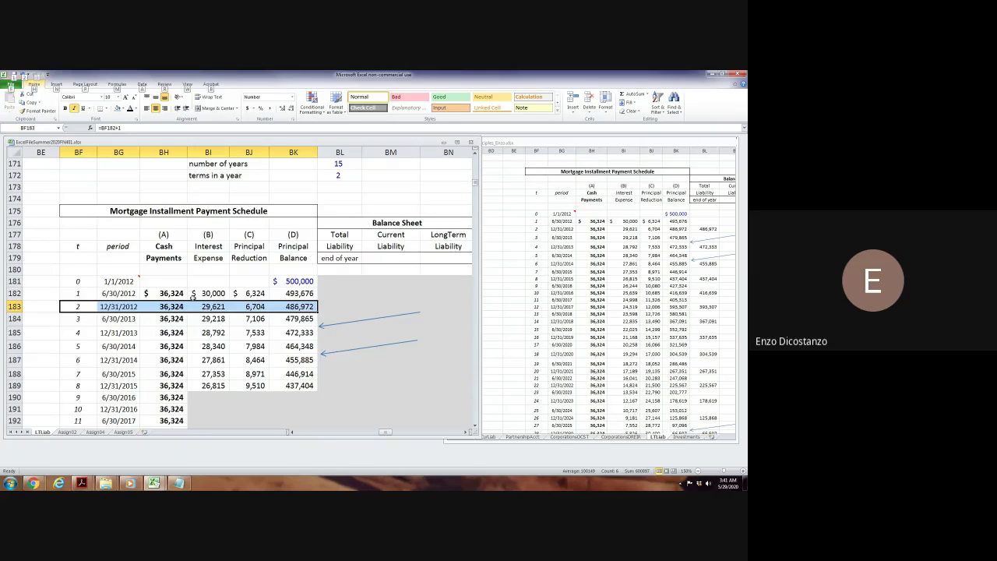
{"action": "key", "text": "h"}
{"action": "key", "text": "b"}
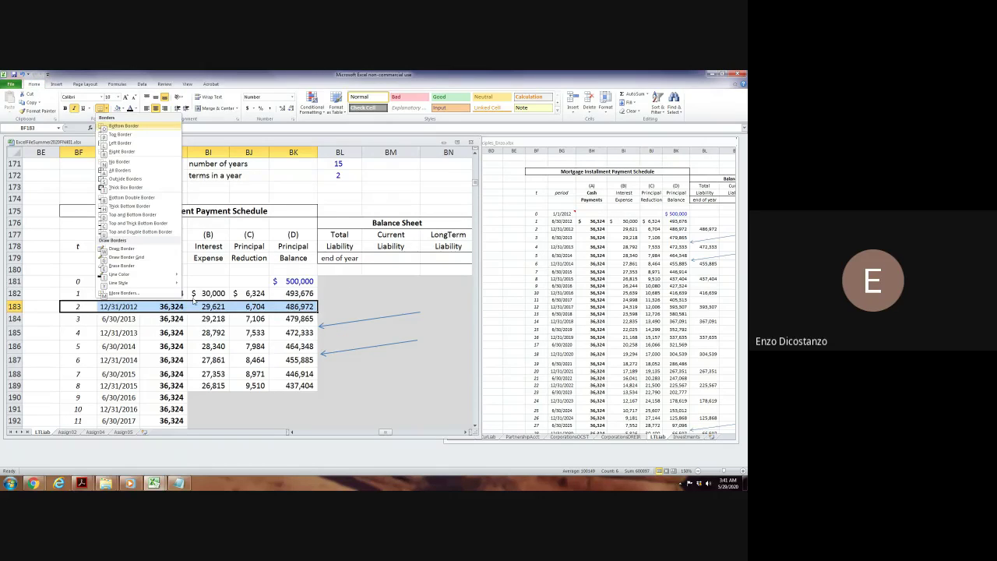
{"action": "key", "text": "Escape"}
Add a bottom border to the 12/31/2013 row of the payment schedule, BF185:BK185.
{"action": "key", "text": "Down"}
{"action": "key", "text": "Down"}
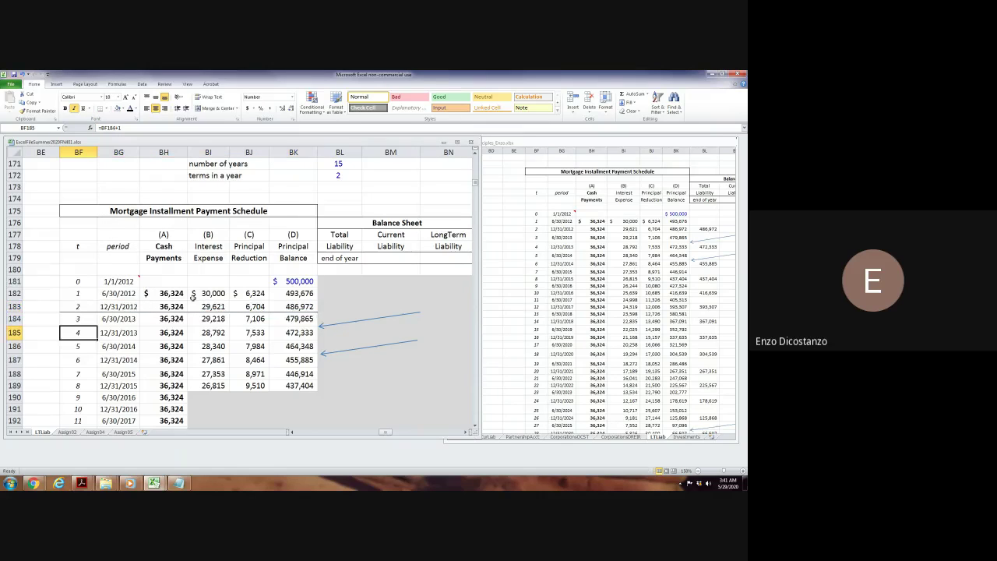
{"action": "key", "text": "shift+Right"}
{"action": "key", "text": "shift+Right"}
{"action": "key", "text": "shift+Right"}
{"action": "key", "text": "shift+Right"}
{"action": "key", "text": "shift+Right"}
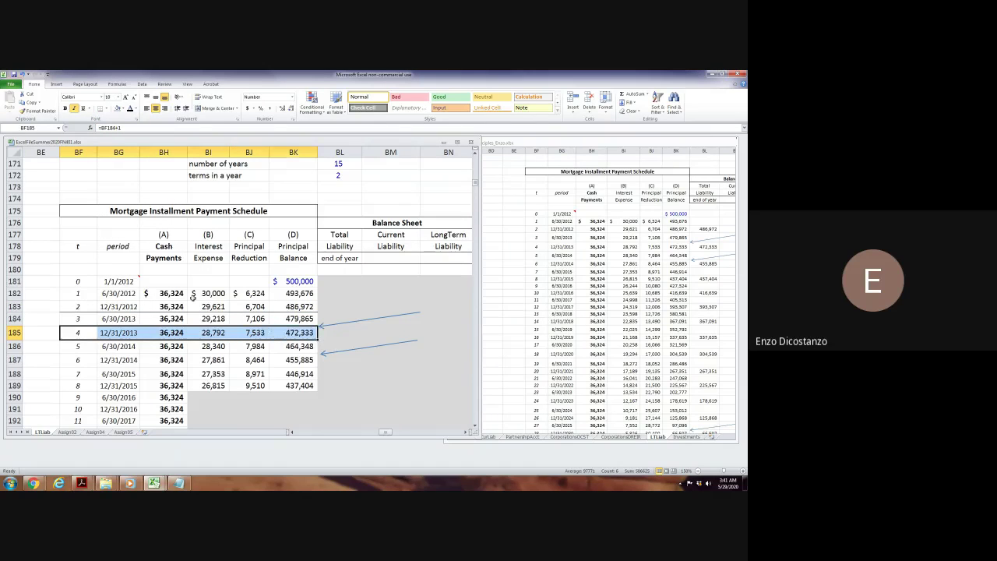
{"action": "key", "text": "alt"}
{"action": "key", "text": "h"}
{"action": "key", "text": "b"}
{"action": "key", "text": "d"}
Add a bottom border to the 12/31/2014 row of the payment schedule, BF187:BK187.
{"action": "key", "text": "Down"}
{"action": "key", "text": "Down"}
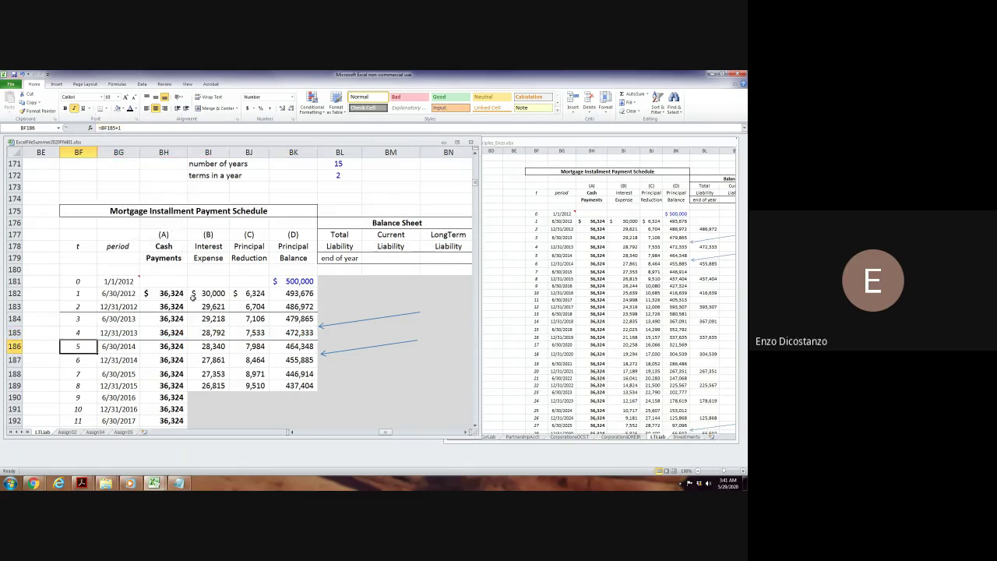
{"action": "key", "text": "shift+Right"}
{"action": "key", "text": "shift+Right"}
{"action": "key", "text": "shift+Right"}
{"action": "key", "text": "shift+Right"}
{"action": "key", "text": "shift+Right"}
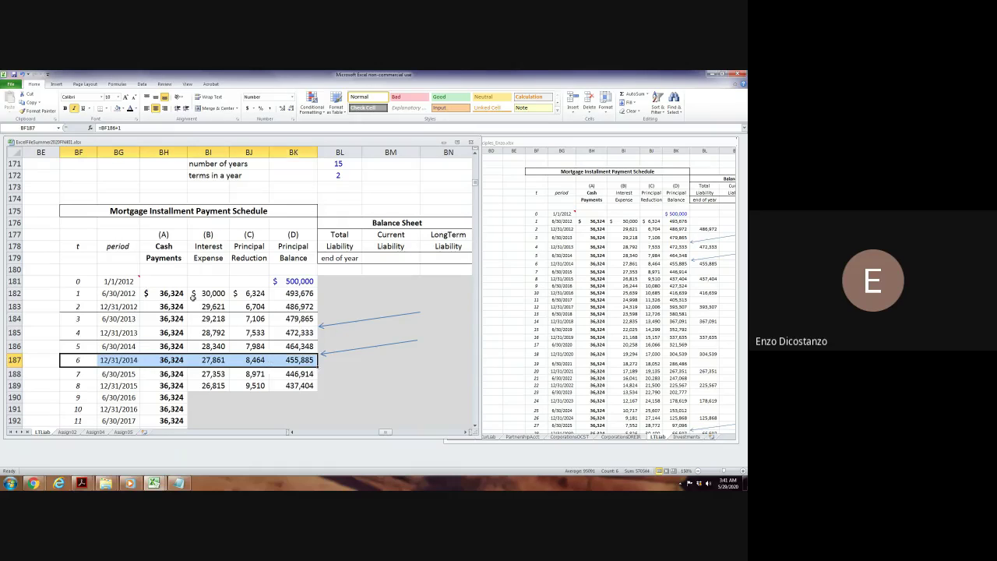
{"action": "key", "text": "alt"}
{"action": "key", "text": "h"}
{"action": "key", "text": "b"}
{"action": "key", "text": "d"}
{"action": "key", "text": "Up"}
{"action": "key", "text": "Up"}
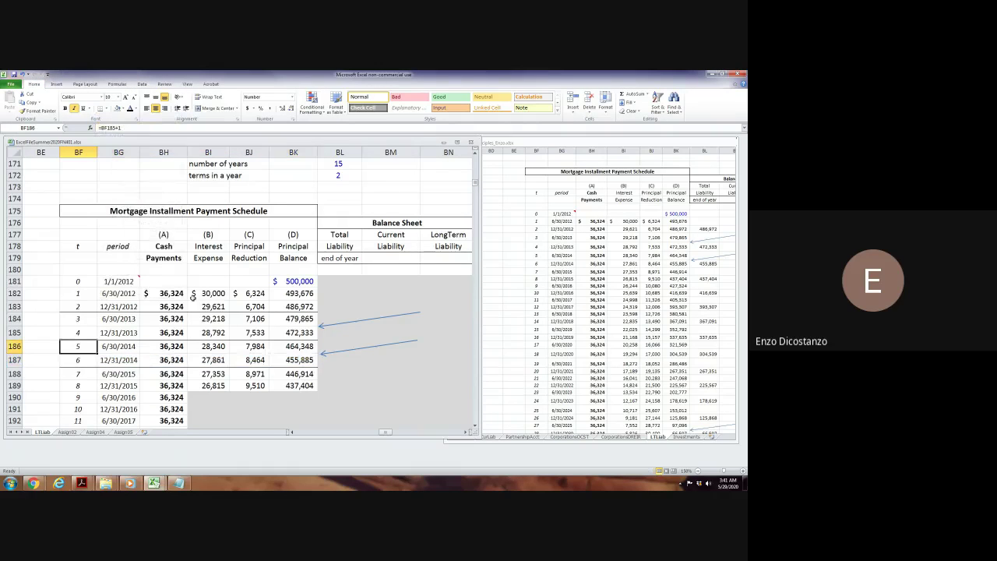
{"action": "key", "text": "Up"}
{"action": "key", "text": "Up"}
{"action": "key", "text": "Up"}
{"action": "key", "text": "Up"}
{"action": "key", "text": "Up"}
{"action": "key", "text": "Right"}
{"action": "key", "text": "Right"}
{"action": "key", "text": "Right"}
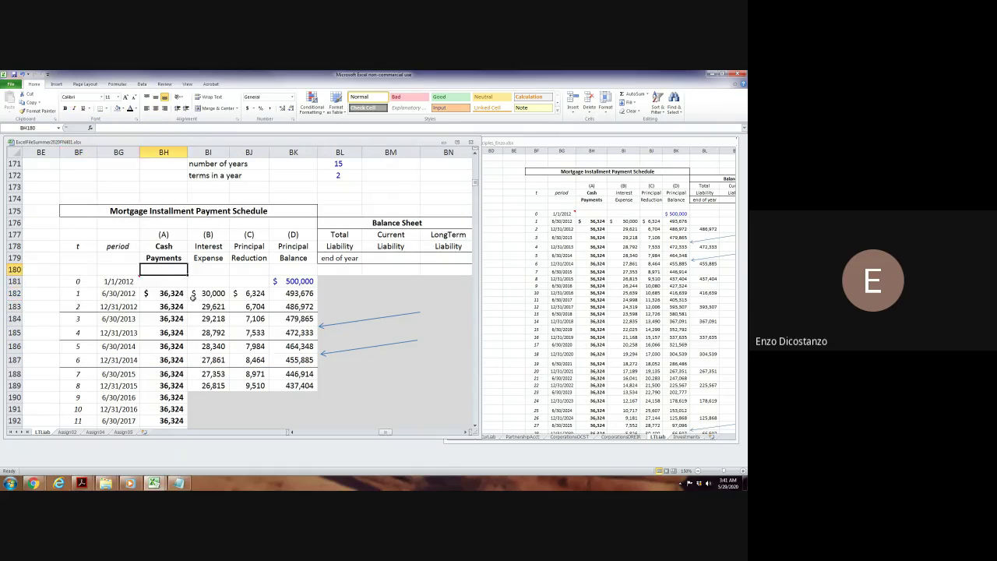
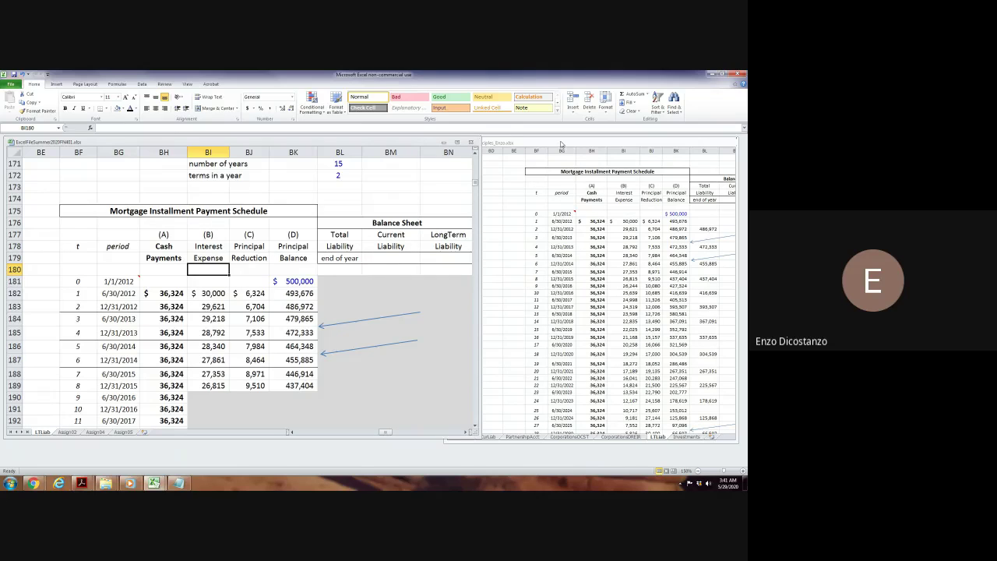
Reposition and widen the reference workbook window to show its Balance Sheet columns, and return to the working workbook.
{"action": "left_click_drag", "start_coordinate": [549, 144], "coordinate": [467, 149]}
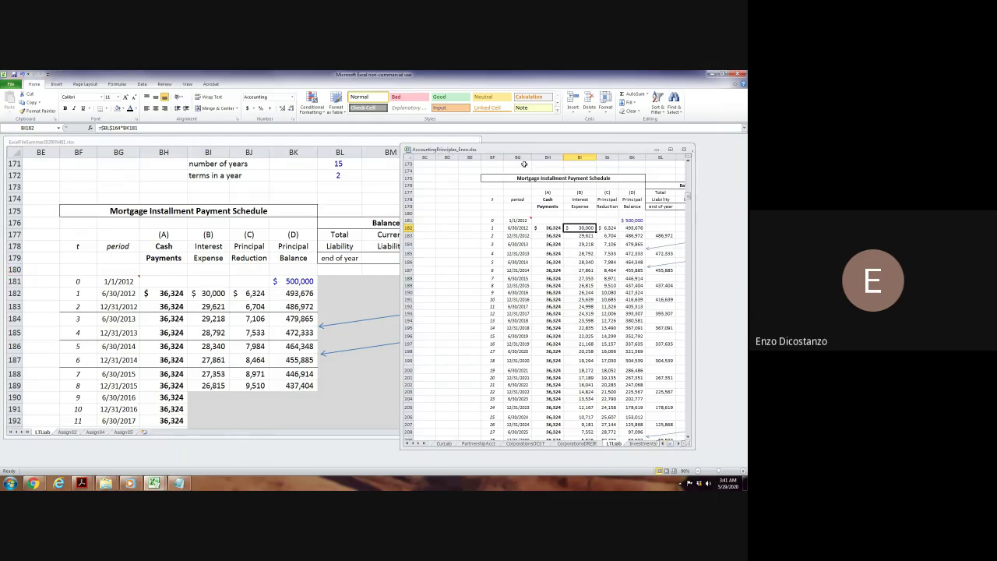
{"action": "left_click_drag", "start_coordinate": [697, 222], "coordinate": [744, 223]}
{"action": "left_click", "coordinate": [348, 263]}
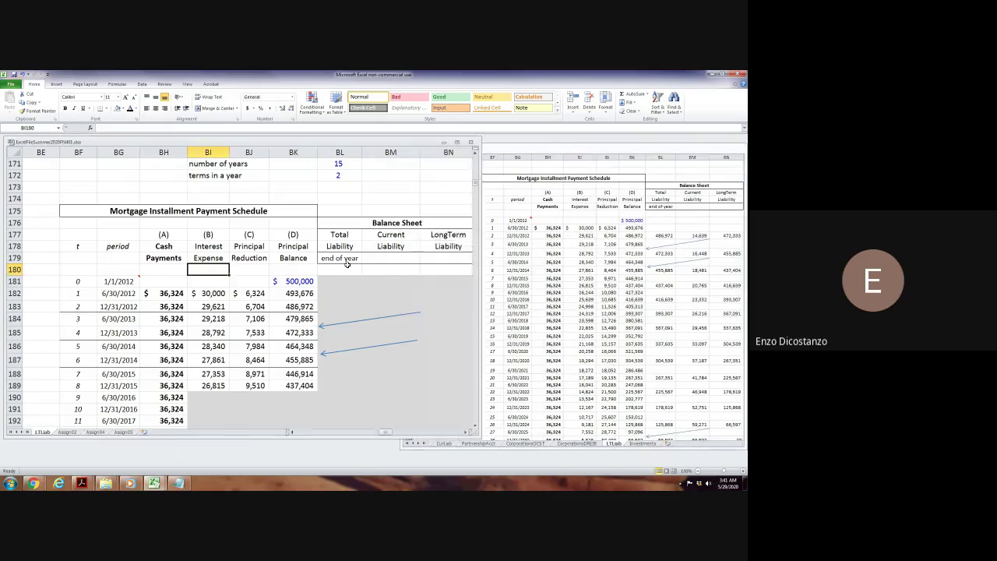
Clear the grey fill from the Balance Sheet cells BL181:BN189, widening the workbook window to show the whole LongTerm Liability column.
{"action": "left_click_drag", "start_coordinate": [343, 281], "coordinate": [438, 293]}
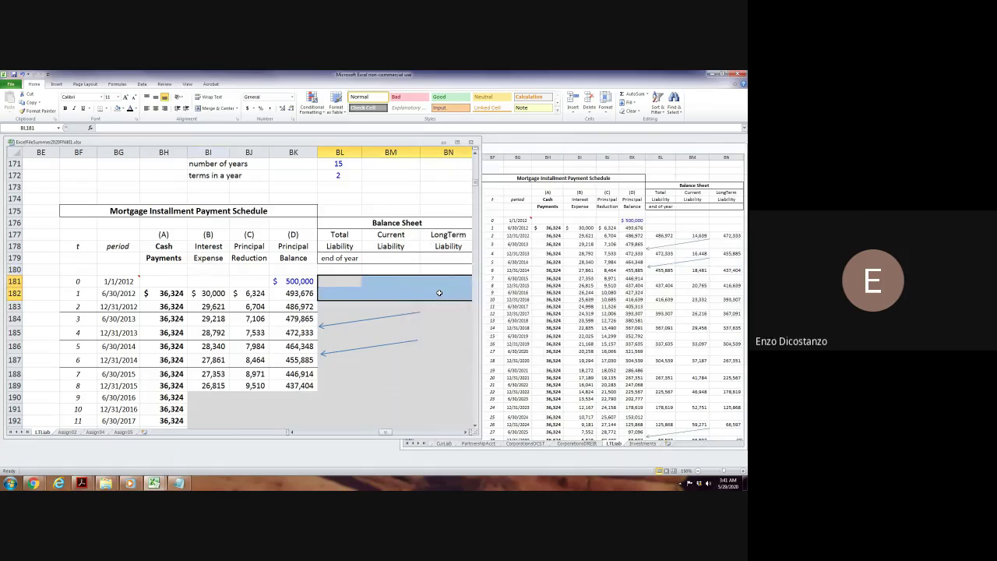
{"action": "left_click_drag", "start_coordinate": [476, 259], "coordinate": [488, 257]}
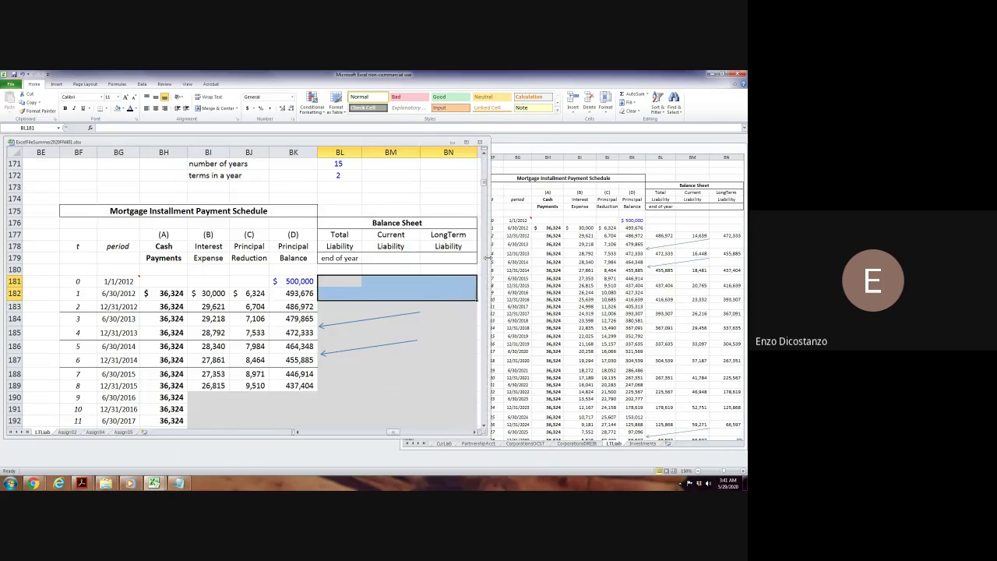
{"action": "key", "text": "shift+Down"}
{"action": "key", "text": "shift+Down"}
{"action": "key", "text": "shift+Down"}
{"action": "key", "text": "shift+Down"}
{"action": "key", "text": "shift+Down"}
{"action": "key", "text": "shift+Down"}
{"action": "key", "text": "shift+Down"}
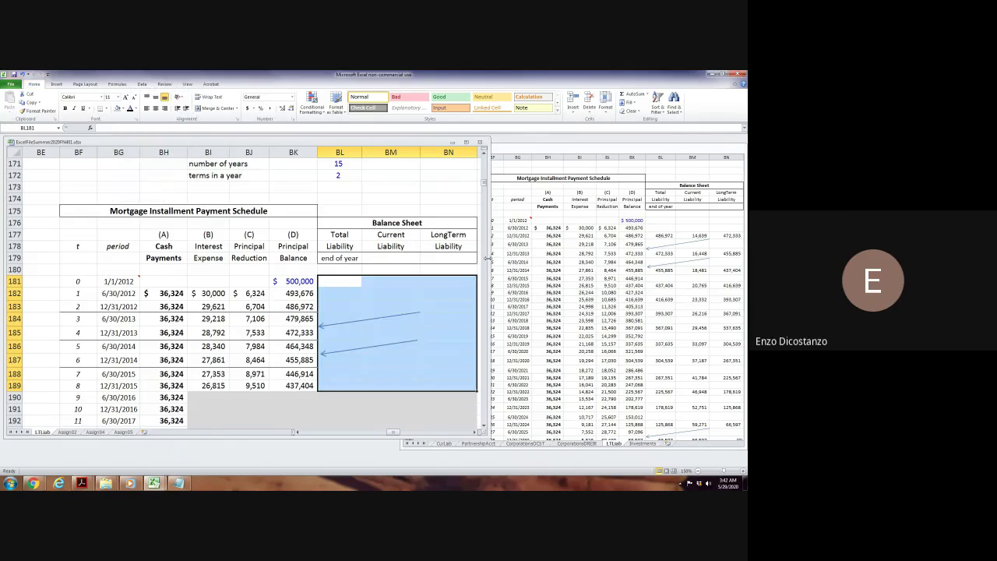
{"action": "key", "text": "shift+BackSpace"}
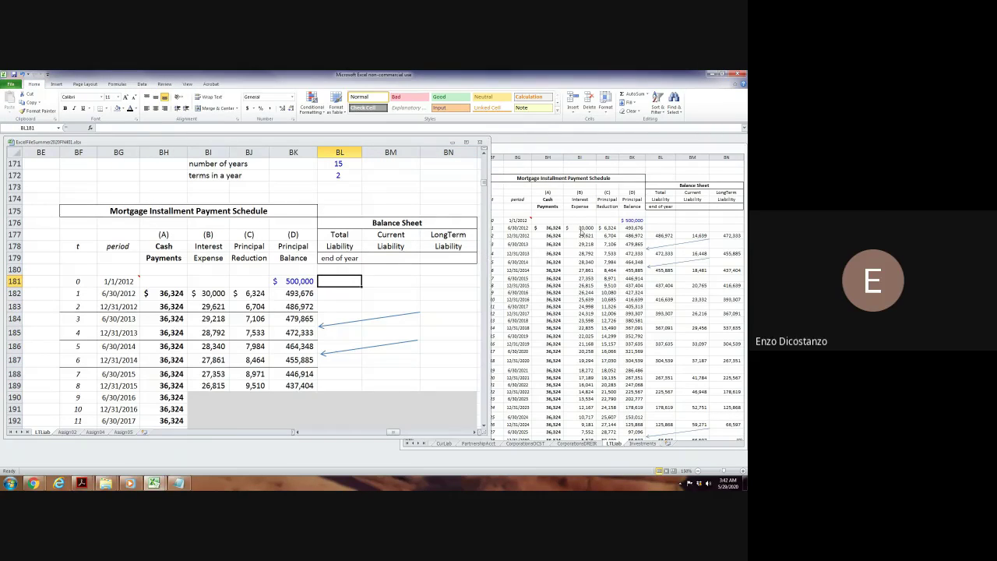
In the reference workbook, add a bottom border to the 12/31/2012 row across the schedule and Balance Sheet columns, BF183:BN183.
{"action": "left_click", "coordinate": [582, 229]}
{"action": "left_click", "coordinate": [495, 235]}
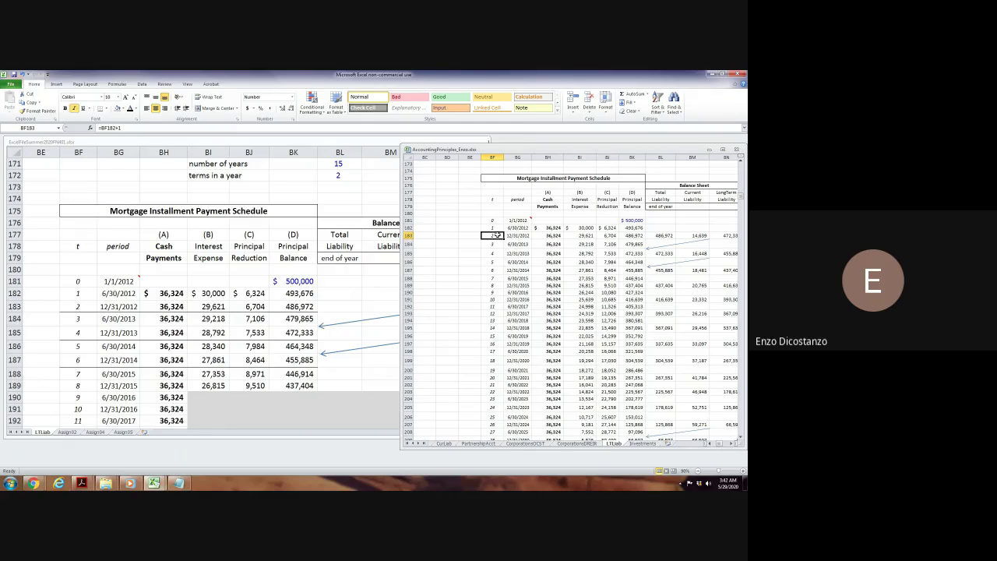
{"action": "key", "text": "shift+Right"}
{"action": "key", "text": "shift+Right"}
{"action": "key", "text": "shift+Right"}
{"action": "key", "text": "shift+Right"}
{"action": "key", "text": "shift+Right"}
{"action": "key", "text": "shift+Right"}
{"action": "key", "text": "shift+Right"}
{"action": "key", "text": "shift+Right"}
{"action": "key", "text": "shift+Right"}
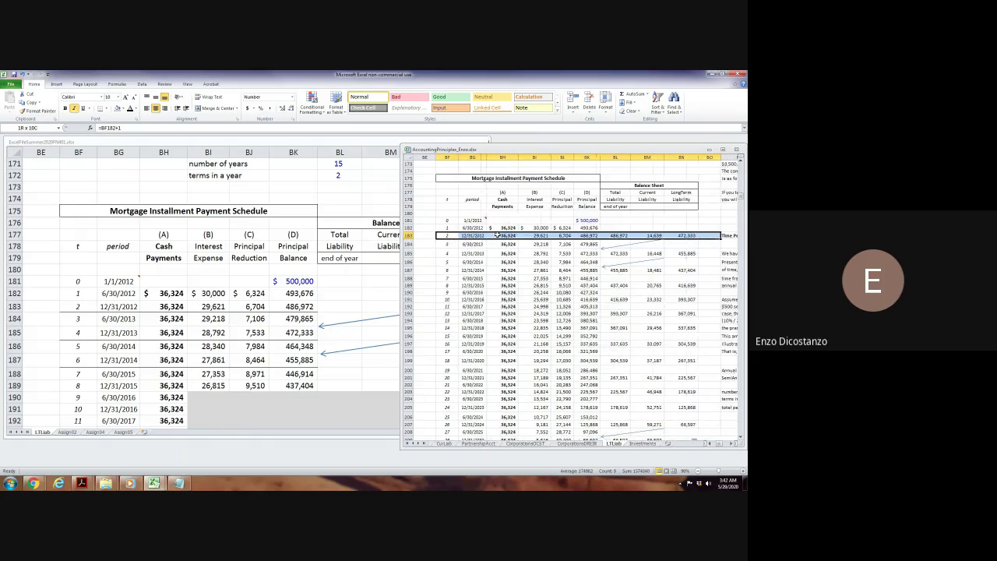
{"action": "key", "text": "alt"}
{"action": "key", "text": "h"}
{"action": "key", "text": "b"}
{"action": "key", "text": "o"}
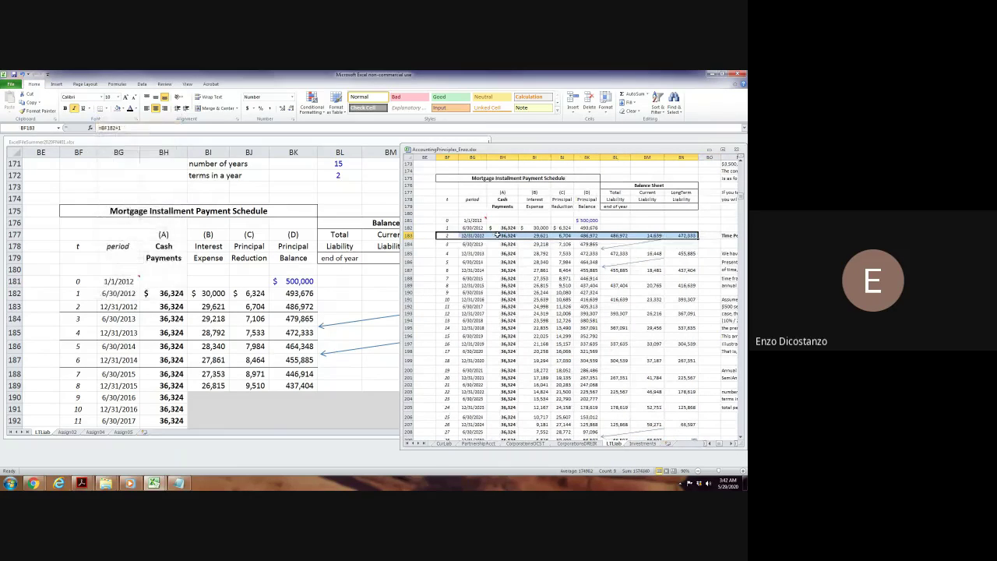
Add a bottom border to the reference workbook's 12/31/2013 row across the schedule and Balance Sheet columns, BF185:BN185.
{"action": "key", "text": "Down"}
{"action": "key", "text": "Down"}
{"action": "key", "text": "shift+Right"}
{"action": "key", "text": "shift+Right"}
{"action": "key", "text": "shift+Right"}
{"action": "key", "text": "shift+Right"}
{"action": "key", "text": "shift+Right"}
{"action": "key", "text": "shift+Right"}
{"action": "key", "text": "shift+Right"}
{"action": "key", "text": "shift+Right"}
{"action": "key", "text": "shift+Right"}
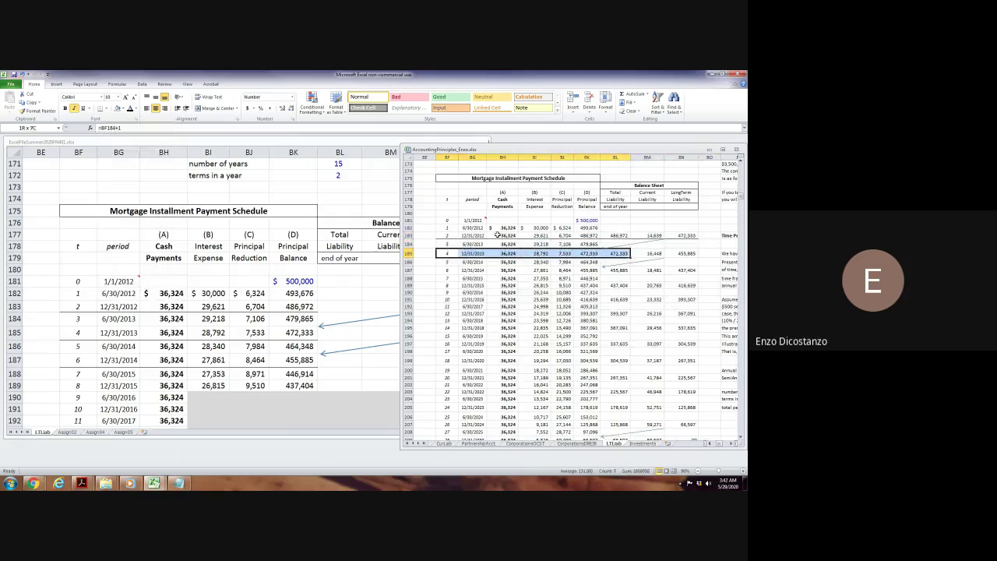
{"action": "key", "text": "alt"}
{"action": "key", "text": "h"}
{"action": "key", "text": "b"}
{"action": "key", "text": "o"}
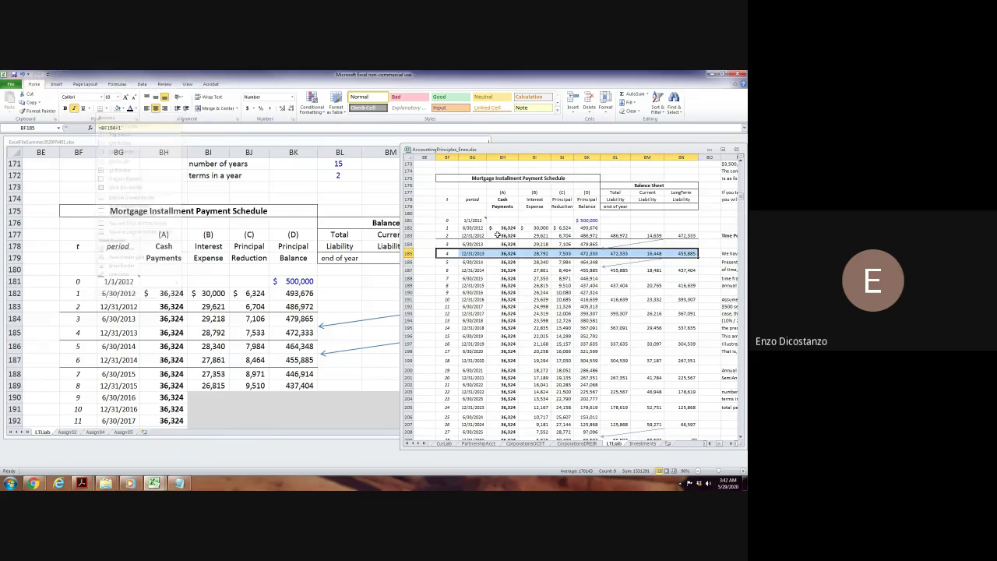
Add a bottom border to the reference workbook's 12/31/2014 row across the schedule and Balance Sheet columns, BF187:BN187.
{"action": "key", "text": "Down"}
{"action": "key", "text": "Down"}
{"action": "key", "text": "shift+Right"}
{"action": "key", "text": "shift+Right"}
{"action": "key", "text": "shift+Right"}
{"action": "key", "text": "shift+Right"}
{"action": "key", "text": "shift+Right"}
{"action": "key", "text": "shift+Right"}
{"action": "key", "text": "shift+Right"}
{"action": "key", "text": "shift+Right"}
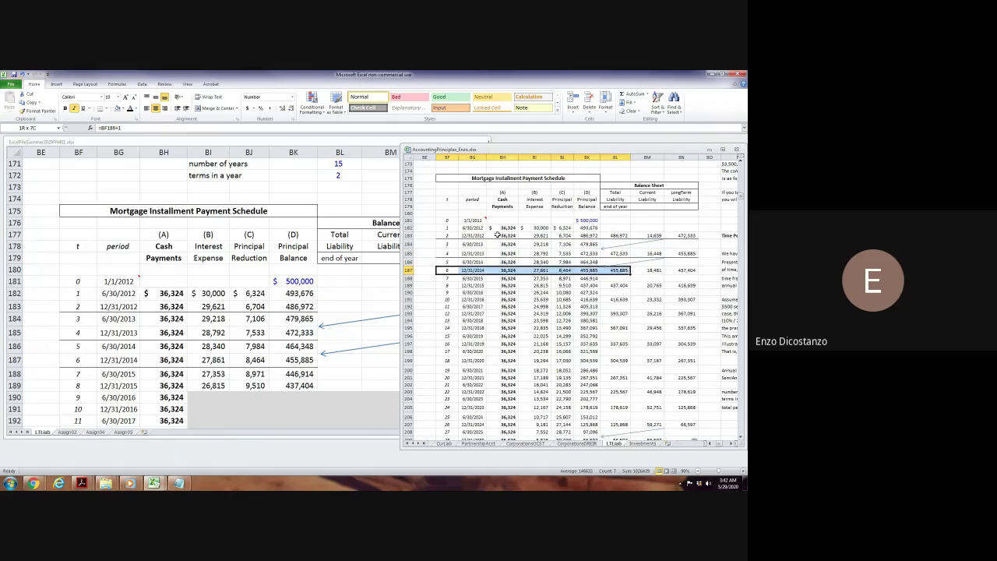
{"action": "key", "text": "alt"}
{"action": "key", "text": "h"}
{"action": "key", "text": "b"}
{"action": "key", "text": "o"}
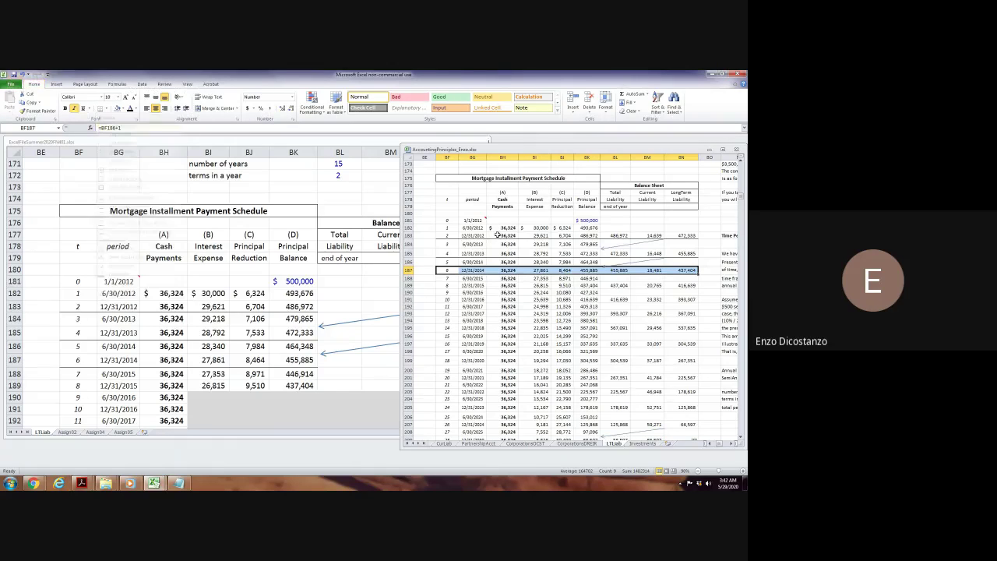
Add a bottom border to the reference workbook's 12/31/2015 row across the schedule and Balance Sheet columns, BF189:BN189.
{"action": "key", "text": "Down"}
{"action": "key", "text": "Down"}
{"action": "key", "text": "shift+Right"}
{"action": "key", "text": "shift+Right"}
{"action": "key", "text": "shift+Right"}
{"action": "key", "text": "shift+Right"}
{"action": "key", "text": "shift+Right"}
{"action": "key", "text": "shift+Right"}
{"action": "key", "text": "shift+Right"}
{"action": "key", "text": "shift+Right"}
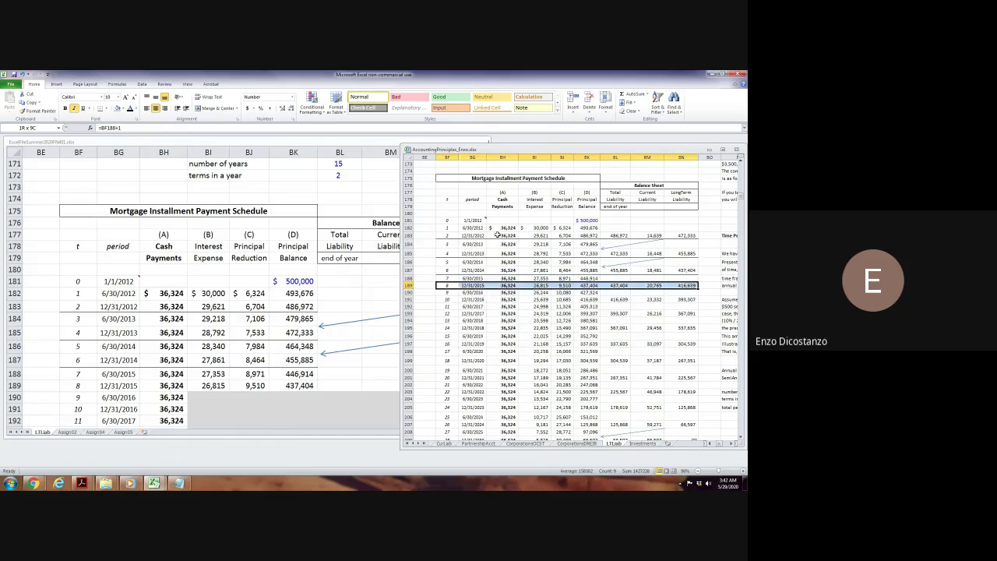
{"action": "key", "text": "alt"}
{"action": "key", "text": "h"}
{"action": "key", "text": "b"}
{"action": "key", "text": "o"}
Add a bottom border to the reference workbook's 12/31/2016 row across the schedule and Balance Sheet columns, BF191:BN191.
{"action": "key", "text": "Down"}
{"action": "key", "text": "Down"}
{"action": "key", "text": "shift+Right"}
{"action": "key", "text": "shift+Right"}
{"action": "key", "text": "shift+Right"}
{"action": "key", "text": "shift+Right"}
{"action": "key", "text": "shift+Right"}
{"action": "key", "text": "shift+Right"}
{"action": "key", "text": "shift+Right"}
{"action": "key", "text": "shift+Right"}
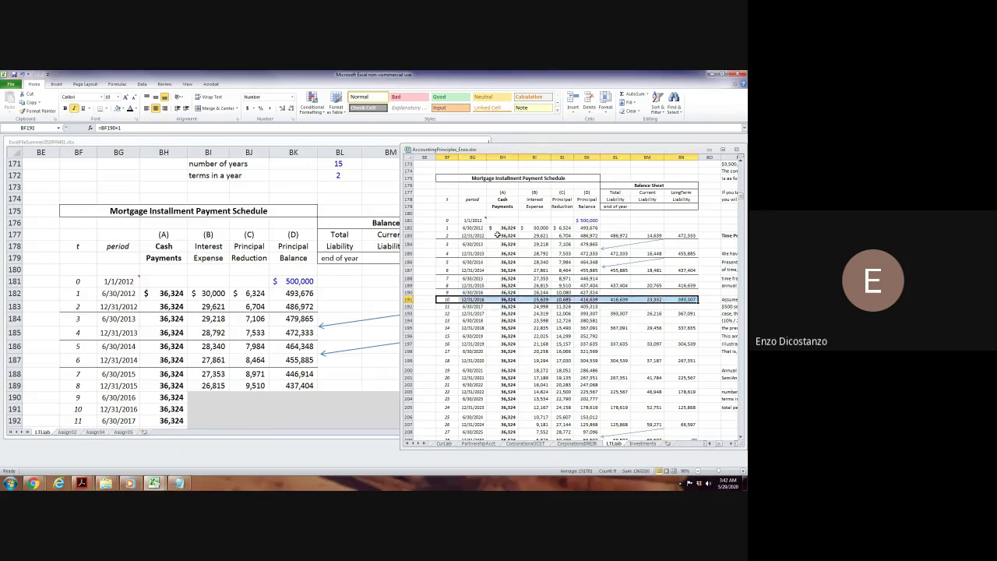
{"action": "key", "text": "alt"}
{"action": "key", "text": "h"}
{"action": "key", "text": "b"}
{"action": "key", "text": "o"}
Add a bottom border to the reference workbook's 12/31/2017 row across the schedule and Balance Sheet columns, BF193:BN193.
{"action": "key", "text": "Down"}
{"action": "key", "text": "Down"}
{"action": "key", "text": "shift+Right"}
{"action": "key", "text": "shift+Right"}
{"action": "key", "text": "shift+Right"}
{"action": "key", "text": "shift+Right"}
{"action": "key", "text": "shift+Right"}
{"action": "key", "text": "shift+Right"}
{"action": "key", "text": "shift+Right"}
{"action": "key", "text": "shift+Right"}
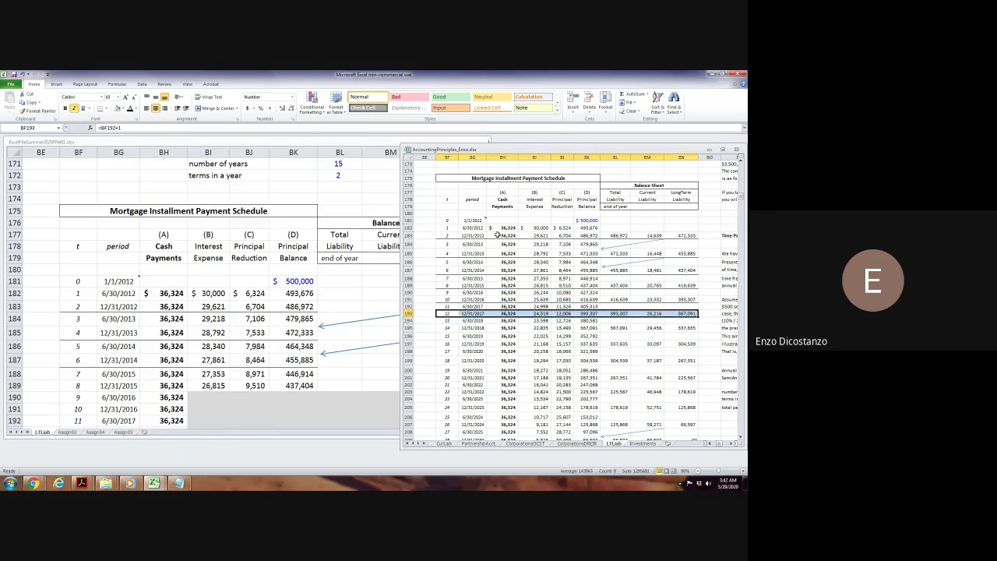
{"action": "key", "text": "alt"}
{"action": "key", "text": "h"}
{"action": "key", "text": "b"}
{"action": "key", "text": "o"}
Add a bottom border to the reference workbook's 12/31/2018 row across the schedule and Balance Sheet columns, BF195:BN195.
{"action": "key", "text": "Down"}
{"action": "key", "text": "Down"}
{"action": "key", "text": "shift+Right"}
{"action": "key", "text": "shift+Right"}
{"action": "key", "text": "shift+Right"}
{"action": "key", "text": "shift+Right"}
{"action": "key", "text": "shift+Right"}
{"action": "key", "text": "shift+Right"}
{"action": "key", "text": "shift+Right"}
{"action": "key", "text": "shift+Right"}
{"action": "key", "text": "alt"}
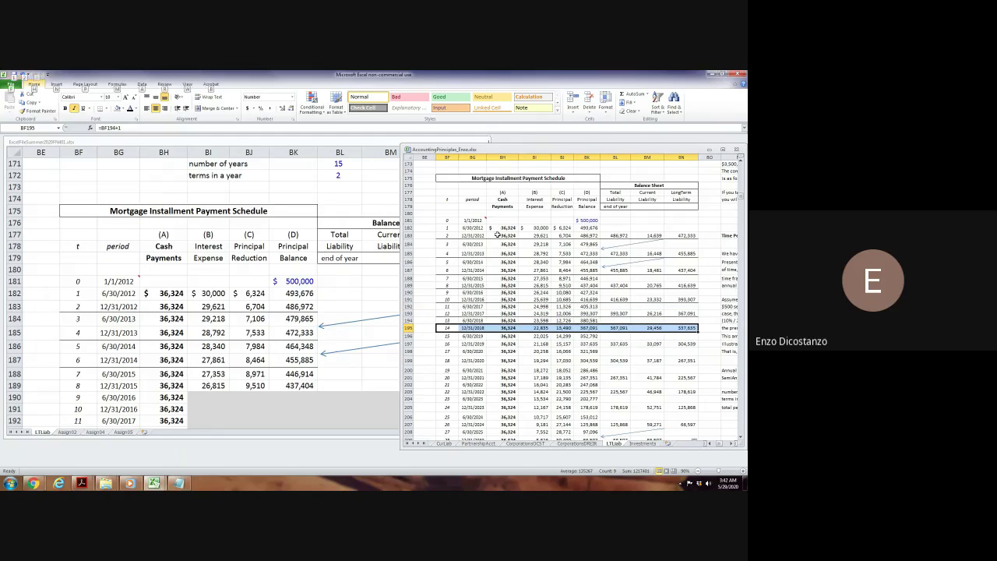
{"action": "key", "text": "h"}
{"action": "key", "text": "b"}
{"action": "key", "text": "o"}
Add a bottom border to the reference workbook's 12/31/2019 row across the schedule and Balance Sheet columns, BF197:BN197.
{"action": "key", "text": "Down"}
{"action": "key", "text": "Down"}
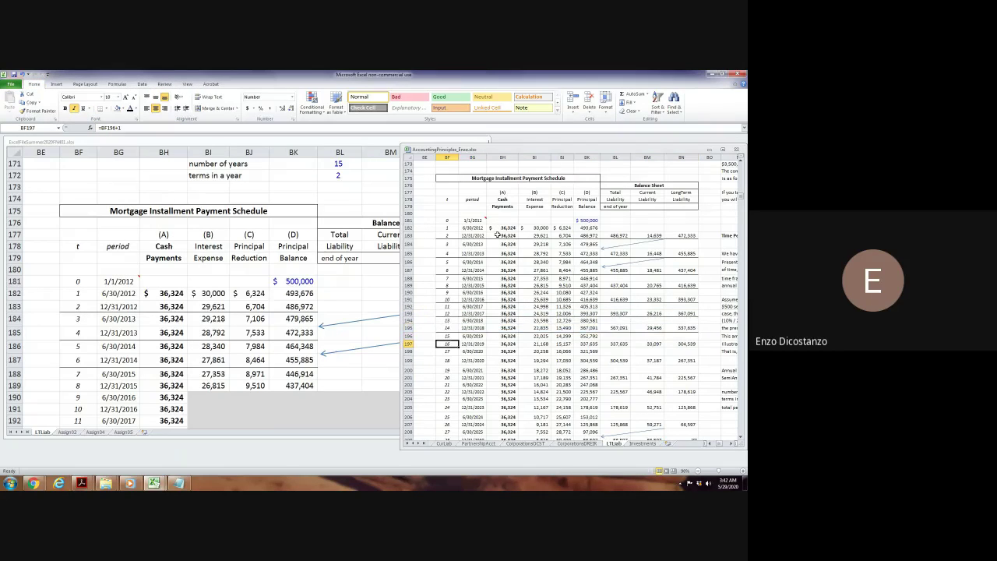
{"action": "key", "text": "shift+Right"}
{"action": "key", "text": "shift+Right"}
{"action": "key", "text": "shift+Right"}
{"action": "key", "text": "shift+Right"}
{"action": "key", "text": "shift+Right"}
{"action": "key", "text": "shift+Right"}
{"action": "key", "text": "shift+Right"}
{"action": "key", "text": "shift+Right"}
{"action": "key", "text": "alt"}
{"action": "key", "text": "h"}
{"action": "key", "text": "b"}
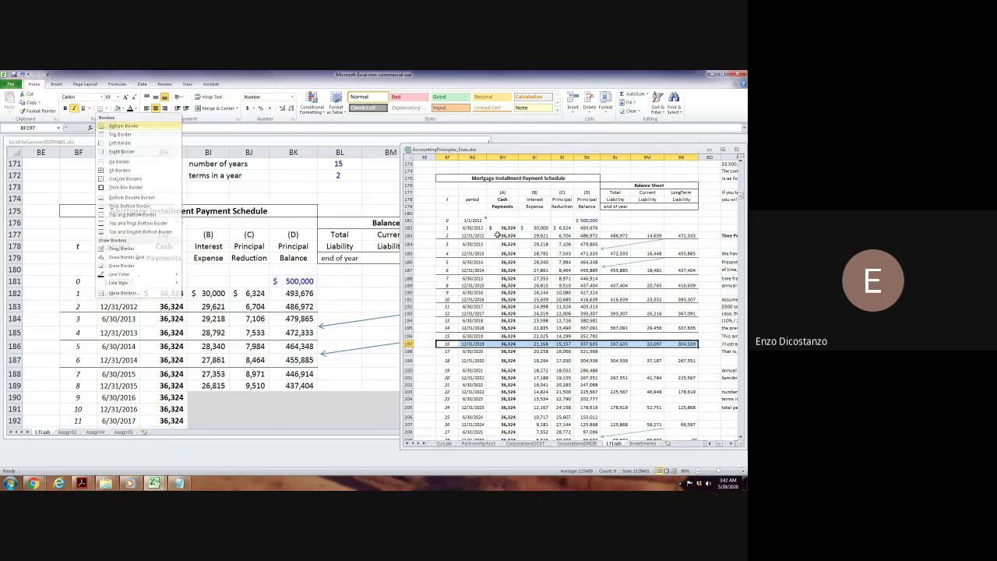
{"action": "key", "text": "o"}
Add a bottom border to the reference workbook's 12/31/2020 row across the schedule and Balance Sheet columns, BF199:BN199.
{"action": "key", "text": "Down"}
{"action": "key", "text": "Down"}
{"action": "key", "text": "shift+Right"}
{"action": "key", "text": "shift+Right"}
{"action": "key", "text": "shift+Right"}
{"action": "key", "text": "shift+Right"}
{"action": "key", "text": "shift+Right"}
{"action": "key", "text": "shift+Right"}
{"action": "key", "text": "shift+Right"}
{"action": "key", "text": "shift+Right"}
{"action": "key", "text": "alt"}
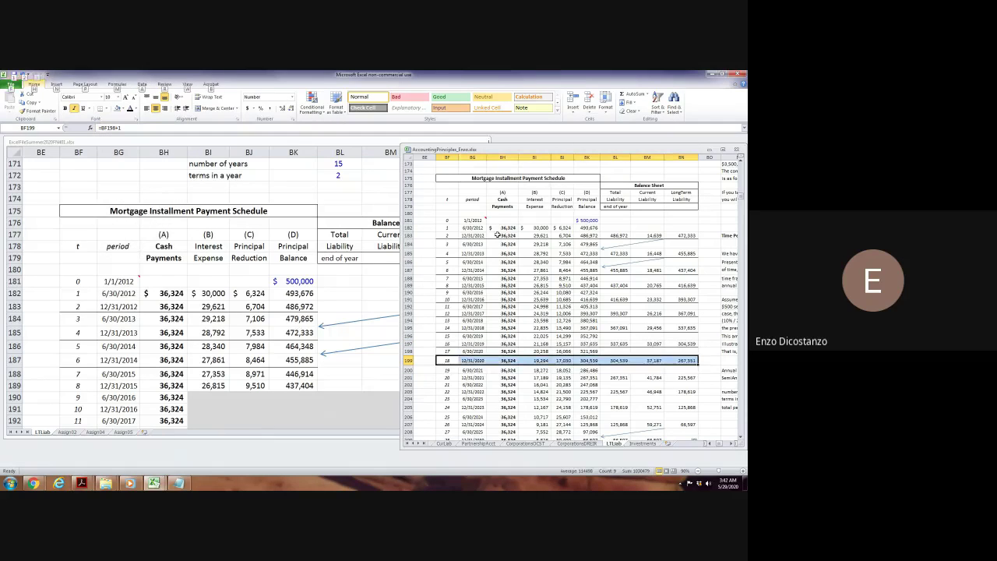
{"action": "key", "text": "h"}
{"action": "key", "text": "b"}
{"action": "key", "text": "o"}
Add a bottom border to the reference workbook's 12/31/2021 row across the schedule and Balance Sheet columns, BF201:BN201.
{"action": "key", "text": "Down"}
{"action": "key", "text": "Down"}
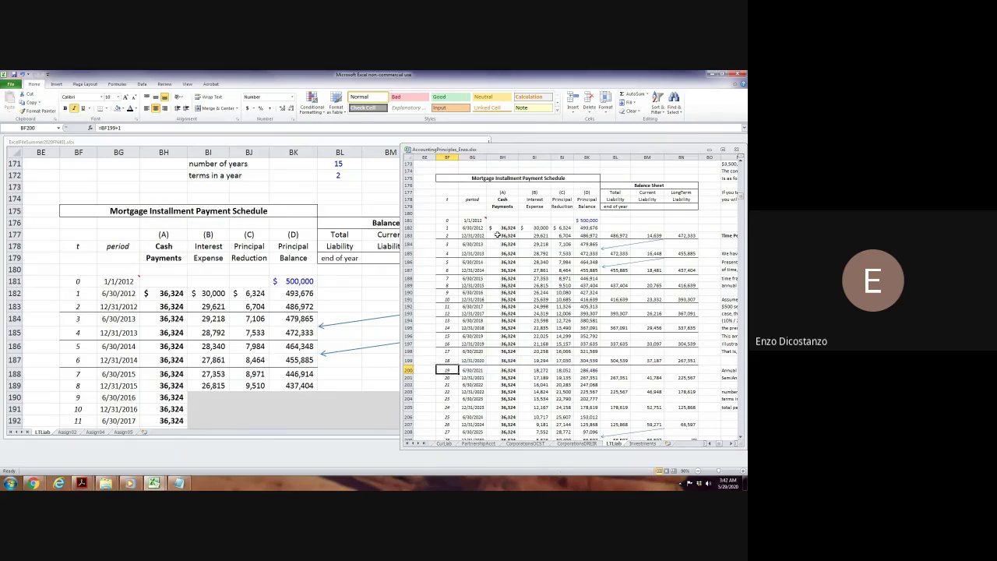
{"action": "key", "text": "shift+Right"}
{"action": "key", "text": "shift+Right"}
{"action": "key", "text": "shift+Right"}
{"action": "key", "text": "shift+Right"}
{"action": "key", "text": "shift+Right"}
{"action": "key", "text": "shift+Right"}
{"action": "key", "text": "shift+Right"}
{"action": "key", "text": "shift+Right"}
{"action": "key", "text": "alt"}
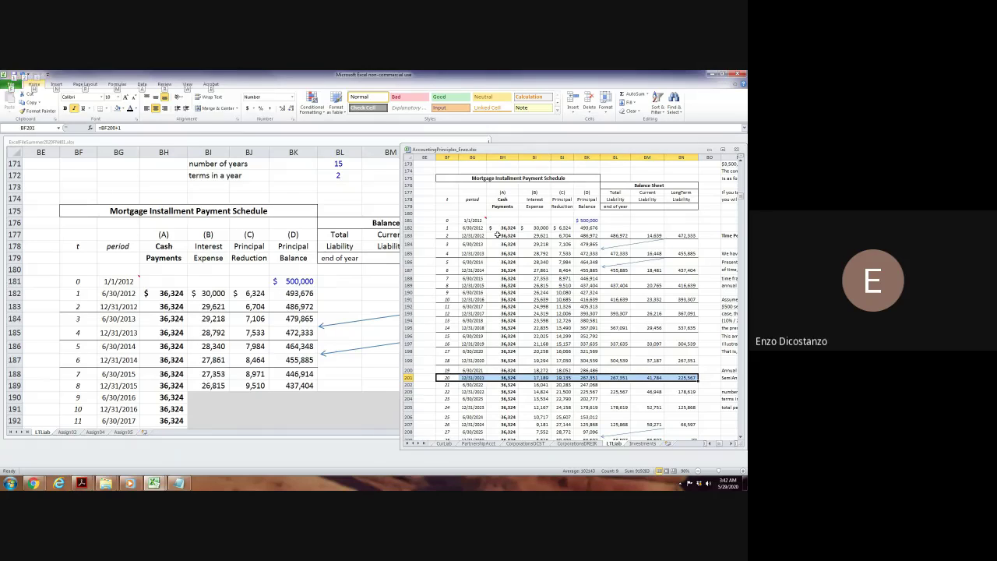
{"action": "key", "text": "h"}
{"action": "key", "text": "b"}
{"action": "key", "text": "o"}
Add a bottom border to the reference workbook's 12/31/2022 row across the schedule and Balance Sheet columns, BF203:BN203.
{"action": "key", "text": "Down"}
{"action": "key", "text": "Down"}
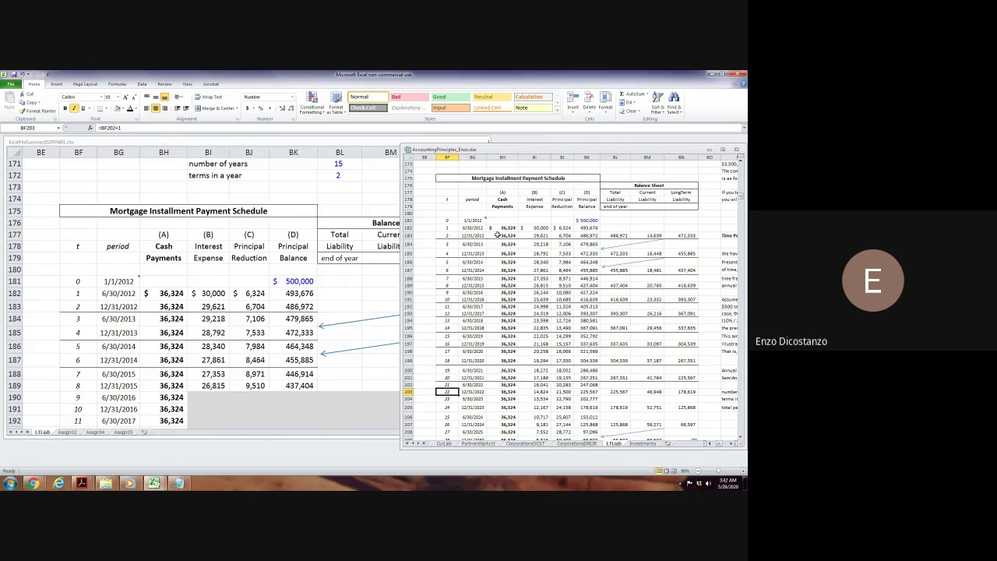
{"action": "key", "text": "shift+Right"}
{"action": "key", "text": "shift+Right"}
{"action": "key", "text": "shift+Right"}
{"action": "key", "text": "shift+Right"}
{"action": "key", "text": "shift+Right"}
{"action": "key", "text": "shift+Right"}
{"action": "key", "text": "shift+Right"}
{"action": "key", "text": "shift+Right"}
{"action": "key", "text": "shift+Right"}
{"action": "key", "text": "shift+Right"}
{"action": "key", "text": "shift+Left"}
{"action": "key", "text": "shift+Left"}
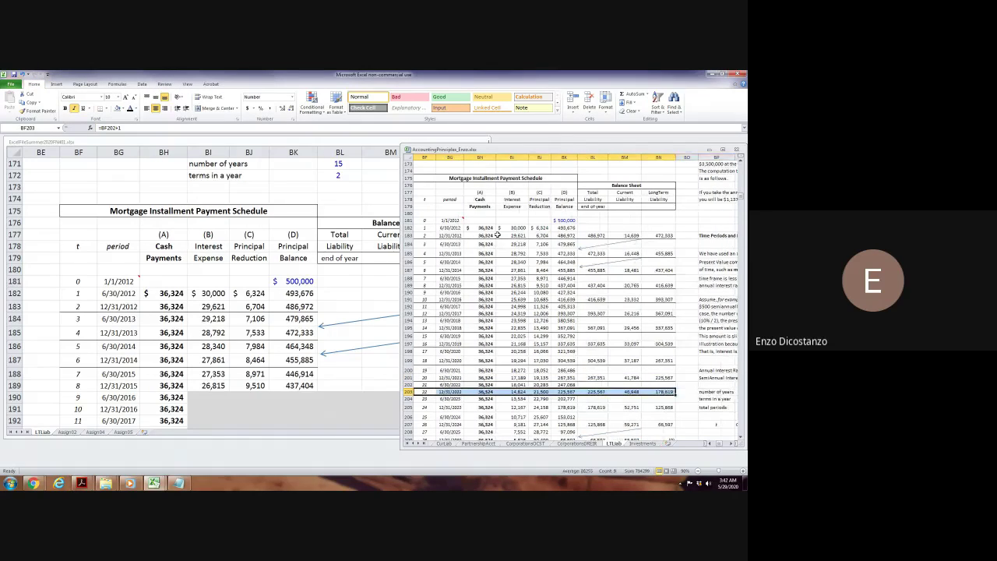
{"action": "key", "text": "alt"}
{"action": "key", "text": "h"}
{"action": "key", "text": "b"}
{"action": "key", "text": "o"}
Add a bottom border to the reference workbook's period 28 row near the schedule's end, BF209:BN209.
{"action": "key", "text": "Down"}
{"action": "key", "text": "Down"}
{"action": "key", "text": "Down"}
{"action": "key", "text": "Down"}
{"action": "key", "text": "Down"}
{"action": "key", "text": "Down"}
{"action": "key", "text": "Down"}
{"action": "key", "text": "Down"}
{"action": "key", "text": "Down"}
{"action": "key", "text": "Down"}
{"action": "key", "text": "Down"}
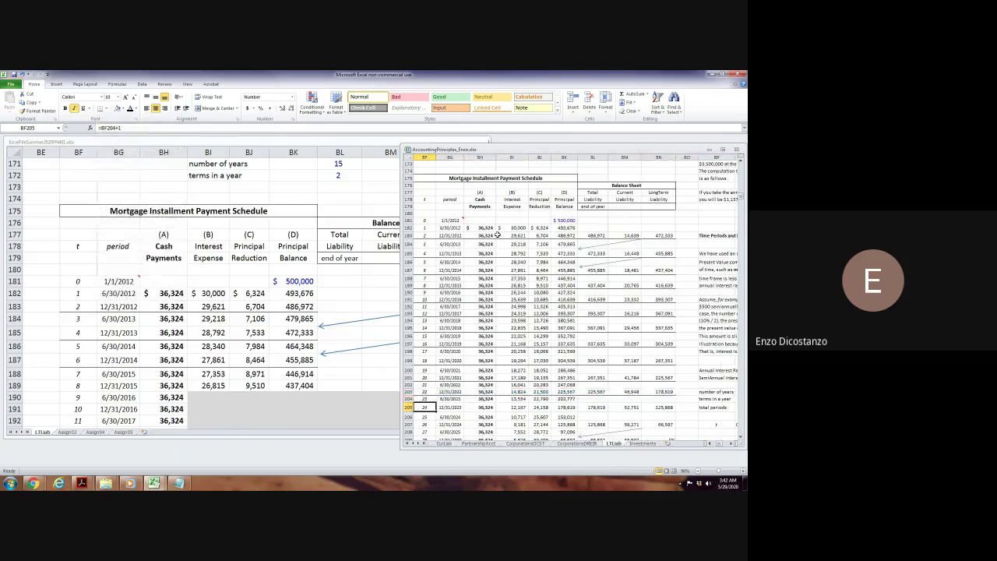
{"action": "key", "text": "Up"}
{"action": "key", "text": "Up"}
{"action": "key", "text": "Up"}
{"action": "key", "text": "Up"}
{"action": "key", "text": "Up"}
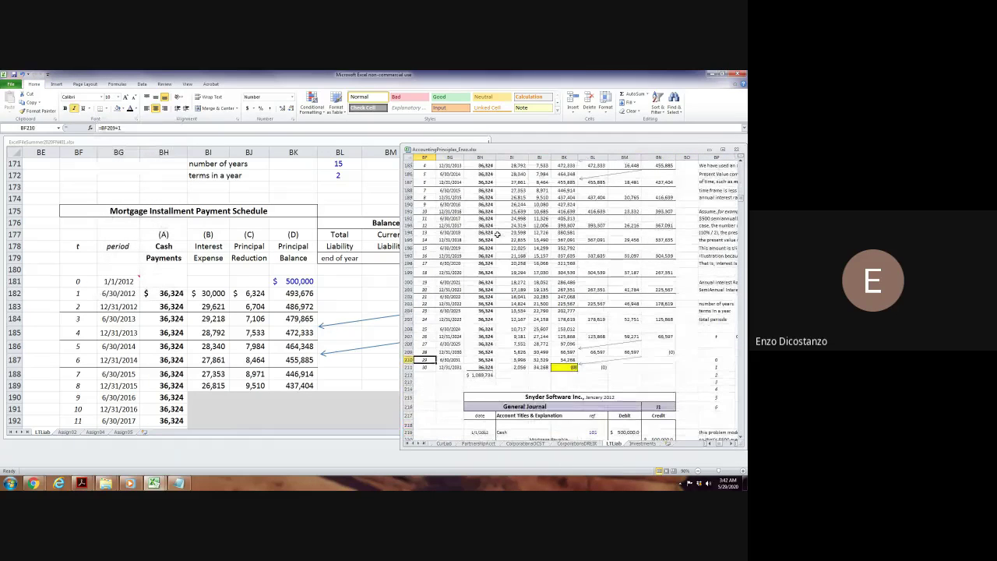
{"action": "key", "text": "shift+Right"}
{"action": "key", "text": "shift+Right"}
{"action": "key", "text": "shift+Right"}
{"action": "key", "text": "shift+Right"}
{"action": "key", "text": "shift+Right"}
{"action": "key", "text": "shift+Right"}
{"action": "key", "text": "shift+Right"}
{"action": "key", "text": "shift+Right"}
{"action": "key", "text": "alt"}
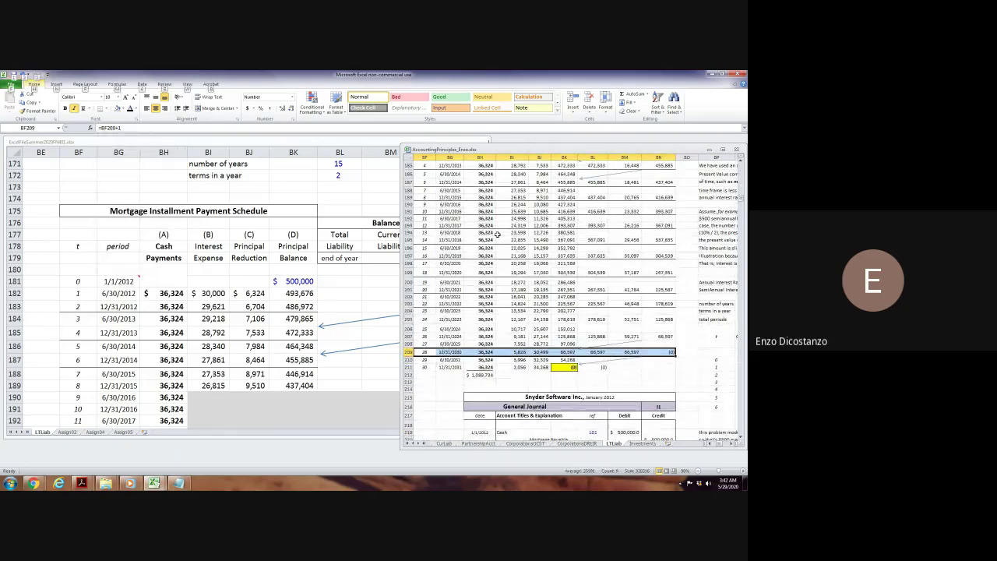
{"action": "key", "text": "h"}
{"action": "key", "text": "b"}
{"action": "key", "text": "o"}
Add a bottom border to the reference workbook's 12/31/2024 row across the schedule and Balance Sheet columns, BF207:BN207.
{"action": "key", "text": "Up"}
{"action": "key", "text": "Up"}
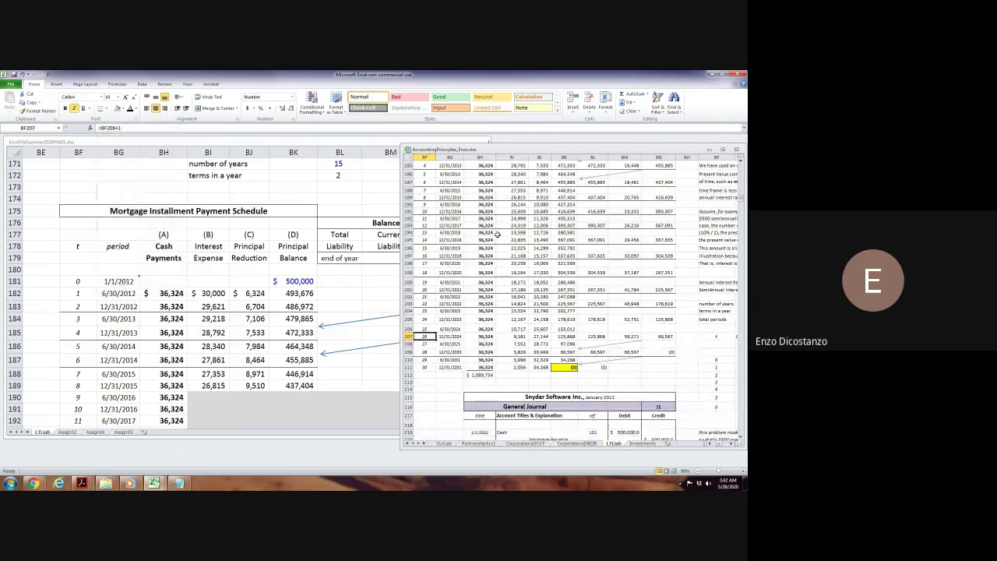
{"action": "key", "text": "shift+Right"}
{"action": "key", "text": "shift+Right"}
{"action": "key", "text": "shift+Right"}
{"action": "key", "text": "shift+Right"}
{"action": "key", "text": "shift+Right"}
{"action": "key", "text": "shift+Right"}
{"action": "key", "text": "shift+Right"}
{"action": "key", "text": "shift+Right"}
{"action": "key", "text": "alt"}
{"action": "key", "text": "h"}
{"action": "key", "text": "b"}
{"action": "key", "text": "o"}
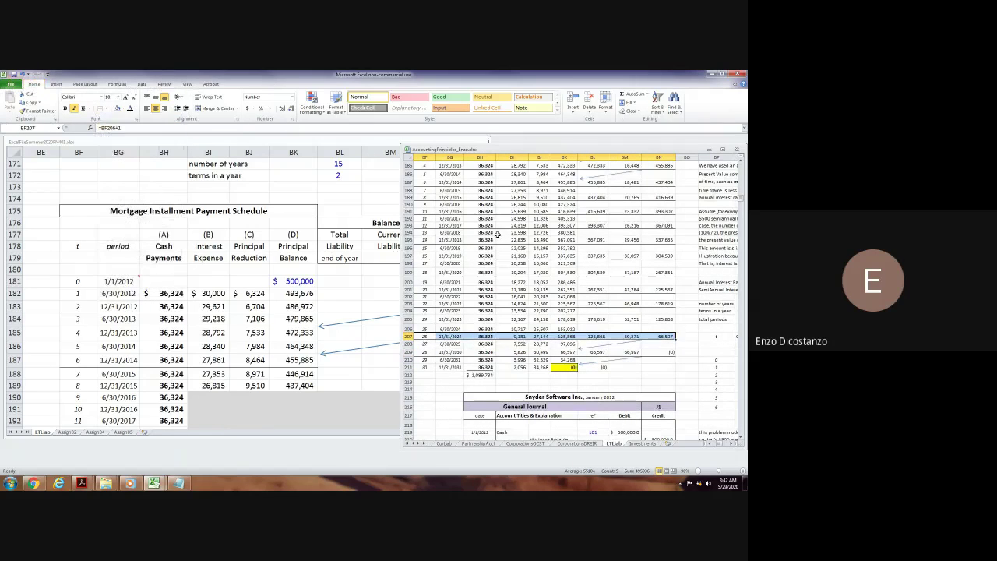
Add a bottom border to the reference workbook's 12/31/2023 row across the schedule and Balance Sheet columns, BF205:BN205.
{"action": "key", "text": "Up"}
{"action": "key", "text": "Up"}
{"action": "key", "text": "shift+Right"}
{"action": "key", "text": "shift+Right"}
{"action": "key", "text": "shift+Right"}
{"action": "key", "text": "shift+Right"}
{"action": "key", "text": "shift+Right"}
{"action": "key", "text": "shift+Right"}
{"action": "key", "text": "shift+Right"}
{"action": "key", "text": "shift+Right"}
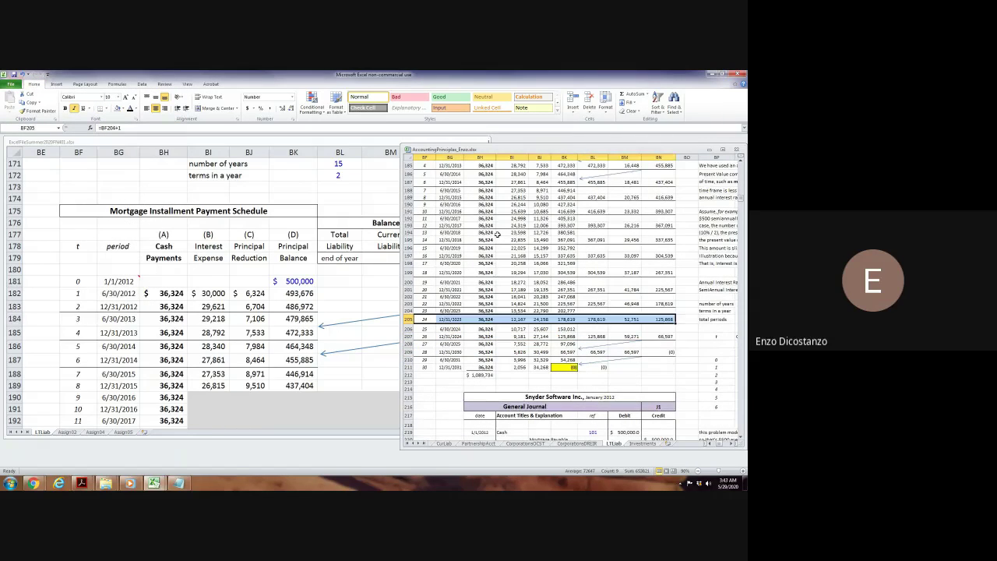
{"action": "key", "text": "alt"}
{"action": "key", "text": "h"}
{"action": "key", "text": "b"}
{"action": "key", "text": "o"}
{"action": "left_click", "coordinate": [596, 225]}
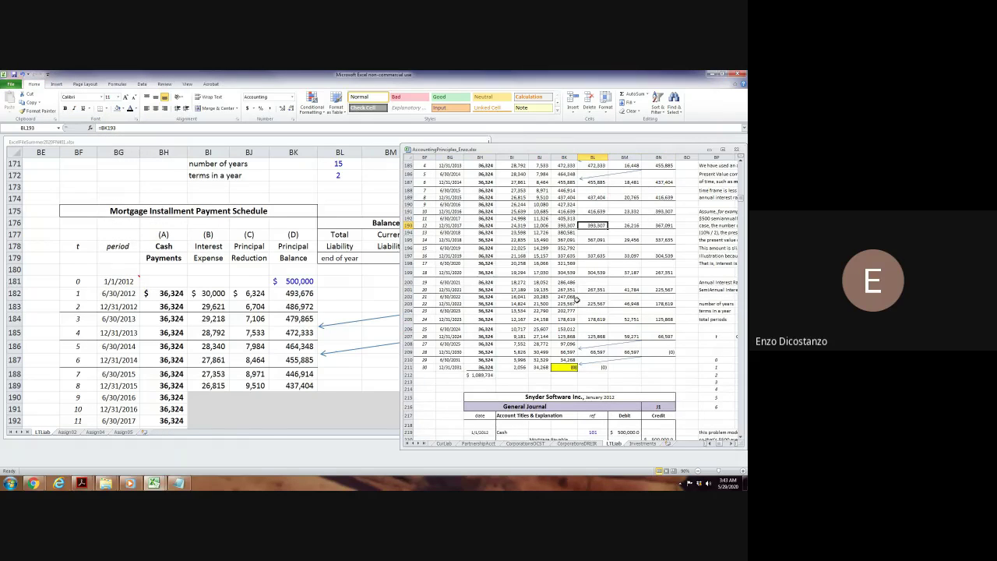
{"action": "scroll", "coordinate": [577, 300], "scroll_direction": "up", "scroll_amount": 3}
In the ExcelFileSummer2020FN401 workbook, link the 12/31/2012 Total Liability in BL183 to the principal balance with =BK183.
{"action": "left_click", "coordinate": [355, 307]}
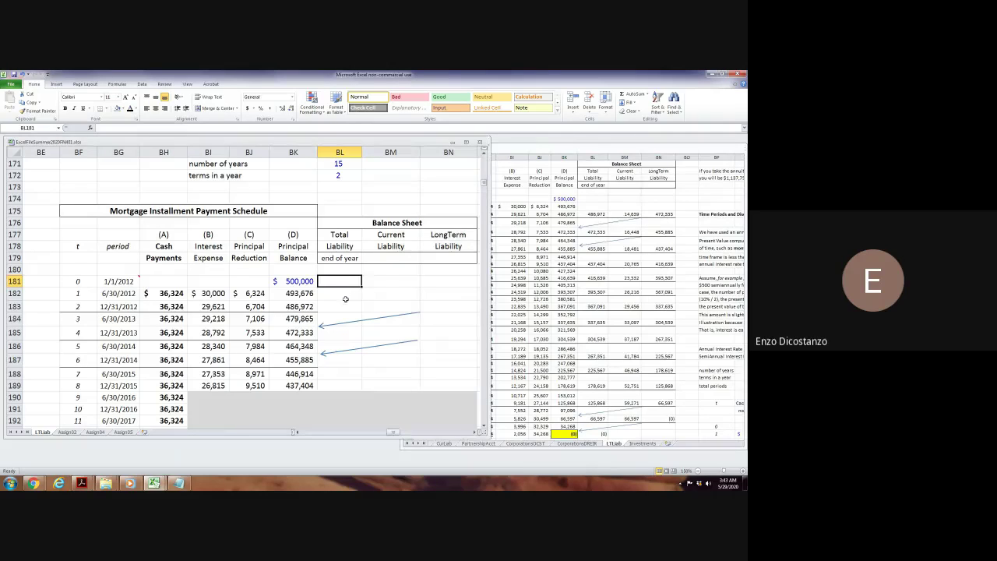
{"action": "left_click", "coordinate": [346, 308]}
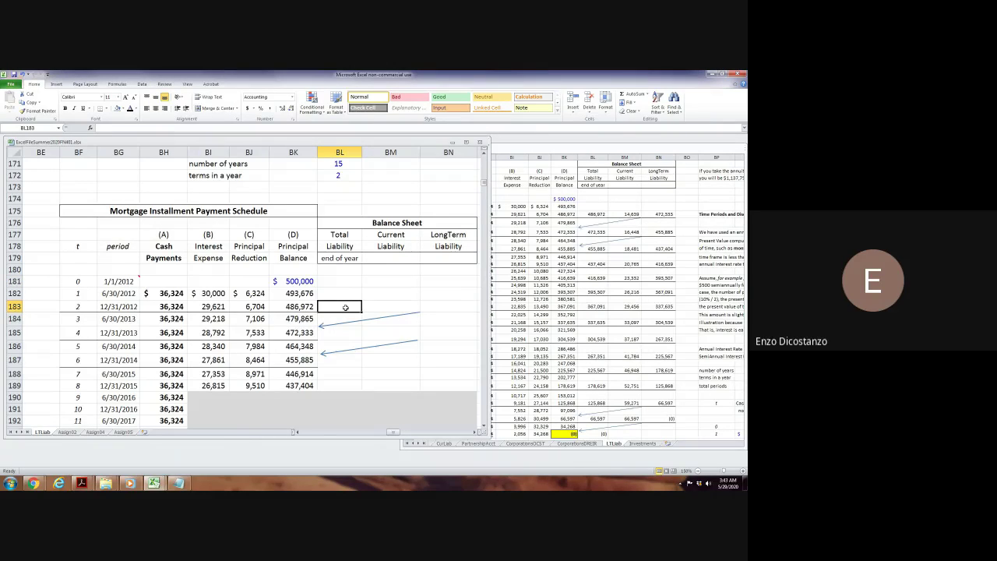
{"action": "type", "text": "="}
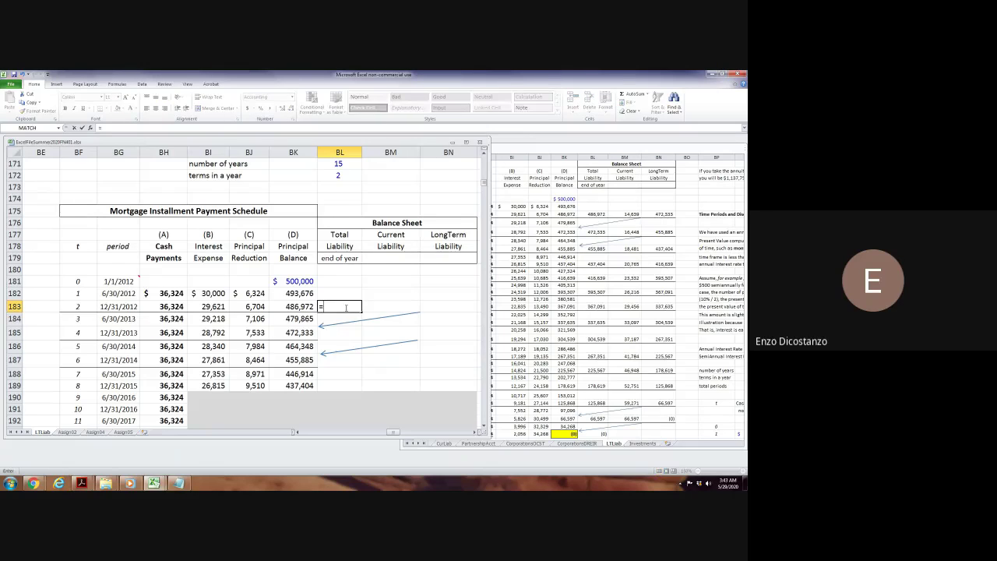
{"action": "key", "text": "Left"}
{"action": "key", "text": "Return"}
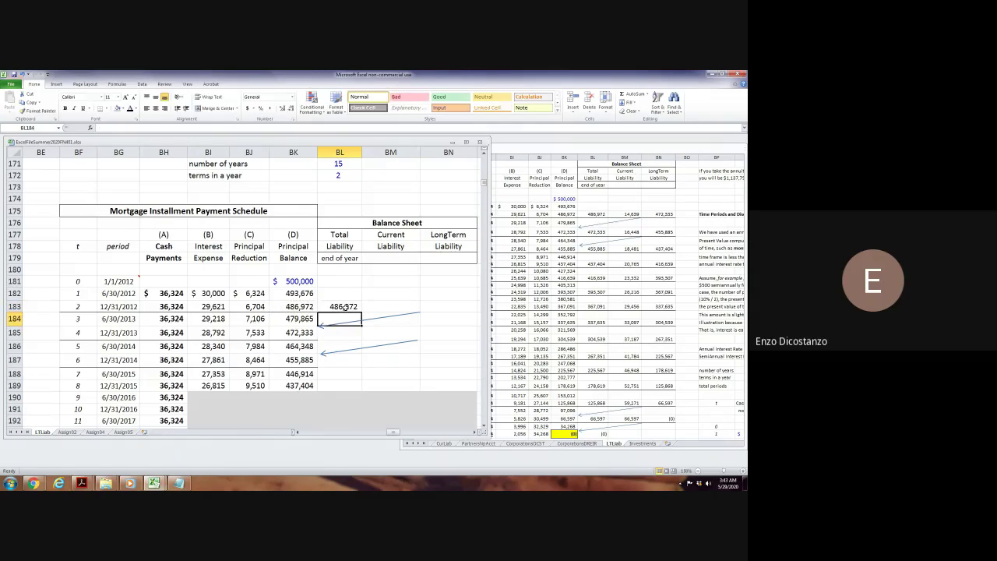
Calculate the 12/31/2012 Current Liability in BM183 as the sum of the following year's principal reductions, =SUM(BJ184:BJ185).
{"action": "left_click", "coordinate": [345, 307]}
{"action": "key", "text": "Right"}
{"action": "type", "text": "=sum("}
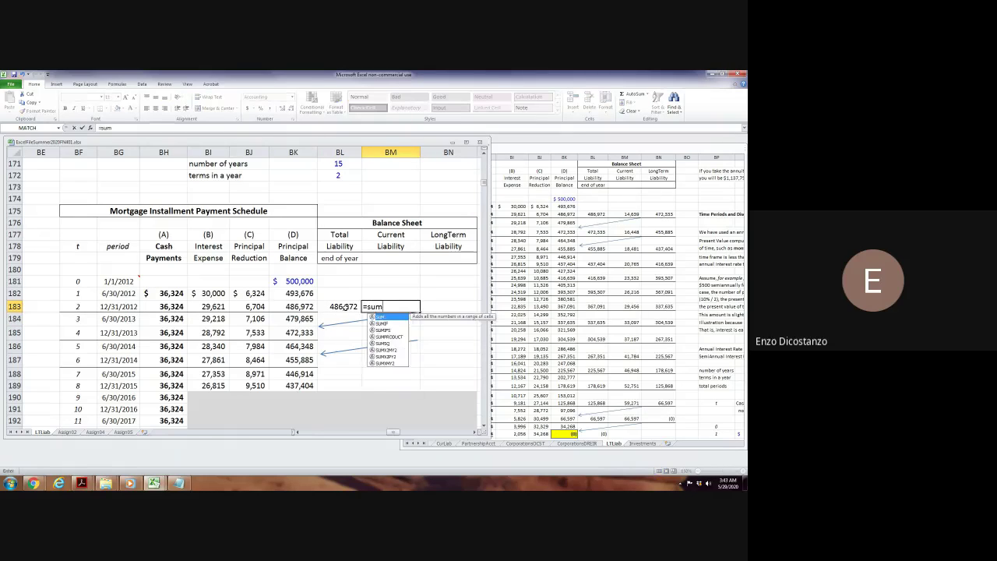
{"action": "key", "text": "Left"}
{"action": "key", "text": "Left"}
{"action": "key", "text": "Left"}
{"action": "key", "text": "Down"}
{"action": "key", "text": "shift+Down"}
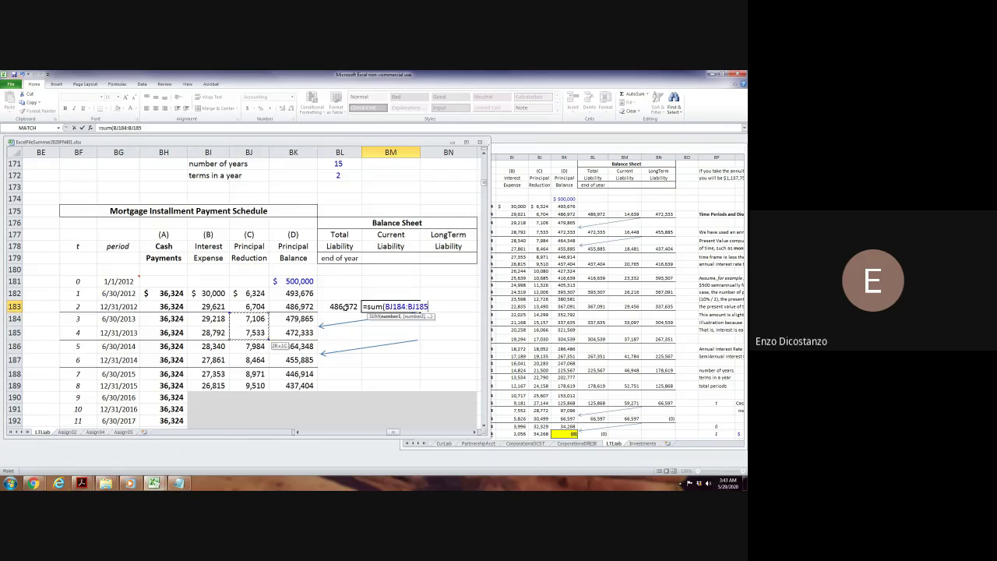
{"action": "key", "text": "Return"}
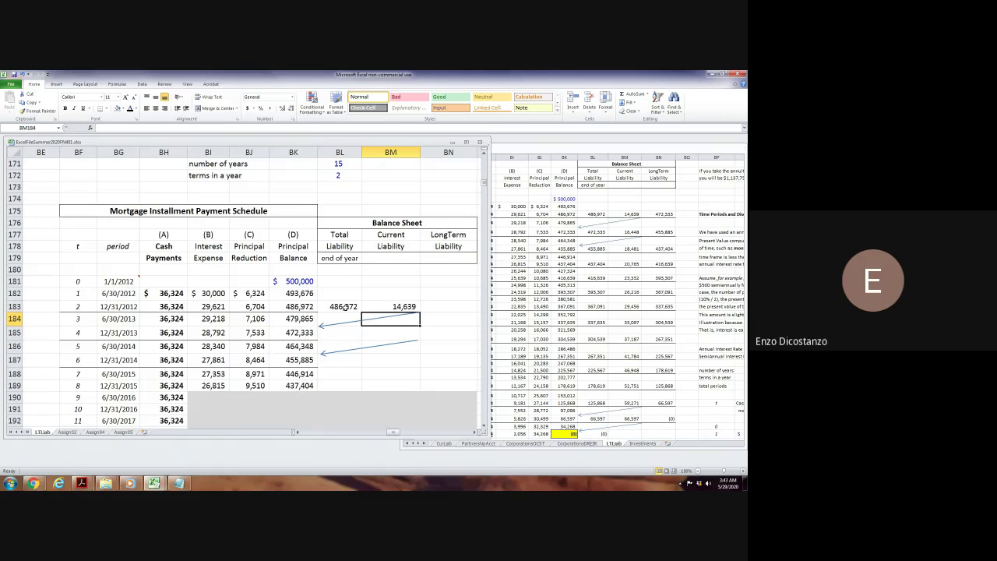
Calculate the 12/31/2012 LongTerm Liability in BN183 as total less current liability, =BL183-BM183.
{"action": "key", "text": "Up"}
{"action": "key", "text": "Right"}
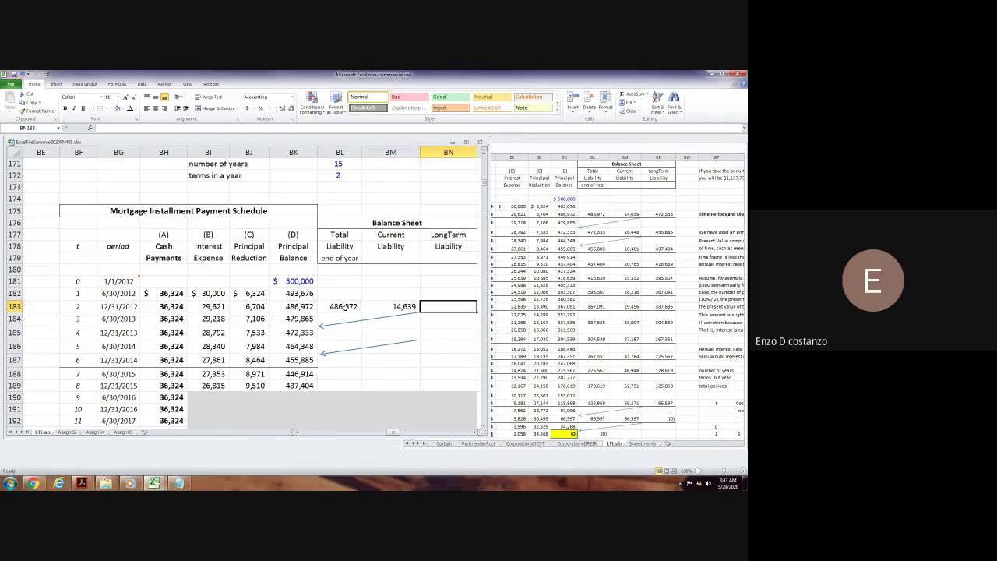
{"action": "type", "text": "="}
{"action": "key", "text": "Left"}
{"action": "key", "text": "Left"}
{"action": "type", "text": "-"}
{"action": "key", "text": "Left"}
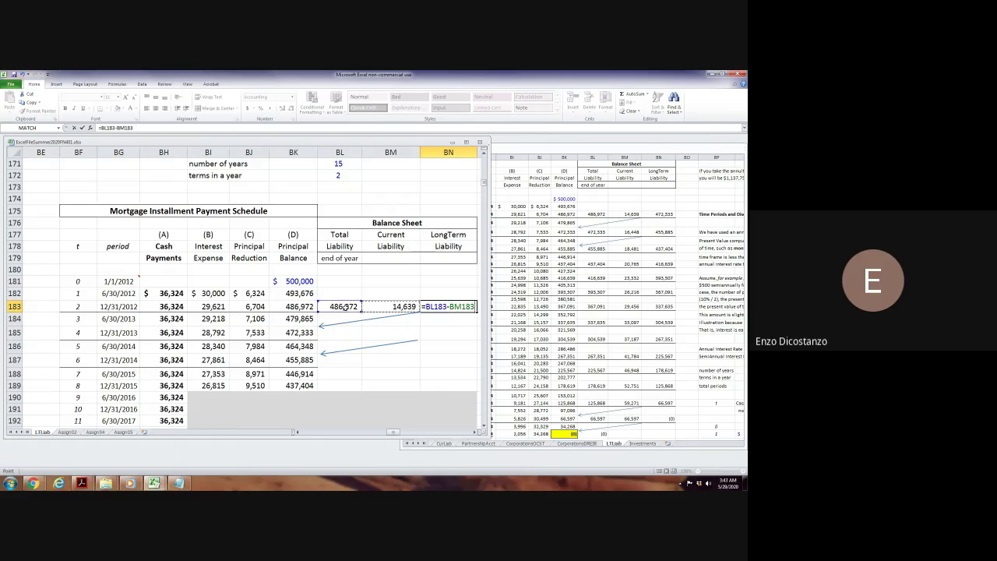
{"action": "key", "text": "Return"}
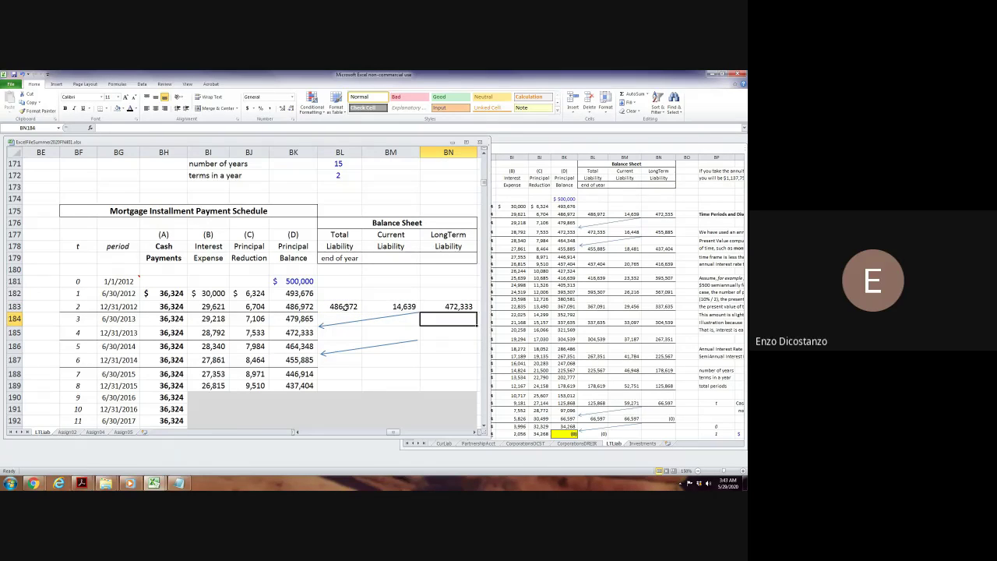
Copy the Balance Sheet formulas from BL183:BN183 into the 12/31/2013 row, BL185:BN185.
{"action": "key", "text": "Up"}
{"action": "key", "text": "shift+Left"}
{"action": "key", "text": "shift+Left"}
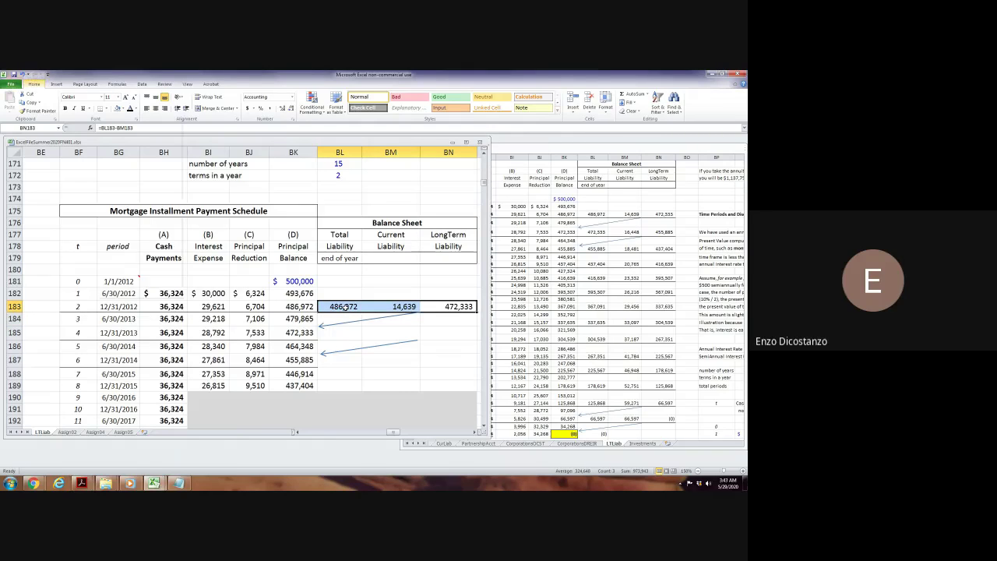
{"action": "key", "text": "ctrl+c"}
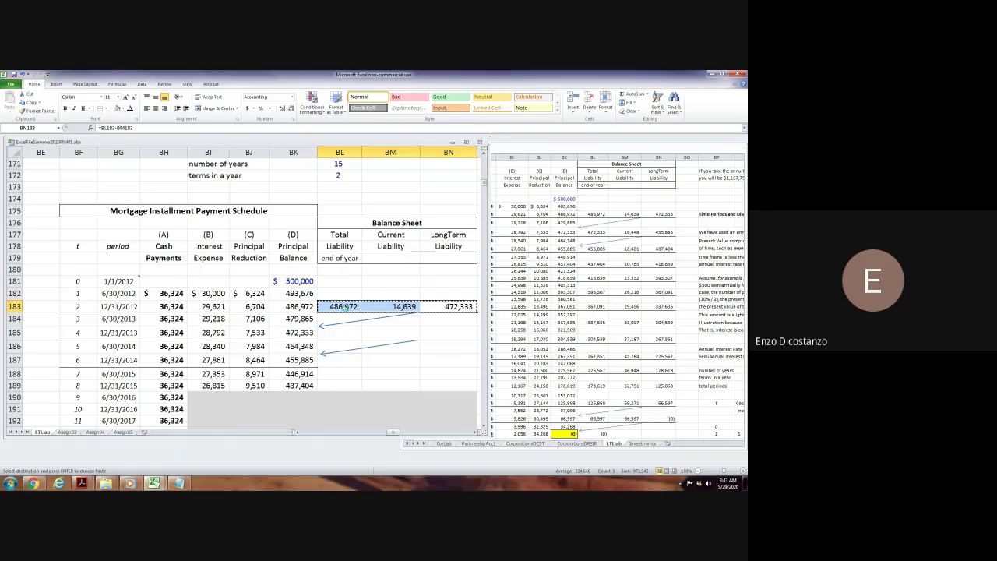
{"action": "key", "text": "Down"}
{"action": "key", "text": "Down"}
{"action": "key", "text": "shift+Left"}
{"action": "key", "text": "shift+Left"}
{"action": "key", "text": "ctrl+v"}
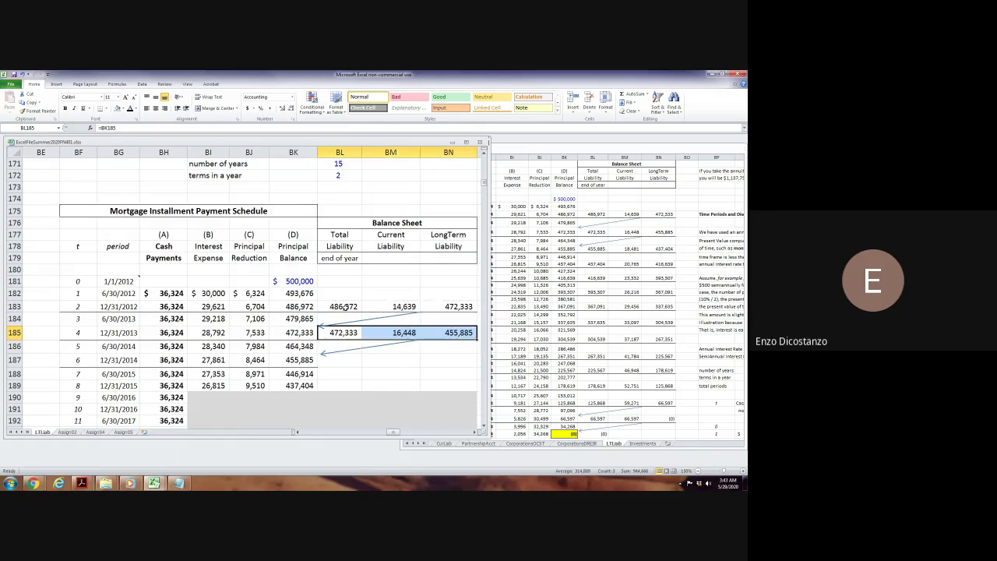
Copy the Balance Sheet formulas from the 12/31/2013 row into the 12/31/2014 row, BL187:BN187.
{"action": "key", "text": "ctrl+c"}
{"action": "key", "text": "Down"}
{"action": "key", "text": "Down"}
{"action": "key", "text": "ctrl+v"}
{"action": "key", "text": "Up"}
{"action": "key", "text": "Up"}
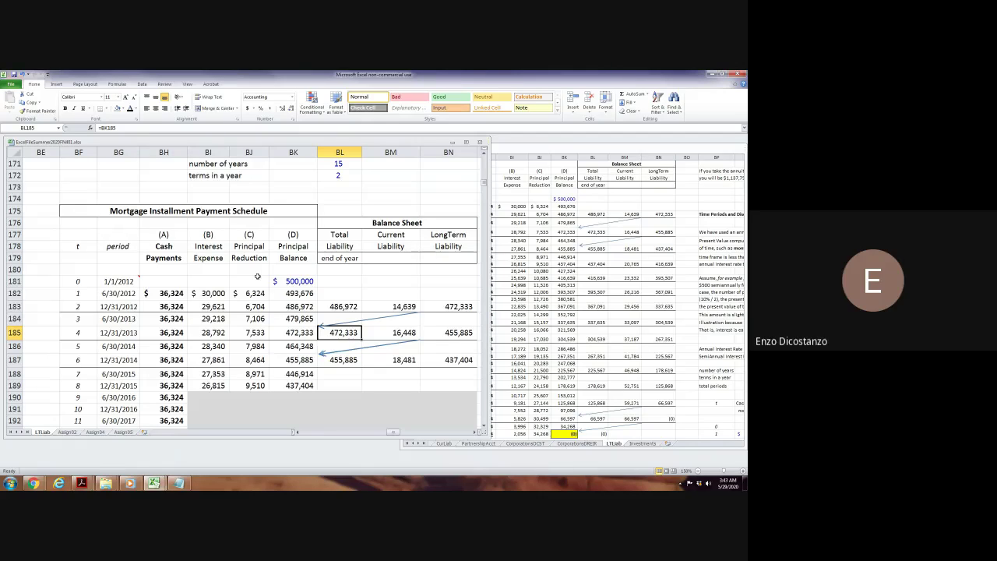
Adjust the heads of the two connecting arrows to point at the principal balances in BK185 and BK187.
{"action": "left_click", "coordinate": [347, 285]}
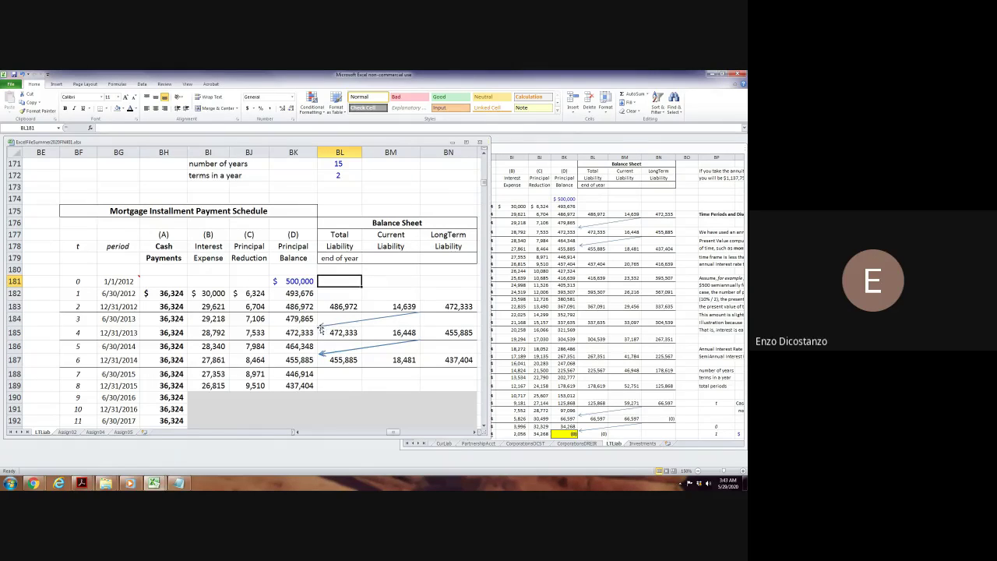
{"action": "left_click", "coordinate": [318, 327]}
{"action": "left_click_drag", "start_coordinate": [319, 328], "coordinate": [318, 331]}
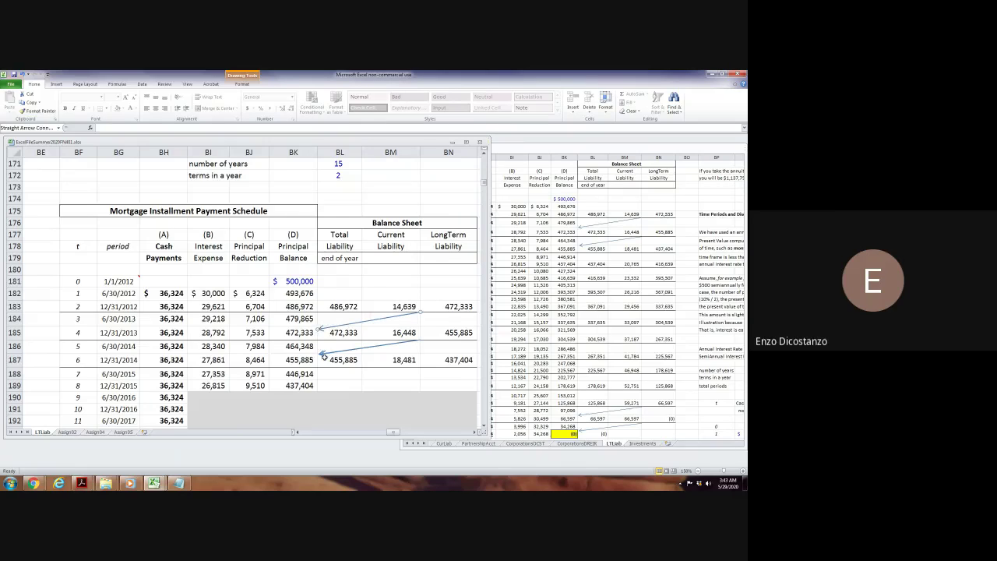
{"action": "left_click", "coordinate": [321, 354]}
{"action": "left_click_drag", "start_coordinate": [319, 353], "coordinate": [320, 358]}
{"action": "left_click", "coordinate": [427, 348]}
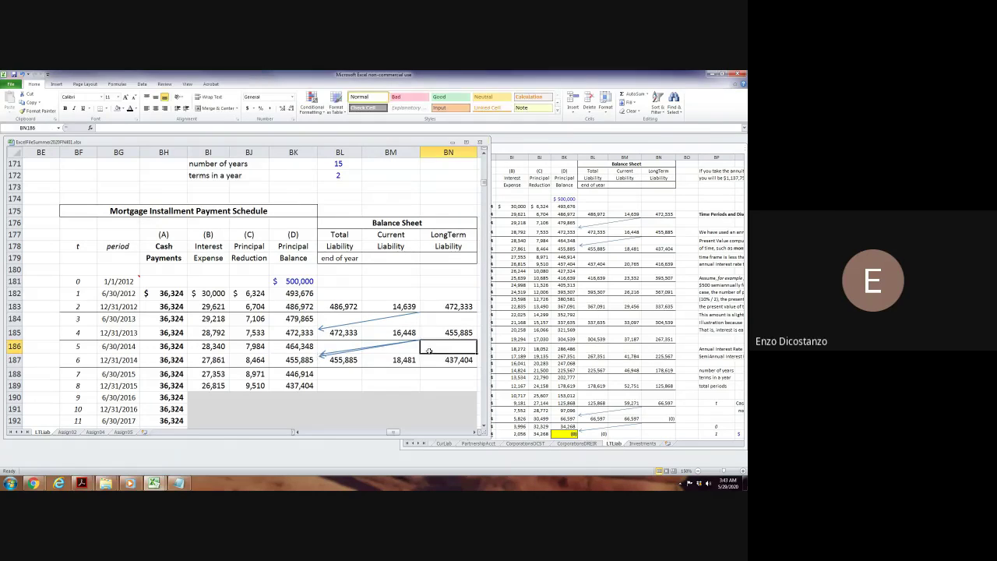
Pull the duplicate arrow pointing at the 12/31/2014 principal balance away from the schedule and delete it.
{"action": "left_click", "coordinate": [300, 333]}
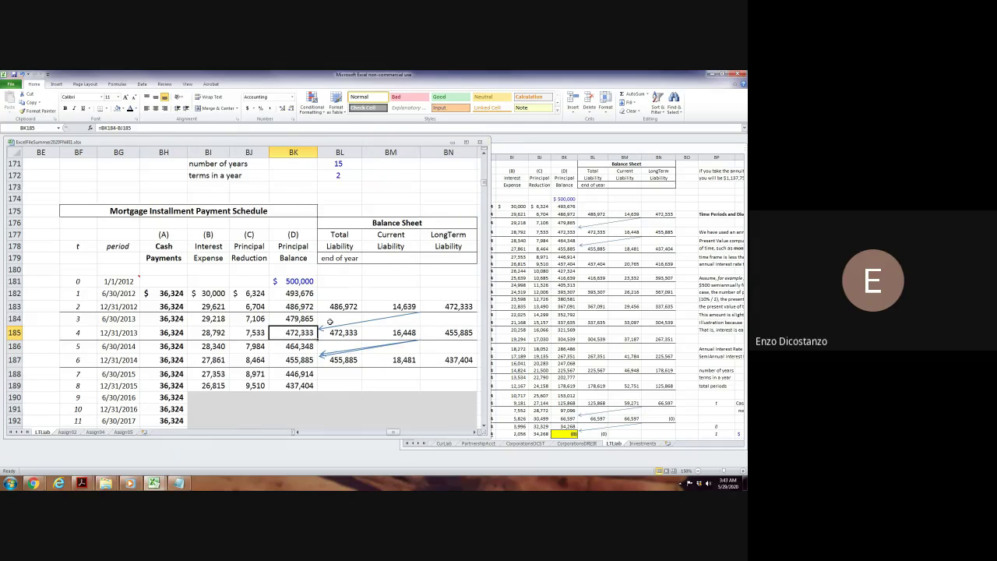
{"action": "left_click", "coordinate": [465, 306]}
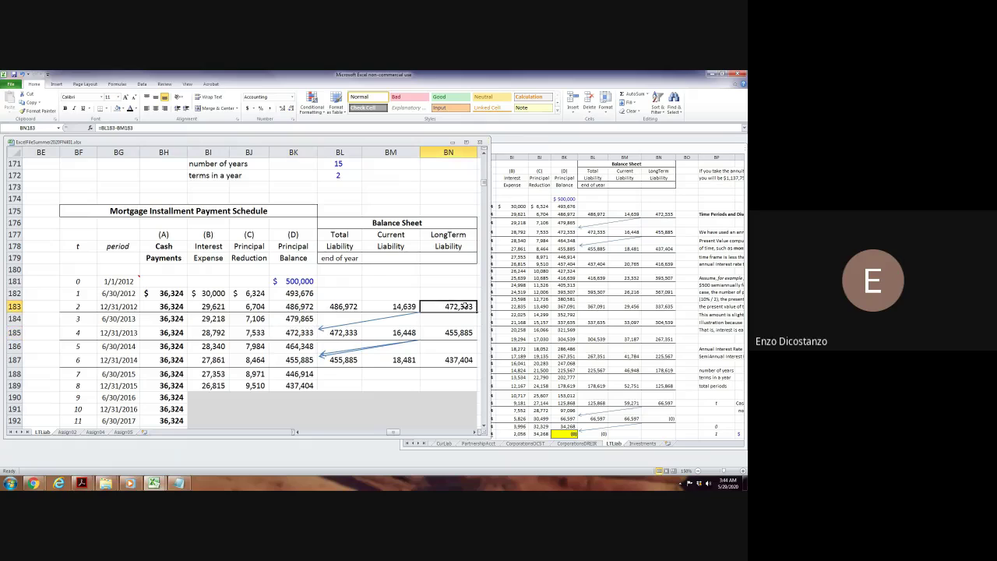
{"action": "left_click", "coordinate": [298, 334]}
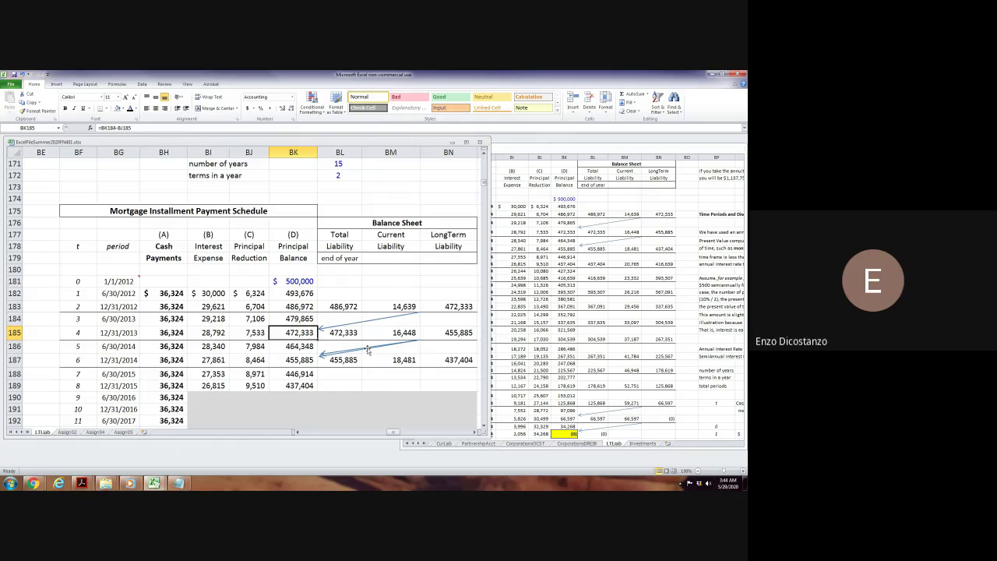
{"action": "mouse_move", "coordinate": [367, 349]}
{"action": "left_mouse_down"}
{"action": "mouse_move", "coordinate": [366, 316]}
{"action": "mouse_move", "coordinate": [402, 239]}
{"action": "mouse_move", "coordinate": [399, 197]}
{"action": "left_mouse_up"}
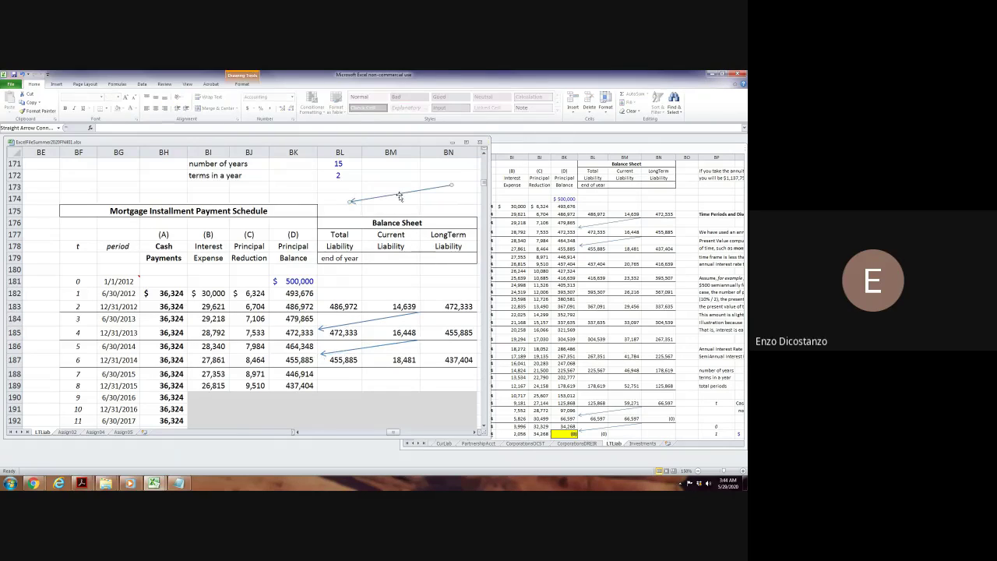
{"action": "key", "text": "Delete"}
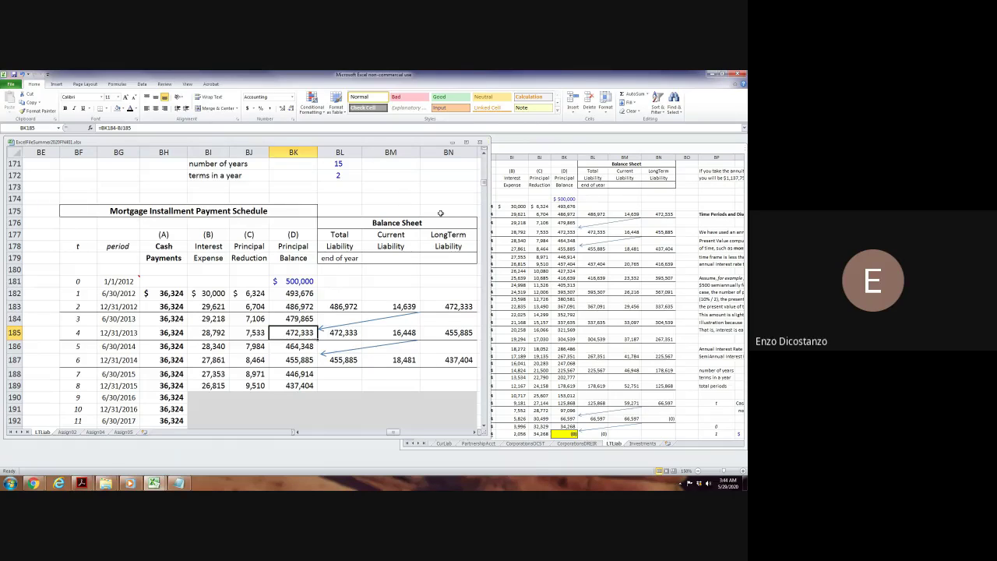
Review the completed schedule, the journal entries below it, and the first-period payment, interest expense and principal reduction formulas.
{"action": "left_click", "coordinate": [387, 292]}
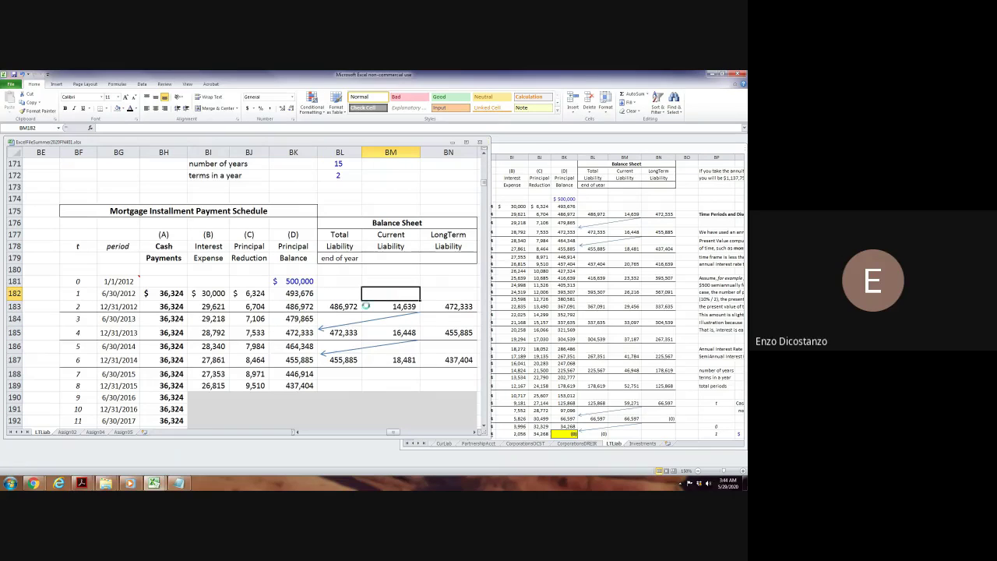
{"action": "mouse_move", "coordinate": [369, 320]}
{"action": "left_mouse_down"}
{"action": "mouse_move", "coordinate": [369, 296]}
{"action": "mouse_move", "coordinate": [367, 322]}
{"action": "left_mouse_up"}
{"action": "left_click", "coordinate": [433, 291]}
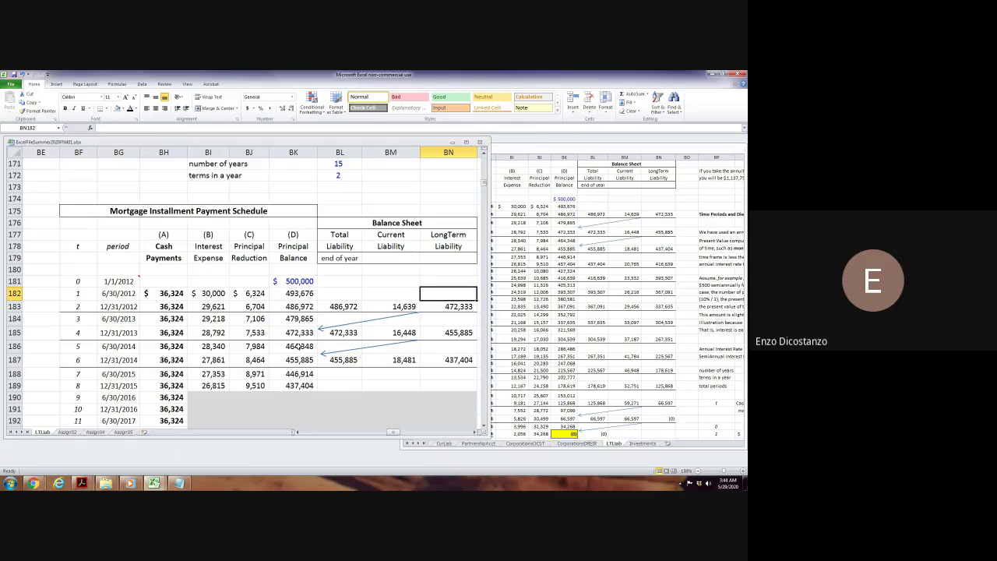
{"action": "scroll", "coordinate": [299, 346], "scroll_direction": "down", "scroll_amount": 16}
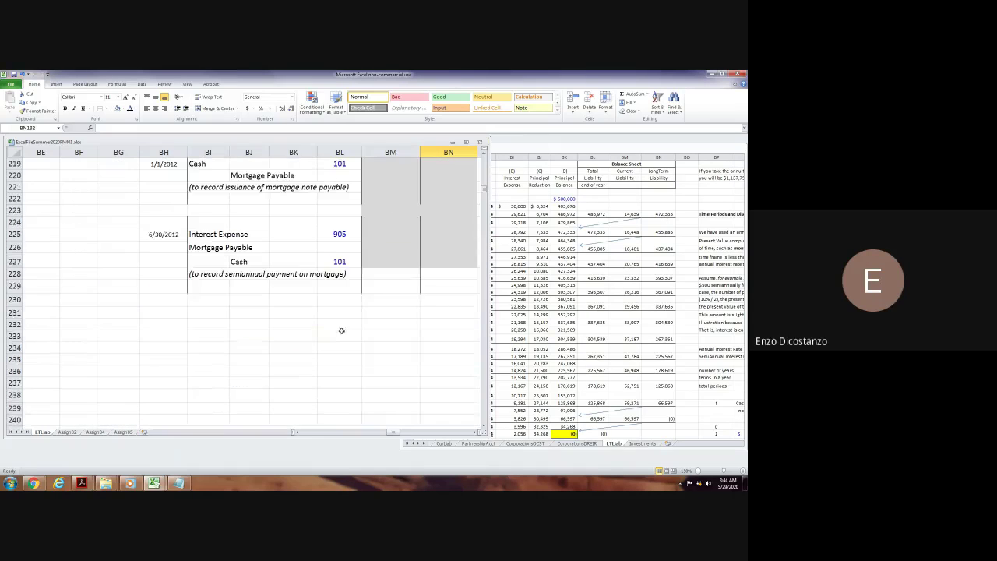
{"action": "scroll", "coordinate": [341, 330], "scroll_direction": "up", "scroll_amount": 13}
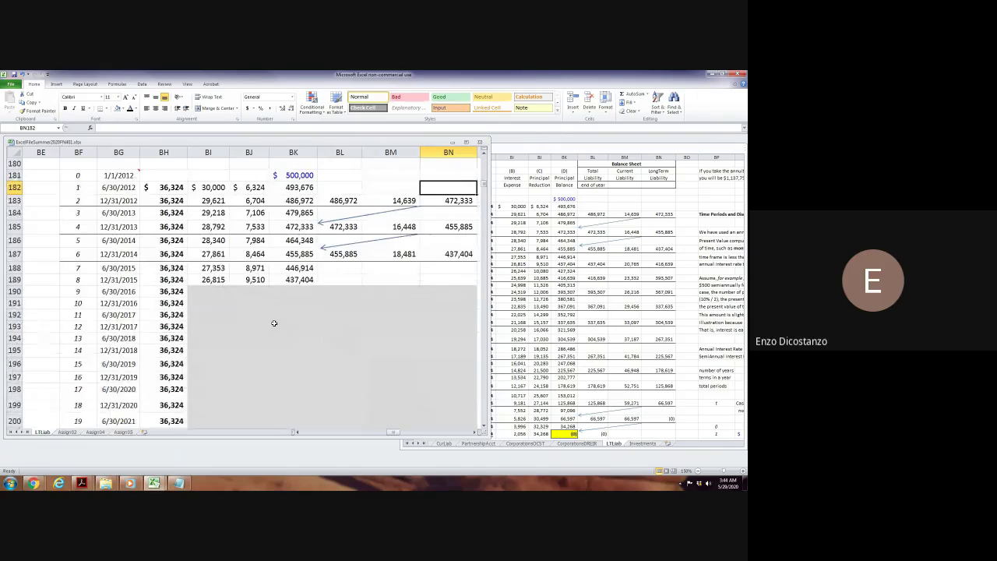
{"action": "scroll", "coordinate": [258, 318], "scroll_direction": "up", "scroll_amount": 2}
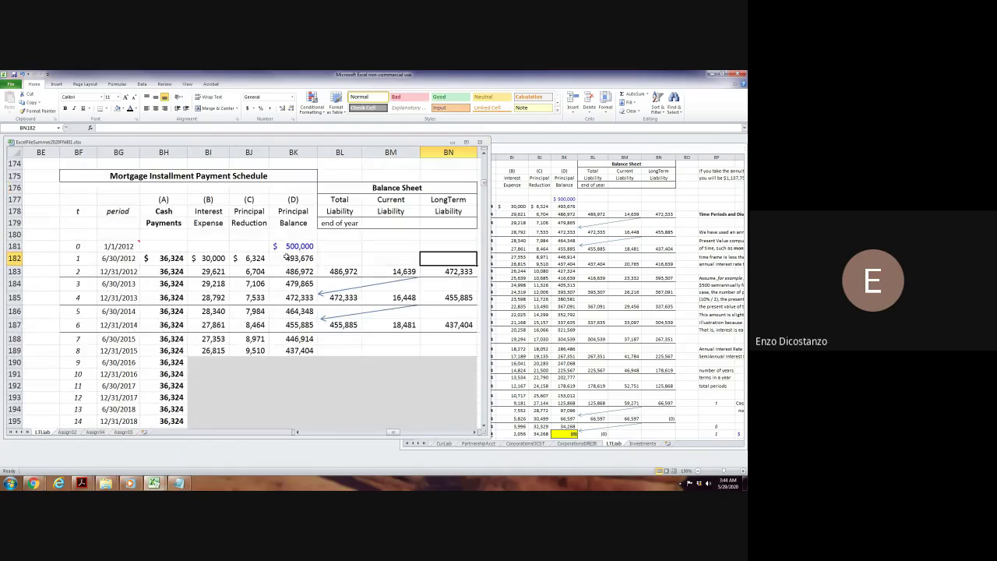
{"action": "left_click", "coordinate": [294, 247]}
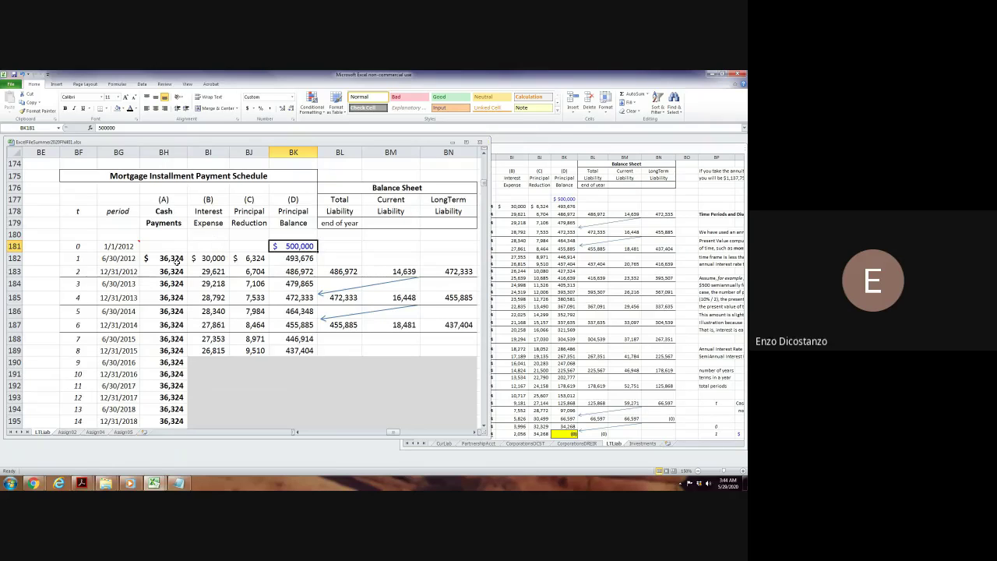
{"action": "scroll", "coordinate": [201, 271], "scroll_direction": "up", "scroll_amount": 2}
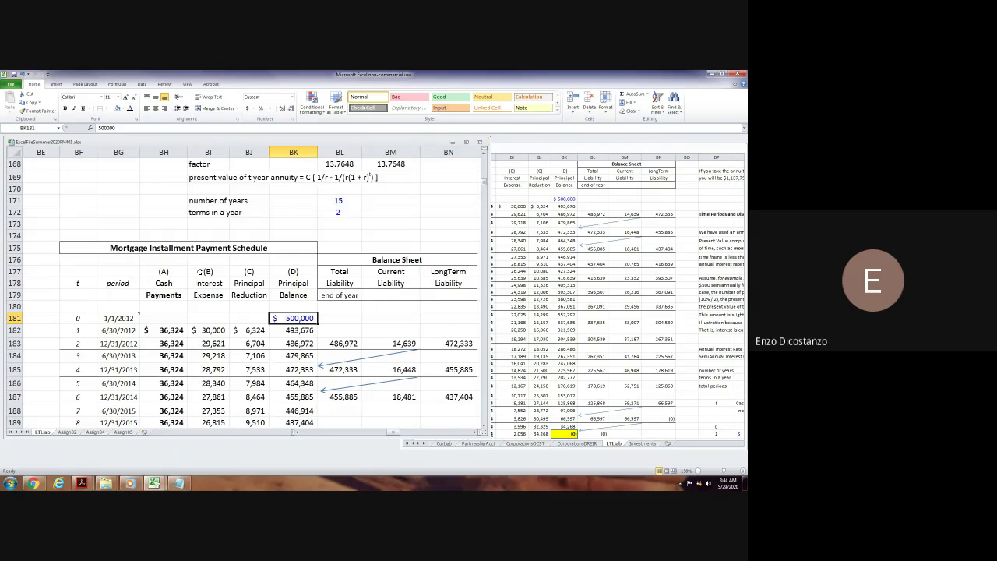
{"action": "left_click", "coordinate": [170, 330]}
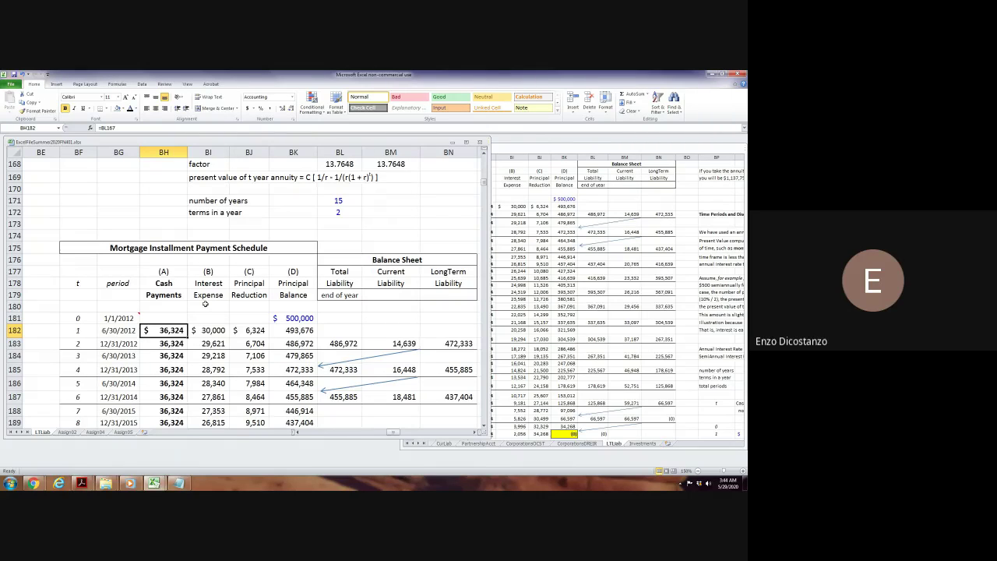
{"action": "left_click", "coordinate": [212, 332]}
{"action": "left_click", "coordinate": [249, 331]}
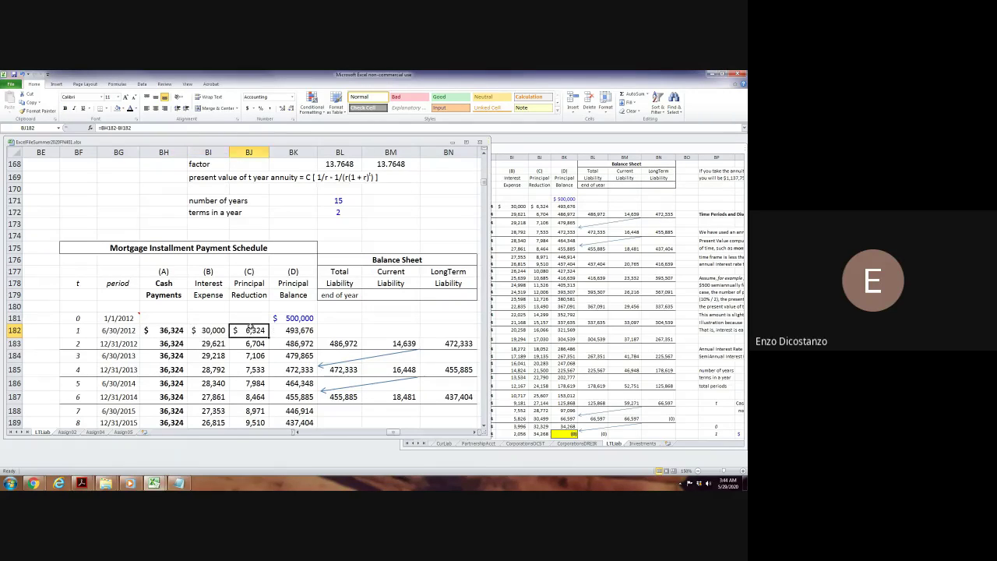
Fill the interest expense, principal reduction and principal balance formulas from the 12/31/2015 row down through period 28, BI189:BK209.
{"action": "scroll", "coordinate": [249, 327], "scroll_direction": "down", "scroll_amount": 2}
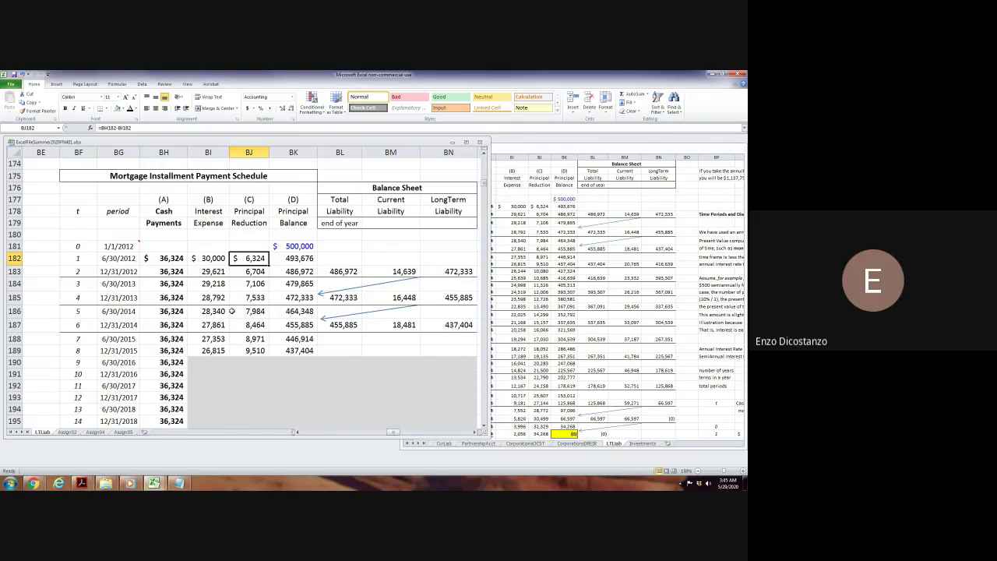
{"action": "left_click", "coordinate": [308, 245]}
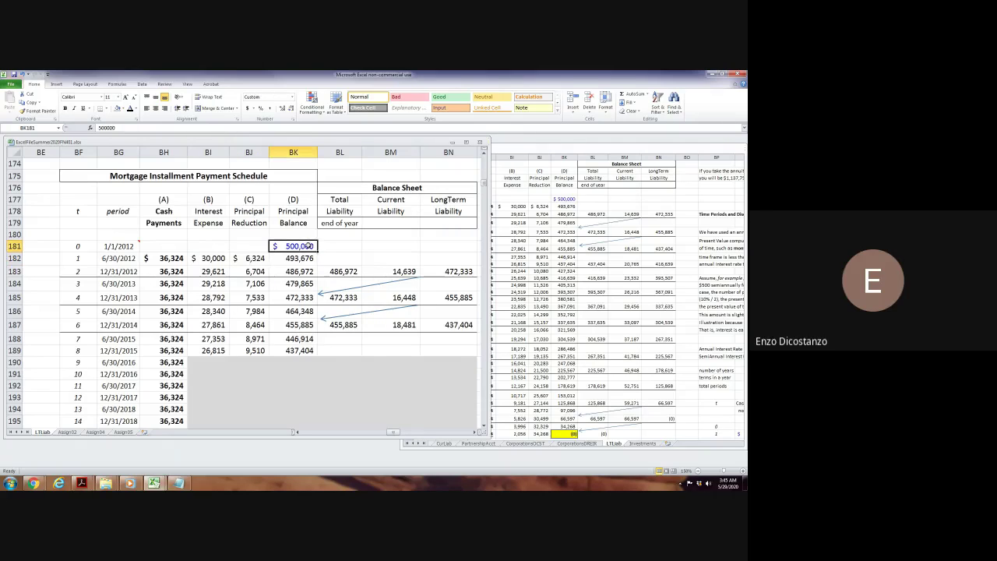
{"action": "left_click", "coordinate": [310, 350]}
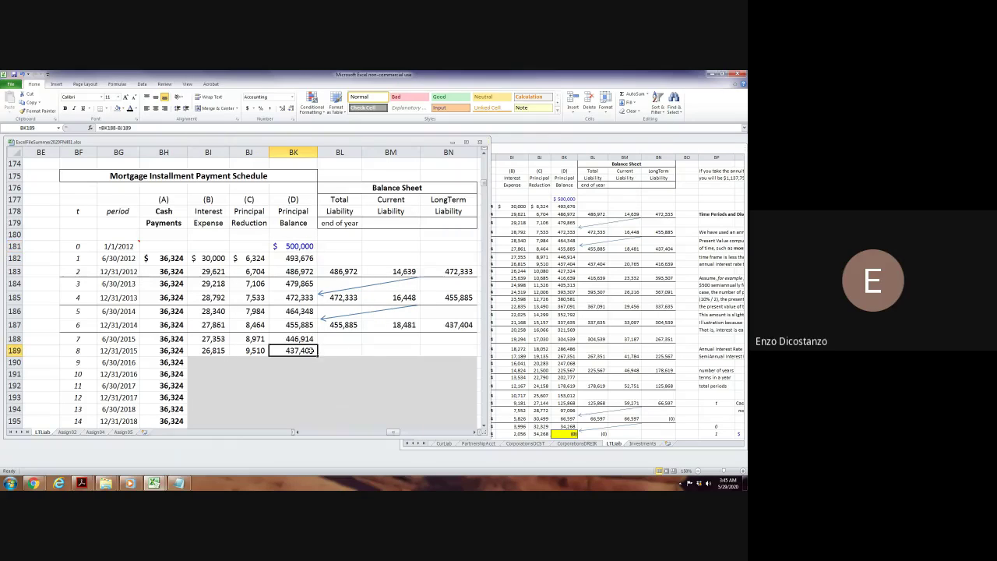
{"action": "left_click", "coordinate": [217, 352]}
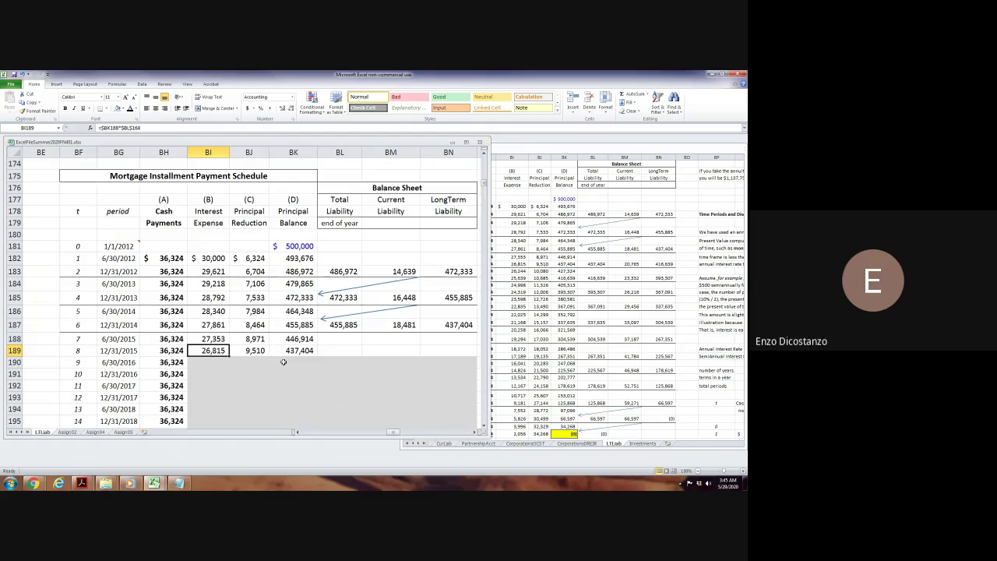
{"action": "key", "text": "shift+Right"}
{"action": "key", "text": "shift+Right"}
{"action": "key", "text": "shift+Down"}
{"action": "key", "text": "shift+Down"}
{"action": "key", "text": "shift+Down"}
{"action": "key", "text": "shift+Down"}
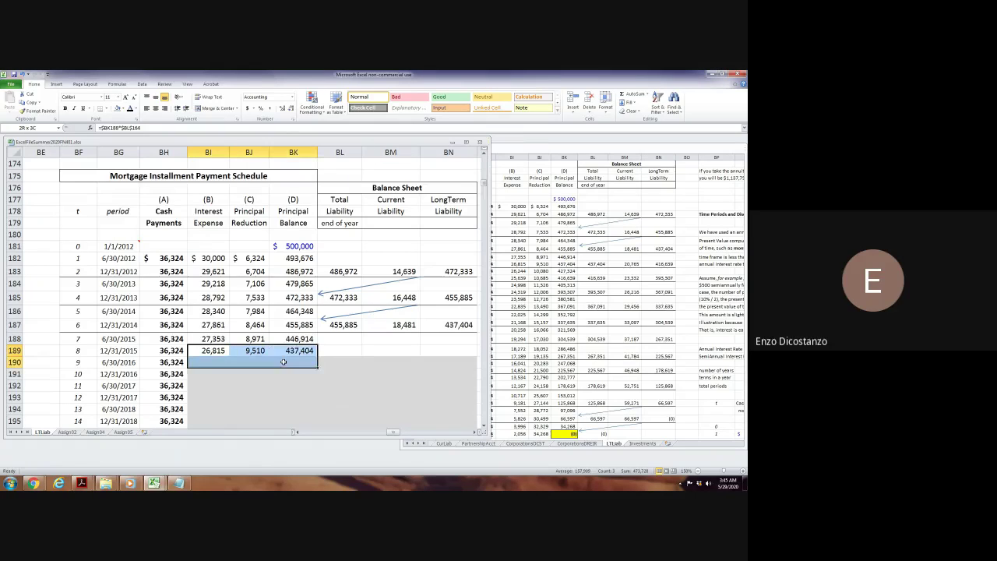
{"action": "key", "text": "shift+Down"}
{"action": "key", "text": "shift+Down"}
{"action": "key", "text": "shift+Down"}
{"action": "key", "text": "shift+Down"}
{"action": "key", "text": "shift+Down"}
{"action": "key", "text": "shift+Down"}
{"action": "key", "text": "shift+Down"}
{"action": "key", "text": "shift+Down"}
{"action": "key", "text": "shift+Down"}
{"action": "key", "text": "shift+Down"}
{"action": "key", "text": "shift+Down"}
{"action": "key", "text": "shift+Down"}
{"action": "key", "text": "shift+Down"}
{"action": "key", "text": "shift+Down"}
{"action": "key", "text": "shift+Down"}
{"action": "key", "text": "shift+Down"}
{"action": "key", "text": "shift+Down"}
{"action": "key", "text": "shift+Down"}
{"action": "key", "text": "shift+Down"}
{"action": "key", "text": "shift+Down"}
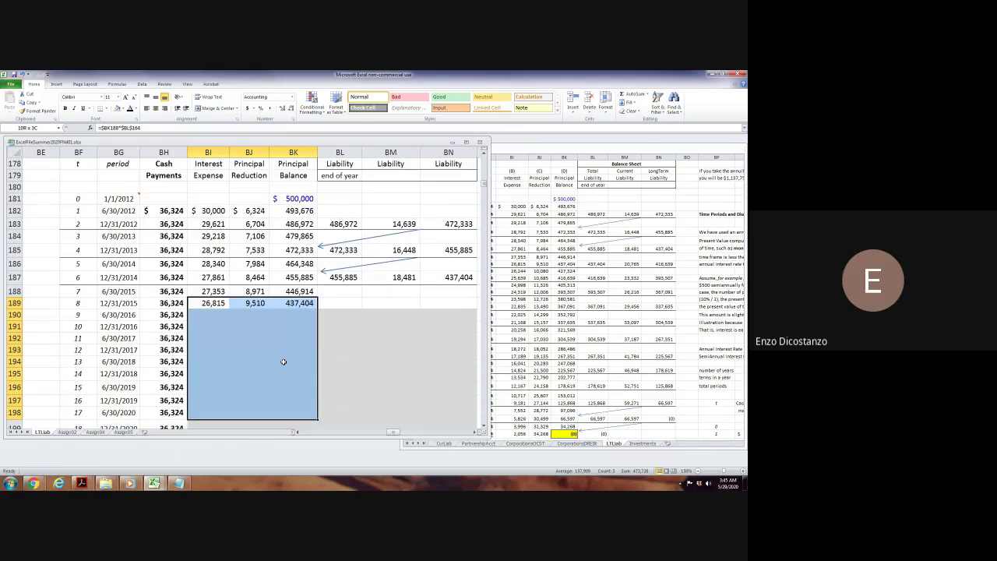
{"action": "key", "text": "shift+Up"}
{"action": "key", "text": "shift+Up"}
{"action": "key", "text": "shift+Up"}
{"action": "key", "text": "shift+Up"}
{"action": "key", "text": "shift+Up"}
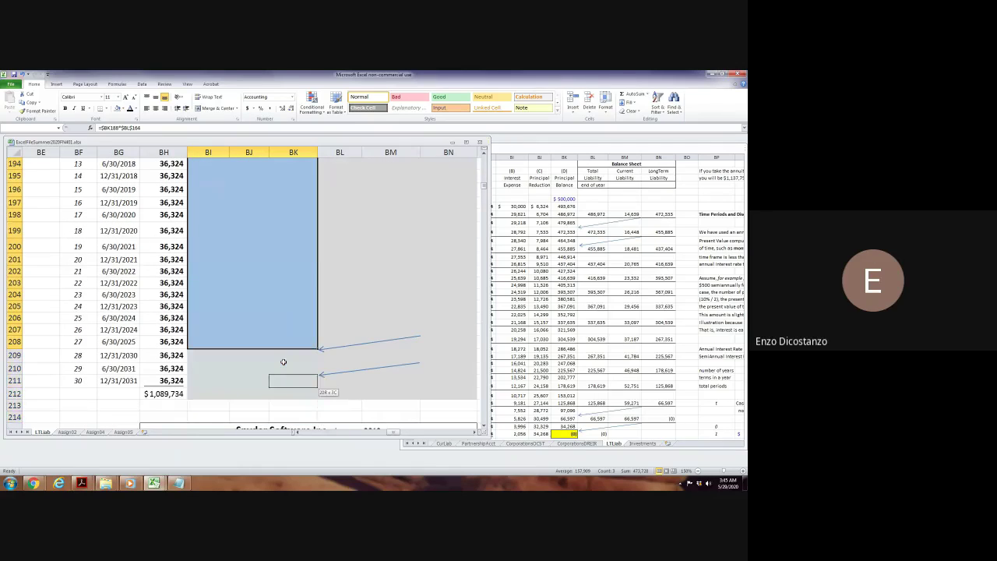
{"action": "key", "text": "shift+Down"}
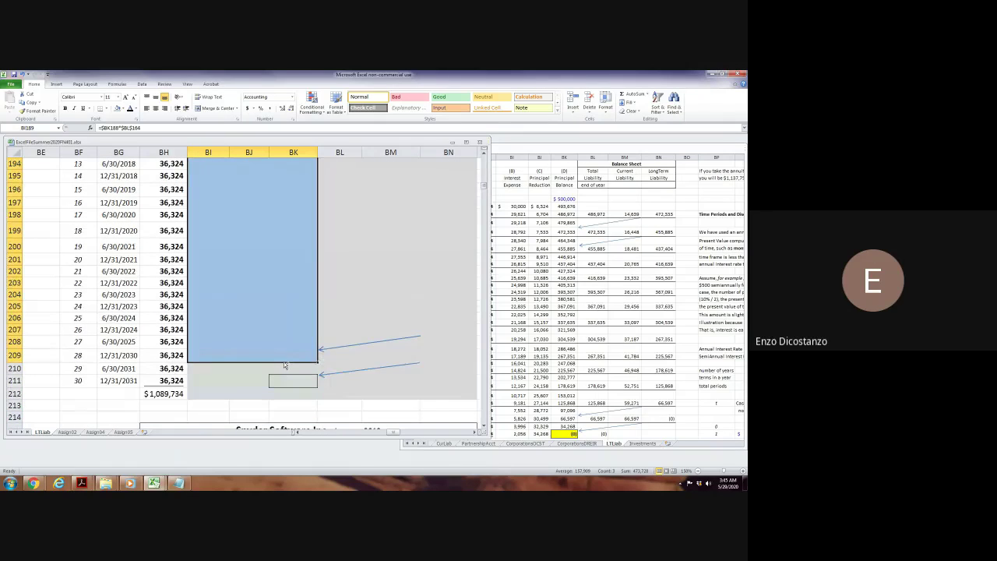
{"action": "key", "text": "ctrl+d"}
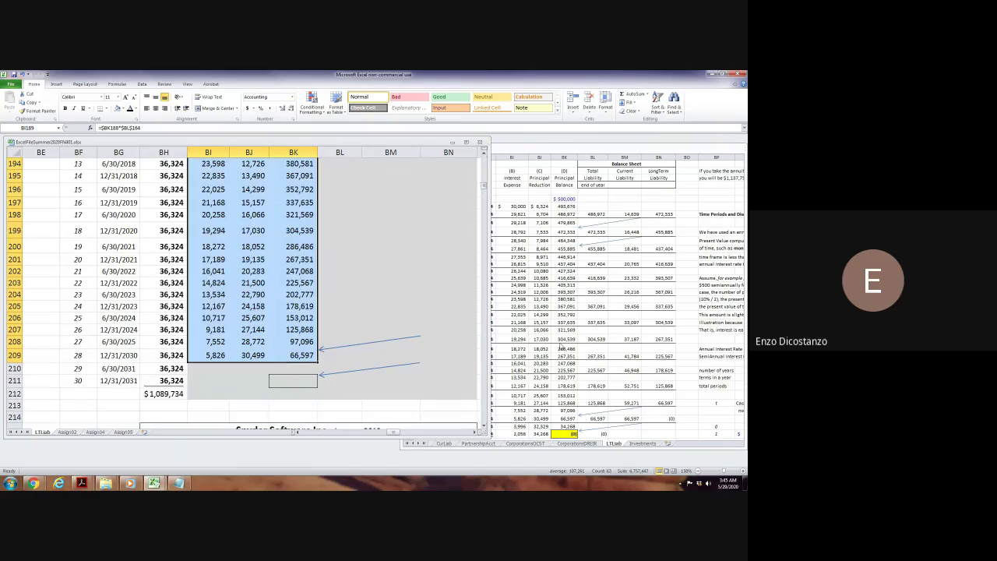
Check the reference workbook's schedule and copy the 12/31/2014 Balance Sheet formulas, BL187:BN187, into the 12/31/2015 row.
{"action": "left_click", "coordinate": [558, 341]}
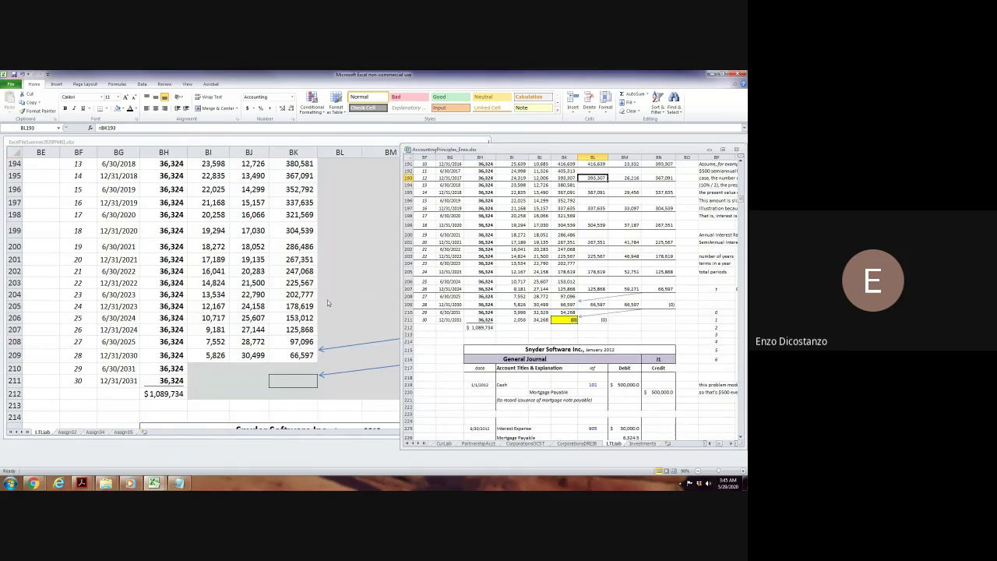
{"action": "scroll", "coordinate": [327, 300], "scroll_direction": "up", "scroll_amount": 5}
{"action": "scroll", "coordinate": [327, 300], "scroll_direction": "down", "scroll_amount": 4}
{"action": "key", "text": "ctrl+Tab"}
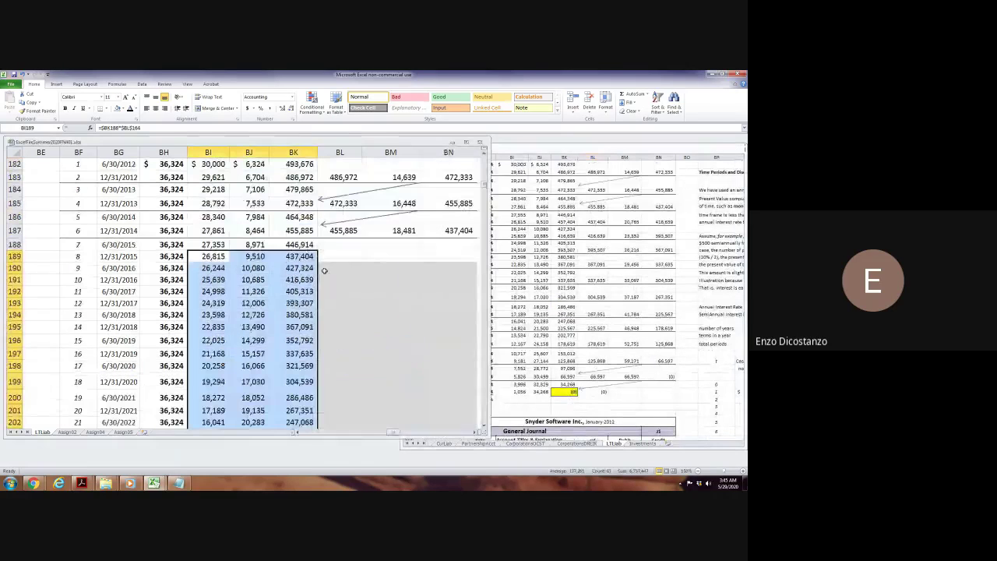
{"action": "left_click", "coordinate": [345, 232]}
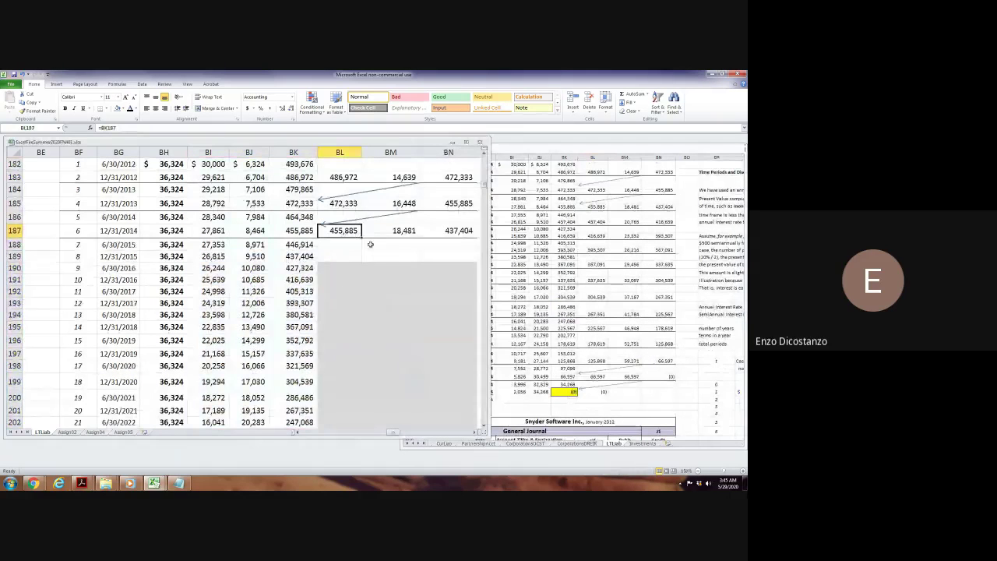
{"action": "left_click", "coordinate": [456, 232], "text": "shift"}
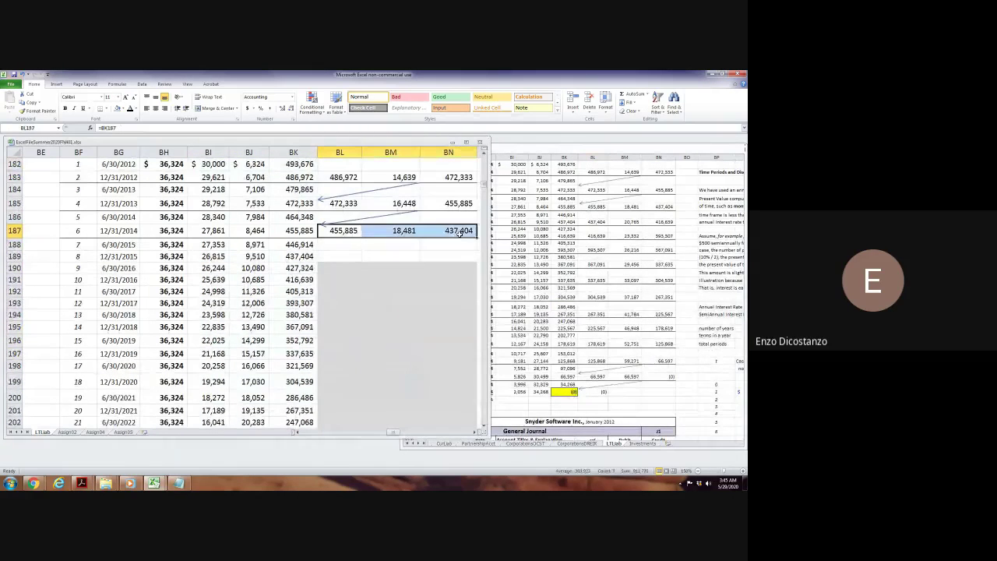
{"action": "key", "text": "ctrl+c"}
{"action": "key", "text": "Down"}
{"action": "key", "text": "Down"}
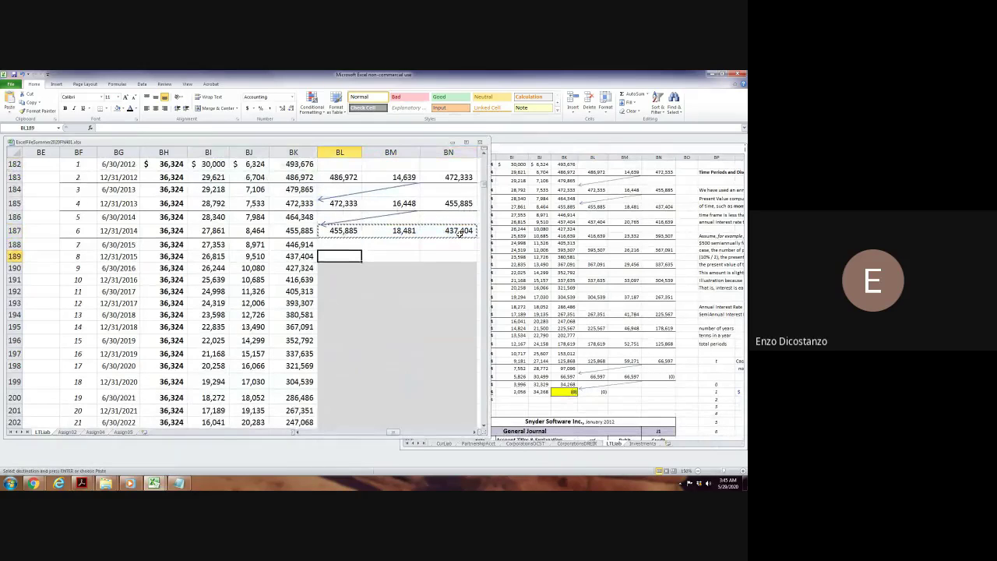
{"action": "key", "text": "Return"}
Copy the 12/31/2015 Balance Sheet formulas, BL189:BN189, into the 12/31/2016 and 12/31/2017 rows.
{"action": "key", "text": "ctrl+c"}
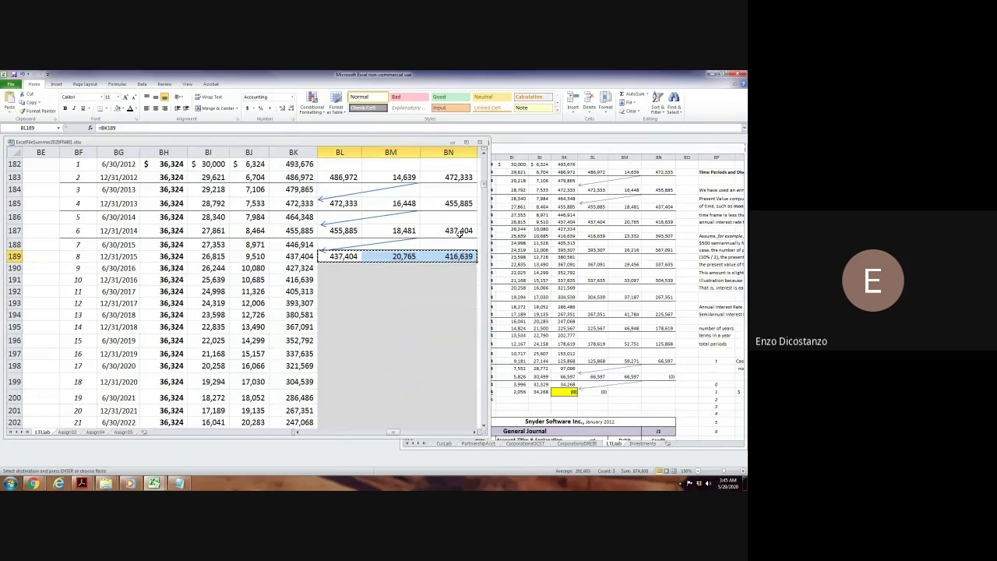
{"action": "key", "text": "Down"}
{"action": "key", "text": "Down"}
{"action": "key", "text": "ctrl+v"}
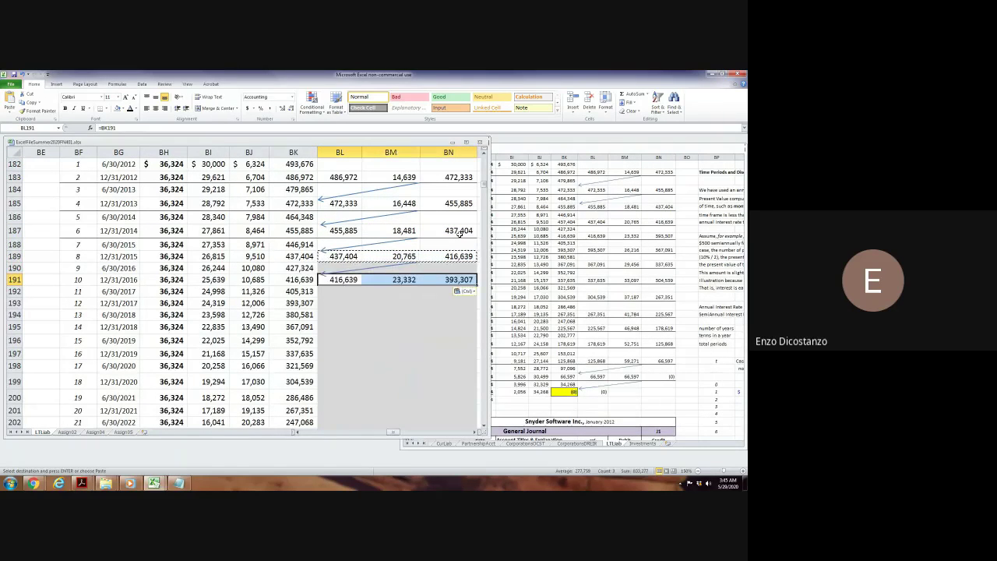
{"action": "key", "text": "Down"}
{"action": "key", "text": "Down"}
{"action": "key", "text": "ctrl+v"}
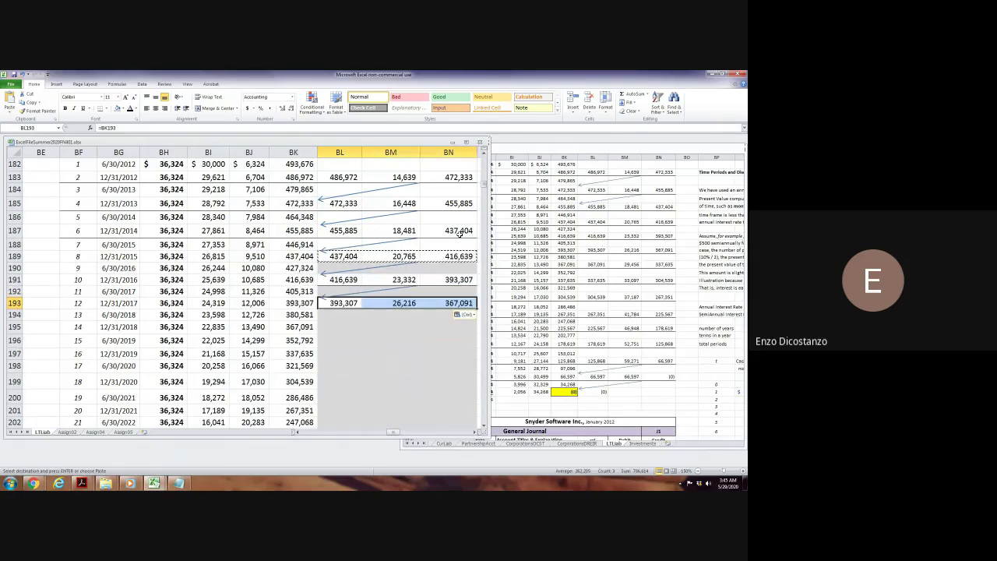
Paste the copied Balance Sheet formulas into the year-end rows from 12/31/2018 through 12/31/2021, rows 195, 197, 199 and 201.
{"action": "key", "text": "Down"}
{"action": "key", "text": "Down"}
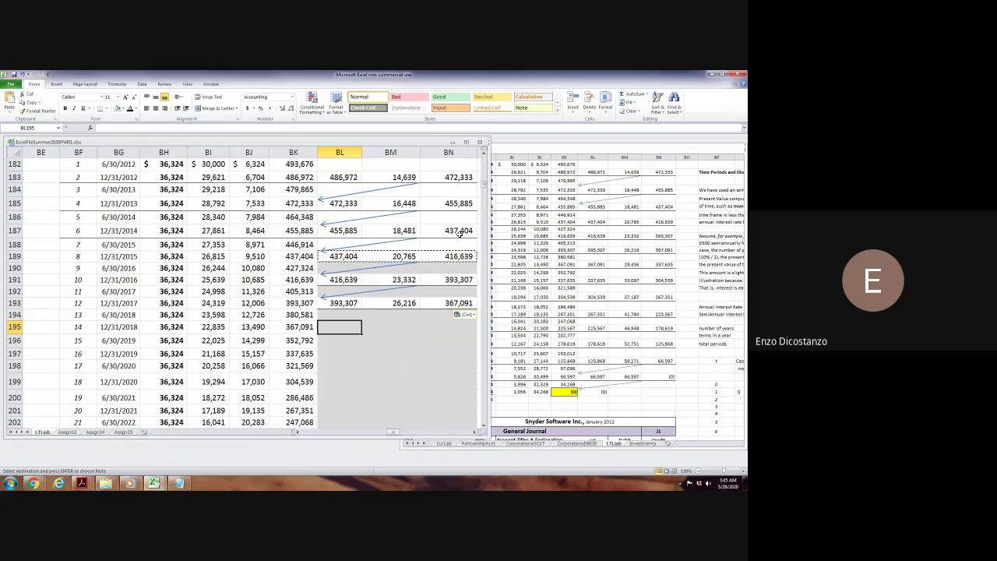
{"action": "key", "text": "ctrl+v"}
{"action": "key", "text": "Down"}
{"action": "key", "text": "Down"}
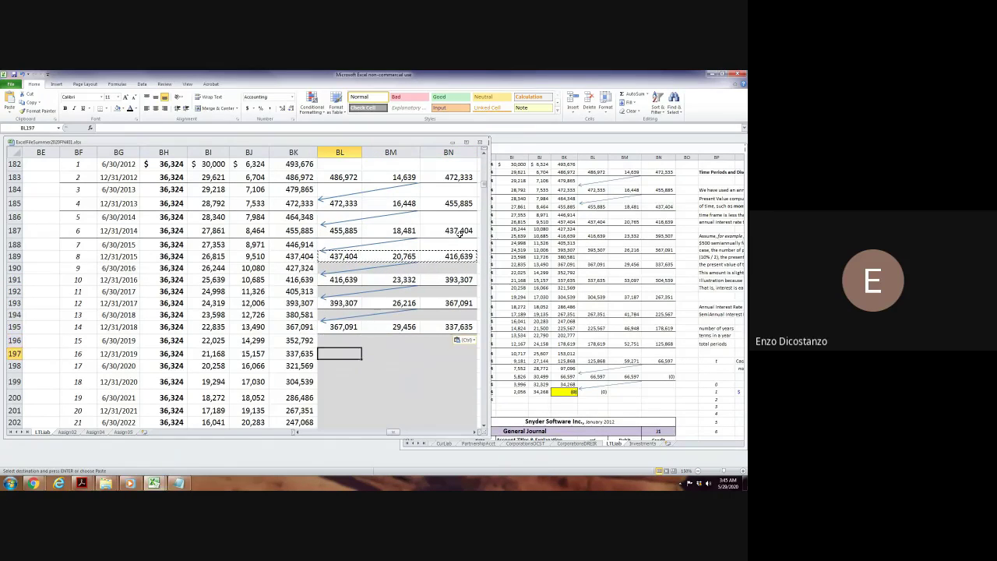
{"action": "key", "text": "ctrl+v"}
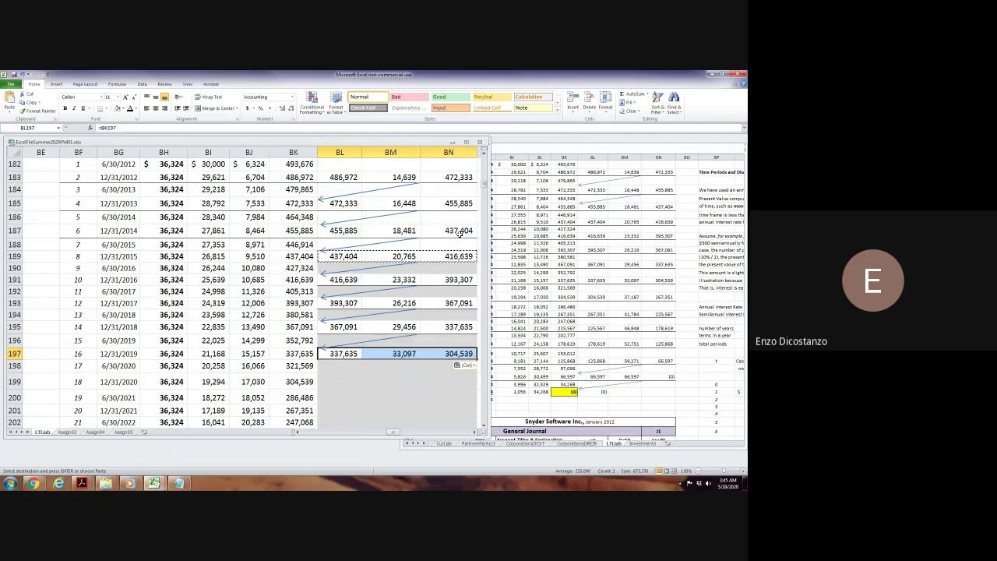
{"action": "key", "text": "Down"}
{"action": "key", "text": "Down"}
{"action": "key", "text": "ctrl+v"}
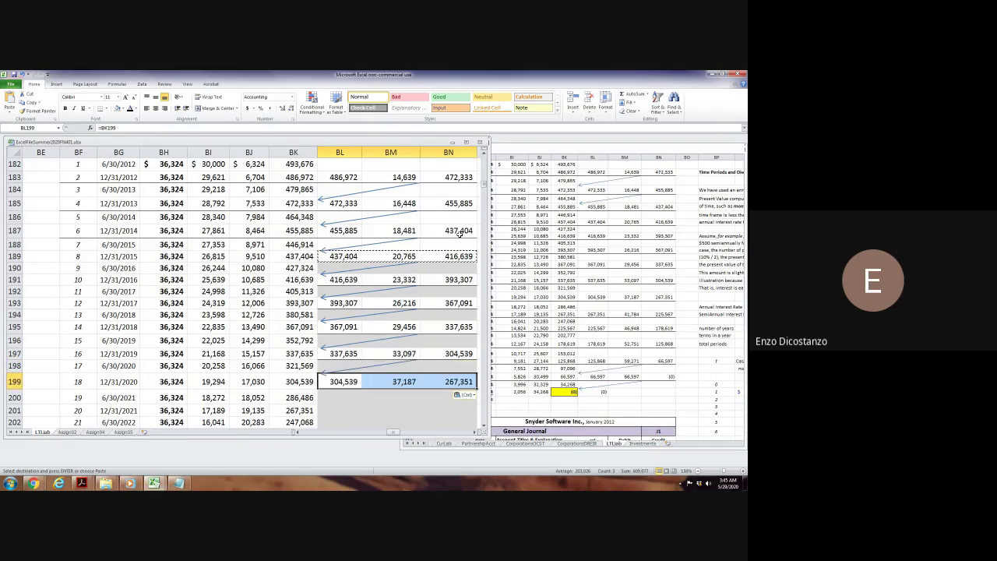
{"action": "key", "text": "Down"}
{"action": "key", "text": "Down"}
{"action": "key", "text": "ctrl+v"}
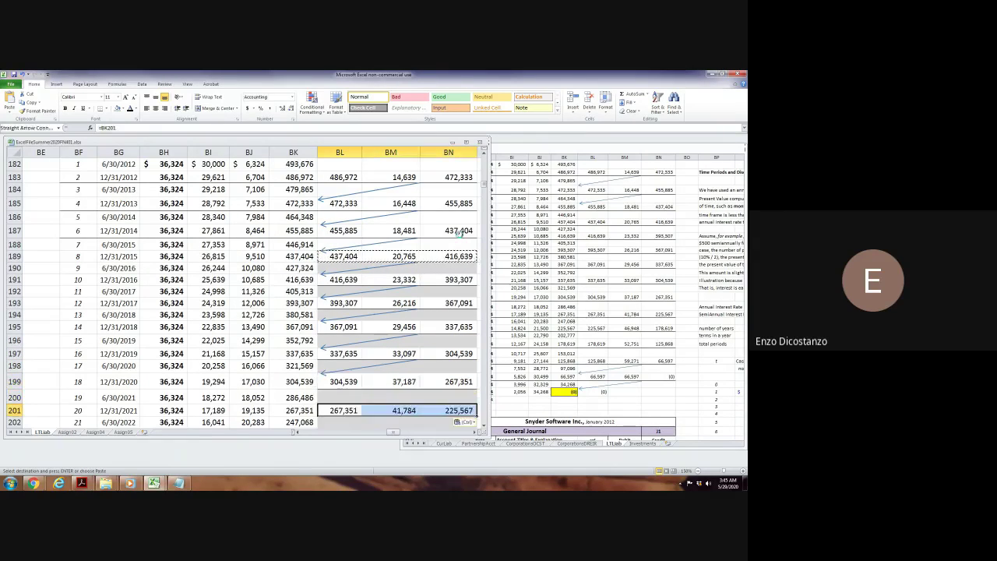
Paste the copied Balance Sheet formulas into the 12/31/2022, 12/31/2023 and 12/31/2024 rows, rows 203, 205 and 207.
{"action": "key", "text": "Down"}
{"action": "key", "text": "Down"}
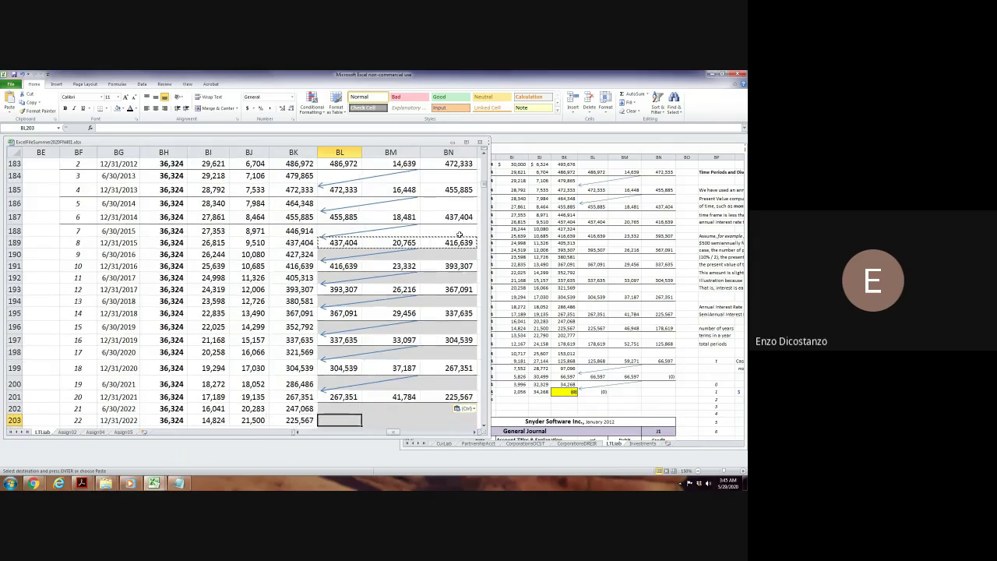
{"action": "scroll", "coordinate": [460, 232], "scroll_direction": "down", "scroll_amount": 3}
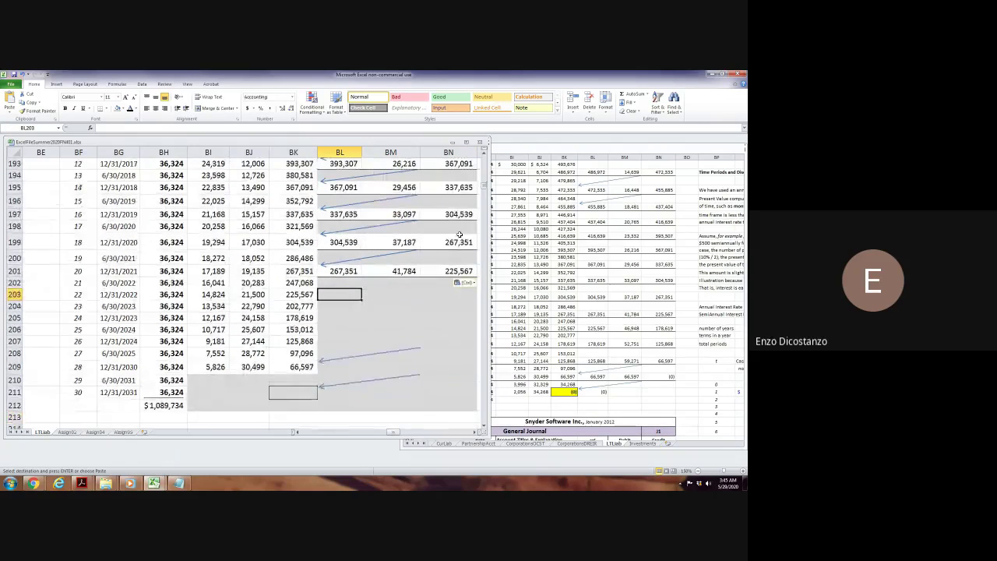
{"action": "key", "text": "ctrl+v"}
{"action": "key", "text": "Down"}
{"action": "key", "text": "Down"}
{"action": "key", "text": "ctrl+v"}
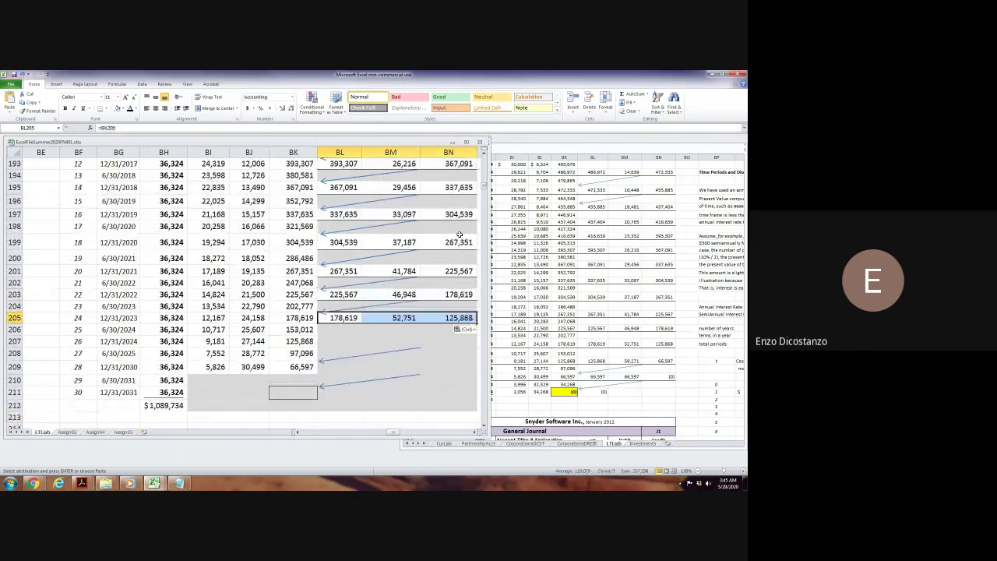
{"action": "key", "text": "Down"}
{"action": "key", "text": "Down"}
{"action": "key", "text": "ctrl+v"}
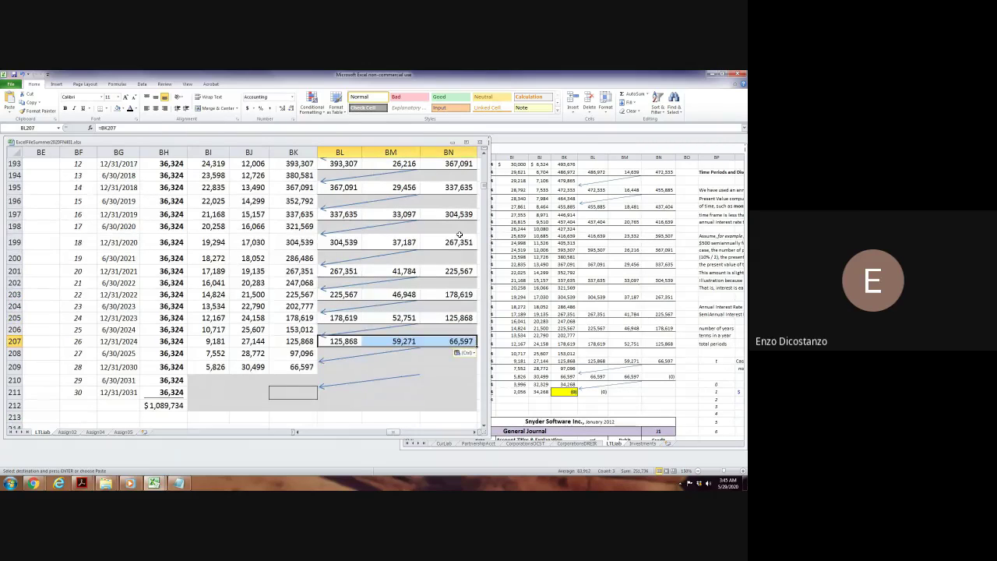
Paste the copied Balance Sheet formulas into the period 28 row, BL209:BN209, and end the copy mode.
{"action": "key", "text": "Down"}
{"action": "key", "text": "Down"}
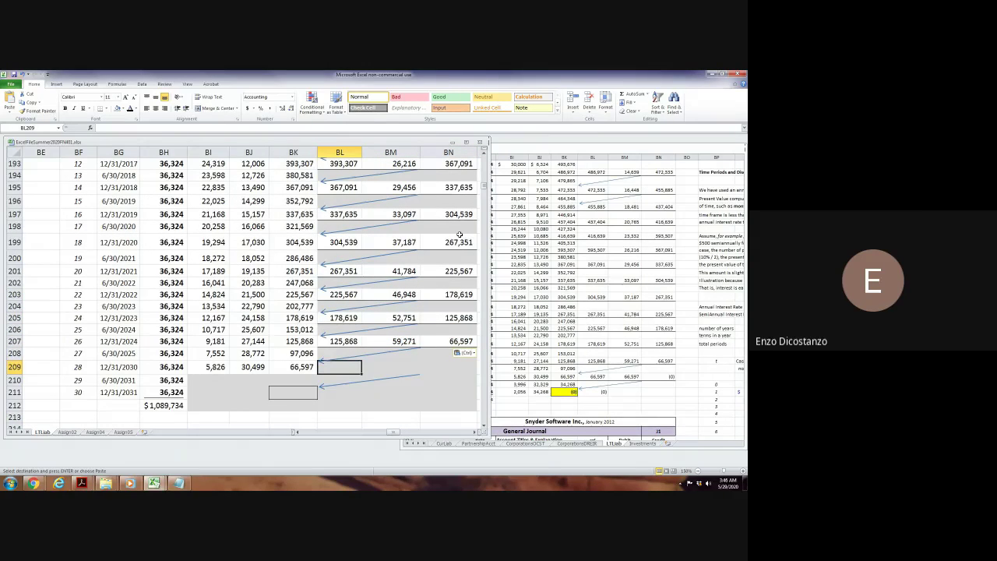
{"action": "key", "text": "Up"}
{"action": "key", "text": "Up"}
{"action": "key", "text": "Up"}
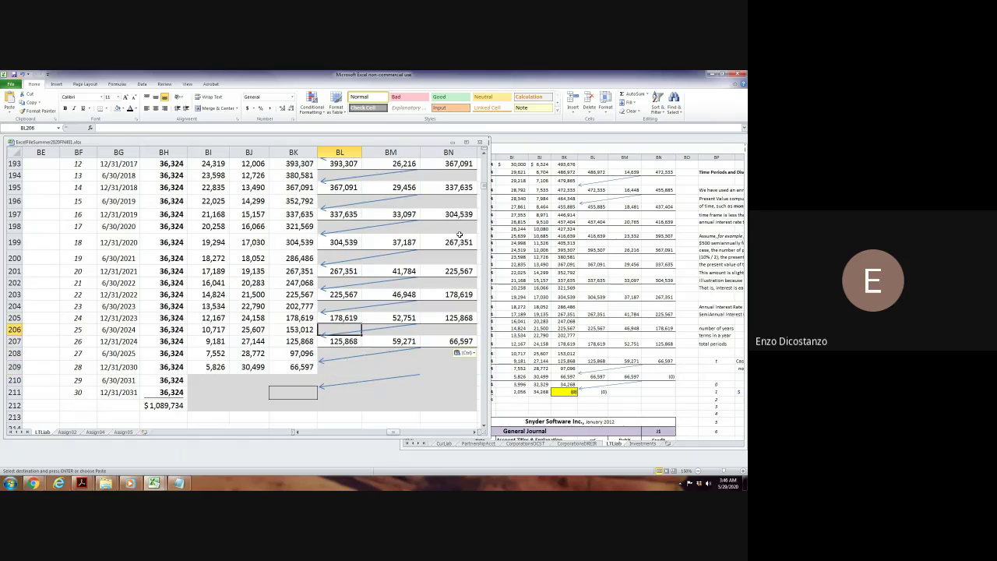
{"action": "key", "text": "Down"}
{"action": "key", "text": "Down"}
{"action": "key", "text": "Down"}
{"action": "key", "text": "ctrl+v"}
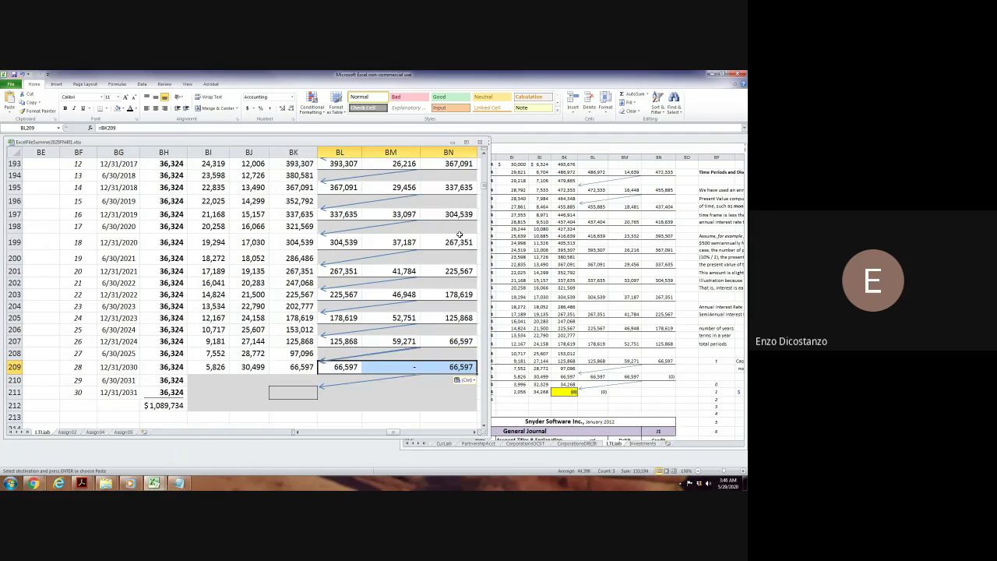
{"action": "key", "text": "Escape"}
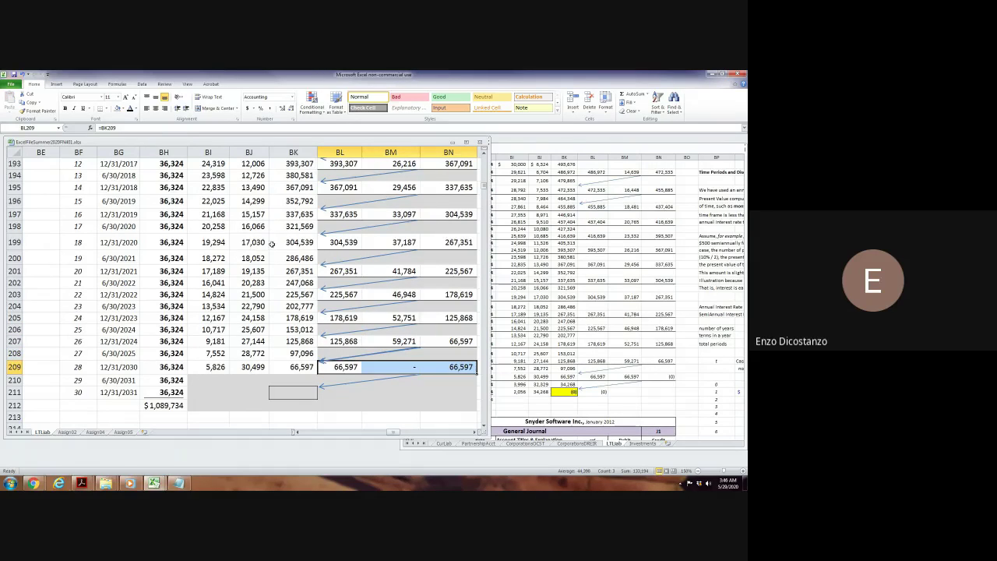
Correct the period 28 date in BG209 to 12/31/2025.
{"action": "left_click", "coordinate": [131, 314]}
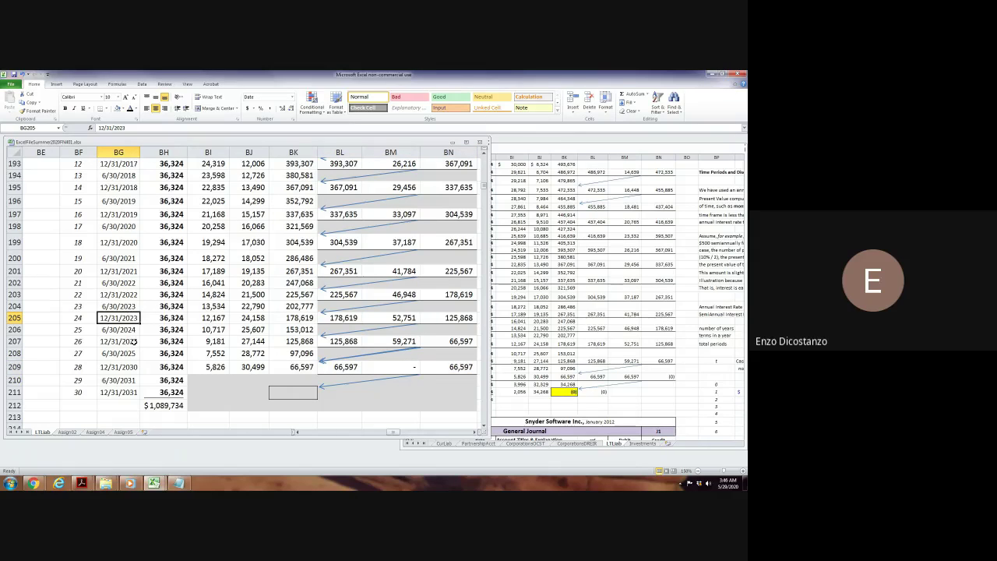
{"action": "left_click", "coordinate": [110, 368]}
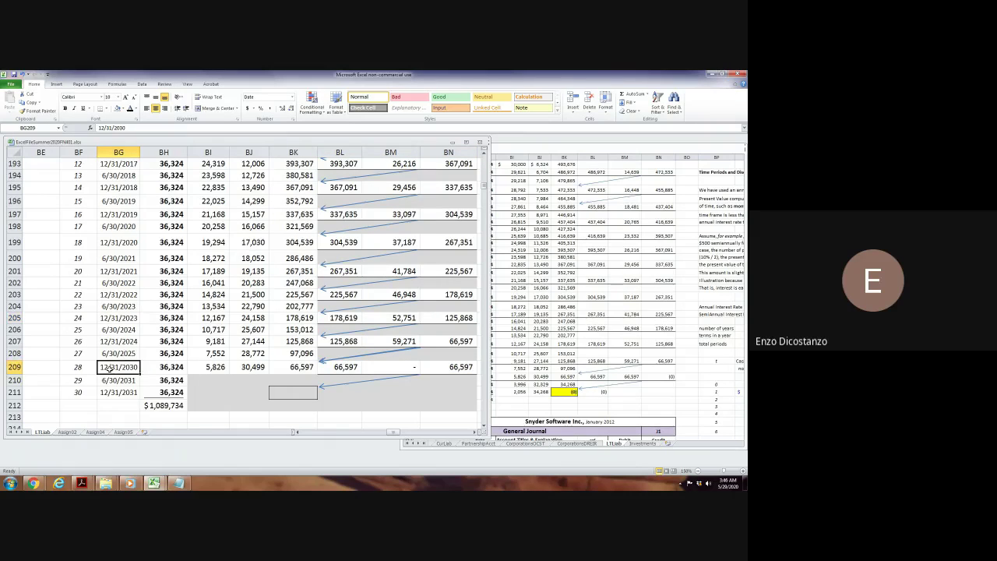
{"action": "key", "text": "F2"}
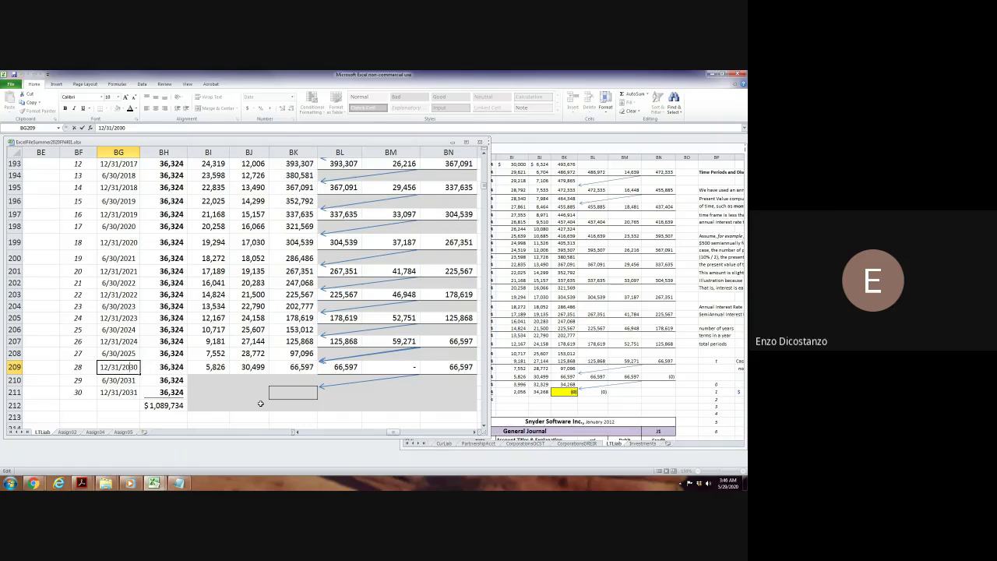
{"action": "key", "text": "Delete"}
{"action": "key", "text": "Delete"}
{"action": "type", "text": "25"}
{"action": "key", "text": "Return"}
Correct the period 29 and 30 dates in BG210 and BG211 to 6/30/2026 and 12/31/2026.
{"action": "key", "text": "F2"}
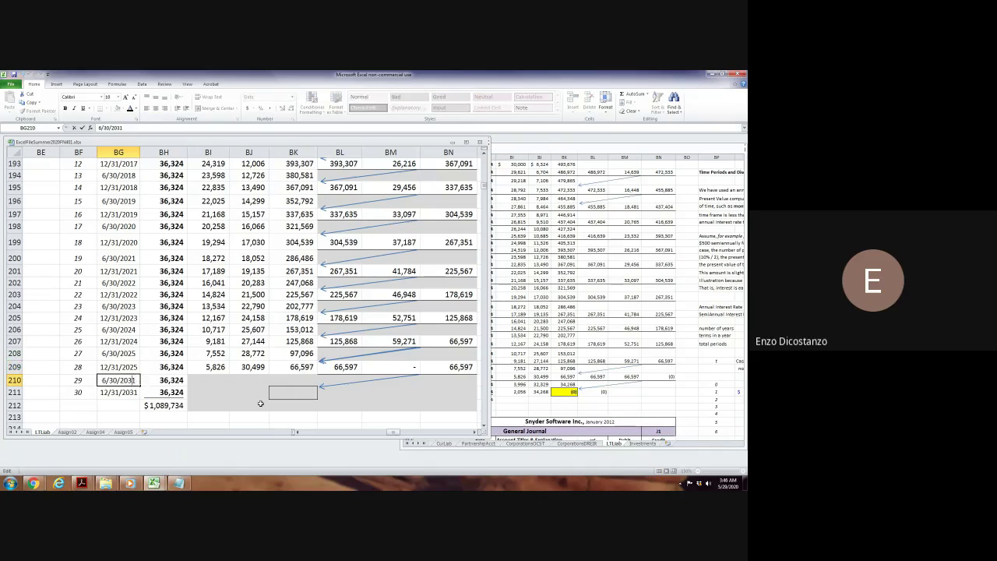
{"action": "key", "text": "Delete"}
{"action": "key", "text": "Delete"}
{"action": "type", "text": "26"}
{"action": "key", "text": "Return"}
{"action": "key", "text": "F2"}
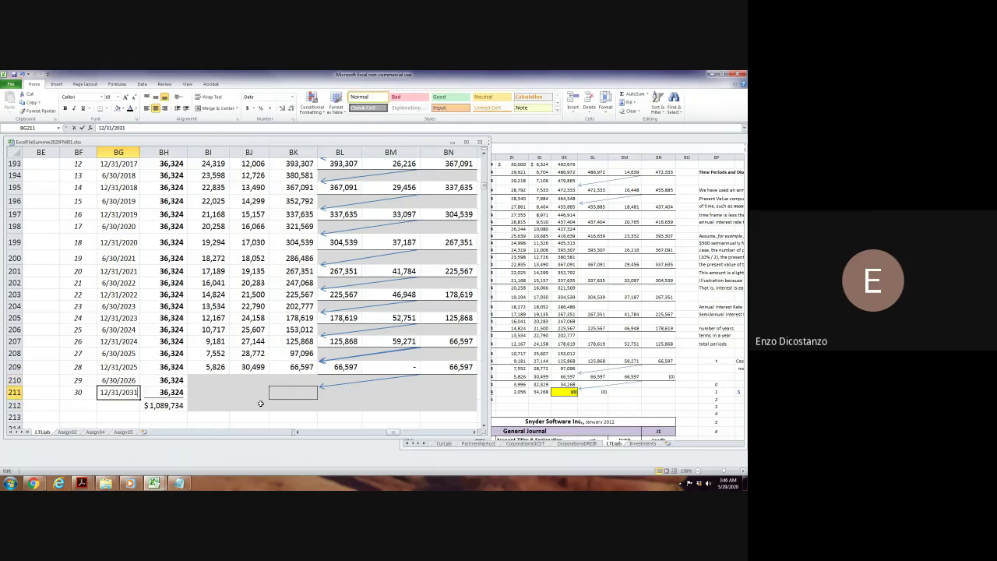
{"action": "key", "text": "Delete"}
{"action": "key", "text": "Delete"}
{"action": "type", "text": "26"}
{"action": "key", "text": "Return"}
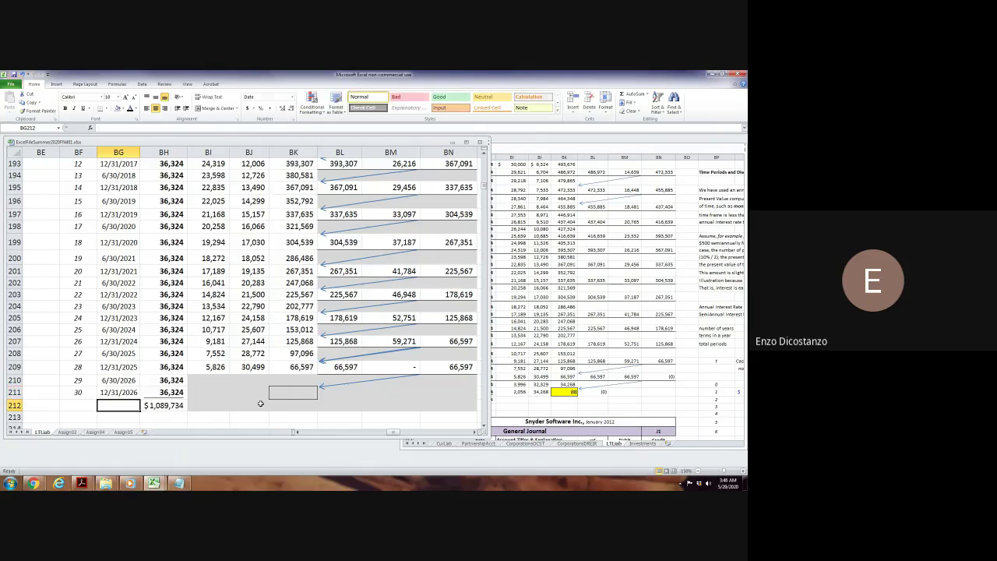
Copy the corrected dates in BG206:BG211 into the same cells of the other workbook's schedule and end the copy mode.
{"action": "key", "text": "Up"}
{"action": "key", "text": "shift+Up"}
{"action": "key", "text": "shift+Up"}
{"action": "key", "text": "shift+Up"}
{"action": "key", "text": "shift+Up"}
{"action": "key", "text": "shift+Up"}
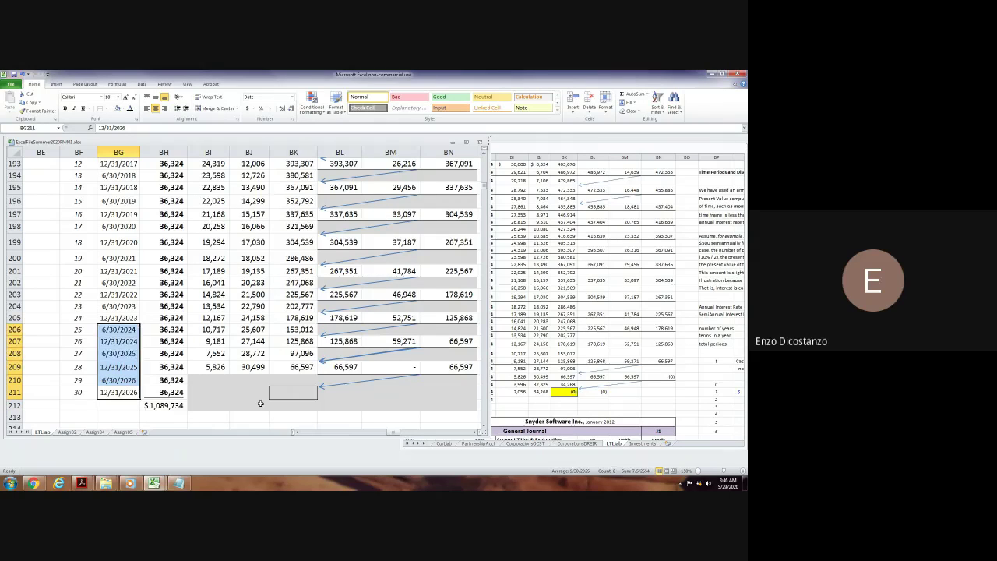
{"action": "key", "text": "ctrl+c"}
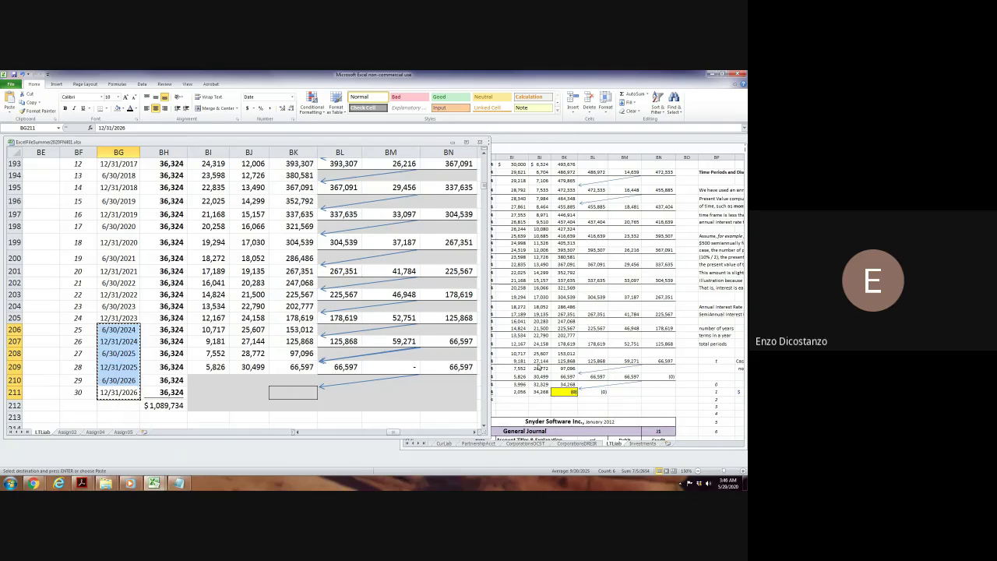
{"action": "key", "text": "ctrl+Tab"}
{"action": "left_click", "coordinate": [456, 354]}
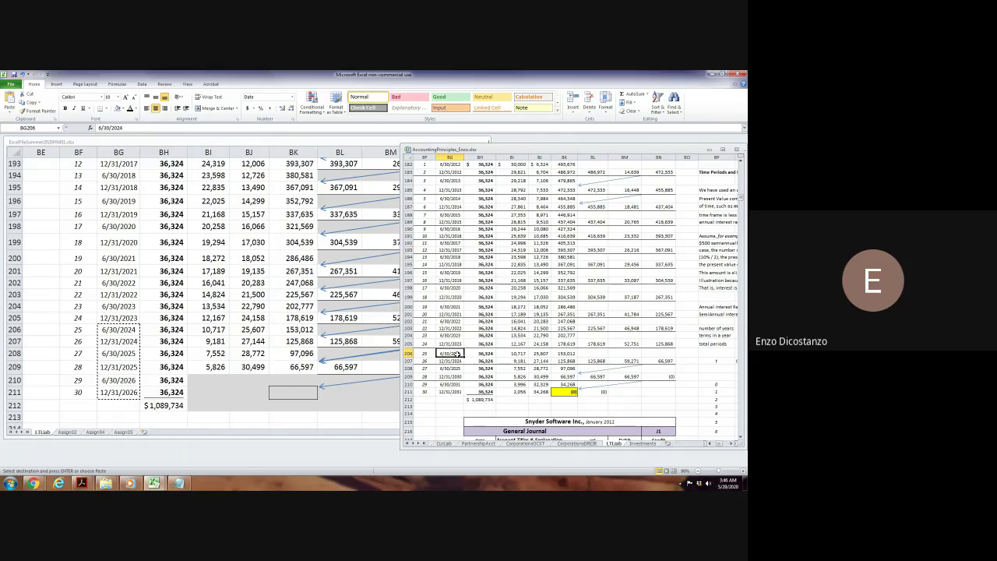
{"action": "key", "text": "ctrl+v"}
{"action": "key", "text": "Escape"}
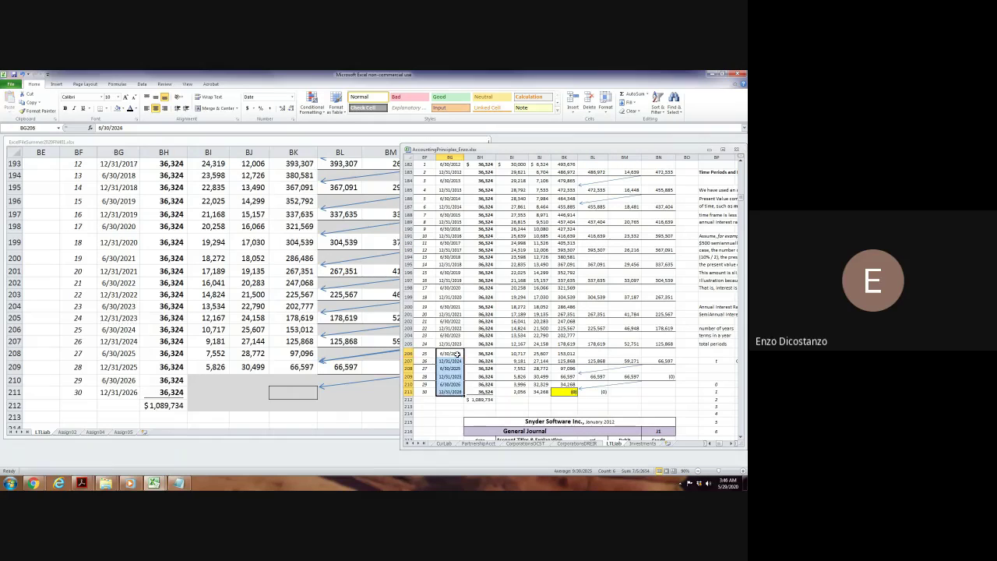
{"action": "left_click", "coordinate": [454, 323]}
{"action": "left_click", "coordinate": [449, 361]}
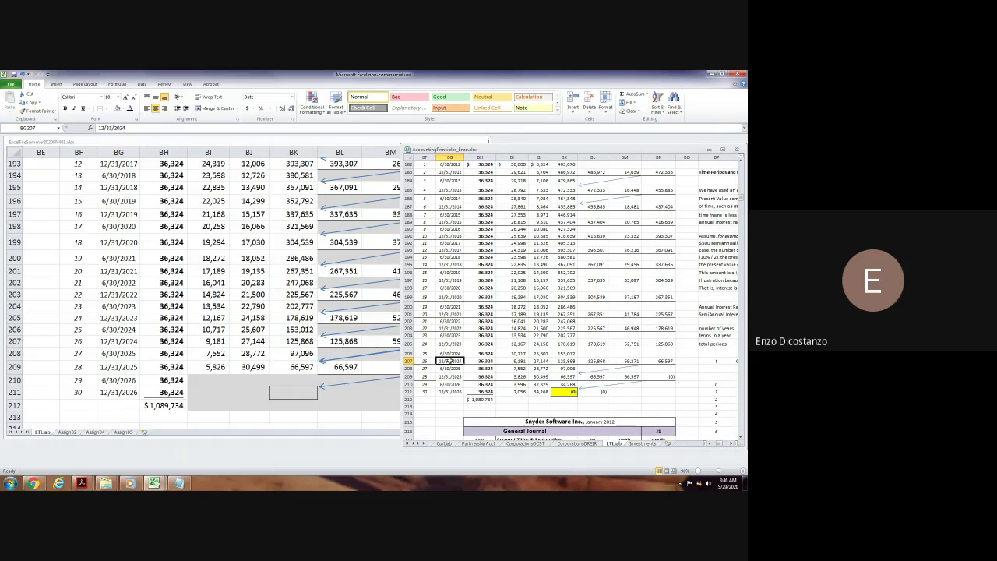
{"action": "key", "text": "Down"}
{"action": "key", "text": "Down"}
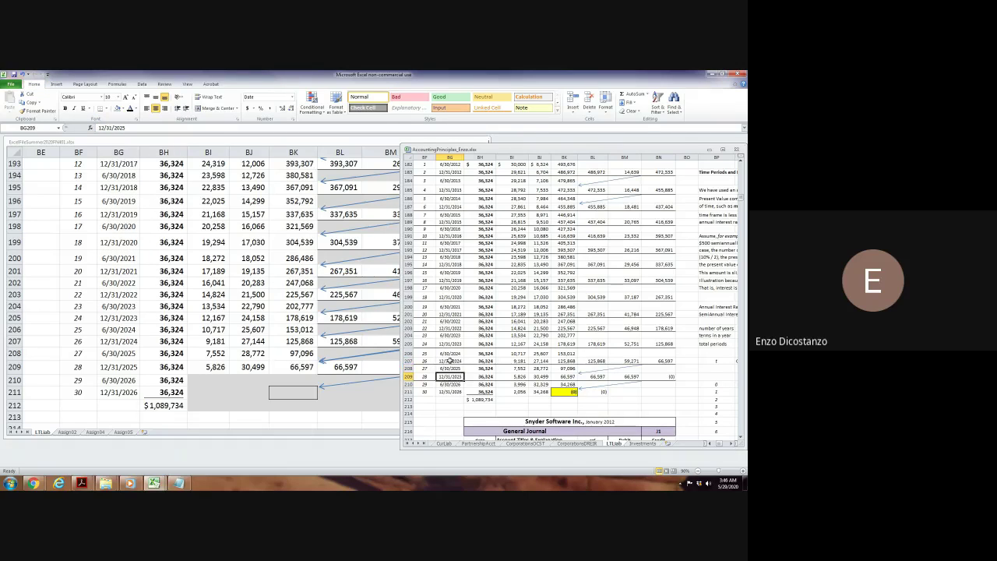
{"action": "left_click", "coordinate": [499, 335]}
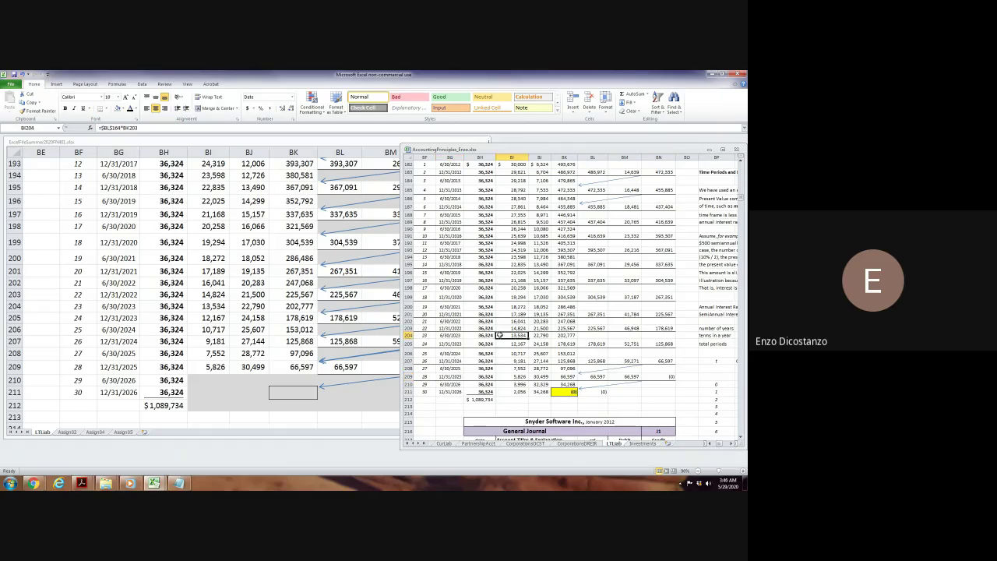
Return to the class workbook and copy the period 28 interest, principal and balance formulas in BI209:BK209.
{"action": "key", "text": "ctrl+Tab"}
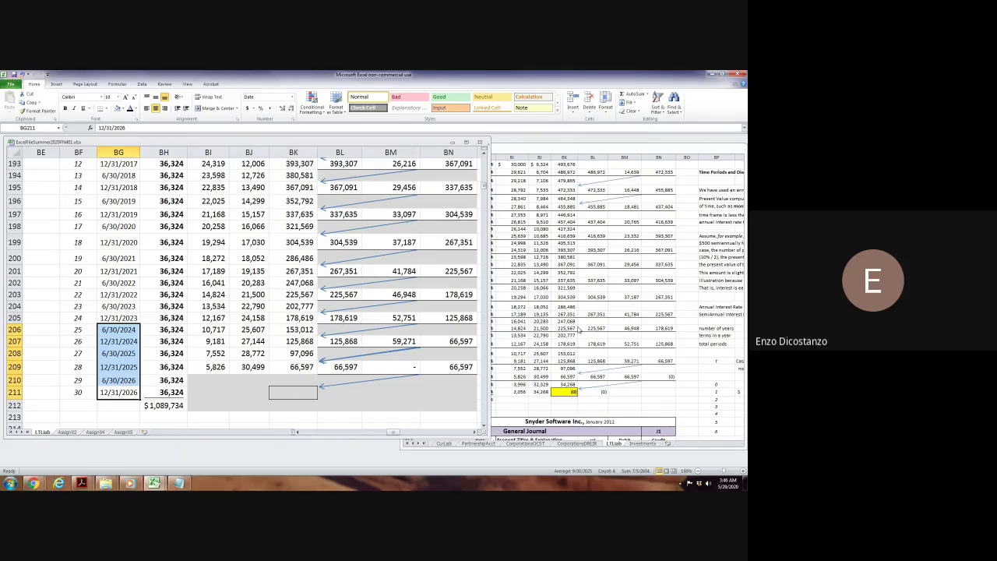
{"action": "left_click", "coordinate": [253, 330]}
{"action": "left_click_drag", "start_coordinate": [216, 368], "coordinate": [276, 369]}
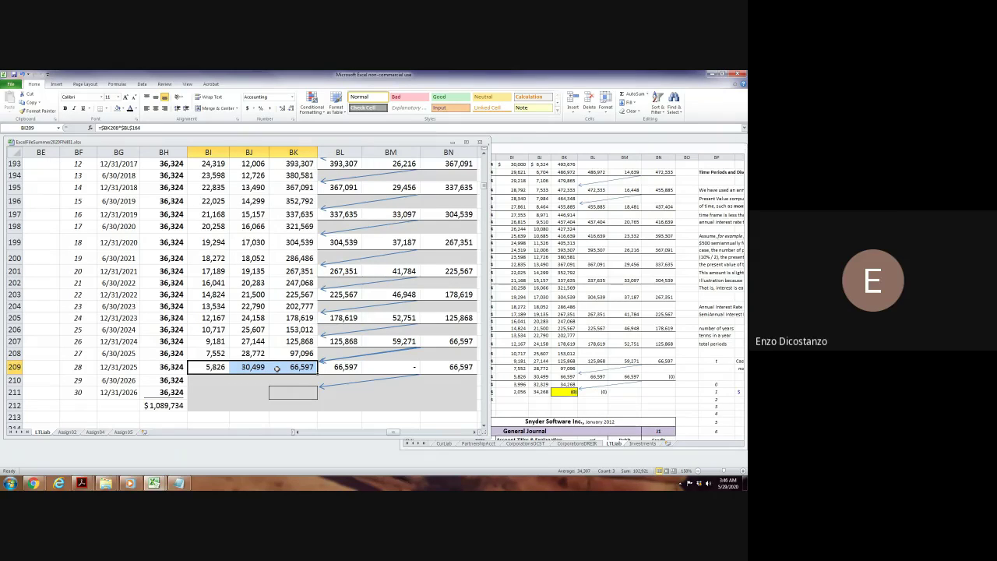
{"action": "left_click", "coordinate": [520, 342]}
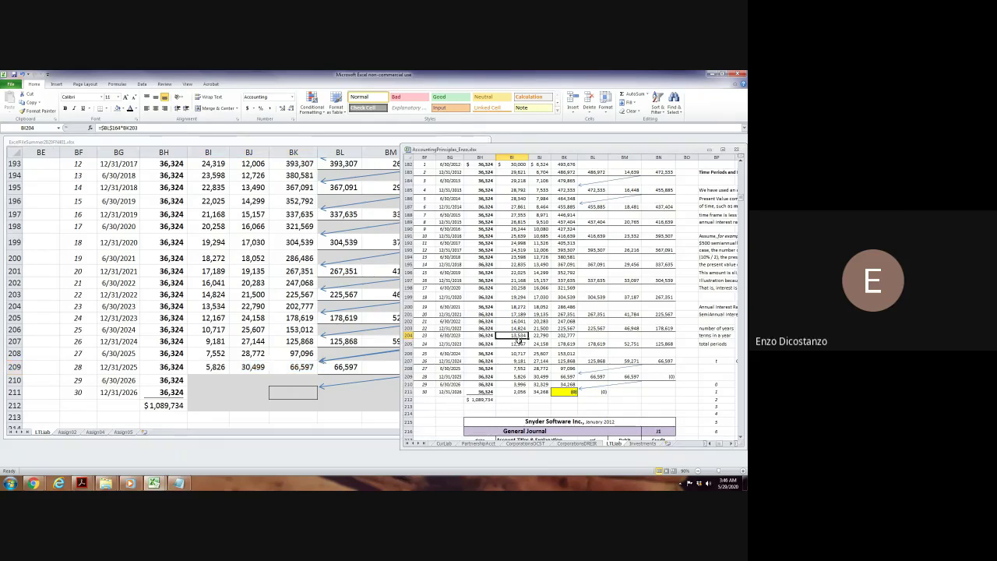
{"action": "left_click", "coordinate": [218, 370]}
{"action": "key", "text": "ctrl+c"}
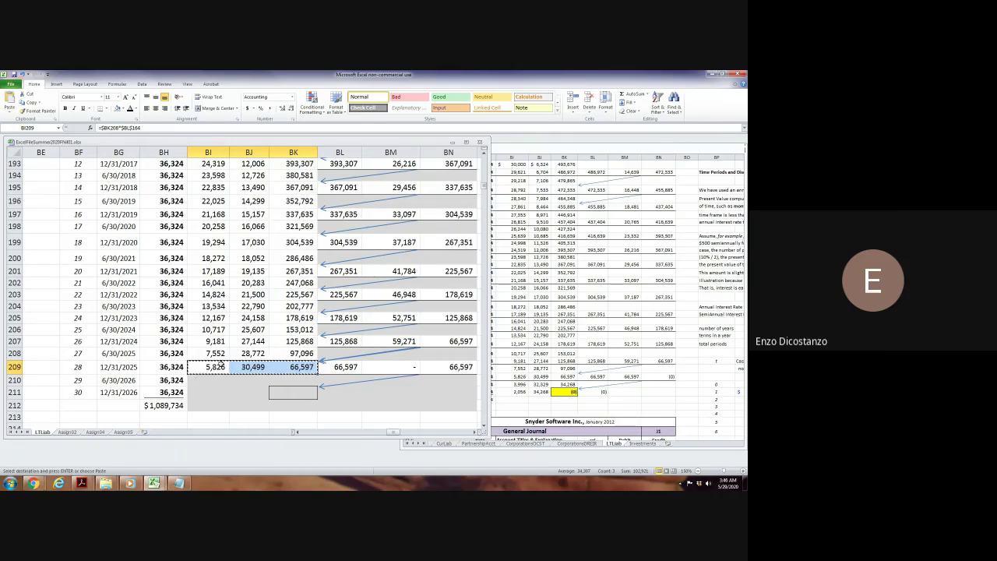
Paste the copied formulas into the period 29 and 30 rows, BI210:BK210 and BI211:BK211.
{"action": "key", "text": "Down"}
{"action": "key", "text": "shift+Right"}
{"action": "key", "text": "shift+Right"}
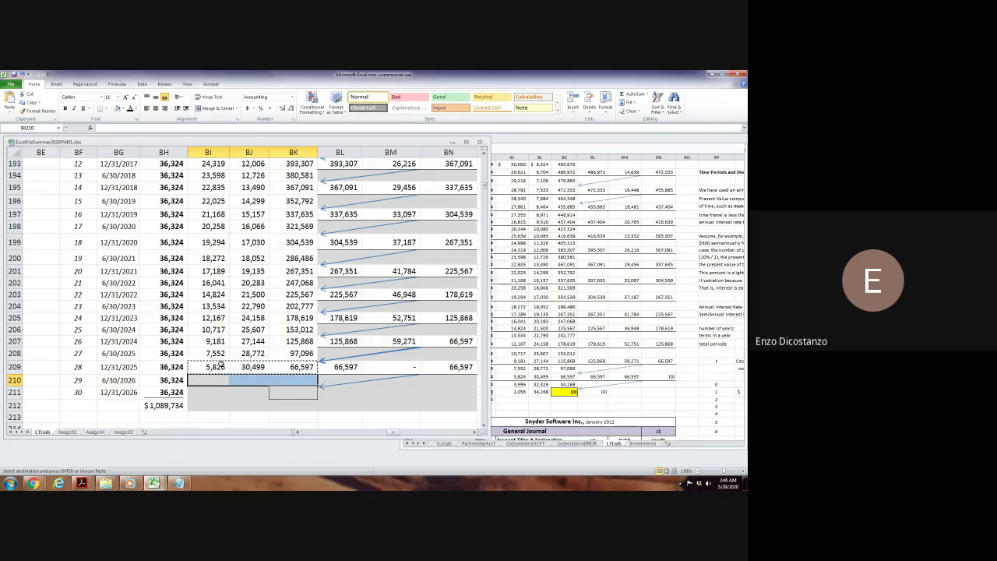
{"action": "key", "text": "alt"}
{"action": "key", "text": "v"}
{"action": "key", "text": "p"}
{"action": "key", "text": "Down"}
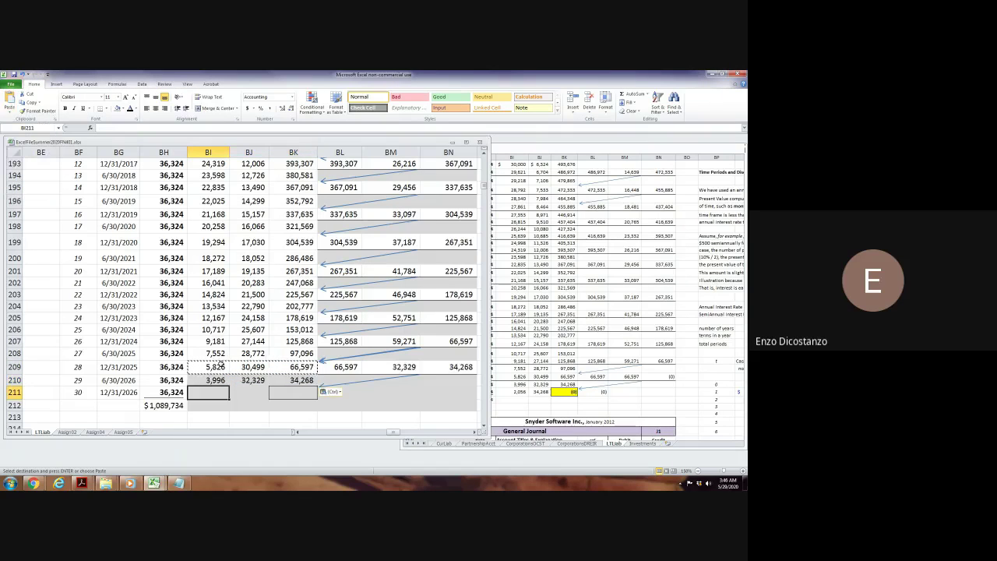
{"action": "key", "text": "v"}
{"action": "key", "text": "p"}
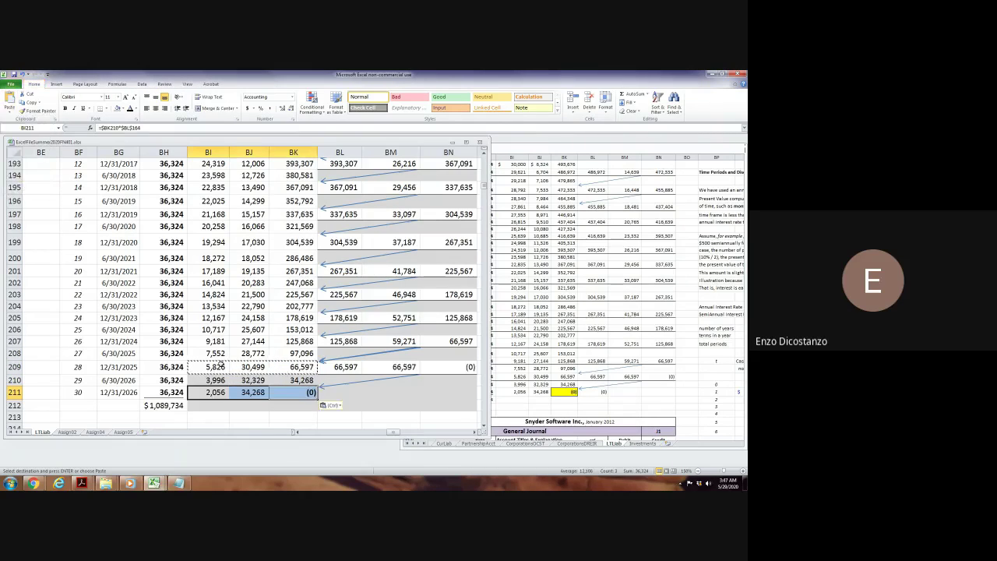
Remove the gray fill from BI210:BK212.
{"action": "key", "text": "Up"}
{"action": "key", "text": "shift+Right"}
{"action": "key", "text": "shift+Right"}
{"action": "key", "text": "shift+Down"}
{"action": "key", "text": "shift+Down"}
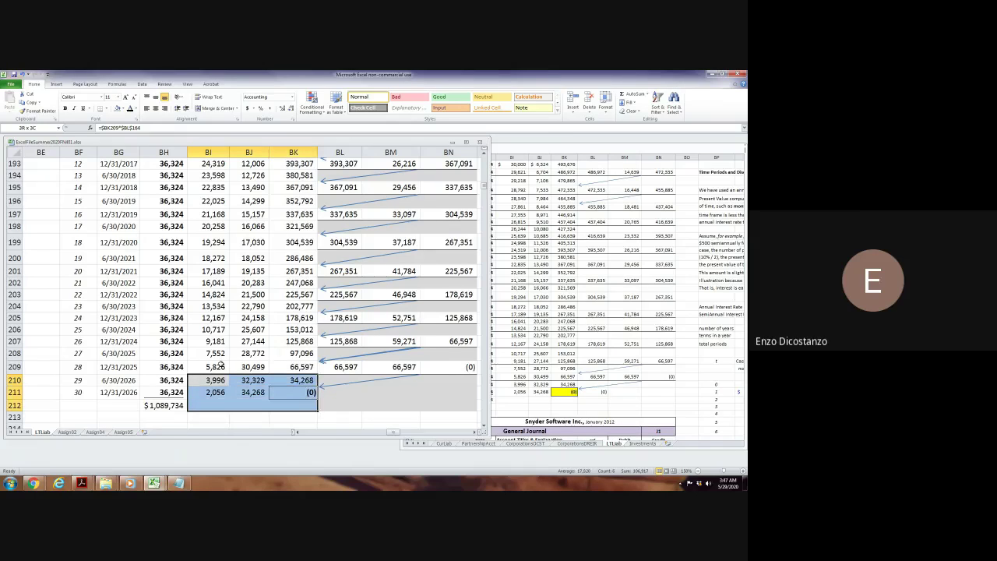
{"action": "key", "text": "alt"}
{"action": "key", "text": "h"}
{"action": "key", "text": "h"}
{"action": "key", "text": "Escape"}
Highlight the final mortgage balance cell BK211 with a yellow fill.
{"action": "key", "text": "Down"}
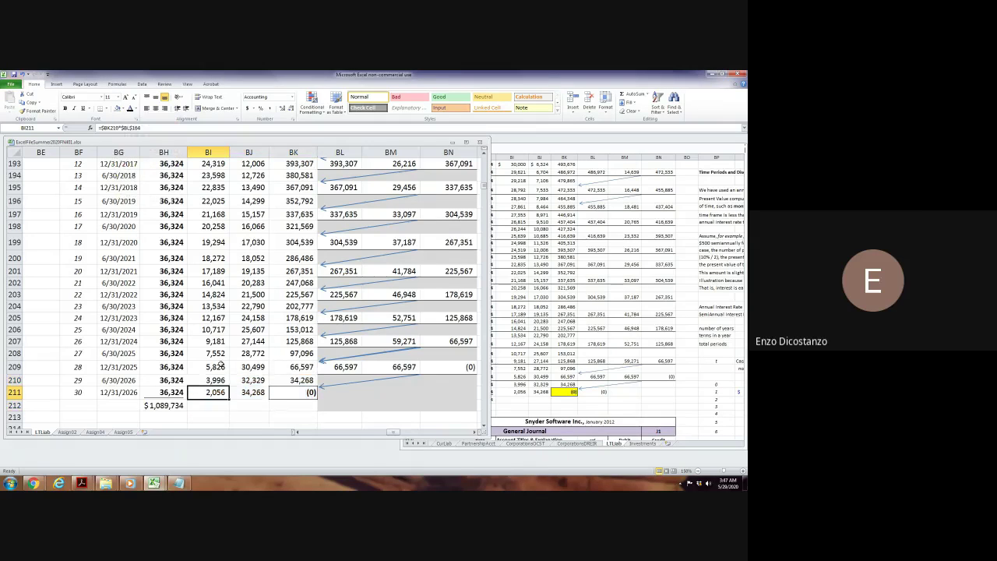
{"action": "key", "text": "Right"}
{"action": "key", "text": "Right"}
{"action": "left_click", "coordinate": [122, 109]}
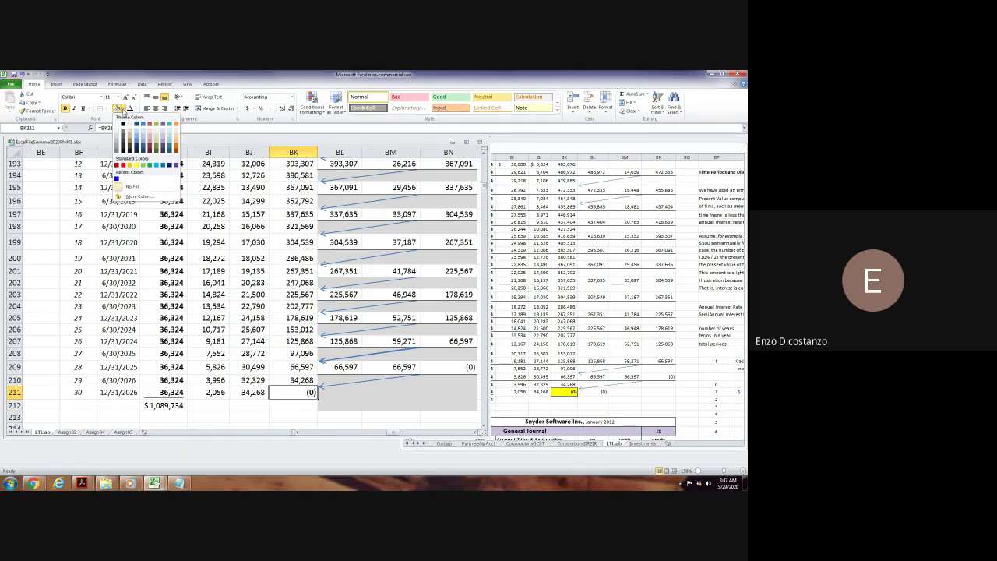
{"action": "left_click", "coordinate": [138, 180]}
{"action": "left_click", "coordinate": [253, 328]}
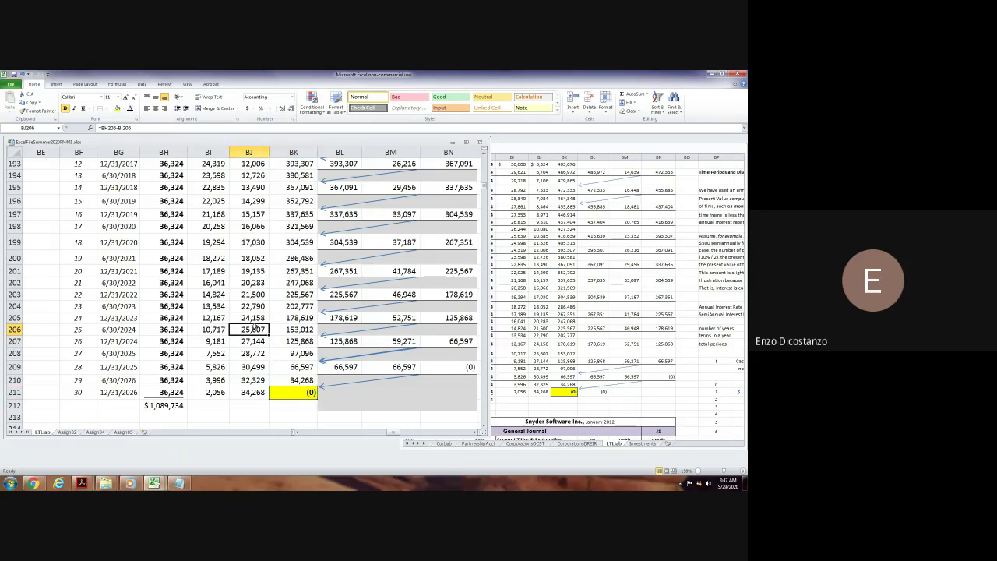
Inspect the final balance formula in BK211 without changing it.
{"action": "left_click", "coordinate": [295, 393]}
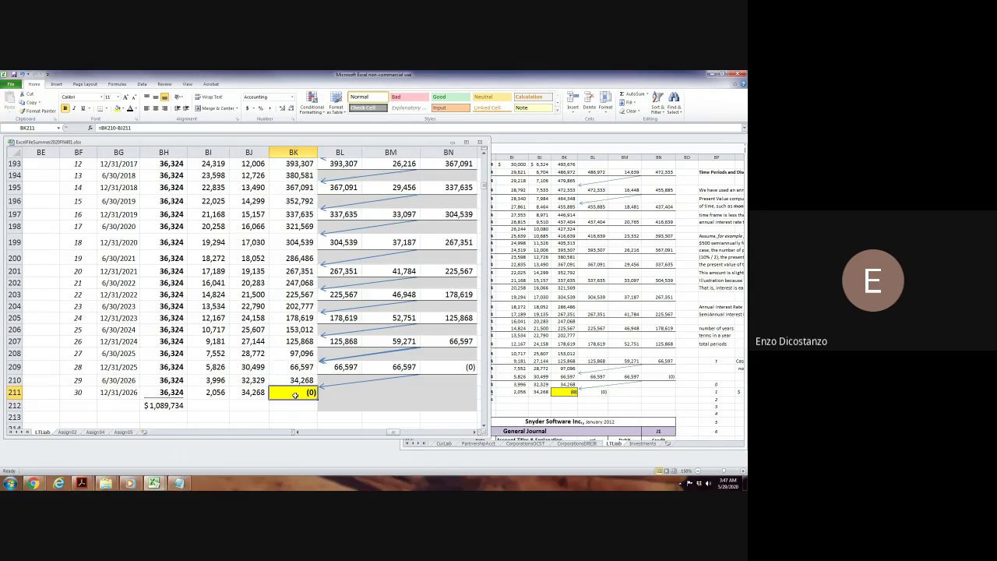
{"action": "double_click", "coordinate": [295, 393]}
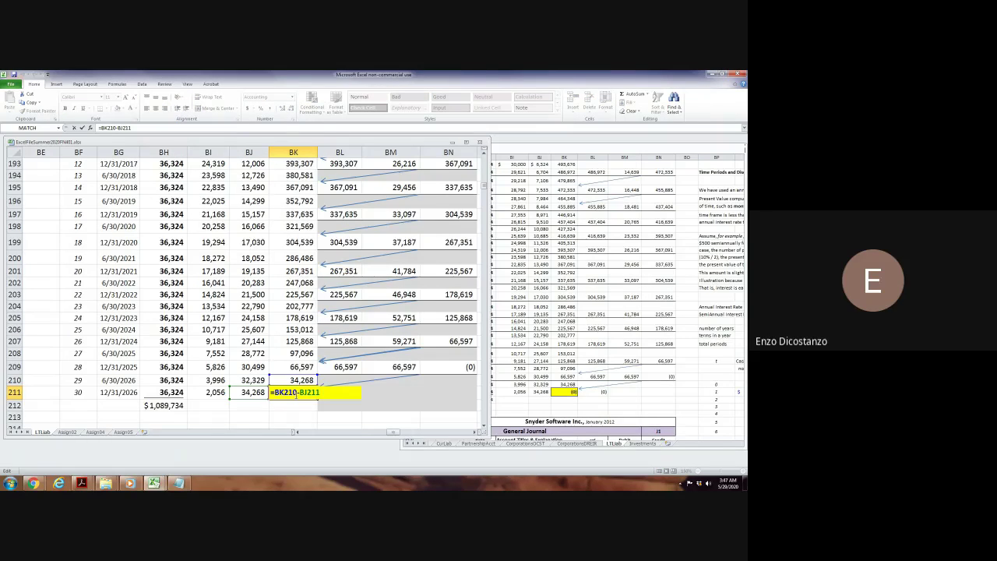
{"action": "key", "text": "Escape"}
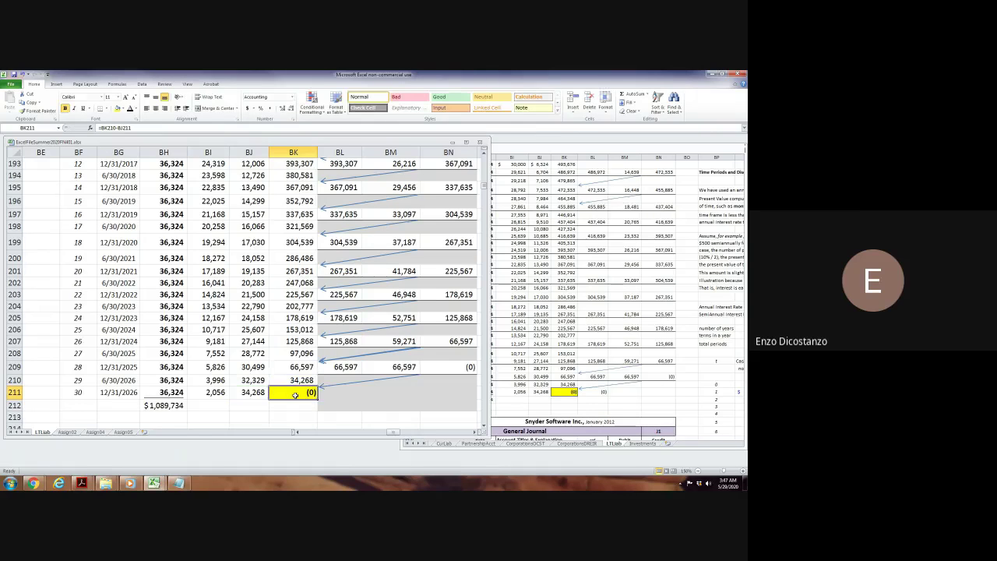
Clear the gray fill from the Balance Sheet liability columns in BL190:BN208.
{"action": "left_click", "coordinate": [466, 355]}
{"action": "scroll", "coordinate": [464, 365], "scroll_direction": "up", "scroll_amount": 4}
{"action": "left_click", "coordinate": [339, 279], "text": "shift"}
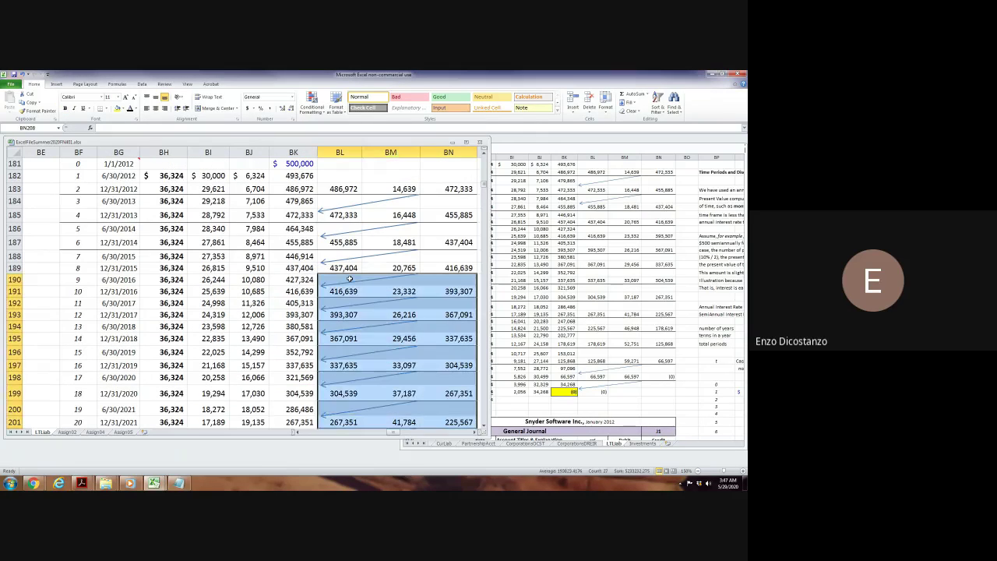
{"action": "left_click", "coordinate": [122, 108]}
{"action": "scroll", "coordinate": [348, 279], "scroll_direction": "down", "scroll_amount": 5}
{"action": "left_click", "coordinate": [348, 279]}
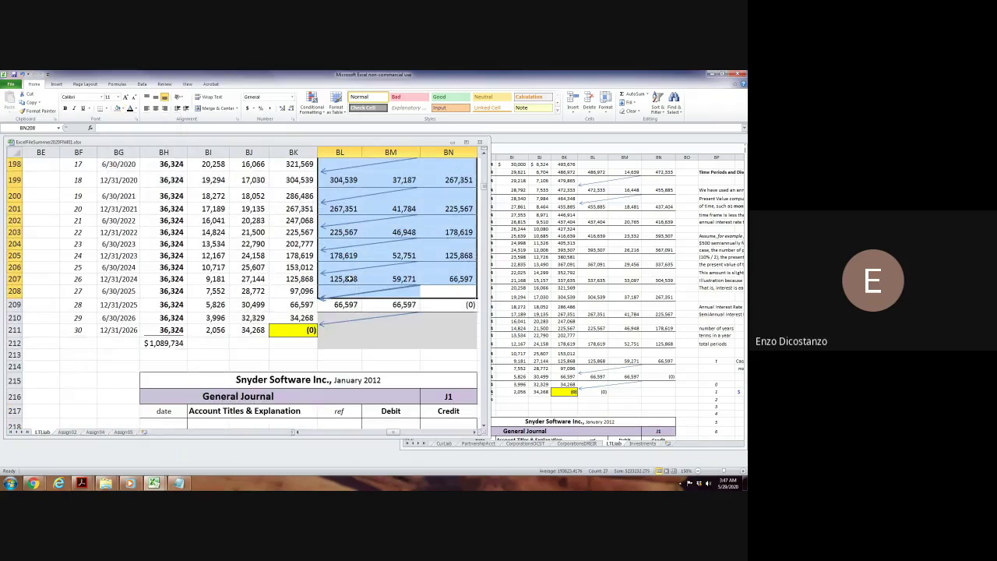
{"action": "left_click", "coordinate": [385, 336]}
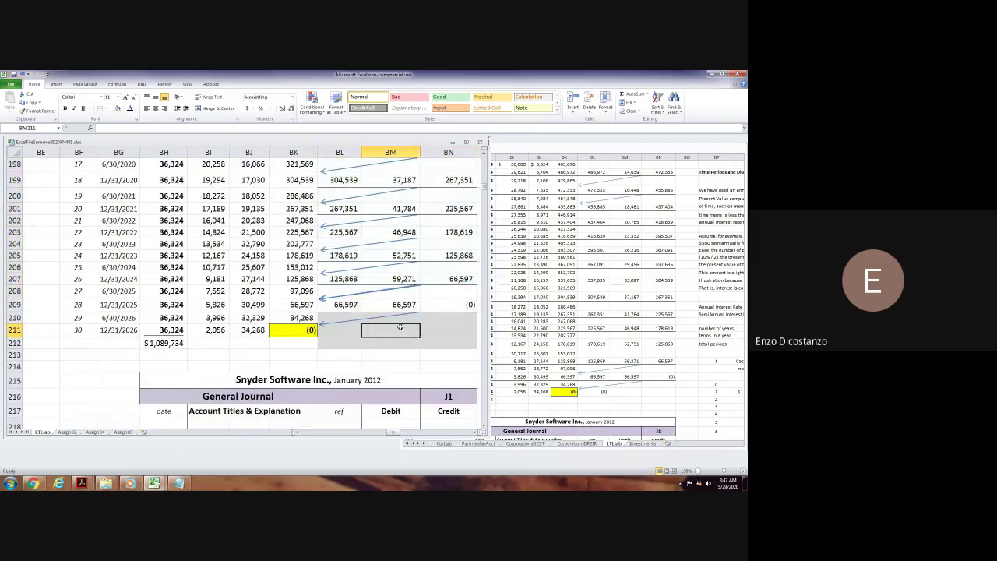
Inspect the period 28 long-term liability formula in BN209 without changing it.
{"action": "left_click", "coordinate": [452, 307]}
{"action": "double_click", "coordinate": [451, 307]}
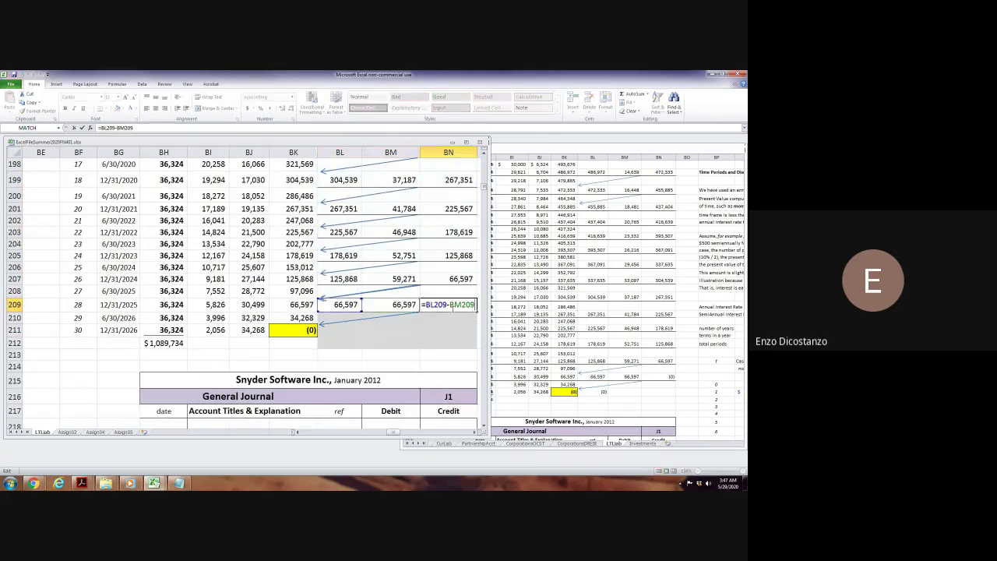
{"action": "scroll", "coordinate": [451, 307], "scroll_direction": "up", "scroll_amount": 5}
{"action": "scroll", "coordinate": [451, 310], "scroll_direction": "down", "scroll_amount": 5}
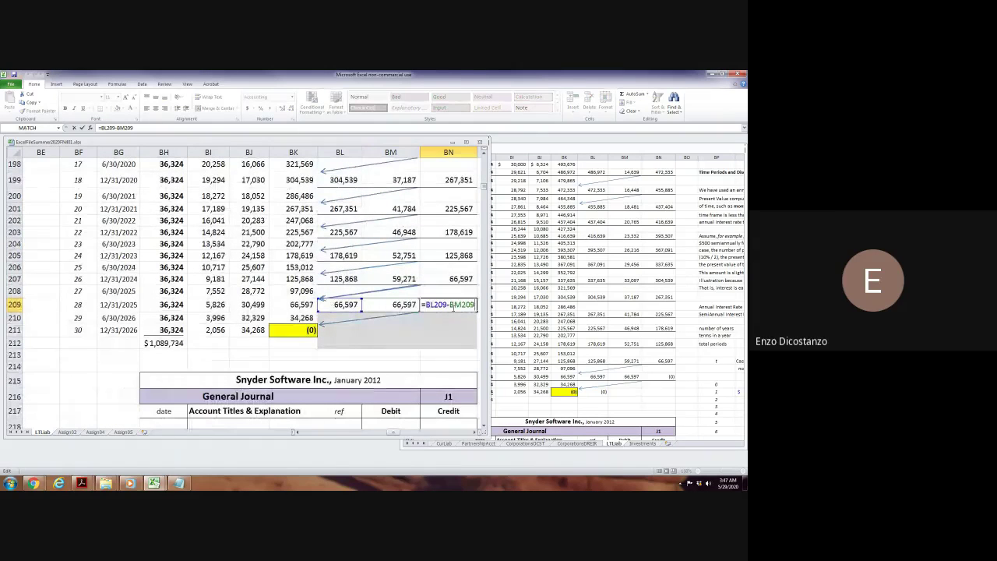
{"action": "key", "text": "Escape"}
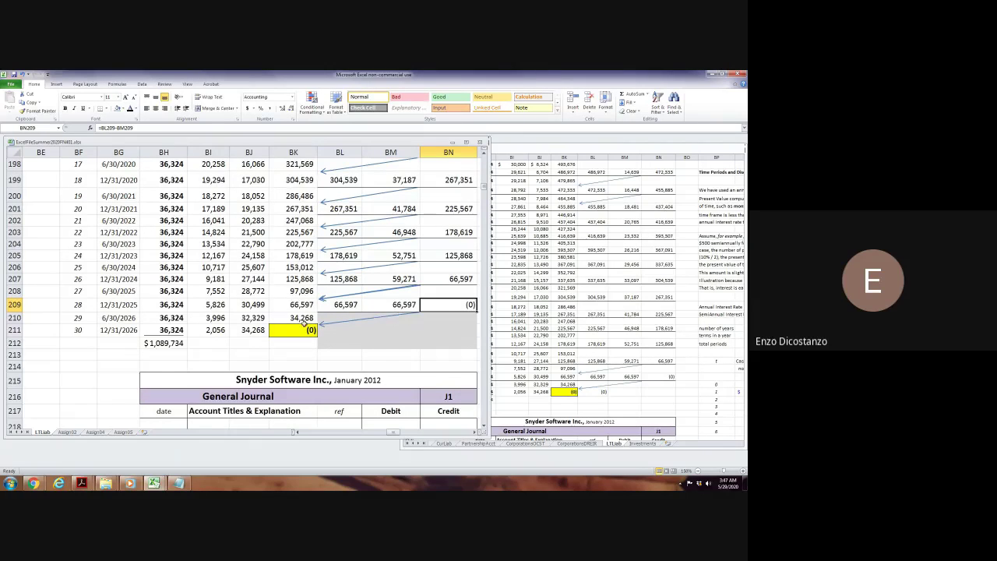
Add a bottom border to the 12/31/2025 row across BF209:BK209.
{"action": "left_click", "coordinate": [79, 305]}
{"action": "key", "text": "shift+Right"}
{"action": "key", "text": "shift+Right"}
{"action": "key", "text": "shift+Right"}
{"action": "key", "text": "shift+Right"}
{"action": "key", "text": "shift+Right"}
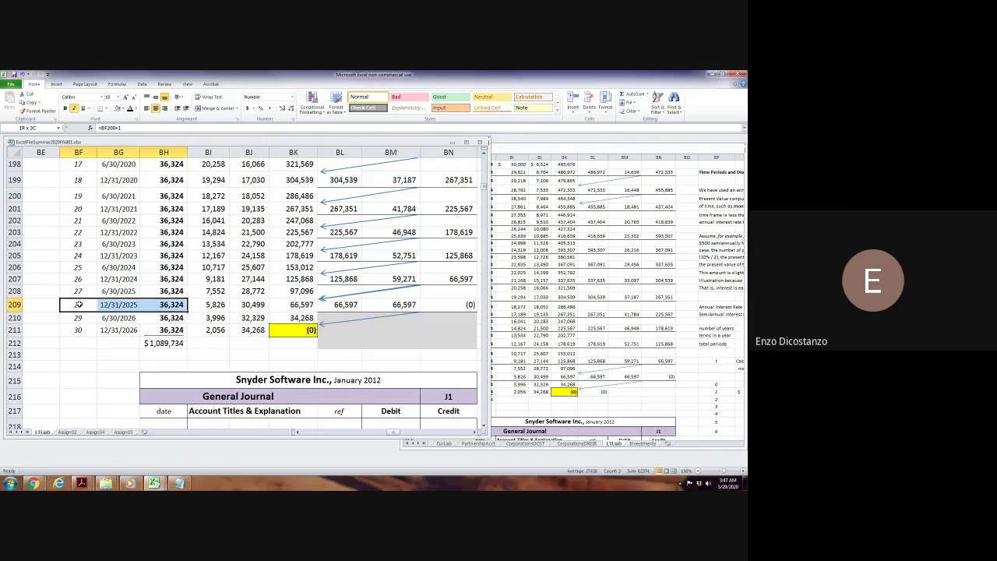
{"action": "key", "text": "alt+h"}
{"action": "key", "text": "b"}
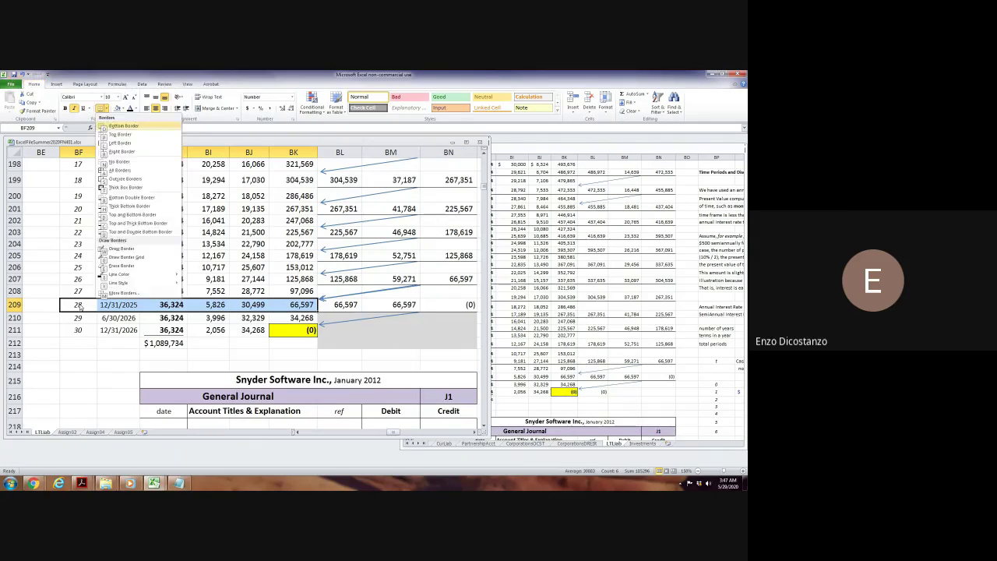
{"action": "key", "text": "o"}
Add a bottom border to the 12/31/2024 row across BF207:BK207.
{"action": "key", "text": "Up"}
{"action": "key", "text": "Up"}
{"action": "key", "text": "shift+Right"}
{"action": "key", "text": "shift+Right"}
{"action": "key", "text": "shift+Right"}
{"action": "key", "text": "shift+Right"}
{"action": "key", "text": "shift+Right"}
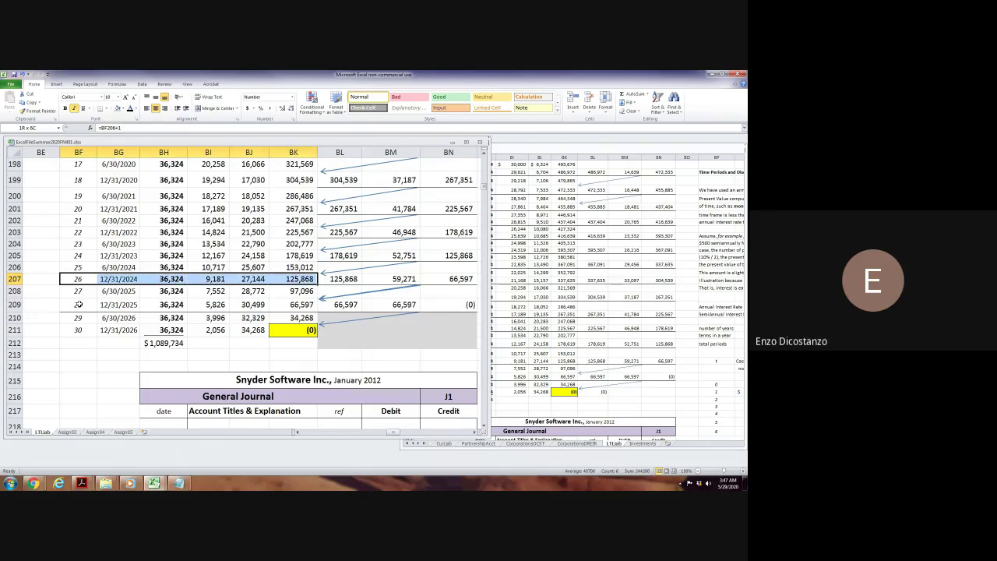
{"action": "key", "text": "alt"}
{"action": "key", "text": "h"}
{"action": "key", "text": "b"}
{"action": "key", "text": "o"}
Add a bottom border to the 12/31/2023 row across BF205:BK205.
{"action": "key", "text": "Up"}
{"action": "key", "text": "Up"}
{"action": "key", "text": "shift+Right"}
{"action": "key", "text": "shift+Right"}
{"action": "key", "text": "shift+Right"}
{"action": "key", "text": "shift+Right"}
{"action": "key", "text": "shift+Right"}
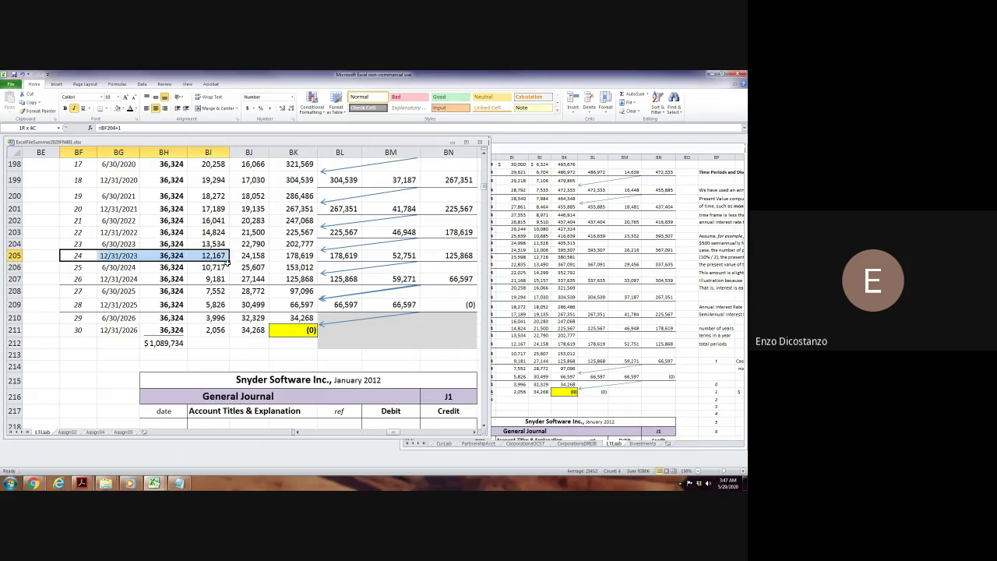
{"action": "key", "text": "alt"}
{"action": "key", "text": "h"}
{"action": "key", "text": "b"}
{"action": "key", "text": "o"}
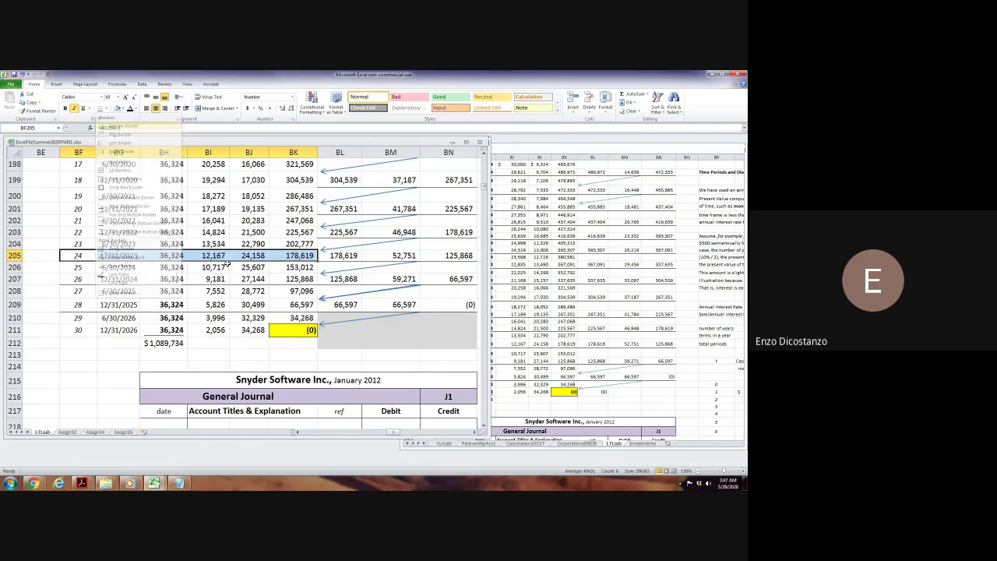
Add a bottom border to the 12/31/2022 row across BF203:BK203.
{"action": "left_click", "coordinate": [92, 233]}
{"action": "key", "text": "shift+Right"}
{"action": "key", "text": "shift+Right"}
{"action": "key", "text": "shift+Right"}
{"action": "key", "text": "shift+Right"}
{"action": "key", "text": "shift+Right"}
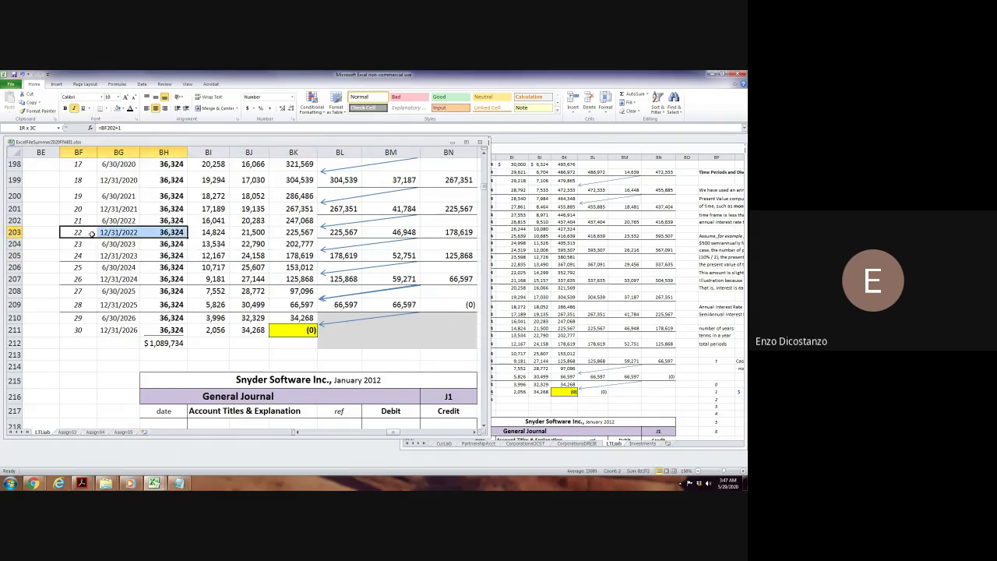
{"action": "key", "text": "alt"}
{"action": "key", "text": "h"}
{"action": "key", "text": "b"}
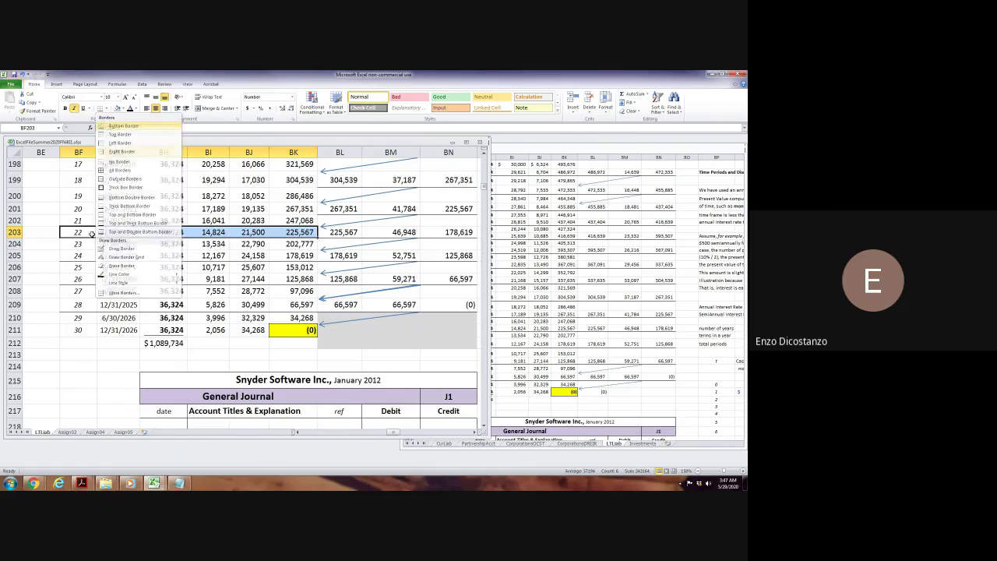
{"action": "key", "text": "o"}
Add a bottom border to the 12/31/2021 row across BF201:BK201.
{"action": "left_click", "coordinate": [90, 208]}
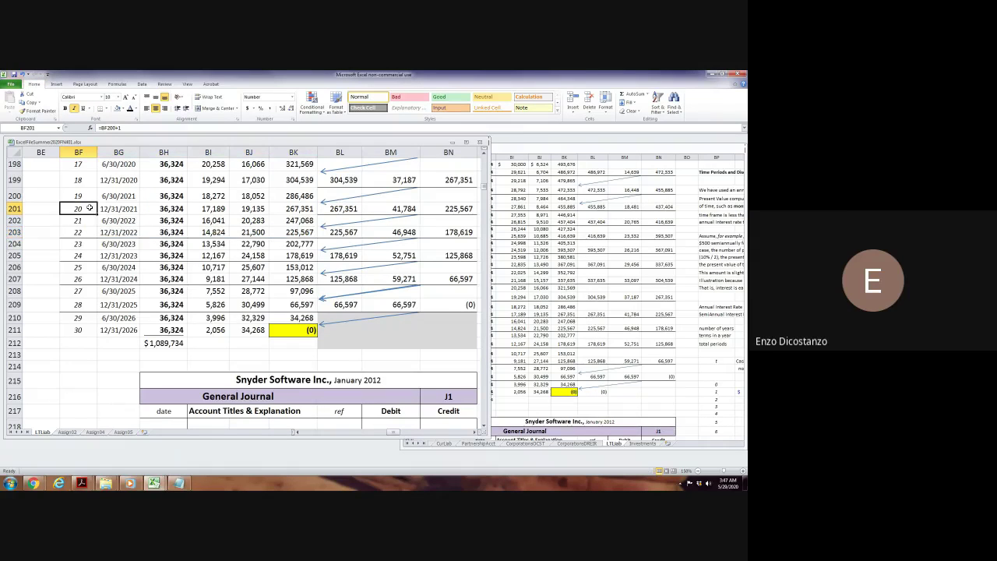
{"action": "key", "text": "shift+Right"}
{"action": "key", "text": "shift+Right"}
{"action": "key", "text": "shift+Right"}
{"action": "key", "text": "shift+Right"}
{"action": "key", "text": "shift+Right"}
{"action": "key", "text": "alt"}
{"action": "key", "text": "h"}
{"action": "key", "text": "b"}
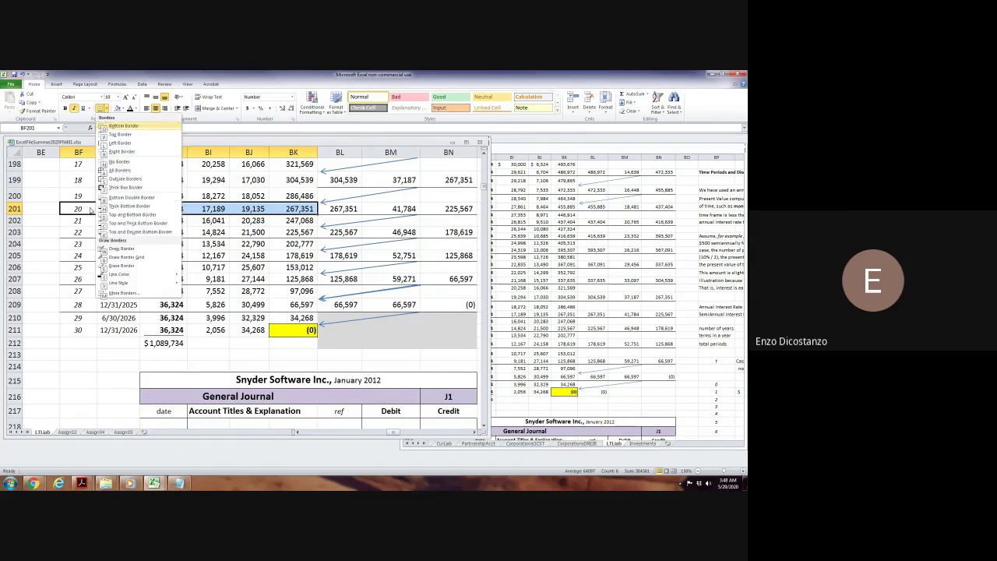
{"action": "key", "text": "o"}
Add a bottom border to the 12/31/2020 row across BF199:BK199.
{"action": "left_click", "coordinate": [68, 179]}
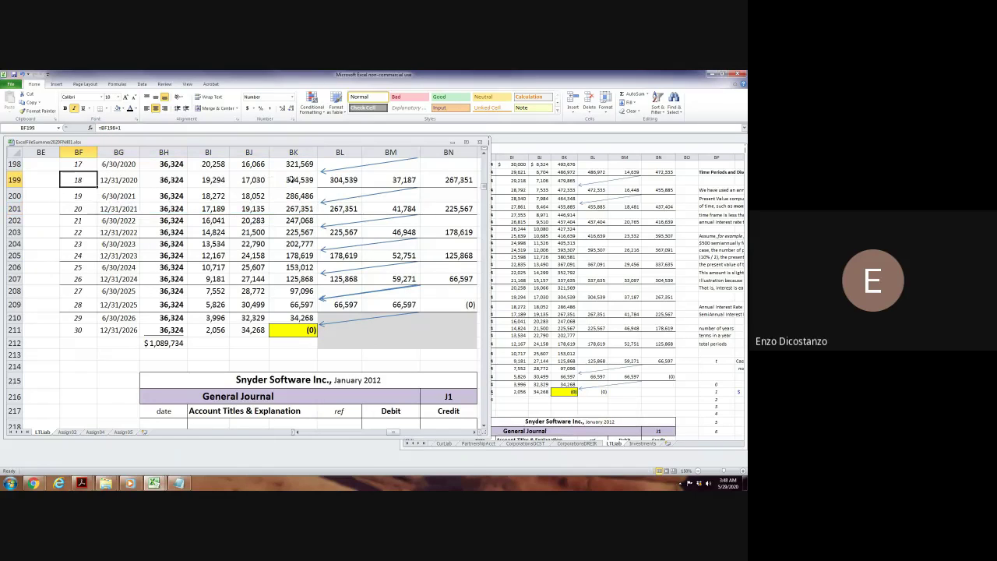
{"action": "key", "text": "shift+Right"}
{"action": "key", "text": "shift+Right"}
{"action": "key", "text": "shift+Right"}
{"action": "key", "text": "shift+Right"}
{"action": "key", "text": "shift+Right"}
{"action": "key", "text": "alt"}
{"action": "key", "text": "h"}
{"action": "key", "text": "b"}
{"action": "key", "text": "o"}
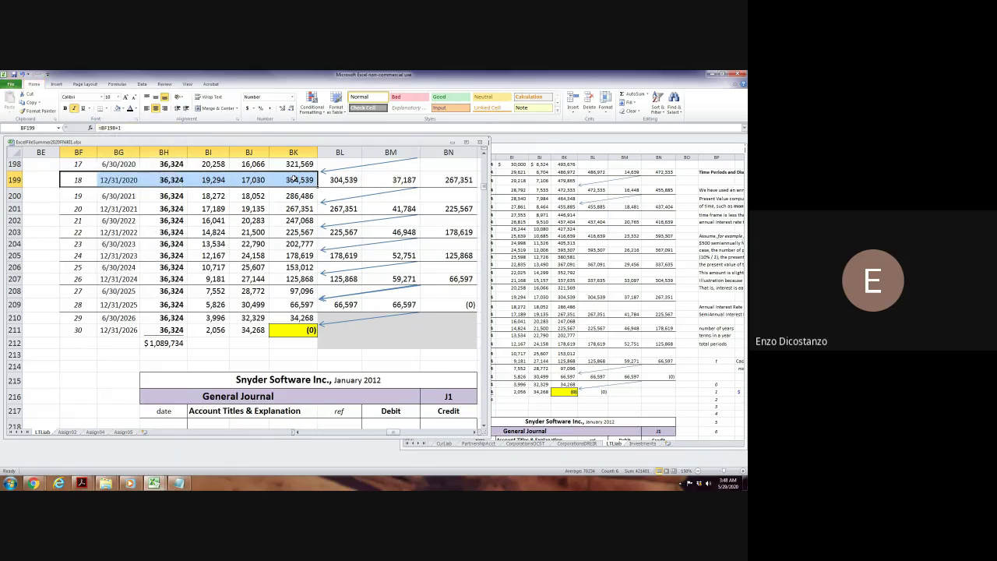
Add a bottom border to the 12/31/2015 row across BF189:BK189.
{"action": "scroll", "coordinate": [294, 178], "scroll_direction": "up", "scroll_amount": 5}
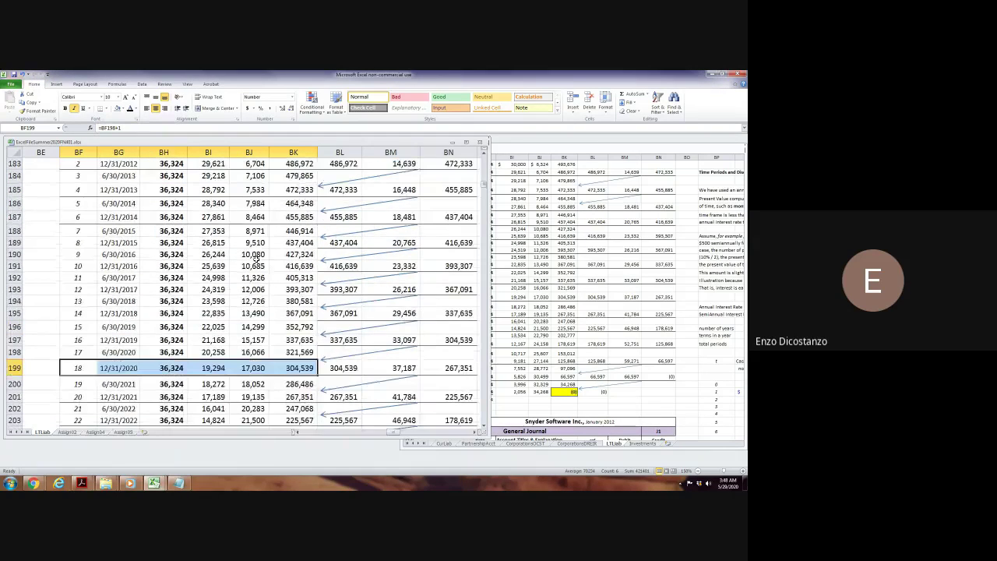
{"action": "scroll", "coordinate": [256, 257], "scroll_direction": "up", "scroll_amount": 2}
{"action": "left_click", "coordinate": [302, 314]}
{"action": "key", "text": "shift+Left"}
{"action": "key", "text": "shift+Left"}
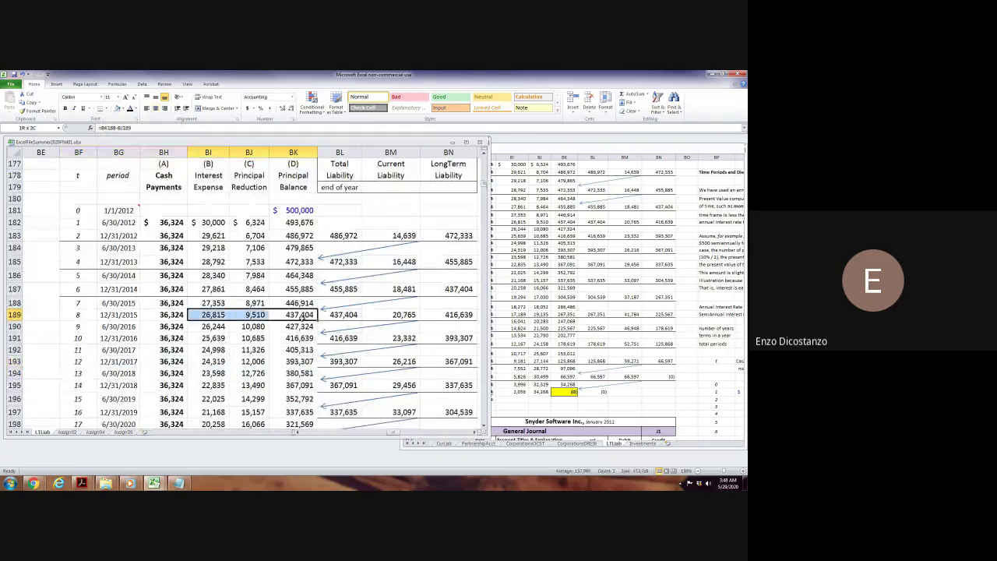
{"action": "key", "text": "shift+Left"}
{"action": "key", "text": "shift+Left"}
{"action": "key", "text": "shift+Left"}
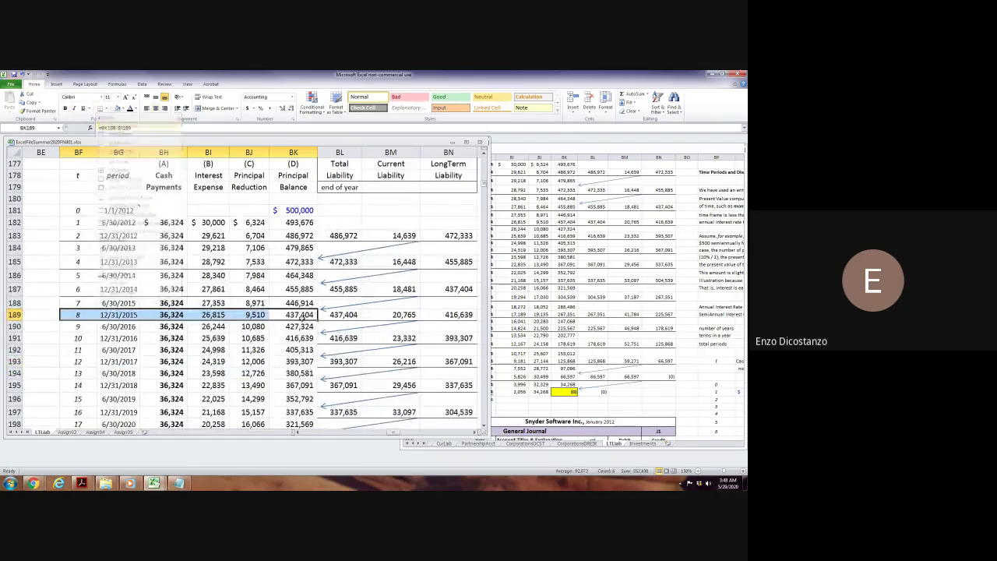
Add a bottom border to the 12/31/2016 row across BF191:BK191.
{"action": "key", "text": "Down"}
{"action": "key", "text": "Down"}
{"action": "key", "text": "shift+Left"}
{"action": "key", "text": "shift+Left"}
{"action": "key", "text": "shift+Left"}
{"action": "key", "text": "shift+Left"}
{"action": "key", "text": "shift+Left"}
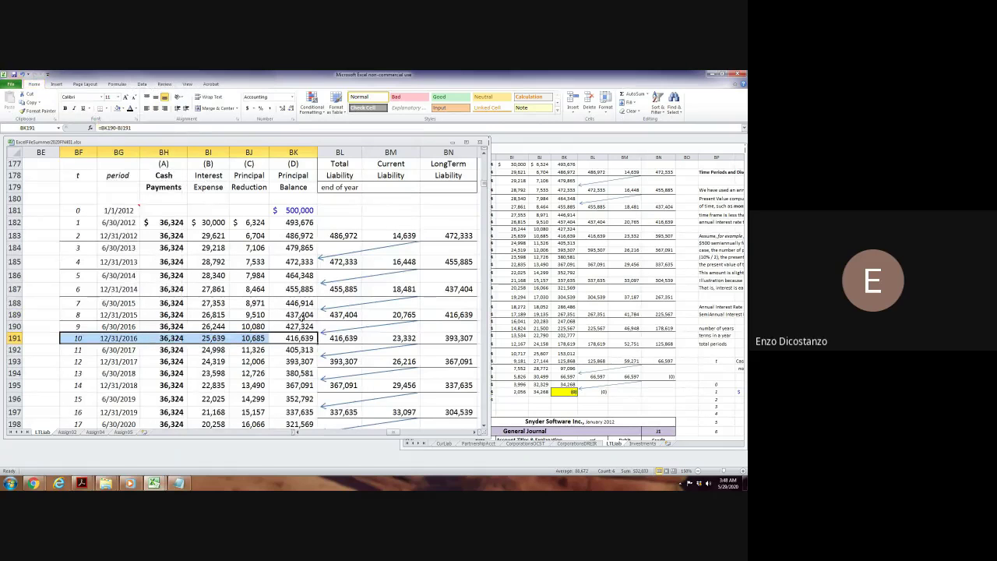
Add a bottom border to the 12/31/2017 row across BF193:BK193.
{"action": "key", "text": "Down"}
{"action": "key", "text": "Down"}
{"action": "key", "text": "shift+Left"}
{"action": "key", "text": "shift+Left"}
{"action": "key", "text": "shift+Left"}
{"action": "key", "text": "shift+Left"}
{"action": "key", "text": "shift+Left"}
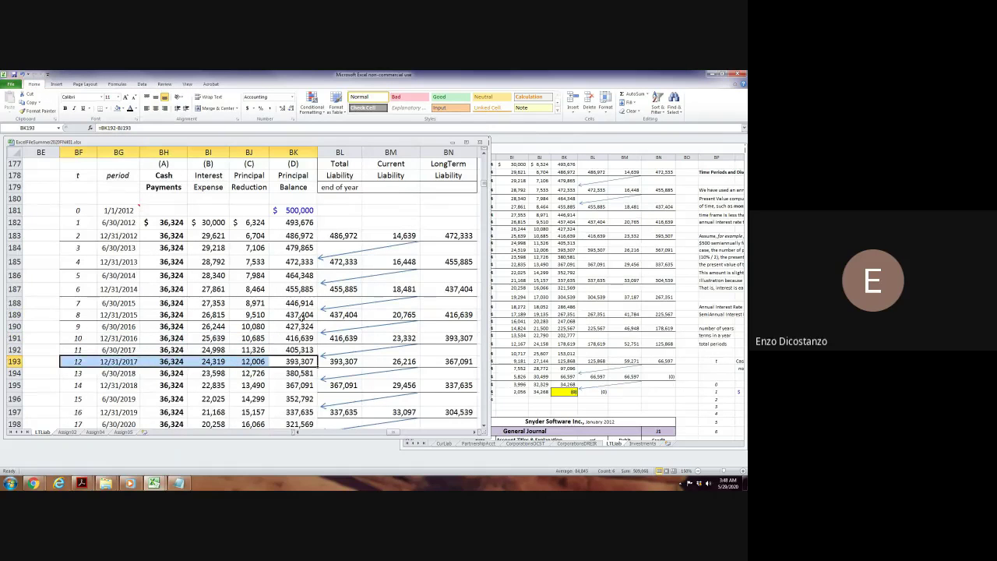
Add a bottom border to the 12/31/2018 row across BF195:BK195.
{"action": "key", "text": "Down"}
{"action": "key", "text": "Down"}
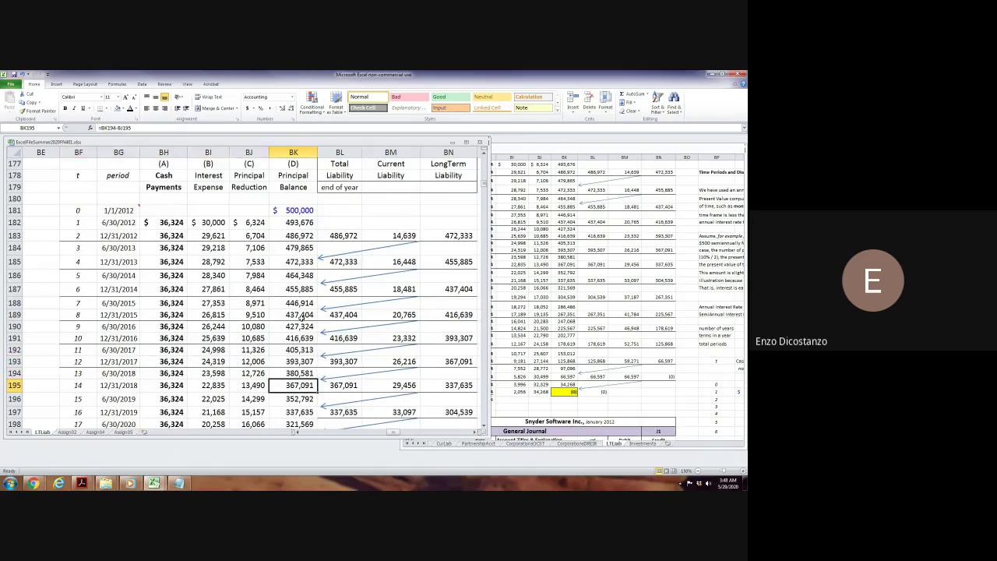
{"action": "key", "text": "shift+Left"}
{"action": "key", "text": "shift+Left"}
{"action": "key", "text": "shift+Left"}
{"action": "key", "text": "shift+Left"}
{"action": "key", "text": "shift+Left"}
{"action": "key", "text": "alt+h"}
{"action": "key", "text": "b"}
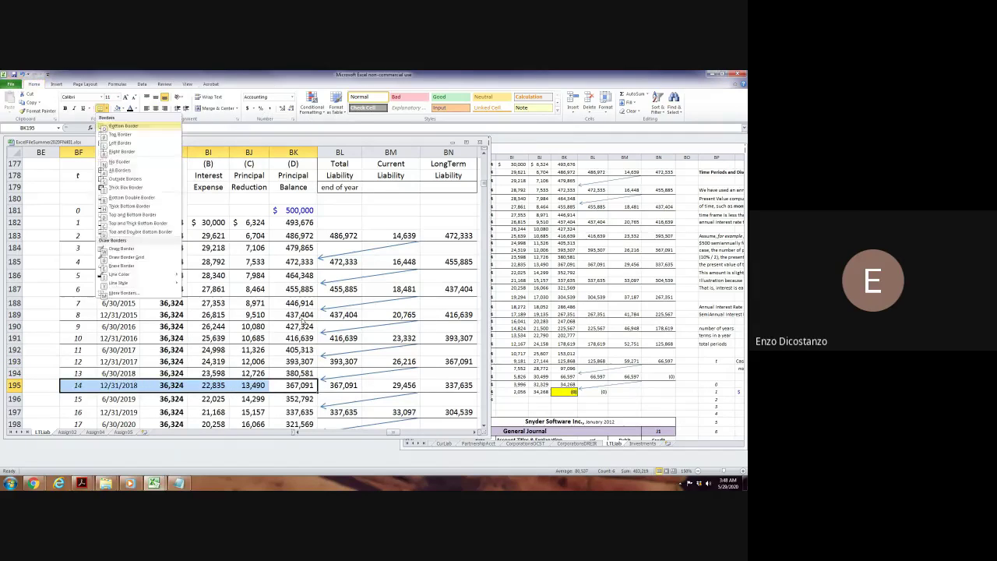
{"action": "key", "text": "o"}
Add a bottom border to the 12/31/2019 row across BF197:BK197.
{"action": "key", "text": "Down"}
{"action": "key", "text": "Down"}
{"action": "key", "text": "shift+Left"}
{"action": "key", "text": "shift+Left"}
{"action": "key", "text": "shift+Left"}
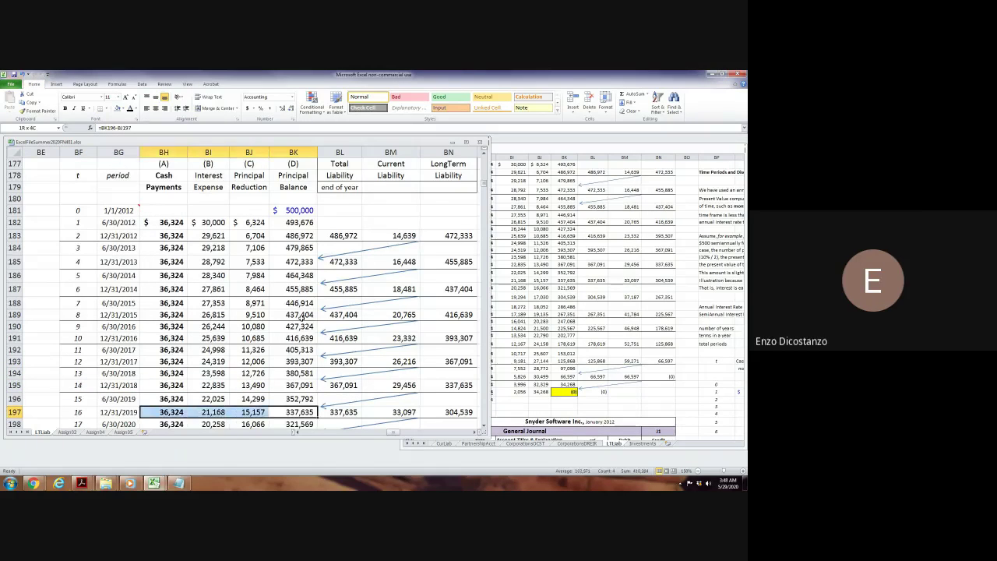
{"action": "key", "text": "shift+Left"}
{"action": "key", "text": "shift+Left"}
{"action": "key", "text": "alt+h"}
{"action": "key", "text": "b"}
{"action": "key", "text": "o"}
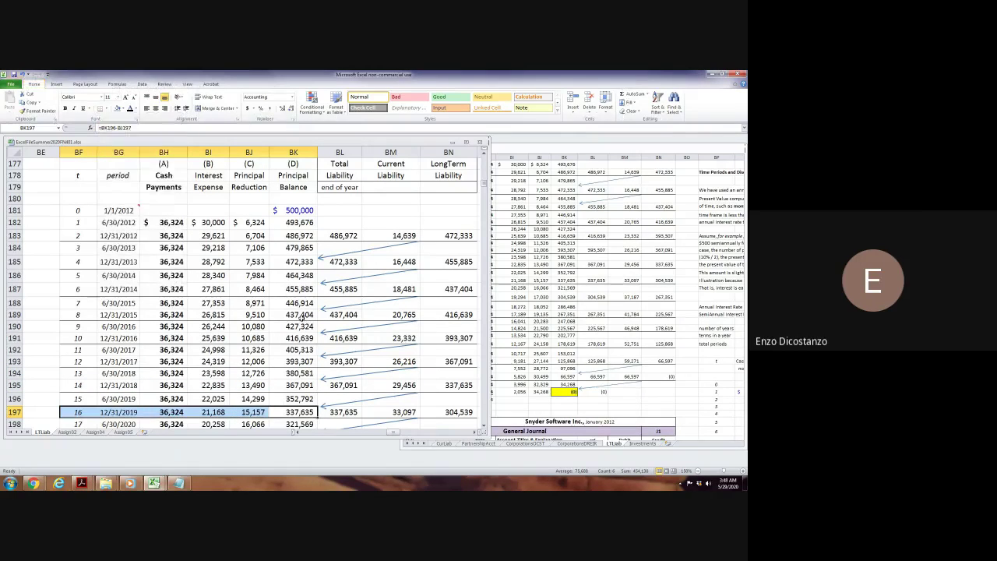
Review the year-end row borders and the connector arrows throughout the payment schedule.
{"action": "scroll", "coordinate": [277, 296], "scroll_direction": "down", "scroll_amount": 3}
{"action": "left_click", "coordinate": [306, 325]}
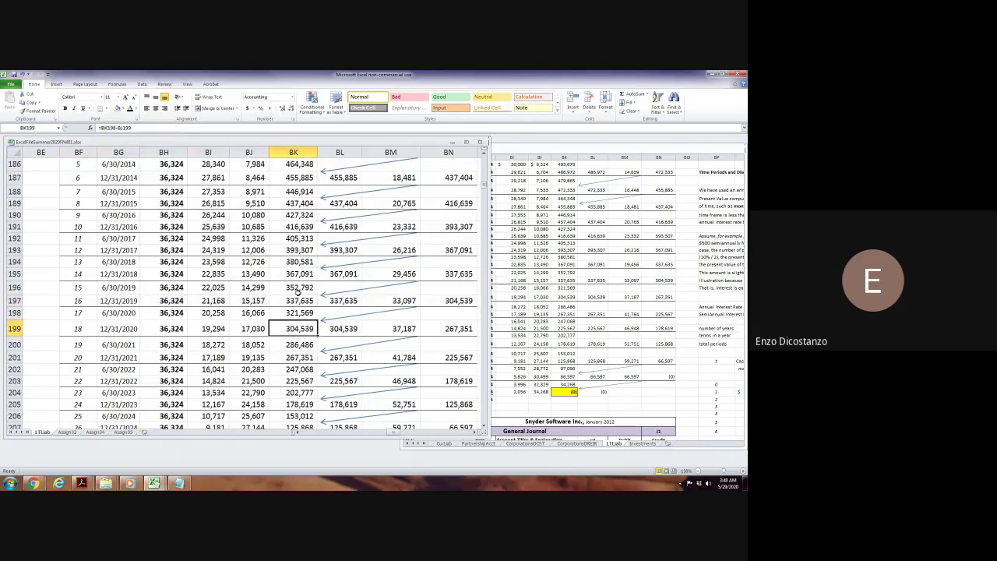
{"action": "left_click", "coordinate": [301, 275]}
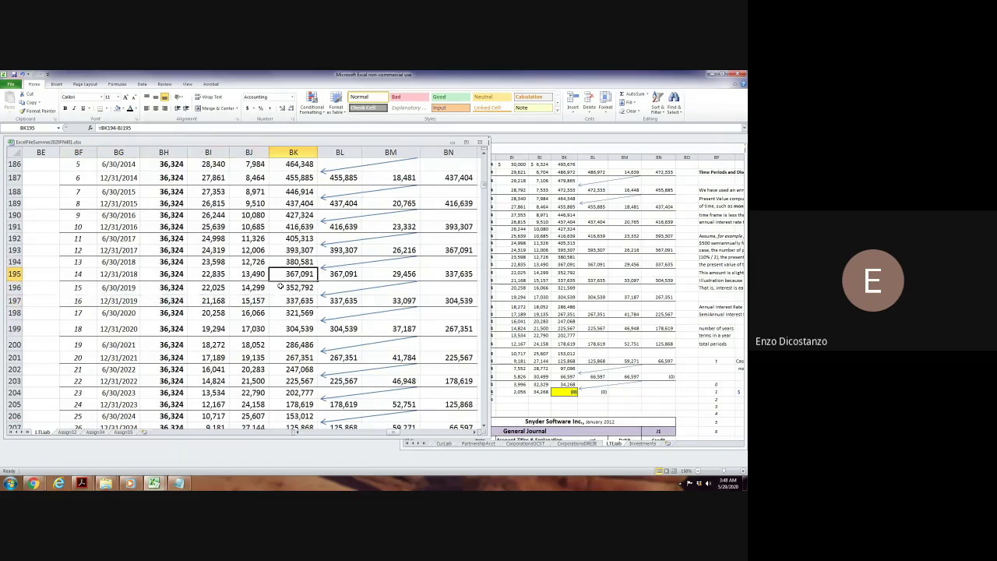
{"action": "scroll", "coordinate": [386, 298], "scroll_direction": "up", "scroll_amount": 3}
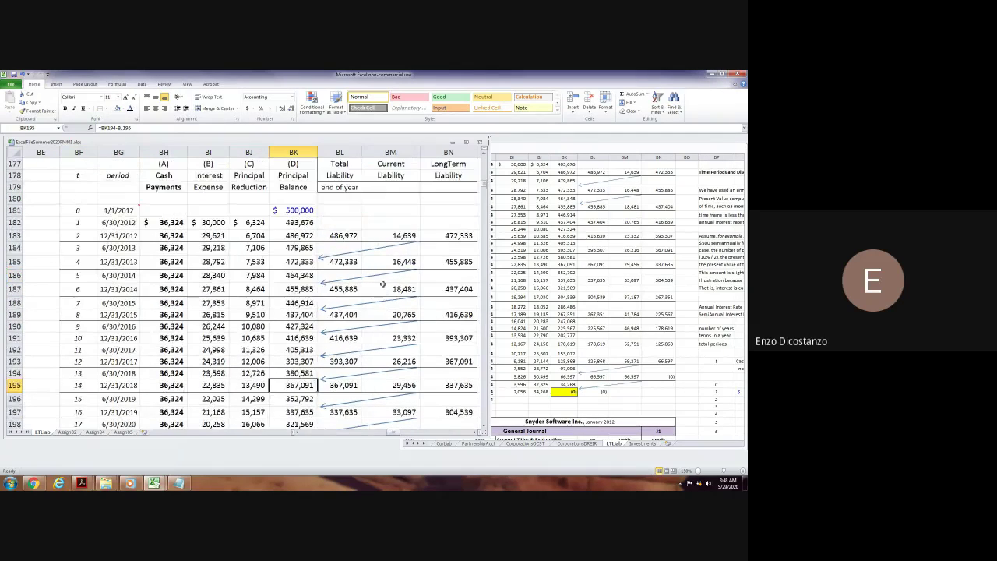
{"action": "scroll", "coordinate": [394, 326], "scroll_direction": "down", "scroll_amount": 4}
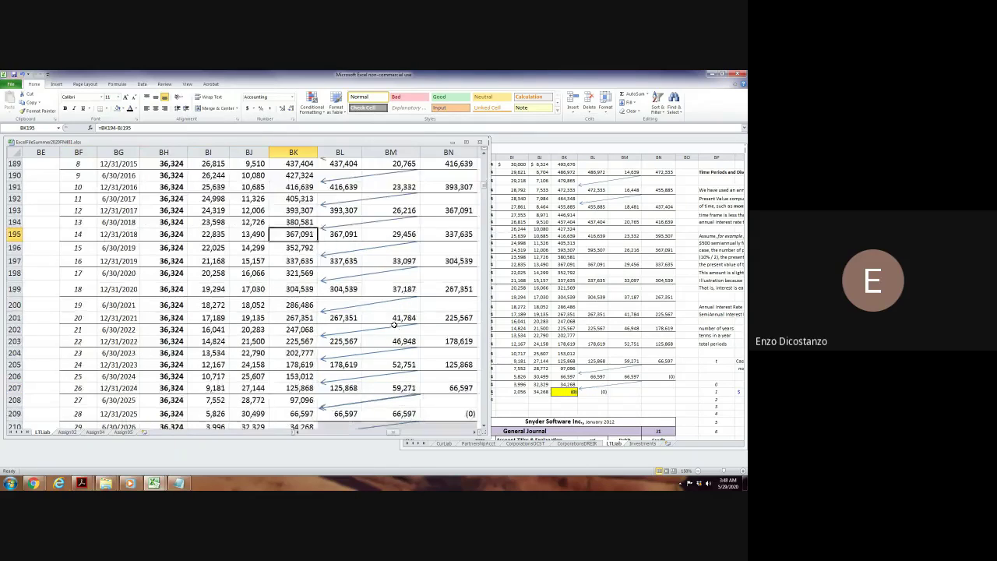
{"action": "scroll", "coordinate": [394, 326], "scroll_direction": "down", "scroll_amount": 4}
{"action": "left_click", "coordinate": [349, 251]}
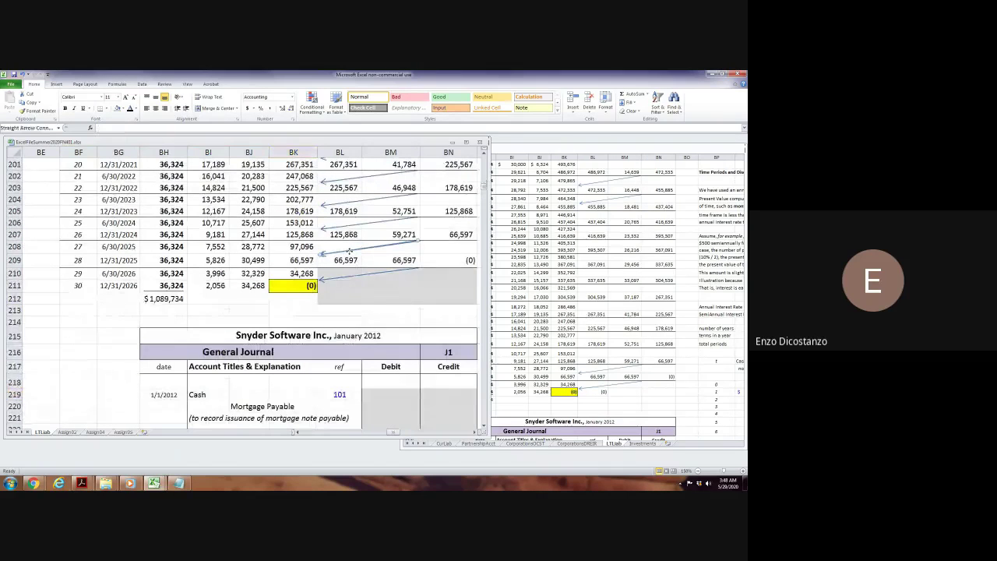
{"action": "key", "text": "Escape"}
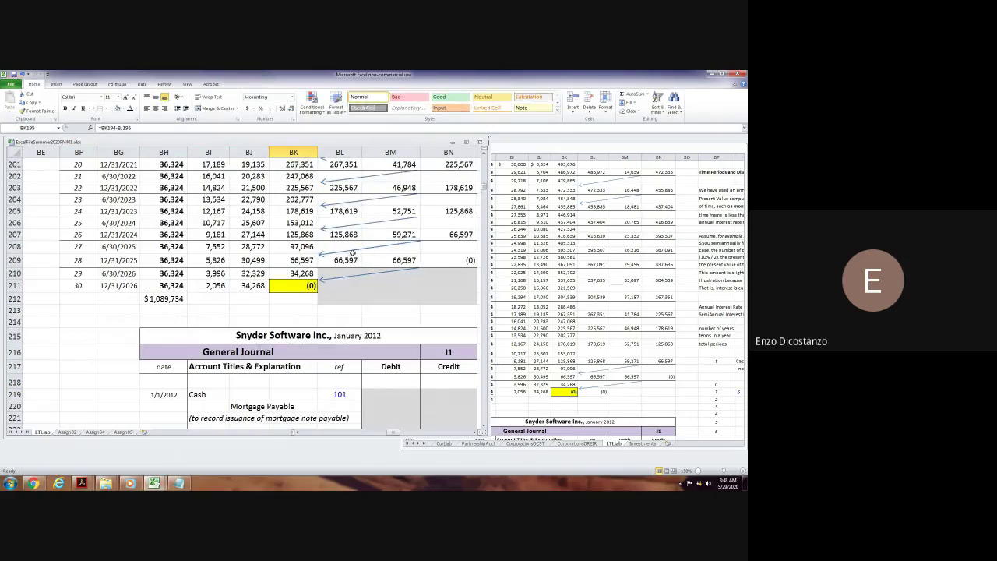
{"action": "scroll", "coordinate": [352, 214], "scroll_direction": "up", "scroll_amount": 3}
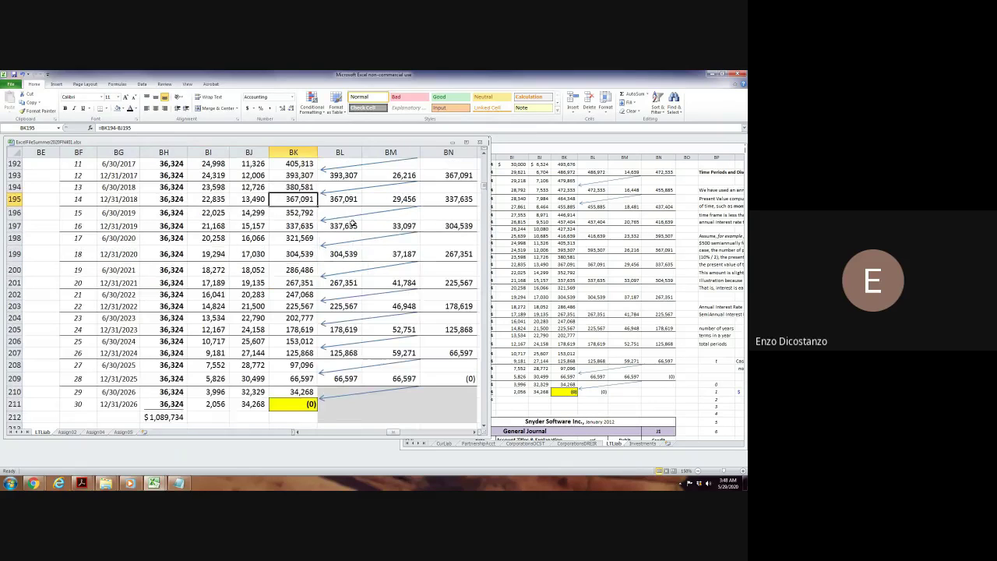
Delete the connector arrows leading to the principal balances in rows 207, 205, 203, 201, 195, 193 and 191.
{"action": "left_click", "coordinate": [350, 344]}
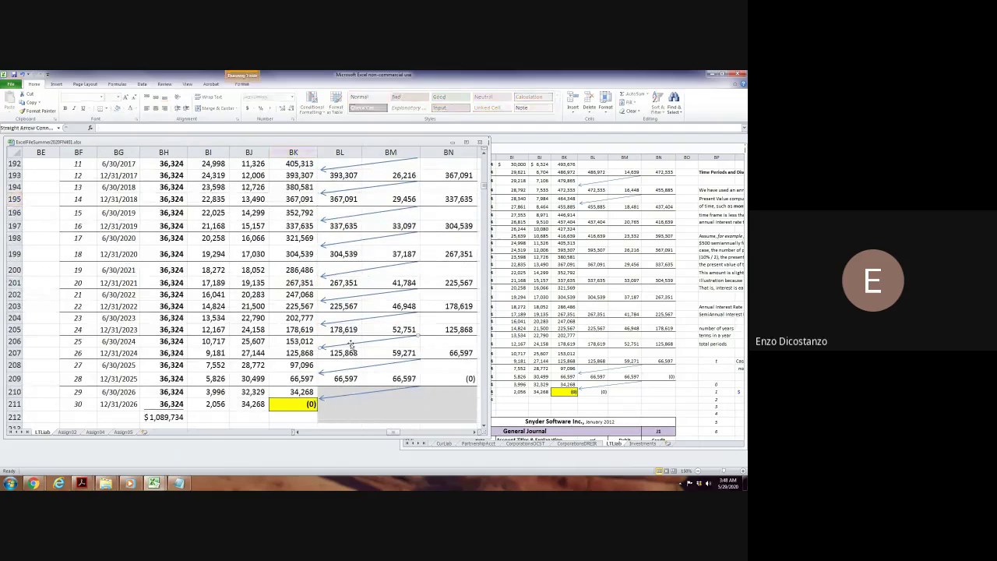
{"action": "key", "text": "Delete"}
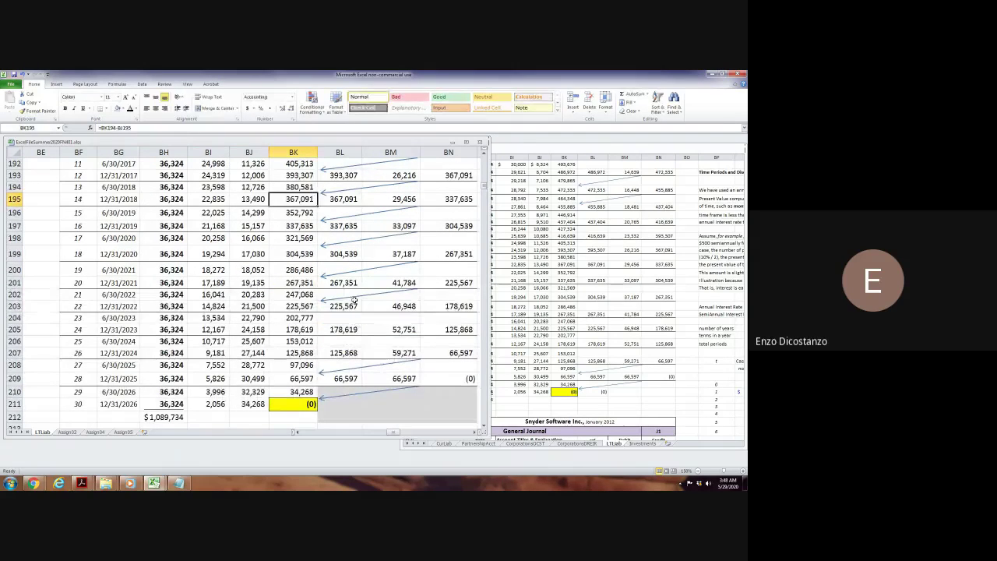
{"action": "left_click", "coordinate": [353, 294]}
{"action": "left_click", "coordinate": [368, 293]}
{"action": "key", "text": "Delete"}
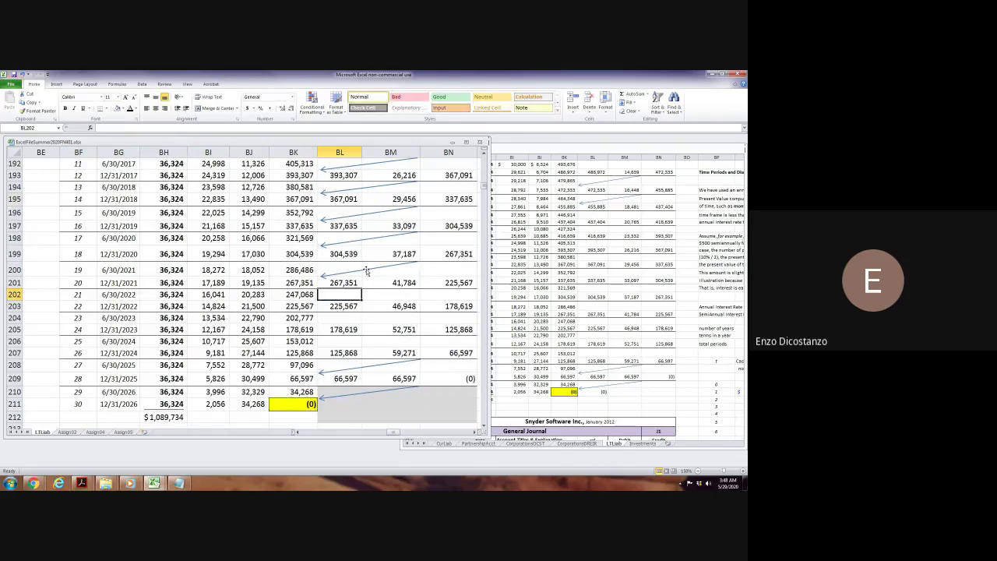
{"action": "scroll", "coordinate": [366, 273], "scroll_direction": "up", "scroll_amount": 4}
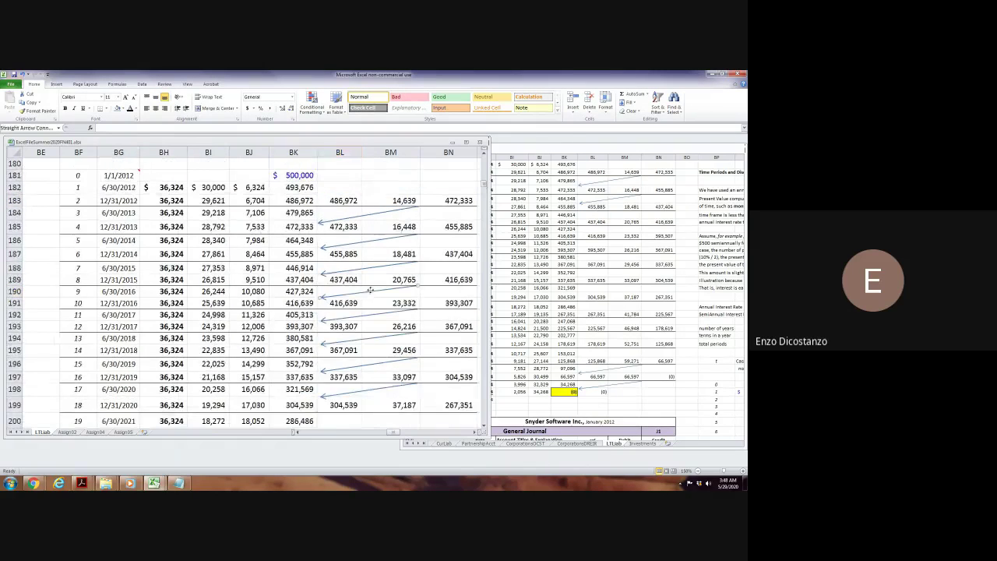
{"action": "left_click", "coordinate": [379, 334]}
{"action": "key", "text": "Escape"}
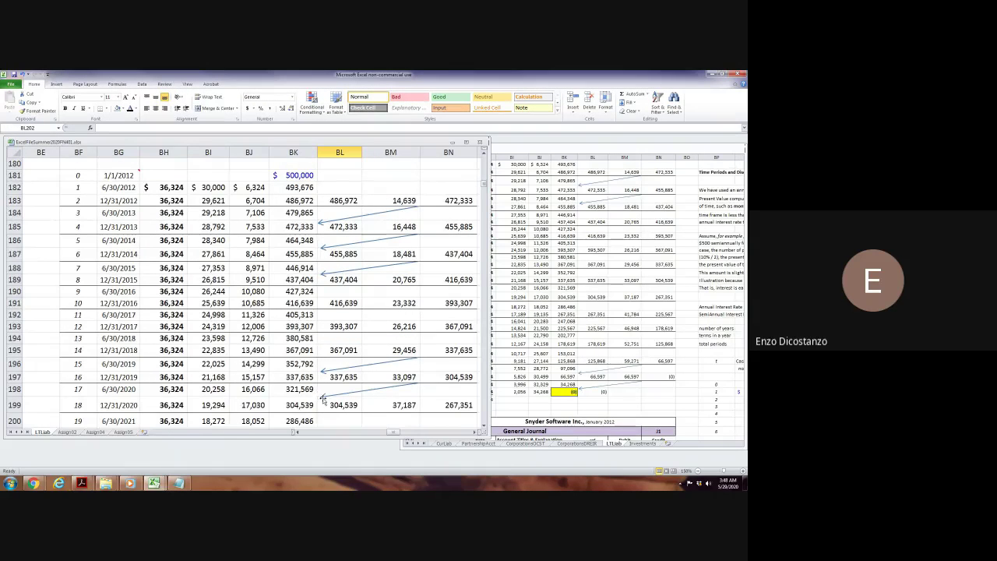
Inspect the period 30 total liability formula in BL211 of the AccountingPrinciples_Enzo.xlsx workbook without changing it.
{"action": "scroll", "coordinate": [287, 311], "scroll_direction": "up", "scroll_amount": 2}
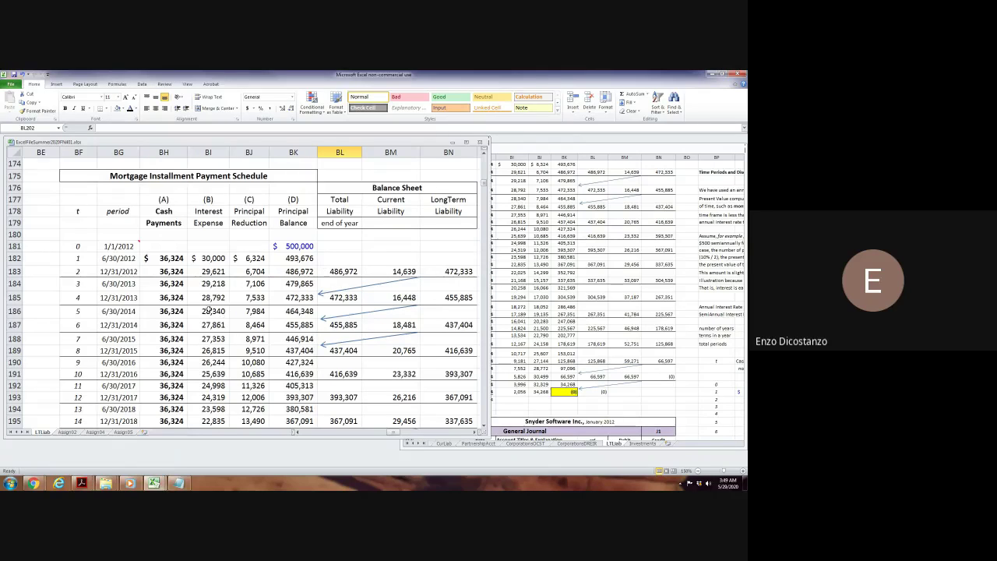
{"action": "left_click", "coordinate": [216, 246]}
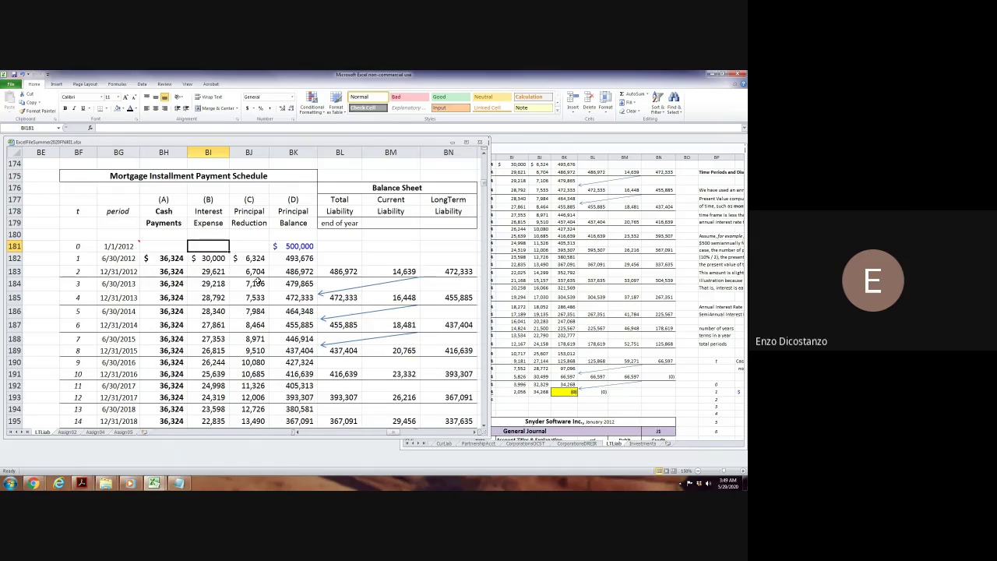
{"action": "scroll", "coordinate": [257, 283], "scroll_direction": "down", "scroll_amount": 4}
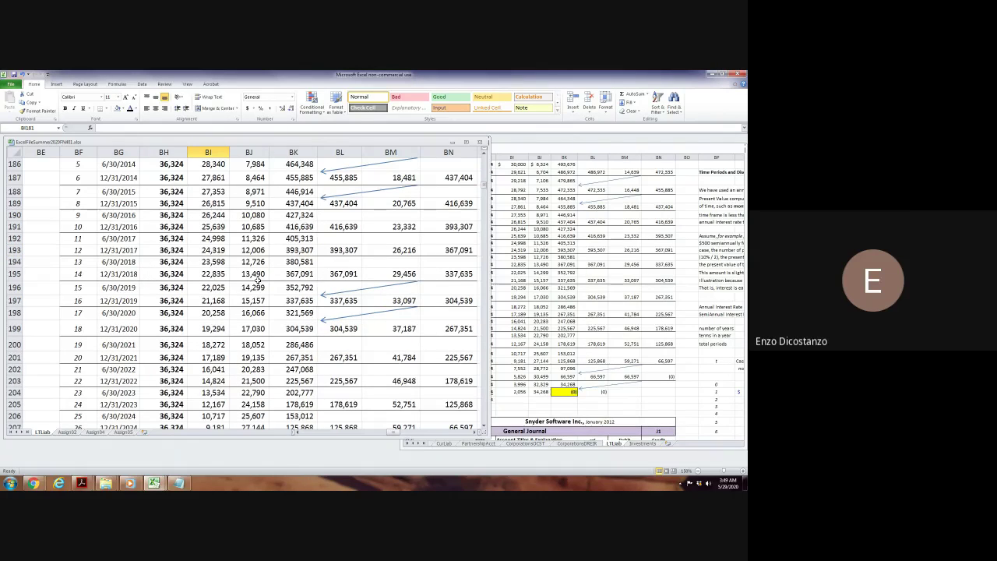
{"action": "scroll", "coordinate": [258, 280], "scroll_direction": "down", "scroll_amount": 4}
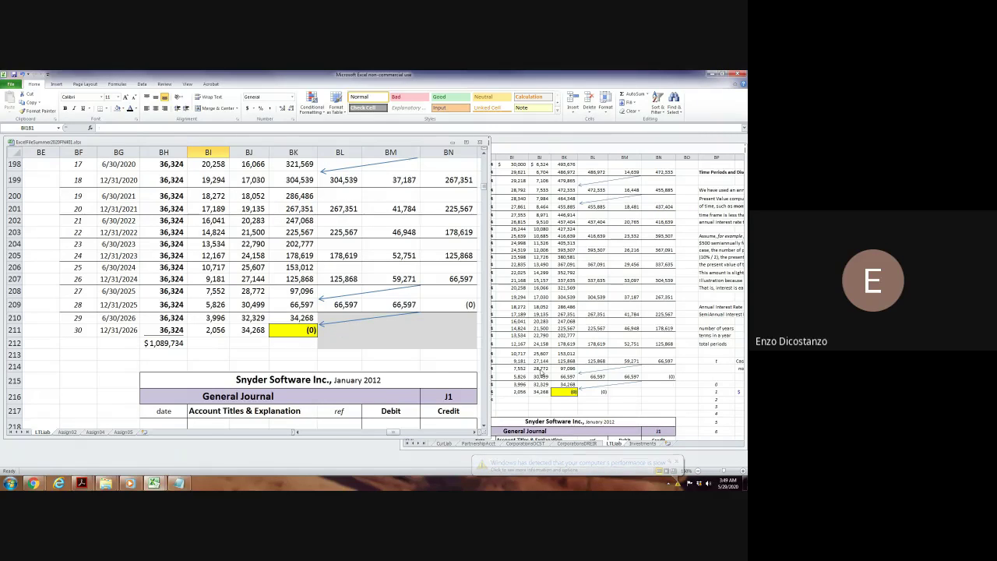
{"action": "left_click", "coordinate": [592, 392]}
{"action": "type", "text": "=BK211"}
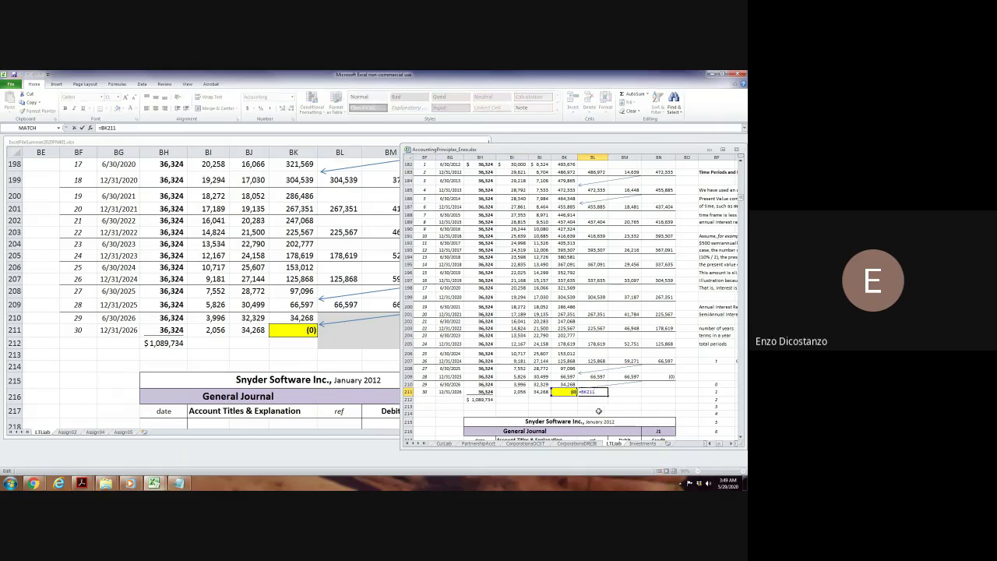
{"action": "key", "text": "ctrl+Return"}
Back in the ExcelFileSummer2020 workbook, link the period 30 total liability in BL211 to the principal balance in BK211.
{"action": "left_click", "coordinate": [347, 305]}
{"action": "left_click", "coordinate": [348, 305]}
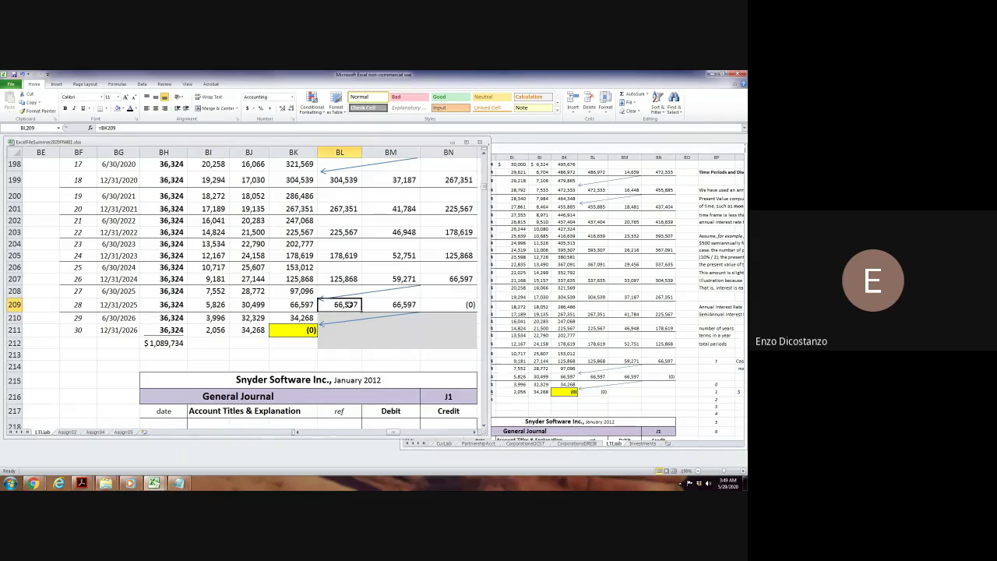
{"action": "key", "text": "Down"}
{"action": "key", "text": "Down"}
{"action": "key", "text": "Down"}
{"action": "key", "text": "Up"}
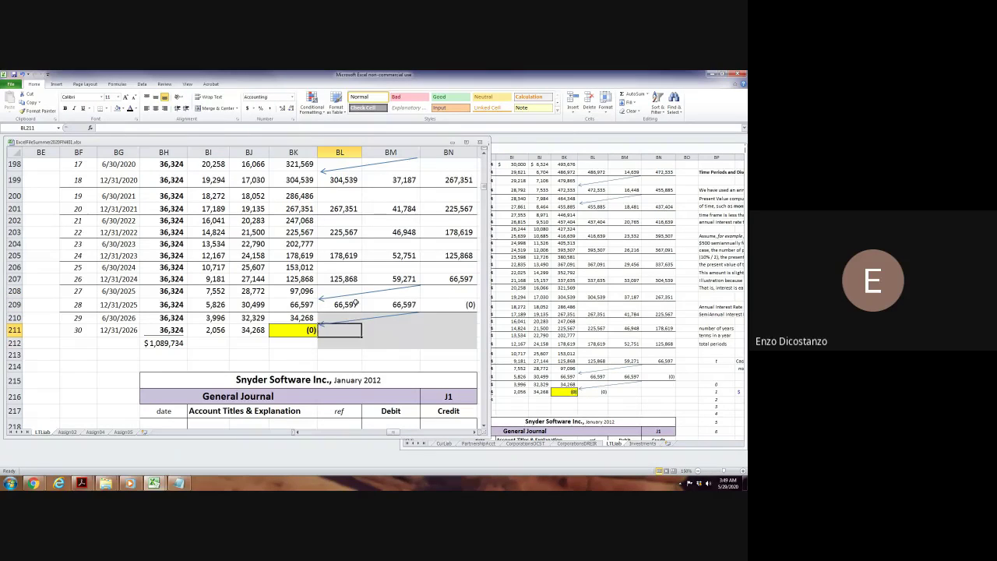
{"action": "type", "text": "="}
{"action": "key", "text": "Left"}
{"action": "key", "text": "Return"}
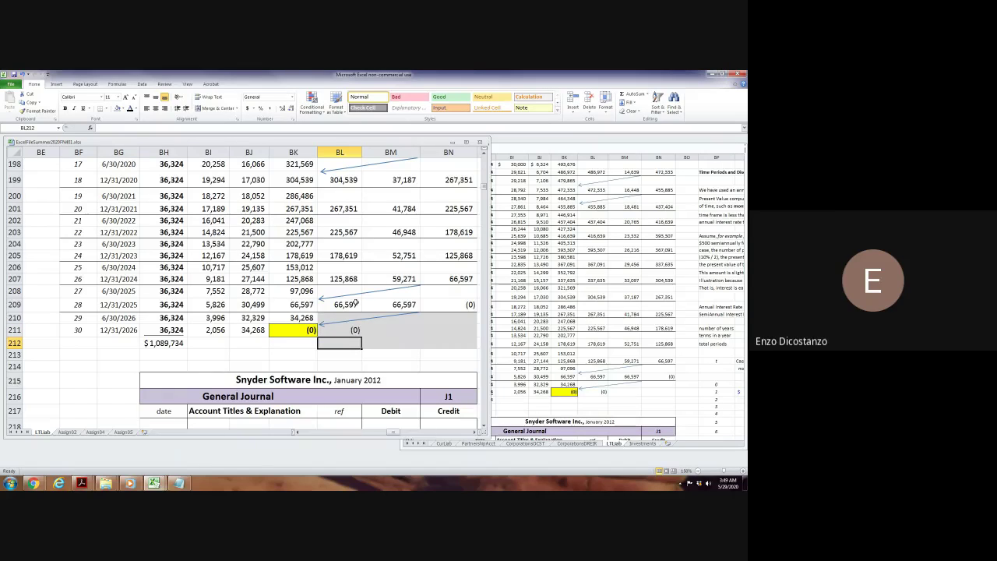
Remove the gray fill from the balance sheet cells BL210:BN212 at the end of the payment schedule.
{"action": "key", "text": "shift+Up"}
{"action": "key", "text": "shift+Up"}
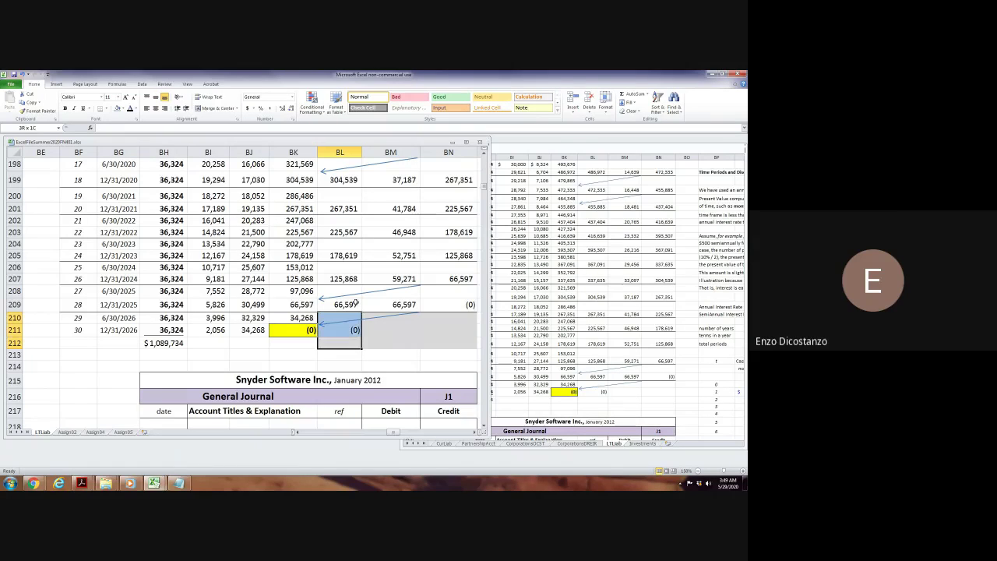
{"action": "key", "text": "shift+Right"}
{"action": "key", "text": "shift+Right"}
{"action": "key", "text": "shift+Right"}
{"action": "key", "text": "shift+Left"}
{"action": "key", "text": "alt+h"}
{"action": "key", "text": "h"}
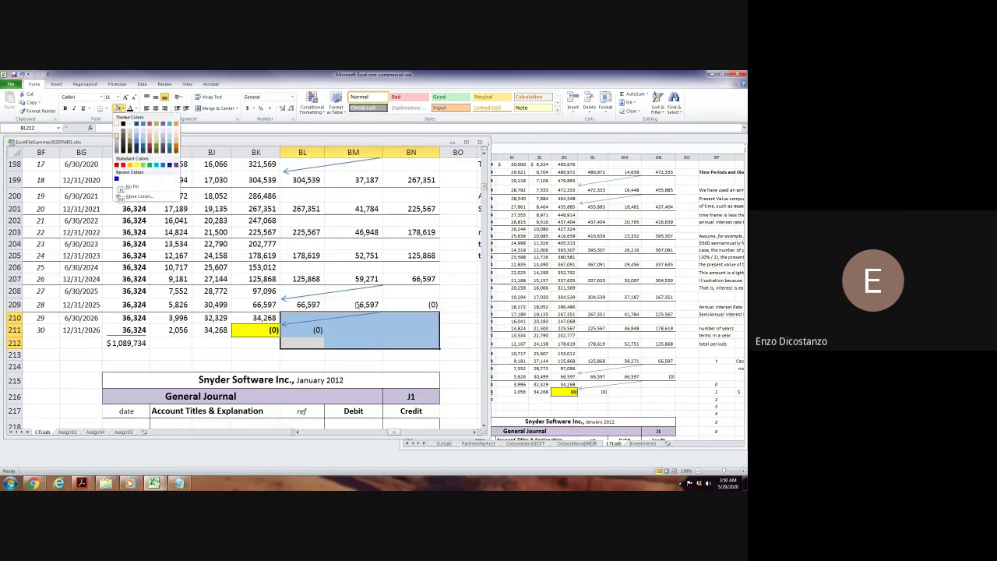
{"action": "key", "text": "n"}
{"action": "key", "text": "Down"}
{"action": "key", "text": "Left"}
{"action": "key", "text": "Left"}
{"action": "key", "text": "Left"}
{"action": "key", "text": "Left"}
{"action": "key", "text": "Left"}
{"action": "key", "text": "Left"}
{"action": "key", "text": "Left"}
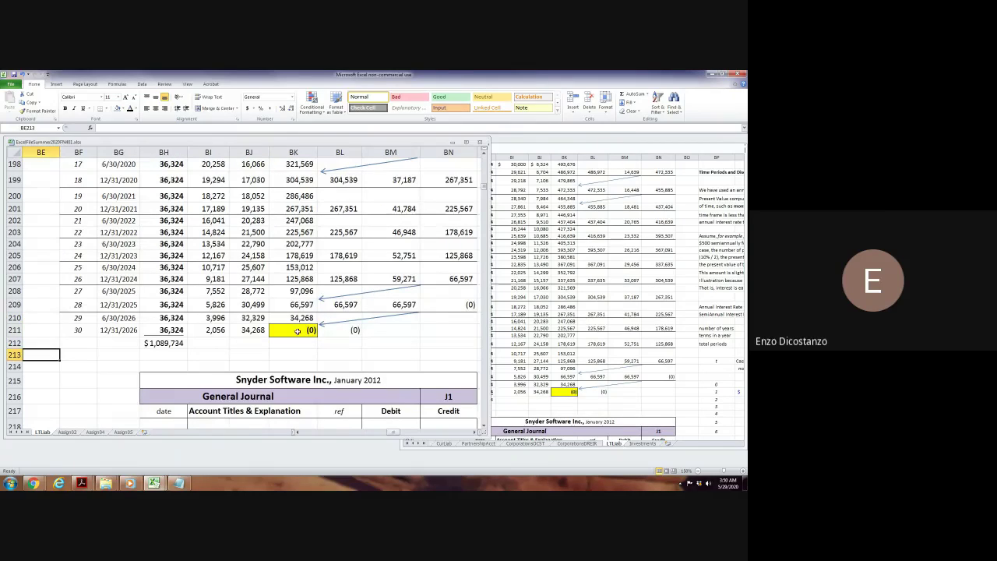
Review the final rows of the payment schedule and the general journal below it, comparing with the AccountingPrinciples_Enzo.xlsx workbook.
{"action": "left_click", "coordinate": [295, 330]}
{"action": "left_click", "coordinate": [331, 330]}
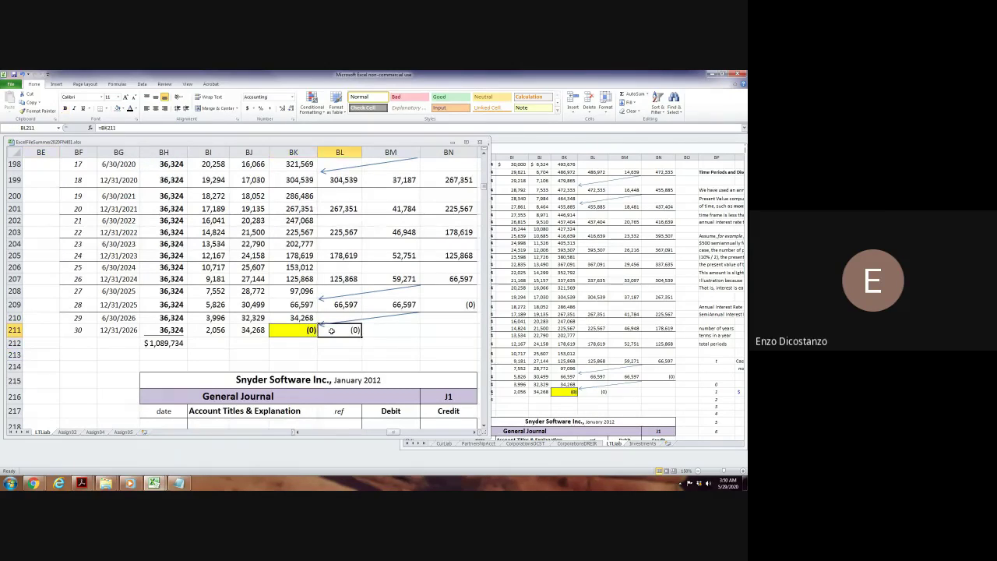
{"action": "left_click", "coordinate": [385, 333]}
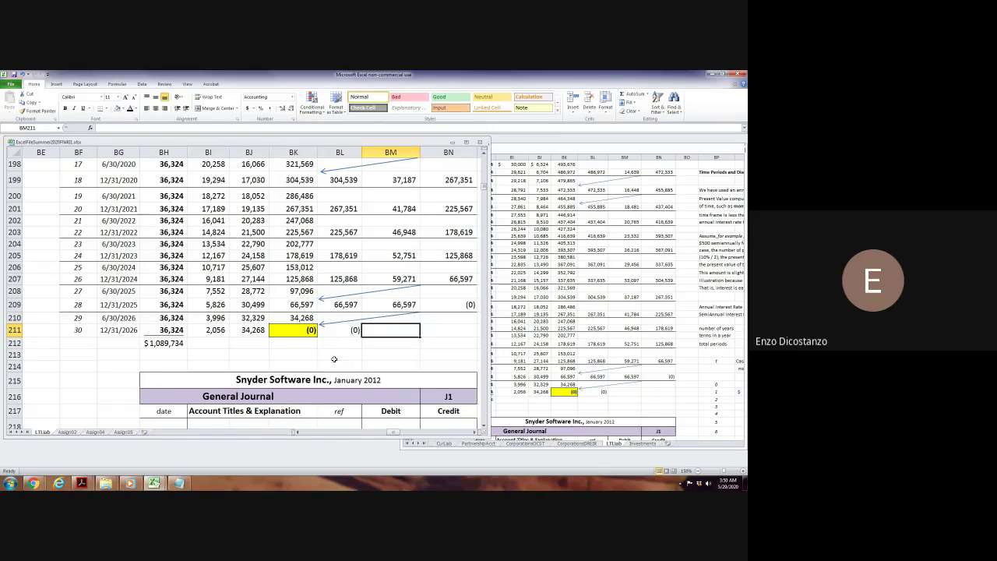
{"action": "scroll", "coordinate": [333, 359], "scroll_direction": "up", "scroll_amount": 5}
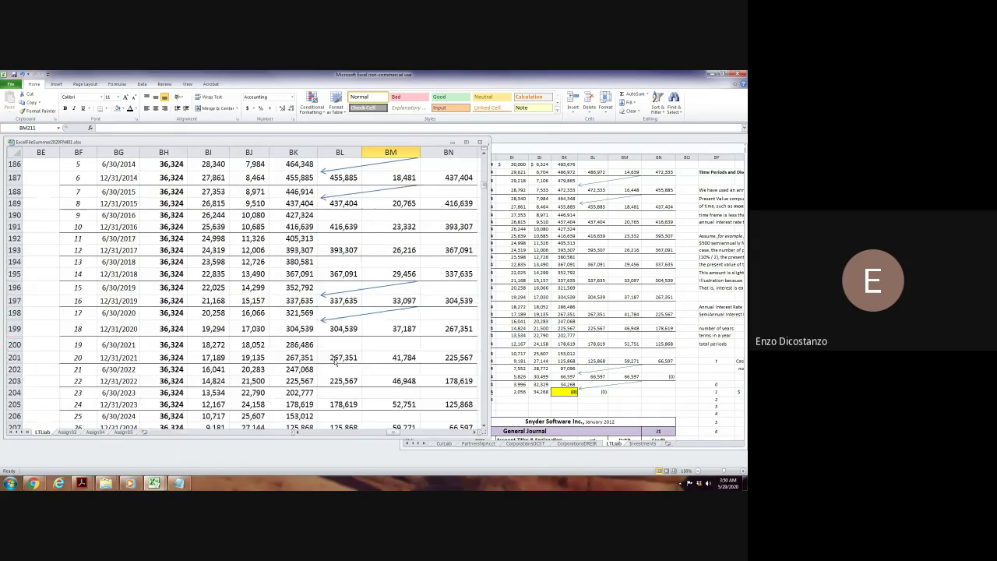
{"action": "scroll", "coordinate": [334, 358], "scroll_direction": "up", "scroll_amount": 2}
{"action": "scroll", "coordinate": [334, 354], "scroll_direction": "down", "scroll_amount": 6}
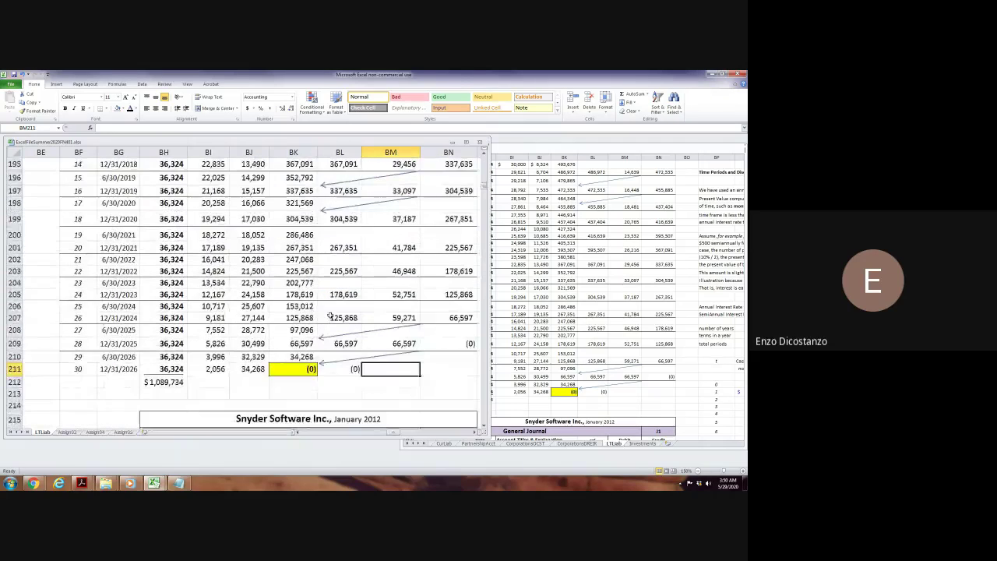
{"action": "scroll", "coordinate": [330, 315], "scroll_direction": "down", "scroll_amount": 4}
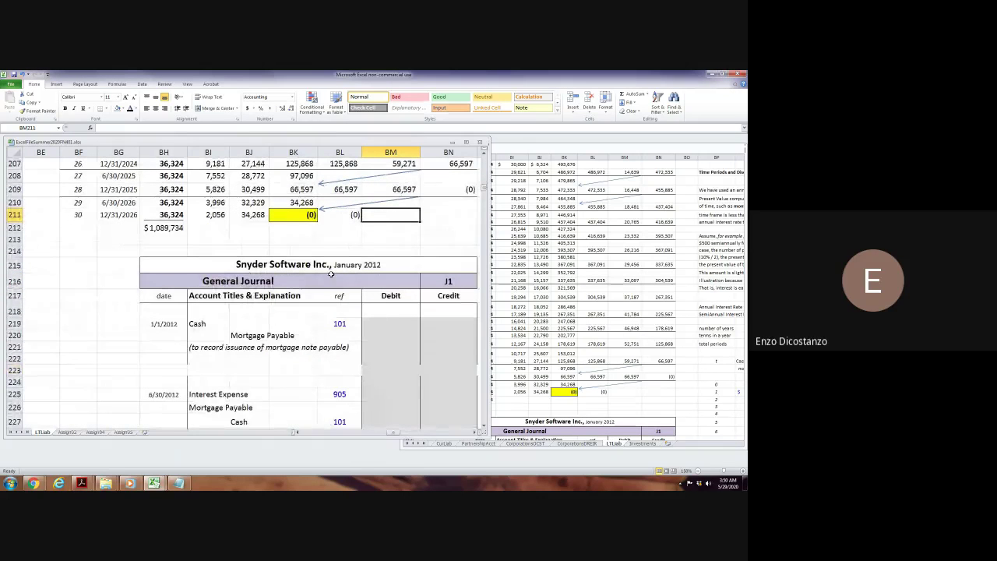
{"action": "left_click", "coordinate": [547, 274]}
{"action": "scroll", "coordinate": [548, 274], "scroll_direction": "down", "scroll_amount": 5}
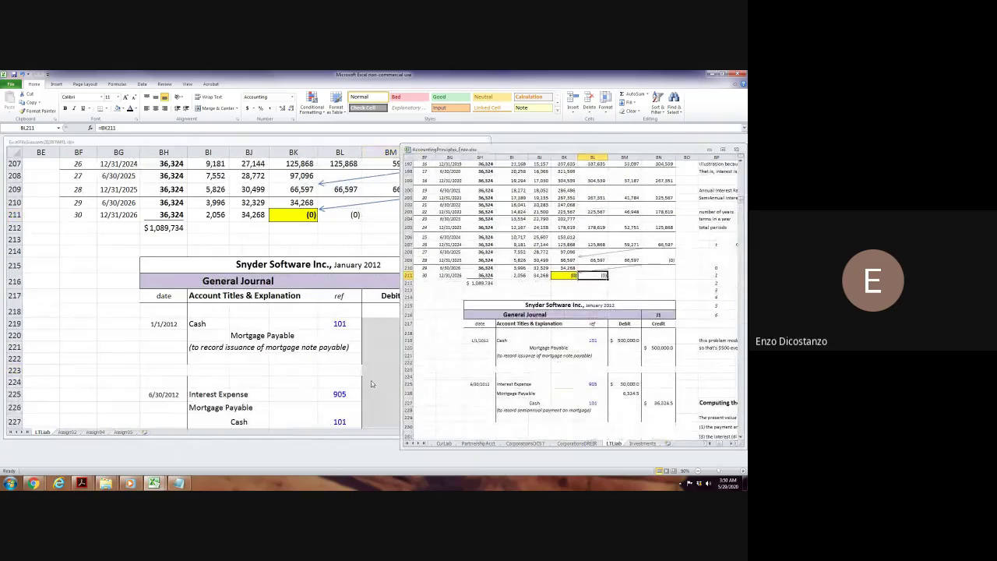
Back in the ExcelFileSummer2020 workbook, read the mortgage note instructions above the payment schedule.
{"action": "left_click", "coordinate": [144, 340]}
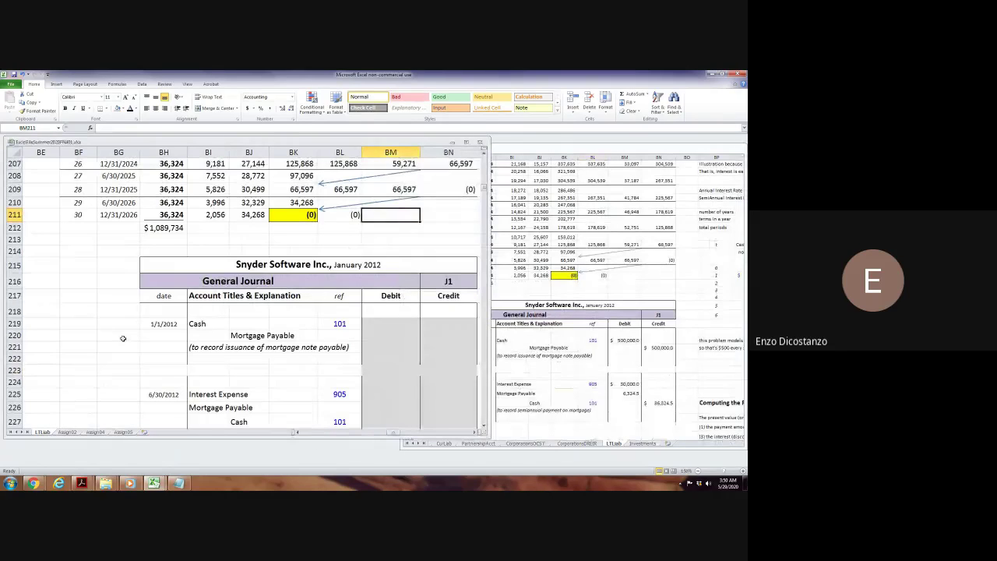
{"action": "key", "text": "ctrl+Up"}
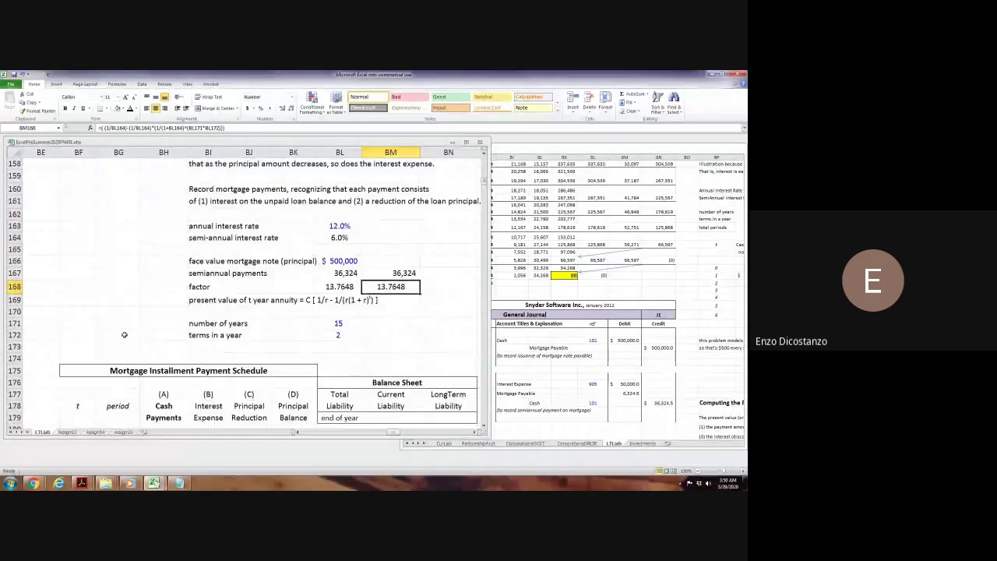
{"action": "scroll", "coordinate": [124, 335], "scroll_direction": "up", "scroll_amount": 4}
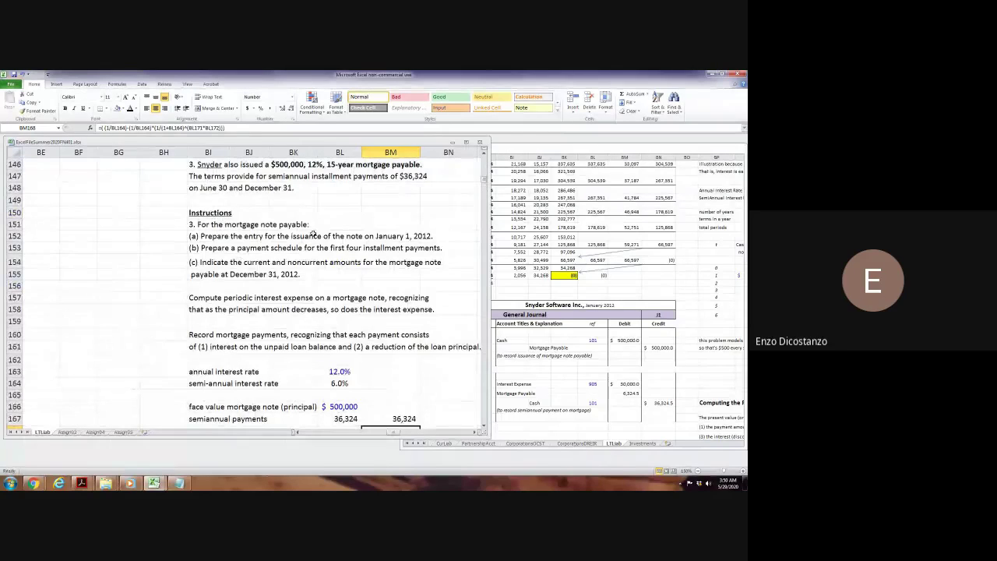
{"action": "left_click", "coordinate": [172, 247]}
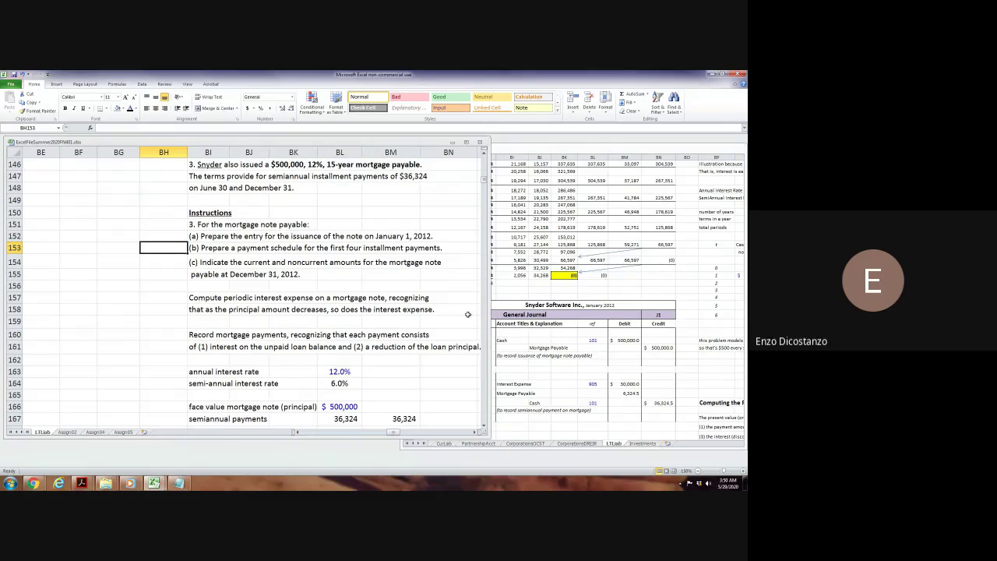
In the AccountingPrinciples_Enzo.xlsx workbook, trace the precedents of the interest expense debit in BM225 and follow the arrow to its source.
{"action": "left_click", "coordinate": [529, 325]}
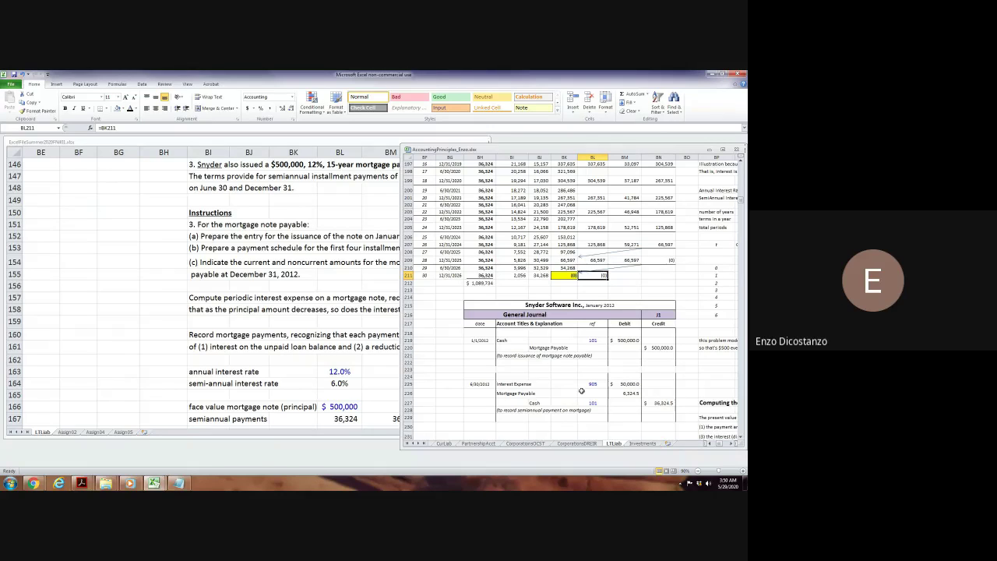
{"action": "left_click", "coordinate": [614, 383]}
{"action": "key", "text": "alt+m"}
{"action": "key", "text": "p"}
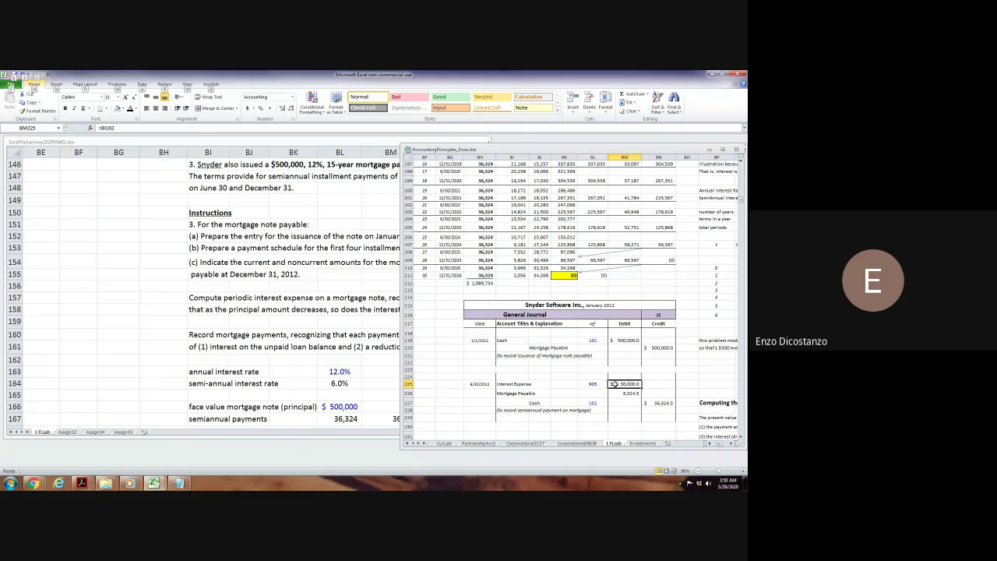
{"action": "scroll", "coordinate": [612, 383], "scroll_direction": "up", "scroll_amount": 4}
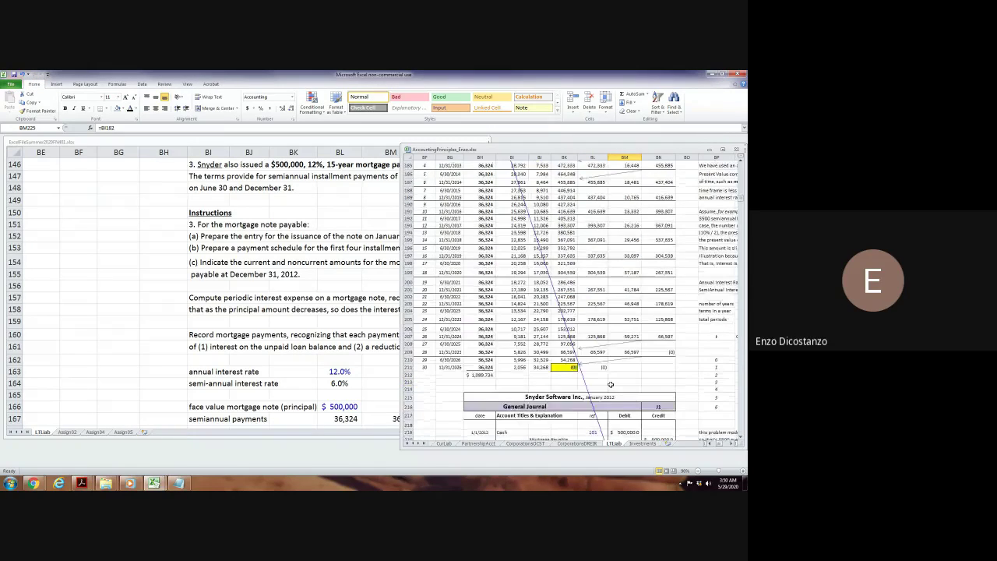
{"action": "scroll", "coordinate": [610, 384], "scroll_direction": "down", "scroll_amount": 1}
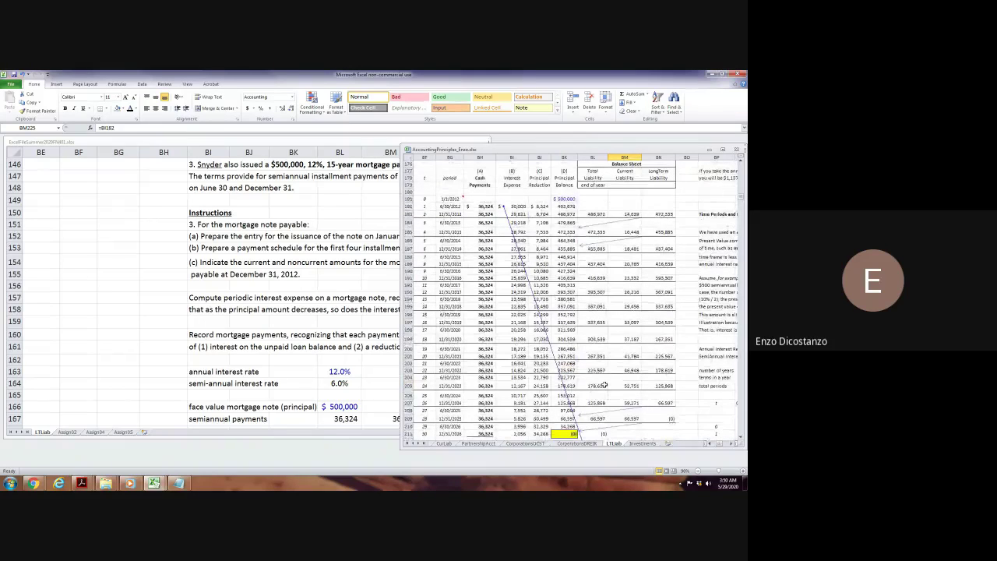
{"action": "scroll", "coordinate": [604, 385], "scroll_direction": "down", "scroll_amount": 1}
{"action": "scroll", "coordinate": [605, 385], "scroll_direction": "down", "scroll_amount": 3}
Remove the tracer arrows from the sheet and save the AccountingPrinciples_Enzo.xlsx workbook.
{"action": "key", "text": "alt"}
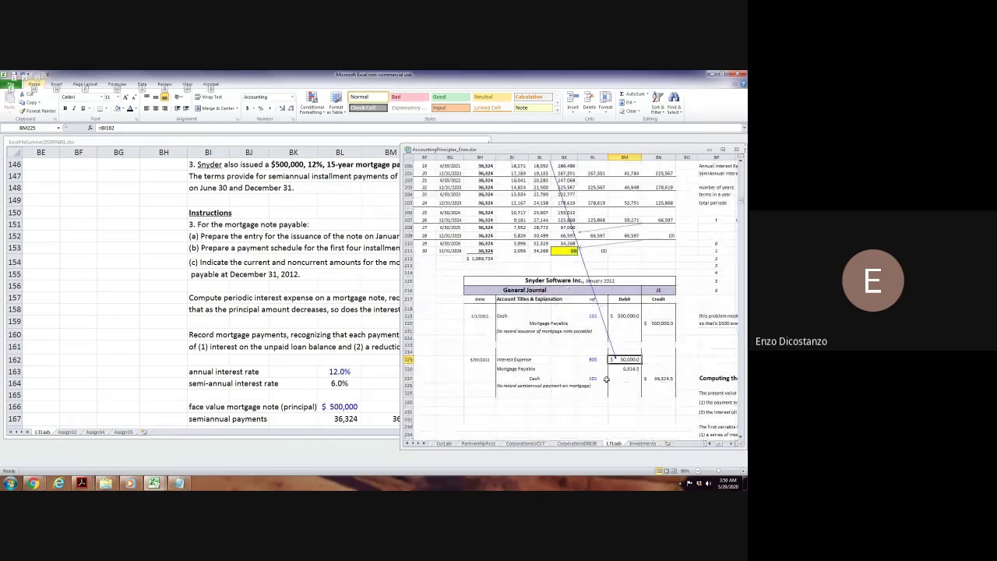
{"action": "key", "text": "t"}
{"action": "key", "text": "u"}
{"action": "key", "text": "a"}
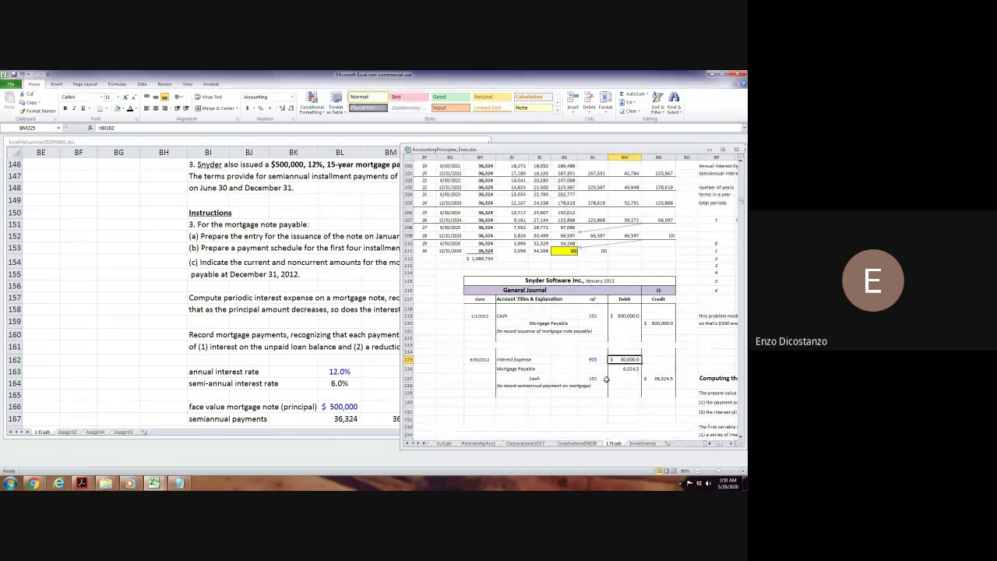
{"action": "left_click", "coordinate": [541, 352]}
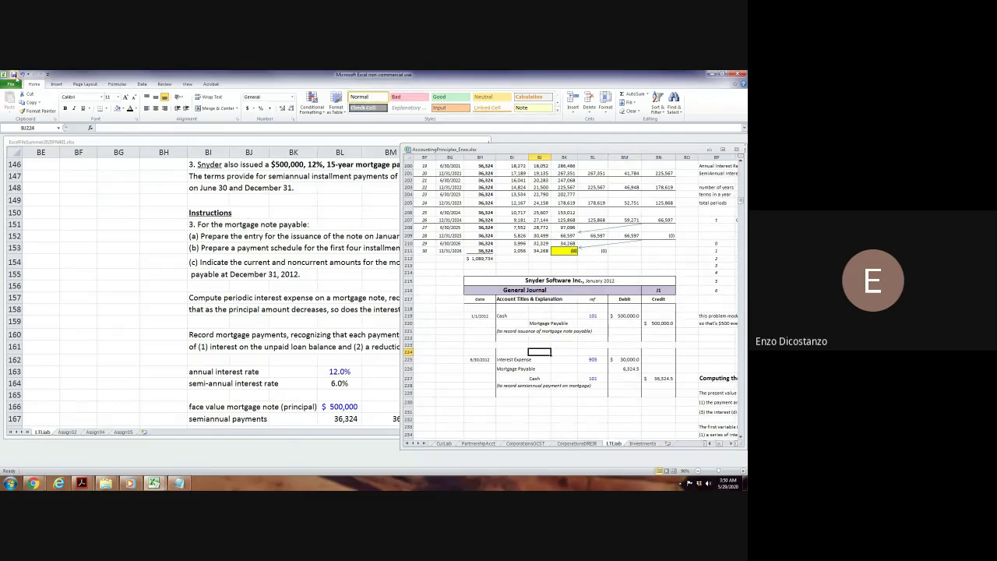
{"action": "left_click", "coordinate": [14, 74]}
In the ExcelFileSummer2020 workbook, link the 1/1/2012 Mortgage Payable credit in BN220 to the opening principal balance in BK181.
{"action": "left_click", "coordinate": [172, 327]}
{"action": "scroll", "coordinate": [172, 326], "scroll_direction": "down", "scroll_amount": 4}
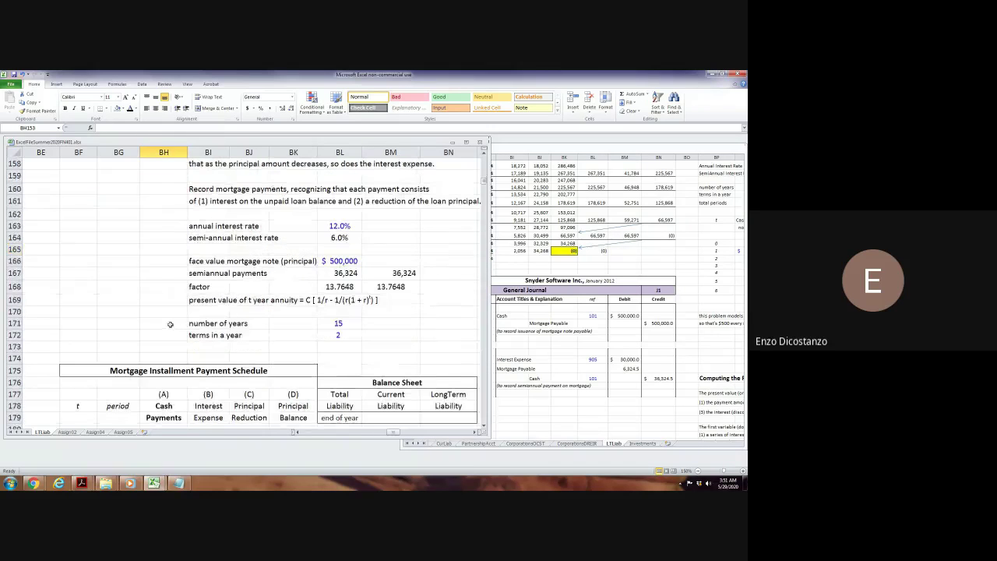
{"action": "scroll", "coordinate": [163, 323], "scroll_direction": "down", "scroll_amount": 9}
{"action": "scroll", "coordinate": [155, 318], "scroll_direction": "down", "scroll_amount": 8}
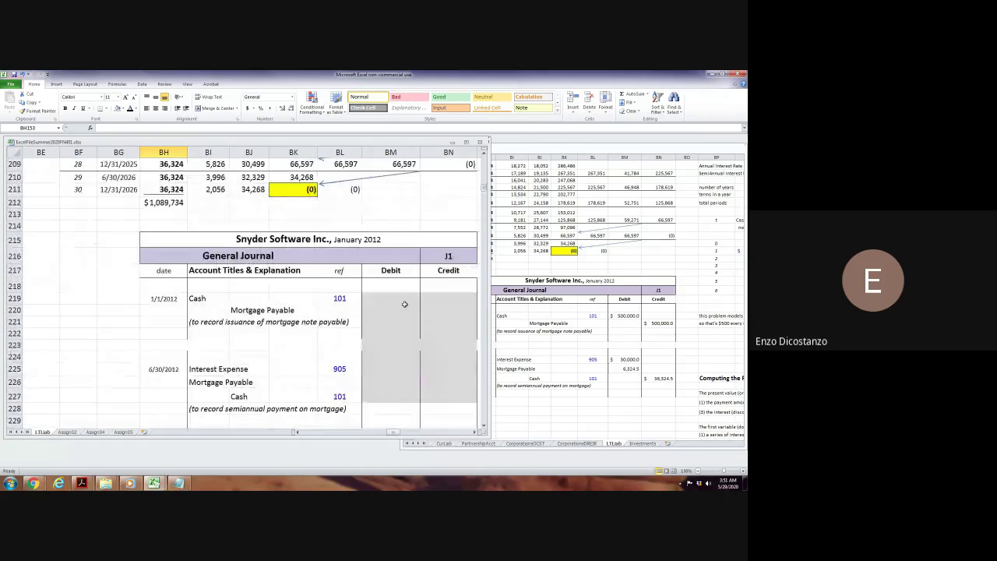
{"action": "left_click", "coordinate": [427, 318]}
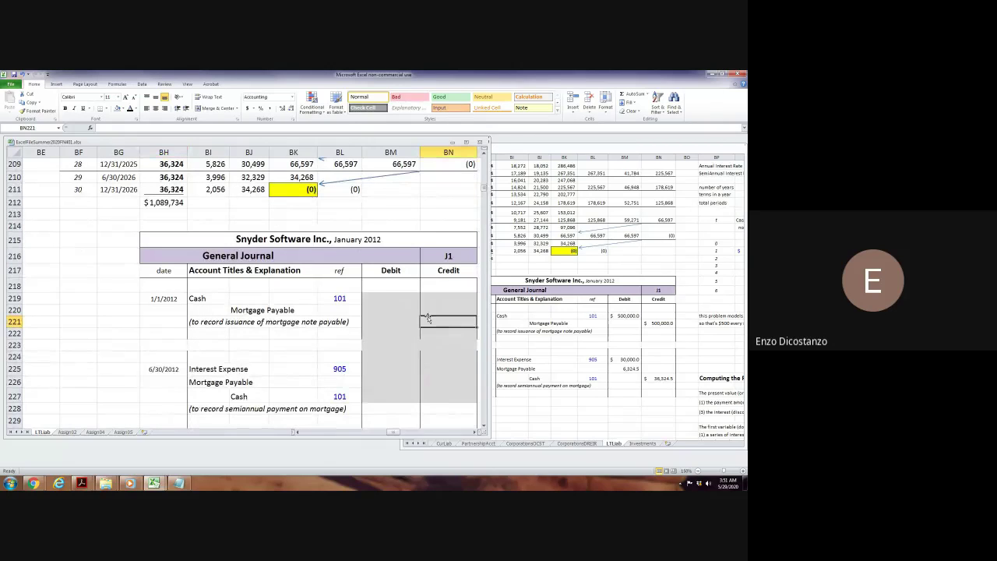
{"action": "key", "text": "Left"}
{"action": "left_click", "coordinate": [428, 316]}
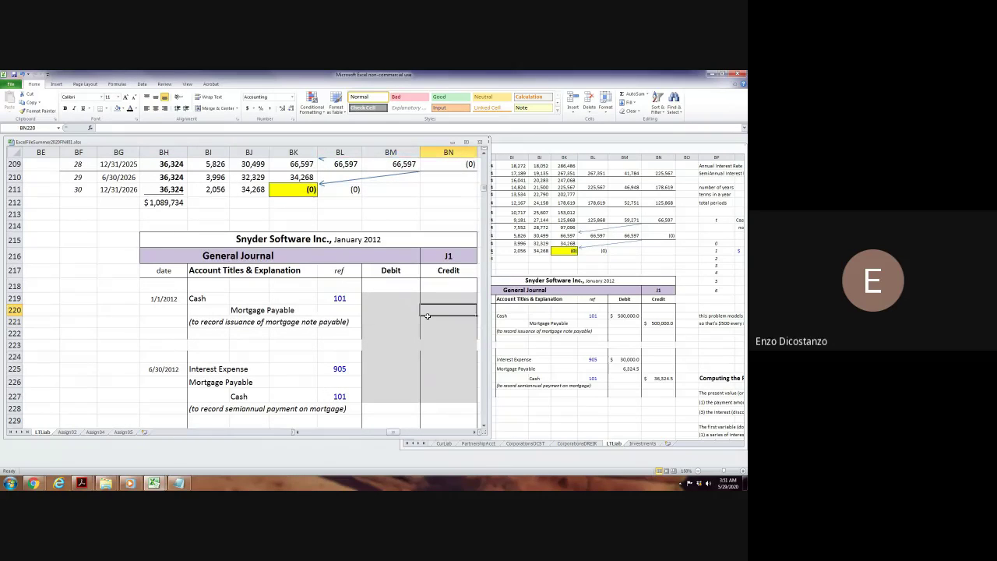
{"action": "type", "text": "="}
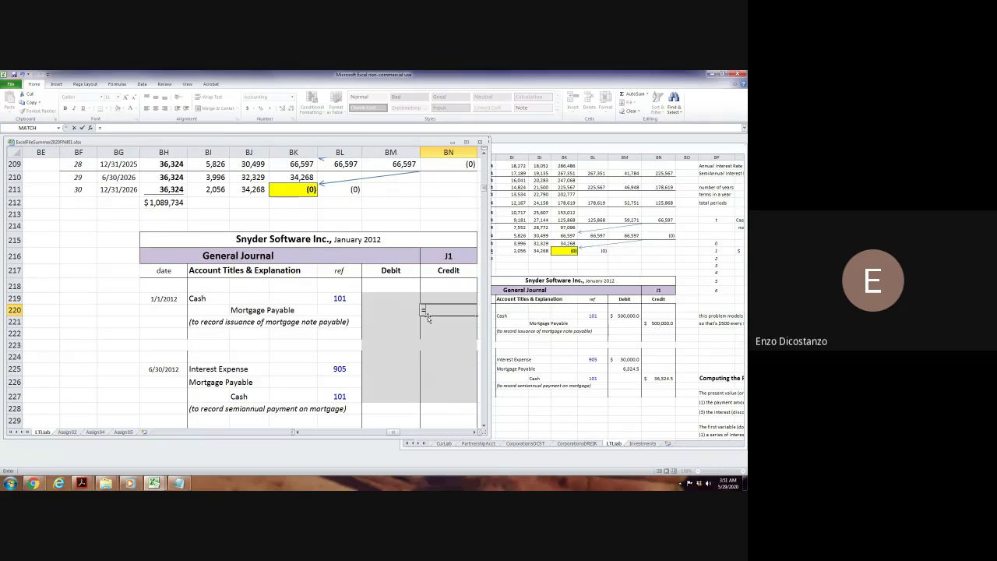
{"action": "scroll", "coordinate": [427, 315], "scroll_direction": "up", "scroll_amount": 7}
{"action": "left_click", "coordinate": [427, 315]}
{"action": "scroll", "coordinate": [428, 315], "scroll_direction": "up", "scroll_amount": 7}
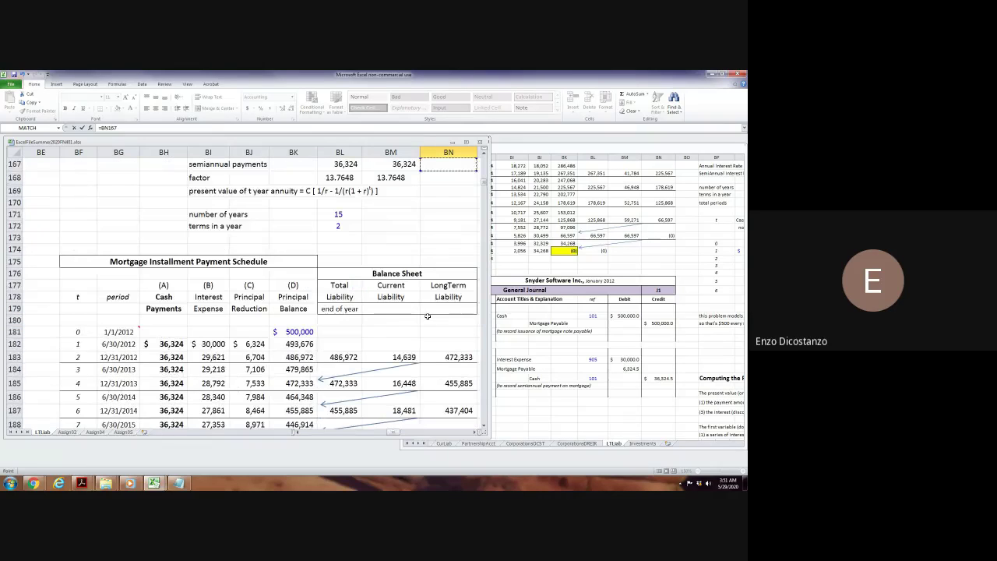
{"action": "left_click", "coordinate": [299, 327]}
{"action": "key", "text": "Return"}
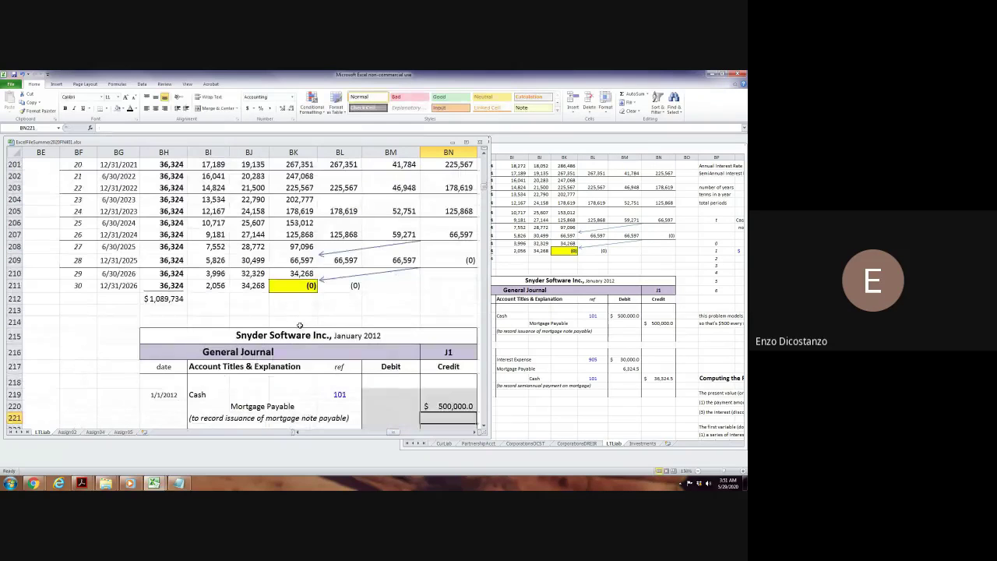
Link the 1/1/2012 Cash debit in BM219 to the Mortgage Payable credit in BN220.
{"action": "key", "text": "Up"}
{"action": "key", "text": "Up"}
{"action": "key", "text": "Left"}
{"action": "type", "text": "="}
{"action": "key", "text": "Down"}
{"action": "key", "text": "Right"}
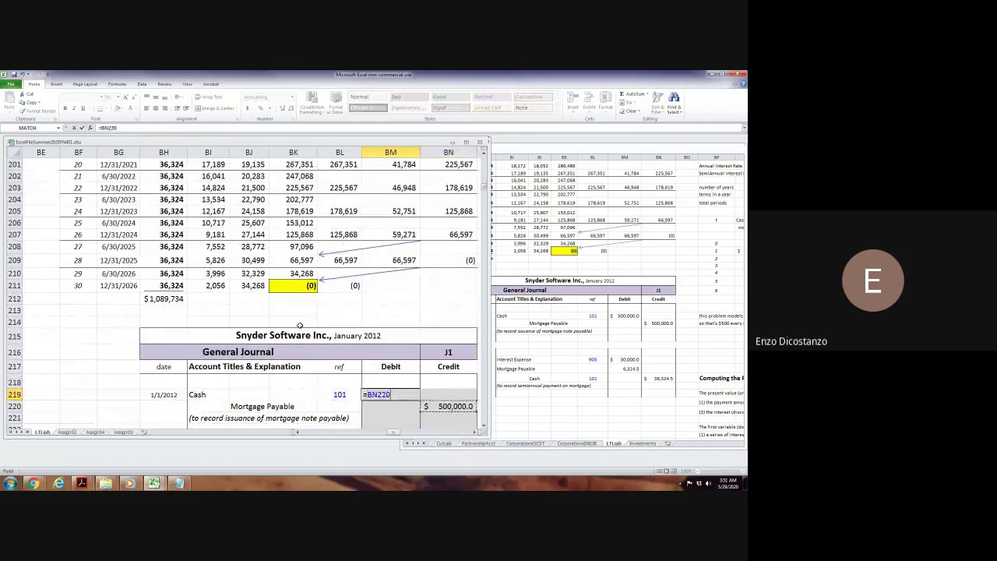
{"action": "key", "text": "ctrl+Return"}
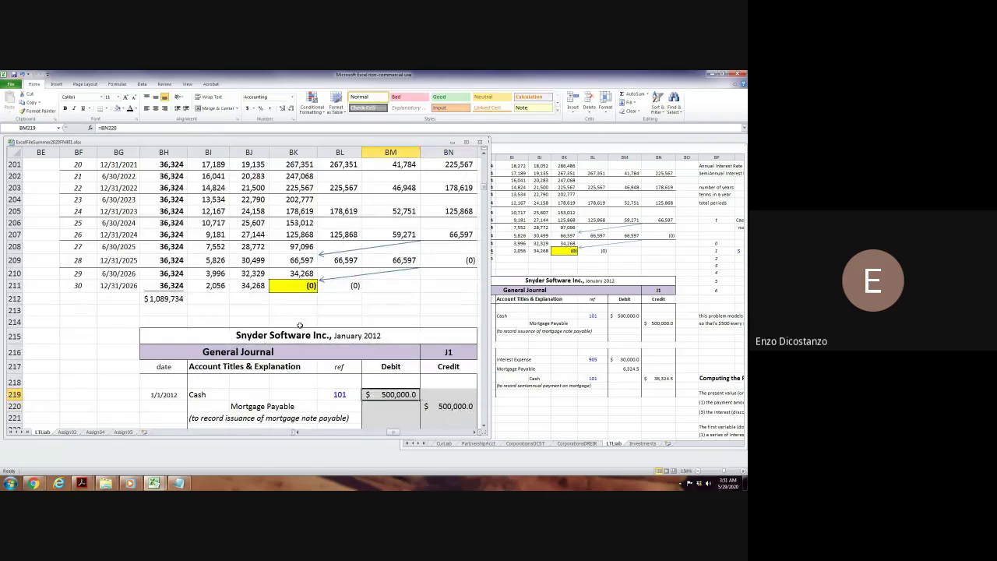
Remove the gray fill from the debit and credit cells BM219:BN223 of the note issuance entry.
{"action": "scroll", "coordinate": [319, 328], "scroll_direction": "down", "scroll_amount": 2}
{"action": "left_click", "coordinate": [450, 369], "text": "shift"}
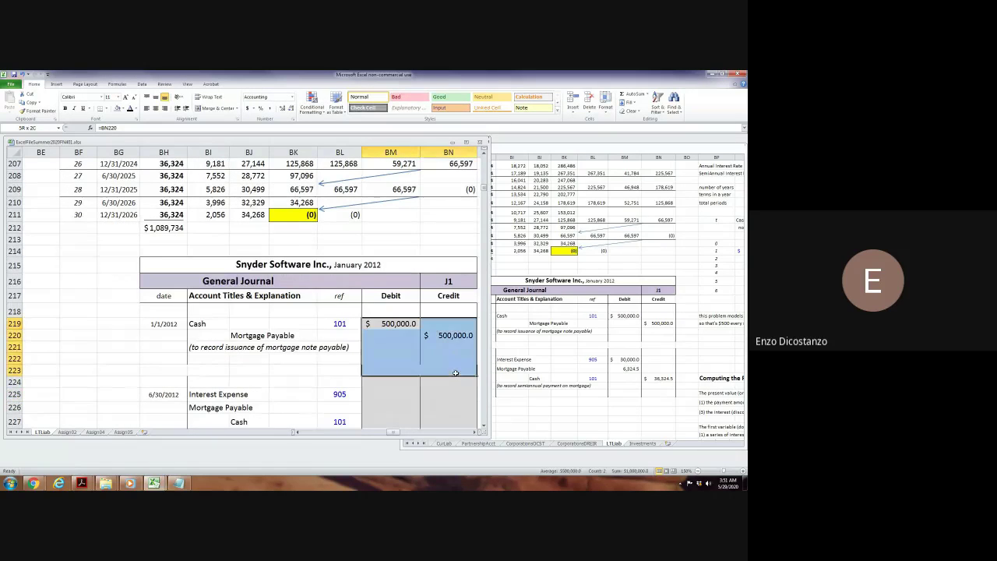
{"action": "key", "text": "alt+h"}
{"action": "key", "text": "h"}
{"action": "key", "text": "Escape"}
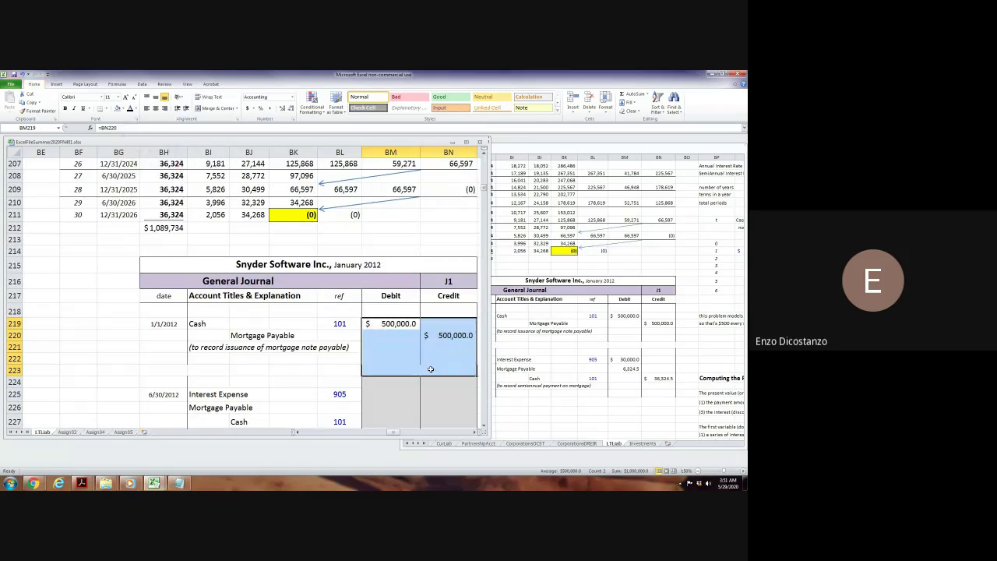
{"action": "left_click", "coordinate": [310, 370]}
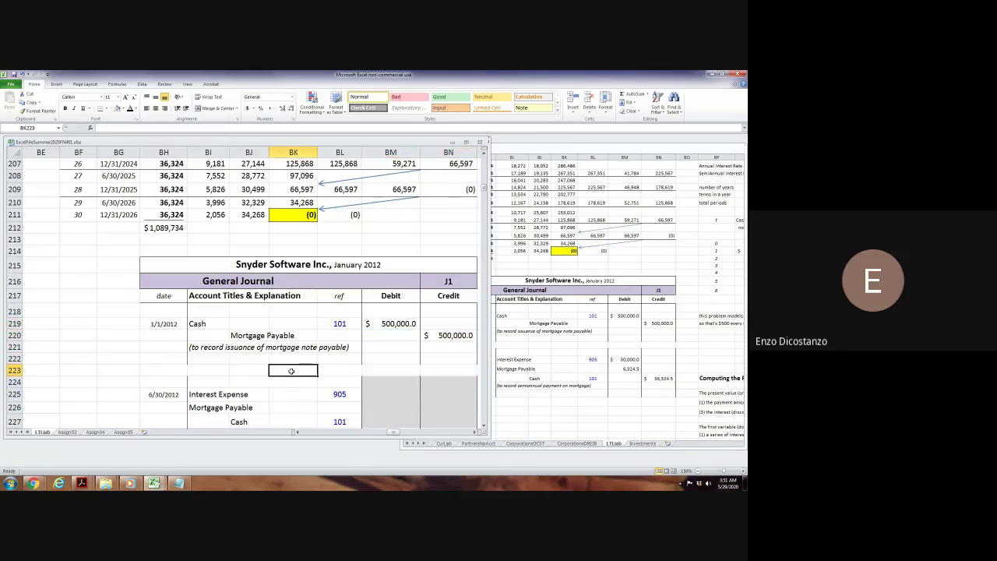
Link the 6/30/2012 Interest Expense debit in BM225 to the first period's interest expense in BI182.
{"action": "scroll", "coordinate": [312, 362], "scroll_direction": "down", "scroll_amount": 3}
{"action": "scroll", "coordinate": [316, 364], "scroll_direction": "up", "scroll_amount": 1}
{"action": "scroll", "coordinate": [316, 364], "scroll_direction": "up", "scroll_amount": 1}
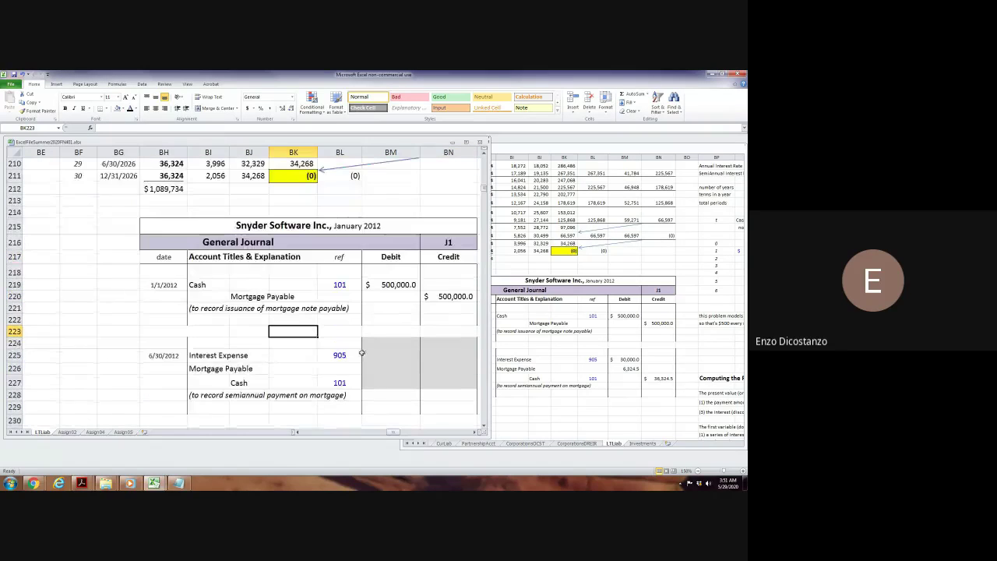
{"action": "left_click", "coordinate": [374, 354]}
{"action": "type", "text": "="}
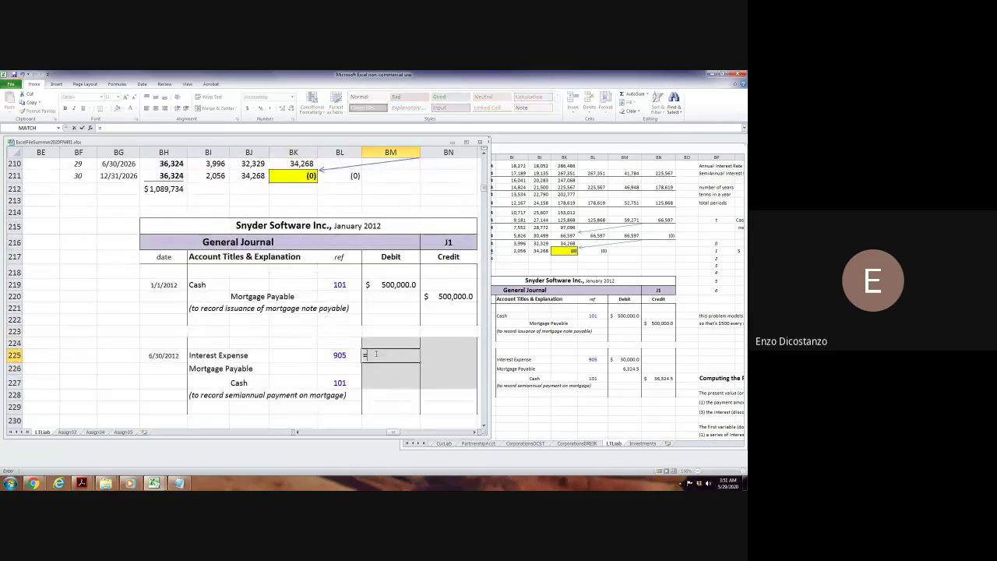
{"action": "scroll", "coordinate": [375, 353], "scroll_direction": "up", "scroll_amount": 14}
{"action": "left_click", "coordinate": [390, 163]}
{"action": "left_click", "coordinate": [225, 331]}
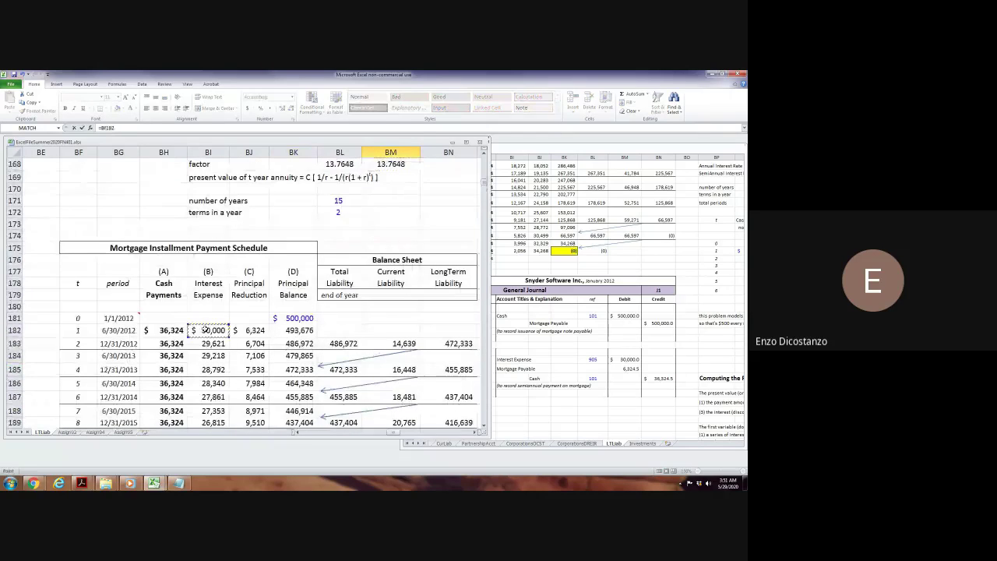
{"action": "key", "text": "Return"}
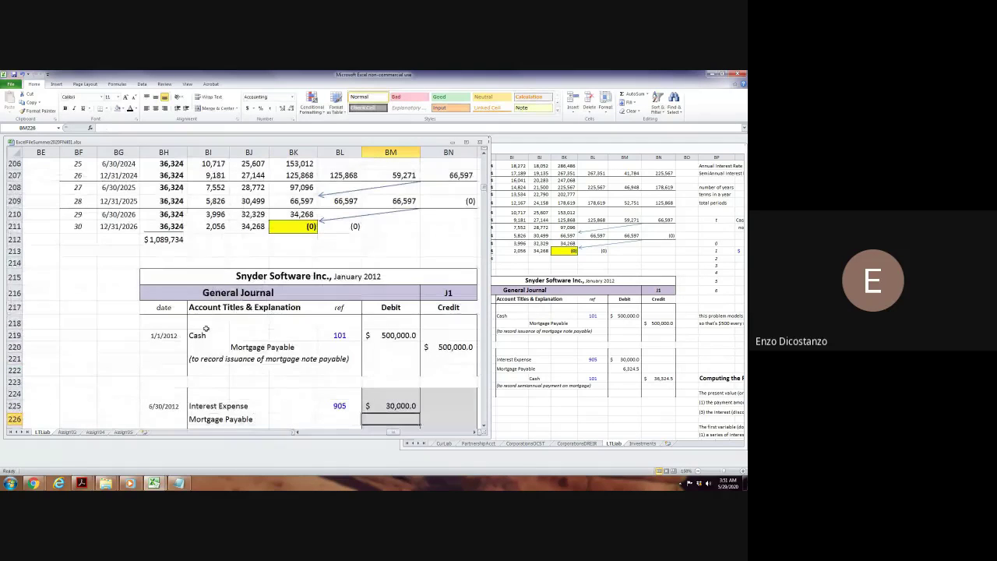
Link the 6/30/2012 Mortgage Payable debit in BM226 to the first period's principal reduction in BJ182.
{"action": "type", "text": "="}
{"action": "key", "text": "Up"}
{"action": "key", "text": "Up"}
{"action": "key", "text": "Up"}
{"action": "key", "text": "Up"}
{"action": "key", "text": "Up"}
{"action": "key", "text": "Up"}
{"action": "key", "text": "Up"}
{"action": "key", "text": "Up"}
{"action": "key", "text": "Up"}
{"action": "key", "text": "Up"}
{"action": "key", "text": "Up"}
{"action": "key", "text": "Up"}
{"action": "key", "text": "Up"}
{"action": "key", "text": "Up"}
{"action": "key", "text": "Up"}
{"action": "key", "text": "Up"}
{"action": "key", "text": "Up"}
{"action": "key", "text": "Up"}
{"action": "key", "text": "Up"}
{"action": "key", "text": "Up"}
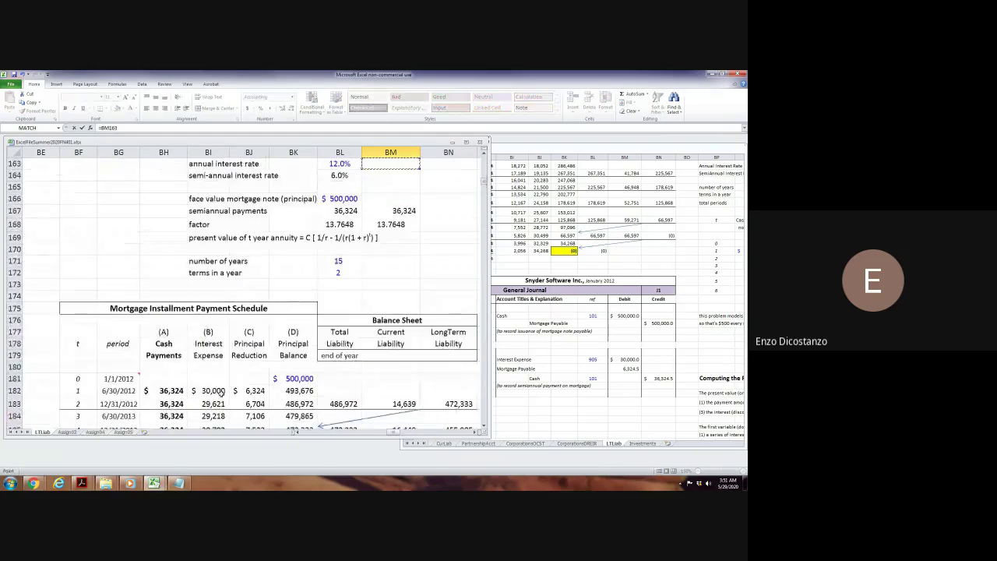
{"action": "left_click", "coordinate": [245, 389]}
{"action": "key", "text": "Return"}
Calculate the 6/30/2012 Cash credit in BN227 as the sum of the debits in BM225:BM226.
{"action": "key", "text": "Right"}
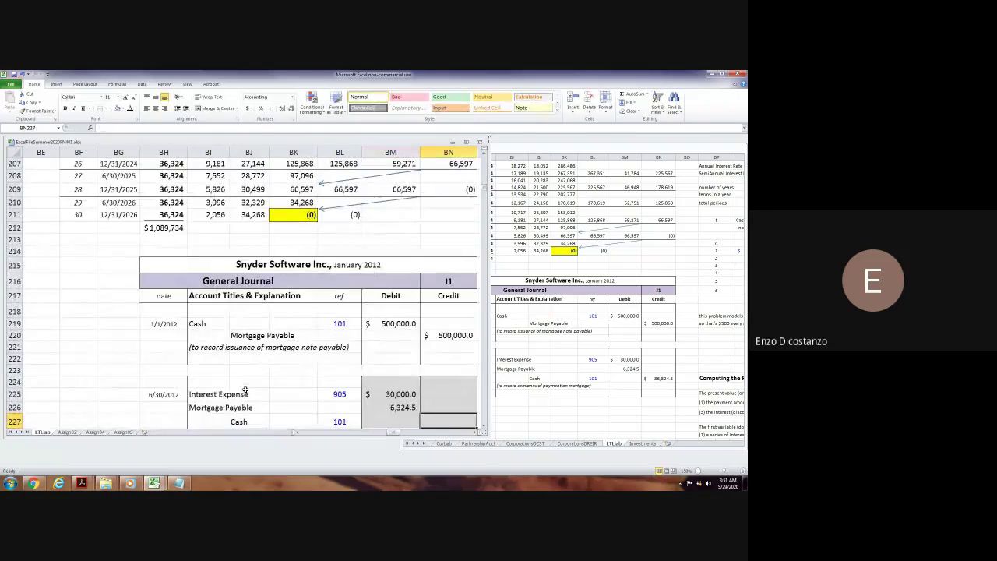
{"action": "type", "text": "=sum("}
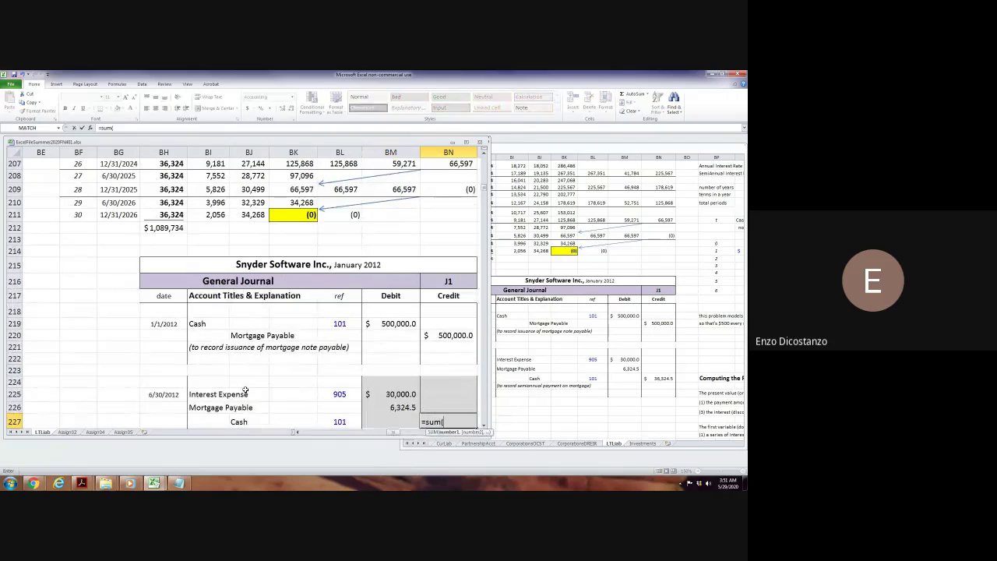
{"action": "key", "text": "Left"}
{"action": "key", "text": "Up"}
{"action": "key", "text": "shift+Up"}
{"action": "key", "text": "Return"}
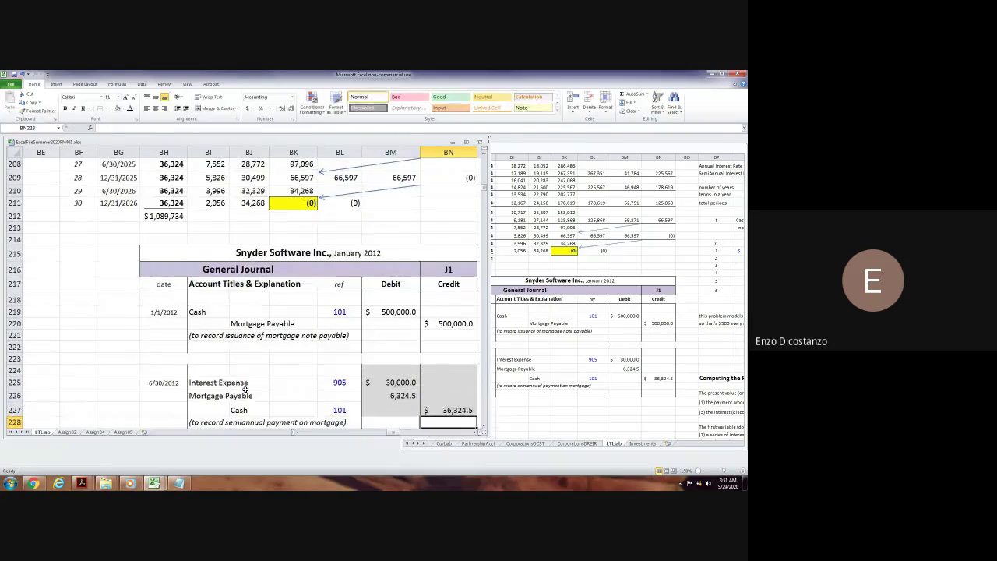
Remove the gray fill from the debit and credit cells BM224:BN227 of the semiannual payment entry.
{"action": "key", "text": "Up"}
{"action": "key", "text": "shift+Left"}
{"action": "key", "text": "shift+Up"}
{"action": "key", "text": "shift+Up"}
{"action": "key", "text": "shift+Up"}
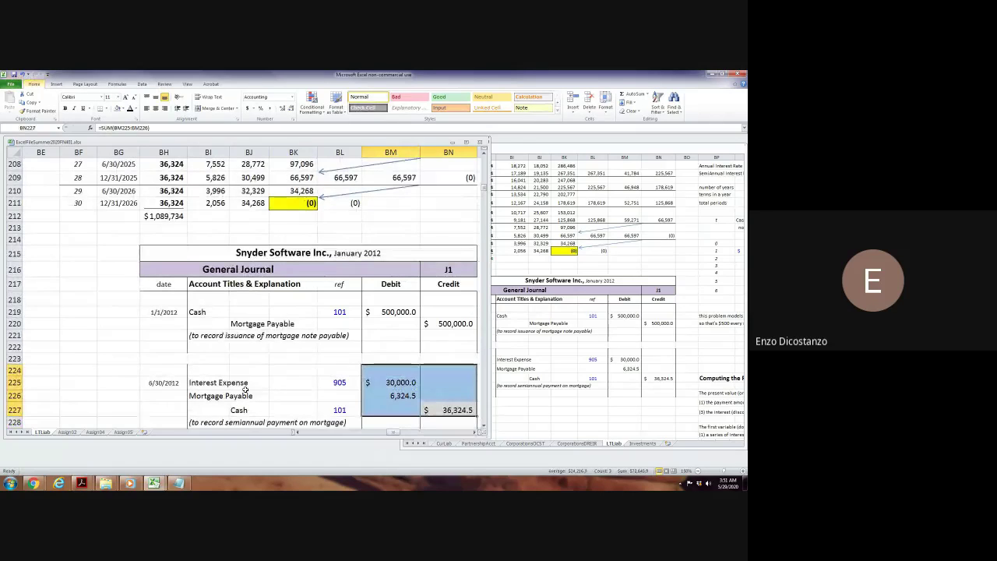
{"action": "left_click", "coordinate": [289, 360]}
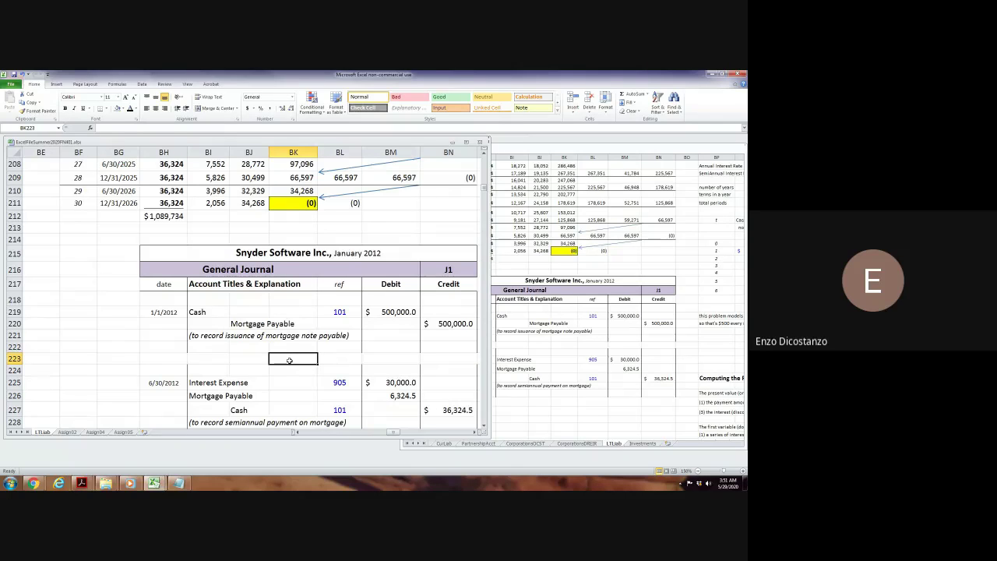
Review the two mortgage journal entries, the earlier bond entries, and the mortgage instructions and inputs above the payment schedule.
{"action": "scroll", "coordinate": [234, 369], "scroll_direction": "down", "scroll_amount": 2}
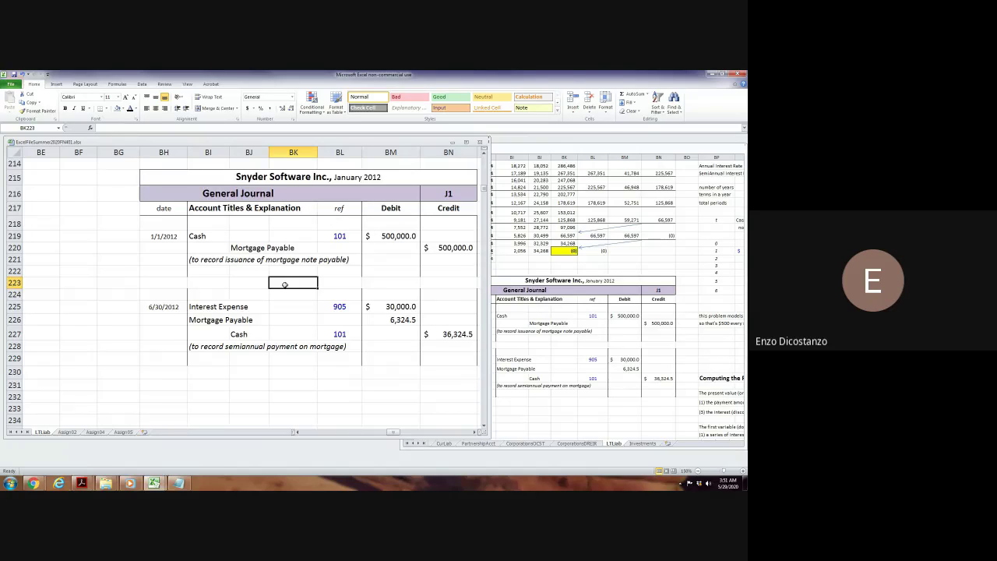
{"action": "left_click", "coordinate": [272, 310]}
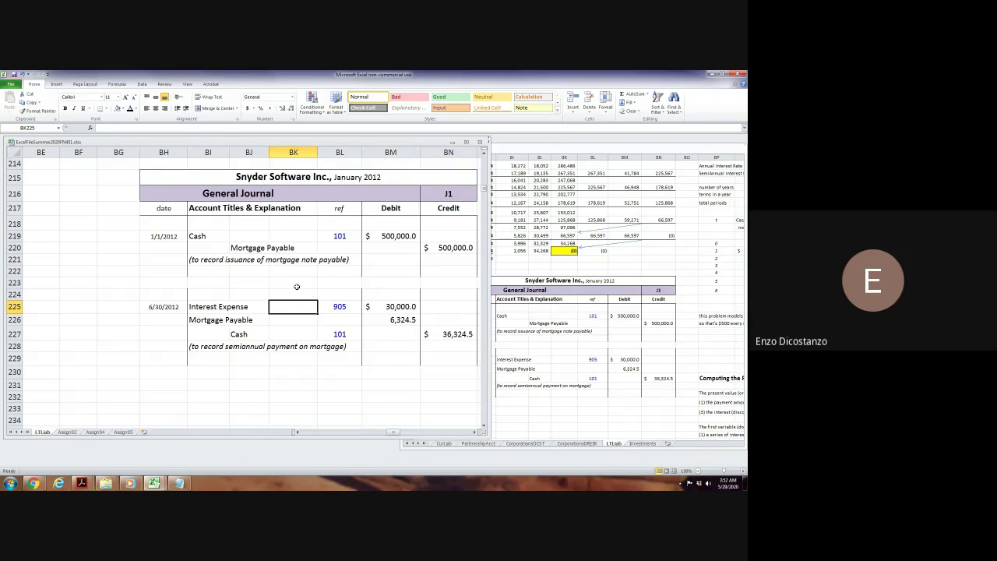
{"action": "left_click", "coordinate": [293, 294]}
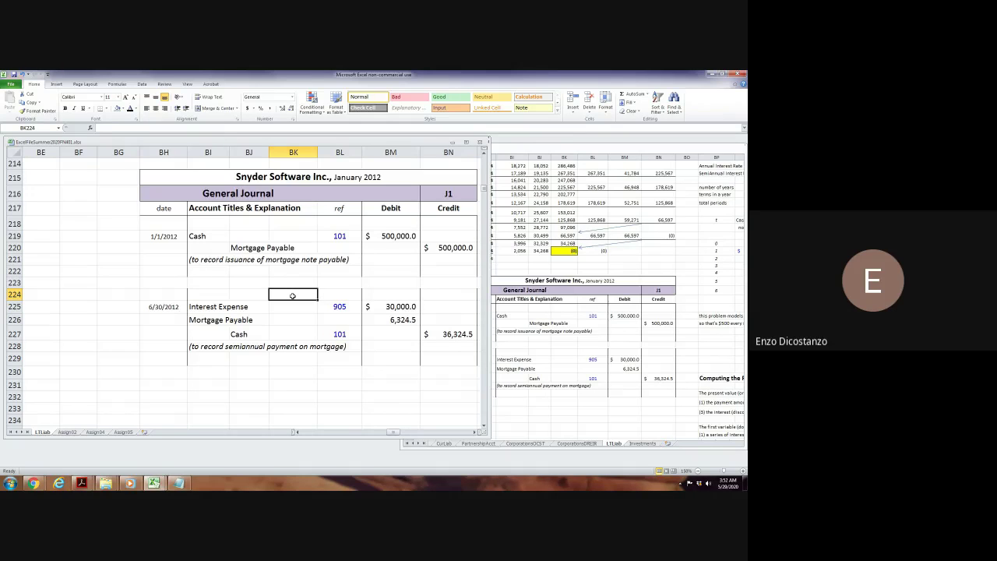
{"action": "scroll", "coordinate": [293, 296], "scroll_direction": "up", "scroll_amount": 7}
{"action": "key", "text": "Page_Up"}
{"action": "key", "text": "Page_Up"}
{"action": "key", "text": "Page_Up"}
{"action": "key", "text": "Page_Up"}
{"action": "key", "text": "Page_Up"}
{"action": "key", "text": "Page_Up"}
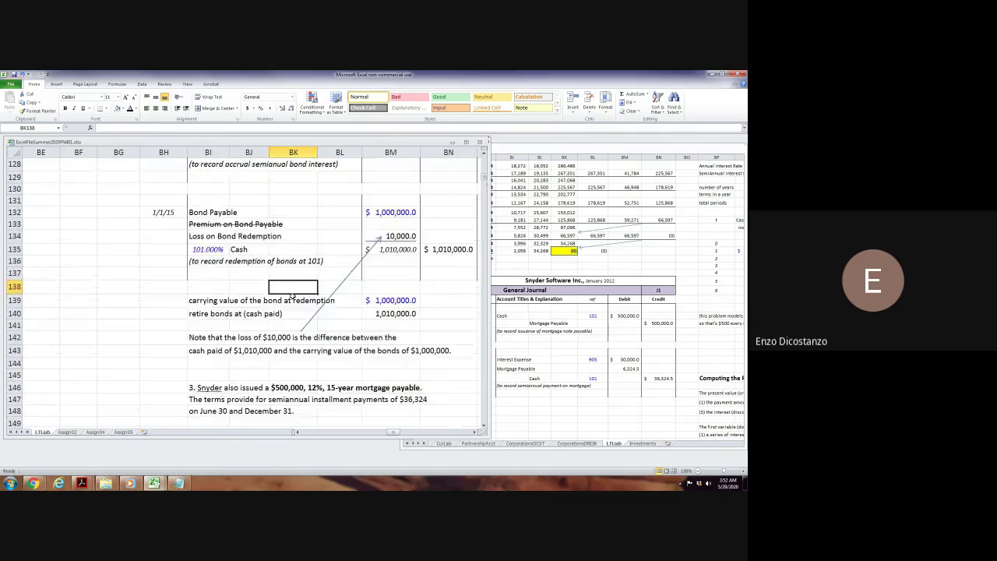
{"action": "key", "text": "Page_Up"}
{"action": "key", "text": "Page_Up"}
{"action": "key", "text": "Page_Up"}
{"action": "key", "text": "Page_Up"}
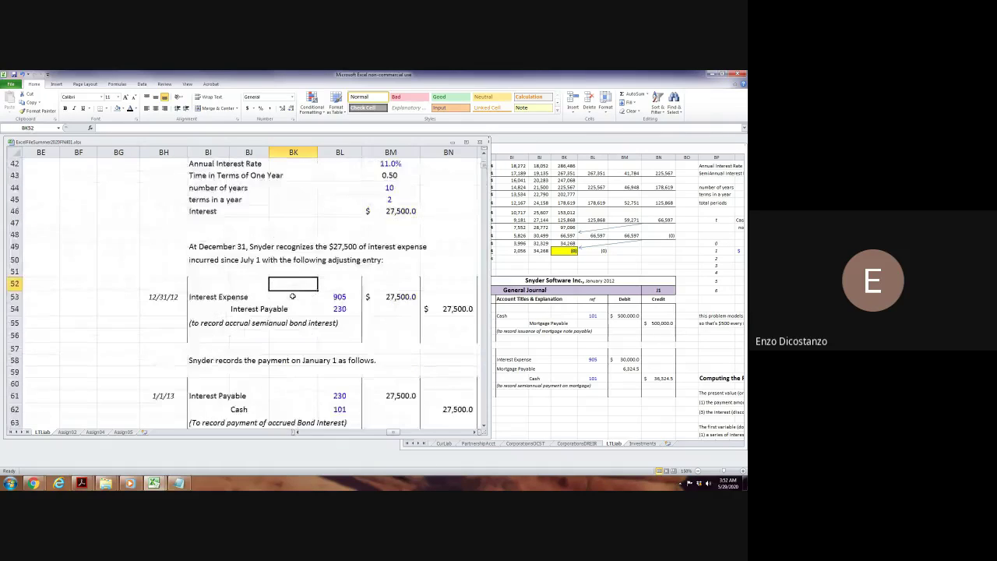
{"action": "key", "text": "Page_Down"}
{"action": "key", "text": "Page_Down"}
{"action": "key", "text": "Page_Down"}
{"action": "key", "text": "Page_Down"}
{"action": "key", "text": "Page_Down"}
{"action": "key", "text": "Page_Down"}
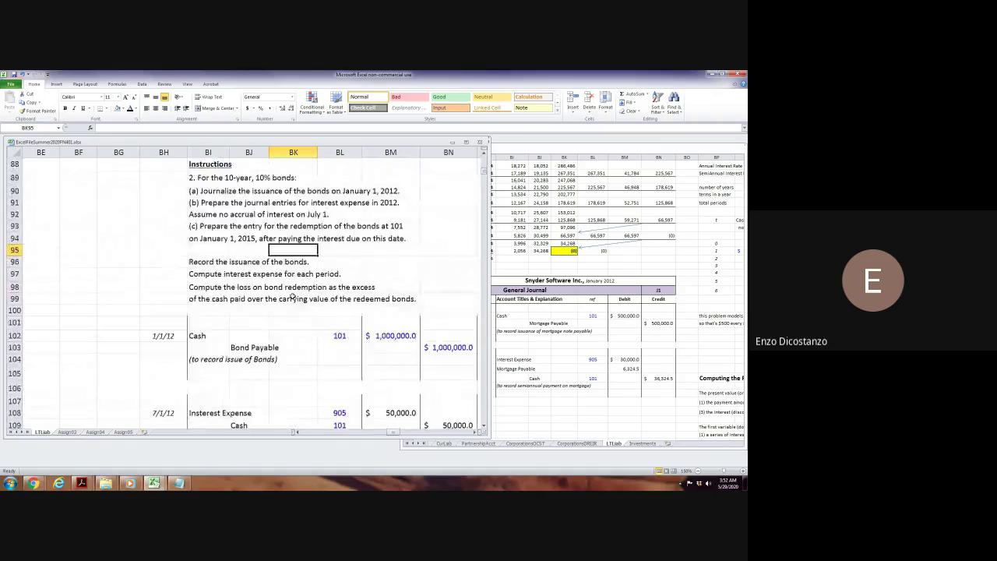
{"action": "key", "text": "Page_Down"}
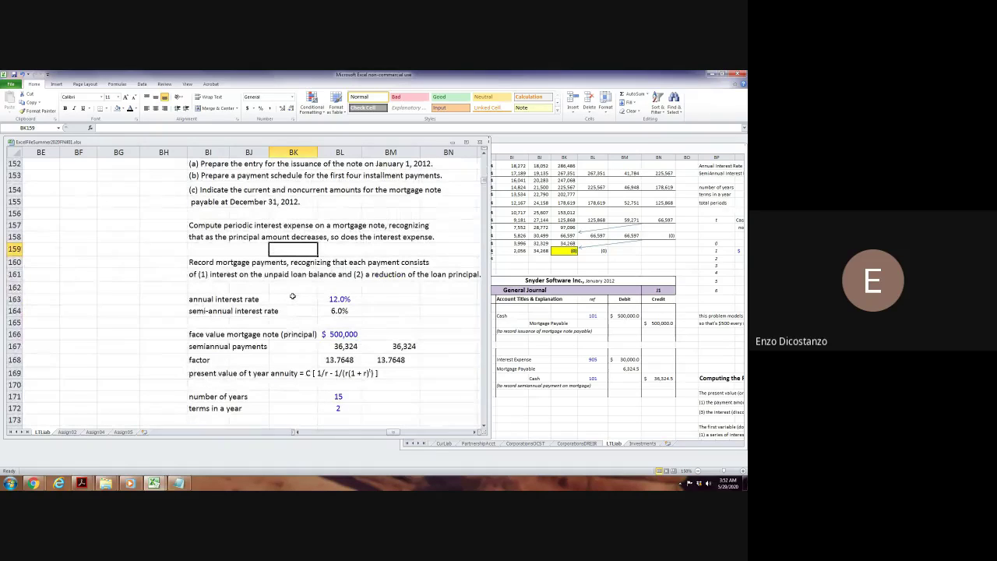
{"action": "key", "text": "Page_Down"}
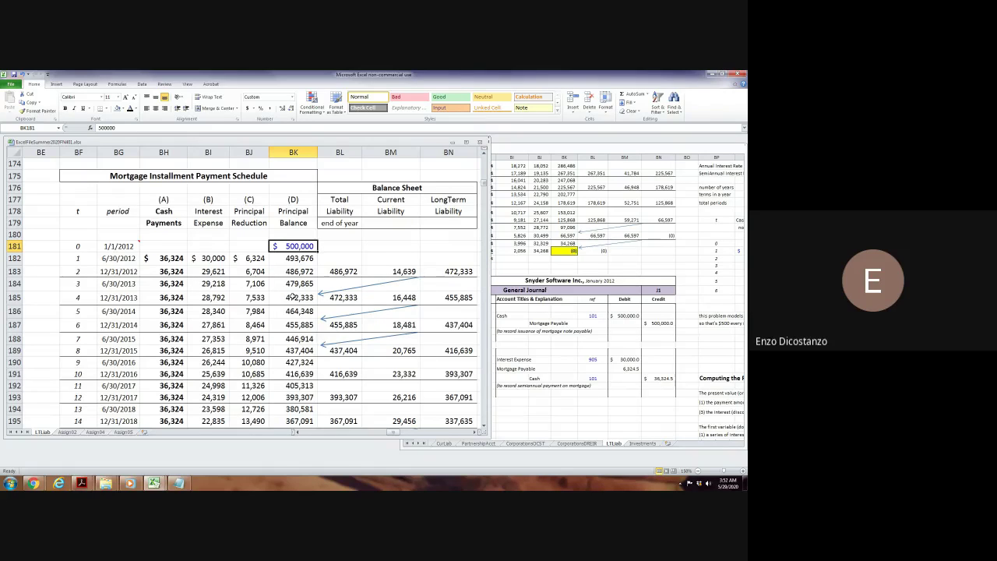
Check the 12/31/2012 total, current and long-term liability formulas in BL183:BN183.
{"action": "key", "text": "Down"}
{"action": "key", "text": "Down"}
{"action": "key", "text": "Right"}
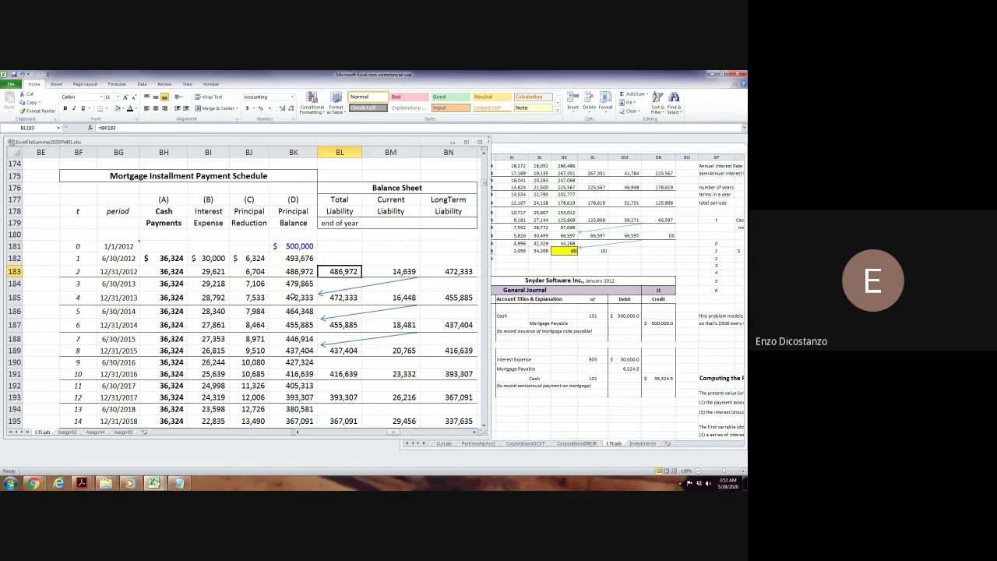
{"action": "type", "text": "="}
{"action": "key", "text": "Left"}
{"action": "key", "text": "ctrl+Return"}
{"action": "key", "text": "Right"}
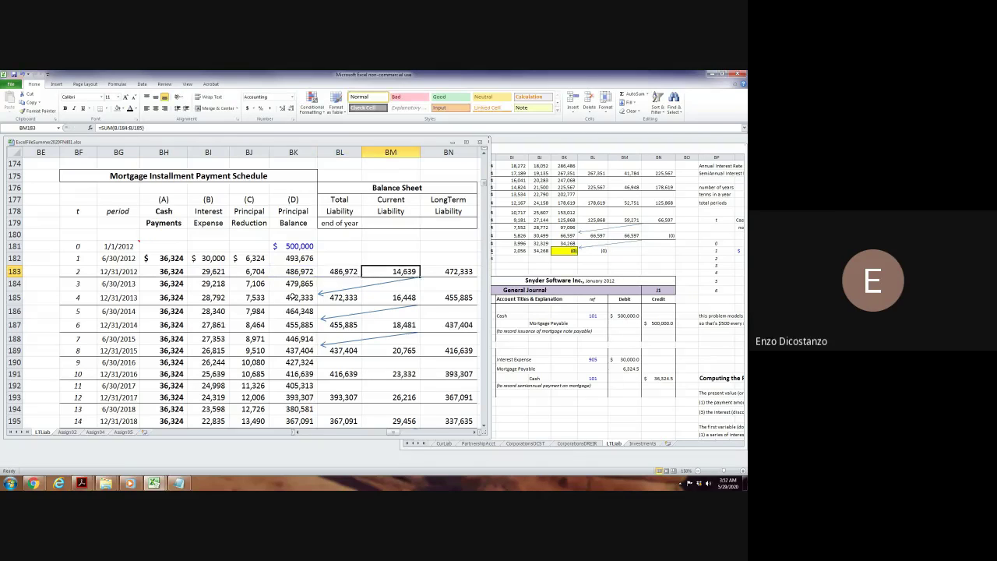
{"action": "type", "text": "=SUM(BJ184:BJ185)"}
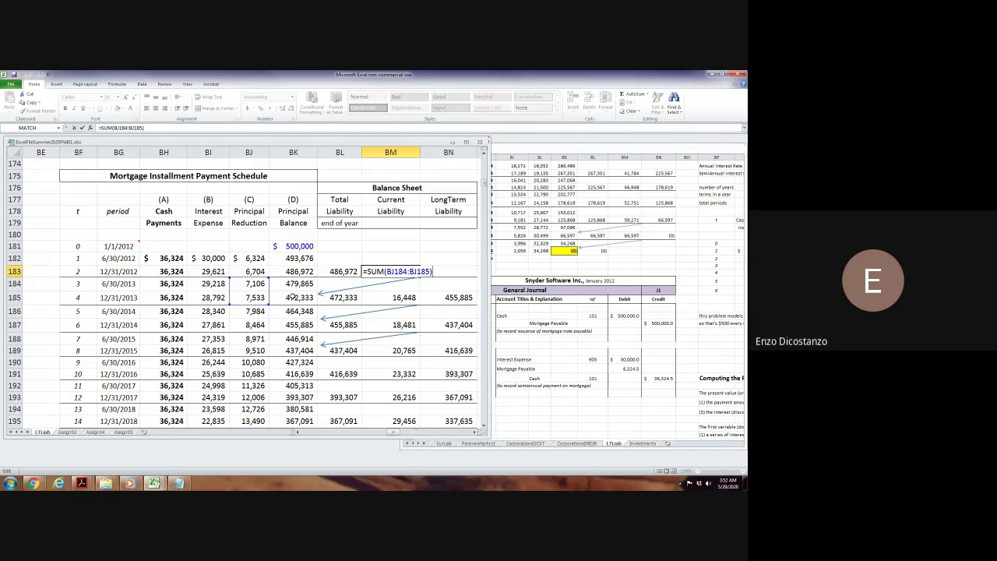
{"action": "key", "text": "Tab"}
{"action": "type", "text": "=BL183-BM183"}
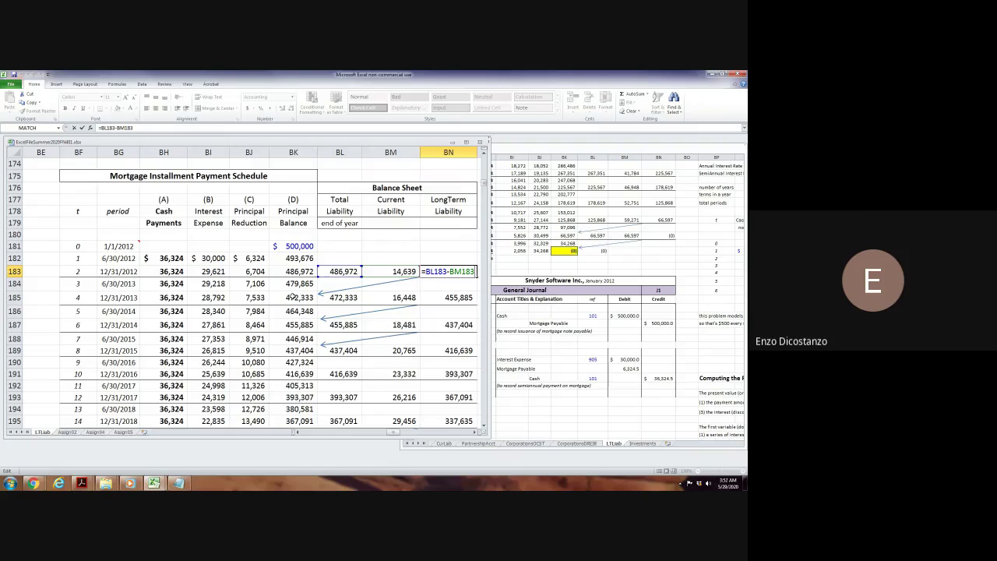
{"action": "key", "text": "ctrl+Return"}
Check the 12/31/2012 principal reduction formula in BJ183 and interest expense formula in BI183, including its semi-annual interest rate reference.
{"action": "key", "text": "Left"}
{"action": "key", "text": "Left"}
{"action": "key", "text": "Left"}
{"action": "key", "text": "Left"}
{"action": "key", "text": "F2"}
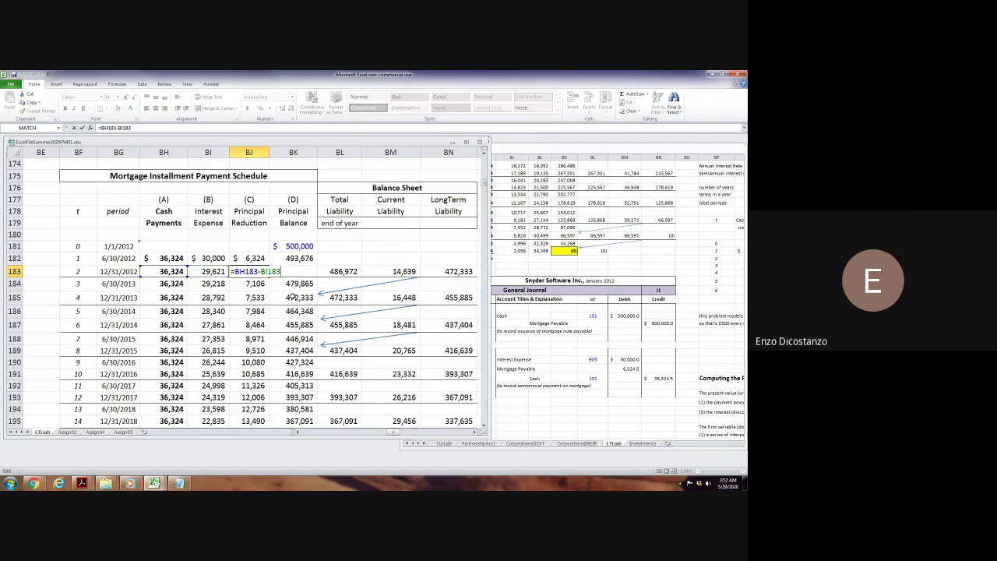
{"action": "key", "text": "Escape"}
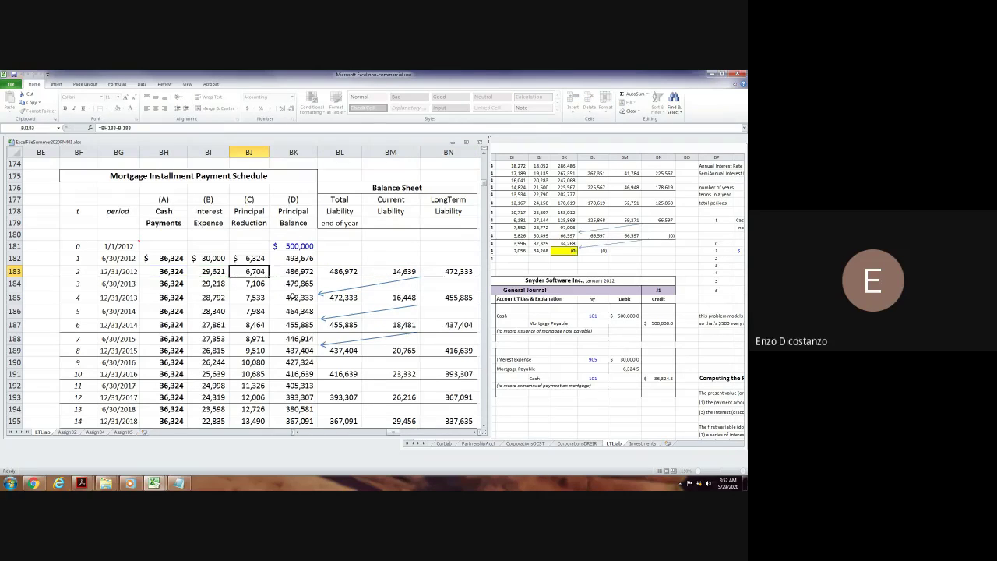
{"action": "key", "text": "Left"}
{"action": "key", "text": "F2"}
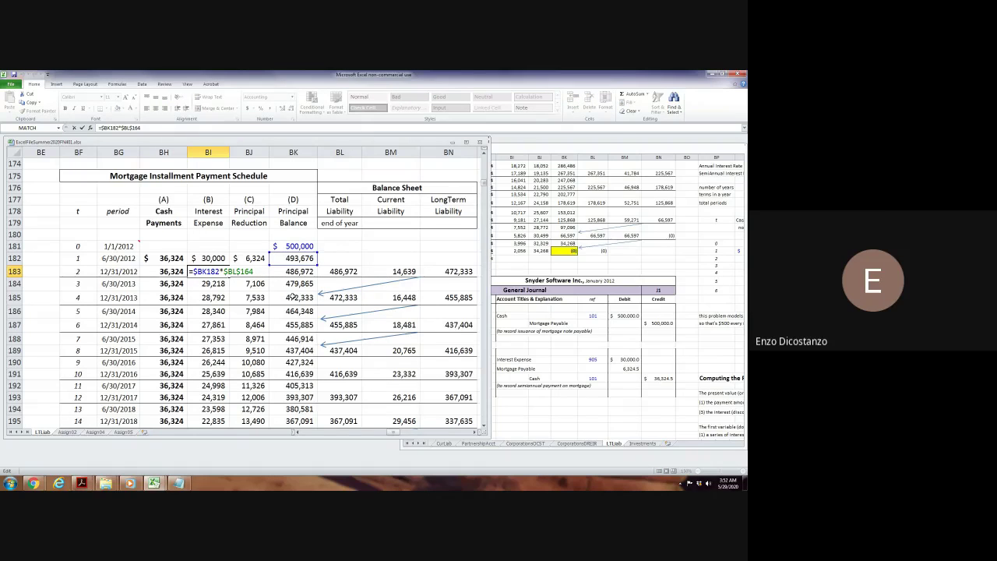
{"action": "scroll", "coordinate": [292, 297], "scroll_direction": "up", "scroll_amount": 5}
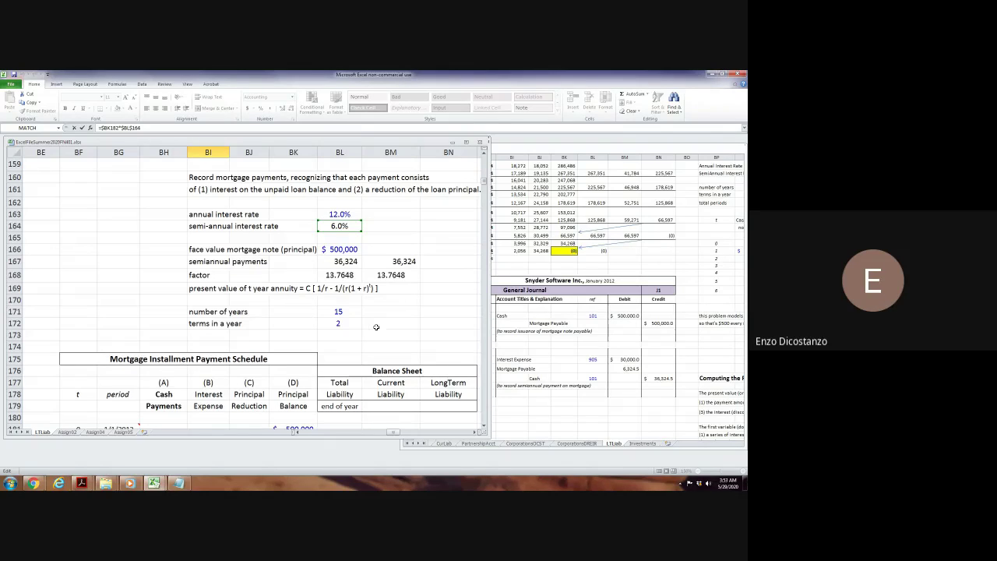
{"action": "key", "text": "Return"}
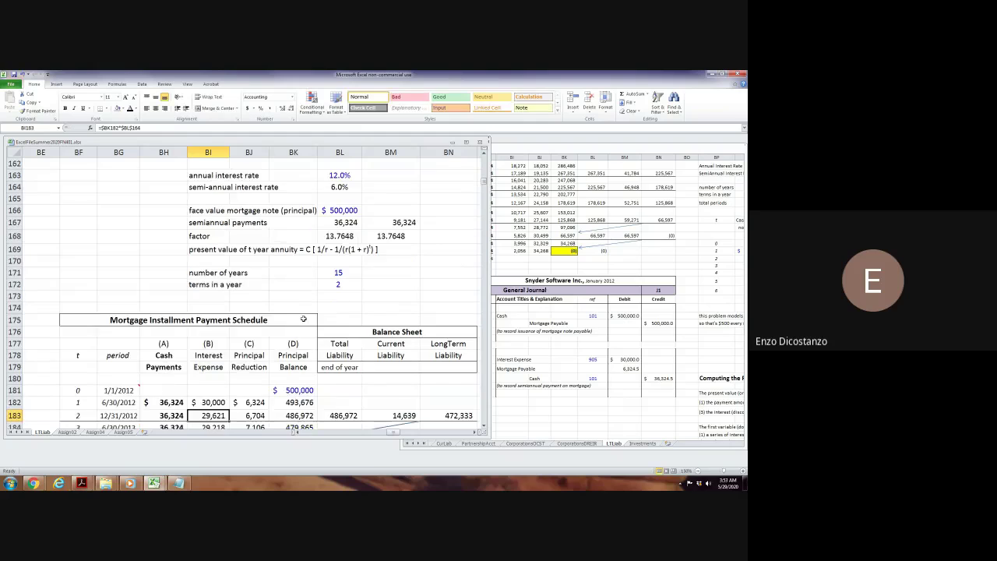
Look through the mortgage installment payment schedule down to the general journal and back to its first periods.
{"action": "left_click", "coordinate": [390, 272]}
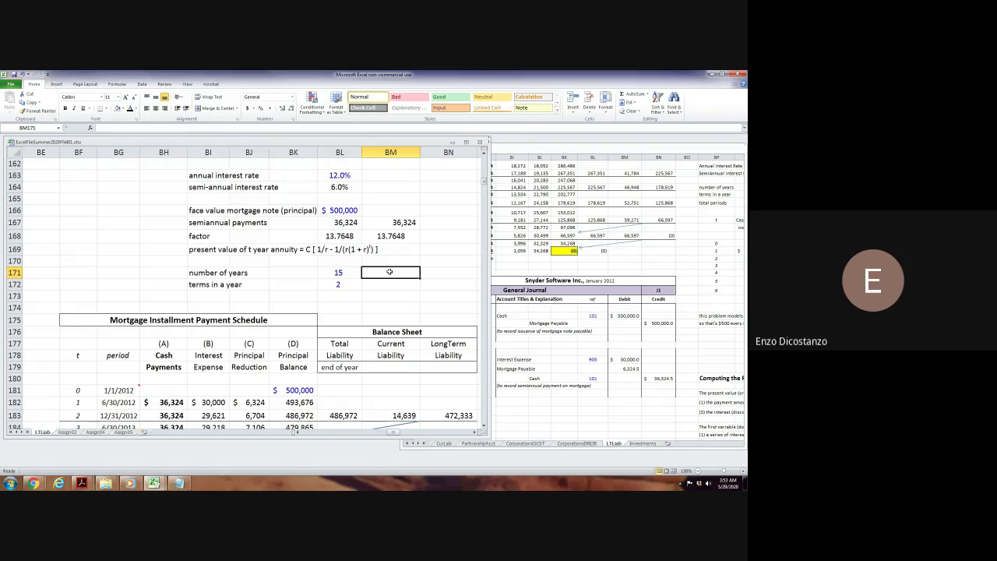
{"action": "scroll", "coordinate": [389, 272], "scroll_direction": "down", "scroll_amount": 7}
{"action": "scroll", "coordinate": [389, 272], "scroll_direction": "down", "scroll_amount": 7}
{"action": "left_click", "coordinate": [390, 271]}
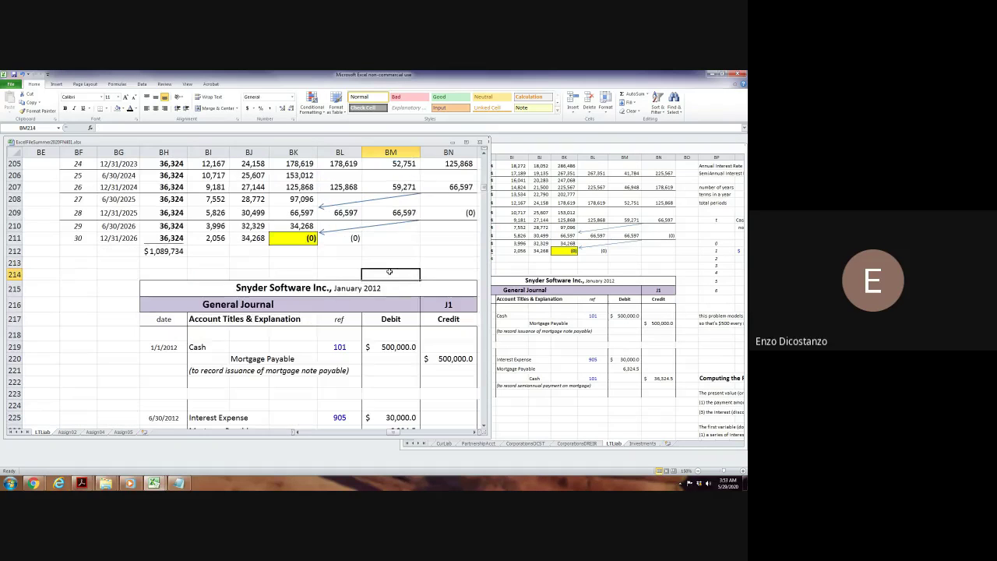
{"action": "scroll", "coordinate": [389, 272], "scroll_direction": "up", "scroll_amount": 7}
{"action": "left_click", "coordinate": [390, 272]}
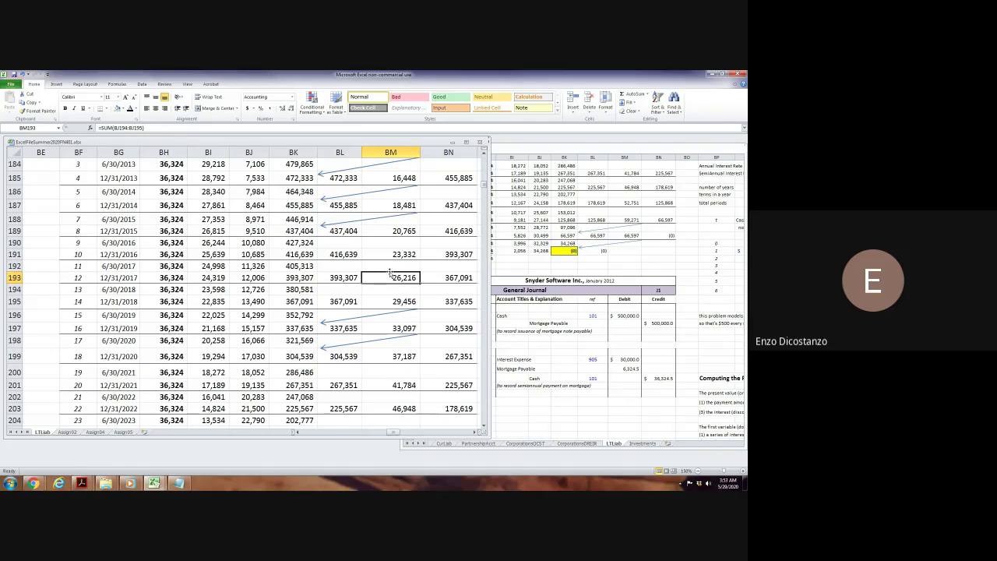
{"action": "scroll", "coordinate": [287, 279], "scroll_direction": "up", "scroll_amount": 3}
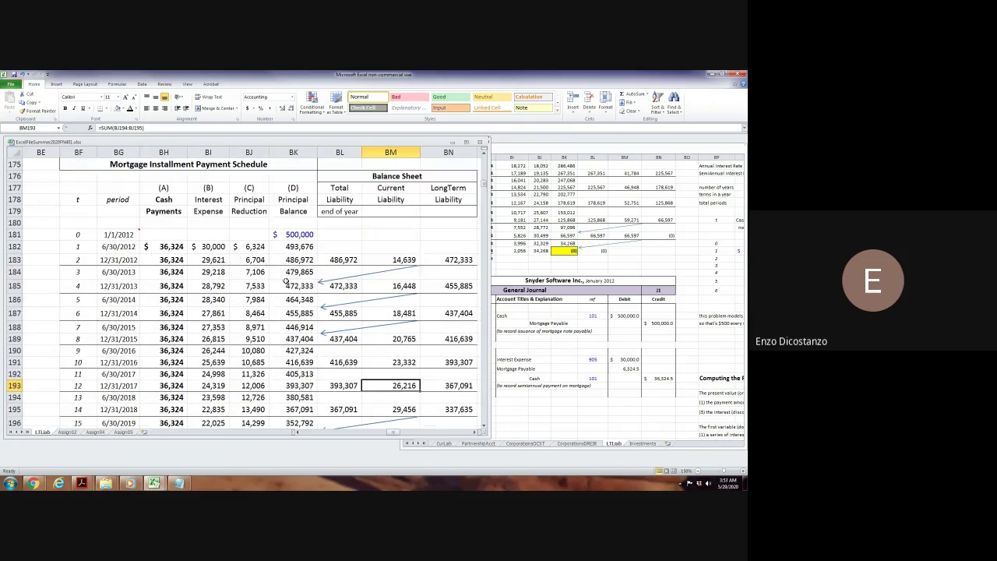
{"action": "scroll", "coordinate": [287, 282], "scroll_direction": "up", "scroll_amount": 1}
Check the 12/31/2014 principal reduction formula in BJ187 and the interest expense formula in BI187.
{"action": "left_click", "coordinate": [257, 348]}
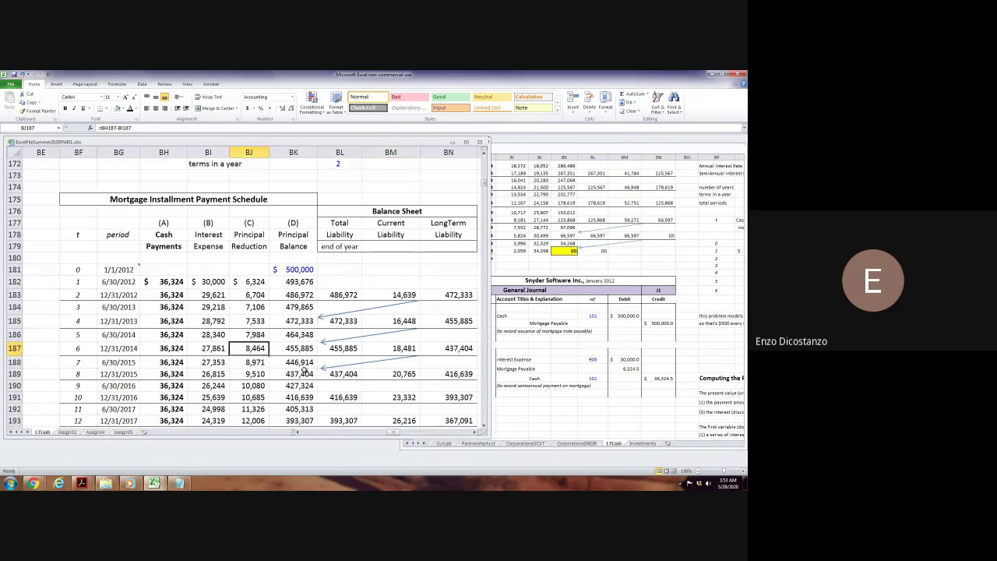
{"action": "key", "text": "F2"}
{"action": "key", "text": "Escape"}
{"action": "key", "text": "Left"}
{"action": "key", "text": "F2"}
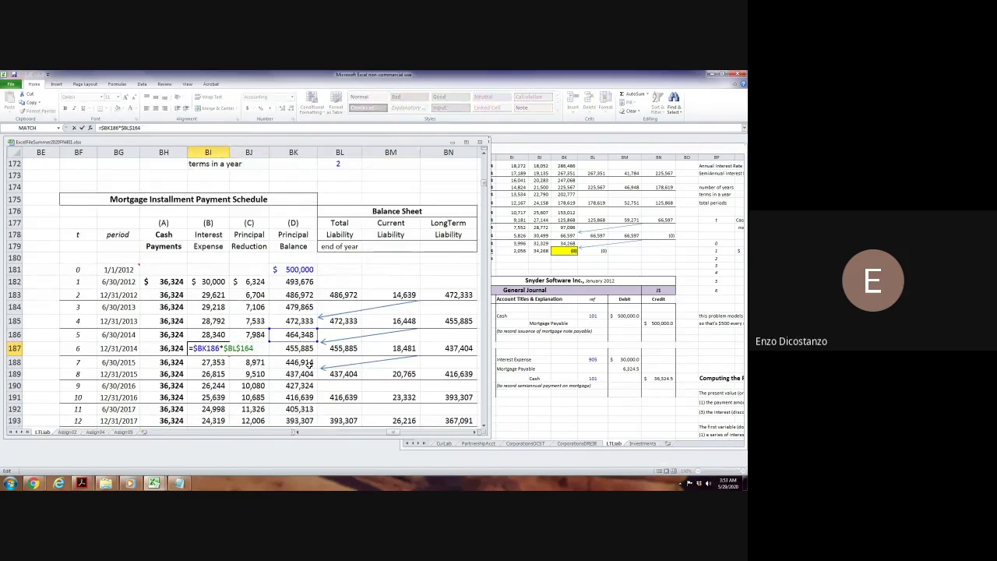
{"action": "scroll", "coordinate": [309, 365], "scroll_direction": "up", "scroll_amount": 7}
{"action": "scroll", "coordinate": [309, 343], "scroll_direction": "down", "scroll_amount": 8}
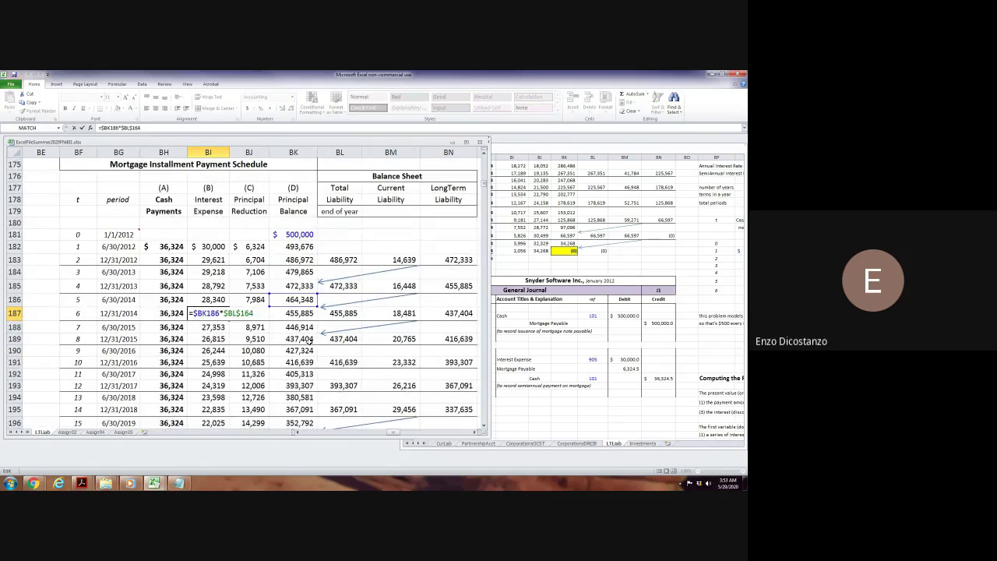
{"action": "key", "text": "ctrl+Return"}
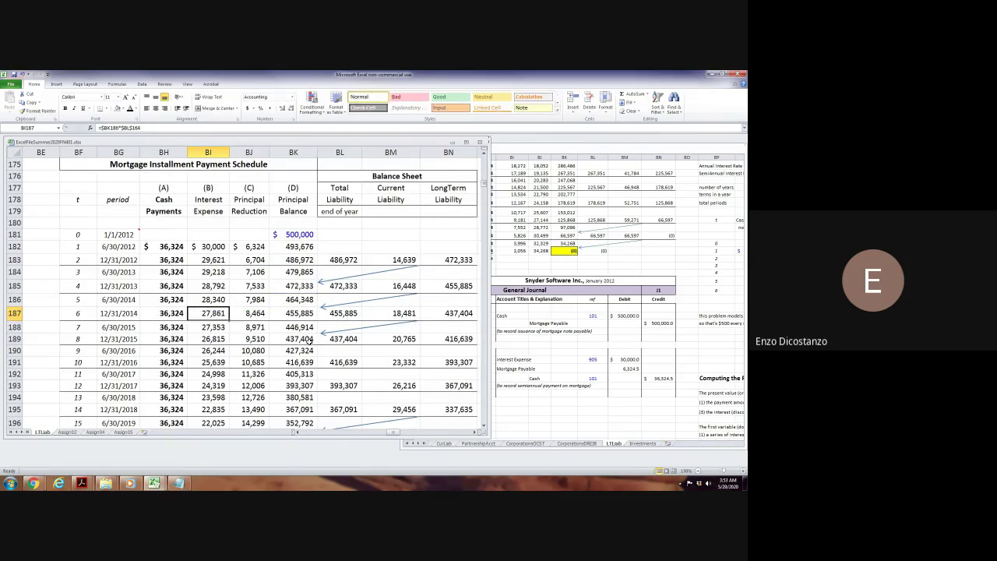
Trace the precedents of the 12/31/2014 interest expense in BI187 to the semi-annual interest rate in BL164 and clear the arrows.
{"action": "key", "text": "alt"}
{"action": "key", "text": "t"}
{"action": "key", "text": "t"}
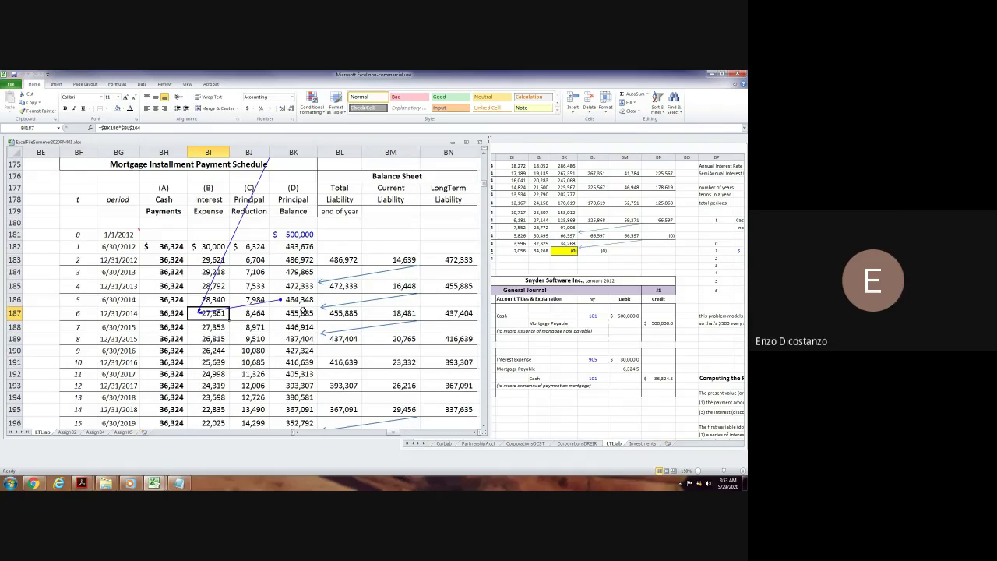
{"action": "left_click", "coordinate": [303, 301]}
{"action": "scroll", "coordinate": [312, 301], "scroll_direction": "up", "scroll_amount": 4}
{"action": "left_click", "coordinate": [340, 175]}
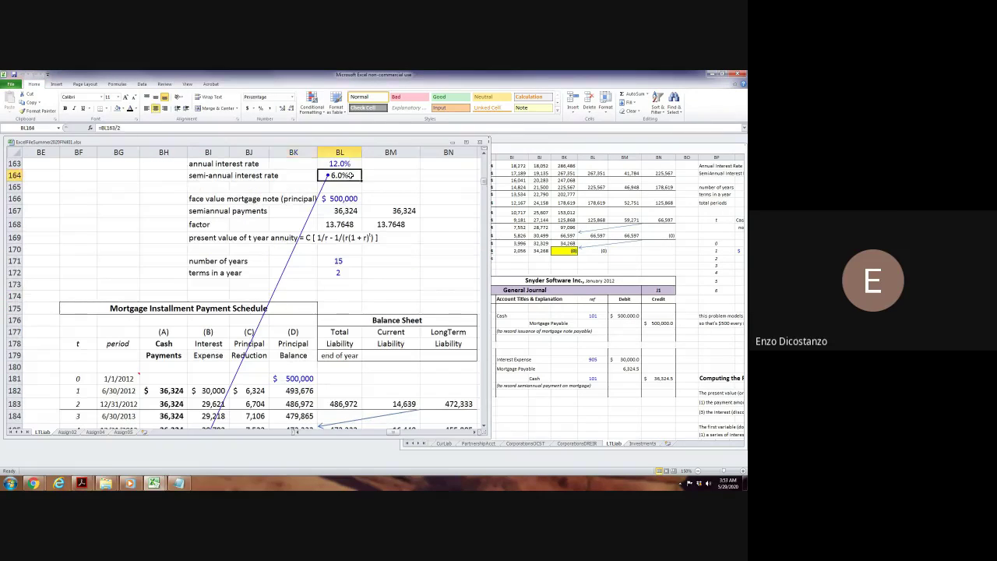
{"action": "left_click", "coordinate": [354, 285]}
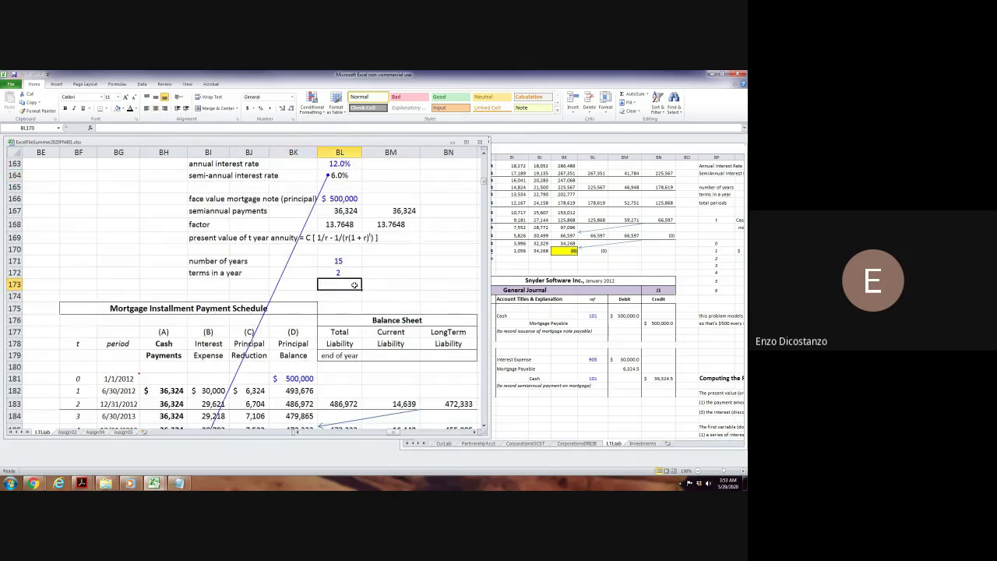
{"action": "key", "text": "alt+t"}
{"action": "key", "text": "u"}
{"action": "key", "text": "a"}
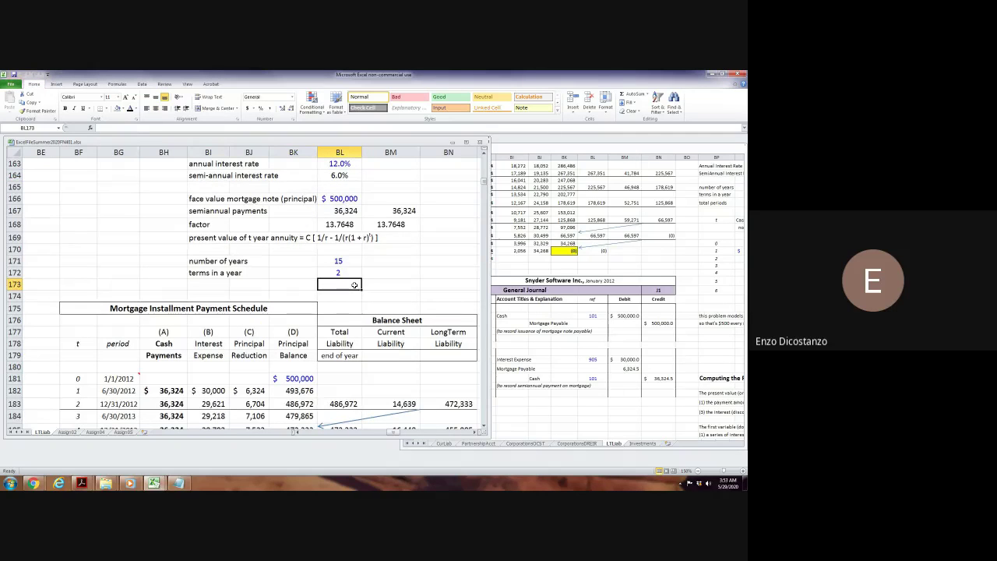
Go to the SelfTest Questions section at the top of the LTLiab sheet, past the bond pricing and straight-line amortization appendices.
{"action": "scroll", "coordinate": [354, 285], "scroll_direction": "down", "scroll_amount": 15}
{"action": "scroll", "coordinate": [354, 285], "scroll_direction": "up", "scroll_amount": 20}
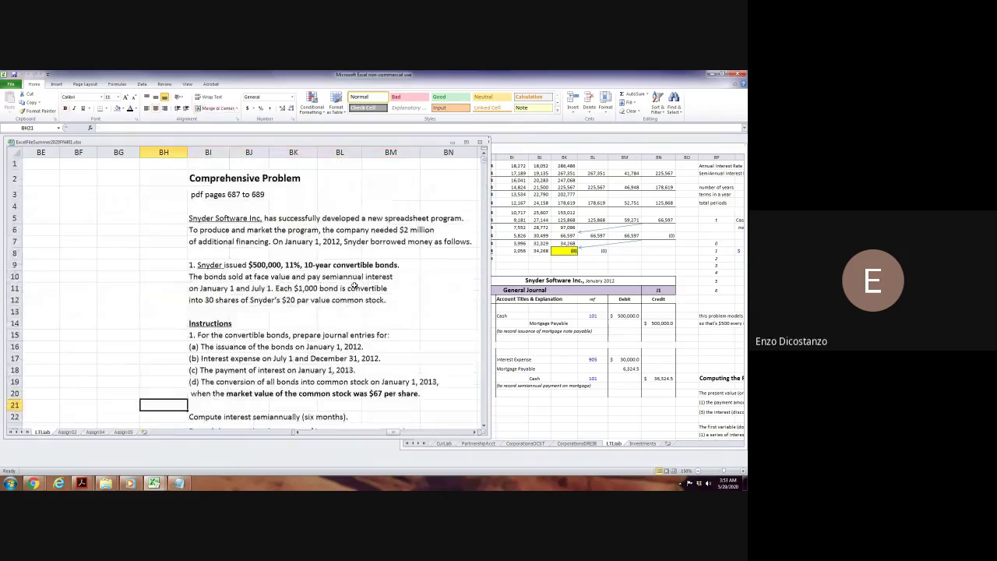
{"action": "key", "text": "Right"}
{"action": "key", "text": "Right"}
{"action": "key", "text": "Right"}
{"action": "key", "text": "Right"}
{"action": "key", "text": "Right"}
{"action": "key", "text": "Right"}
{"action": "key", "text": "Right"}
{"action": "key", "text": "Right"}
{"action": "key", "text": "Right"}
{"action": "key", "text": "Right"}
{"action": "key", "text": "Right"}
{"action": "key", "text": "Right"}
{"action": "key", "text": "Right"}
{"action": "key", "text": "Right"}
{"action": "key", "text": "Right"}
{"action": "key", "text": "Right"}
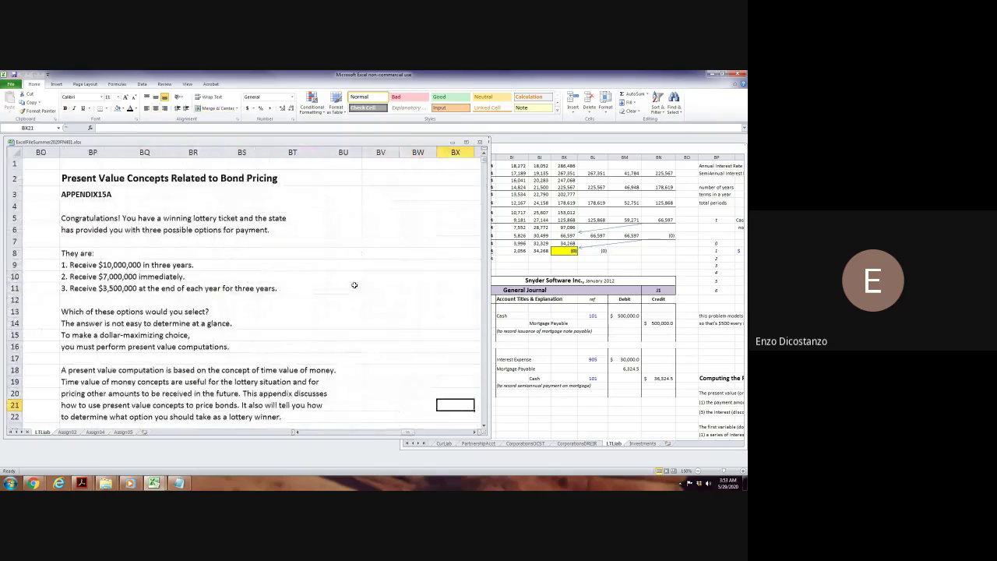
{"action": "key", "text": "Right"}
{"action": "key", "text": "Right"}
{"action": "key", "text": "Right"}
{"action": "key", "text": "Right"}
{"action": "key", "text": "Right"}
{"action": "key", "text": "Right"}
{"action": "key", "text": "Right"}
{"action": "key", "text": "Right"}
{"action": "key", "text": "Right"}
{"action": "key", "text": "Right"}
{"action": "key", "text": "Right"}
{"action": "key", "text": "Right"}
{"action": "key", "text": "Right"}
{"action": "key", "text": "Right"}
{"action": "key", "text": "Right"}
{"action": "key", "text": "Right"}
{"action": "key", "text": "Right"}
{"action": "key", "text": "Right"}
{"action": "key", "text": "Right"}
{"action": "key", "text": "Right"}
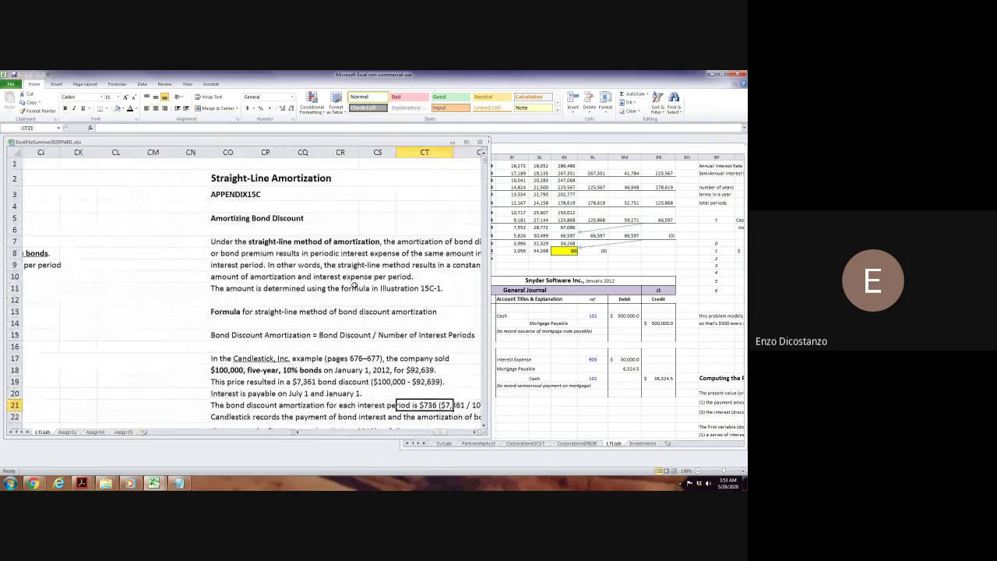
{"action": "key", "text": "Right"}
{"action": "key", "text": "Right"}
{"action": "key", "text": "Right"}
{"action": "key", "text": "Right"}
{"action": "key", "text": "Right"}
{"action": "key", "text": "Right"}
{"action": "key", "text": "Right"}
{"action": "key", "text": "Right"}
{"action": "key", "text": "Right"}
{"action": "key", "text": "Right"}
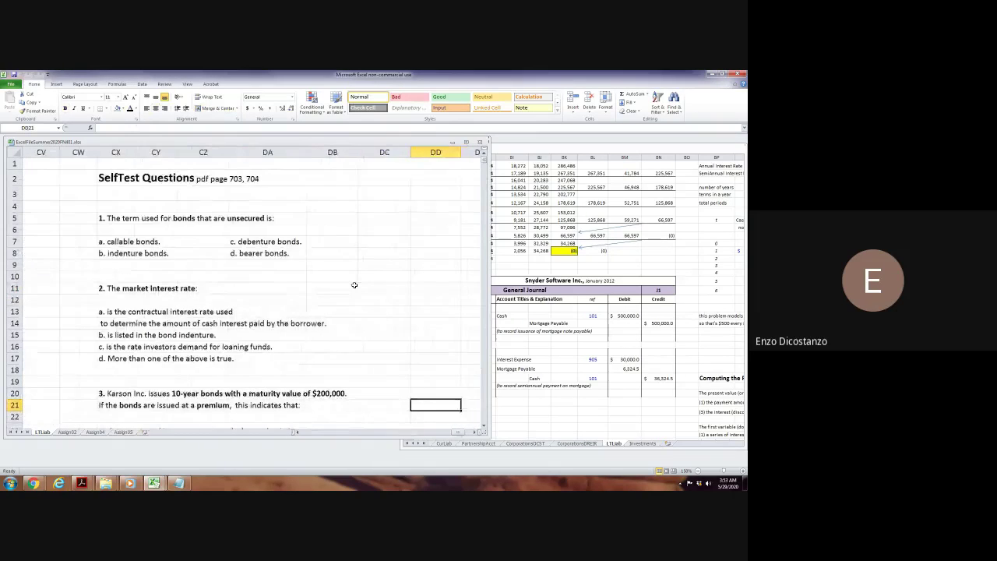
Bring up the SelfTest Questions in the AccountingPrinciples workbook and reposition its window beside the other workbook.
{"action": "left_click", "coordinate": [652, 259]}
{"action": "left_click", "coordinate": [652, 257]}
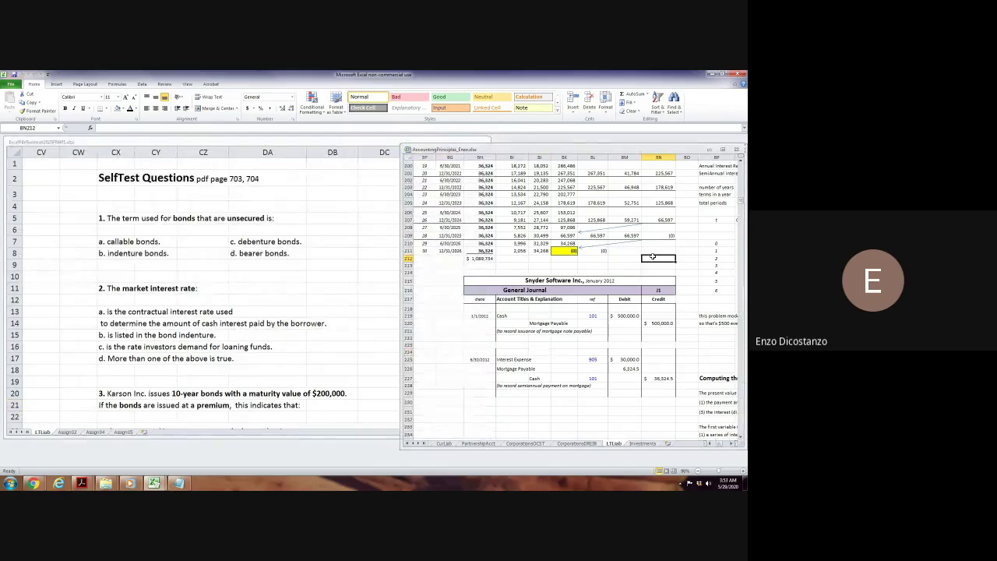
{"action": "key", "text": "Page_Up"}
{"action": "key", "text": "Page_Up"}
{"action": "key", "text": "Page_Up"}
{"action": "key", "text": "Page_Up"}
{"action": "key", "text": "Page_Up"}
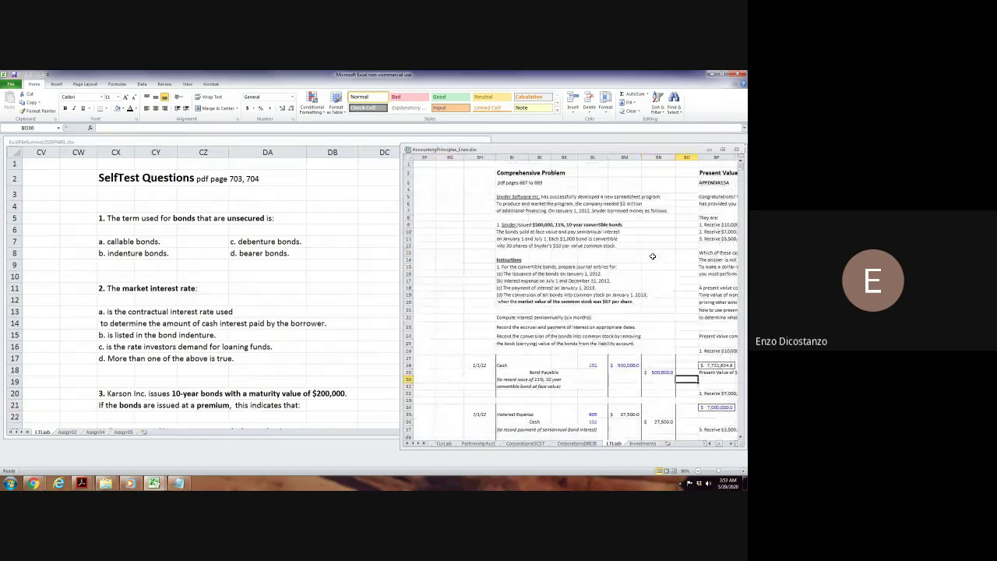
{"action": "key", "text": "Right"}
{"action": "key", "text": "Right"}
{"action": "key", "text": "Right"}
{"action": "key", "text": "Right"}
{"action": "key", "text": "Right"}
{"action": "key", "text": "Right"}
{"action": "key", "text": "Right"}
{"action": "key", "text": "Right"}
{"action": "key", "text": "Right"}
{"action": "key", "text": "Right"}
{"action": "key", "text": "Right"}
{"action": "key", "text": "Right"}
{"action": "key", "text": "Right"}
{"action": "key", "text": "Right"}
{"action": "key", "text": "Right"}
{"action": "key", "text": "Right"}
{"action": "key", "text": "Right"}
{"action": "key", "text": "Right"}
{"action": "key", "text": "Right"}
{"action": "key", "text": "Right"}
{"action": "key", "text": "Right"}
{"action": "key", "text": "Right"}
{"action": "key", "text": "Right"}
{"action": "key", "text": "Right"}
{"action": "key", "text": "Right"}
{"action": "key", "text": "Right"}
{"action": "key", "text": "Right"}
{"action": "key", "text": "Right"}
{"action": "key", "text": "Right"}
{"action": "key", "text": "Right"}
{"action": "key", "text": "Right"}
{"action": "key", "text": "Right"}
{"action": "key", "text": "Right"}
{"action": "key", "text": "Right"}
{"action": "key", "text": "Right"}
{"action": "key", "text": "Right"}
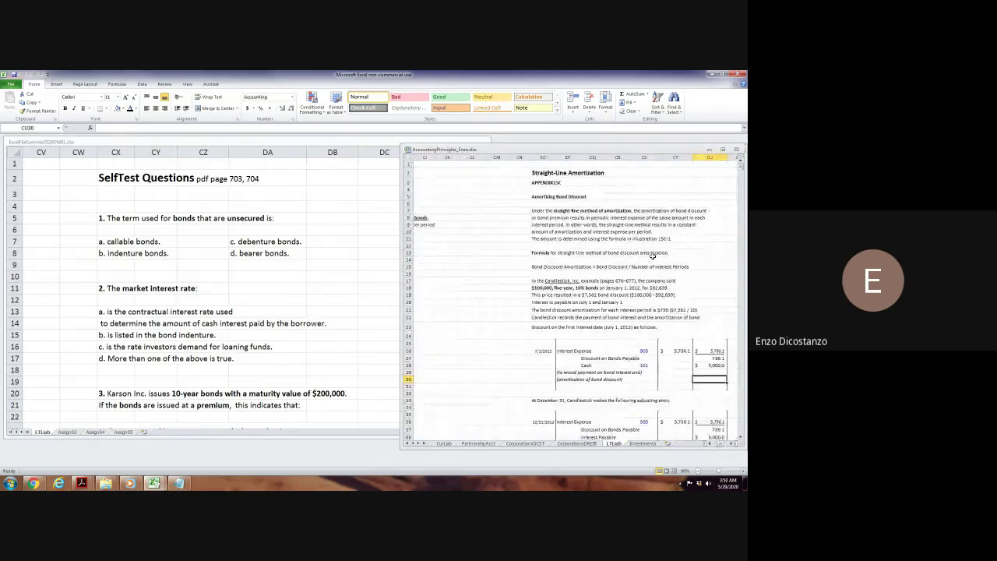
{"action": "key", "text": "Right"}
{"action": "key", "text": "Right"}
{"action": "key", "text": "Right"}
{"action": "key", "text": "Right"}
{"action": "key", "text": "Right"}
{"action": "key", "text": "Right"}
{"action": "key", "text": "Right"}
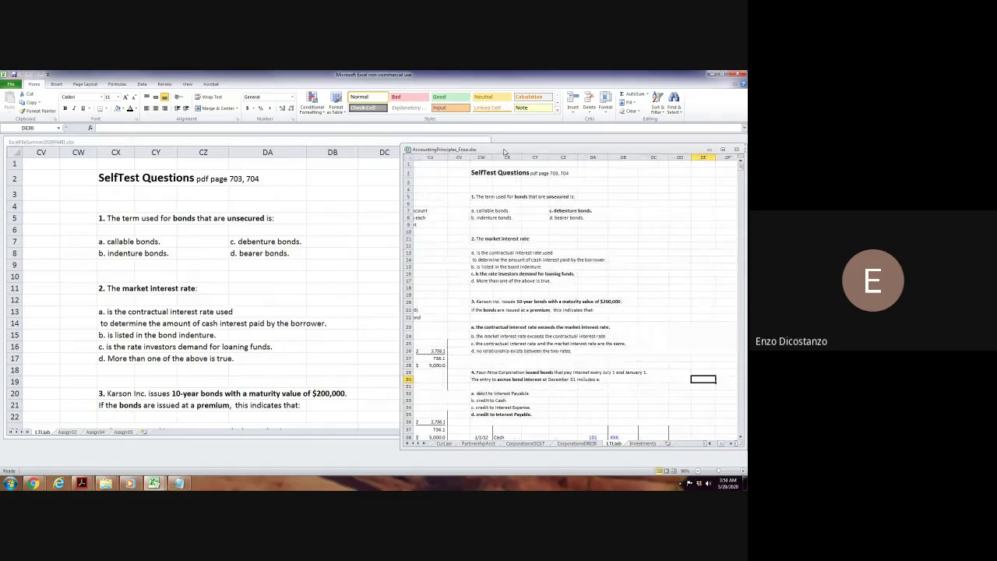
{"action": "left_click_drag", "start_coordinate": [504, 152], "coordinate": [524, 143]}
Bold answer "c. debenture bonds." in DA7 for question 1 and narrow that workbook's window to reveal more of the other one.
{"action": "left_click", "coordinate": [323, 250]}
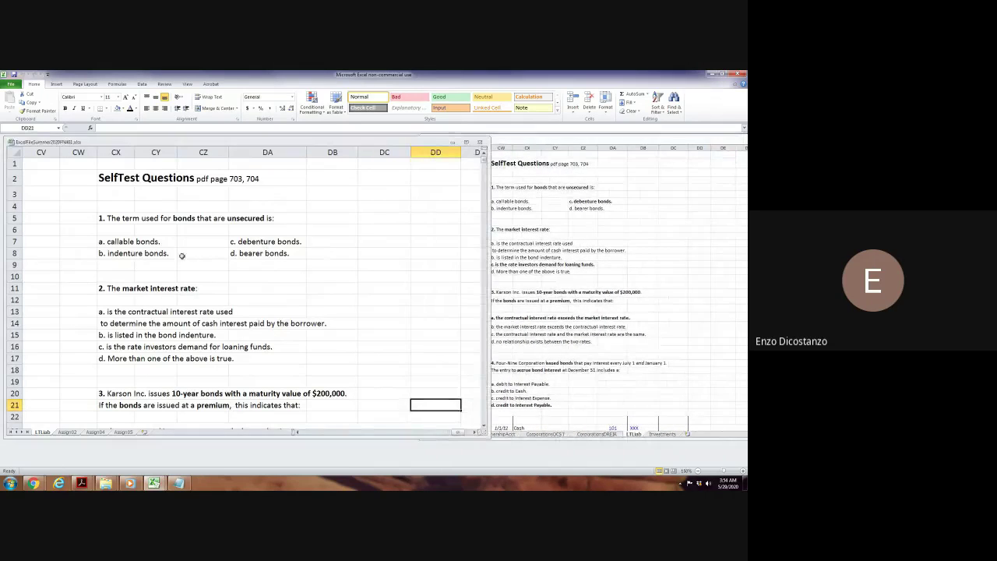
{"action": "left_click", "coordinate": [195, 232]}
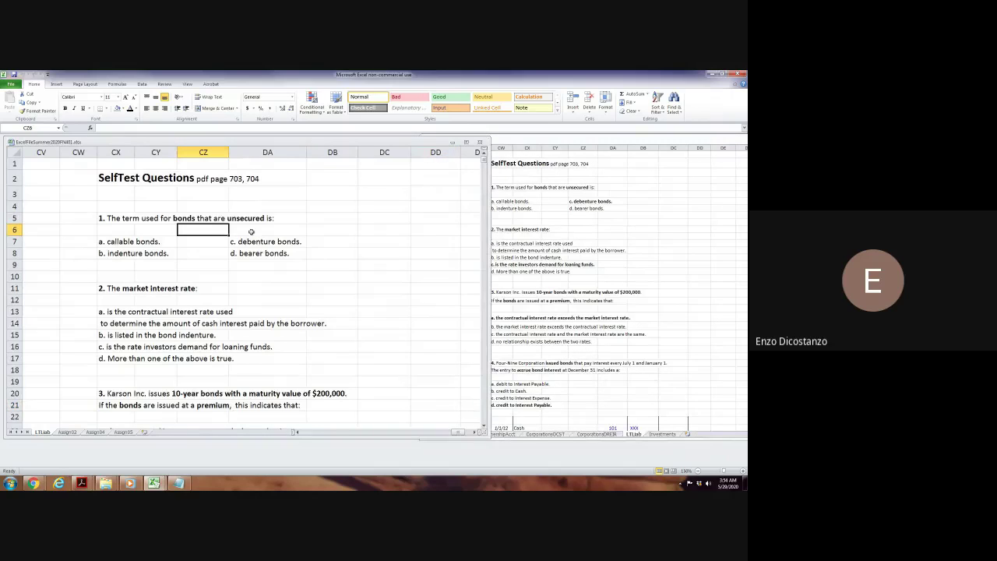
{"action": "key", "text": "Down"}
{"action": "key", "text": "Right"}
{"action": "key", "text": "ctrl+b"}
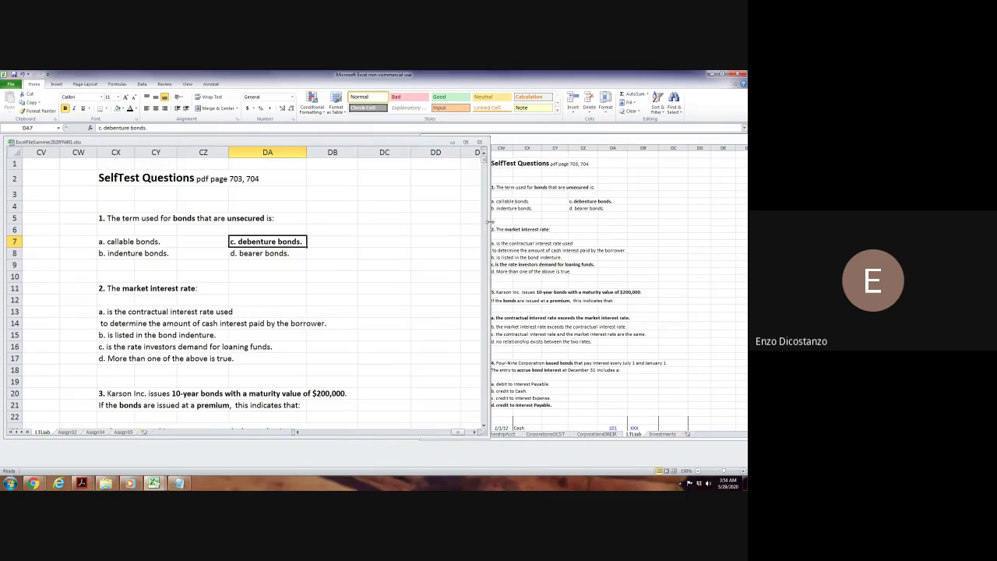
{"action": "left_click_drag", "start_coordinate": [490, 226], "coordinate": [452, 227]}
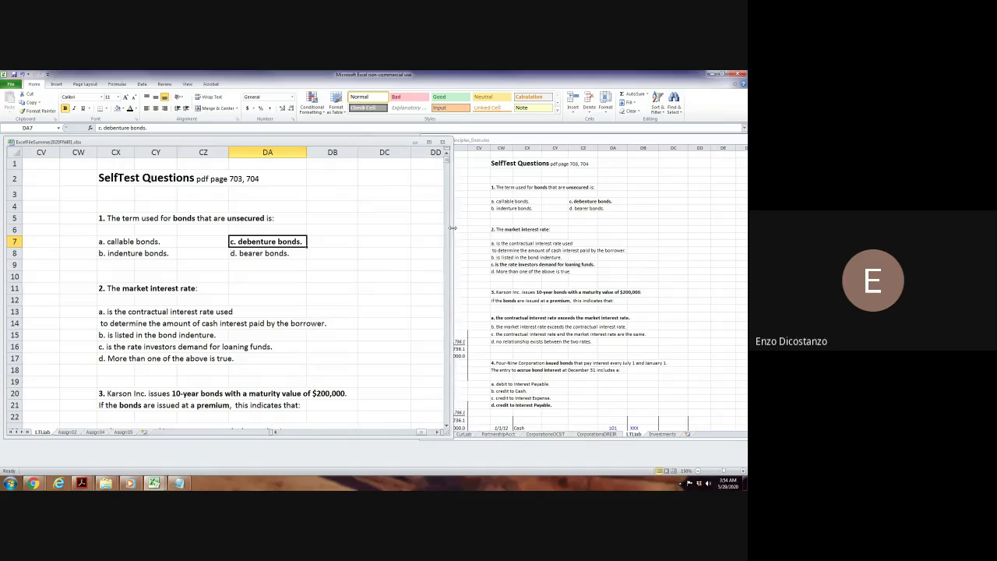
{"action": "left_click", "coordinate": [334, 278]}
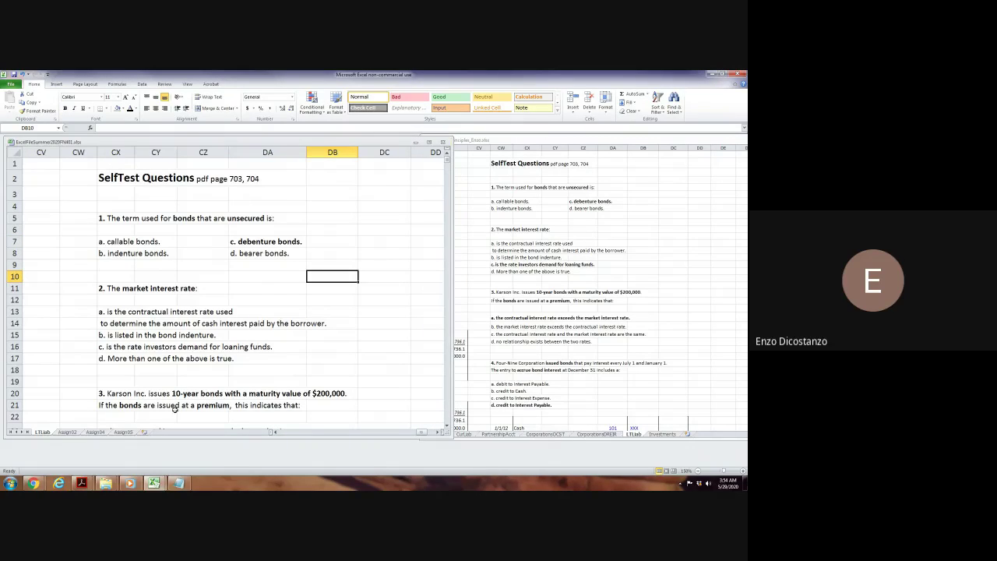
Look up the definition of debenture bonds in the Chapter 15 glossary of the Accounting Principles PDF in Adobe Acrobat, and return to Excel.
{"action": "left_click", "coordinate": [81, 483]}
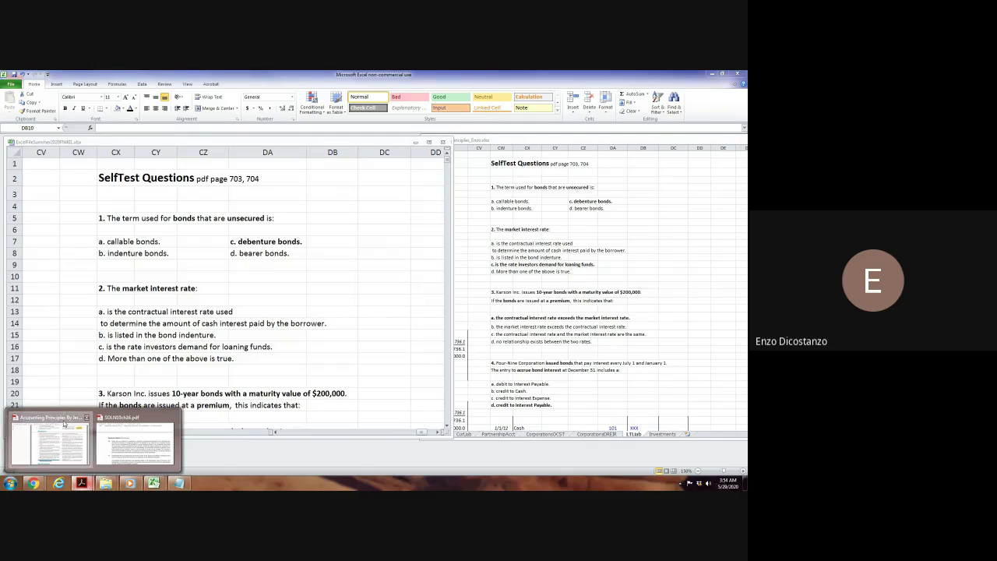
{"action": "left_click", "coordinate": [65, 442]}
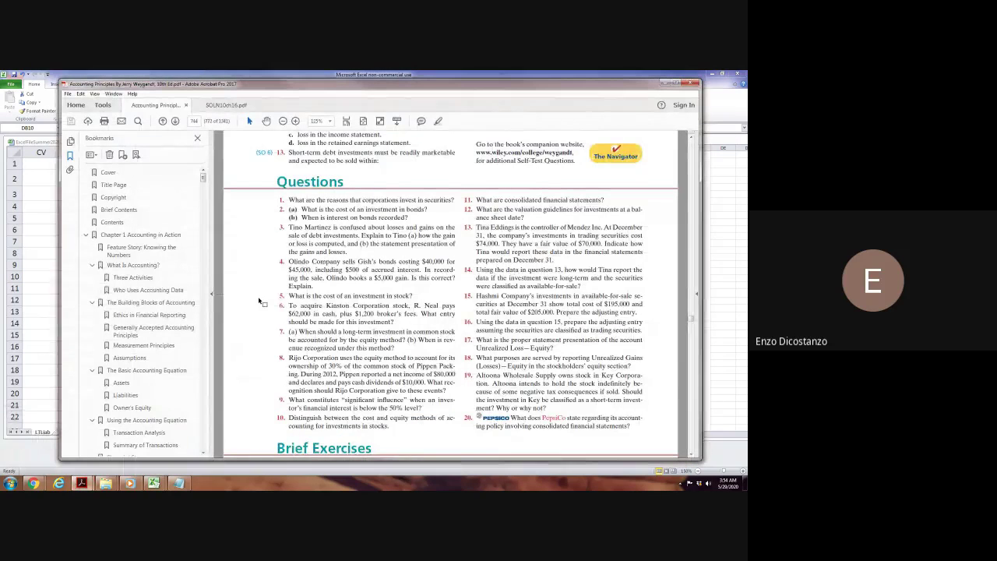
{"action": "scroll", "coordinate": [259, 301], "scroll_direction": "up", "scroll_amount": 20}
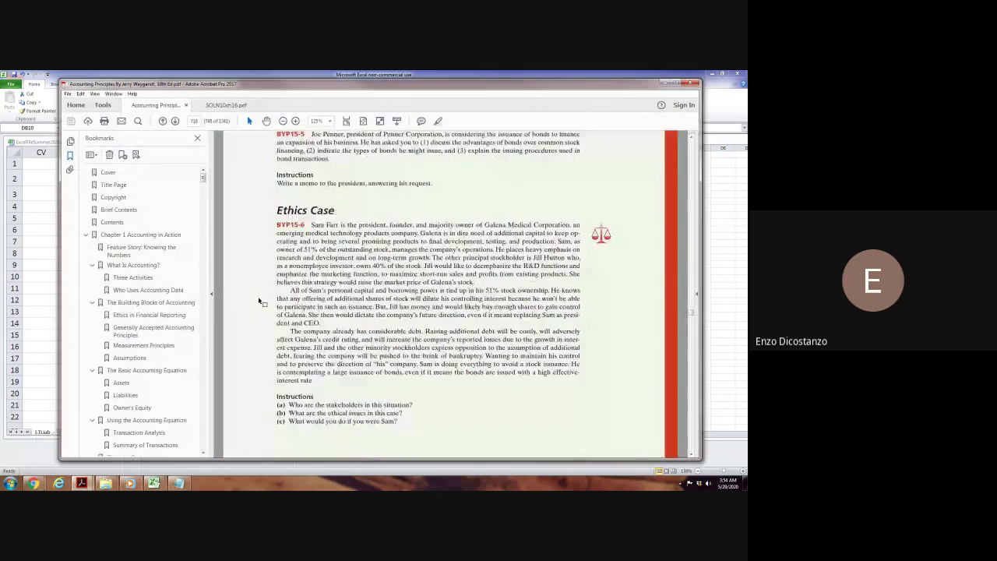
{"action": "scroll", "coordinate": [259, 300], "scroll_direction": "up", "scroll_amount": 10}
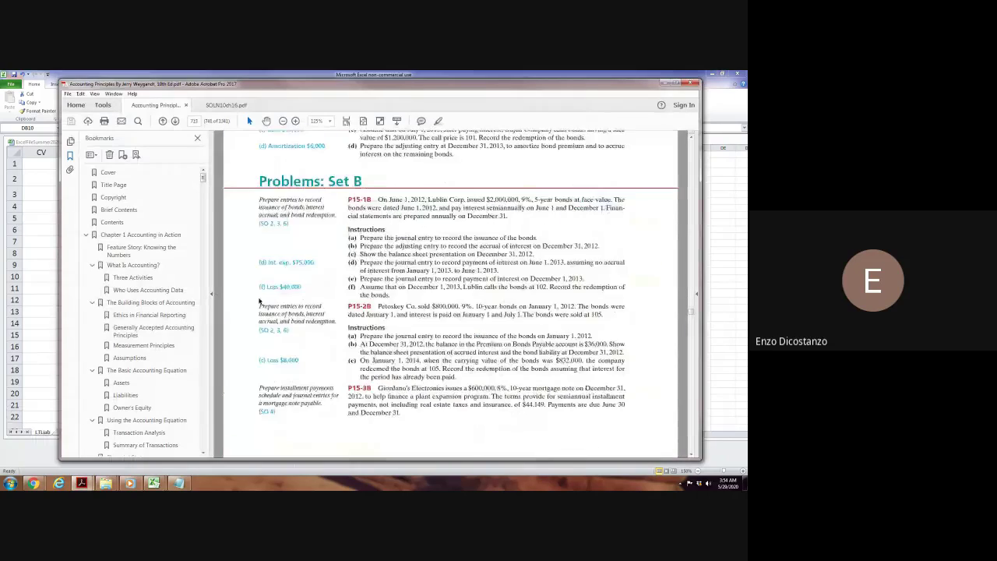
{"action": "scroll", "coordinate": [259, 301], "scroll_direction": "up", "scroll_amount": 10}
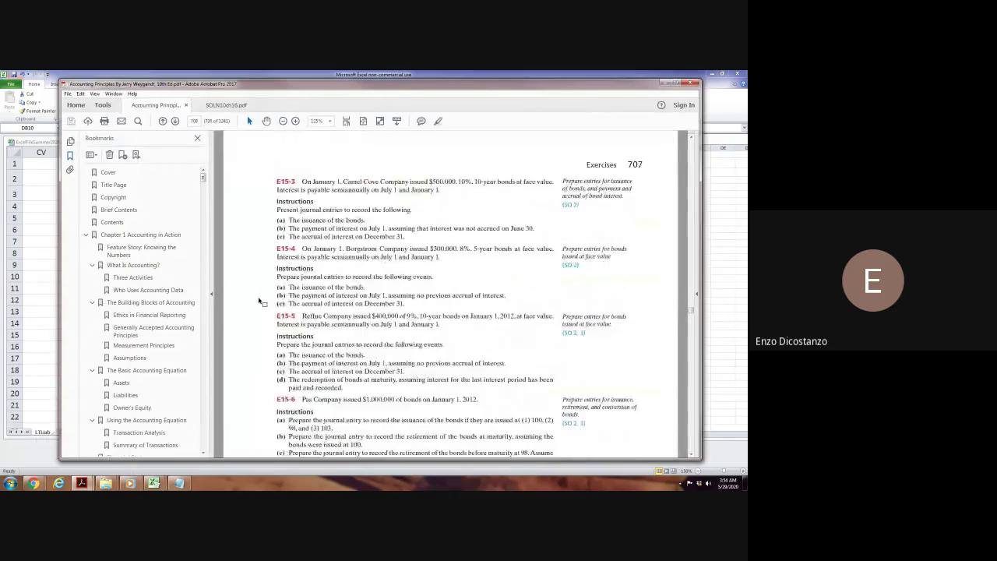
{"action": "scroll", "coordinate": [260, 300], "scroll_direction": "up", "scroll_amount": 5}
{"action": "scroll", "coordinate": [260, 301], "scroll_direction": "down", "scroll_amount": 3}
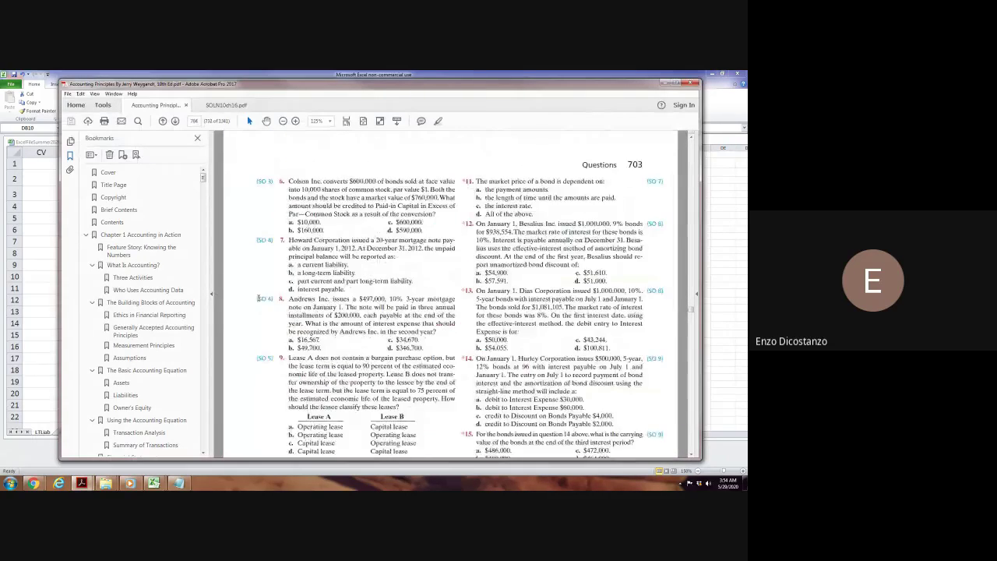
{"action": "scroll", "coordinate": [259, 301], "scroll_direction": "up", "scroll_amount": 10}
{"action": "scroll", "coordinate": [260, 301], "scroll_direction": "up", "scroll_amount": 15}
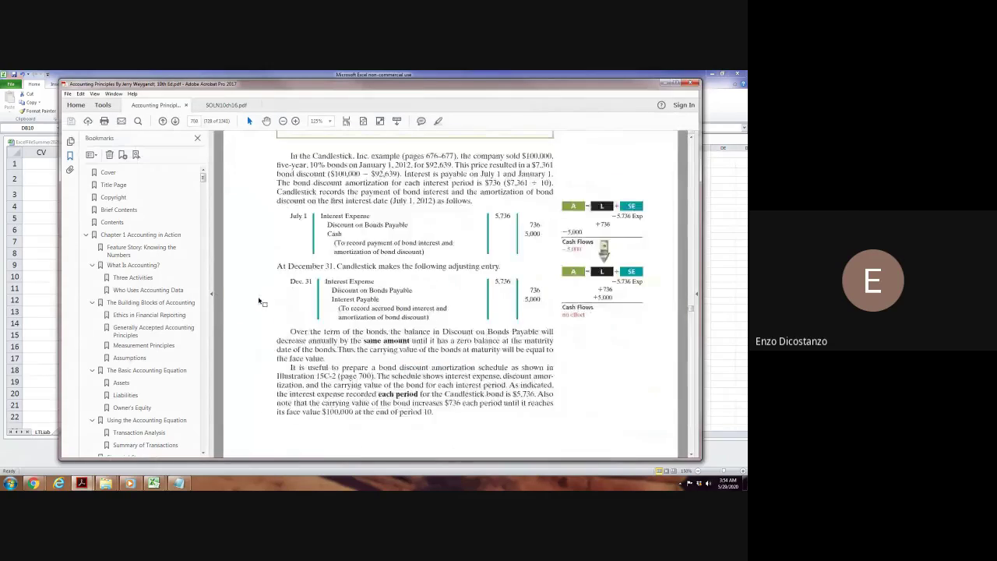
{"action": "scroll", "coordinate": [259, 301], "scroll_direction": "up", "scroll_amount": 15}
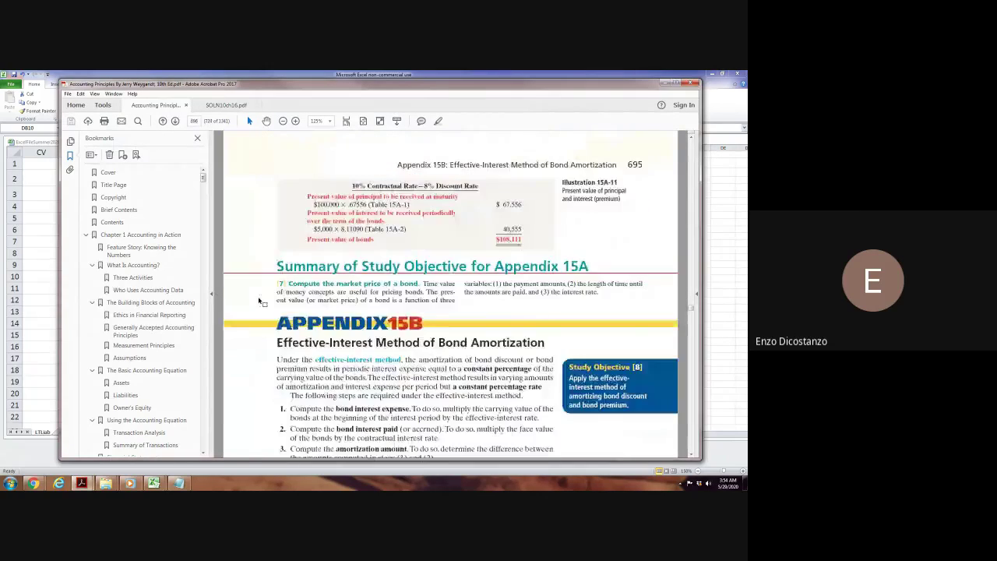
{"action": "scroll", "coordinate": [259, 300], "scroll_direction": "up", "scroll_amount": 10}
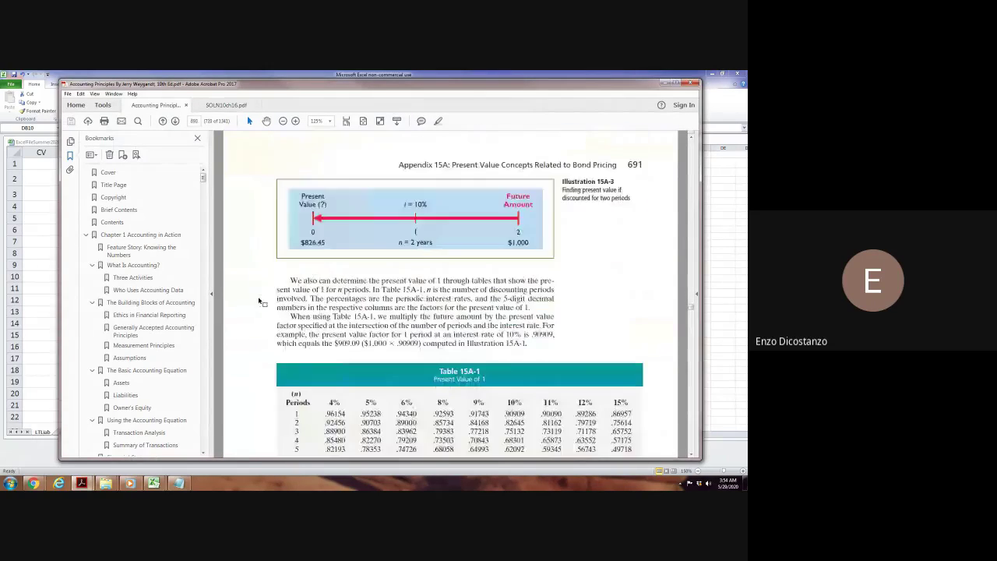
{"action": "scroll", "coordinate": [259, 300], "scroll_direction": "up", "scroll_amount": 8}
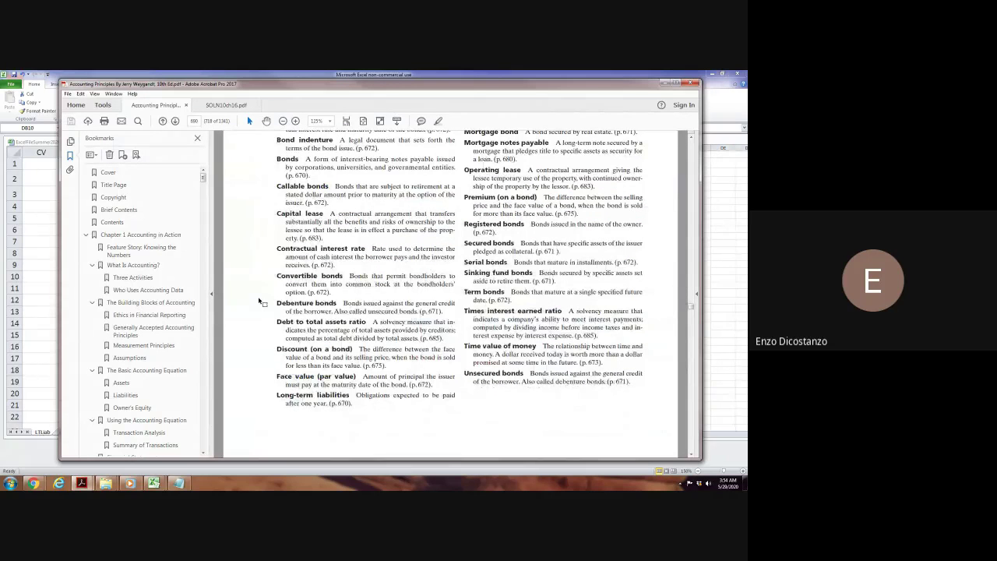
{"action": "scroll", "coordinate": [259, 301], "scroll_direction": "up", "scroll_amount": 1}
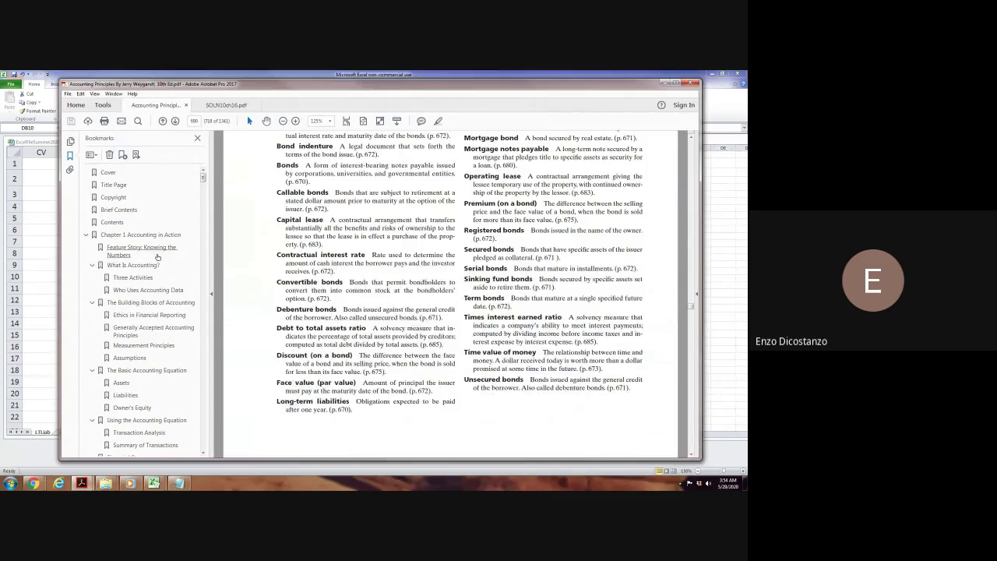
{"action": "scroll", "coordinate": [283, 287], "scroll_direction": "up", "scroll_amount": 1}
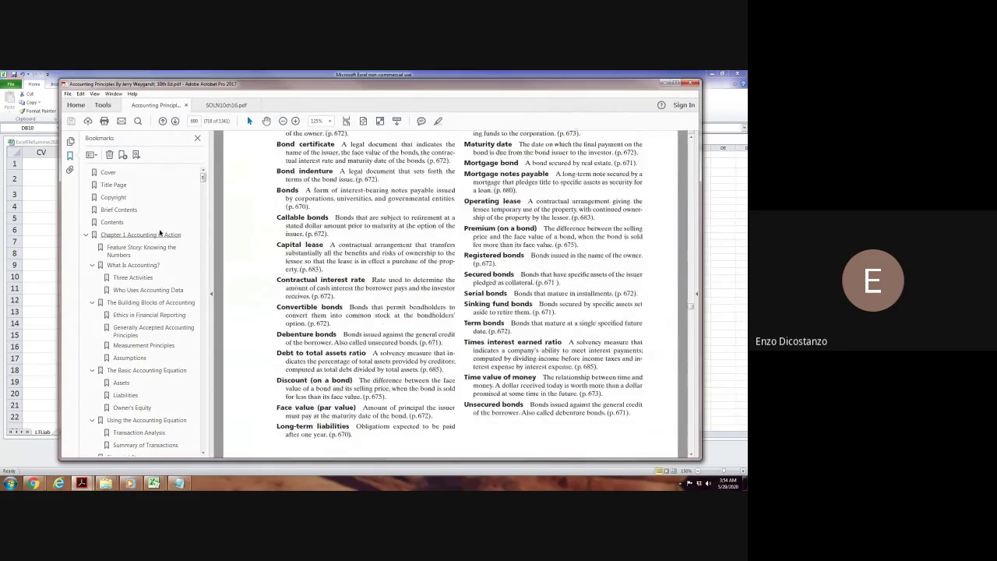
{"action": "key", "text": "alt+Tab"}
{"action": "left_click", "coordinate": [529, 279]}
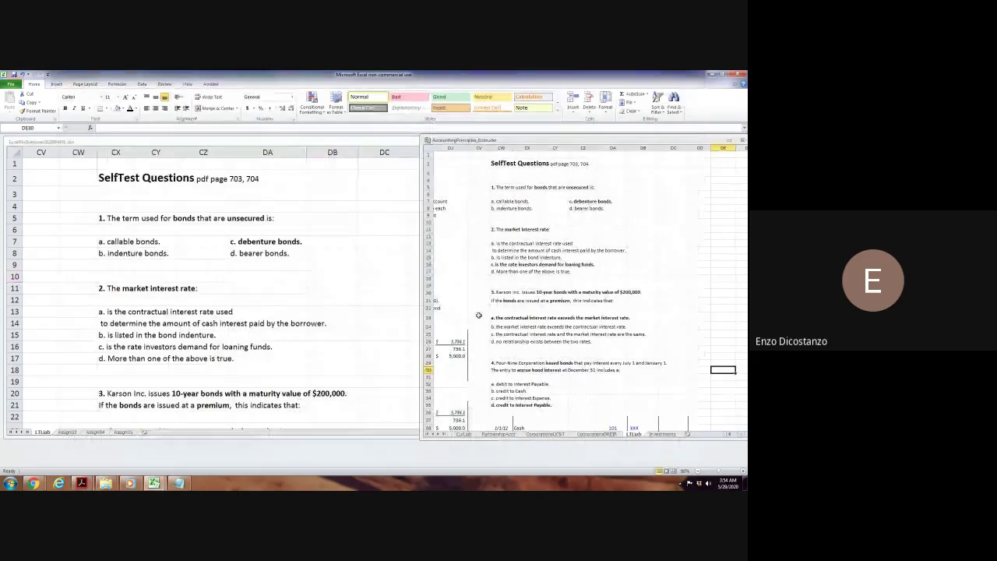
{"action": "mouse_move", "coordinate": [81, 483]}
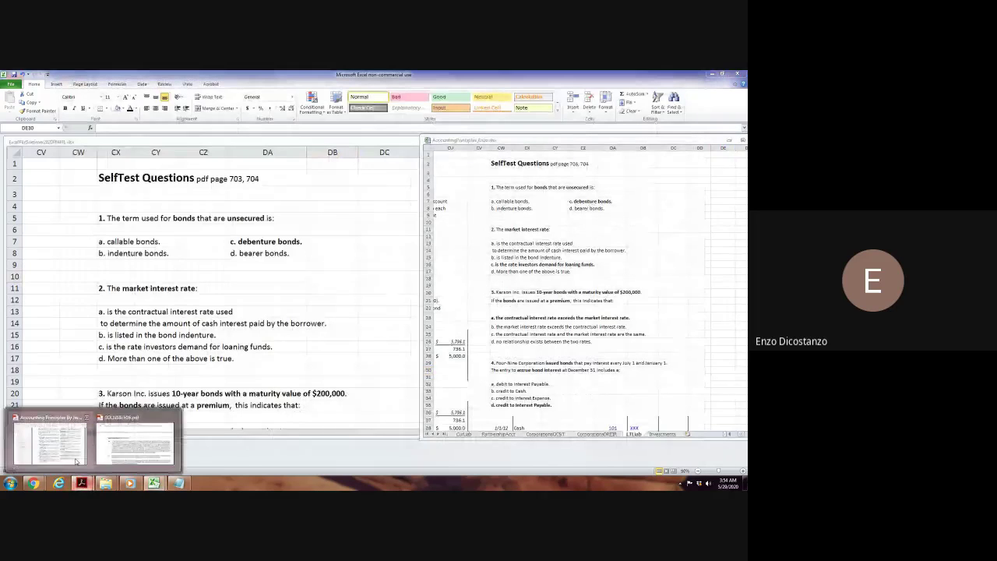
{"action": "left_click", "coordinate": [76, 461]}
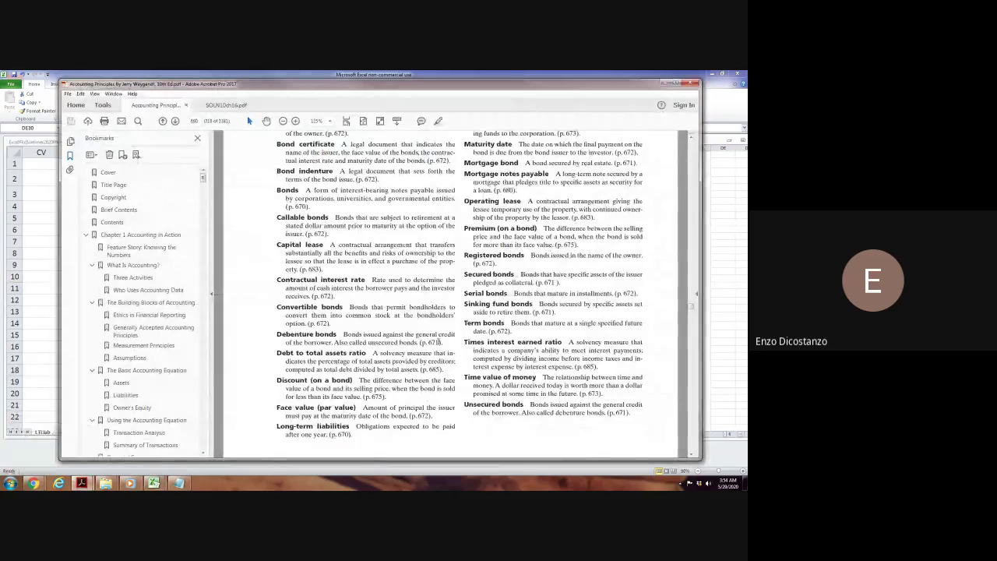
{"action": "left_click", "coordinate": [49, 288]}
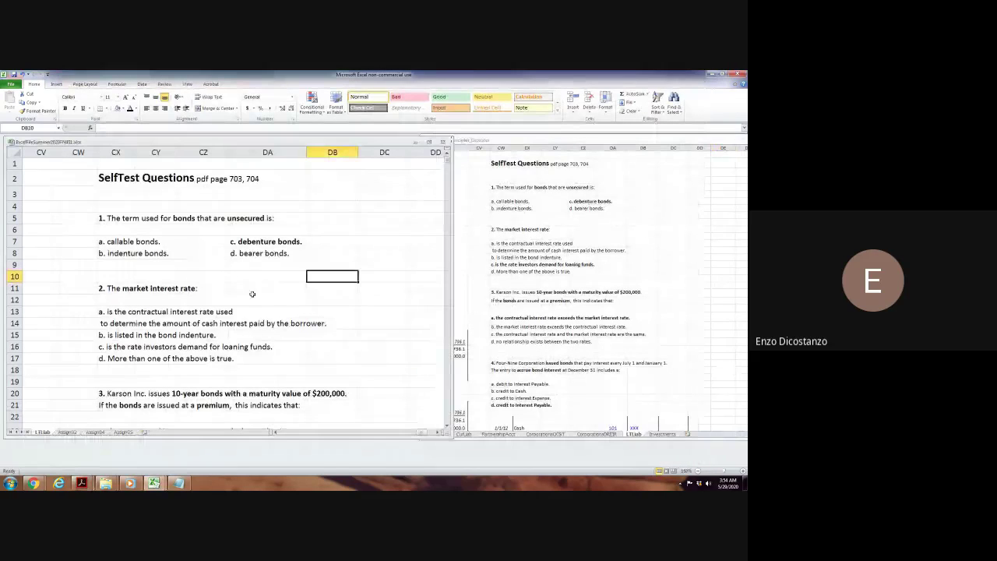
Bold answer "c. is the rate investors demand for loaning funds." in CX16 for question 2.
{"action": "left_click", "coordinate": [81, 311]}
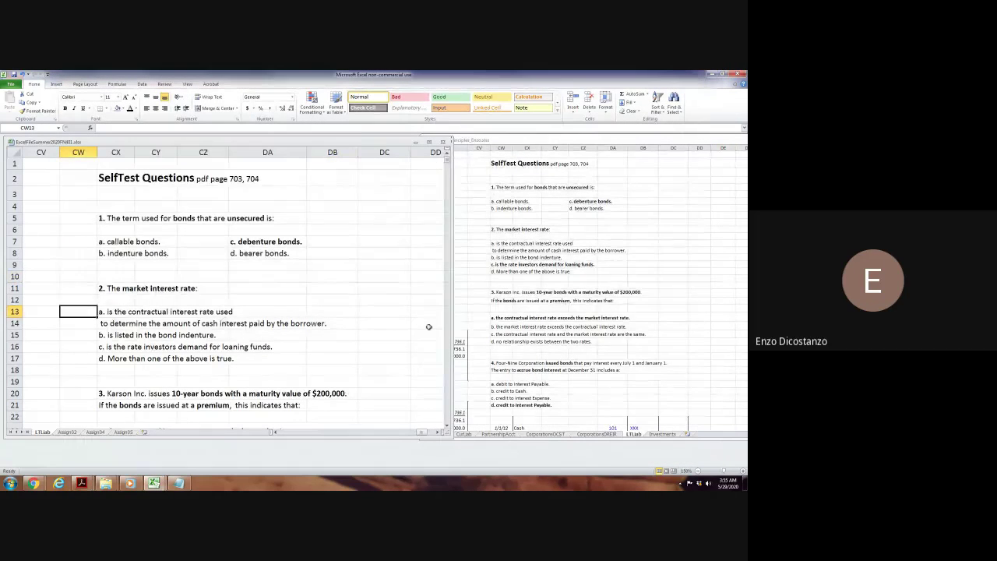
{"action": "key", "text": "Down"}
{"action": "key", "text": "Down"}
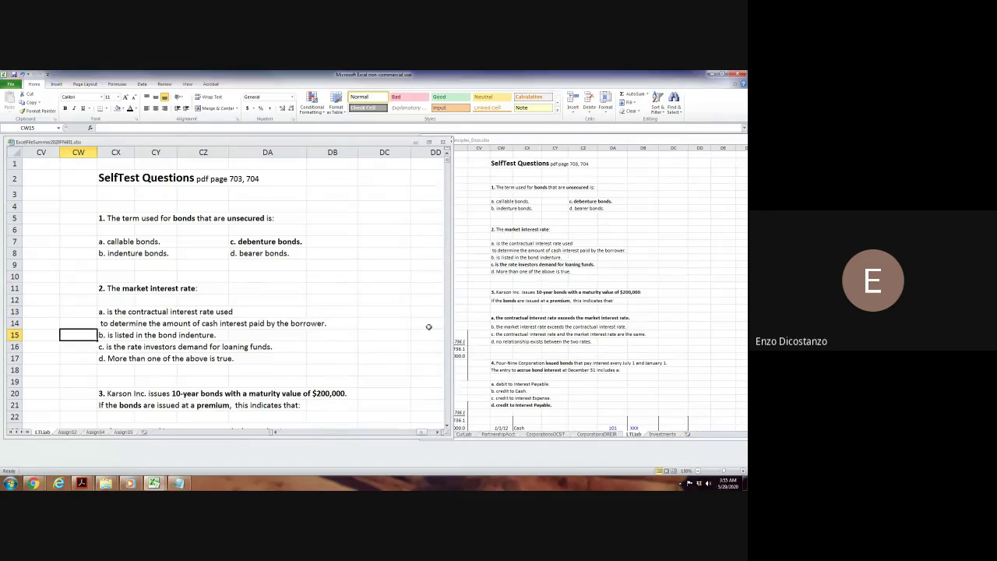
{"action": "key", "text": "Right"}
{"action": "key", "text": "Down"}
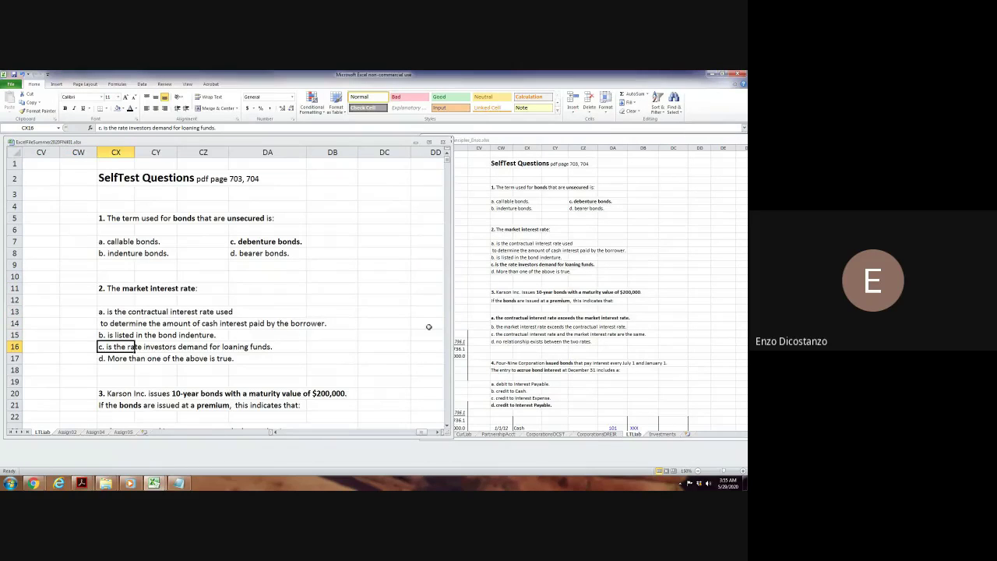
{"action": "key", "text": "ctrl+b"}
{"action": "key", "text": "Left"}
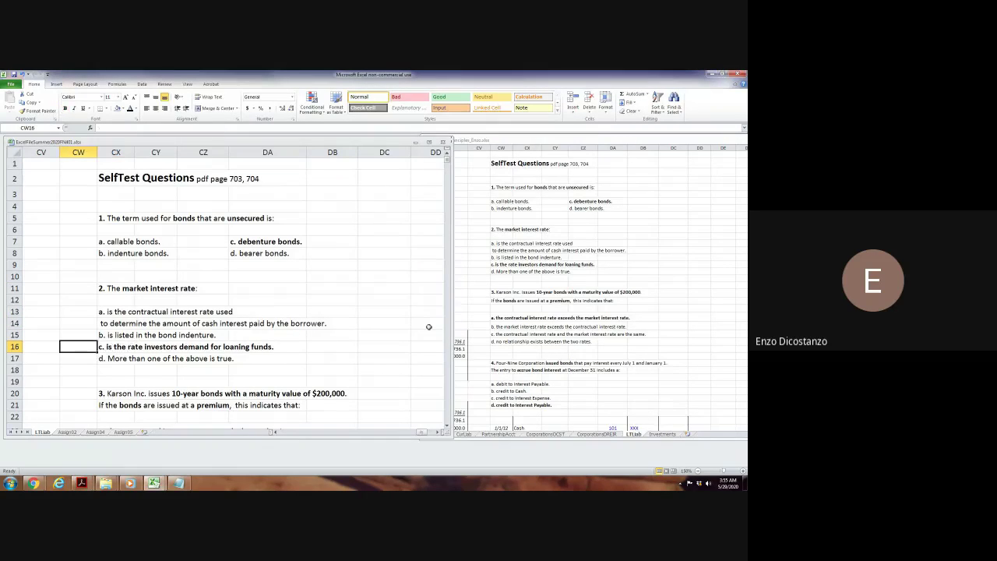
Read through question 3 on bonds issued at a premium and its answer choices, down to the start of question 4.
{"action": "key", "text": "Down"}
{"action": "key", "text": "Down"}
{"action": "key", "text": "Down"}
{"action": "key", "text": "Down"}
{"action": "key", "text": "Down"}
{"action": "key", "text": "Down"}
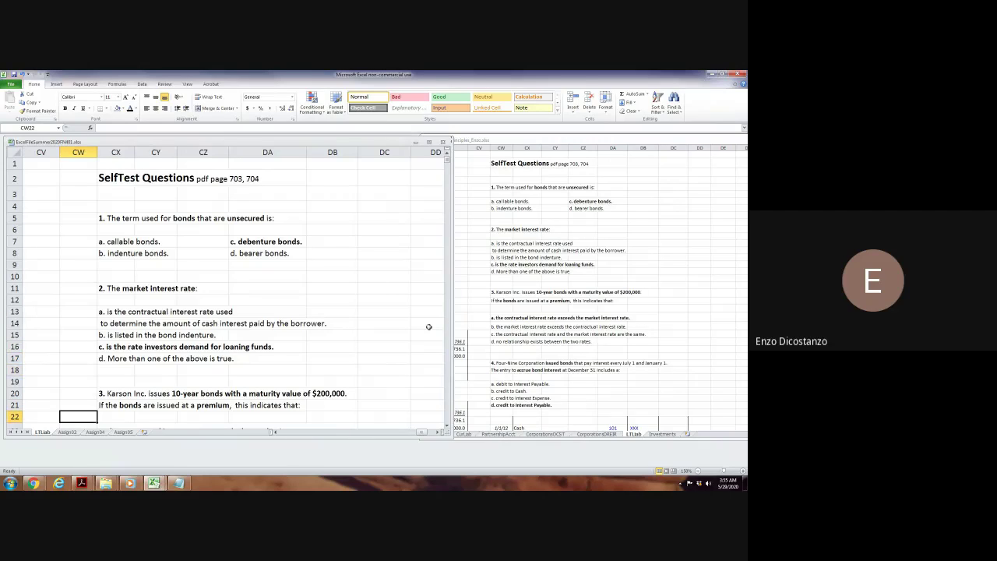
{"action": "key", "text": "Down"}
{"action": "key", "text": "Down"}
{"action": "key", "text": "Down"}
{"action": "key", "text": "Down"}
{"action": "key", "text": "Down"}
{"action": "key", "text": "Down"}
{"action": "key", "text": "Down"}
{"action": "key", "text": "Down"}
{"action": "key", "text": "Up"}
{"action": "key", "text": "Up"}
{"action": "key", "text": "Up"}
{"action": "key", "text": "Up"}
{"action": "key", "text": "Up"}
{"action": "key", "text": "Up"}
{"action": "key", "text": "Up"}
{"action": "key", "text": "Up"}
{"action": "key", "text": "Up"}
{"action": "key", "text": "Up"}
{"action": "key", "text": "Up"}
{"action": "key", "text": "Up"}
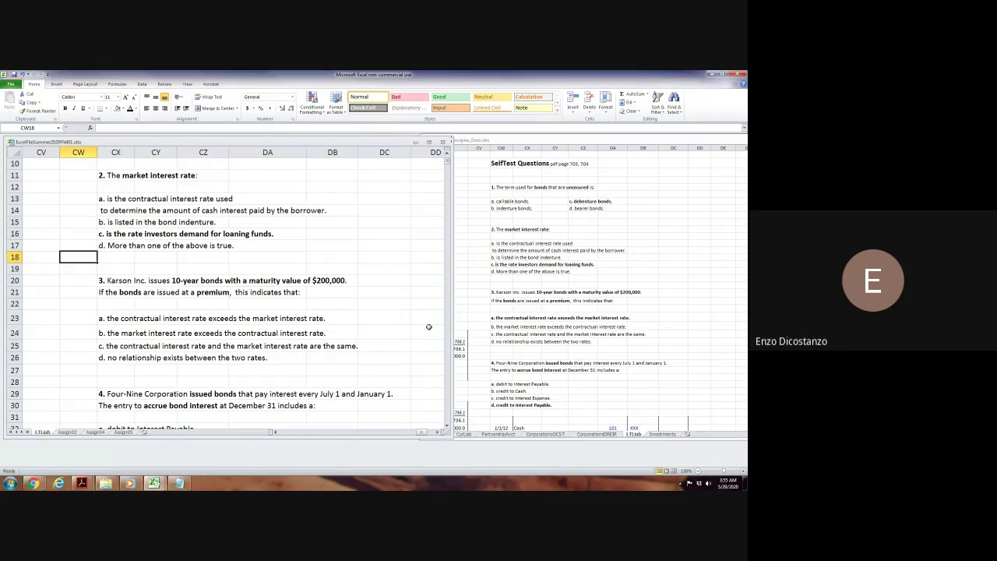
Underline only the company name "Karson Inc." within the question 3 text in CX20.
{"action": "key", "text": "Down"}
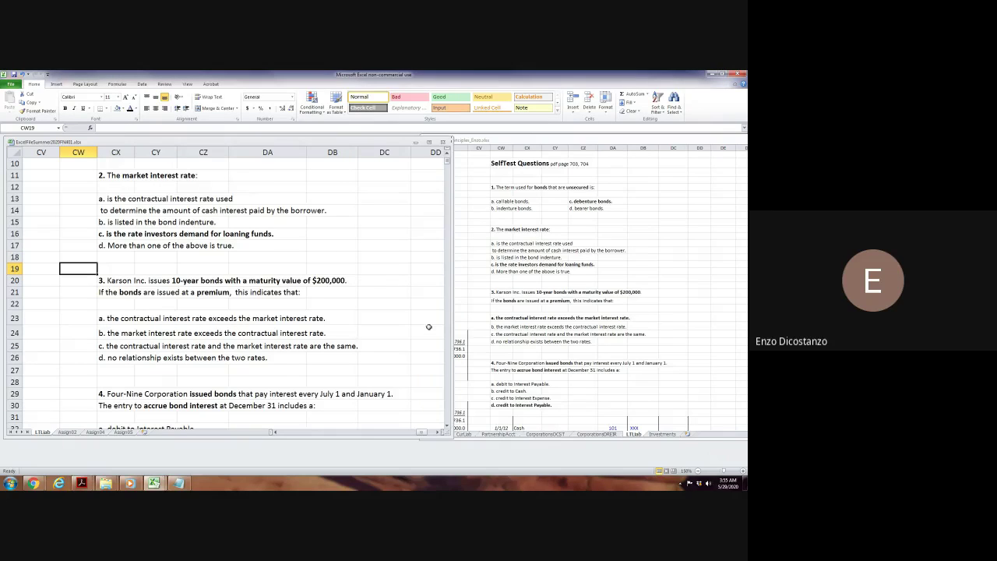
{"action": "key", "text": "Down"}
{"action": "key", "text": "Right"}
{"action": "key", "text": "F2"}
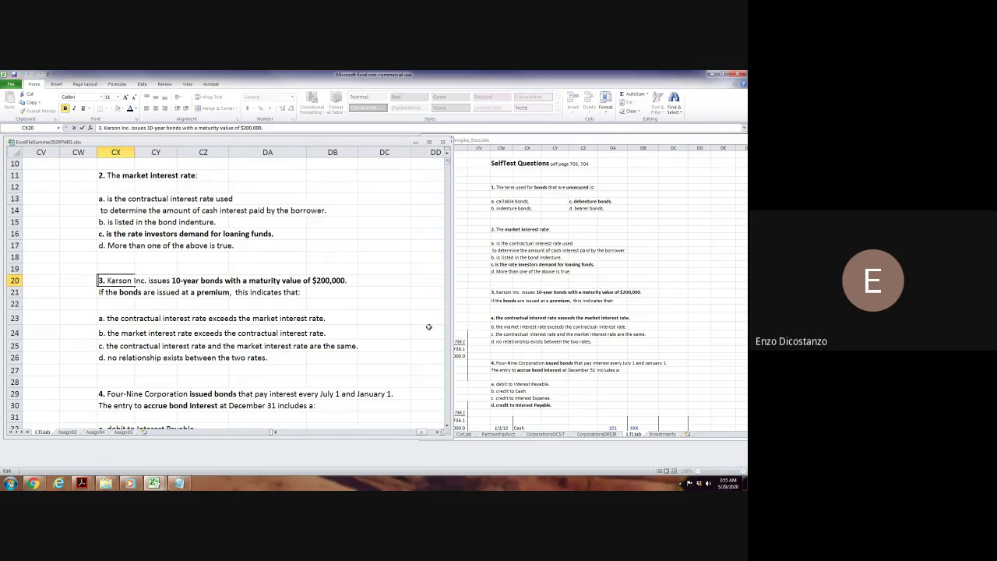
{"action": "key", "text": "Right"}
{"action": "key", "text": "Right"}
{"action": "key", "text": "Right"}
{"action": "key", "text": "shift+Right"}
{"action": "key", "text": "shift+Right"}
{"action": "key", "text": "shift+Right"}
{"action": "key", "text": "shift+Right"}
{"action": "key", "text": "shift+Right"}
{"action": "key", "text": "shift+Right"}
{"action": "key", "text": "shift+Right"}
{"action": "key", "text": "shift+Right"}
{"action": "key", "text": "shift+Right"}
{"action": "key", "text": "shift+Right"}
{"action": "key", "text": "ctrl+u"}
{"action": "key", "text": "Return"}
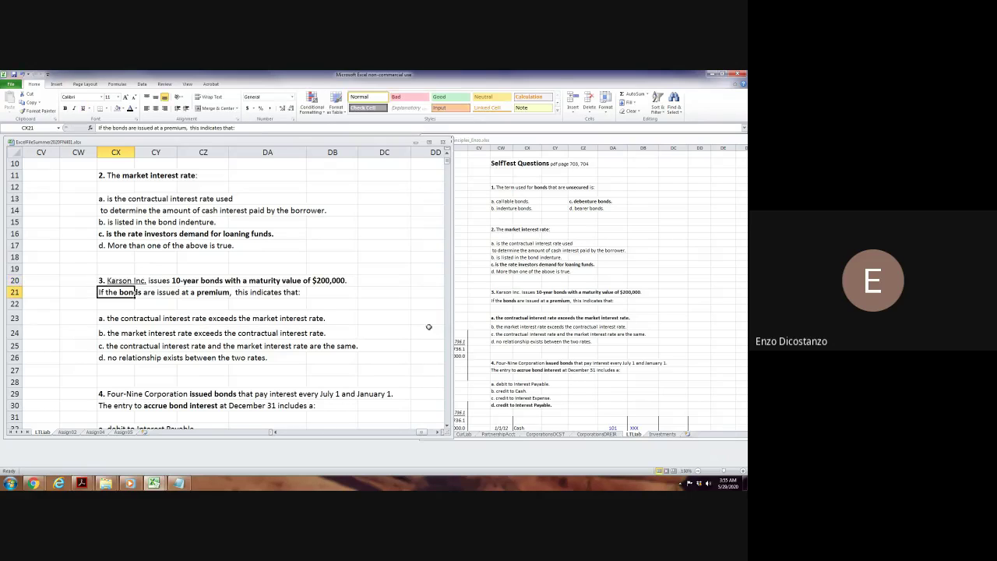
Bold answer "a. the contractual interest rate exceeds the market interest rate." in CX23 for question 3 and dismiss the Windows performance notification.
{"action": "key", "text": "Up"}
{"action": "key", "text": "Up"}
{"action": "key", "text": "Left"}
{"action": "key", "text": "Down"}
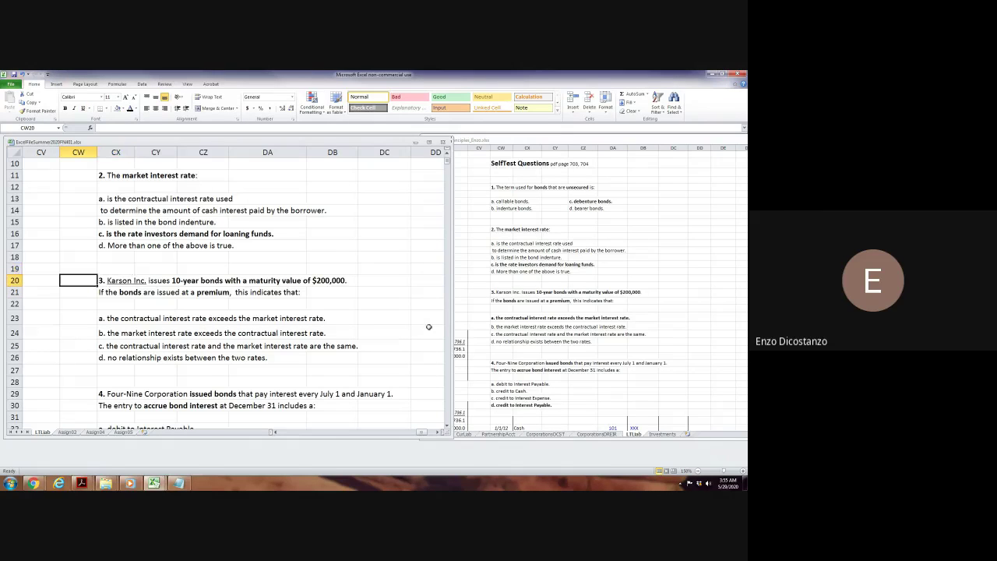
{"action": "key", "text": "Down"}
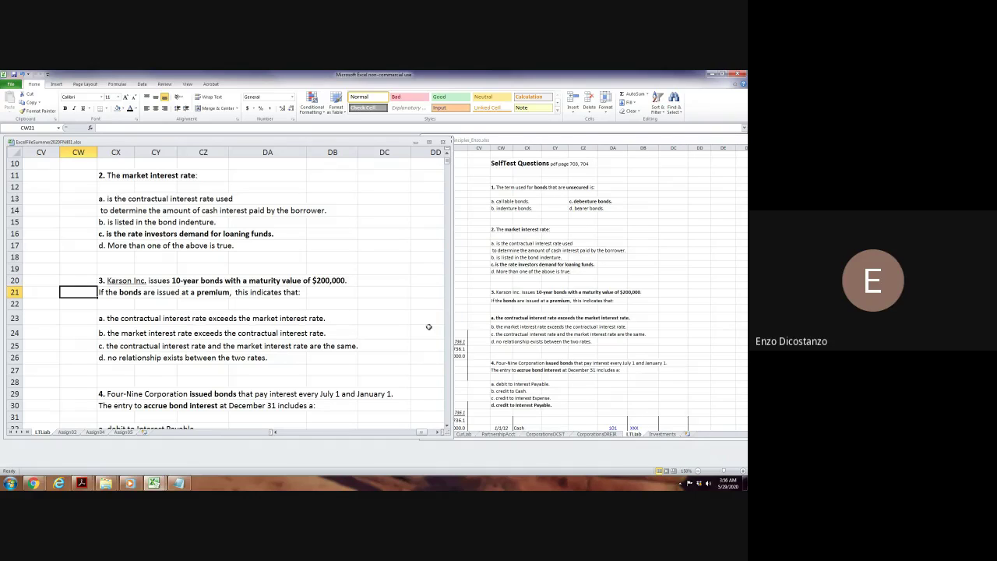
{"action": "key", "text": "Down"}
{"action": "key", "text": "Down"}
{"action": "key", "text": "Right"}
{"action": "key", "text": "ctrl+b"}
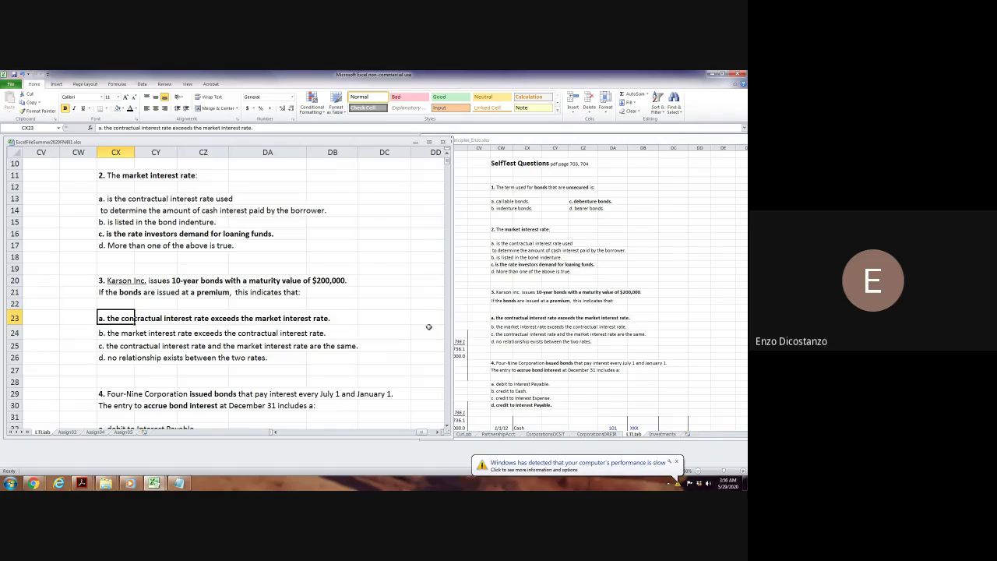
{"action": "key", "text": "Left"}
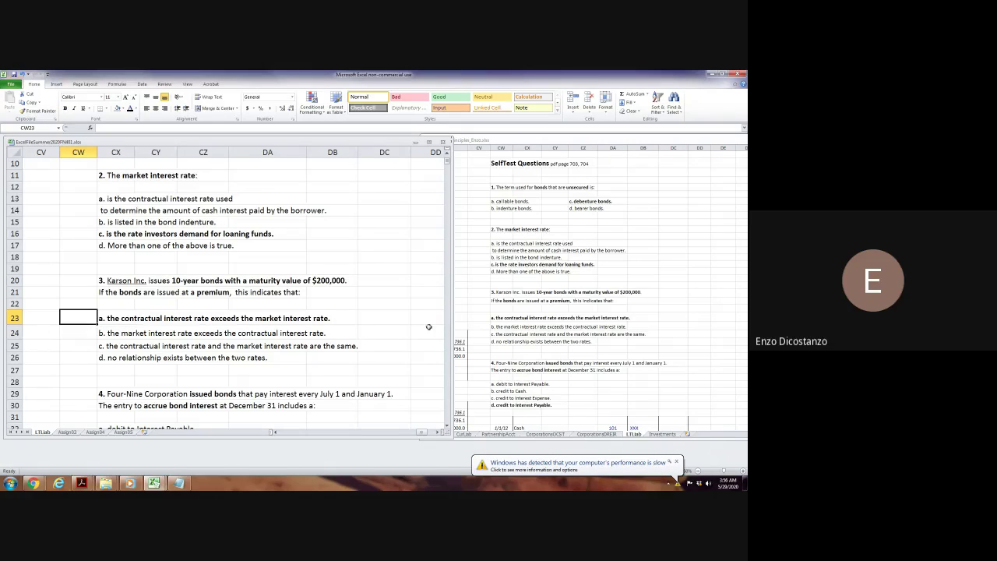
{"action": "left_click", "coordinate": [676, 462]}
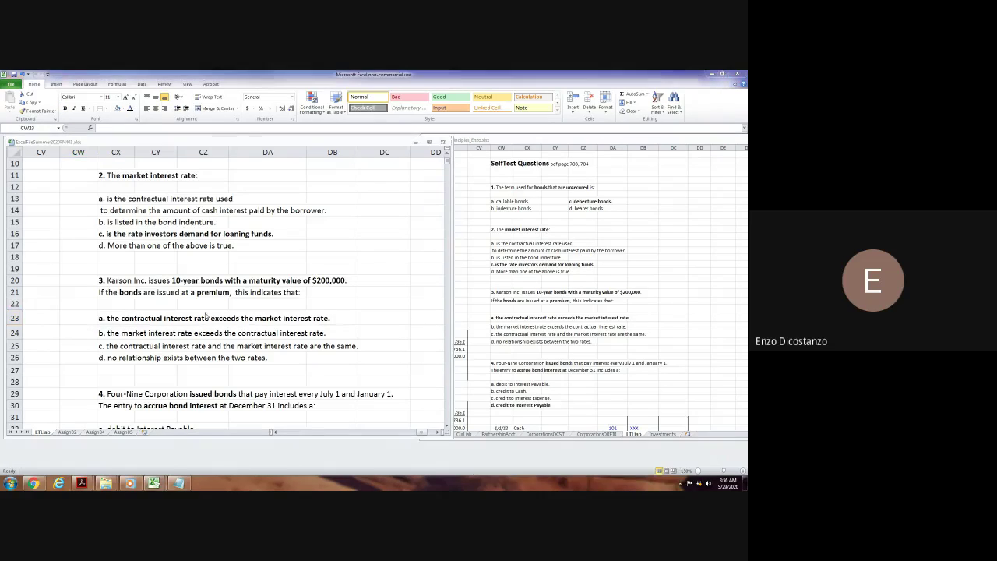
{"action": "left_click", "coordinate": [82, 321]}
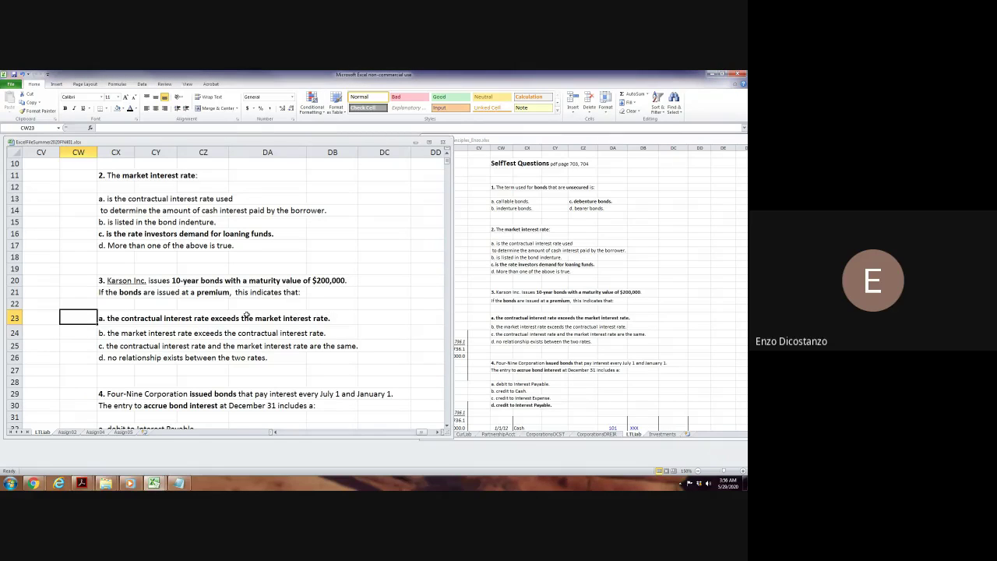
Bring question 4 into view in both workbooks and underline only "Four-Nine Corporation" in CX29 of the summer 2020 workbook.
{"action": "left_click", "coordinate": [481, 288]}
{"action": "scroll", "coordinate": [481, 287], "scroll_direction": "down", "scroll_amount": 4, "text": "ctrl"}
{"action": "left_click", "coordinate": [478, 295]}
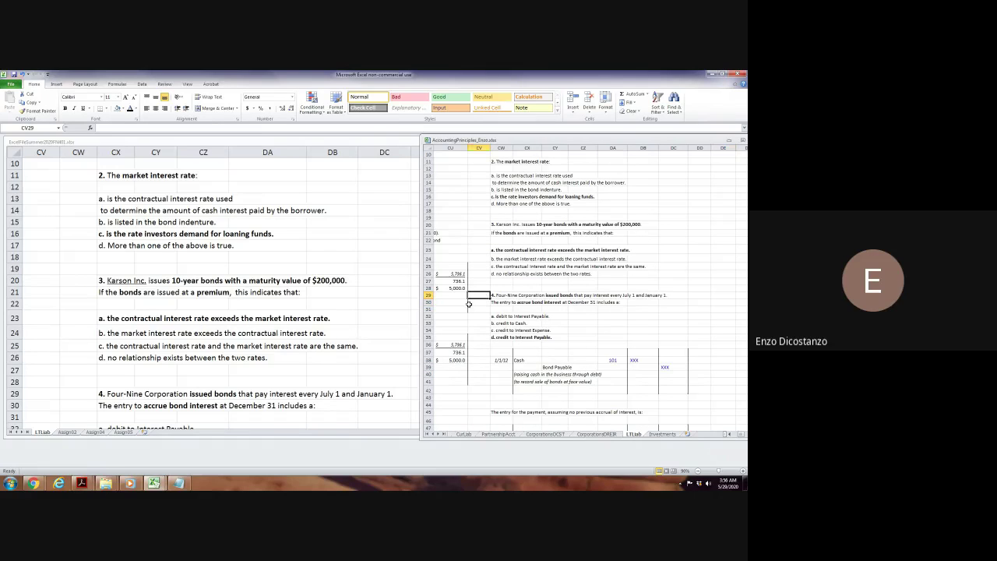
{"action": "left_click", "coordinate": [86, 333]}
{"action": "scroll", "coordinate": [78, 333], "scroll_direction": "down", "scroll_amount": 4}
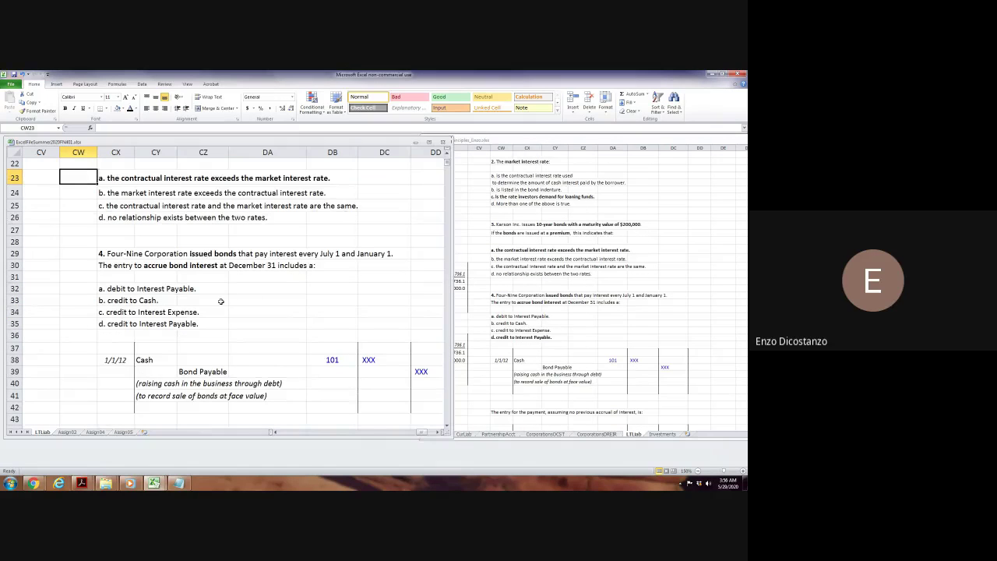
{"action": "left_click", "coordinate": [82, 256]}
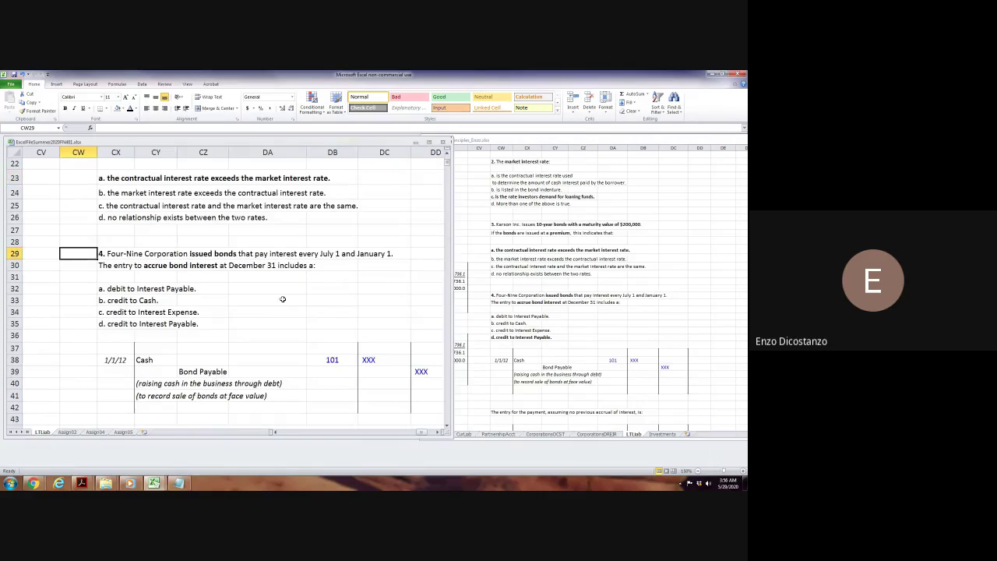
{"action": "key", "text": "Right"}
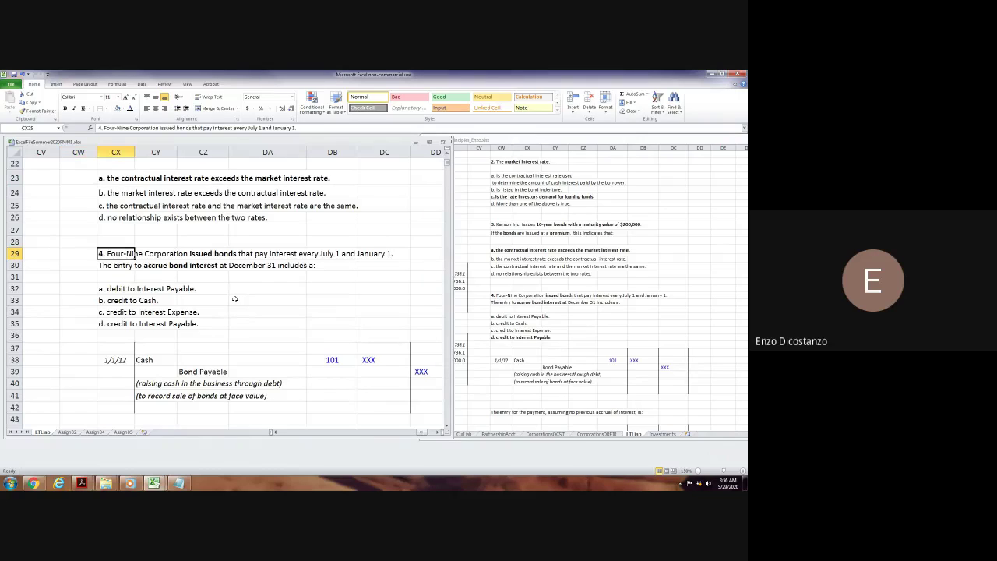
{"action": "key", "text": "F2"}
{"action": "key", "text": "Right"}
{"action": "key", "text": "shift+Right"}
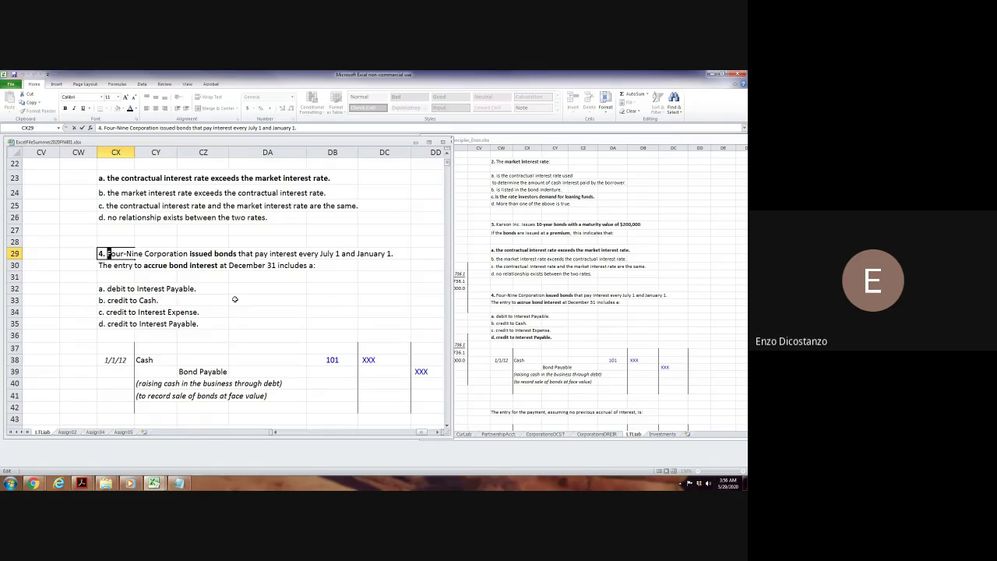
{"action": "key", "text": "shift+Right"}
{"action": "key", "text": "shift+Right"}
{"action": "key", "text": "shift+Right"}
{"action": "key", "text": "shift+Right"}
{"action": "key", "text": "shift+Right"}
{"action": "key", "text": "shift+Right"}
{"action": "key", "text": "shift+Right"}
{"action": "key", "text": "shift+Right"}
{"action": "key", "text": "shift+Right"}
{"action": "key", "text": "shift+Right"}
{"action": "key", "text": "shift+Right"}
{"action": "key", "text": "shift+Right"}
{"action": "key", "text": "shift+Right"}
{"action": "key", "text": "shift+Right"}
{"action": "key", "text": "shift+Right"}
{"action": "key", "text": "shift+Right"}
{"action": "key", "text": "shift+Right"}
{"action": "key", "text": "shift+Right"}
{"action": "key", "text": "shift+Right"}
{"action": "key", "text": "shift+Right"}
{"action": "key", "text": "ctrl+u"}
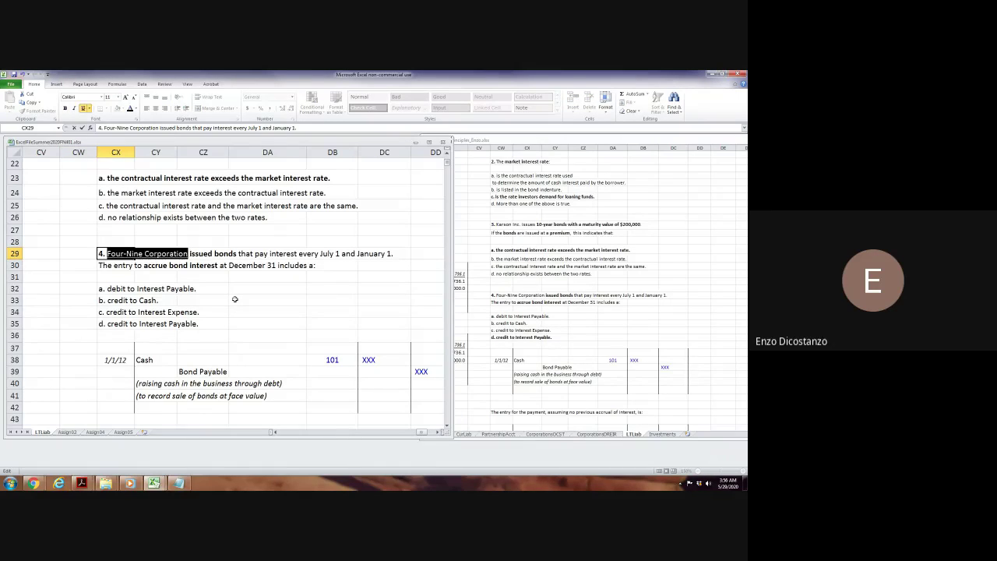
{"action": "key", "text": "Return"}
Underline only "Four-Nine Corporation" in the question 4 text in CW29 of the AccountingPrinciples workbook.
{"action": "left_click", "coordinate": [541, 321]}
{"action": "left_click", "coordinate": [507, 295]}
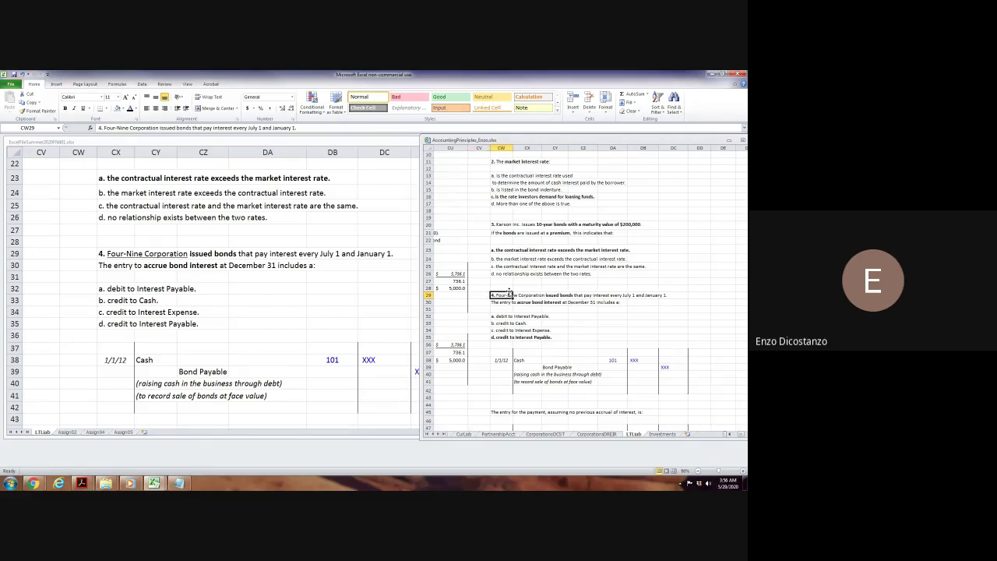
{"action": "double_click", "coordinate": [510, 294]}
{"action": "key", "text": "Home"}
{"action": "key", "text": "Right"}
{"action": "key", "text": "Right"}
{"action": "key", "text": "Right"}
{"action": "key", "text": "shift+Right"}
{"action": "key", "text": "shift+Right"}
{"action": "key", "text": "shift+Right"}
{"action": "key", "text": "shift+Right"}
{"action": "key", "text": "shift+Right"}
{"action": "key", "text": "shift+Right"}
{"action": "key", "text": "shift+Right"}
{"action": "key", "text": "shift+Right"}
{"action": "key", "text": "shift+Right"}
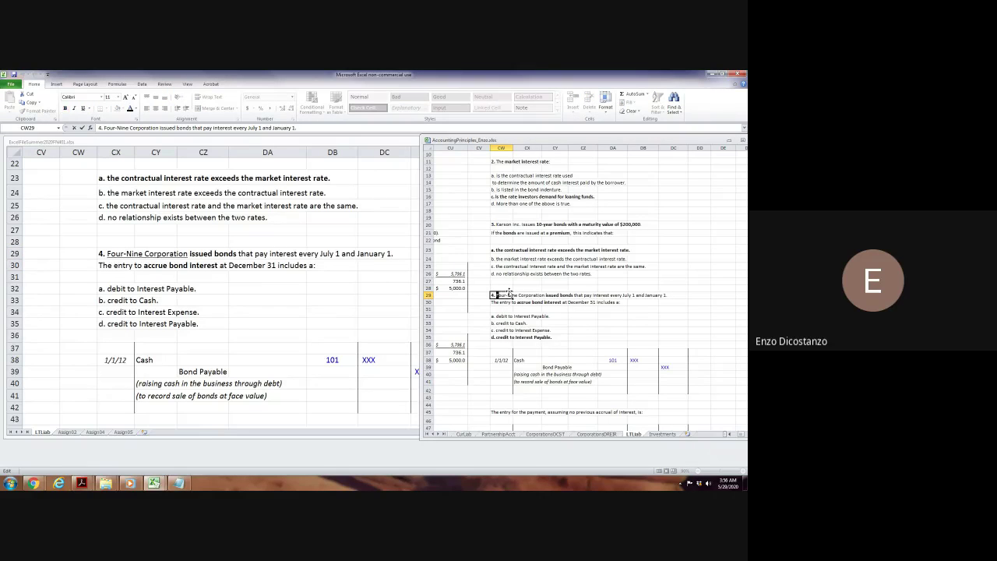
{"action": "key", "text": "shift+Right"}
{"action": "key", "text": "shift+Right"}
{"action": "key", "text": "shift+Right"}
{"action": "key", "text": "shift+Right"}
{"action": "key", "text": "shift+Right"}
{"action": "key", "text": "shift+Right"}
{"action": "key", "text": "shift+Right"}
{"action": "key", "text": "shift+Right"}
{"action": "key", "text": "shift+Right"}
{"action": "key", "text": "shift+Right"}
{"action": "key", "text": "shift+Right"}
{"action": "key", "text": "shift+Right"}
{"action": "key", "text": "ctrl+u"}
{"action": "key", "text": "Return"}
Underline only "Karson Inc." in the question 3 text in CW20 of the AccountingPrinciples workbook.
{"action": "left_click", "coordinate": [500, 225]}
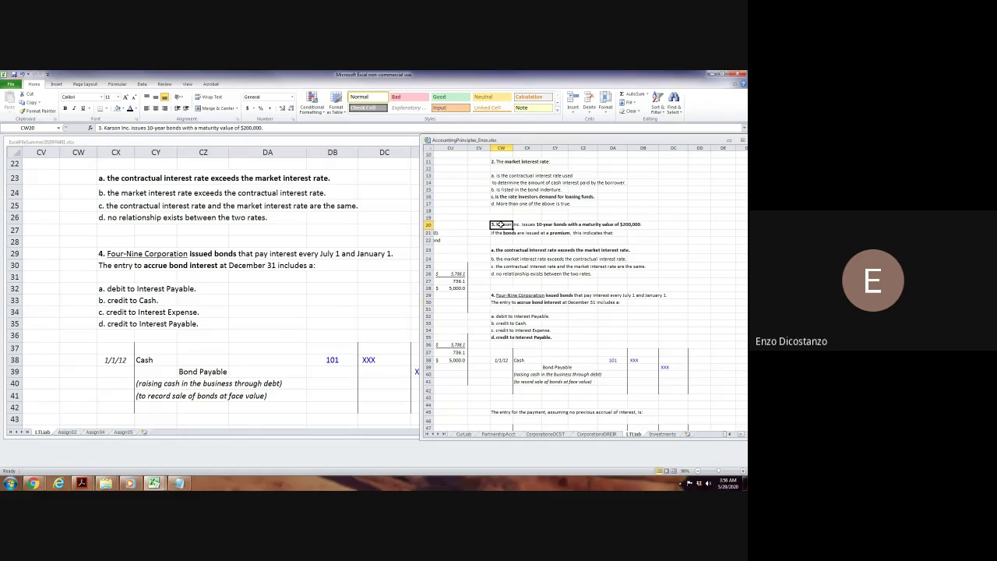
{"action": "double_click", "coordinate": [500, 224]}
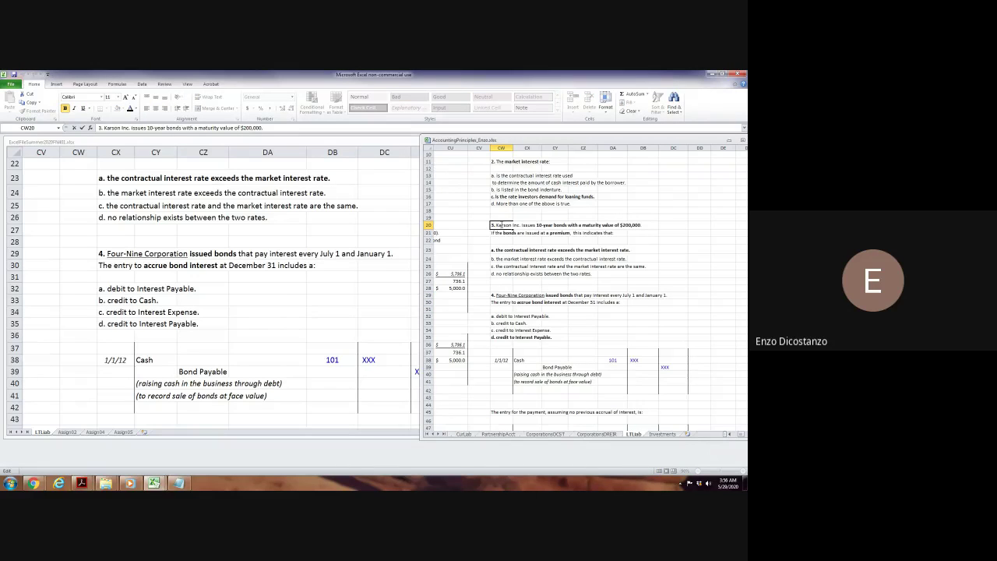
{"action": "left_click_drag", "start_coordinate": [496, 225], "coordinate": [517, 225]}
{"action": "key", "text": "ctrl+u"}
{"action": "key", "text": "Return"}
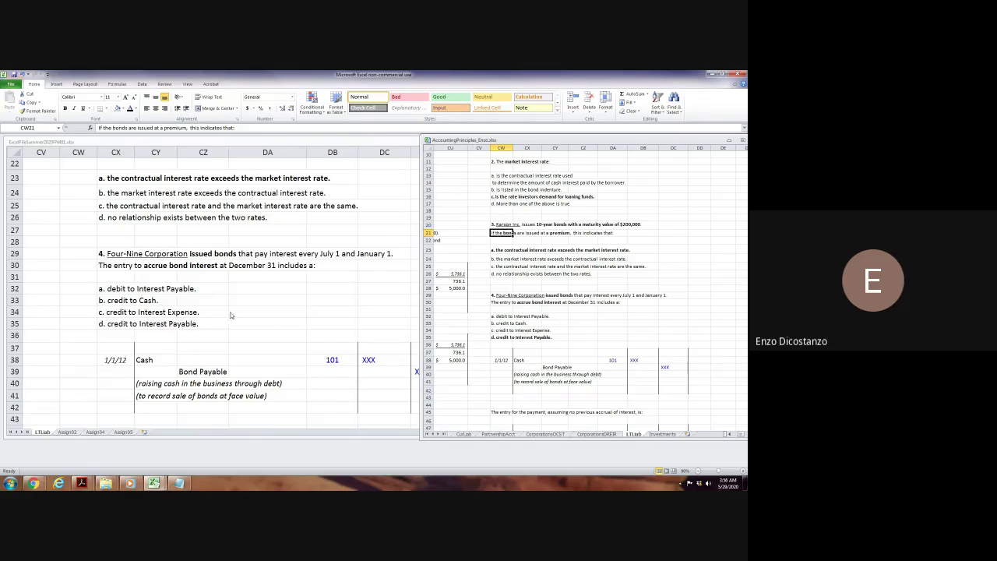
Review the journal entries below question 4 down to question 5 on the LTLiab sheet of the summer 2020 workbook.
{"action": "left_click", "coordinate": [231, 303]}
{"action": "left_click", "coordinate": [231, 301]}
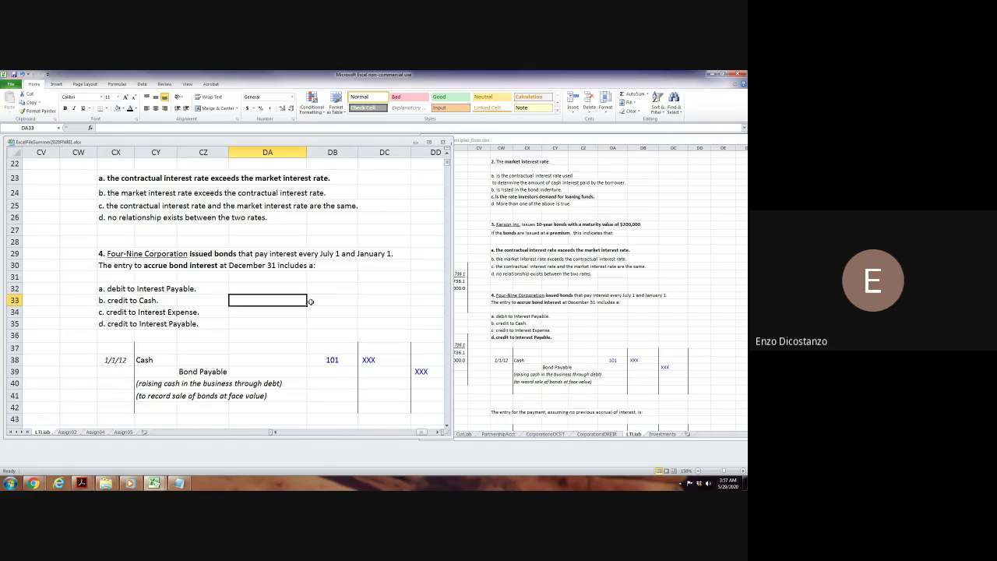
{"action": "left_click", "coordinate": [355, 288]}
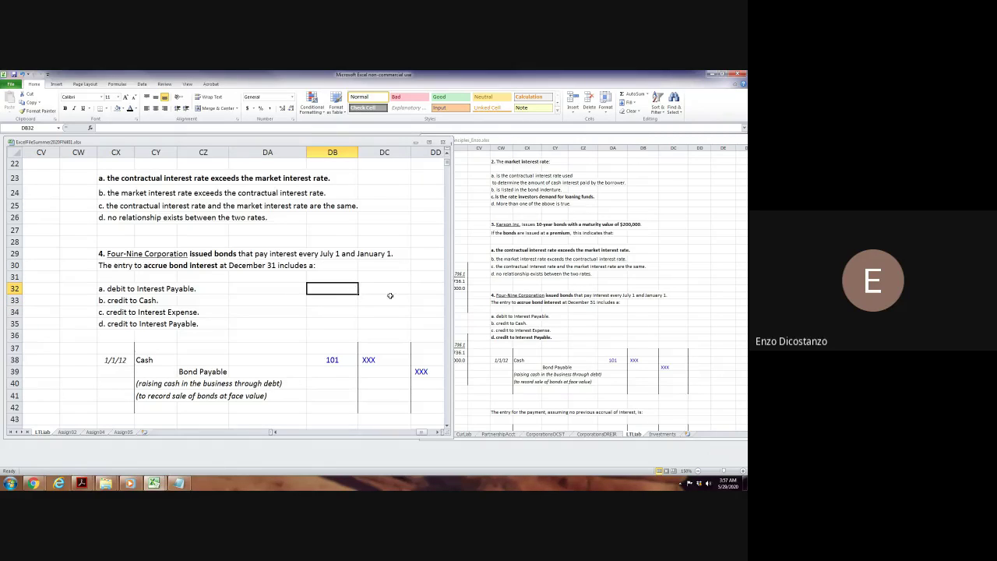
{"action": "key", "text": "Down"}
{"action": "key", "text": "Down"}
{"action": "key", "text": "Down"}
{"action": "key", "text": "Down"}
{"action": "key", "text": "Down"}
{"action": "key", "text": "Down"}
{"action": "key", "text": "Down"}
{"action": "key", "text": "Down"}
{"action": "key", "text": "Down"}
{"action": "key", "text": "Down"}
{"action": "key", "text": "Down"}
{"action": "key", "text": "Down"}
{"action": "key", "text": "Down"}
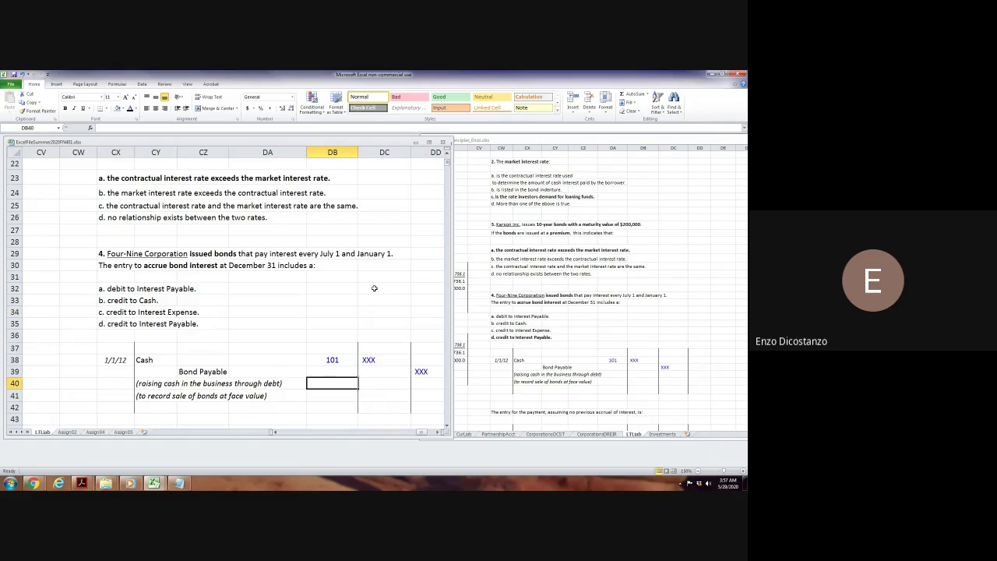
{"action": "key", "text": "Down"}
{"action": "key", "text": "Down"}
{"action": "key", "text": "Down"}
{"action": "key", "text": "Down"}
{"action": "key", "text": "Down"}
{"action": "key", "text": "Down"}
{"action": "key", "text": "Down"}
{"action": "key", "text": "Down"}
{"action": "key", "text": "Down"}
{"action": "key", "text": "Down"}
{"action": "key", "text": "Down"}
{"action": "key", "text": "Down"}
{"action": "key", "text": "Down"}
{"action": "key", "text": "Down"}
{"action": "key", "text": "Down"}
{"action": "key", "text": "Down"}
{"action": "key", "text": "Down"}
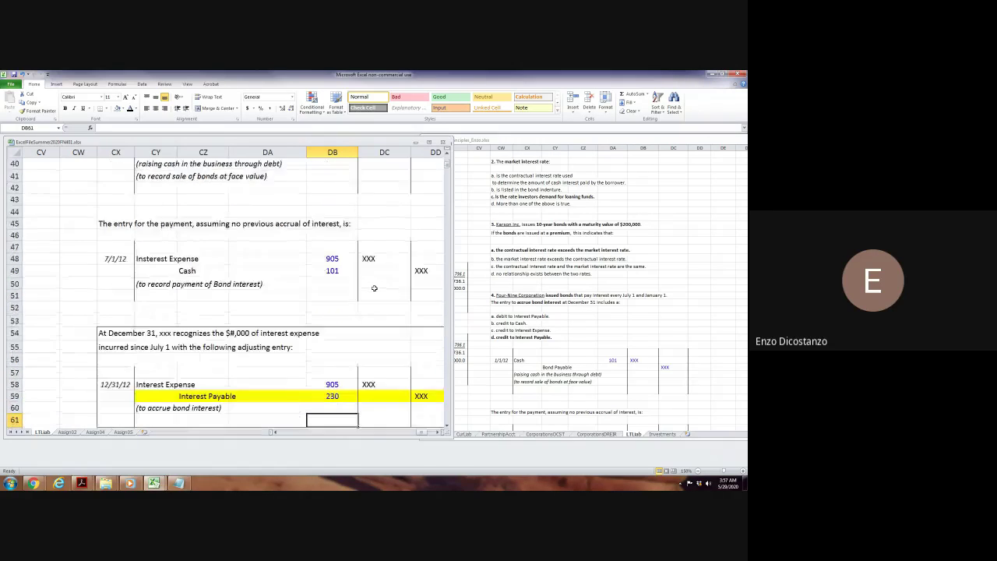
{"action": "key", "text": "Down"}
{"action": "key", "text": "Down"}
{"action": "key", "text": "Down"}
{"action": "key", "text": "Down"}
{"action": "key", "text": "Down"}
{"action": "key", "text": "Down"}
{"action": "key", "text": "Down"}
{"action": "key", "text": "Down"}
{"action": "key", "text": "Down"}
{"action": "key", "text": "Down"}
{"action": "key", "text": "Down"}
{"action": "key", "text": "Down"}
{"action": "key", "text": "Down"}
{"action": "key", "text": "Down"}
{"action": "key", "text": "Down"}
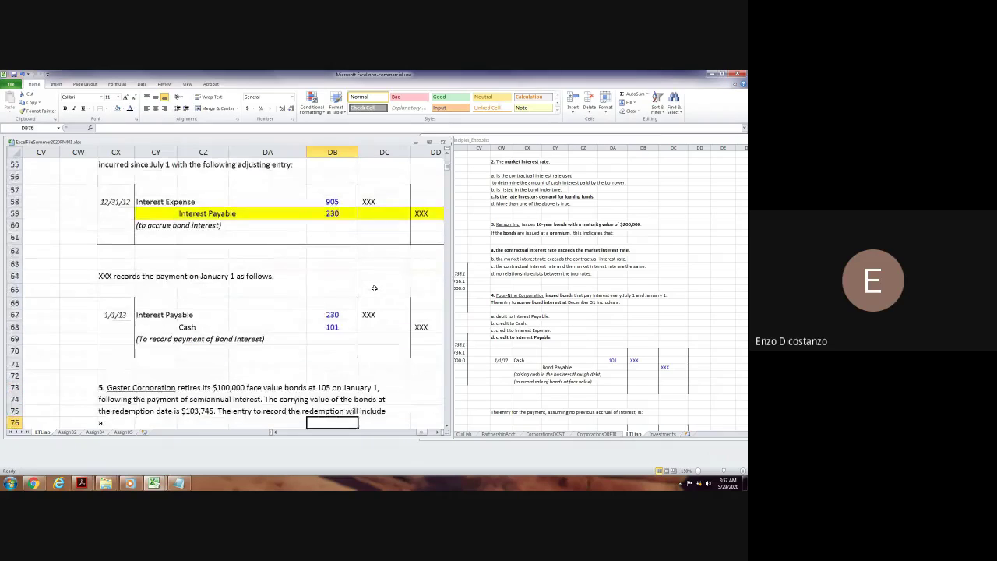
{"action": "key", "text": "Down"}
{"action": "key", "text": "Down"}
{"action": "key", "text": "Down"}
{"action": "key", "text": "Up"}
{"action": "key", "text": "Up"}
{"action": "key", "text": "Up"}
{"action": "key", "text": "Up"}
{"action": "key", "text": "Up"}
{"action": "key", "text": "Up"}
{"action": "key", "text": "Up"}
{"action": "key", "text": "Up"}
{"action": "key", "text": "Up"}
{"action": "key", "text": "Up"}
{"action": "key", "text": "Up"}
{"action": "key", "text": "Up"}
{"action": "key", "text": "Up"}
{"action": "key", "text": "Up"}
{"action": "key", "text": "Up"}
{"action": "key", "text": "Up"}
{"action": "key", "text": "Up"}
{"action": "key", "text": "Up"}
{"action": "key", "text": "Up"}
{"action": "key", "text": "Up"}
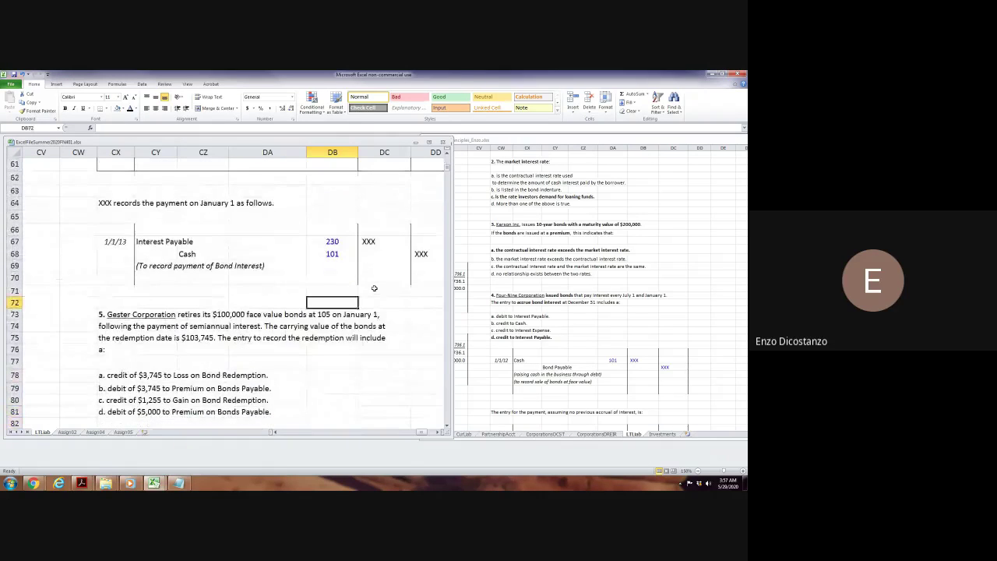
{"action": "key", "text": "Up"}
{"action": "key", "text": "Up"}
{"action": "key", "text": "Up"}
{"action": "key", "text": "Up"}
{"action": "key", "text": "Up"}
{"action": "key", "text": "Up"}
{"action": "key", "text": "Up"}
{"action": "key", "text": "Up"}
{"action": "key", "text": "Up"}
{"action": "key", "text": "Up"}
{"action": "key", "text": "Up"}
{"action": "key", "text": "Up"}
{"action": "key", "text": "Up"}
{"action": "key", "text": "Up"}
{"action": "key", "text": "Up"}
{"action": "key", "text": "Up"}
{"action": "key", "text": "Up"}
{"action": "key", "text": "Up"}
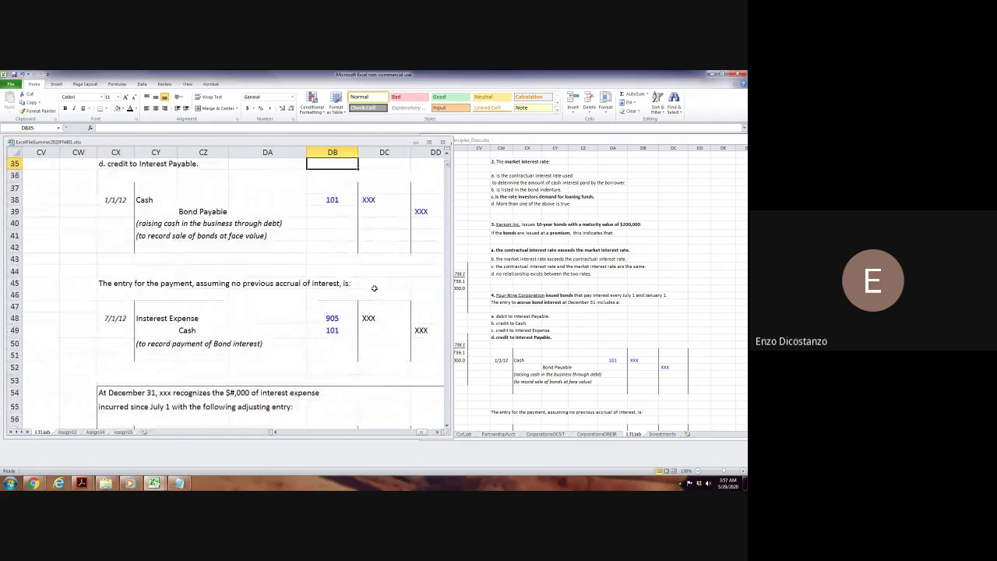
{"action": "key", "text": "Down"}
{"action": "key", "text": "Down"}
{"action": "key", "text": "Down"}
{"action": "key", "text": "Down"}
{"action": "key", "text": "Down"}
{"action": "key", "text": "Down"}
{"action": "key", "text": "Down"}
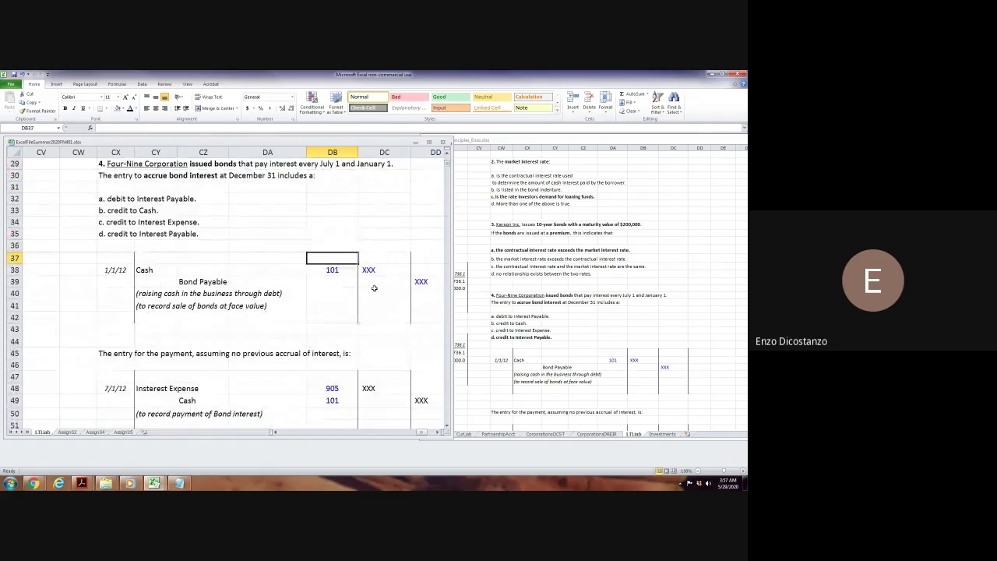
Widen the summer 2020 workbook window and shift its view so columns CW through DE are shown.
{"action": "key", "text": "Right"}
{"action": "key", "text": "Right"}
{"action": "key", "text": "Right"}
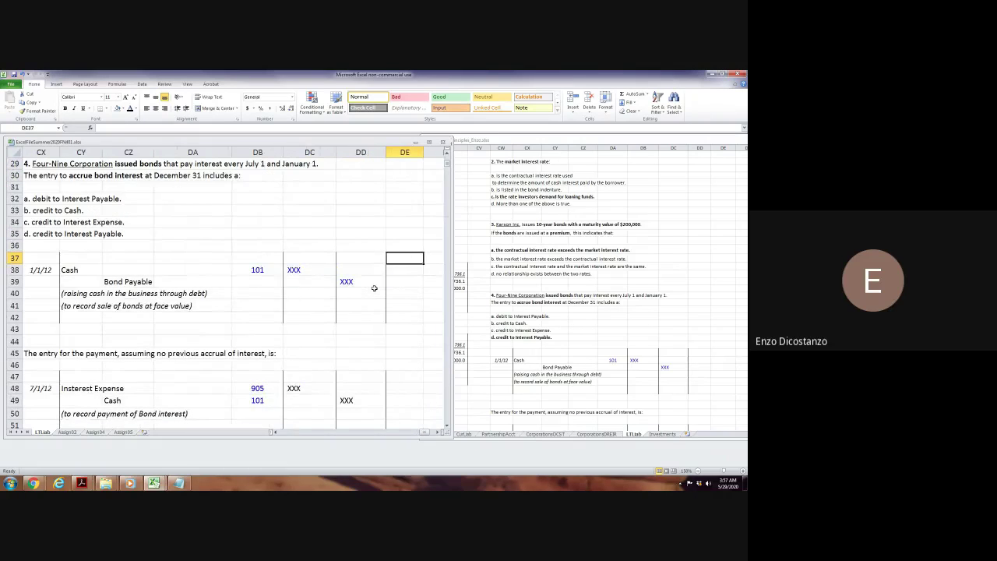
{"action": "left_click_drag", "start_coordinate": [449, 266], "coordinate": [467, 266]}
{"action": "left_click_drag", "start_coordinate": [286, 432], "coordinate": [281, 413]}
{"action": "left_click", "coordinate": [458, 432]}
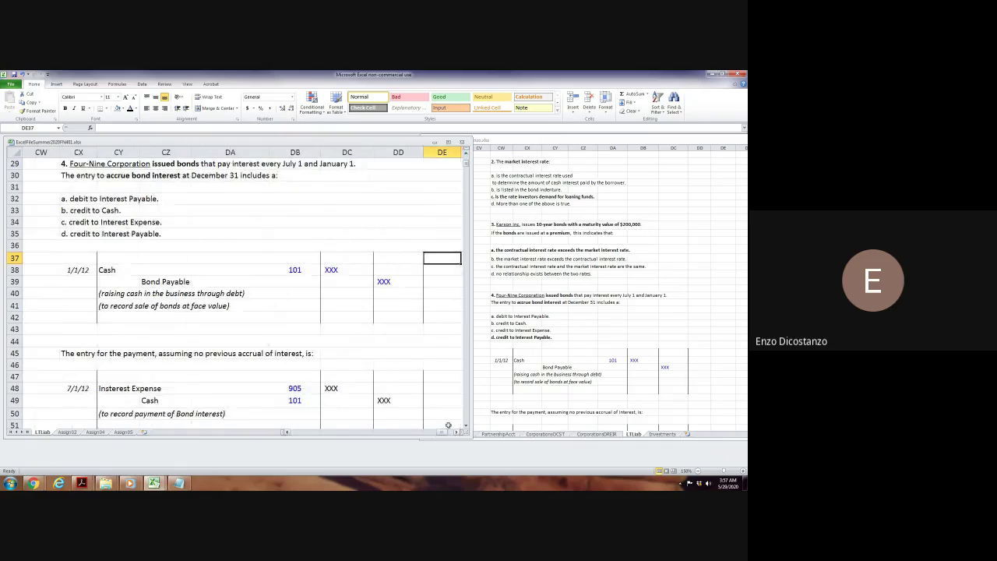
Examine the 1/1/12 bond issue, 7/1/12 interest payment and 12/31/12 interest accrual entries against the question 4 answer choices.
{"action": "left_click", "coordinate": [248, 240]}
{"action": "scroll", "coordinate": [249, 241], "scroll_direction": "up", "scroll_amount": 2}
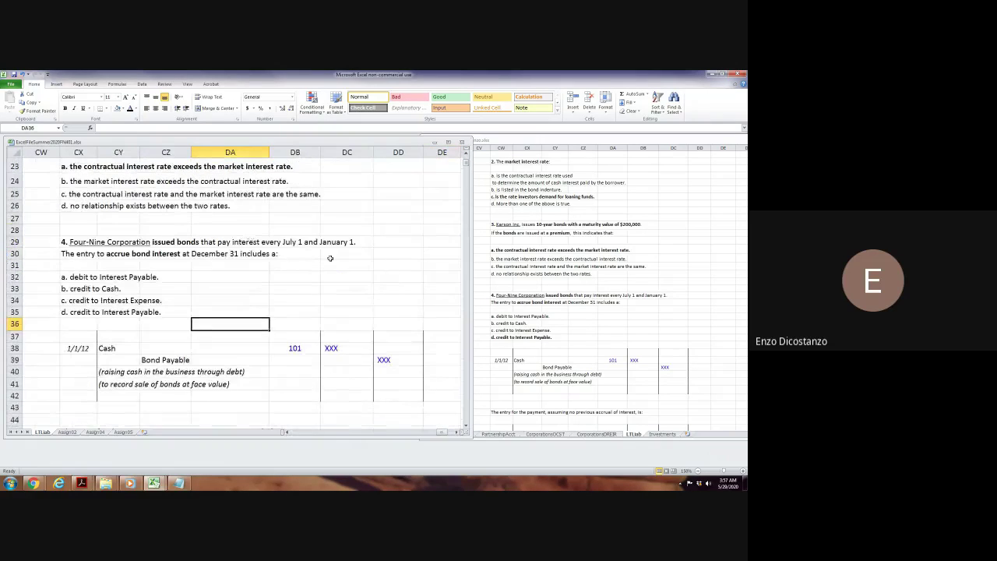
{"action": "scroll", "coordinate": [331, 257], "scroll_direction": "down", "scroll_amount": 1}
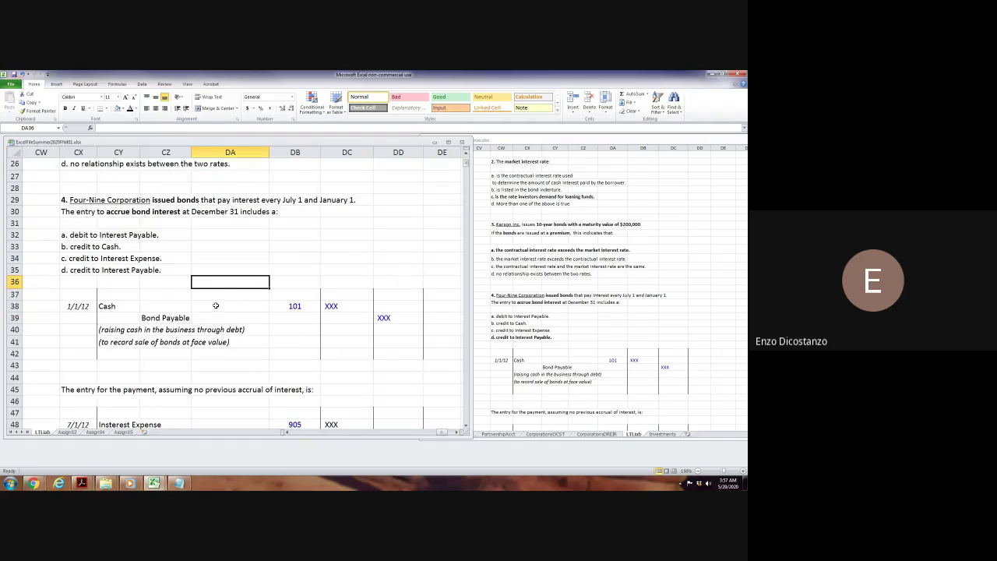
{"action": "scroll", "coordinate": [223, 301], "scroll_direction": "down", "scroll_amount": 4}
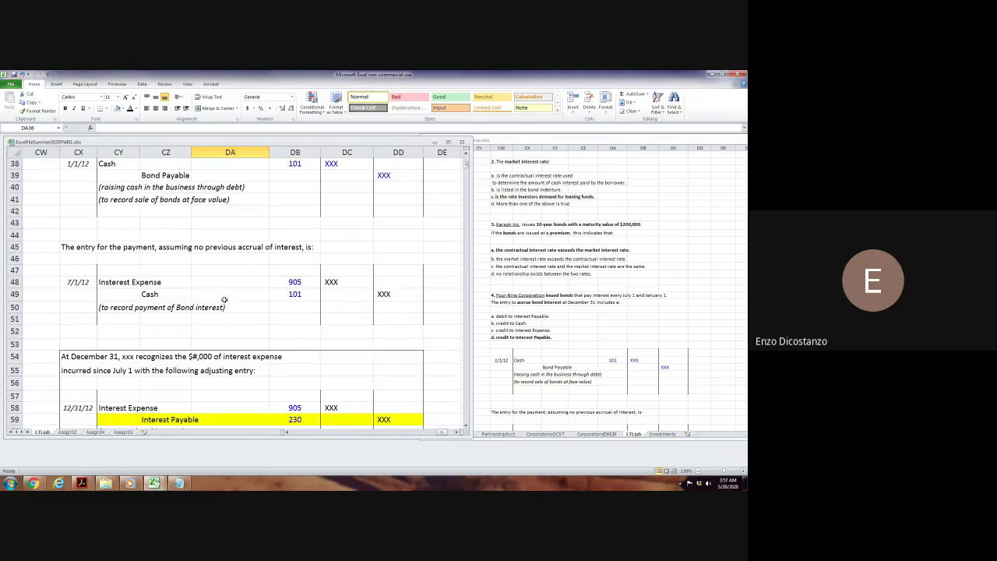
{"action": "left_click", "coordinate": [223, 283]}
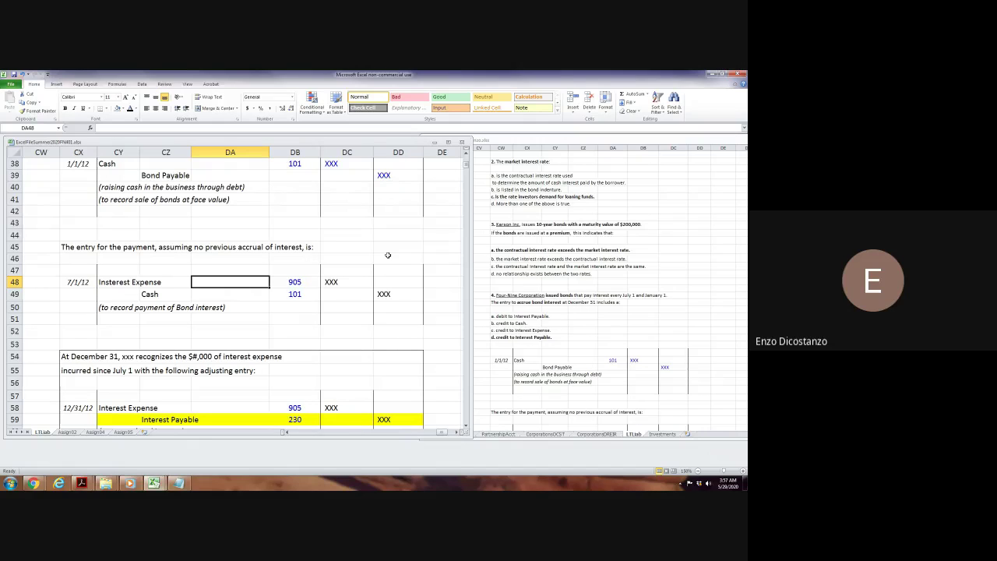
{"action": "left_click", "coordinate": [344, 279]}
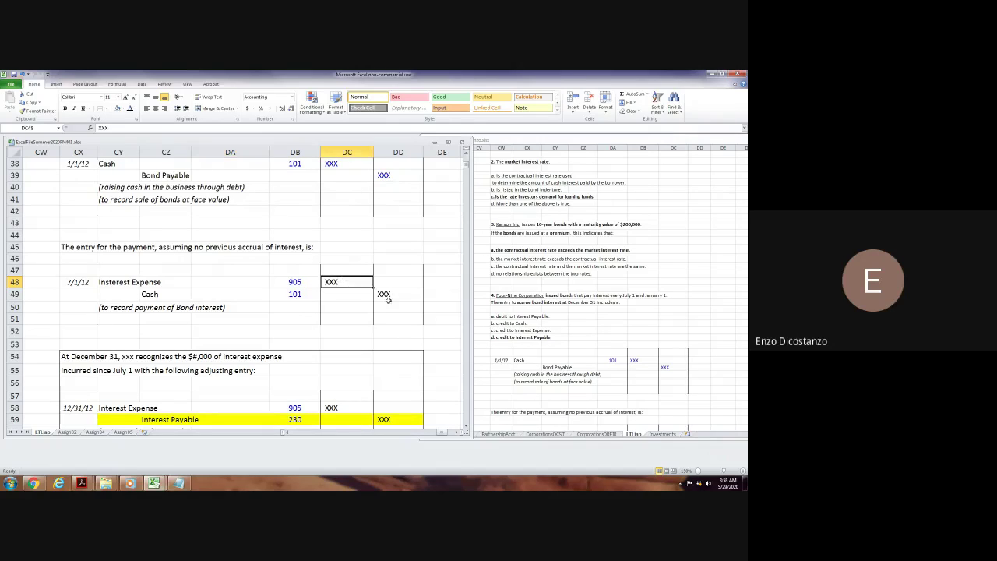
{"action": "left_click", "coordinate": [396, 295]}
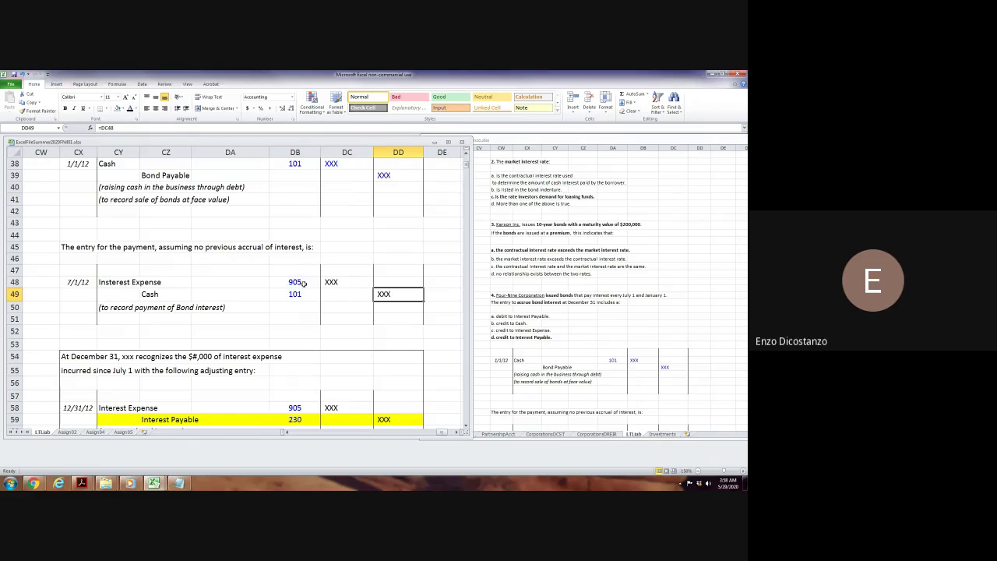
{"action": "left_click", "coordinate": [223, 272]}
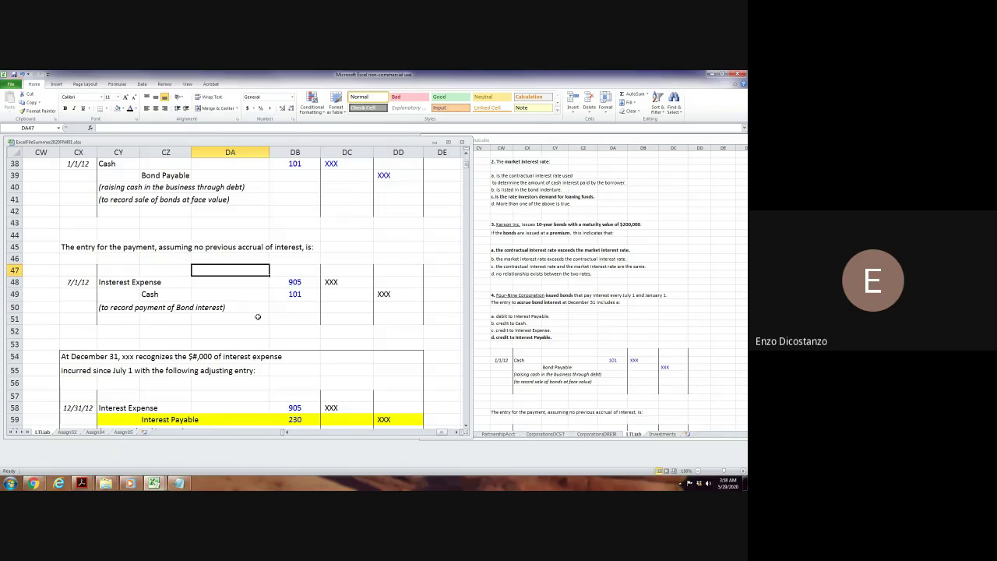
{"action": "scroll", "coordinate": [238, 321], "scroll_direction": "down", "scroll_amount": 3}
{"action": "left_click", "coordinate": [238, 314]}
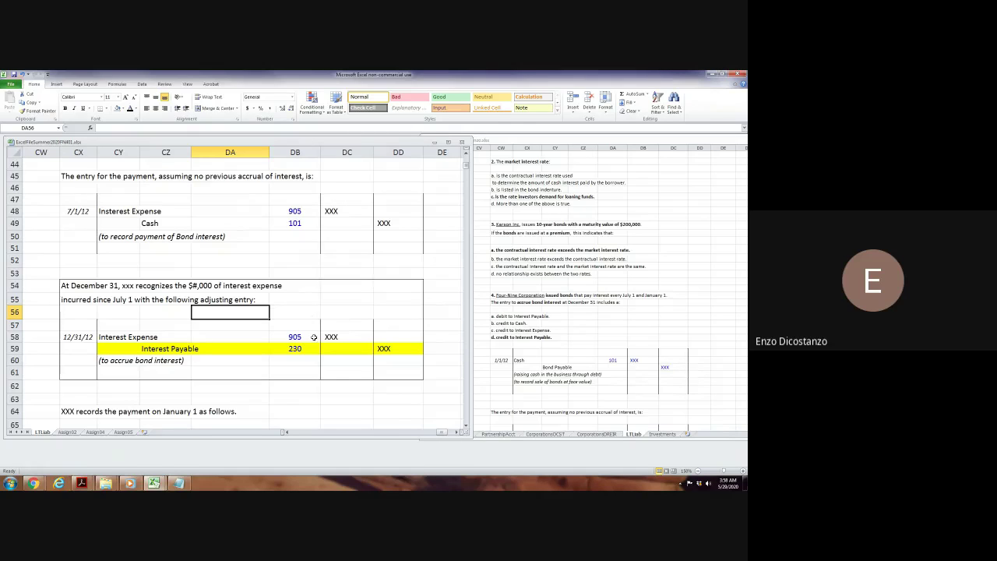
{"action": "left_click", "coordinate": [234, 362]}
{"action": "scroll", "coordinate": [272, 348], "scroll_direction": "up", "scroll_amount": 5}
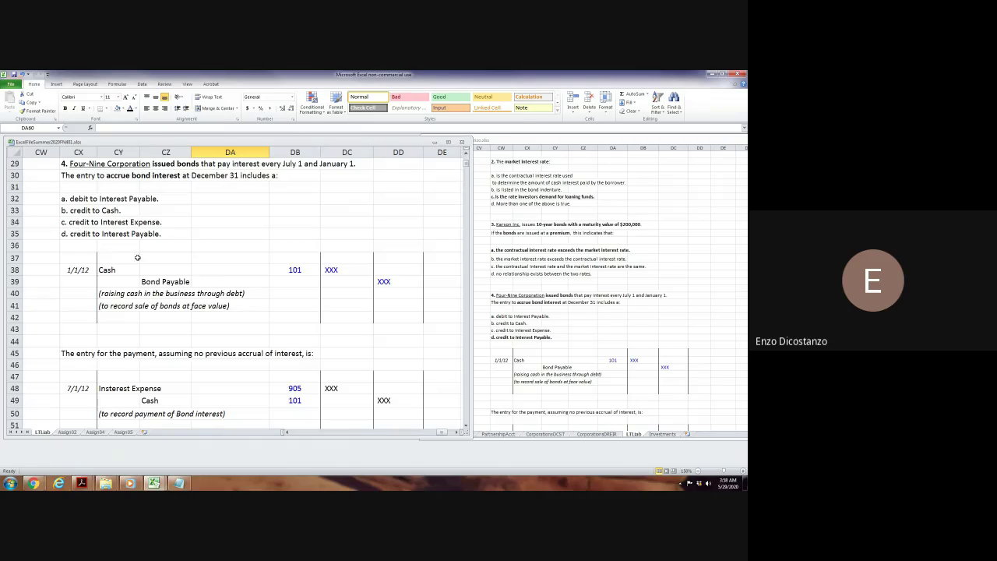
{"action": "scroll", "coordinate": [137, 257], "scroll_direction": "down", "scroll_amount": 5}
{"action": "left_click", "coordinate": [386, 350]}
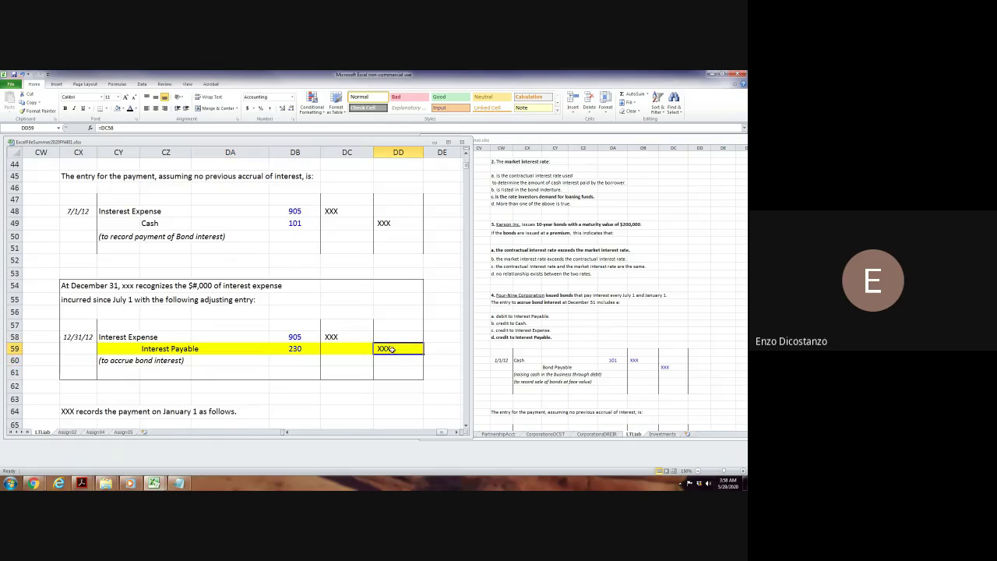
Bold answer "d. credit to Interest Payable." in CX35 for question 4 of the summer 2020 workbook.
{"action": "scroll", "coordinate": [311, 335], "scroll_direction": "up", "scroll_amount": 6}
{"action": "left_click", "coordinate": [78, 270]}
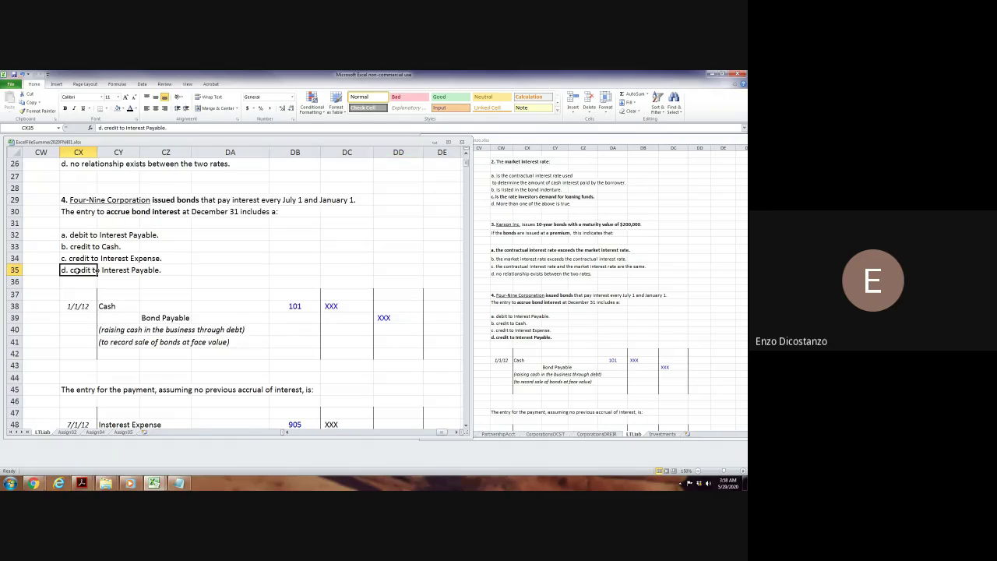
{"action": "key", "text": "ctrl+b"}
{"action": "left_click", "coordinate": [300, 264]}
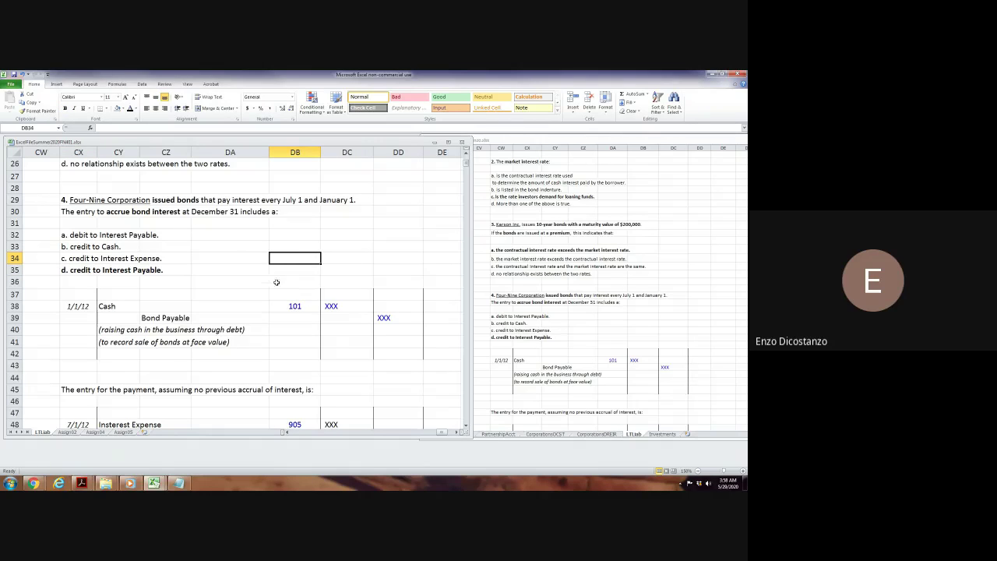
Draw a straight arrow from the Interest Payable credit in DD59 to the debit in DC67, about 1.61" high and 0.9" wide.
{"action": "scroll", "coordinate": [290, 290], "scroll_direction": "down", "scroll_amount": 9}
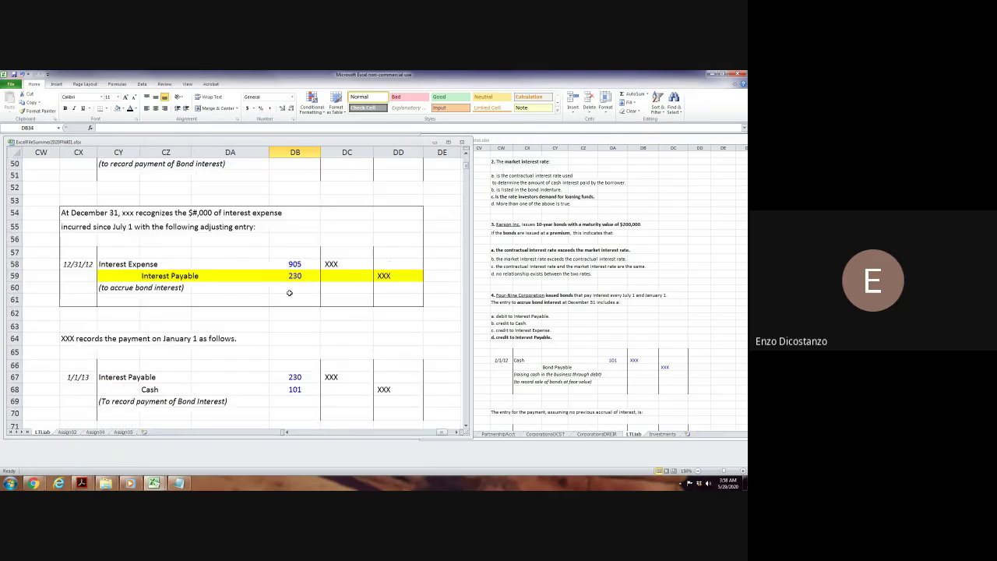
{"action": "left_click", "coordinate": [258, 338]}
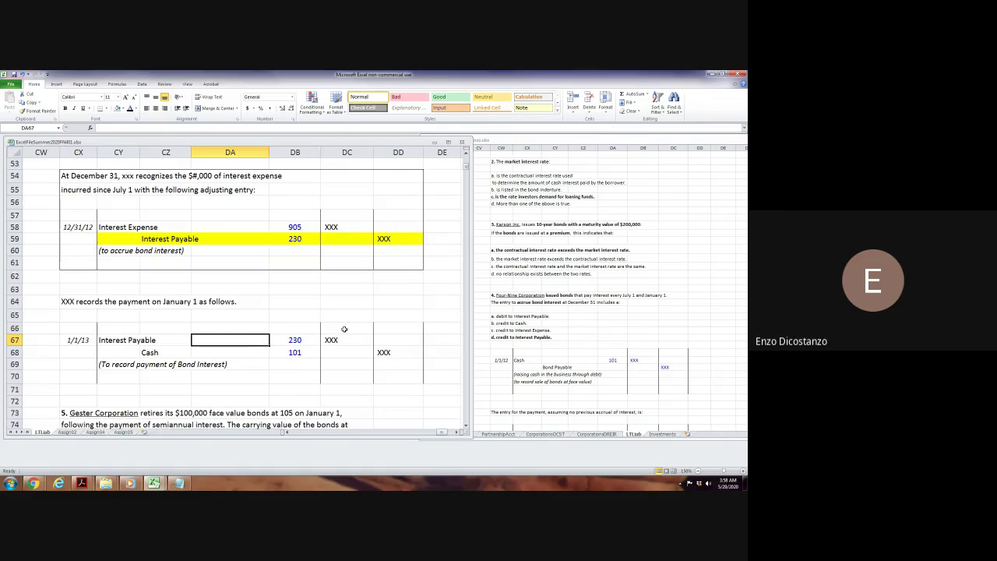
{"action": "left_click", "coordinate": [337, 300]}
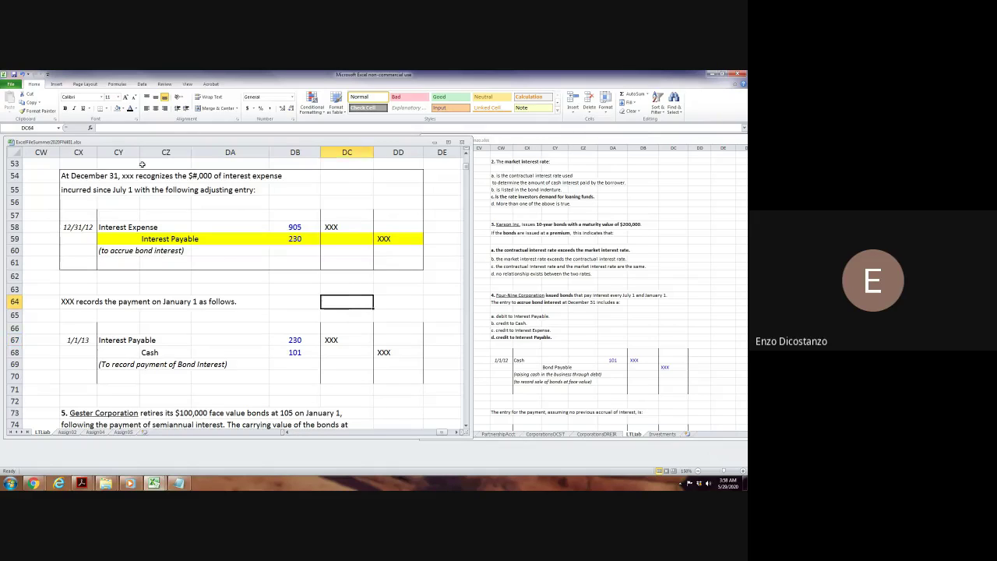
{"action": "left_click", "coordinate": [56, 83]}
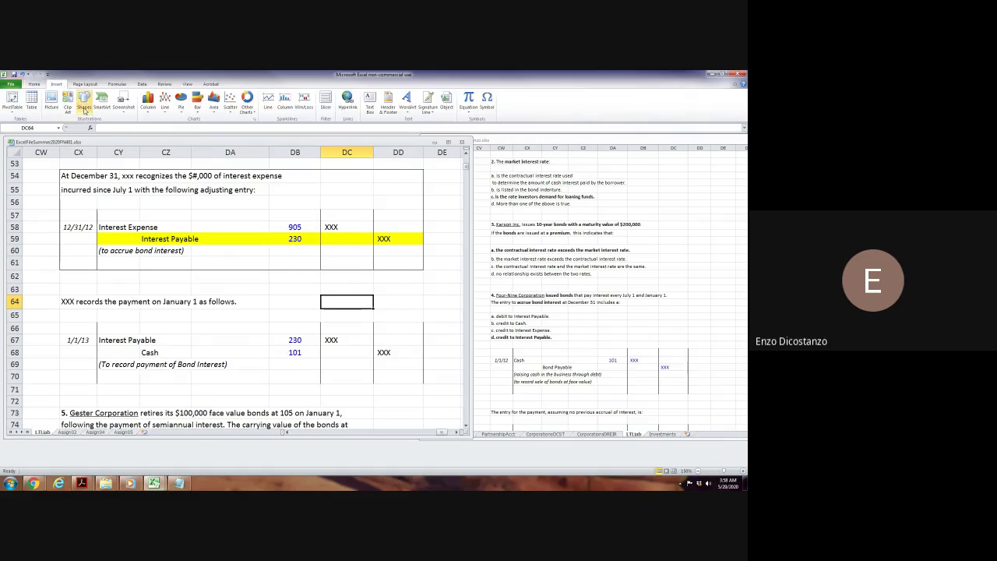
{"action": "left_click", "coordinate": [84, 110]}
{"action": "left_click", "coordinate": [96, 126]}
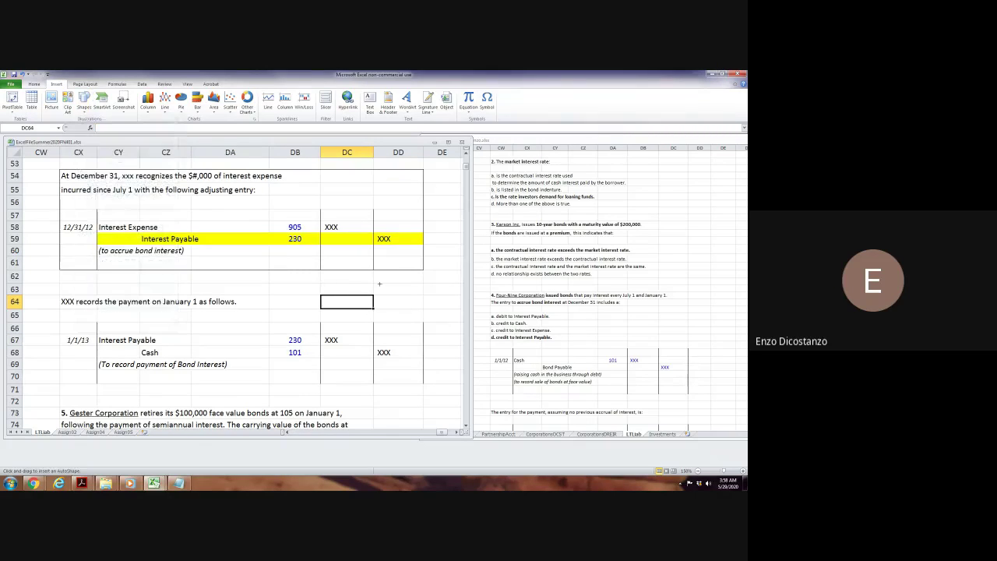
{"action": "left_click_drag", "start_coordinate": [379, 284], "coordinate": [434, 338]}
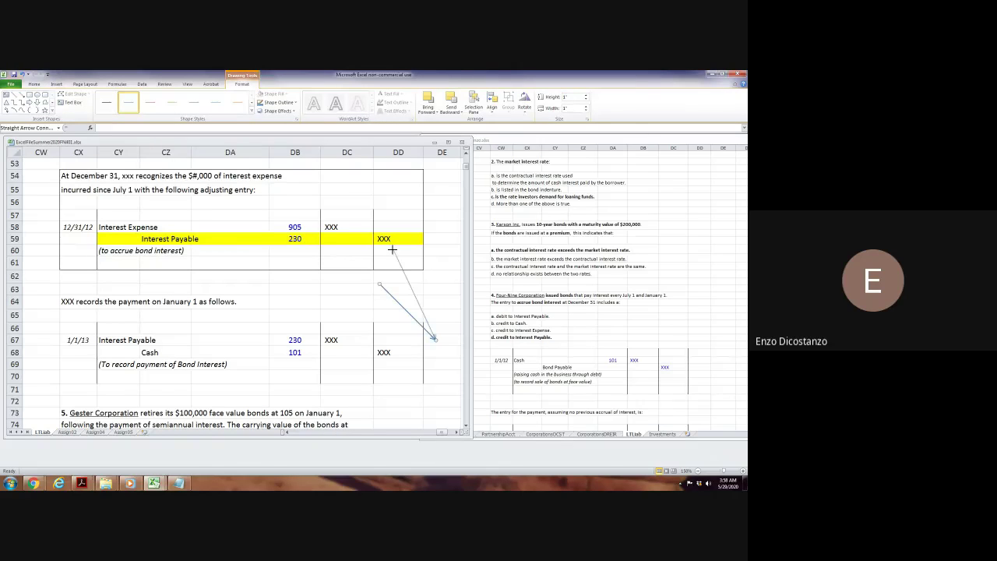
{"action": "left_click_drag", "start_coordinate": [391, 250], "coordinate": [396, 247]}
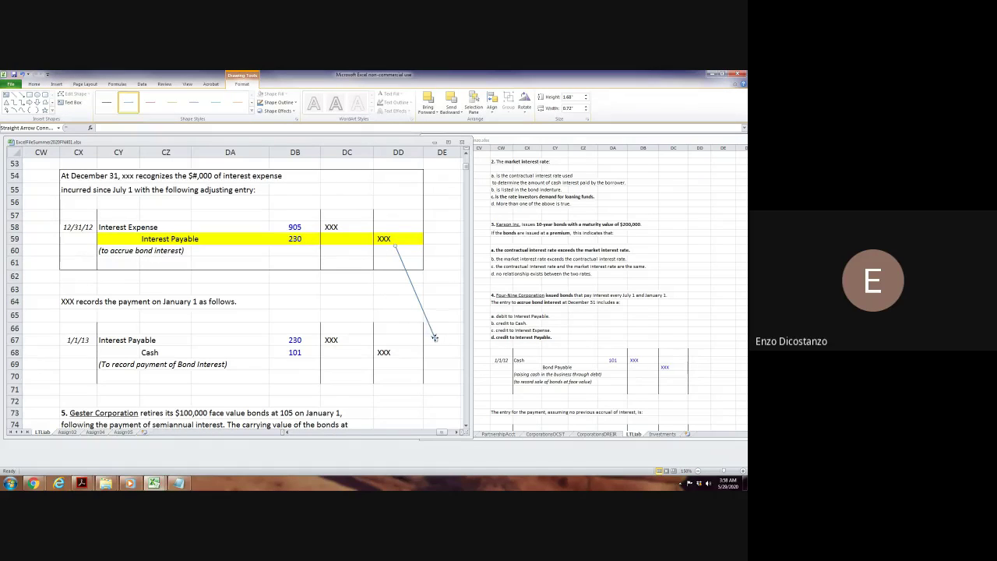
{"action": "left_click_drag", "start_coordinate": [434, 337], "coordinate": [346, 333]}
Copy the arrow into the AccountingPrinciples workbook, placing it from the Interest Payable credit in DC59 to the debit in DB67.
{"action": "left_click", "coordinate": [559, 269]}
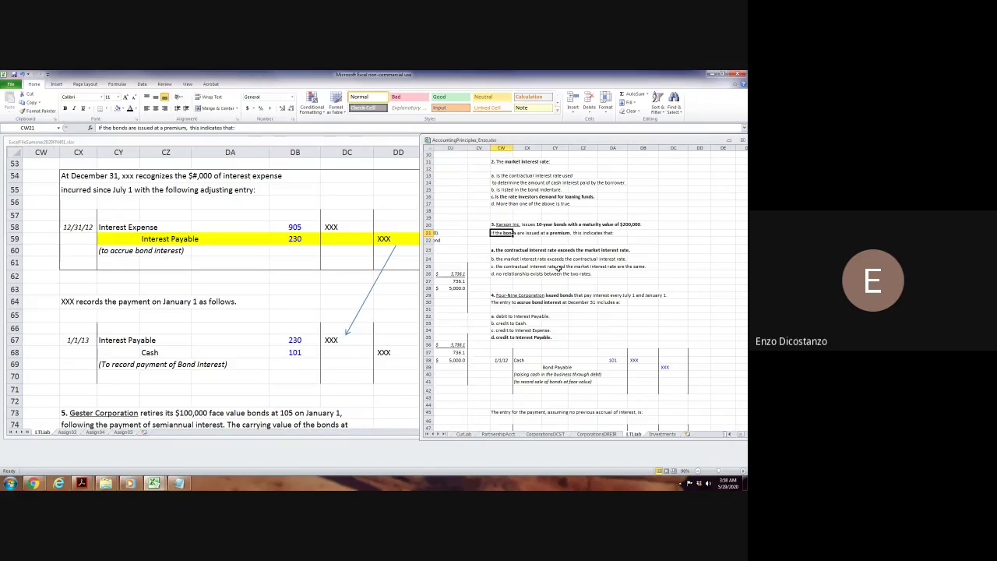
{"action": "left_click", "coordinate": [372, 288]}
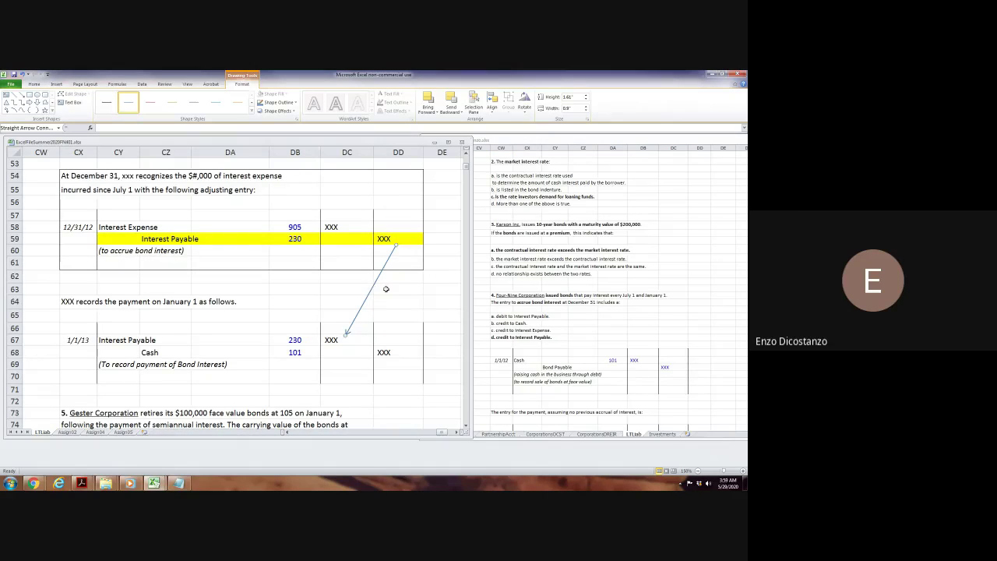
{"action": "left_click_drag", "start_coordinate": [472, 288], "coordinate": [421, 288]}
{"action": "scroll", "coordinate": [584, 300], "scroll_direction": "down", "scroll_amount": 10}
{"action": "left_click", "coordinate": [638, 317]}
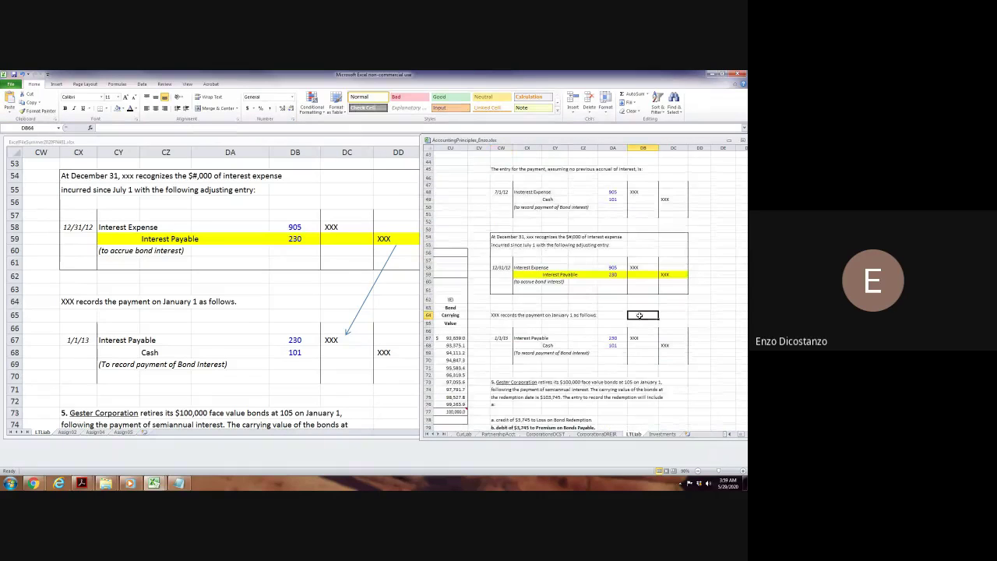
{"action": "key", "text": "ctrl+v"}
{"action": "mouse_move", "coordinate": [646, 301]}
{"action": "left_mouse_down"}
{"action": "mouse_move", "coordinate": [652, 324]}
{"action": "mouse_move", "coordinate": [667, 293]}
{"action": "left_mouse_up"}
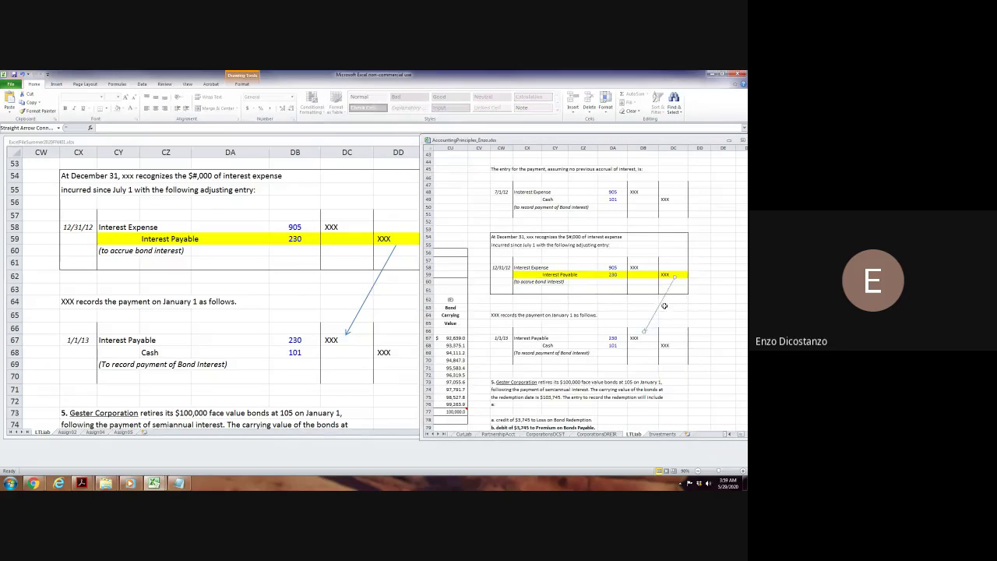
{"action": "left_click", "coordinate": [669, 311]}
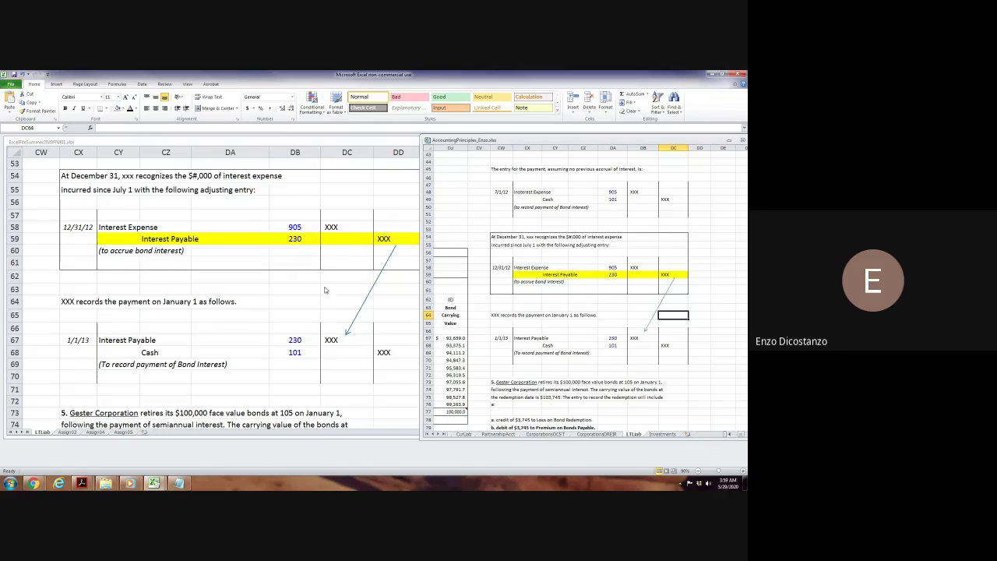
{"action": "left_click", "coordinate": [502, 199]}
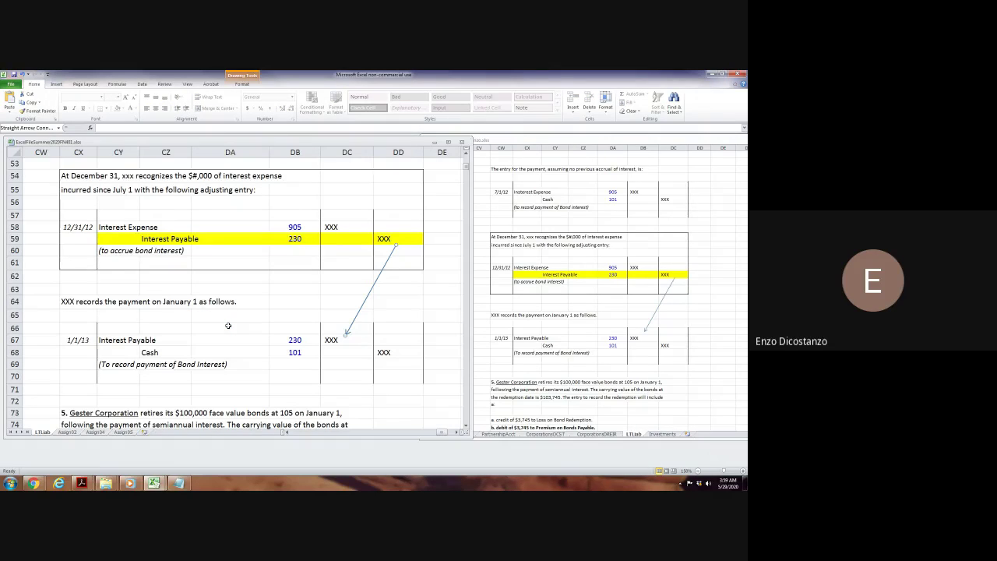
Enter 100000 as the Bond Payable debit in DC84 of question 5's redemption entry in the summer 2020 workbook.
{"action": "left_click", "coordinate": [229, 325]}
{"action": "scroll", "coordinate": [228, 325], "scroll_direction": "up", "scroll_amount": 11}
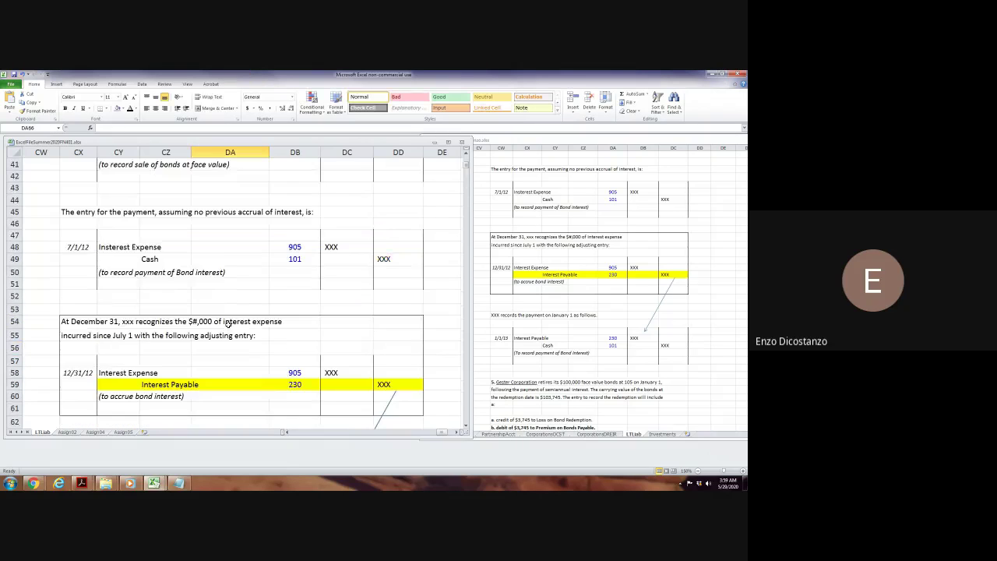
{"action": "scroll", "coordinate": [228, 325], "scroll_direction": "down", "scroll_amount": 15}
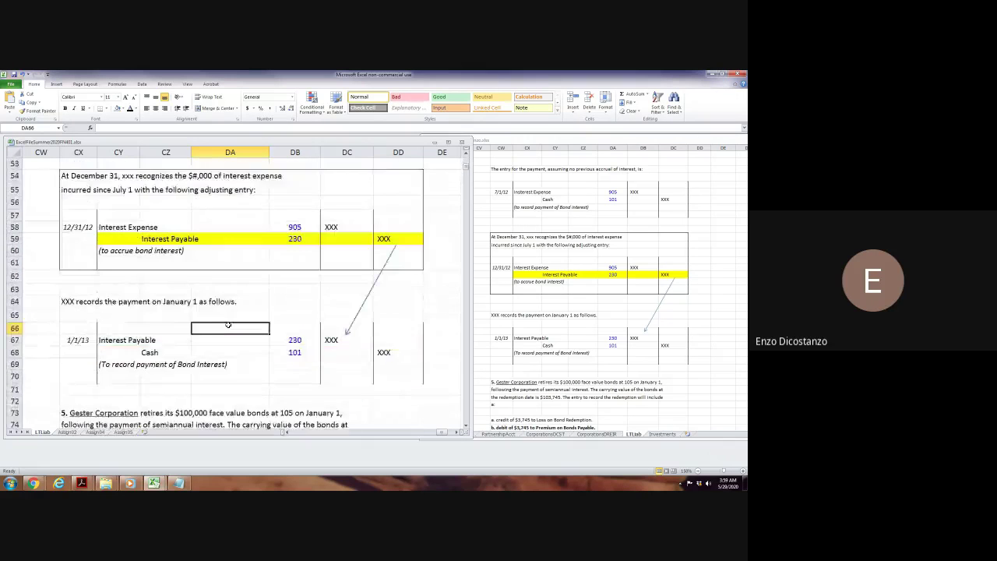
{"action": "left_click", "coordinate": [274, 309]}
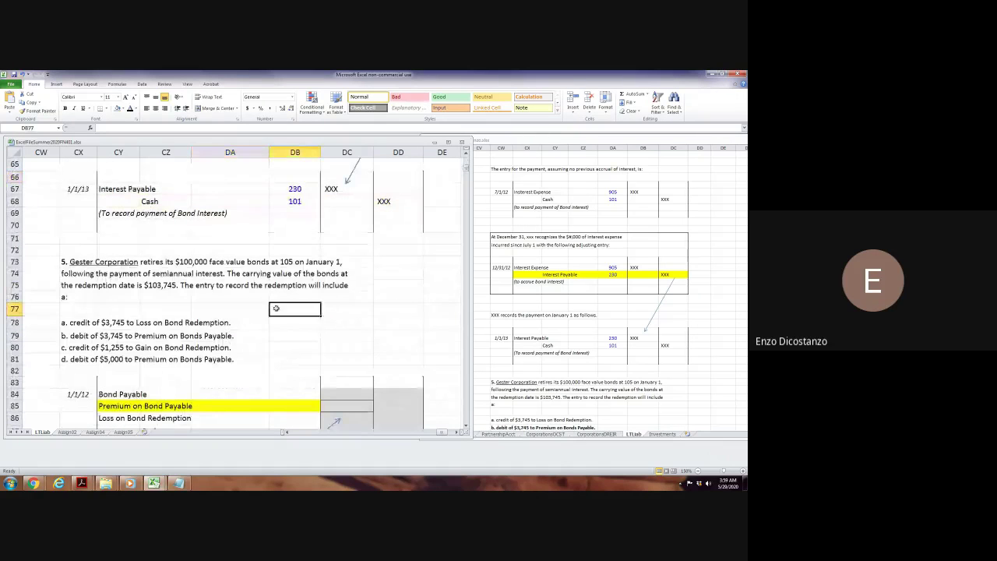
{"action": "left_click", "coordinate": [500, 200]}
{"action": "scroll", "coordinate": [502, 298], "scroll_direction": "down", "scroll_amount": 5}
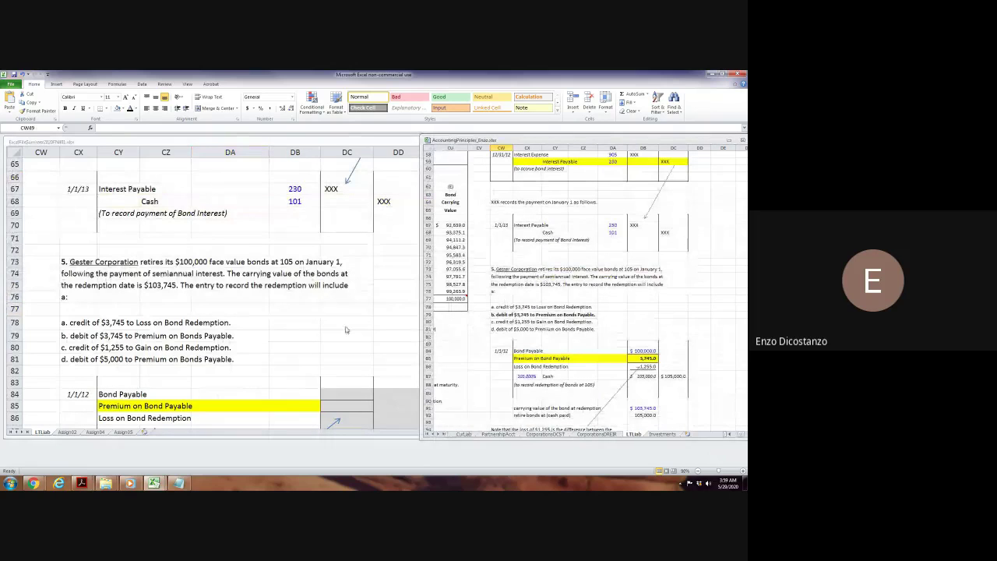
{"action": "left_click", "coordinate": [294, 332]}
{"action": "scroll", "coordinate": [304, 323], "scroll_direction": "down", "scroll_amount": 1}
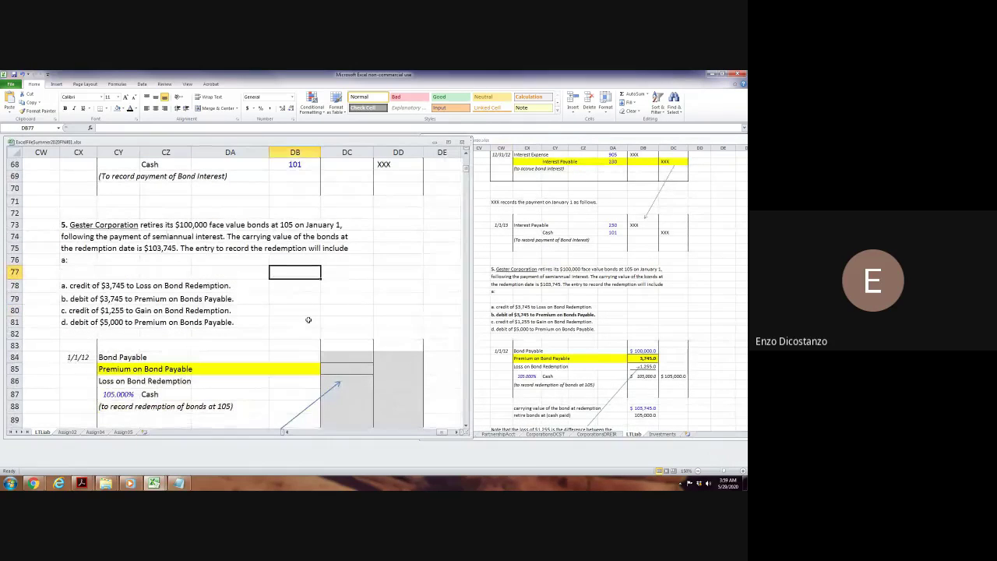
{"action": "left_click", "coordinate": [363, 358]}
{"action": "type", "text": "1"}
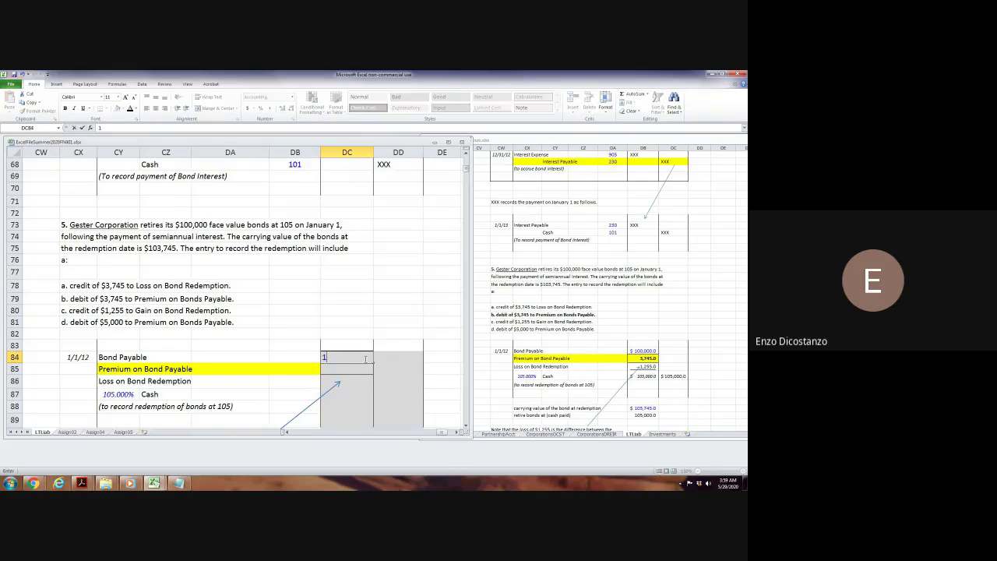
{"action": "type", "text": "00000"}
{"action": "key", "text": "Return"}
Calculate the Cash credit in DD87 by multiplying the redemption rate by the Bond Payable debit with =CY87*DC84.
{"action": "key", "text": "Down"}
{"action": "key", "text": "Down"}
{"action": "key", "text": "Left"}
{"action": "key", "text": "Left"}
{"action": "key", "text": "Left"}
{"action": "key", "text": "Left"}
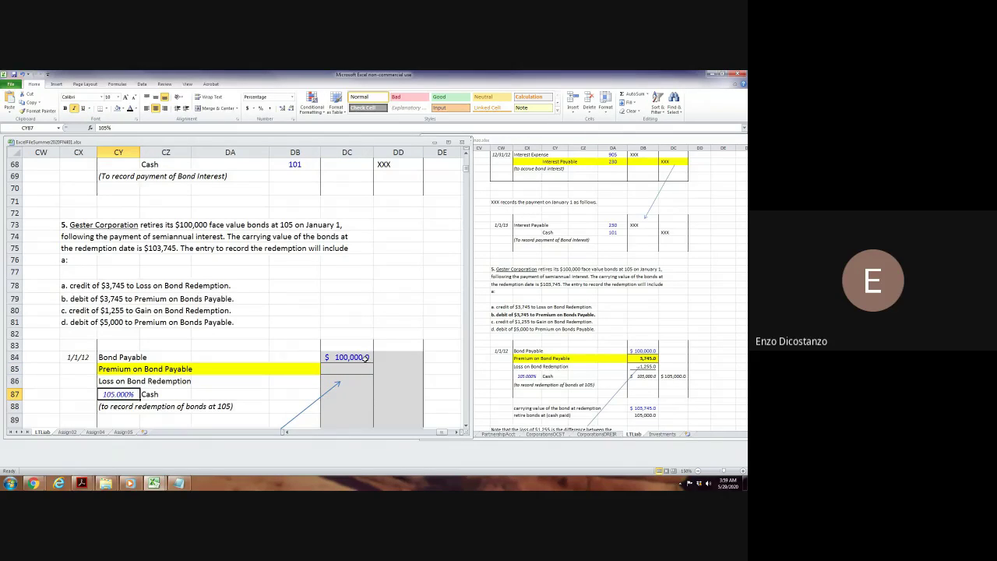
{"action": "key", "text": "Right"}
{"action": "key", "text": "Right"}
{"action": "key", "text": "Right"}
{"action": "key", "text": "Right"}
{"action": "key", "text": "Right"}
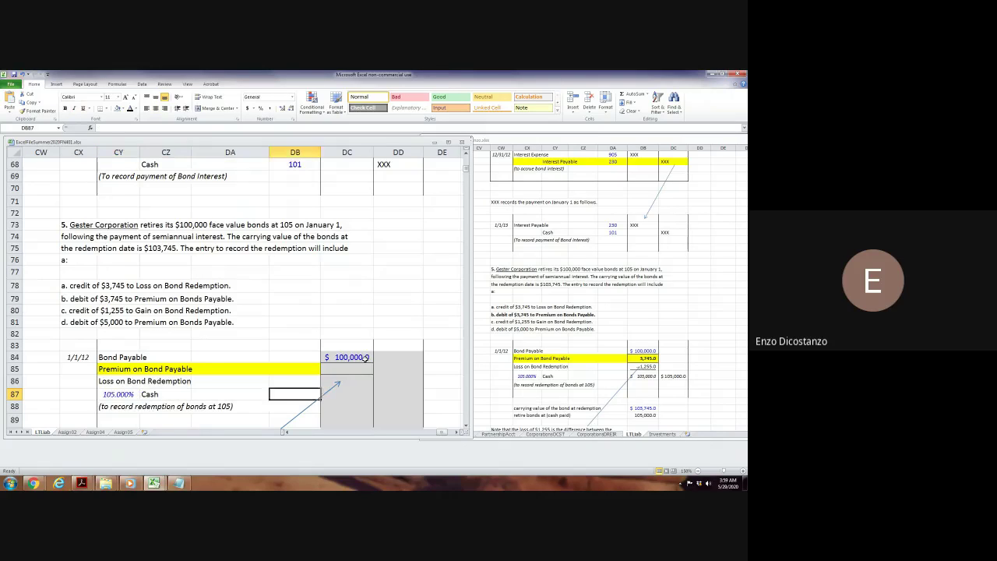
{"action": "type", "text": "="}
{"action": "key", "text": "Left"}
{"action": "key", "text": "Left"}
{"action": "key", "text": "Left"}
{"action": "key", "text": "Left"}
{"action": "key", "text": "Left"}
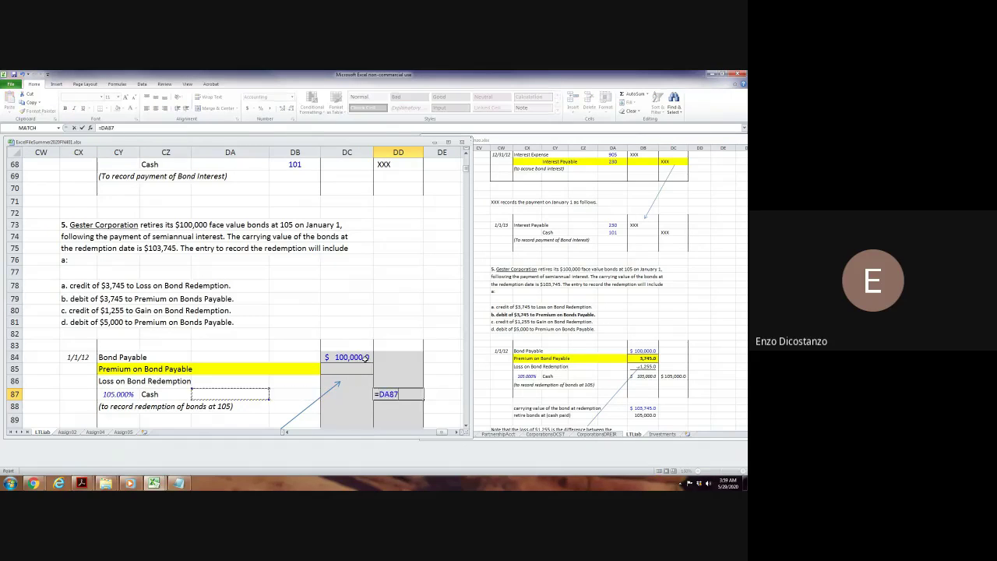
{"action": "type", "text": "*"}
{"action": "key", "text": "Up"}
{"action": "key", "text": "Up"}
{"action": "key", "text": "Up"}
{"action": "key", "text": "Left"}
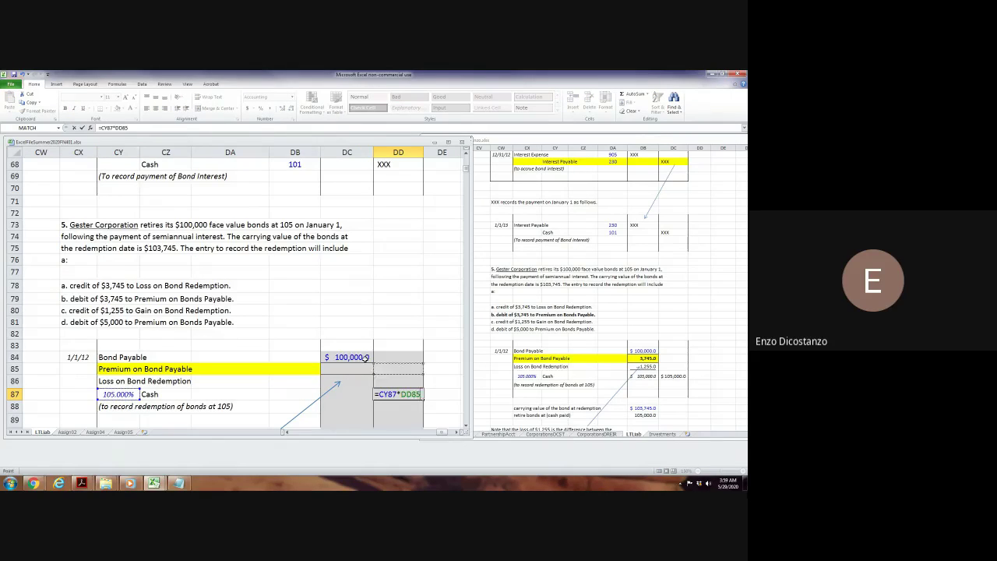
{"action": "key", "text": "Return"}
{"action": "key", "text": "Up"}
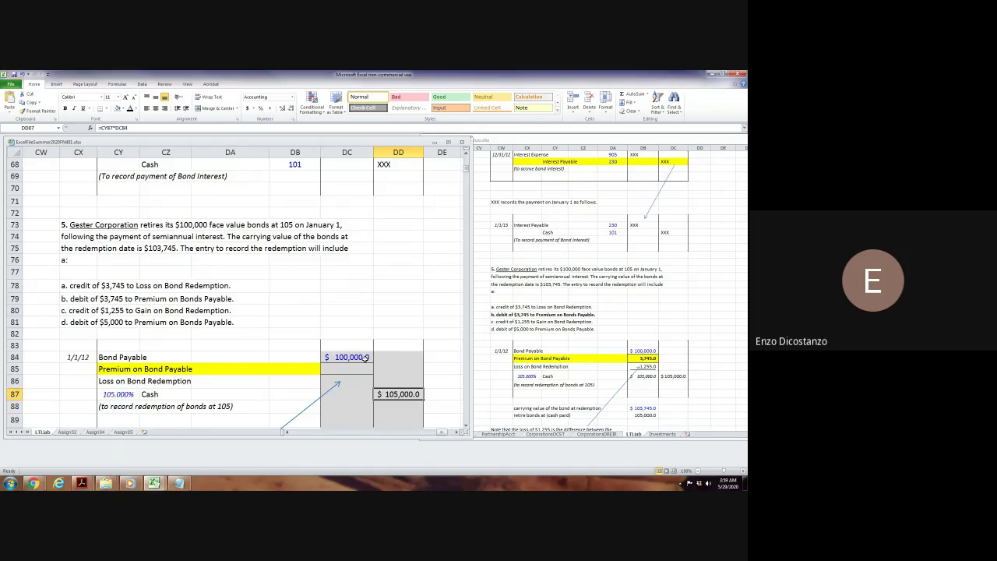
{"action": "left_click", "coordinate": [369, 312]}
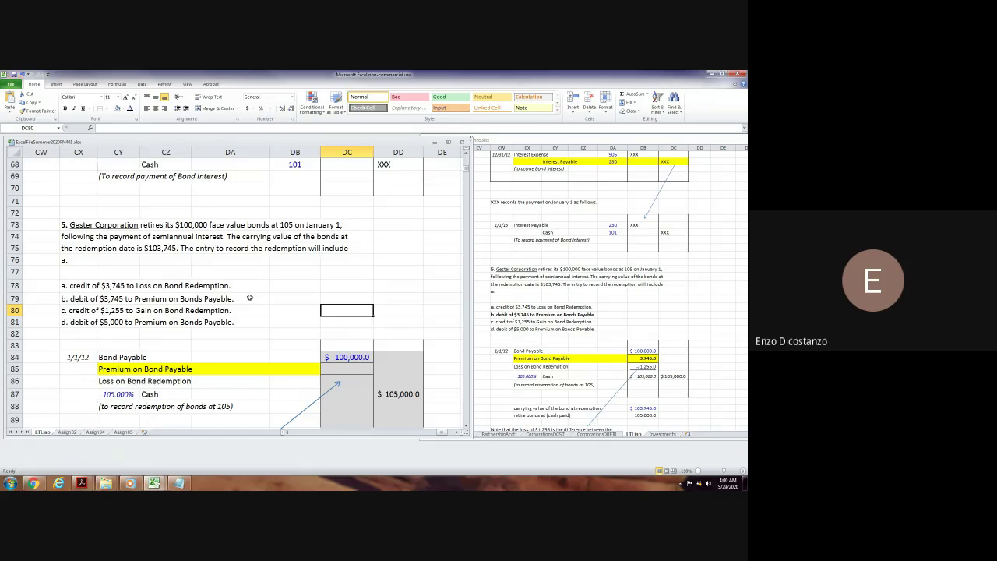
{"action": "left_click", "coordinate": [356, 271]}
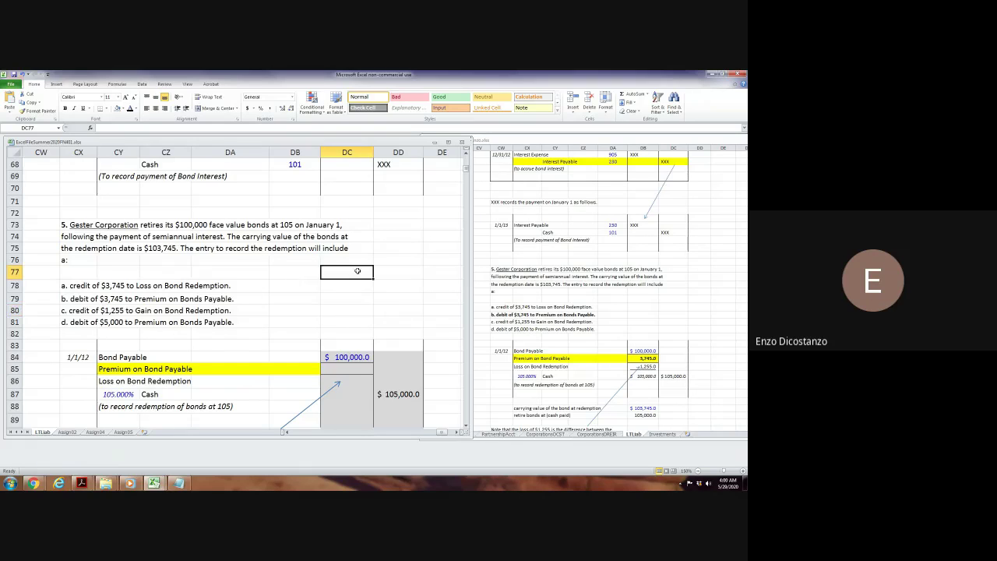
{"action": "scroll", "coordinate": [356, 271], "scroll_direction": "down", "scroll_amount": 4}
{"action": "left_click", "coordinate": [382, 357]}
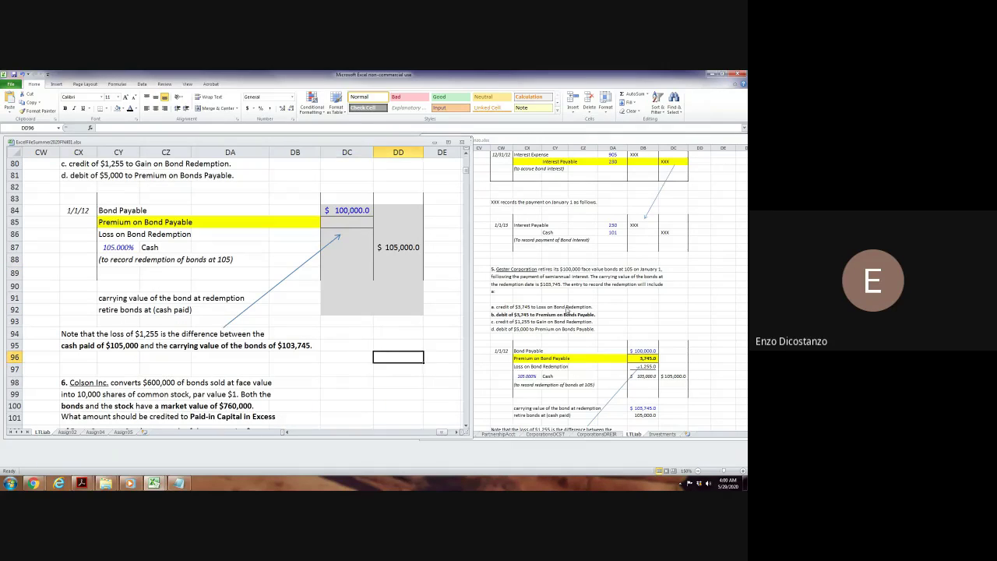
{"action": "scroll", "coordinate": [565, 310], "scroll_direction": "down", "scroll_amount": 3}
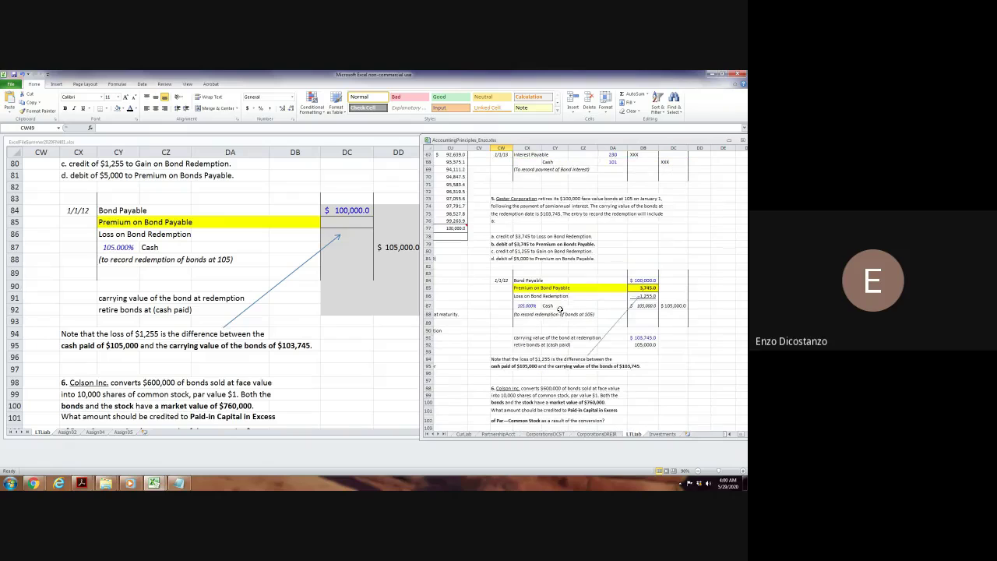
{"action": "left_click", "coordinate": [352, 337]}
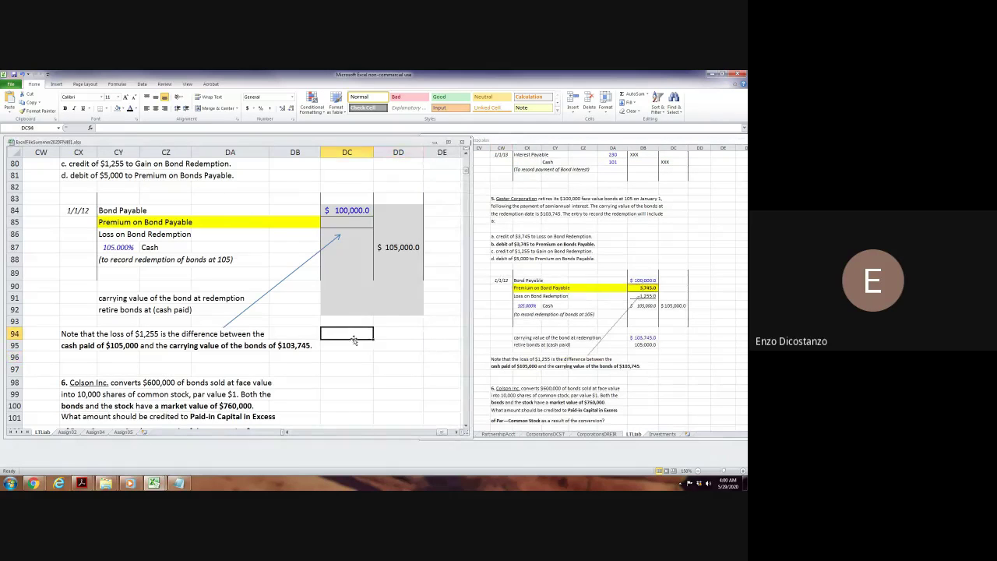
{"action": "type", "text": "10"}
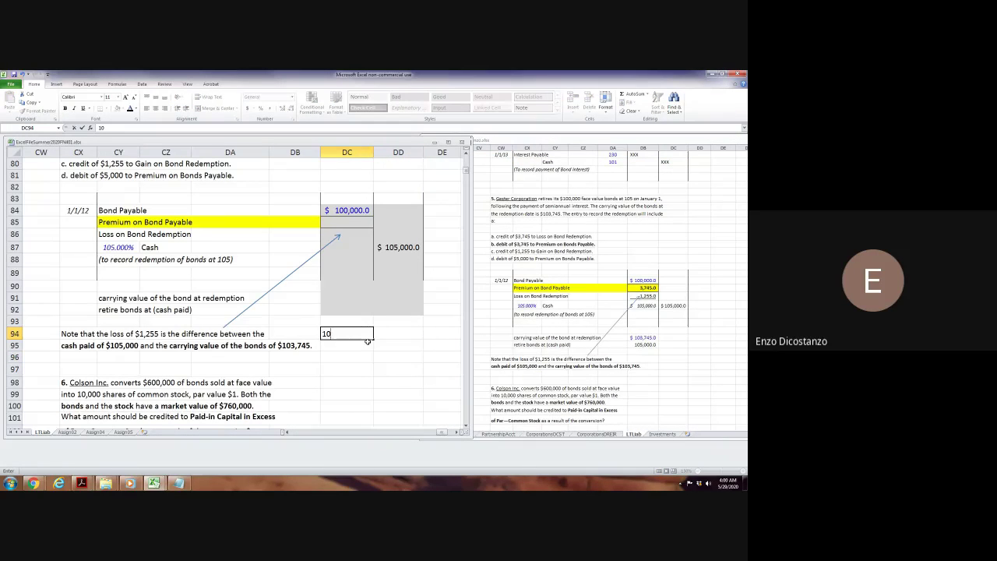
{"action": "type", "text": "3745"}
{"action": "key", "text": "Return"}
{"action": "key", "text": "Up"}
{"action": "key", "text": "Right"}
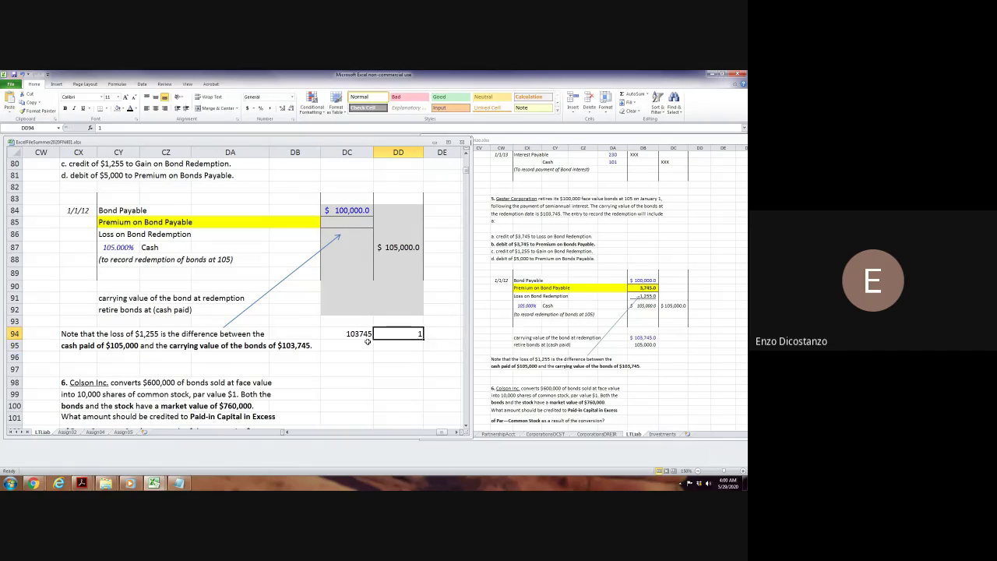
{"action": "double_click", "coordinate": [367, 338]}
{"action": "key", "text": "Escape"}
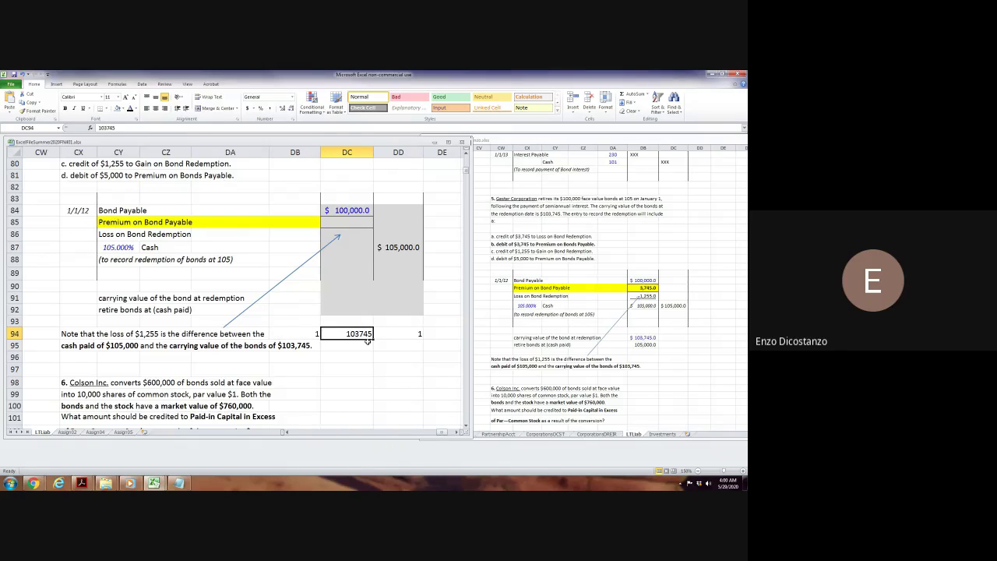
{"action": "key", "text": "Up"}
{"action": "key", "text": "Up"}
{"action": "key", "text": "Up"}
{"action": "key", "text": "Down"}
{"action": "key", "text": "Down"}
{"action": "key", "text": "Down"}
{"action": "key", "text": "Left"}
{"action": "key", "text": "shift+Right"}
{"action": "key", "text": "shift+Right"}
{"action": "key", "text": "Delete"}
Enter 103745 in DC91 as the carrying value of the bond at redemption.
{"action": "key", "text": "Up"}
{"action": "key", "text": "Up"}
{"action": "key", "text": "Up"}
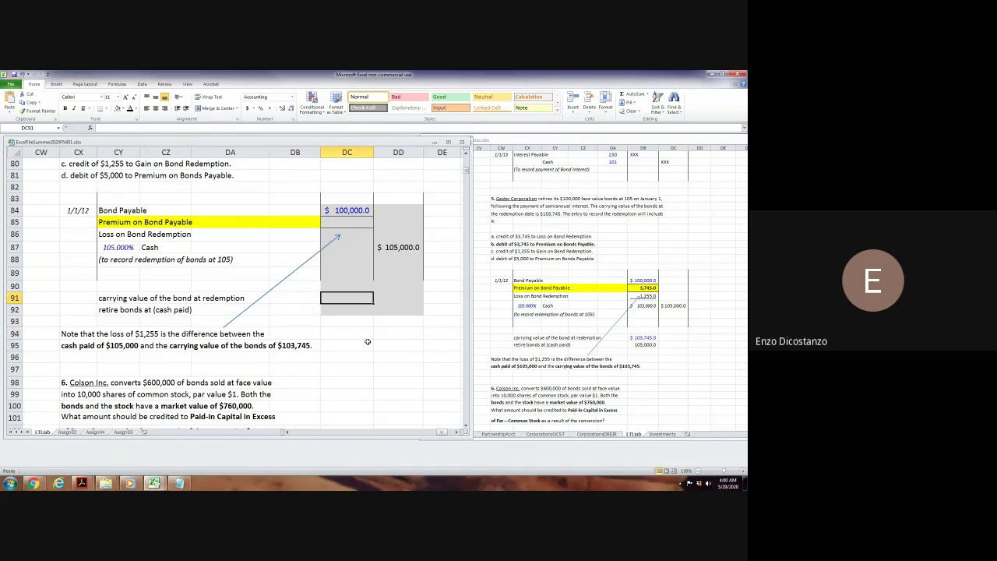
{"action": "key", "text": "Right"}
{"action": "type", "text": "1"}
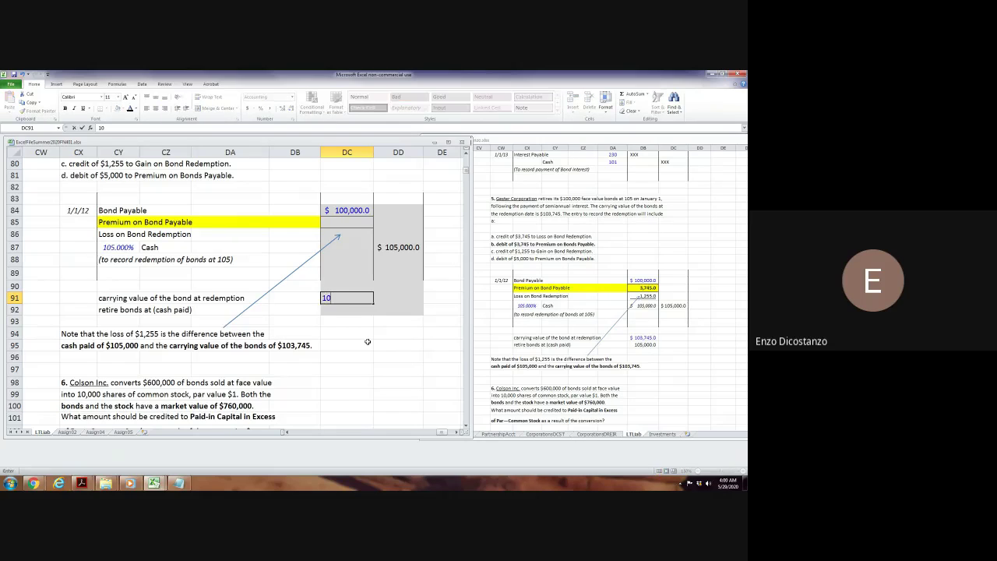
{"action": "type", "text": "03745"}
{"action": "key", "text": "Return"}
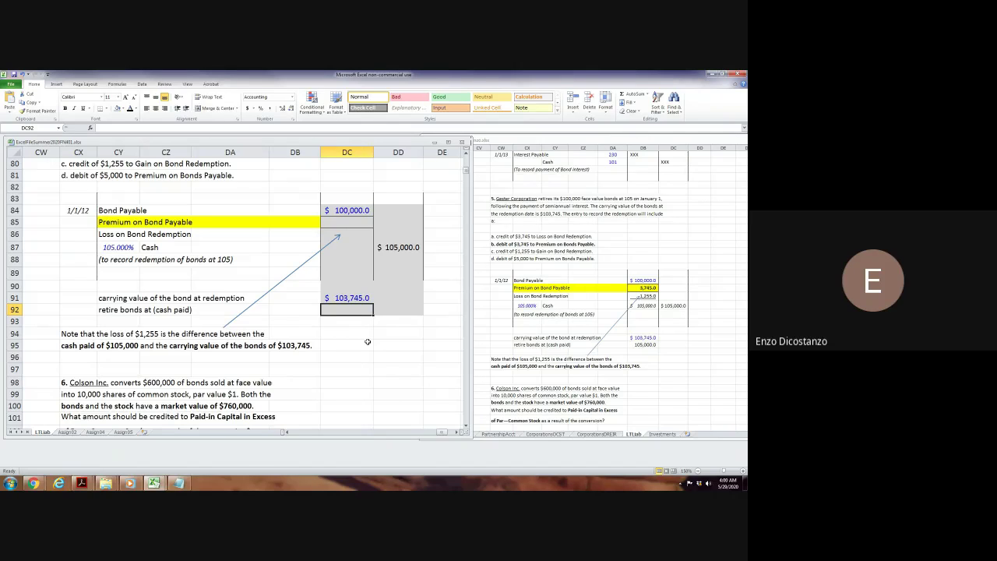
{"action": "key", "text": "Up"}
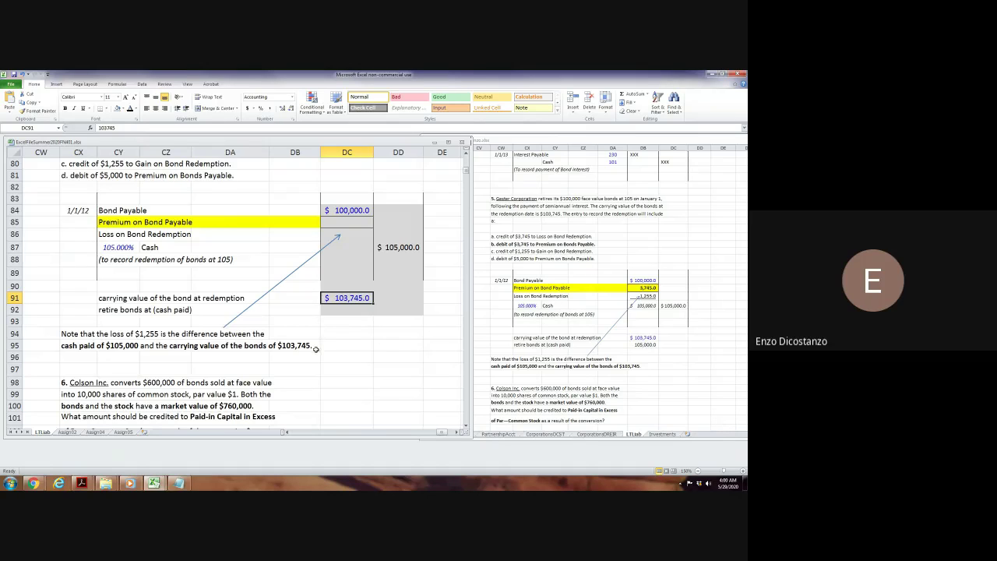
{"action": "scroll", "coordinate": [315, 349], "scroll_direction": "up", "scroll_amount": 2}
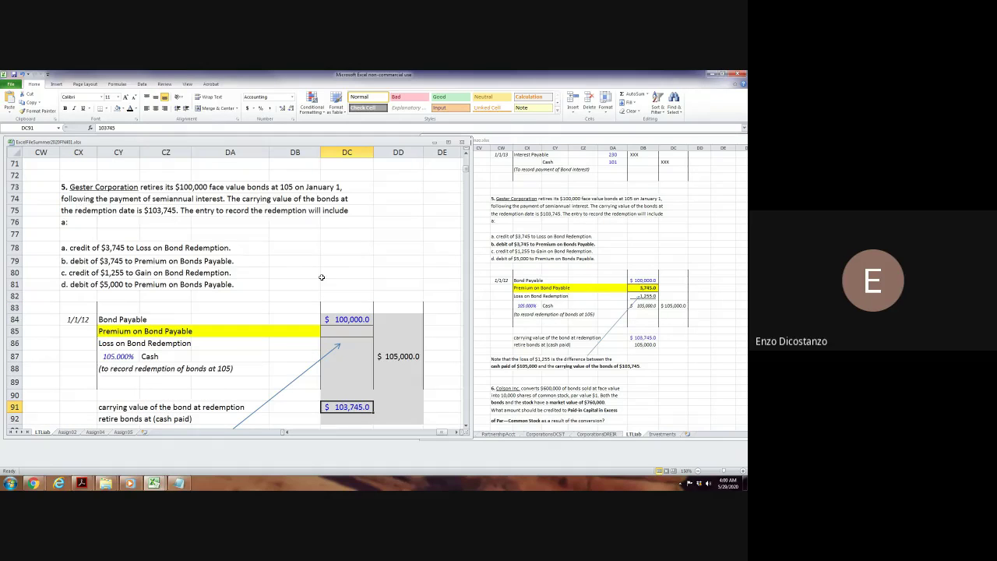
{"action": "scroll", "coordinate": [322, 280], "scroll_direction": "down", "scroll_amount": 1}
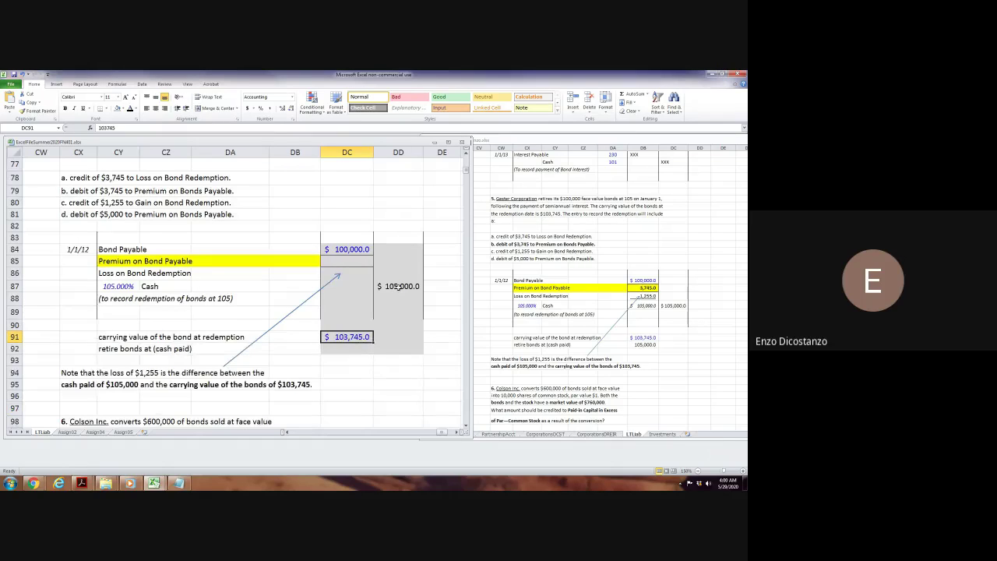
Link the cash paid to retire the bonds in DC92 to the cash credit in DD87.
{"action": "left_click", "coordinate": [345, 350]}
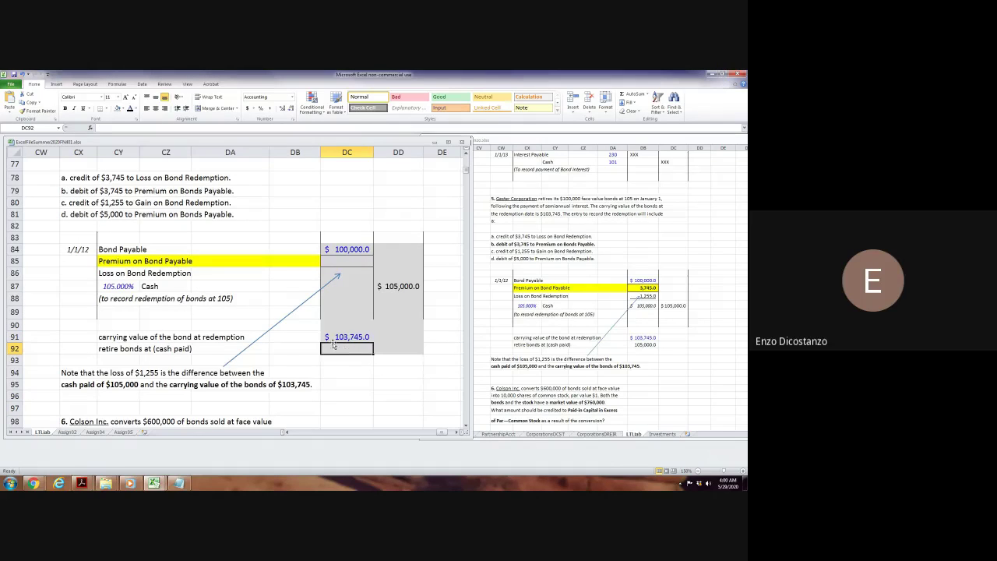
{"action": "type", "text": "="}
{"action": "key", "text": "Up"}
{"action": "key", "text": "Up"}
{"action": "key", "text": "Up"}
{"action": "key", "text": "Up"}
{"action": "key", "text": "Up"}
{"action": "key", "text": "Right"}
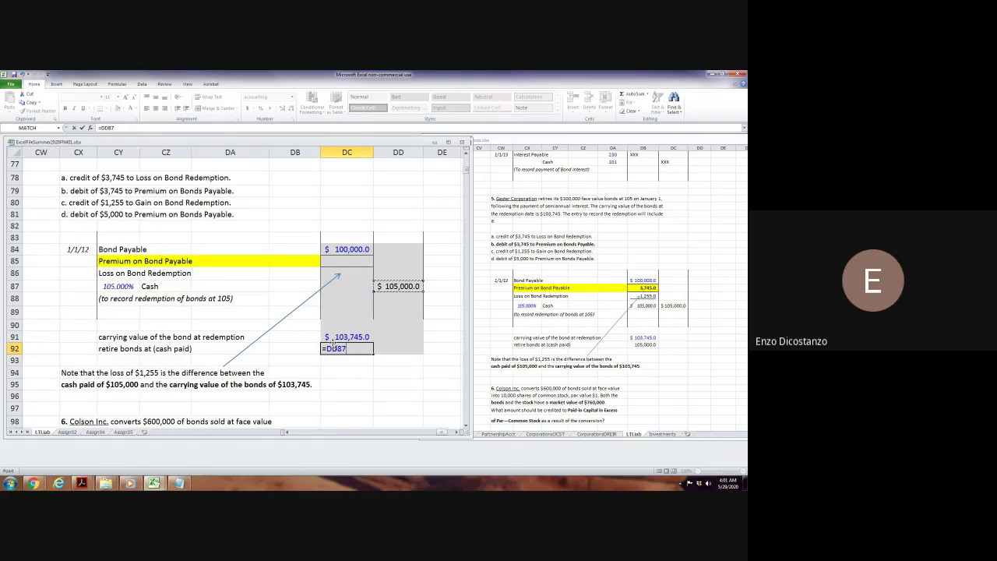
{"action": "key", "text": "Return"}
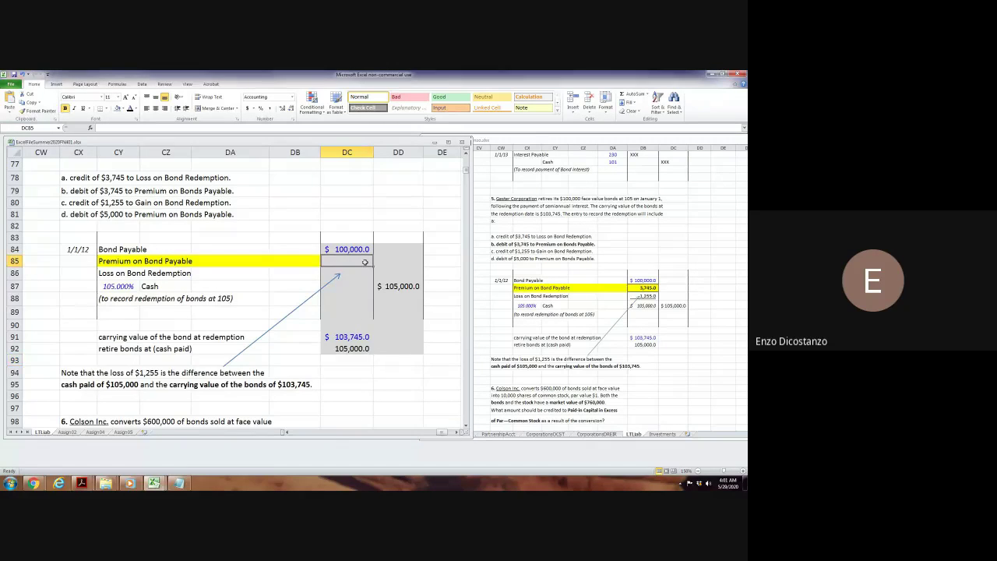
Calculate Premium on Bond Payable in DC85 as carrying value minus bond payable, using =DC91-DC84.
{"action": "type", "text": "="}
{"action": "key", "text": "Down"}
{"action": "key", "text": "Down"}
{"action": "key", "text": "Down"}
{"action": "key", "text": "Down"}
{"action": "key", "text": "Down"}
{"action": "key", "text": "Down"}
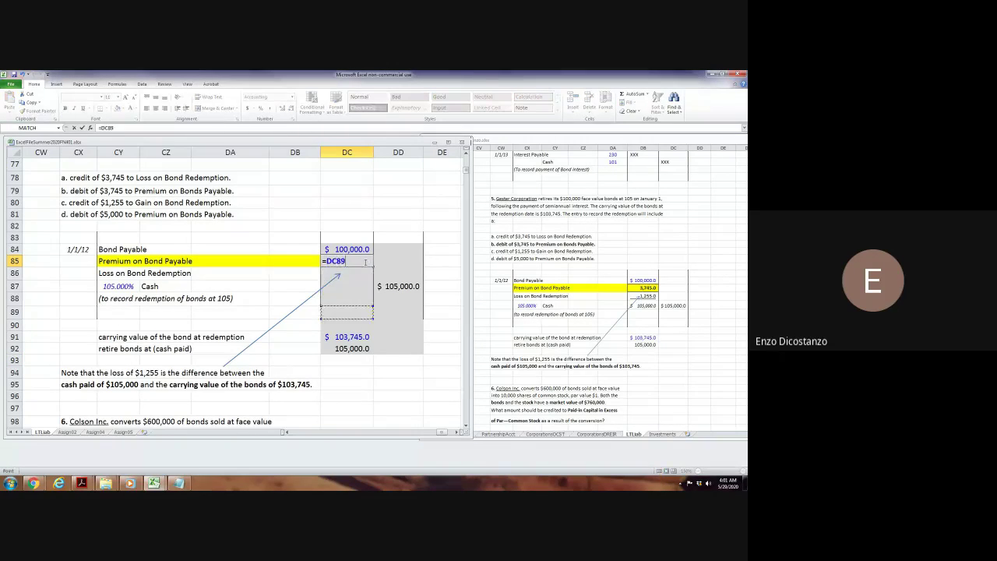
{"action": "type", "text": "-"}
{"action": "key", "text": "Up"}
{"action": "key", "text": "Return"}
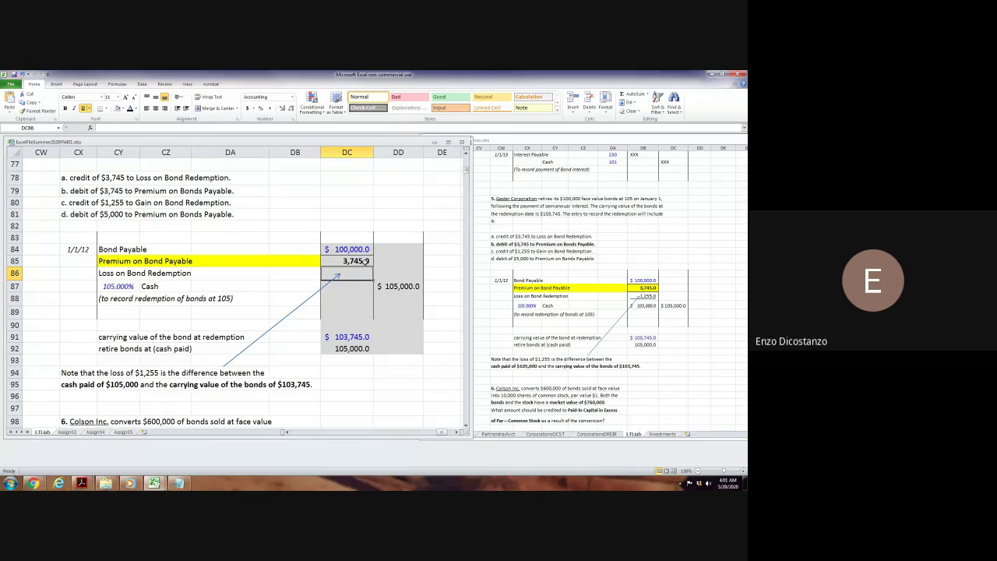
Calculate Loss on Bond Redemption in DC86 as cash paid minus carrying value, using =DC92-DC91.
{"action": "left_click", "coordinate": [365, 260]}
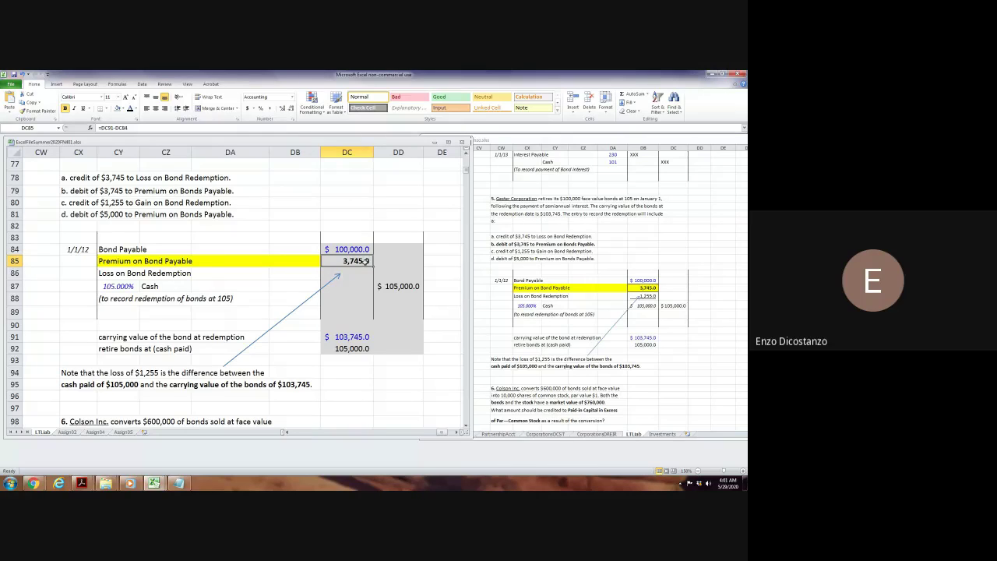
{"action": "key", "text": "Down"}
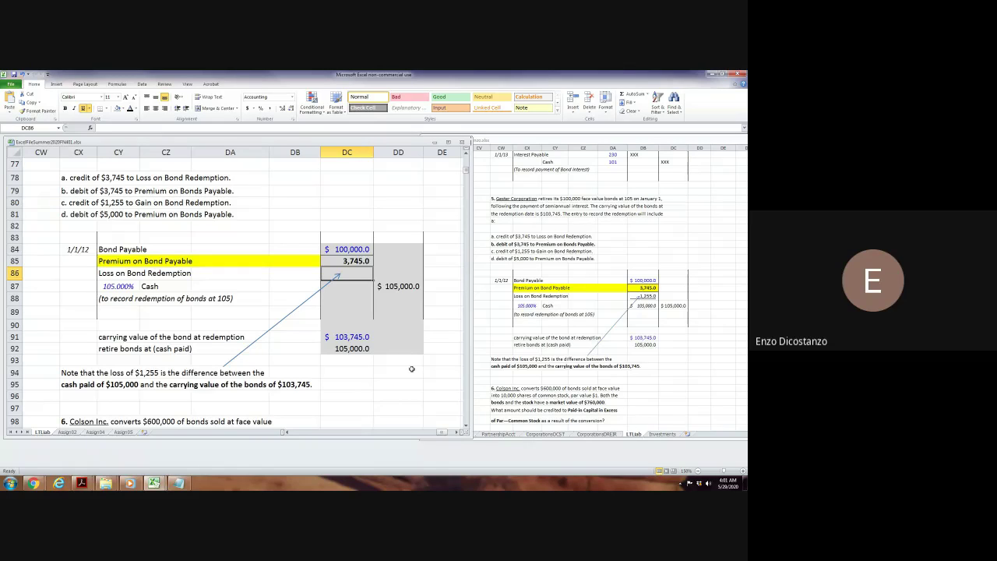
{"action": "type", "text": "="}
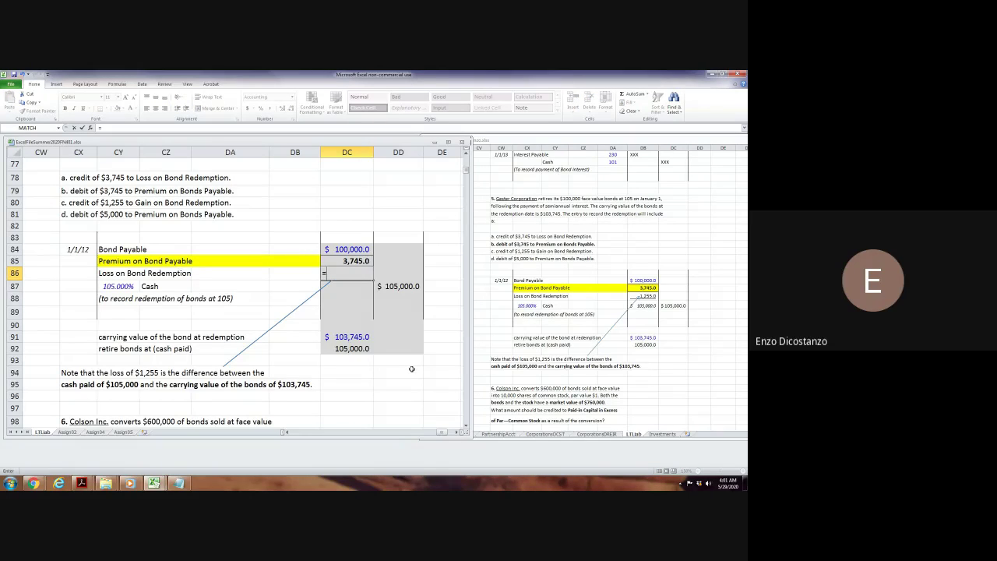
{"action": "key", "text": "Down"}
{"action": "key", "text": "Down"}
{"action": "key", "text": "Down"}
{"action": "key", "text": "Down"}
{"action": "key", "text": "Down"}
{"action": "key", "text": "Down"}
{"action": "type", "text": "-"}
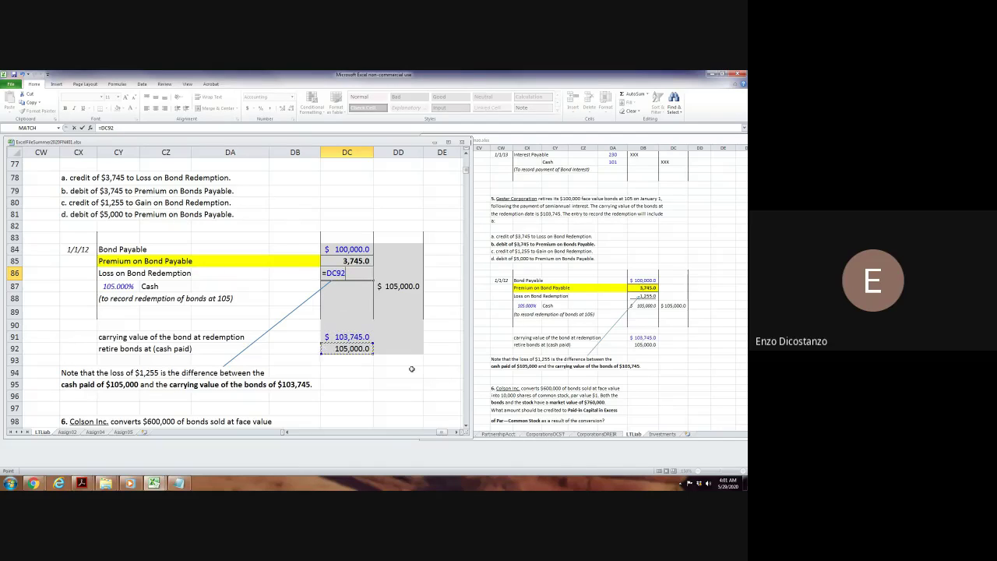
{"action": "key", "text": "Down"}
{"action": "key", "text": "Down"}
{"action": "key", "text": "Down"}
{"action": "key", "text": "Down"}
{"action": "key", "text": "Down"}
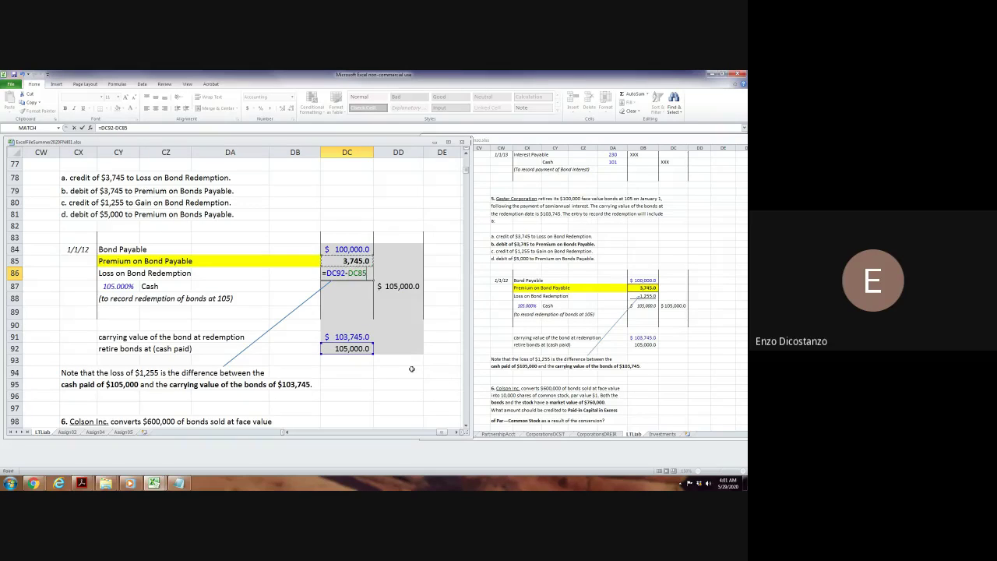
{"action": "key", "text": "Return"}
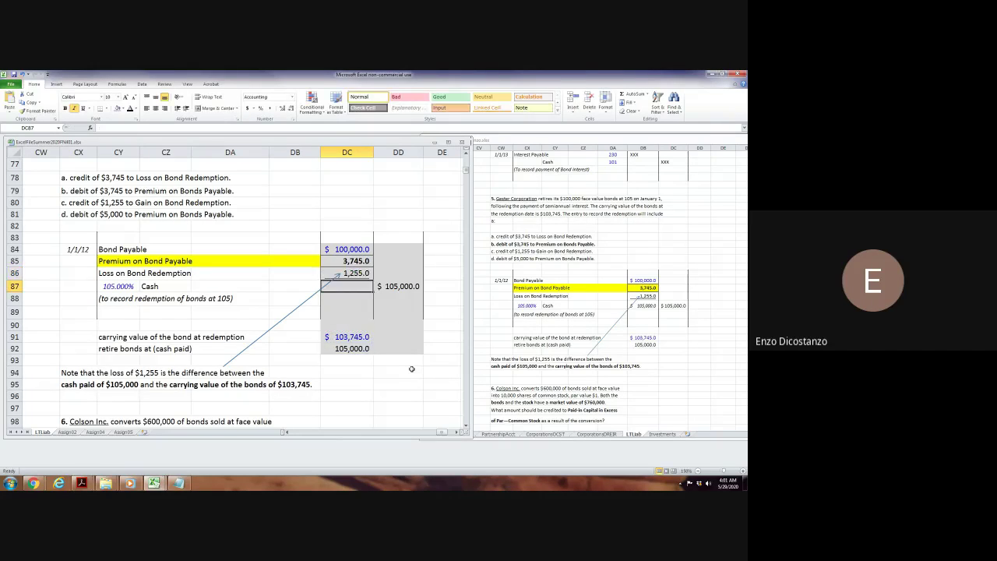
Total the three debit amounts DC84 to DC86 with a SUM formula in DC87.
{"action": "key", "text": "Up"}
{"action": "key", "text": "Up"}
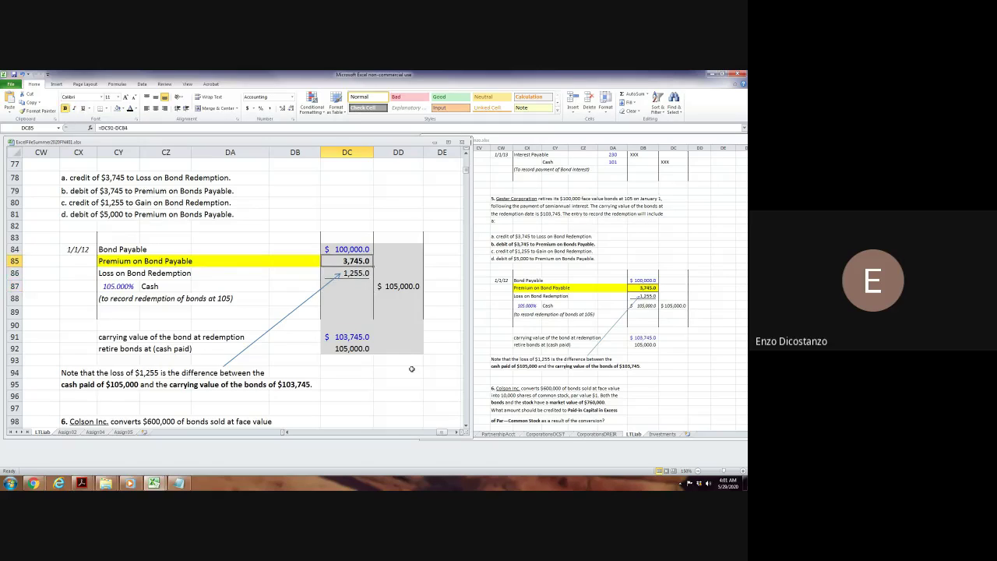
{"action": "key", "text": "Up"}
{"action": "key", "text": "Down"}
{"action": "key", "text": "Down"}
{"action": "key", "text": "Down"}
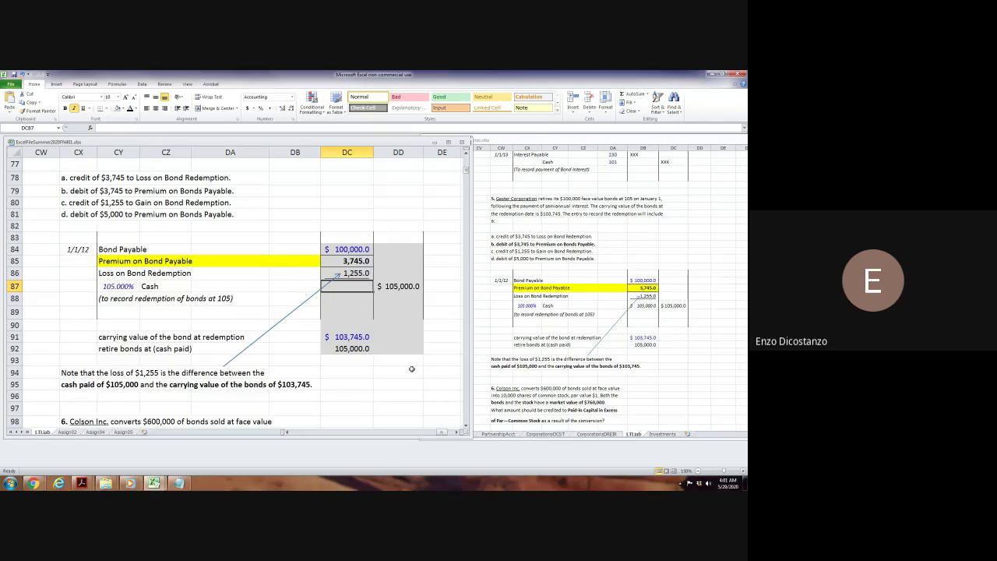
{"action": "type", "text": "=sum("}
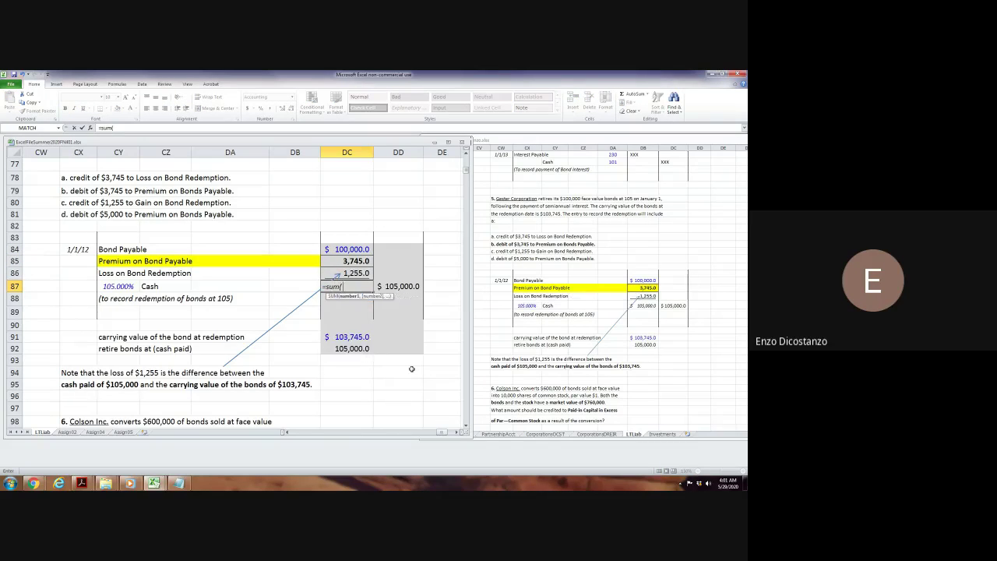
{"action": "key", "text": "Up"}
{"action": "key", "text": "shift+Up"}
{"action": "key", "text": "shift+Up"}
{"action": "key", "text": "Return"}
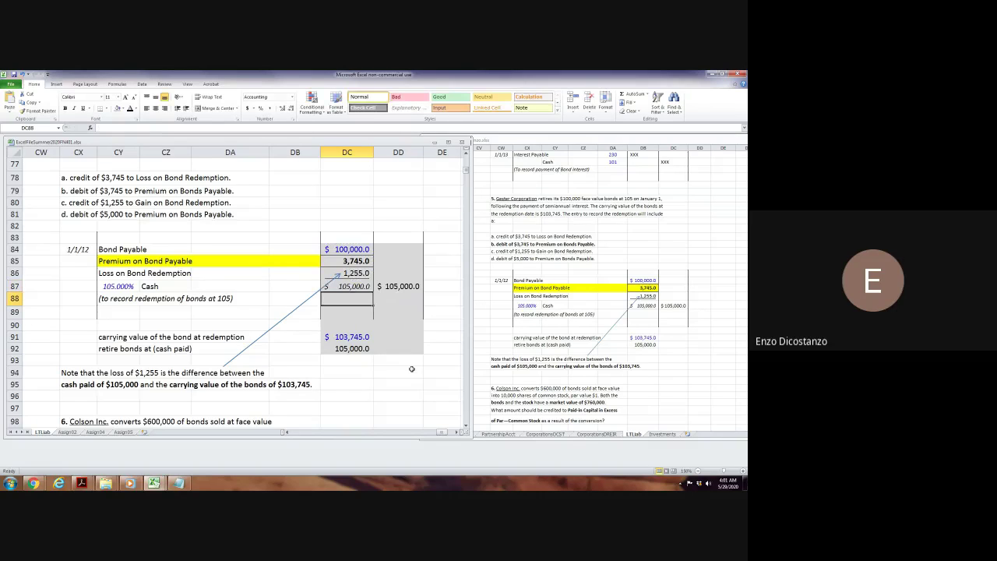
Remove the grey fill from the redemption entry and its supporting amounts in DC84:DD92.
{"action": "key", "text": "Up"}
{"action": "key", "text": "Up"}
{"action": "key", "text": "Up"}
{"action": "key", "text": "Up"}
{"action": "key", "text": "Up"}
{"action": "key", "text": "Down"}
{"action": "key", "text": "shift+Right"}
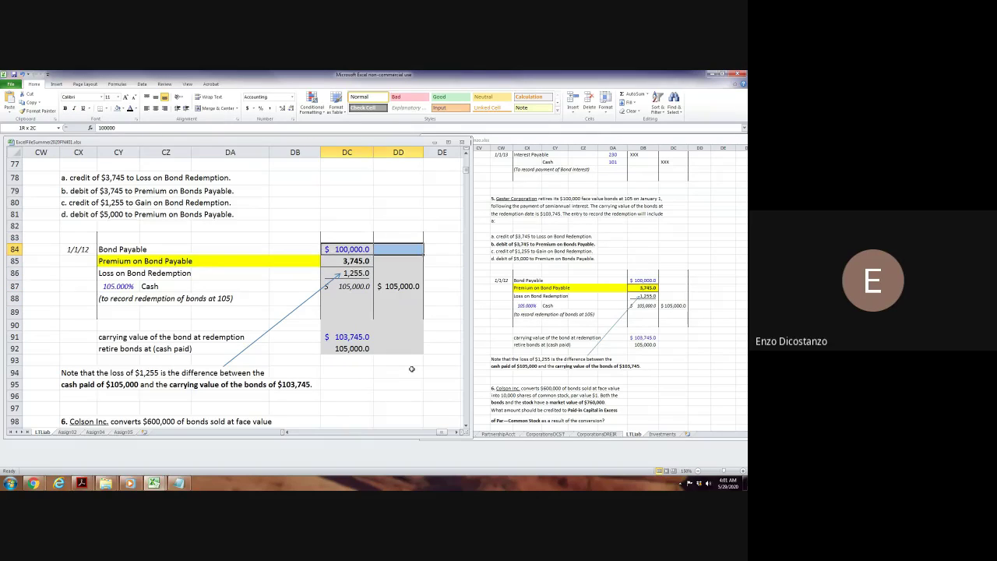
{"action": "key", "text": "shift+Down"}
{"action": "key", "text": "shift+Down"}
{"action": "key", "text": "shift+Down"}
{"action": "key", "text": "shift+Down"}
{"action": "key", "text": "shift+Down"}
{"action": "key", "text": "shift+Down"}
{"action": "key", "text": "shift+Down"}
{"action": "key", "text": "shift+Down"}
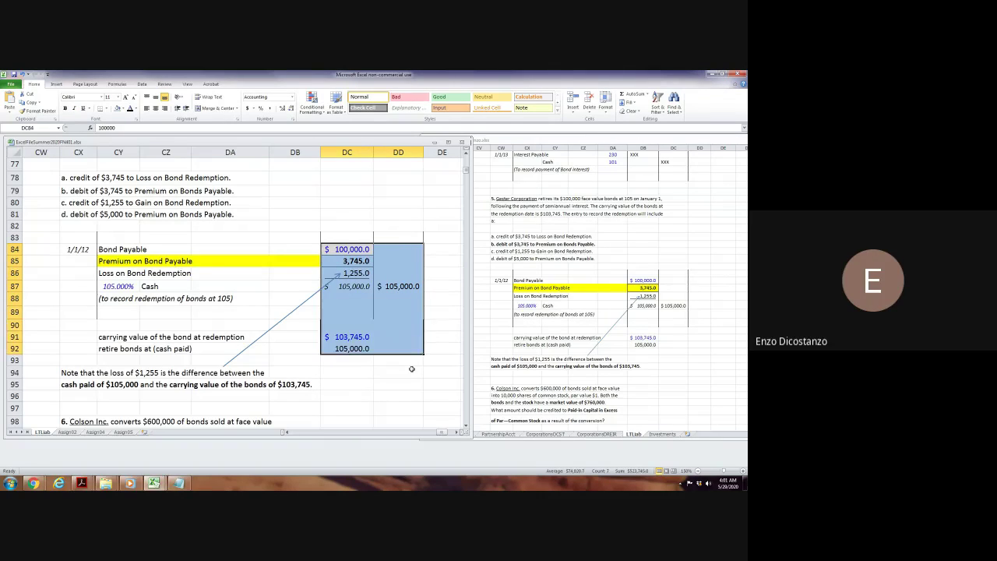
{"action": "key", "text": "alt"}
{"action": "key", "text": "h"}
{"action": "key", "text": "h"}
{"action": "key", "text": "Escape"}
{"action": "key", "text": "Down"}
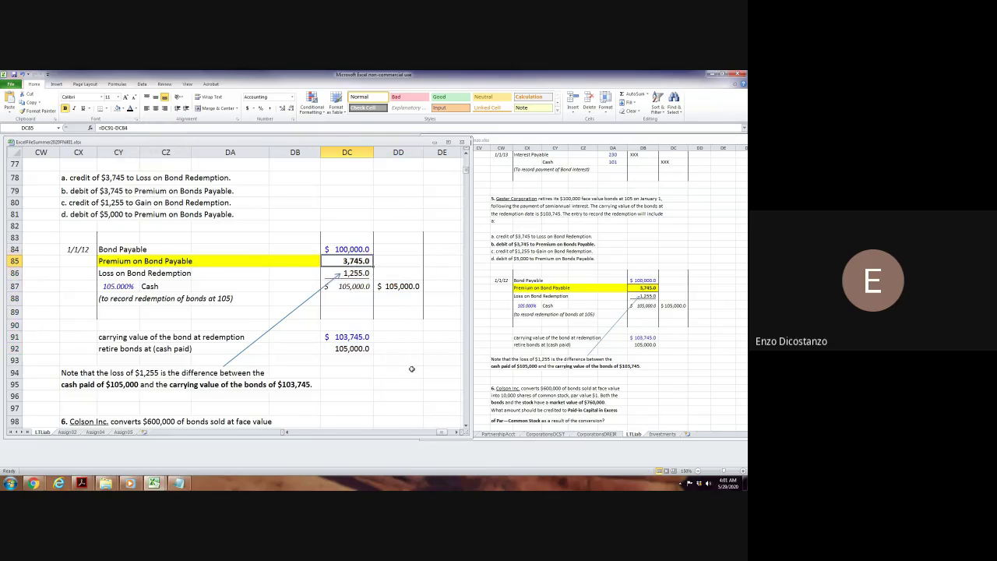
{"action": "key", "text": "Down"}
{"action": "key", "text": "Up"}
{"action": "key", "text": "Up"}
{"action": "key", "text": "Up"}
{"action": "key", "text": "Up"}
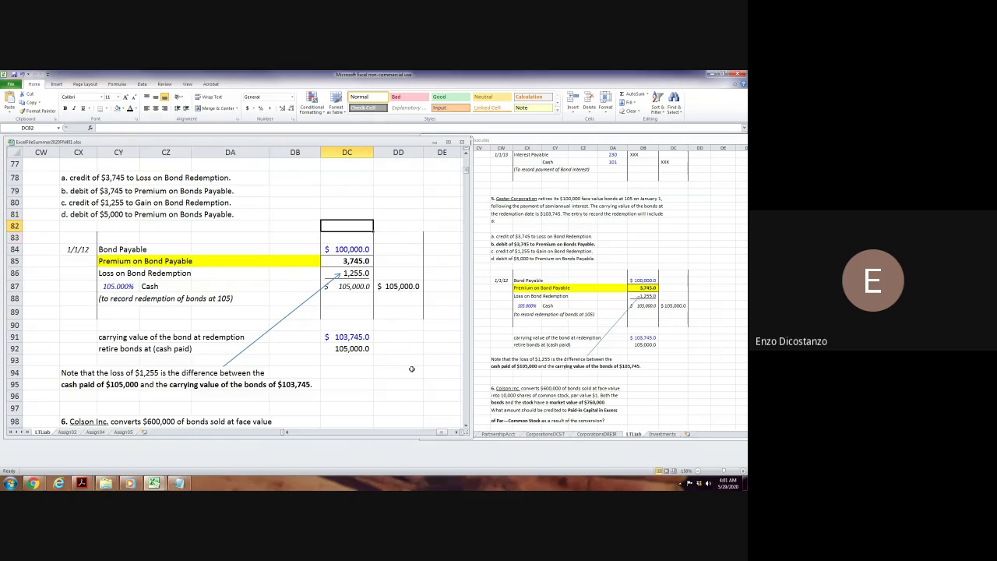
{"action": "key", "text": "Down"}
Compare the bond payable, the cash formula in DD87 and the carrying value with the wording of question 5.
{"action": "left_click", "coordinate": [360, 249]}
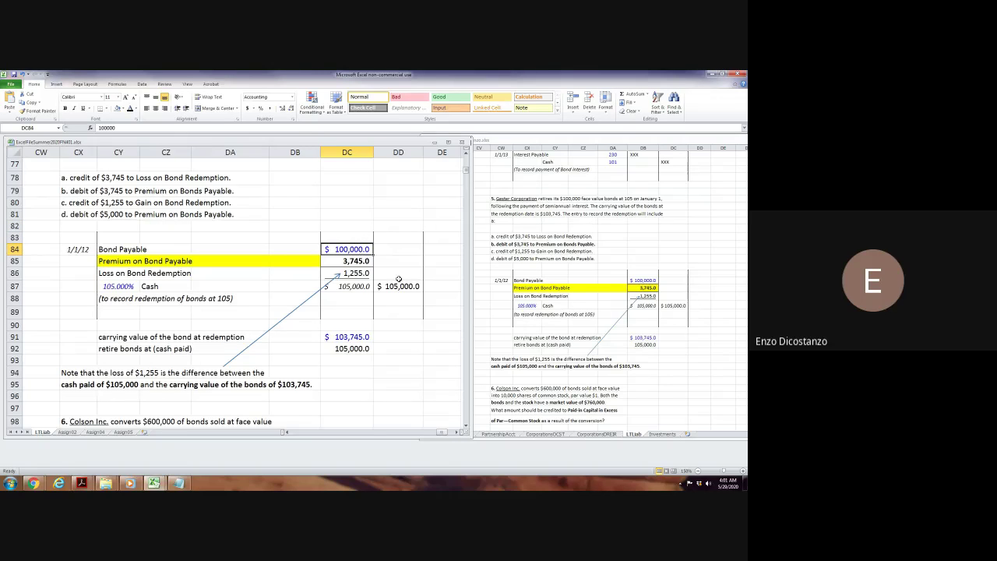
{"action": "scroll", "coordinate": [400, 279], "scroll_direction": "up", "scroll_amount": 3}
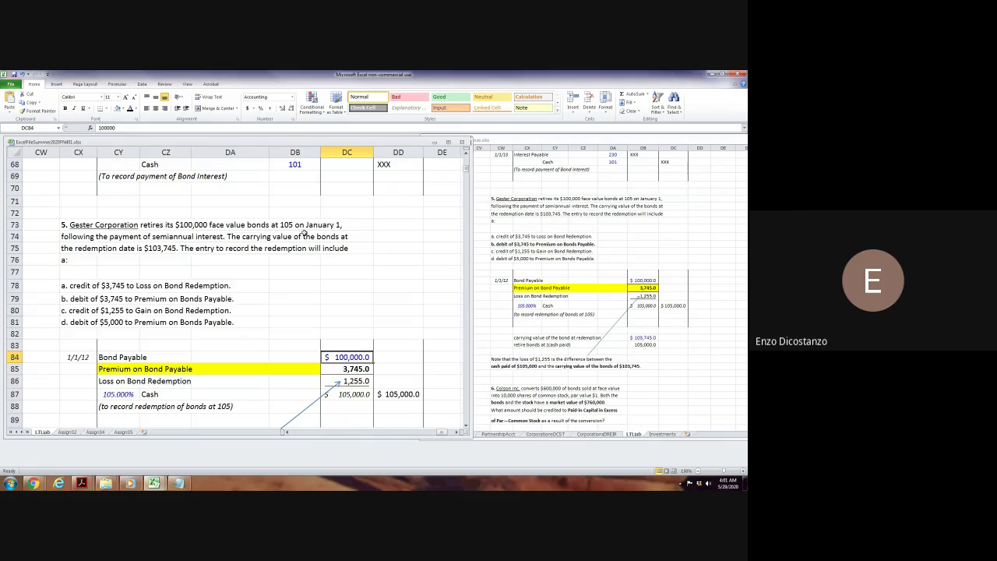
{"action": "scroll", "coordinate": [392, 255], "scroll_direction": "down", "scroll_amount": 2}
{"action": "scroll", "coordinate": [392, 255], "scroll_direction": "down", "scroll_amount": 1}
{"action": "left_click", "coordinate": [396, 287]}
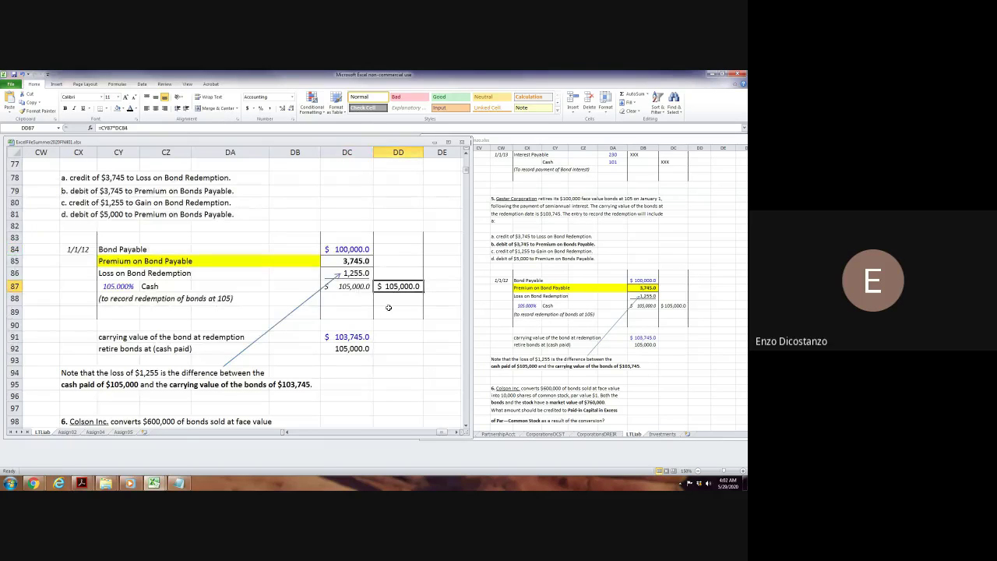
{"action": "key", "text": "F2"}
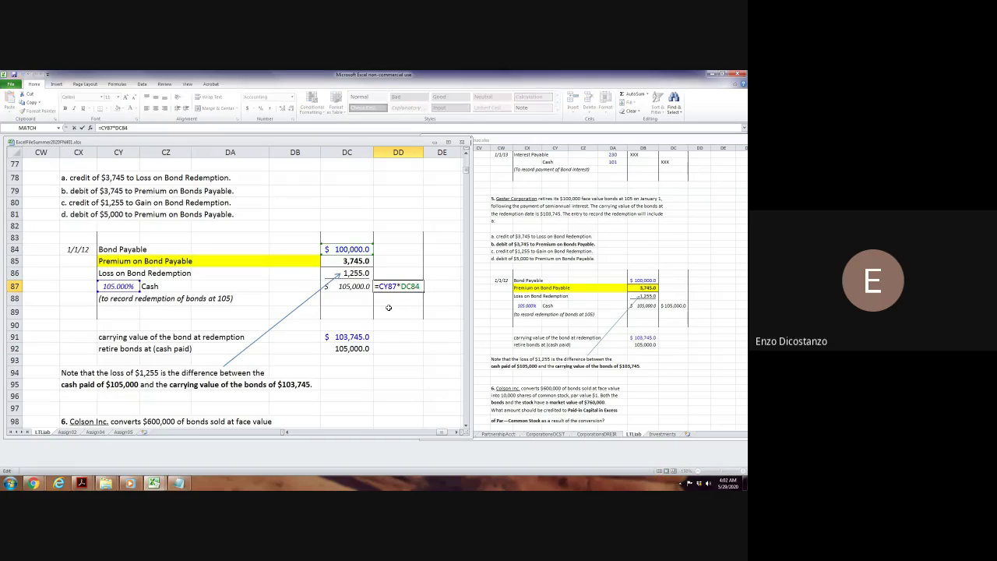
{"action": "key", "text": "Escape"}
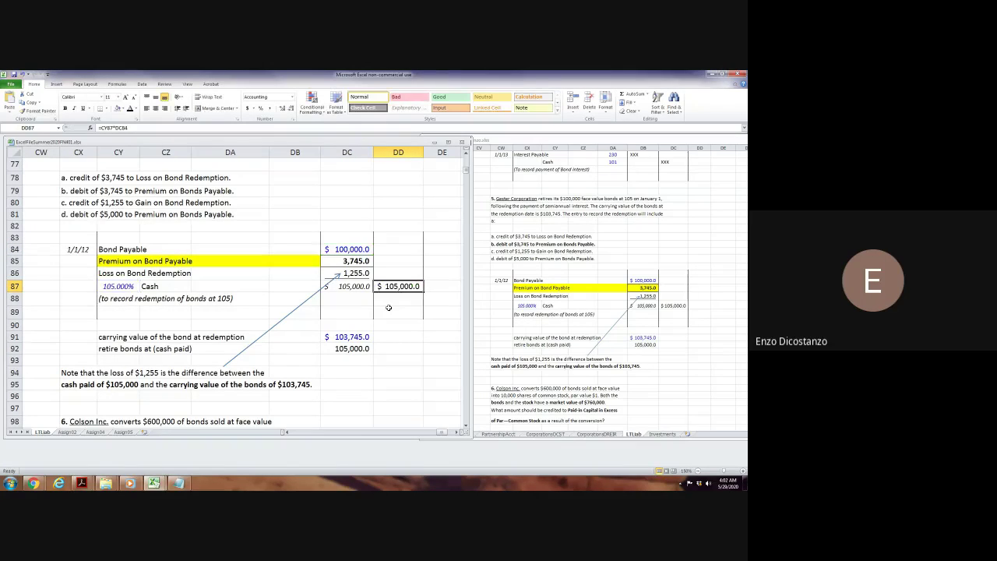
{"action": "scroll", "coordinate": [393, 305], "scroll_direction": "up", "scroll_amount": 1}
{"action": "scroll", "coordinate": [393, 305], "scroll_direction": "down", "scroll_amount": 1}
{"action": "key", "text": "F2"}
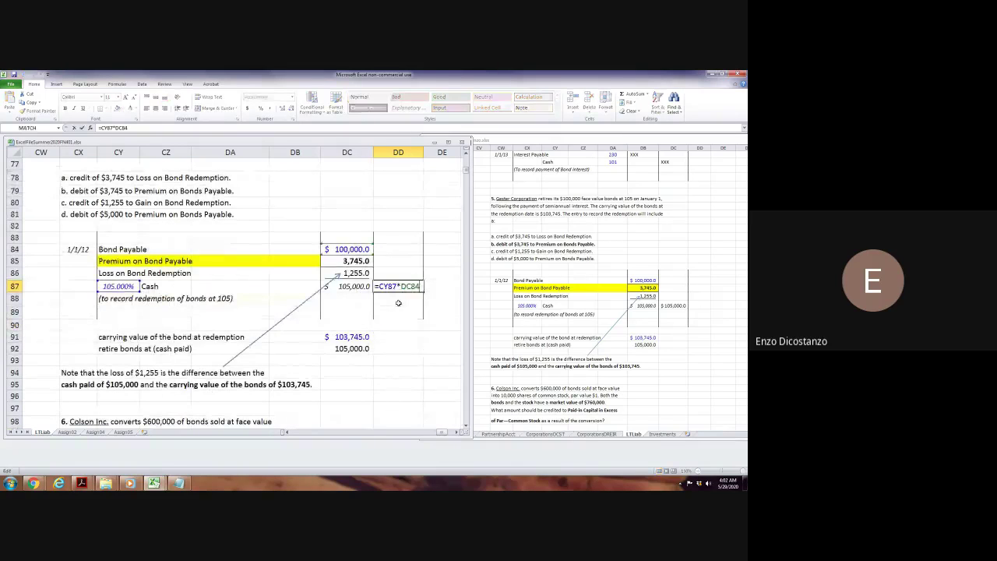
{"action": "key", "text": "Escape"}
{"action": "left_click", "coordinate": [355, 336]}
{"action": "scroll", "coordinate": [357, 336], "scroll_direction": "up", "scroll_amount": 3}
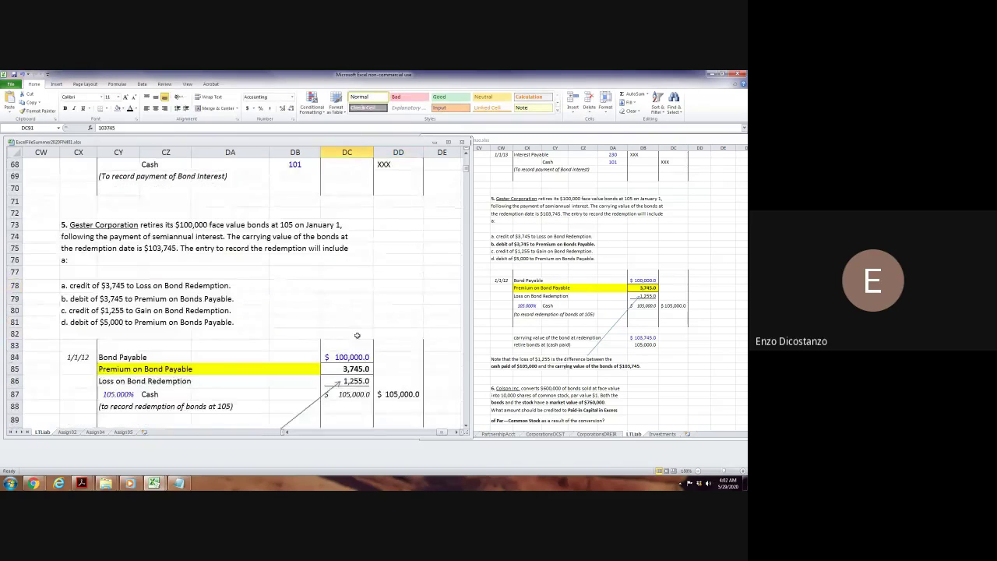
{"action": "scroll", "coordinate": [368, 294], "scroll_direction": "down", "scroll_amount": 2}
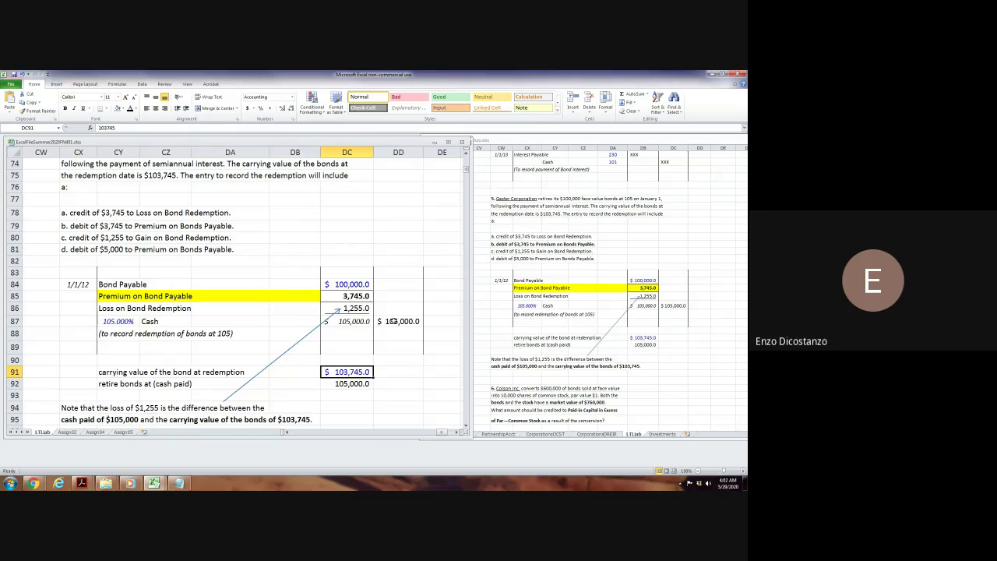
Examine the Loss on Bond Redemption formula in DC86.
{"action": "left_click", "coordinate": [368, 312]}
{"action": "type", "text": "=DC92-DC91"}
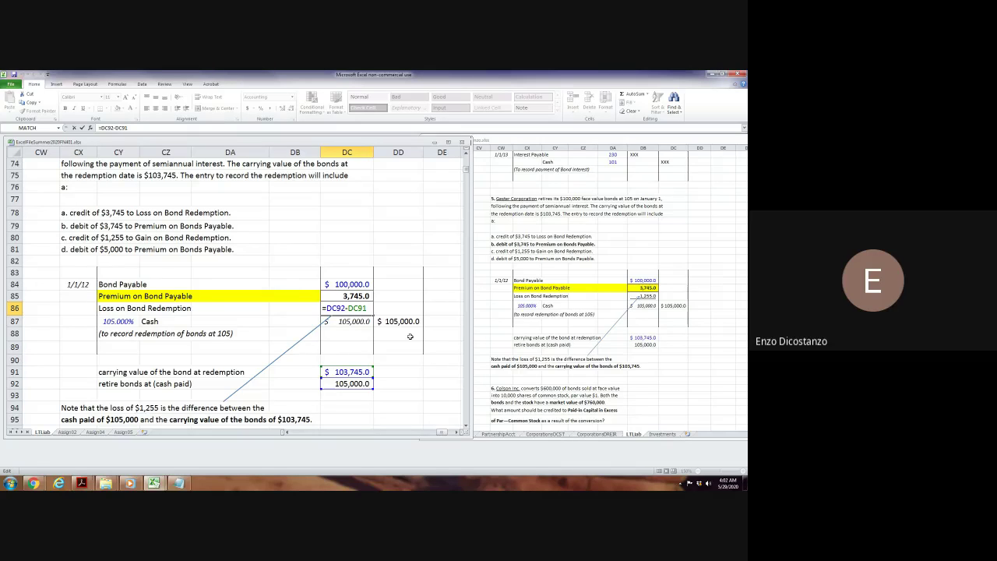
{"action": "key", "text": "ctrl+Return"}
Look over question 6 on Colson Inc.'s bond conversion and the matching area of the answer workbook.
{"action": "scroll", "coordinate": [408, 337], "scroll_direction": "down", "scroll_amount": 2}
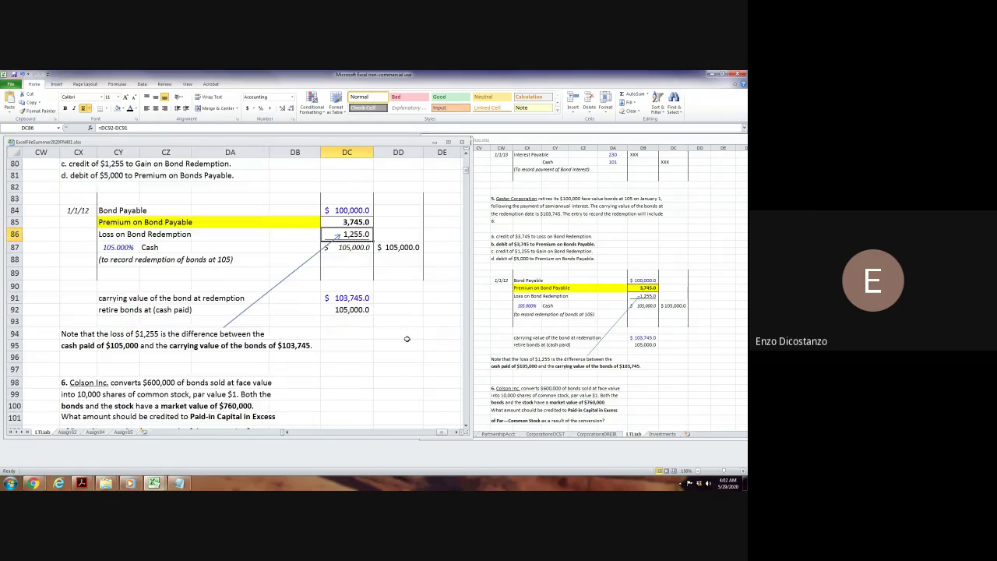
{"action": "scroll", "coordinate": [406, 339], "scroll_direction": "down", "scroll_amount": 1}
{"action": "left_click", "coordinate": [361, 326]}
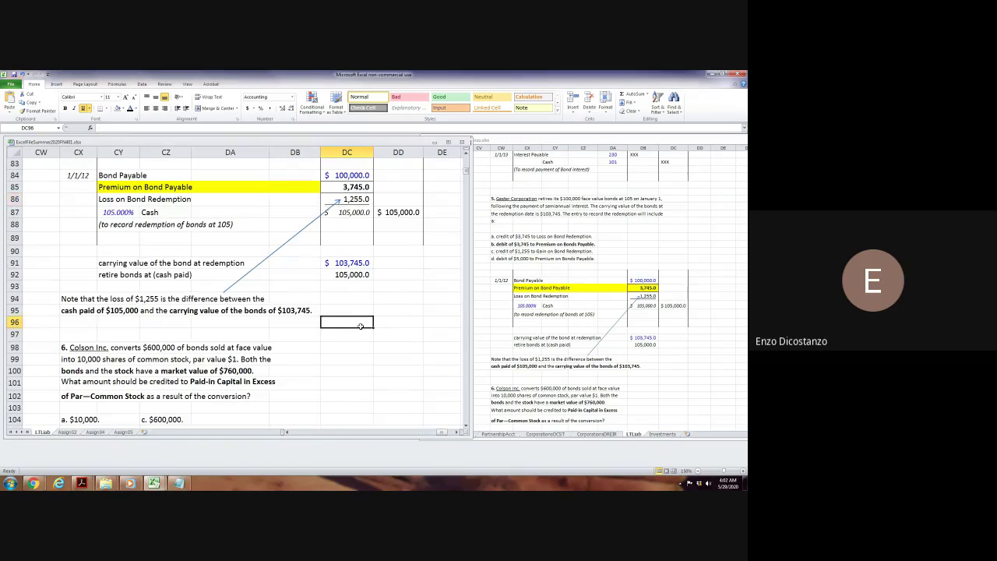
{"action": "left_click", "coordinate": [526, 314]}
{"action": "scroll", "coordinate": [525, 314], "scroll_direction": "down", "scroll_amount": 6}
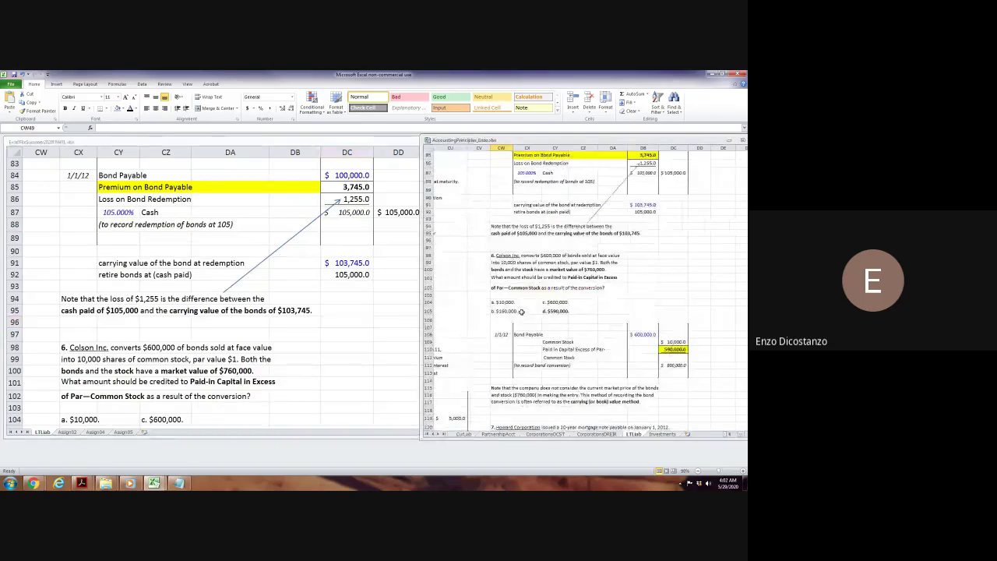
{"action": "left_click", "coordinate": [371, 350]}
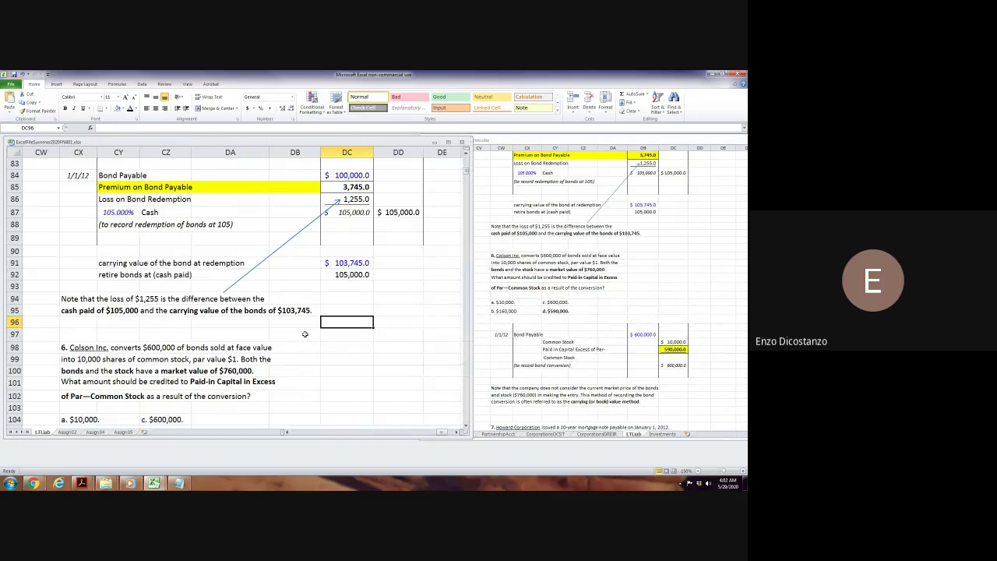
{"action": "scroll", "coordinate": [304, 333], "scroll_direction": "down", "scroll_amount": 2}
{"action": "scroll", "coordinate": [304, 334], "scroll_direction": "down", "scroll_amount": 2}
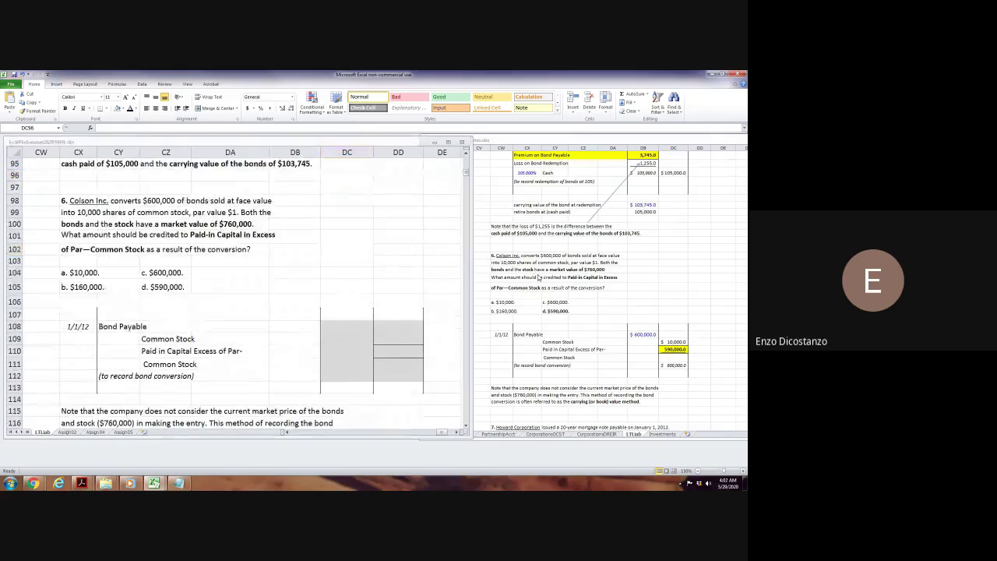
{"action": "key", "text": "ctrl+Tab"}
{"action": "scroll", "coordinate": [306, 283], "scroll_direction": "up", "scroll_amount": 3}
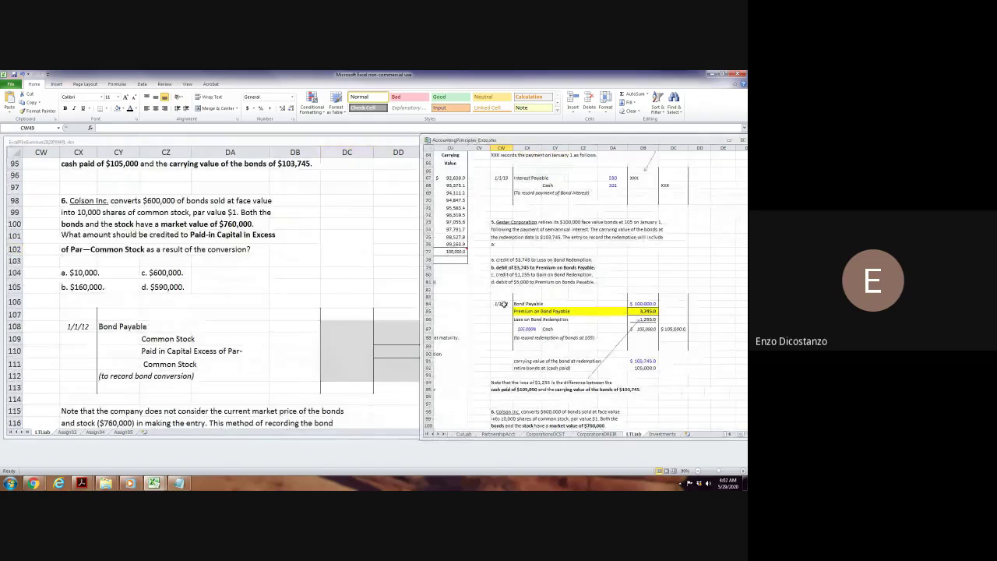
{"action": "scroll", "coordinate": [504, 304], "scroll_direction": "down", "scroll_amount": 1}
{"action": "scroll", "coordinate": [504, 305], "scroll_direction": "up", "scroll_amount": 2}
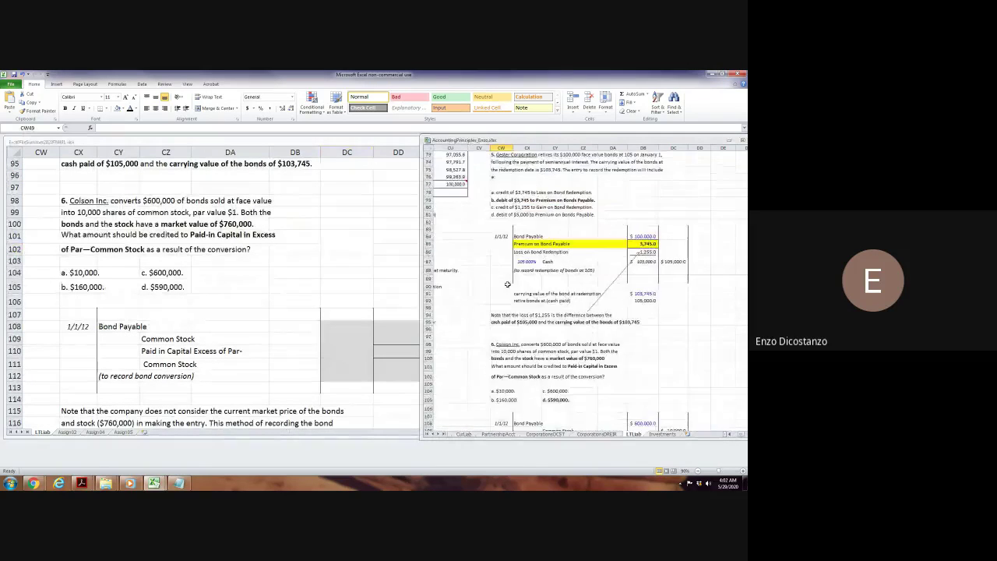
Return to question 5 in the practice workbook and bold answer choice b in CX79.
{"action": "key", "text": "ctrl+Tab"}
{"action": "scroll", "coordinate": [349, 234], "scroll_direction": "up", "scroll_amount": 7}
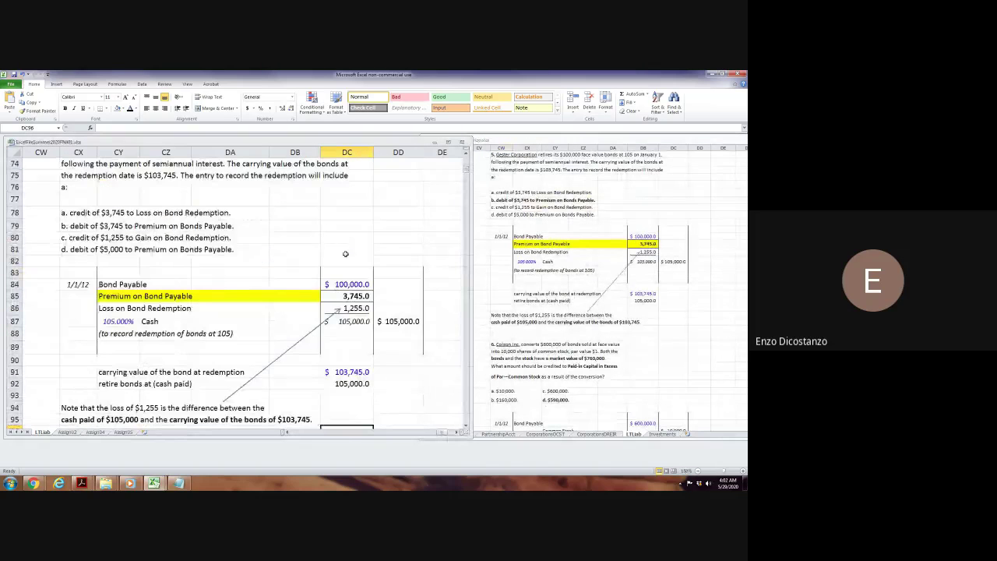
{"action": "scroll", "coordinate": [346, 256], "scroll_direction": "up", "scroll_amount": 1}
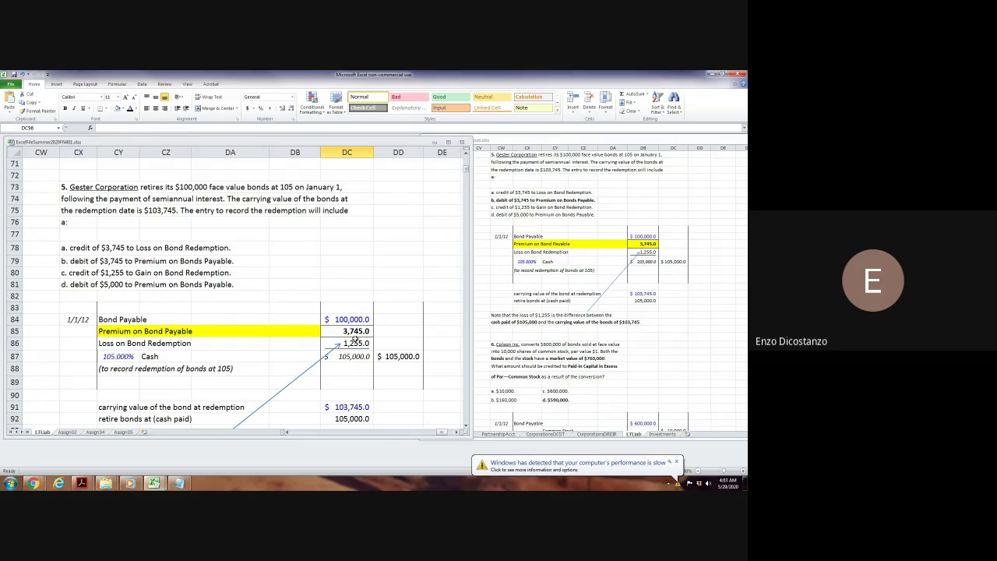
{"action": "left_click", "coordinate": [82, 262]}
{"action": "key", "text": "ctrl+b"}
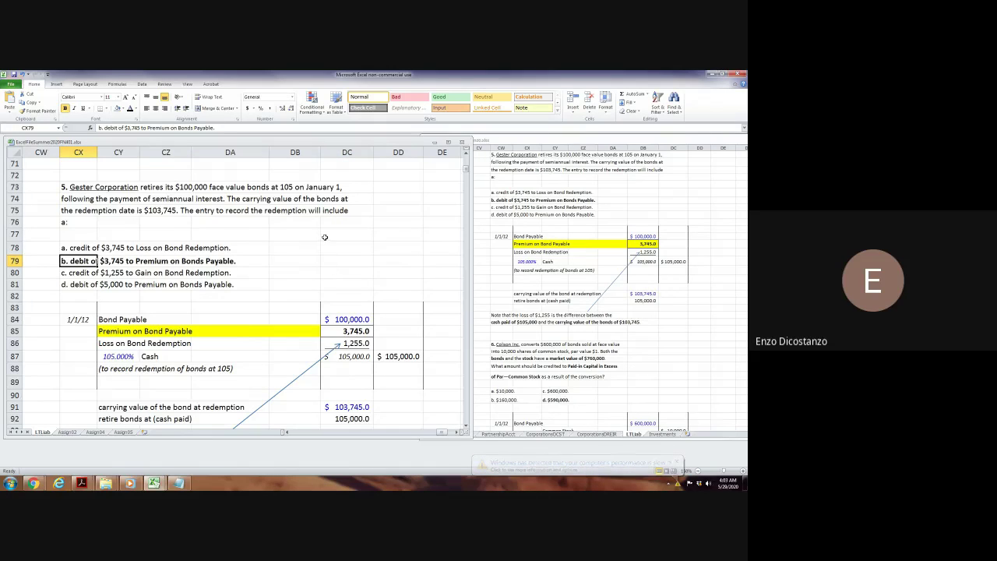
{"action": "left_click", "coordinate": [298, 250]}
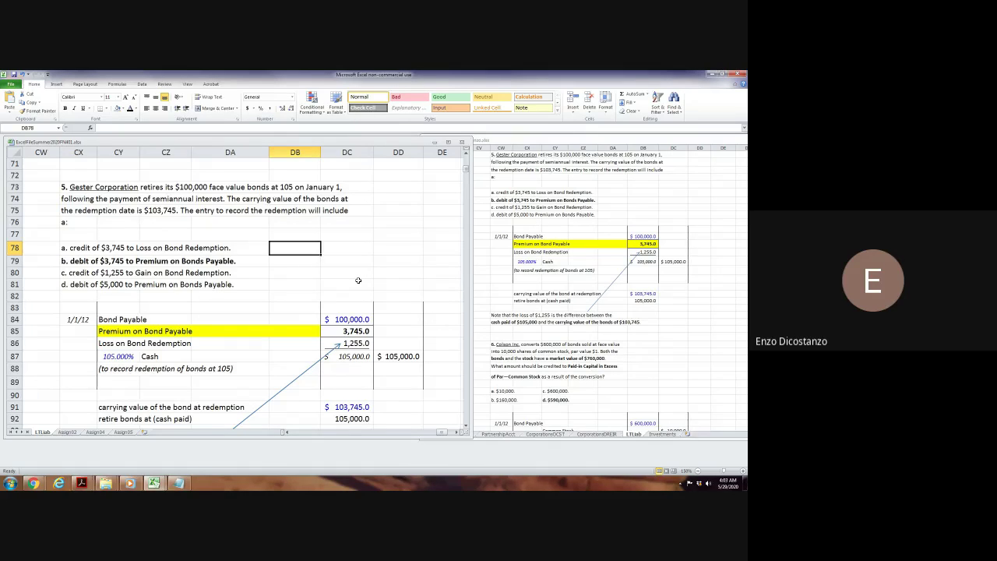
Review the Gester Corporation redemption entry, its supporting amounts and the loss note against the answer choices of question 5.
{"action": "scroll", "coordinate": [358, 280], "scroll_direction": "down", "scroll_amount": 3}
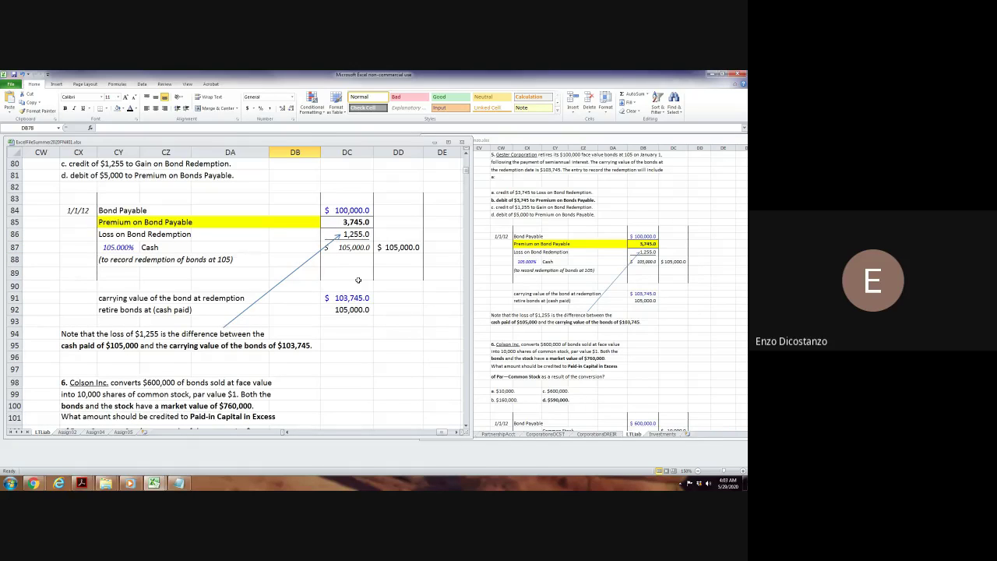
{"action": "scroll", "coordinate": [358, 280], "scroll_direction": "up", "scroll_amount": 2}
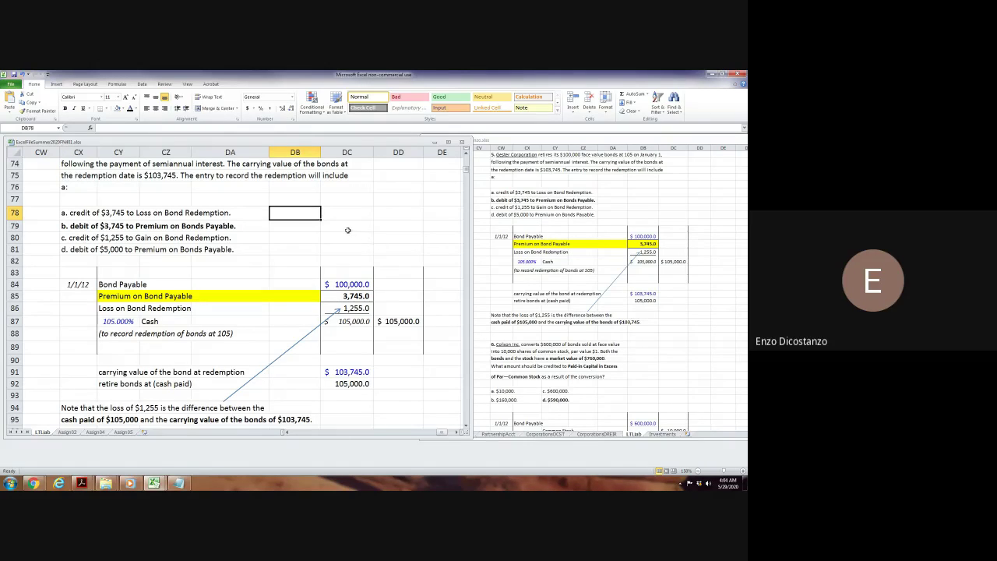
{"action": "scroll", "coordinate": [347, 230], "scroll_direction": "up", "scroll_amount": 1}
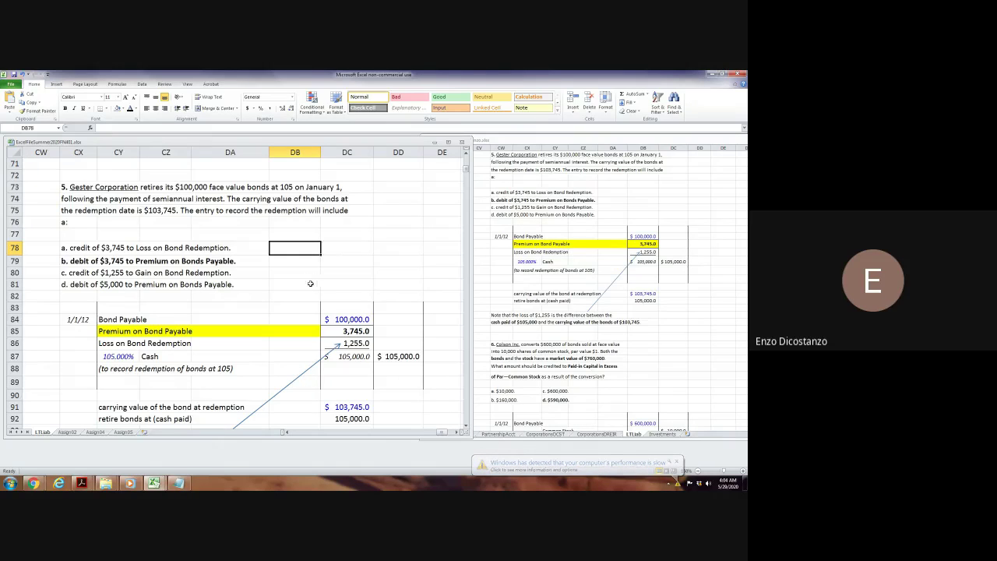
{"action": "left_click", "coordinate": [310, 283]}
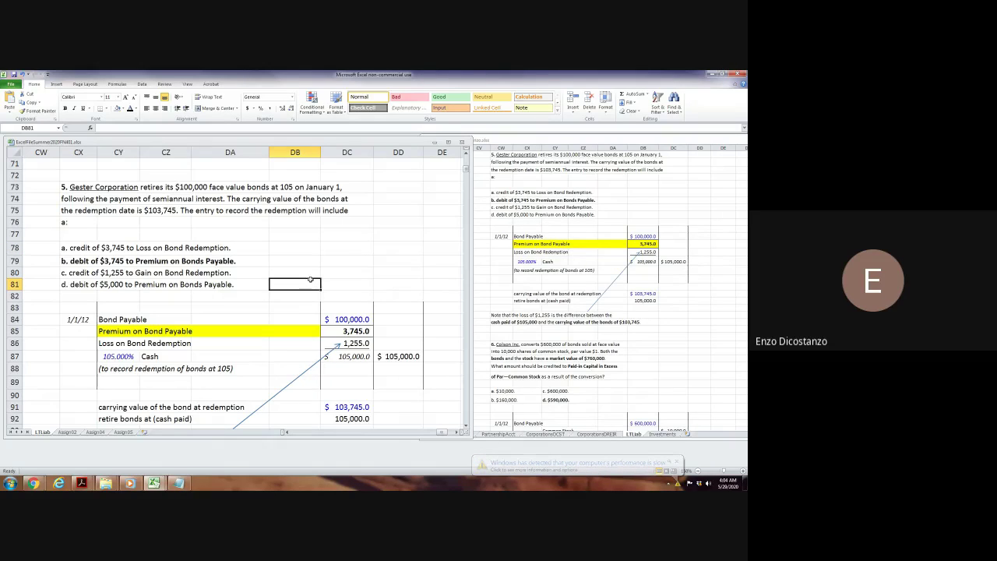
{"action": "left_click", "coordinate": [294, 367]}
{"action": "scroll", "coordinate": [294, 367], "scroll_direction": "down", "scroll_amount": 3}
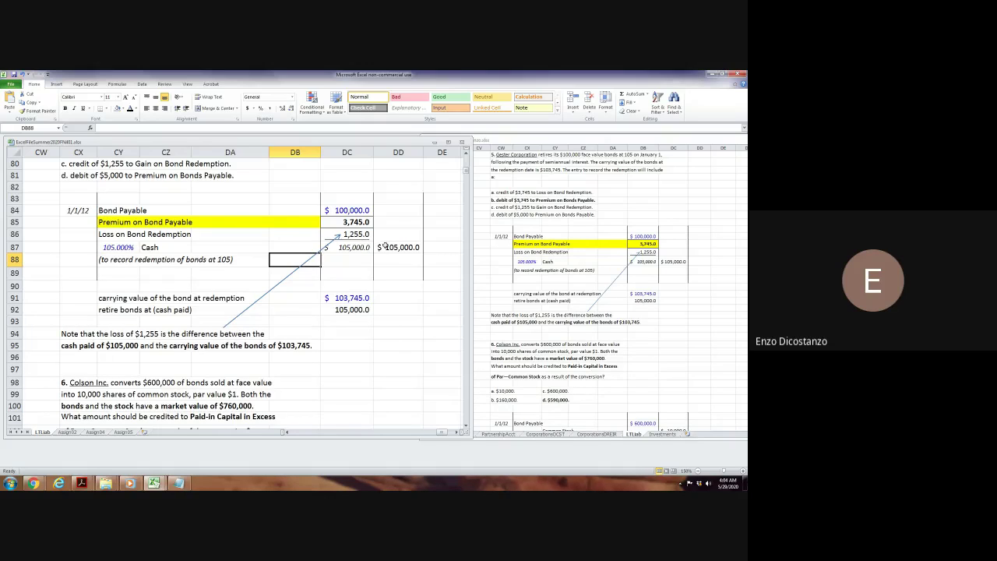
{"action": "left_click", "coordinate": [360, 356]}
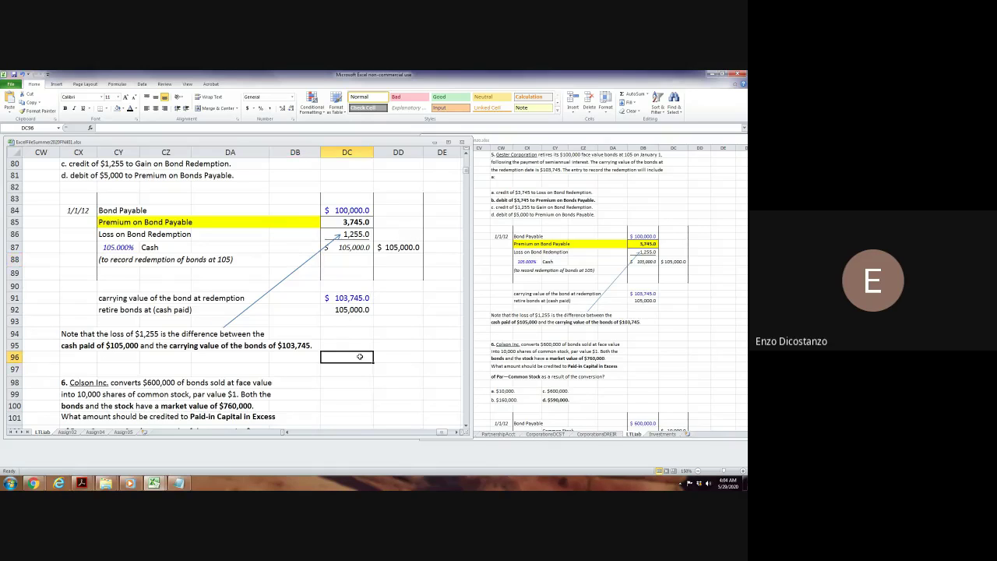
Bring question 6 into view in both workbooks and enter 600000 as the Bond Payable debit in DC108 of the practice workbook.
{"action": "scroll", "coordinate": [360, 356], "scroll_direction": "down", "scroll_amount": 4}
{"action": "left_click", "coordinate": [535, 314]}
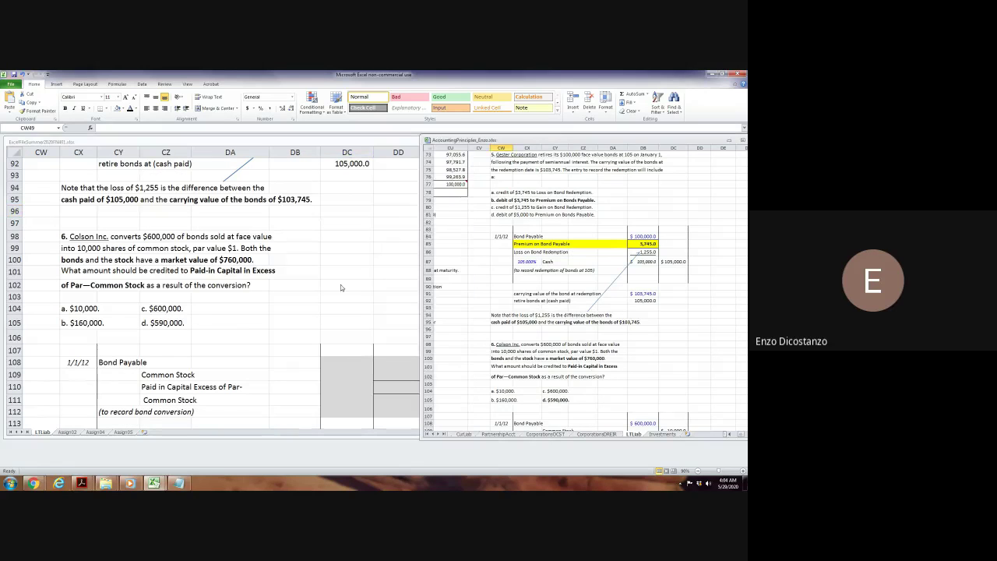
{"action": "scroll", "coordinate": [274, 282], "scroll_direction": "down", "scroll_amount": 4}
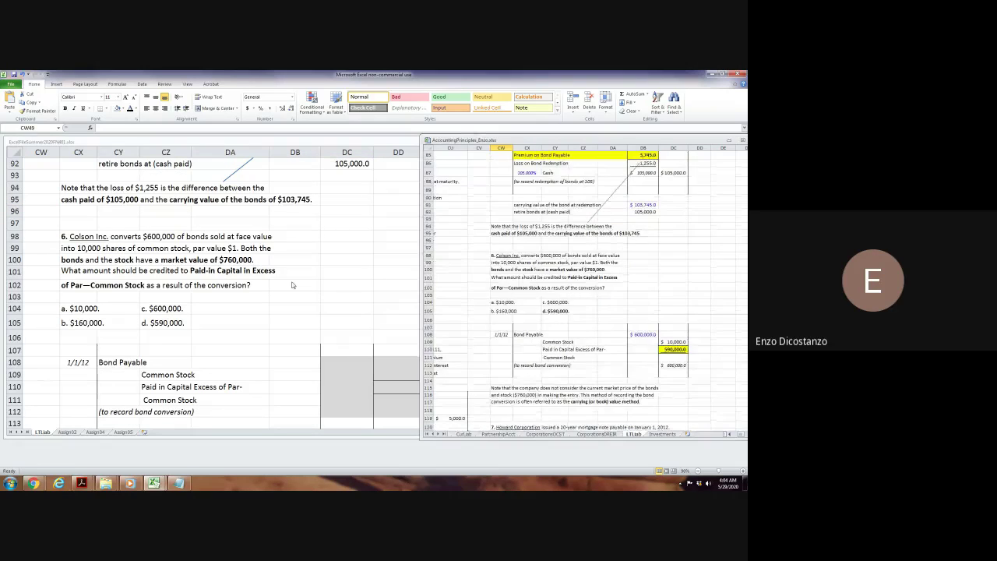
{"action": "scroll", "coordinate": [292, 285], "scroll_direction": "down", "scroll_amount": 1}
{"action": "left_click", "coordinate": [336, 247]}
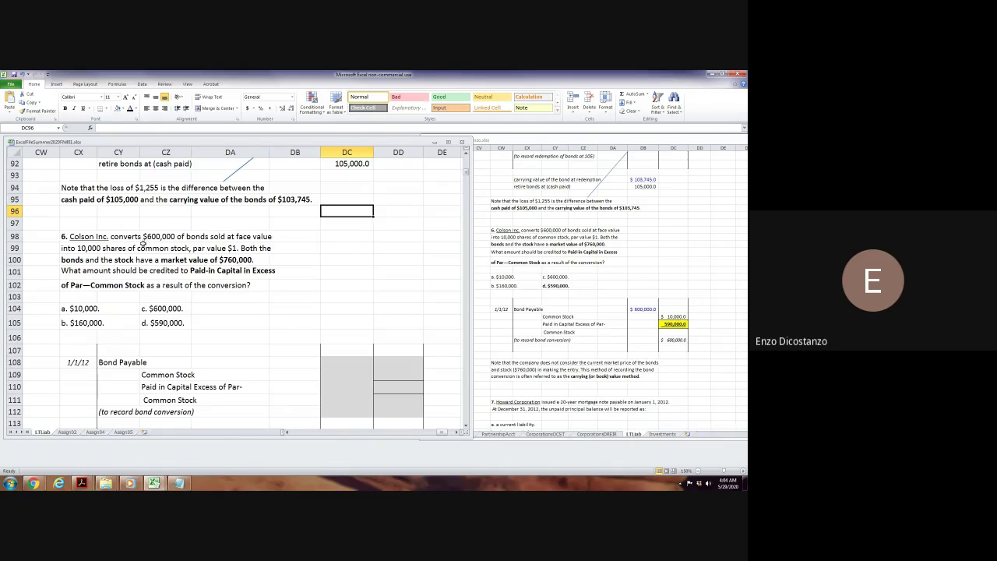
{"action": "left_click", "coordinate": [349, 363]}
{"action": "type", "text": "6"}
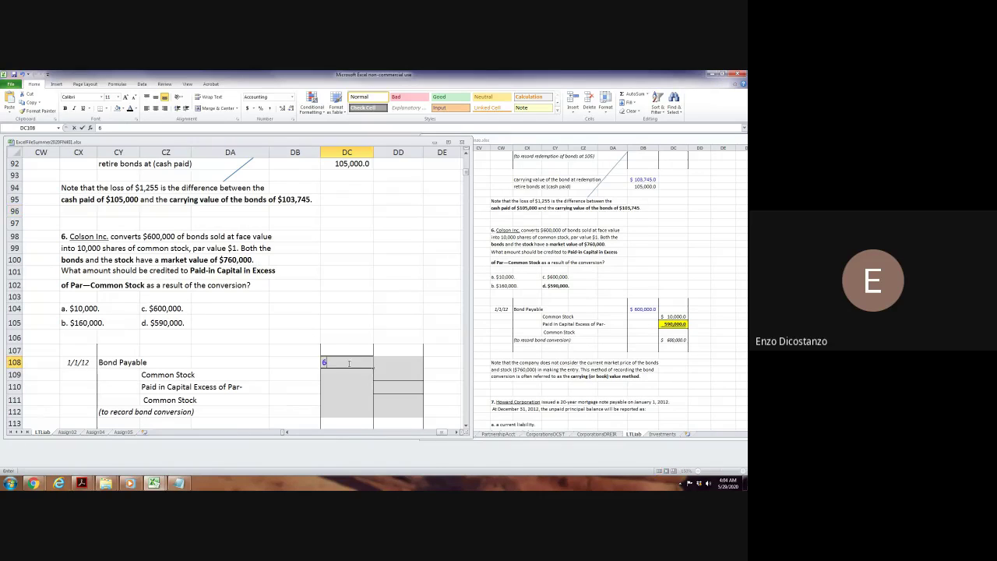
{"action": "type", "text": "00,"}
{"action": "type", "text": "0000"}
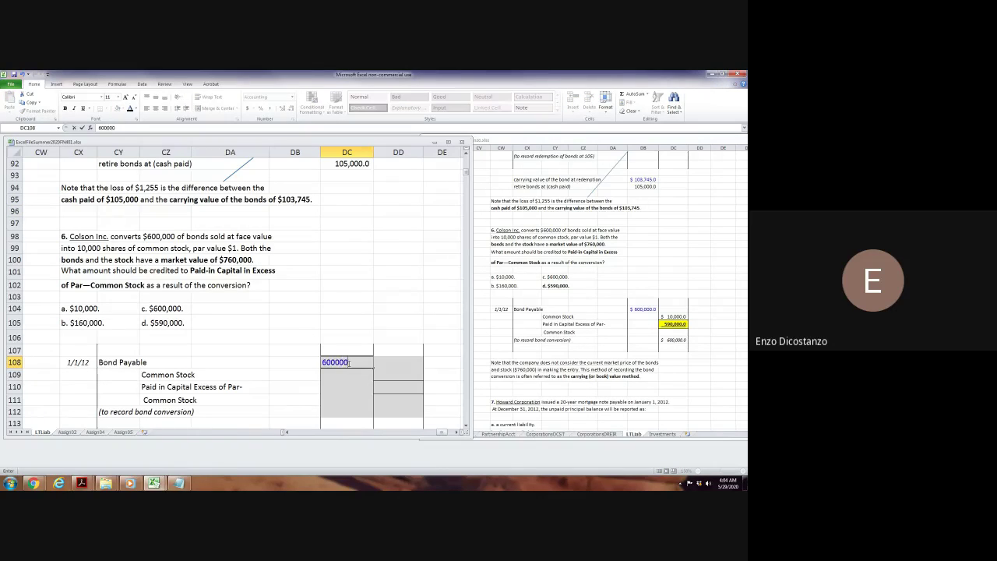
{"action": "type", "text": "0"}
{"action": "key", "text": "Return"}
{"action": "left_click", "coordinate": [358, 307]}
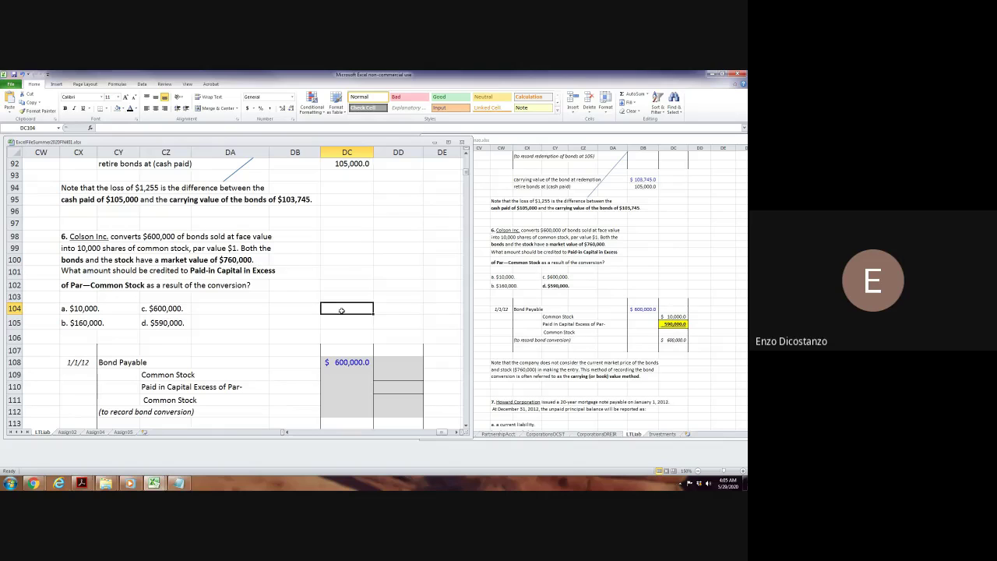
Move the words "Both the" from the end of CX99 to the start of CX100 and remove their bold formatting.
{"action": "left_click", "coordinate": [71, 246]}
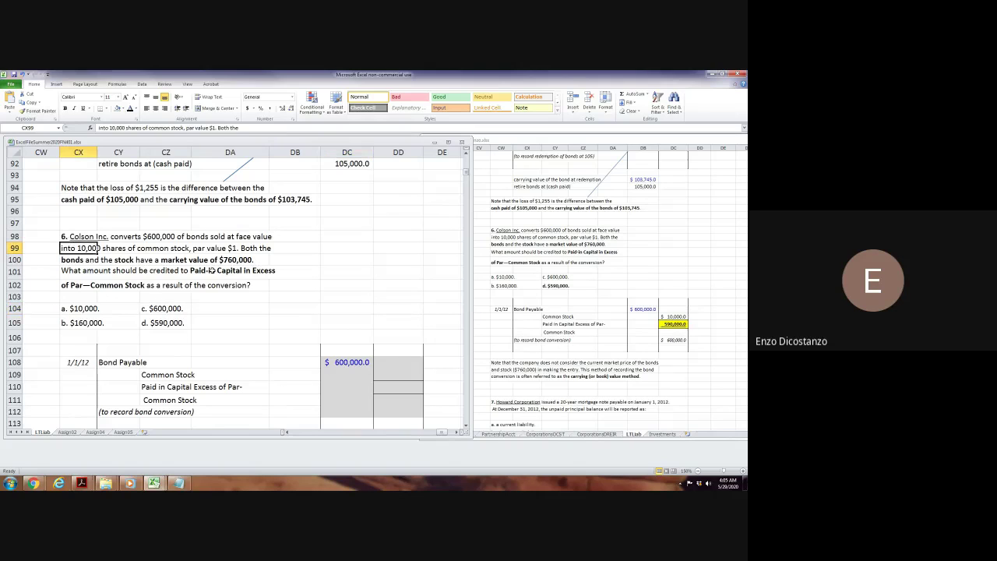
{"action": "key", "text": "F2"}
{"action": "key", "text": "ctrl+shift+Left"}
{"action": "key", "text": "ctrl+shift+Left"}
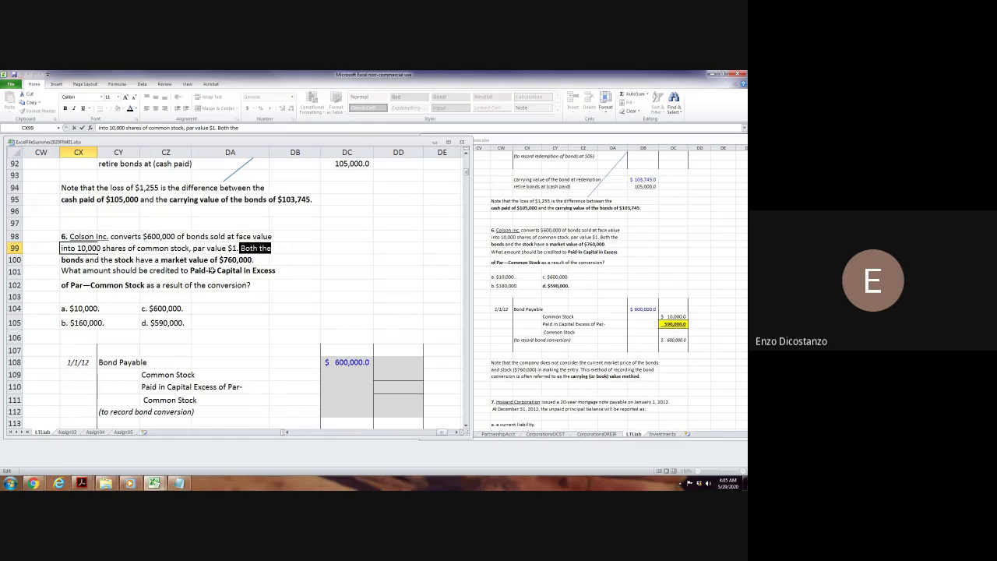
{"action": "key", "text": "ctrl+x"}
{"action": "key", "text": "Return"}
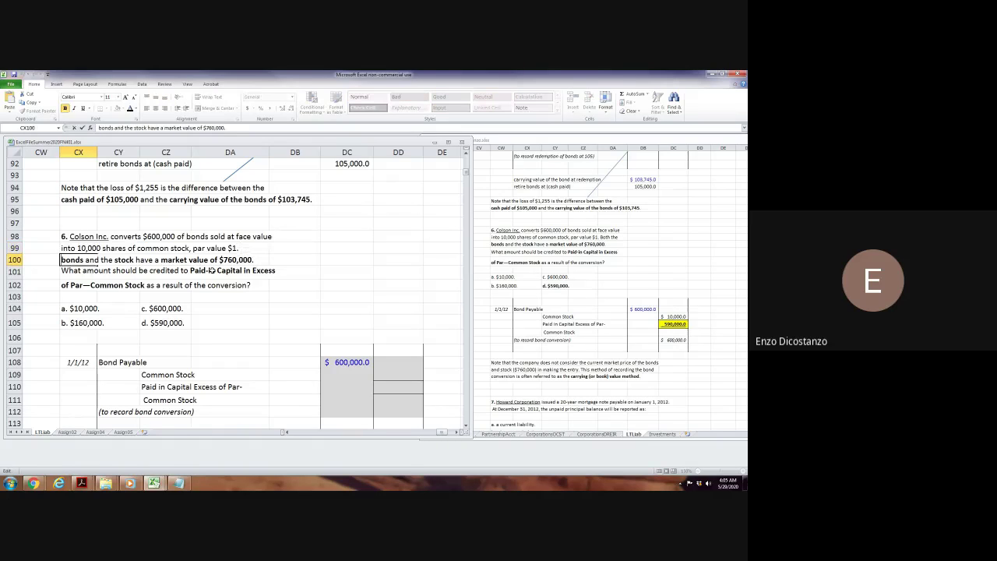
{"action": "key", "text": "ctrl+v"}
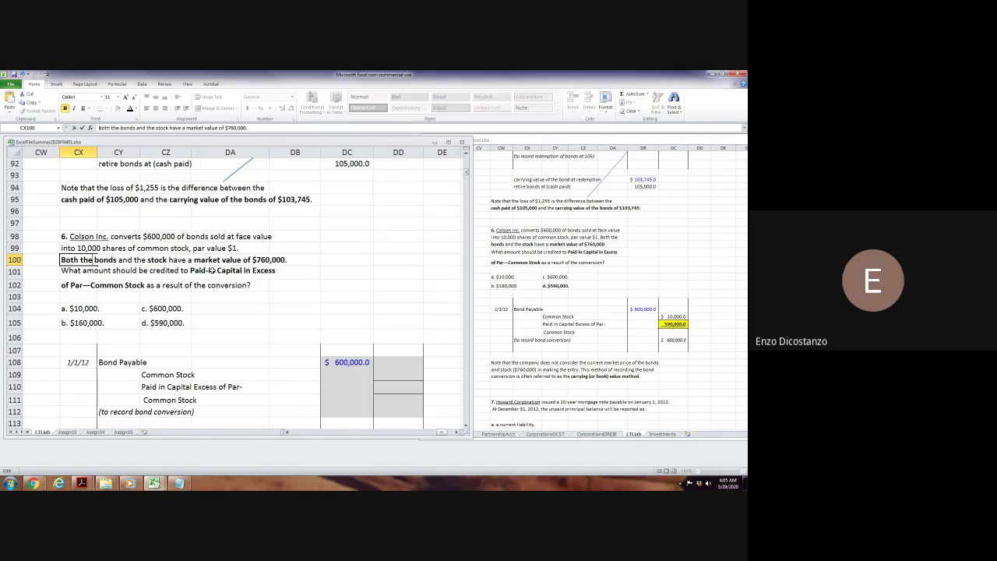
{"action": "key", "text": "ctrl+shift+Left"}
{"action": "key", "text": "ctrl+shift+Left"}
{"action": "key", "text": "ctrl+b"}
{"action": "key", "text": "Return"}
{"action": "key", "text": "Up"}
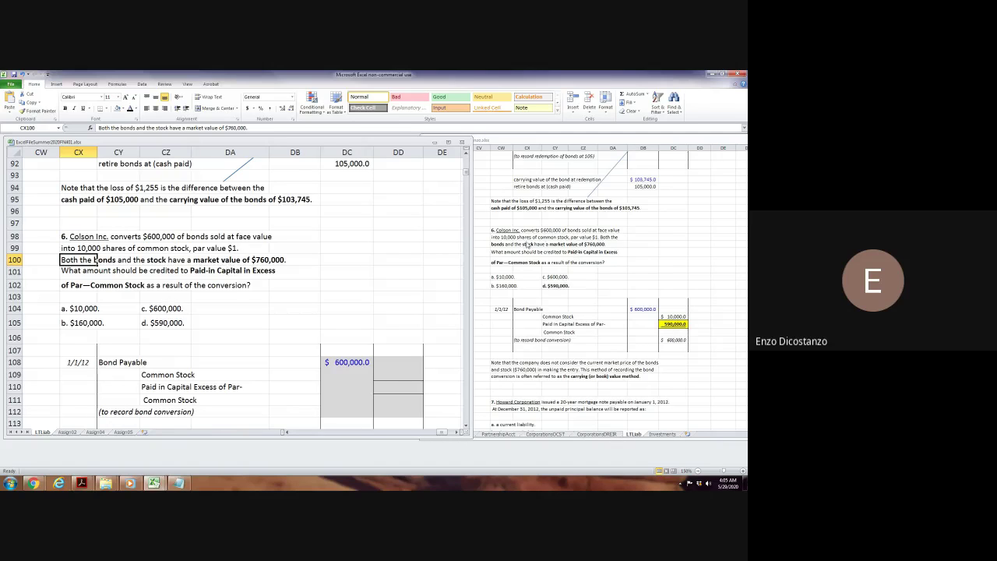
In the answer workbook, move "Both the" from the end of CW99 to the start of CW100 in regular weight.
{"action": "left_click", "coordinate": [505, 237]}
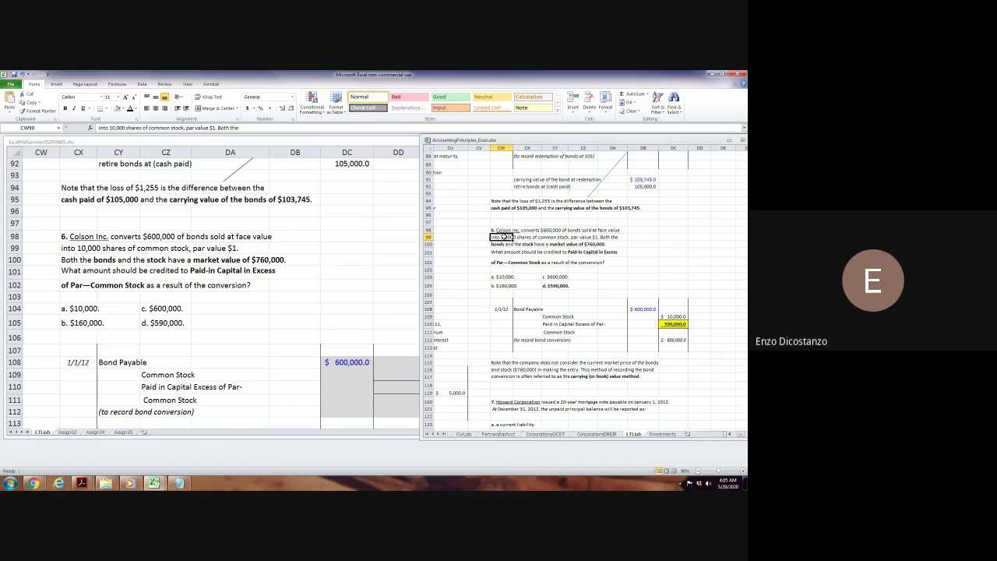
{"action": "double_click", "coordinate": [504, 236]}
{"action": "left_click_drag", "start_coordinate": [617, 236], "coordinate": [602, 237]}
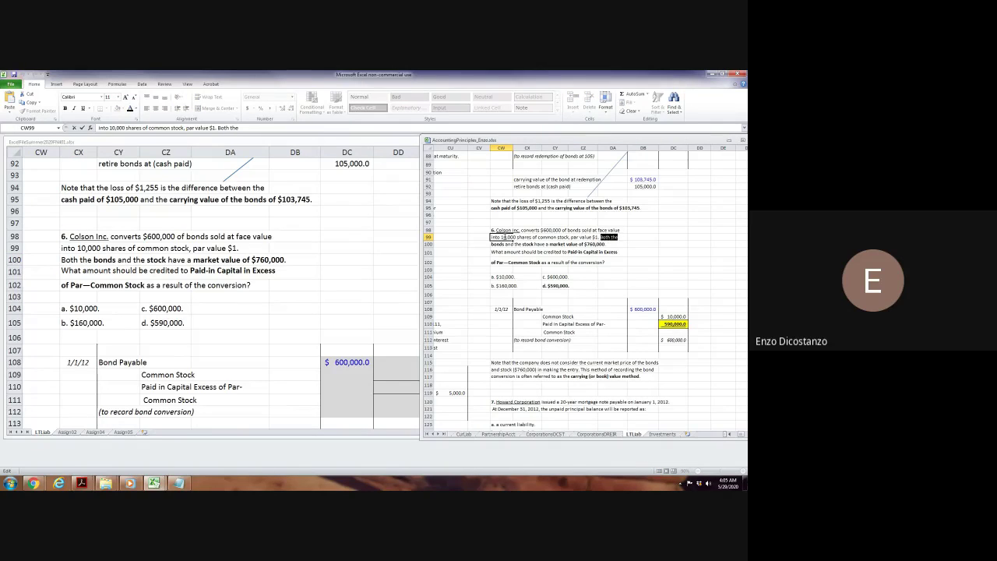
{"action": "key", "text": "ctrl+x"}
{"action": "key", "text": "Return"}
{"action": "key", "text": "F2"}
{"action": "key", "text": "Home"}
{"action": "key", "text": "ctrl+v"}
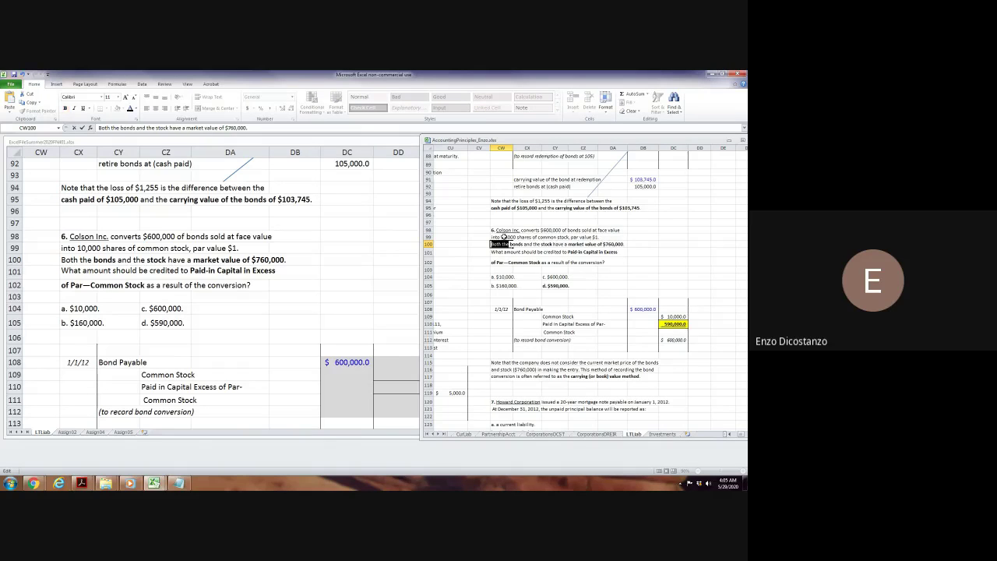
{"action": "key", "text": "Return"}
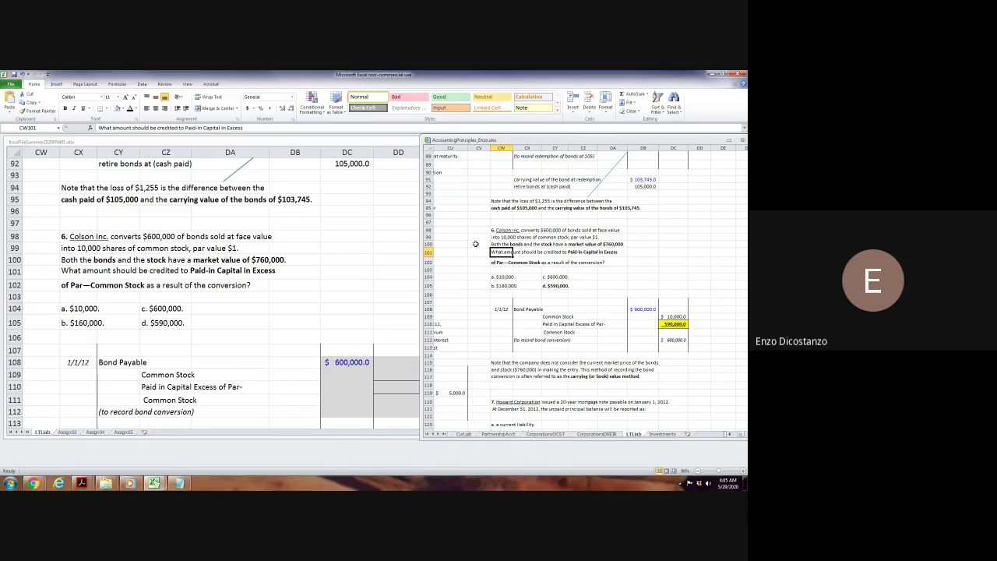
{"action": "left_click", "coordinate": [512, 222]}
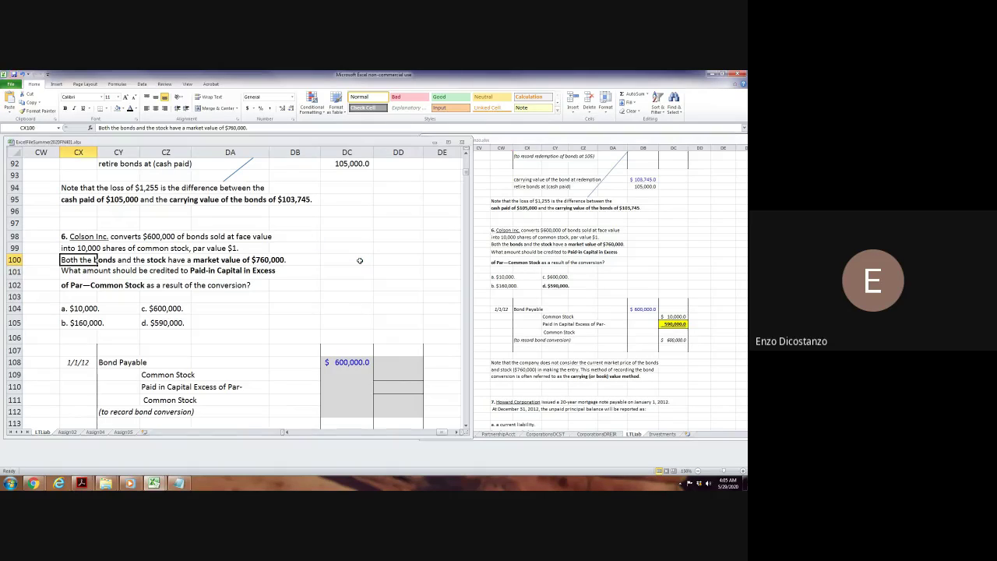
{"action": "left_click", "coordinate": [280, 304]}
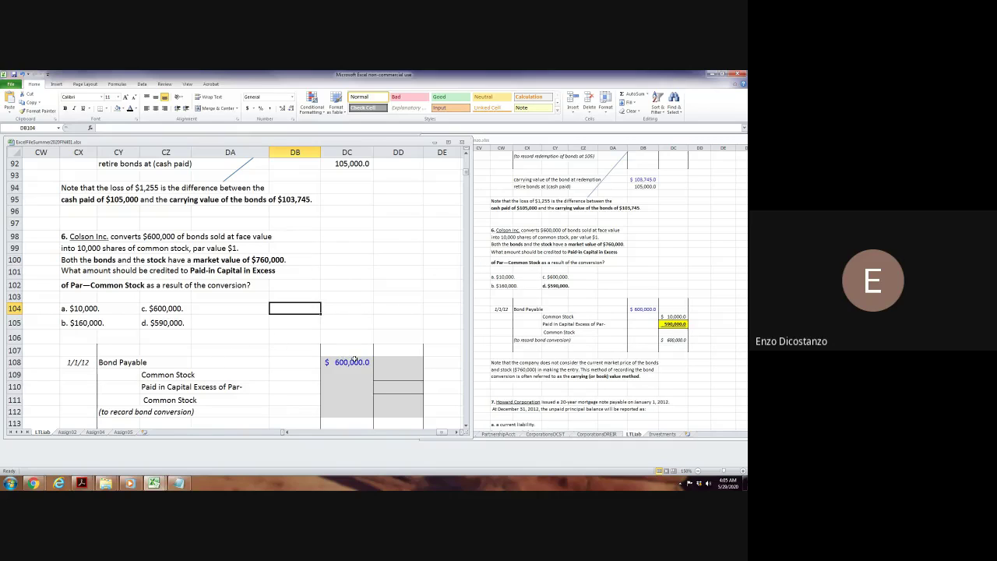
Check the answer workbook's Common Stock formula, then enter 1 as the par value in practice cell CY109 using DC108's formatting.
{"action": "left_click", "coordinate": [671, 317]}
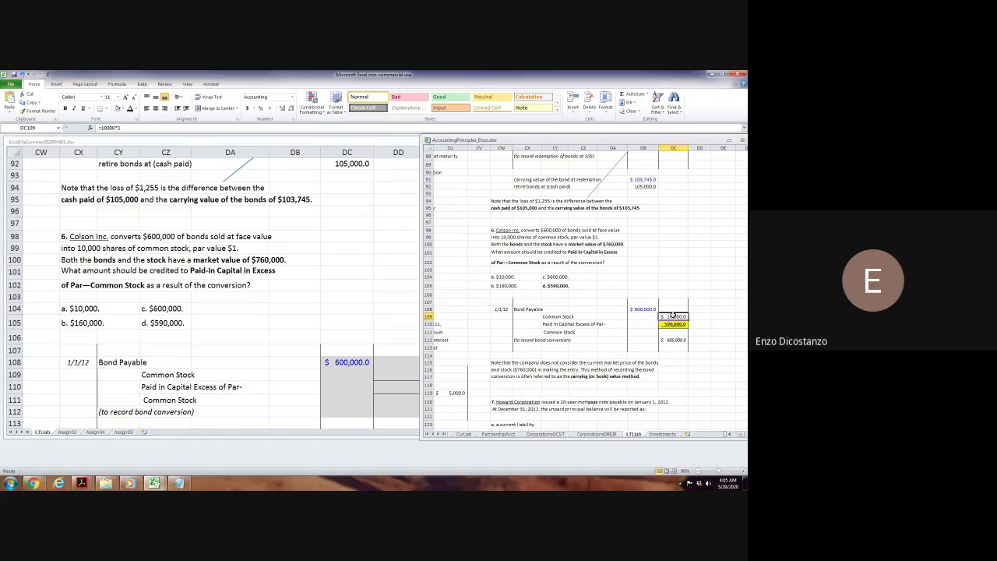
{"action": "left_click", "coordinate": [295, 309]}
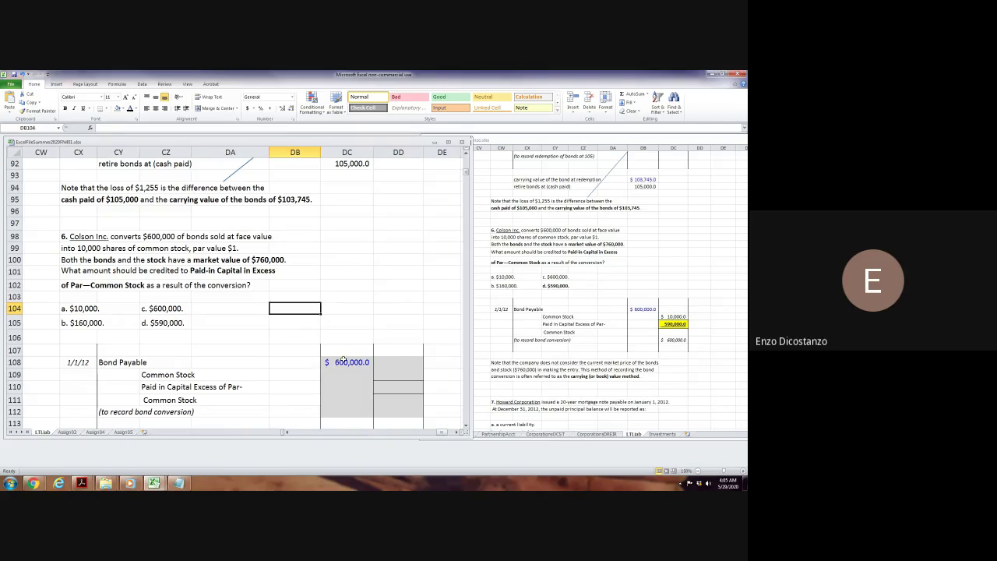
{"action": "left_click", "coordinate": [344, 360]}
{"action": "key", "text": "ctrl+c"}
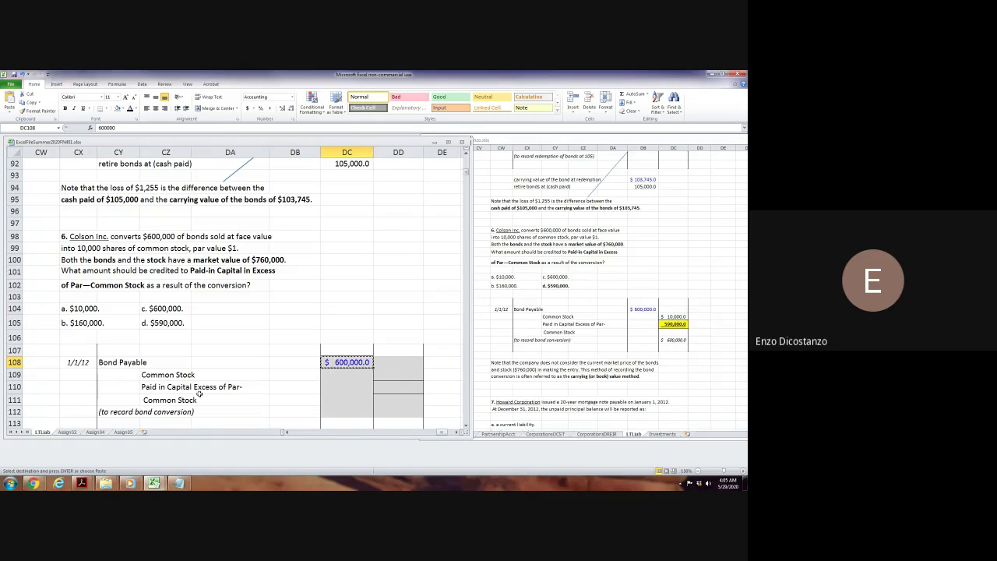
{"action": "left_click", "coordinate": [125, 372]}
{"action": "key", "text": "Return"}
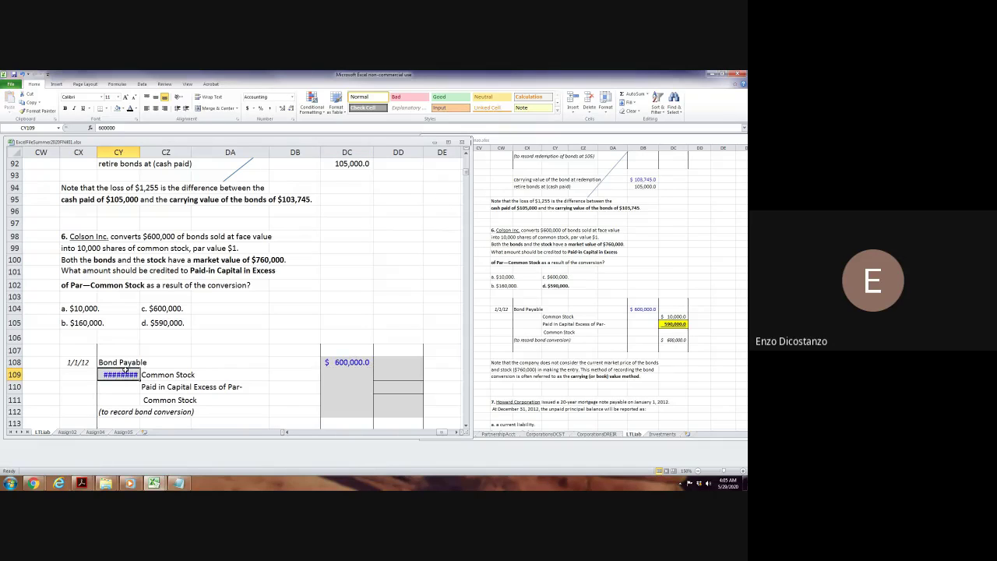
{"action": "type", "text": "1"}
{"action": "key", "text": "Return"}
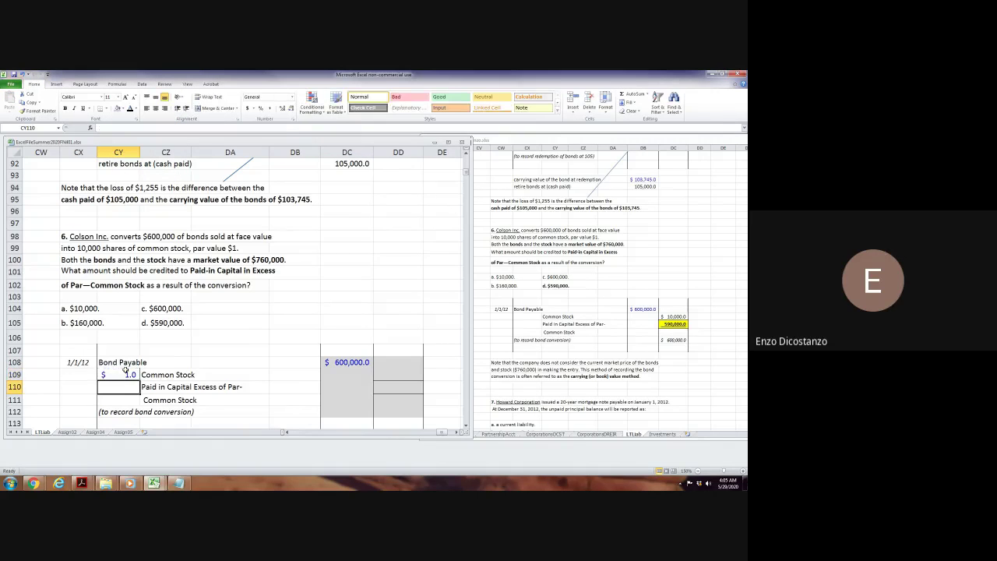
Copy the par value from CY109 into CX109 of the answer workbook, beside Common Stock.
{"action": "left_click", "coordinate": [125, 372]}
{"action": "key", "text": "ctrl+c"}
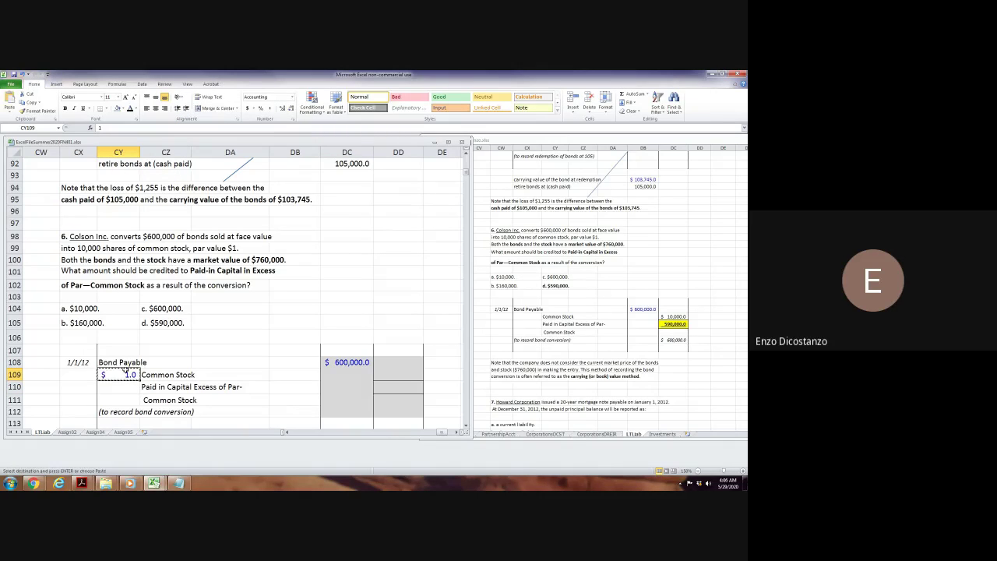
{"action": "left_click", "coordinate": [525, 318]}
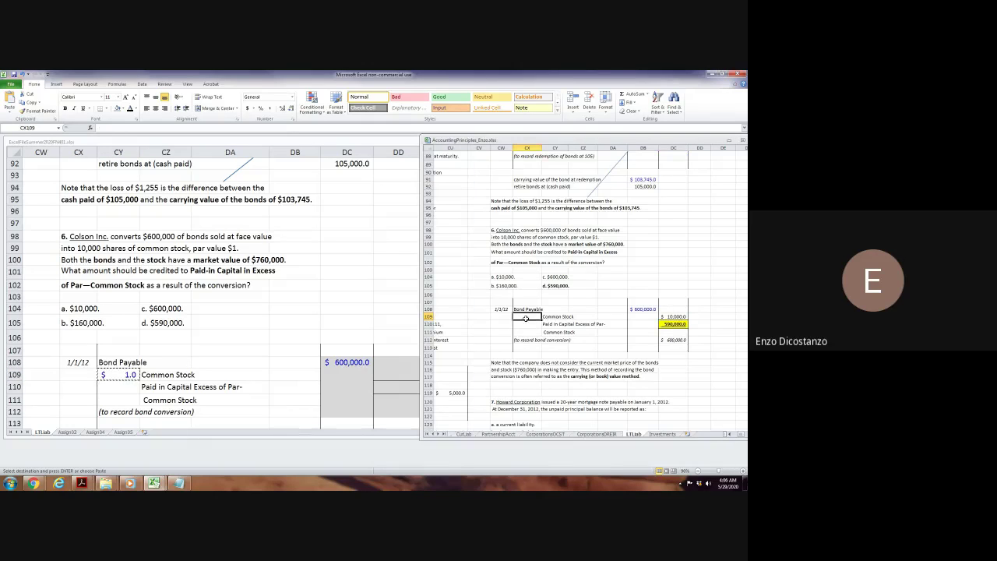
{"action": "key", "text": "Return"}
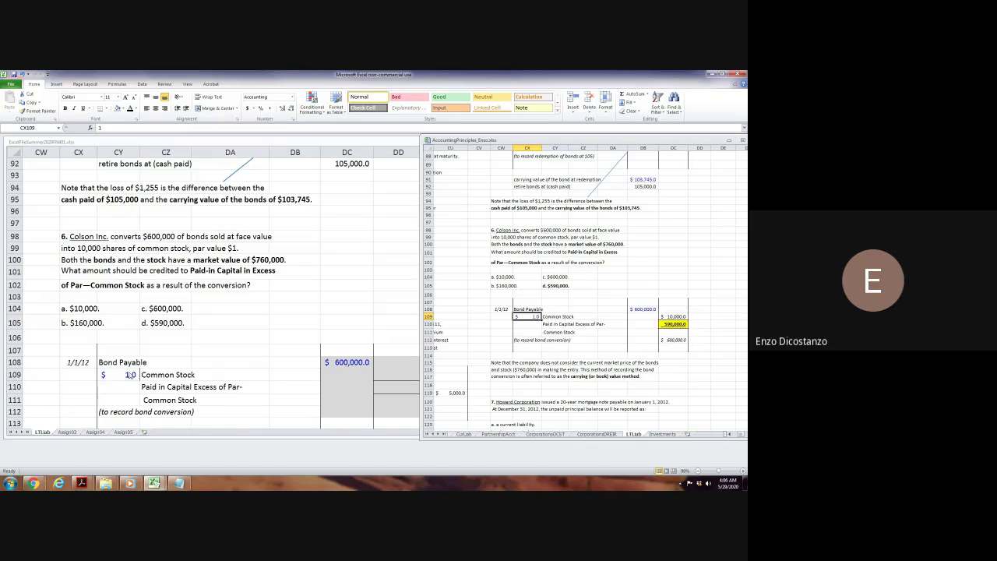
Reduce the par value's font size to 10 in practice cell CY109 and in answer cell CX109.
{"action": "left_click", "coordinate": [155, 375]}
{"action": "left_click", "coordinate": [165, 375]}
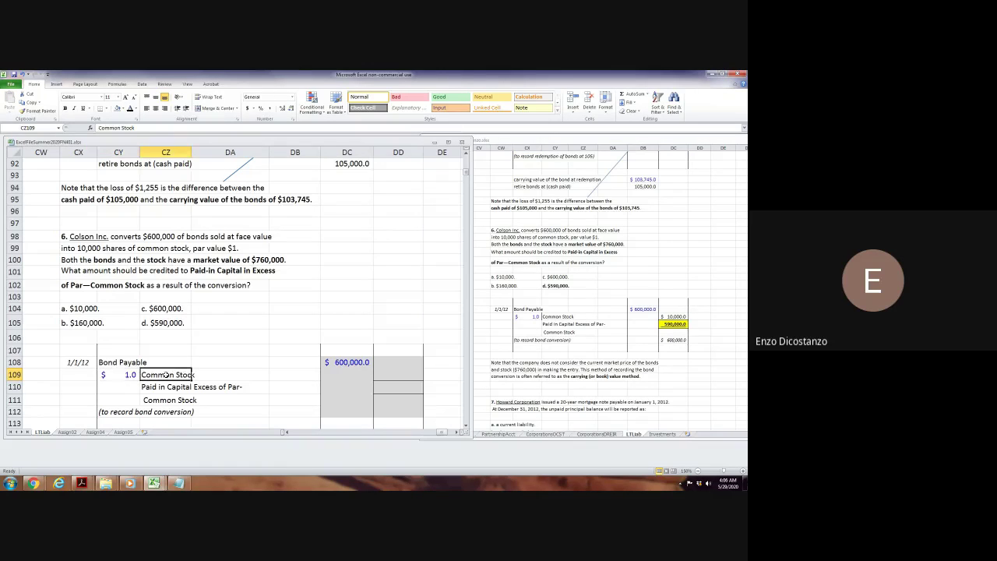
{"action": "left_click", "coordinate": [114, 108]}
{"action": "key", "text": "Escape"}
{"action": "left_click", "coordinate": [561, 315]}
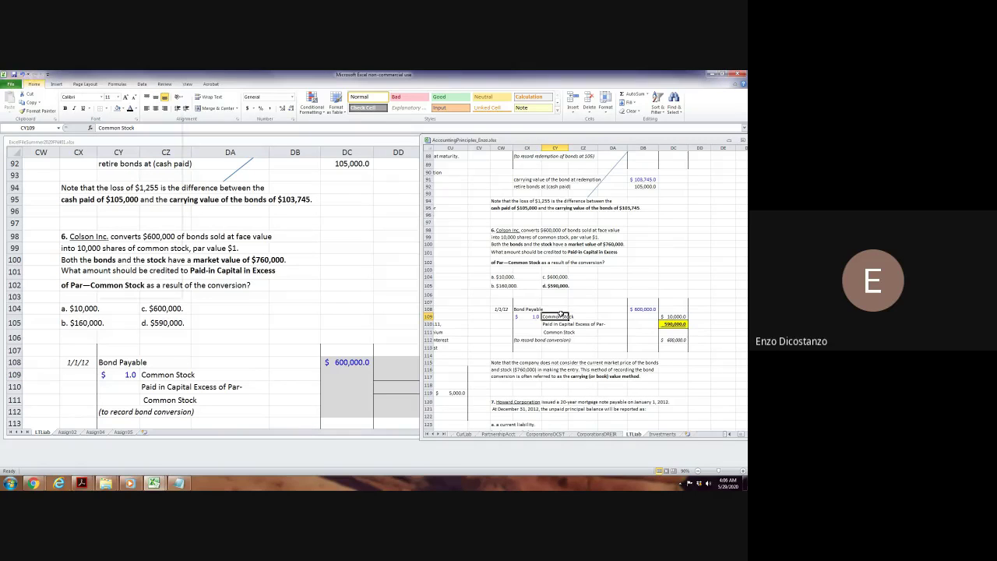
{"action": "left_click", "coordinate": [176, 374]}
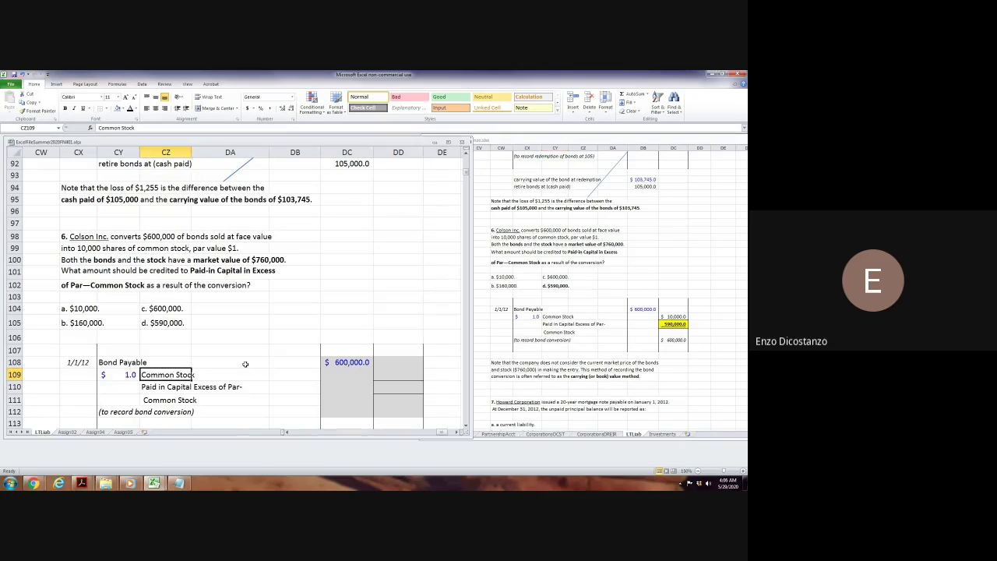
{"action": "left_click", "coordinate": [127, 374]}
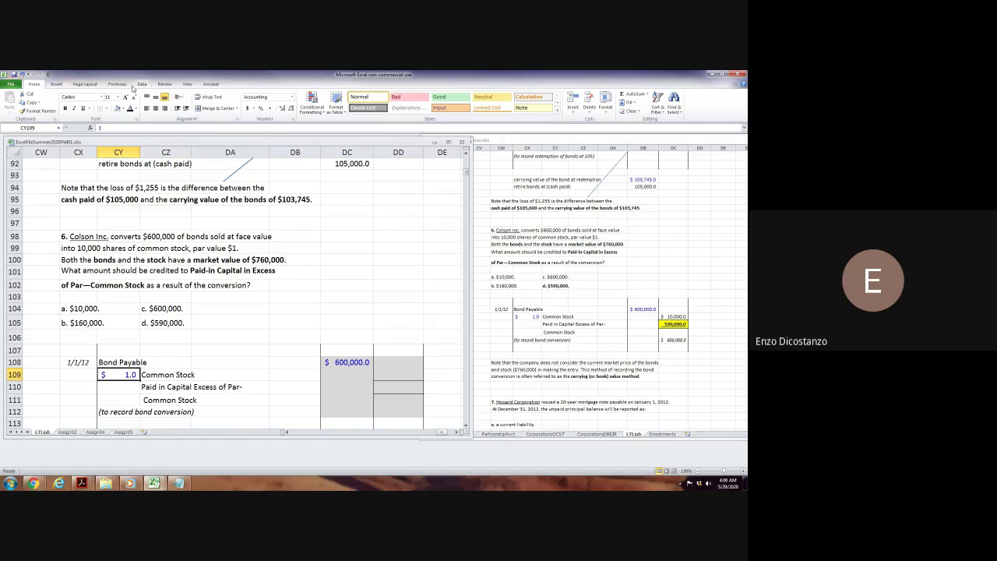
{"action": "left_click", "coordinate": [635, 310]}
{"action": "left_click", "coordinate": [527, 316]}
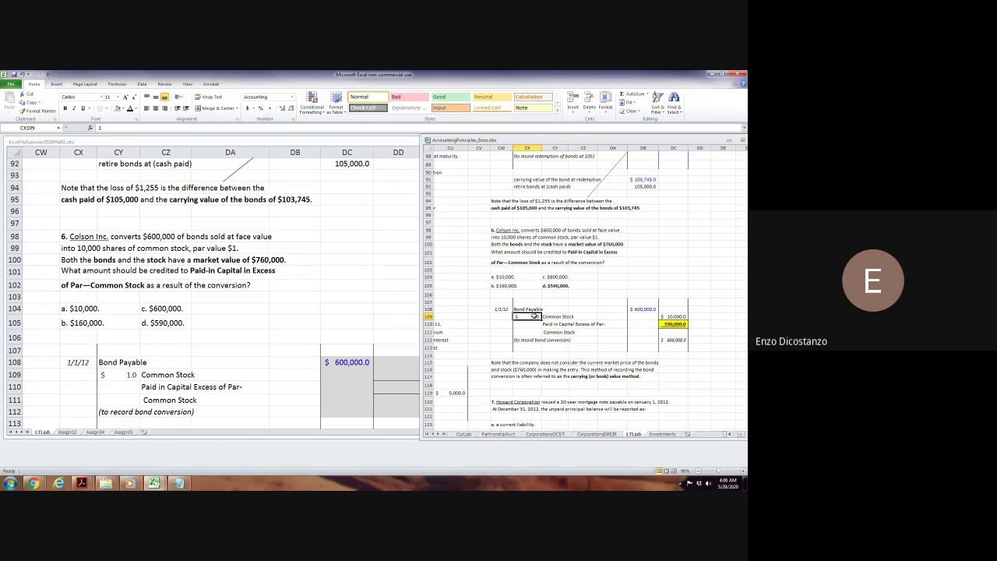
{"action": "left_click", "coordinate": [266, 345]}
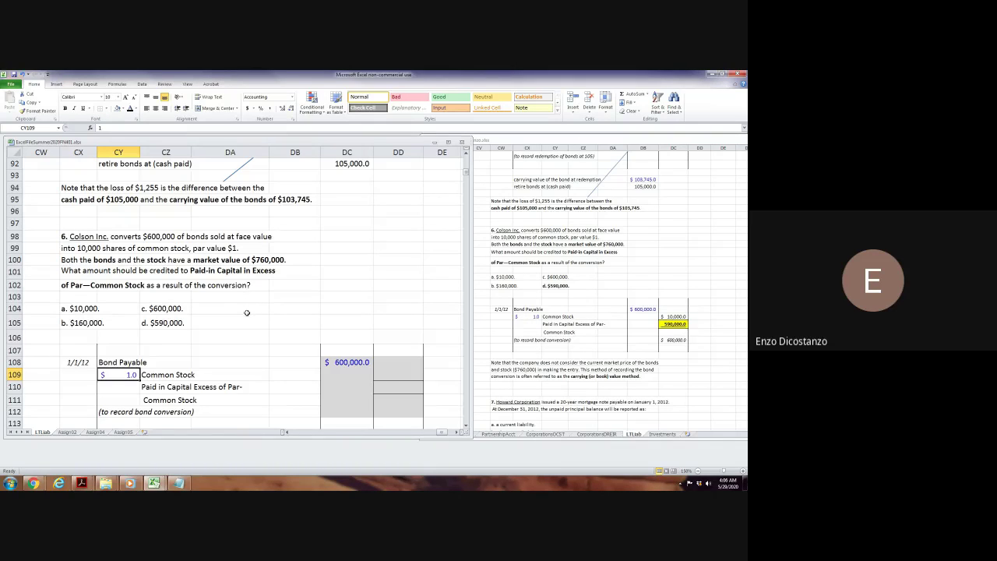
Look back through the self-test questions and earlier bond entries above the Colson exercise in the practice workbook.
{"action": "scroll", "coordinate": [246, 312], "scroll_direction": "up", "scroll_amount": 4}
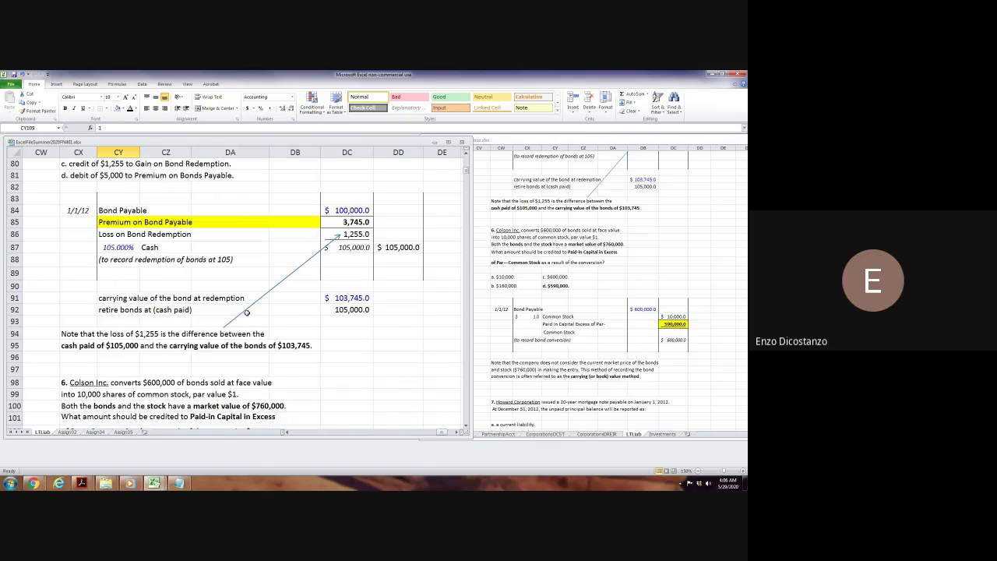
{"action": "scroll", "coordinate": [246, 312], "scroll_direction": "up", "scroll_amount": 6}
{"action": "scroll", "coordinate": [246, 313], "scroll_direction": "up", "scroll_amount": 20}
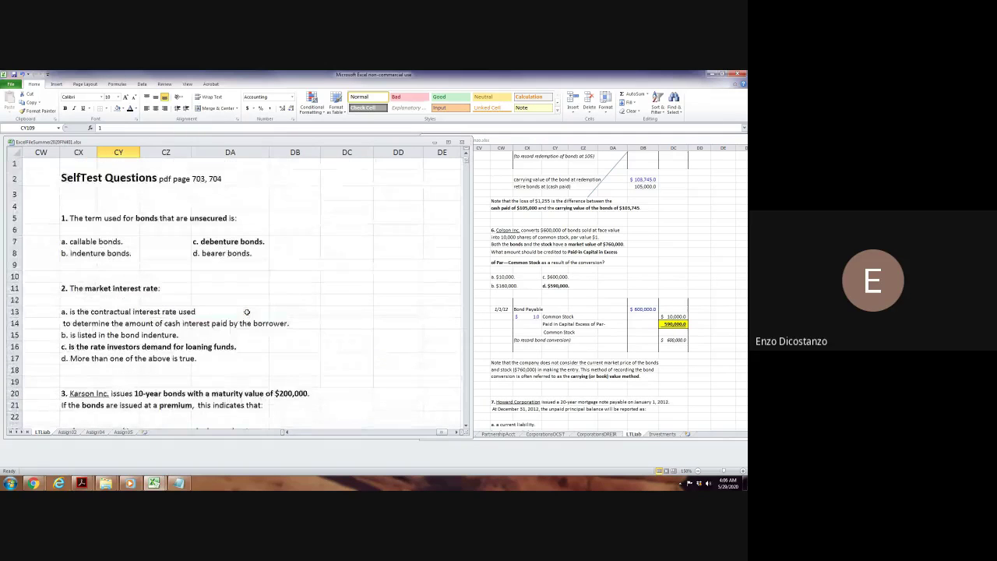
{"action": "scroll", "coordinate": [246, 312], "scroll_direction": "down", "scroll_amount": 10}
{"action": "scroll", "coordinate": [246, 312], "scroll_direction": "down", "scroll_amount": 14}
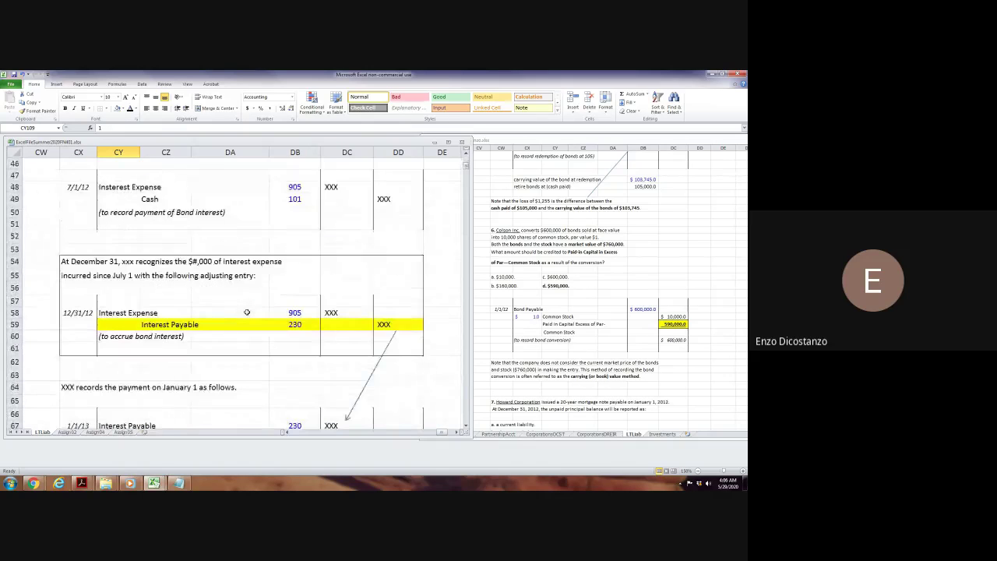
{"action": "scroll", "coordinate": [248, 308], "scroll_direction": "down", "scroll_amount": 9}
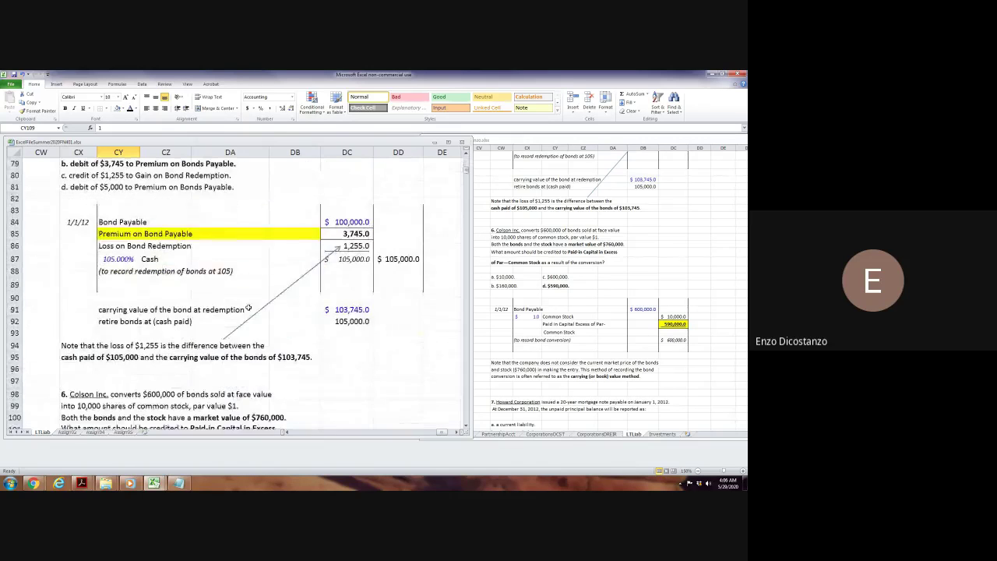
{"action": "scroll", "coordinate": [248, 307], "scroll_direction": "up", "scroll_amount": 1}
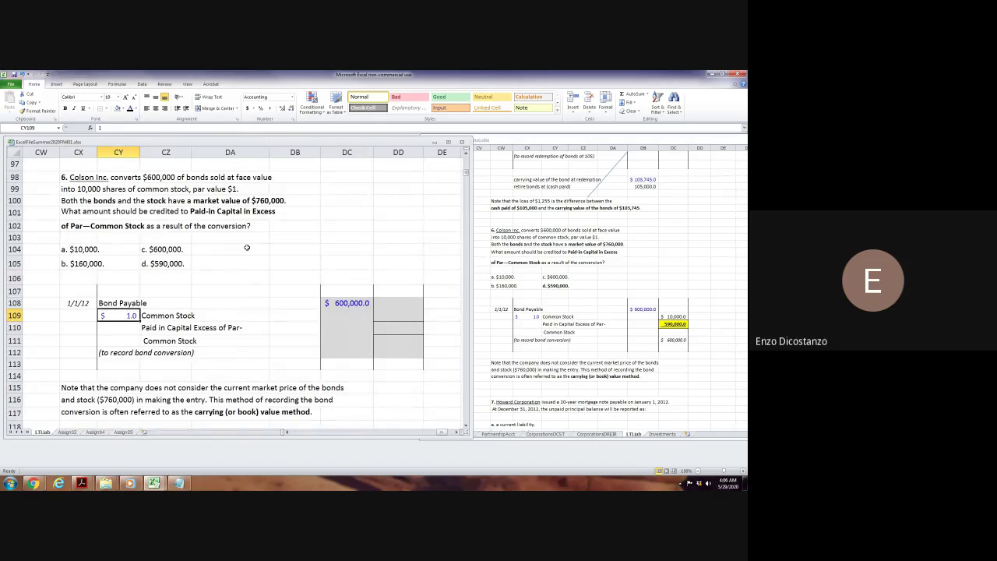
Enter 10000 as the number of shares in practice cell DA104, in a blue font.
{"action": "left_click", "coordinate": [246, 248]}
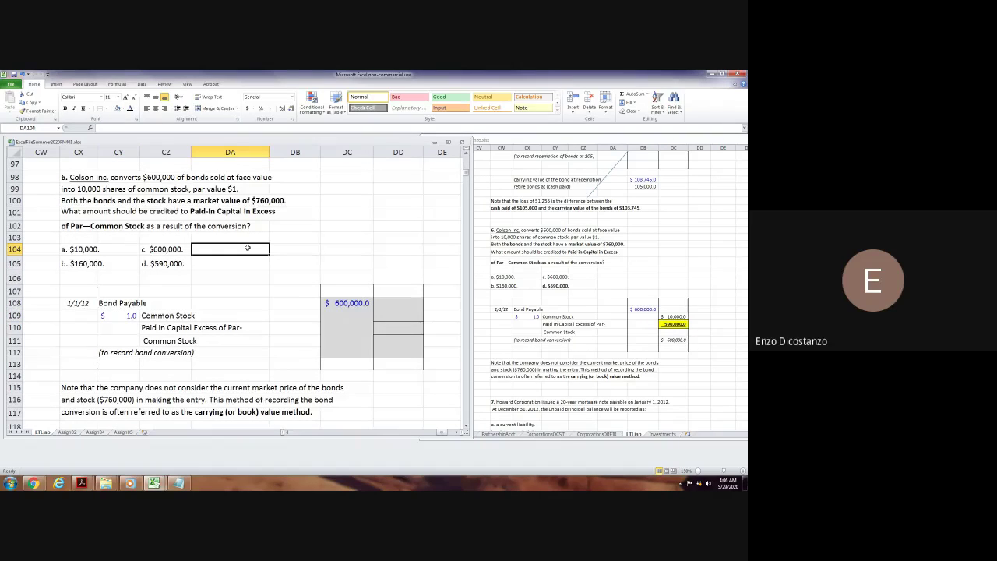
{"action": "type", "text": "10000"}
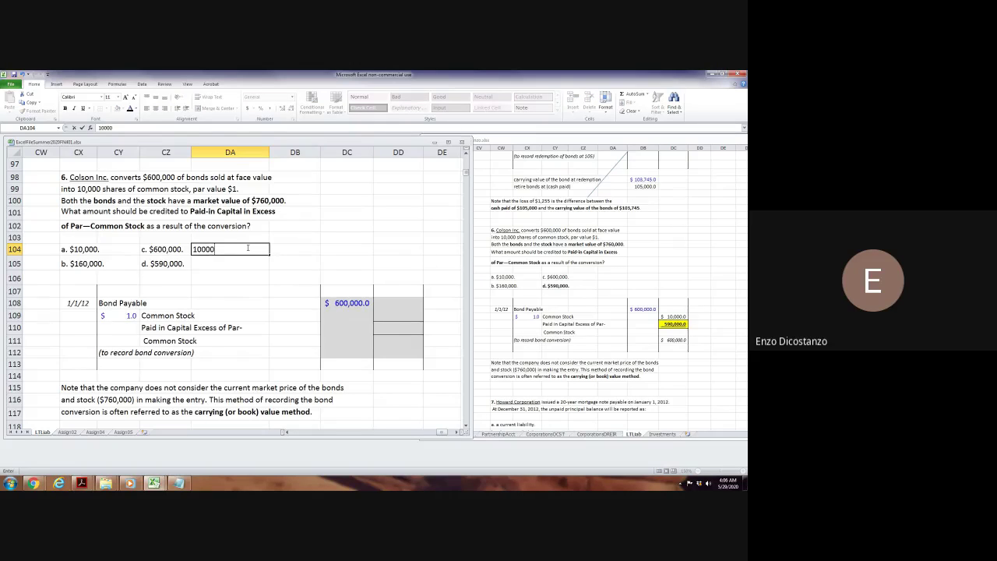
{"action": "key", "text": "ctrl+Return"}
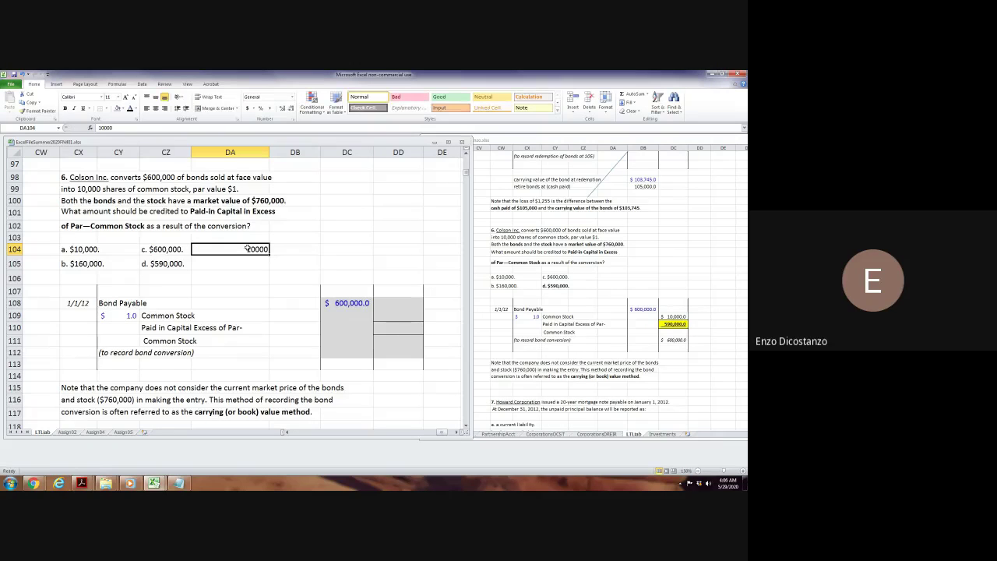
{"action": "left_click", "coordinate": [137, 108]}
{"action": "key", "text": "Escape"}
Format the share count in DA104 as a number with a thousands separator and no decimals, and centre it.
{"action": "key", "text": "ctrl+1"}
{"action": "left_click", "coordinate": [225, 183]}
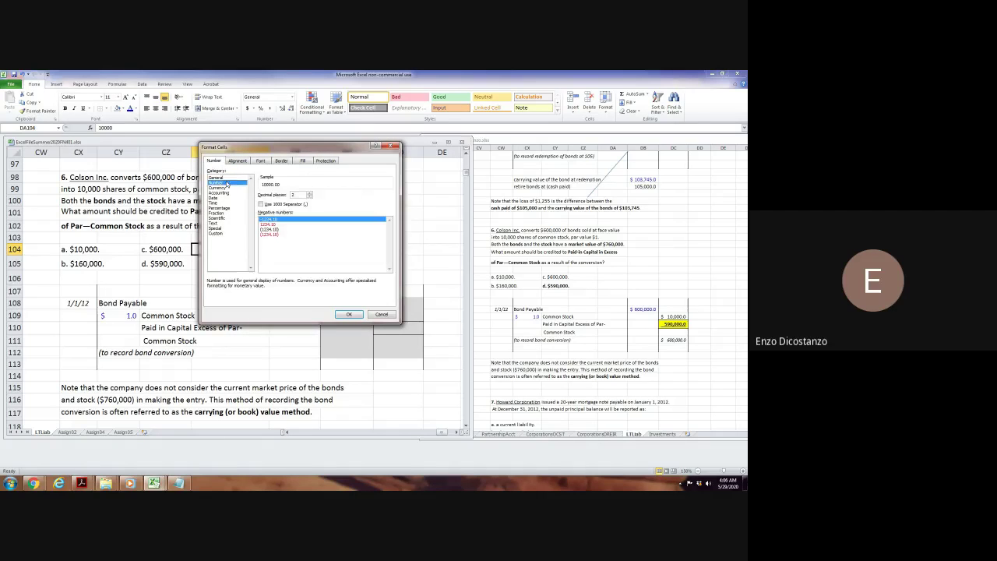
{"action": "left_click", "coordinate": [302, 205]}
{"action": "left_click", "coordinate": [309, 198]}
{"action": "left_click", "coordinate": [310, 198]}
{"action": "left_click", "coordinate": [349, 314]}
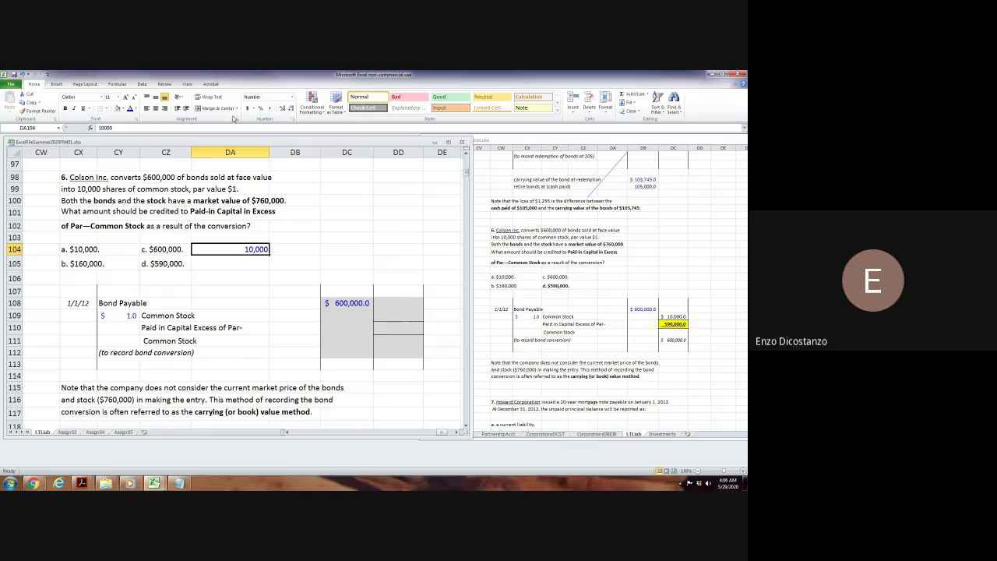
{"action": "left_click", "coordinate": [156, 108]}
Copy the share count into CZ104 of the answer workbook, leaving that workbook's DA104 empty.
{"action": "key", "text": "ctrl+c"}
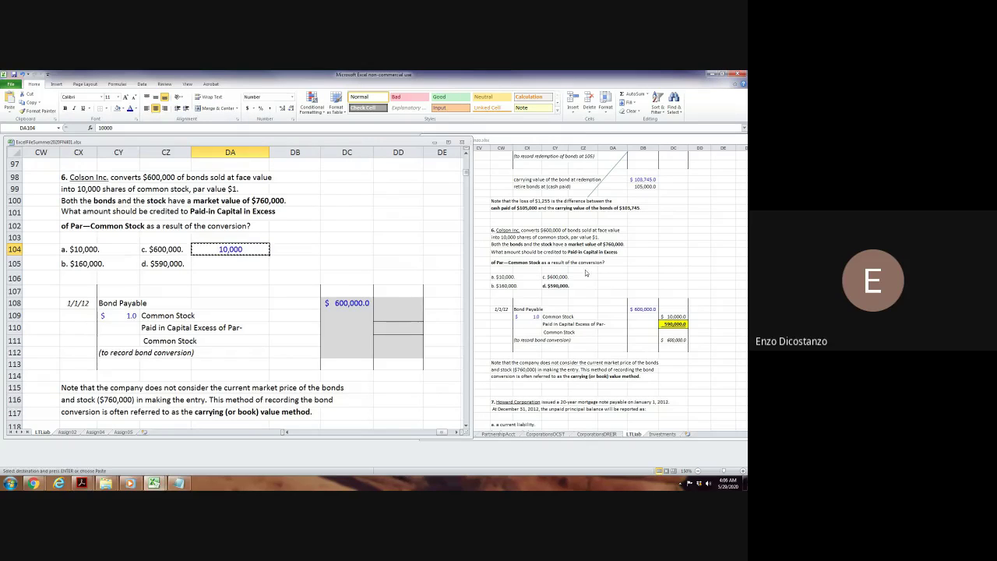
{"action": "left_click", "coordinate": [526, 316]}
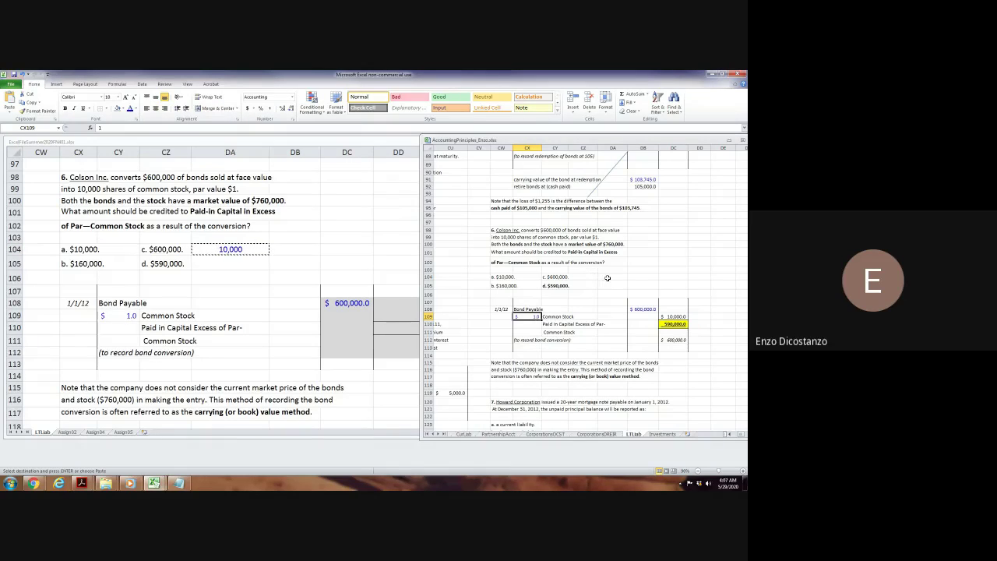
{"action": "left_click", "coordinate": [607, 278]}
{"action": "key", "text": "Return"}
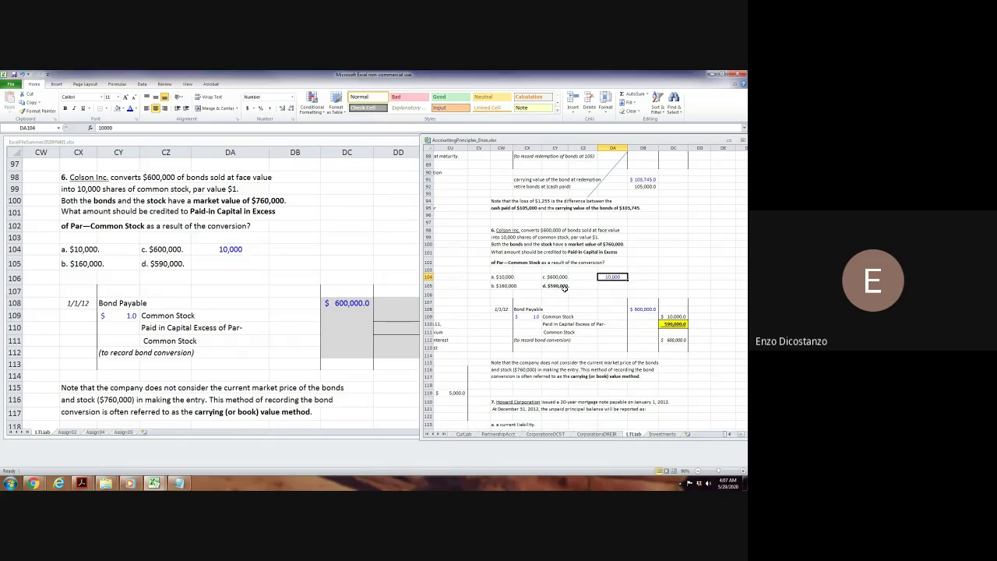
{"action": "key", "text": "ctrl+c"}
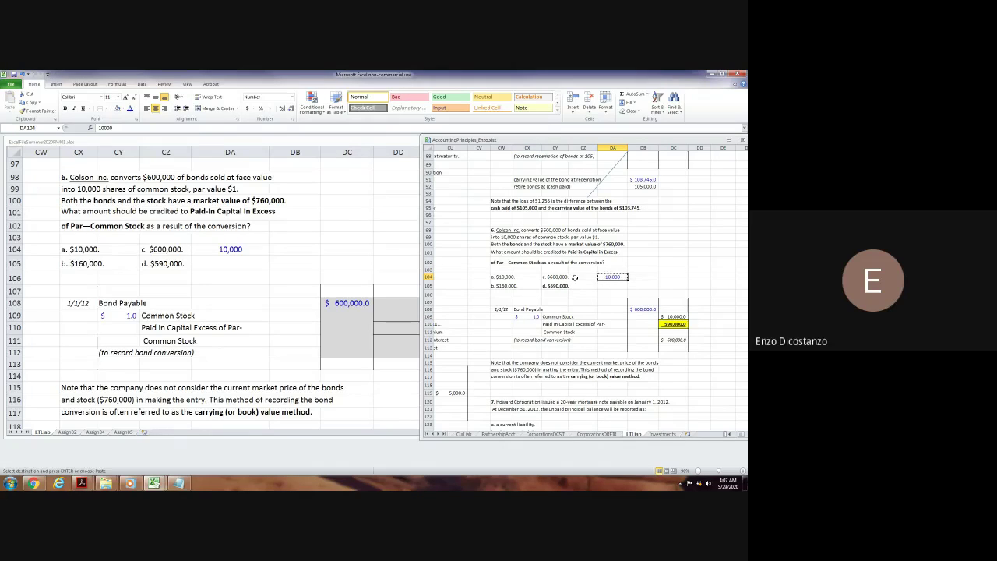
{"action": "left_click", "coordinate": [574, 277]}
{"action": "key", "text": "Return"}
{"action": "key", "text": "Right"}
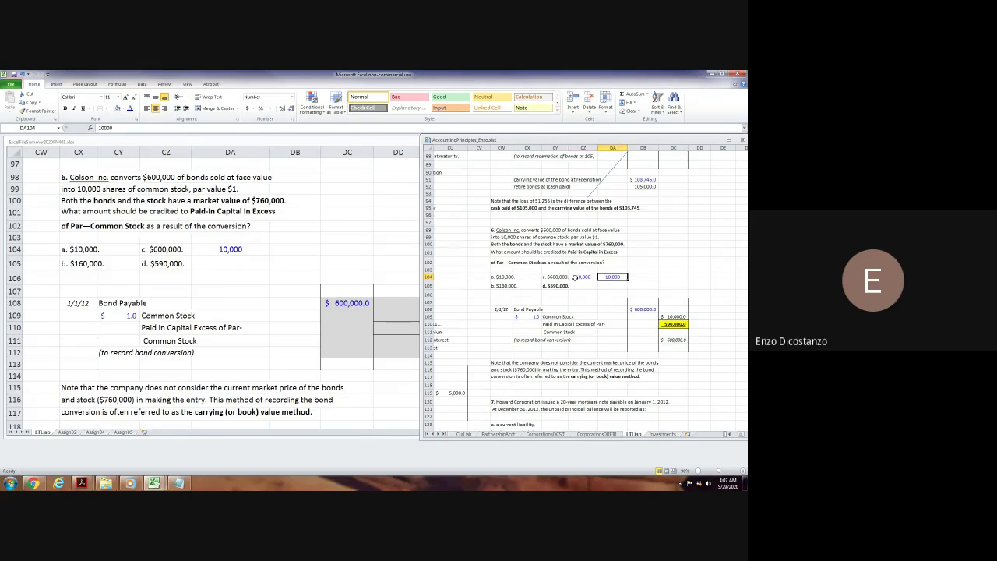
{"action": "key", "text": "Delete"}
In the answer workbook, widen columns CX and CY and move the share count down to CZ105.
{"action": "left_click_drag", "start_coordinate": [568, 149], "coordinate": [550, 148]}
{"action": "left_click", "coordinate": [600, 294]}
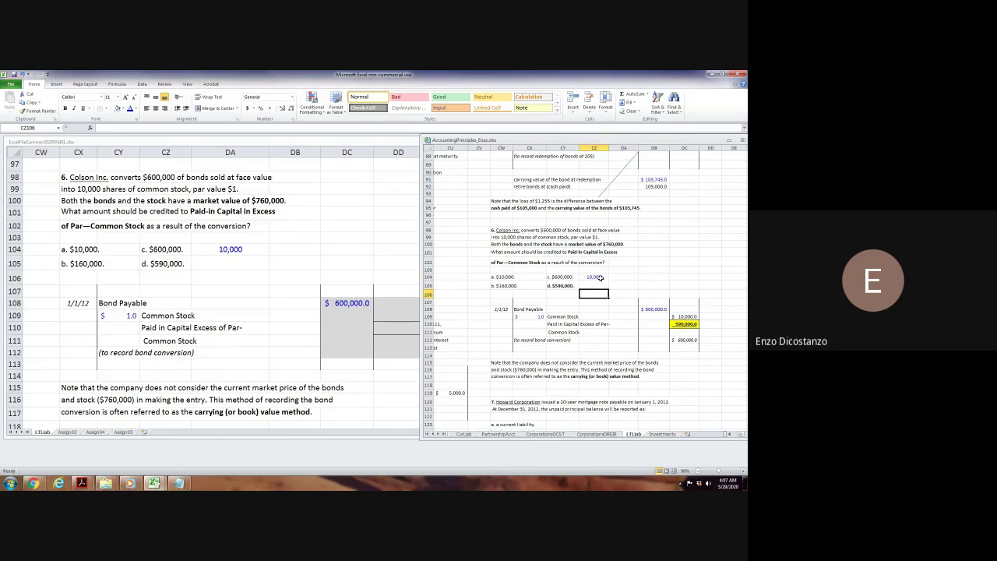
{"action": "left_click", "coordinate": [597, 284]}
{"action": "key", "text": "ctrl+z"}
In the practice workbook, move the share count from DA104 down to DA105.
{"action": "left_click", "coordinate": [251, 266]}
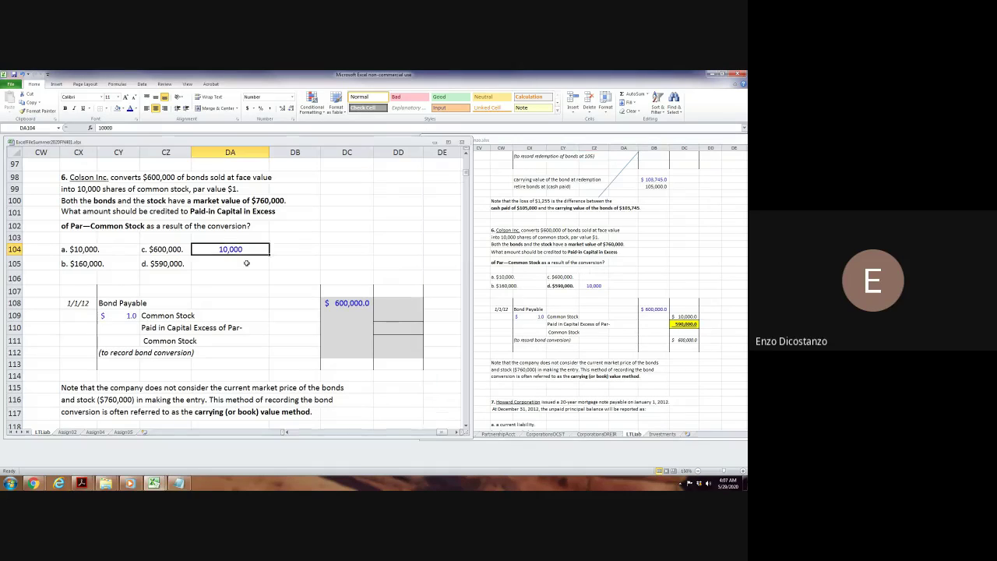
{"action": "left_click_drag", "start_coordinate": [234, 255], "coordinate": [247, 264]}
{"action": "key", "text": "Up"}
Calculate the Common Stock credit in practice cell DD109 as the share count times the par value, =DA105*CY109.
{"action": "left_click", "coordinate": [386, 314]}
{"action": "type", "text": "="}
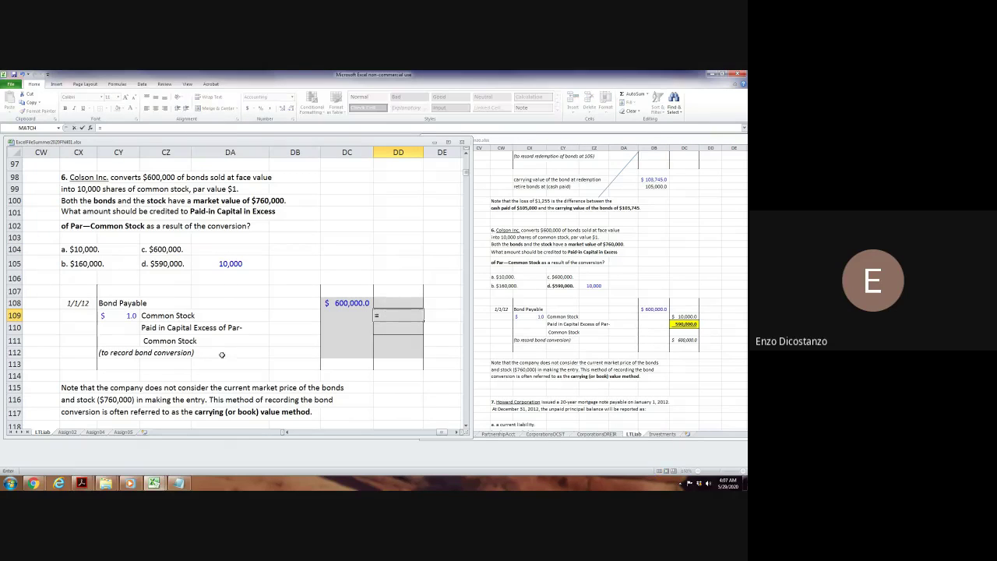
{"action": "left_click", "coordinate": [236, 263]}
{"action": "type", "text": "*"}
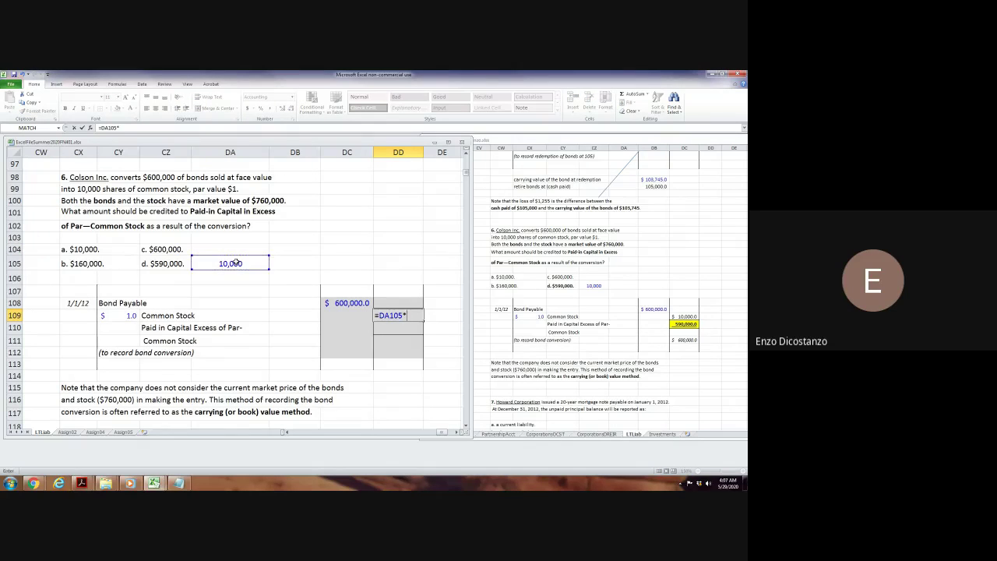
{"action": "left_click", "coordinate": [117, 314]}
{"action": "key", "text": "Return"}
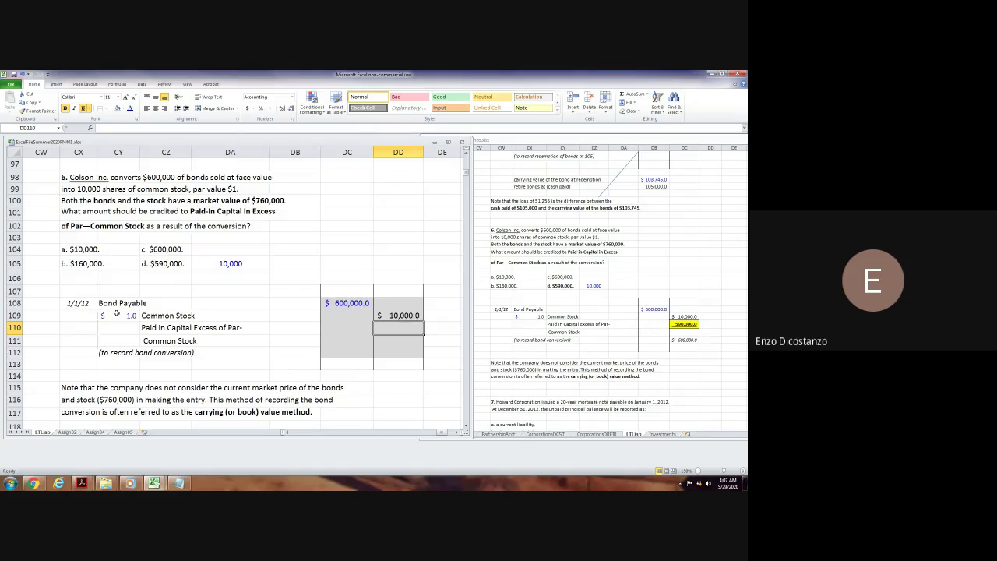
Calculate the Paid in Capital Excess of Par credit in DD110 as bonds payable minus common stock, =DC108-DD109.
{"action": "type", "text": "="}
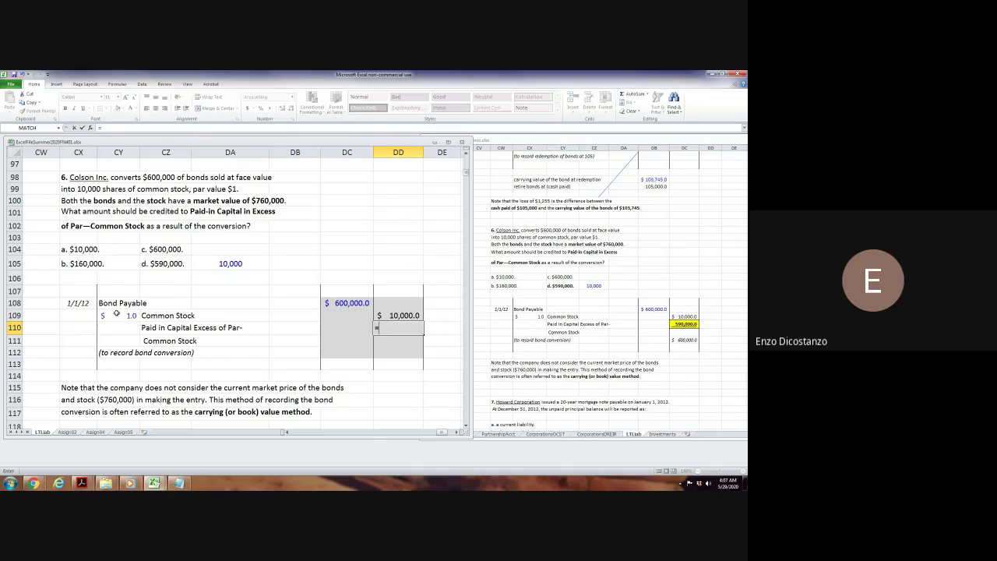
{"action": "key", "text": "Up"}
{"action": "key", "text": "Up"}
{"action": "key", "text": "Left"}
{"action": "type", "text": "-"}
{"action": "key", "text": "Up"}
{"action": "key", "text": "Return"}
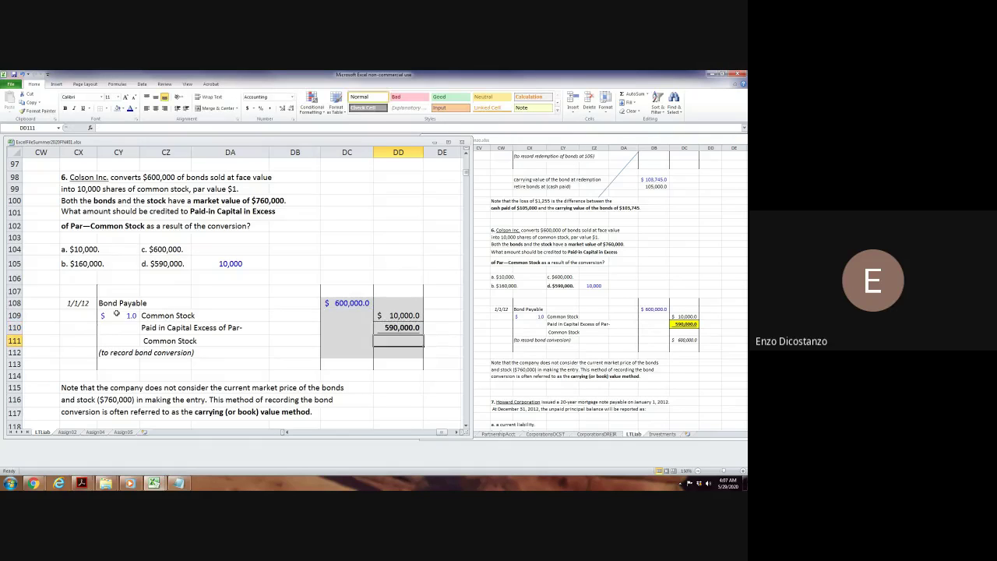
{"action": "key", "text": "Up"}
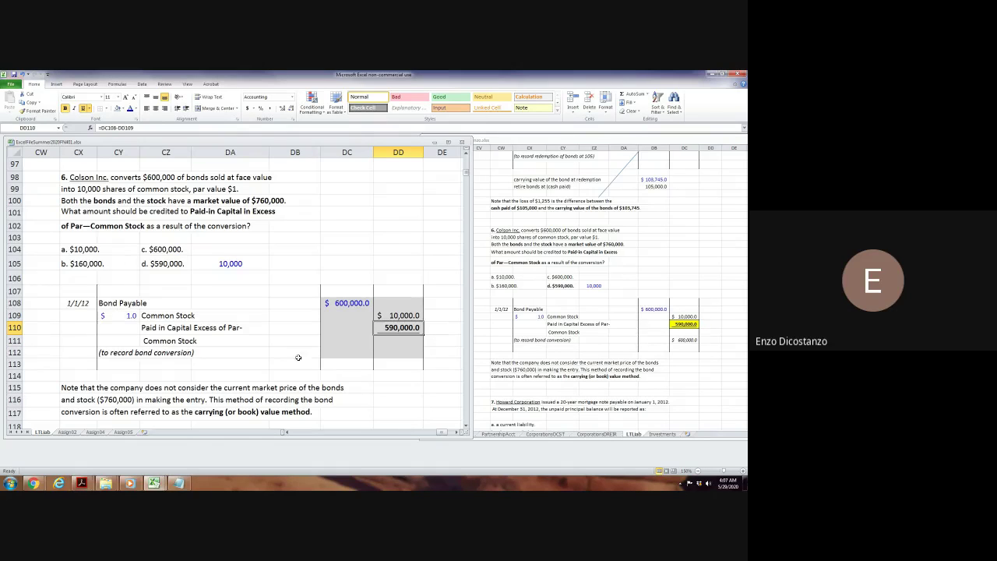
Remove the grey fill from DC108:DD112 and highlight the paid-in capital amount in DD110 in yellow.
{"action": "left_click_drag", "start_coordinate": [342, 303], "coordinate": [387, 347]}
{"action": "key", "text": "alt"}
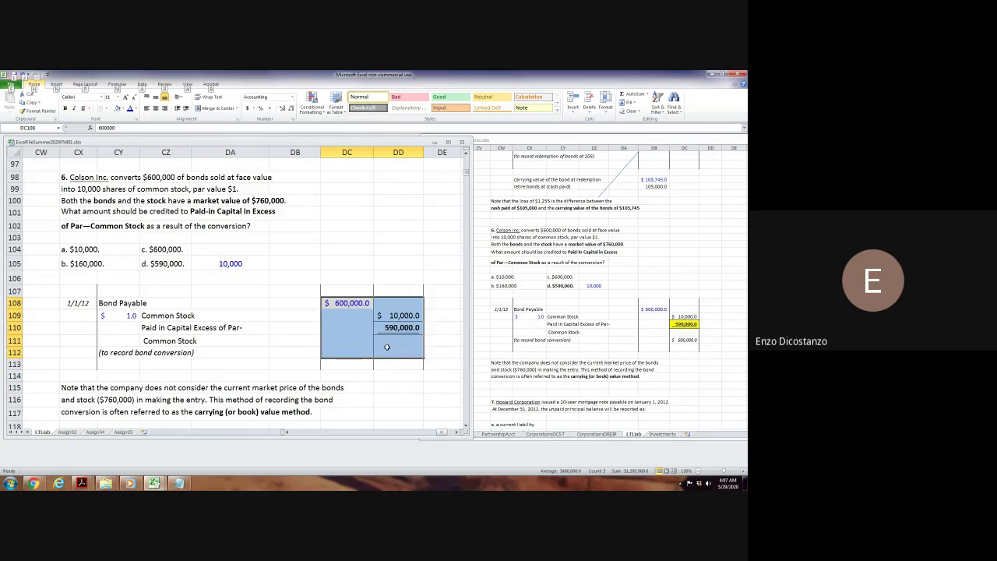
{"action": "key", "text": "h"}
{"action": "key", "text": "h"}
{"action": "key", "text": "Return"}
{"action": "left_click", "coordinate": [404, 327]}
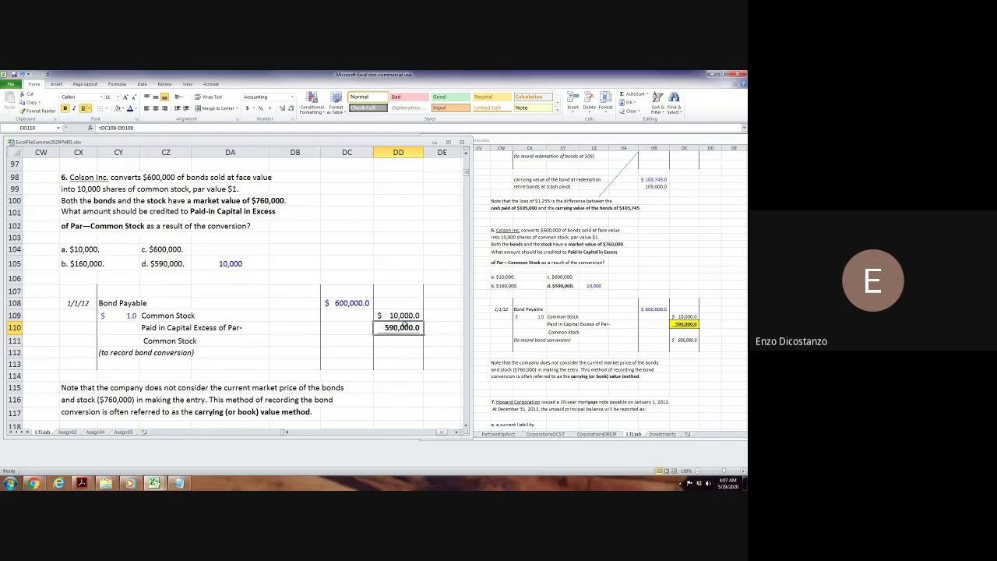
{"action": "left_click", "coordinate": [125, 109]}
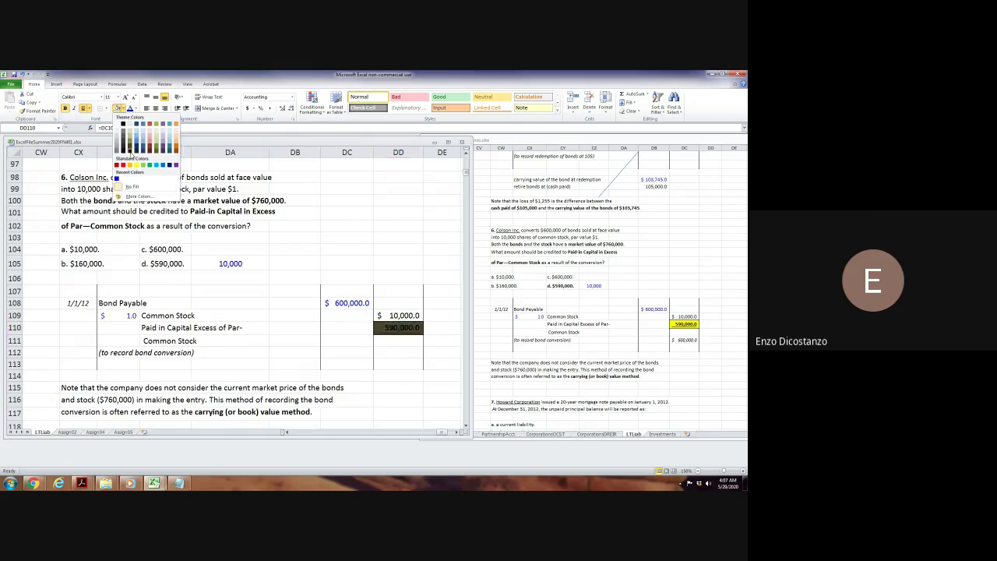
{"action": "left_click", "coordinate": [140, 169]}
Total the two credits in DD112 with a SUM of DD109:DD110.
{"action": "left_click", "coordinate": [409, 348]}
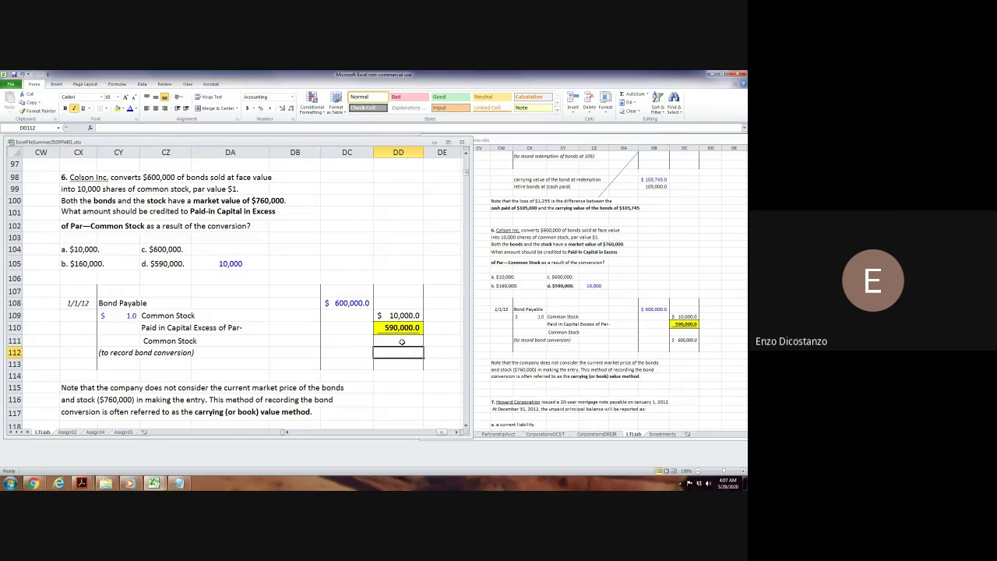
{"action": "type", "text": "=sum("}
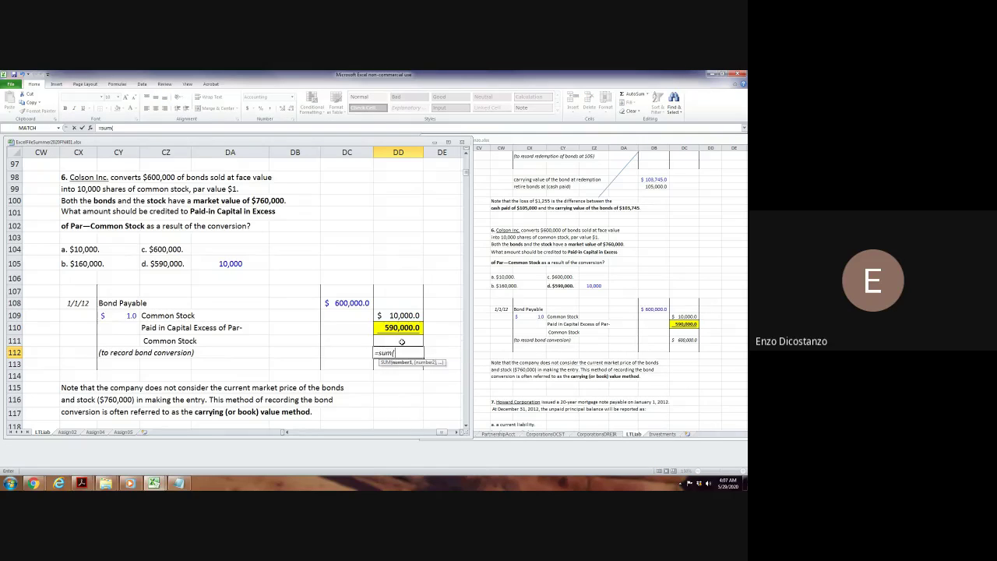
{"action": "key", "text": "Up"}
{"action": "key", "text": "Up"}
{"action": "key", "text": "shift+Up"}
{"action": "key", "text": "Return"}
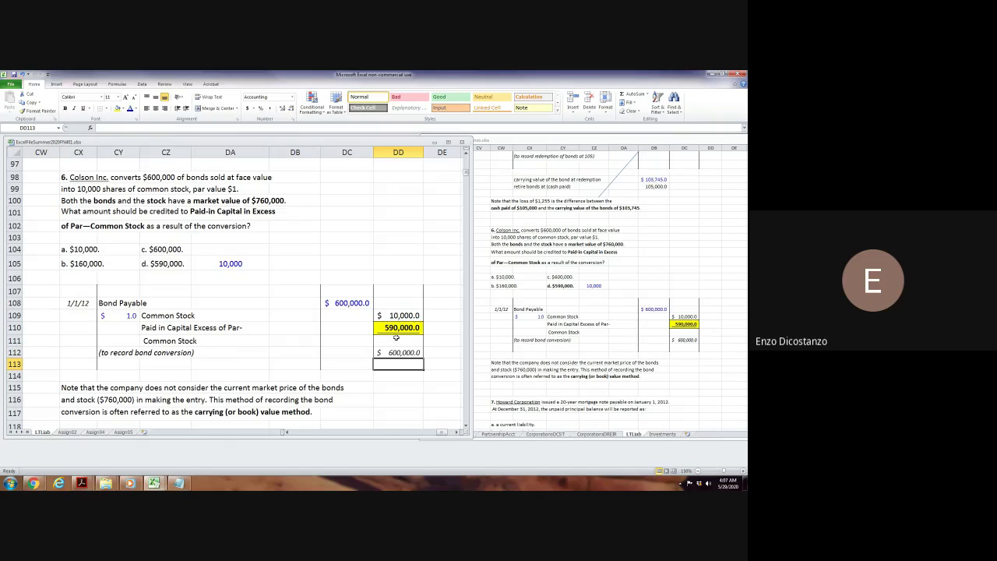
Review exercise 6 and the Colson Inc. bond conversion entry in the practice workbook, and dismiss the Windows performance notification.
{"action": "left_click", "coordinate": [386, 259]}
{"action": "left_click", "coordinate": [301, 276]}
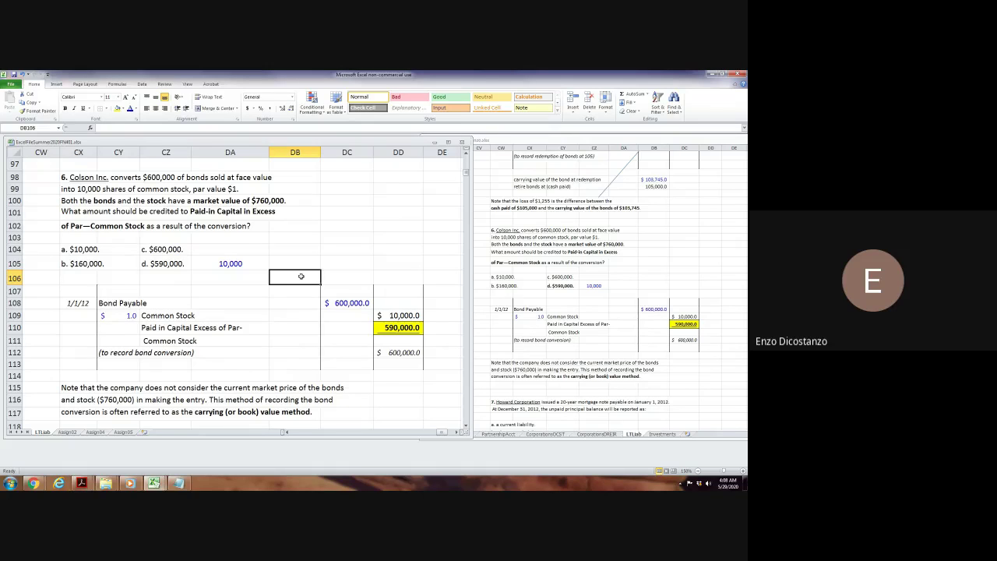
{"action": "left_click", "coordinate": [300, 351]}
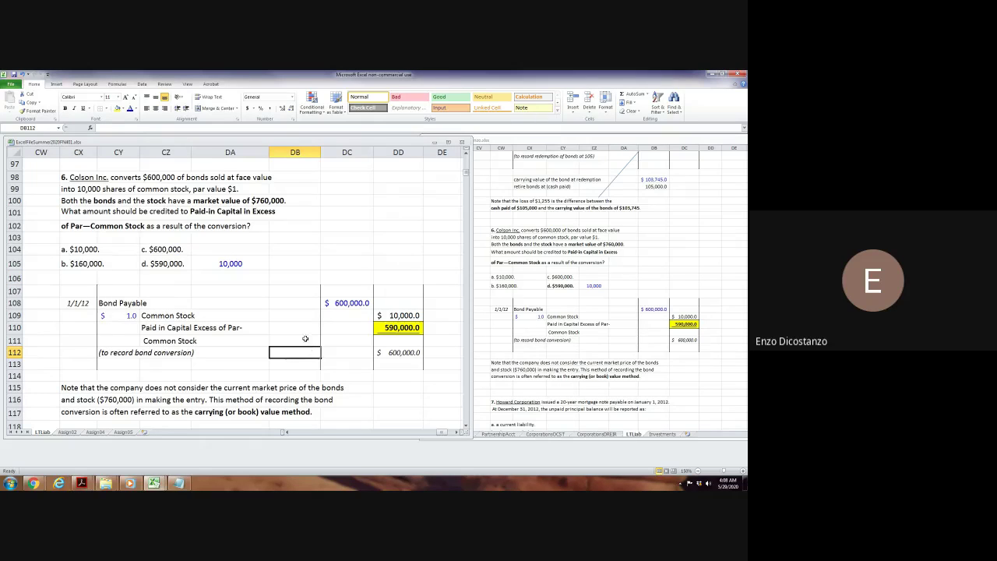
{"action": "scroll", "coordinate": [343, 358], "scroll_direction": "down", "scroll_amount": 1}
{"action": "left_click", "coordinate": [379, 376]}
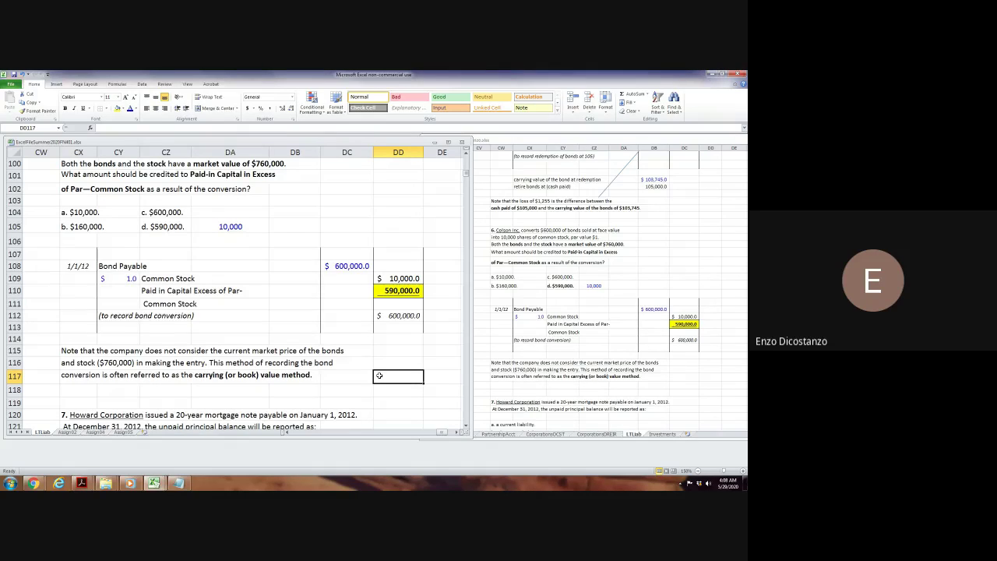
{"action": "left_click", "coordinate": [308, 196]}
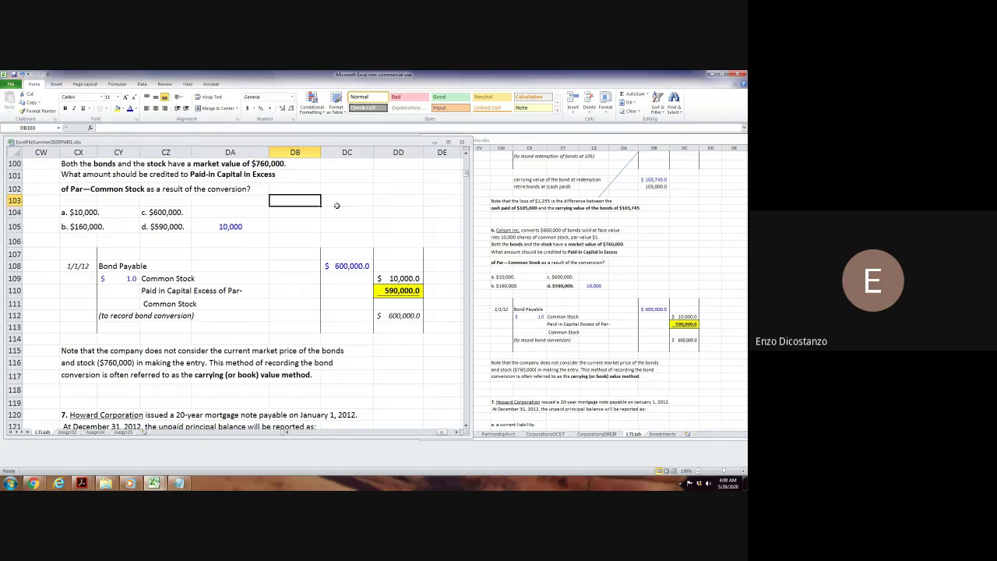
{"action": "scroll", "coordinate": [336, 205], "scroll_direction": "up", "scroll_amount": 1}
{"action": "left_click", "coordinate": [354, 202]}
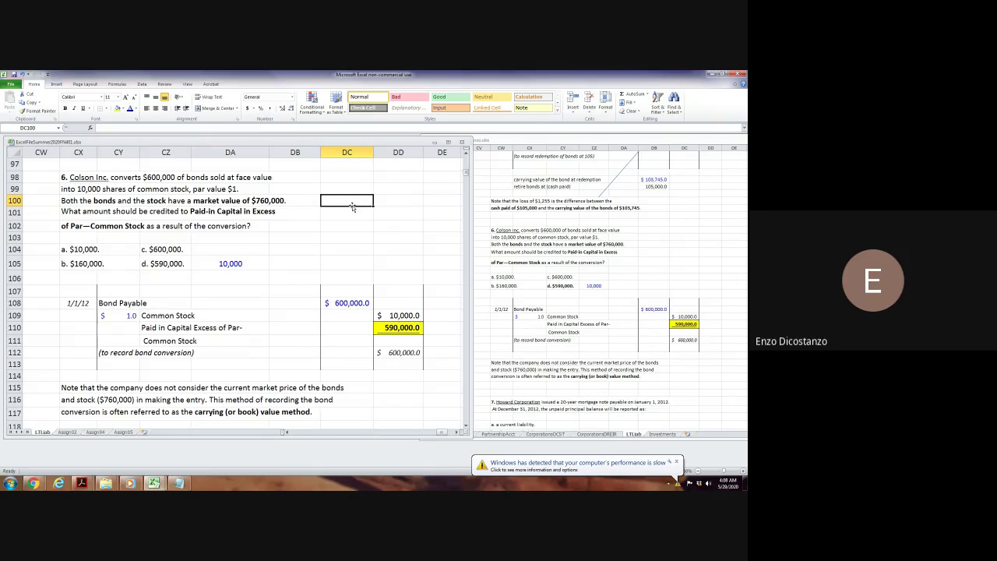
{"action": "left_click", "coordinate": [676, 462]}
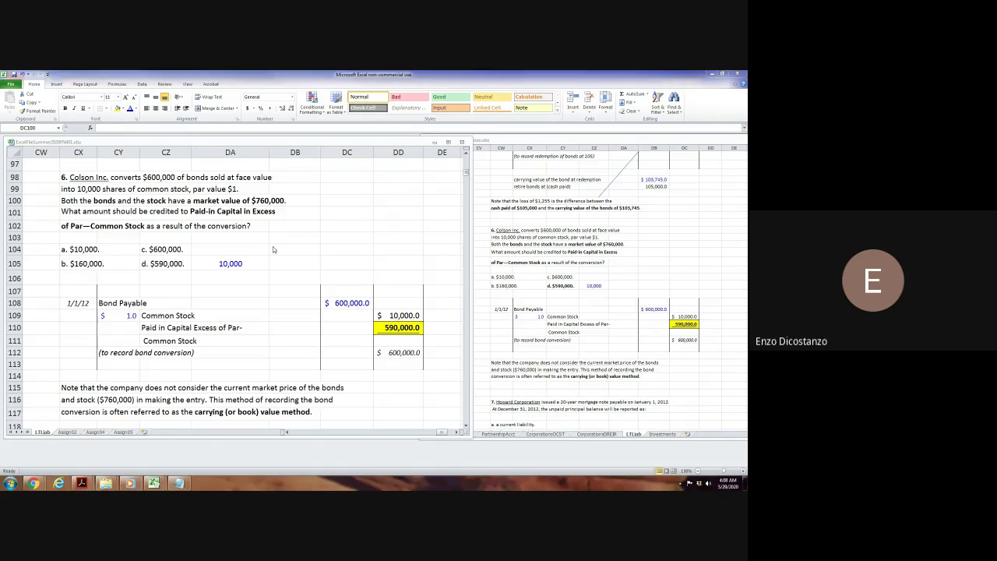
{"action": "left_click", "coordinate": [311, 246]}
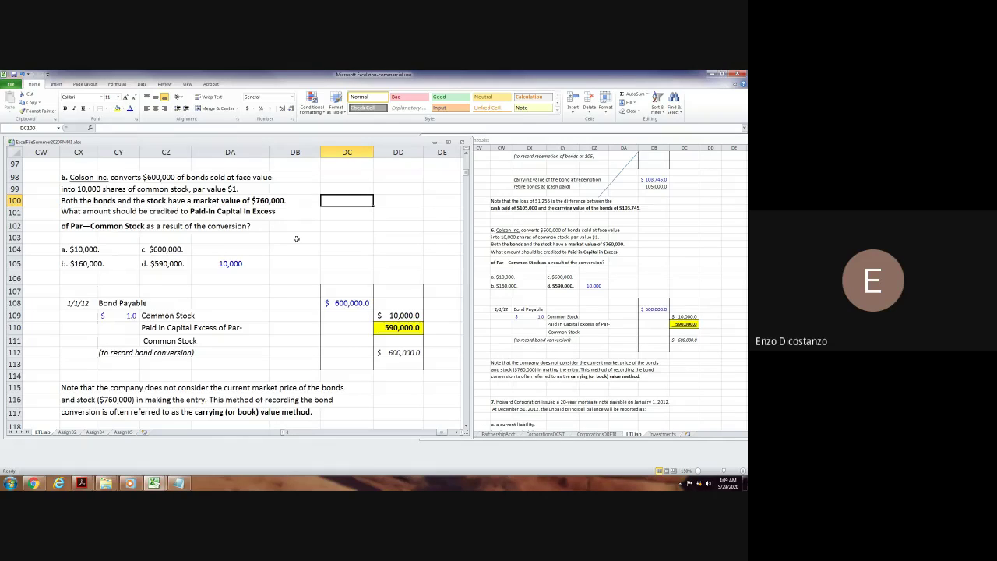
Read the note on the carrying value method below the conversion entry and continue to exercise 7 on Howard Corporation.
{"action": "left_click", "coordinate": [278, 353]}
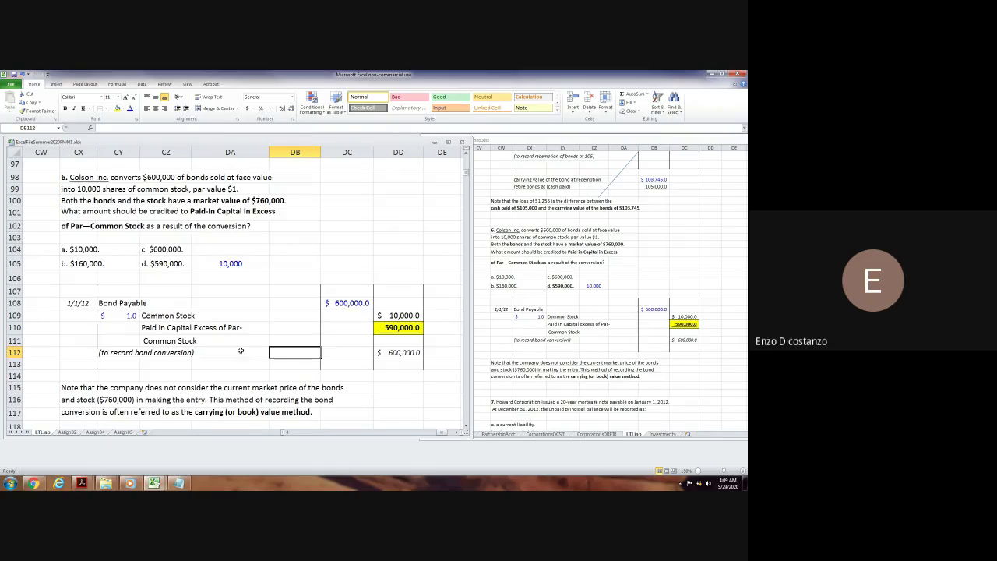
{"action": "scroll", "coordinate": [283, 301], "scroll_direction": "down", "scroll_amount": 2}
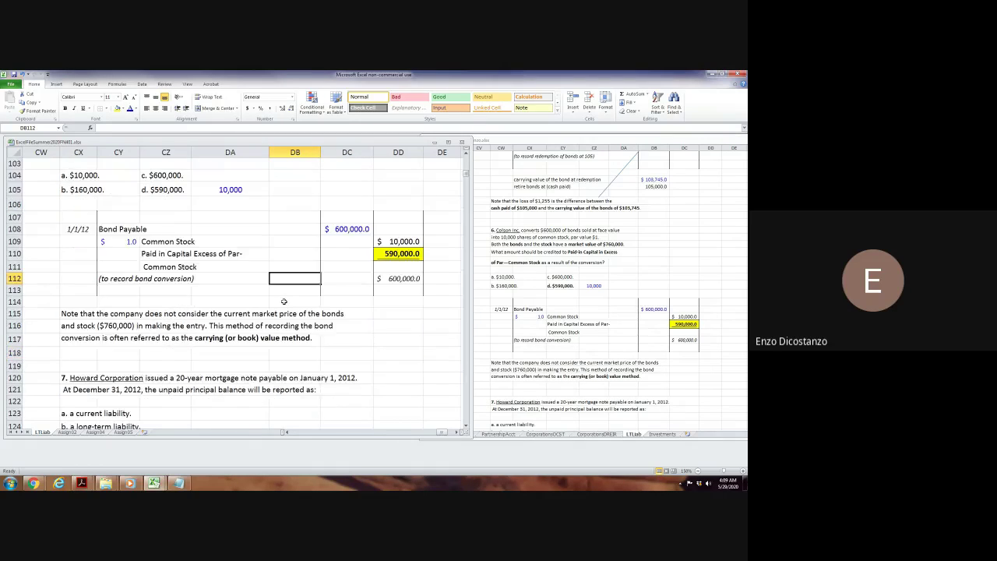
{"action": "left_click", "coordinate": [351, 341]}
{"action": "left_click", "coordinate": [200, 350]}
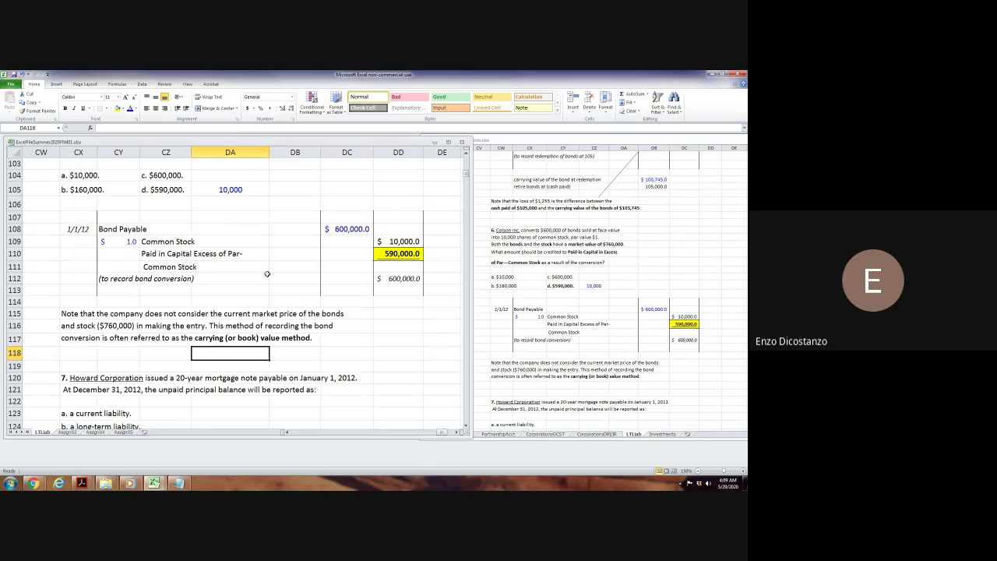
{"action": "scroll", "coordinate": [398, 357], "scroll_direction": "down", "scroll_amount": 2}
{"action": "scroll", "coordinate": [396, 357], "scroll_direction": "down", "scroll_amount": 1}
{"action": "left_click", "coordinate": [311, 318]}
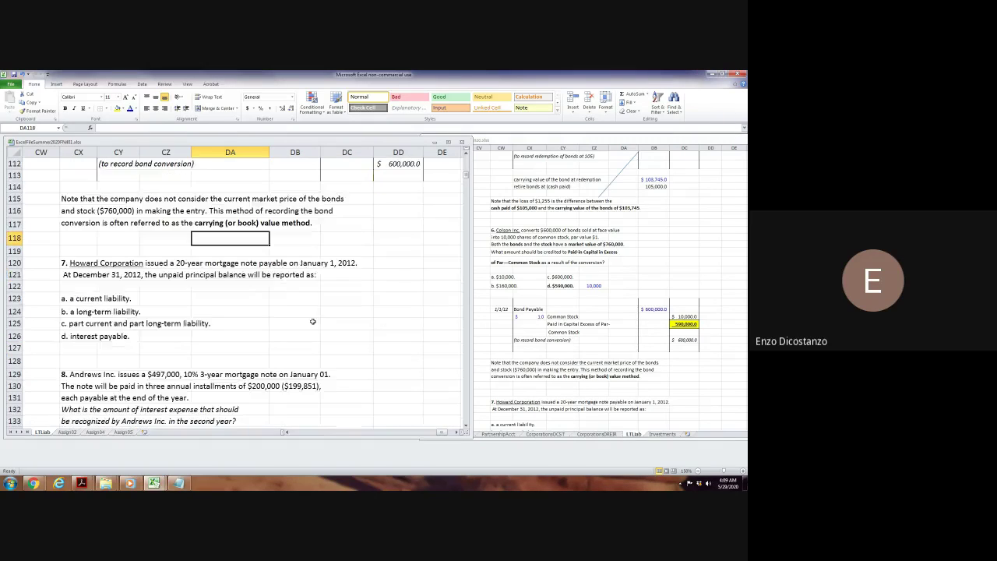
Bold answer d, $590,000, in CZ105 of exercise 6 in the practice workbook.
{"action": "scroll", "coordinate": [311, 318], "scroll_direction": "up", "scroll_amount": 6}
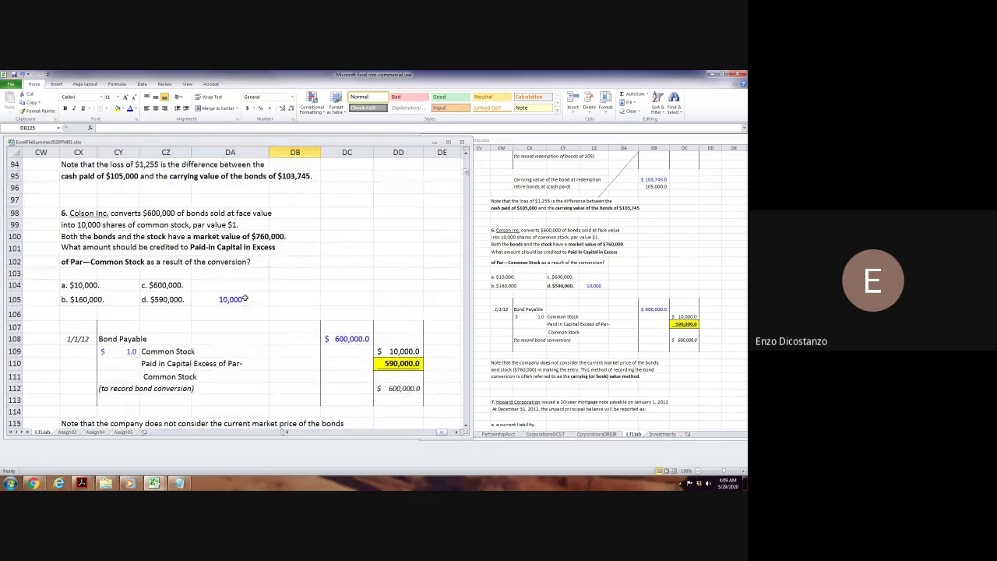
{"action": "left_click", "coordinate": [180, 299]}
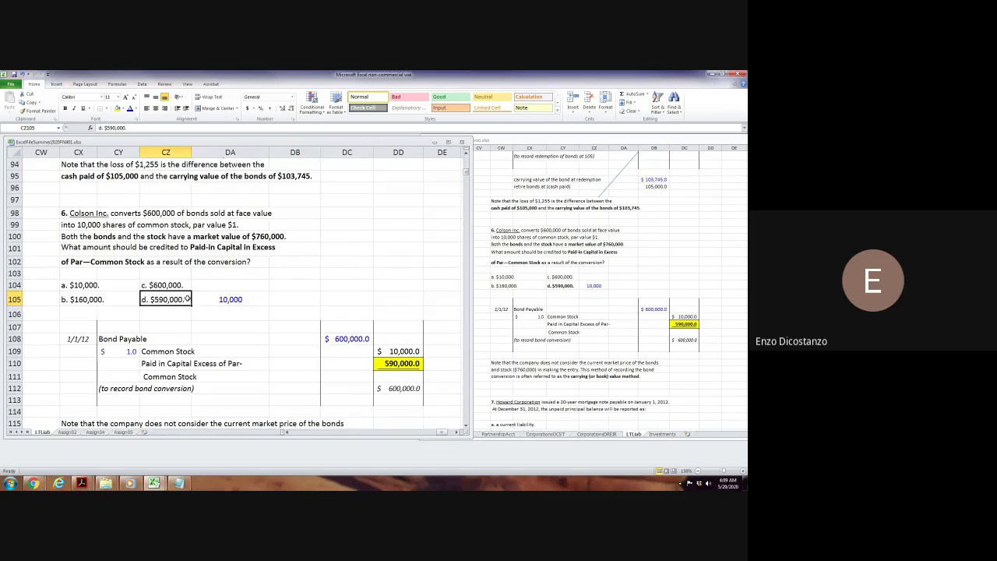
{"action": "key", "text": "ctrl+b"}
Check the marked answer in exercise 5 and inspect the paid-in capital formula in DD110 of exercise 6.
{"action": "scroll", "coordinate": [243, 289], "scroll_direction": "up", "scroll_amount": 7}
{"action": "left_click", "coordinate": [273, 286]}
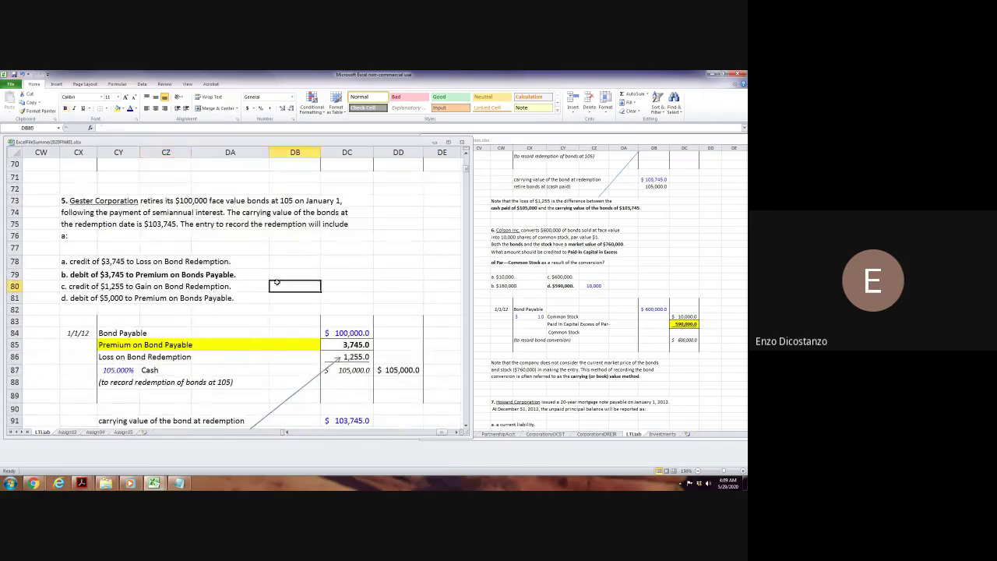
{"action": "scroll", "coordinate": [274, 294], "scroll_direction": "down", "scroll_amount": 3}
{"action": "scroll", "coordinate": [274, 293], "scroll_direction": "down", "scroll_amount": 3}
{"action": "scroll", "coordinate": [275, 294], "scroll_direction": "down", "scroll_amount": 2}
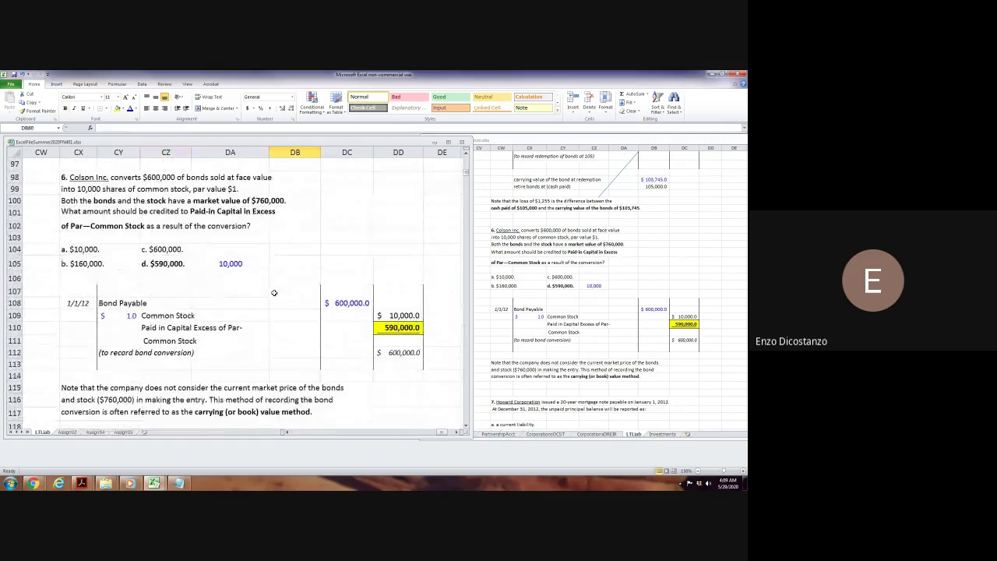
{"action": "left_click", "coordinate": [393, 327]}
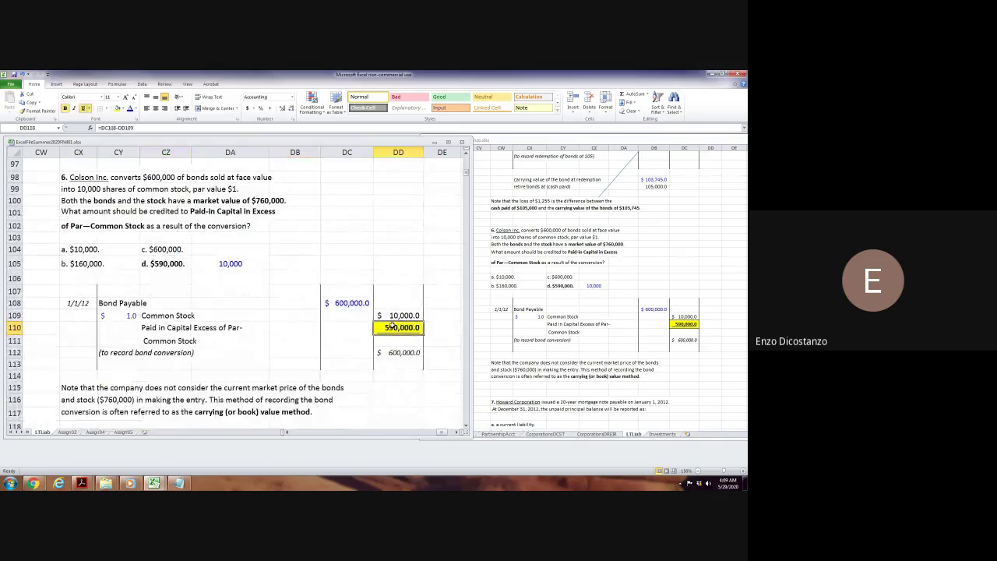
{"action": "double_click", "coordinate": [393, 326]}
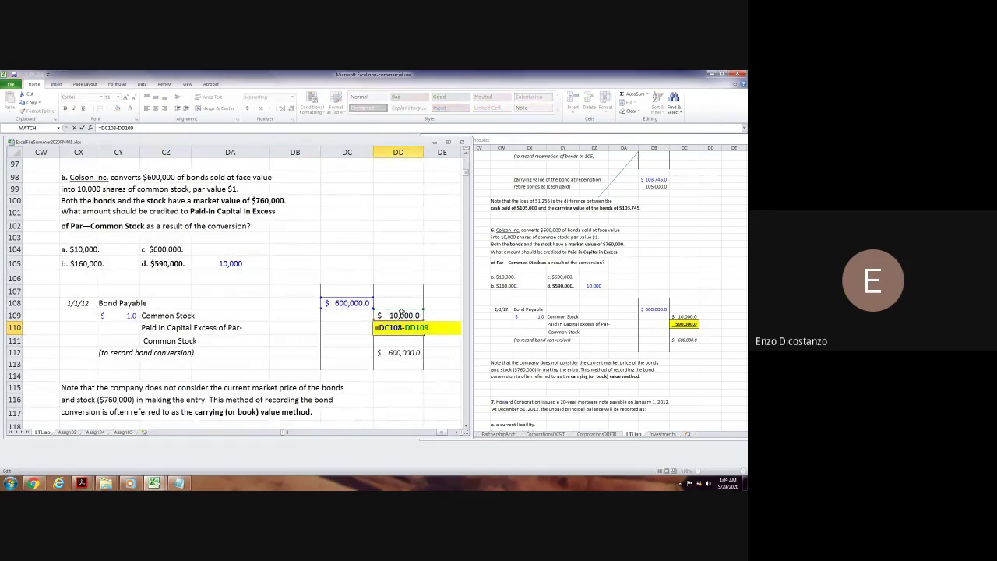
{"action": "key", "text": "Return"}
Bring both workbooks to exercise 7 on Howard Corporation and bold answer c, part current and part long-term liability, in practice cell CX125.
{"action": "left_click", "coordinate": [302, 268]}
{"action": "scroll", "coordinate": [302, 268], "scroll_direction": "down", "scroll_amount": 5}
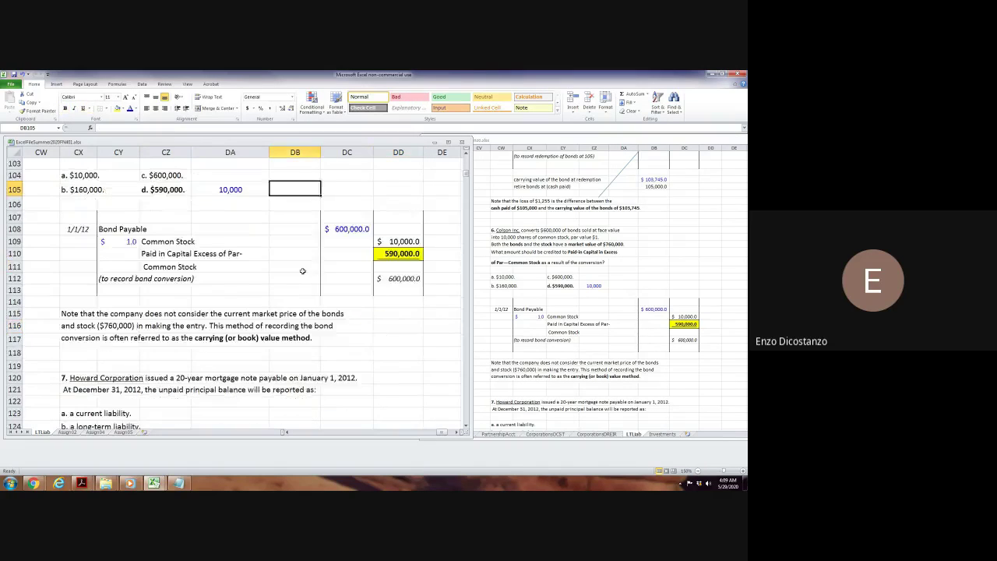
{"action": "left_click", "coordinate": [296, 311]}
{"action": "left_click", "coordinate": [593, 277]}
{"action": "scroll", "coordinate": [555, 294], "scroll_direction": "down", "scroll_amount": 8}
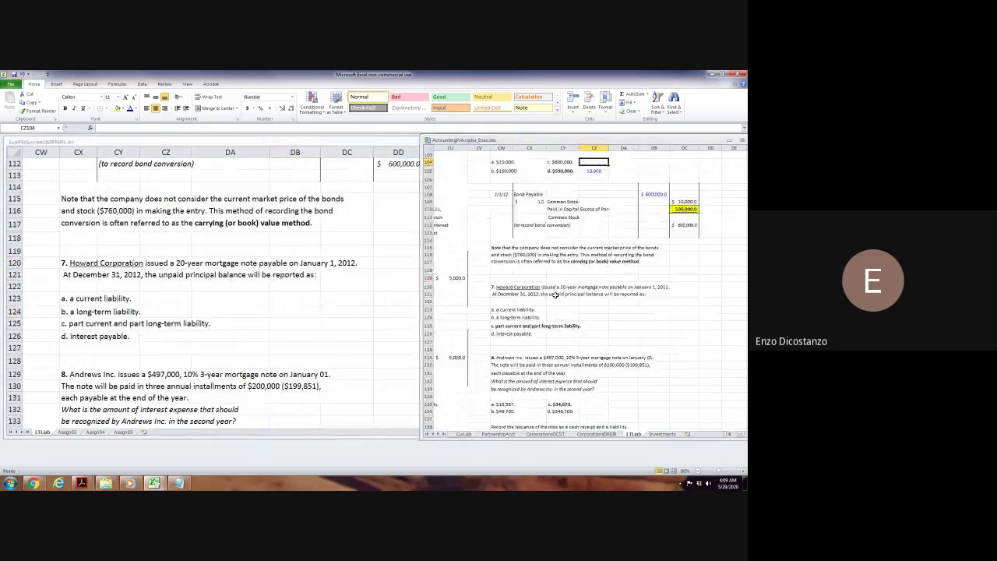
{"action": "left_click", "coordinate": [296, 311]}
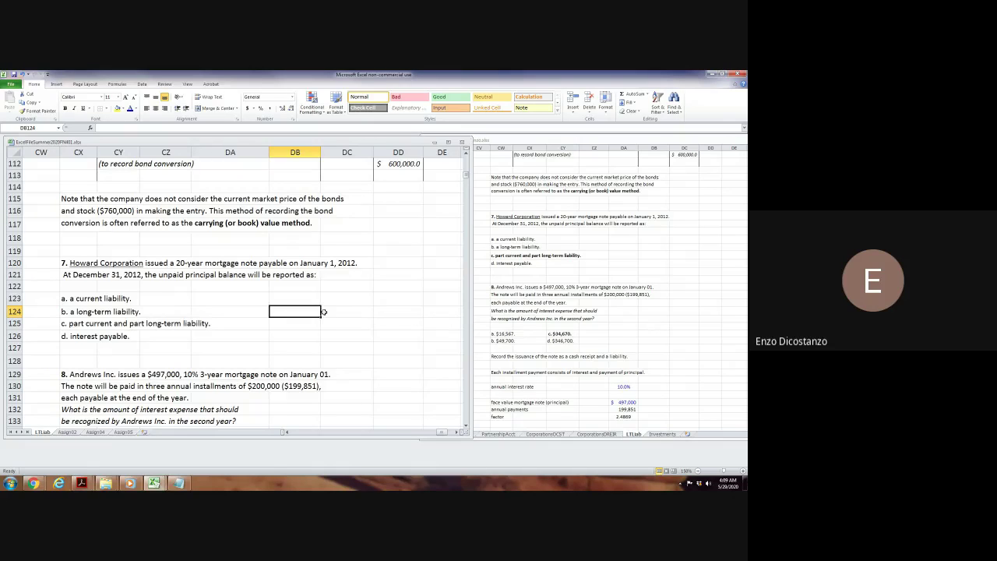
{"action": "left_click", "coordinate": [92, 323]}
{"action": "key", "text": "ctrl+b"}
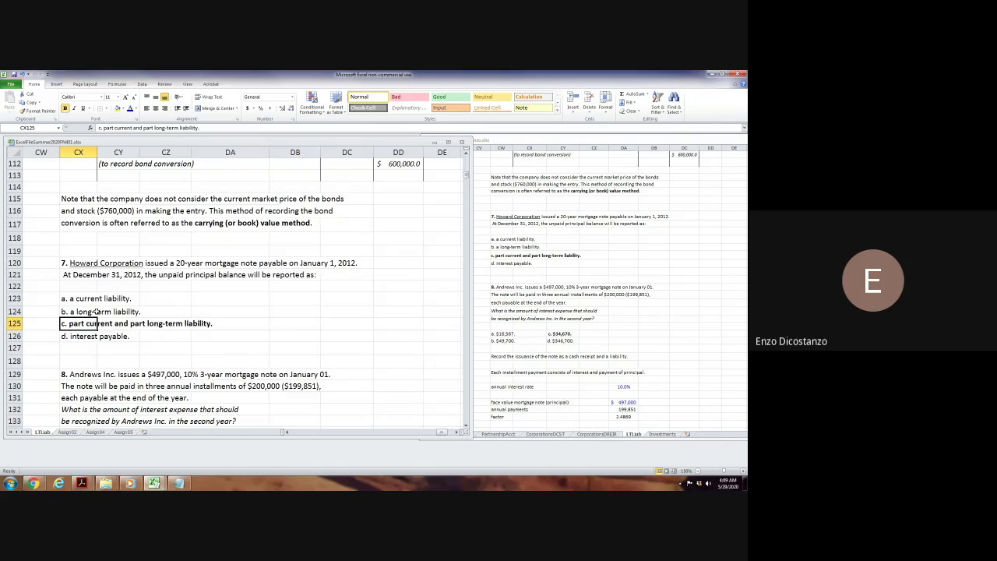
{"action": "left_click", "coordinate": [240, 300]}
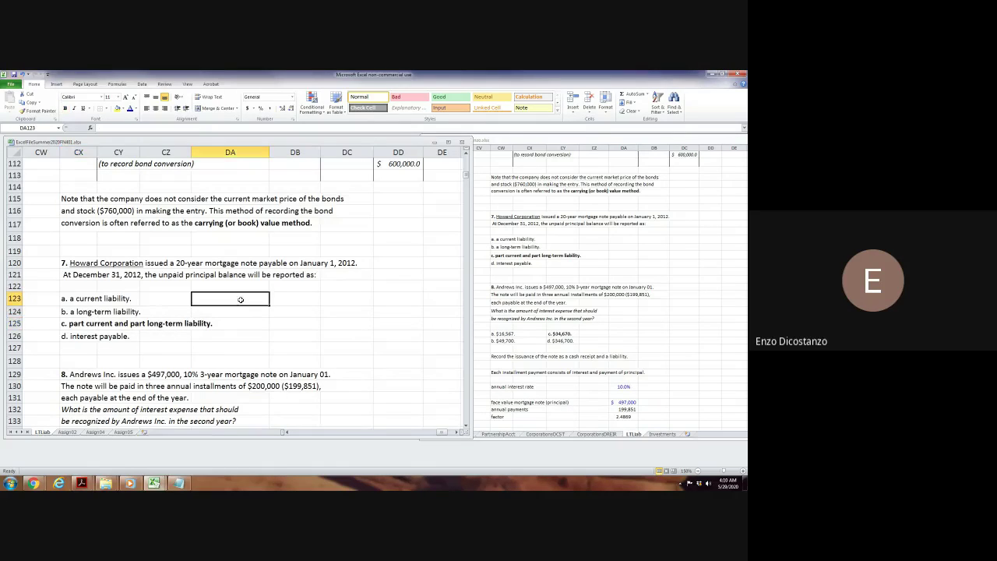
Find the installment payment schedule for the $500,000 mortgage note earlier in the practice sheet.
{"action": "key", "text": "Left"}
{"action": "key", "text": "Left"}
{"action": "key", "text": "Left"}
{"action": "key", "text": "Left"}
{"action": "key", "text": "Left"}
{"action": "key", "text": "Left"}
{"action": "key", "text": "Left"}
{"action": "key", "text": "Left"}
{"action": "key", "text": "Left"}
{"action": "key", "text": "Left"}
{"action": "key", "text": "Left"}
{"action": "key", "text": "Left"}
{"action": "key", "text": "Left"}
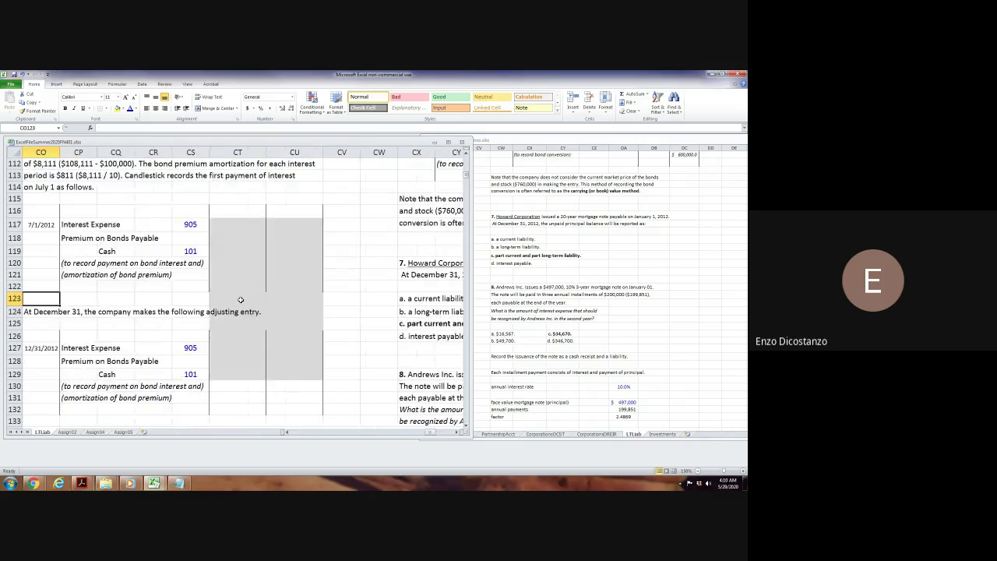
{"action": "key", "text": "Page_Up"}
{"action": "key", "text": "Page_Up"}
{"action": "key", "text": "Page_Up"}
{"action": "key", "text": "Left"}
{"action": "key", "text": "Left"}
{"action": "key", "text": "Left"}
{"action": "key", "text": "Left"}
{"action": "key", "text": "Left"}
{"action": "key", "text": "Left"}
{"action": "key", "text": "Left"}
{"action": "key", "text": "Left"}
{"action": "key", "text": "Left"}
{"action": "key", "text": "Left"}
{"action": "key", "text": "Left"}
{"action": "key", "text": "Left"}
{"action": "key", "text": "Left"}
{"action": "key", "text": "Left"}
{"action": "key", "text": "Left"}
{"action": "key", "text": "Left"}
{"action": "key", "text": "Left"}
{"action": "key", "text": "Left"}
{"action": "key", "text": "Left"}
{"action": "key", "text": "Left"}
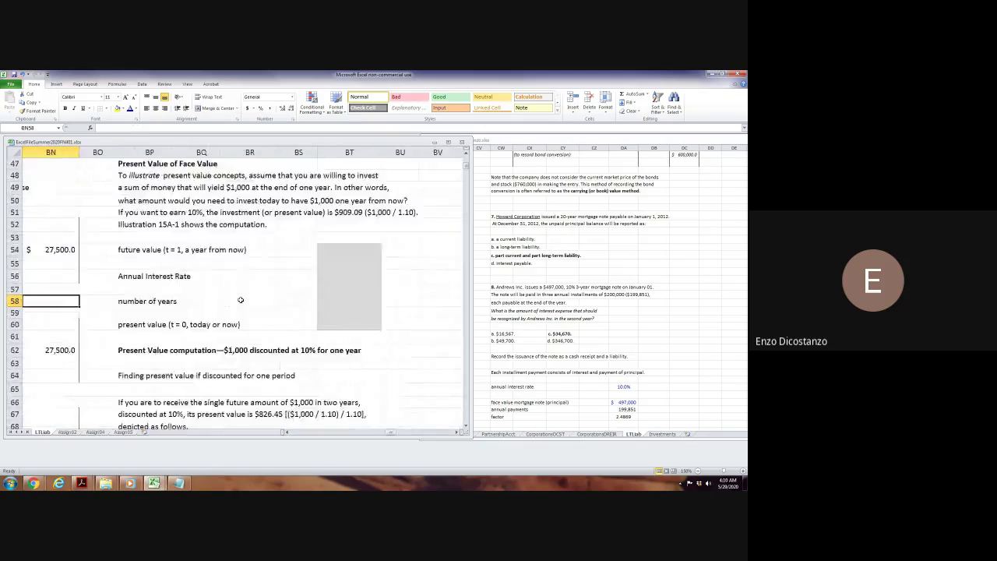
{"action": "key", "text": "Left"}
{"action": "key", "text": "Left"}
{"action": "key", "text": "Left"}
{"action": "key", "text": "Page_Down"}
{"action": "key", "text": "Page_Down"}
{"action": "key", "text": "Page_Down"}
{"action": "key", "text": "Page_Down"}
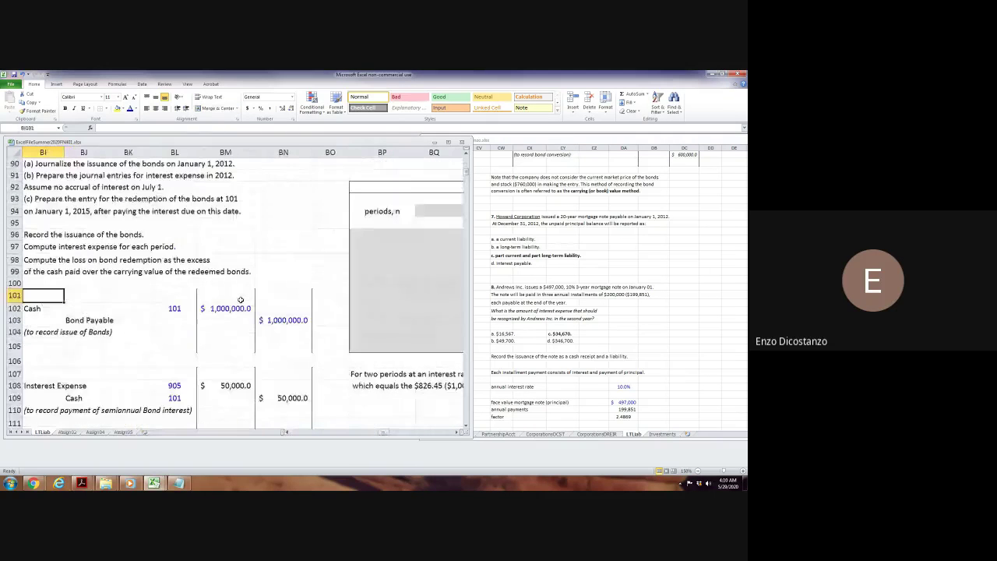
{"action": "key", "text": "Page_Down"}
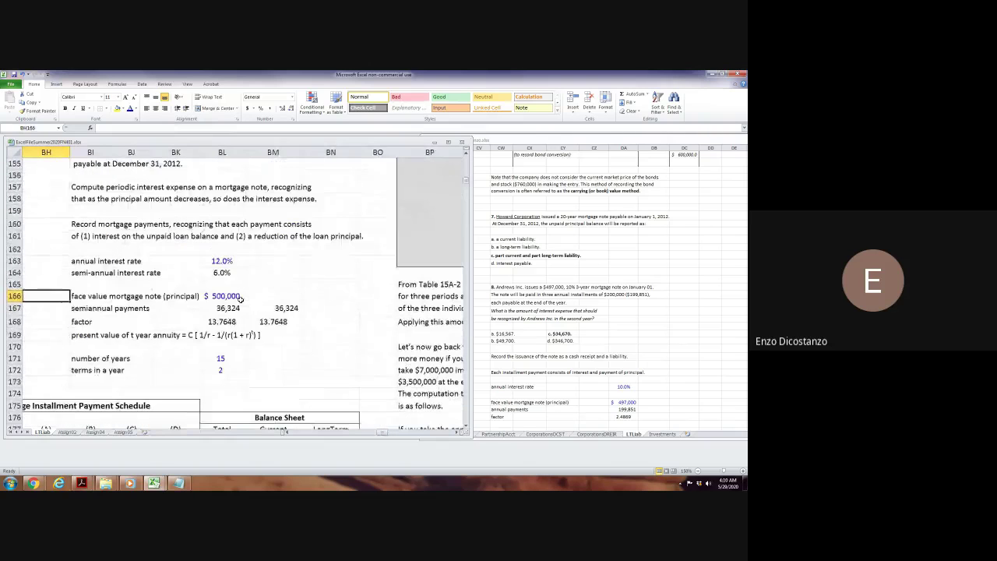
{"action": "key", "text": "Right"}
{"action": "key", "text": "Page_Down"}
{"action": "key", "text": "Left"}
{"action": "key", "text": "Left"}
{"action": "key", "text": "Left"}
{"action": "key", "text": "Left"}
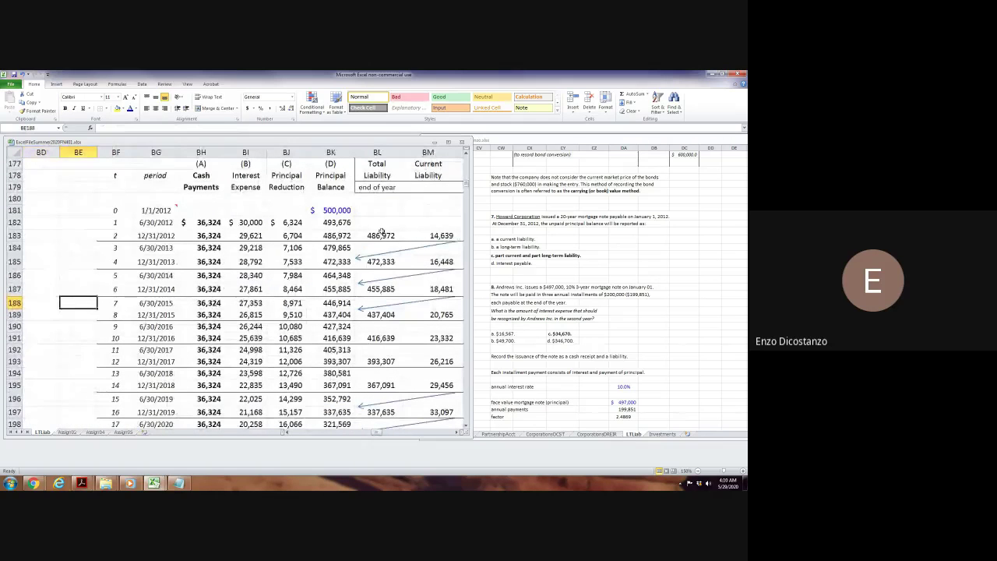
Examine the total, current and long-term liability amounts for 12/31/2012 in BL183:BN183 of the mortgage schedule.
{"action": "left_click", "coordinate": [382, 234]}
{"action": "key", "text": "Right"}
{"action": "key", "text": "Right"}
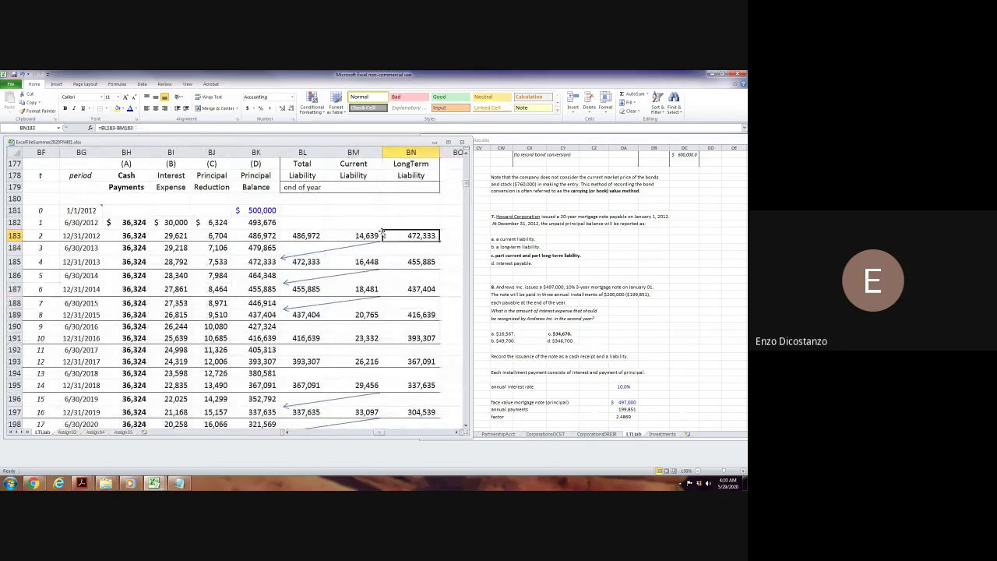
{"action": "key", "text": "Left"}
{"action": "key", "text": "Left"}
{"action": "key", "text": "Right"}
{"action": "key", "text": "Right"}
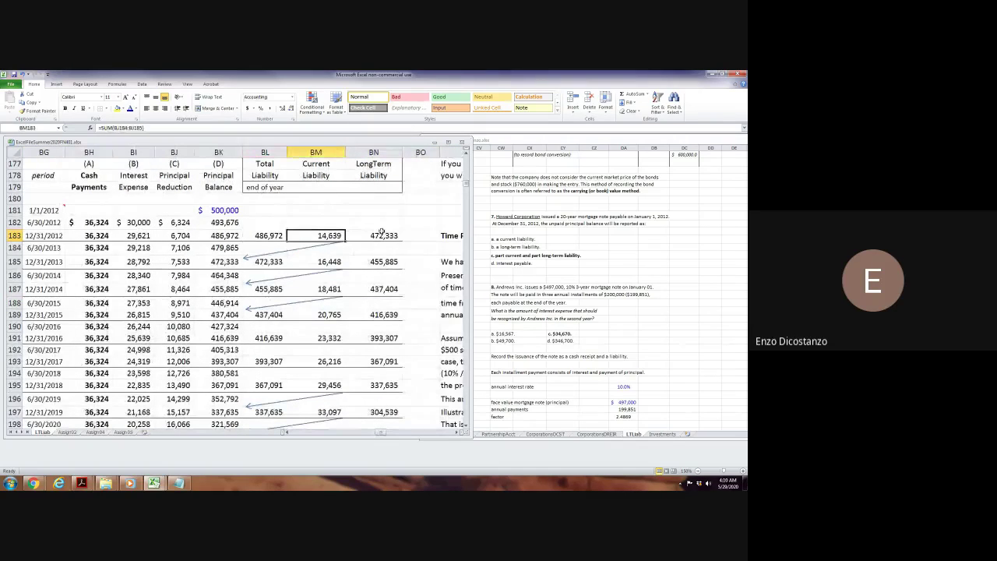
Go to exercise 8, the Andrews Inc. mortgage note, in the practice workbook and show its solution in the answer workbook.
{"action": "key", "text": "ctrl+Right"}
{"action": "key", "text": "ctrl+Right"}
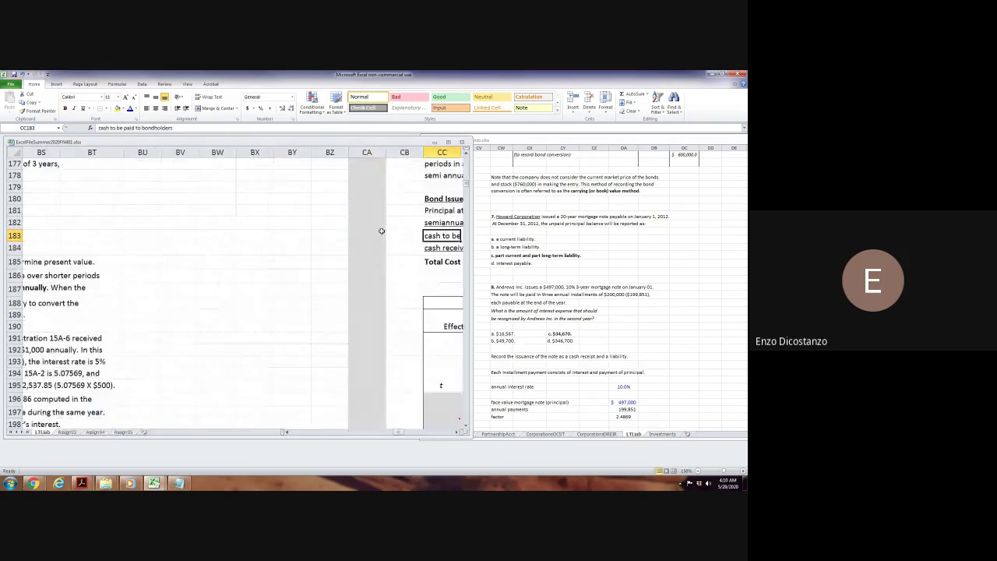
{"action": "key", "text": "ctrl+Up"}
{"action": "key", "text": "ctrl+Up"}
{"action": "key", "text": "ctrl+Right"}
{"action": "key", "text": "ctrl+Right"}
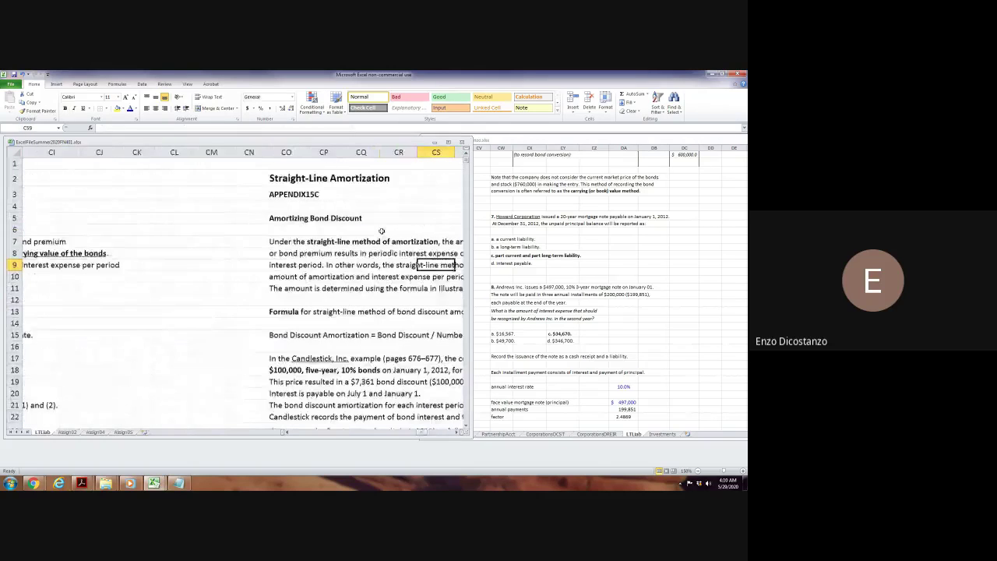
{"action": "key", "text": "ctrl+Right"}
{"action": "key", "text": "ctrl+Right"}
{"action": "key", "text": "ctrl+Down"}
{"action": "key", "text": "ctrl+Down"}
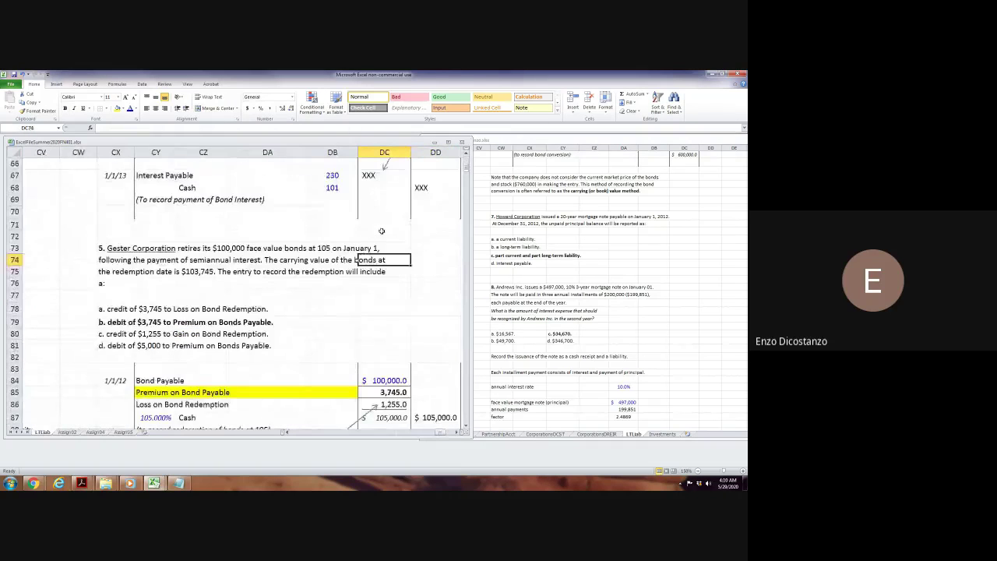
{"action": "key", "text": "ctrl+Down"}
{"action": "key", "text": "ctrl+Down"}
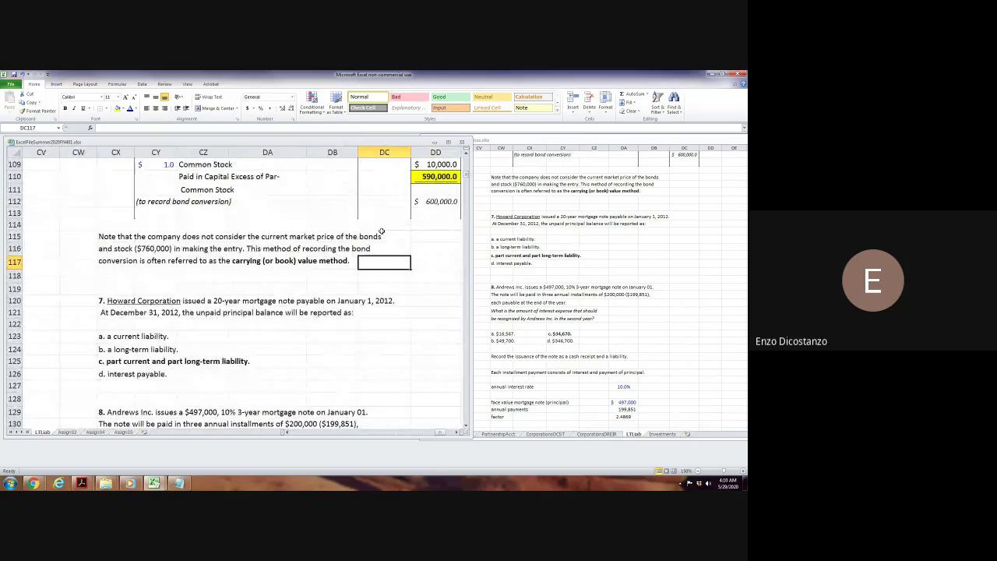
{"action": "scroll", "coordinate": [380, 234], "scroll_direction": "down", "scroll_amount": 2}
{"action": "scroll", "coordinate": [360, 288], "scroll_direction": "down", "scroll_amount": 2}
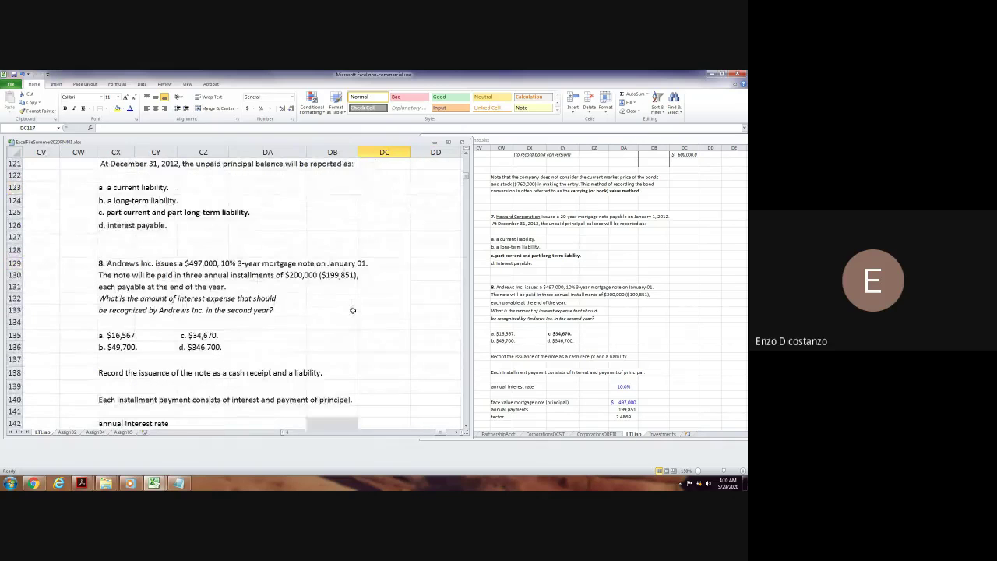
{"action": "left_click", "coordinate": [350, 309]}
{"action": "left_click", "coordinate": [604, 298]}
{"action": "scroll", "coordinate": [604, 298], "scroll_direction": "down", "scroll_amount": 3}
{"action": "left_click", "coordinate": [330, 286]}
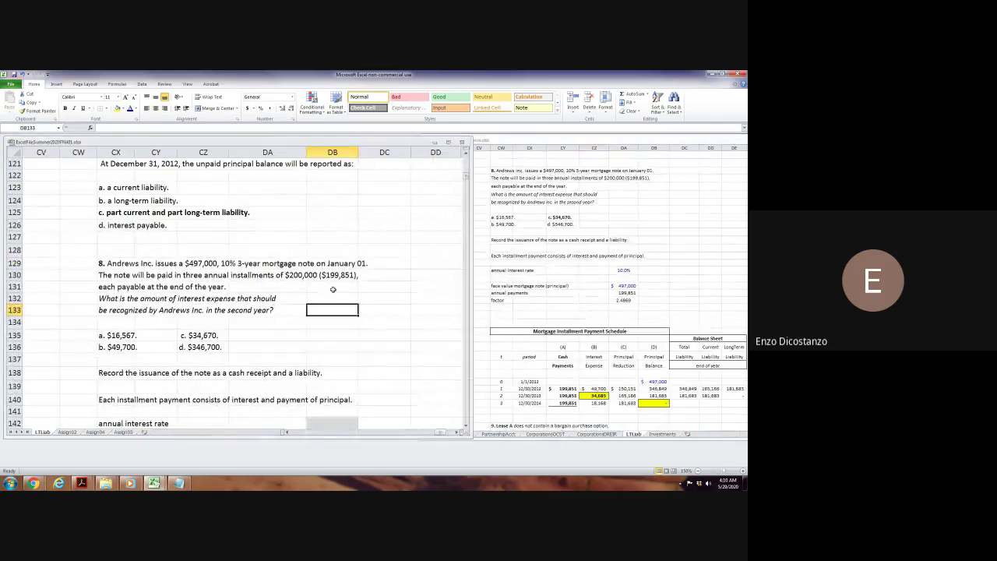
Enter the 10% annual interest rate in DB142 for the Andrews Inc. mortgage note.
{"action": "scroll", "coordinate": [372, 272], "scroll_direction": "down", "scroll_amount": 3}
{"action": "left_click", "coordinate": [372, 272]}
{"action": "scroll", "coordinate": [374, 274], "scroll_direction": "down", "scroll_amount": 5}
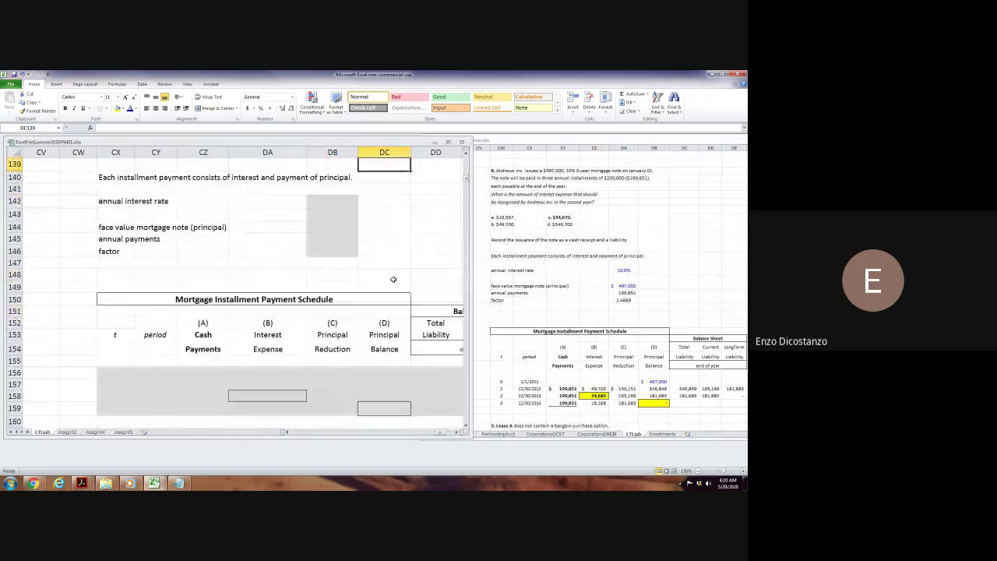
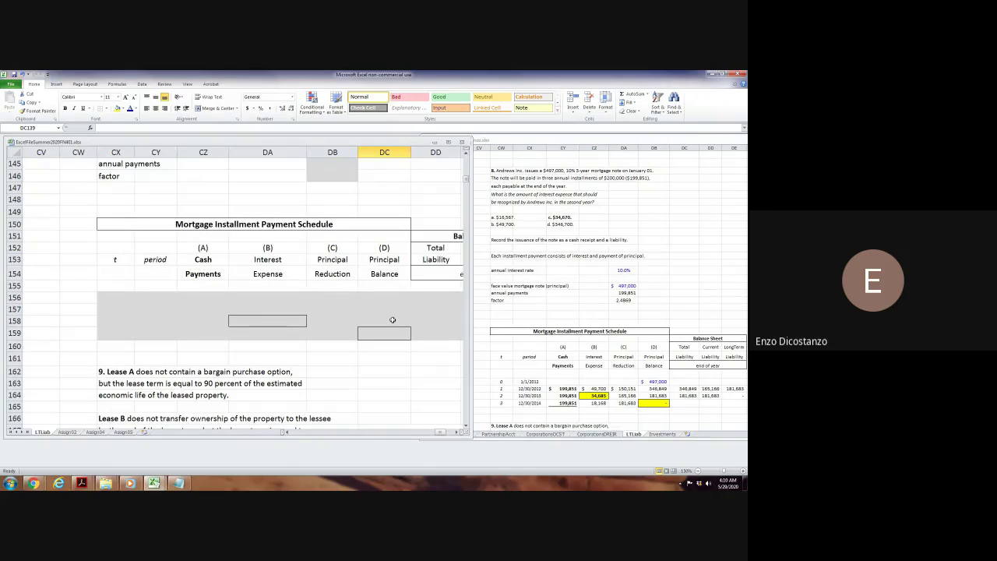
{"action": "scroll", "coordinate": [394, 319], "scroll_direction": "up", "scroll_amount": 4}
{"action": "left_click", "coordinate": [325, 274]}
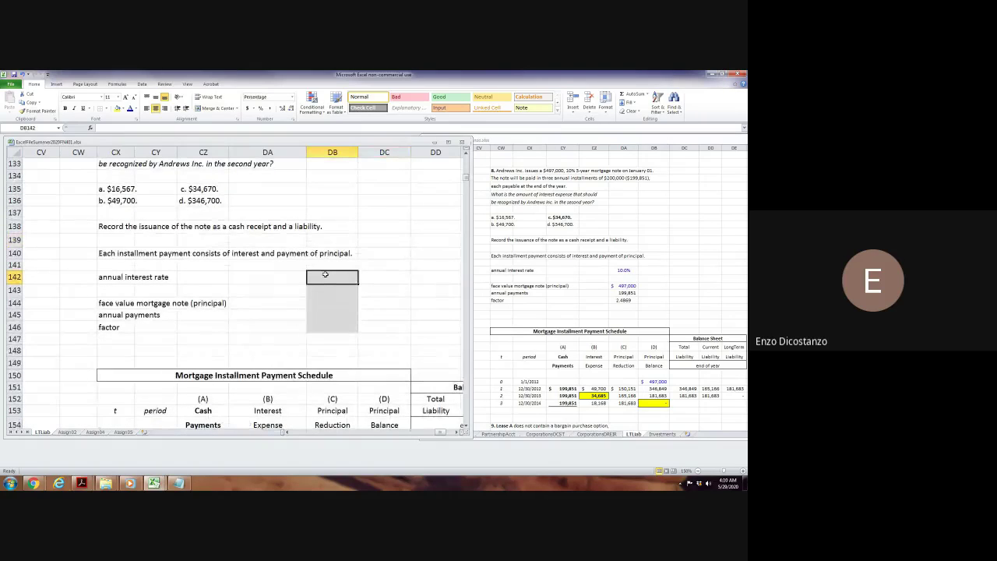
{"action": "type", "text": "10%"}
{"action": "key", "text": "Return"}
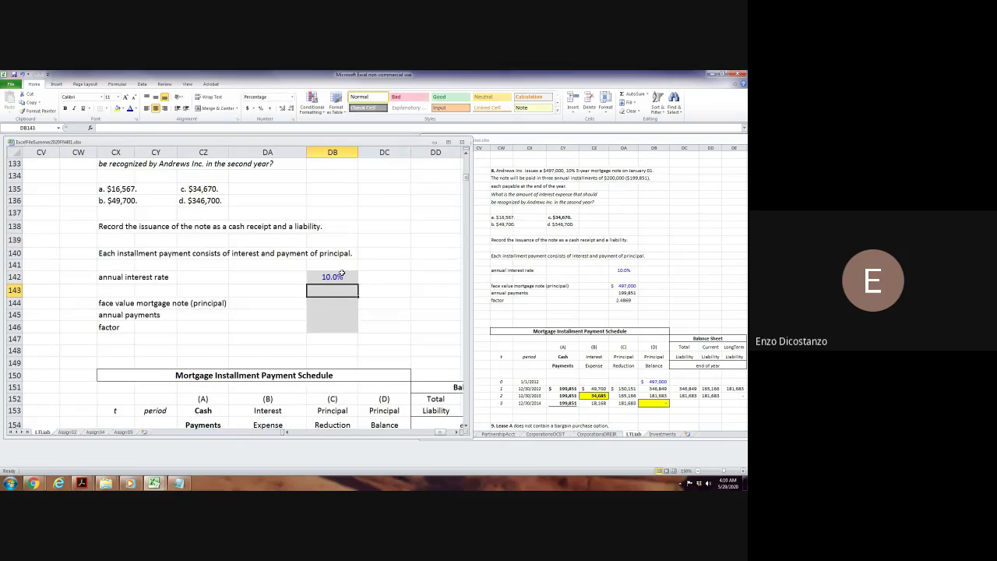
Look over the exercise 8 statement, its blank payment schedule and the lease and ratio exercises below it in the practice sheet.
{"action": "scroll", "coordinate": [319, 265], "scroll_direction": "up", "scroll_amount": 3}
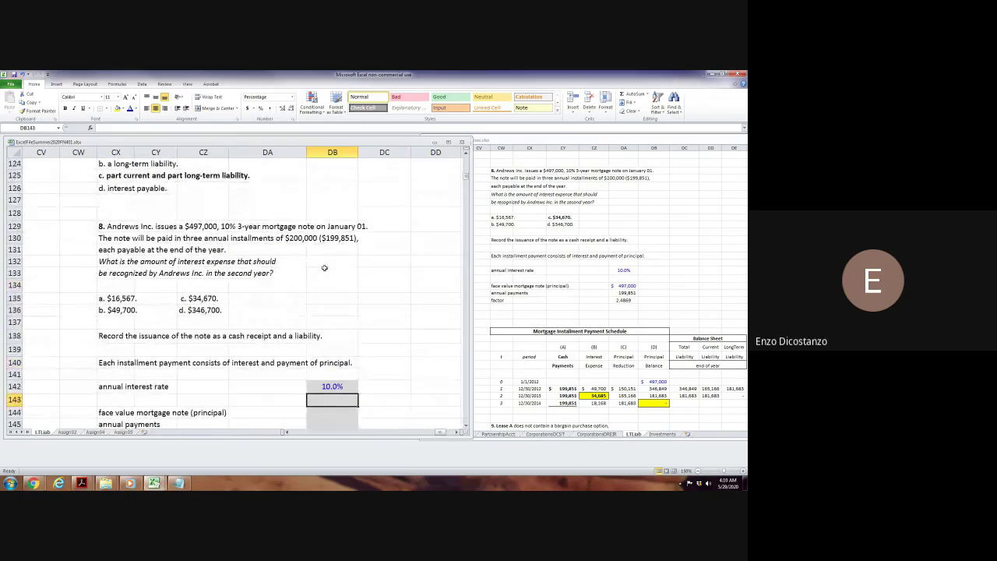
{"action": "scroll", "coordinate": [240, 274], "scroll_direction": "down", "scroll_amount": 3}
{"action": "scroll", "coordinate": [241, 275], "scroll_direction": "down", "scroll_amount": 3}
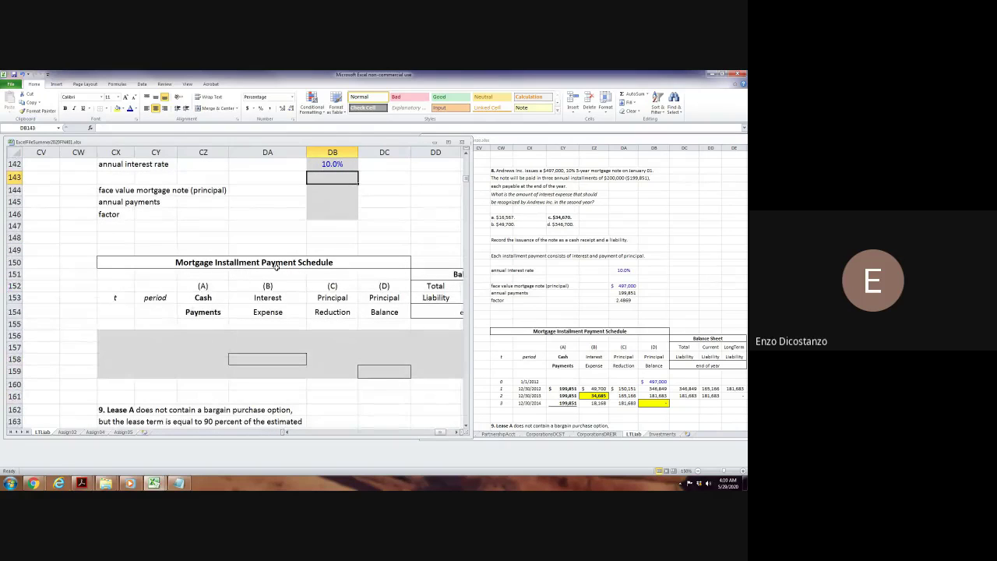
{"action": "left_click", "coordinate": [270, 213]}
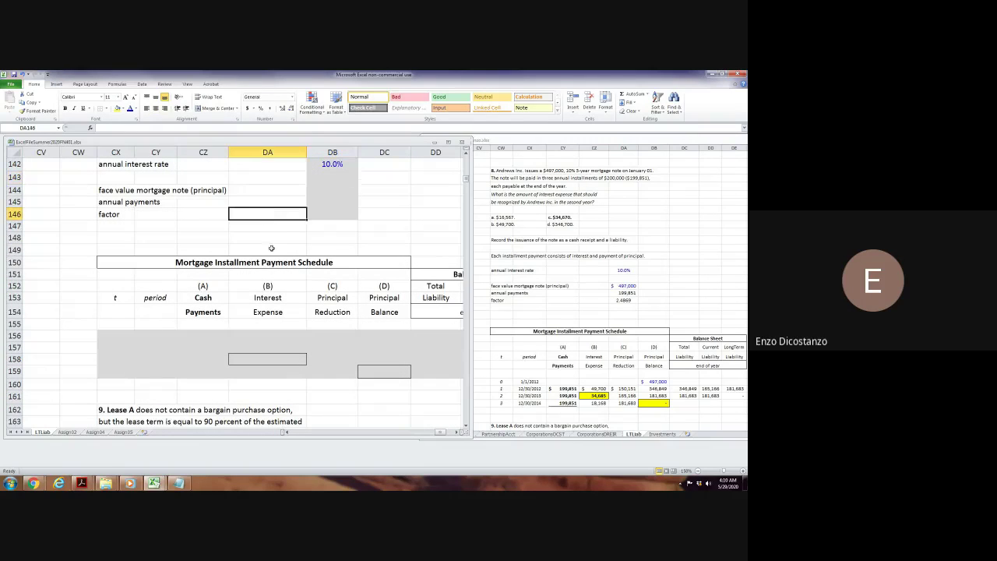
{"action": "scroll", "coordinate": [270, 248], "scroll_direction": "down", "scroll_amount": 16}
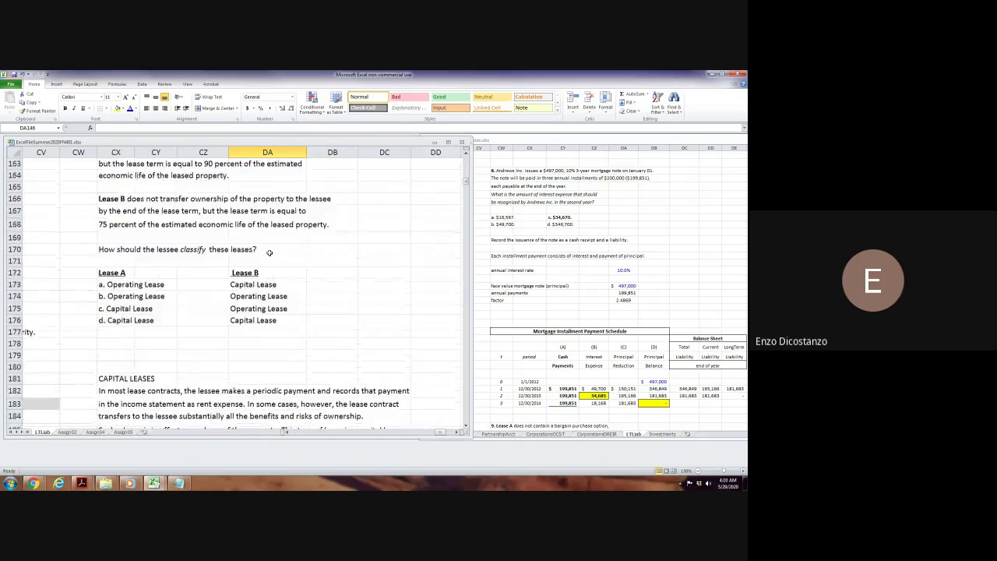
{"action": "scroll", "coordinate": [270, 250], "scroll_direction": "down", "scroll_amount": 15}
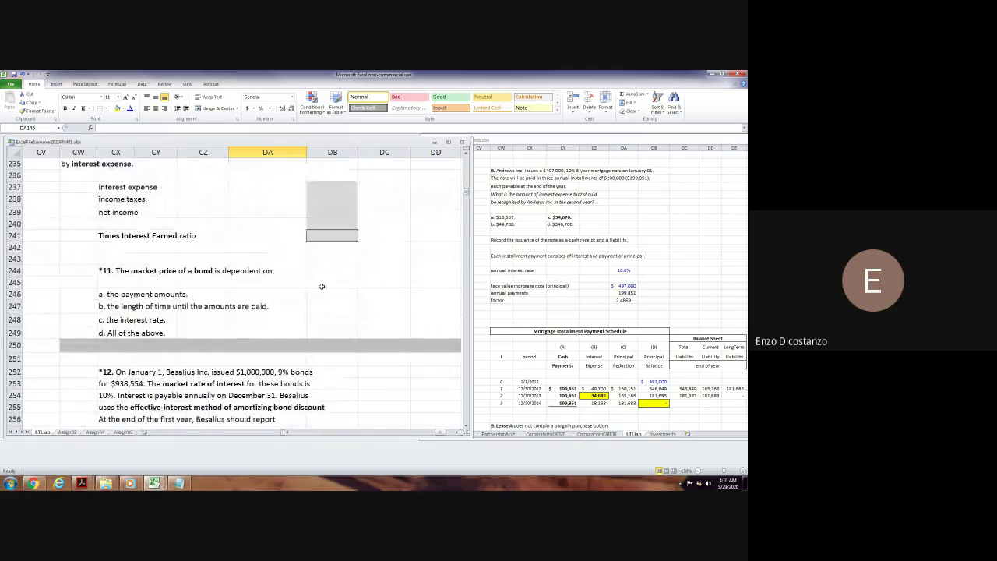
{"action": "scroll", "coordinate": [288, 289], "scroll_direction": "up", "scroll_amount": 10}
{"action": "scroll", "coordinate": [289, 291], "scroll_direction": "up", "scroll_amount": 20}
{"action": "scroll", "coordinate": [292, 292], "scroll_direction": "down", "scroll_amount": 8}
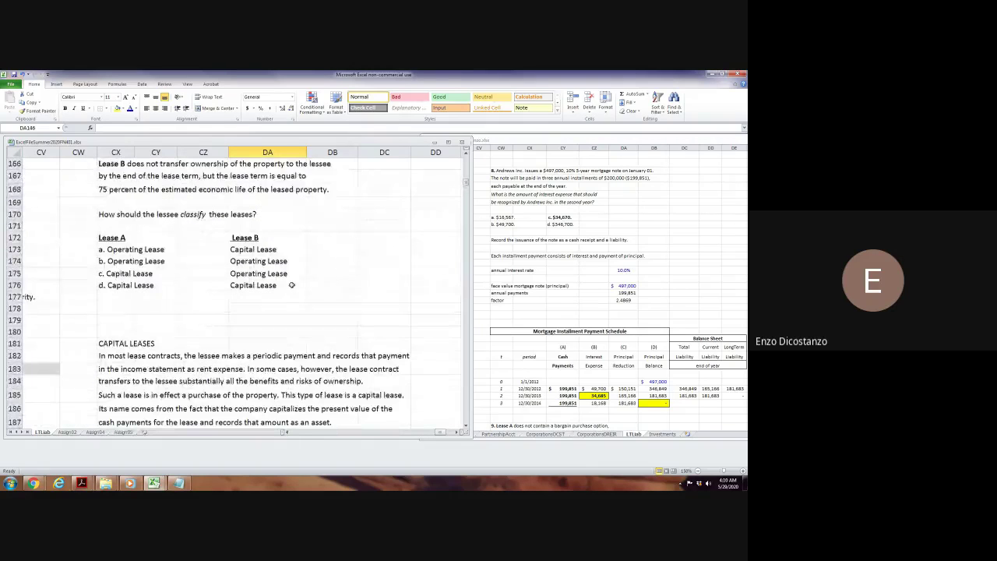
{"action": "scroll", "coordinate": [296, 292], "scroll_direction": "up", "scroll_amount": 3}
{"action": "scroll", "coordinate": [296, 293], "scroll_direction": "up", "scroll_amount": 1}
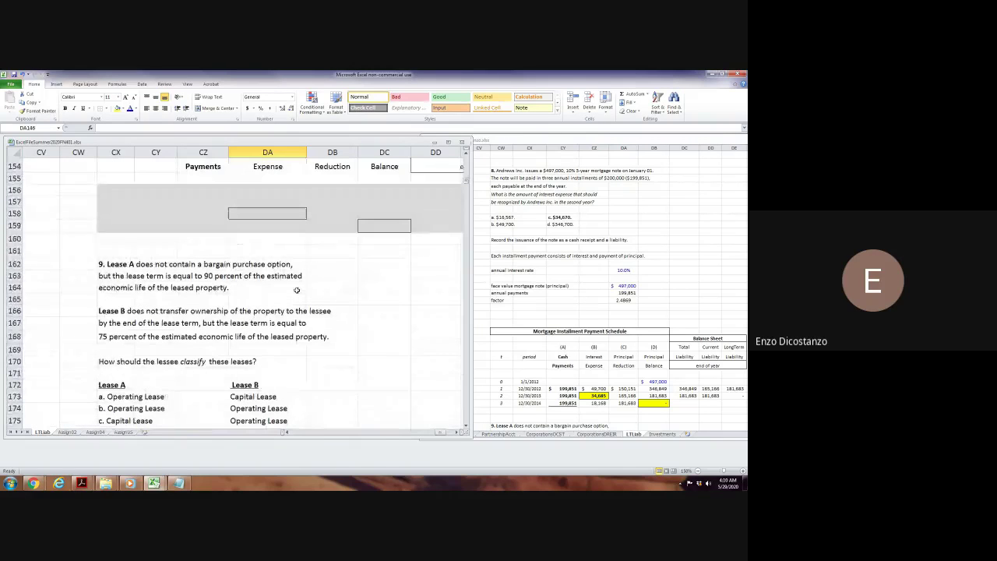
{"action": "scroll", "coordinate": [296, 290], "scroll_direction": "up", "scroll_amount": 7}
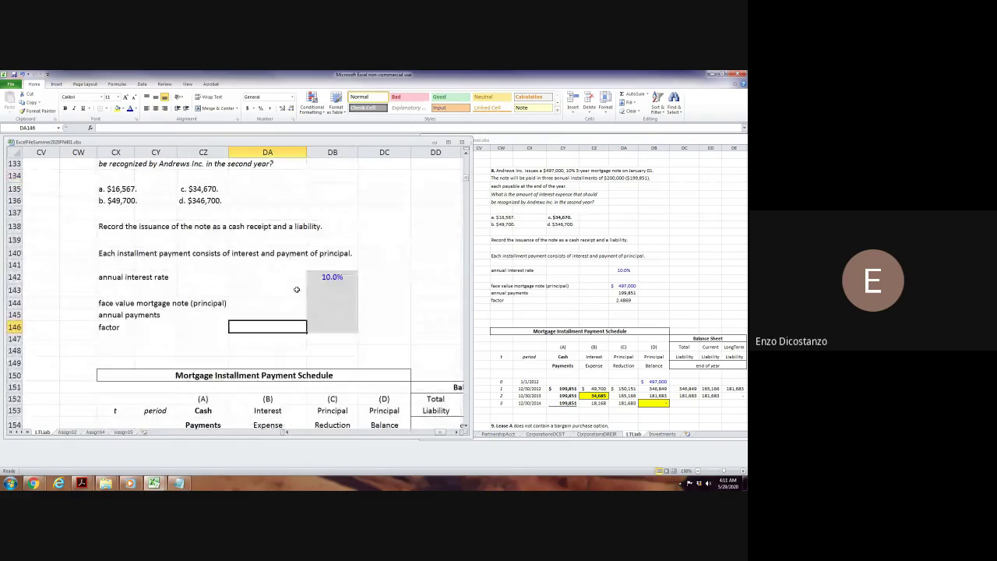
{"action": "scroll", "coordinate": [295, 289], "scroll_direction": "up", "scroll_amount": 2}
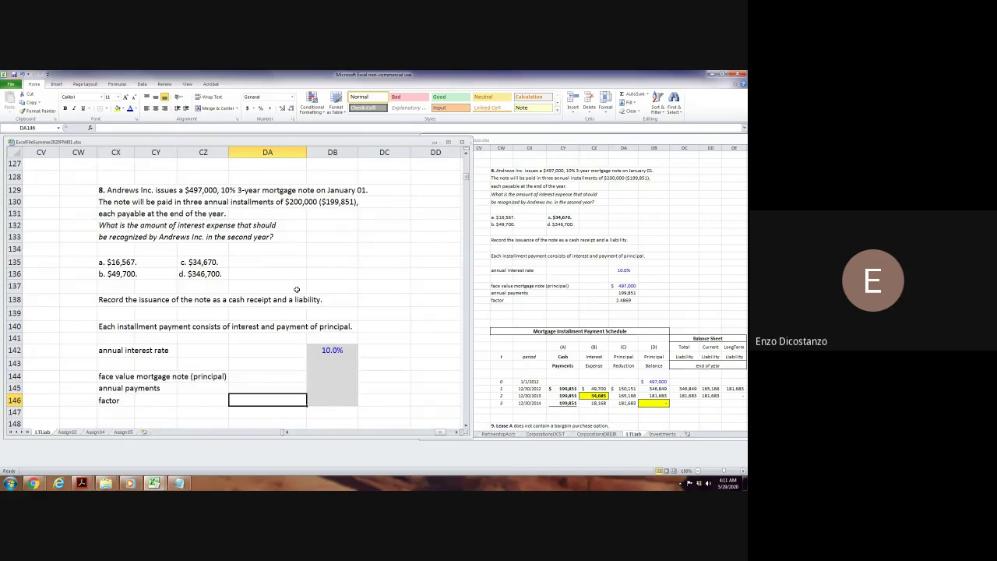
Enter 497000 as the face value of the mortgage note in DB144.
{"action": "left_click", "coordinate": [317, 377]}
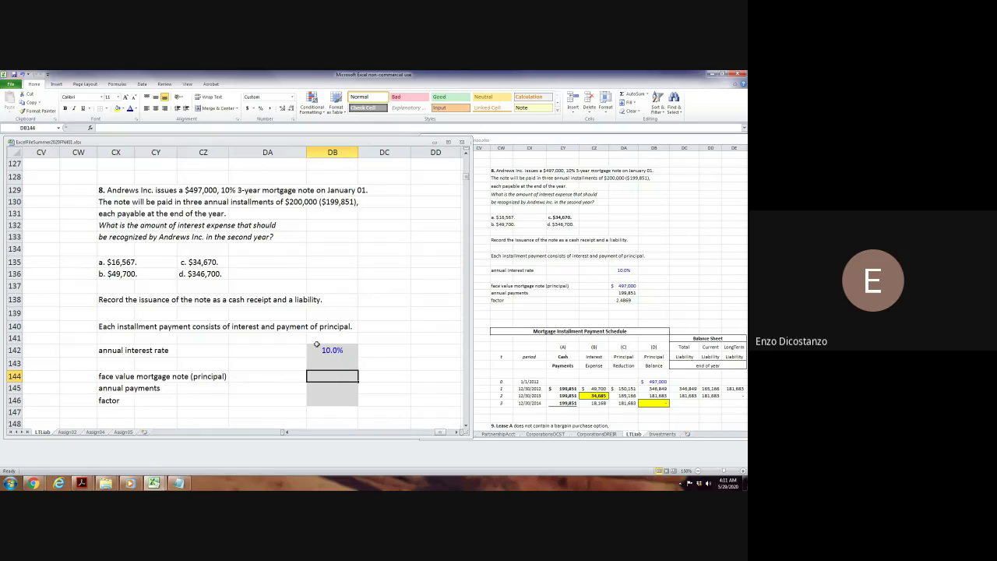
{"action": "type", "text": "497"}
{"action": "type", "text": "000"}
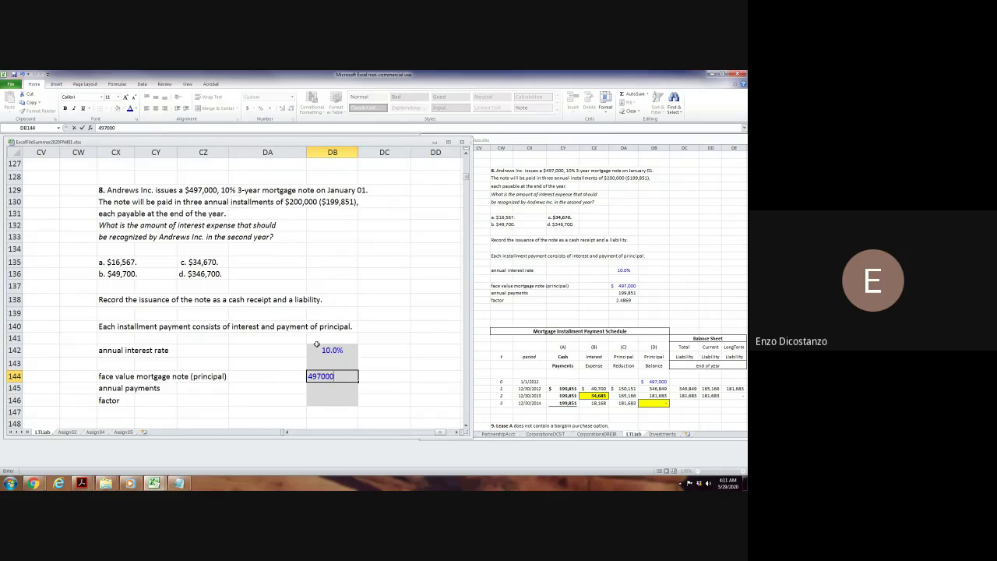
{"action": "key", "text": "Return"}
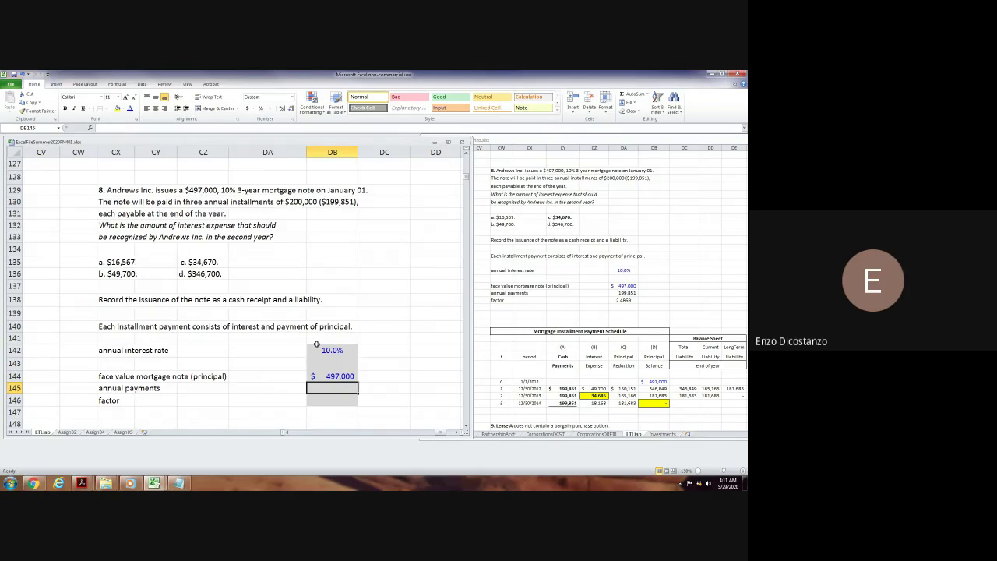
Enter the present value factor formula =1/(1+DB142)^CX157 in DB146.
{"action": "key", "text": "Return"}
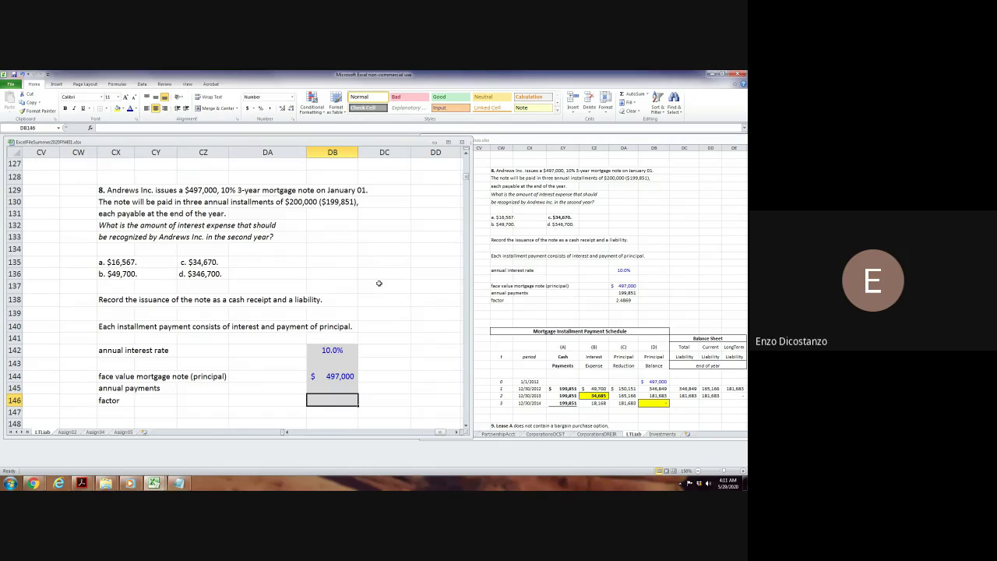
{"action": "type", "text": "=1/(1"}
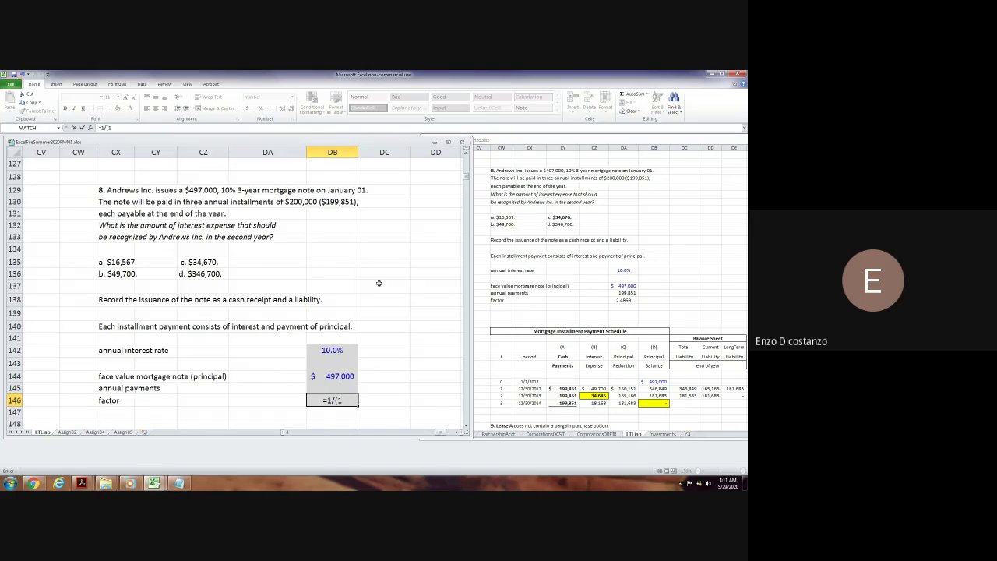
{"action": "type", "text": "+"}
{"action": "left_click", "coordinate": [349, 351]}
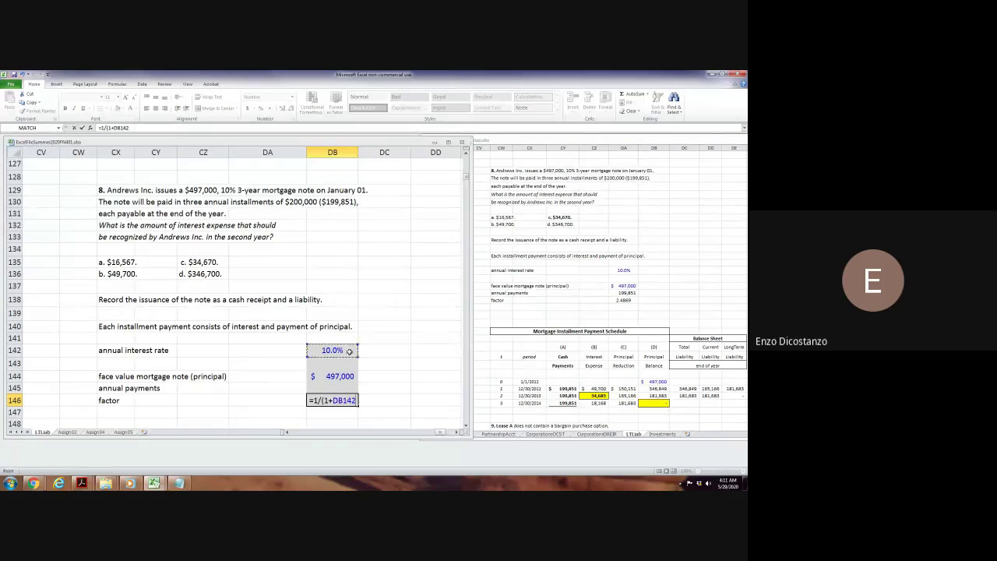
{"action": "type", "text": ")^"}
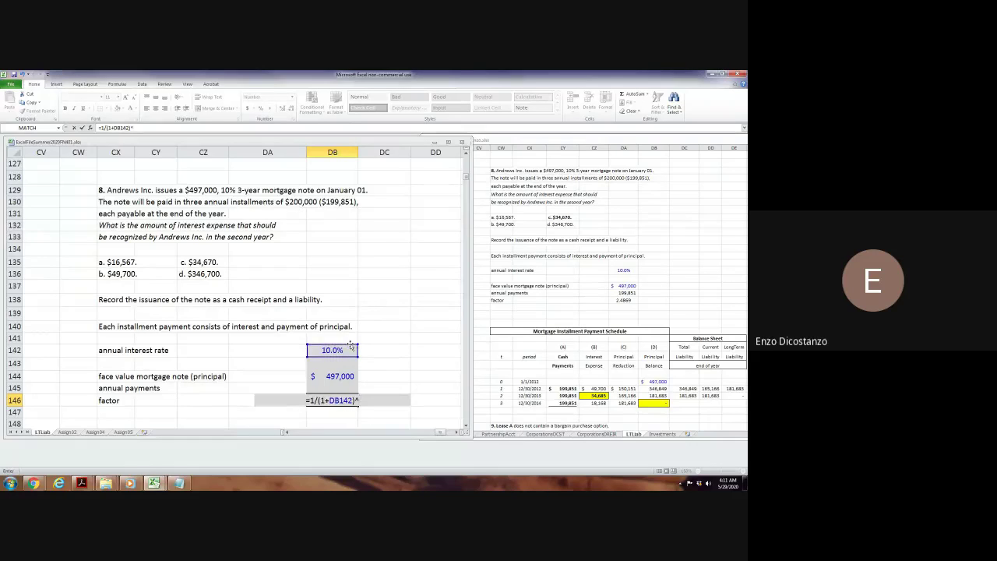
{"action": "scroll", "coordinate": [317, 332], "scroll_direction": "down", "scroll_amount": 5}
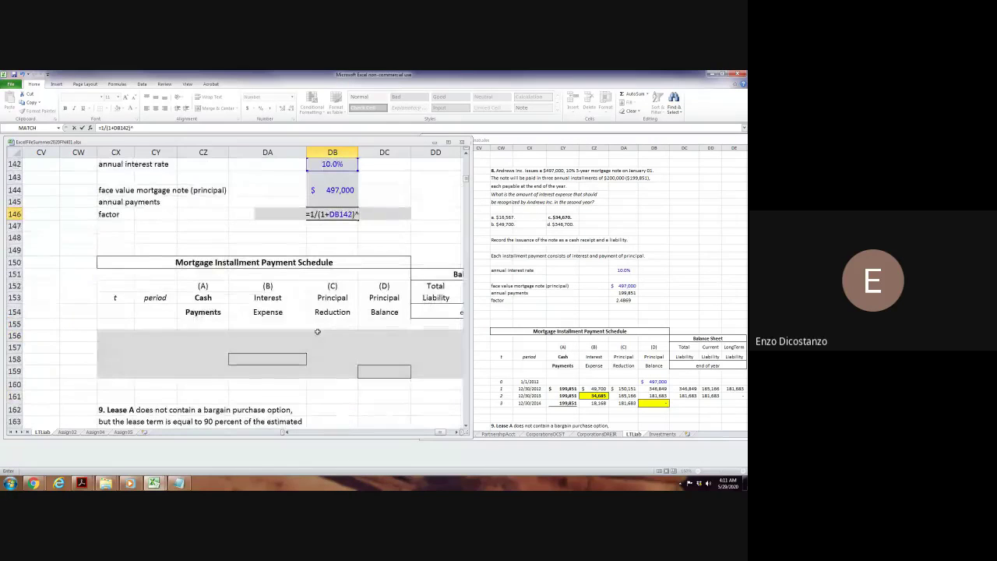
{"action": "left_click", "coordinate": [126, 349]}
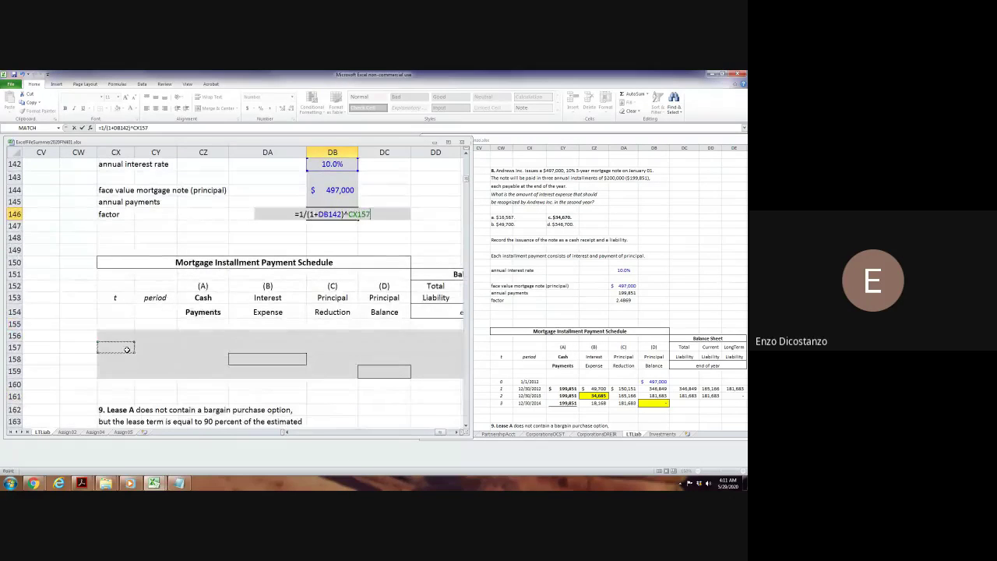
{"action": "key", "text": "Return"}
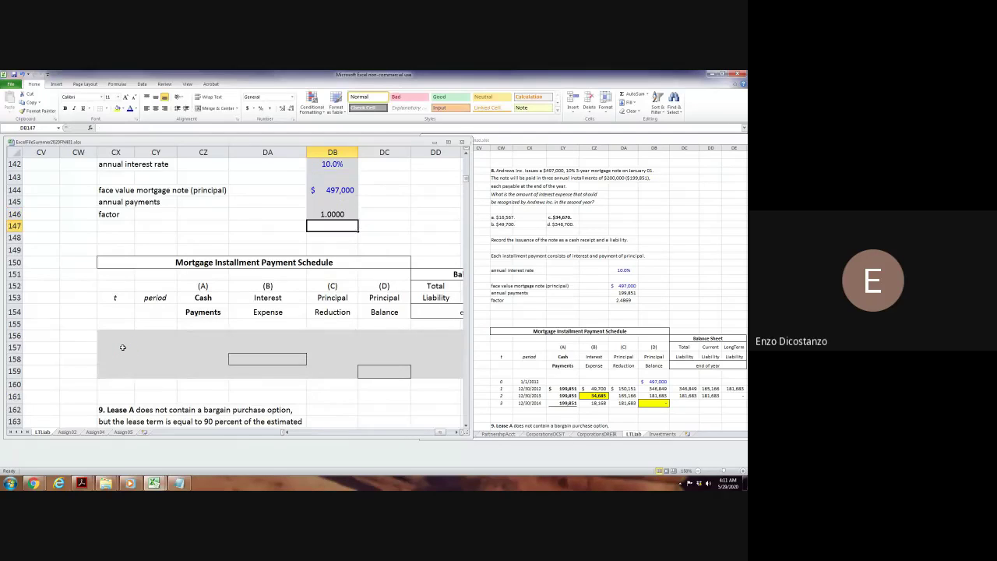
{"action": "key", "text": "Up"}
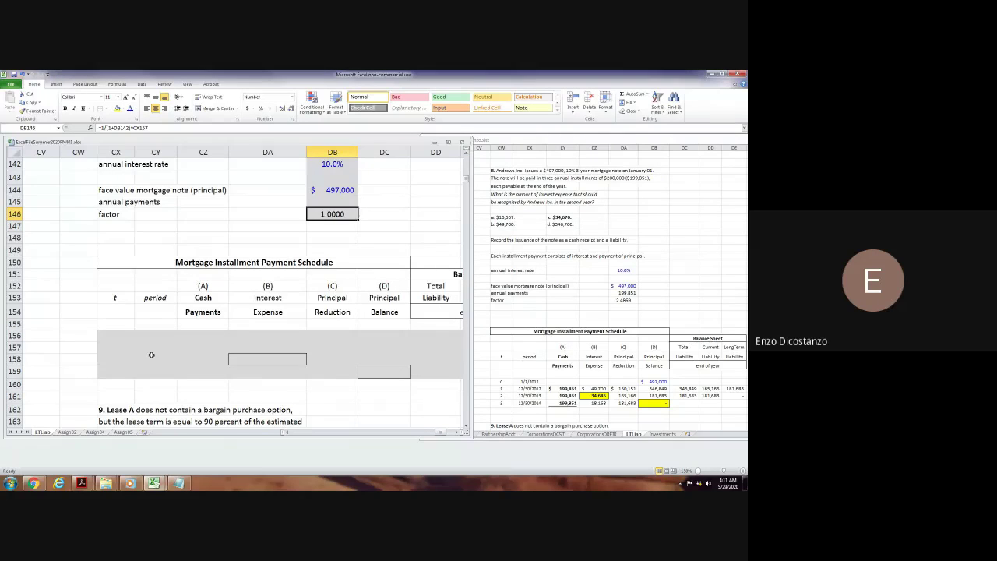
Number the schedule's t column from 0 in CX156, using =CX156+1 in CX157 filled down to CX159.
{"action": "left_click", "coordinate": [140, 333]}
{"action": "left_click", "coordinate": [114, 333]}
{"action": "key", "text": "Return"}
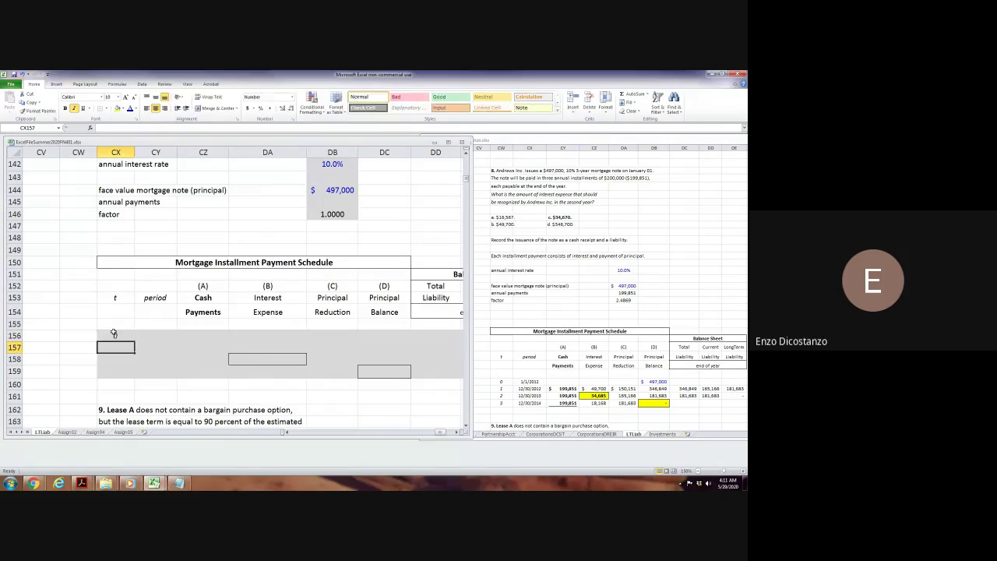
{"action": "type", "text": "156+"}
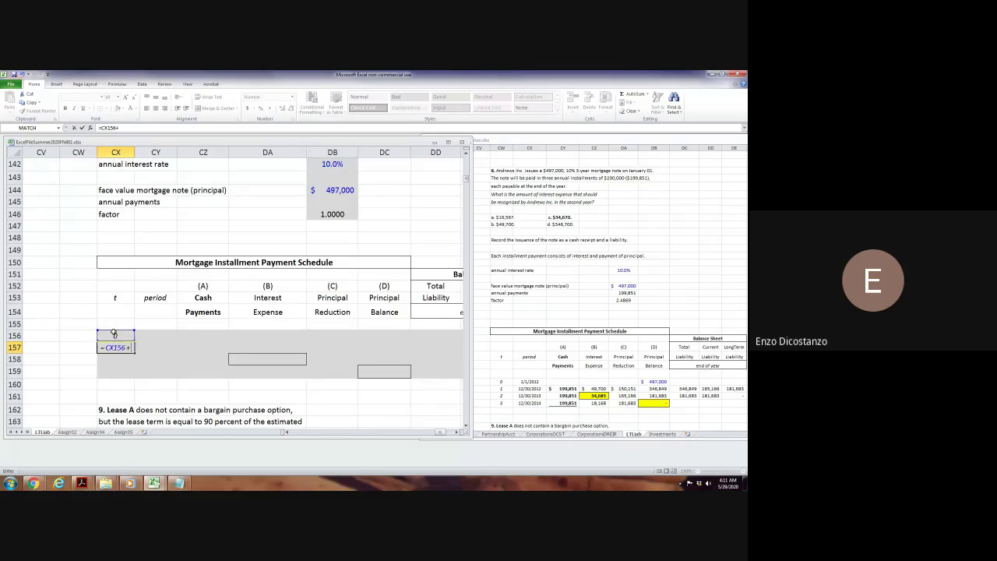
{"action": "key", "text": "Return"}
{"action": "key", "text": "Up"}
{"action": "key", "text": "shift+Down"}
{"action": "key", "text": "shift+Down"}
{"action": "key", "text": "ctrl+d"}
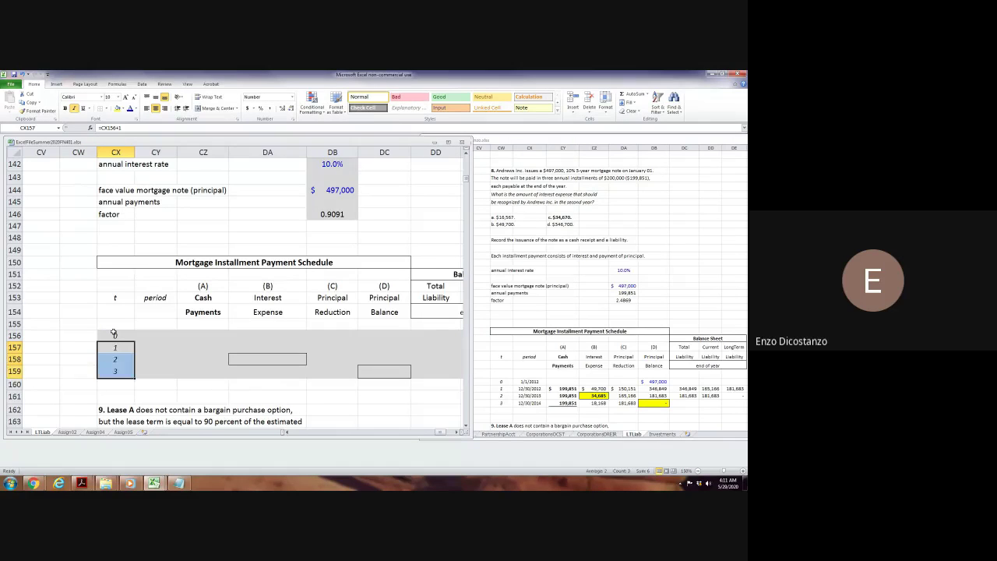
Enter the date 1/1/2012 in CY156 of the period column and fill it down to CY159.
{"action": "left_click", "coordinate": [152, 332]}
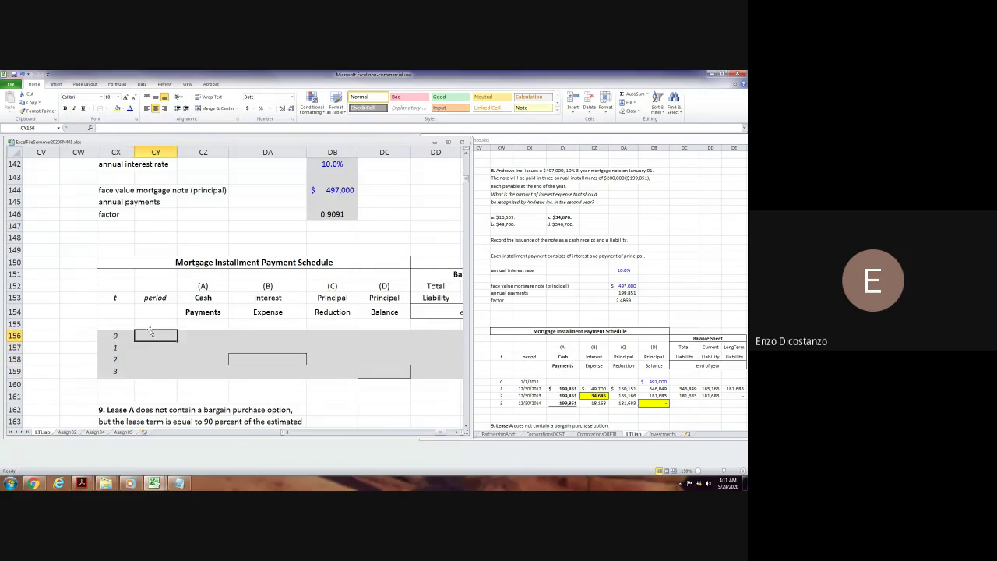
{"action": "type", "text": "1/1/"}
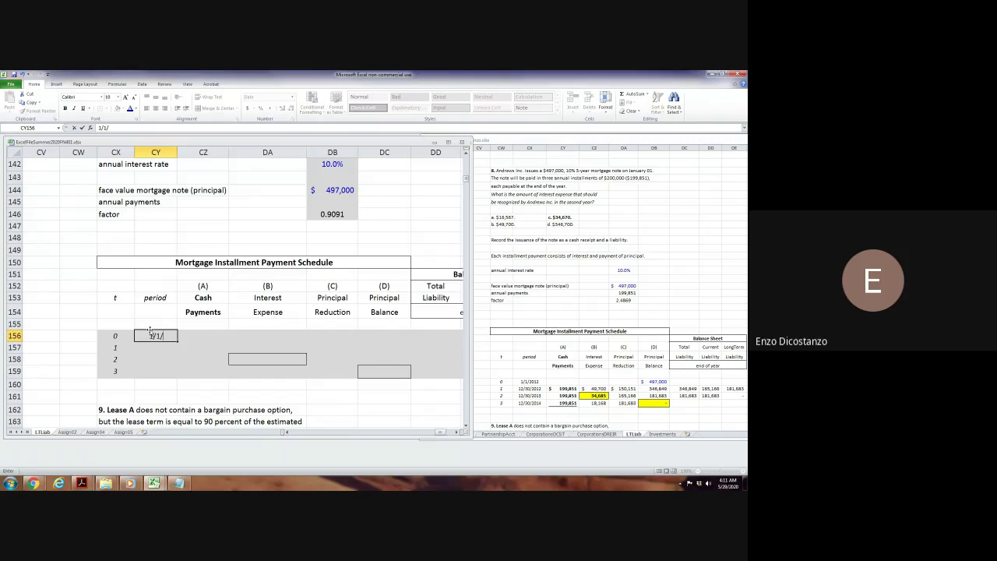
{"action": "type", "text": "2012"}
{"action": "key", "text": "Return"}
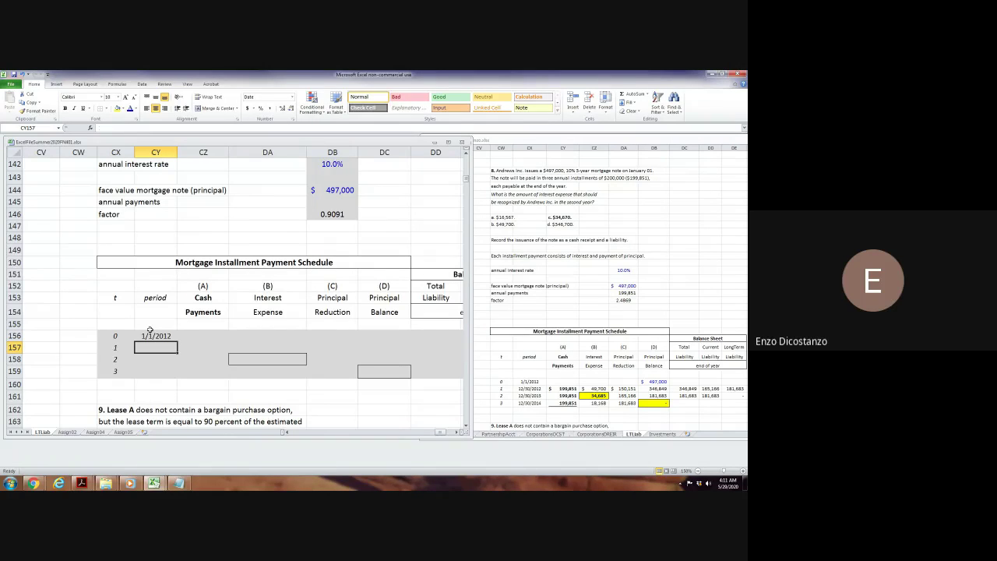
{"action": "left_click", "coordinate": [150, 331]}
{"action": "left_click_drag", "start_coordinate": [150, 335], "coordinate": [152, 371]}
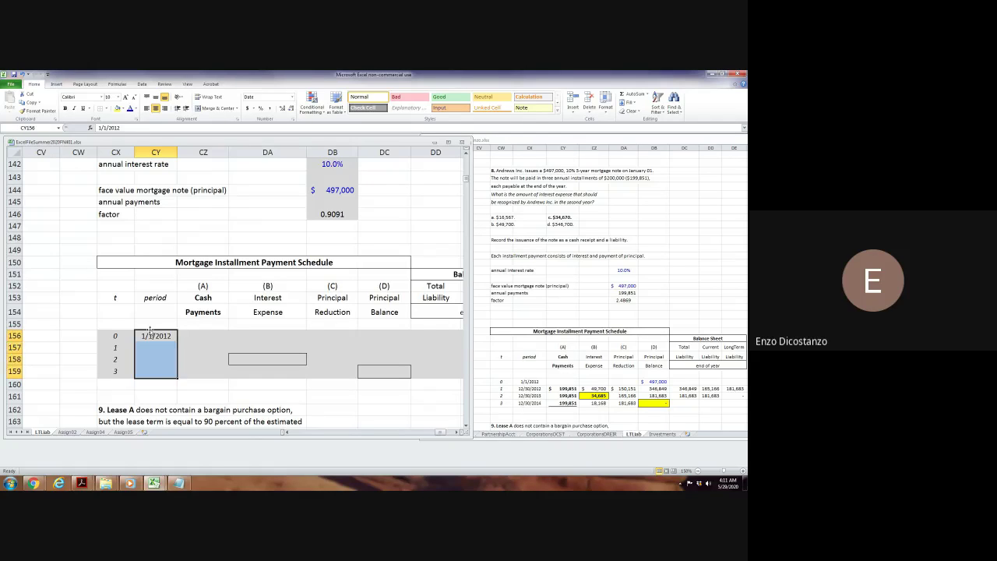
{"action": "key", "text": "ctrl+d"}
Change the period date in CY157 to 12/30/2013 and fill it down through CY159.
{"action": "key", "text": "Down"}
{"action": "key", "text": "F2"}
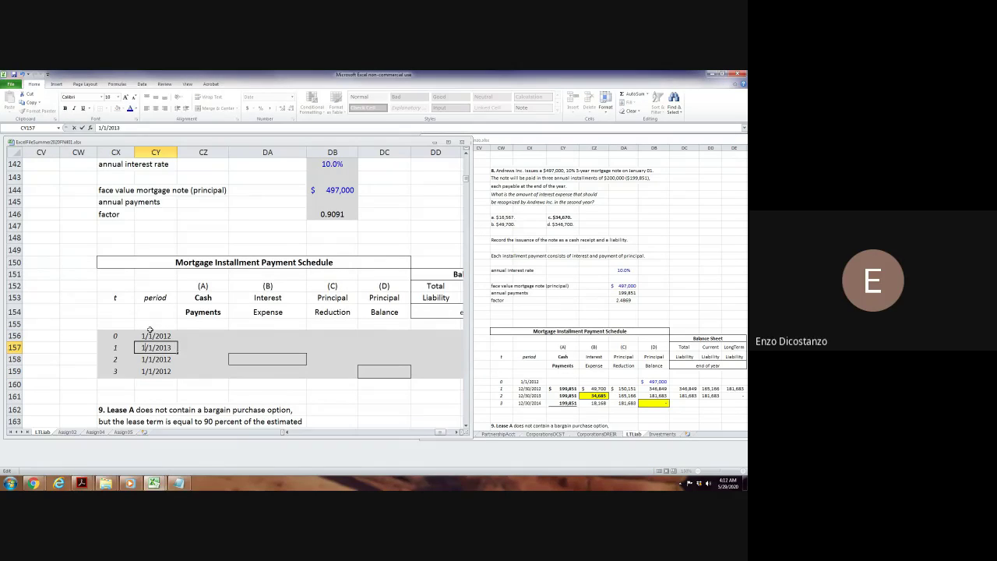
{"action": "type", "text": "2"}
{"action": "key", "text": "Right"}
{"action": "key", "text": "Delete"}
{"action": "type", "text": "30"}
{"action": "key", "text": "shift+End"}
{"action": "key", "text": "ctrl+Return"}
{"action": "key", "text": "shift+Down"}
{"action": "key", "text": "shift+Down"}
{"action": "key", "text": "ctrl+d"}
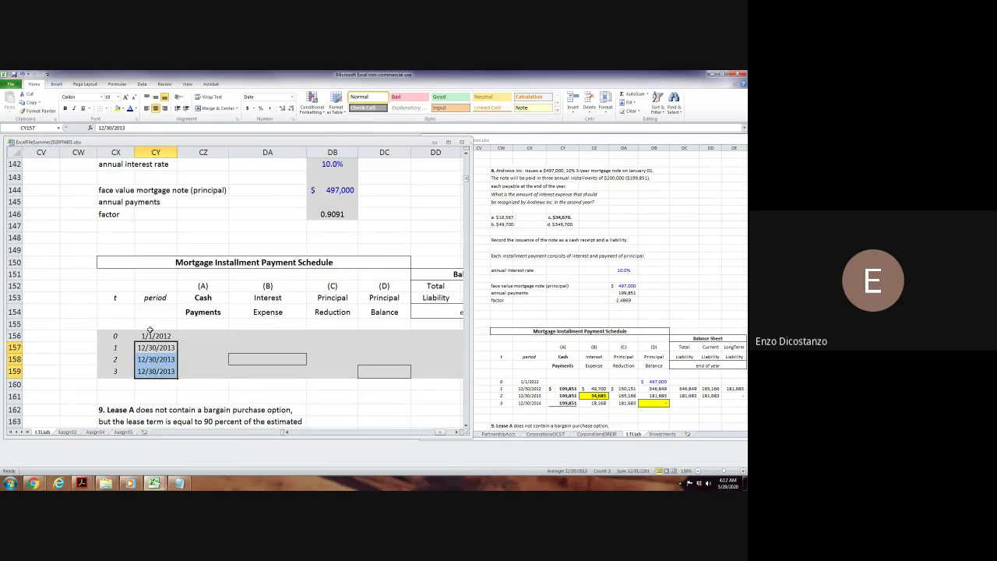
Set the period dates for t = 2 and t = 3 to 12/30/2014 and 12/30/2015 in CY158:CY159.
{"action": "key", "text": "Down"}
{"action": "key", "text": "F2"}
{"action": "key", "text": "BackSpace"}
{"action": "type", "text": "4"}
{"action": "key", "text": "Return"}
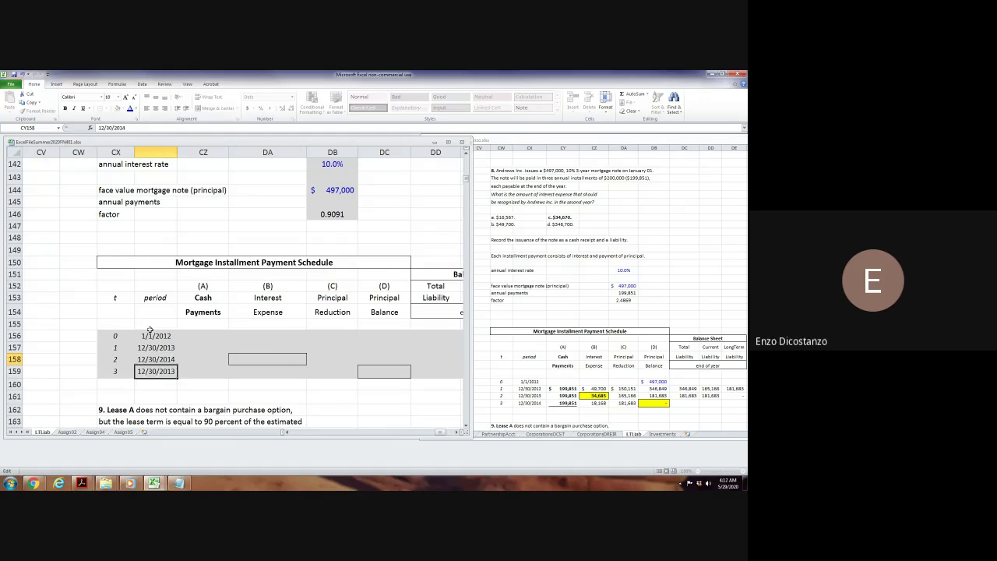
{"action": "key", "text": "F2"}
{"action": "key", "text": "BackSpace"}
{"action": "type", "text": "5"}
{"action": "key", "text": "Return"}
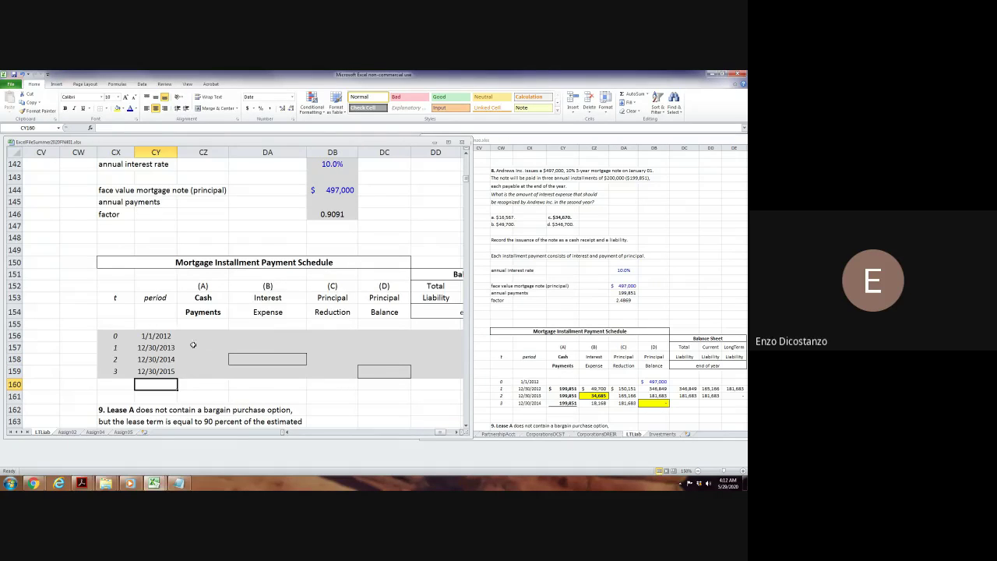
Enter 497,000 in DC156 as the principal balance at t = 0 of the installment payment schedule.
{"action": "left_click", "coordinate": [381, 335]}
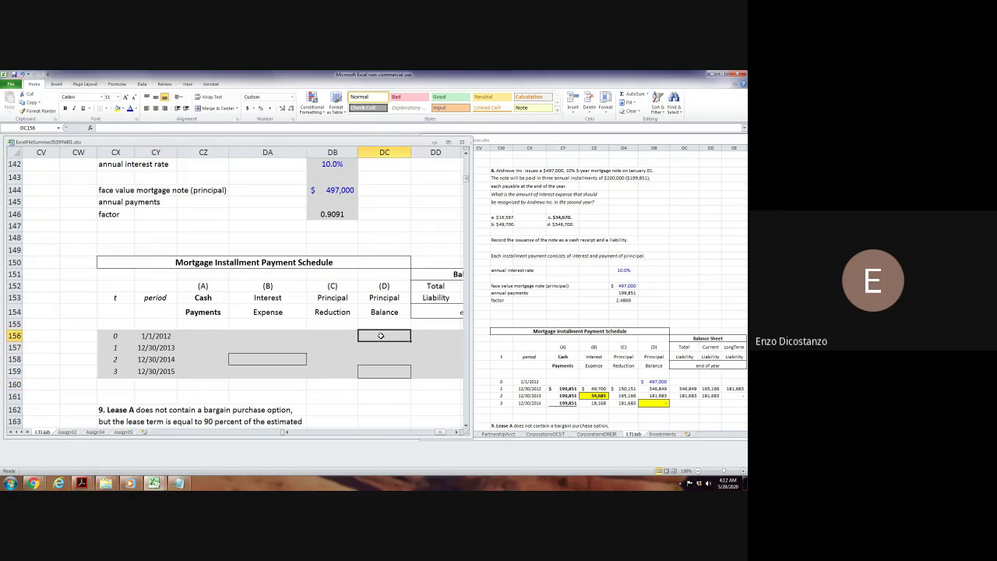
{"action": "type", "text": "4"}
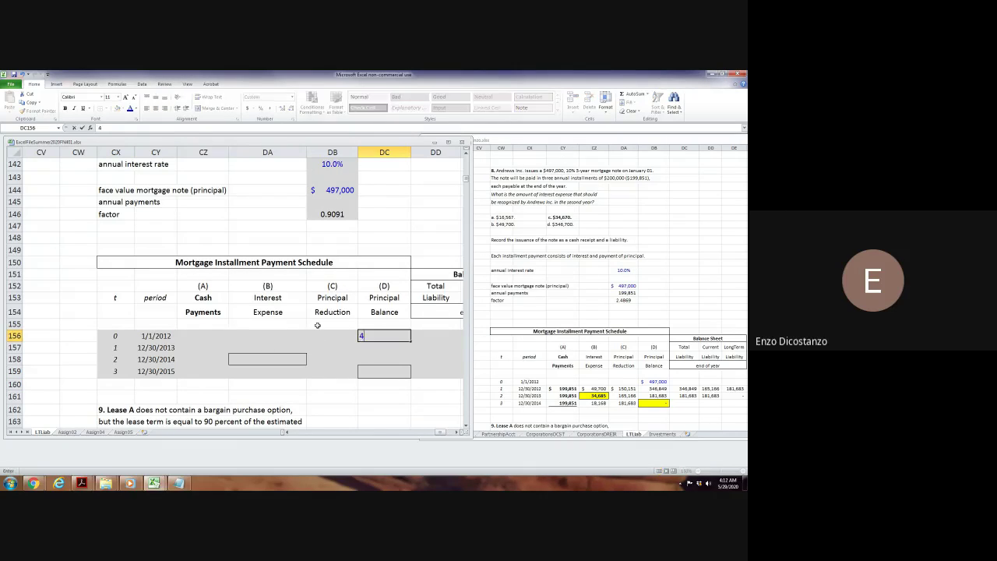
{"action": "type", "text": "97,000"}
{"action": "key", "text": "Return"}
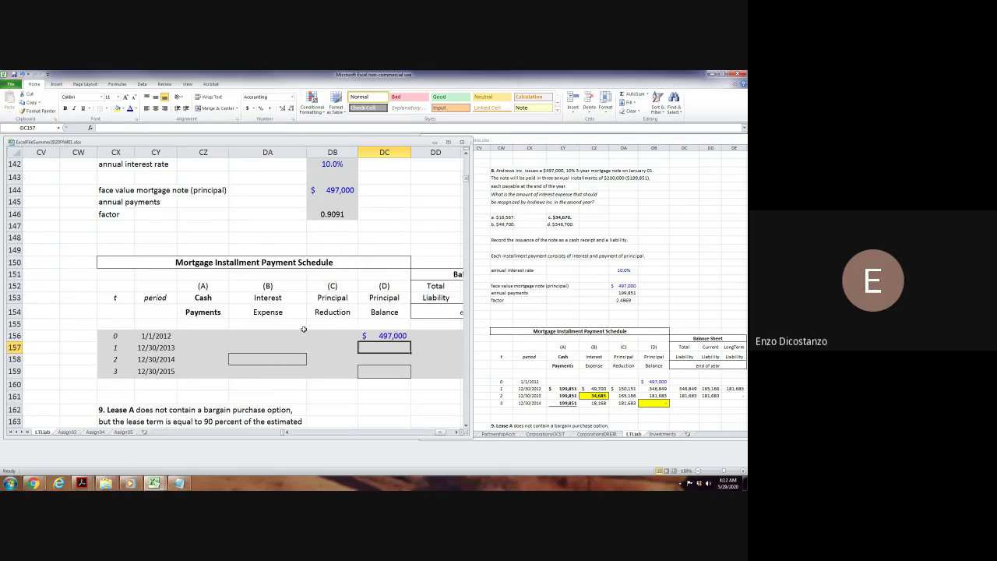
Extend the factor formula in DB146 to =1/(1+DB142)^CX157 + 1/(1+DB142)^CX158 + 1/(1+DB142)^CX159.
{"action": "scroll", "coordinate": [314, 323], "scroll_direction": "up", "scroll_amount": 2}
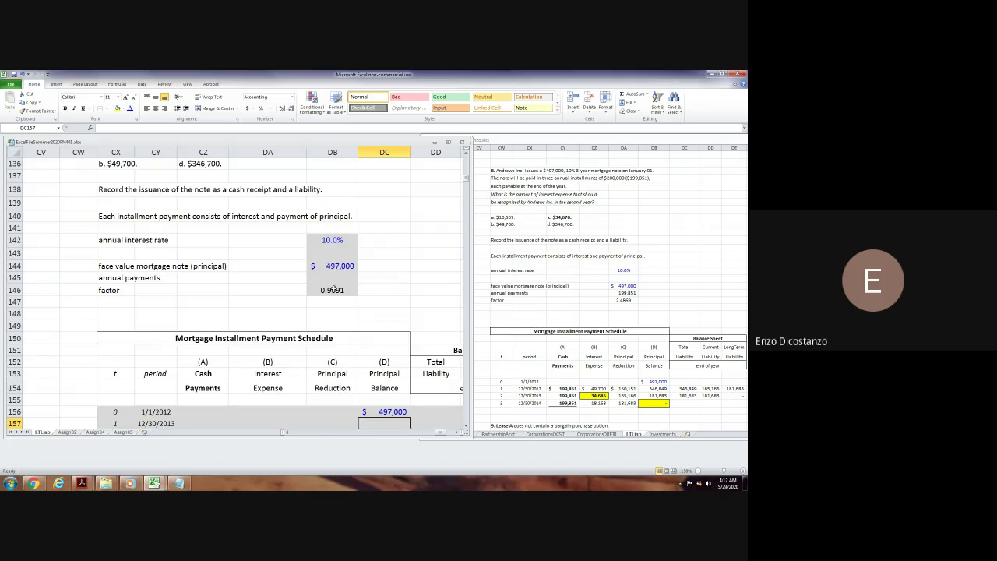
{"action": "left_click", "coordinate": [332, 290]}
{"action": "key", "text": "F2"}
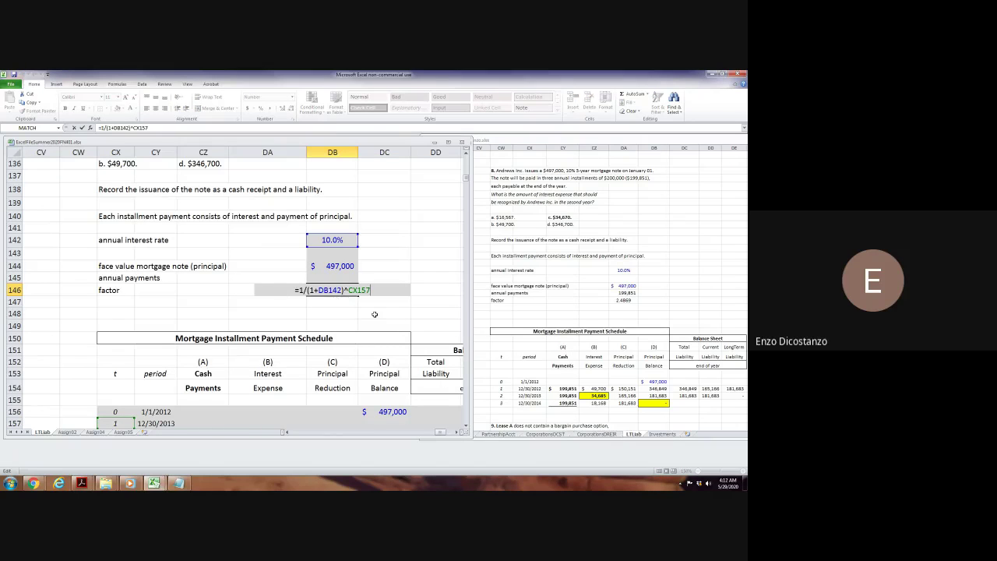
{"action": "key", "text": "shift+Left"}
{"action": "key", "text": "shift+Left"}
{"action": "key", "text": "shift+Left"}
{"action": "key", "text": "shift+Left"}
{"action": "key", "text": "shift+Left"}
{"action": "key", "text": "shift+Left"}
{"action": "key", "text": "shift+Left"}
{"action": "key", "text": "shift+Left"}
{"action": "key", "text": "shift+Left"}
{"action": "key", "text": "shift+Left"}
{"action": "key", "text": "shift+Left"}
{"action": "key", "text": "shift+Left"}
{"action": "key", "text": "shift+Left"}
{"action": "key", "text": "shift+Left"}
{"action": "key", "text": "shift+Left"}
{"action": "key", "text": "shift+Left"}
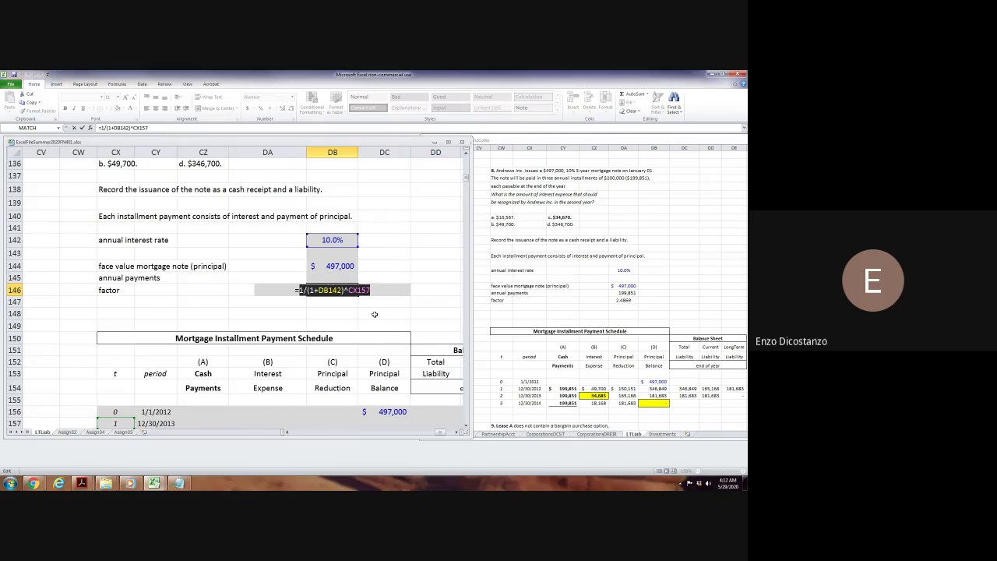
{"action": "key", "text": "ctrl+c"}
{"action": "key", "text": "End"}
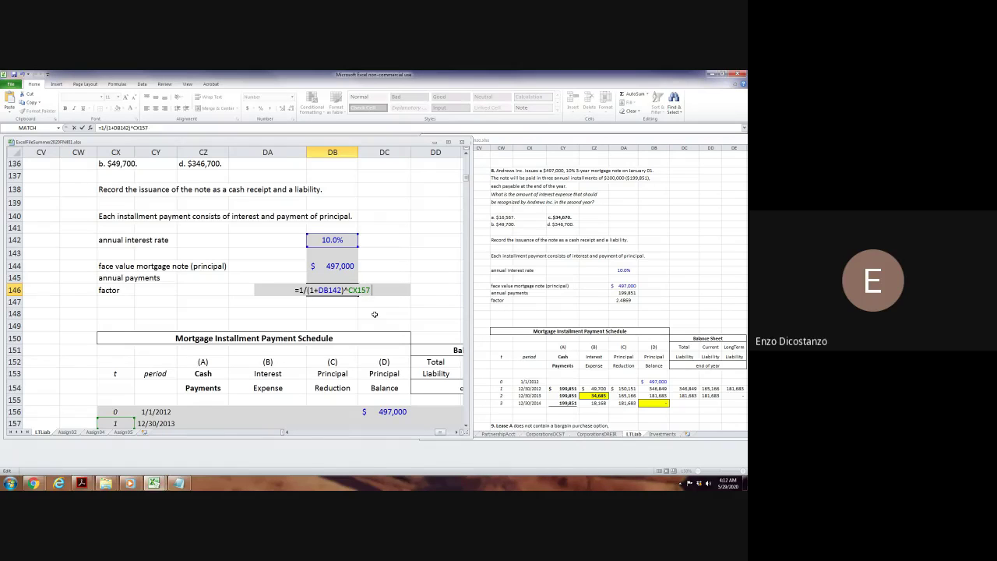
{"action": "type", "text": "+"}
{"action": "key", "text": "ctrl+v"}
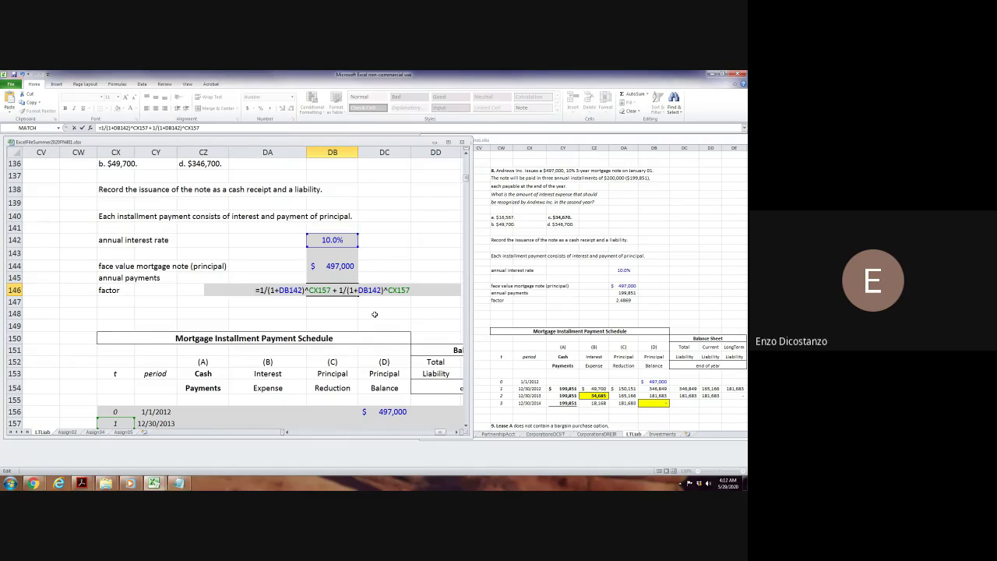
{"action": "type", "text": "+"}
{"action": "key", "text": "ctrl+v"}
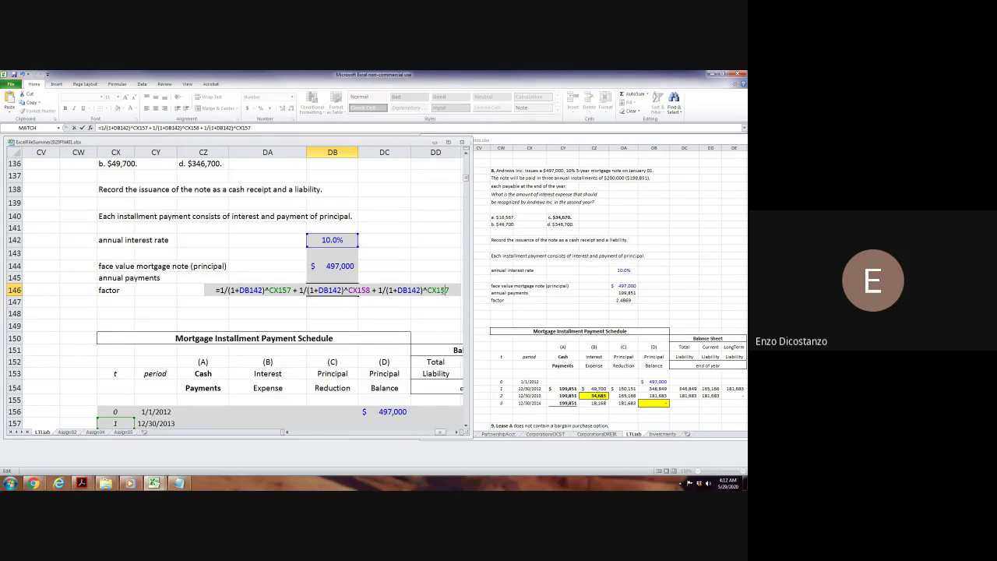
{"action": "key", "text": "BackSpace"}
{"action": "type", "text": "9"}
{"action": "scroll", "coordinate": [457, 245], "scroll_direction": "down", "scroll_amount": 4}
{"action": "scroll", "coordinate": [425, 255], "scroll_direction": "up", "scroll_amount": 3}
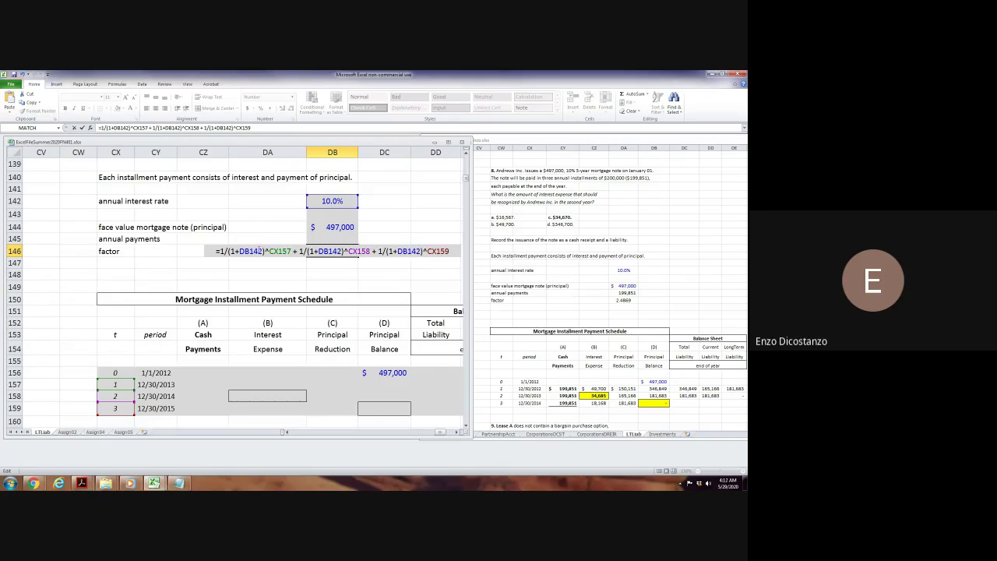
Make all three interest rate references in the DB146 factor formula absolute as $DB$142.
{"action": "double_click", "coordinate": [251, 251]}
{"action": "key", "text": "F4"}
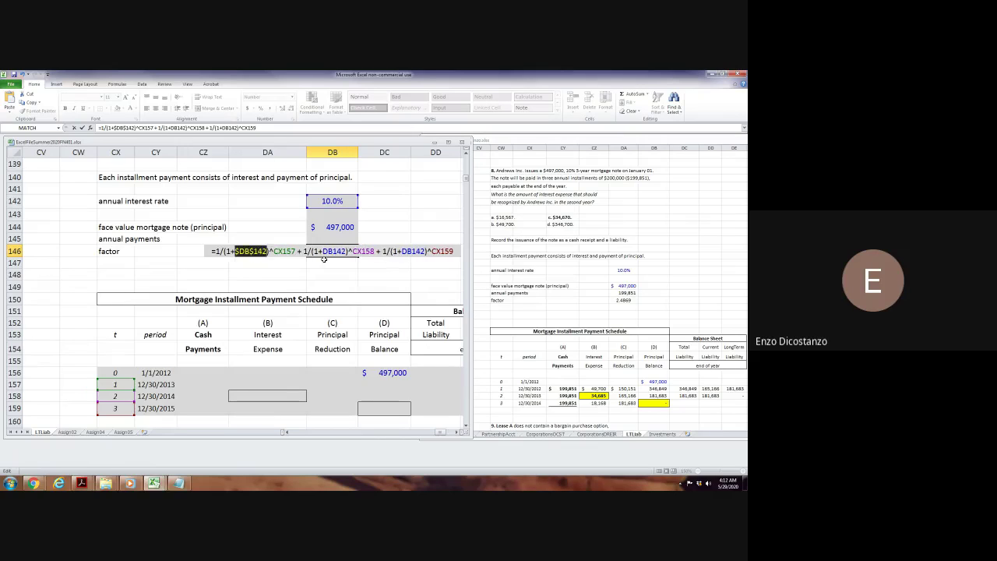
{"action": "double_click", "coordinate": [329, 250]}
{"action": "key", "text": "F4"}
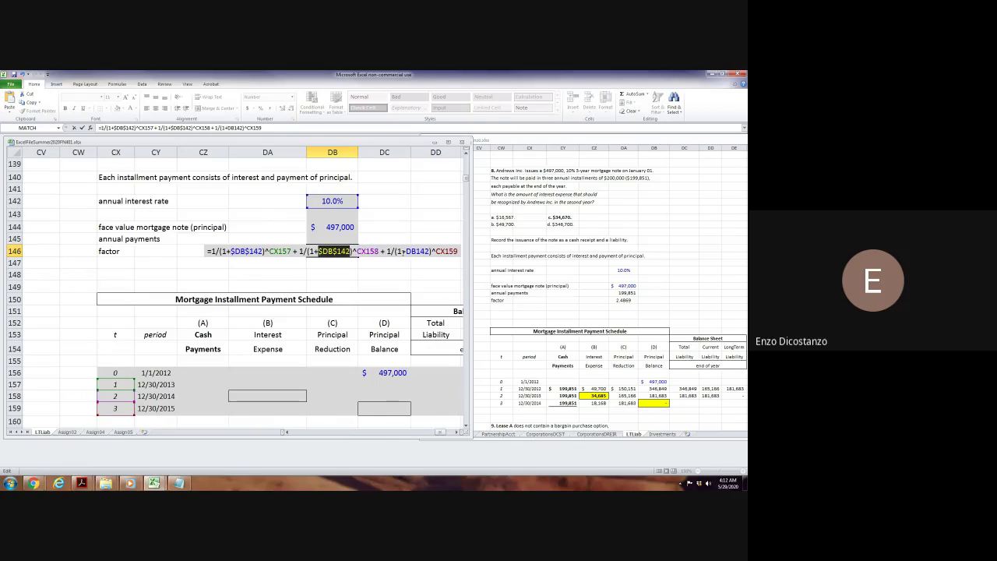
{"action": "double_click", "coordinate": [419, 251]}
{"action": "key", "text": "F4"}
{"action": "key", "text": "Return"}
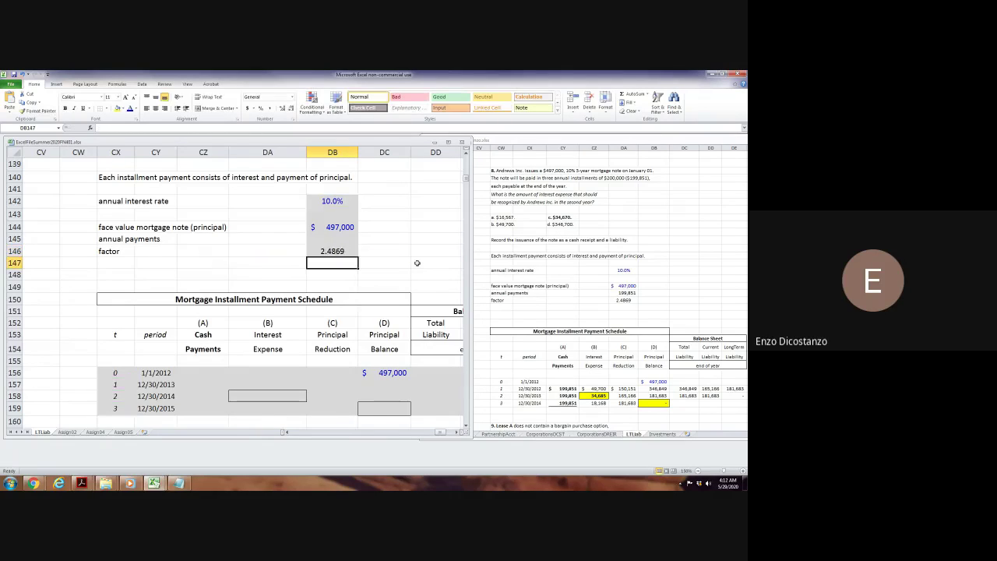
Check the cell references in the DB146 factor formula and maximize the practice workbook window.
{"action": "left_click", "coordinate": [347, 251]}
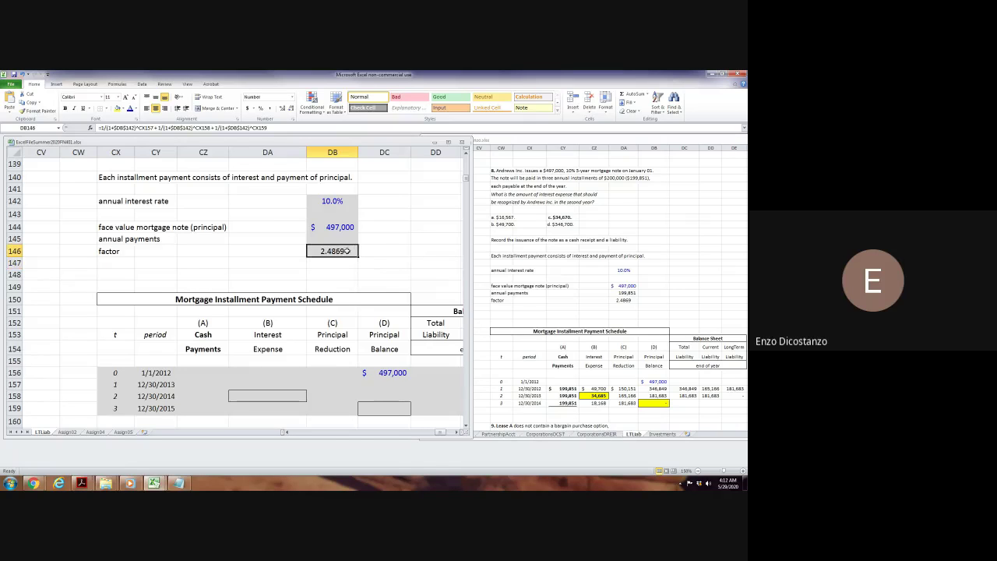
{"action": "key", "text": "F2"}
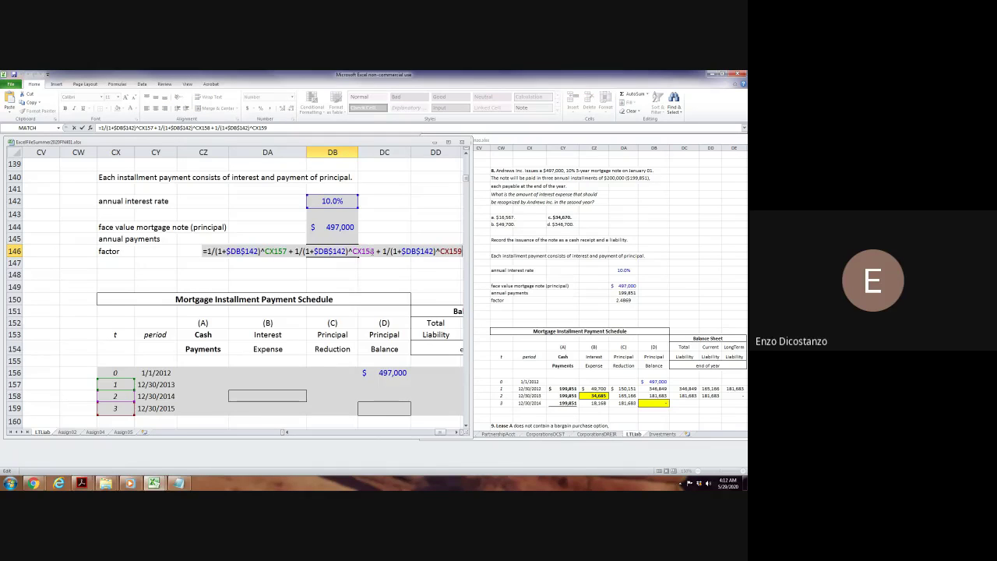
{"action": "key", "text": "Escape"}
{"action": "left_click", "coordinate": [448, 142]}
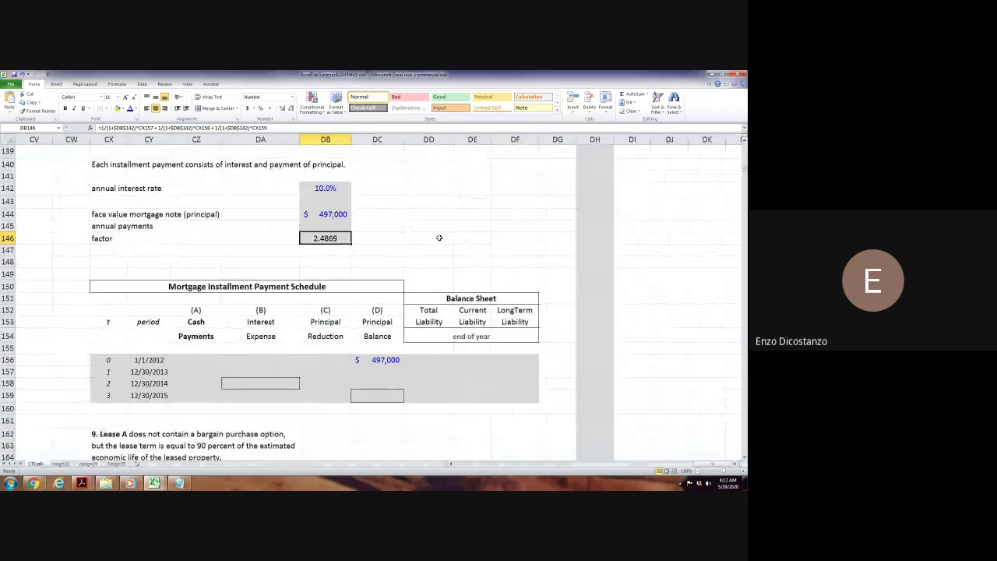
Fill the annual payments and factor cells DB145:DB146 across into column DC.
{"action": "left_click", "coordinate": [264, 262]}
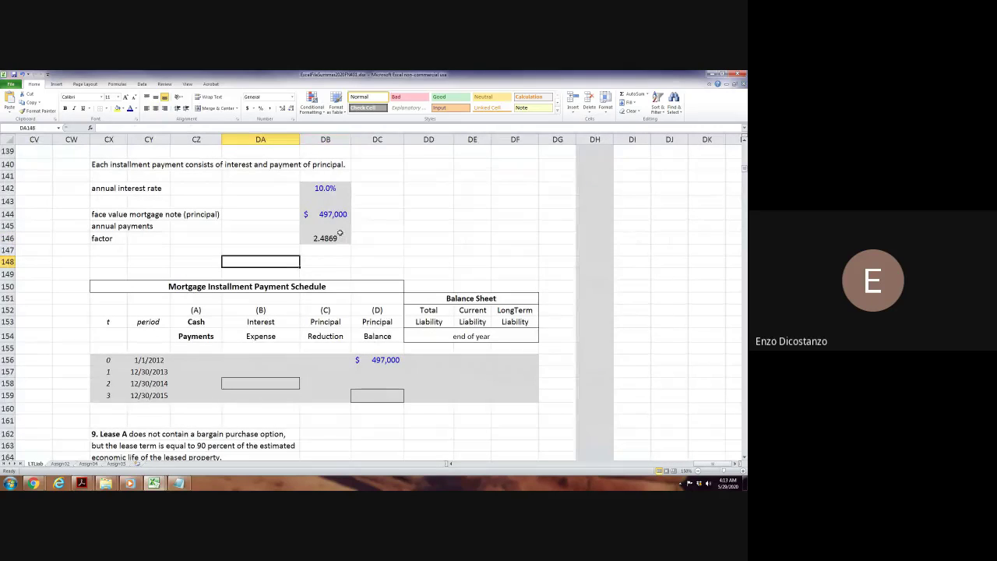
{"action": "left_click_drag", "start_coordinate": [327, 226], "coordinate": [376, 238]}
{"action": "key", "text": "ctrl+r"}
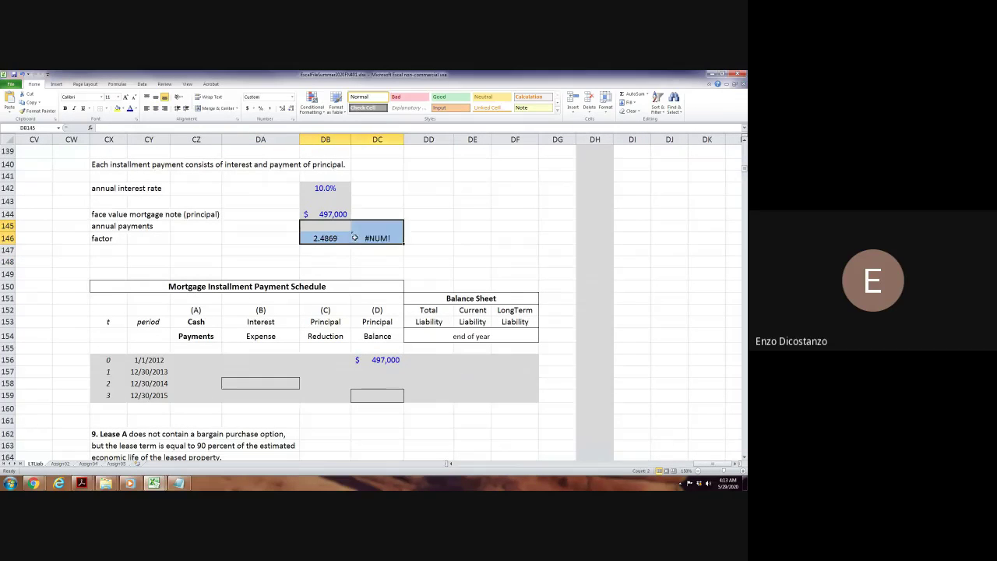
{"action": "left_click", "coordinate": [375, 237]}
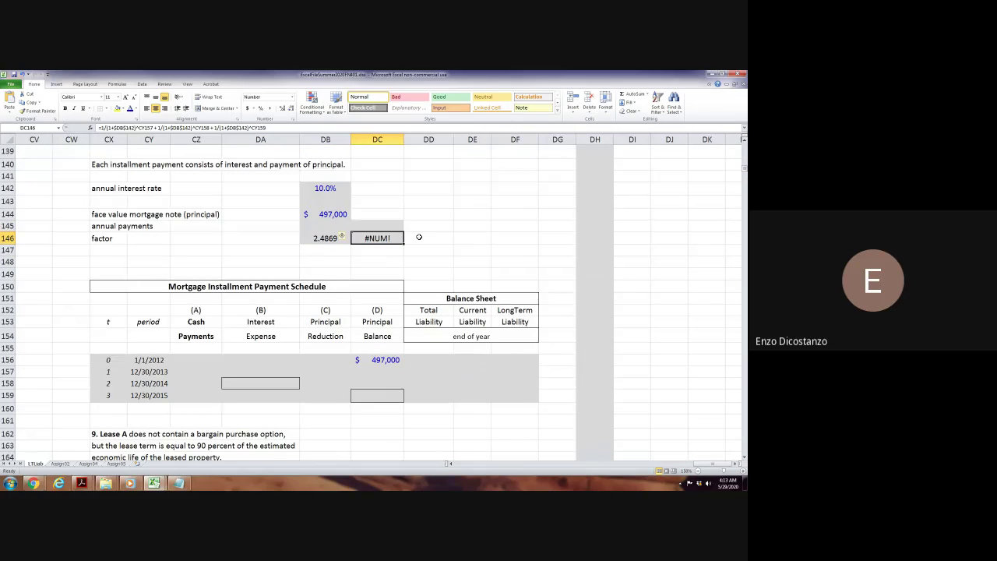
Copy the present value of t year annuity formula text in AO51 from the Porter Technology mortgage example.
{"action": "key", "text": "Left"}
{"action": "key", "text": "Left"}
{"action": "key", "text": "Left"}
{"action": "key", "text": "Left"}
{"action": "key", "text": "Left"}
{"action": "key", "text": "Left"}
{"action": "key", "text": "Left"}
{"action": "key", "text": "Left"}
{"action": "key", "text": "Left"}
{"action": "key", "text": "Left"}
{"action": "key", "text": "Left"}
{"action": "key", "text": "Left"}
{"action": "key", "text": "Left"}
{"action": "key", "text": "Left"}
{"action": "key", "text": "Left"}
{"action": "key", "text": "Left"}
{"action": "key", "text": "Left"}
{"action": "key", "text": "Left"}
{"action": "key", "text": "Left"}
{"action": "key", "text": "Left"}
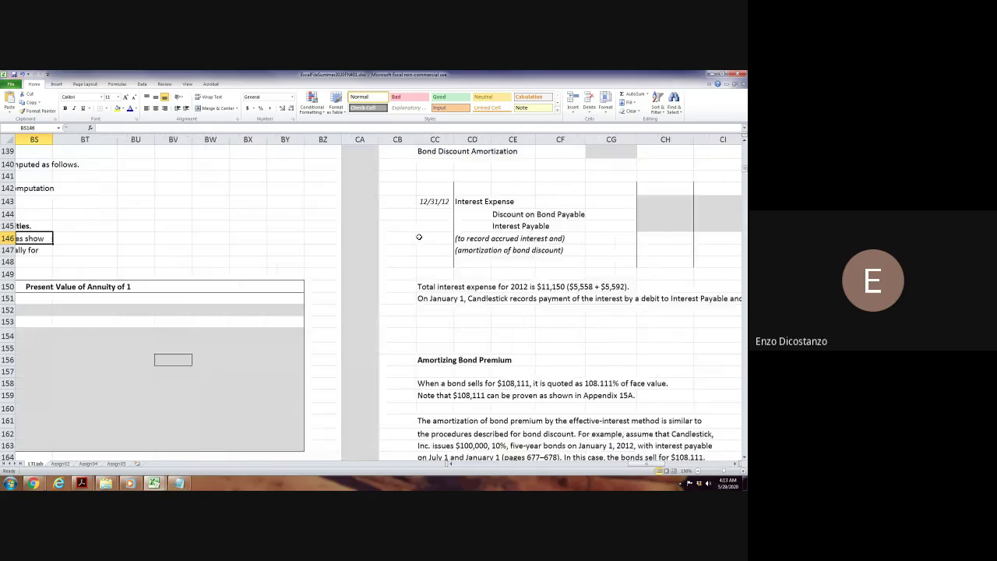
{"action": "key", "text": "Left"}
{"action": "key", "text": "Left"}
{"action": "key", "text": "Left"}
{"action": "key", "text": "Left"}
{"action": "key", "text": "Left"}
{"action": "key", "text": "Left"}
{"action": "key", "text": "Left"}
{"action": "key", "text": "Left"}
{"action": "key", "text": "Left"}
{"action": "key", "text": "Left"}
{"action": "key", "text": "Left"}
{"action": "key", "text": "Left"}
{"action": "key", "text": "Left"}
{"action": "key", "text": "Left"}
{"action": "key", "text": "Left"}
{"action": "key", "text": "Left"}
{"action": "key", "text": "Left"}
{"action": "key", "text": "Left"}
{"action": "key", "text": "Left"}
{"action": "key", "text": "Left"}
{"action": "key", "text": "Up"}
{"action": "key", "text": "Up"}
{"action": "key", "text": "Up"}
{"action": "key", "text": "Up"}
{"action": "key", "text": "Up"}
{"action": "key", "text": "Up"}
{"action": "key", "text": "Up"}
{"action": "key", "text": "Up"}
{"action": "key", "text": "Up"}
{"action": "key", "text": "Up"}
{"action": "key", "text": "Up"}
{"action": "key", "text": "Up"}
{"action": "key", "text": "Up"}
{"action": "key", "text": "Up"}
{"action": "key", "text": "Up"}
{"action": "key", "text": "Up"}
{"action": "key", "text": "Up"}
{"action": "key", "text": "Up"}
{"action": "key", "text": "Up"}
{"action": "key", "text": "Up"}
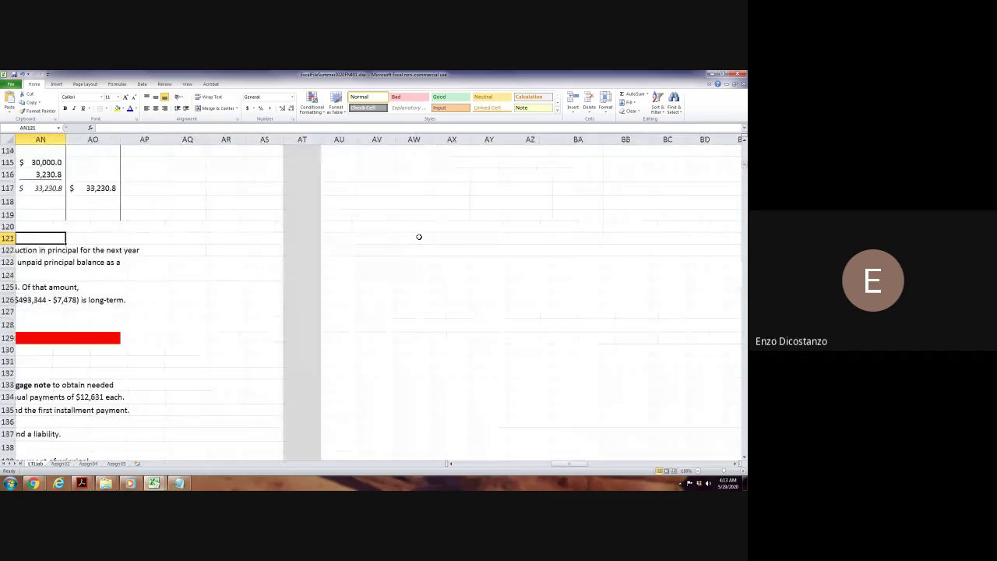
{"action": "key", "text": "Page_Up"}
{"action": "key", "text": "Page_Up"}
{"action": "key", "text": "End"}
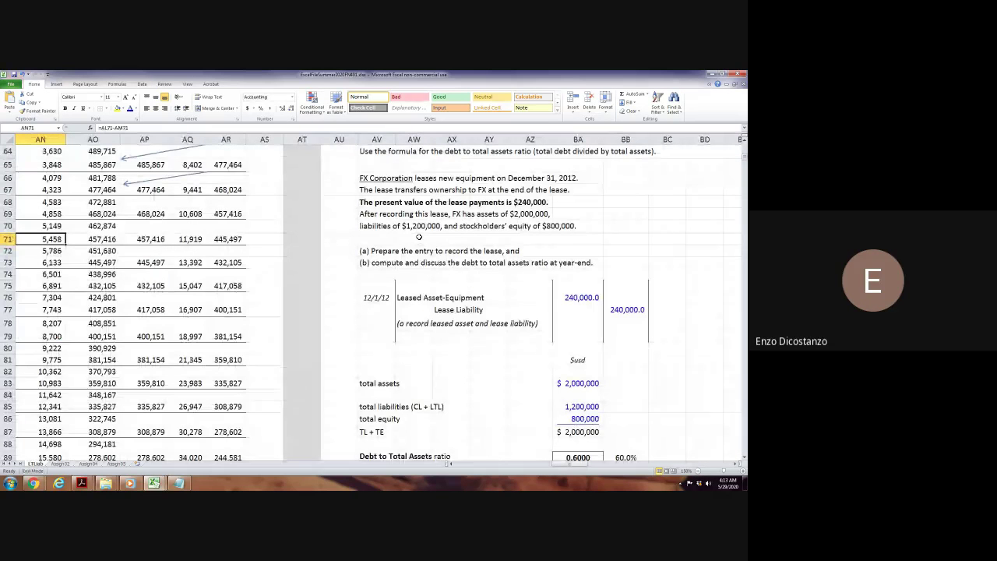
{"action": "key", "text": "Left"}
{"action": "key", "text": "Up"}
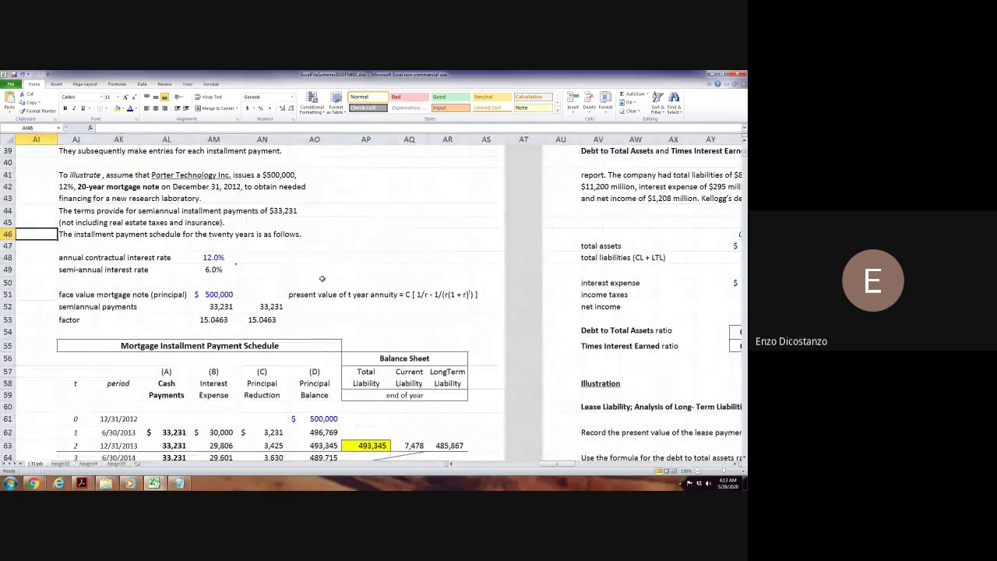
{"action": "left_click", "coordinate": [312, 295]}
{"action": "key", "text": "ctrl+c"}
Paste the copied annuity formula text into CX147, below exercise 8's factor label.
{"action": "key", "text": "Right"}
{"action": "key", "text": "Right"}
{"action": "key", "text": "Right"}
{"action": "key", "text": "Right"}
{"action": "key", "text": "Right"}
{"action": "key", "text": "Right"}
{"action": "key", "text": "Right"}
{"action": "key", "text": "Right"}
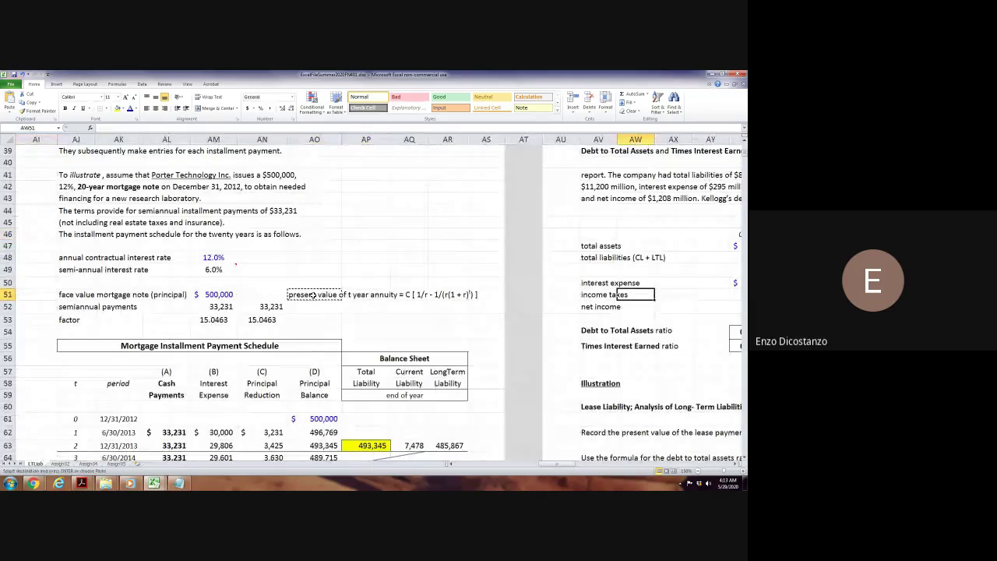
{"action": "key", "text": "Right"}
{"action": "key", "text": "Right"}
{"action": "key", "text": "Right"}
{"action": "key", "text": "Right"}
{"action": "key", "text": "Right"}
{"action": "key", "text": "Right"}
{"action": "key", "text": "Right"}
{"action": "key", "text": "Right"}
{"action": "key", "text": "Right"}
{"action": "key", "text": "Right"}
{"action": "key", "text": "Right"}
{"action": "key", "text": "Right"}
{"action": "key", "text": "Right"}
{"action": "key", "text": "Right"}
{"action": "key", "text": "Right"}
{"action": "key", "text": "Right"}
{"action": "key", "text": "Right"}
{"action": "key", "text": "Right"}
{"action": "key", "text": "Right"}
{"action": "key", "text": "Right"}
{"action": "key", "text": "Up"}
{"action": "key", "text": "Up"}
{"action": "key", "text": "Up"}
{"action": "key", "text": "Up"}
{"action": "key", "text": "Up"}
{"action": "key", "text": "Up"}
{"action": "key", "text": "Up"}
{"action": "key", "text": "Up"}
{"action": "key", "text": "Up"}
{"action": "key", "text": "Up"}
{"action": "key", "text": "Up"}
{"action": "key", "text": "Up"}
{"action": "key", "text": "Up"}
{"action": "key", "text": "Up"}
{"action": "key", "text": "Up"}
{"action": "key", "text": "Up"}
{"action": "key", "text": "Up"}
{"action": "key", "text": "Up"}
{"action": "key", "text": "Up"}
{"action": "key", "text": "Up"}
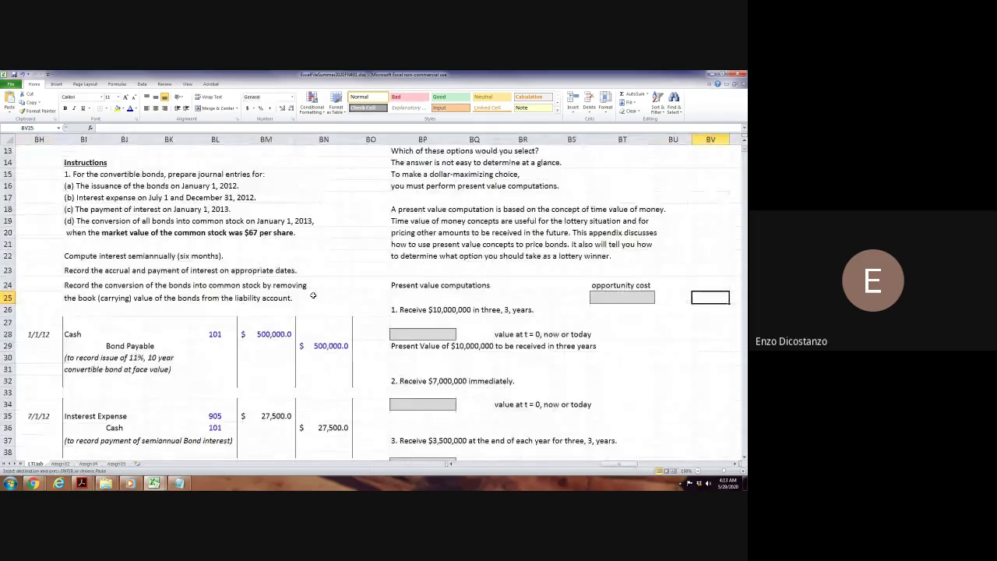
{"action": "key", "text": "Right"}
{"action": "key", "text": "Right"}
{"action": "key", "text": "Right"}
{"action": "key", "text": "Right"}
{"action": "key", "text": "Right"}
{"action": "key", "text": "Right"}
{"action": "key", "text": "Right"}
{"action": "key", "text": "Right"}
{"action": "key", "text": "Right"}
{"action": "key", "text": "Right"}
{"action": "key", "text": "Right"}
{"action": "key", "text": "Right"}
{"action": "key", "text": "Right"}
{"action": "key", "text": "Right"}
{"action": "key", "text": "Right"}
{"action": "key", "text": "Right"}
{"action": "key", "text": "Right"}
{"action": "key", "text": "Right"}
{"action": "key", "text": "Right"}
{"action": "key", "text": "Right"}
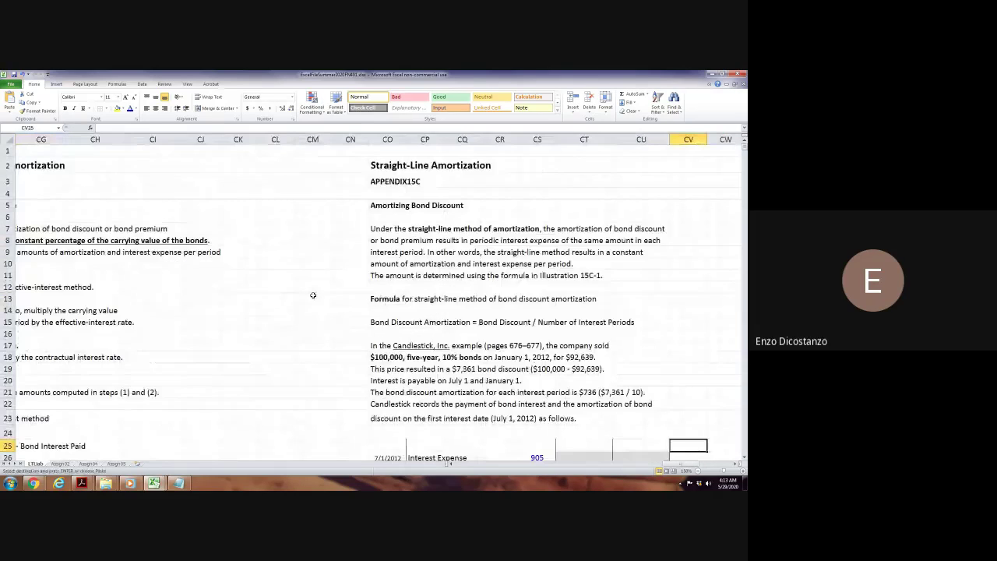
{"action": "key", "text": "Right"}
{"action": "key", "text": "Right"}
{"action": "key", "text": "Right"}
{"action": "key", "text": "Right"}
{"action": "key", "text": "Right"}
{"action": "key", "text": "Right"}
{"action": "key", "text": "Right"}
{"action": "key", "text": "Right"}
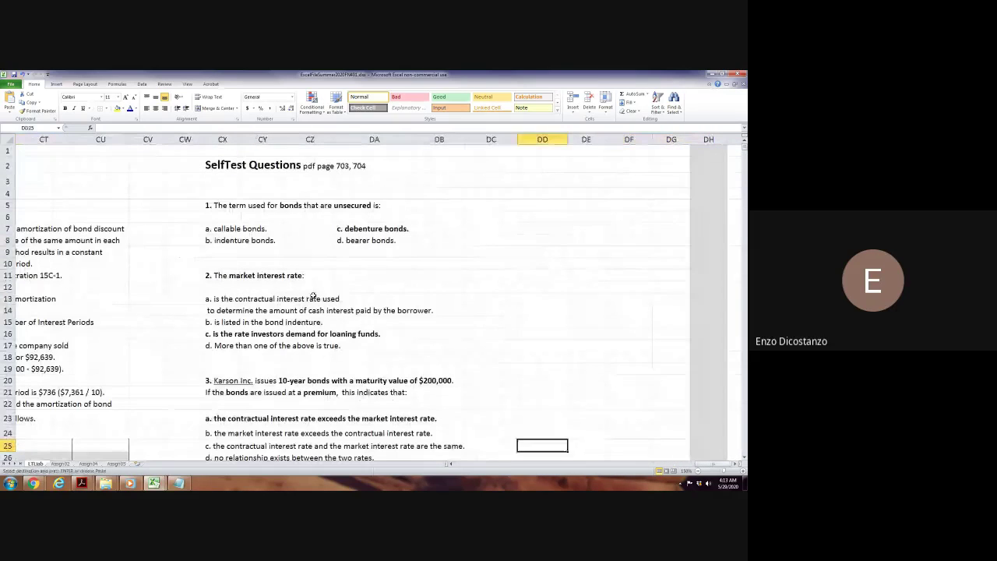
{"action": "key", "text": "Left"}
{"action": "key", "text": "Left"}
{"action": "key", "text": "Right"}
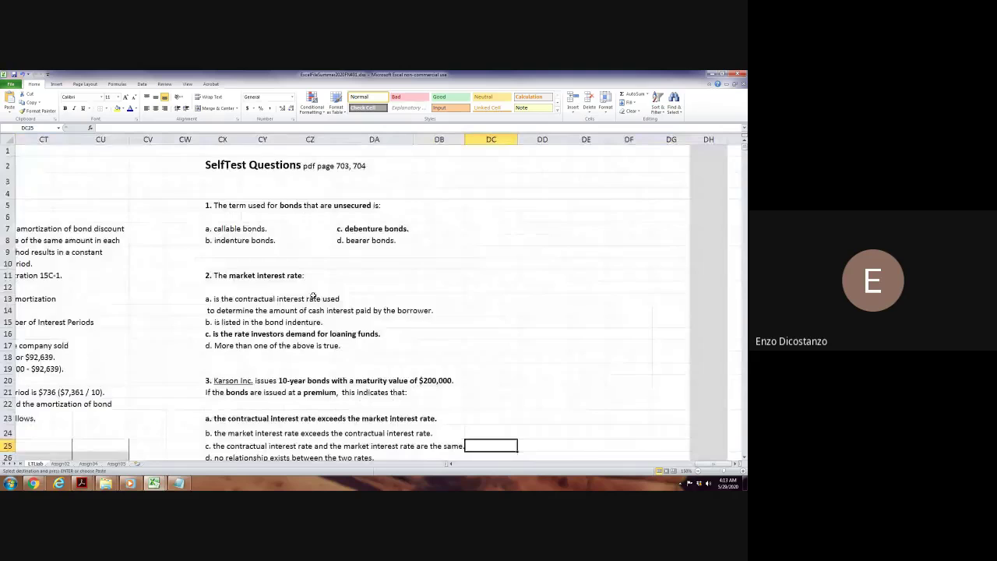
{"action": "key", "text": "Page_Down"}
{"action": "key", "text": "Page_Down"}
{"action": "key", "text": "Page_Down"}
{"action": "key", "text": "Page_Down"}
{"action": "key", "text": "Page_Down"}
{"action": "key", "text": "Page_Down"}
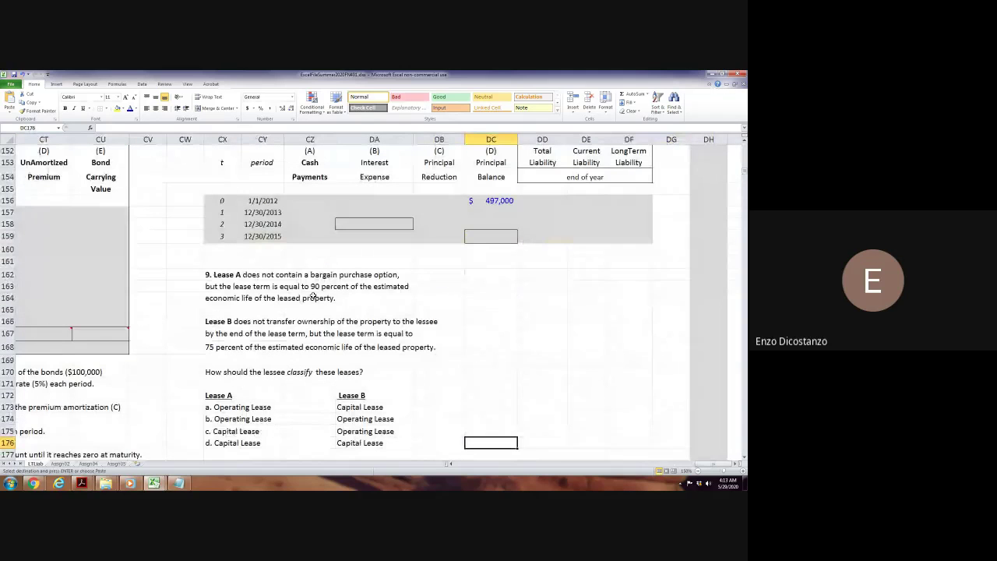
{"action": "scroll", "coordinate": [322, 286], "scroll_direction": "up", "scroll_amount": 5}
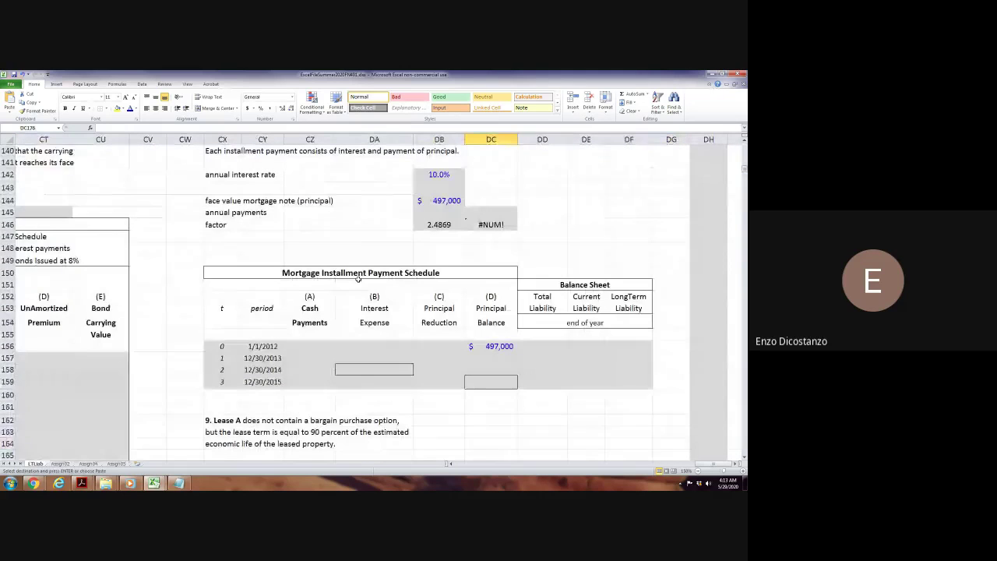
{"action": "left_click", "coordinate": [231, 278]}
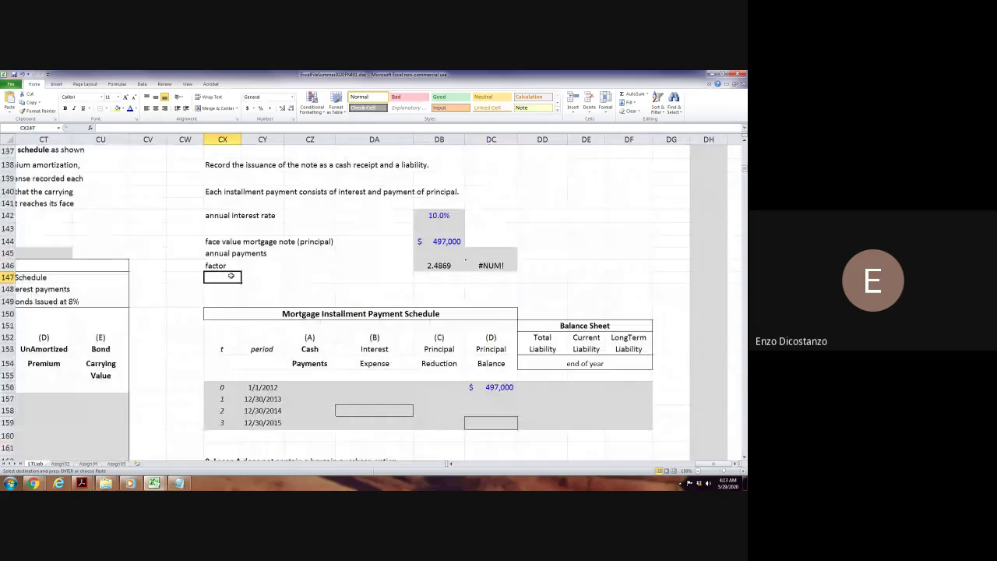
{"action": "key", "text": "ctrl+v"}
Replace the DC146 factor with the closed-form annuity formula =(1/DB142)-(1/DB142)*(1/(1+DB142)^CX159).
{"action": "left_click", "coordinate": [518, 257]}
{"action": "left_click", "coordinate": [494, 266]}
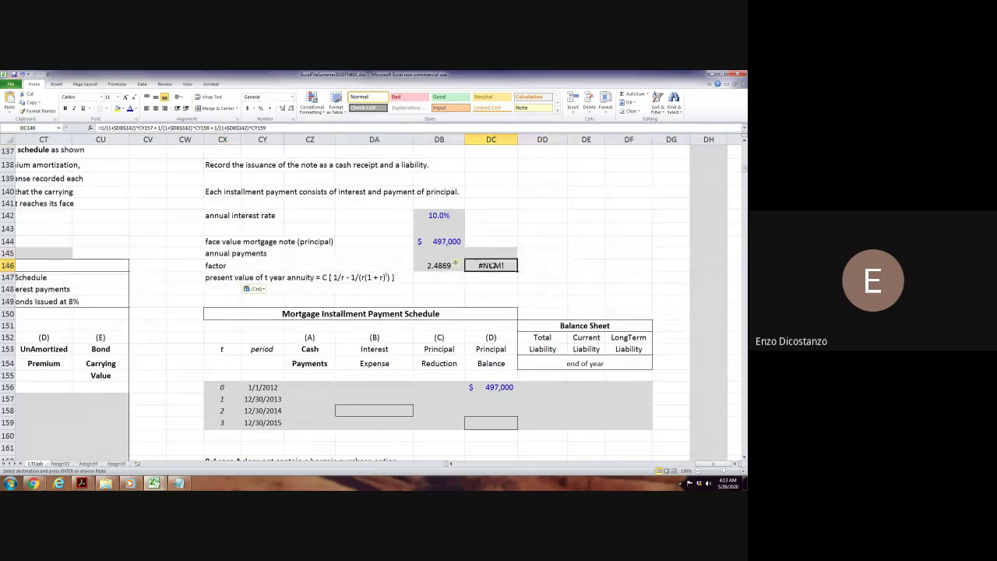
{"action": "key", "text": "F2"}
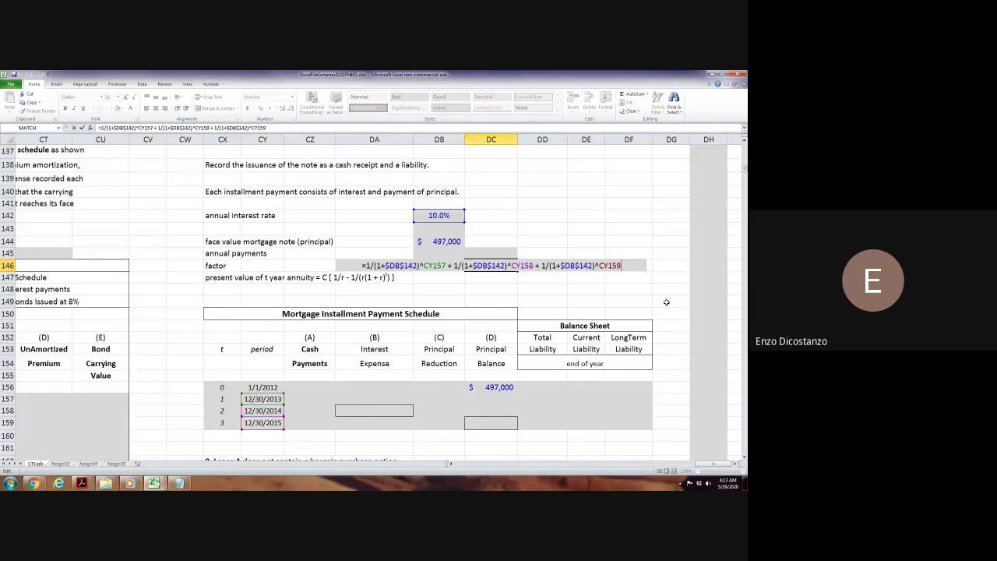
{"action": "key", "text": "Escape"}
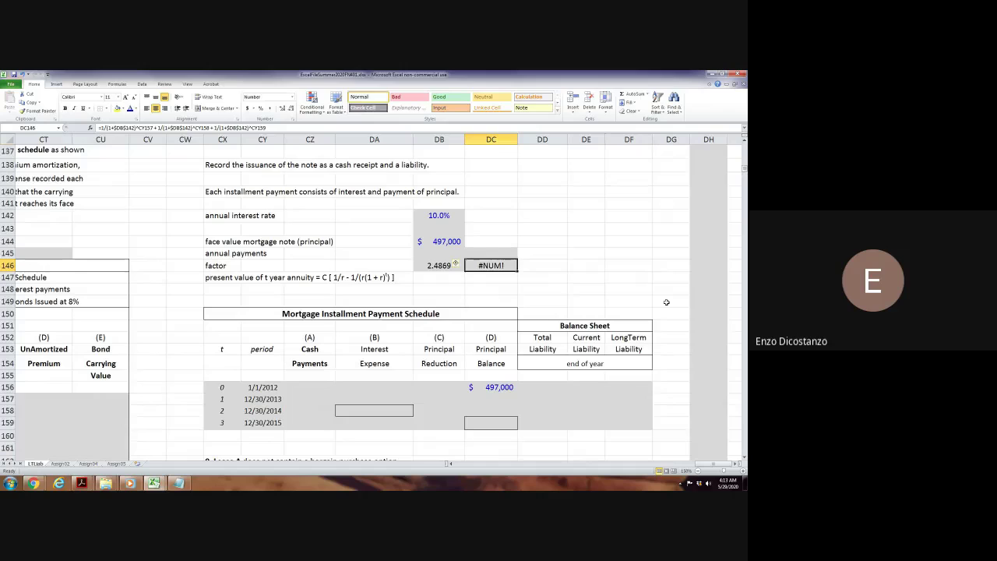
{"action": "type", "text": "=(1/"}
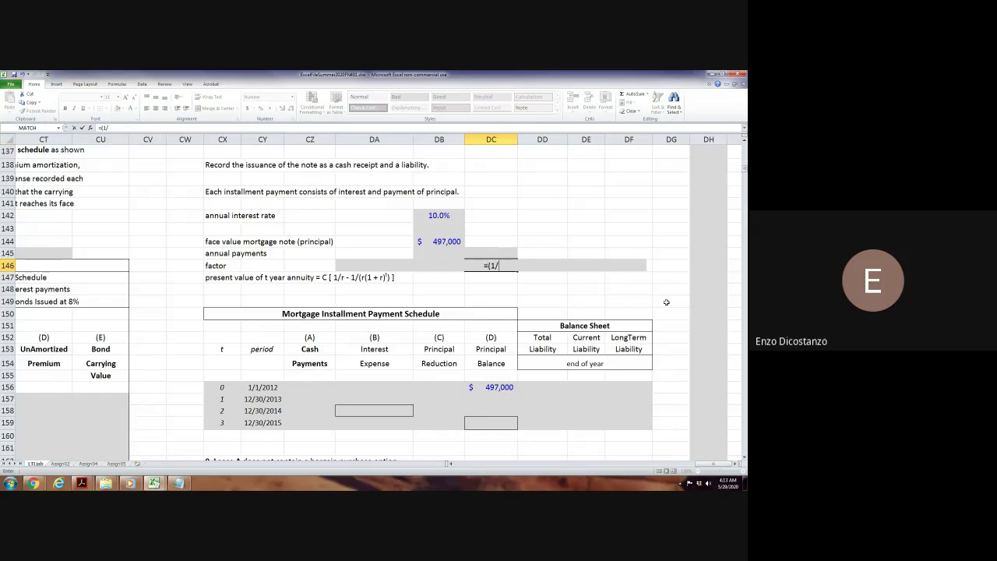
{"action": "left_click", "coordinate": [450, 215]}
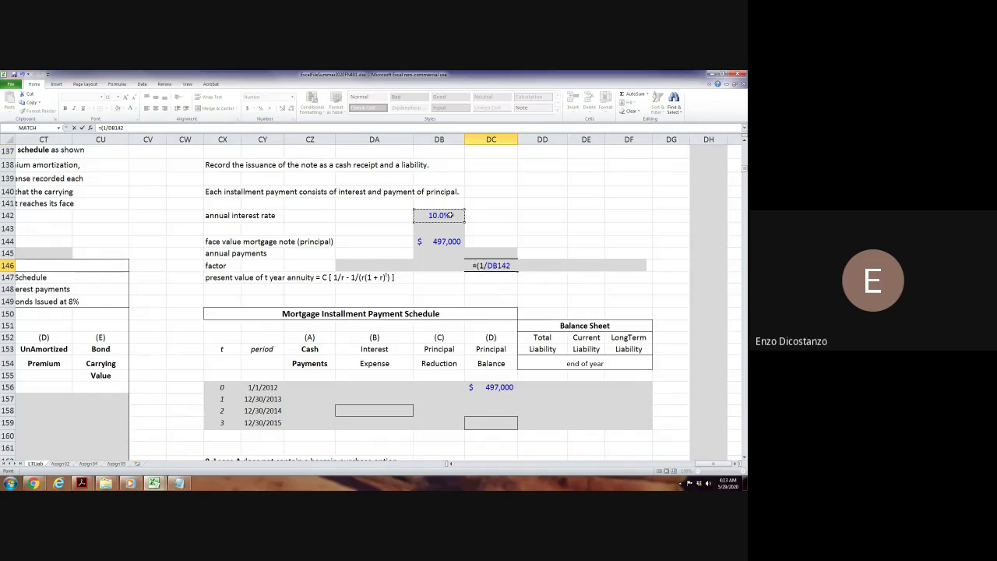
{"action": "type", "text": ")-(1/"}
{"action": "left_click", "coordinate": [450, 214]}
{"action": "type", "text": ")*(1"}
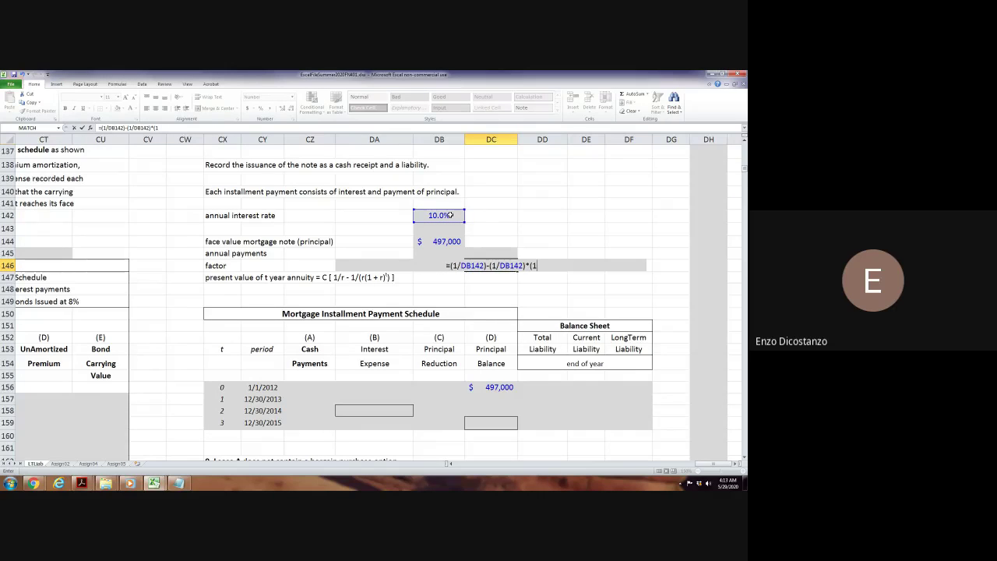
{"action": "type", "text": "/"}
{"action": "type", "text": "(1+"}
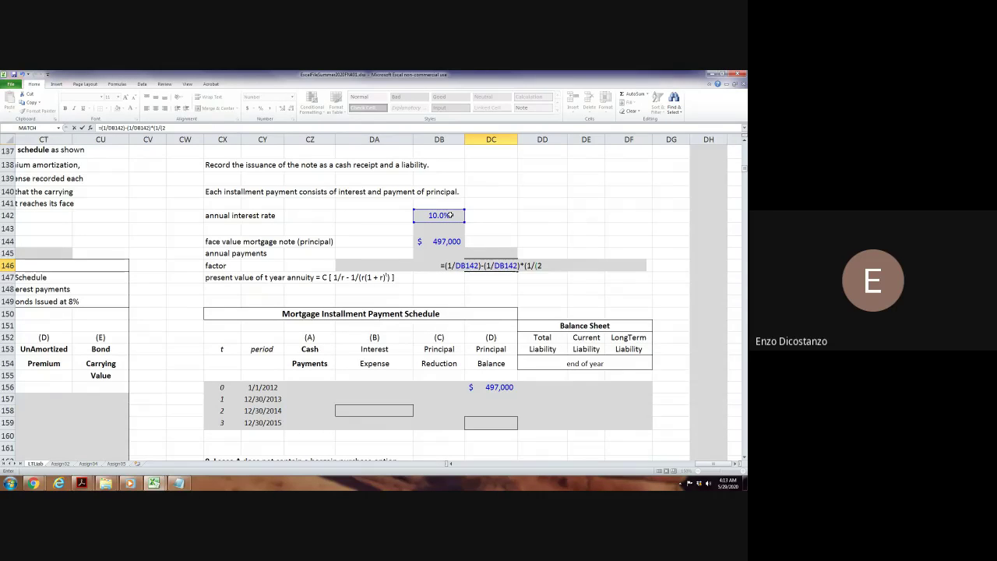
{"action": "left_click", "coordinate": [450, 215]}
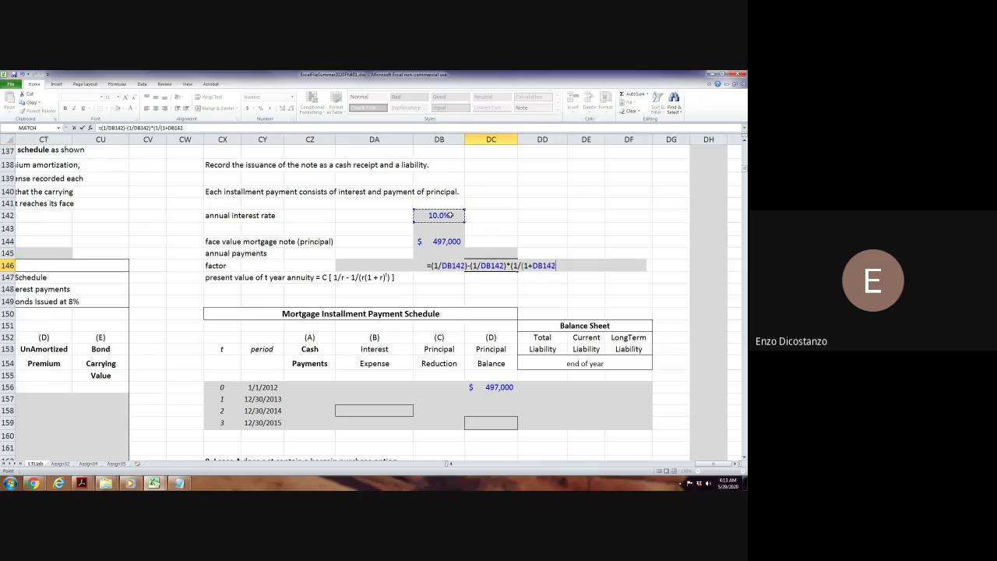
{"action": "type", "text": ")^"}
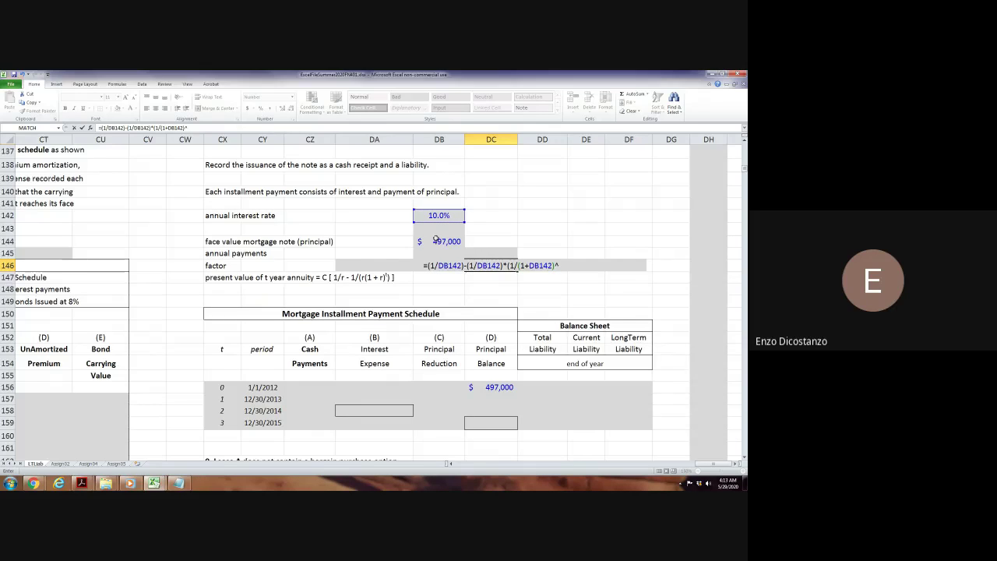
{"action": "left_click", "coordinate": [224, 422]}
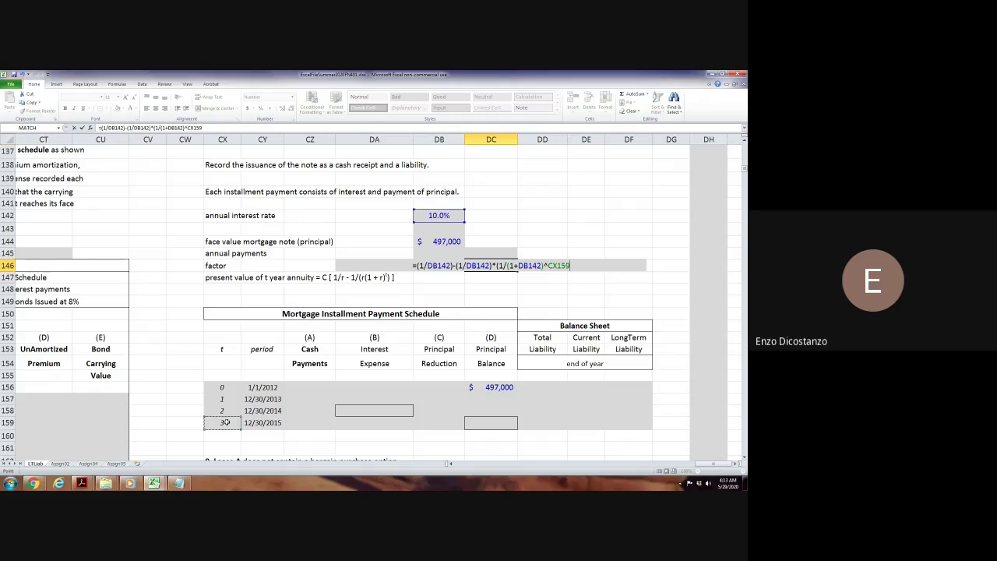
{"action": "type", "text": ")"}
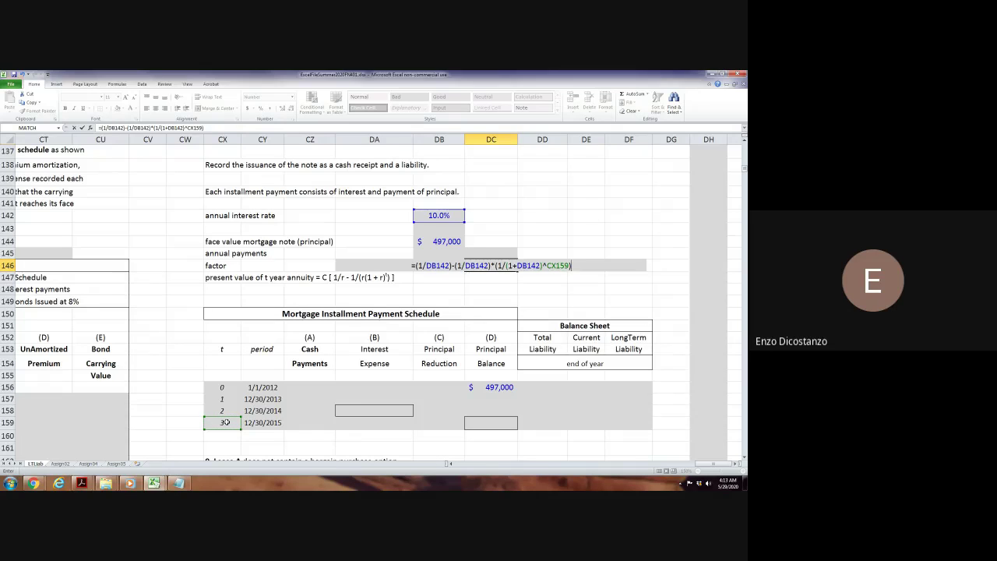
{"action": "key", "text": "Return"}
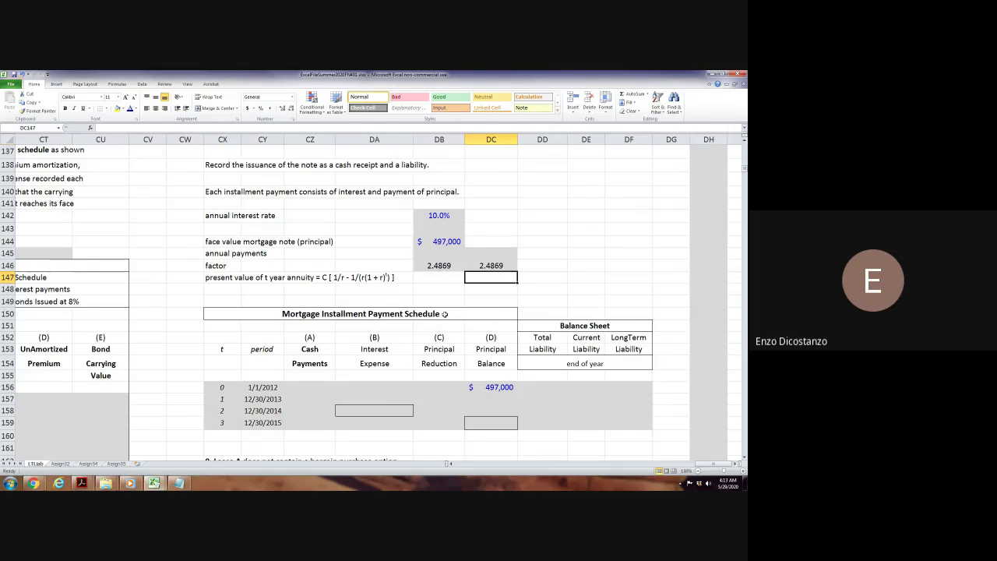
Compute the annual payments with =DB144/DC146 in DC145 and =DB144/DB146 in DB145.
{"action": "left_click", "coordinate": [482, 250]}
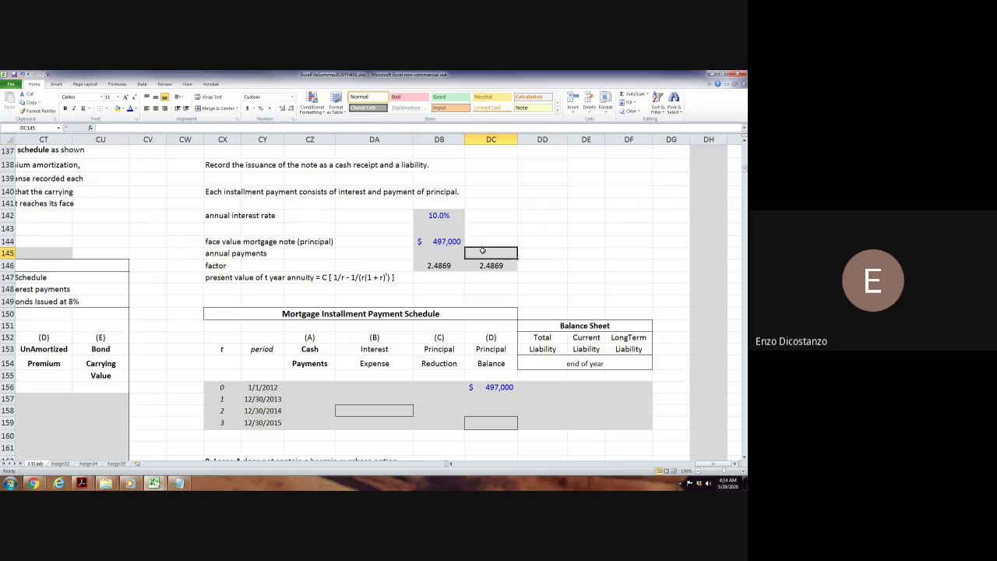
{"action": "type", "text": "=DB144"}
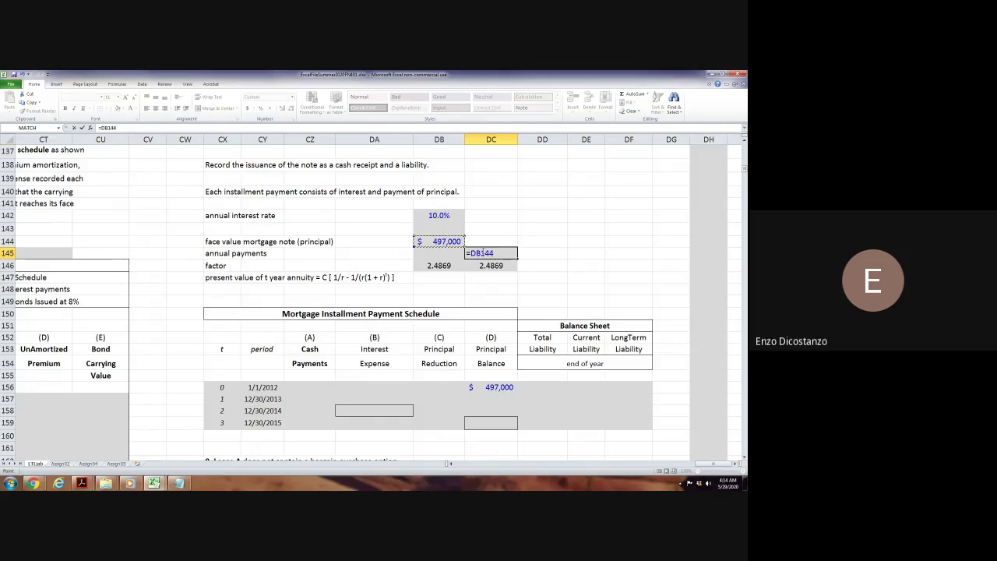
{"action": "type", "text": "/DC146"}
{"action": "key", "text": "ctrl+Return"}
{"action": "key", "text": "Left"}
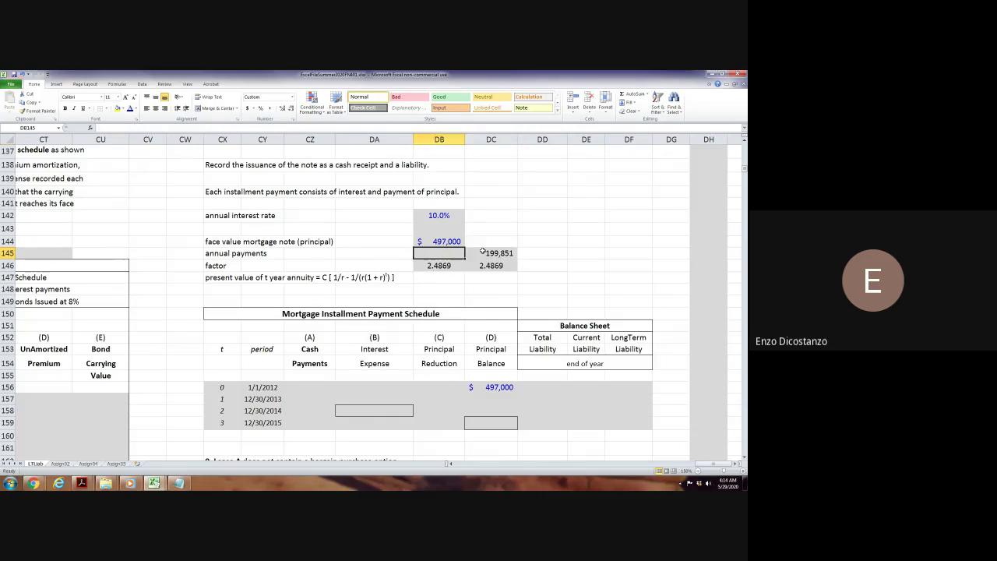
{"action": "type", "text": "=DB144/DC146"}
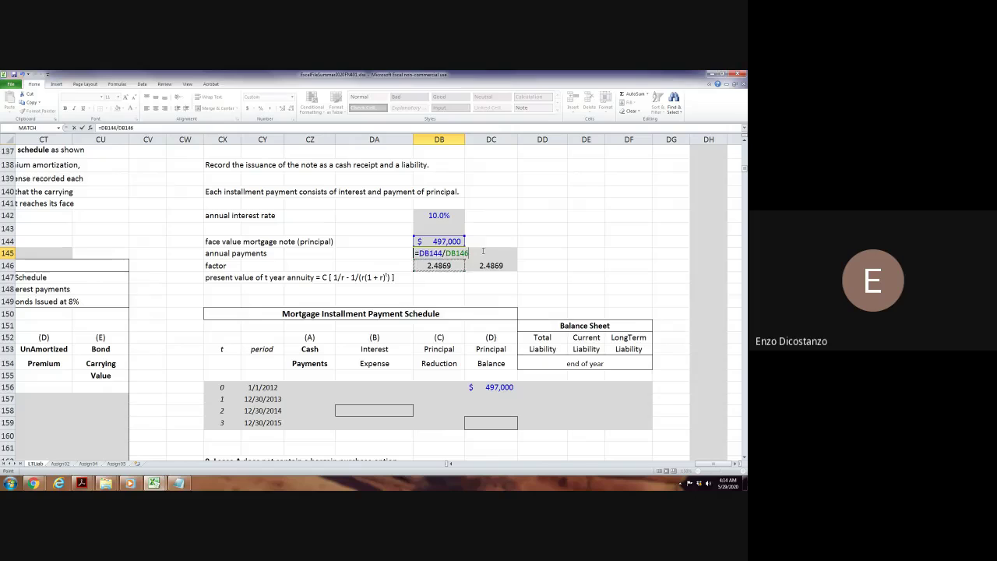
{"action": "key", "text": "Return"}
Clear the grey fill from the note inputs in DB141:DC146 and check exercise 8's problem statement.
{"action": "left_click_drag", "start_coordinate": [432, 204], "coordinate": [481, 265]}
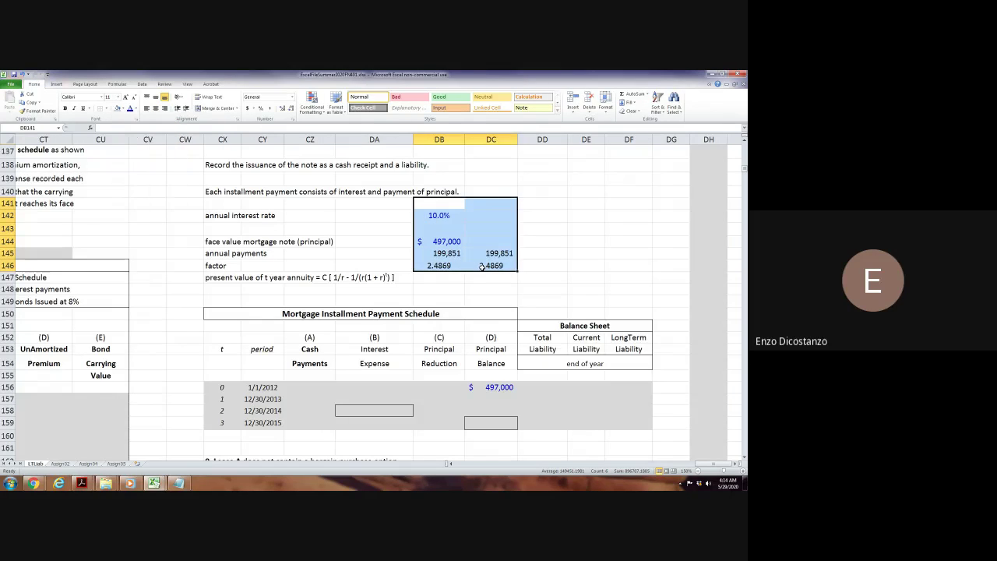
{"action": "left_click", "coordinate": [468, 278]}
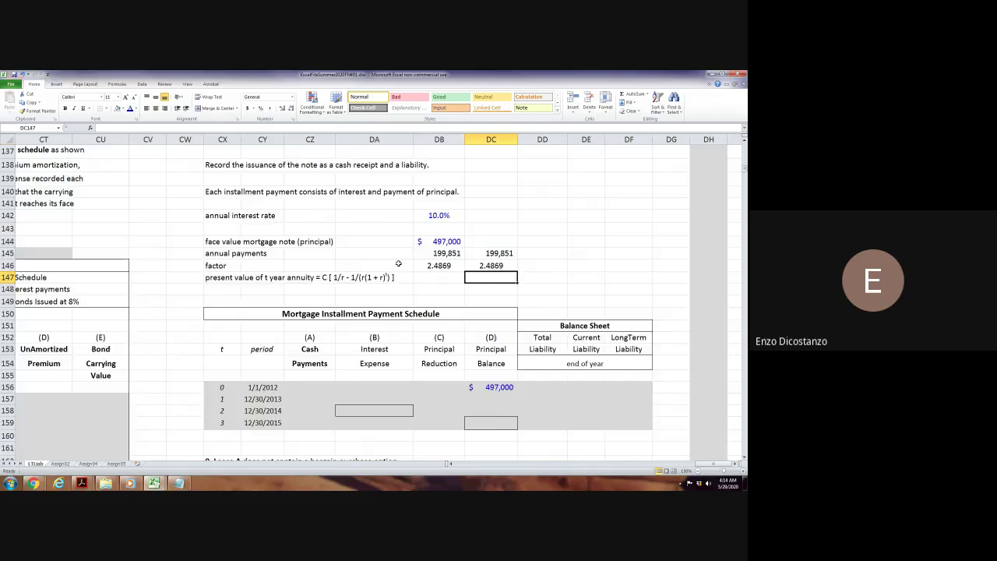
{"action": "scroll", "coordinate": [405, 265], "scroll_direction": "up", "scroll_amount": 3}
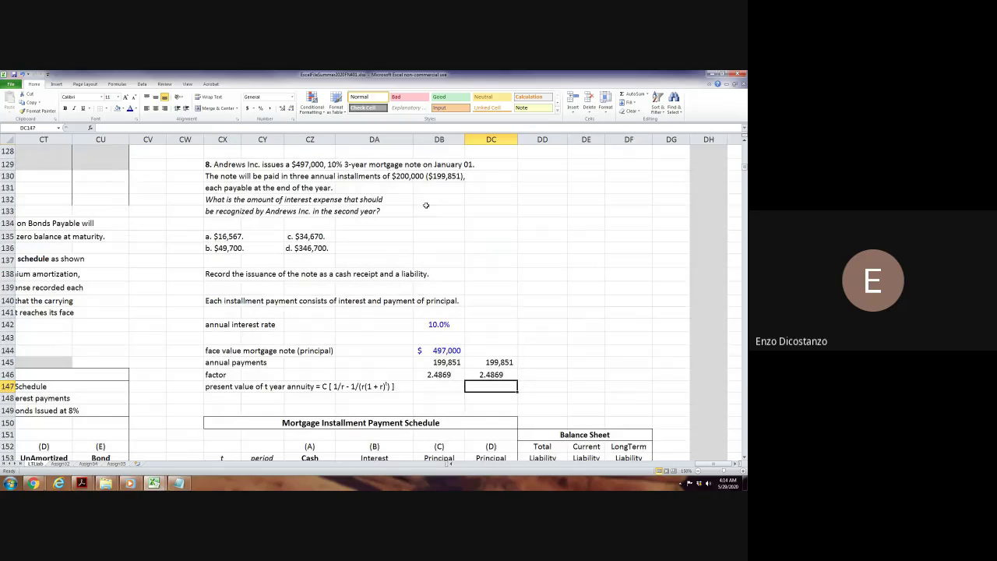
{"action": "scroll", "coordinate": [407, 229], "scroll_direction": "down", "scroll_amount": 4}
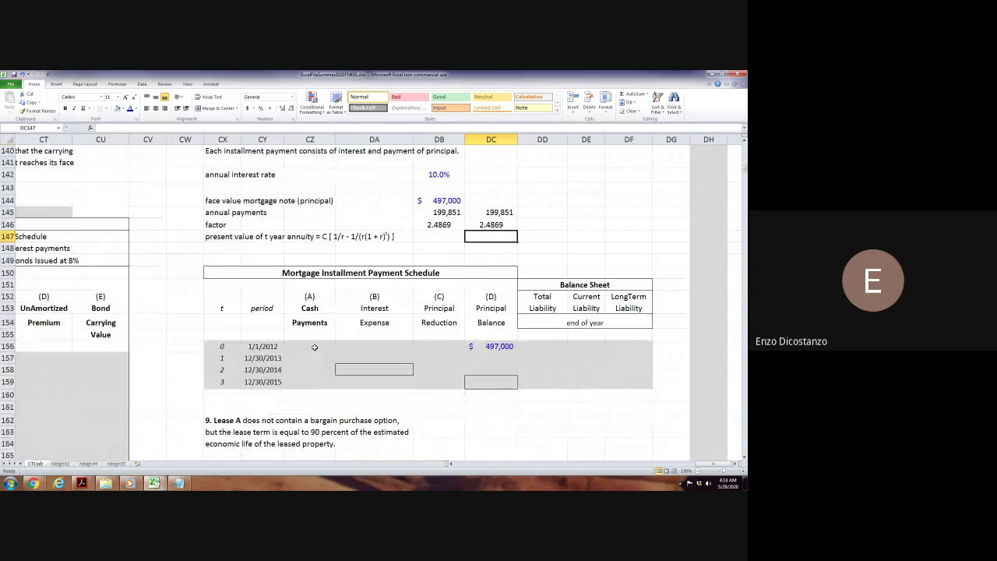
Fill the schedule's cash payments by linking CZ157 to DB145, CZ158 to CZ157 and CZ159 to CZ158.
{"action": "left_click", "coordinate": [311, 358]}
{"action": "scroll", "coordinate": [299, 341], "scroll_direction": "down", "scroll_amount": 1}
{"action": "type", "text": "="}
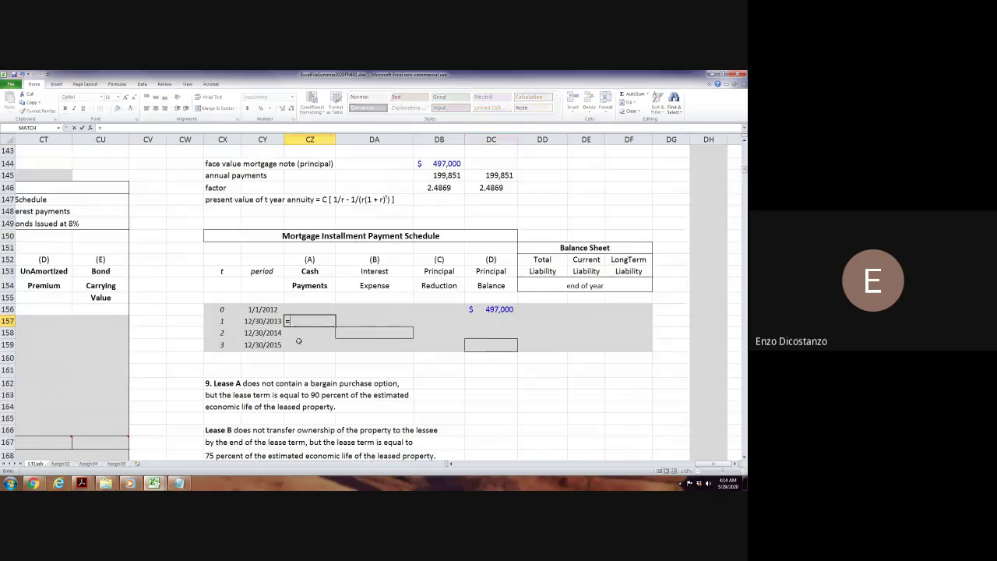
{"action": "left_click", "coordinate": [450, 175]}
{"action": "key", "text": "Return"}
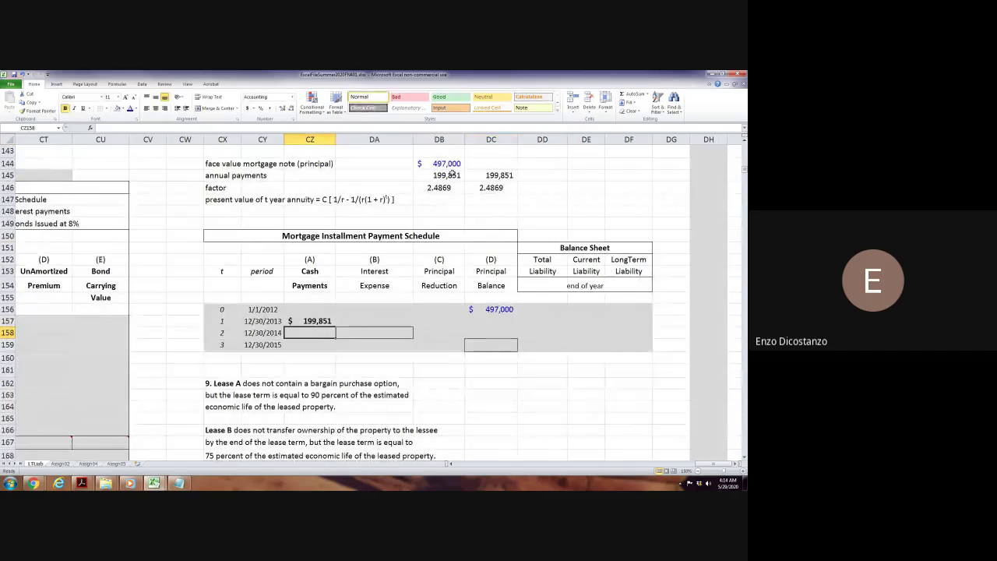
{"action": "type", "text": "="}
{"action": "key", "text": "Up"}
{"action": "key", "text": "Return"}
{"action": "type", "text": "="}
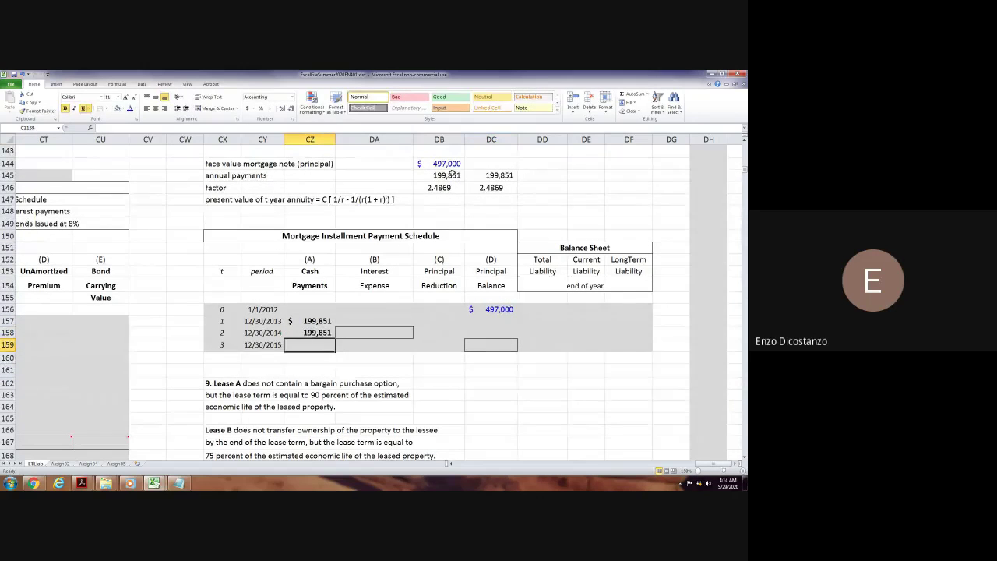
{"action": "key", "text": "Up"}
{"action": "key", "text": "Return"}
Remove the grey fill from the period and cash payment cells CX156:CZ159.
{"action": "key", "text": "Up"}
{"action": "key", "text": "shift+Up"}
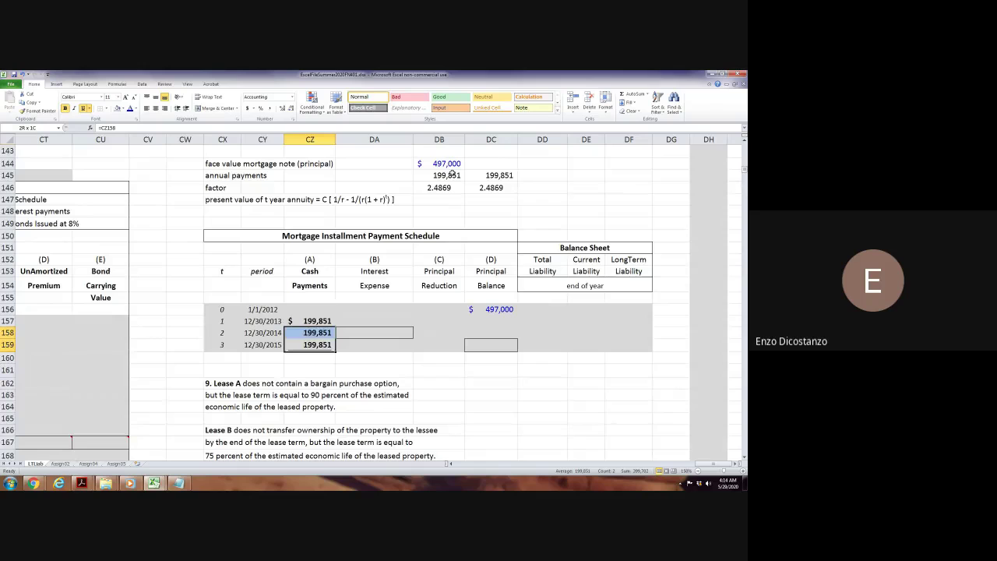
{"action": "key", "text": "shift+Up"}
{"action": "key", "text": "shift+Up"}
{"action": "key", "text": "shift+Left"}
{"action": "key", "text": "shift+Left"}
{"action": "key", "text": "alt"}
{"action": "key", "text": "h"}
{"action": "key", "text": "h"}
{"action": "key", "text": "n"}
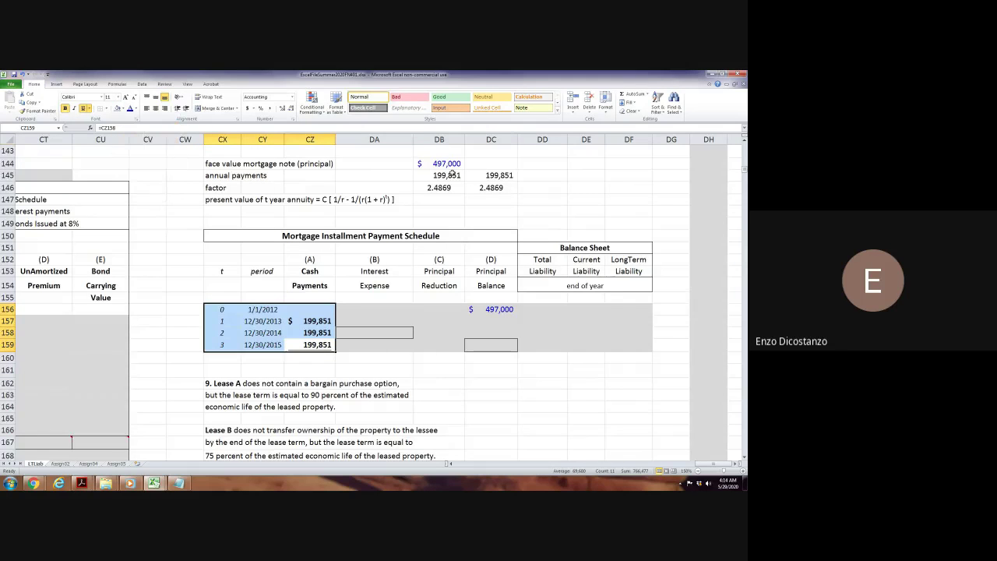
Restore the side-by-side workbook windows and total the solution workbook's cash payments in CY160 with =SUM(CY157:CY159).
{"action": "left_click", "coordinate": [730, 83]}
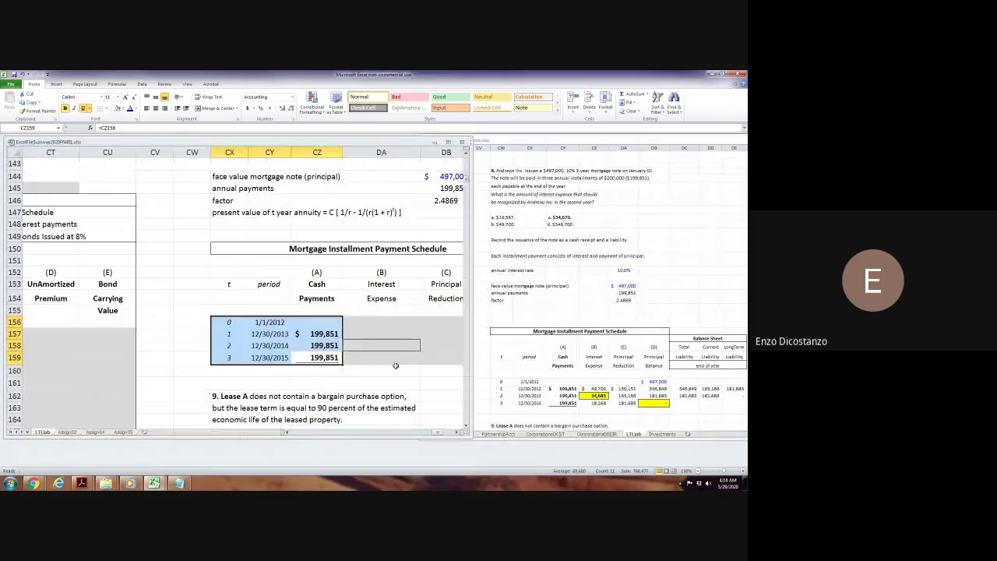
{"action": "left_click", "coordinate": [327, 366]}
{"action": "left_click", "coordinate": [566, 391]}
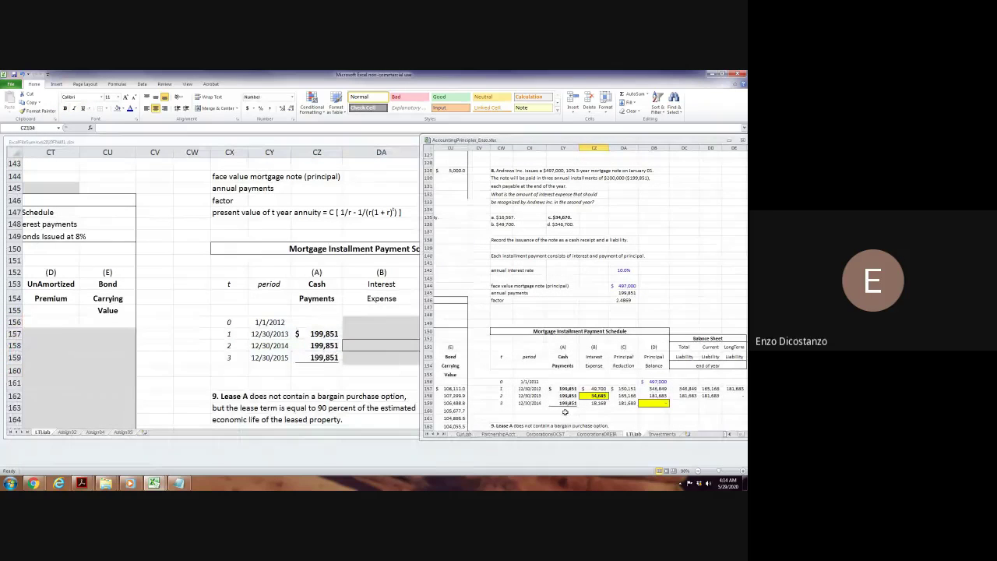
{"action": "left_click", "coordinate": [564, 411]}
{"action": "type", "text": "=sum("}
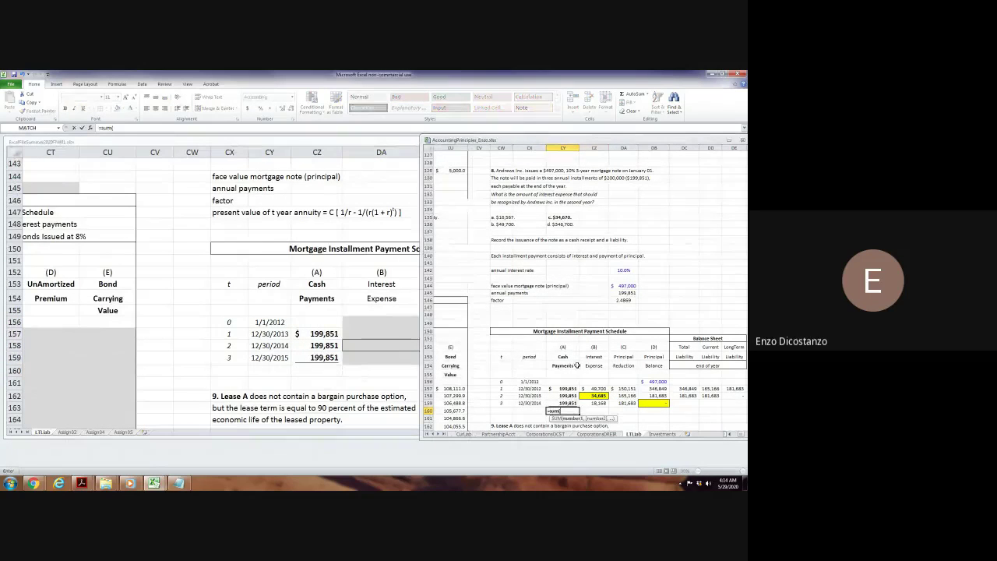
{"action": "key", "text": "Up"}
{"action": "key", "text": "shift+Up"}
{"action": "key", "text": "shift+Up"}
{"action": "key", "text": "Return"}
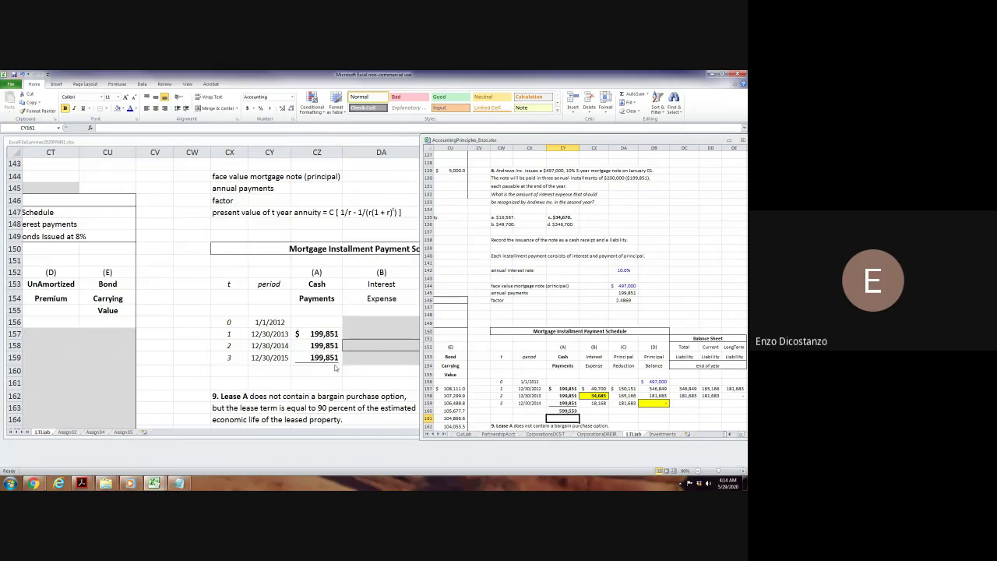
Format the solution workbook's CY160 total as Accounting with the $ symbol and 0 decimal places.
{"action": "left_click", "coordinate": [562, 411]}
{"action": "key", "text": "ctrl+1"}
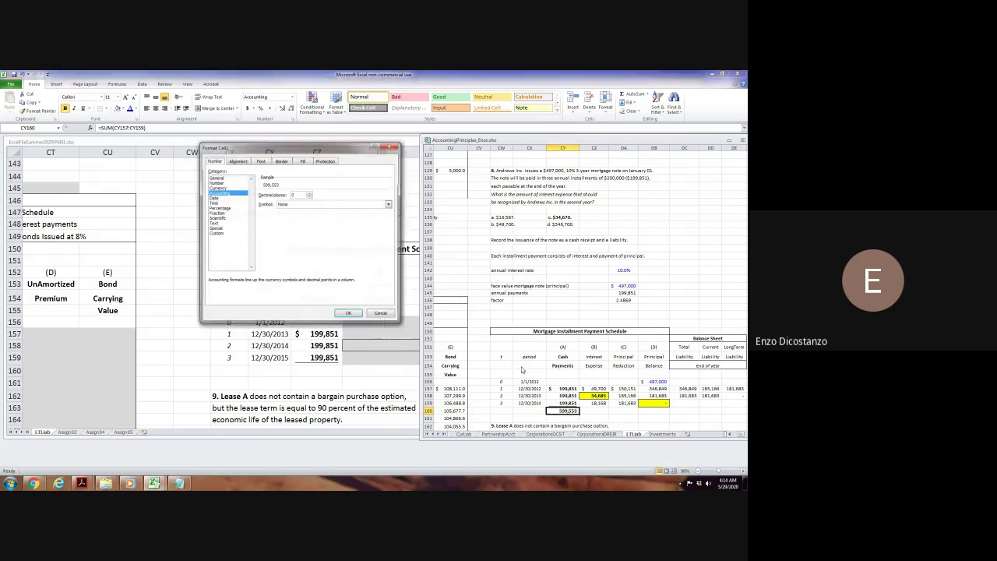
{"action": "left_click", "coordinate": [305, 204]}
{"action": "left_click", "coordinate": [302, 221]}
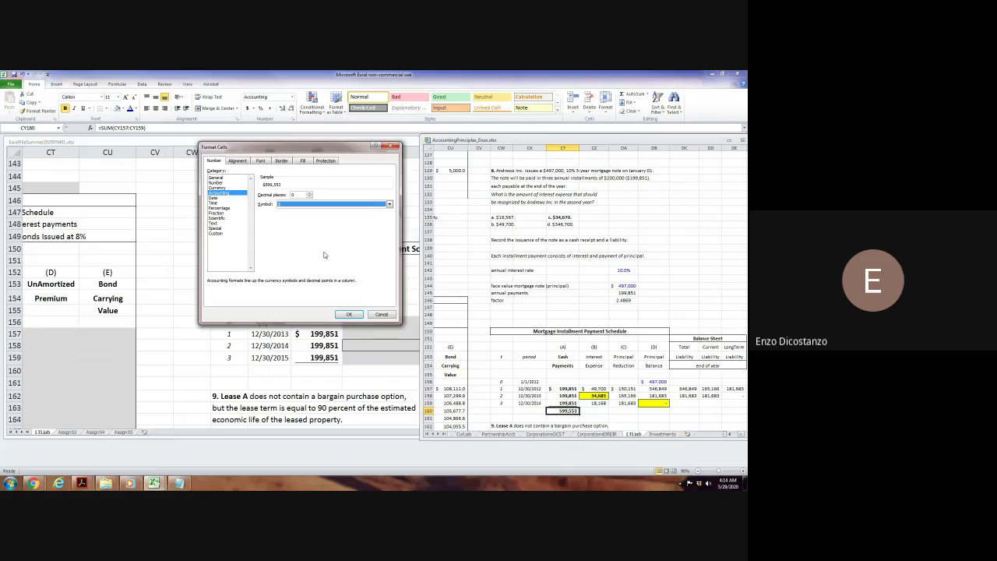
{"action": "left_click", "coordinate": [349, 314]}
Copy the formatted cash payments total from CY160 into CZ160 of the practice workbook and check its formula.
{"action": "key", "text": "ctrl+c"}
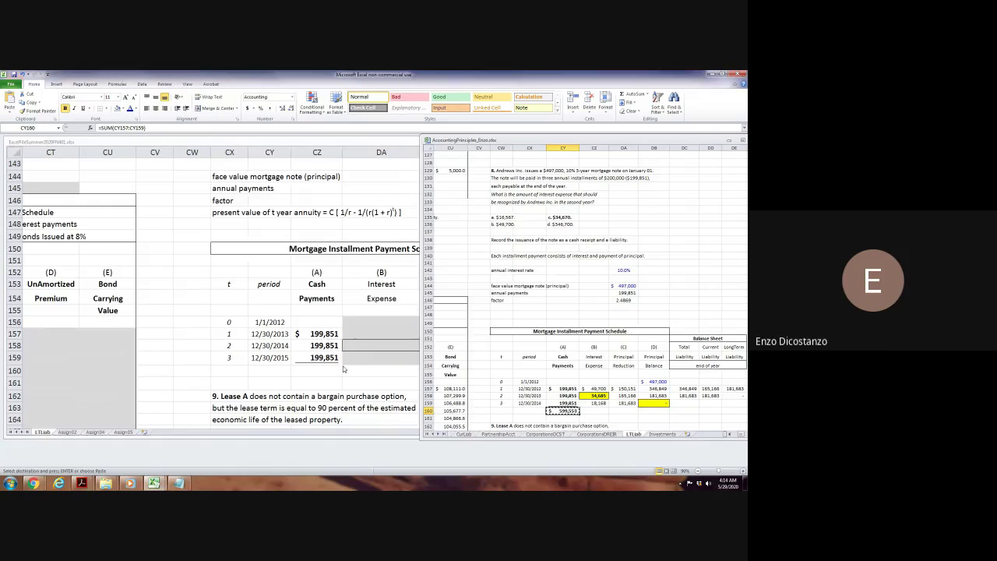
{"action": "left_click", "coordinate": [337, 369]}
{"action": "key", "text": "Return"}
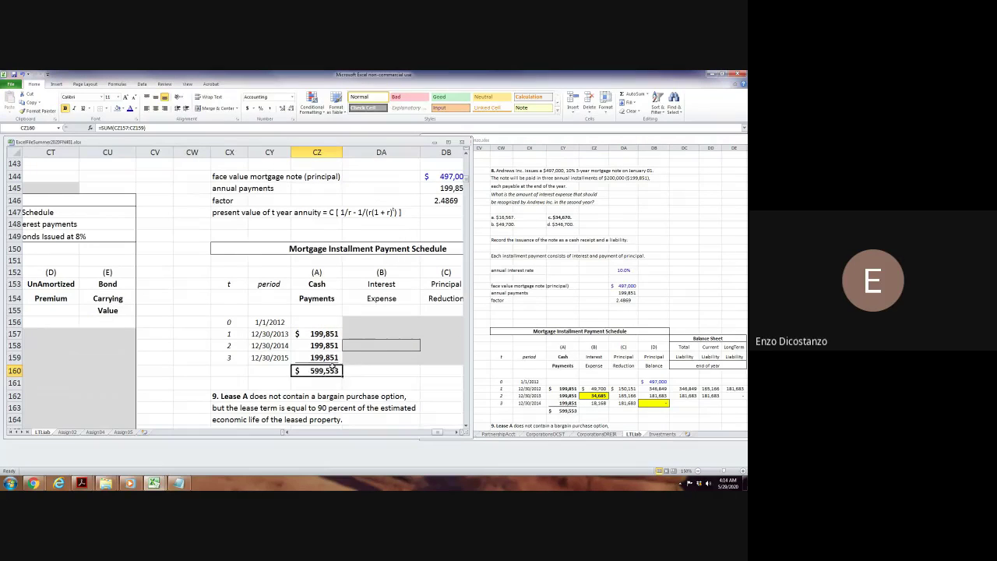
{"action": "double_click", "coordinate": [333, 366]}
{"action": "key", "text": "Escape"}
{"action": "left_click", "coordinate": [381, 311]}
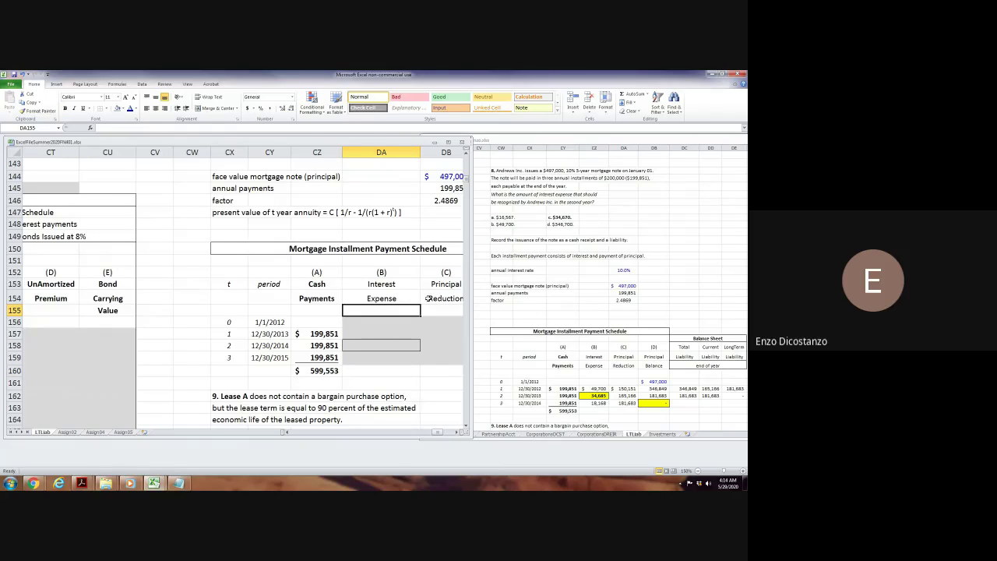
{"action": "left_click", "coordinate": [456, 435]}
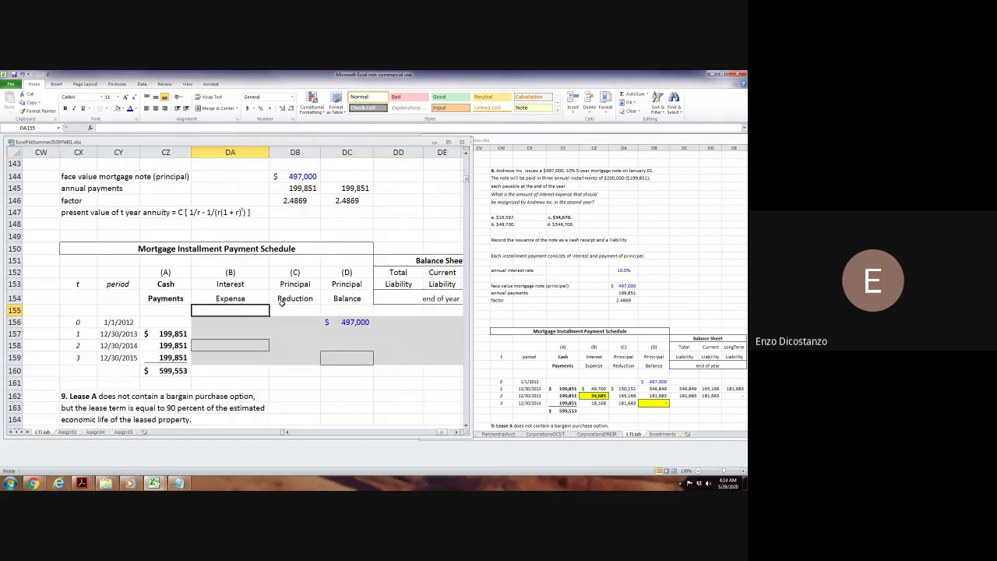
Remove the grey fill from the opening-period interest expense and principal reduction cells DA156:DB156.
{"action": "left_click", "coordinate": [238, 324]}
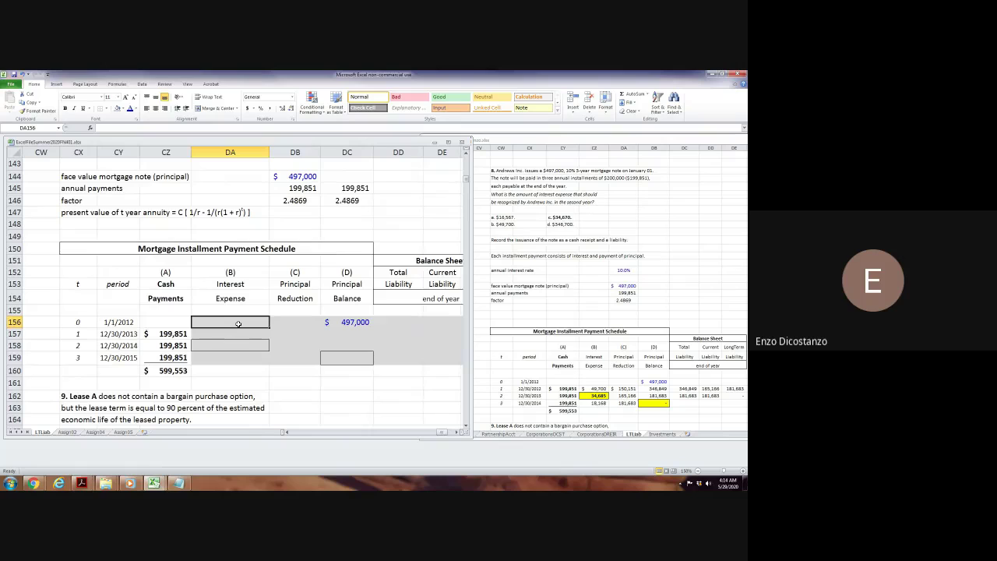
{"action": "key", "text": "shift+Right"}
{"action": "key", "text": "alt"}
{"action": "key", "text": "h"}
{"action": "key", "text": "h"}
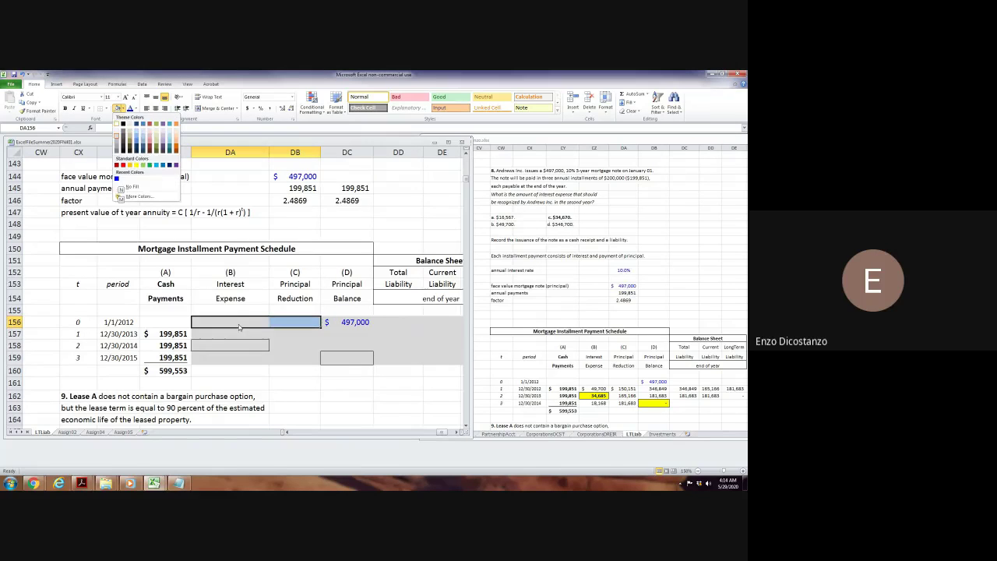
{"action": "key", "text": "n"}
Calculate the first year's interest expense in DA157 with the formula =$DC156*$DB$142.
{"action": "key", "text": "Down"}
{"action": "type", "text": "="}
{"action": "key", "text": "Up"}
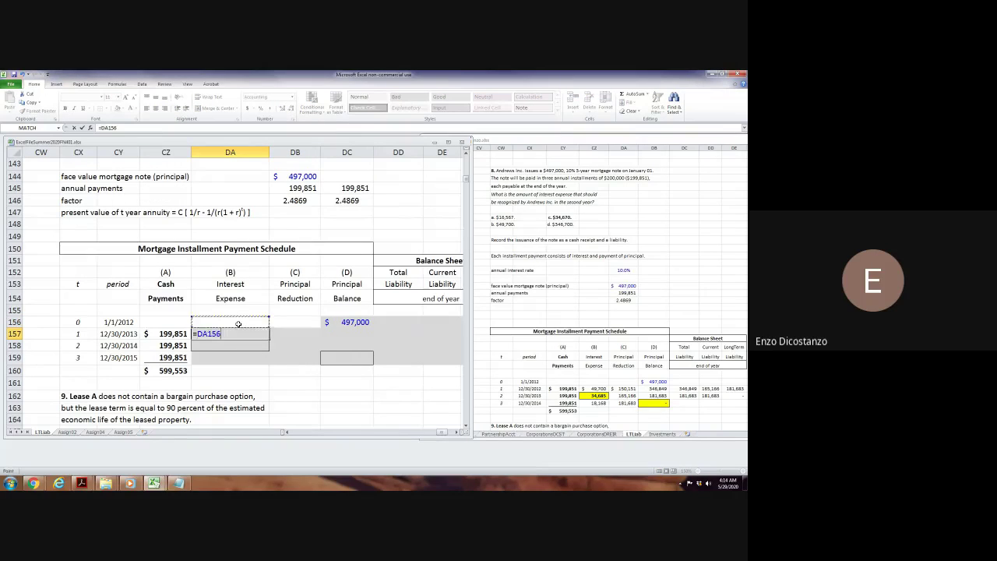
{"action": "key", "text": "Right"}
{"action": "key", "text": "Right"}
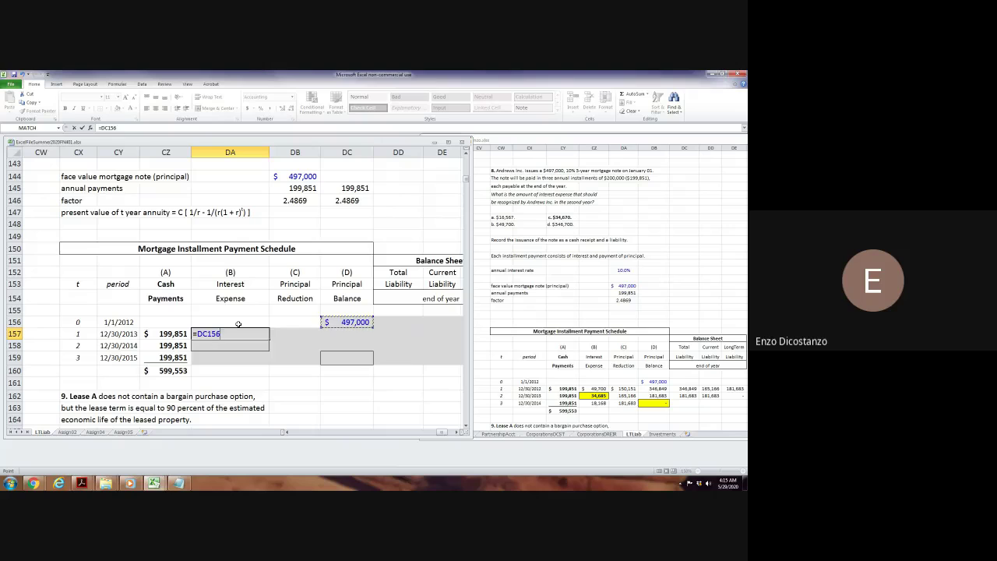
{"action": "key", "text": "F4"}
{"action": "key", "text": "F4"}
{"action": "key", "text": "F4"}
{"action": "type", "text": "*"}
{"action": "scroll", "coordinate": [245, 306], "scroll_direction": "up", "scroll_amount": 4}
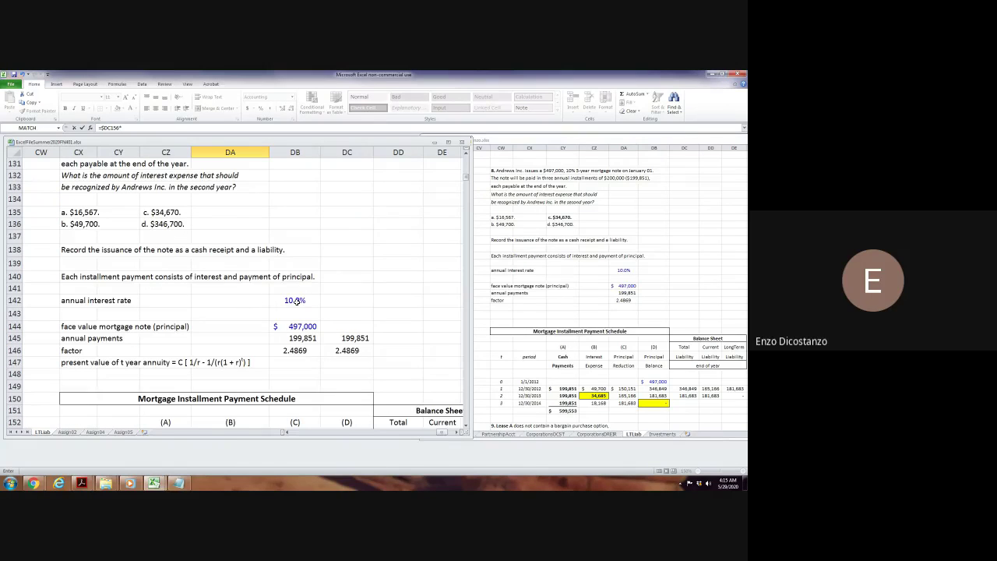
{"action": "left_click", "coordinate": [296, 301]}
{"action": "key", "text": "F4"}
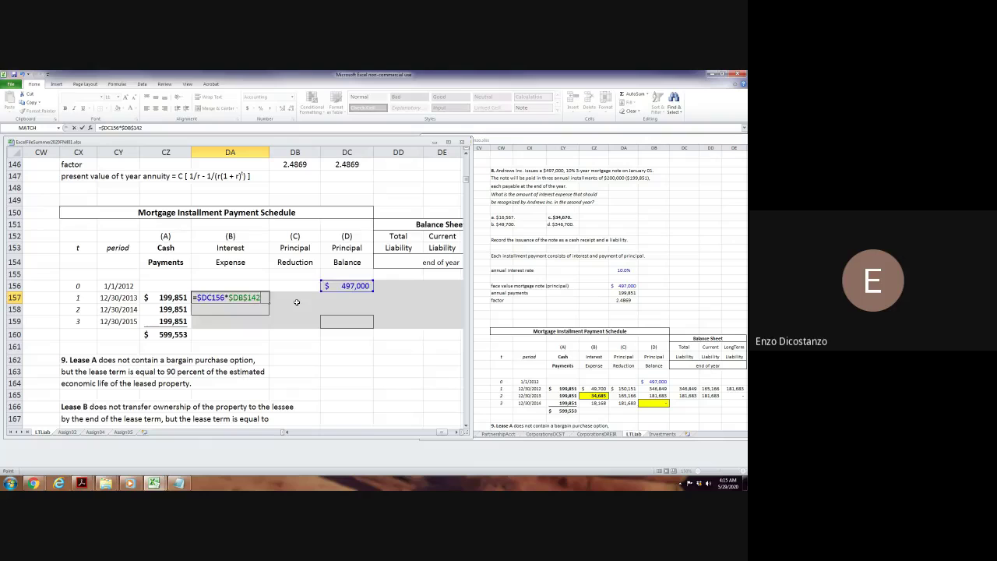
{"action": "key", "text": "Return"}
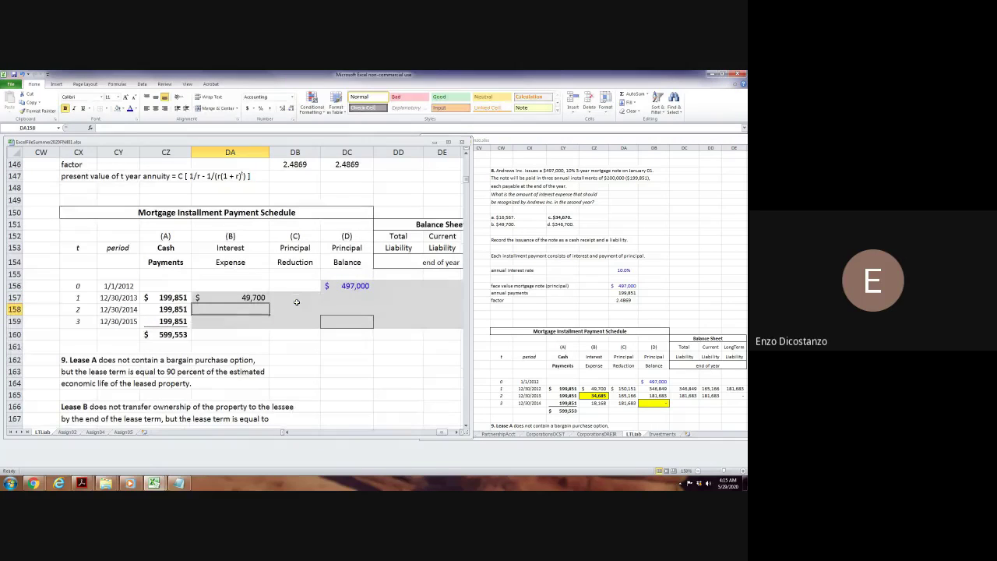
Copy the interest expense formula from DA157 into DA158:DA159.
{"action": "key", "text": "Up"}
{"action": "key", "text": "ctrl+c"}
{"action": "key", "text": "Down"}
{"action": "key", "text": "shift+Down"}
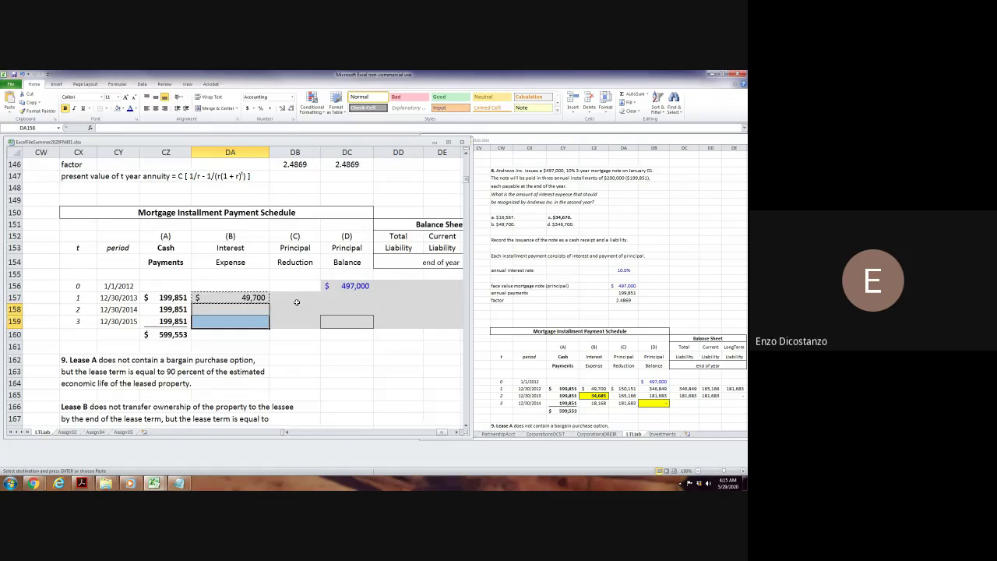
{"action": "key", "text": "Return"}
{"action": "key", "text": "Up"}
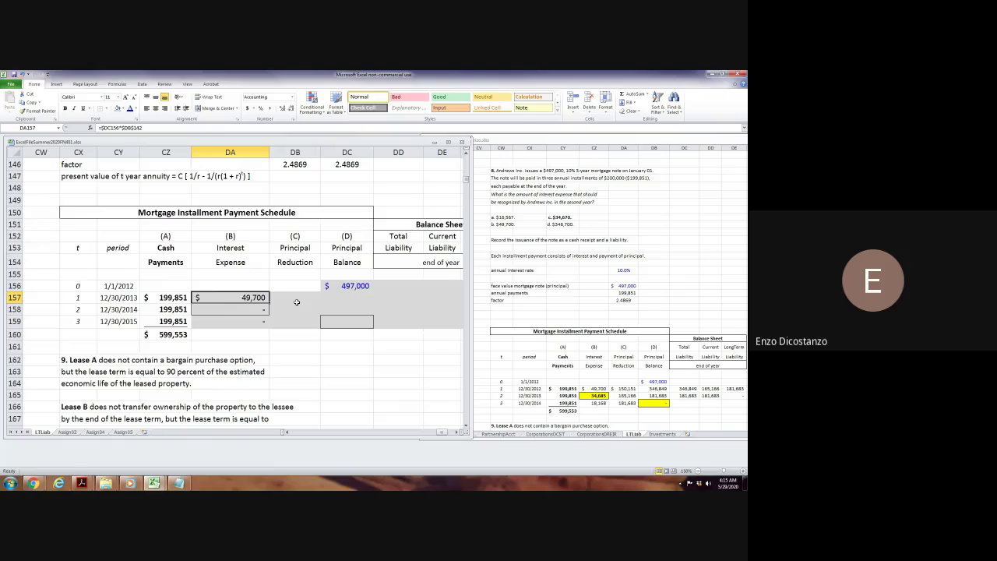
Examine the solution workbook's first principal reduction formula in DA157 and the practice workbook's interest expense formula in DA157.
{"action": "left_click", "coordinate": [296, 301]}
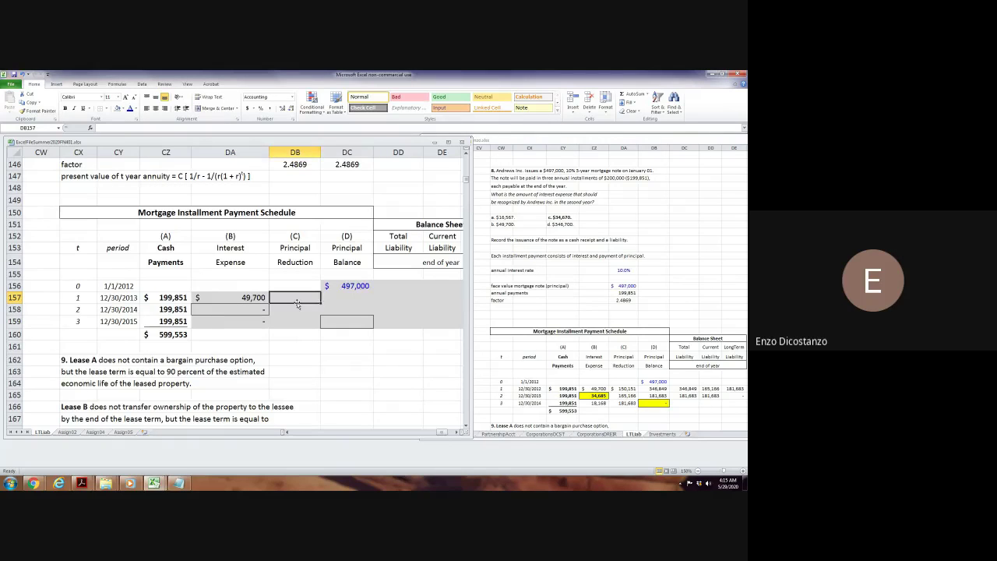
{"action": "key", "text": "Right"}
{"action": "left_click", "coordinate": [297, 302]}
{"action": "left_click", "coordinate": [616, 382]}
{"action": "double_click", "coordinate": [623, 388]}
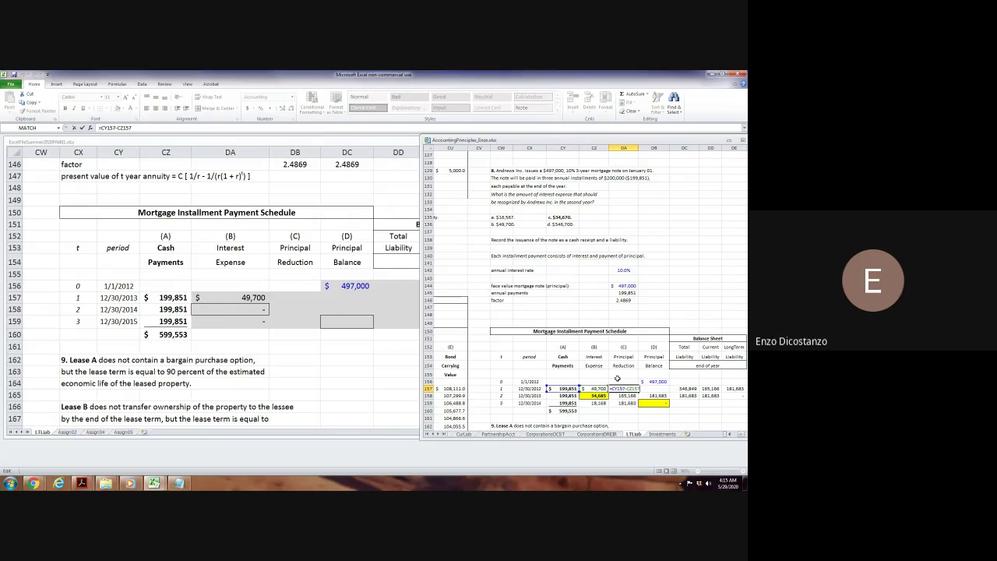
{"action": "key", "text": "Escape"}
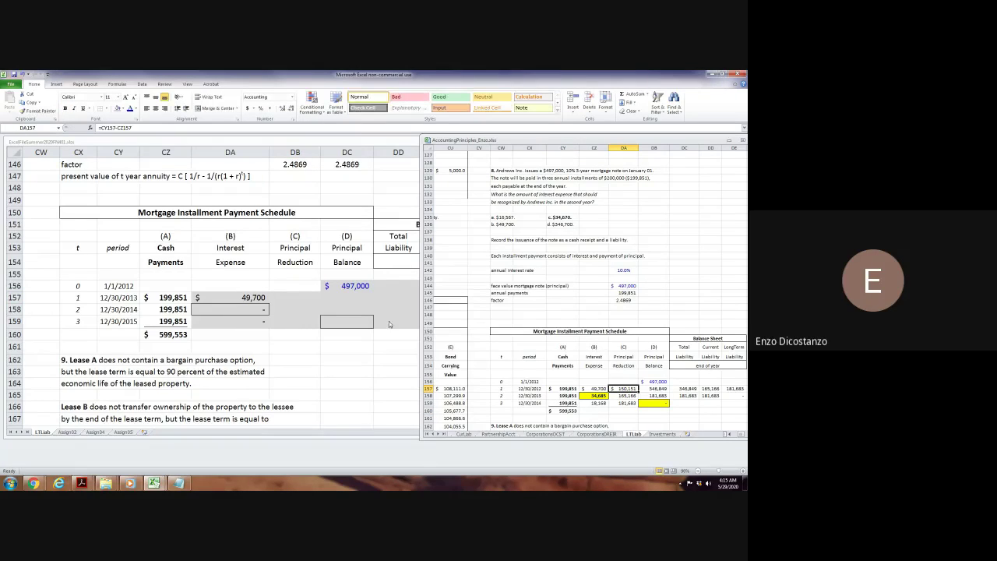
{"action": "left_click", "coordinate": [285, 299]}
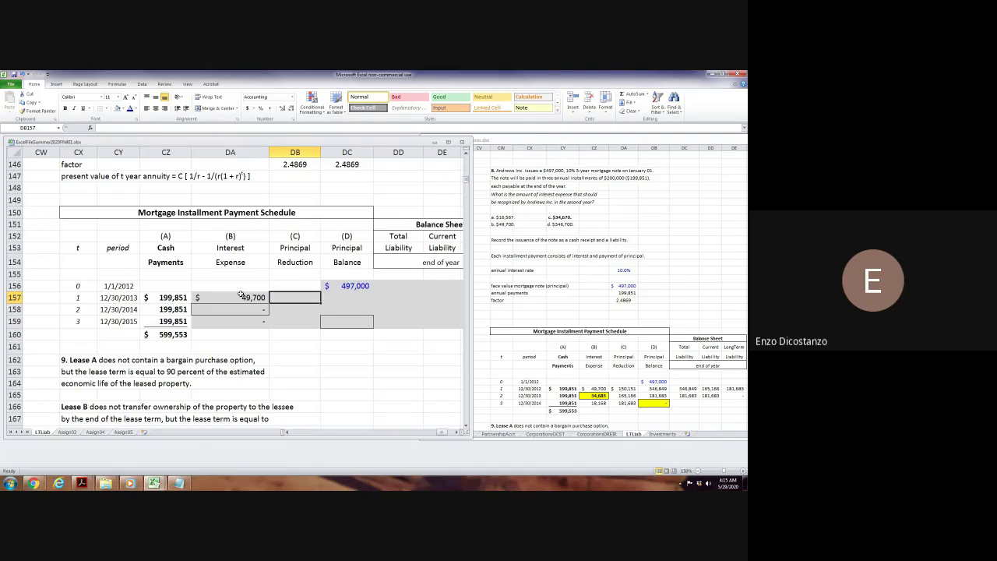
{"action": "left_click", "coordinate": [244, 296]}
{"action": "double_click", "coordinate": [244, 297]}
{"action": "key", "text": "Escape"}
Calculate the first year's principal reduction in DB157 of the practice workbook with =CZ157-DA157.
{"action": "left_click", "coordinate": [311, 299]}
{"action": "type", "text": "="}
{"action": "key", "text": "Left"}
{"action": "key", "text": "Left"}
{"action": "type", "text": "-"}
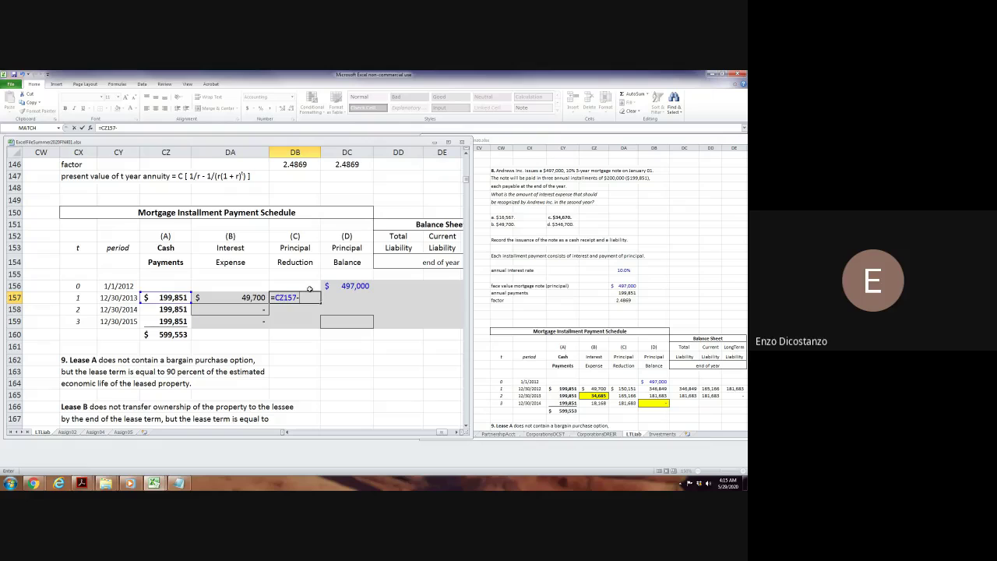
{"action": "key", "text": "Left"}
{"action": "key", "text": "Tab"}
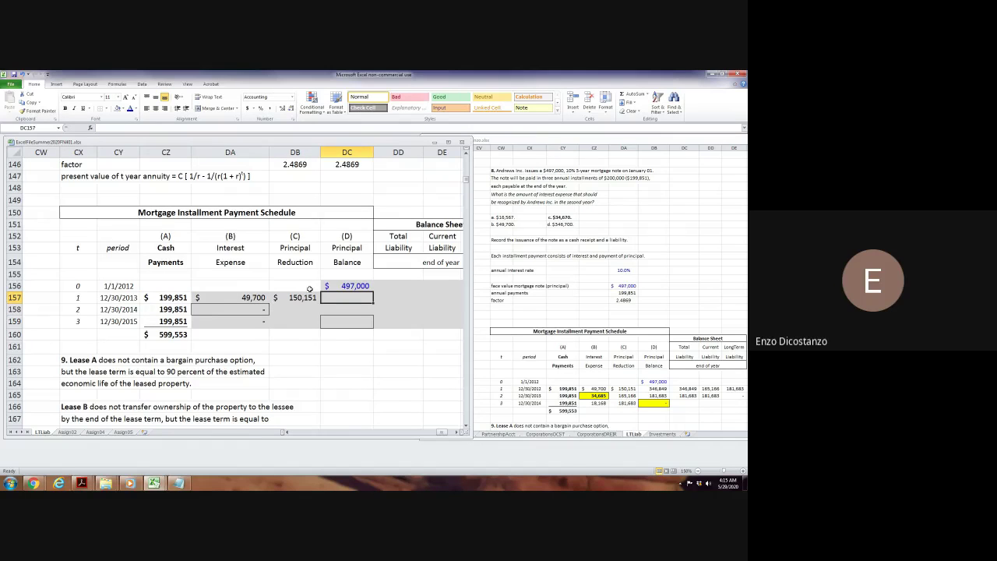
Calculate the first year's principal balance in DC157 with =DC156-DB157.
{"action": "type", "text": "="}
{"action": "key", "text": "Up"}
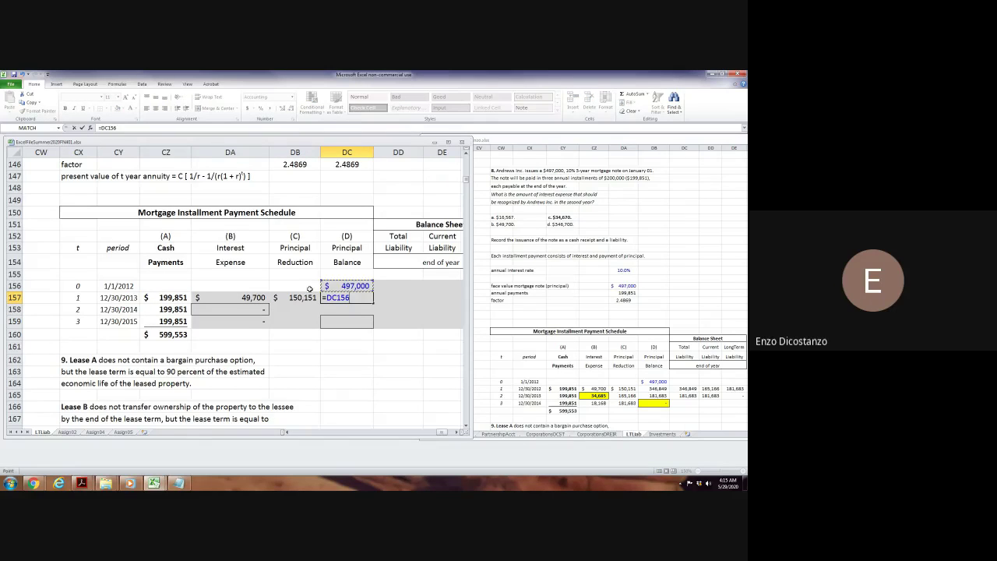
{"action": "type", "text": "-"}
{"action": "key", "text": "Left"}
{"action": "key", "text": "Return"}
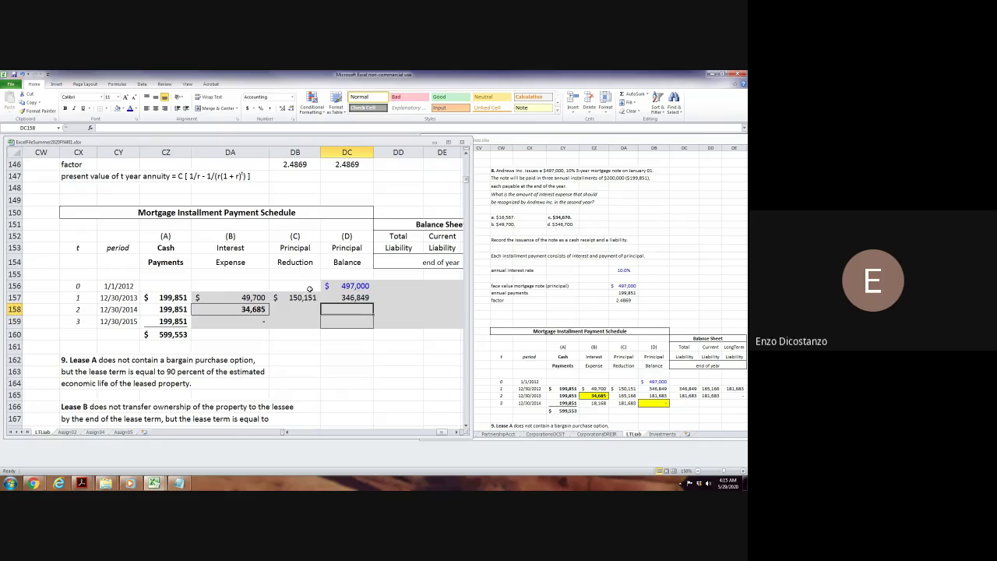
Fill the principal balance and principal reduction formulas down into the second year's cells DC158 and DB158.
{"action": "key", "text": "ctrl+d"}
{"action": "key", "text": "Left"}
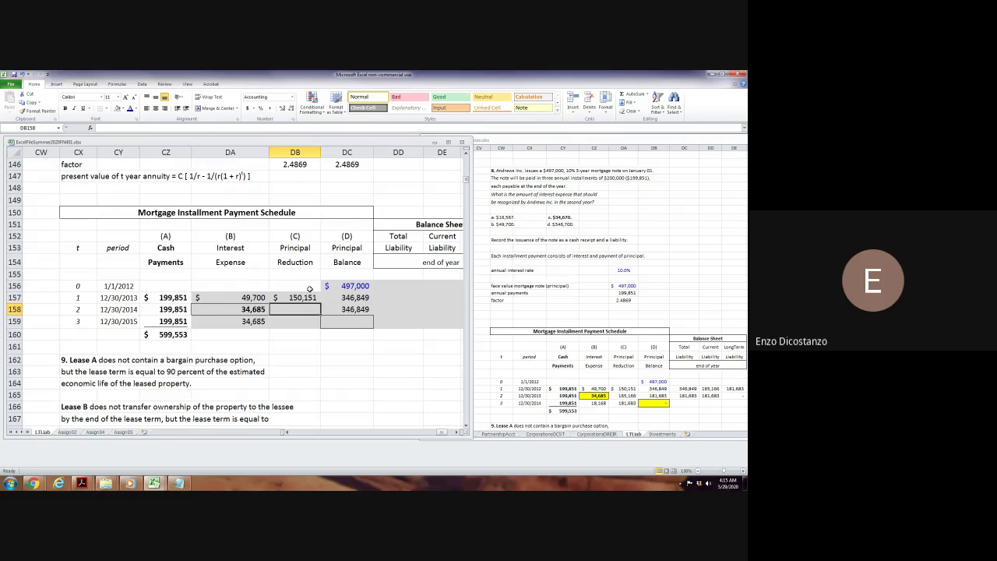
{"action": "key", "text": "ctrl+d"}
Set DB158's Accounting format to no currency symbol and fill the principal reduction down into DB159.
{"action": "key", "text": "ctrl+1"}
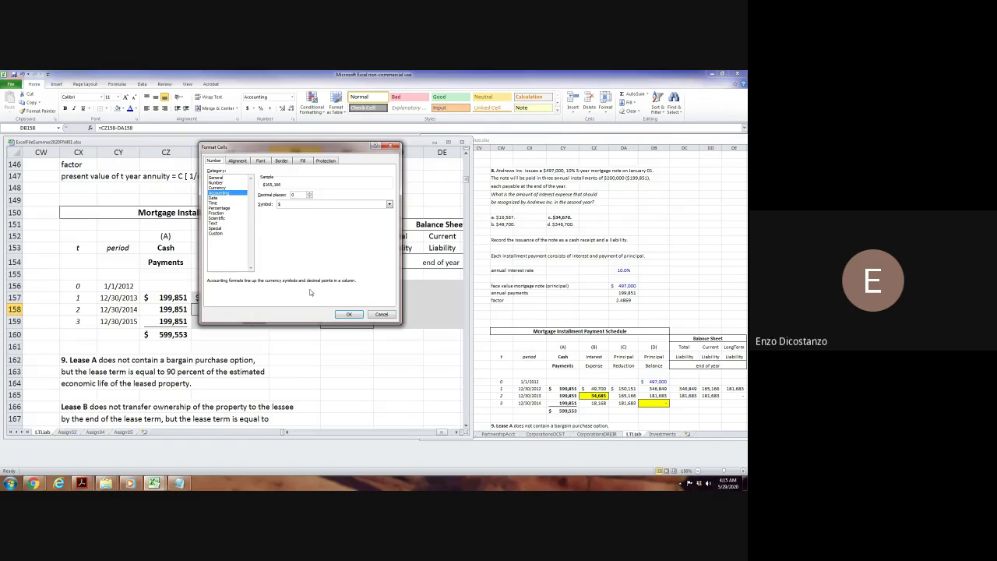
{"action": "key", "text": "alt+s"}
{"action": "key", "text": "alt+Down"}
{"action": "key", "text": "Home"}
{"action": "key", "text": "Return"}
{"action": "key", "text": "Return"}
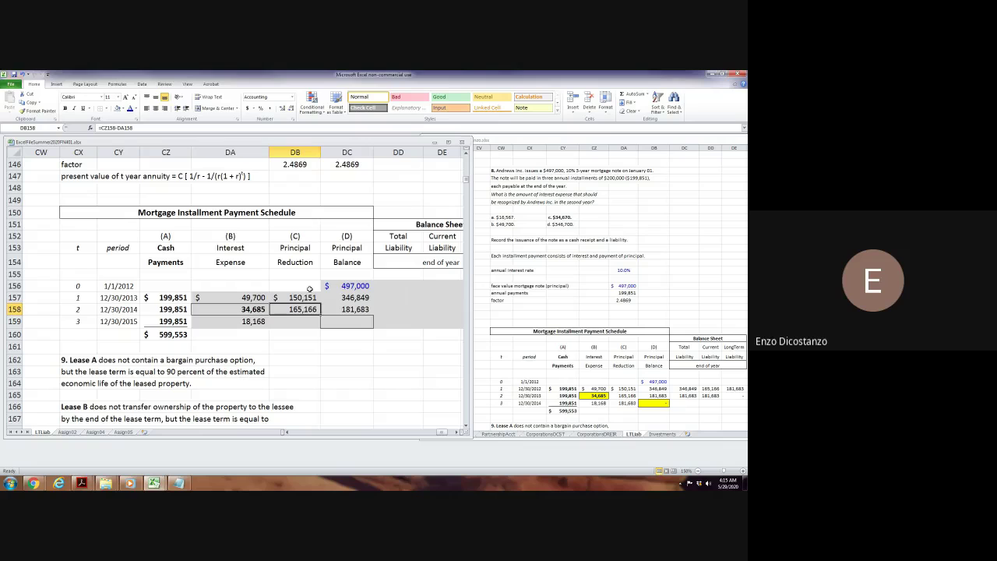
{"action": "key", "text": "Down"}
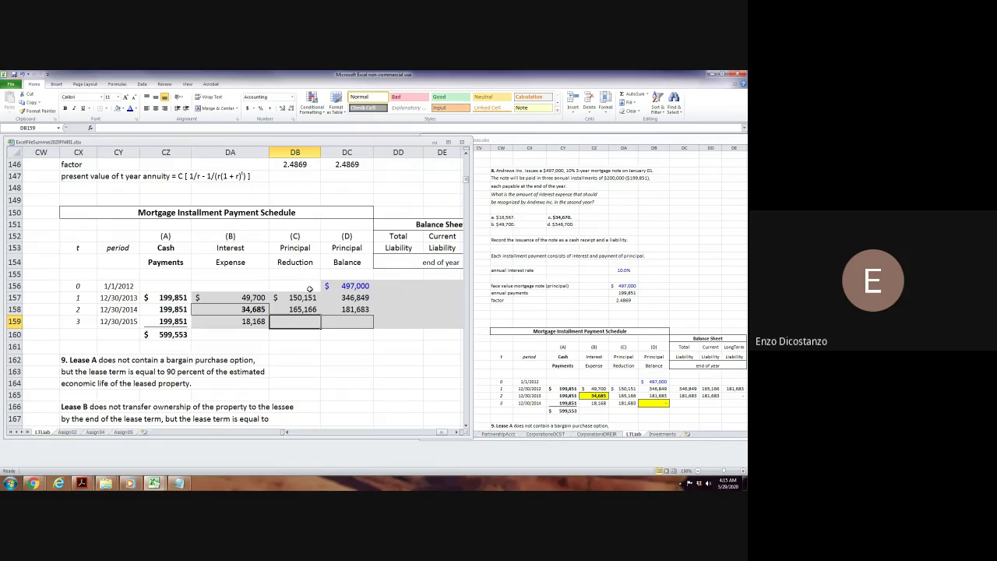
{"action": "key", "text": "ctrl+d"}
Copy the principal balance formula from DC158 into DC159 and fill DC159 with yellow.
{"action": "key", "text": "Up"}
{"action": "key", "text": "Right"}
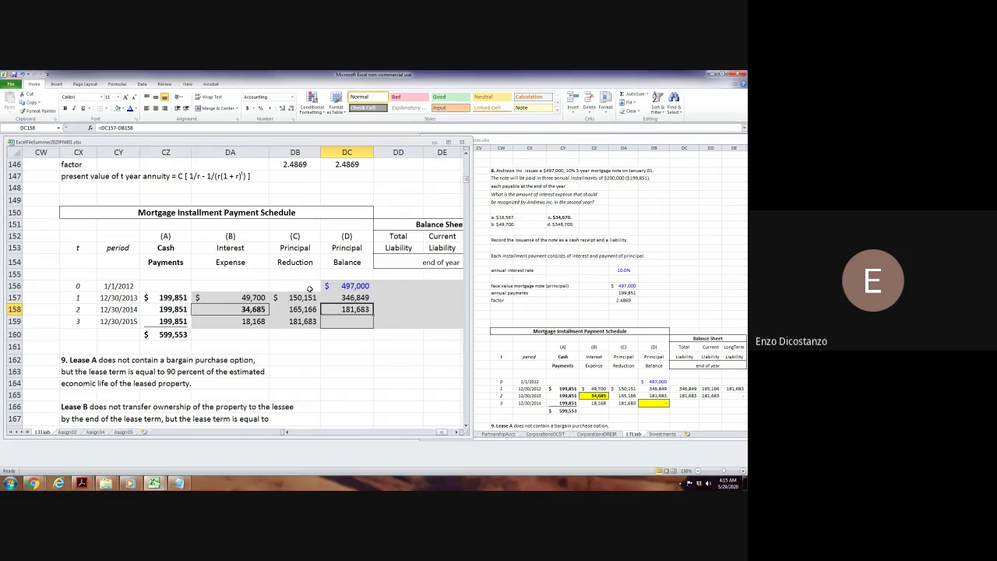
{"action": "key", "text": "ctrl+c"}
{"action": "key", "text": "Down"}
{"action": "key", "text": "ctrl+v"}
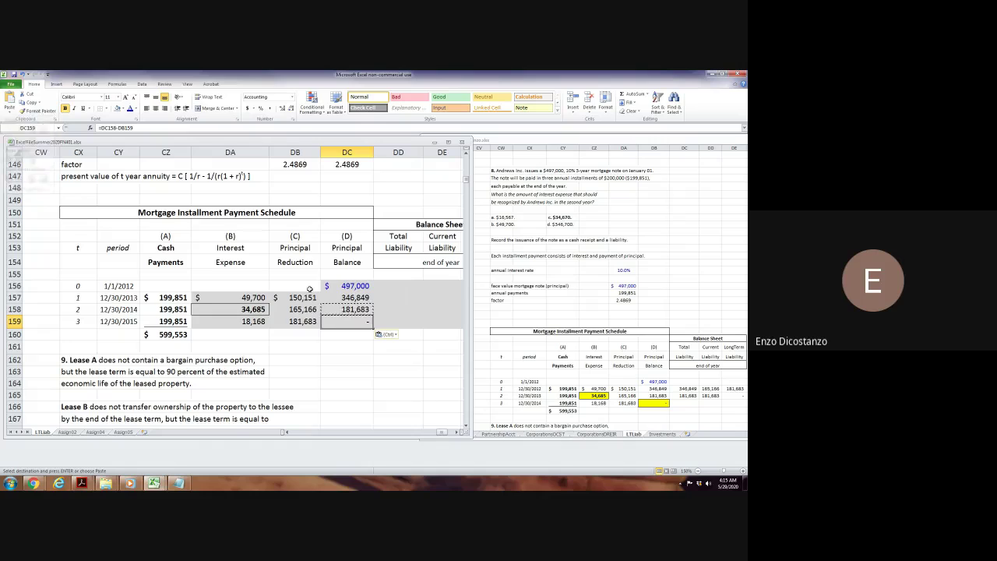
{"action": "key", "text": "Escape"}
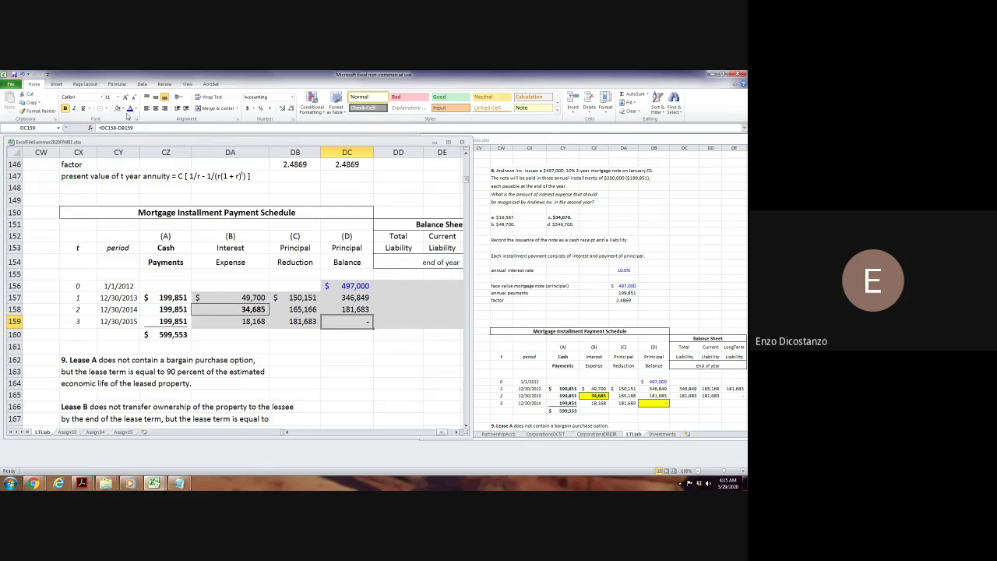
{"action": "left_click", "coordinate": [123, 108]}
{"action": "left_click", "coordinate": [137, 166]}
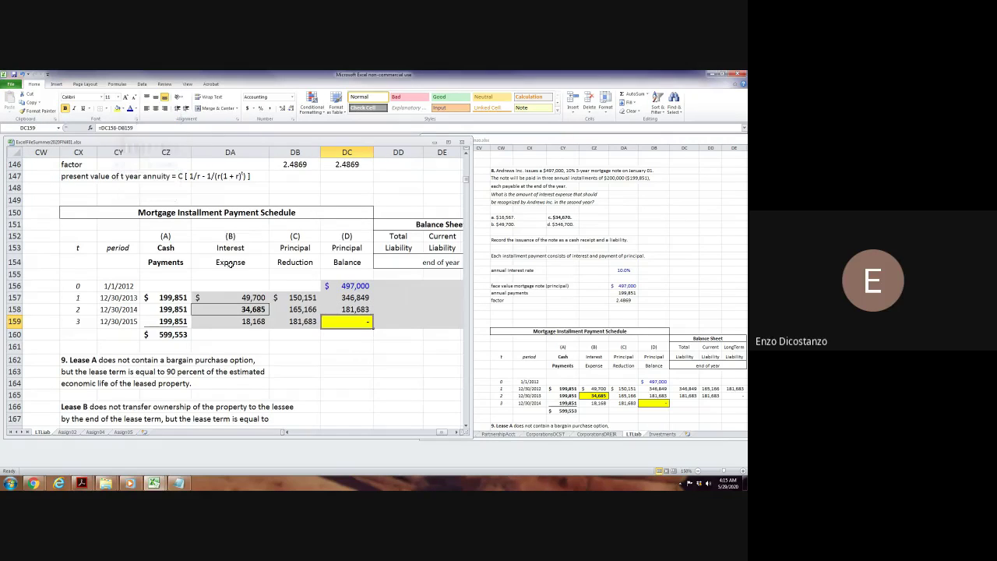
Remove the grey fill from DA157:DB159 and the principal balance cells DC156:DC158.
{"action": "left_click_drag", "start_coordinate": [230, 297], "coordinate": [291, 320]}
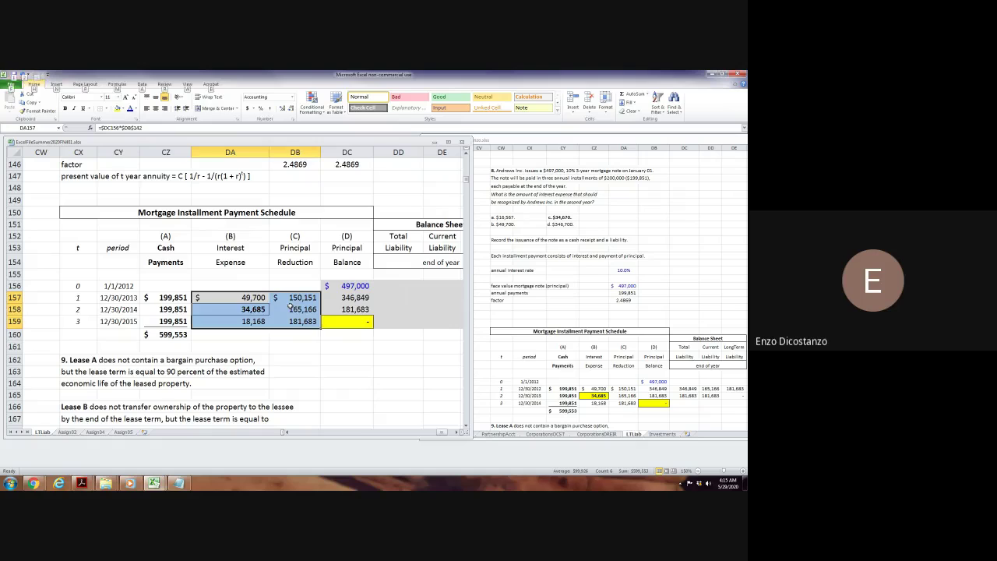
{"action": "left_click", "coordinate": [122, 108]}
{"action": "left_click", "coordinate": [136, 176]}
{"action": "left_click_drag", "start_coordinate": [342, 283], "coordinate": [346, 309]}
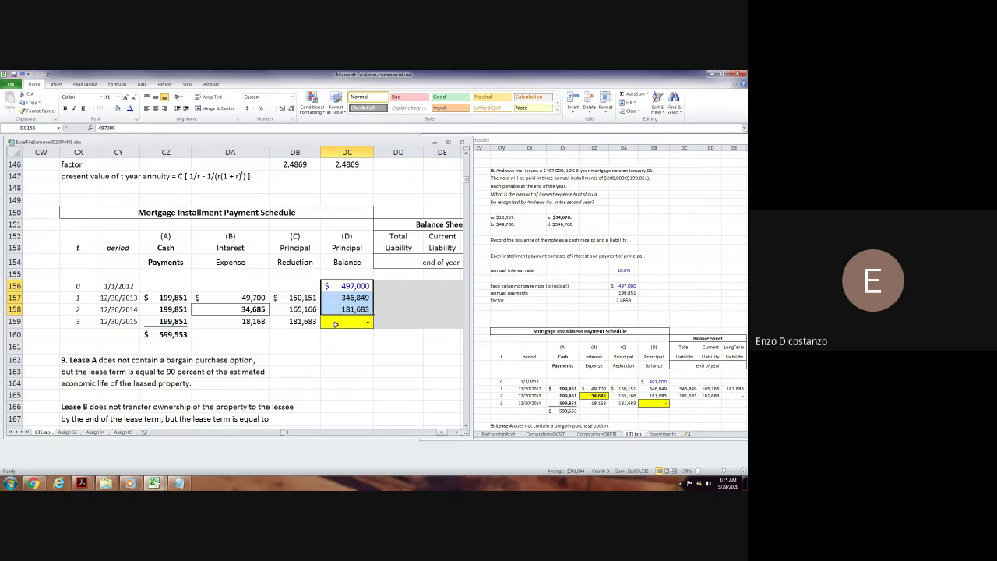
{"action": "left_click", "coordinate": [349, 347]}
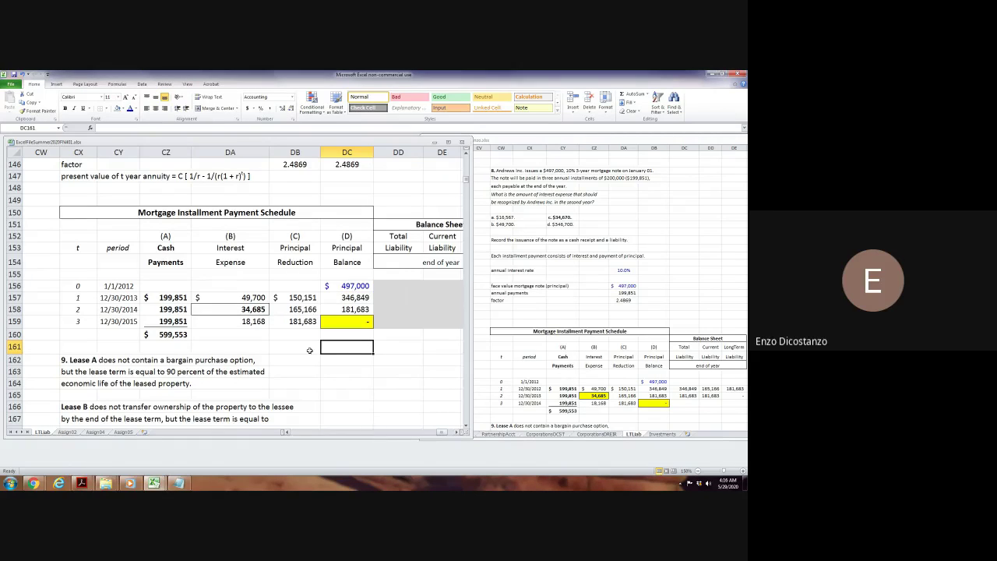
Highlight the second year's interest expense cell DA158 with yellow fill.
{"action": "left_click", "coordinate": [250, 310]}
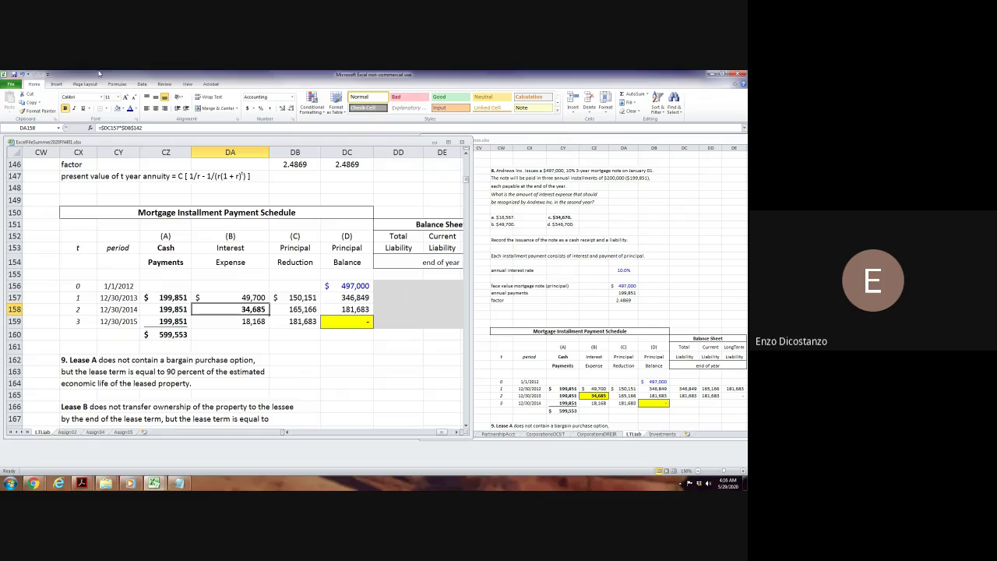
{"action": "left_click", "coordinate": [122, 109]}
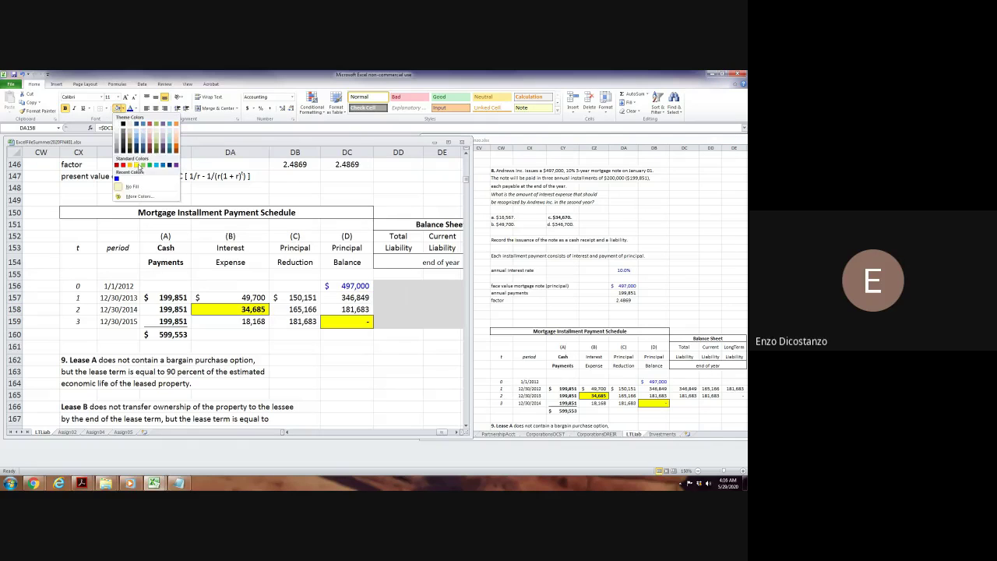
{"action": "left_click", "coordinate": [139, 167]}
{"action": "left_click", "coordinate": [299, 359]}
Underline the company name "Andrews Inc." in exercise 8's question text in CX129.
{"action": "scroll", "coordinate": [298, 362], "scroll_direction": "up", "scroll_amount": 3}
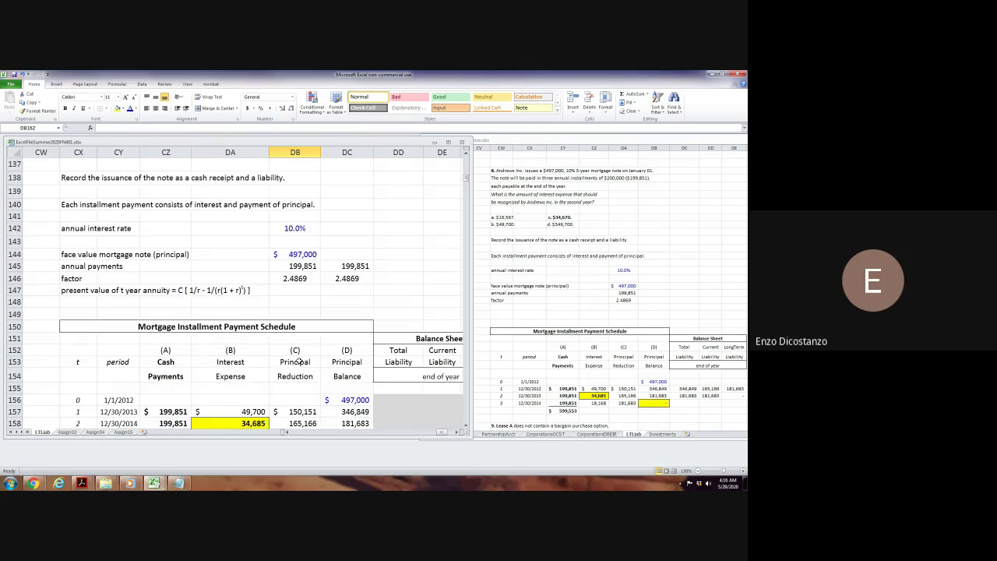
{"action": "scroll", "coordinate": [298, 361], "scroll_direction": "up", "scroll_amount": 3}
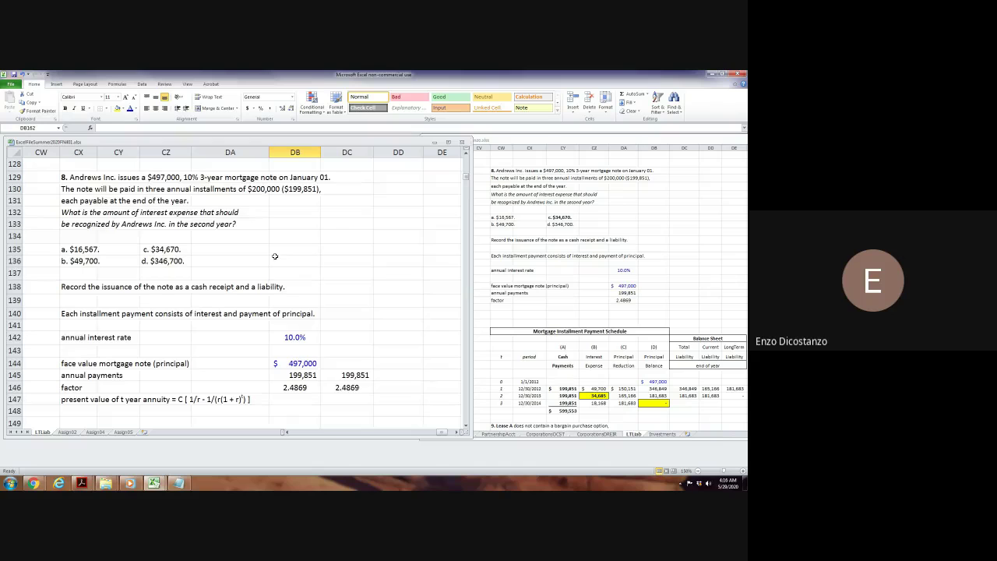
{"action": "scroll", "coordinate": [84, 226], "scroll_direction": "up", "scroll_amount": 2}
{"action": "left_click", "coordinate": [80, 252]}
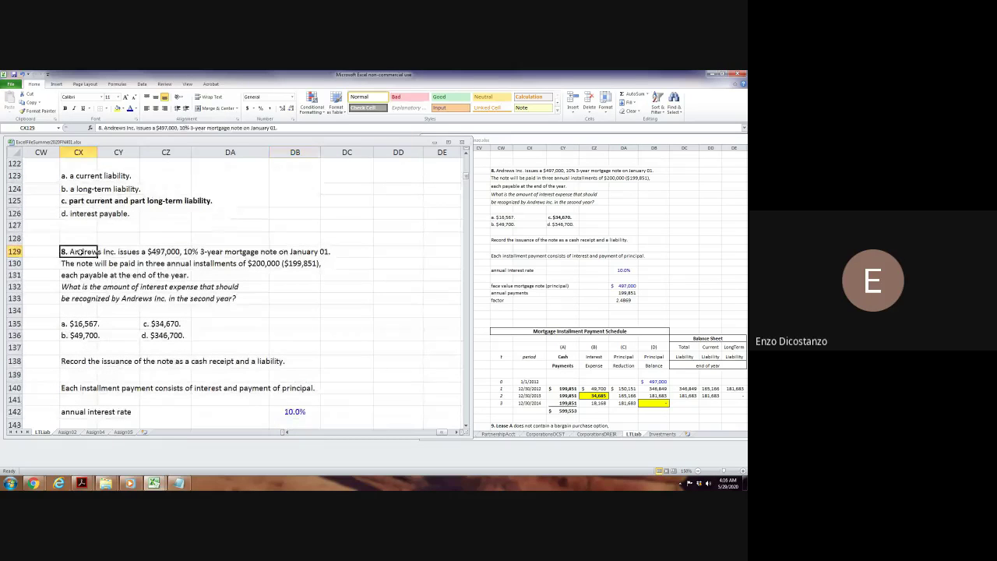
{"action": "double_click", "coordinate": [80, 251]}
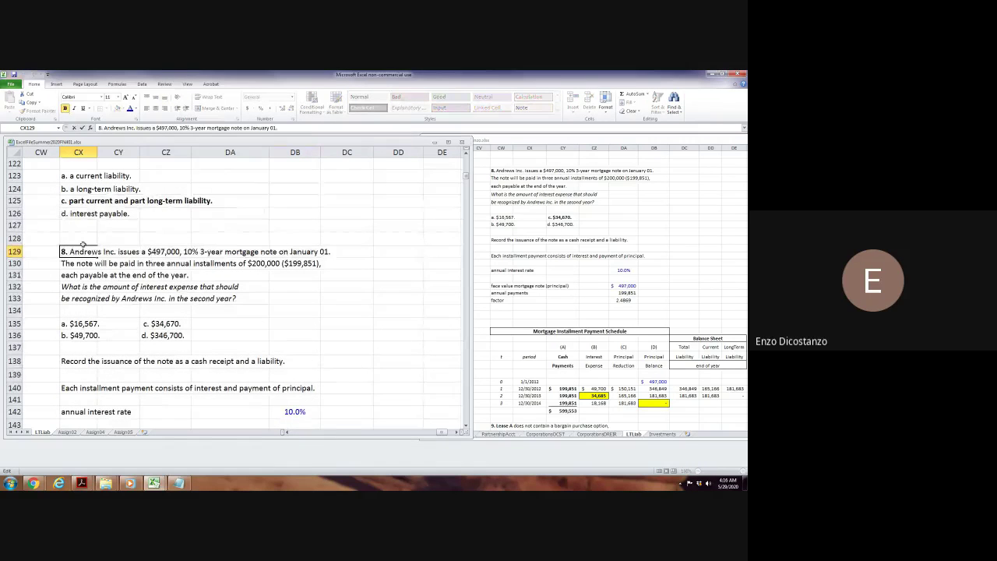
{"action": "key", "text": "Right"}
{"action": "key", "text": "shift+Right"}
{"action": "key", "text": "shift+Right"}
{"action": "key", "text": "shift+Right"}
{"action": "key", "text": "shift+Right"}
{"action": "key", "text": "shift+Right"}
{"action": "key", "text": "shift+Right"}
{"action": "key", "text": "shift+Right"}
{"action": "key", "text": "shift+Right"}
{"action": "key", "text": "shift+Right"}
{"action": "key", "text": "shift+Right"}
{"action": "key", "text": "shift+Right"}
{"action": "key", "text": "shift+Right"}
{"action": "key", "text": "ctrl+u"}
{"action": "key", "text": "Return"}
Underline the company name "Andrews Inc." in exercise 8's question text in CW129 of the reference workbook.
{"action": "left_click", "coordinate": [520, 251]}
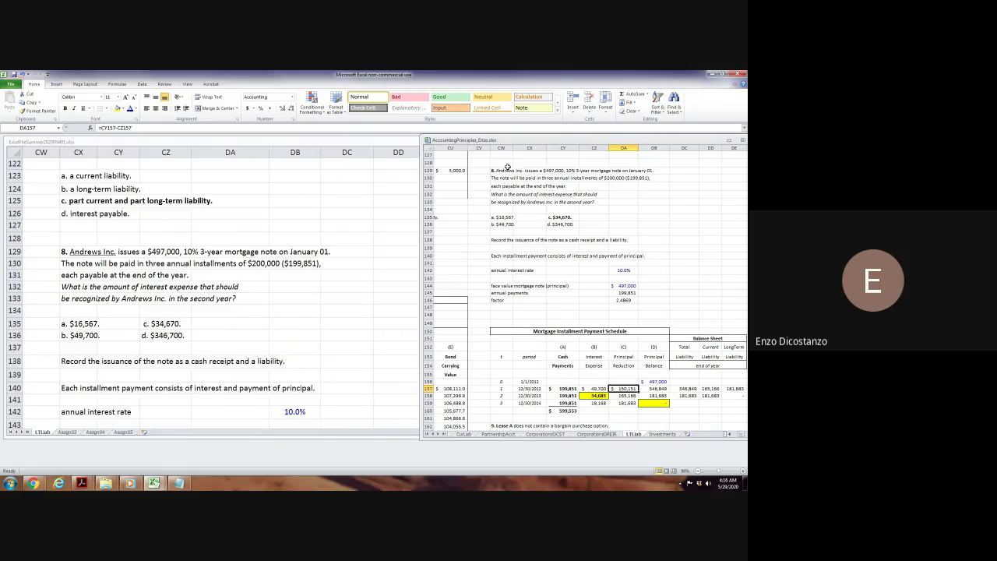
{"action": "double_click", "coordinate": [507, 169]}
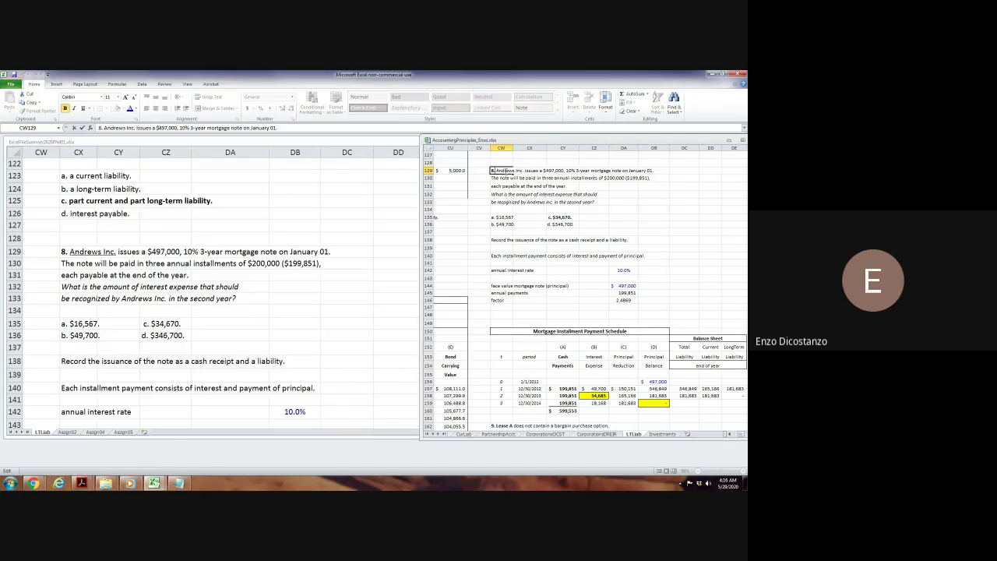
{"action": "double_click", "coordinate": [506, 169]}
{"action": "left_click_drag", "start_coordinate": [499, 171], "coordinate": [514, 170]}
{"action": "left_click", "coordinate": [78, 264]}
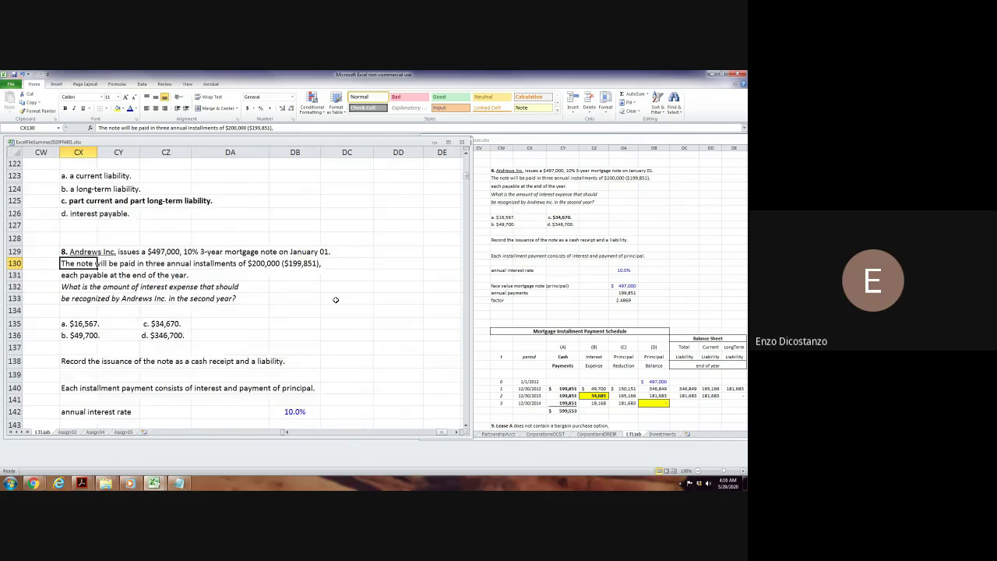
Make exercise 8's answer choice "c. $34,670." in CZ135 of the practice workbook bold.
{"action": "scroll", "coordinate": [336, 299], "scroll_direction": "down", "scroll_amount": 7}
{"action": "left_click", "coordinate": [257, 343]}
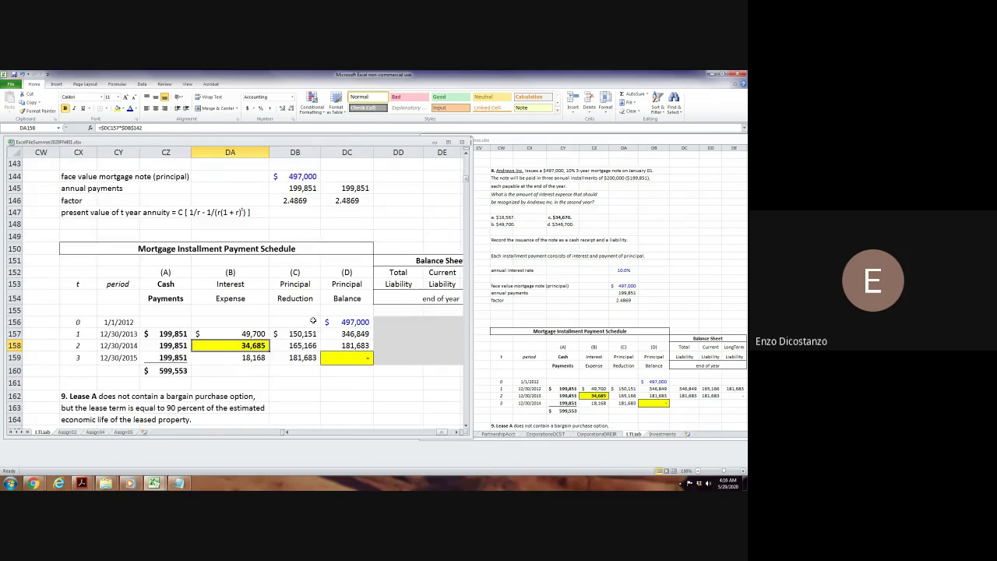
{"action": "scroll", "coordinate": [312, 321], "scroll_direction": "up", "scroll_amount": 6}
{"action": "scroll", "coordinate": [166, 238], "scroll_direction": "down", "scroll_amount": 7}
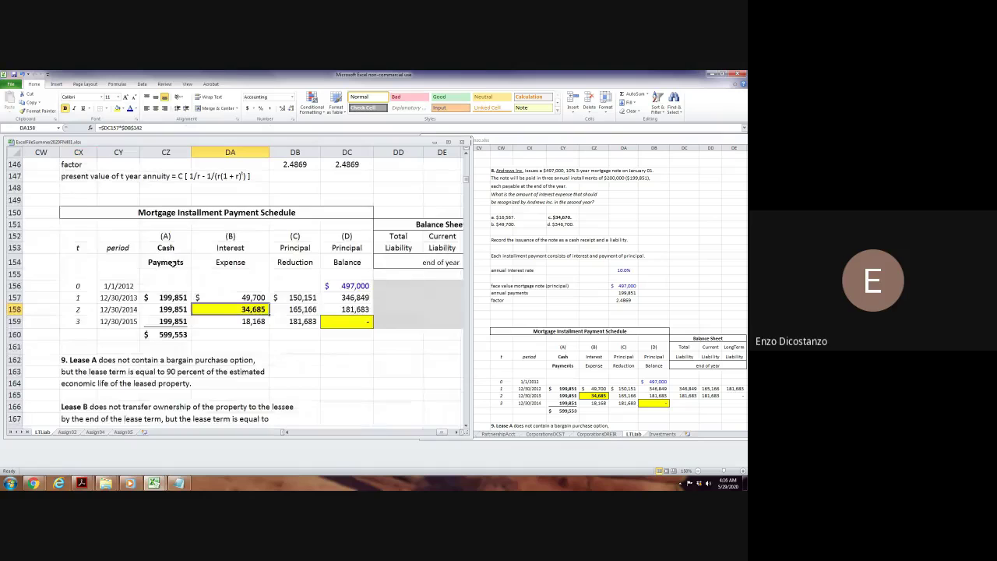
{"action": "scroll", "coordinate": [168, 263], "scroll_direction": "up", "scroll_amount": 4}
{"action": "left_click", "coordinate": [163, 176]}
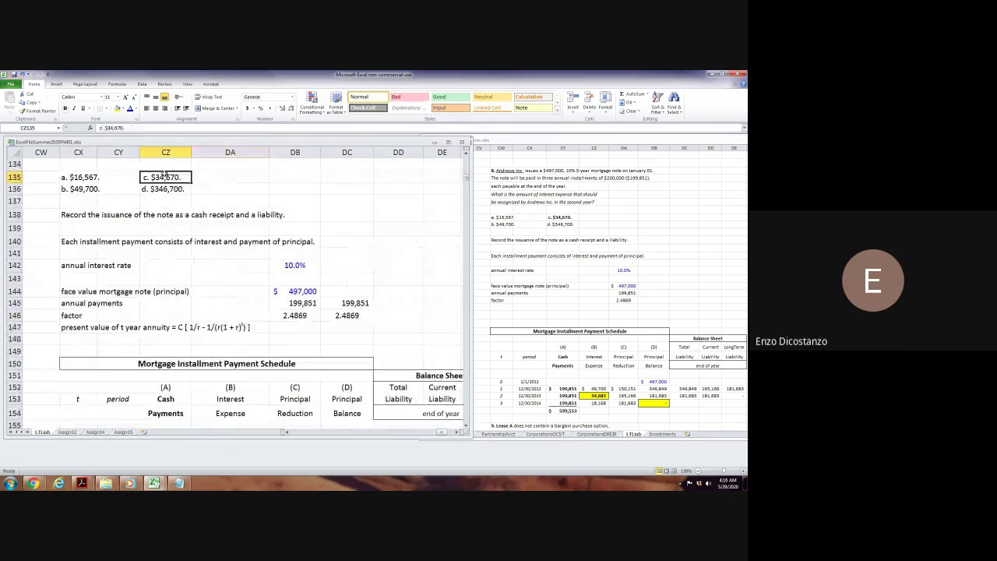
{"action": "key", "text": "ctrl+b"}
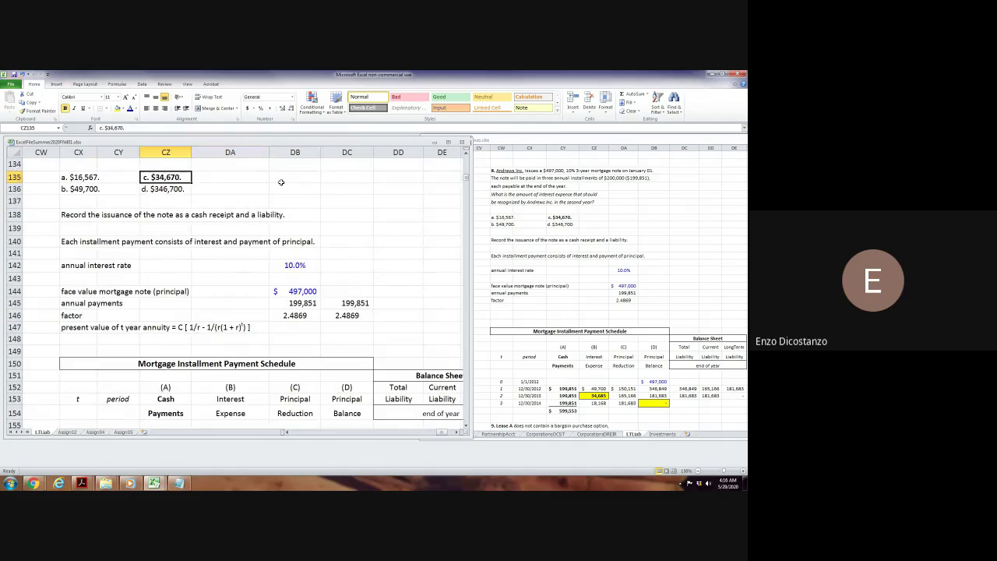
{"action": "left_click", "coordinate": [330, 216]}
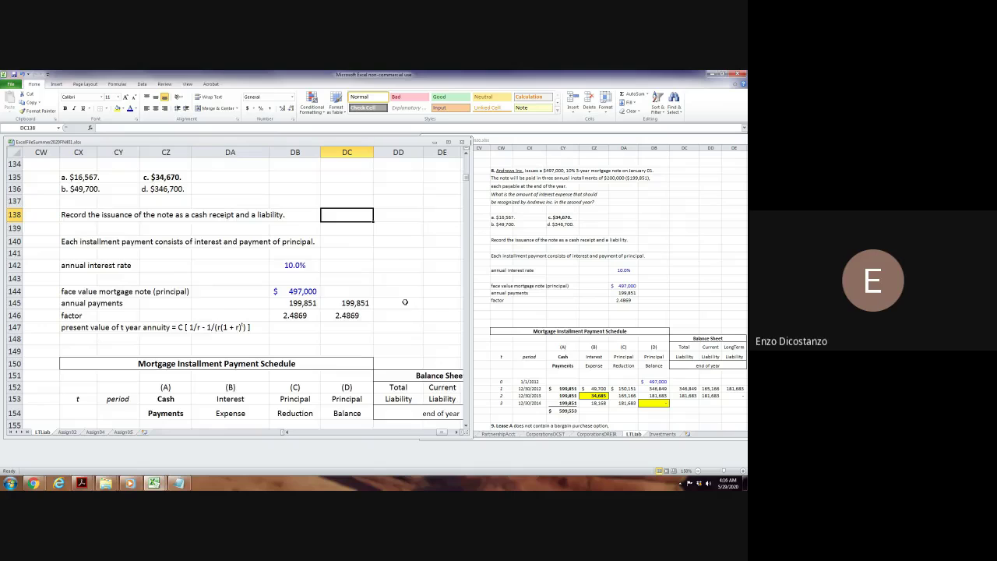
Link the Total Liability cell DD157 to the principal balance in DC157 and copy the formula down to DD159.
{"action": "scroll", "coordinate": [405, 302], "scroll_direction": "down", "scroll_amount": 2}
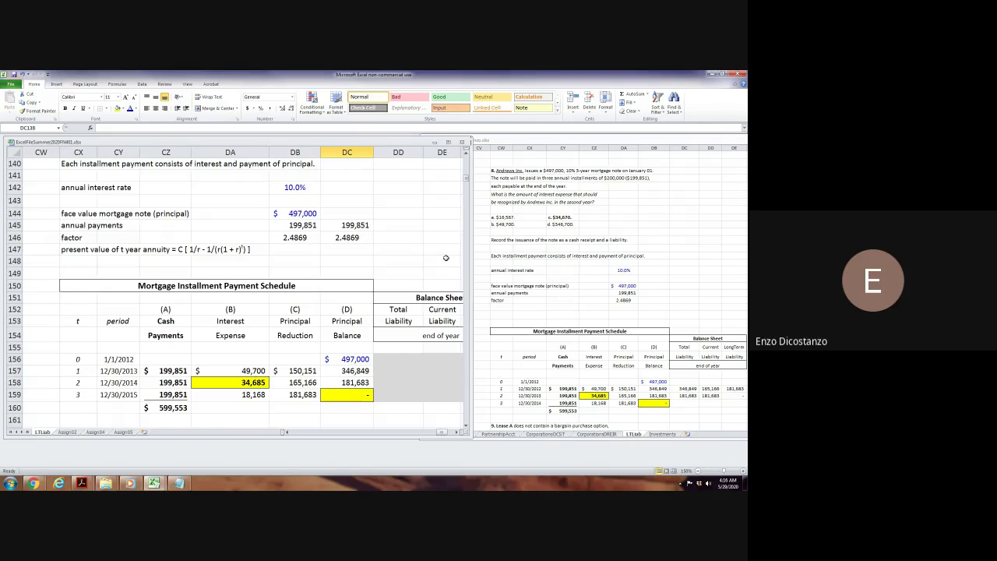
{"action": "left_click", "coordinate": [444, 258]}
{"action": "key", "text": "Right"}
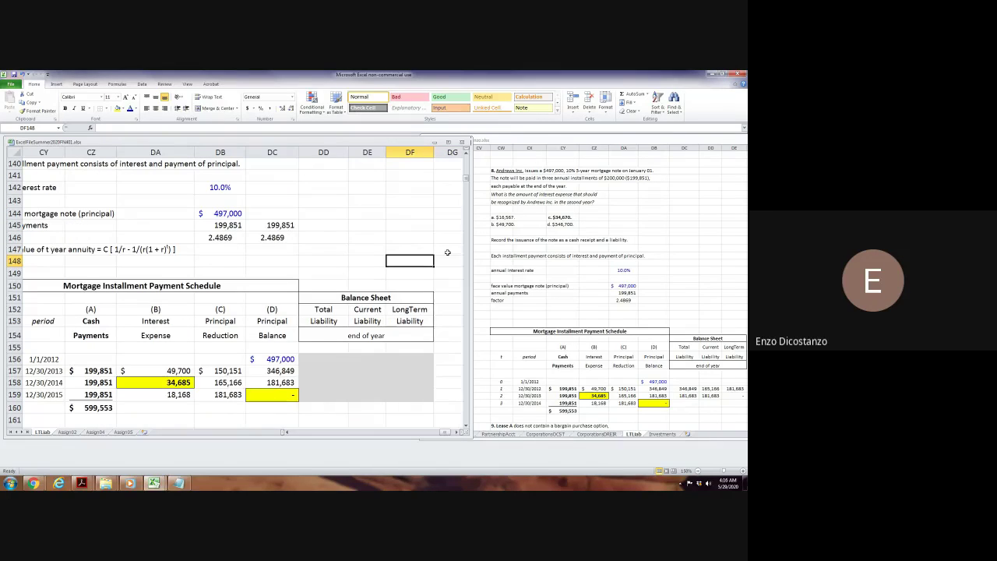
{"action": "left_click", "coordinate": [324, 372]}
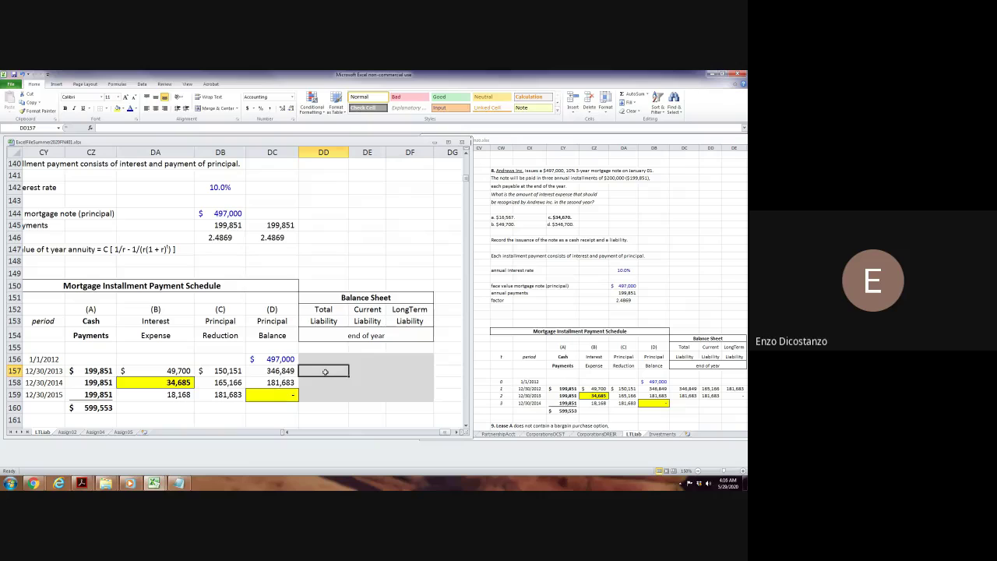
{"action": "type", "text": "="}
{"action": "key", "text": "Left"}
{"action": "key", "text": "Return"}
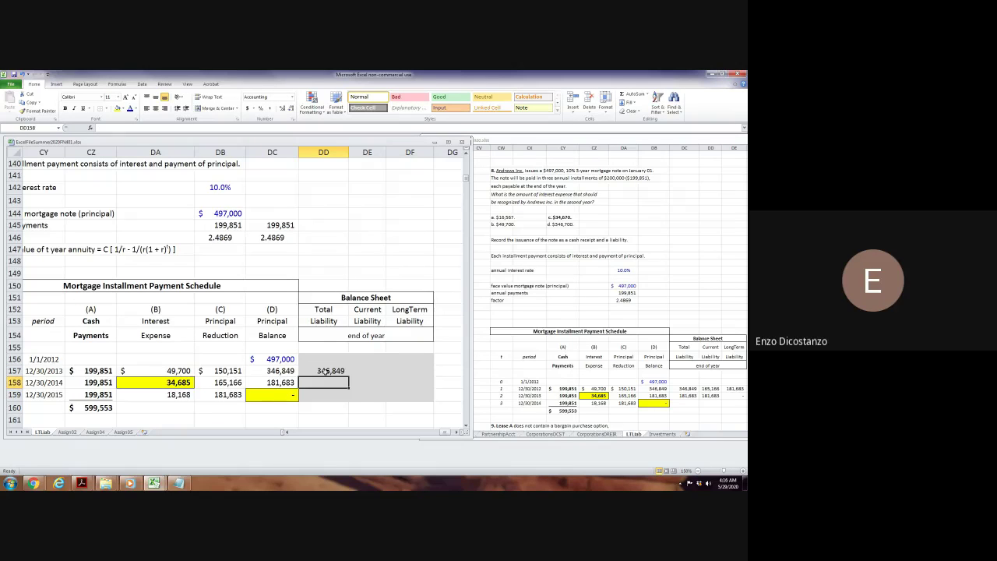
{"action": "key", "text": "ctrl+d"}
{"action": "key", "text": "Down"}
{"action": "key", "text": "ctrl+d"}
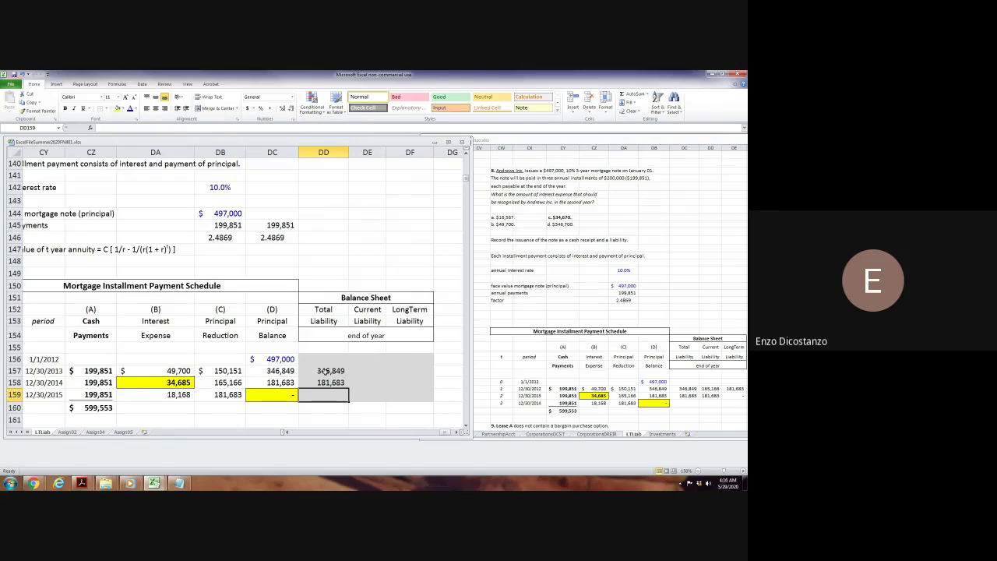
Set the Current Liability cell DE157 to the following year's principal reduction with =DB158 and copy the formula down to DE158.
{"action": "left_click", "coordinate": [563, 389]}
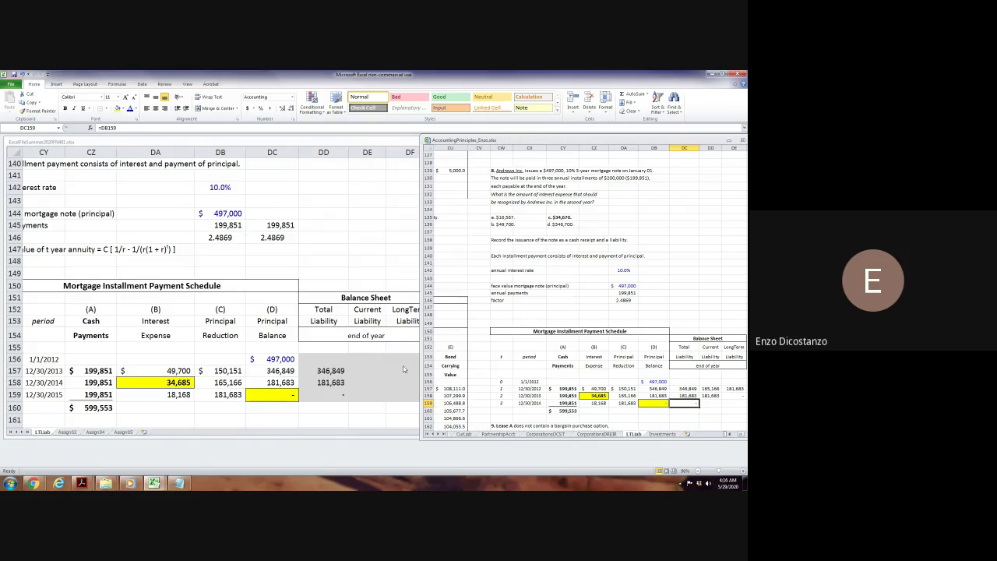
{"action": "left_click", "coordinate": [363, 372]}
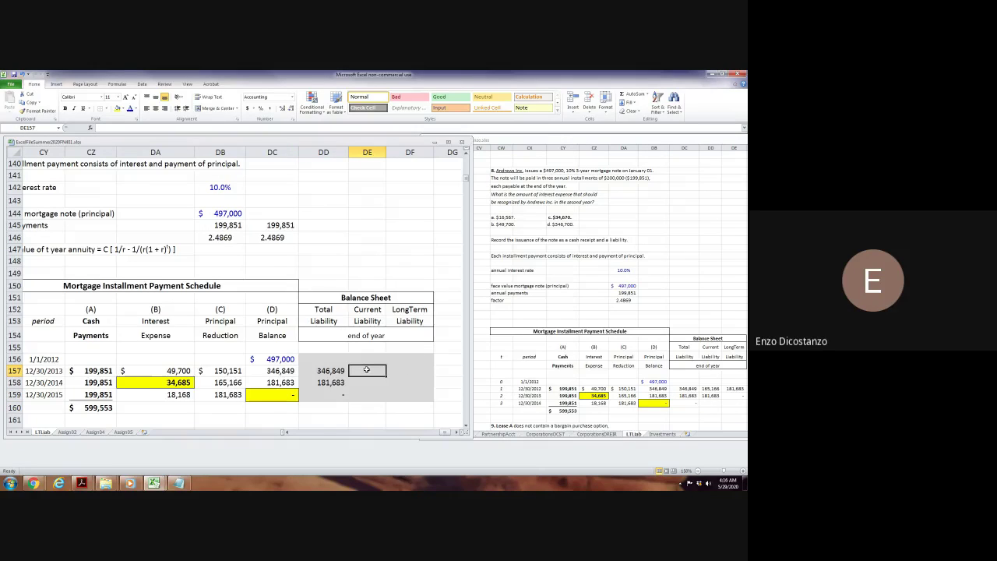
{"action": "type", "text": "="}
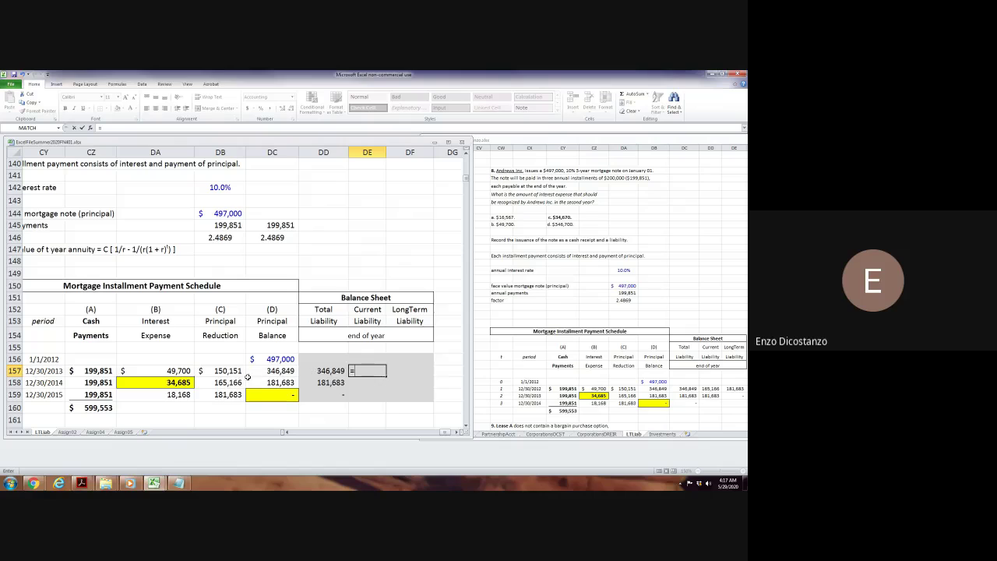
{"action": "left_click", "coordinate": [237, 382]}
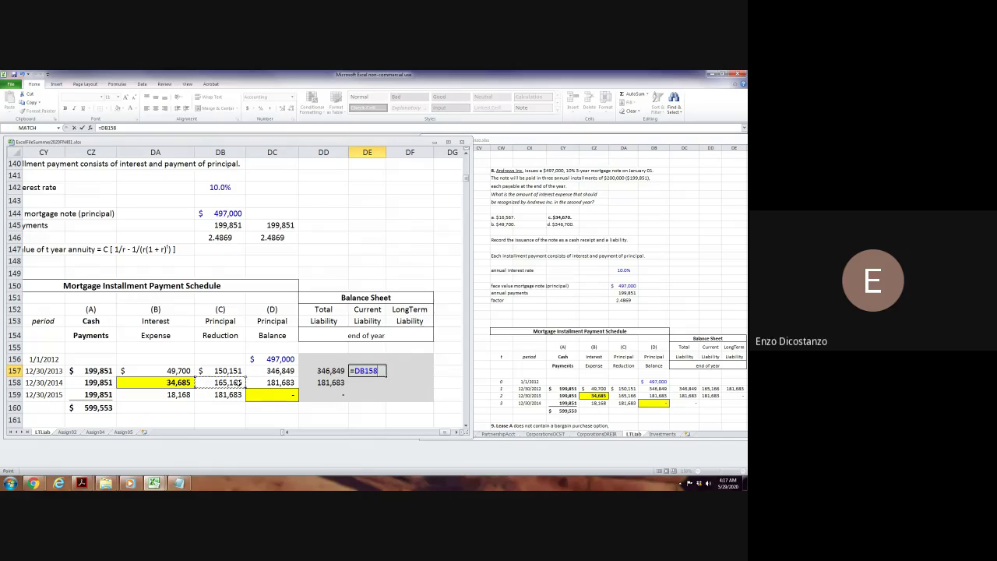
{"action": "key", "text": "Return"}
{"action": "key", "text": "ctrl+d"}
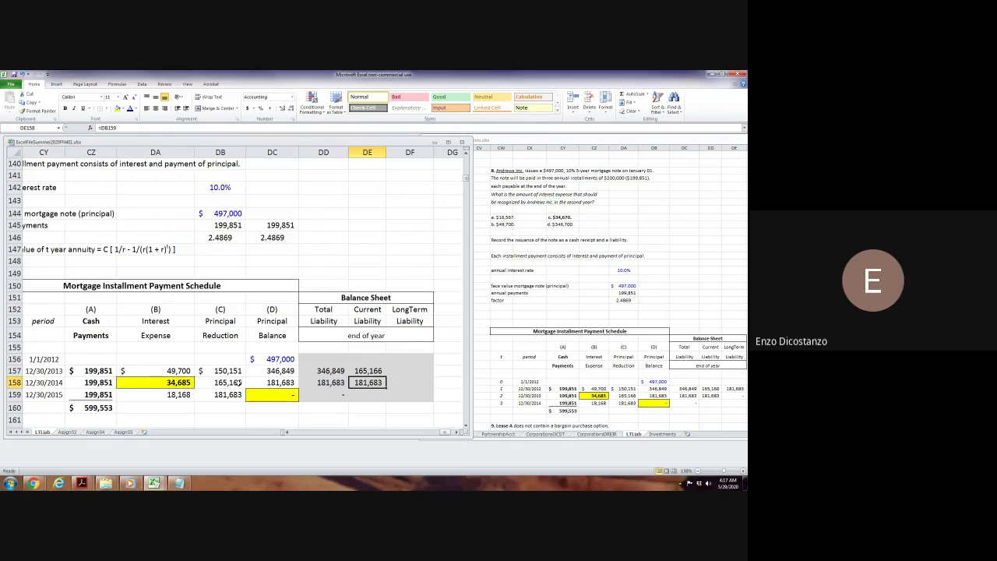
{"action": "key", "text": "Return"}
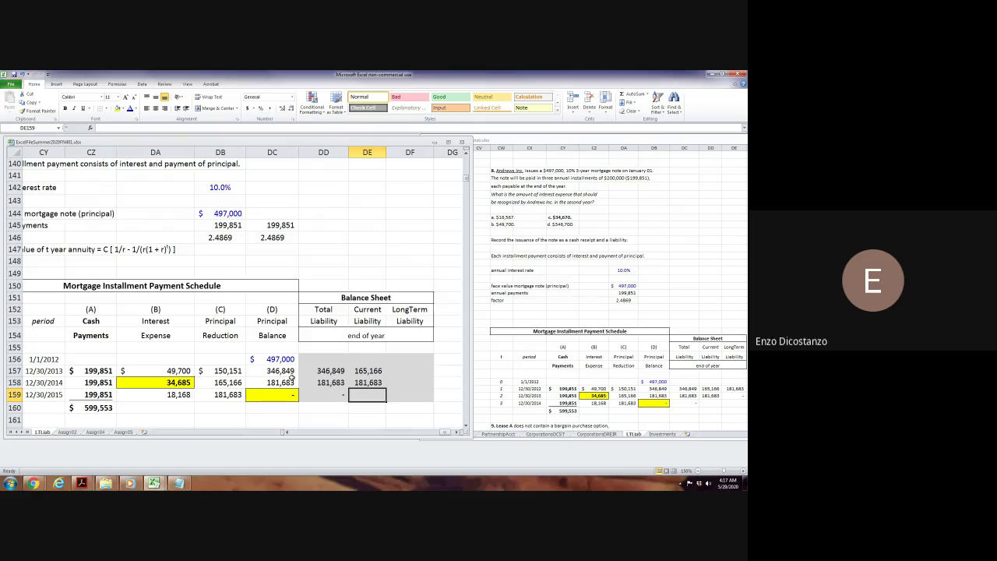
Calculate LongTerm Liability in DF157 as =DD157-DE157 and copy the formula down to DF158.
{"action": "left_click", "coordinate": [402, 370]}
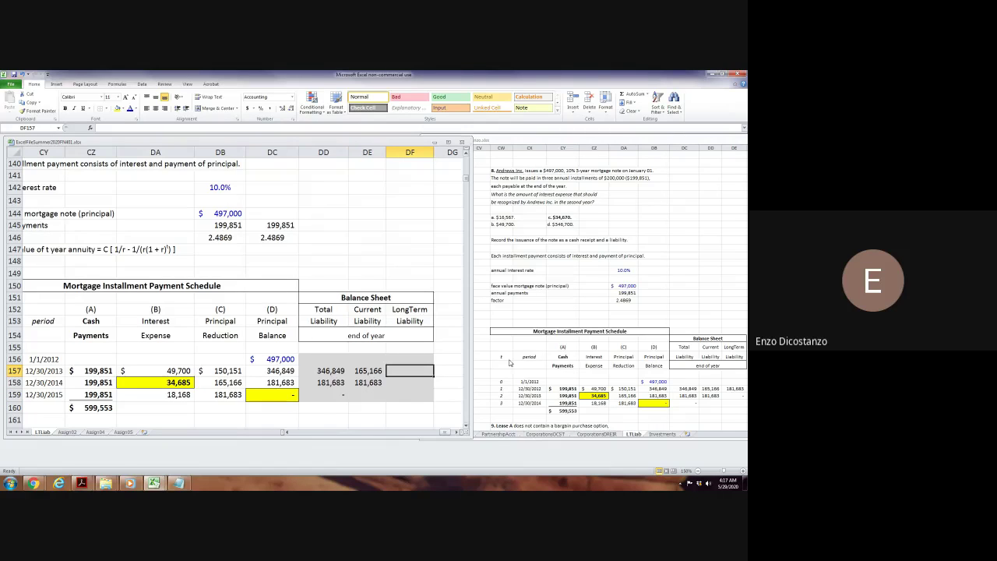
{"action": "type", "text": "="}
{"action": "key", "text": "Left"}
{"action": "key", "text": "Left"}
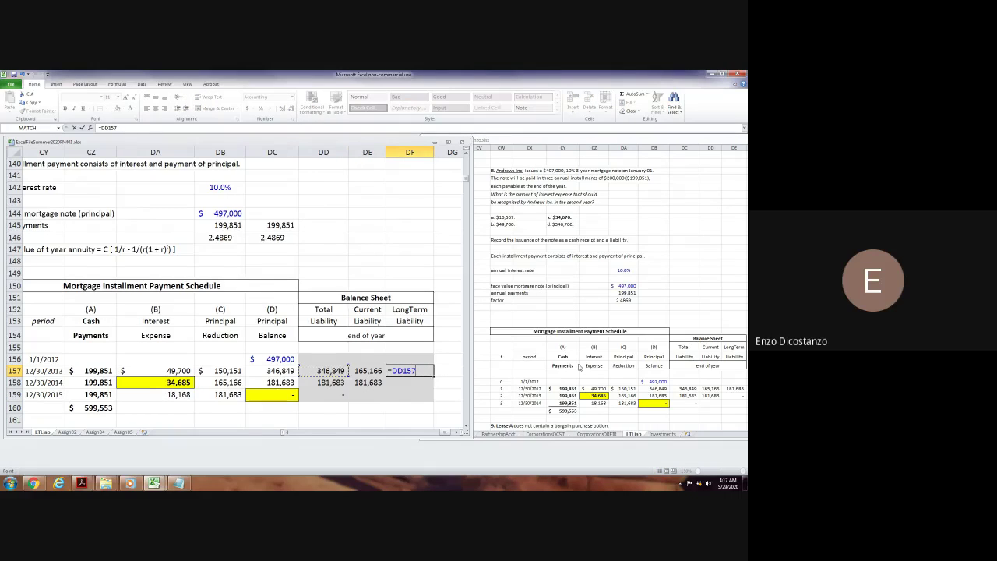
{"action": "type", "text": "-"}
{"action": "key", "text": "Left"}
{"action": "key", "text": "Return"}
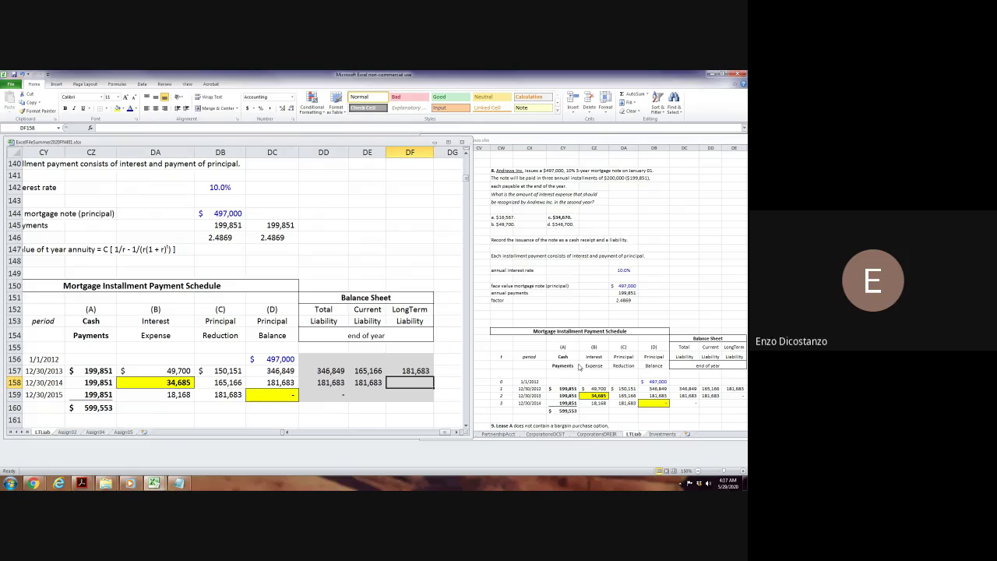
{"action": "key", "text": "ctrl+d"}
Remove the grey fill from the Balance Sheet liability cells DD156:DF159.
{"action": "left_click_drag", "start_coordinate": [327, 359], "coordinate": [397, 396]}
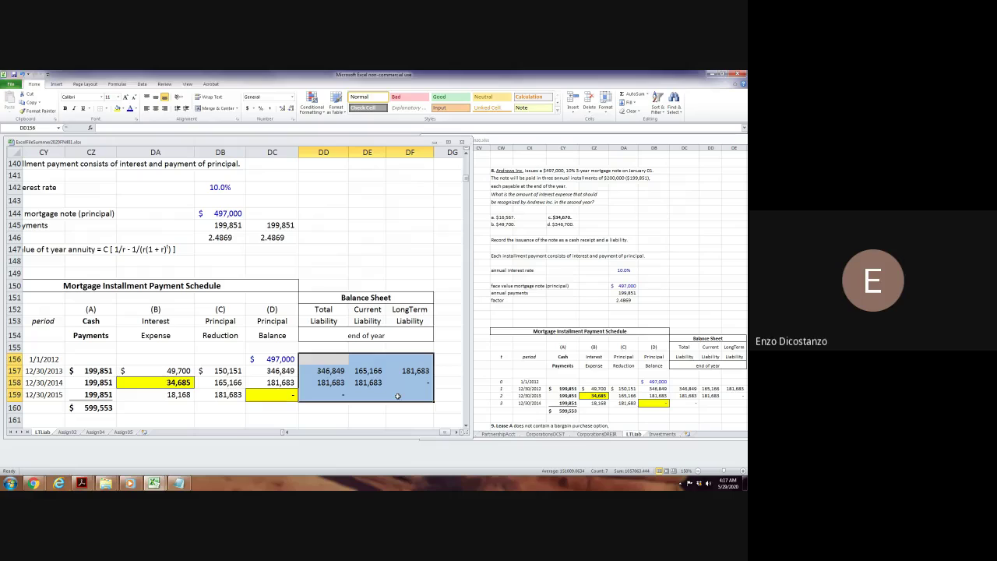
{"action": "left_click", "coordinate": [415, 381]}
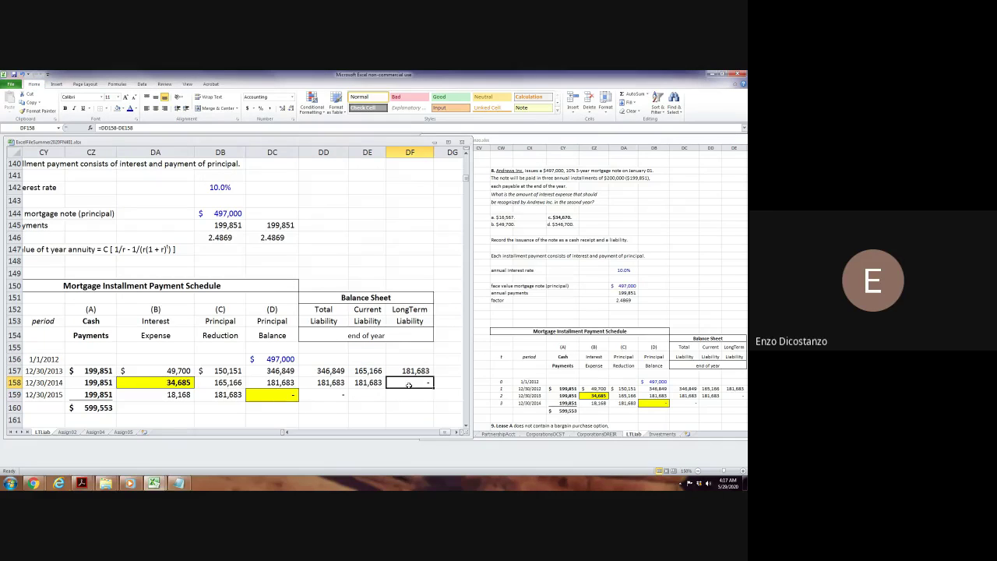
{"action": "left_click", "coordinate": [329, 405]}
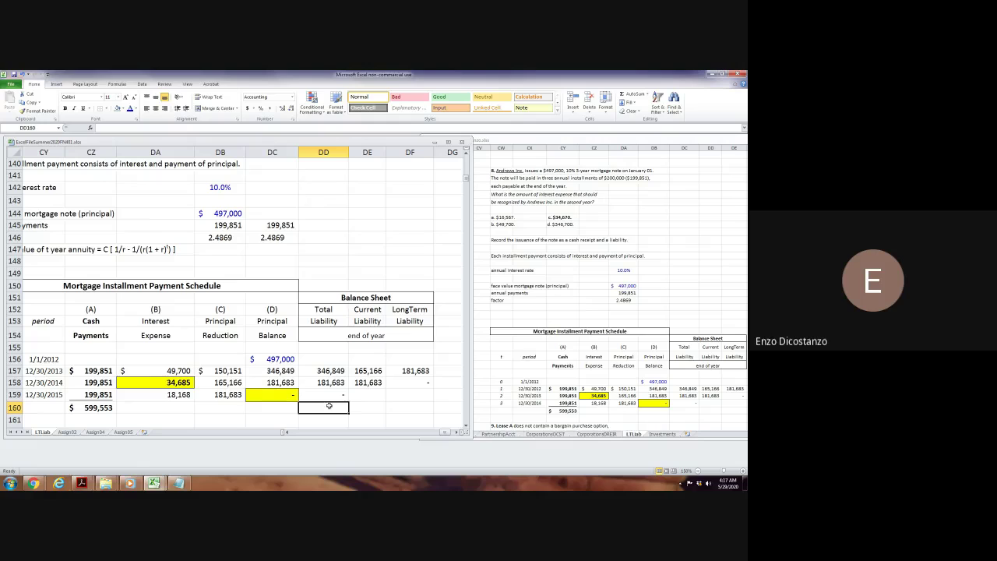
Review exercise 8's question, answer choices and completed Mortgage Installment Payment Schedule.
{"action": "key", "text": "Left"}
{"action": "key", "text": "Left"}
{"action": "key", "text": "Left"}
{"action": "key", "text": "Left"}
{"action": "key", "text": "Left"}
{"action": "key", "text": "Left"}
{"action": "key", "text": "Left"}
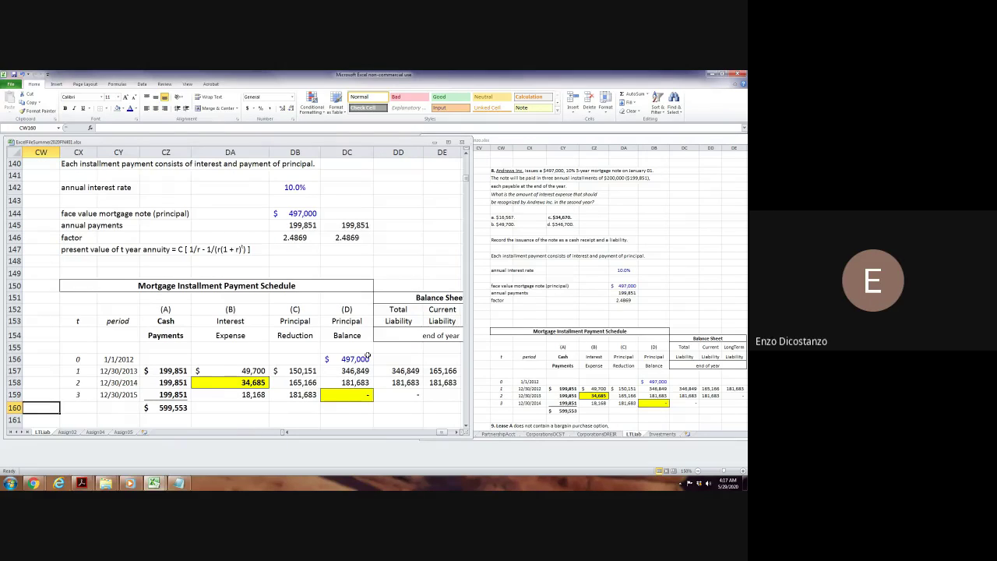
{"action": "scroll", "coordinate": [327, 347], "scroll_direction": "up", "scroll_amount": 3}
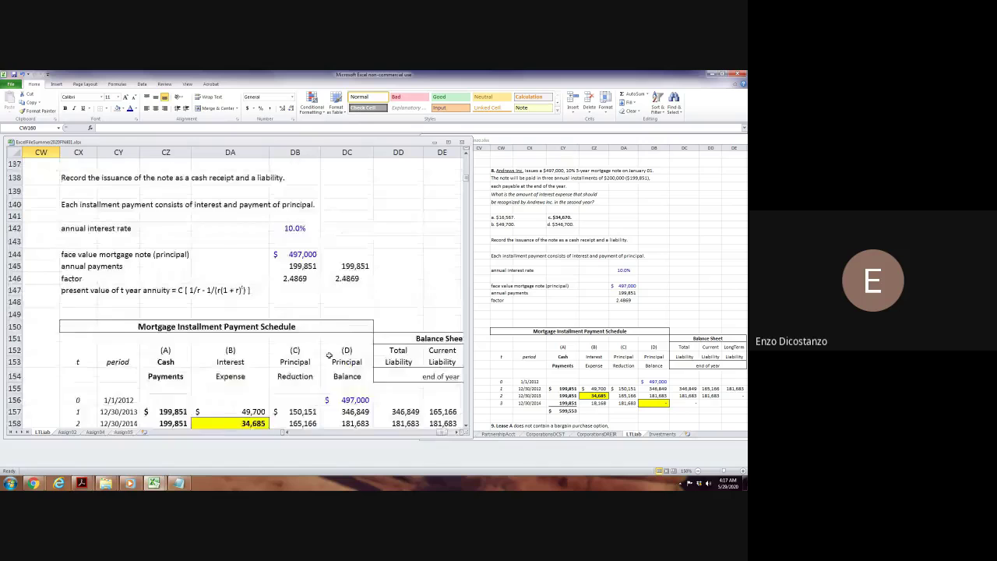
{"action": "scroll", "coordinate": [349, 319], "scroll_direction": "up", "scroll_amount": 3}
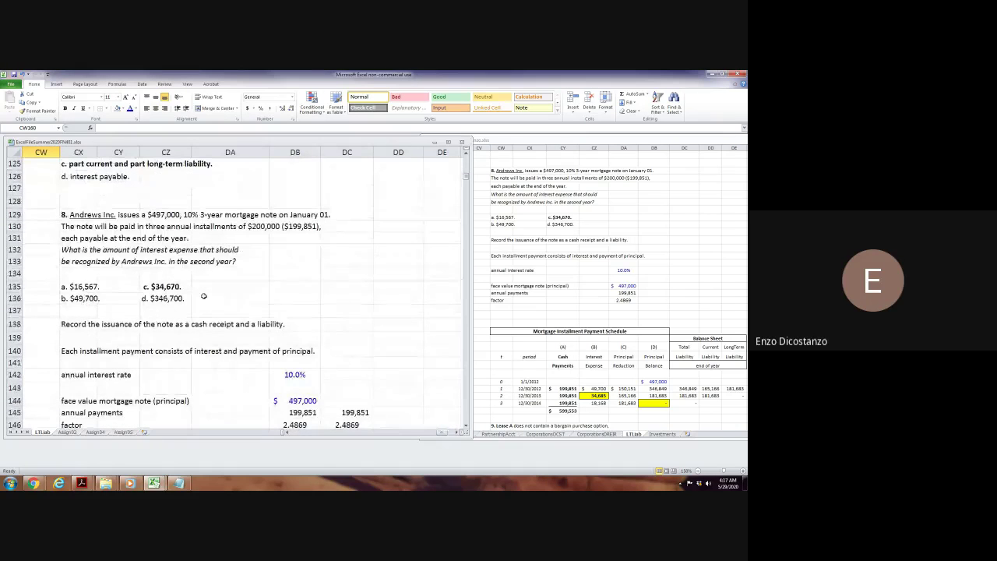
{"action": "scroll", "coordinate": [205, 298], "scroll_direction": "down", "scroll_amount": 8}
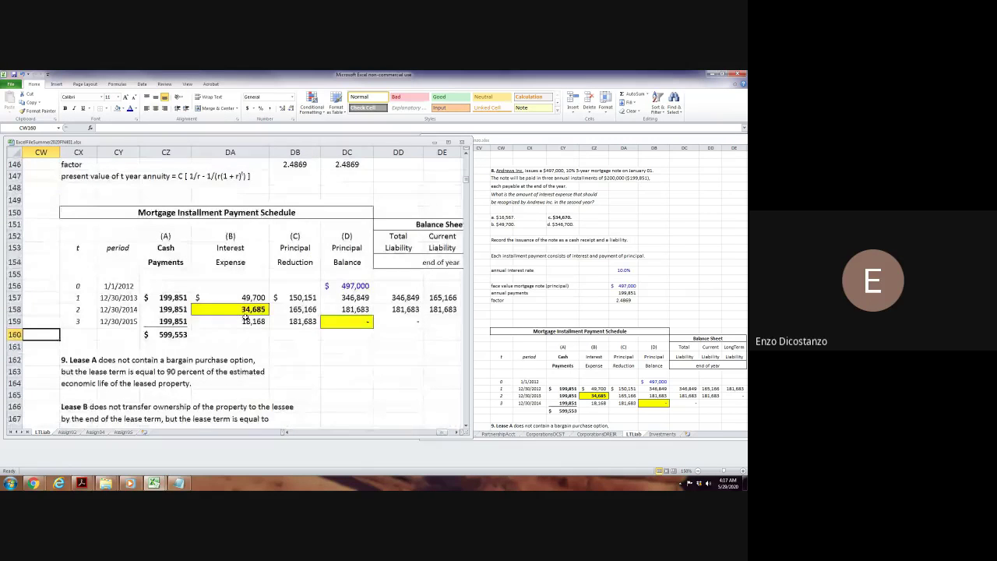
{"action": "scroll", "coordinate": [247, 317], "scroll_direction": "down", "scroll_amount": 3}
Read exercise 9 on classifying Lease A and Lease B, and consult its answer in the reference workbook.
{"action": "left_click", "coordinate": [342, 250]}
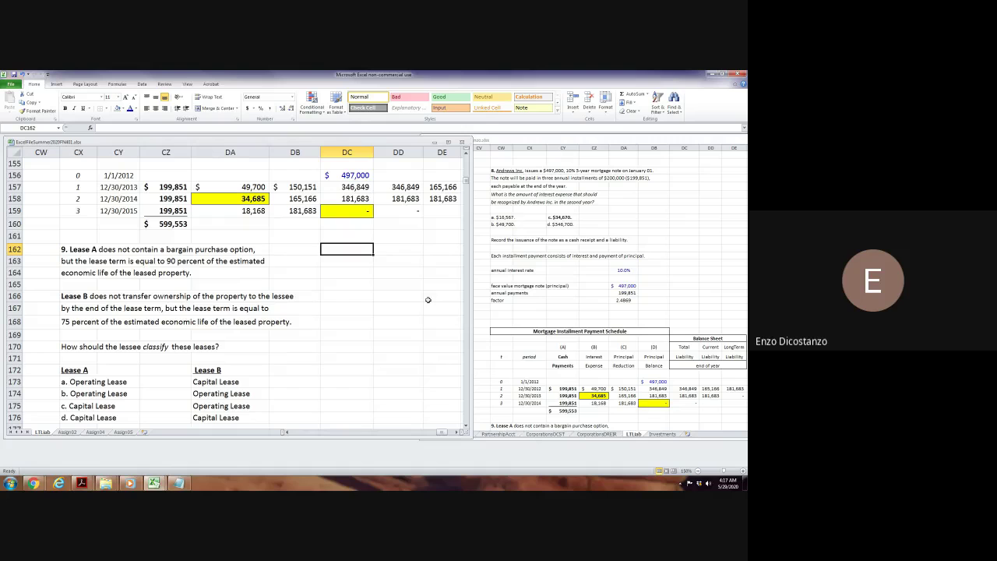
{"action": "left_click", "coordinate": [572, 278]}
{"action": "scroll", "coordinate": [572, 278], "scroll_direction": "down", "scroll_amount": 8}
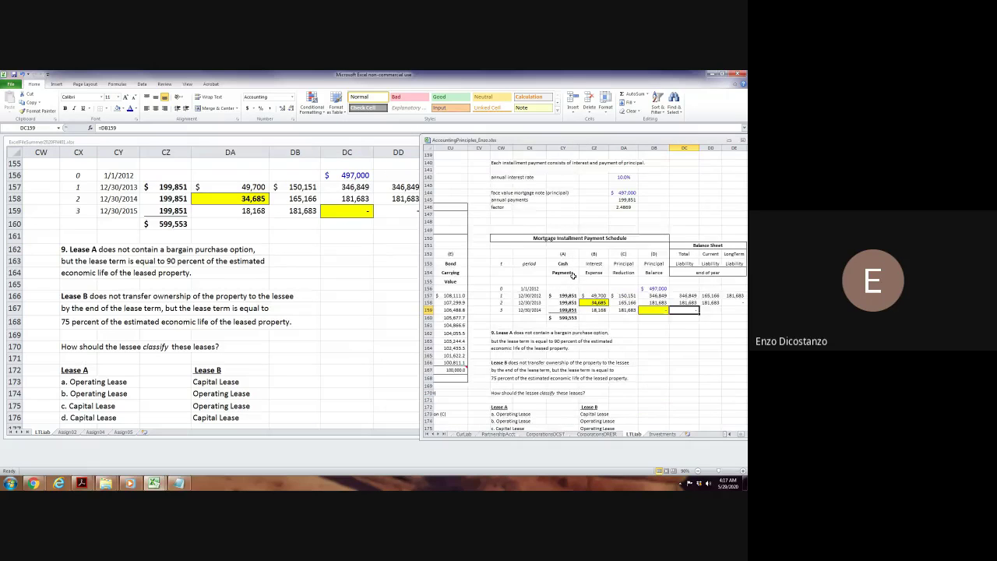
{"action": "left_click", "coordinate": [343, 354]}
{"action": "scroll", "coordinate": [343, 354], "scroll_direction": "down", "scroll_amount": 4}
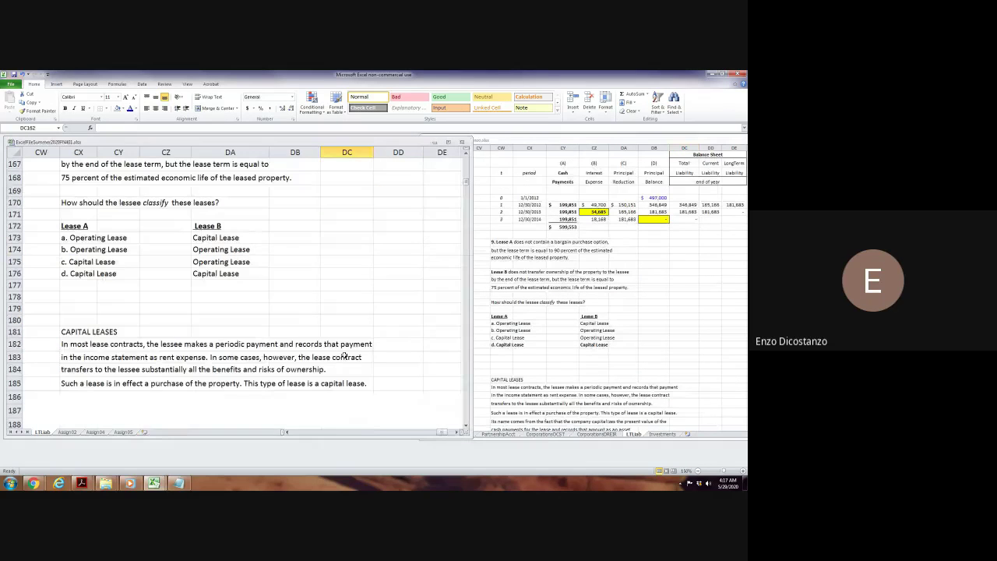
{"action": "left_click", "coordinate": [196, 321]}
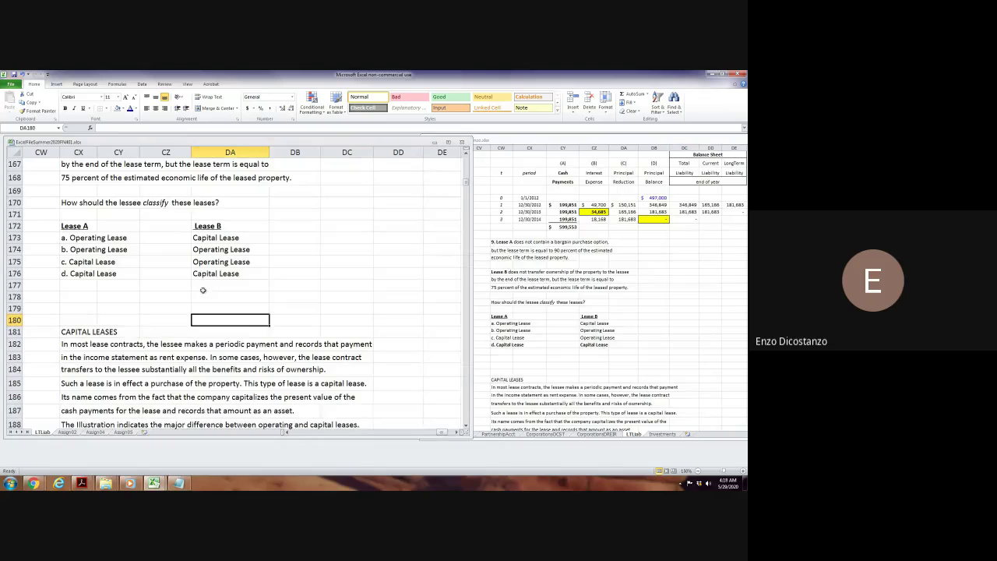
{"action": "left_click", "coordinate": [203, 287]}
{"action": "left_click", "coordinate": [207, 297]}
{"action": "left_click", "coordinate": [210, 309]}
{"action": "left_click", "coordinate": [210, 320]}
{"action": "left_click", "coordinate": [211, 308]}
Examine the CAPITAL LEASES notes that distinguish an operating lease from a capital lease.
{"action": "scroll", "coordinate": [311, 279], "scroll_direction": "down", "scroll_amount": 4}
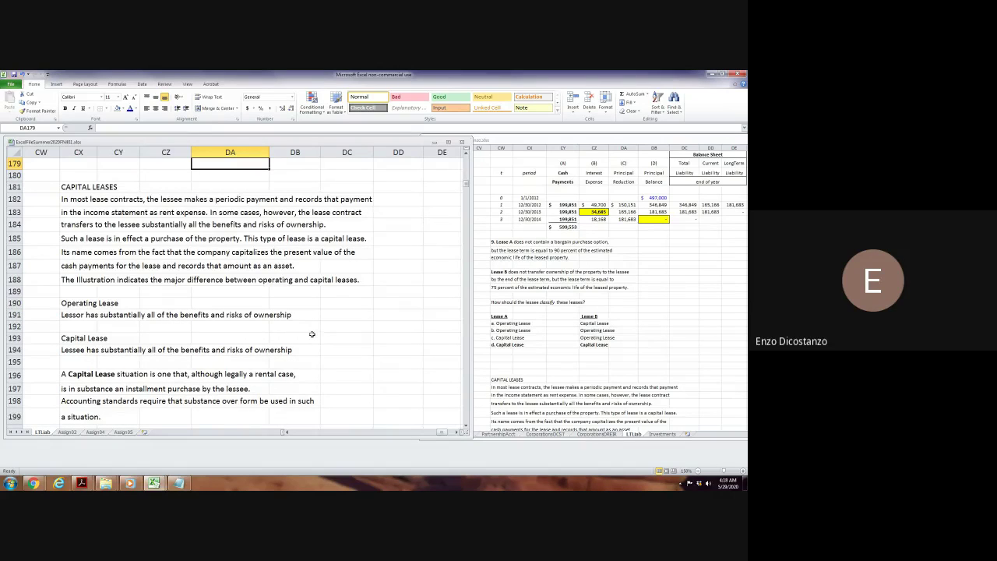
{"action": "left_click", "coordinate": [112, 328]}
{"action": "left_click", "coordinate": [120, 347]}
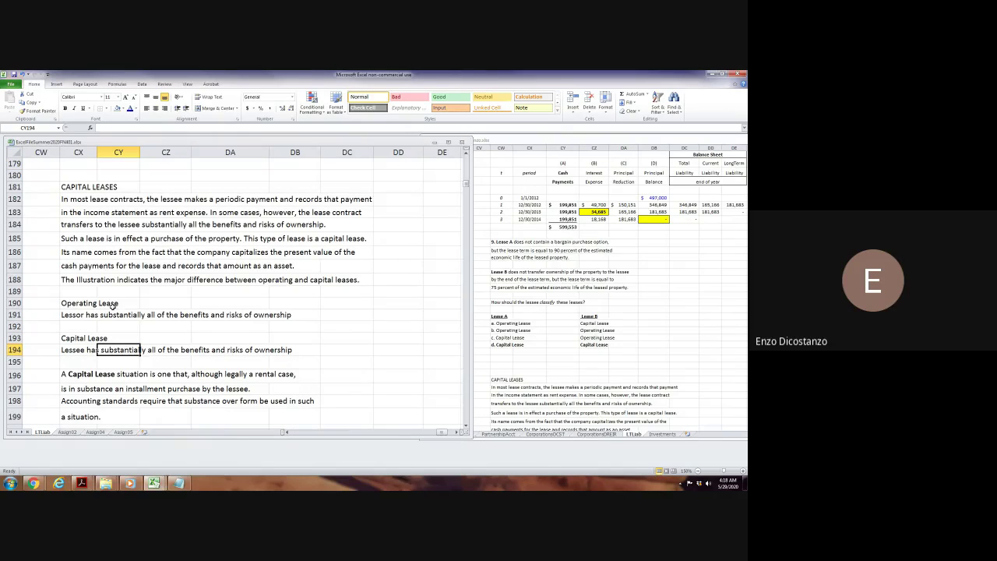
Read the four conditions under which a lessee must record a lease as a capital lease.
{"action": "left_click", "coordinate": [128, 337]}
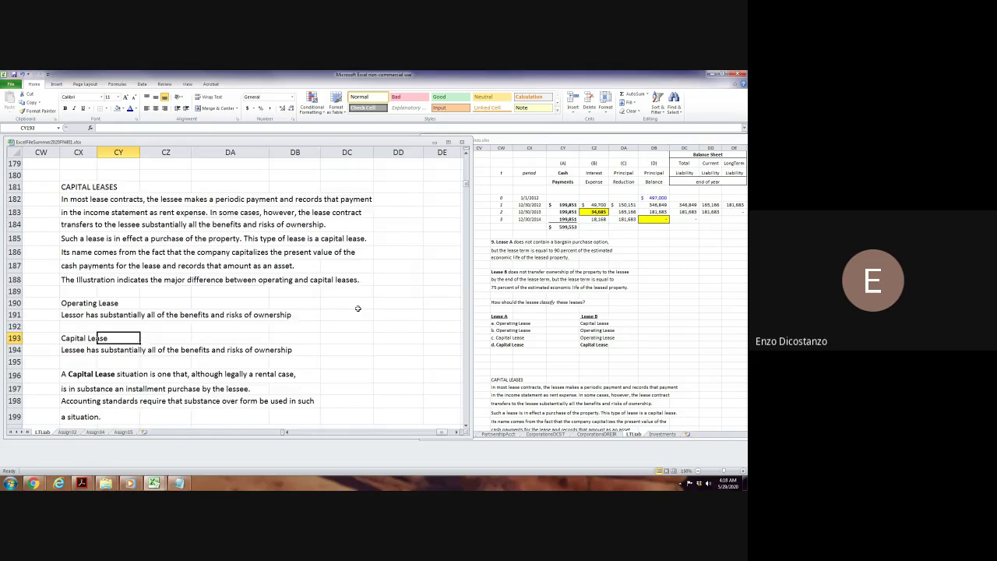
{"action": "scroll", "coordinate": [357, 309], "scroll_direction": "down", "scroll_amount": 6}
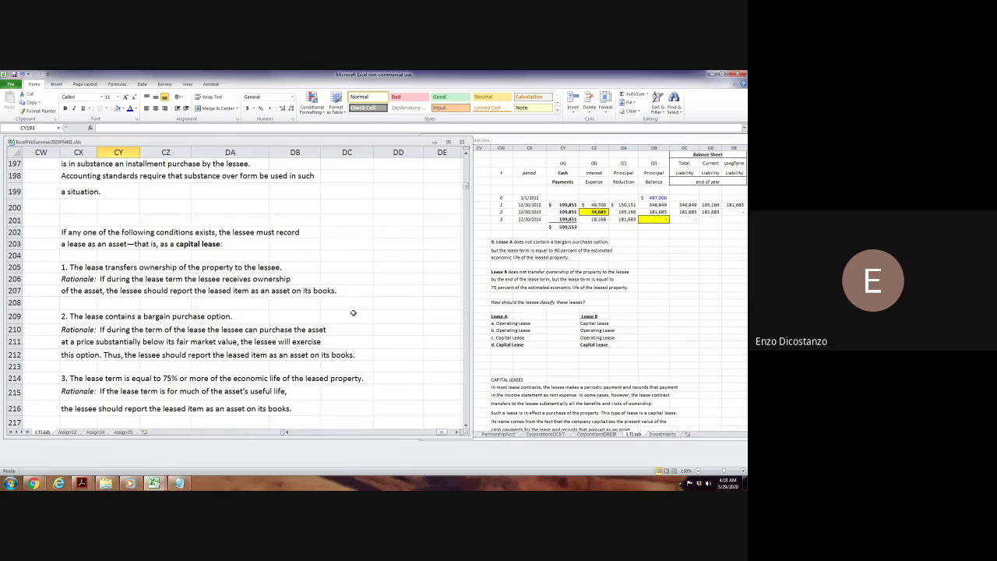
{"action": "scroll", "coordinate": [353, 312], "scroll_direction": "down", "scroll_amount": 2}
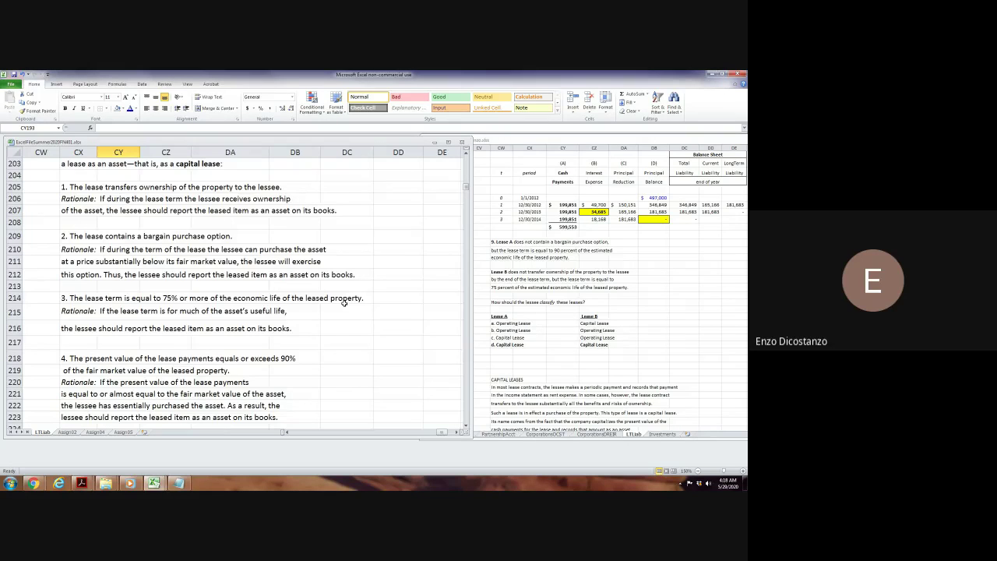
{"action": "scroll", "coordinate": [343, 302], "scroll_direction": "down", "scroll_amount": 3}
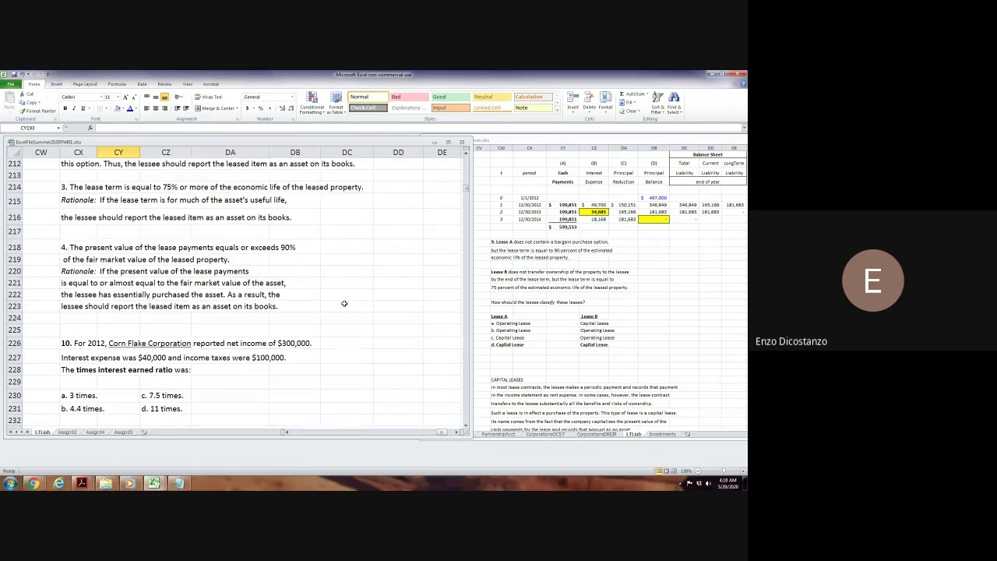
{"action": "scroll", "coordinate": [343, 303], "scroll_direction": "up", "scroll_amount": 2}
{"action": "scroll", "coordinate": [344, 302], "scroll_direction": "down", "scroll_amount": 6}
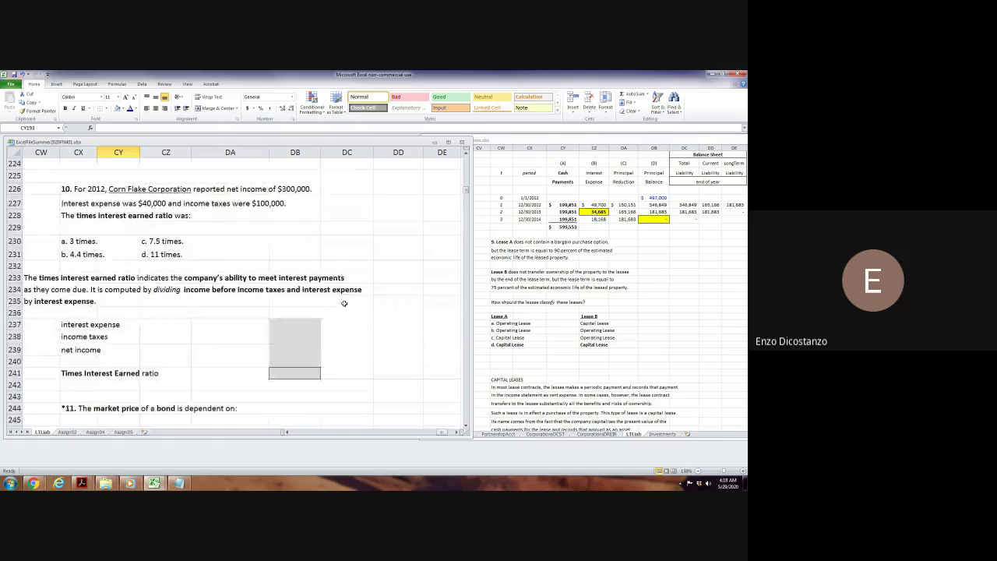
Compare exercise 9's Lease A and Lease B terms with the capital lease conditions.
{"action": "scroll", "coordinate": [343, 303], "scroll_direction": "up", "scroll_amount": 14}
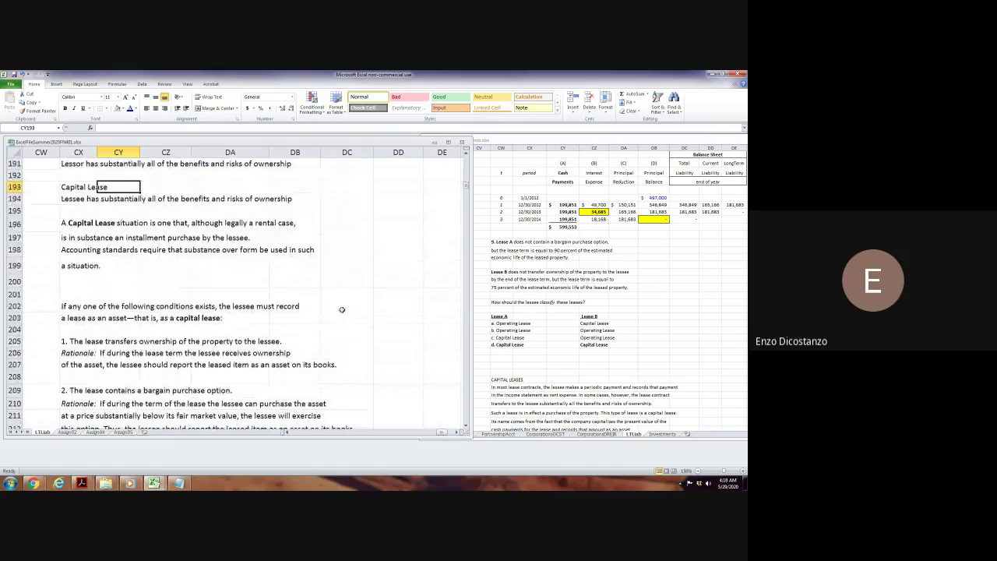
{"action": "scroll", "coordinate": [343, 305], "scroll_direction": "up", "scroll_amount": 3}
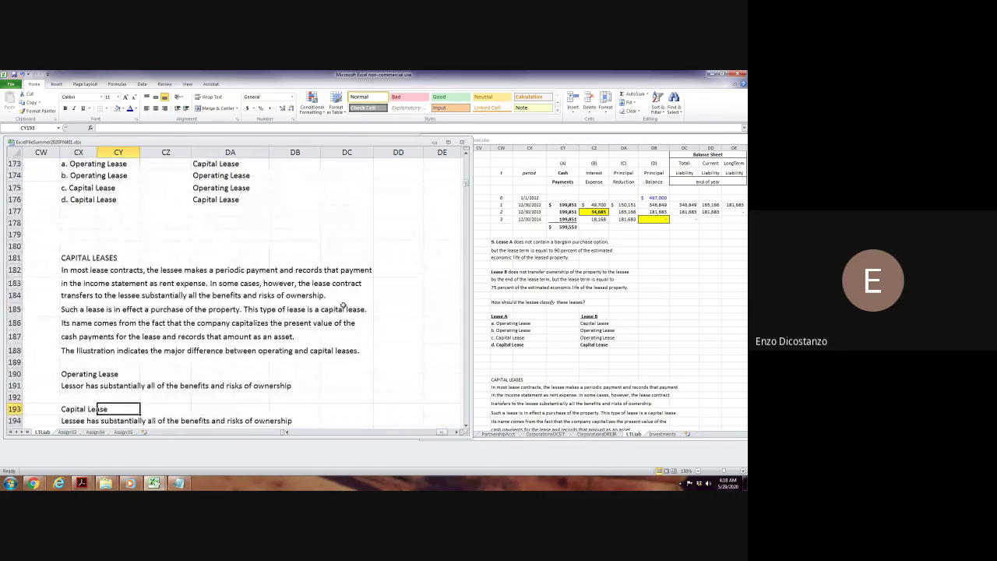
{"action": "scroll", "coordinate": [342, 305], "scroll_direction": "up", "scroll_amount": 4}
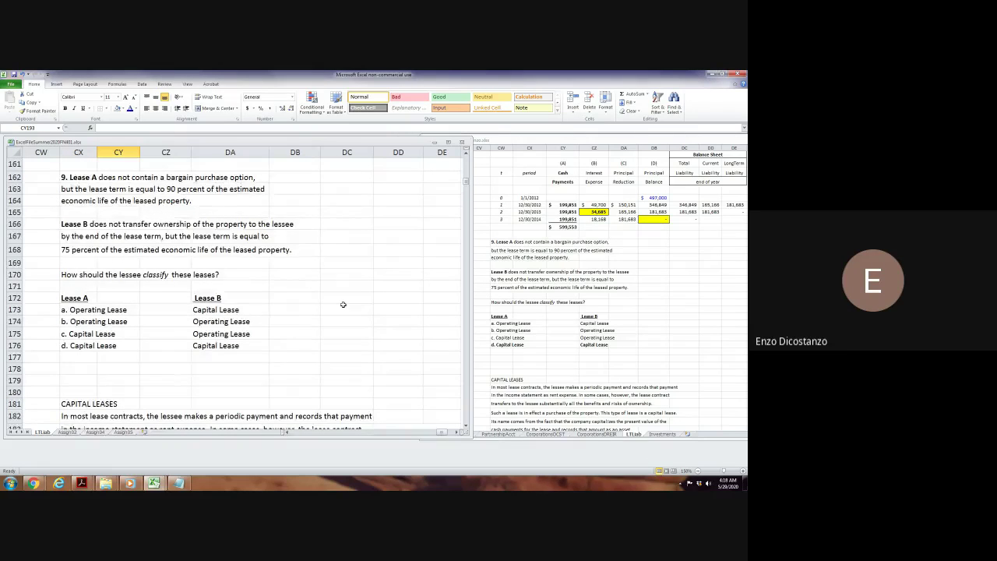
{"action": "scroll", "coordinate": [342, 305], "scroll_direction": "down", "scroll_amount": 15}
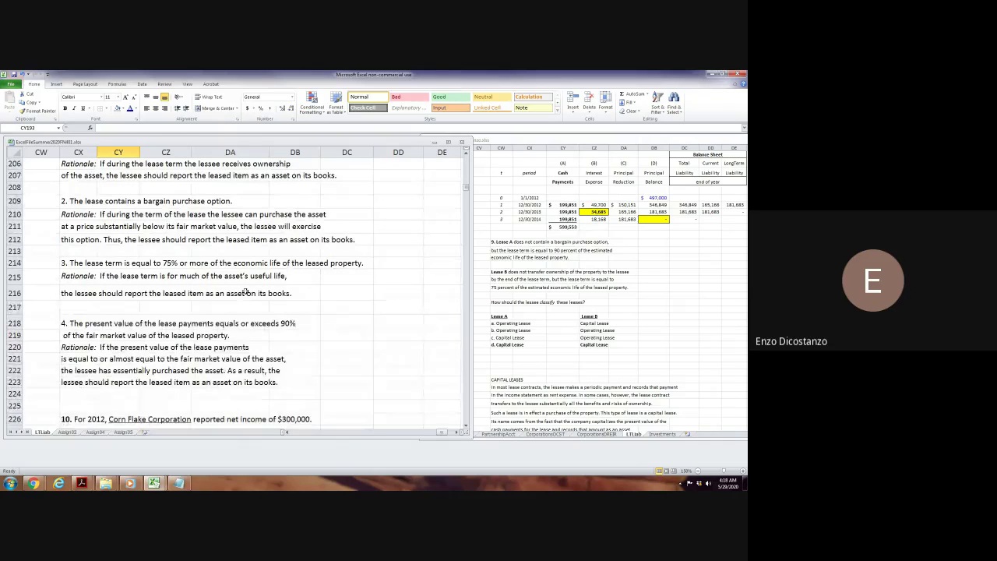
{"action": "scroll", "coordinate": [284, 331], "scroll_direction": "up", "scroll_amount": 14}
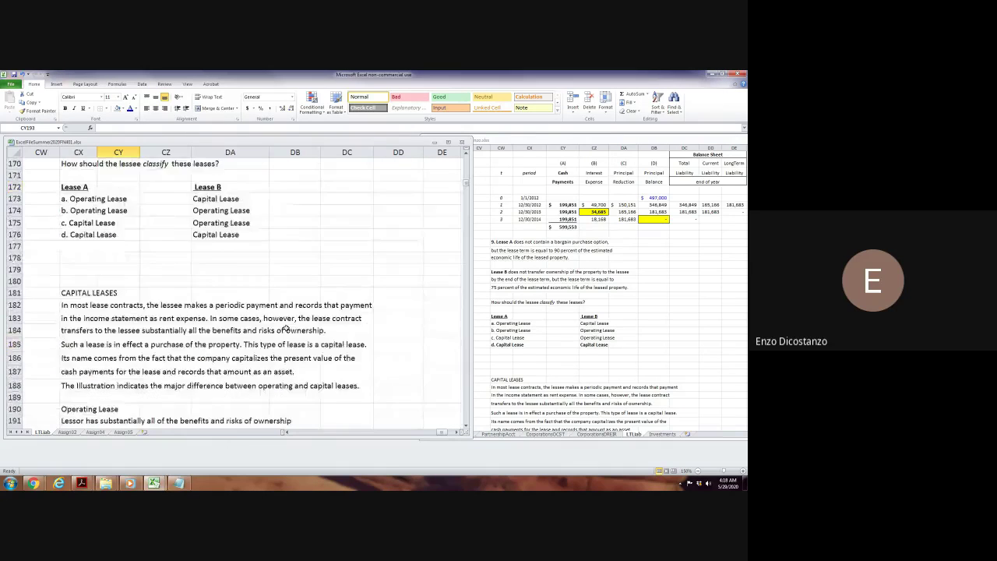
{"action": "scroll", "coordinate": [285, 326], "scroll_direction": "up", "scroll_amount": 3}
{"action": "scroll", "coordinate": [285, 323], "scroll_direction": "down", "scroll_amount": 1}
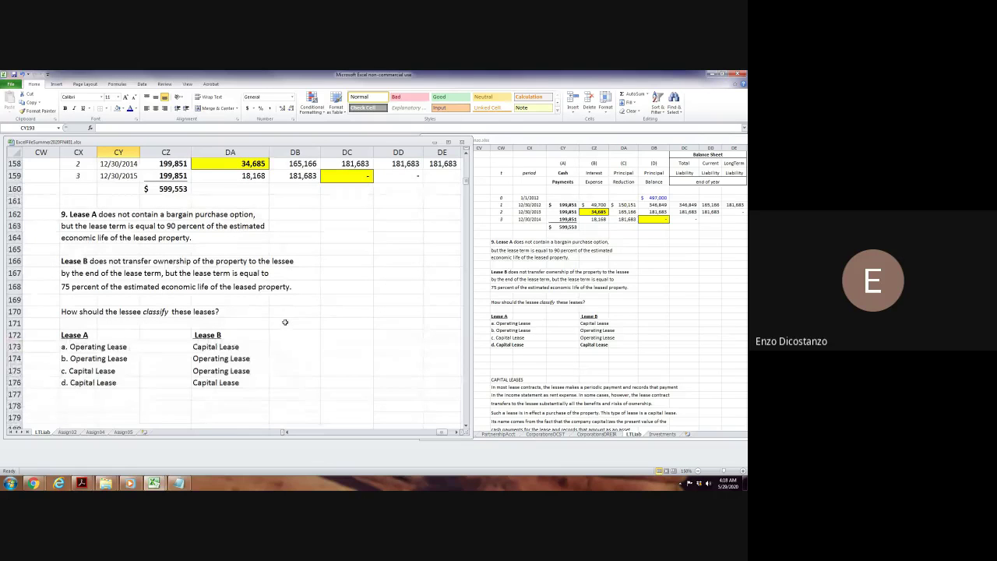
{"action": "scroll", "coordinate": [285, 320], "scroll_direction": "down", "scroll_amount": 14}
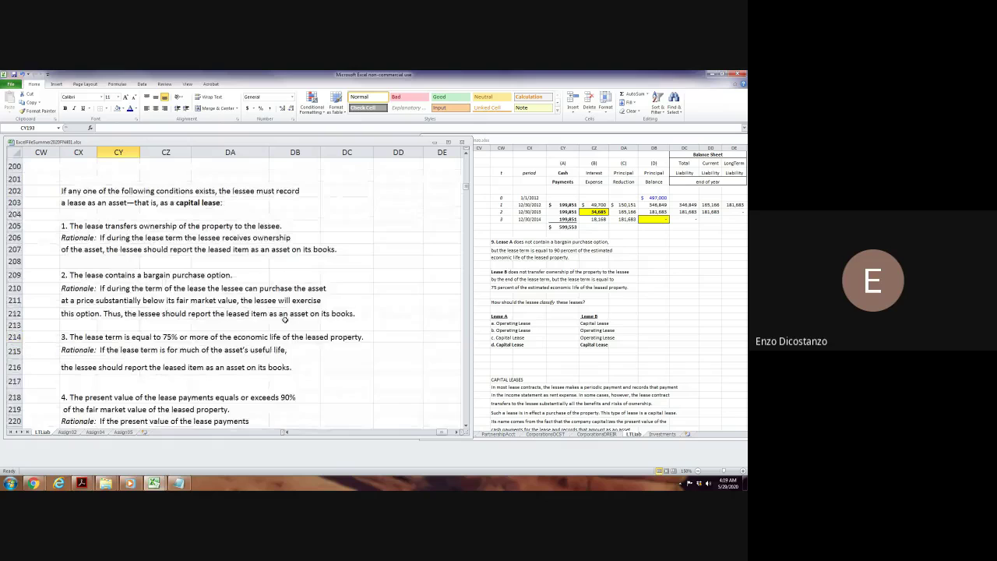
Mark answer d, Capital Lease for both leases, as exercise 9's answer by making CX176:DA176 bold.
{"action": "scroll", "coordinate": [285, 320], "scroll_direction": "up", "scroll_amount": 10}
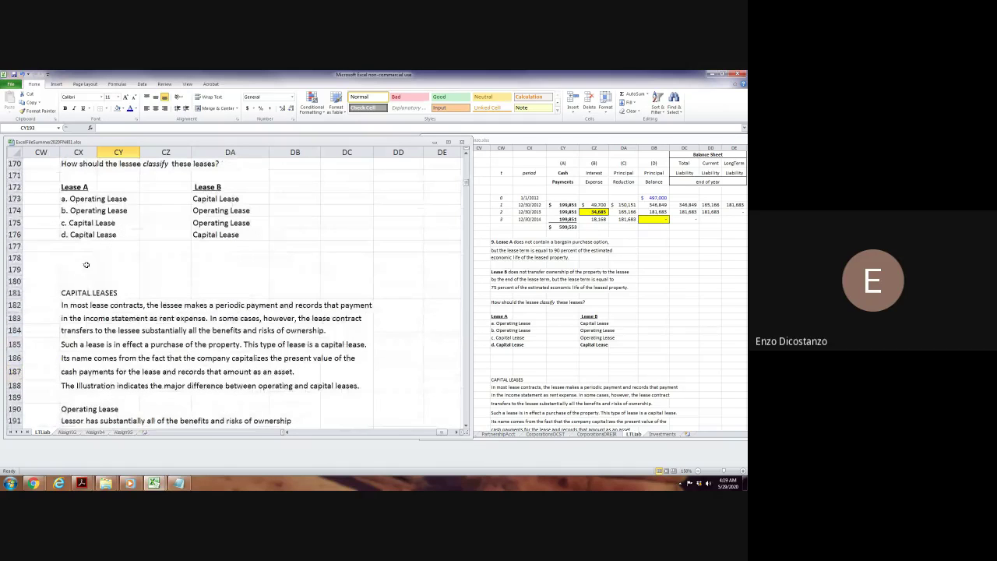
{"action": "left_click_drag", "start_coordinate": [78, 234], "coordinate": [233, 234]}
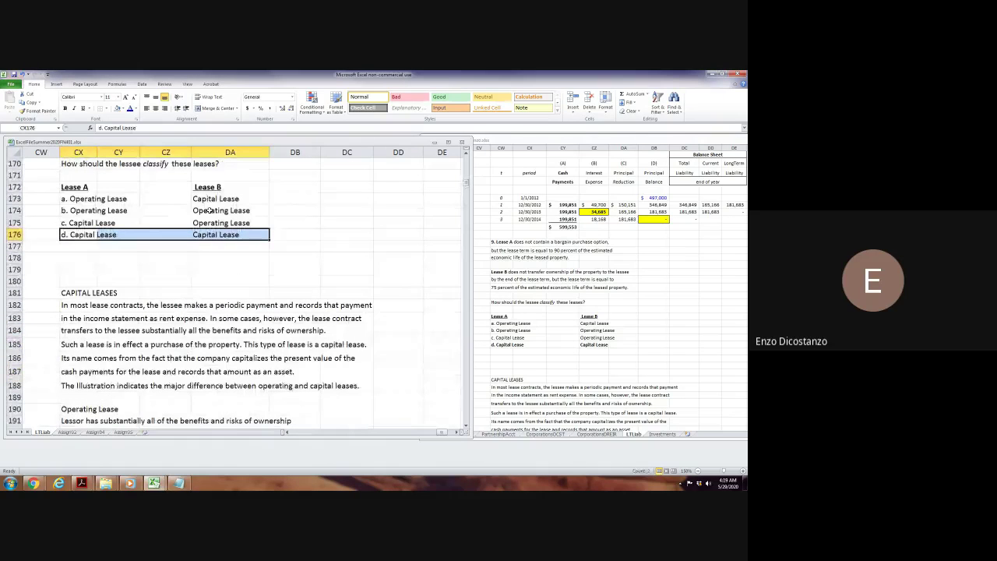
{"action": "key", "text": "ctrl+b"}
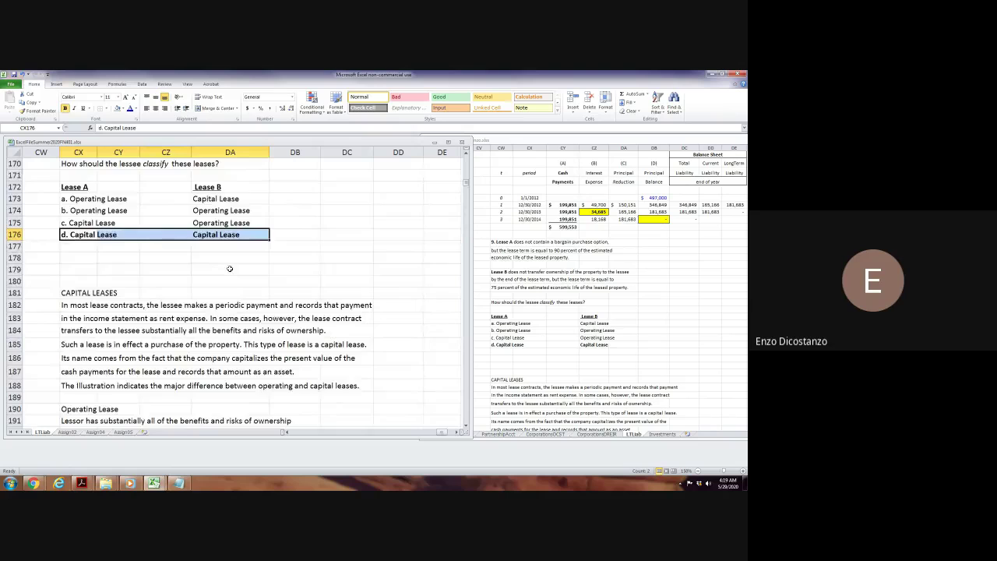
Recheck the 75% lease term and 90% present value conditions against exercise 9's leases.
{"action": "scroll", "coordinate": [229, 269], "scroll_direction": "down", "scroll_amount": 10}
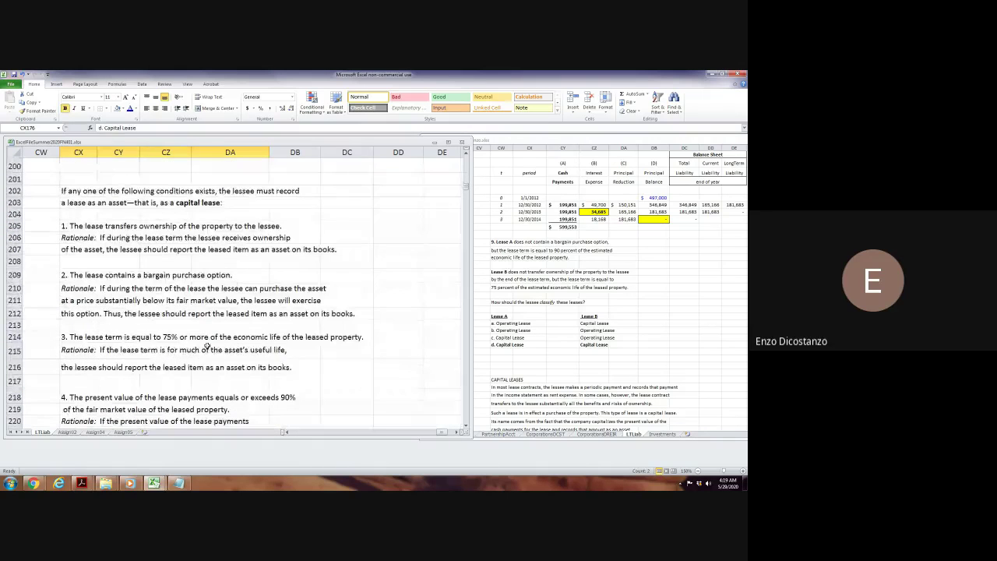
{"action": "left_click", "coordinate": [208, 348]}
{"action": "scroll", "coordinate": [207, 347], "scroll_direction": "down", "scroll_amount": 4}
{"action": "left_click", "coordinate": [257, 271]}
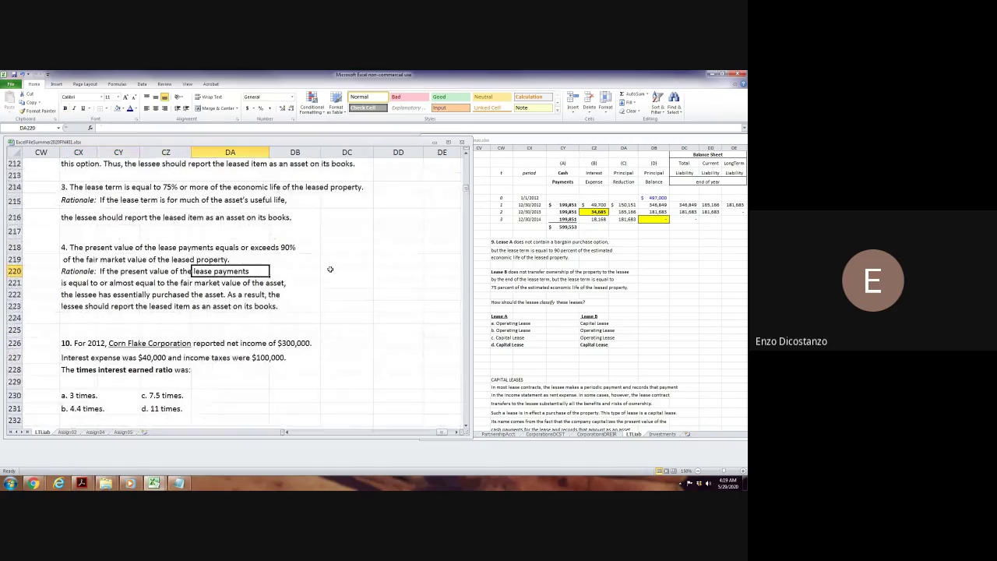
{"action": "scroll", "coordinate": [307, 299], "scroll_direction": "up", "scroll_amount": 4}
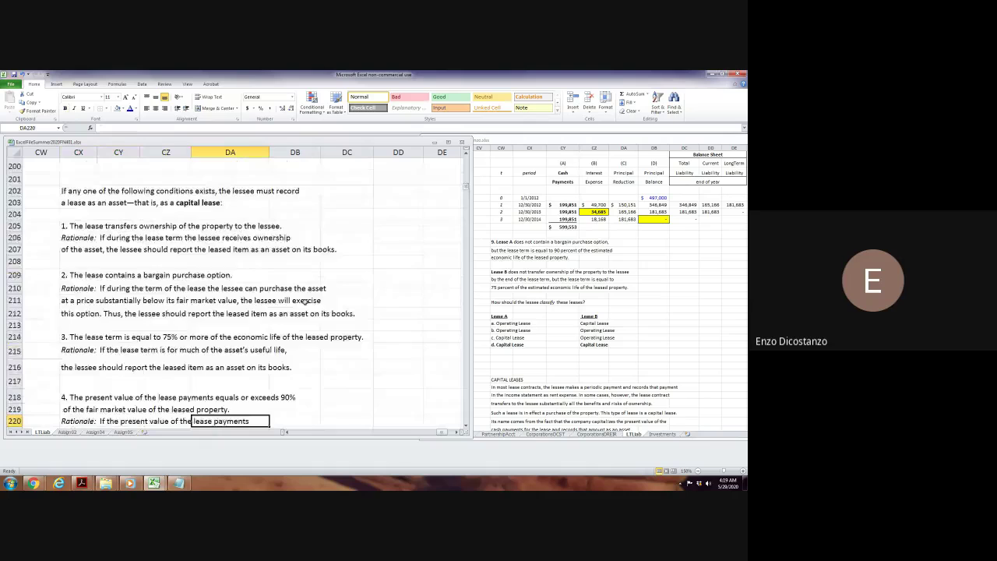
{"action": "scroll", "coordinate": [305, 300], "scroll_direction": "up", "scroll_amount": 5}
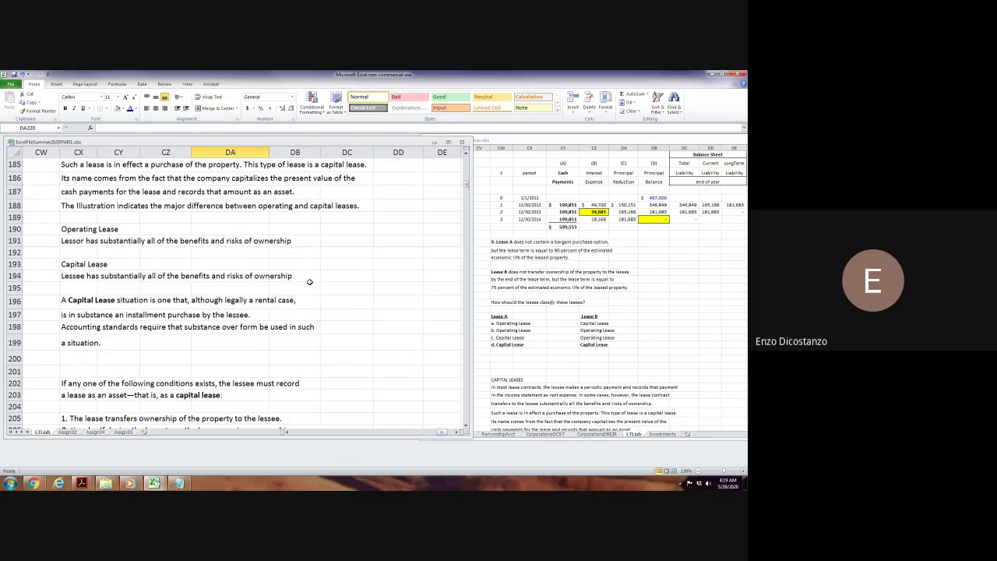
{"action": "scroll", "coordinate": [308, 283], "scroll_direction": "up", "scroll_amount": 8}
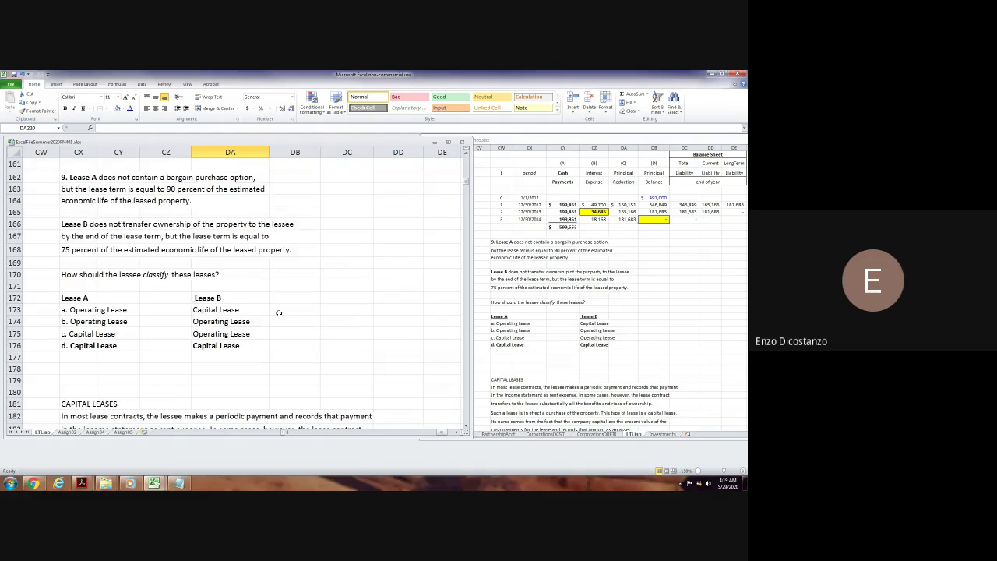
Read exercise 10 on Corn Flake Corporation's times interest earned ratio, and consult its solution in the reference workbook.
{"action": "scroll", "coordinate": [278, 313], "scroll_direction": "down", "scroll_amount": 4}
{"action": "scroll", "coordinate": [278, 313], "scroll_direction": "down", "scroll_amount": 16}
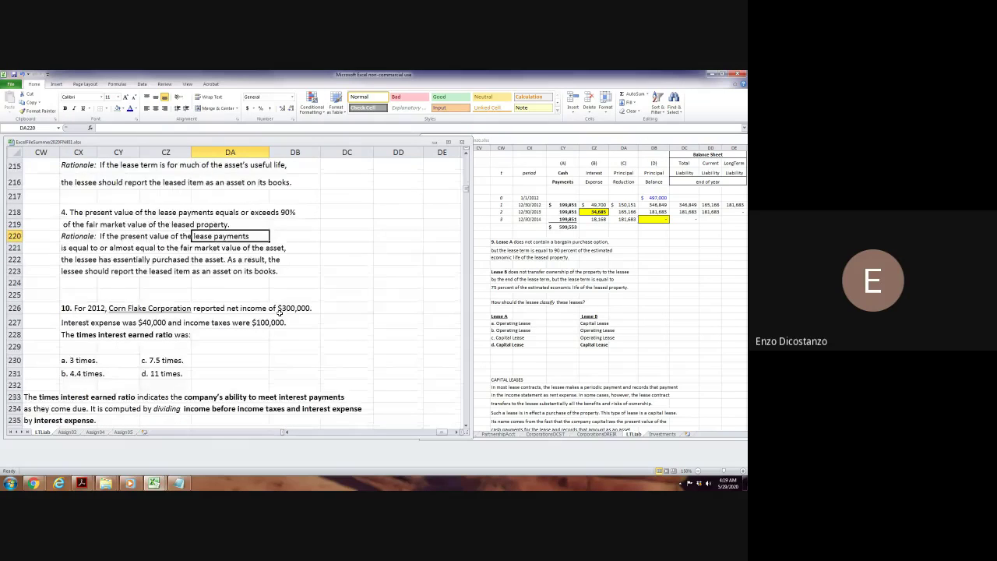
{"action": "left_click", "coordinate": [276, 290]}
{"action": "key", "text": "Left"}
{"action": "key", "text": "Left"}
{"action": "key", "text": "Left"}
{"action": "key", "text": "Left"}
{"action": "key", "text": "Left"}
{"action": "key", "text": "Left"}
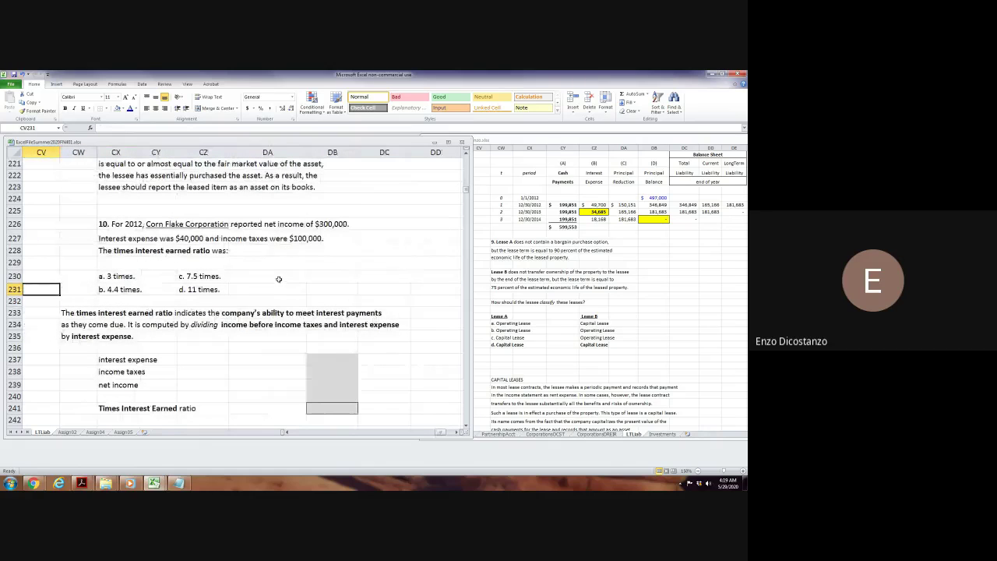
{"action": "left_click", "coordinate": [529, 282]}
{"action": "scroll", "coordinate": [529, 282], "scroll_direction": "down", "scroll_amount": 6}
{"action": "scroll", "coordinate": [529, 282], "scroll_direction": "down", "scroll_amount": 14}
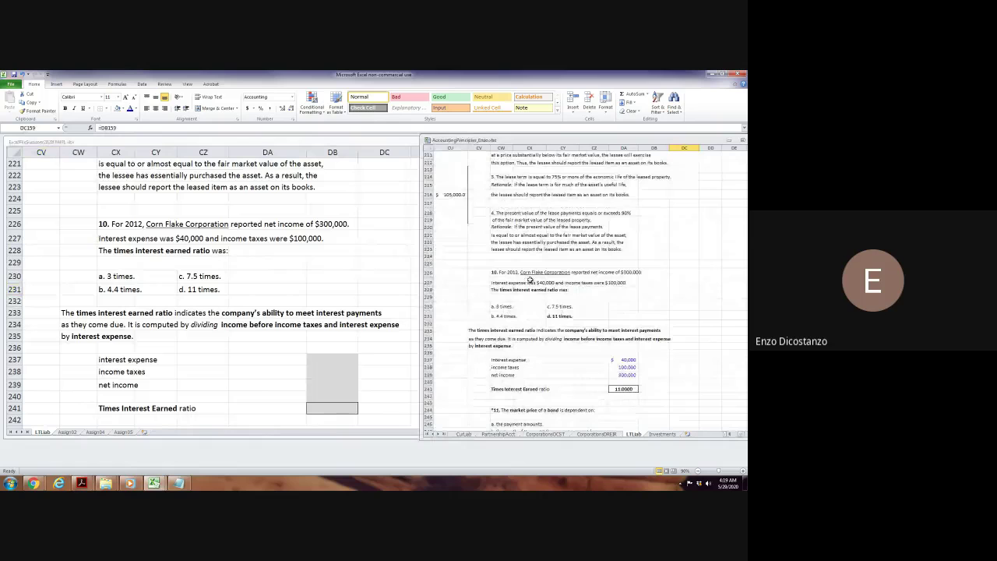
{"action": "left_click", "coordinate": [39, 289]}
{"action": "scroll", "coordinate": [290, 271], "scroll_direction": "up", "scroll_amount": 1}
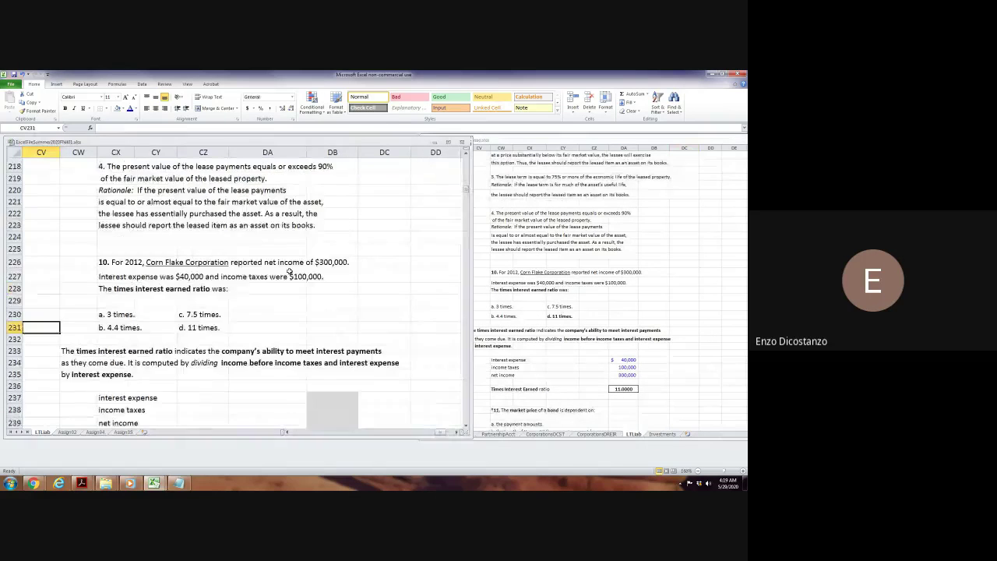
{"action": "key", "text": "Page_Up"}
{"action": "key", "text": "Page_Up"}
{"action": "key", "text": "Page_Up"}
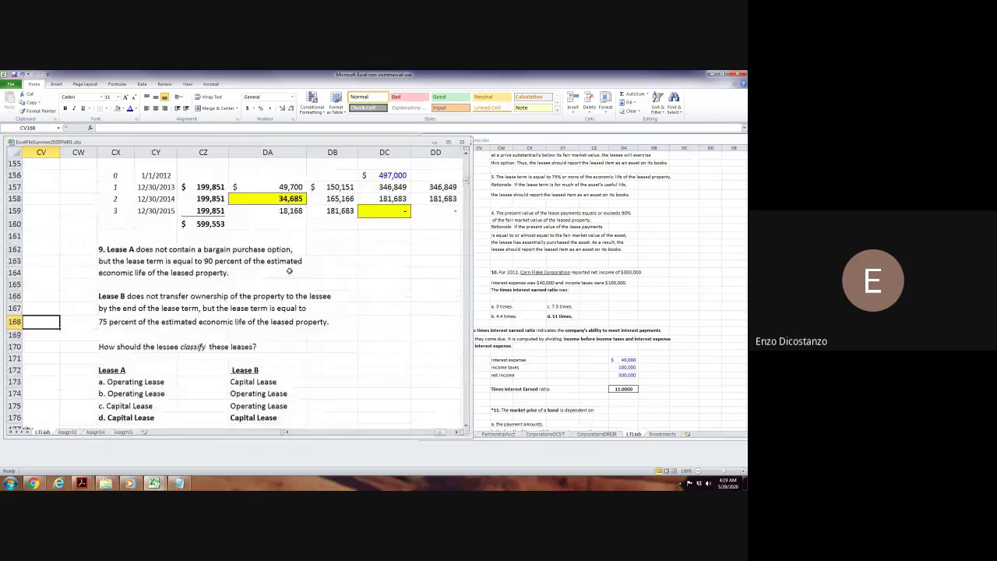
{"action": "key", "text": "Page_Down"}
{"action": "key", "text": "Page_Down"}
{"action": "key", "text": "Page_Down"}
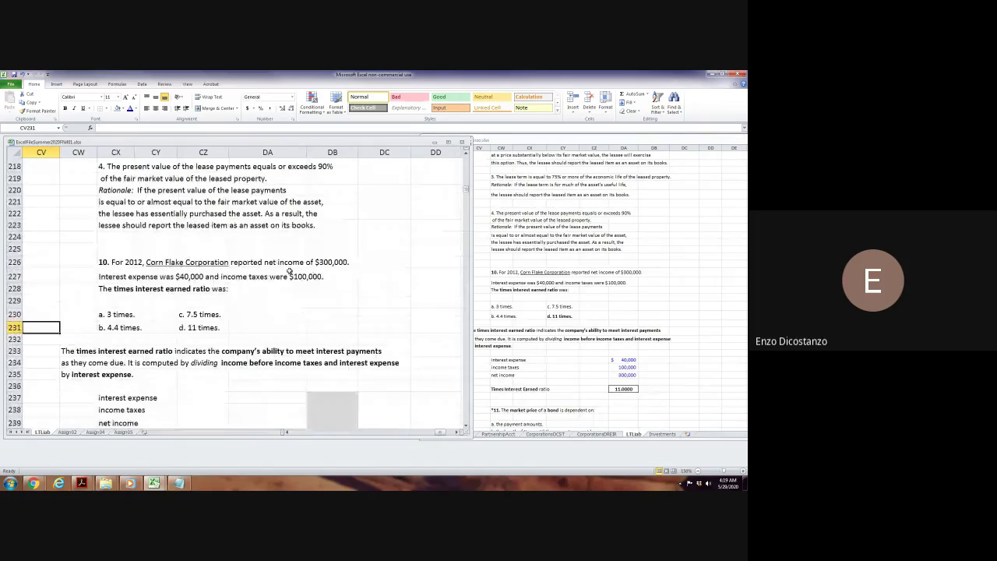
Enter exercise 10's interest expense of 40000, income taxes of 100000 and net income of 300000 in DB237:DB239.
{"action": "scroll", "coordinate": [302, 285], "scroll_direction": "down", "scroll_amount": 1}
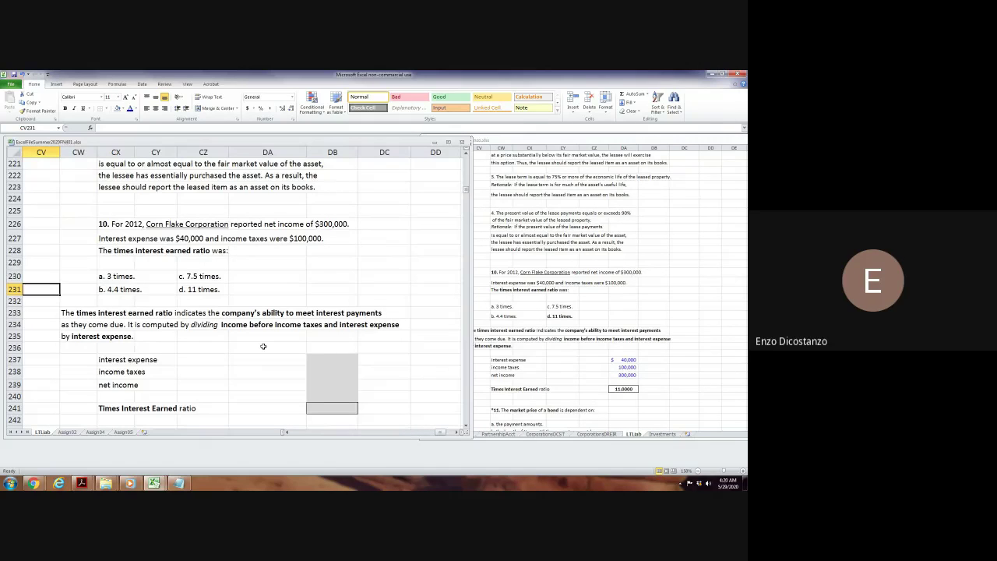
{"action": "left_click", "coordinate": [315, 357]}
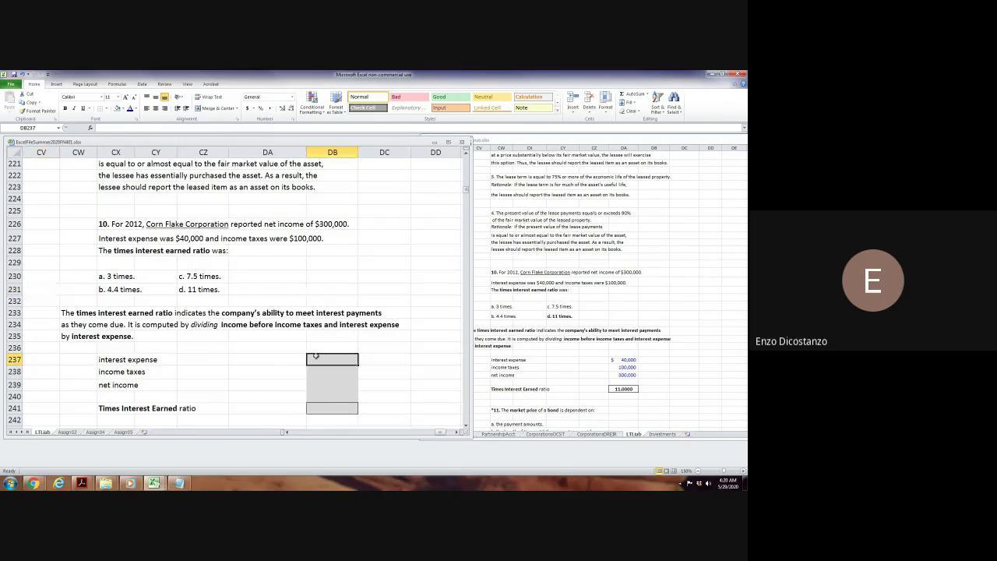
{"action": "type", "text": "40000"}
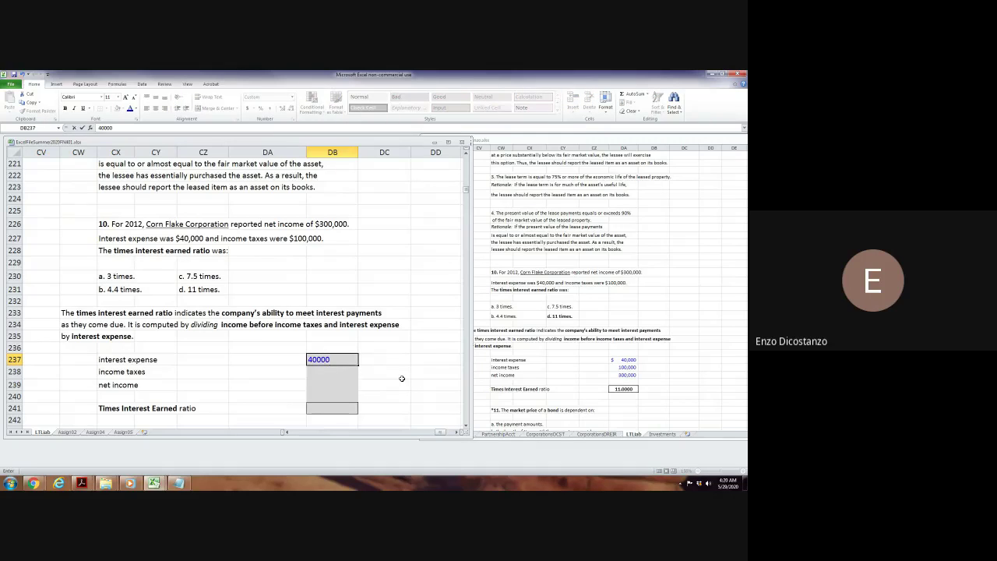
{"action": "key", "text": "Return"}
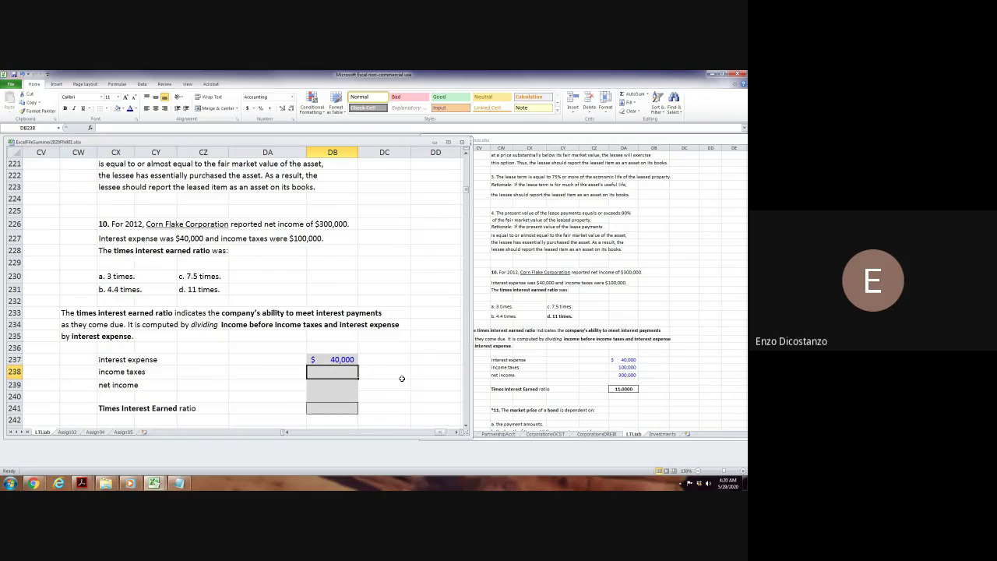
{"action": "type", "text": "100,000"}
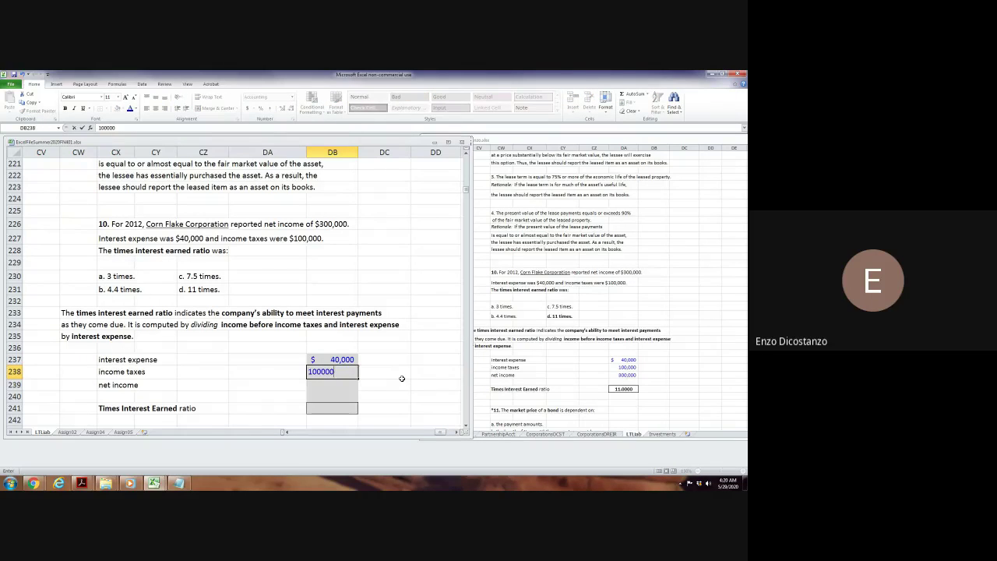
{"action": "key", "text": "Return"}
{"action": "type", "text": "300000"}
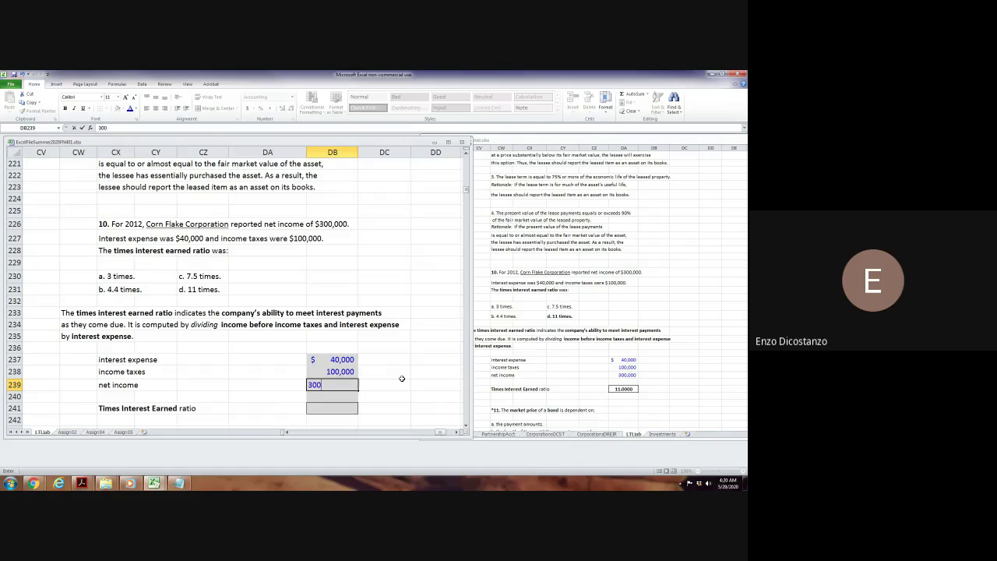
{"action": "key", "text": "Return"}
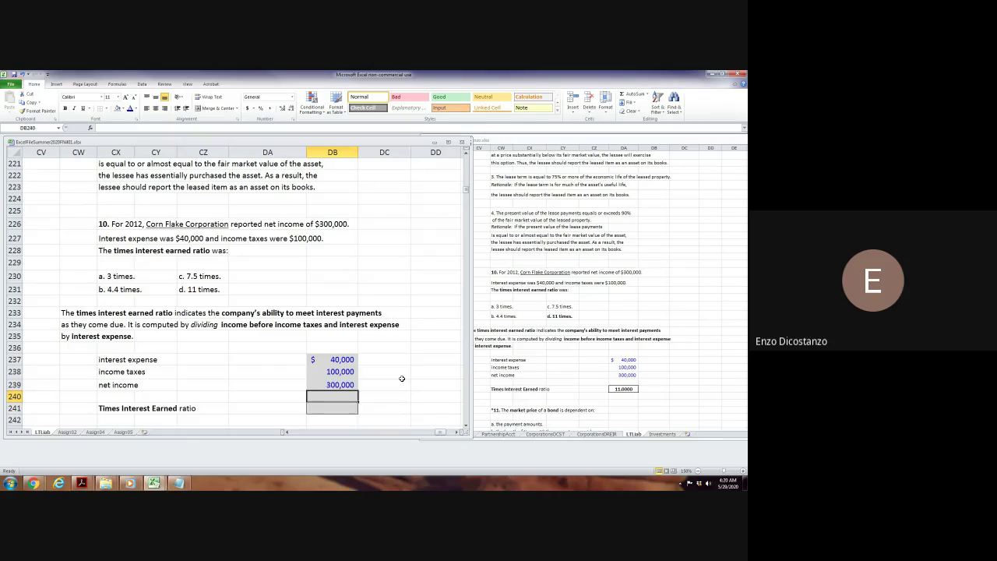
Compute exercise 10's times interest earned ratio in DB241 with the formula =(DB239+DB238+DB237)/DB237.
{"action": "key", "text": "Return"}
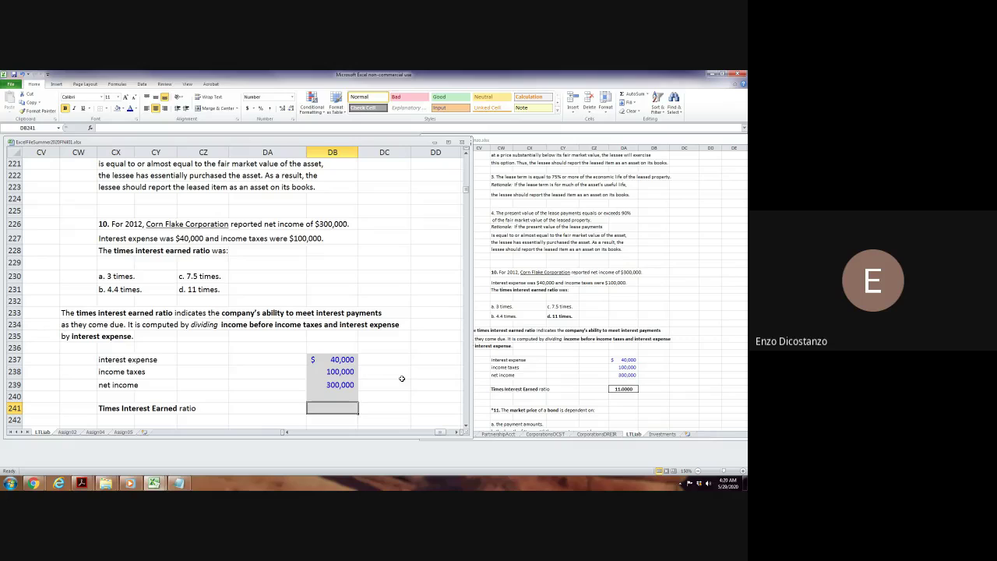
{"action": "type", "text": "=("}
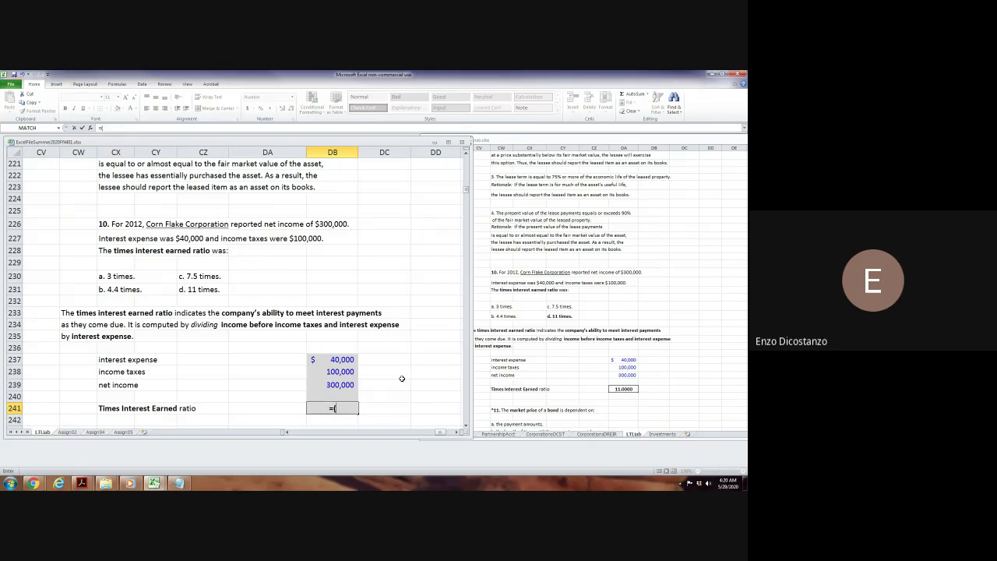
{"action": "key", "text": "Up"}
{"action": "key", "text": "Up"}
{"action": "type", "text": "+"}
{"action": "key", "text": "Up"}
{"action": "key", "text": "Up"}
{"action": "key", "text": "Up"}
{"action": "key", "text": "Up"}
{"action": "key", "text": "Down"}
{"action": "type", "text": "+"}
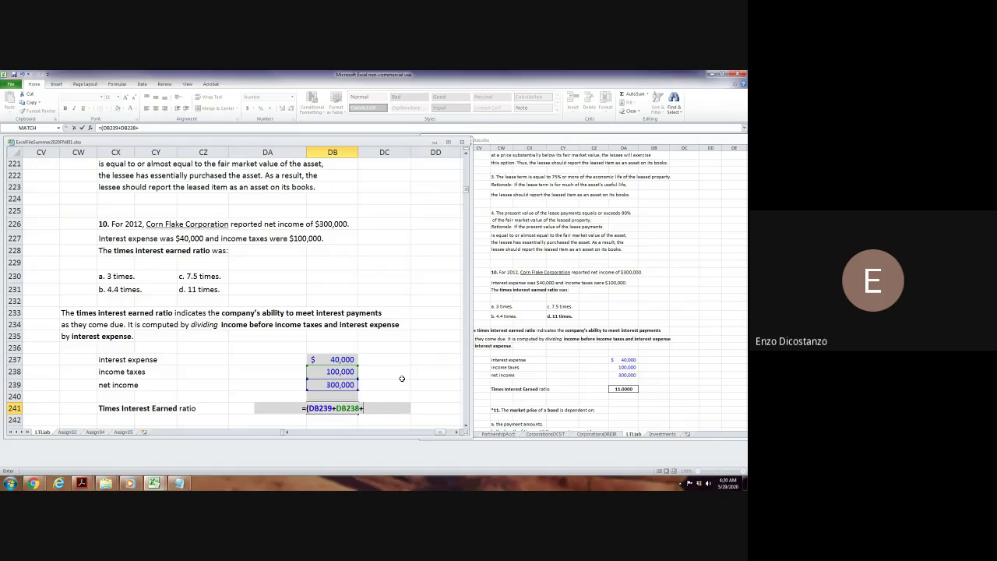
{"action": "key", "text": "Up"}
{"action": "key", "text": "Up"}
{"action": "key", "text": "Up"}
{"action": "key", "text": "Up"}
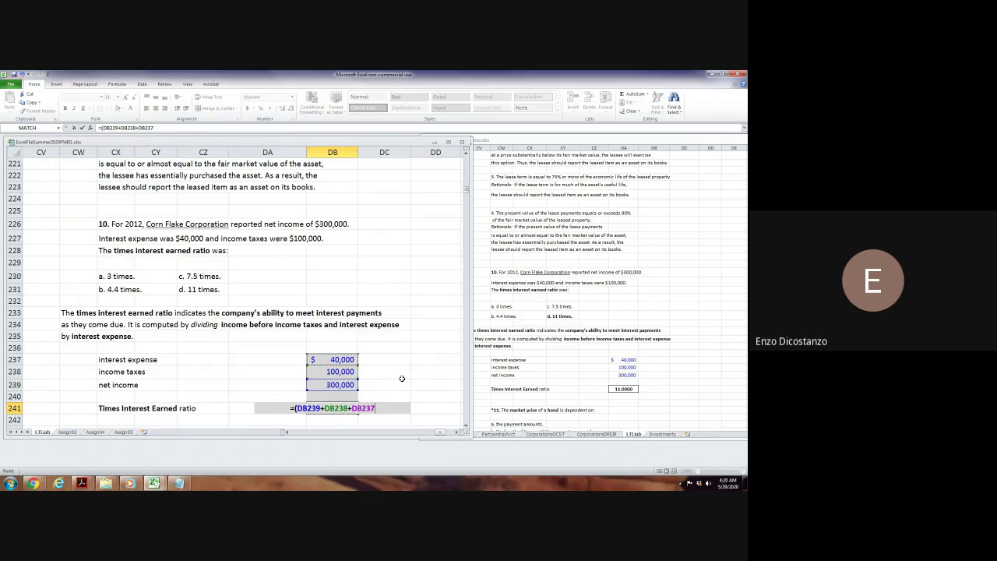
{"action": "type", "text": ")/"}
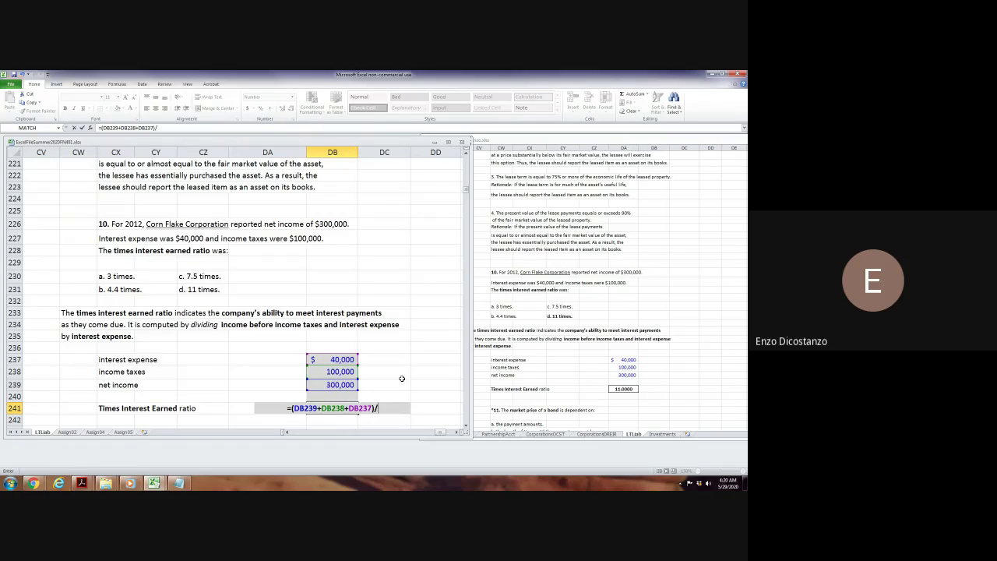
{"action": "left_click", "coordinate": [349, 360]}
{"action": "key", "text": "Return"}
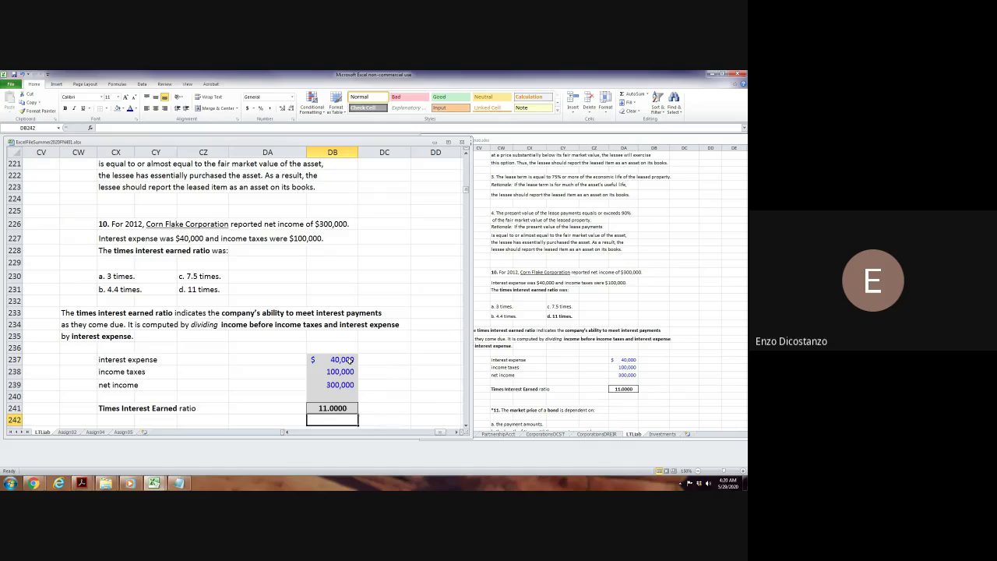
Remove the grey fill from exercise 10's amounts and ratio in DB237:DB241.
{"action": "left_click_drag", "start_coordinate": [334, 358], "coordinate": [334, 408]}
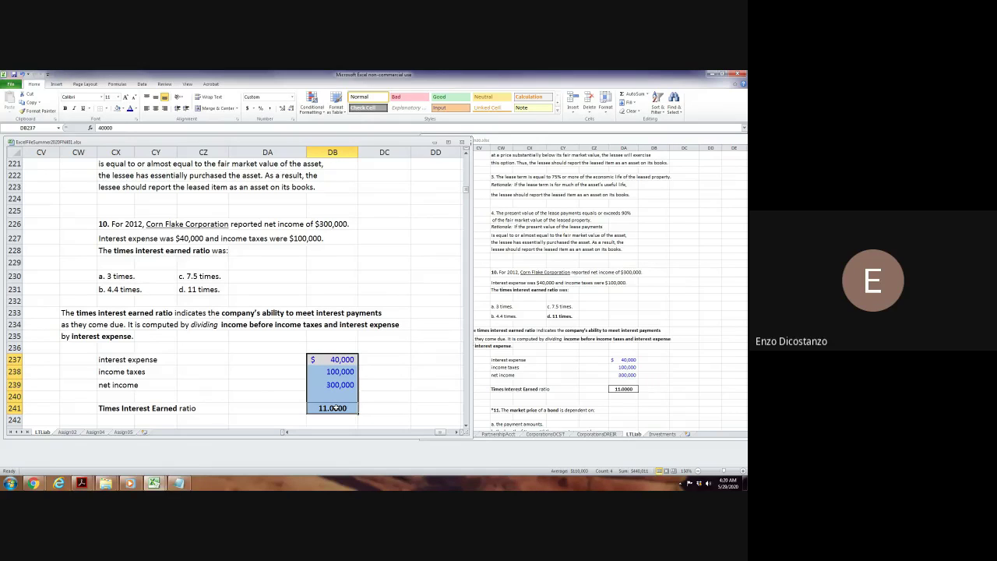
{"action": "key", "text": "h"}
{"action": "key", "text": "h"}
{"action": "key", "text": "Escape"}
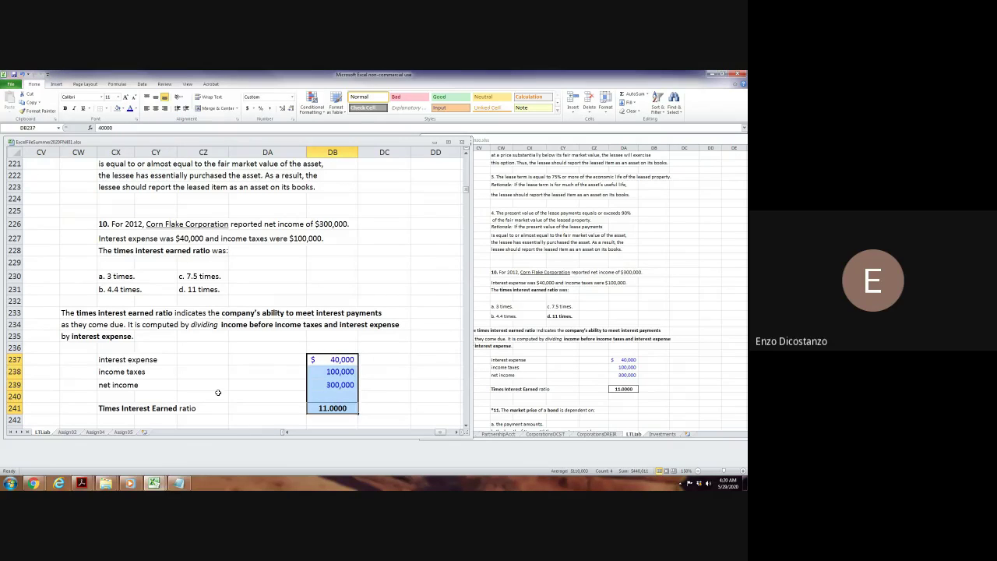
{"action": "left_click", "coordinate": [225, 359]}
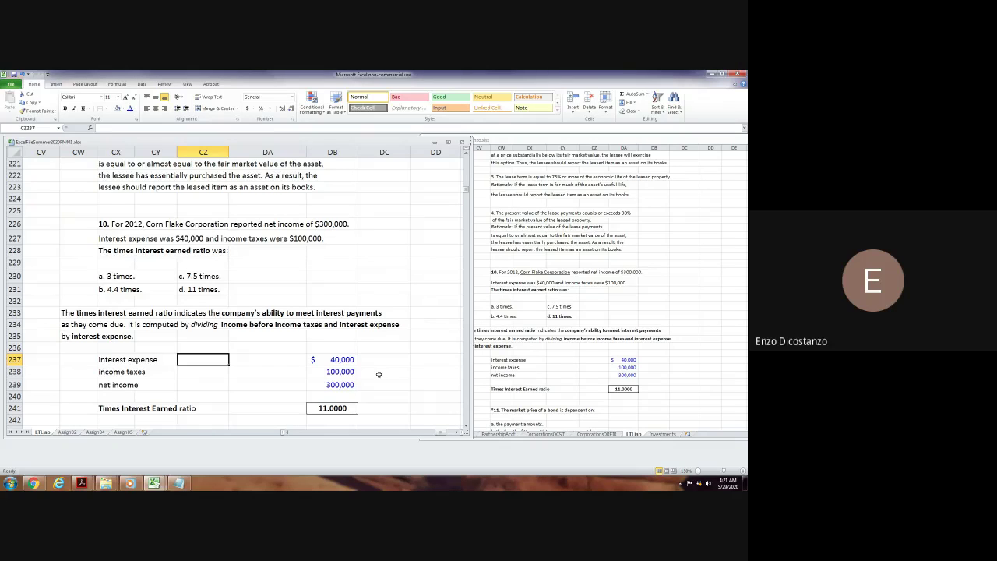
Mark answer d, 11 times, as exercise 10's answer by making CZ231 bold.
{"action": "left_click", "coordinate": [288, 280]}
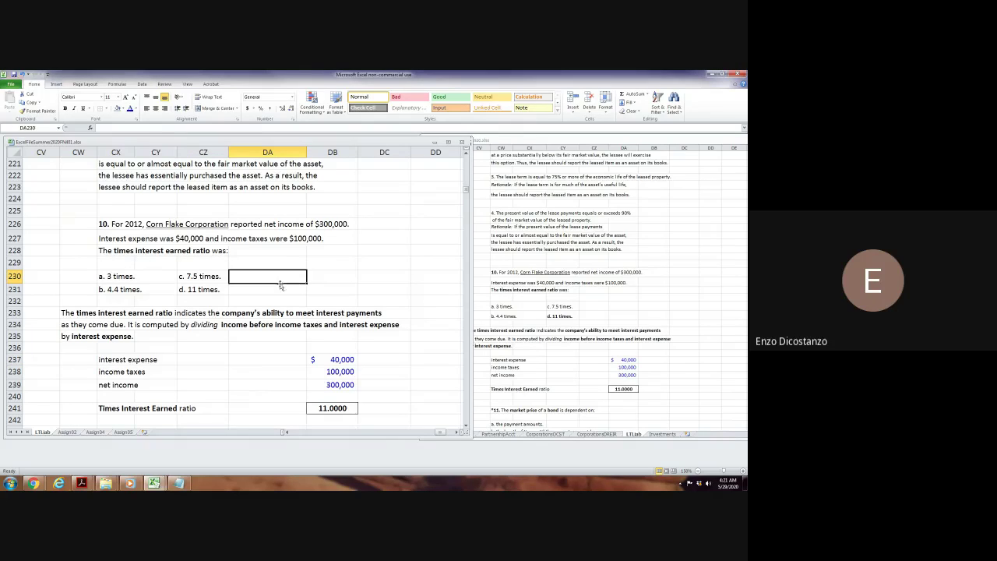
{"action": "left_click", "coordinate": [204, 288]}
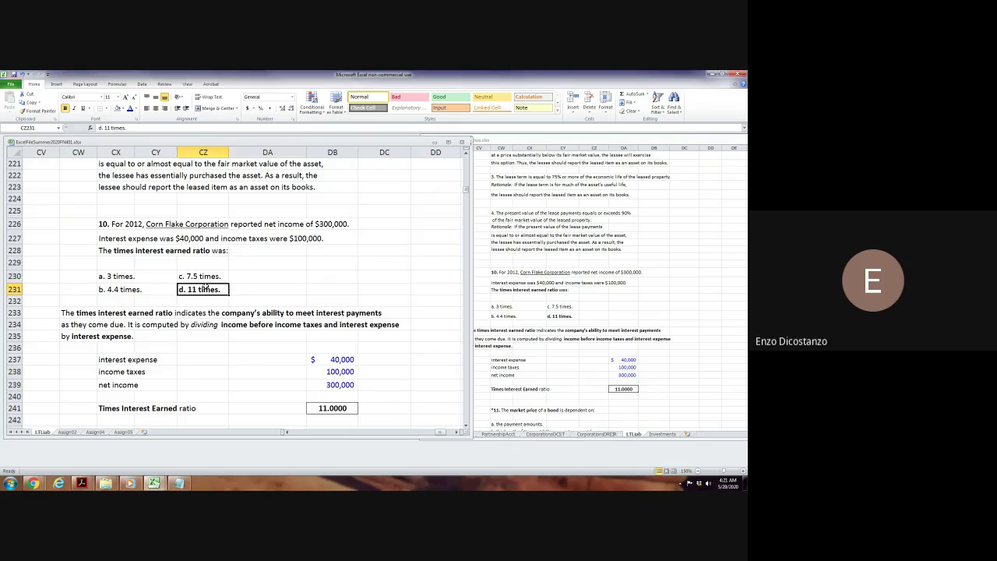
{"action": "left_click", "coordinate": [267, 264]}
Check exercise 11 against the reference workbook and mark answer d, All of the above, by making CX249 bold.
{"action": "scroll", "coordinate": [266, 267], "scroll_direction": "down", "scroll_amount": 6}
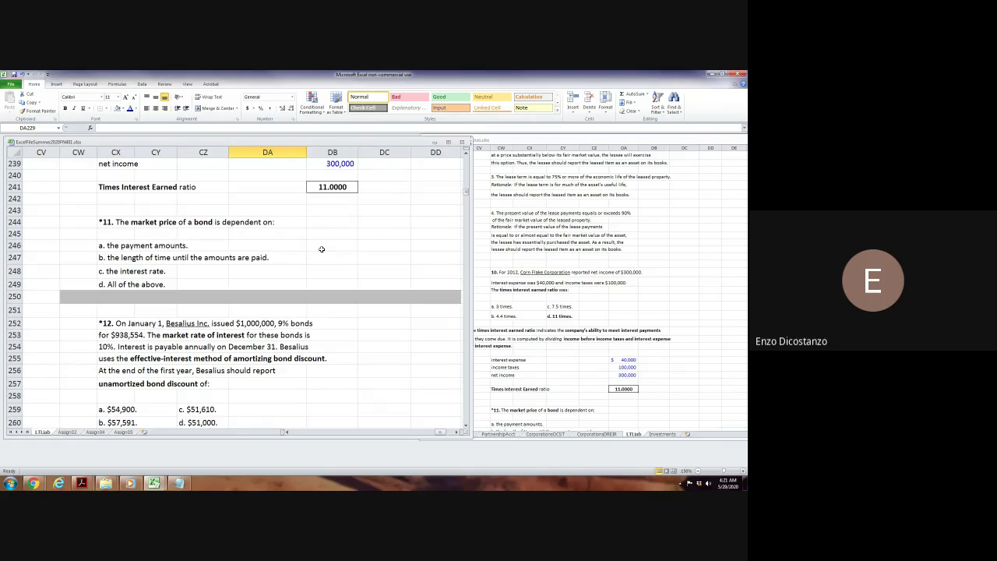
{"action": "left_click", "coordinate": [322, 247]}
{"action": "left_click", "coordinate": [582, 303]}
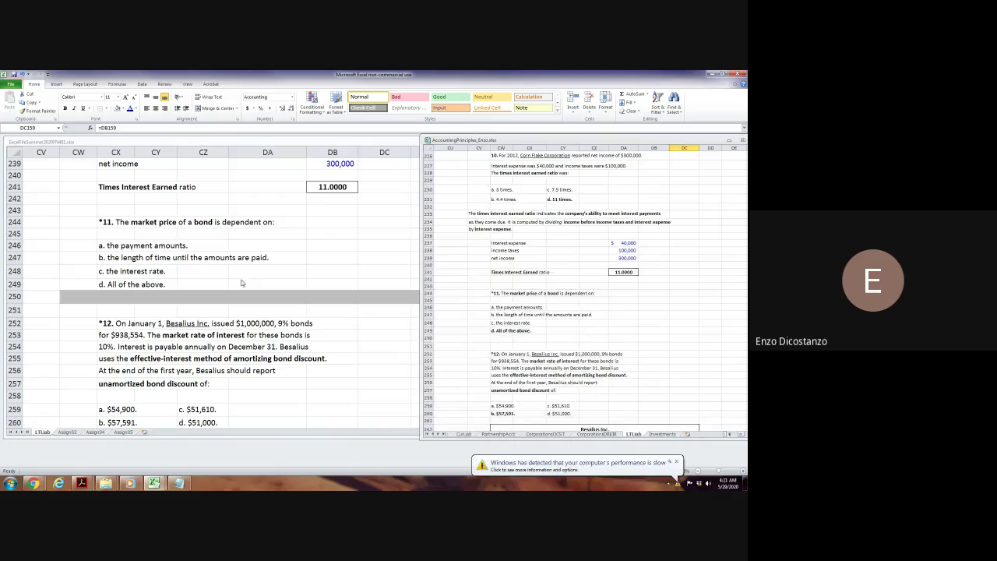
{"action": "left_click", "coordinate": [110, 285]}
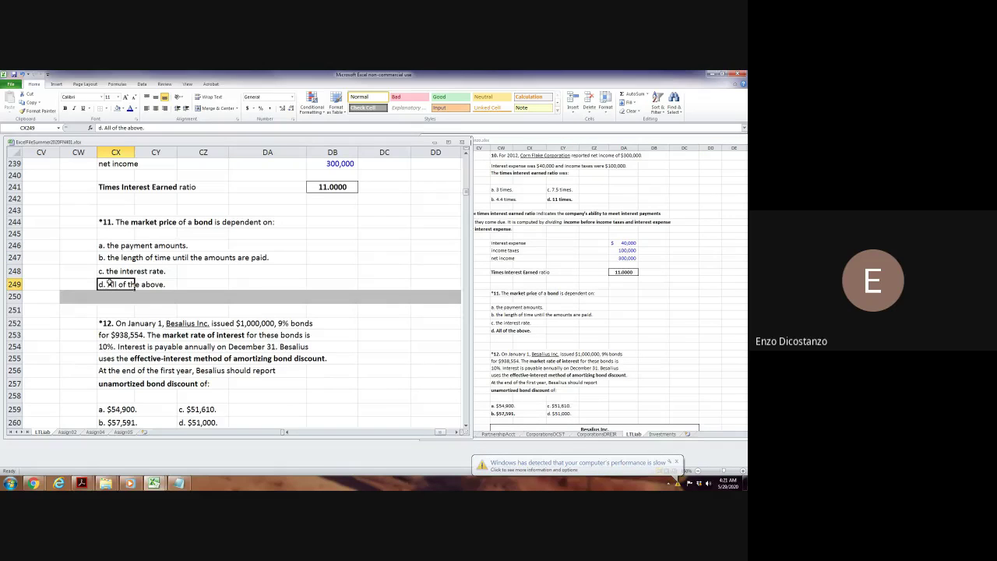
{"action": "key", "text": "ctrl+b"}
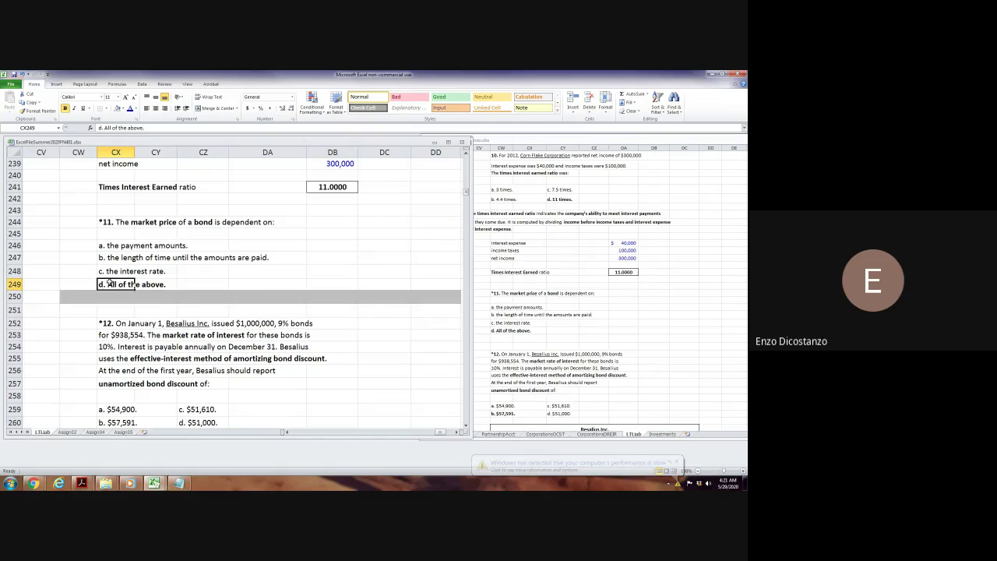
{"action": "left_click", "coordinate": [360, 259]}
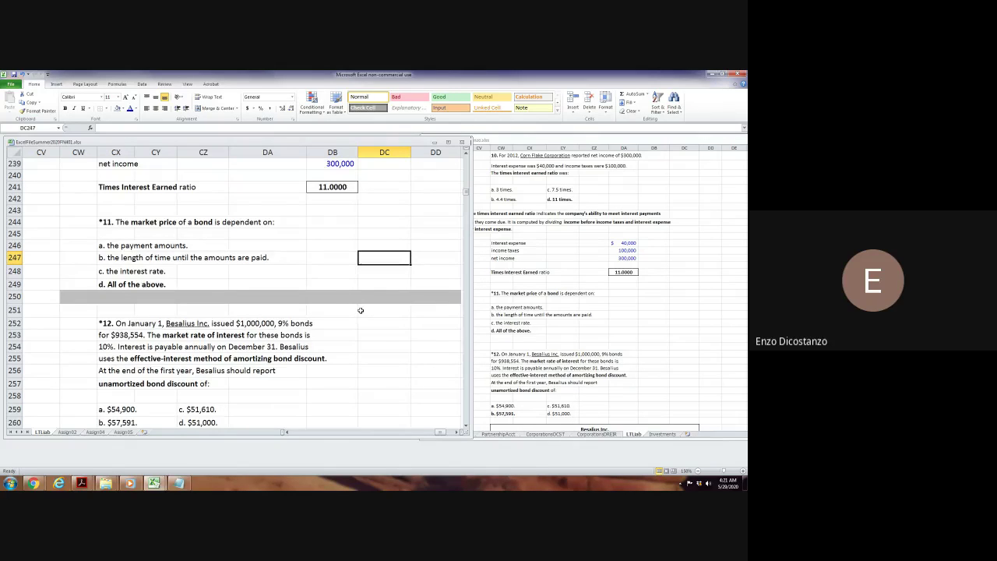
Look through exercises 12 to 15 on bond discount amortization, including their blank schedules and journal entry.
{"action": "scroll", "coordinate": [360, 310], "scroll_direction": "down", "scroll_amount": 3}
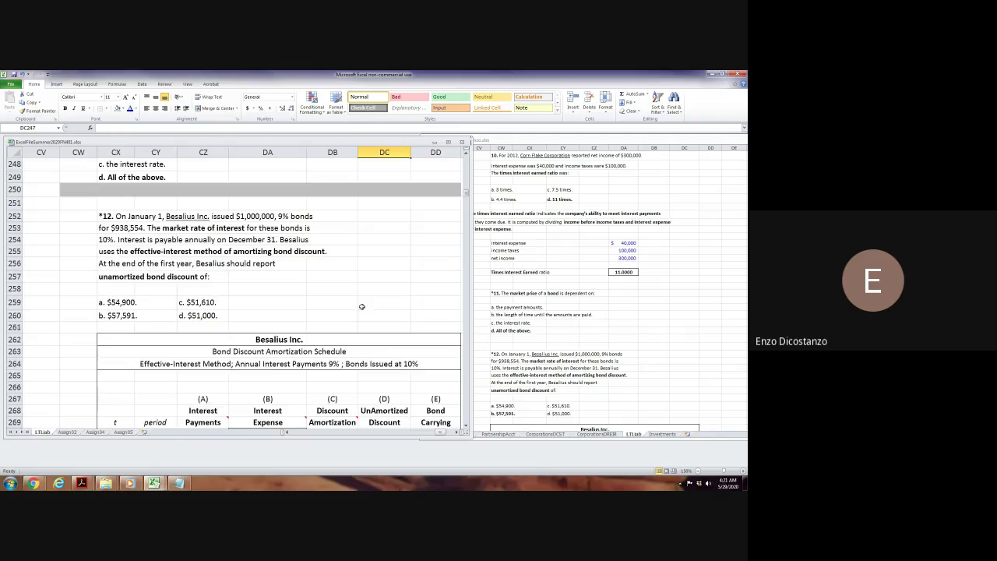
{"action": "left_click", "coordinate": [371, 275]}
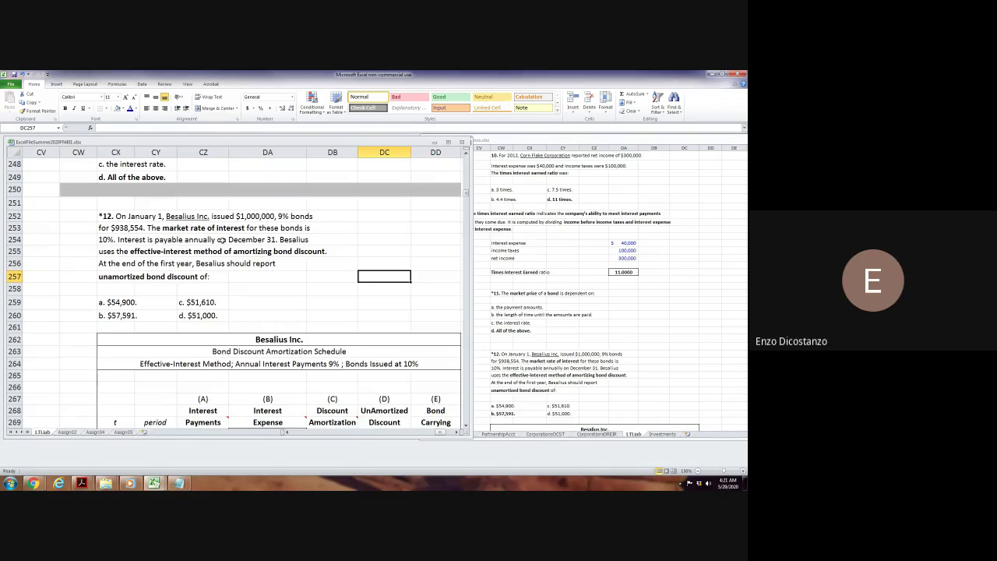
{"action": "scroll", "coordinate": [307, 239], "scroll_direction": "down", "scroll_amount": 1}
{"action": "scroll", "coordinate": [308, 240], "scroll_direction": "down", "scroll_amount": 11}
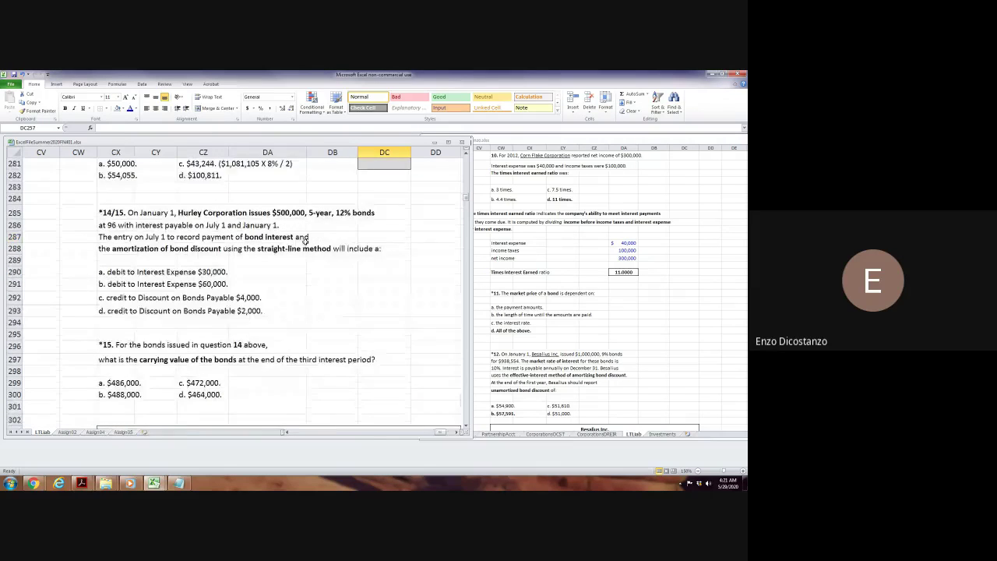
{"action": "scroll", "coordinate": [305, 242], "scroll_direction": "down", "scroll_amount": 15}
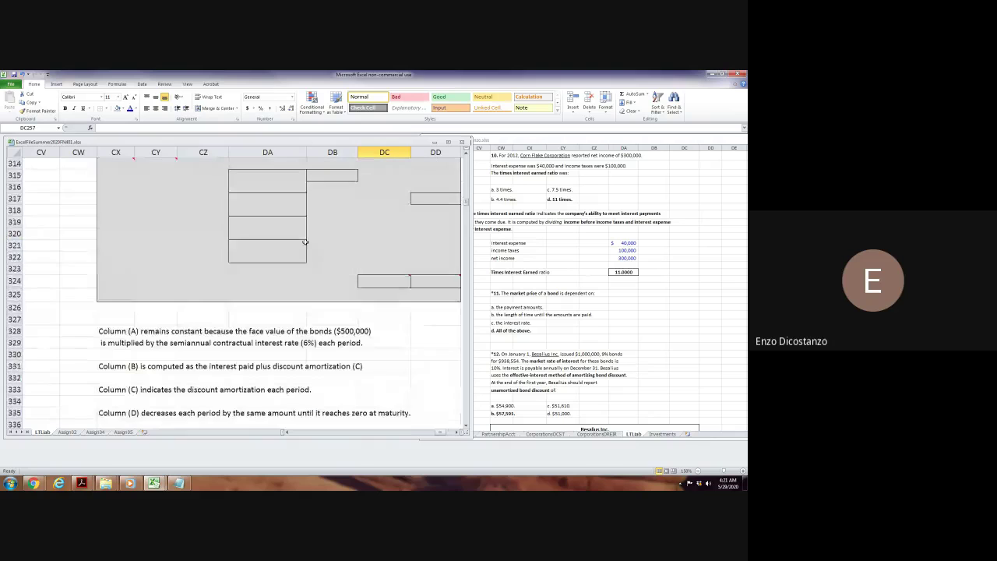
{"action": "scroll", "coordinate": [304, 244], "scroll_direction": "down", "scroll_amount": 4}
{"action": "scroll", "coordinate": [305, 244], "scroll_direction": "up", "scroll_amount": 20}
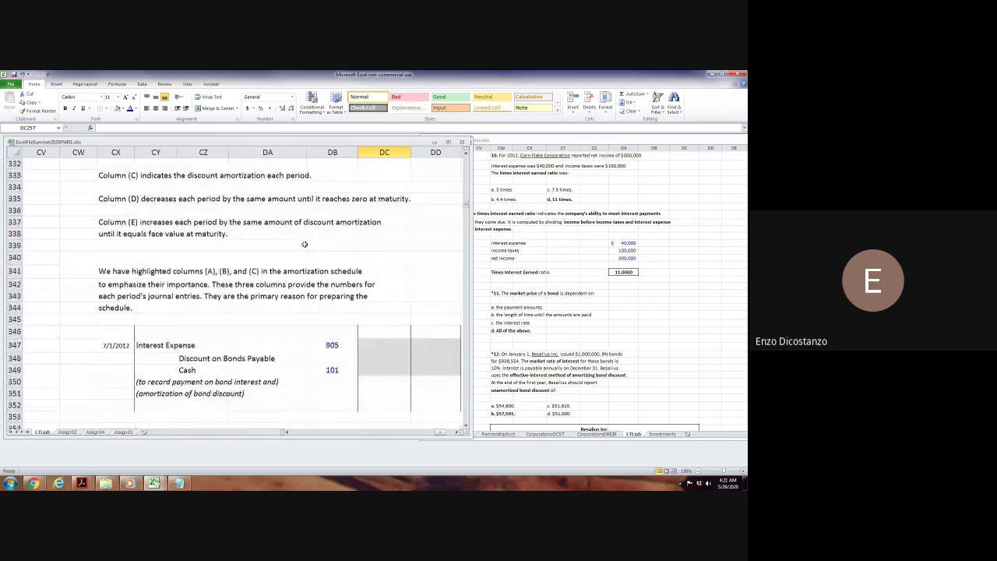
{"action": "scroll", "coordinate": [305, 244], "scroll_direction": "up", "scroll_amount": 12}
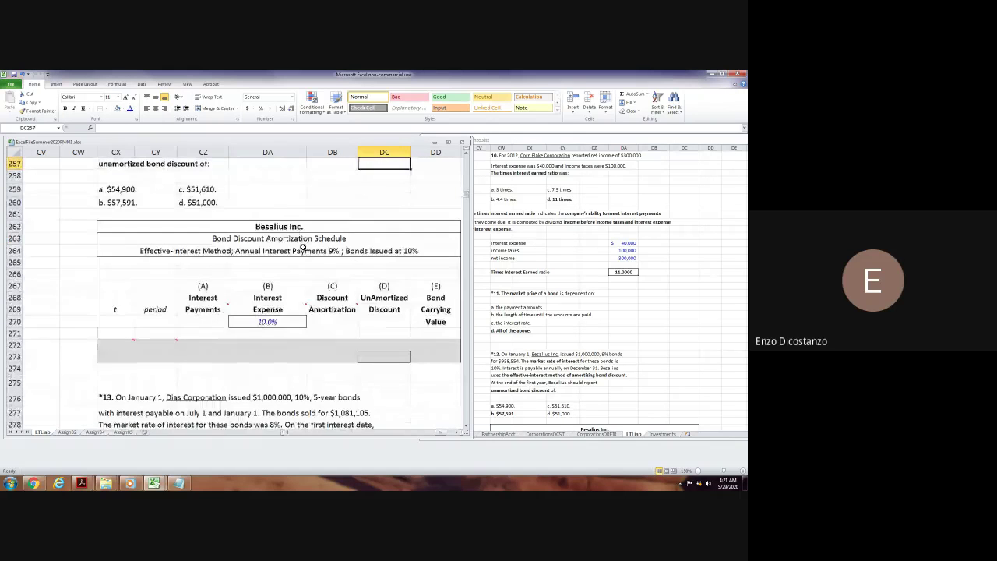
{"action": "scroll", "coordinate": [337, 273], "scroll_direction": "up", "scroll_amount": 3}
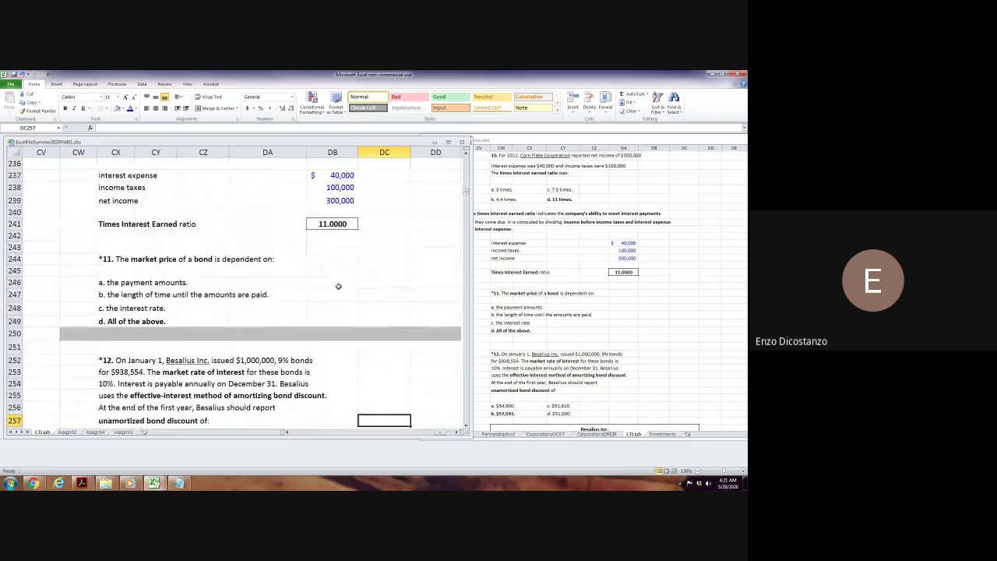
{"action": "scroll", "coordinate": [311, 263], "scroll_direction": "up", "scroll_amount": 2}
Review the completed exercises 10 and 11, comparing the times interest earned solution with the reference workbook.
{"action": "left_click", "coordinate": [281, 252]}
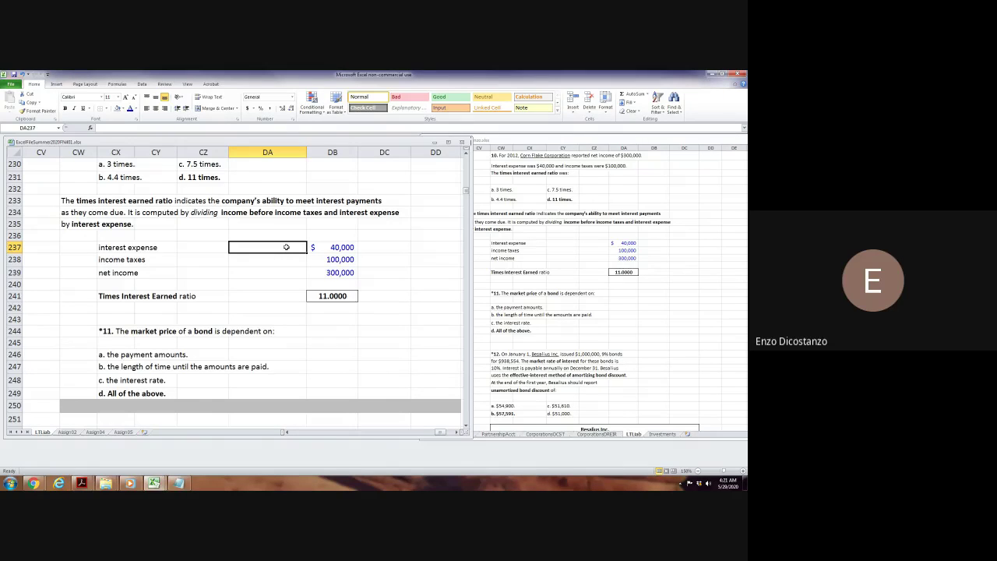
{"action": "scroll", "coordinate": [203, 317], "scroll_direction": "up", "scroll_amount": 4}
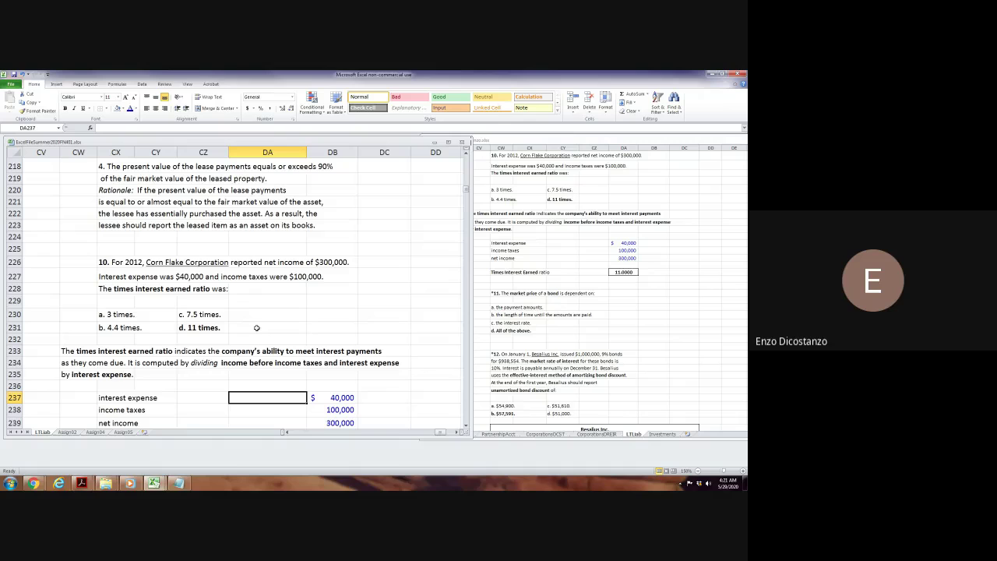
{"action": "left_click", "coordinate": [272, 317]}
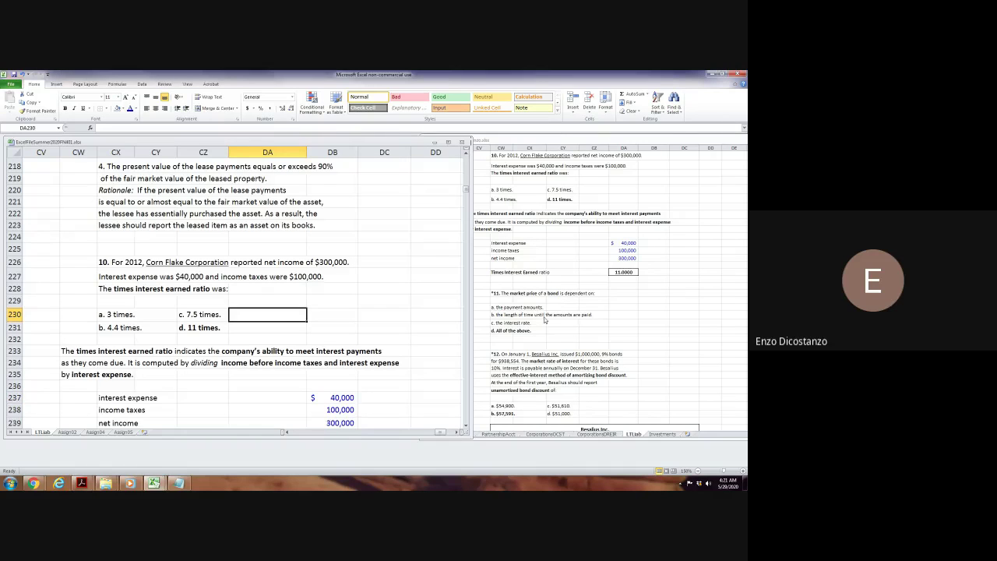
{"action": "left_click", "coordinate": [610, 339]}
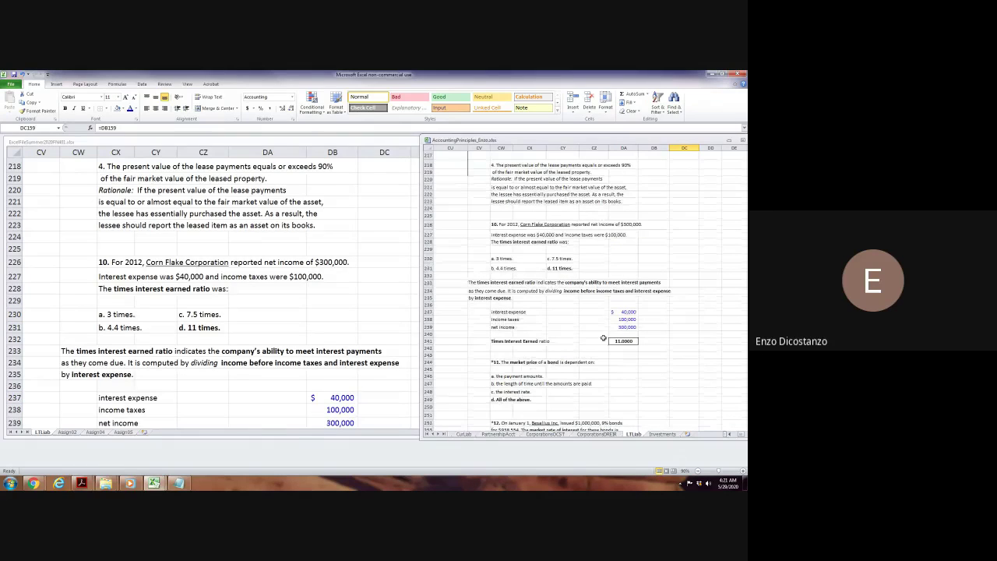
{"action": "left_click", "coordinate": [382, 313]}
{"action": "scroll", "coordinate": [382, 313], "scroll_direction": "down", "scroll_amount": 4}
{"action": "scroll", "coordinate": [343, 304], "scroll_direction": "down", "scroll_amount": 4}
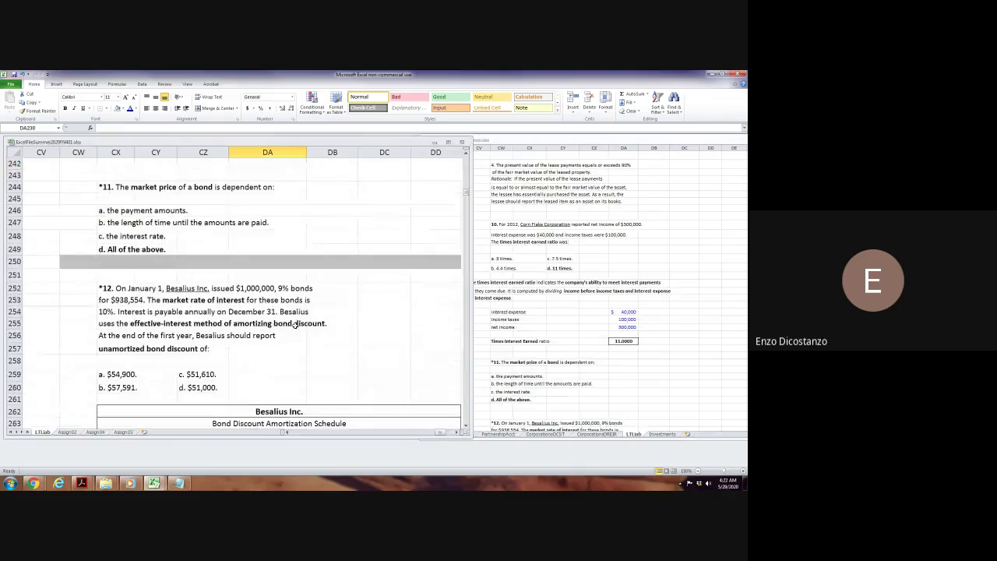
{"action": "left_click", "coordinate": [343, 304]}
{"action": "scroll", "coordinate": [346, 300], "scroll_direction": "up", "scroll_amount": 20}
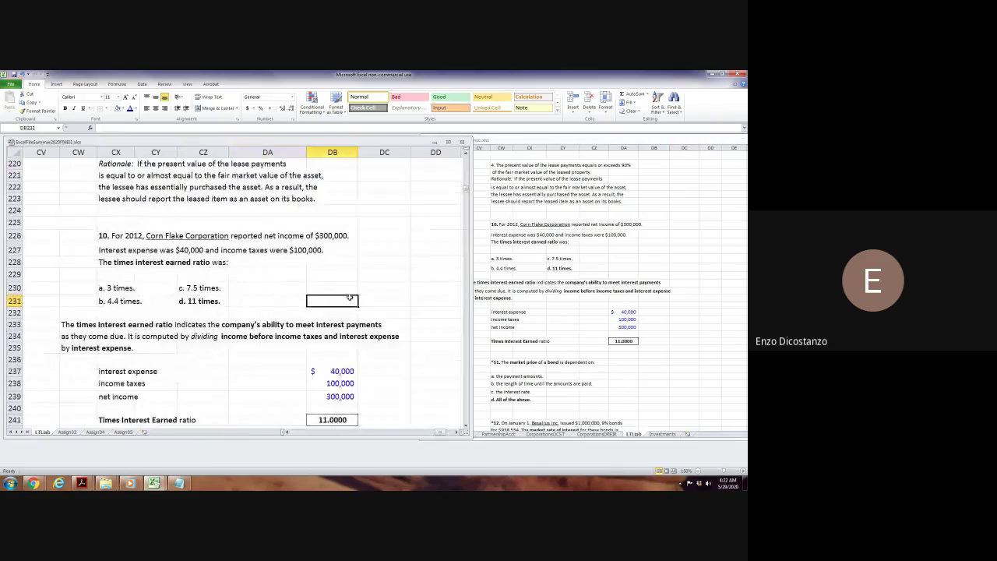
Return to the start of the SelfTest Questions on the LTLiab sheet and save the workbook.
{"action": "left_click", "coordinate": [350, 298]}
{"action": "key", "text": "Page_Up"}
{"action": "key", "text": "Page_Up"}
{"action": "key", "text": "Page_Up"}
{"action": "key", "text": "Page_Up"}
{"action": "key", "text": "Page_Up"}
{"action": "key", "text": "Page_Up"}
{"action": "key", "text": "Page_Up"}
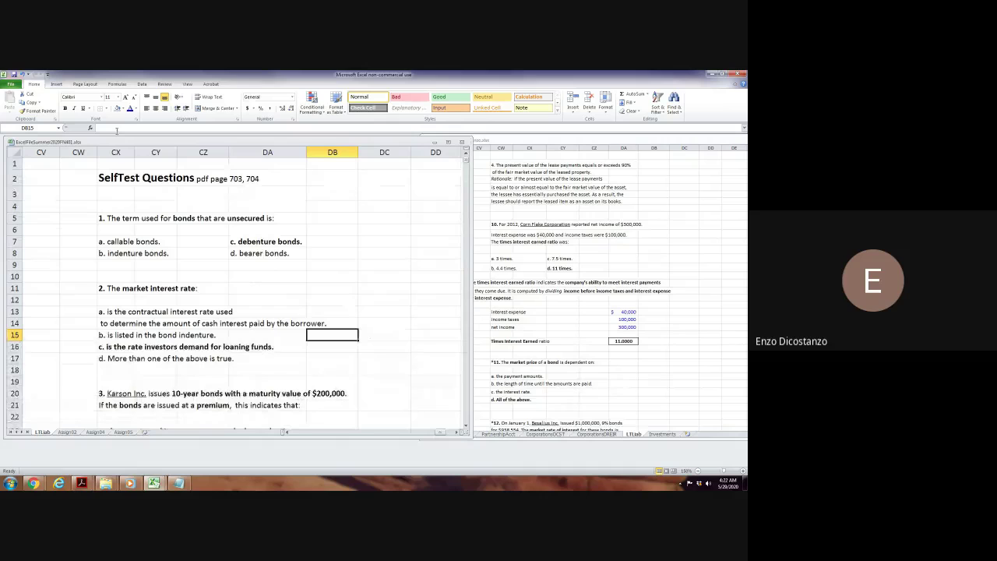
{"action": "left_click", "coordinate": [14, 76]}
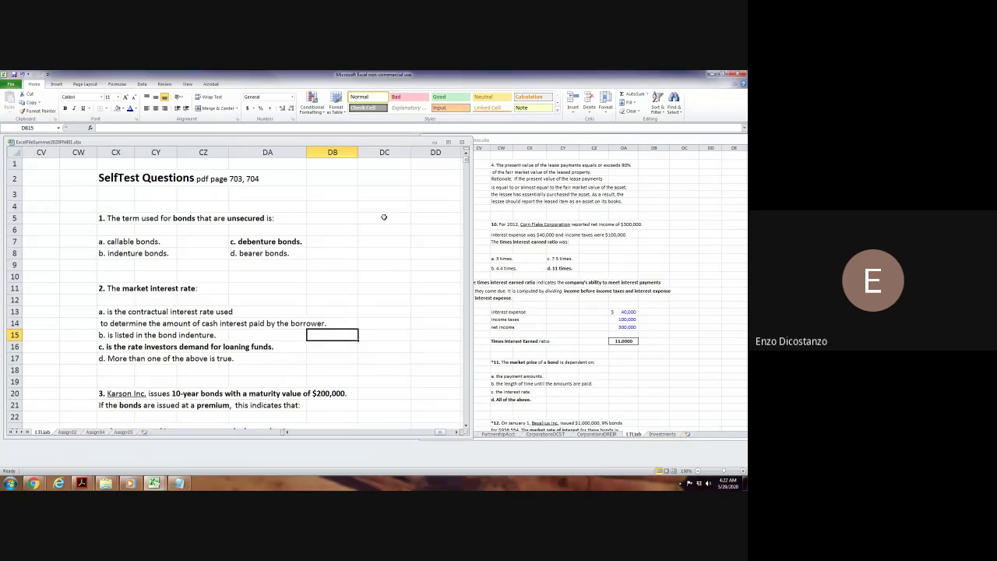
Minimize the Excel window and stop sharing the screen in the Google Meet session.
{"action": "left_click", "coordinate": [708, 75]}
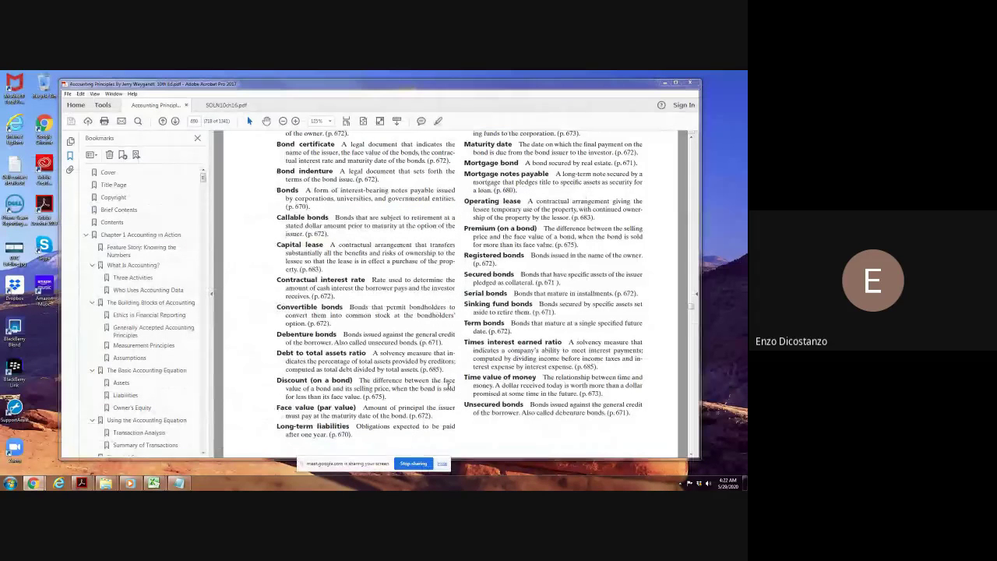
{"action": "left_click", "coordinate": [413, 464]}
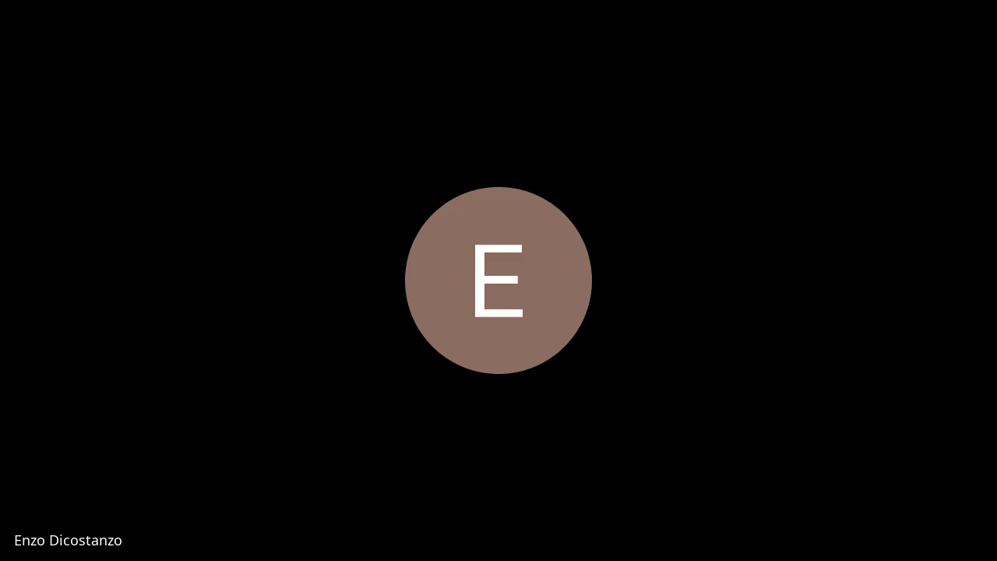